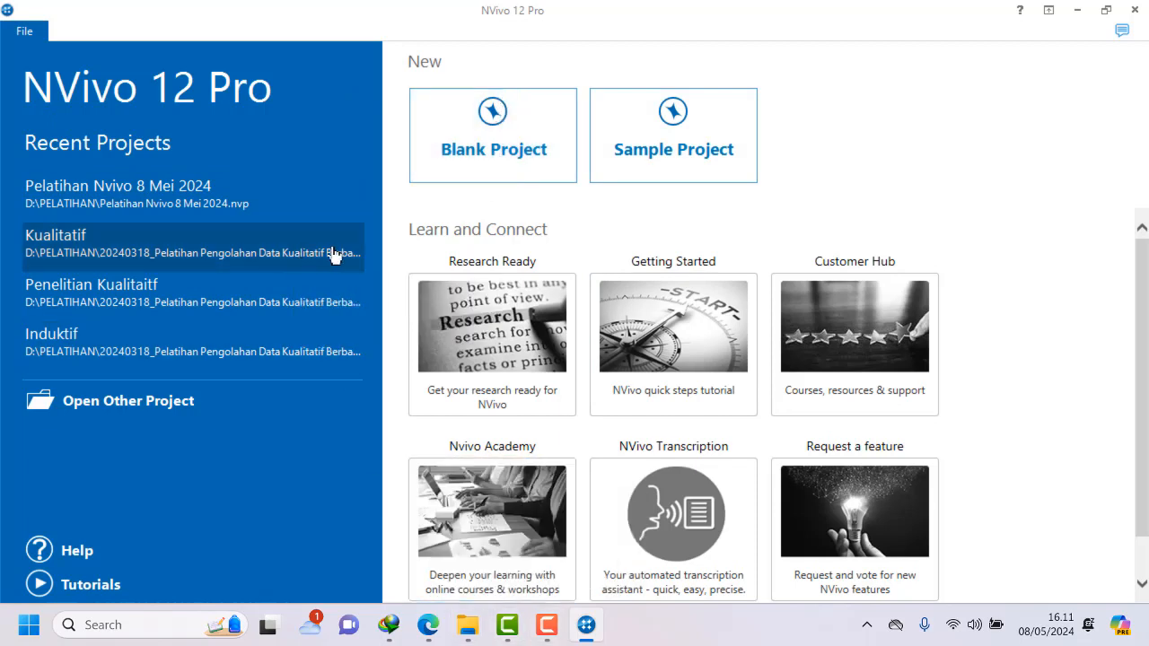
In File Explorer, delete the existing KTP Online NVivo project file from the KTP Online folder in Documents.
{"action": "mouse_move", "coordinate": [505, 637]}
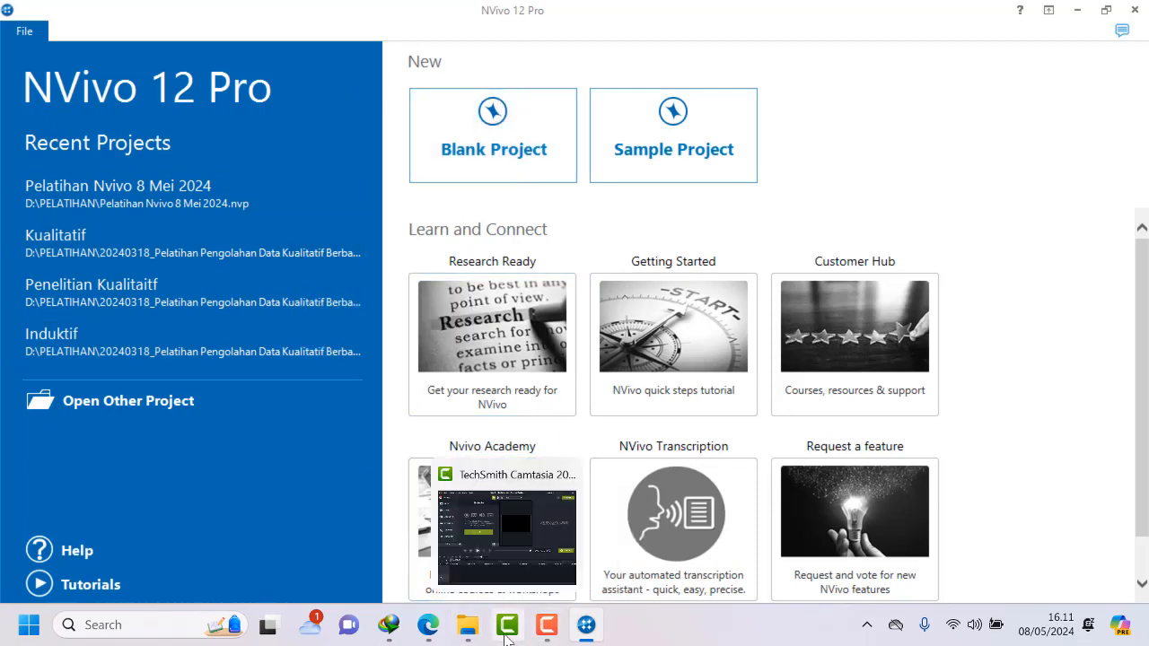
{"action": "mouse_move", "coordinate": [468, 630]}
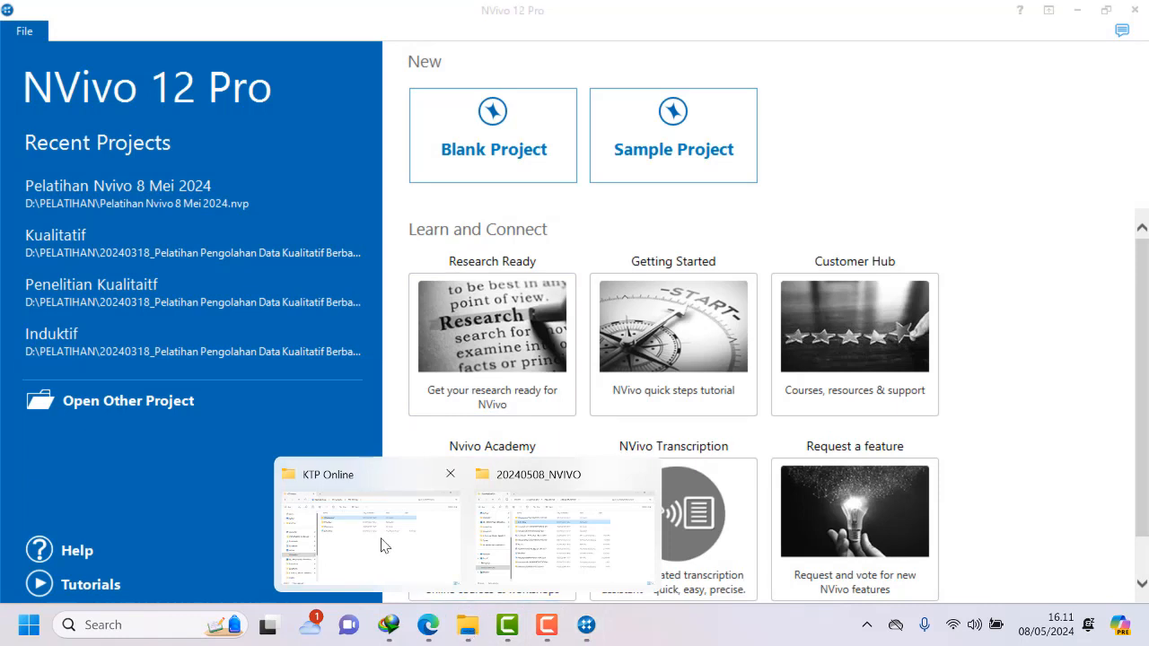
{"action": "left_click", "coordinate": [381, 545]}
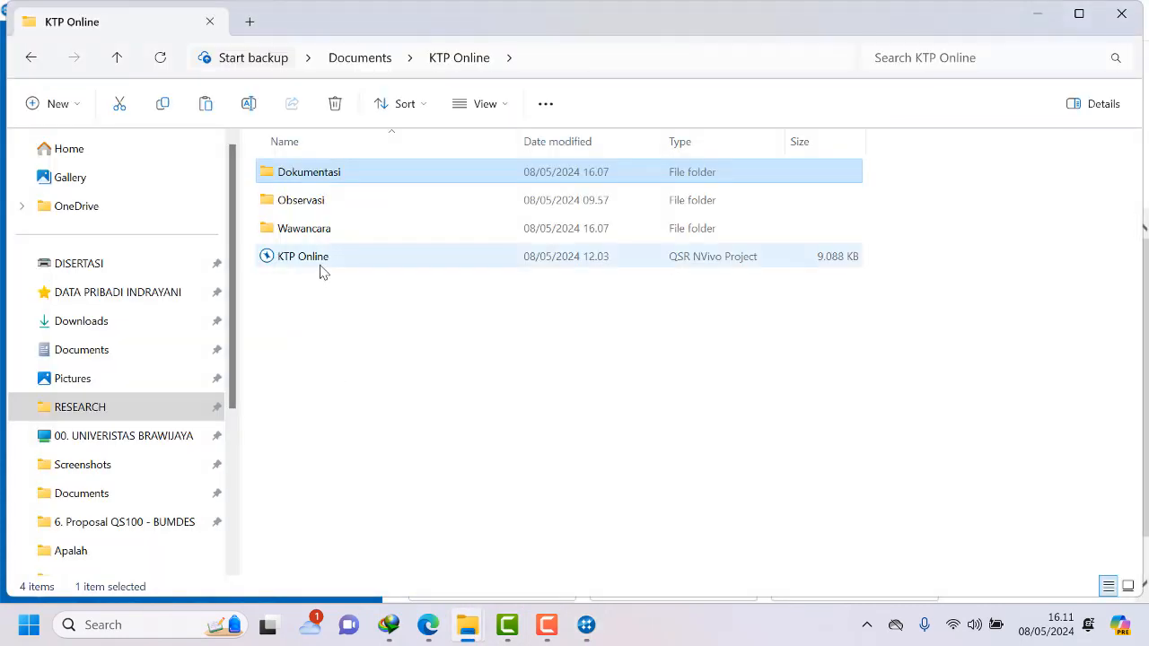
{"action": "left_click", "coordinate": [89, 352]}
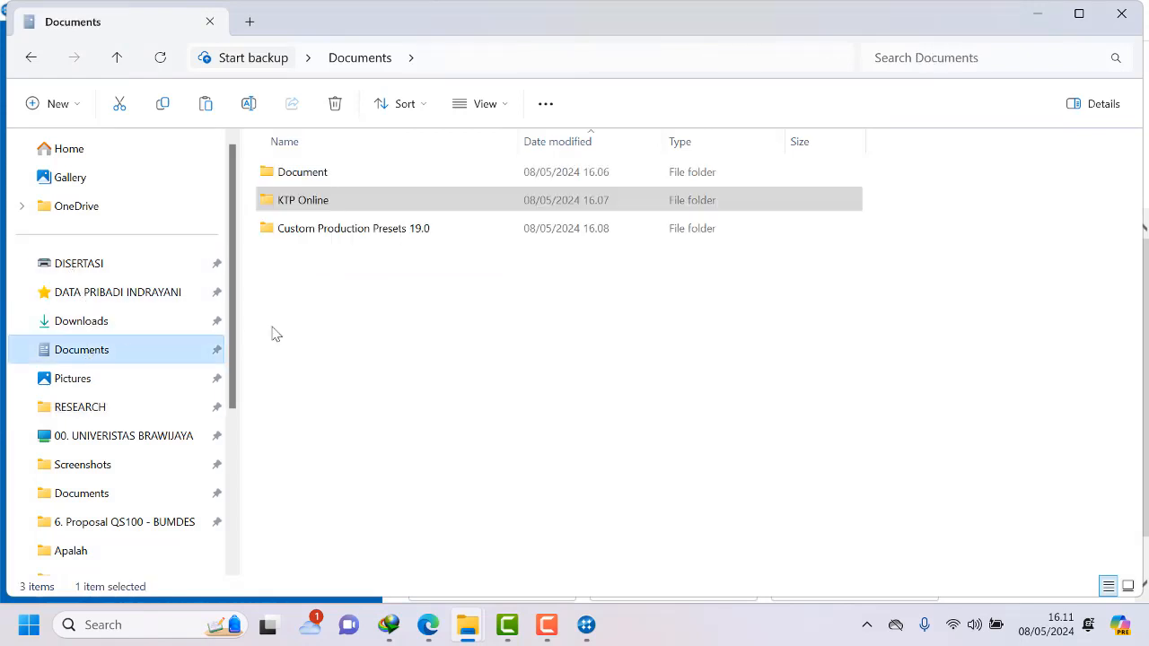
{"action": "double_click", "coordinate": [307, 206]}
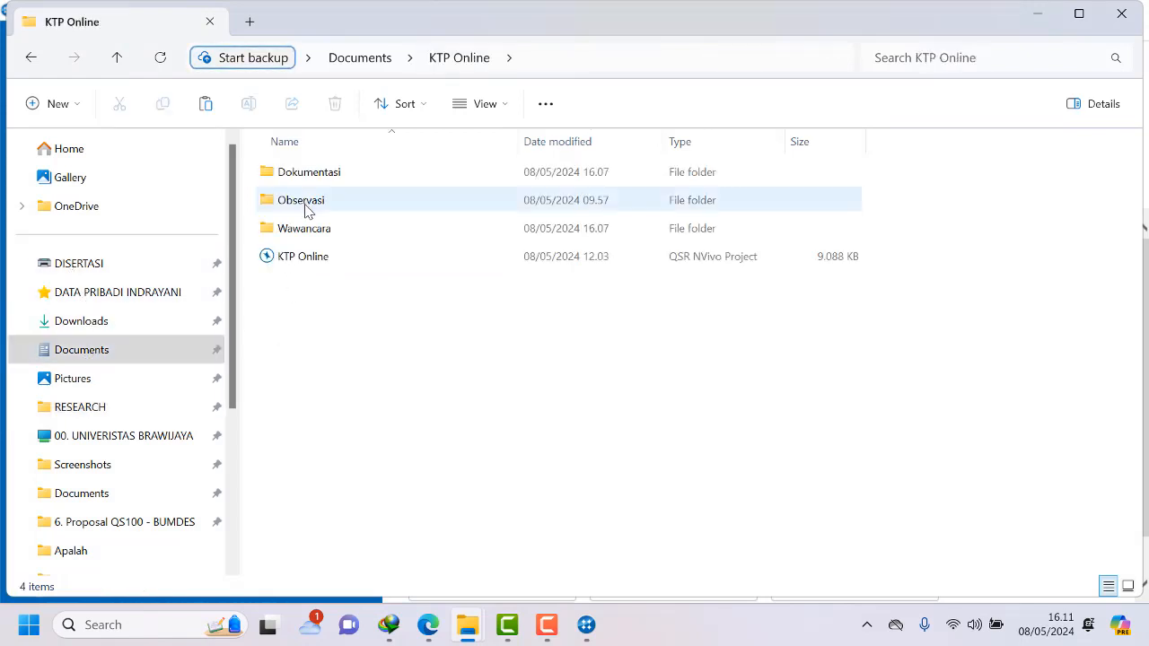
{"action": "left_click", "coordinate": [303, 258]}
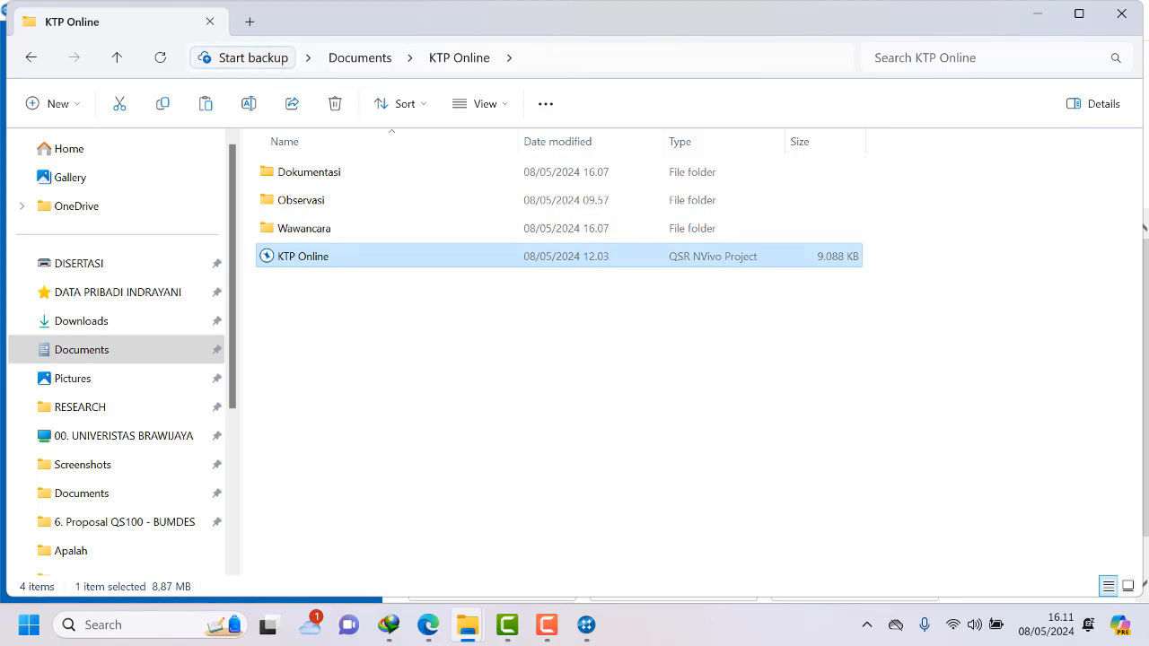
{"action": "key", "text": "Delete"}
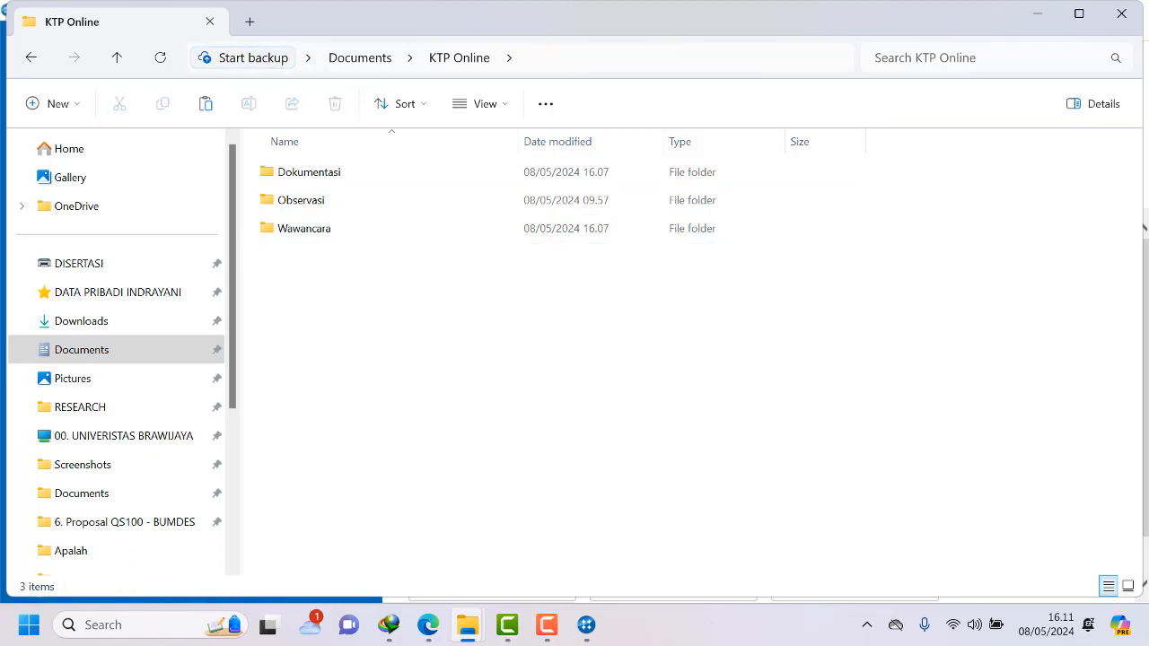
Read through the fourth interview transcript in the Wawancara folder, close it, and view the files in the Dokumentasi folder.
{"action": "double_click", "coordinate": [289, 231]}
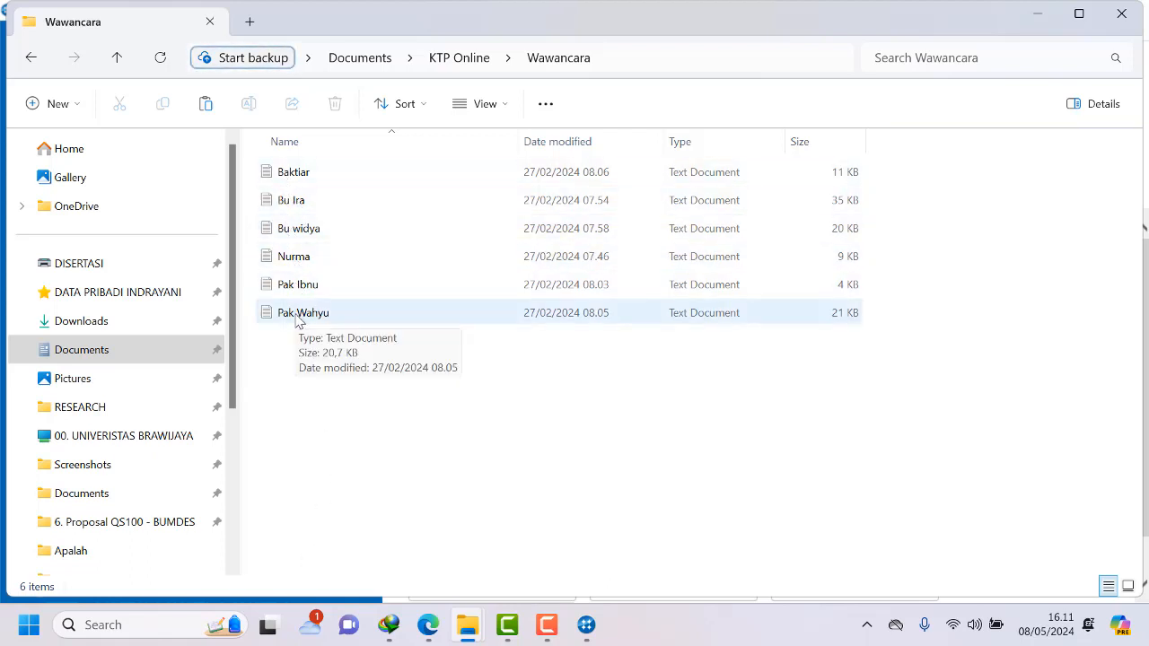
{"action": "left_click", "coordinate": [280, 258]}
{"action": "key", "text": "Return"}
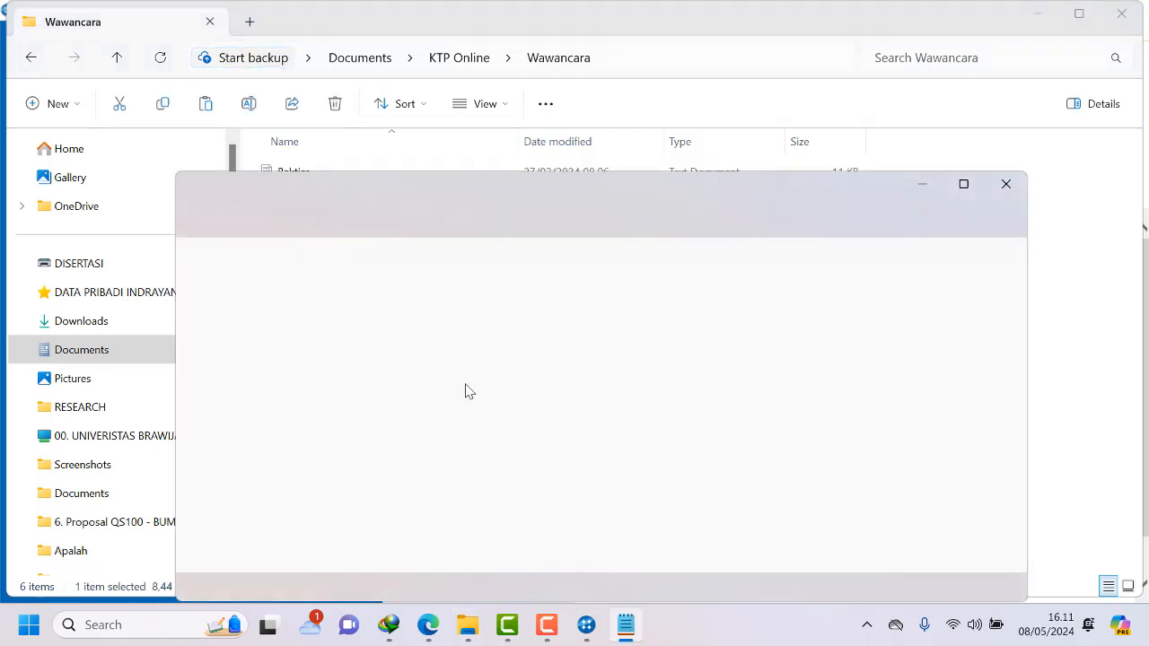
{"action": "left_click", "coordinate": [963, 186]}
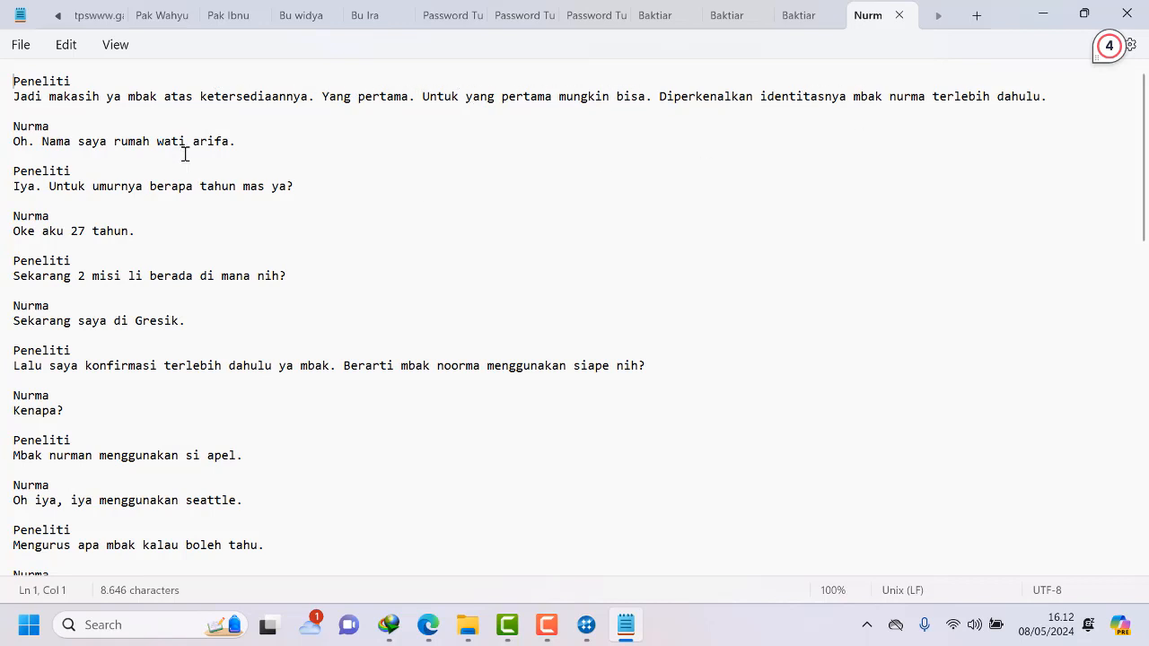
{"action": "scroll", "coordinate": [228, 262], "scroll_direction": "down", "scroll_amount": 20}
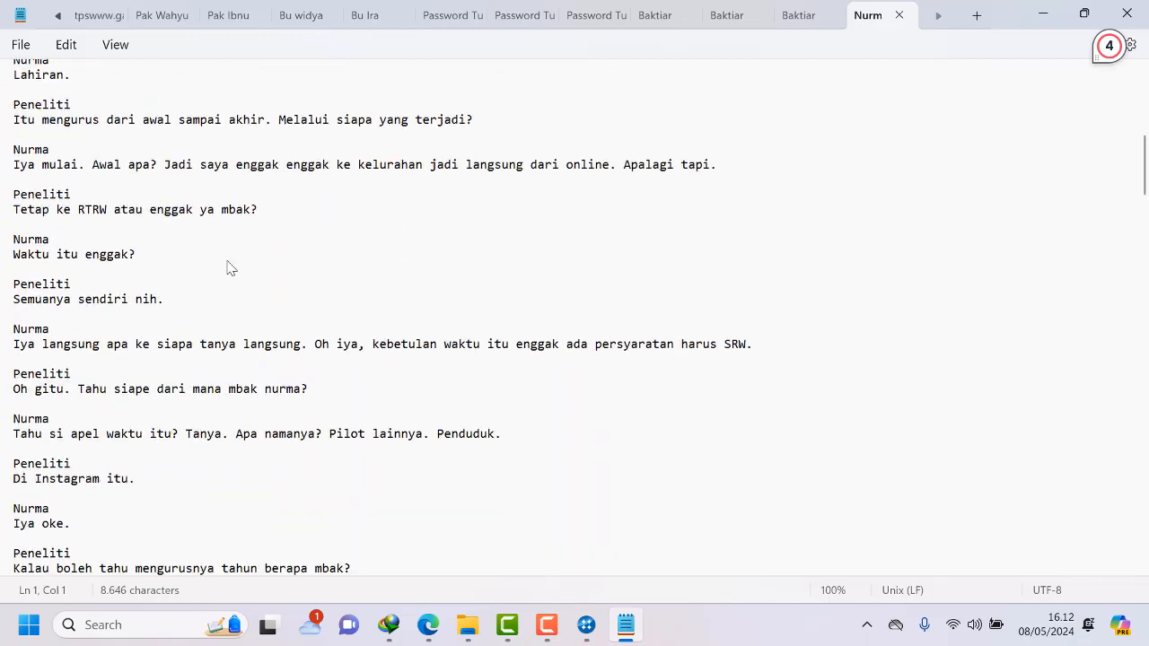
{"action": "scroll", "coordinate": [228, 267], "scroll_direction": "down", "scroll_amount": 20}
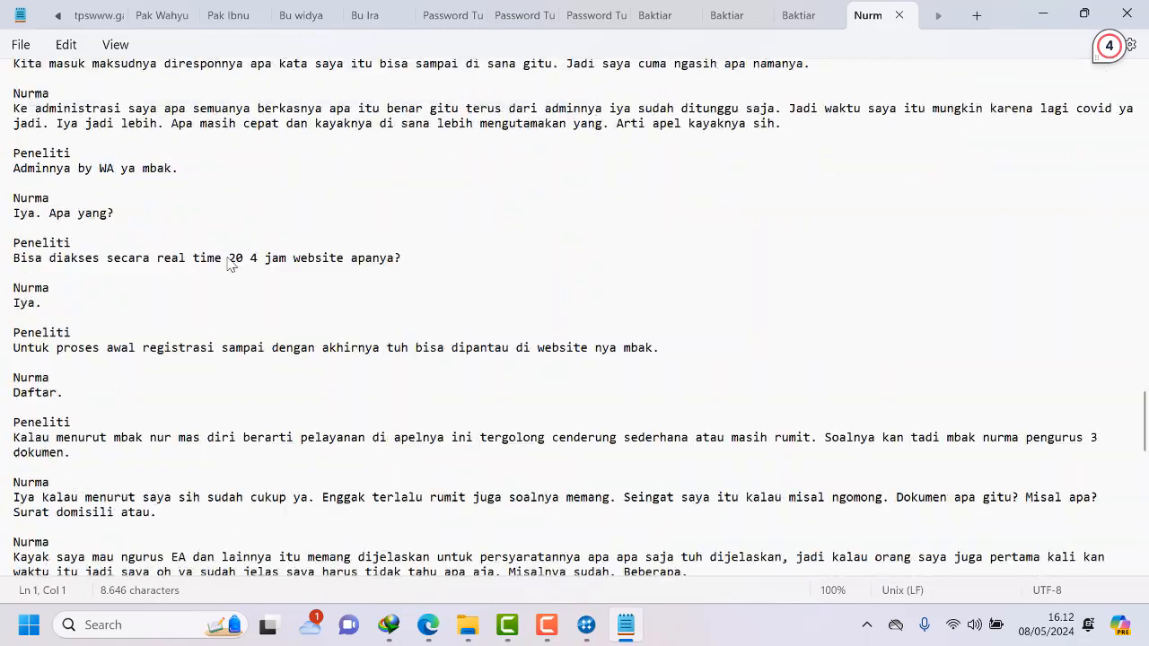
{"action": "scroll", "coordinate": [228, 262], "scroll_direction": "down", "scroll_amount": 8}
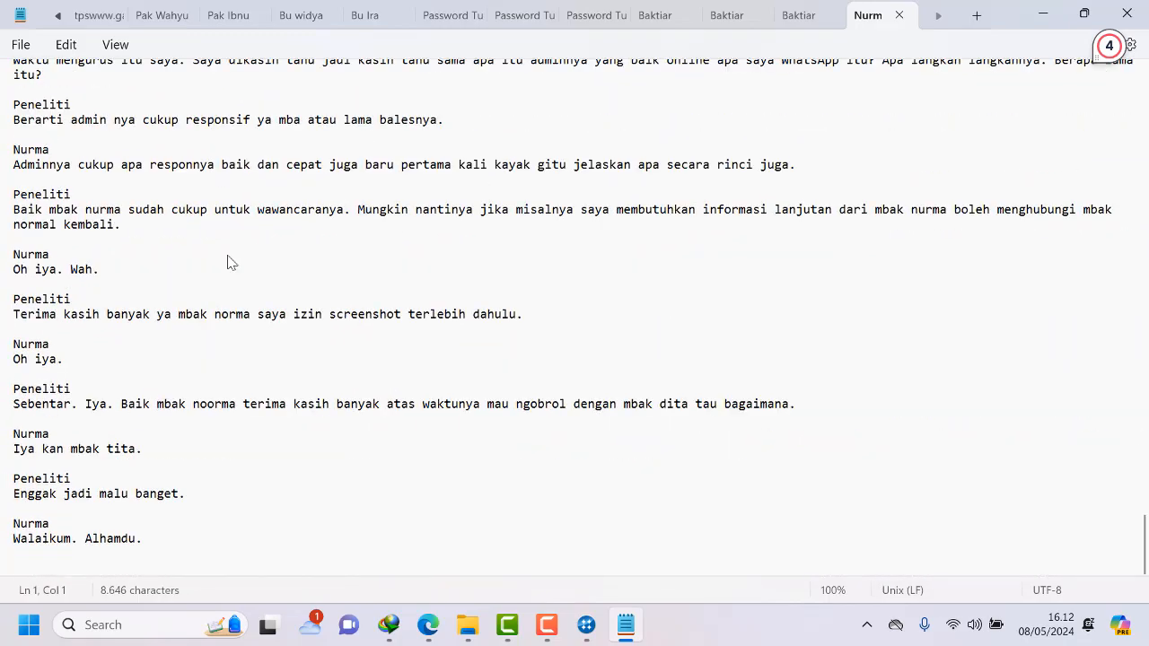
{"action": "left_click", "coordinate": [1127, 20]}
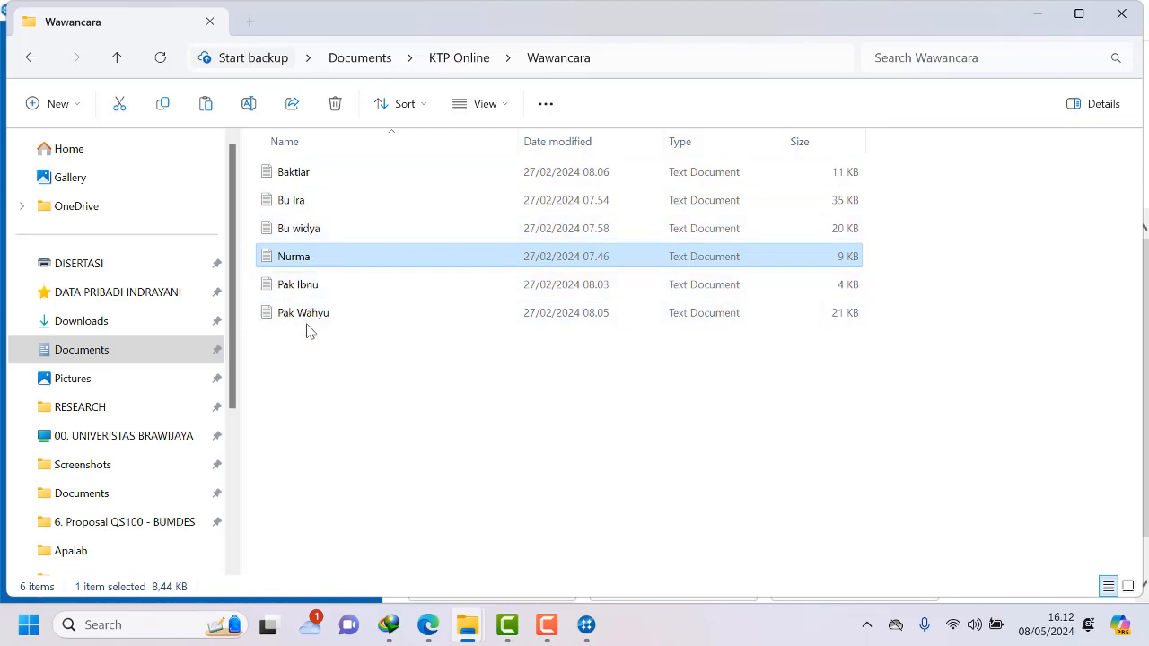
{"action": "left_click", "coordinate": [116, 58]}
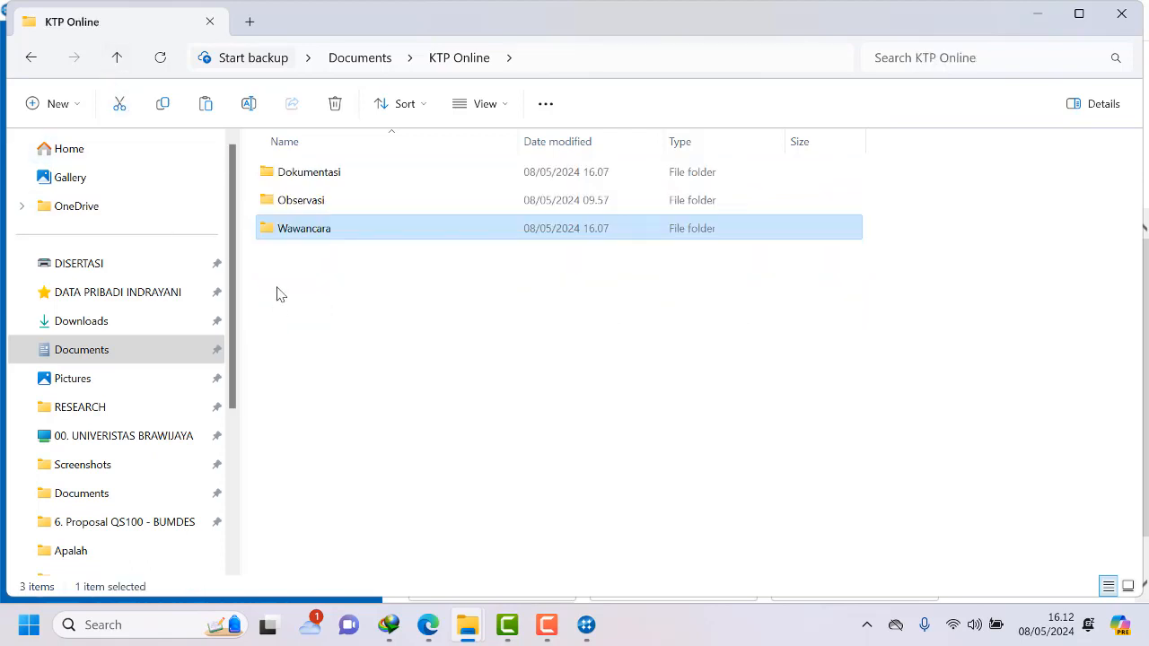
{"action": "double_click", "coordinate": [286, 176]}
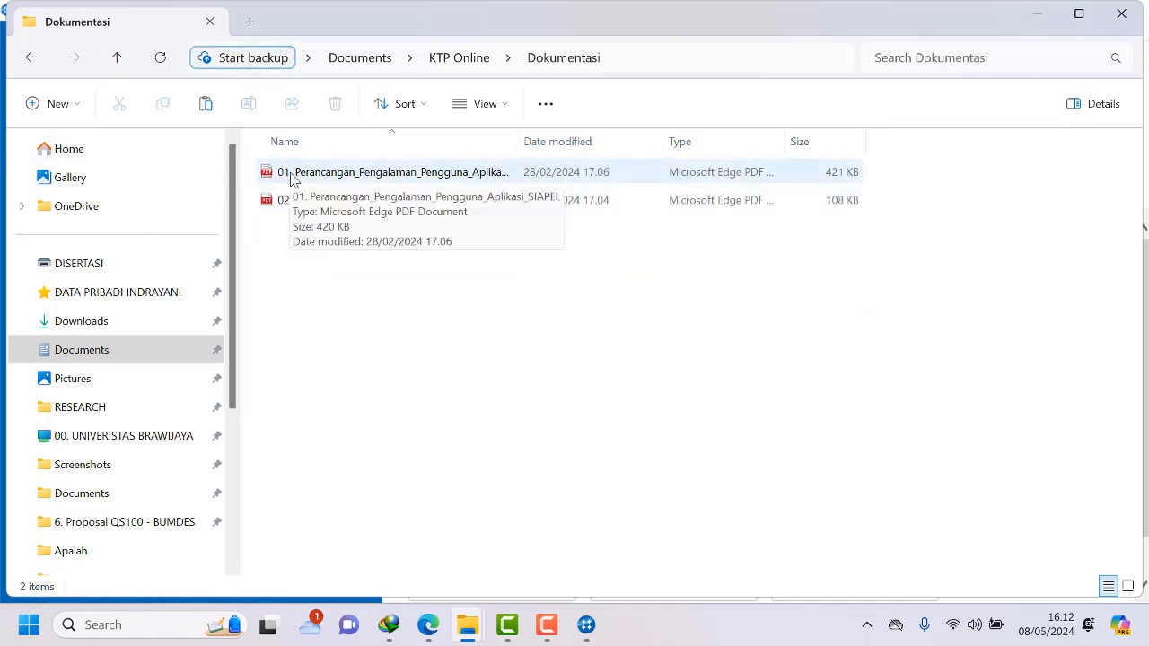
Switch to NVivo and start a blank project titled "KTP Online".
{"action": "left_click", "coordinate": [586, 639]}
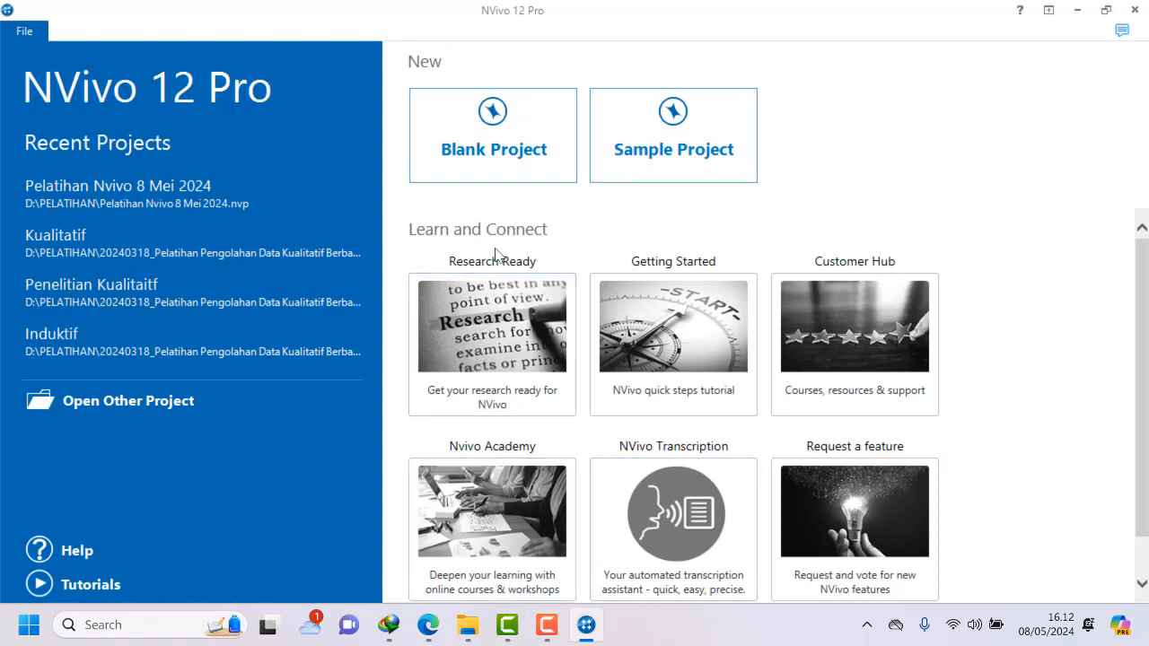
{"action": "left_click", "coordinate": [500, 155]}
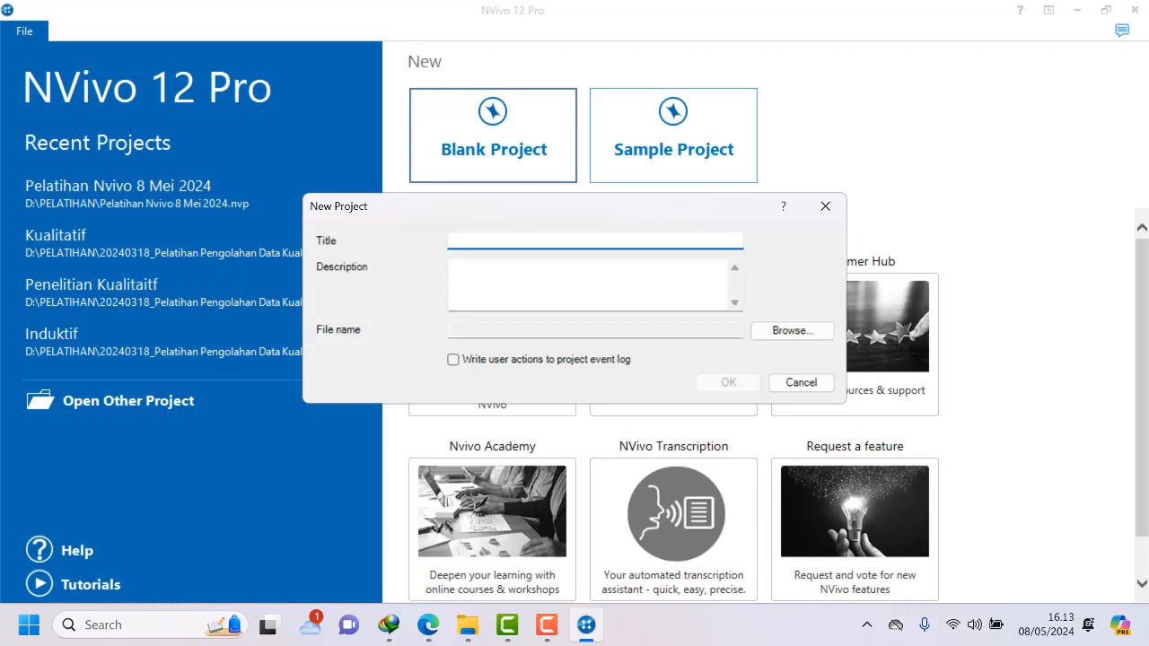
{"action": "type", "text": "KTP"}
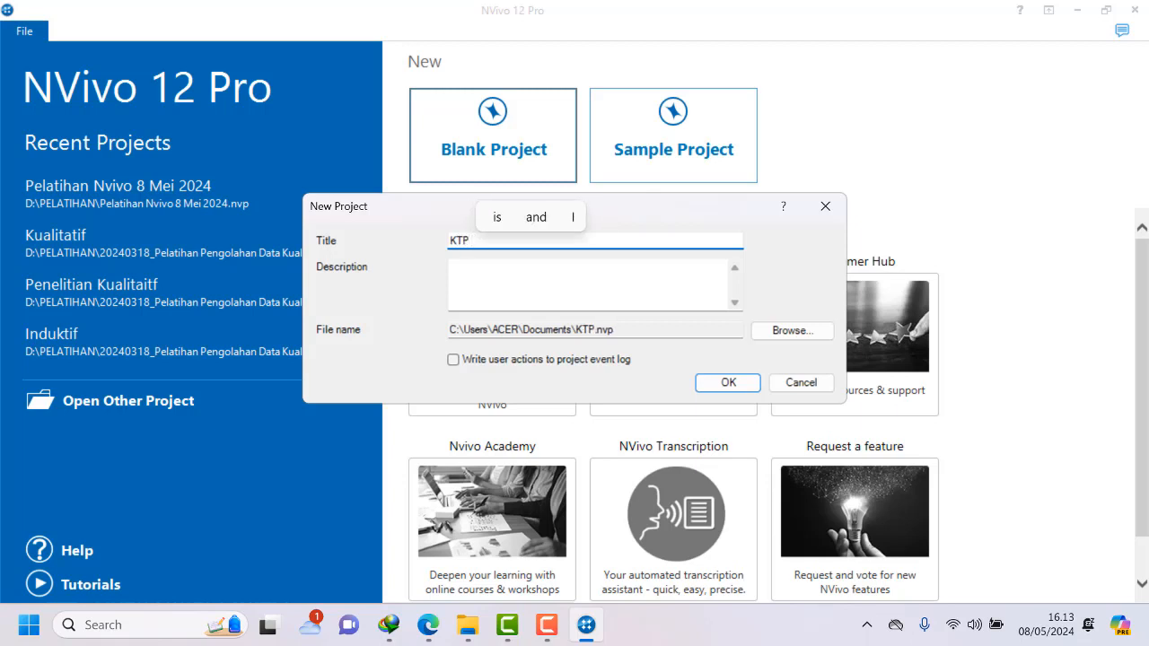
{"action": "type", "text": " Online"}
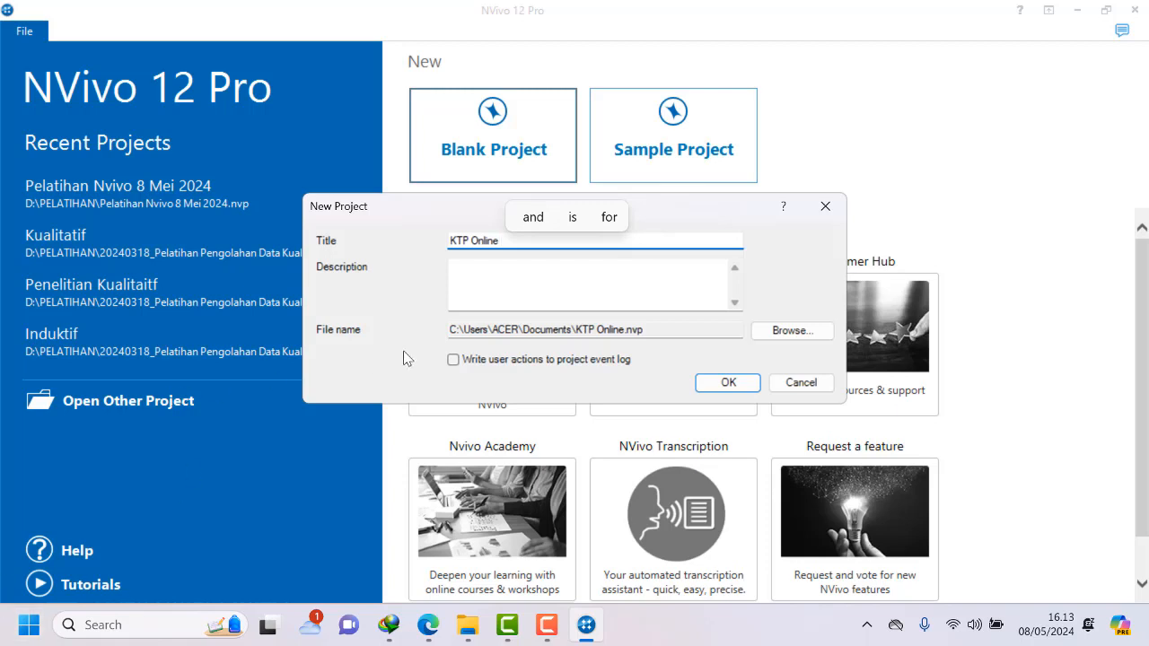
Set the project file location to the KTP Online folder in Documents and create the project.
{"action": "left_click", "coordinate": [815, 331]}
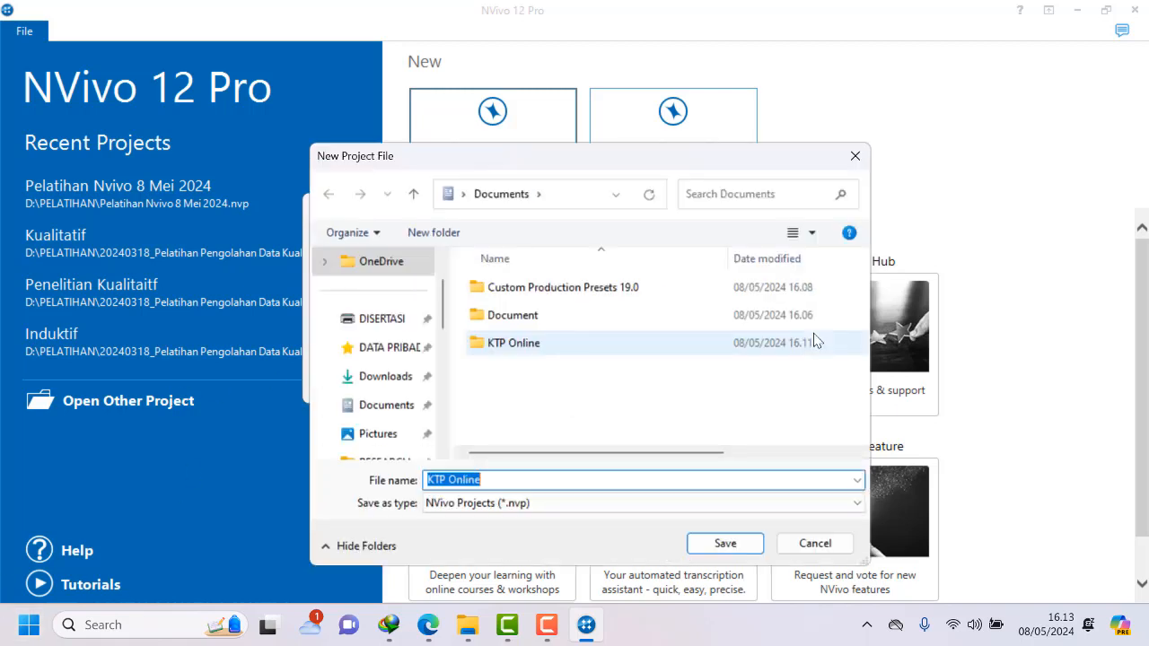
{"action": "left_click", "coordinate": [395, 405]}
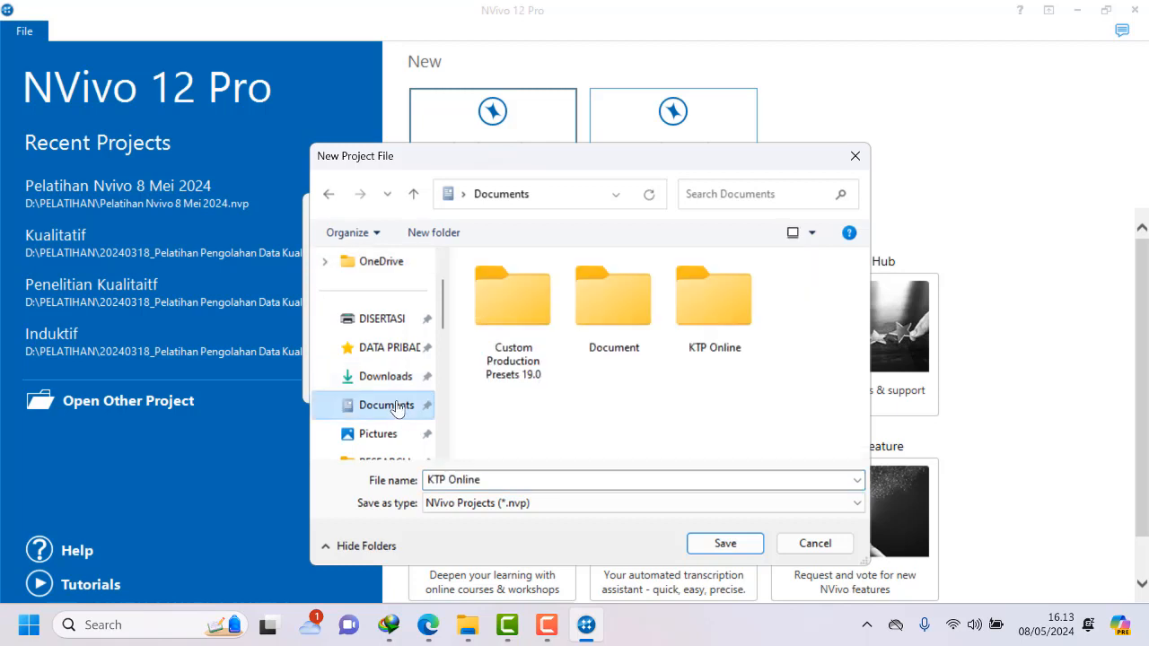
{"action": "left_click", "coordinate": [722, 334]}
{"action": "double_click", "coordinate": [727, 337]}
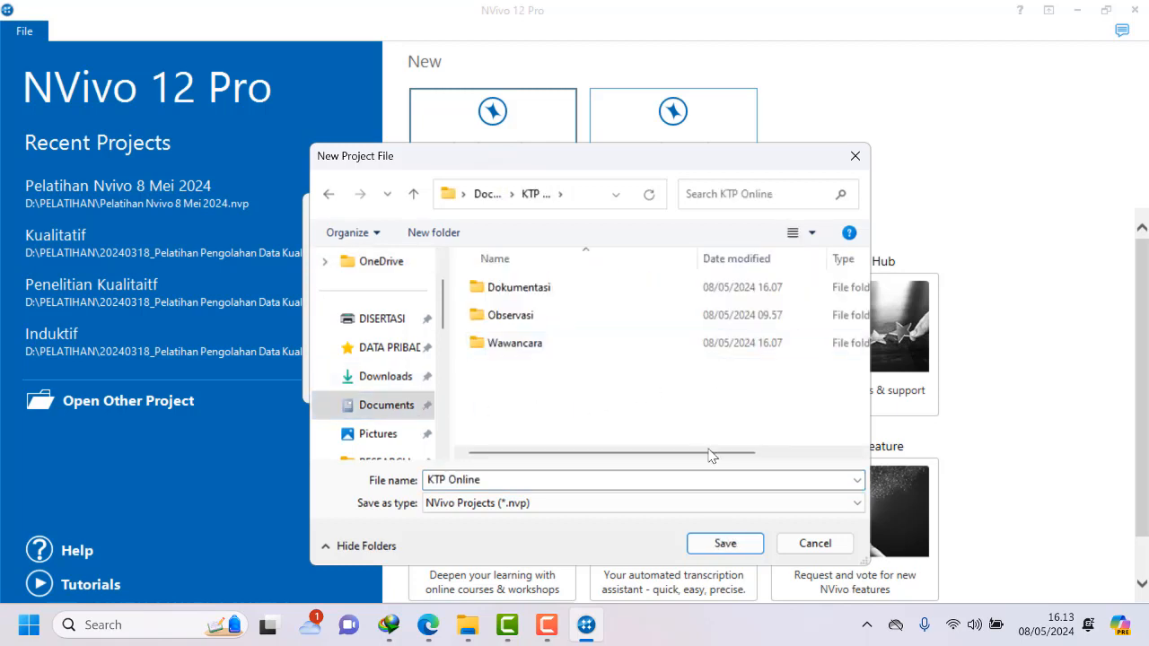
{"action": "left_click", "coordinate": [726, 544]}
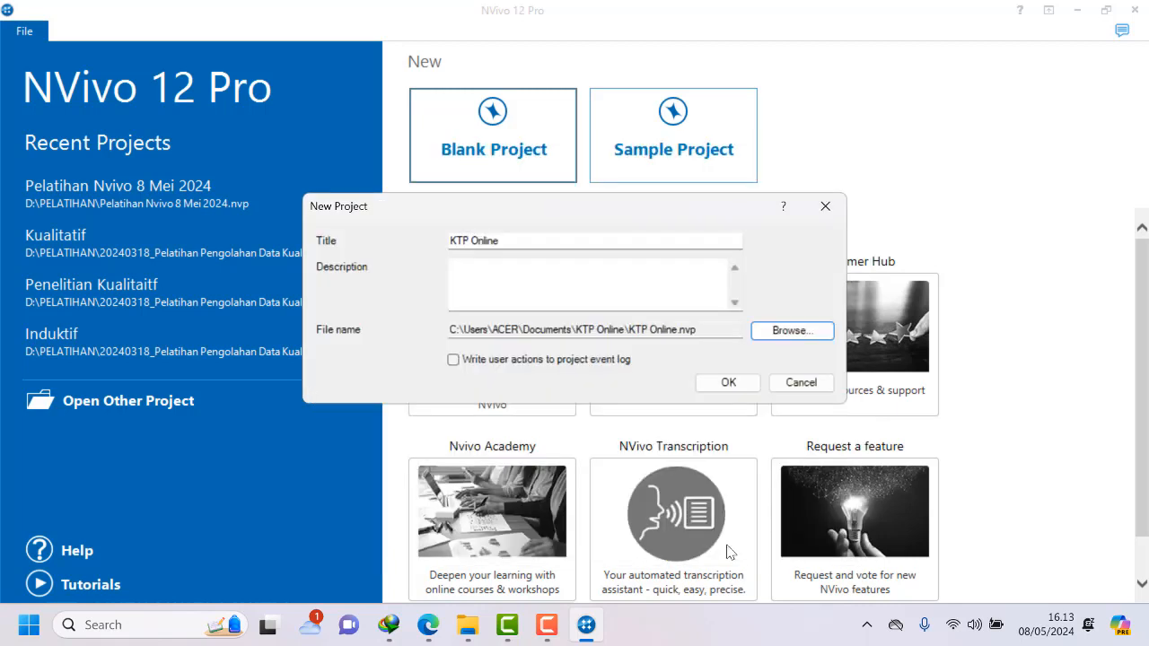
{"action": "left_click", "coordinate": [740, 383]}
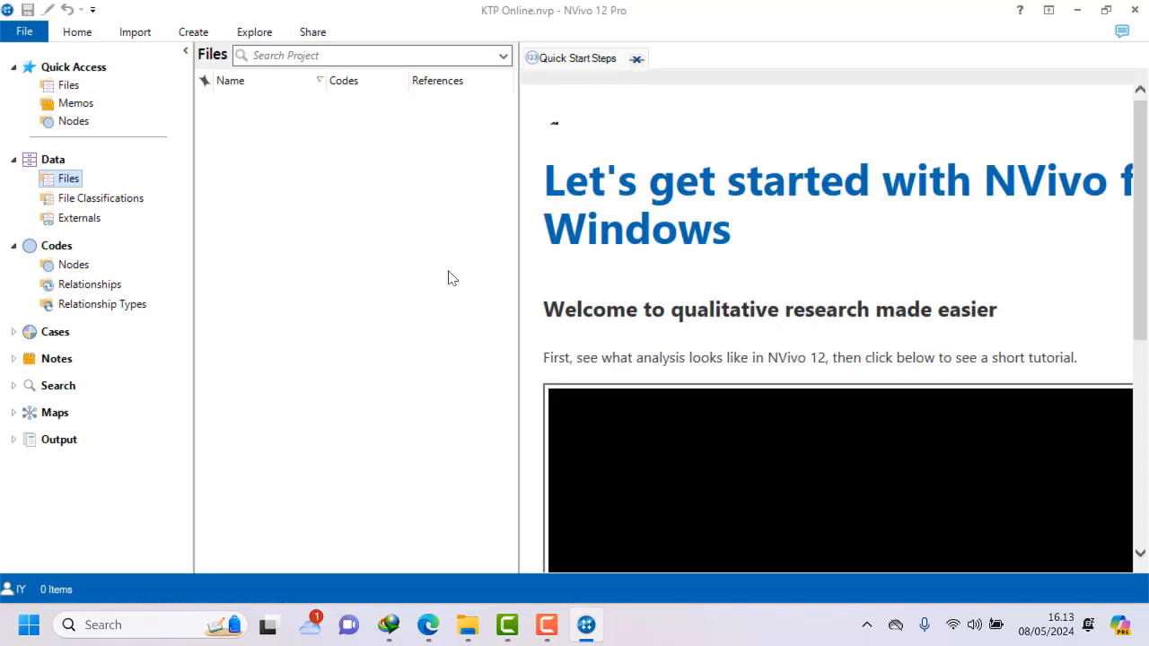
{"action": "mouse_move", "coordinate": [560, 634]}
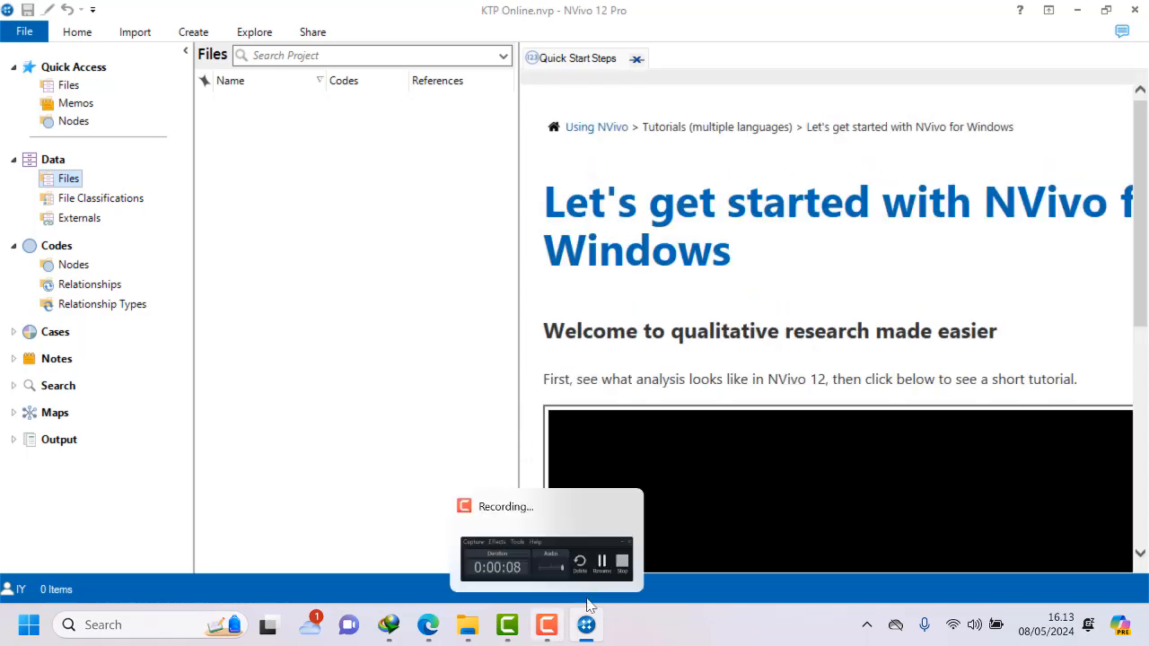
{"action": "left_click", "coordinate": [602, 561]}
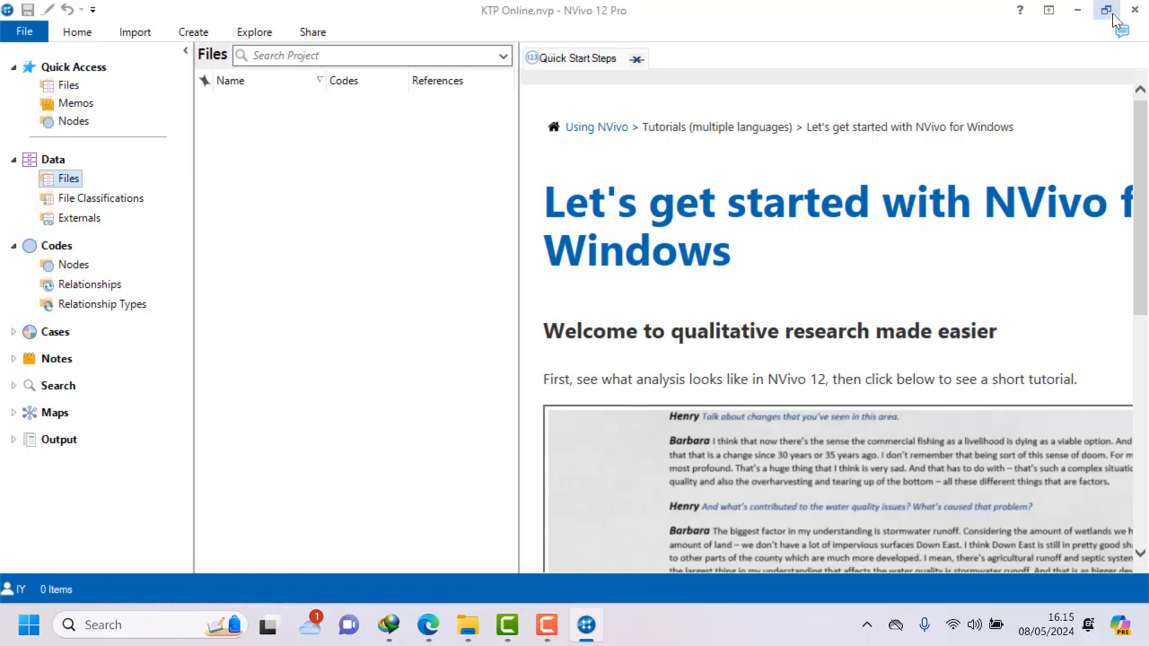
In File Explorer, examine the contents of the KTP Online folder in Documents and its Wawancara subfolder, and return to NVivo.
{"action": "left_click", "coordinate": [1077, 11]}
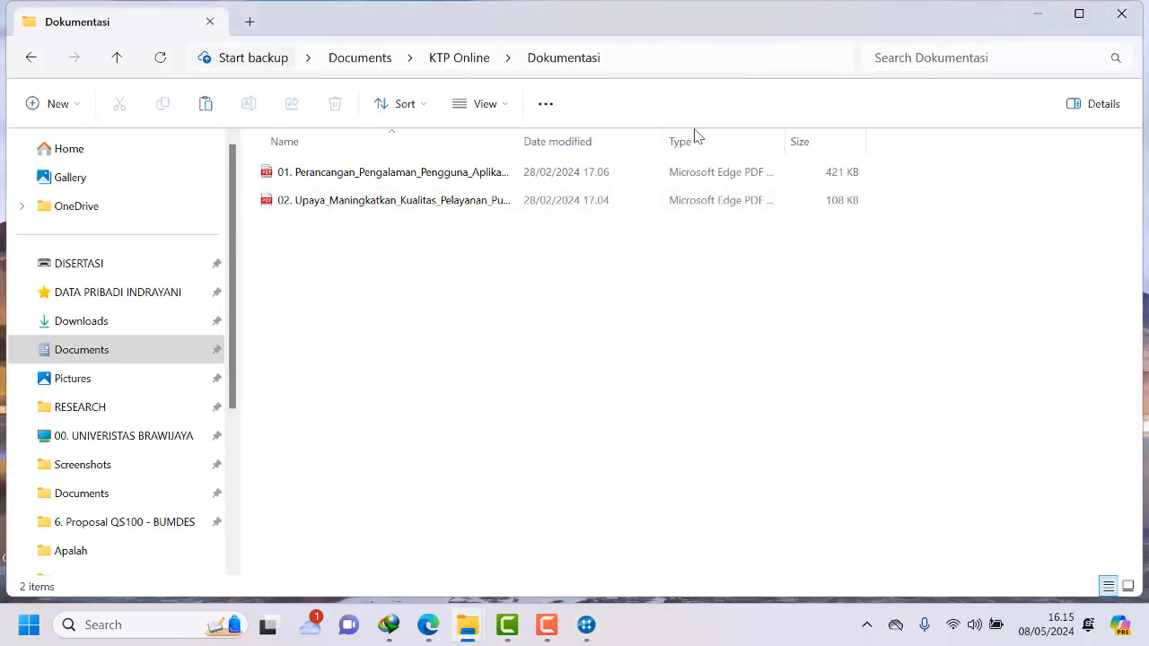
{"action": "left_click", "coordinate": [78, 354]}
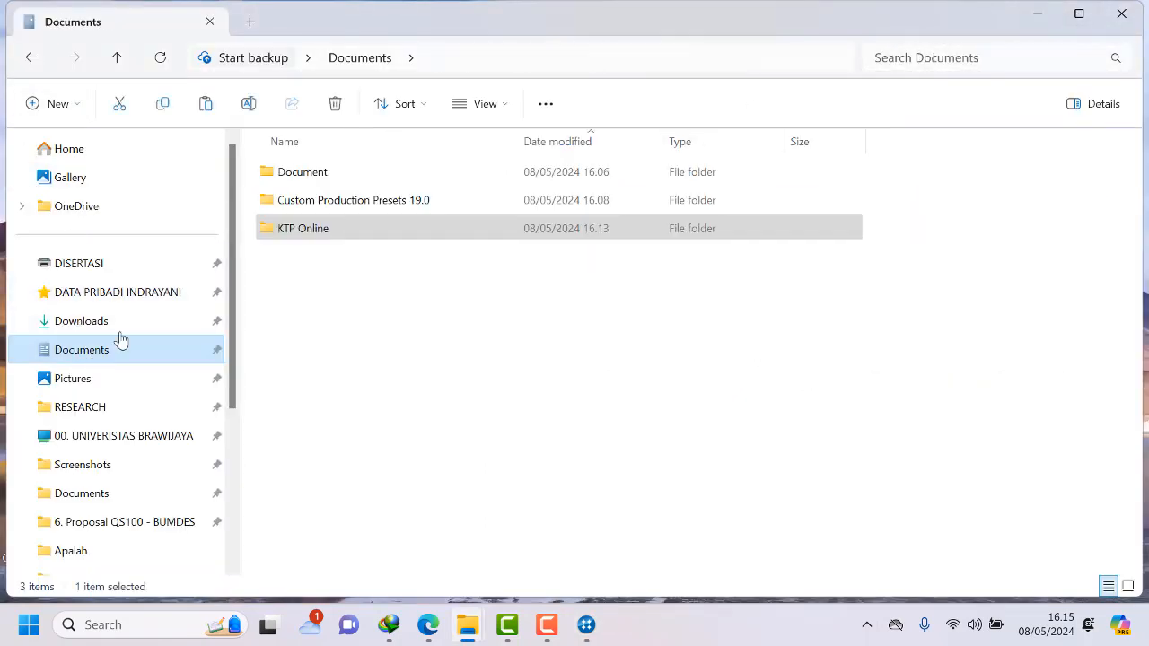
{"action": "double_click", "coordinate": [306, 235]}
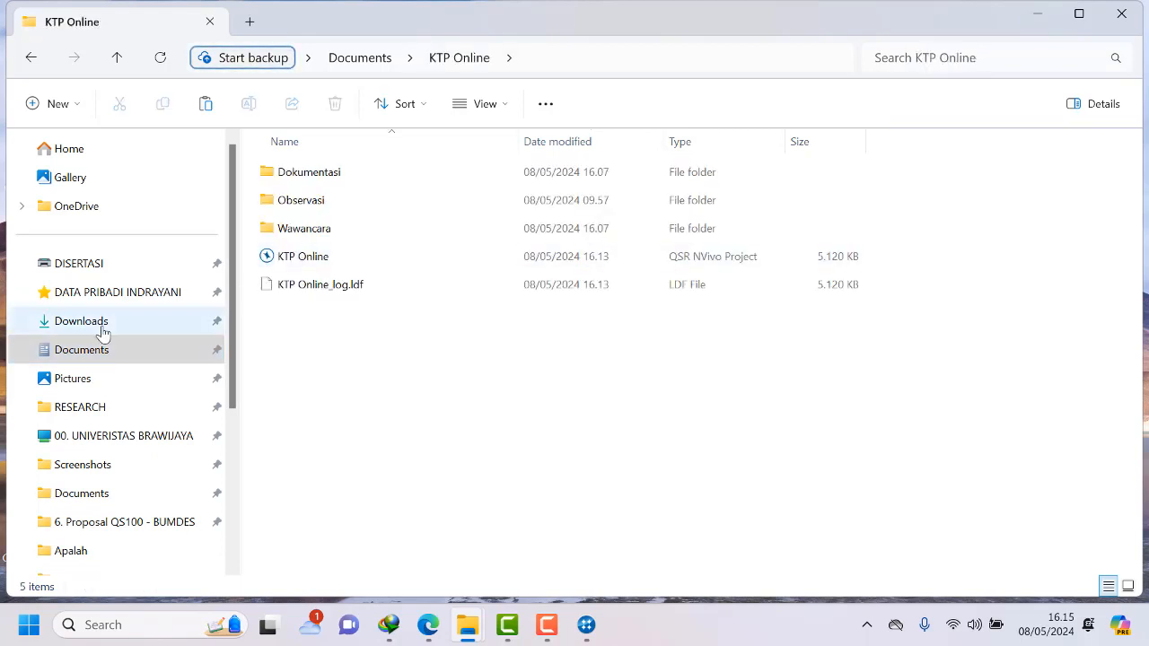
{"action": "left_click", "coordinate": [311, 204]}
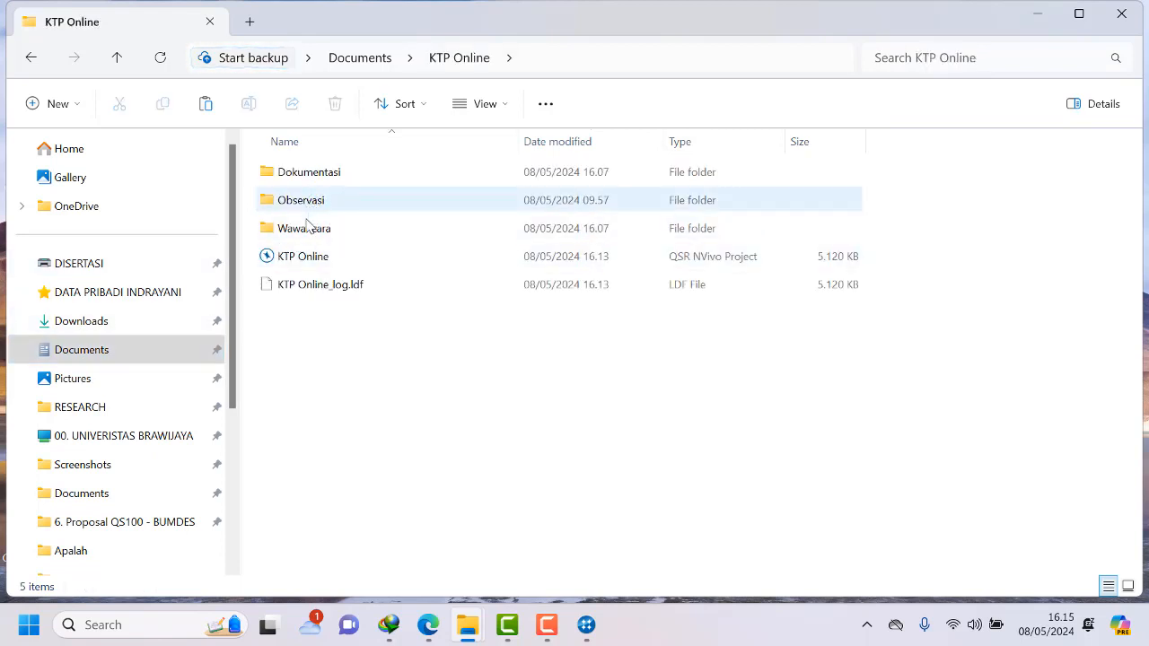
{"action": "left_click", "coordinate": [303, 228]}
{"action": "left_click", "coordinate": [304, 183]}
{"action": "left_click", "coordinate": [301, 230]}
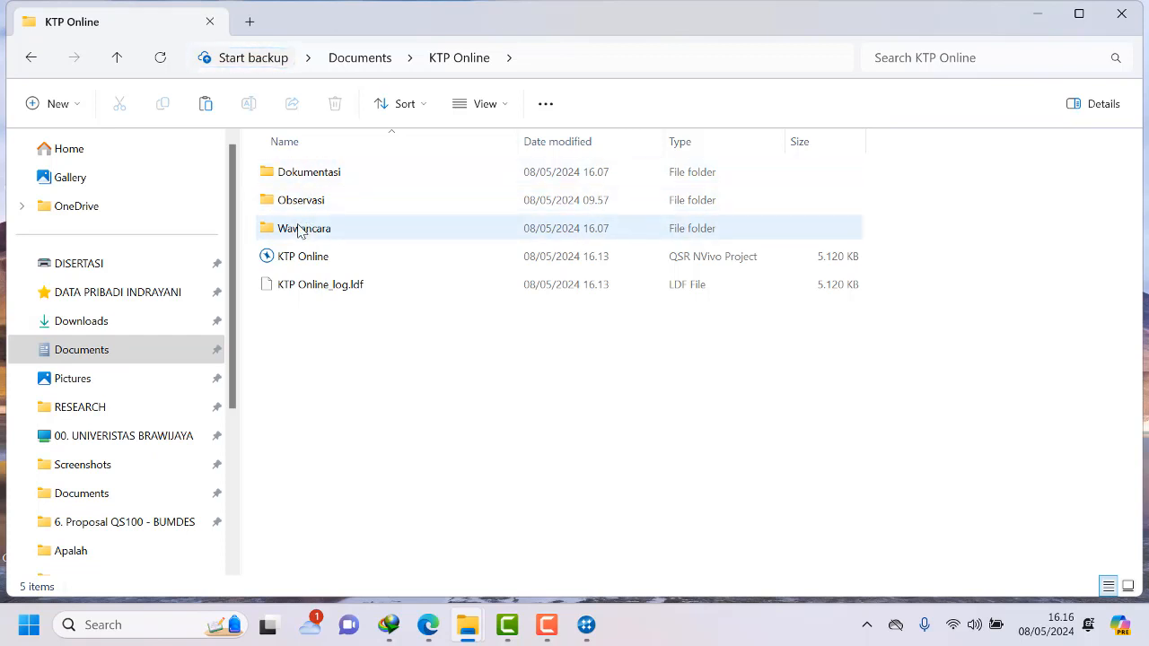
{"action": "double_click", "coordinate": [305, 228]}
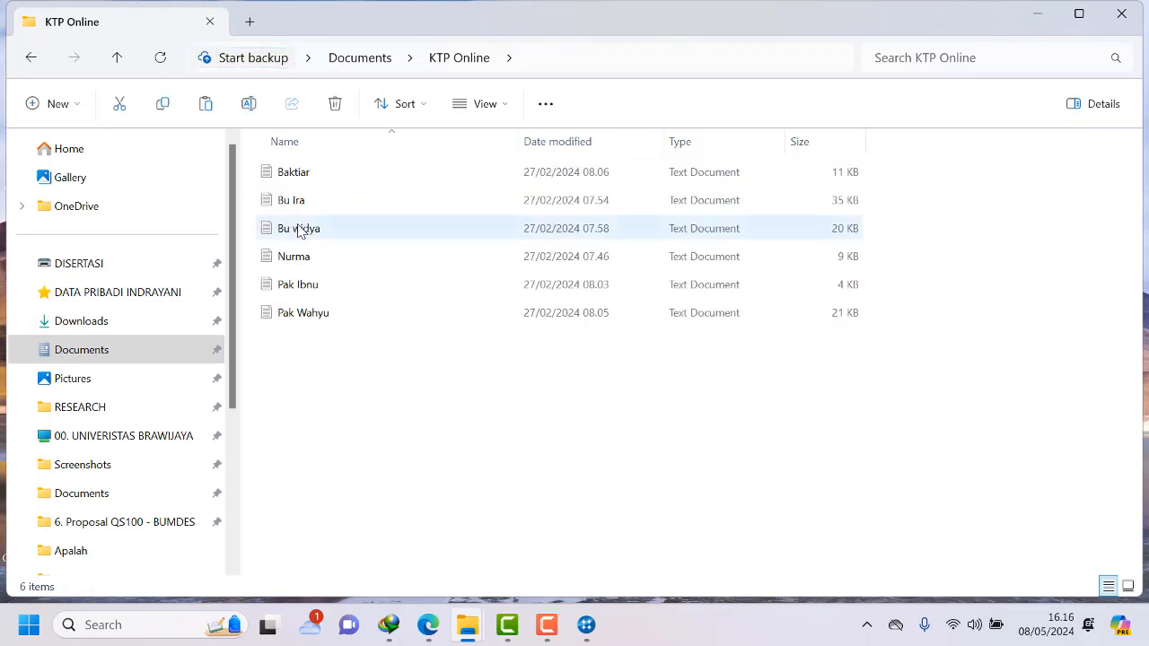
{"action": "left_click", "coordinate": [119, 60]}
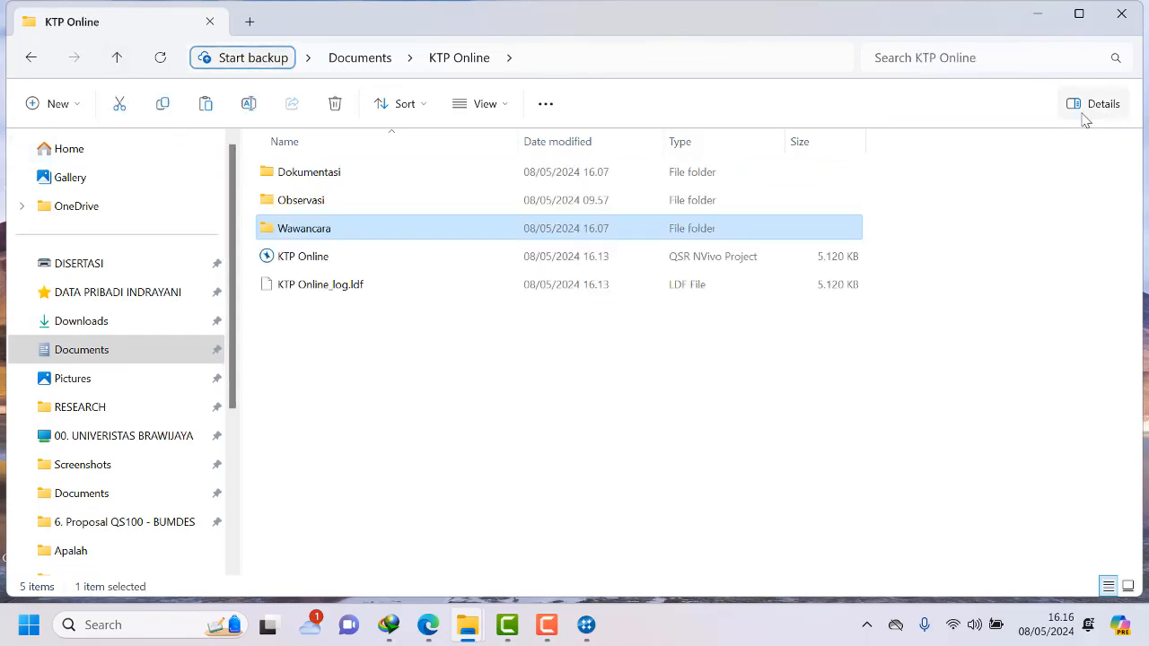
{"action": "left_click", "coordinate": [1039, 19]}
{"action": "left_click", "coordinate": [583, 627]}
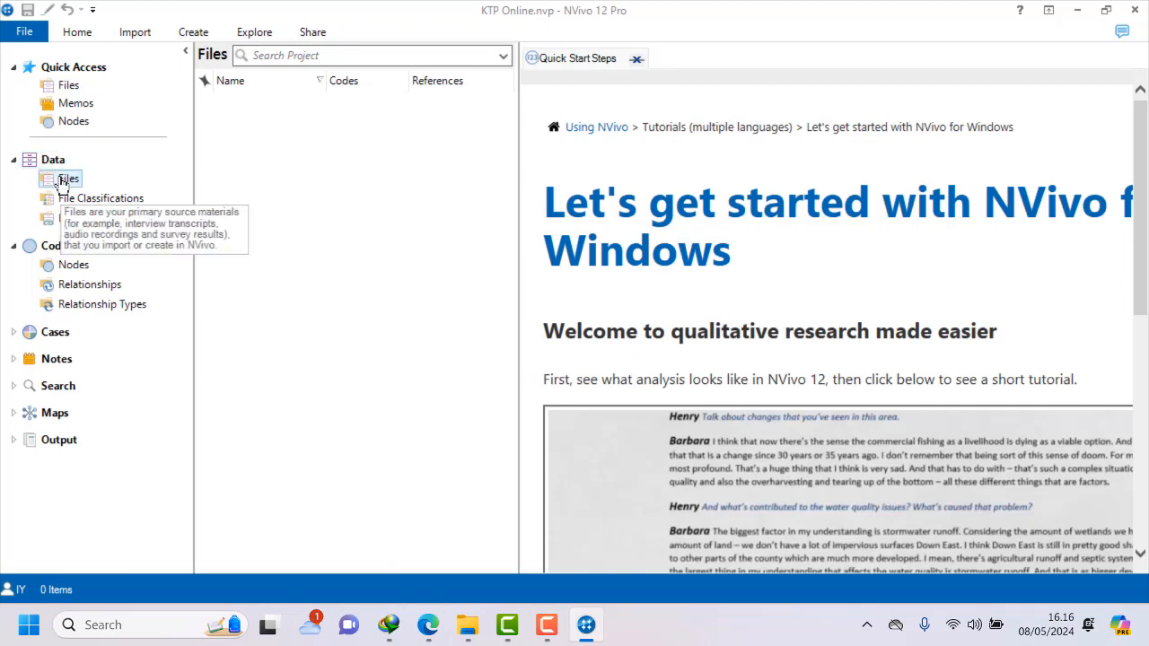
Create a folder named Wawancara under Files in the project's data section.
{"action": "right_click", "coordinate": [62, 182]}
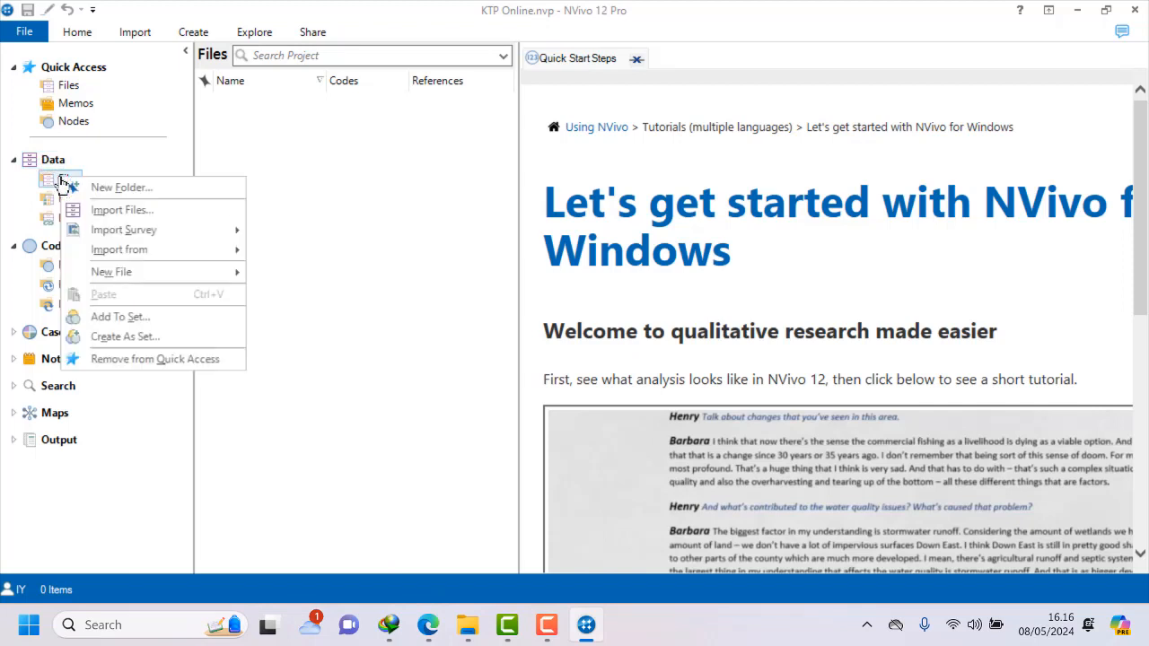
{"action": "left_click", "coordinate": [106, 190]}
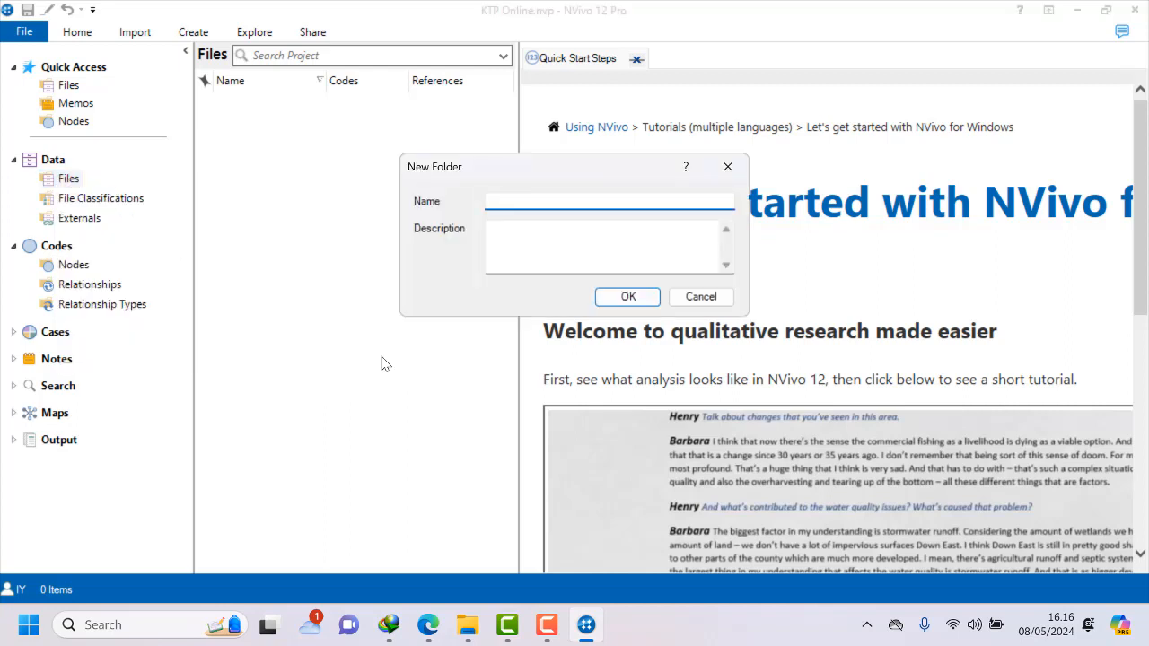
{"action": "type", "text": "Wawancara"}
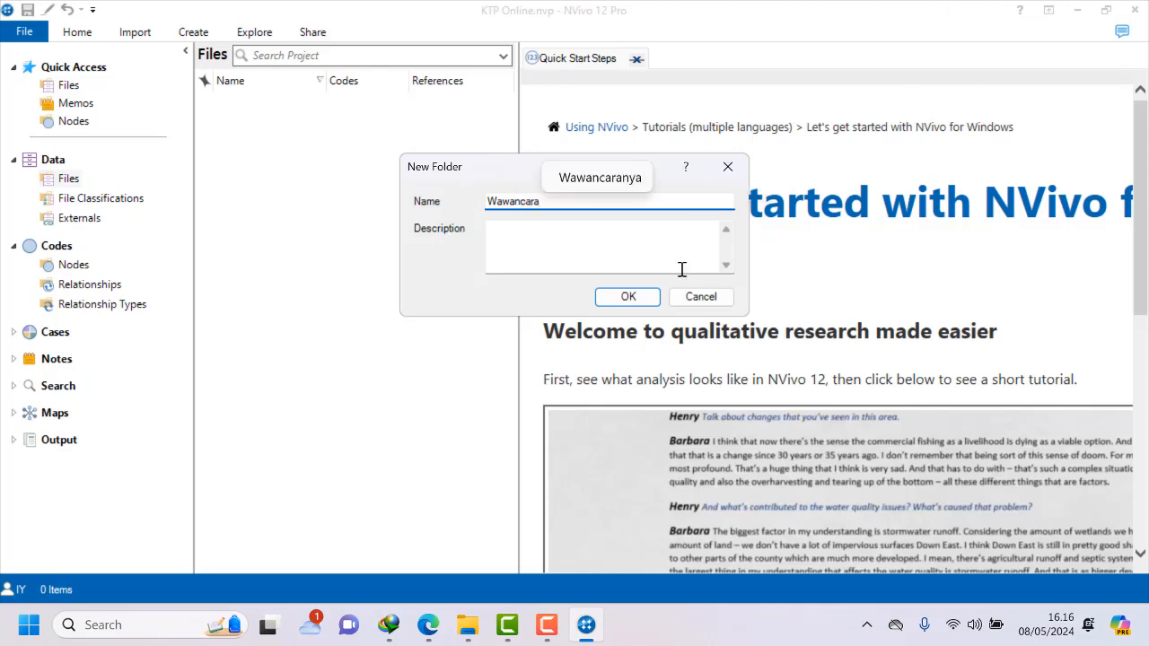
{"action": "left_click", "coordinate": [613, 305]}
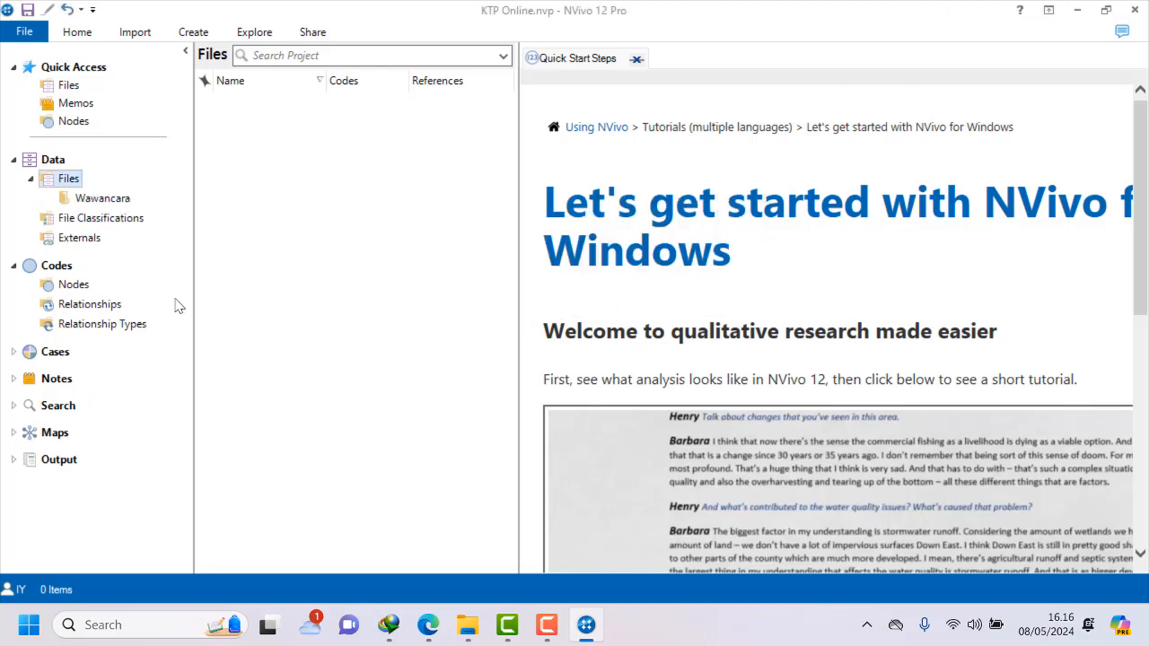
Add a second folder named Dokumentasi under Files in the project's data section.
{"action": "right_click", "coordinate": [60, 182]}
{"action": "left_click", "coordinate": [122, 186]}
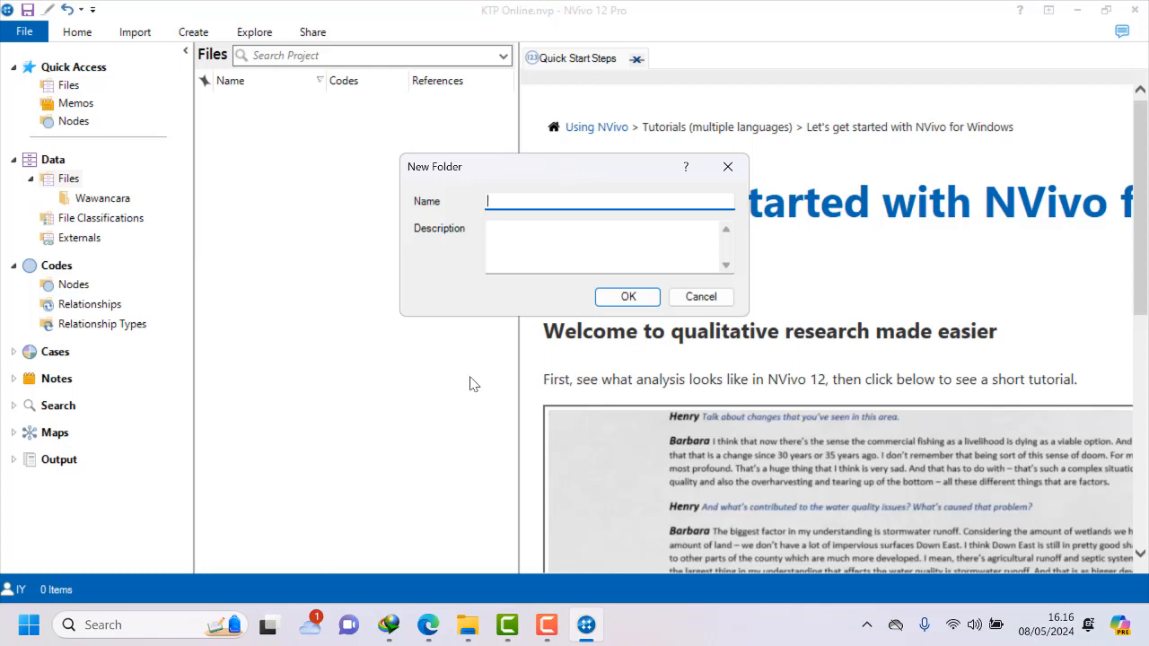
{"action": "type", "text": "Doku"}
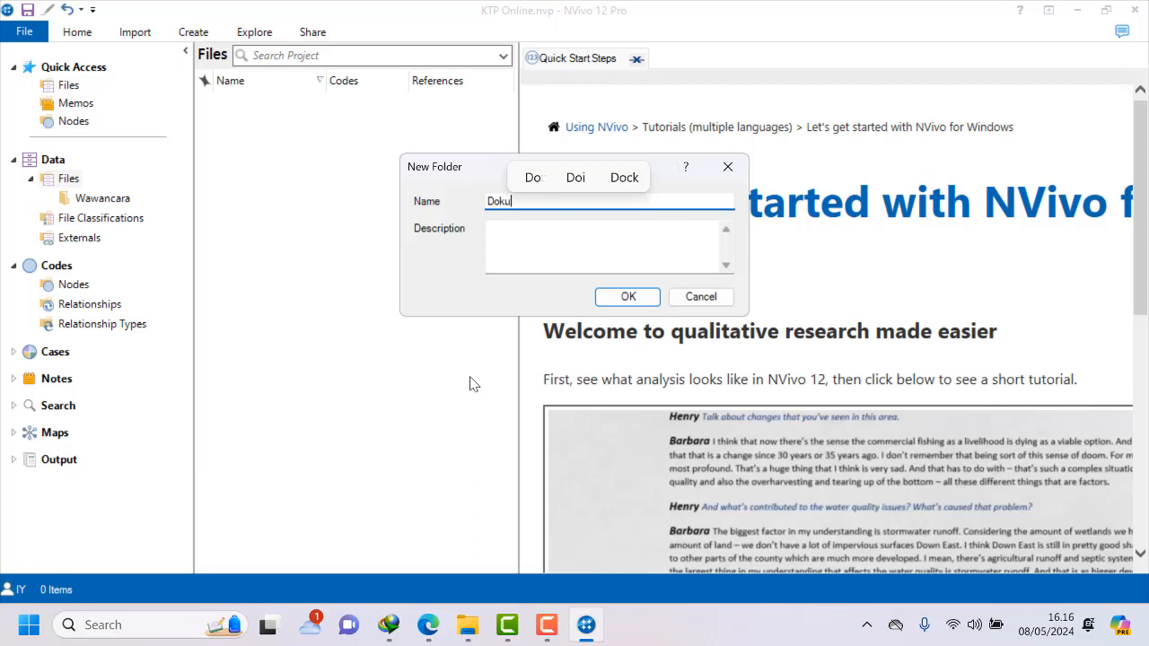
{"action": "type", "text": "mentasi"}
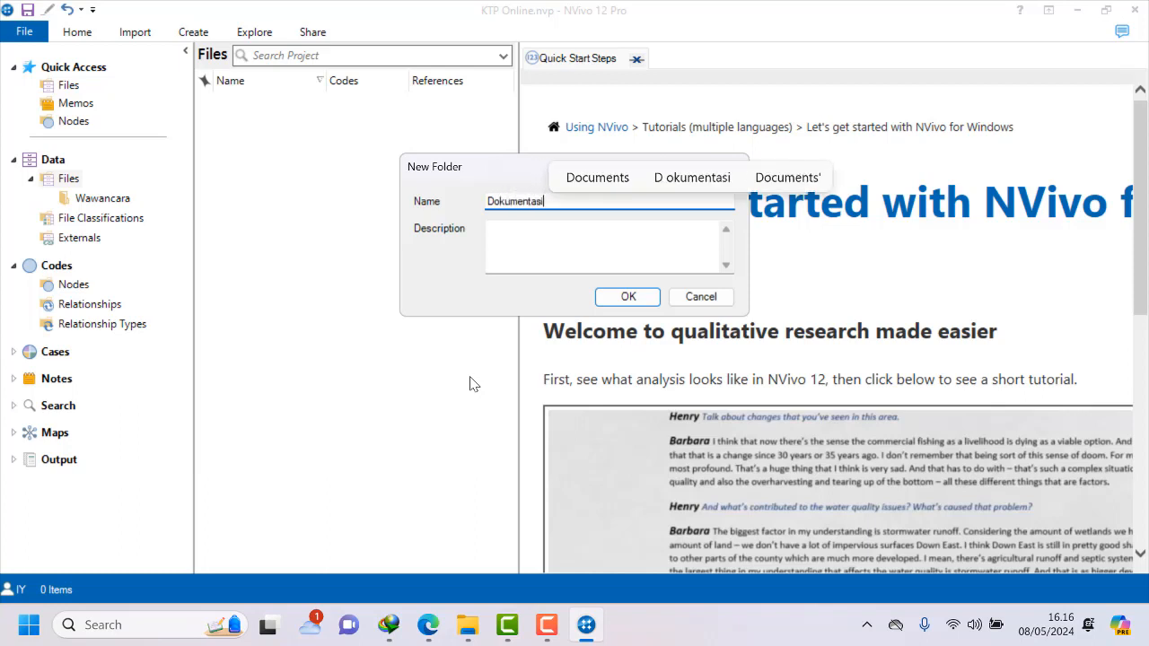
{"action": "left_click", "coordinate": [628, 297]}
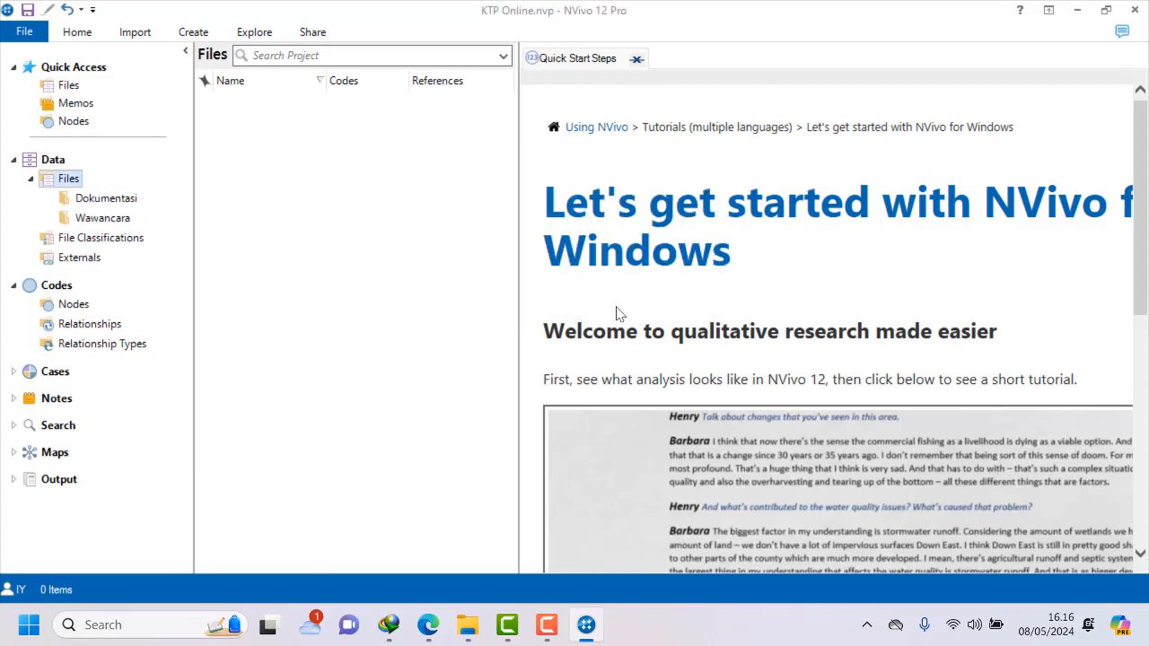
Add a third folder named Observasi under Files in the project's data section.
{"action": "right_click", "coordinate": [59, 183]}
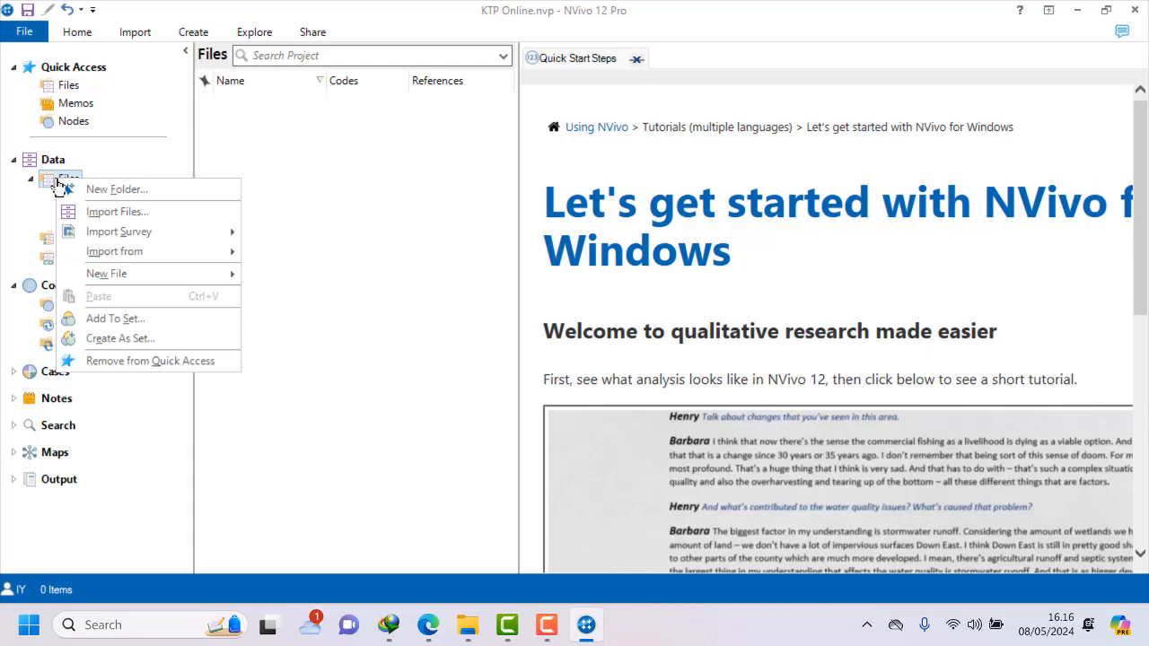
{"action": "left_click", "coordinate": [116, 190]}
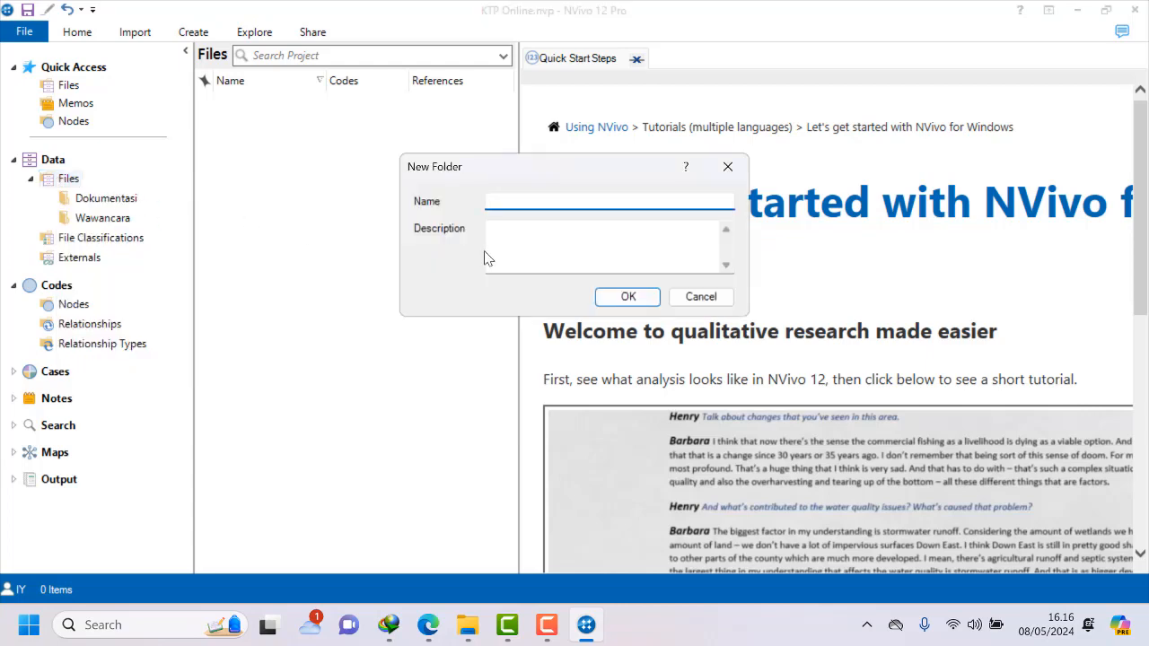
{"action": "type", "text": "Obse"}
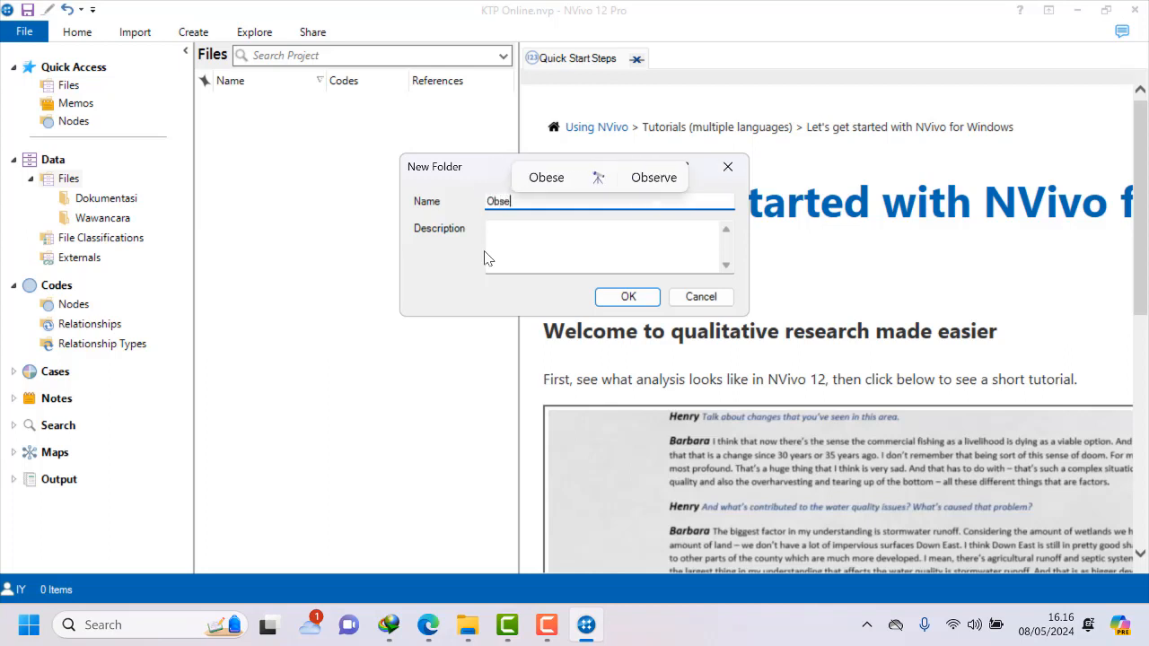
{"action": "type", "text": "rvasi"}
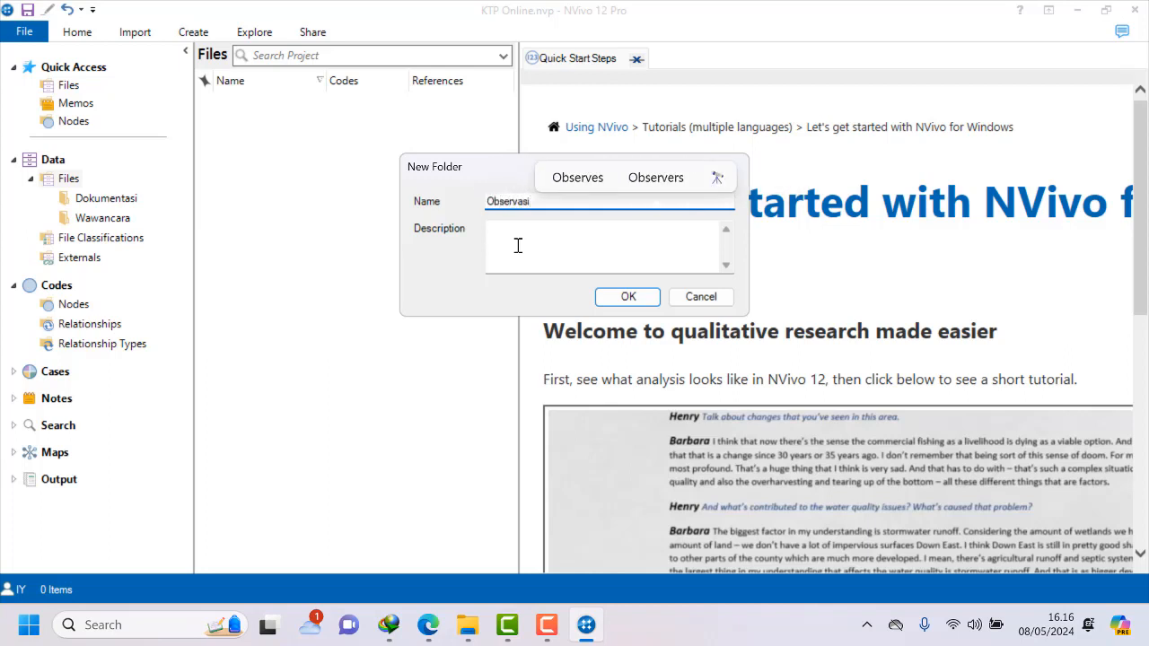
{"action": "left_click", "coordinate": [628, 298]}
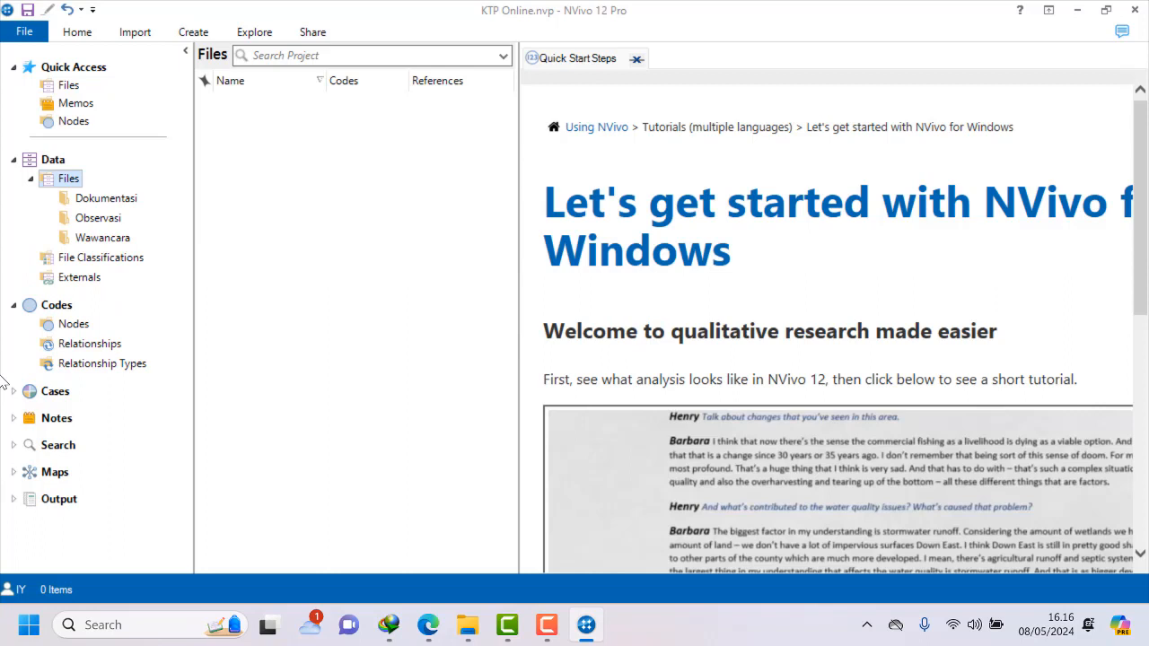
{"action": "left_click", "coordinate": [546, 624]}
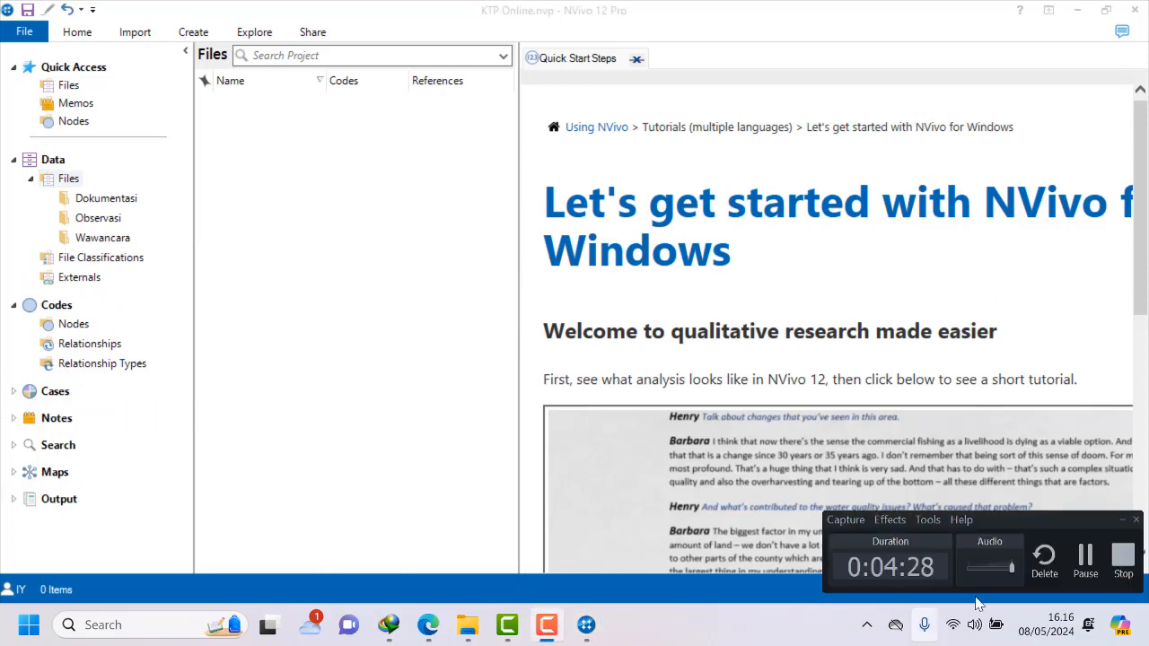
{"action": "left_click", "coordinate": [1086, 556]}
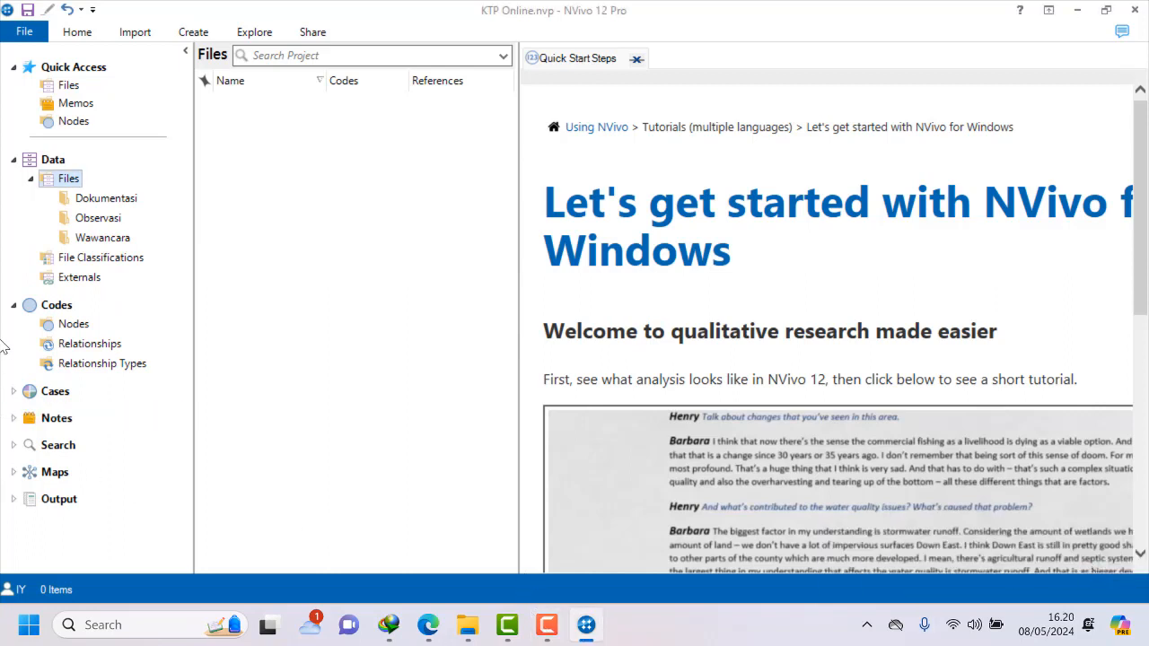
Import all interview text files from the Wawancara subfolder of Documents\KTP Online into the project's Wawancara folder, without creating cases.
{"action": "right_click", "coordinate": [84, 246]}
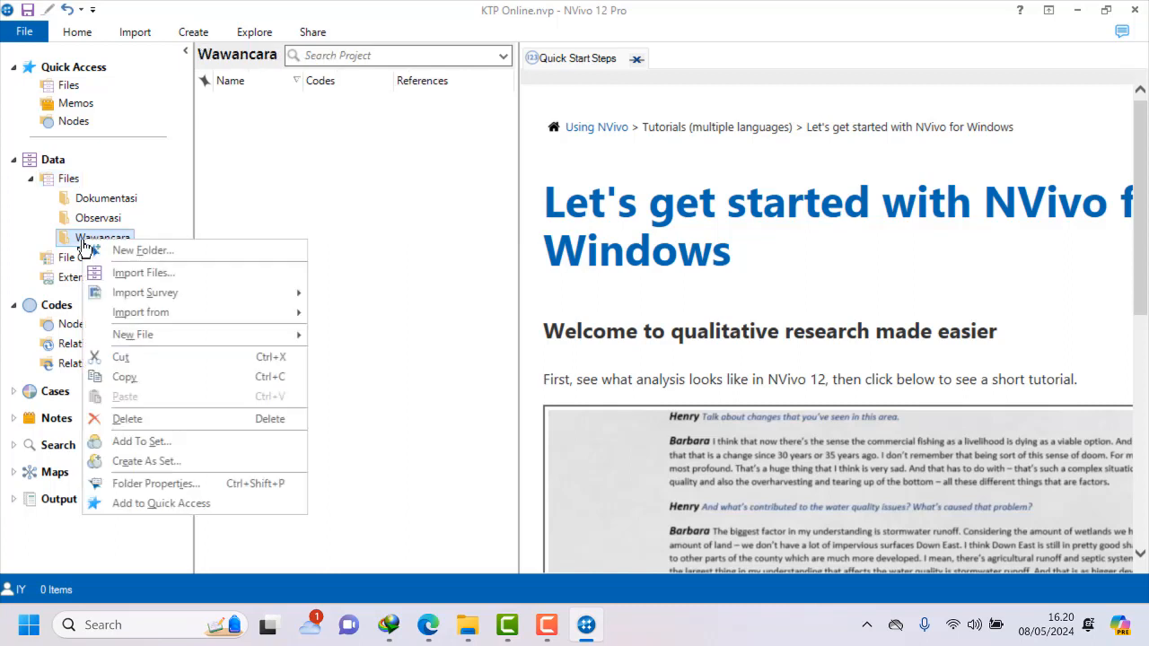
{"action": "left_click", "coordinate": [132, 275]}
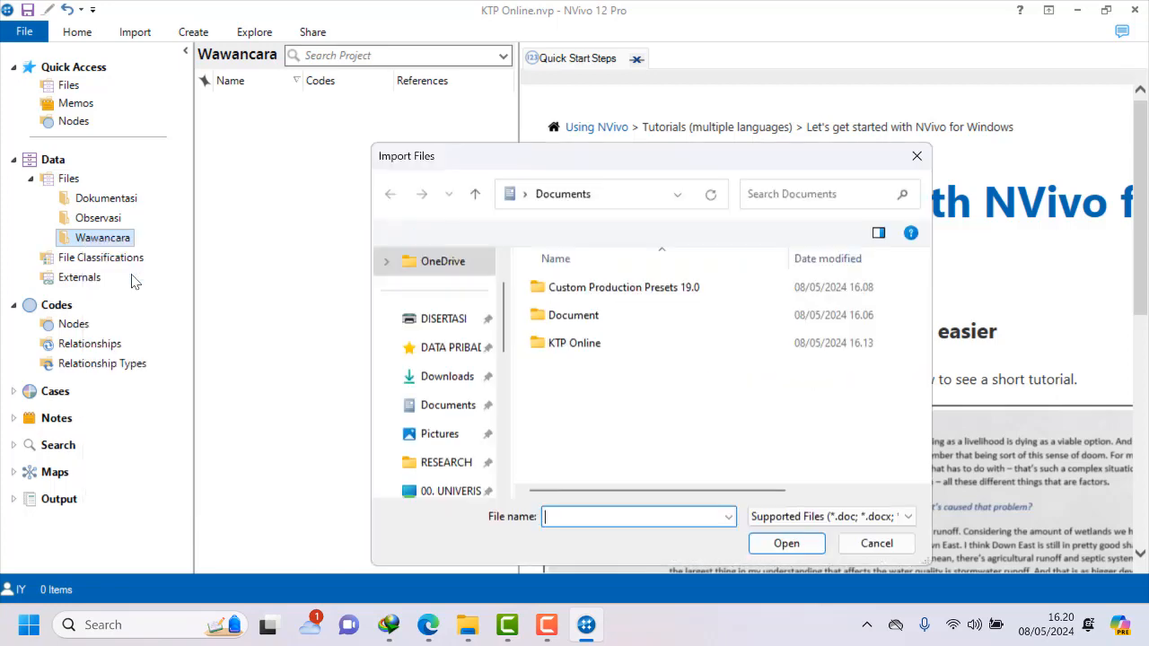
{"action": "left_click", "coordinate": [450, 407]}
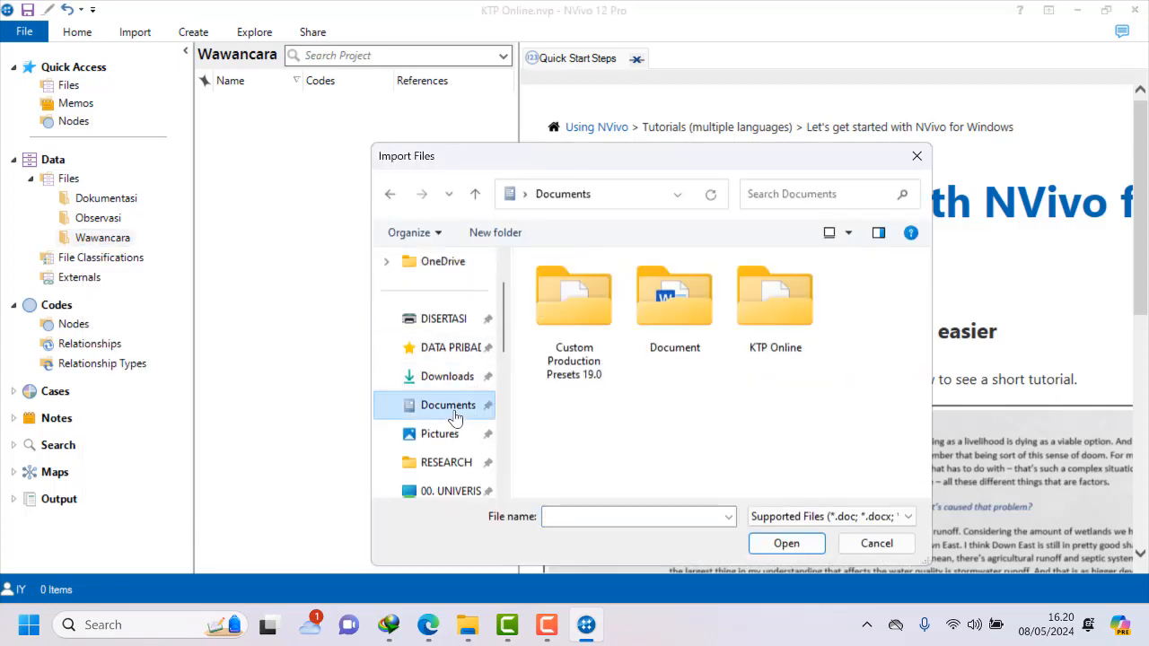
{"action": "double_click", "coordinate": [761, 336]}
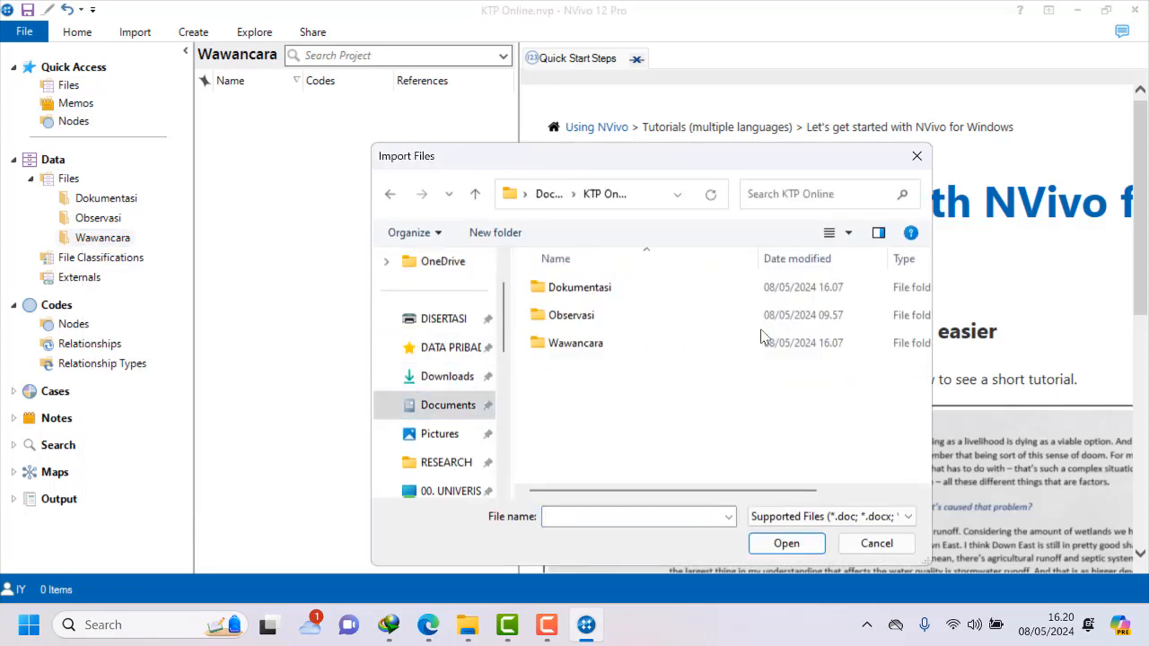
{"action": "double_click", "coordinate": [585, 345]}
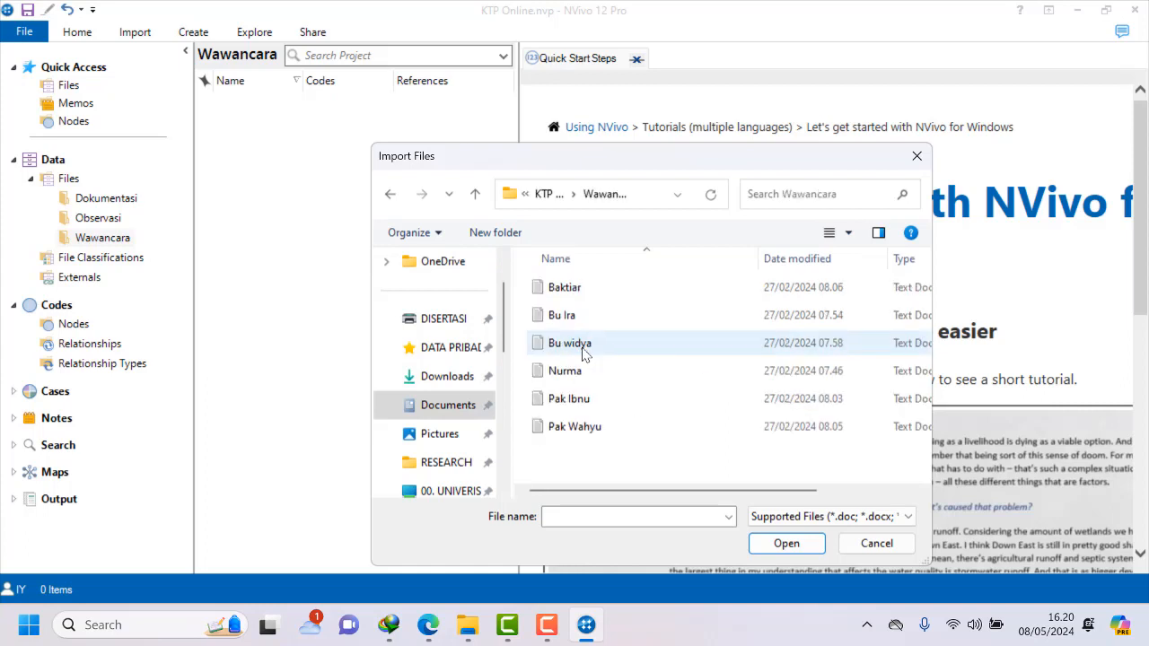
{"action": "left_click", "coordinate": [593, 437]}
{"action": "key", "text": "ctrl+a"}
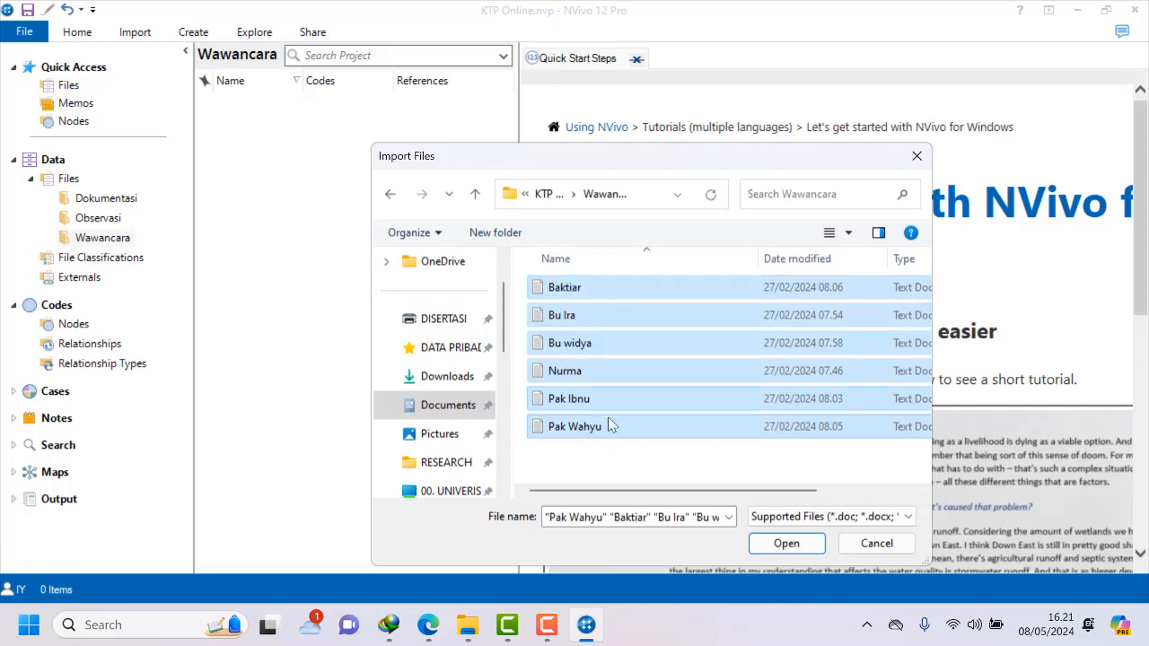
{"action": "left_click", "coordinate": [810, 541]}
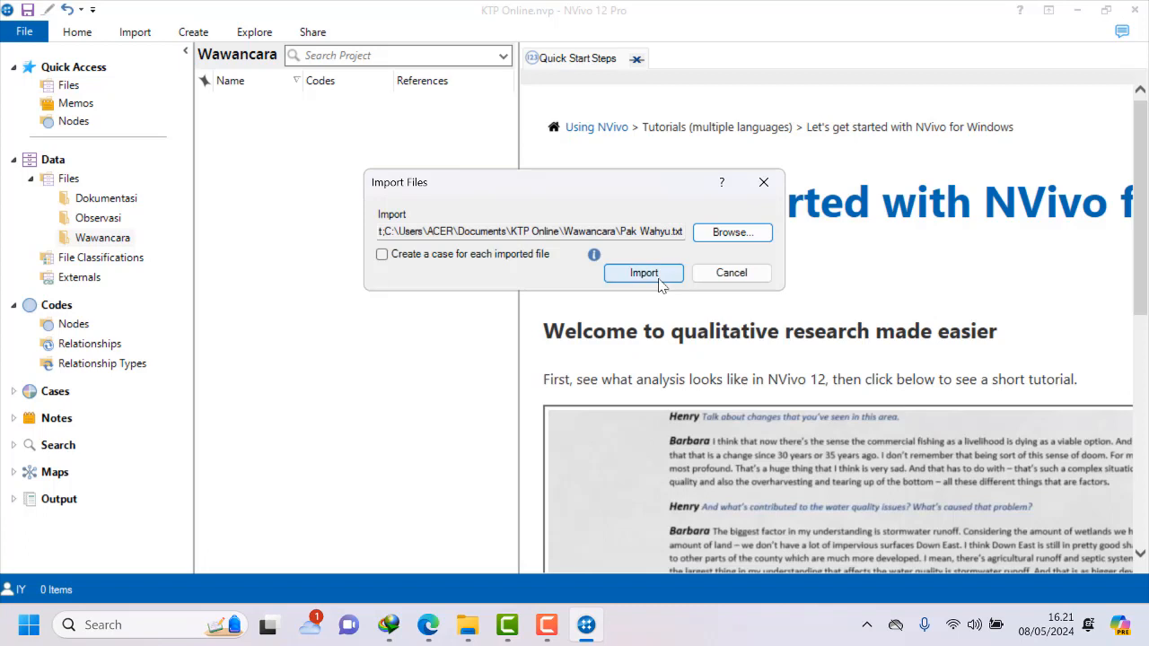
{"action": "left_click", "coordinate": [662, 282]}
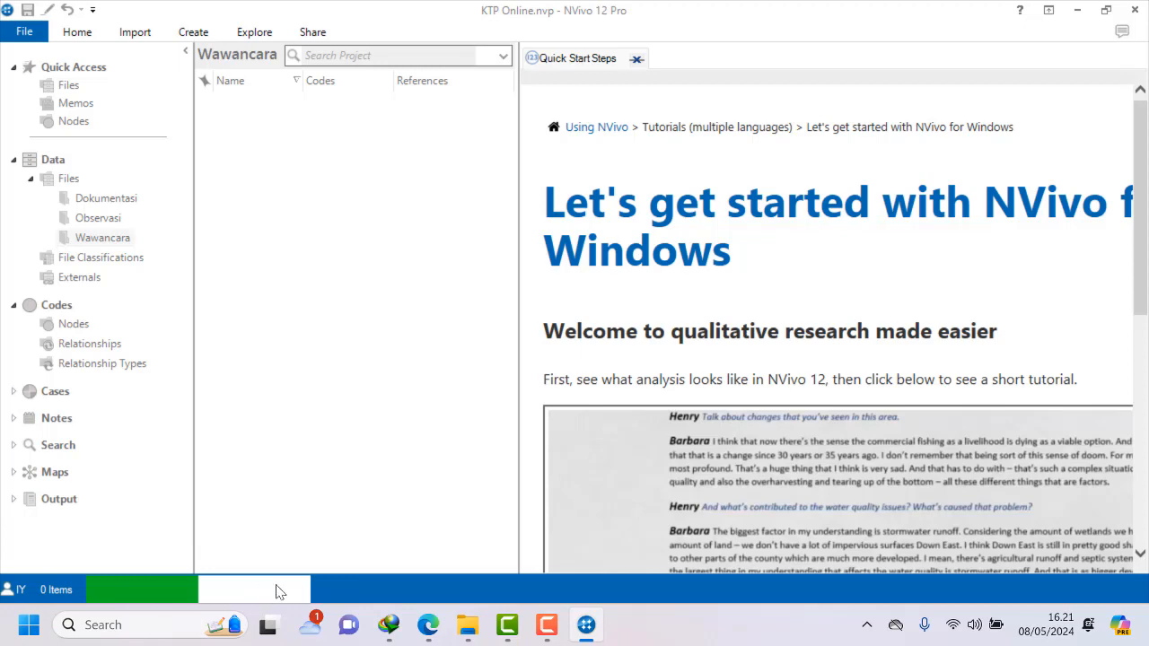
{"action": "left_click", "coordinate": [310, 624]}
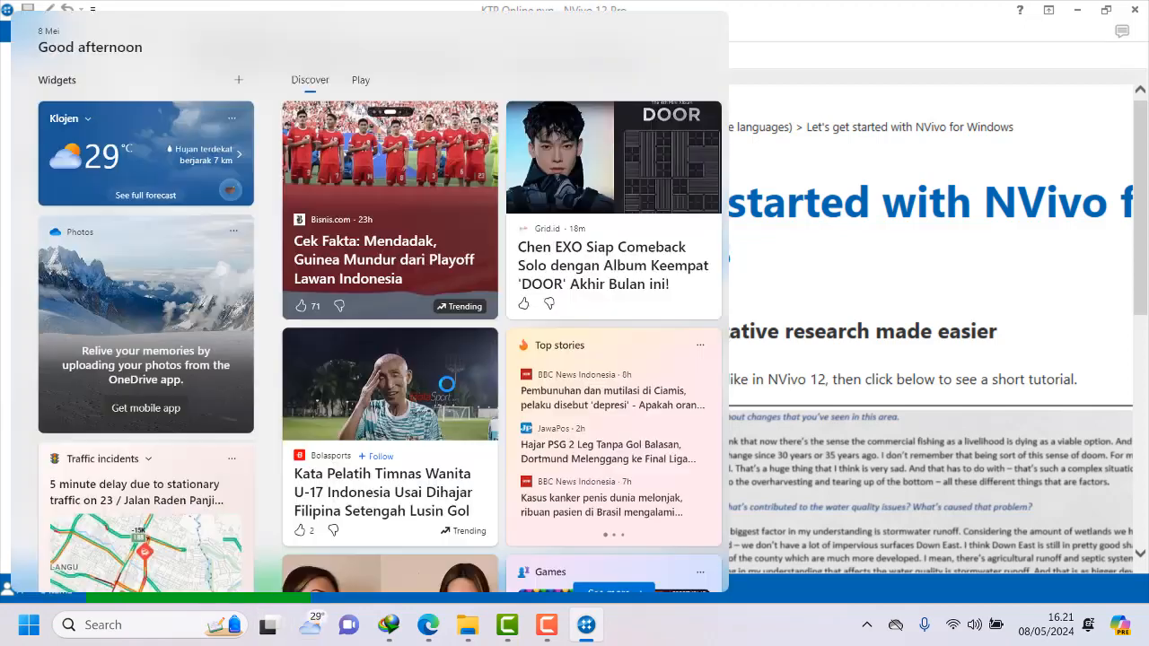
{"action": "left_click", "coordinate": [920, 275]}
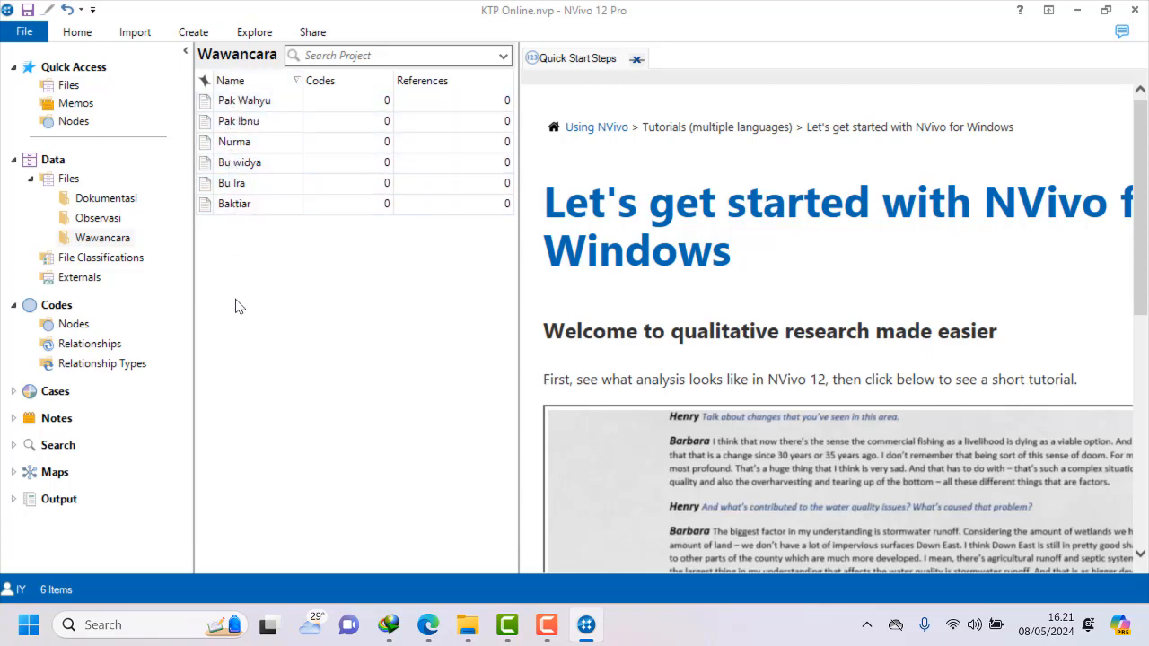
Import both PDF files from the Dokumentasi subfolder of KTP Online into the project's Dokumentasi folder, without creating cases.
{"action": "left_click", "coordinate": [105, 200]}
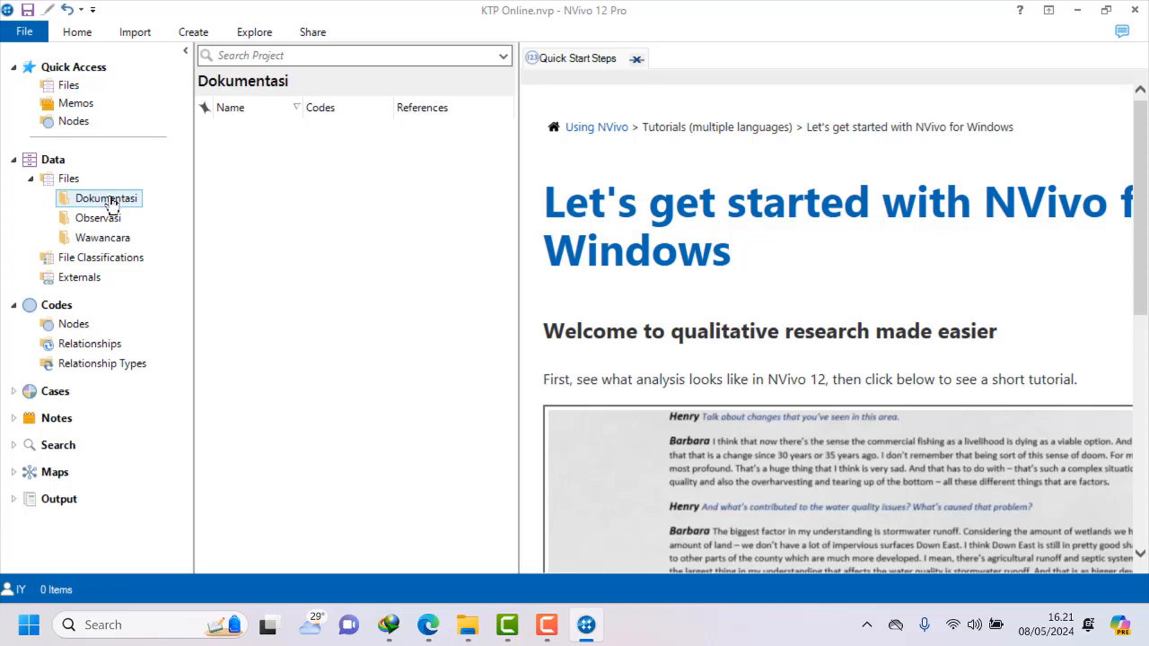
{"action": "right_click", "coordinate": [111, 204]}
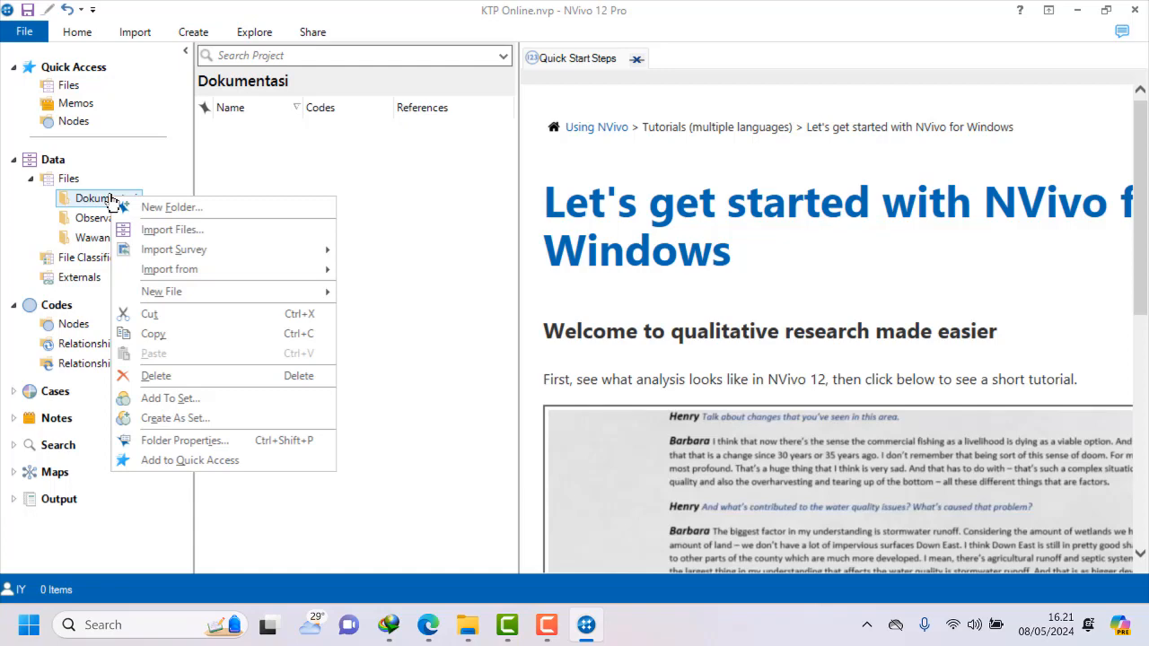
{"action": "left_click", "coordinate": [151, 230]}
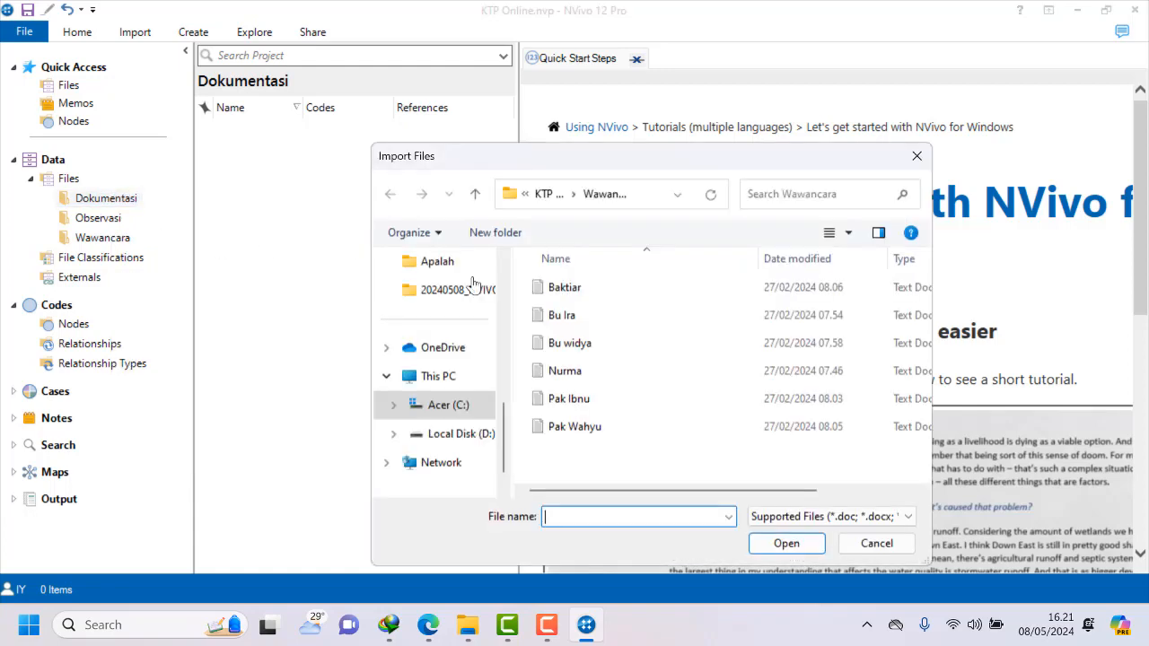
{"action": "left_click", "coordinate": [475, 194]}
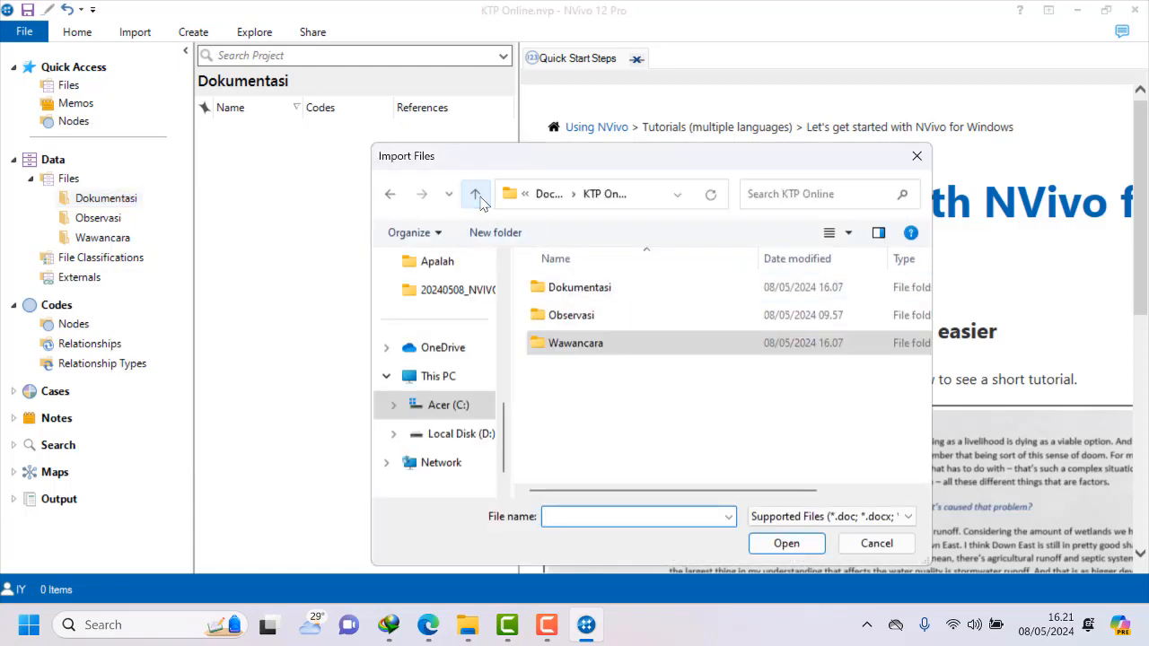
{"action": "double_click", "coordinate": [569, 288]}
{"action": "left_click", "coordinate": [569, 296]}
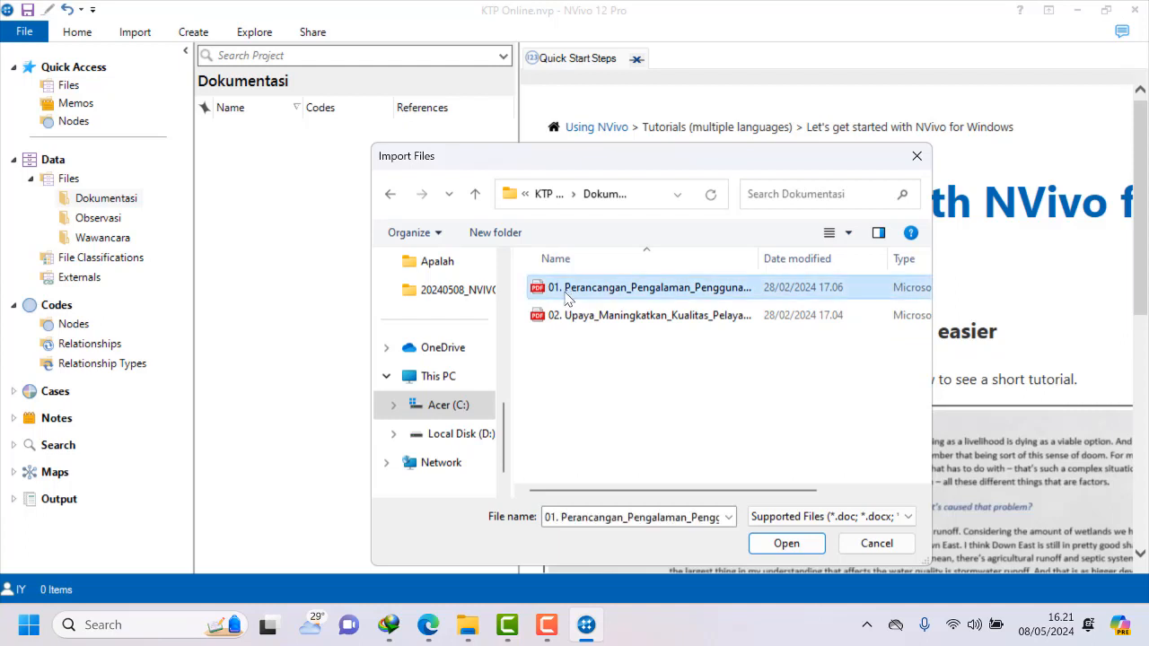
{"action": "key", "text": "ctrl+a"}
{"action": "left_click", "coordinate": [788, 543]}
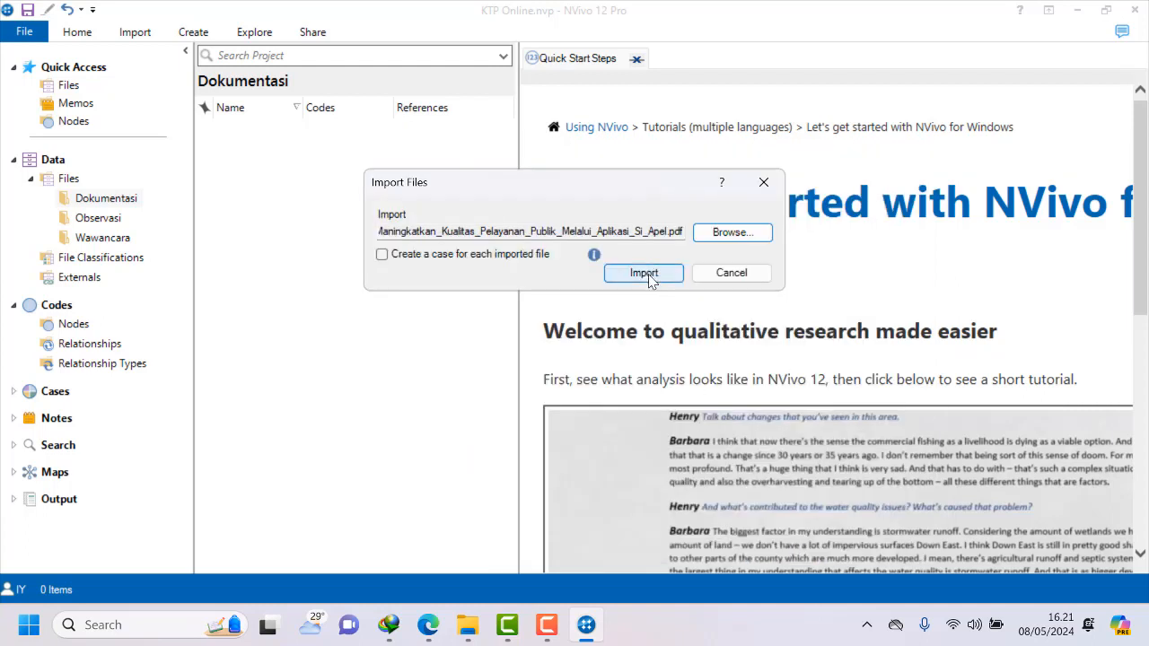
{"action": "left_click", "coordinate": [649, 277]}
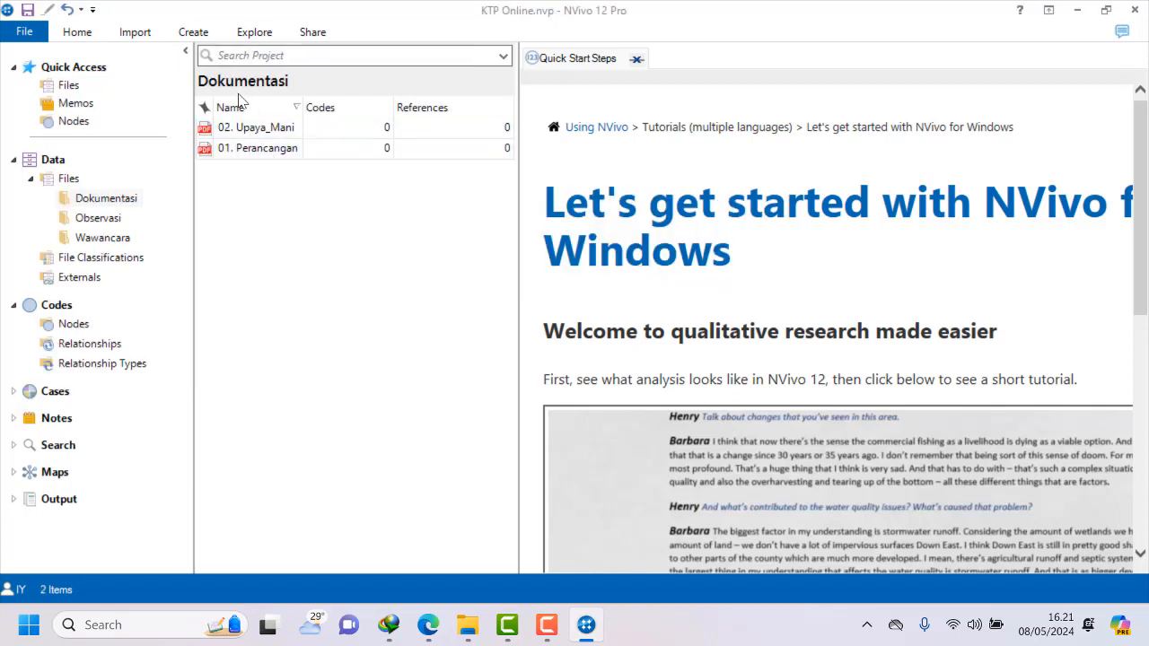
{"action": "left_click", "coordinate": [221, 148]}
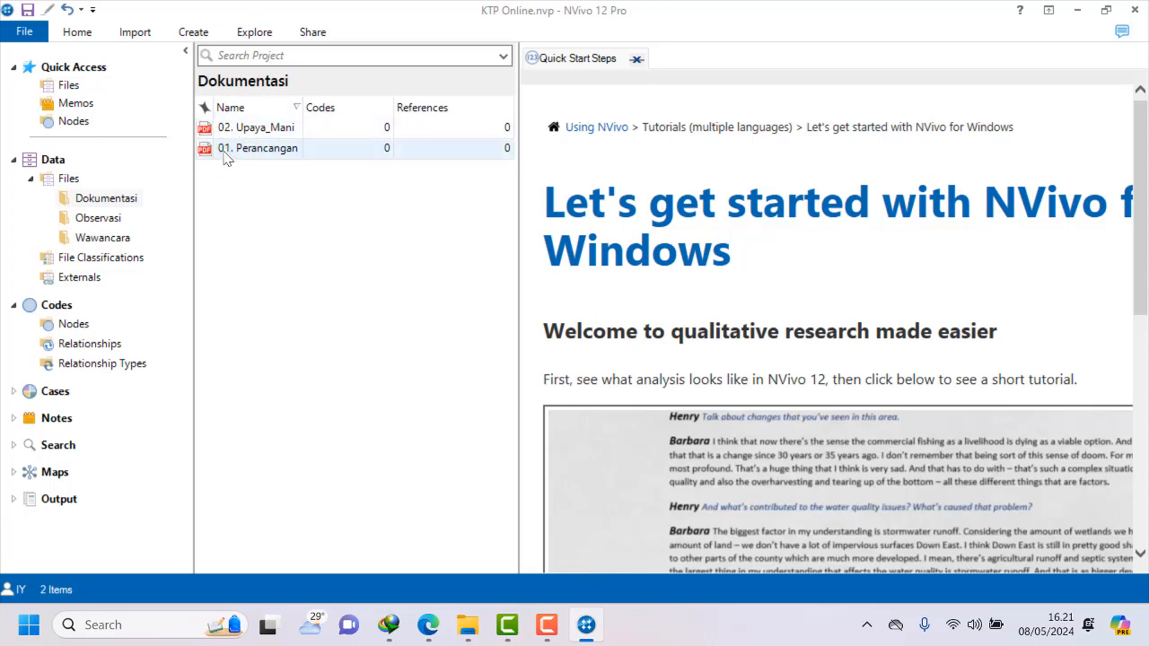
{"action": "left_click", "coordinate": [546, 625]}
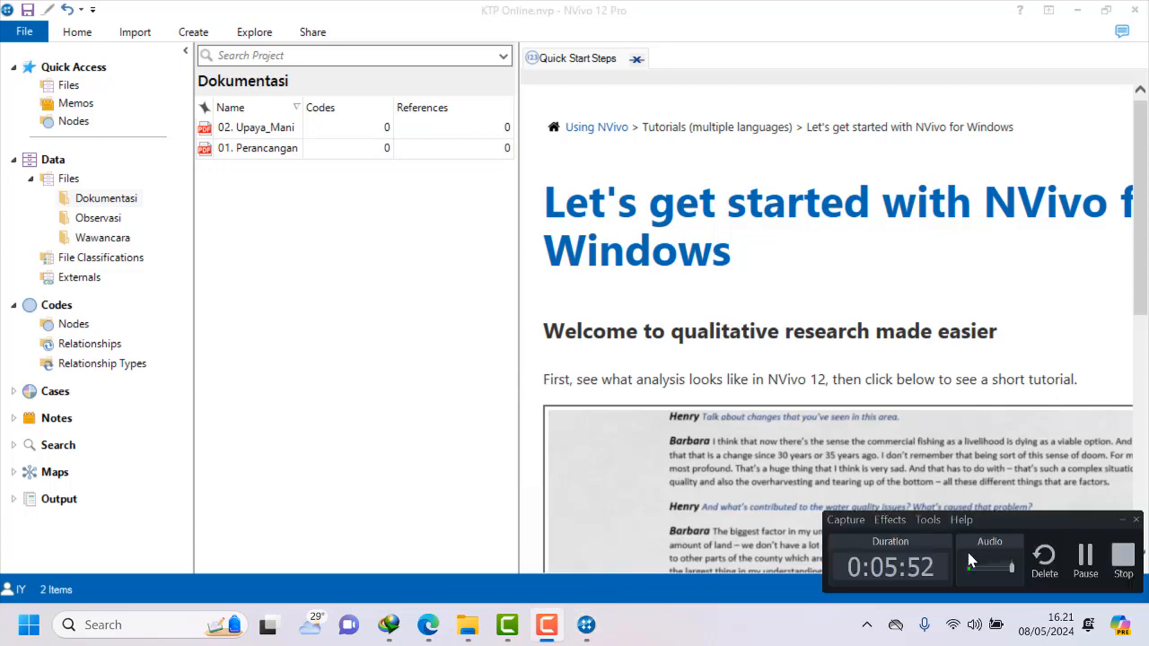
{"action": "left_click", "coordinate": [1085, 559]}
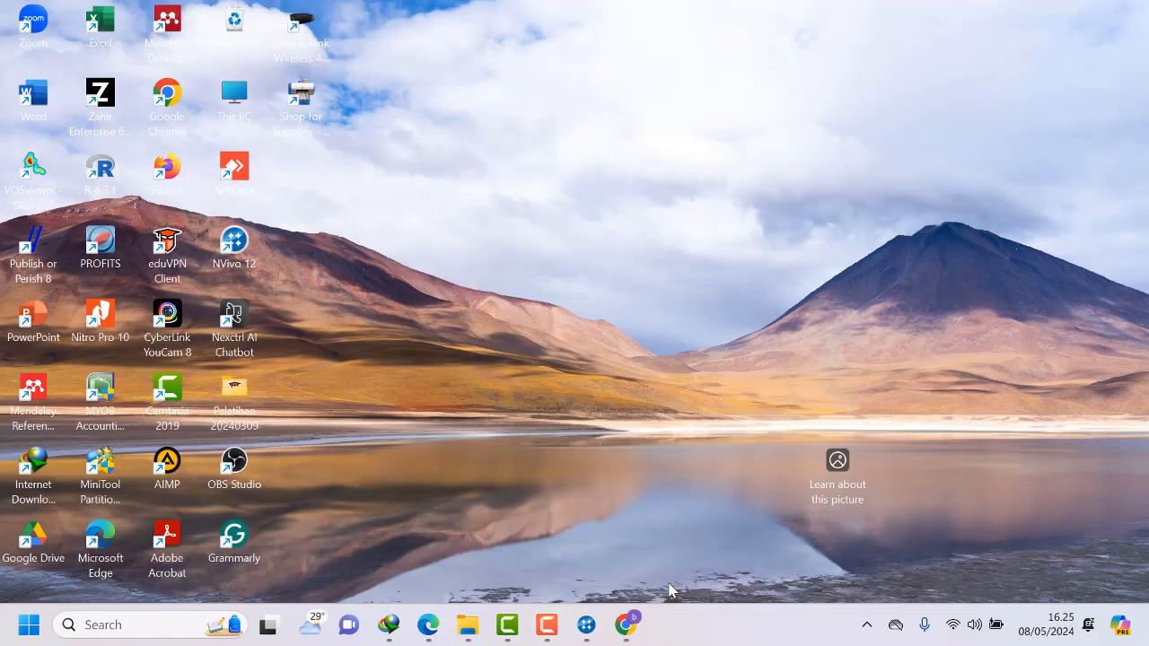
Switch to ChatGPT in Chrome and attach the first interview transcript from the Wawancara subfolder of Documents\KTP Online to a new chat.
{"action": "left_click", "coordinate": [626, 628]}
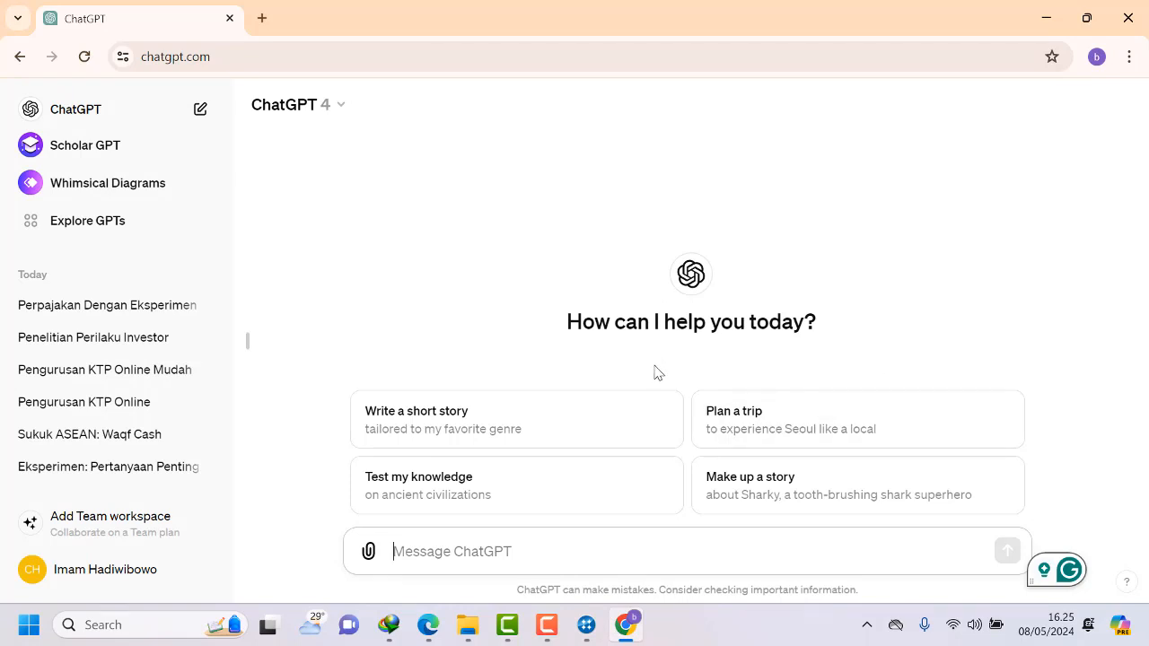
{"action": "left_click", "coordinate": [86, 120]}
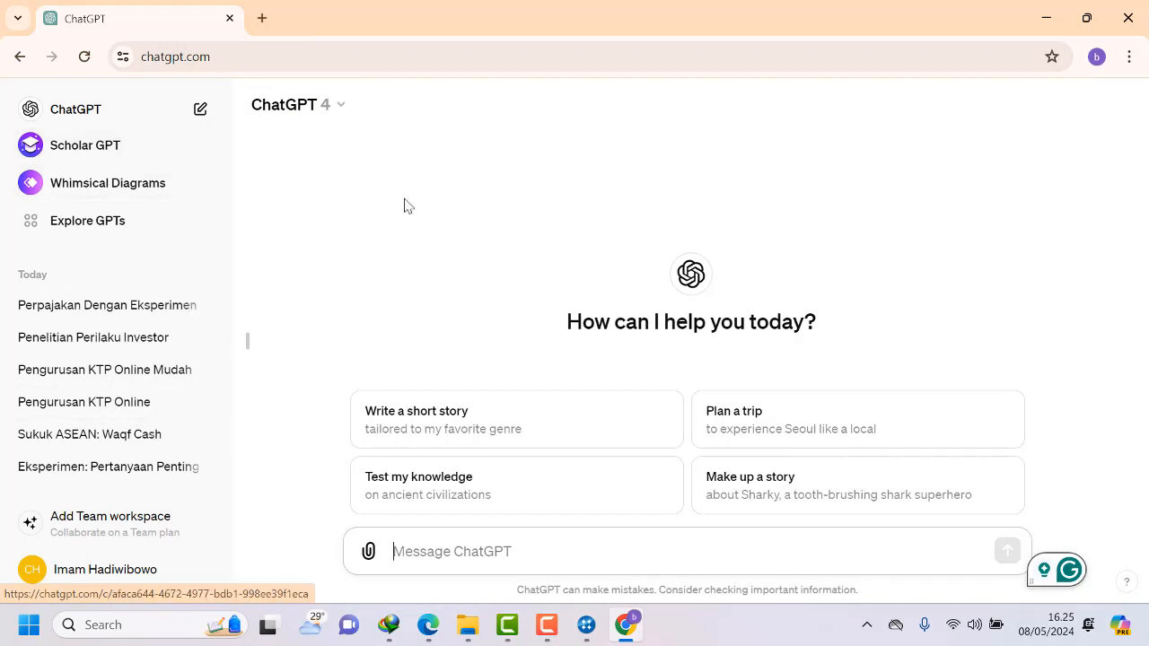
{"action": "left_click", "coordinate": [369, 552]}
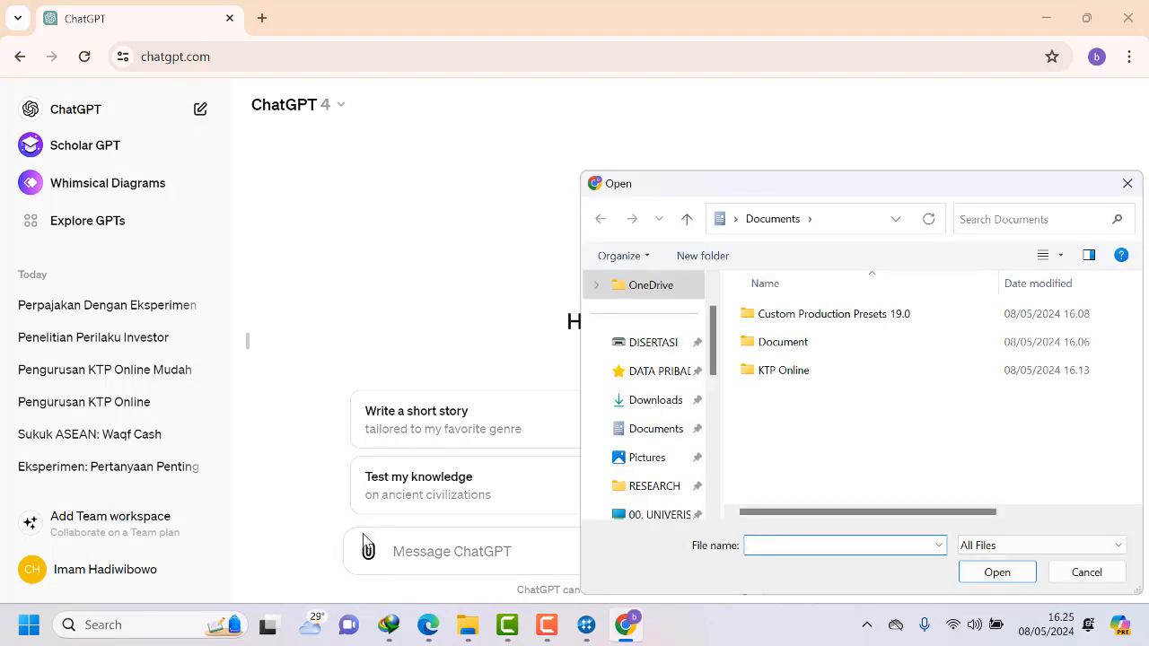
{"action": "double_click", "coordinate": [781, 382]}
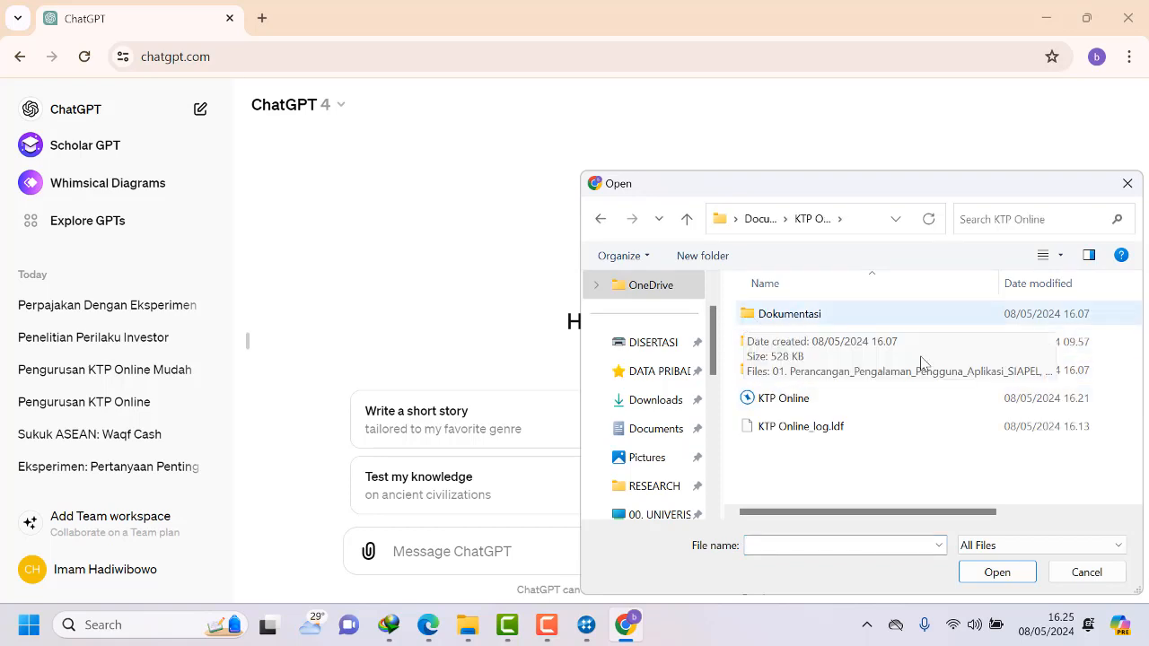
{"action": "double_click", "coordinate": [801, 373]}
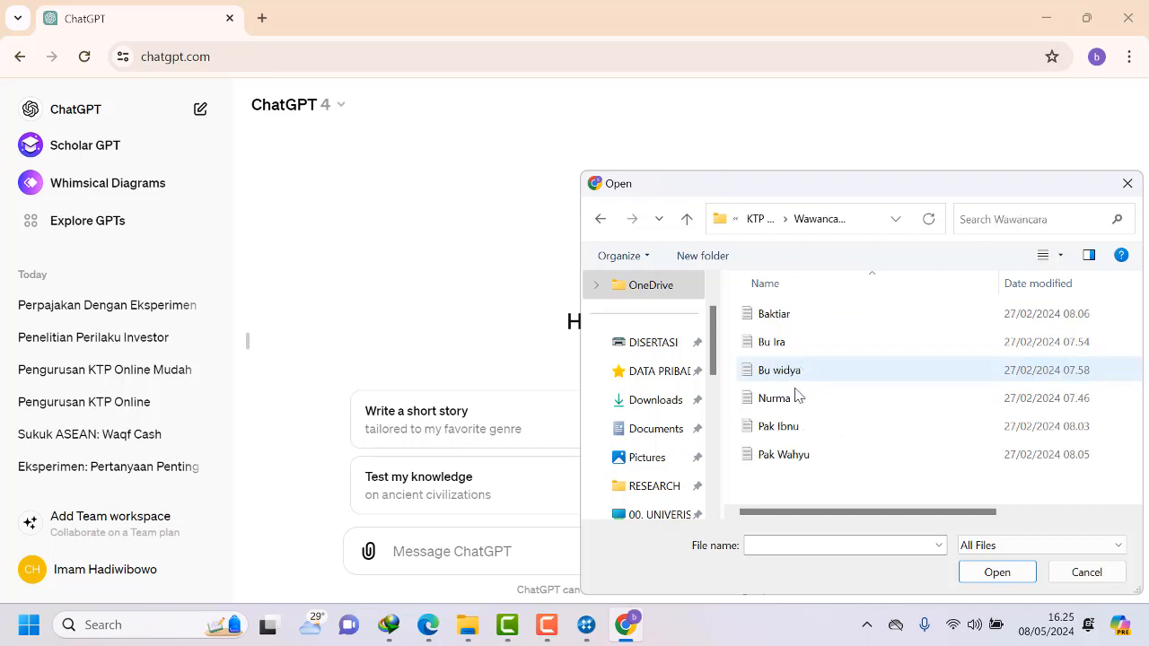
{"action": "left_click", "coordinate": [789, 319]}
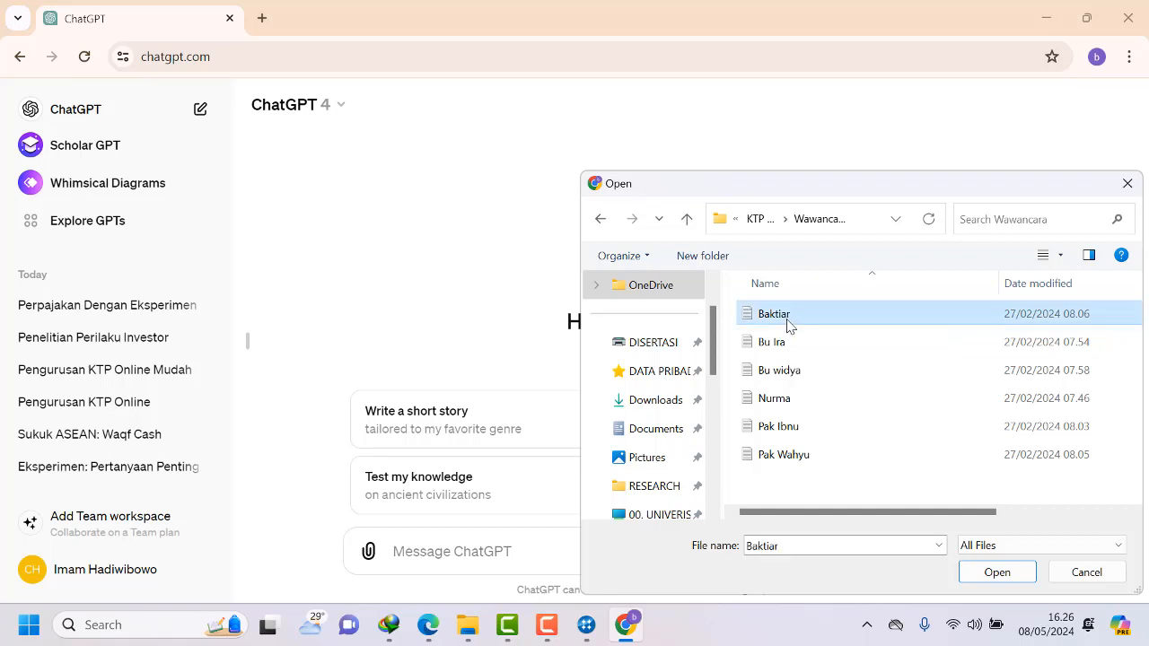
{"action": "left_click", "coordinate": [987, 574]}
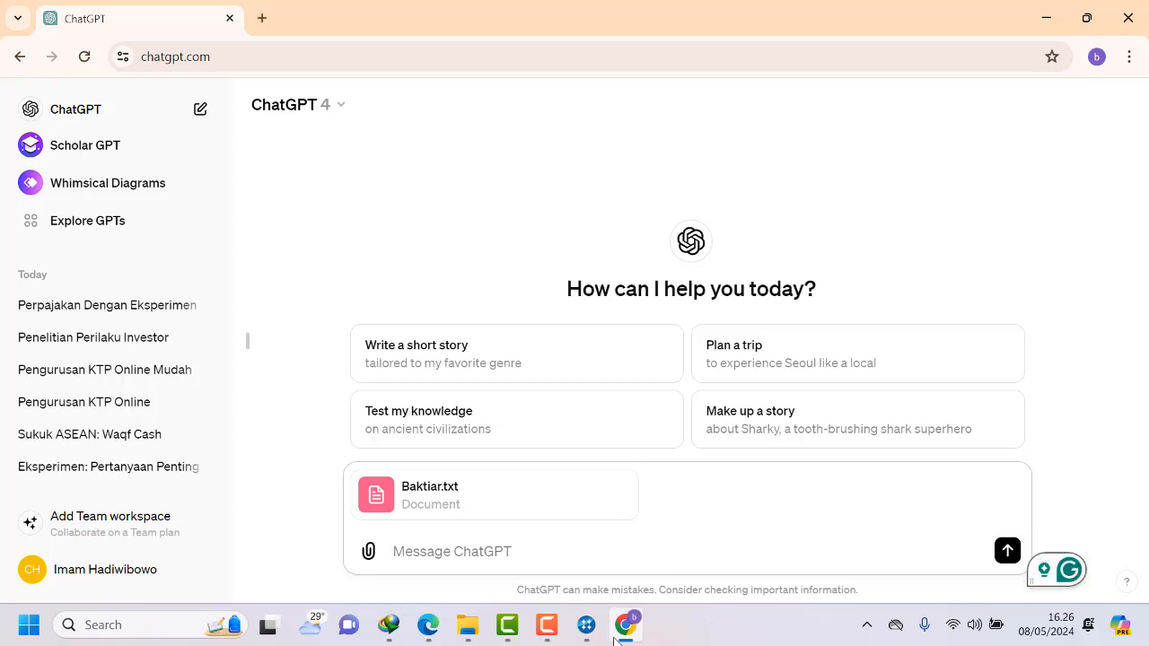
Send the prompt "identifikasi Proses-proses dalam pengurusan KTP Online pada transkript wawancara diatas, tunjukkan kutipan kalimatnya" with the attached transcript.
{"action": "mouse_move", "coordinate": [614, 640]}
{"action": "type", "text": "Ide"}
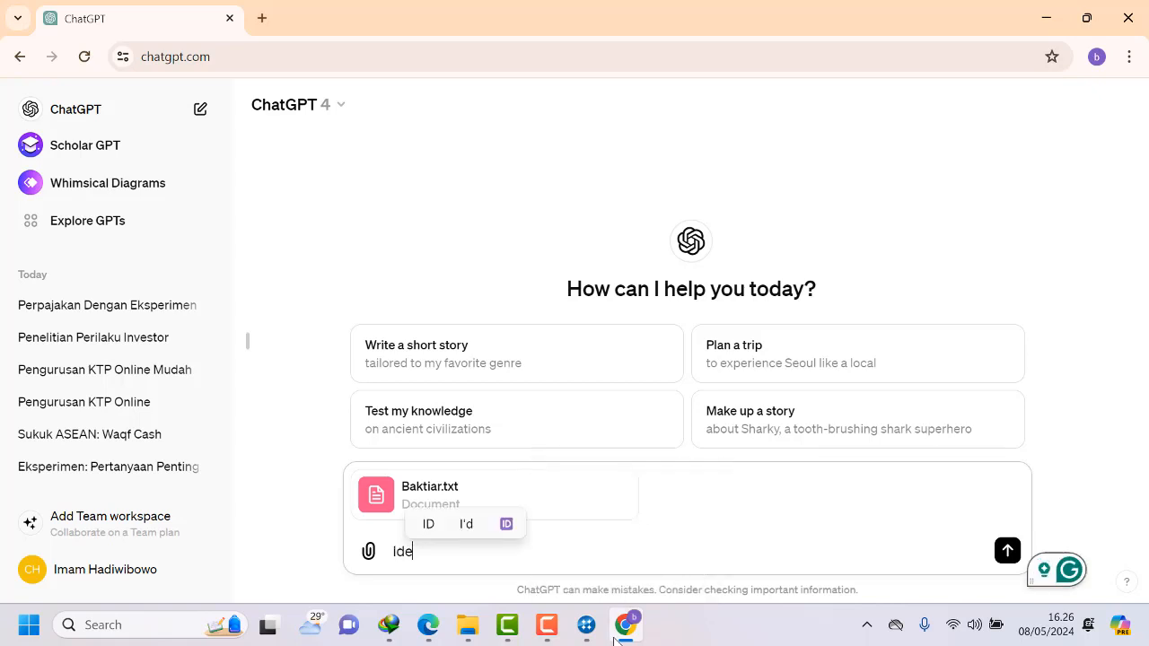
{"action": "type", "text": "ntifikasi "}
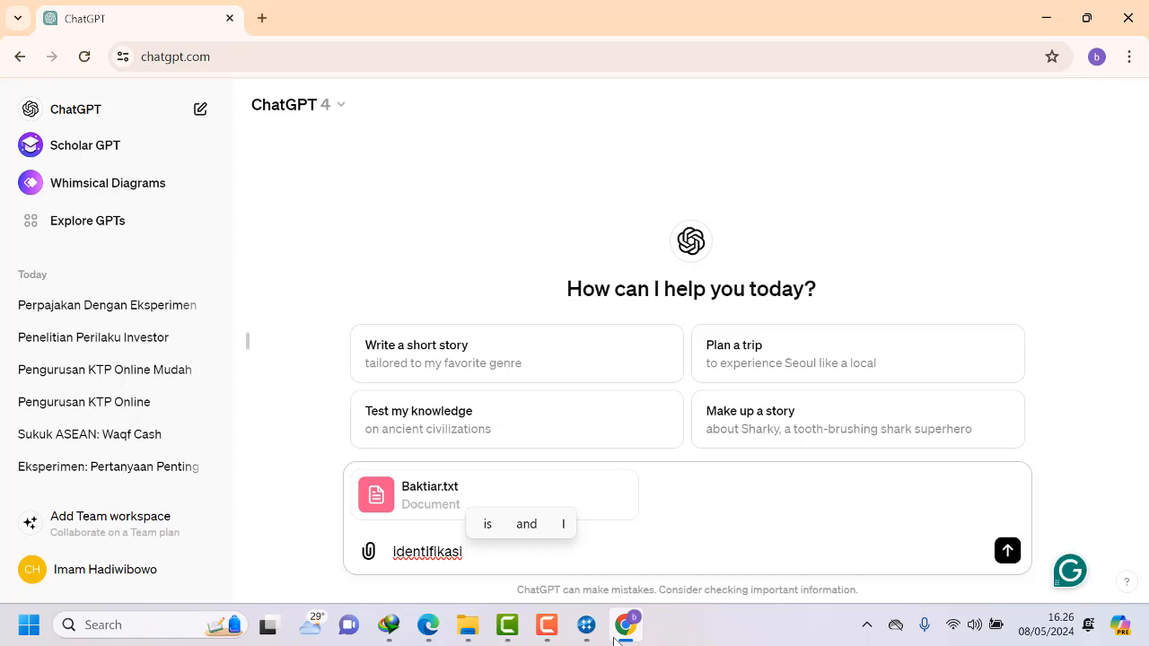
{"action": "type", "text": "Proses-proses"}
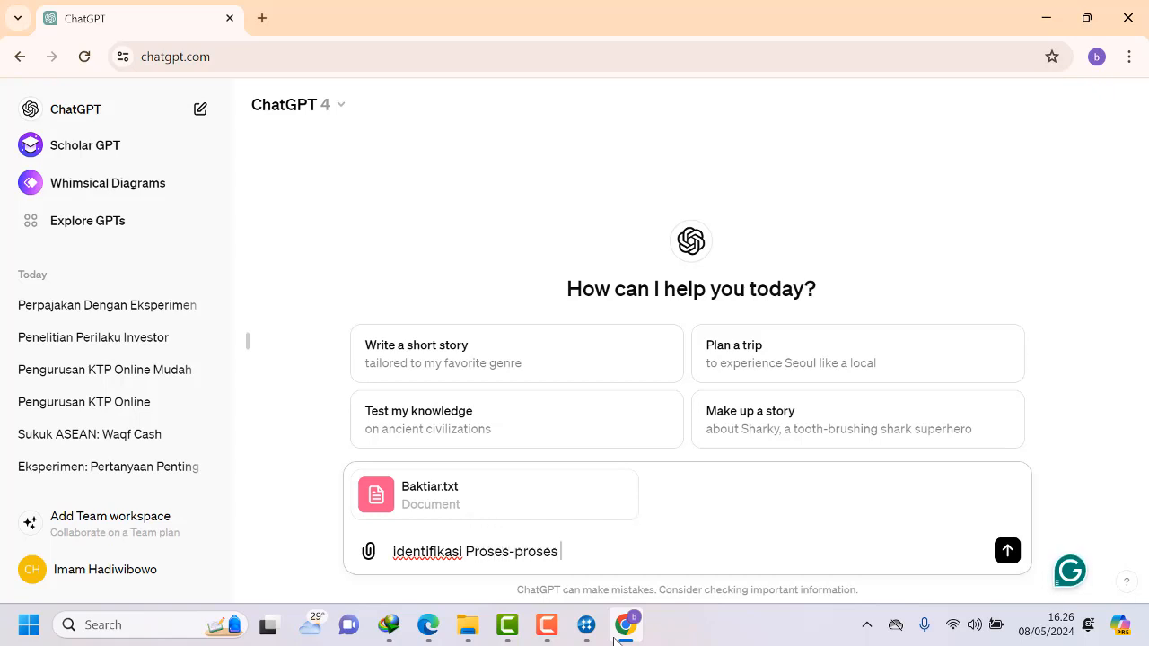
{"action": "type", "text": " dalam "}
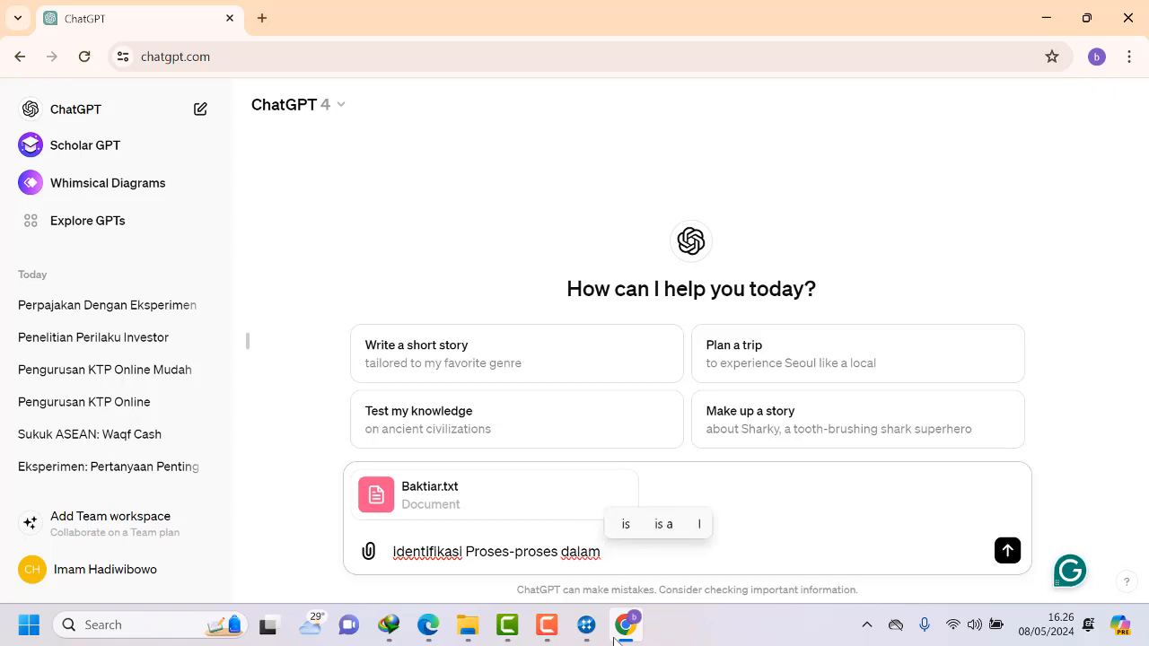
{"action": "type", "text": "pengurusan "}
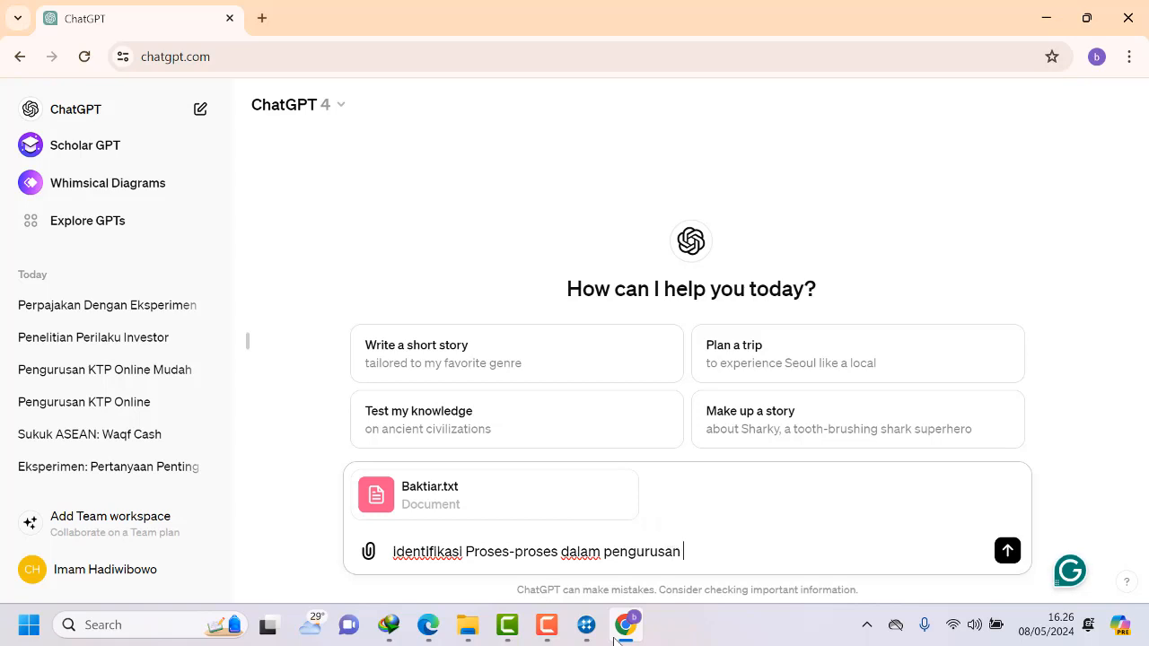
{"action": "type", "text": "KTP "}
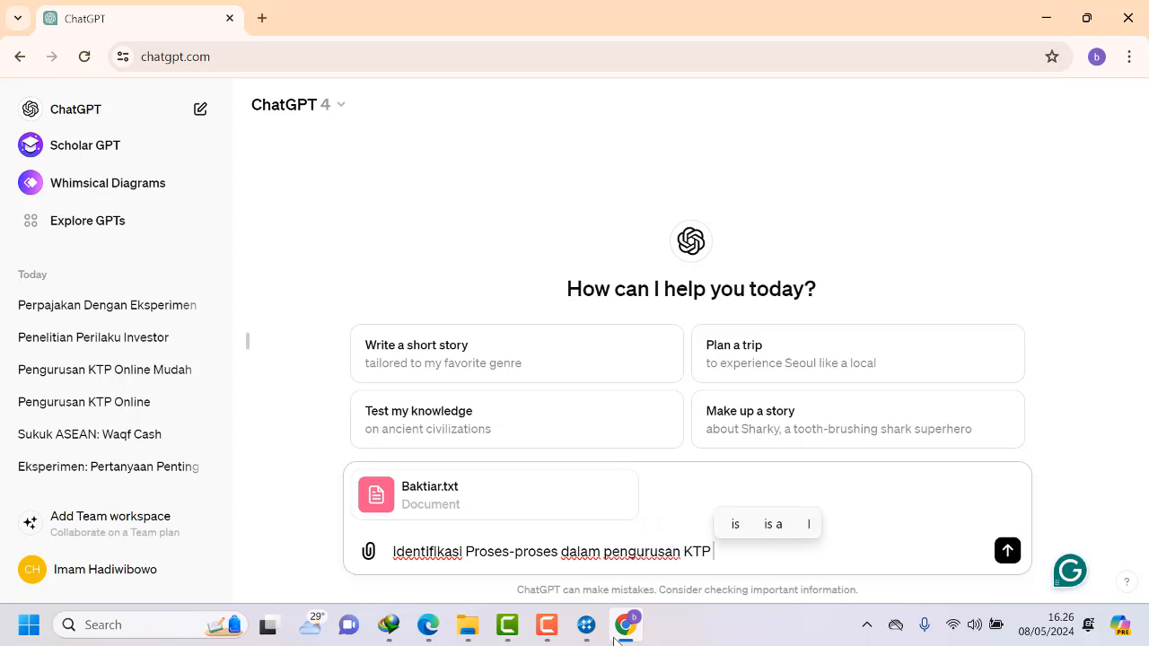
{"action": "type", "text": "Online "}
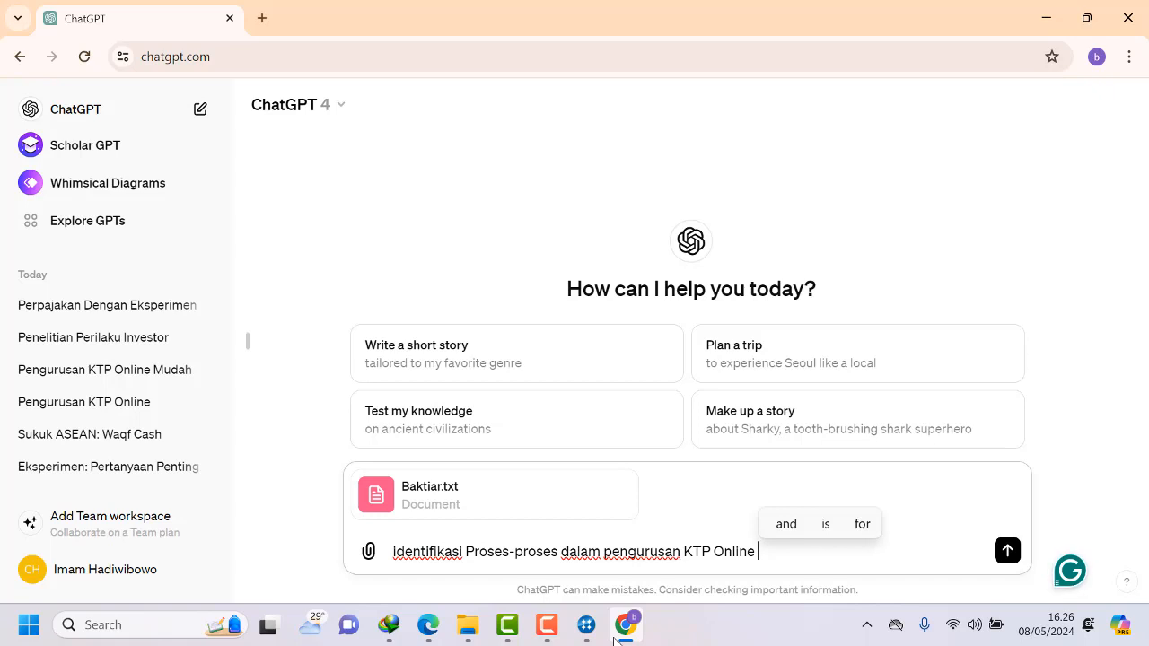
{"action": "type", "text": "pada trans"}
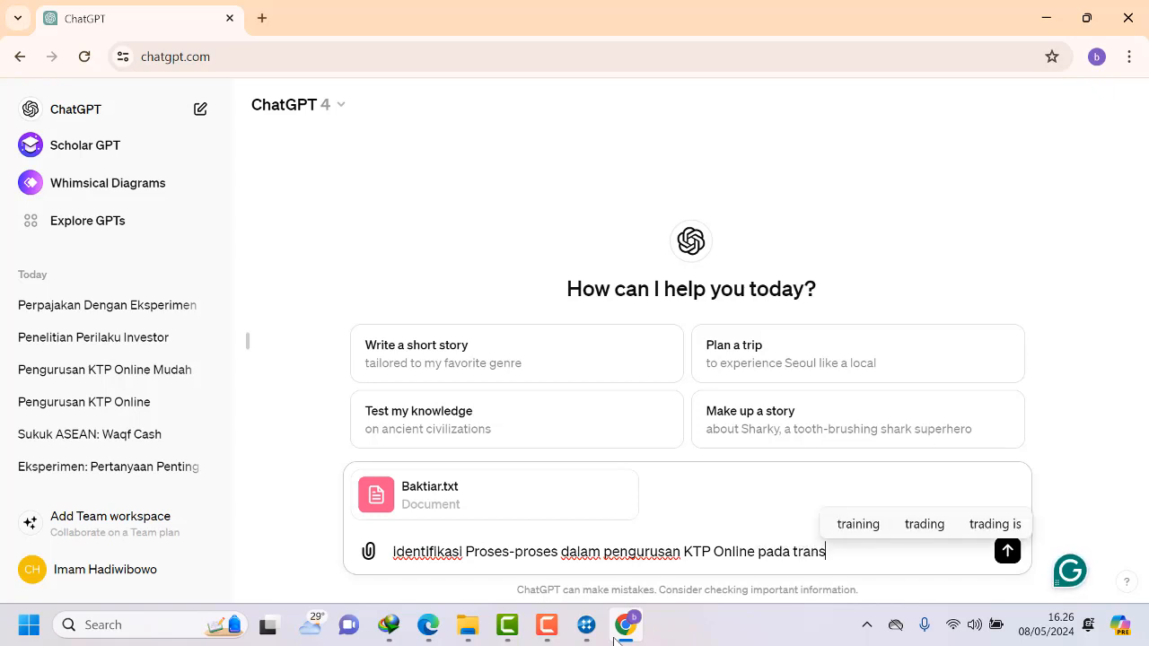
{"action": "type", "text": "kript "}
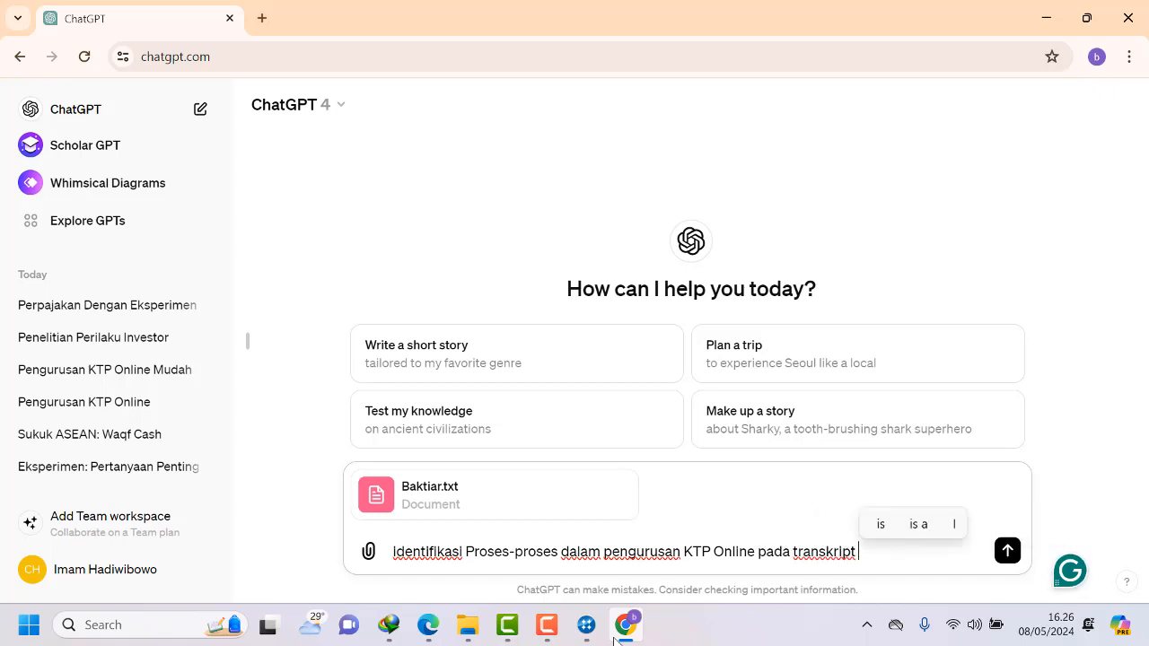
{"action": "type", "text": "wawancara "}
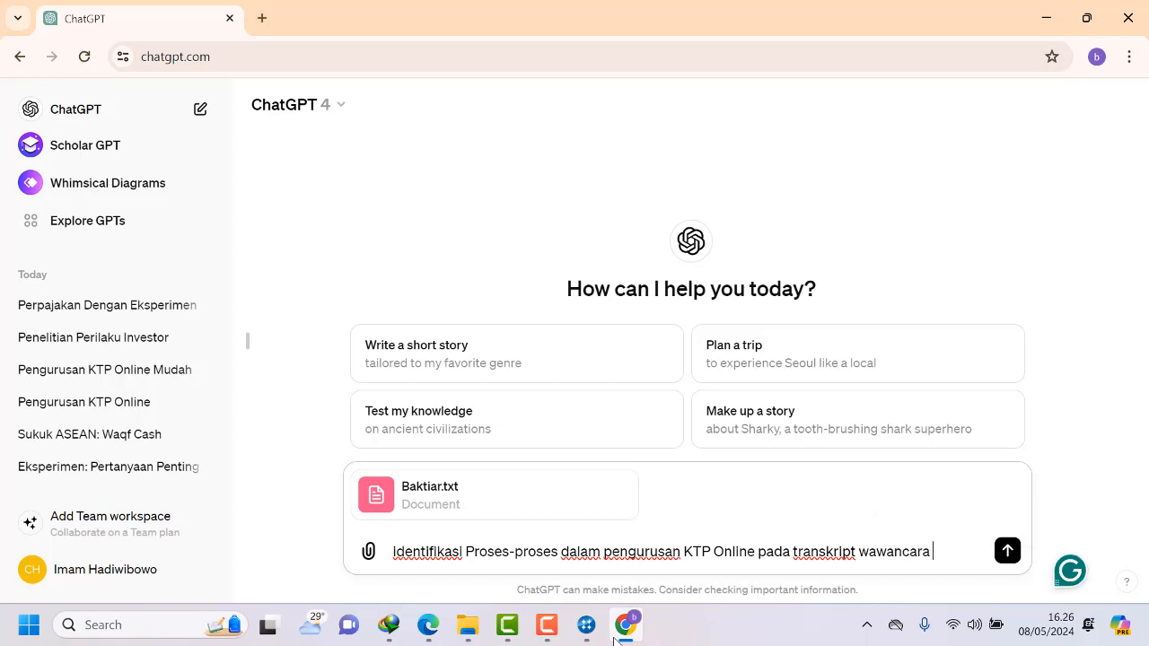
{"action": "type", "text": "diatas"}
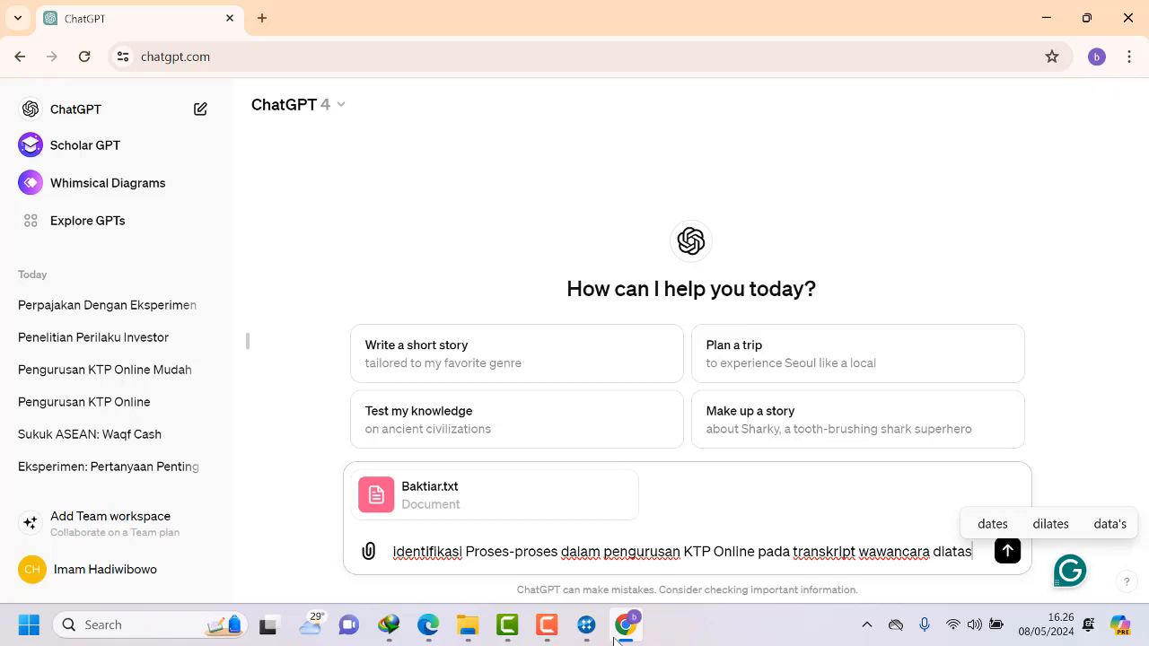
{"action": "type", "text": "."}
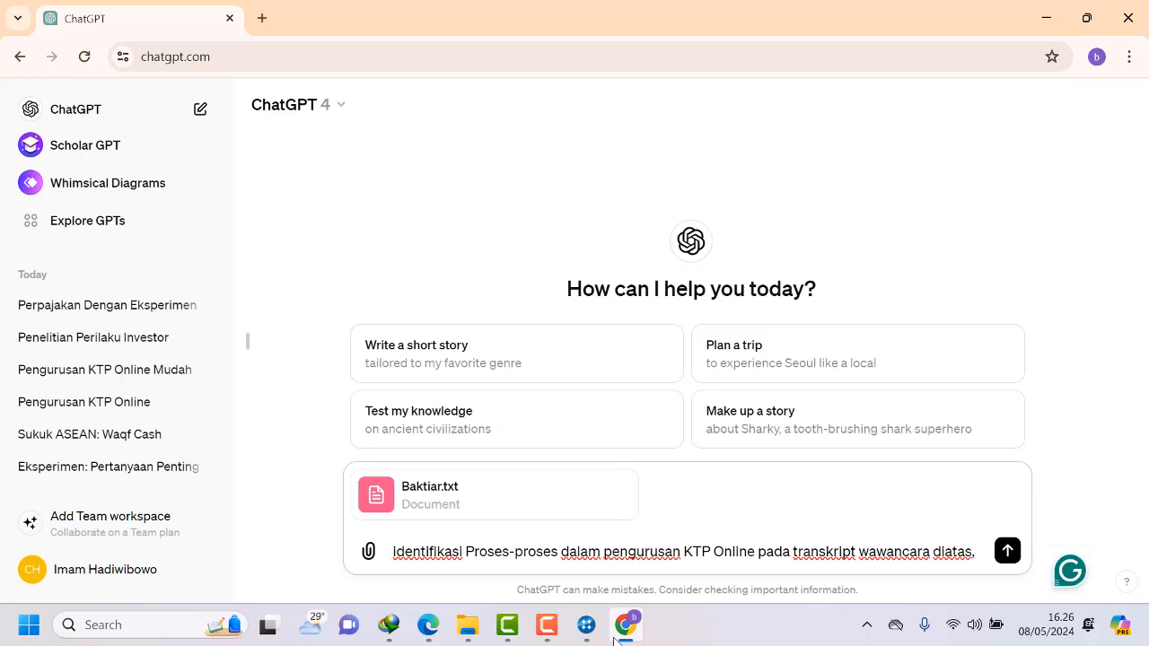
{"action": "type", "text": " tu"}
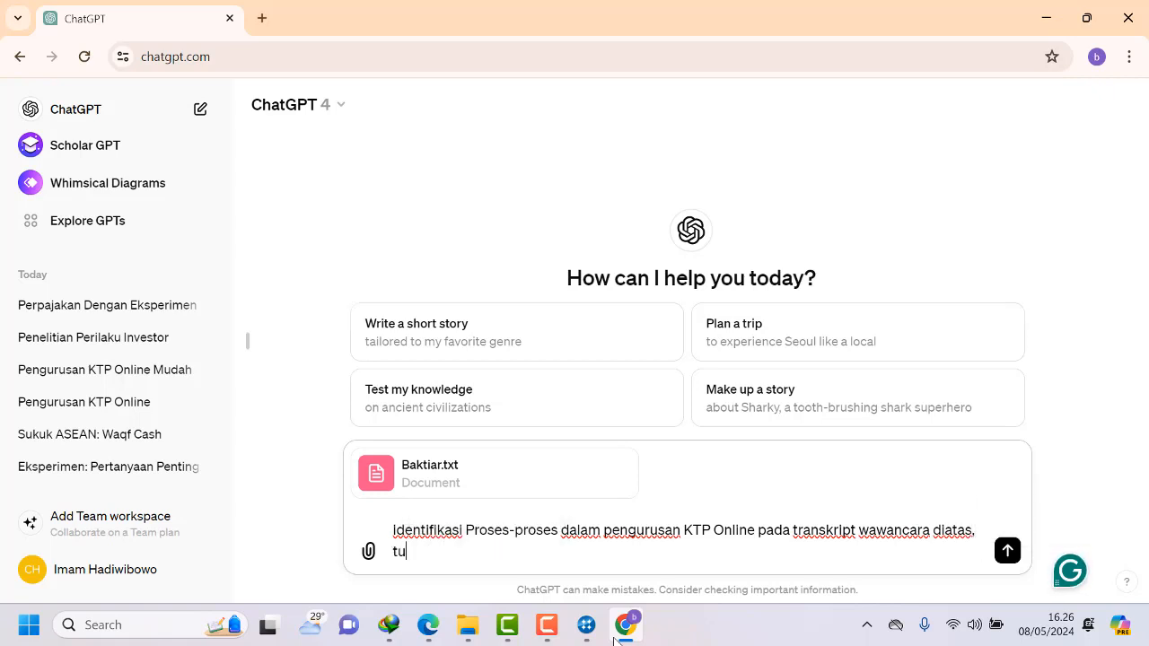
{"action": "type", "text": "njukkan "}
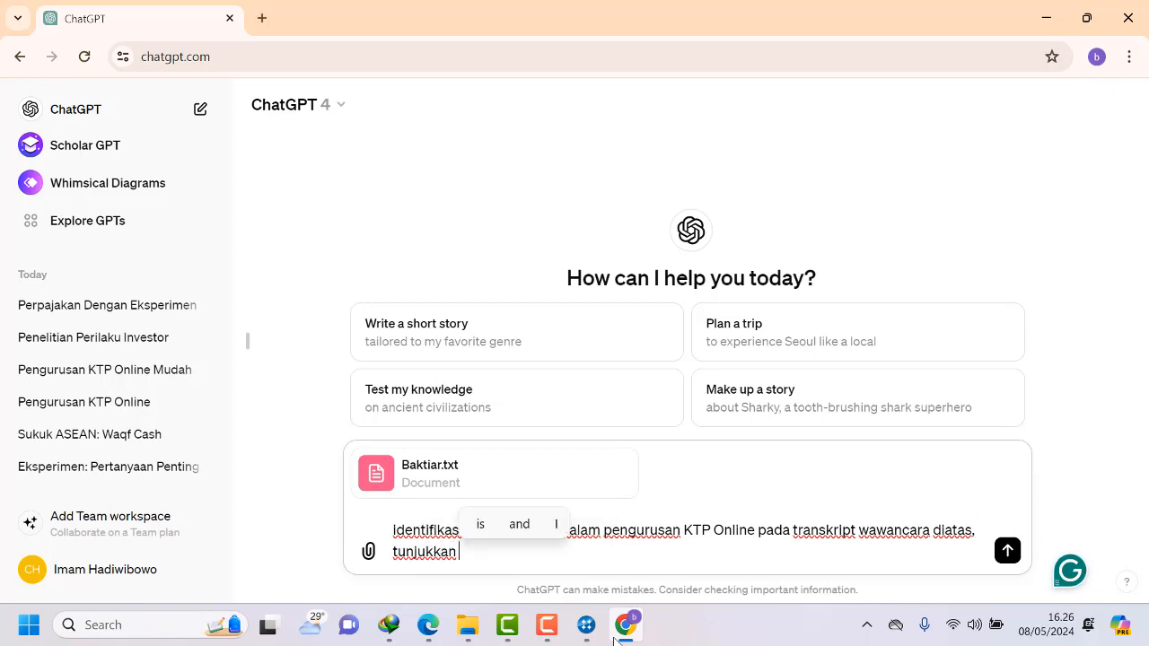
{"action": "type", "text": "kutipan"}
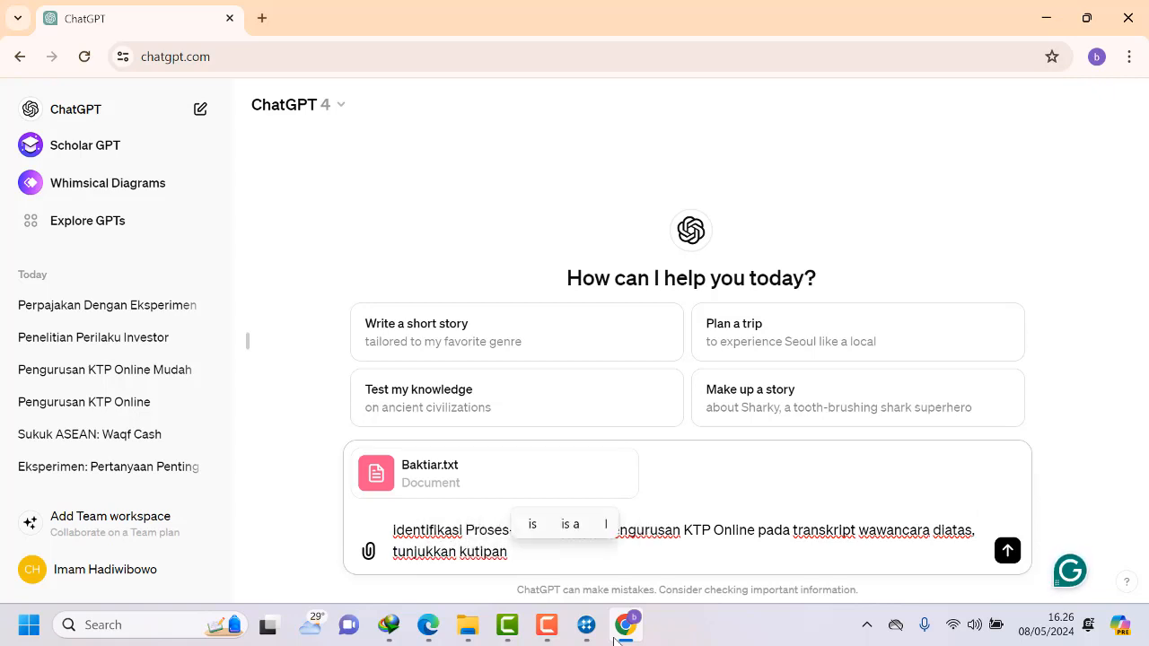
{"action": "type", "text": " kalimatnya"}
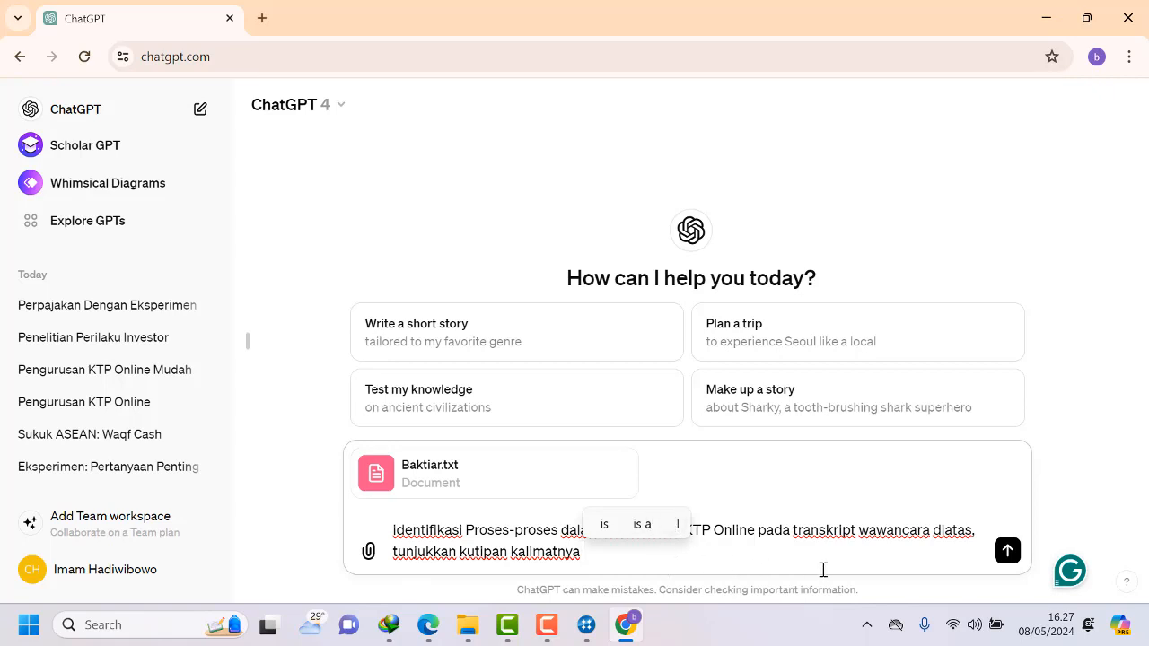
{"action": "left_click", "coordinate": [1007, 550]}
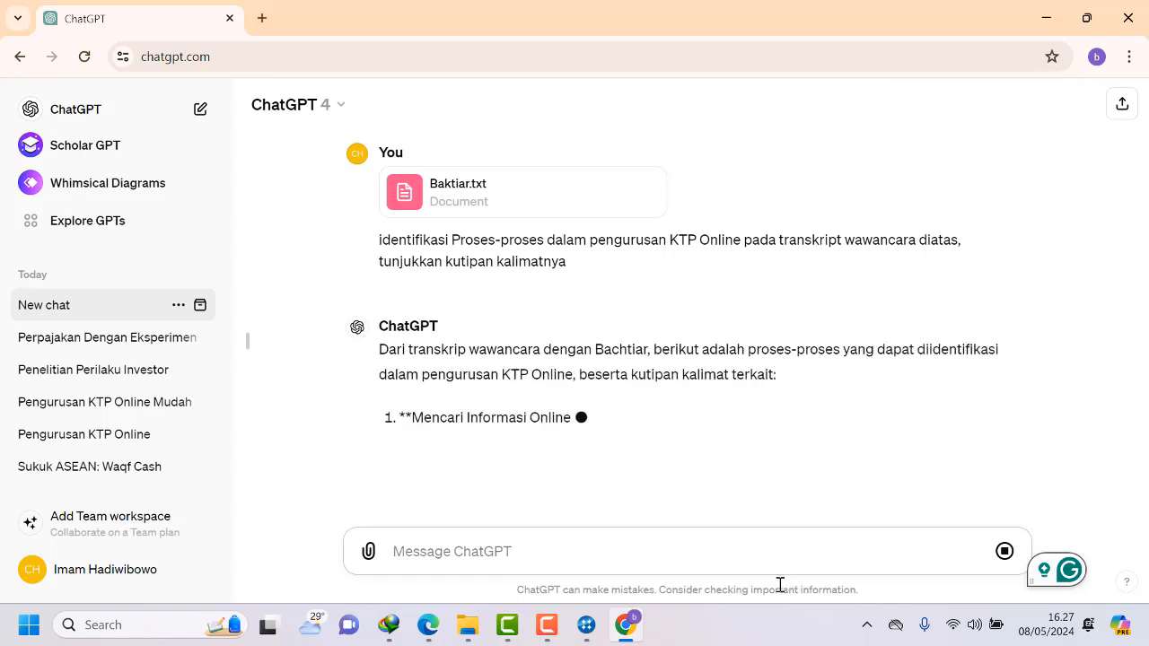
Review ChatGPT's answer from beginning to end, examining each identified KTP Online process and its supporting interview quotes.
{"action": "mouse_move", "coordinate": [565, 616]}
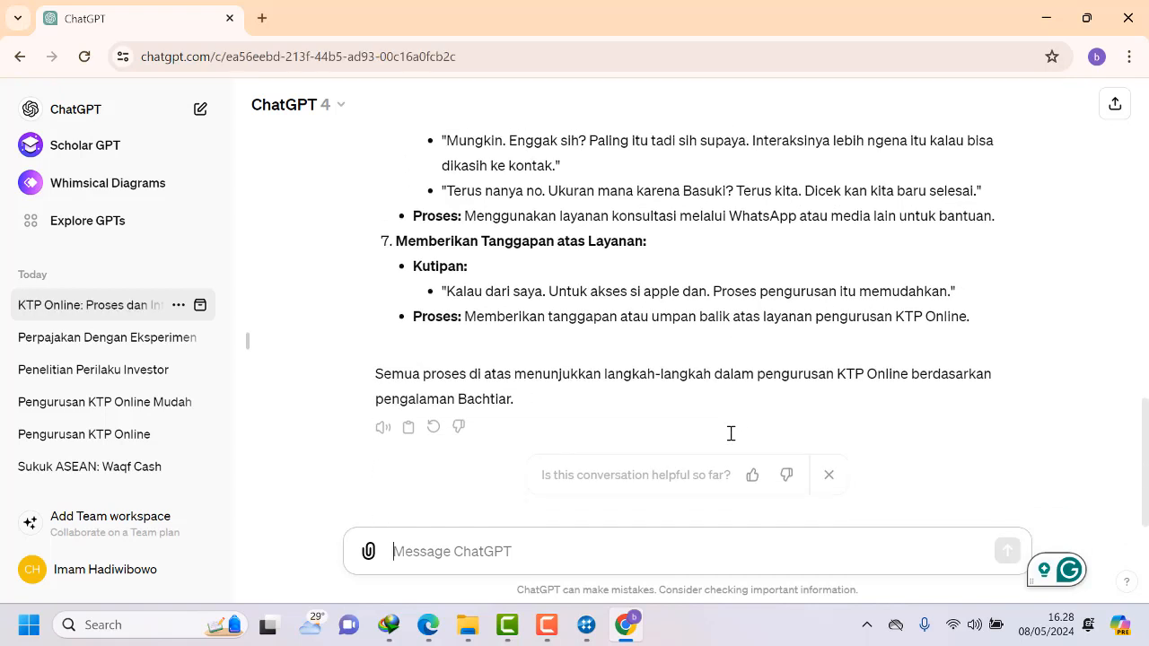
{"action": "scroll", "coordinate": [846, 377], "scroll_direction": "up", "scroll_amount": 8}
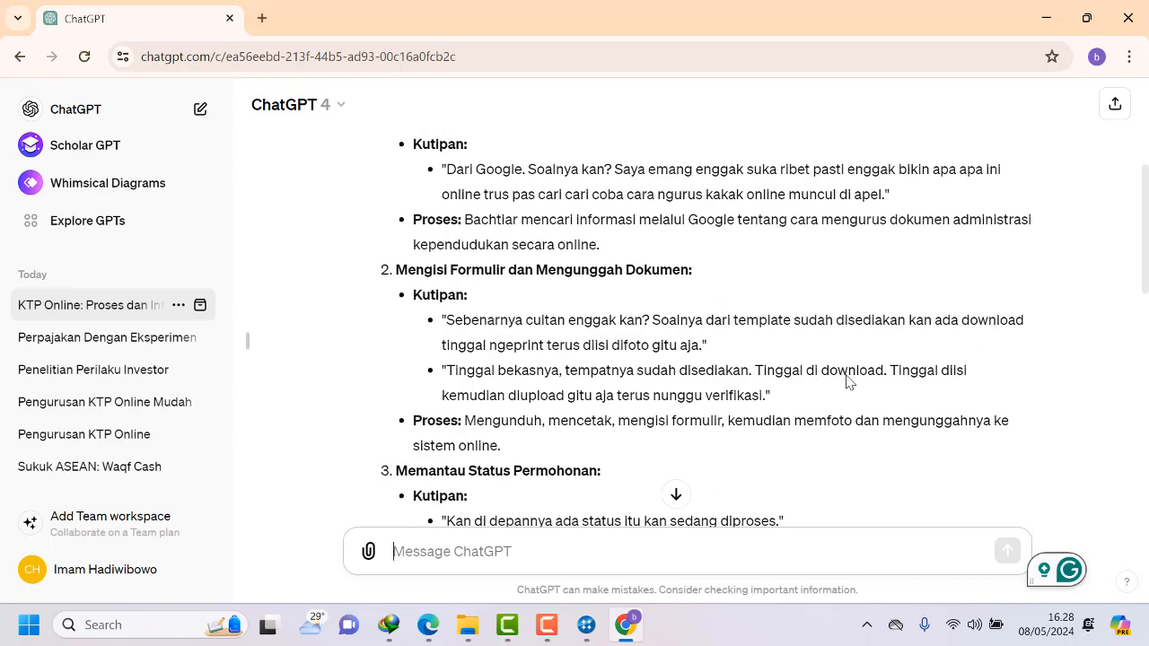
{"action": "scroll", "coordinate": [847, 381], "scroll_direction": "up", "scroll_amount": 5}
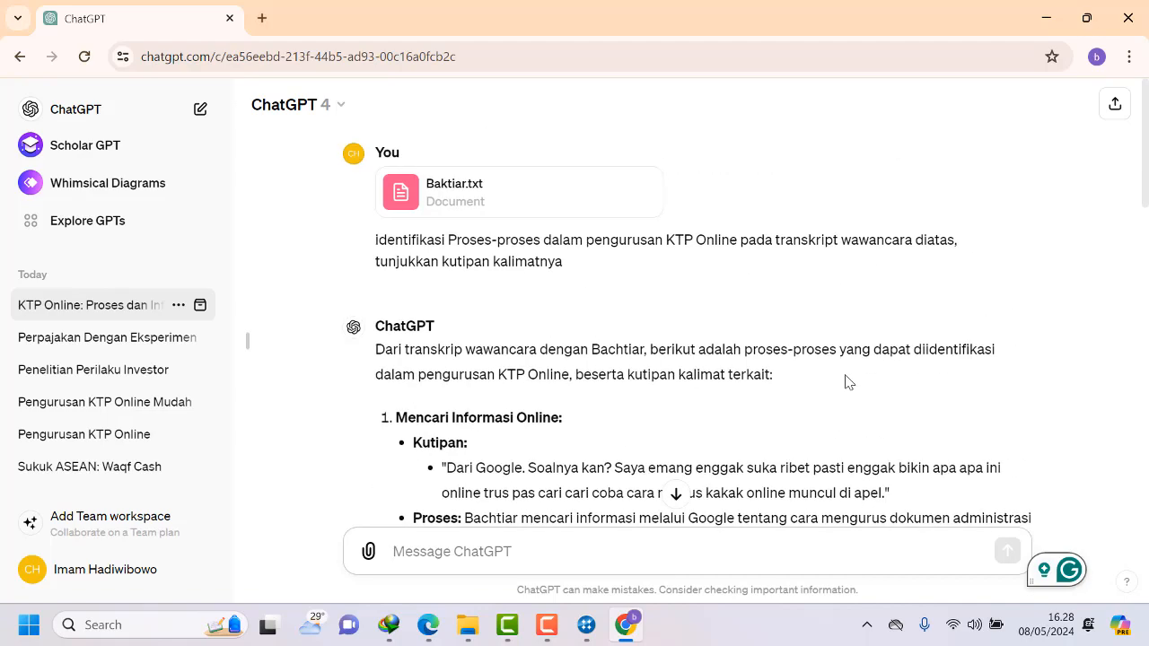
{"action": "scroll", "coordinate": [846, 383], "scroll_direction": "down", "scroll_amount": 2}
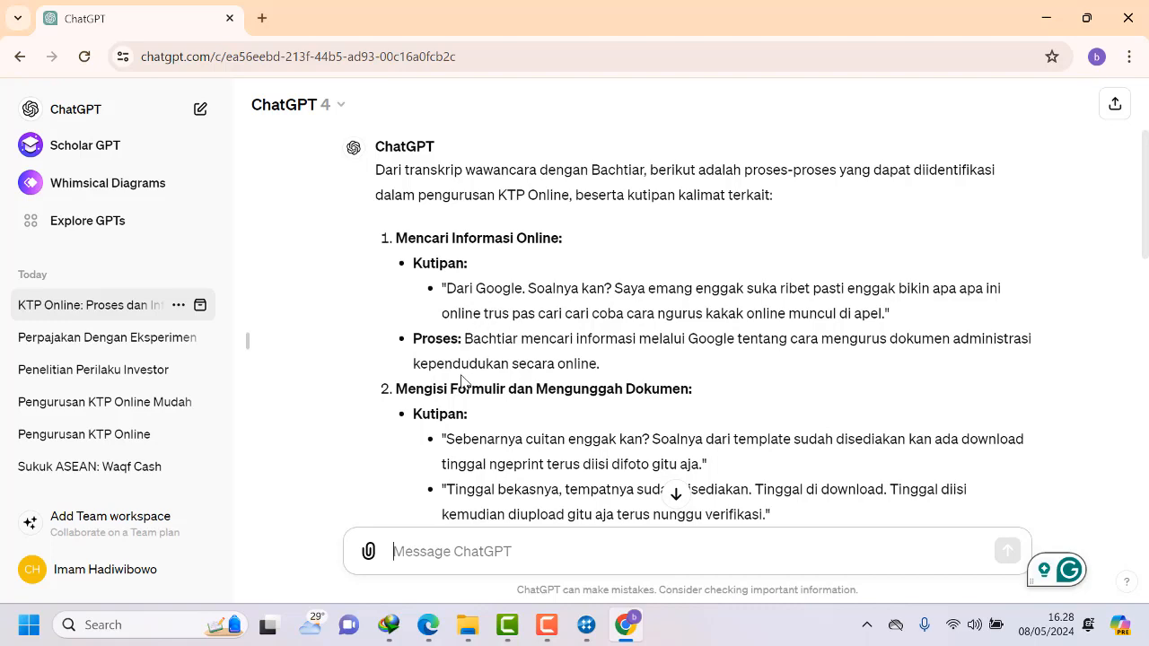
{"action": "scroll", "coordinate": [461, 380], "scroll_direction": "down", "scroll_amount": 1}
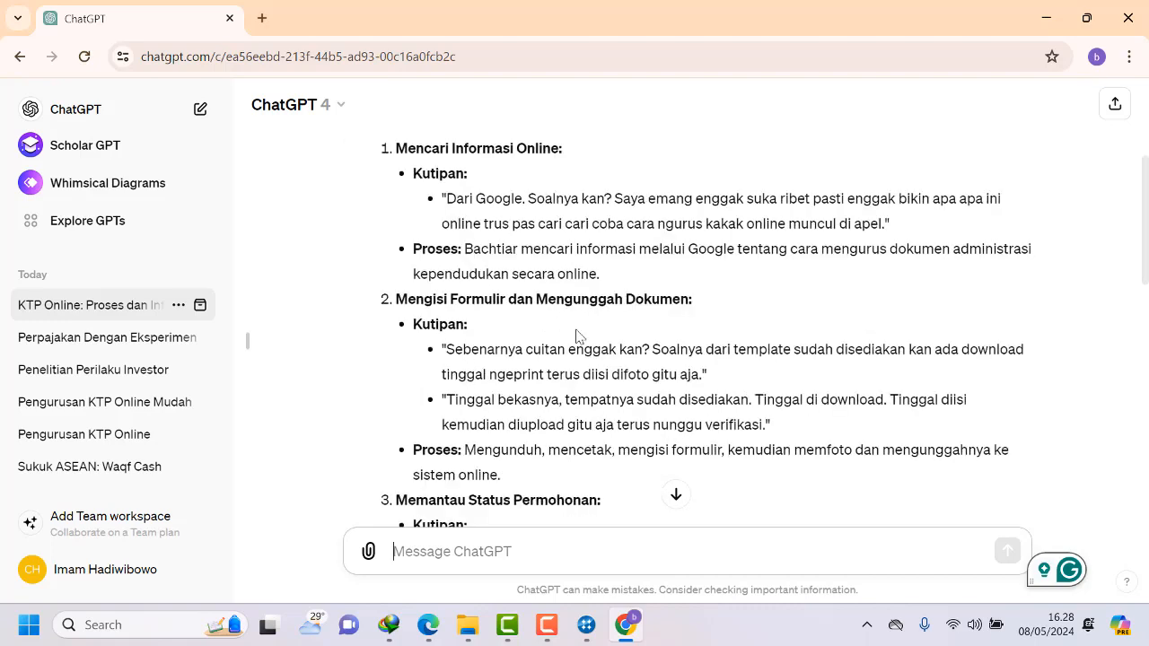
{"action": "scroll", "coordinate": [476, 368], "scroll_direction": "down", "scroll_amount": 2}
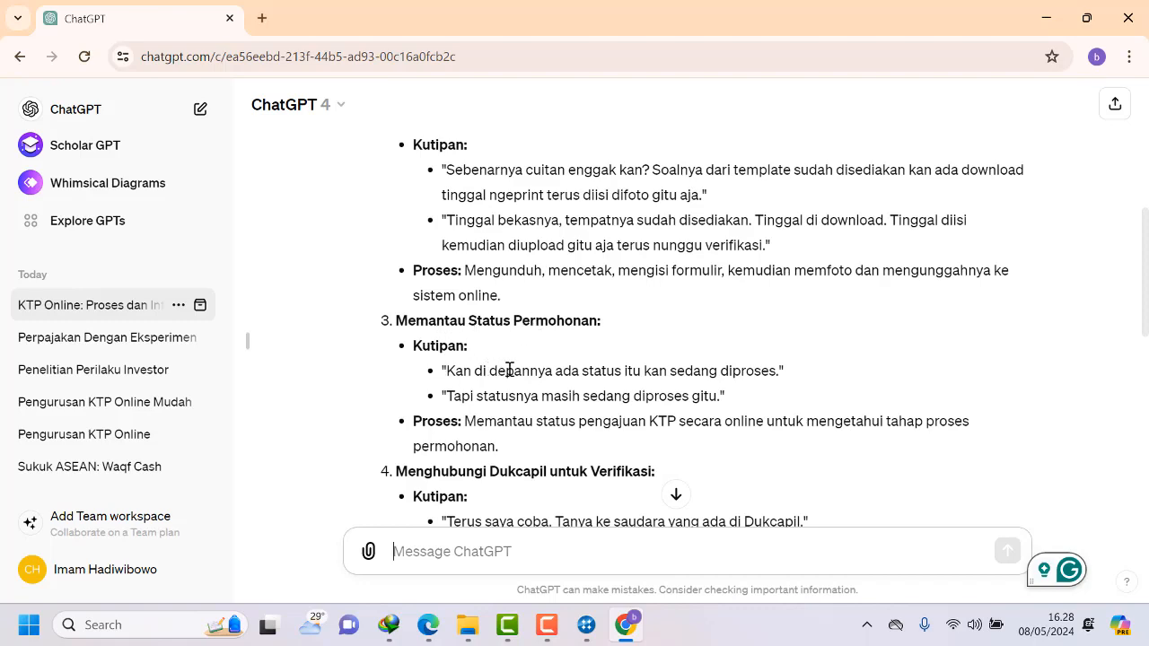
{"action": "scroll", "coordinate": [476, 413], "scroll_direction": "down", "scroll_amount": 1}
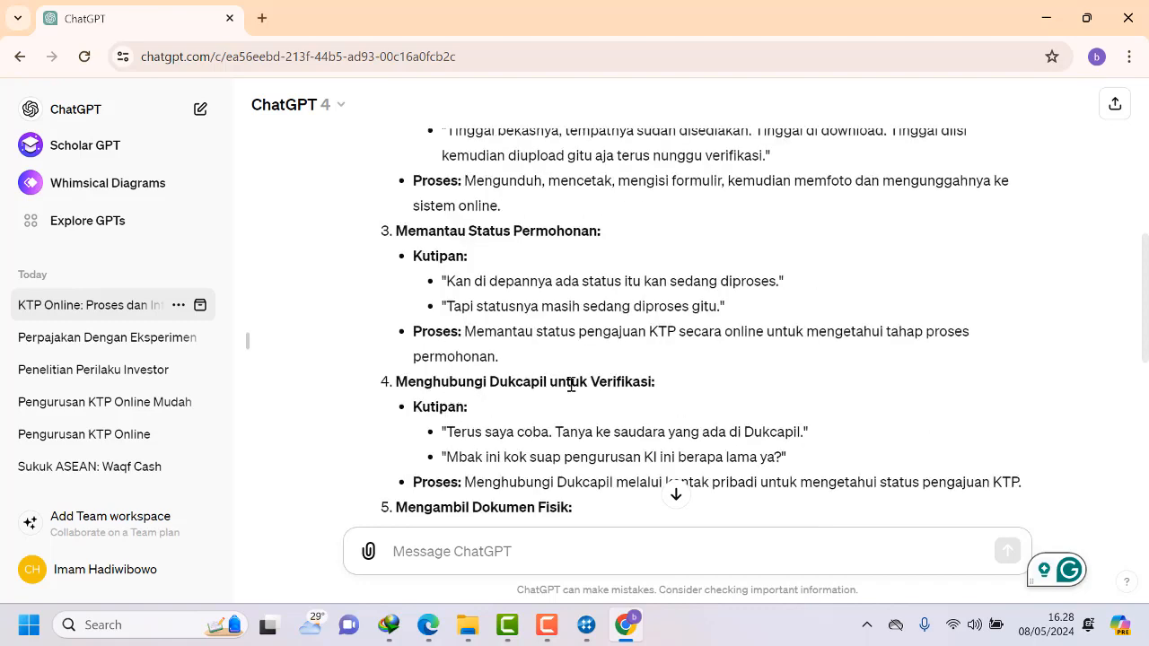
{"action": "scroll", "coordinate": [628, 388], "scroll_direction": "down", "scroll_amount": 2}
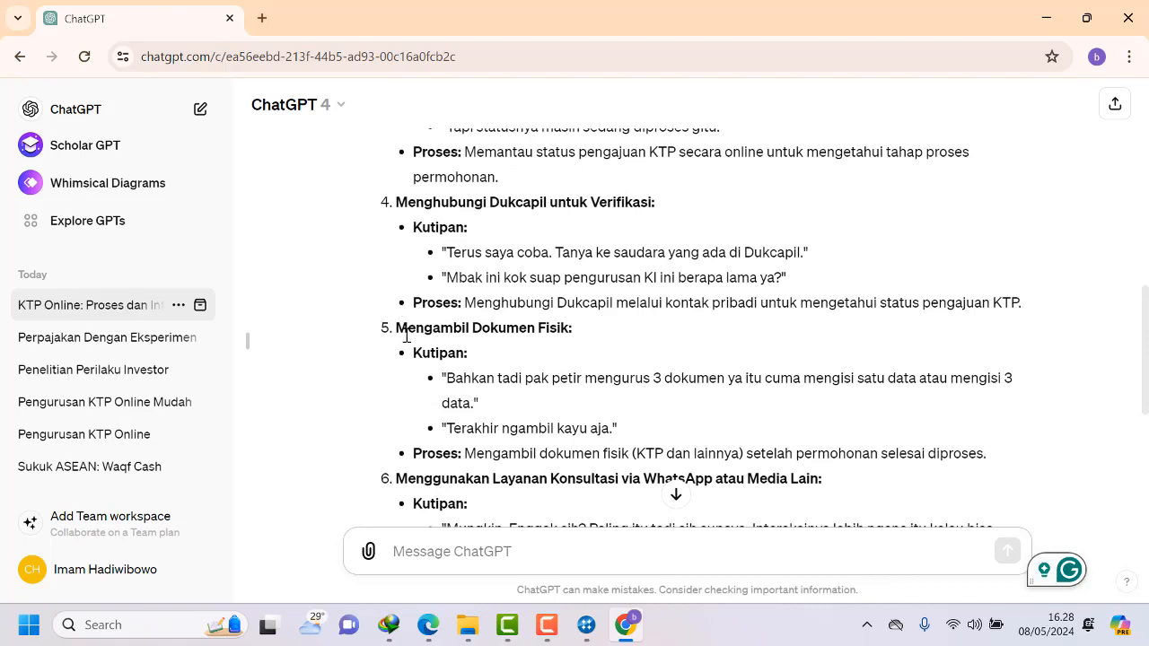
{"action": "scroll", "coordinate": [524, 334], "scroll_direction": "down", "scroll_amount": 2}
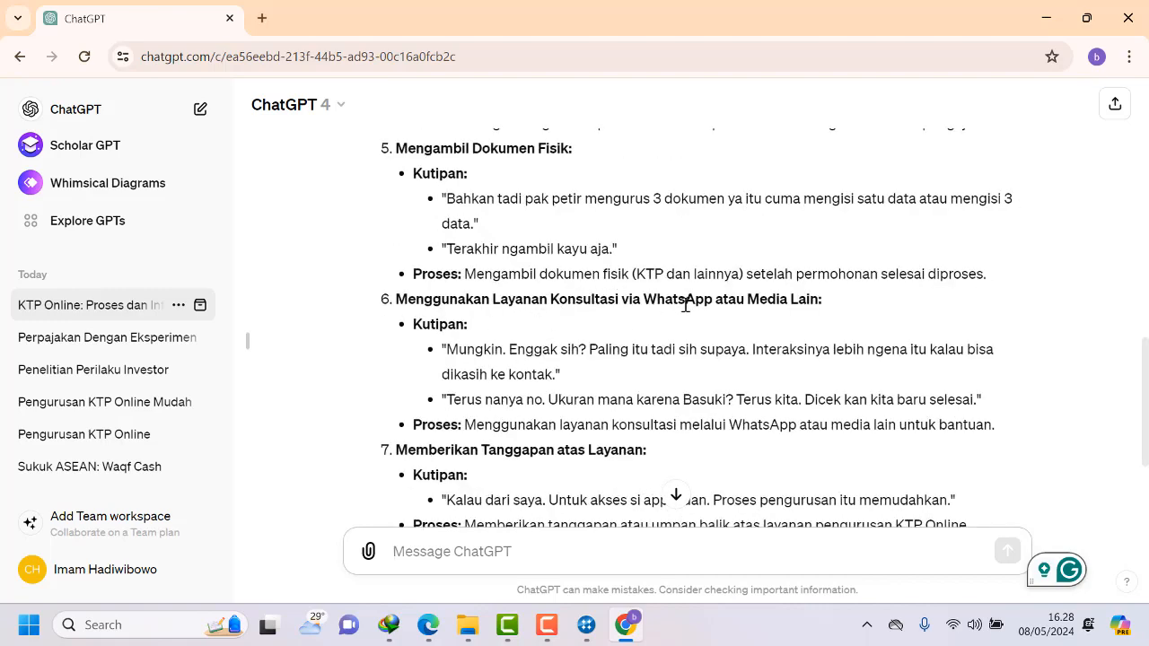
{"action": "scroll", "coordinate": [814, 307], "scroll_direction": "down", "scroll_amount": 1}
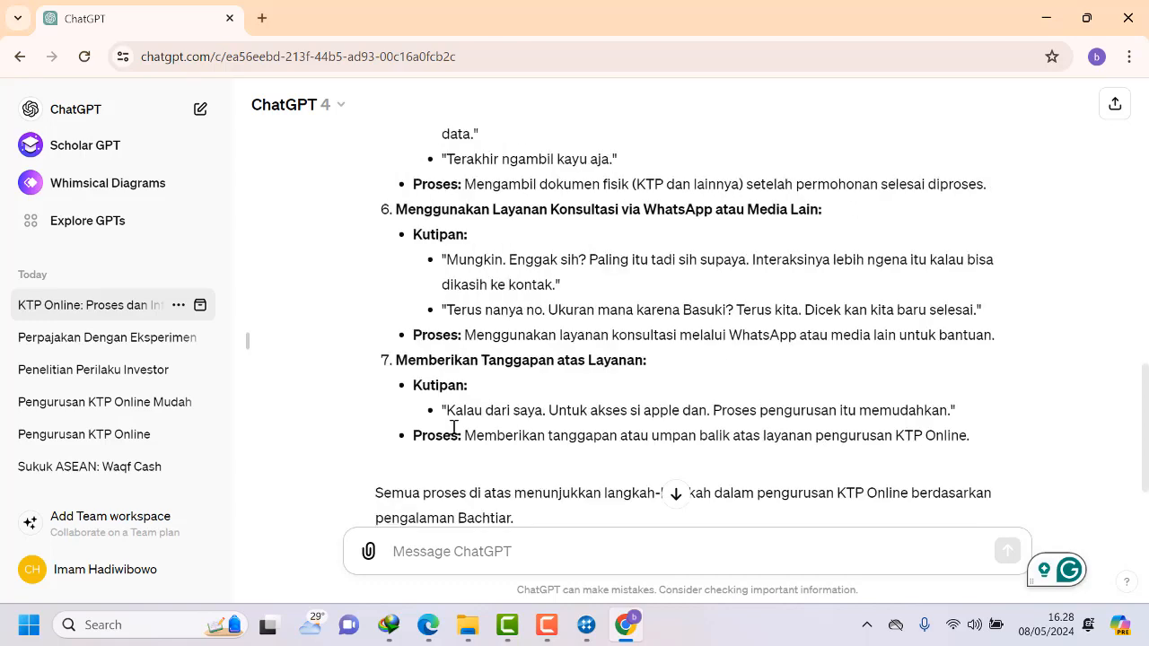
{"action": "scroll", "coordinate": [565, 377], "scroll_direction": "down", "scroll_amount": 1}
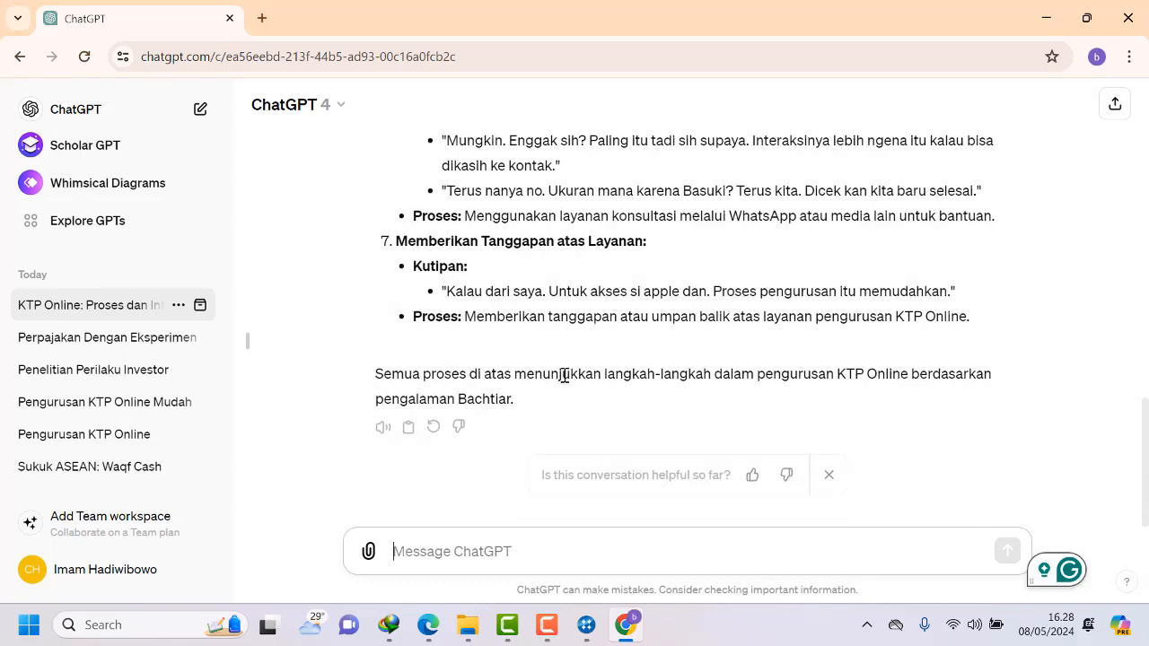
{"action": "scroll", "coordinate": [565, 384], "scroll_direction": "up", "scroll_amount": 3}
{"action": "left_click", "coordinate": [549, 628]}
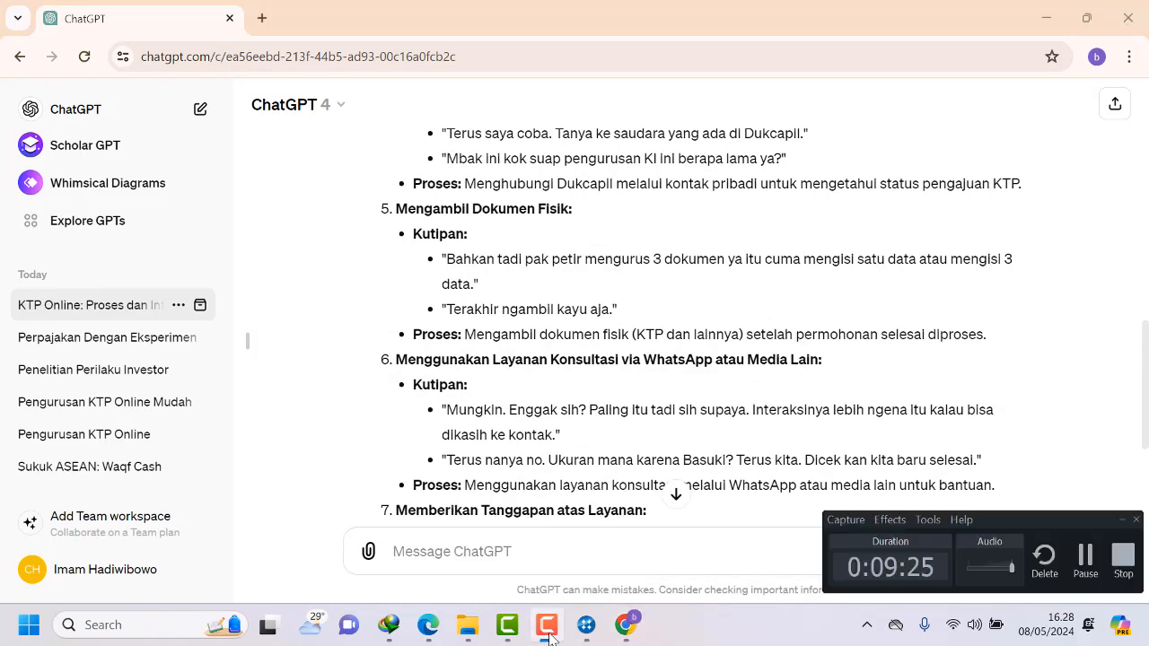
{"action": "left_click", "coordinate": [1084, 574]}
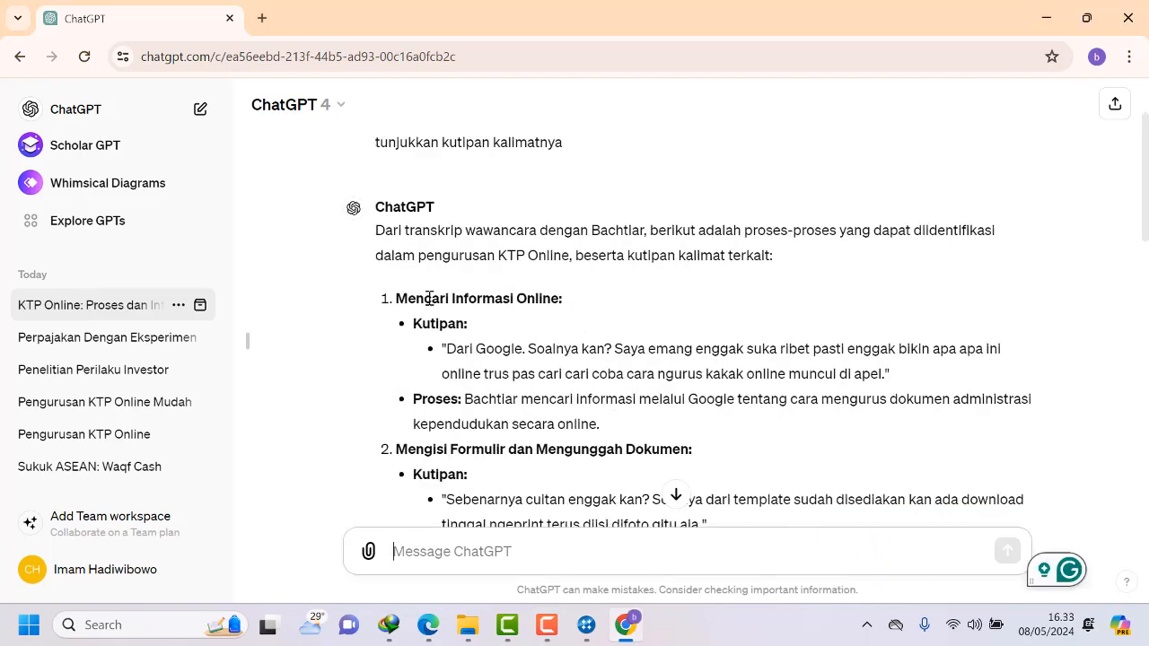
{"action": "scroll", "coordinate": [429, 299], "scroll_direction": "down", "scroll_amount": 11}
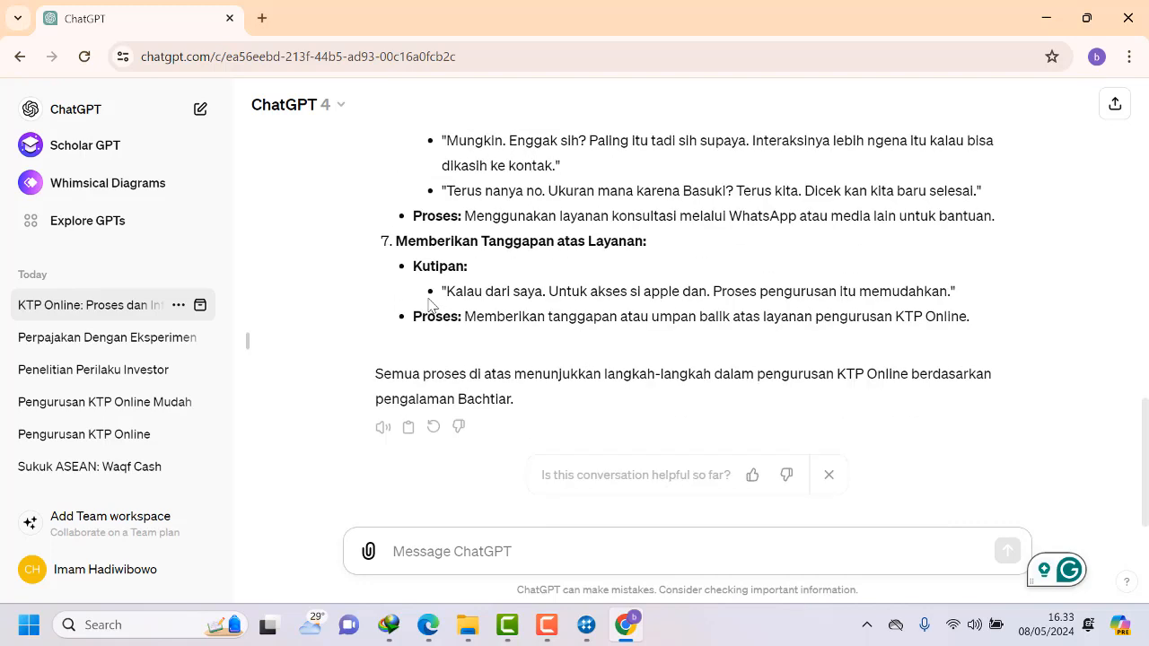
{"action": "scroll", "coordinate": [429, 299], "scroll_direction": "up", "scroll_amount": 11}
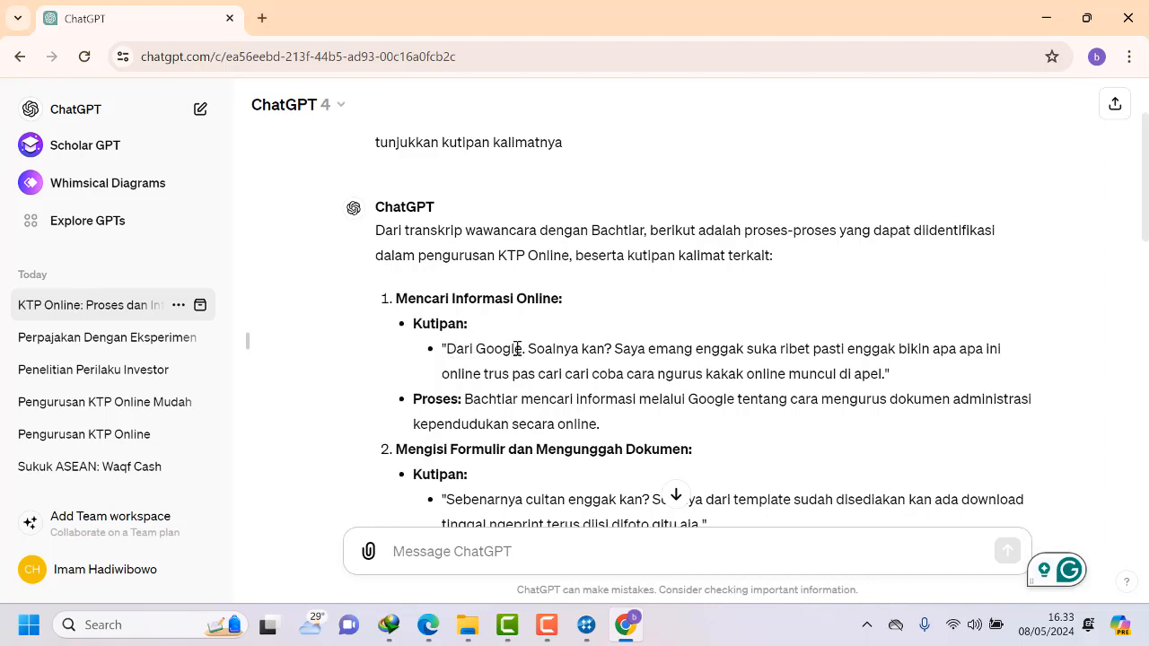
{"action": "left_click", "coordinate": [549, 631]}
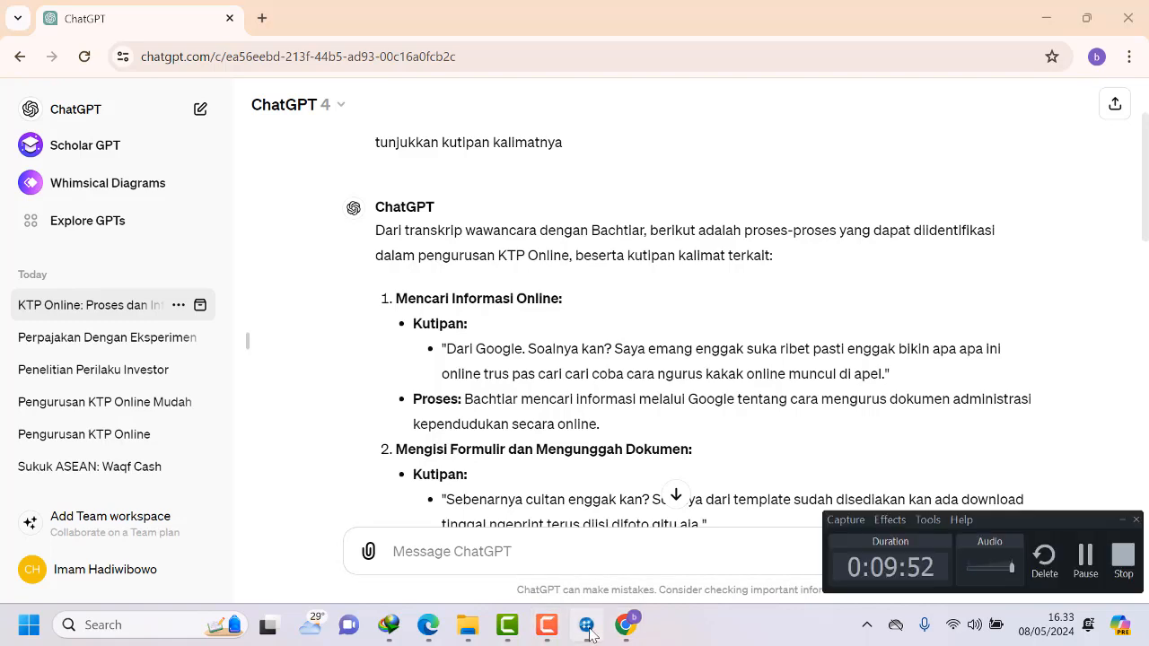
Switch to NVivo and save the KTP Online project.
{"action": "left_click", "coordinate": [587, 625]}
{"action": "left_click", "coordinate": [1121, 520]}
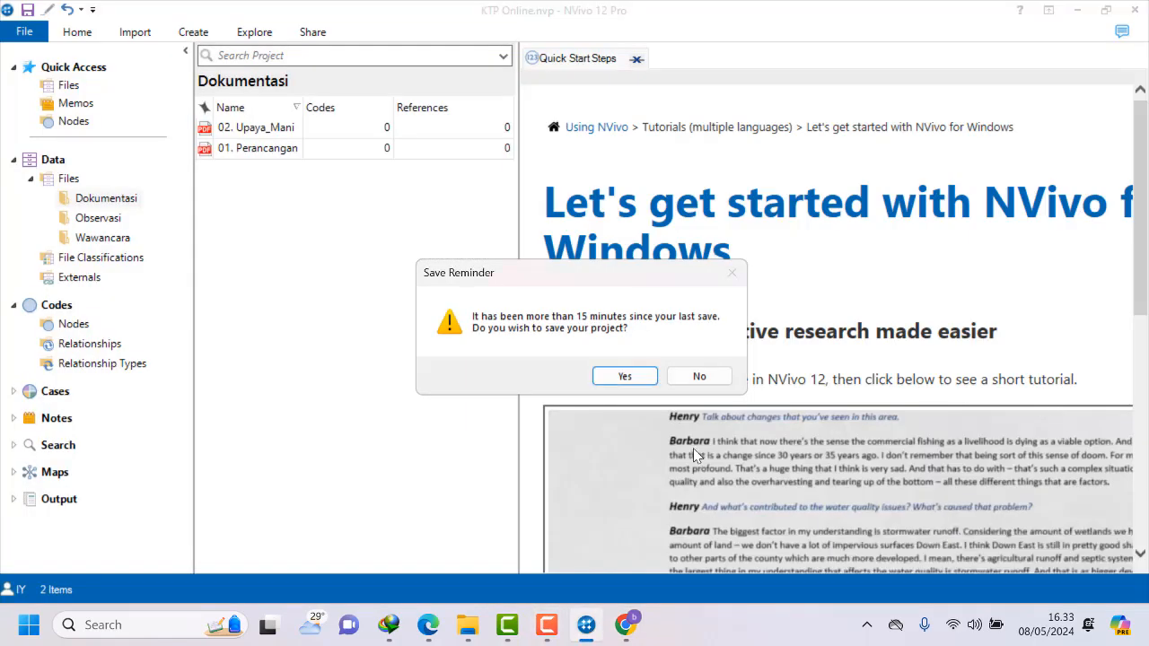
{"action": "left_click", "coordinate": [625, 376]}
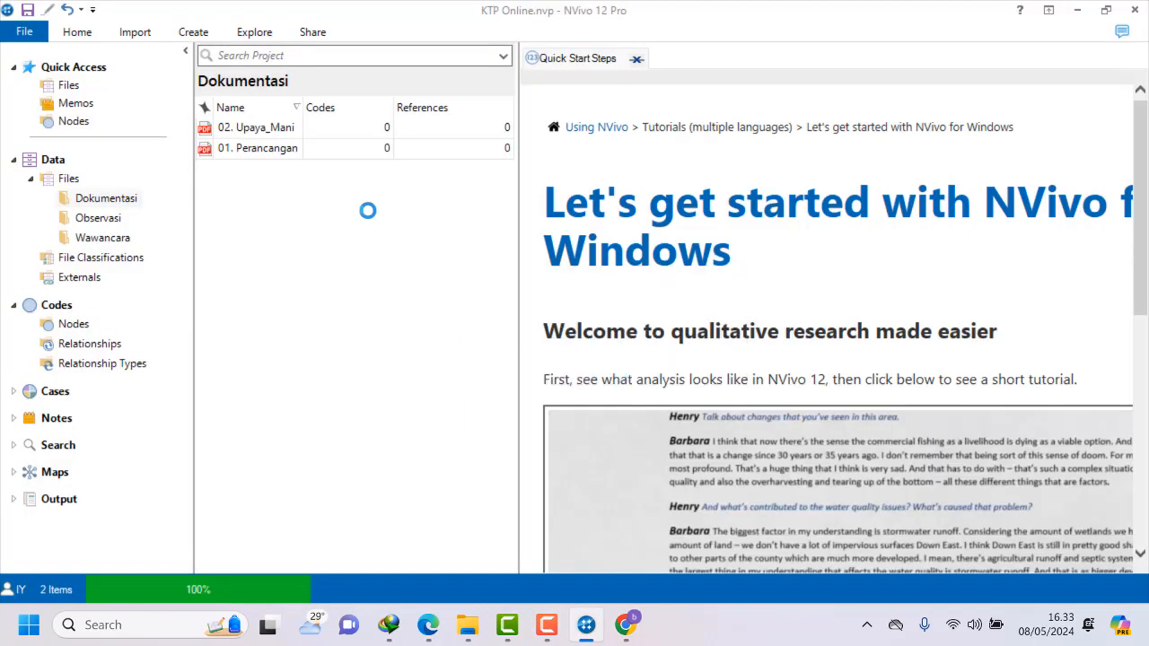
Open the last-listed interview transcript in the Wawancara folder and skim it from beginning to end.
{"action": "left_click", "coordinate": [108, 242]}
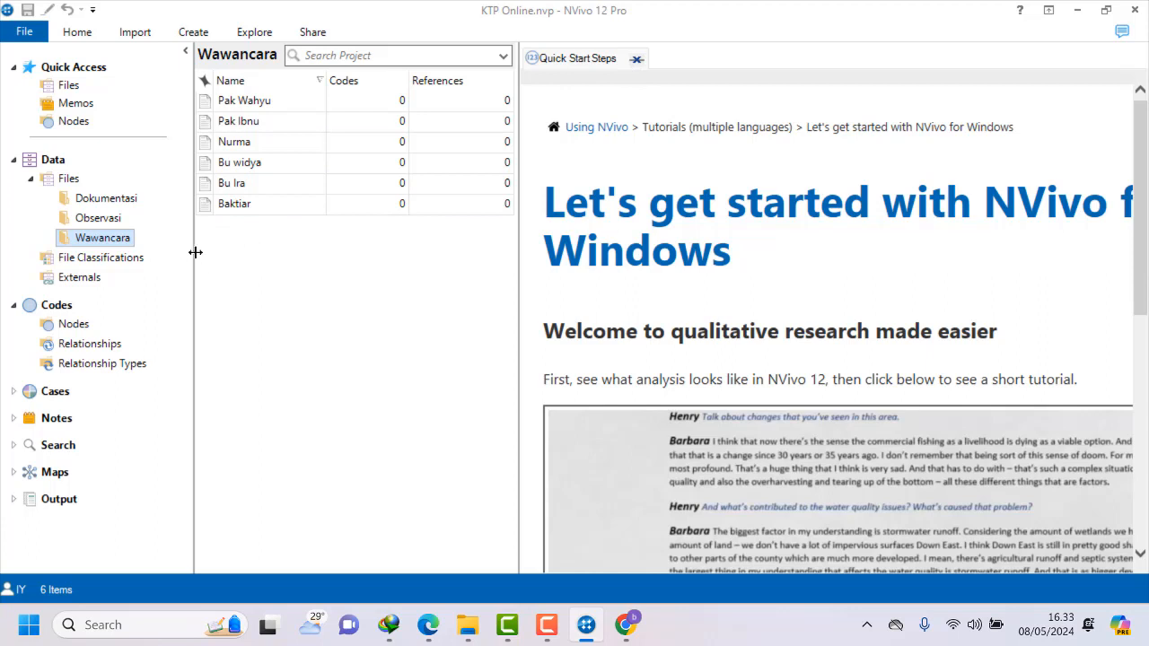
{"action": "left_click", "coordinate": [226, 206]}
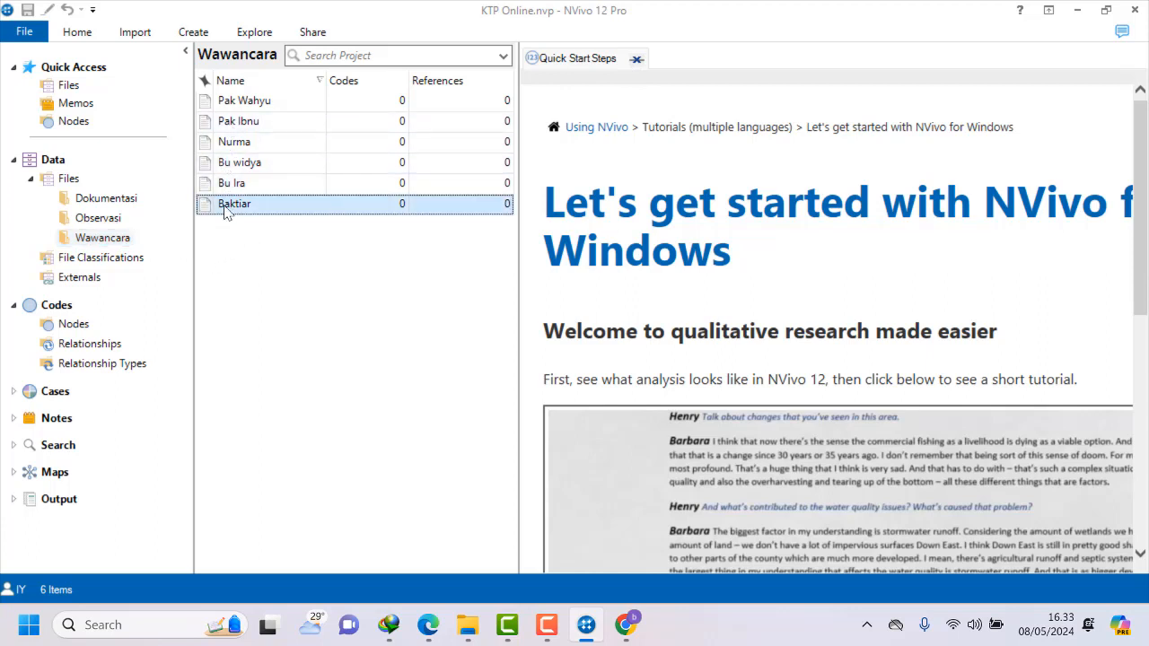
{"action": "double_click", "coordinate": [226, 206]}
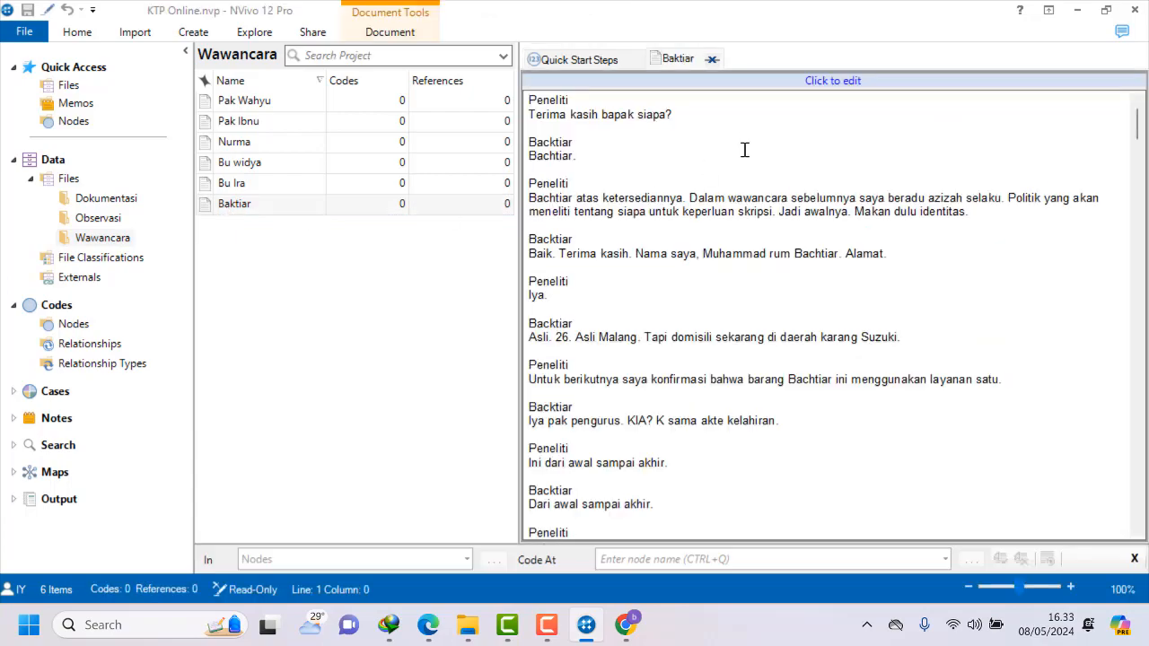
{"action": "scroll", "coordinate": [729, 135], "scroll_direction": "down", "scroll_amount": 20}
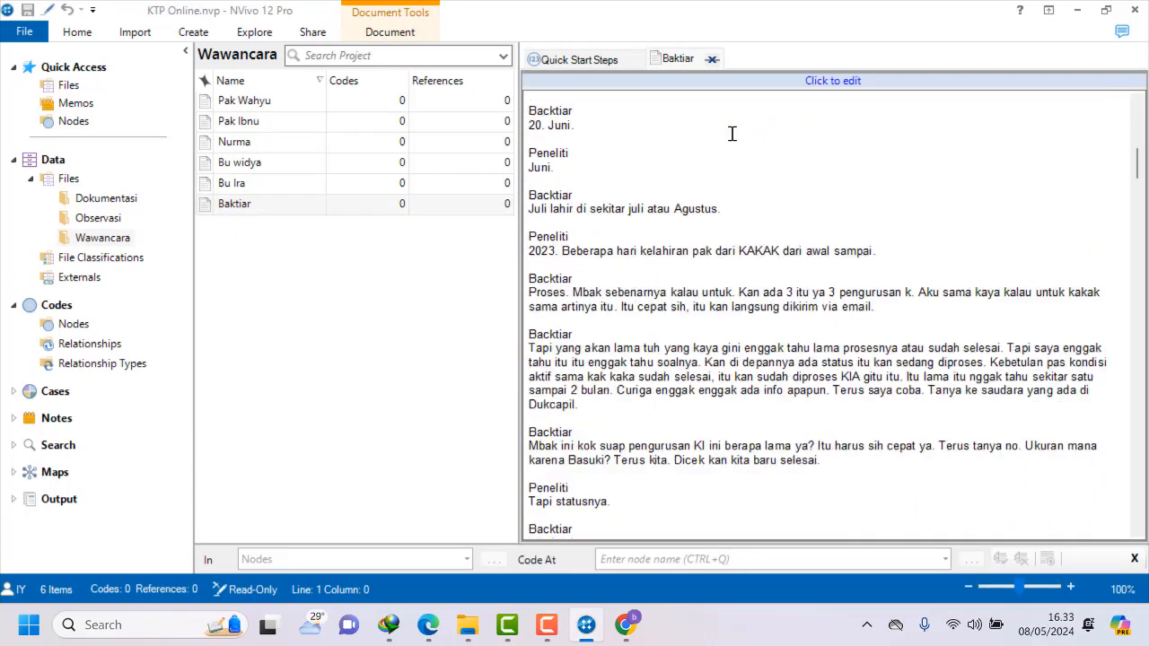
{"action": "scroll", "coordinate": [724, 140], "scroll_direction": "down", "scroll_amount": 15}
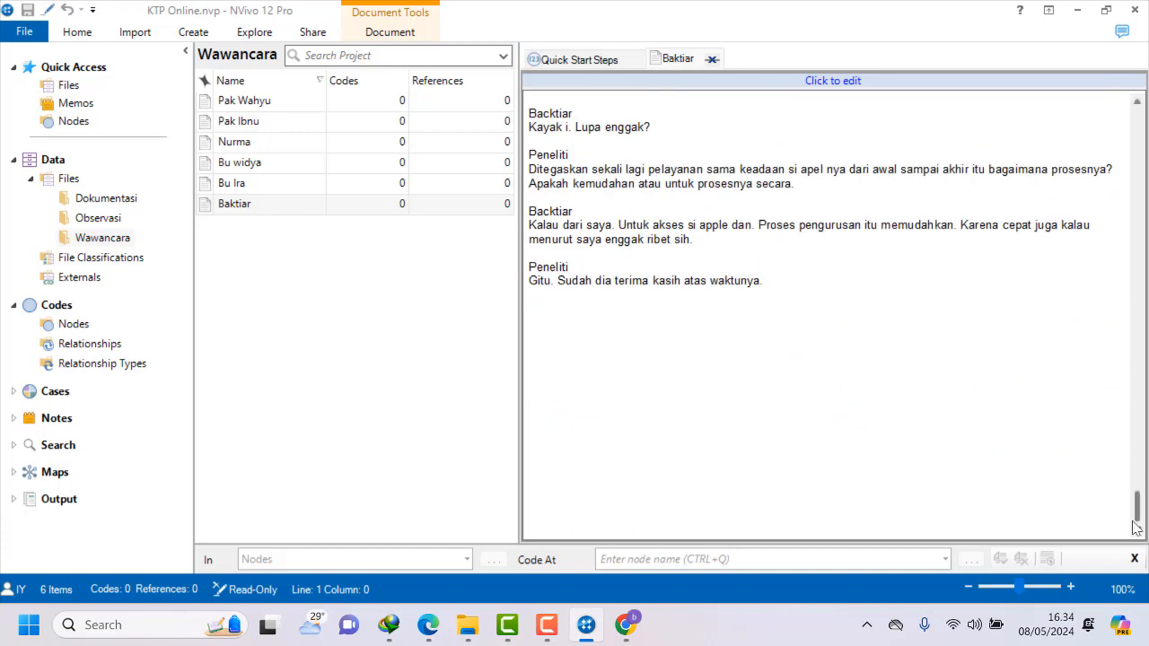
{"action": "left_click_drag", "start_coordinate": [1137, 509], "coordinate": [1120, 114]}
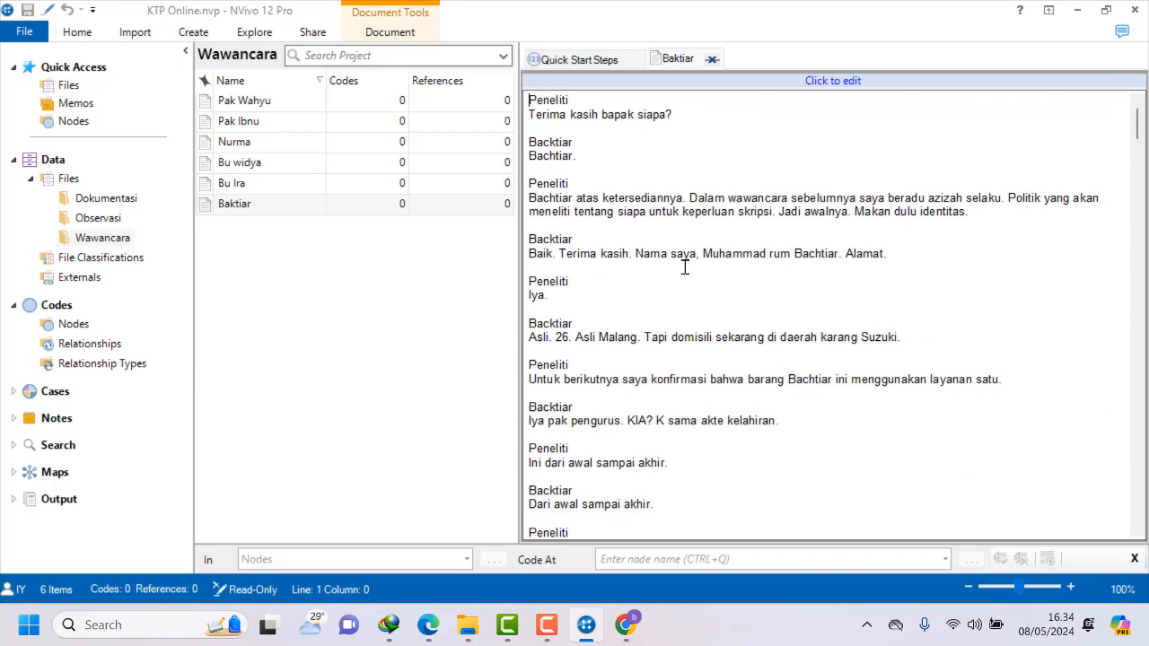
Check the first quote in ChatGPT's answer, then search the open NVivo transcript for "dari google".
{"action": "left_click", "coordinate": [639, 632]}
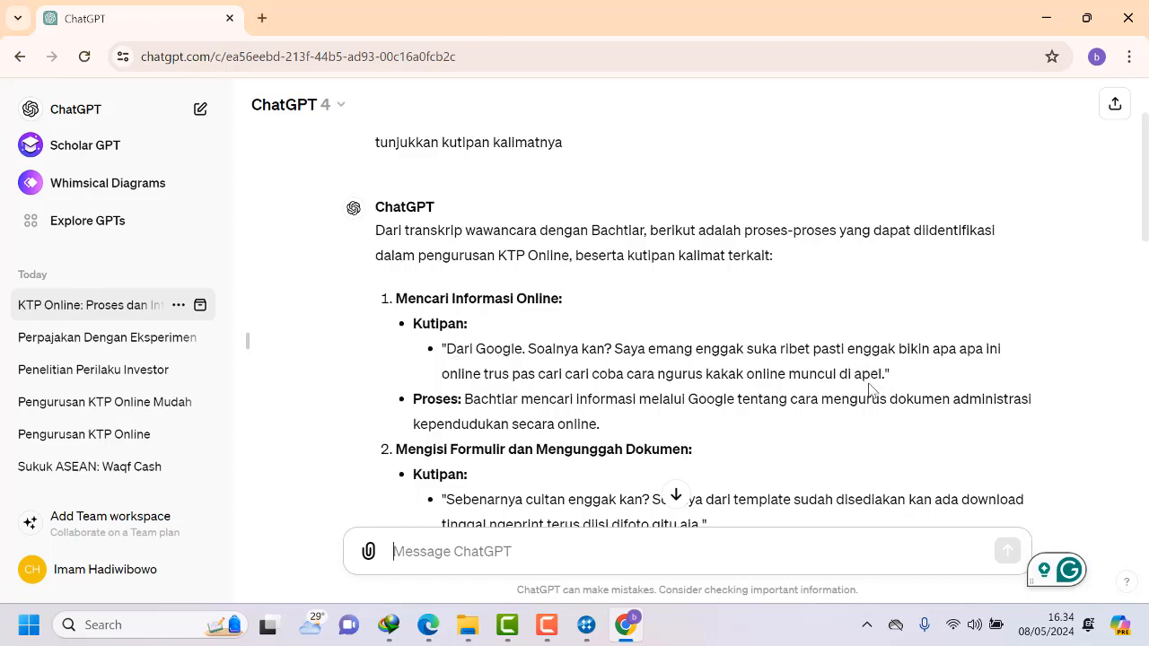
{"action": "left_click", "coordinate": [591, 630]}
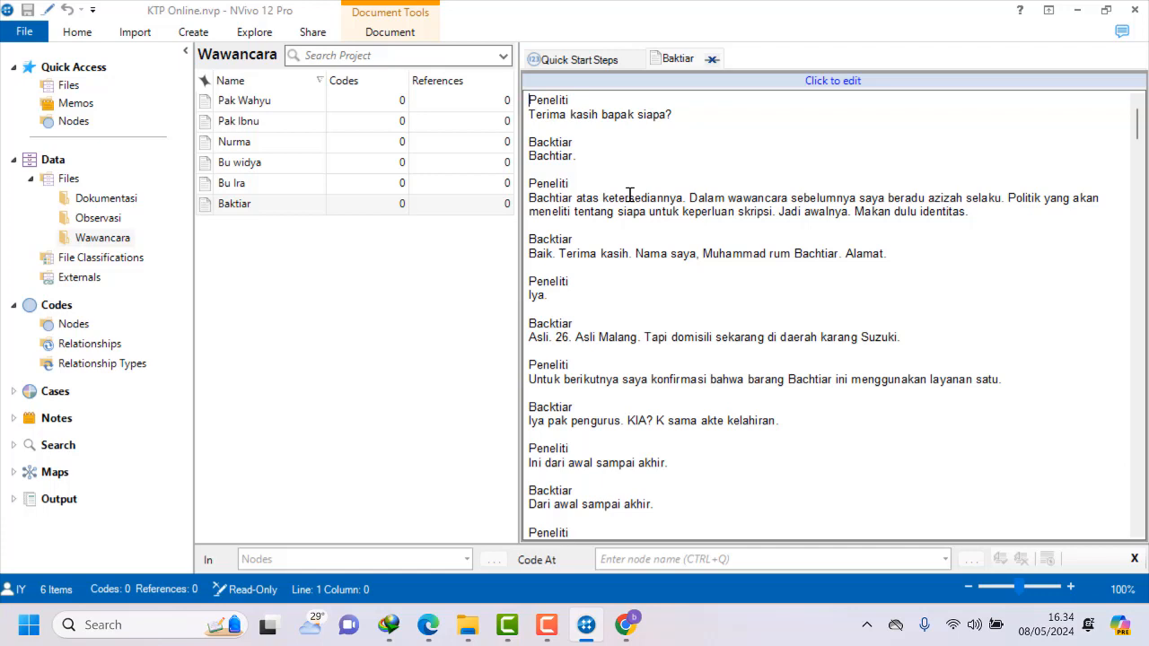
{"action": "key", "text": "ctrl+f"}
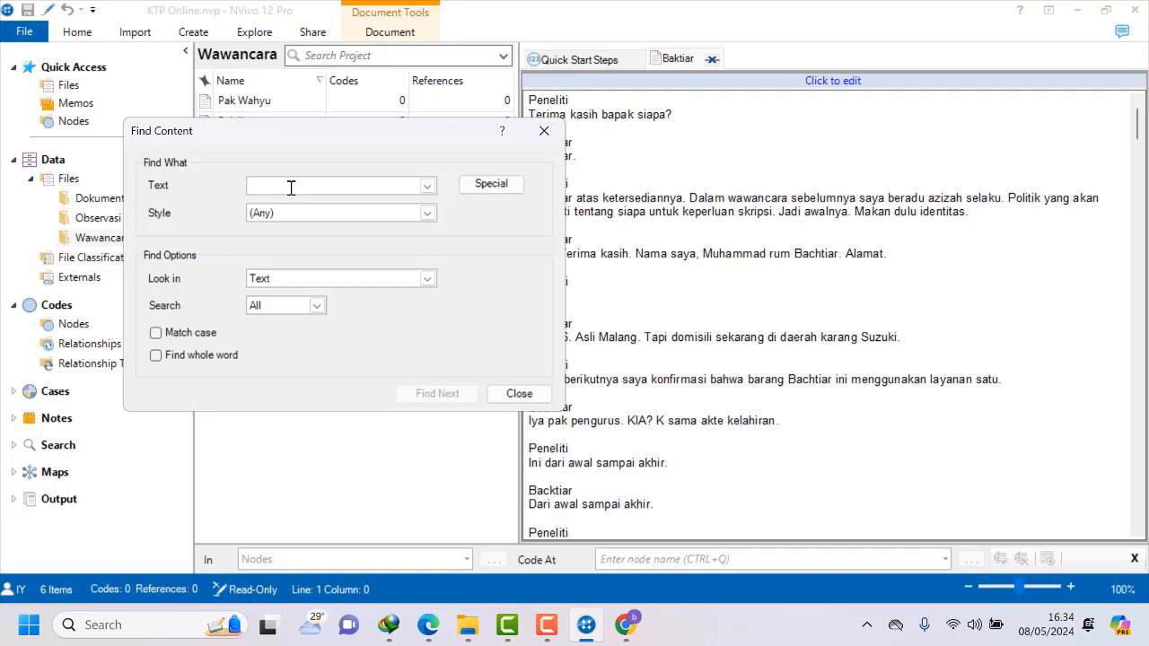
{"action": "type", "text": "dari g"}
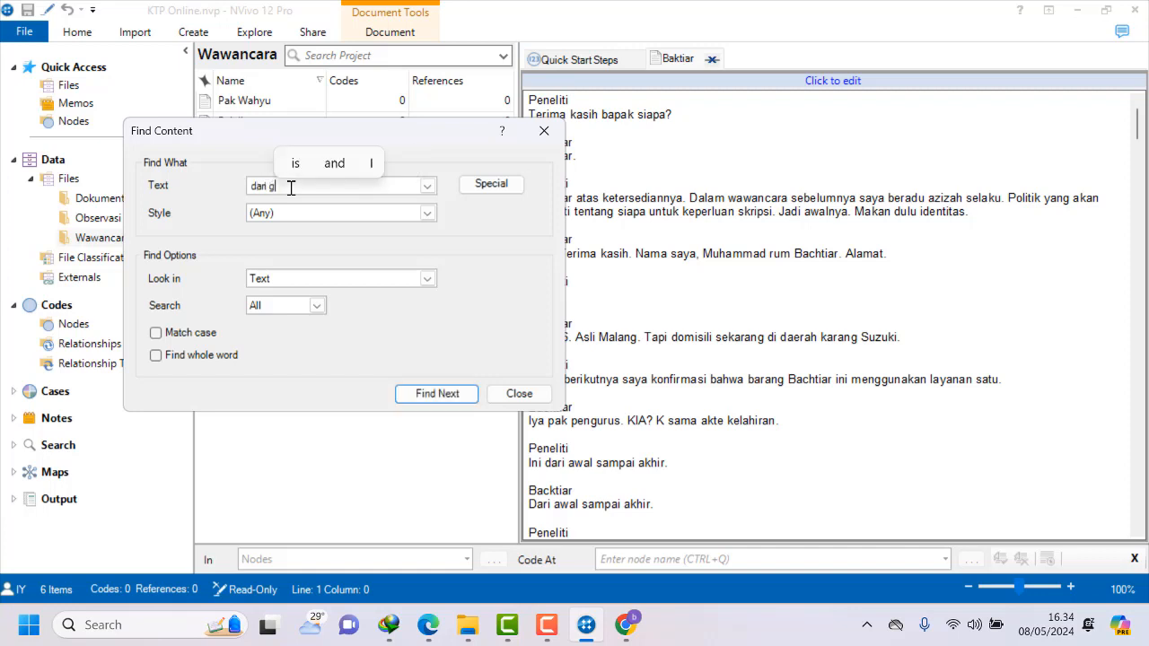
{"action": "type", "text": "oogle"}
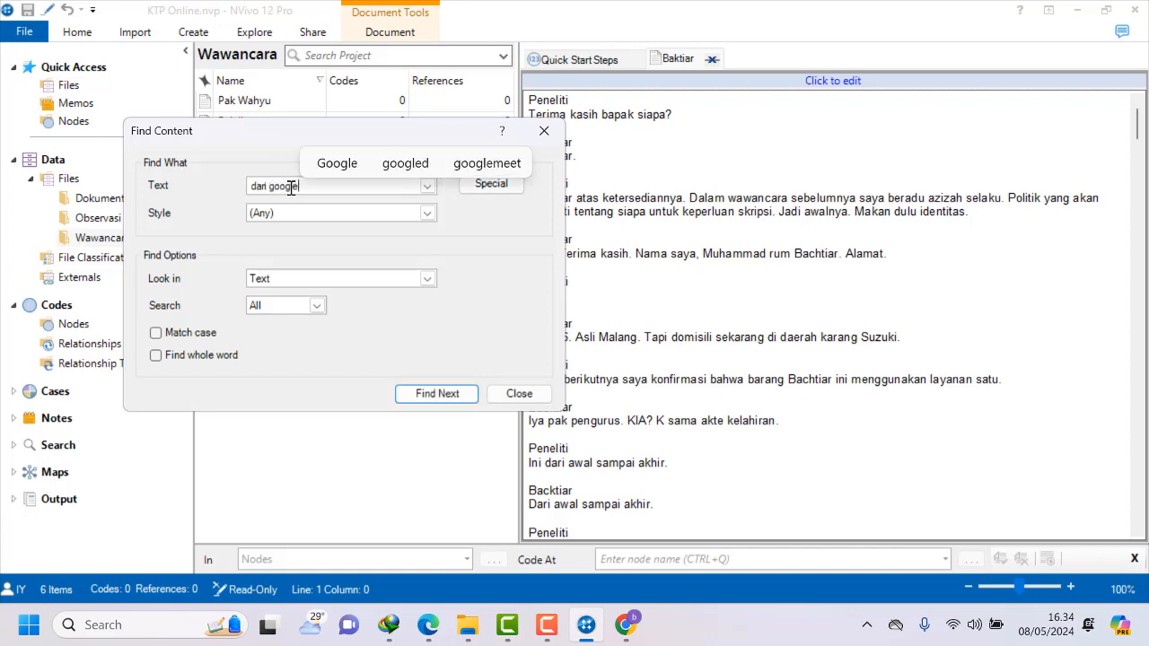
{"action": "left_click", "coordinate": [428, 386]}
{"action": "scroll", "coordinate": [889, 438], "scroll_direction": "down", "scroll_amount": 2}
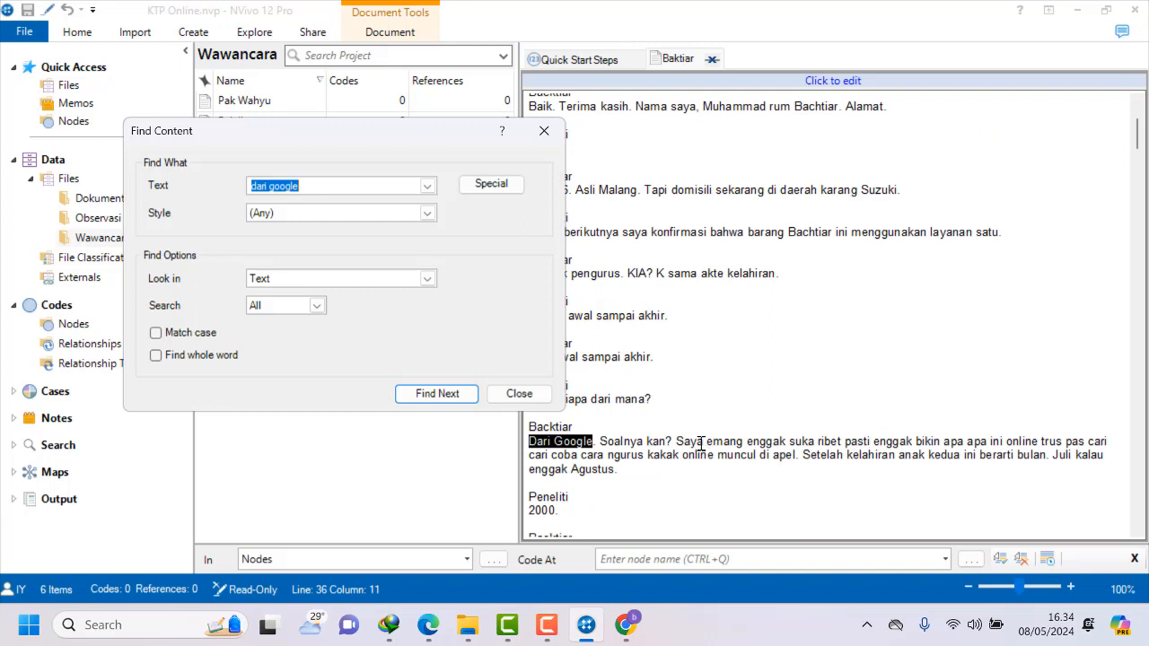
{"action": "left_click", "coordinate": [808, 490]}
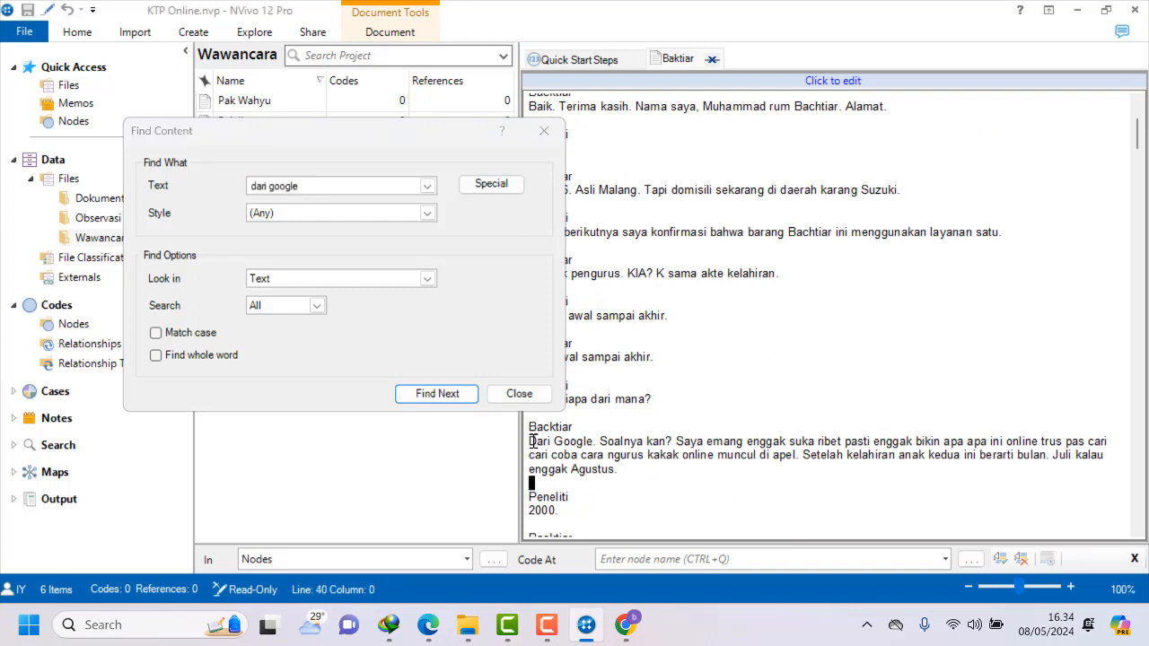
Code the passage from "Dari Google" through "muncul di apel" at a new node named "Mencari Informasi Online", copying the name from ChatGPT's first heading.
{"action": "left_click_drag", "start_coordinate": [531, 441], "coordinate": [798, 458]}
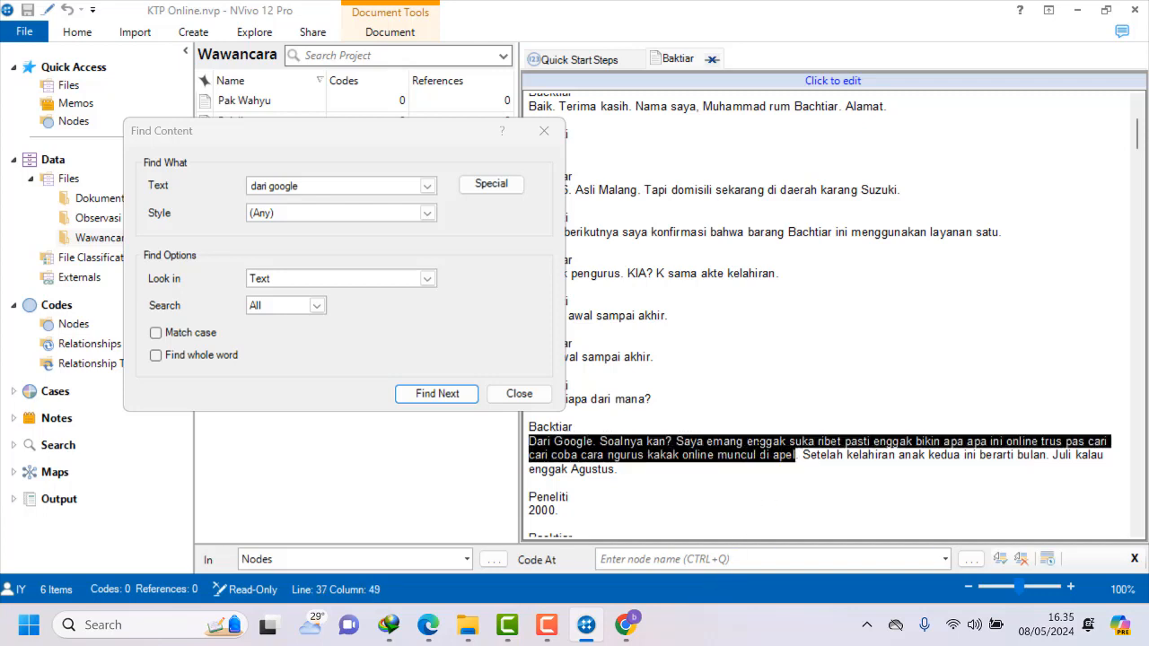
{"action": "right_click", "coordinate": [761, 455]}
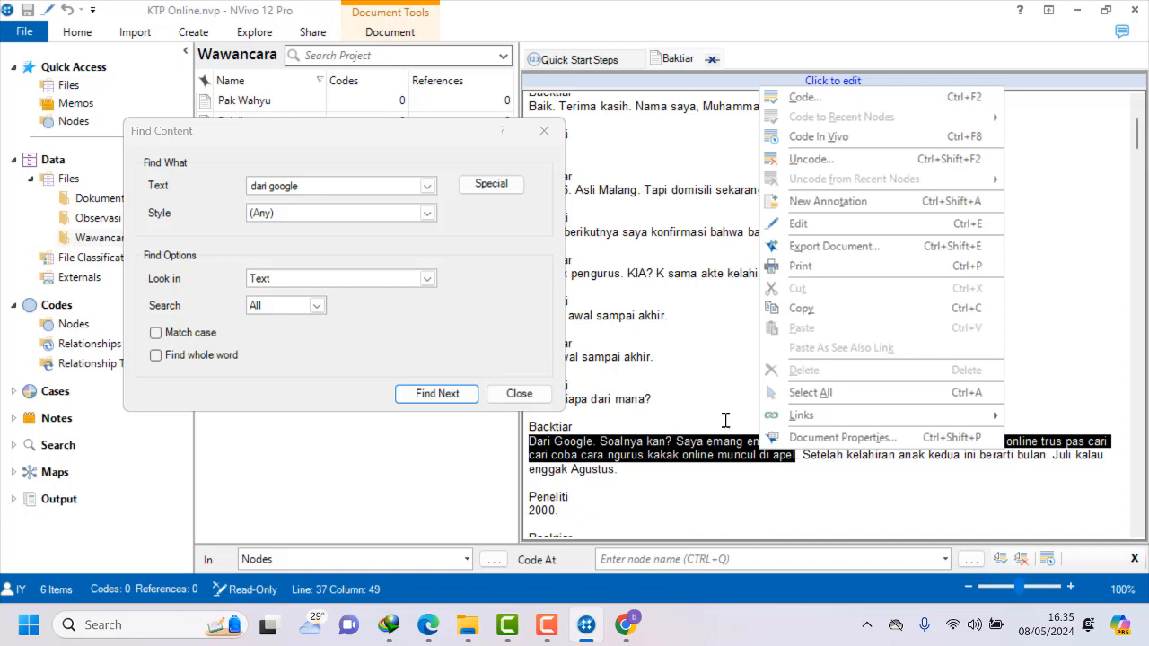
{"action": "left_click", "coordinate": [793, 98]}
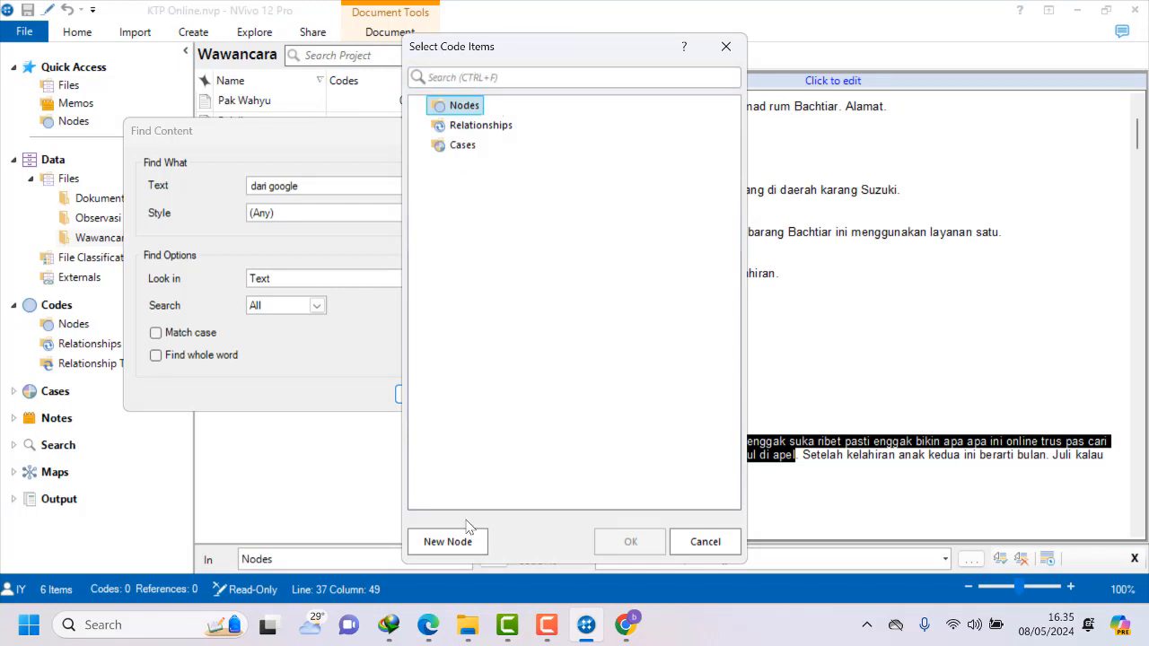
{"action": "left_click", "coordinate": [460, 549]}
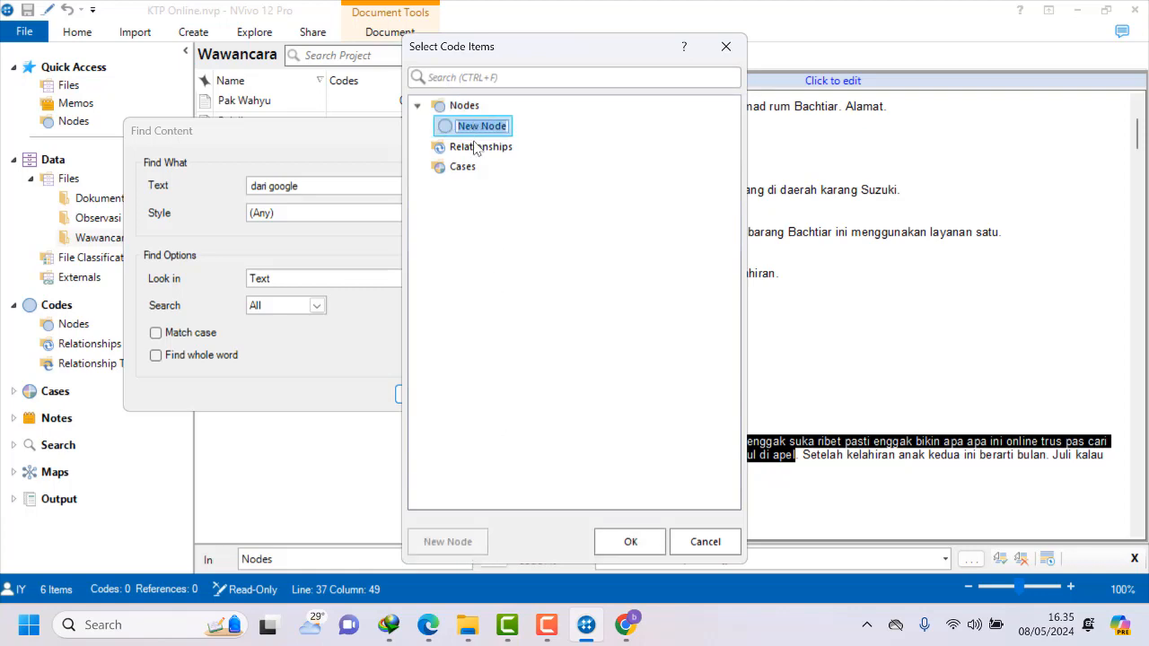
{"action": "left_click", "coordinate": [624, 626]}
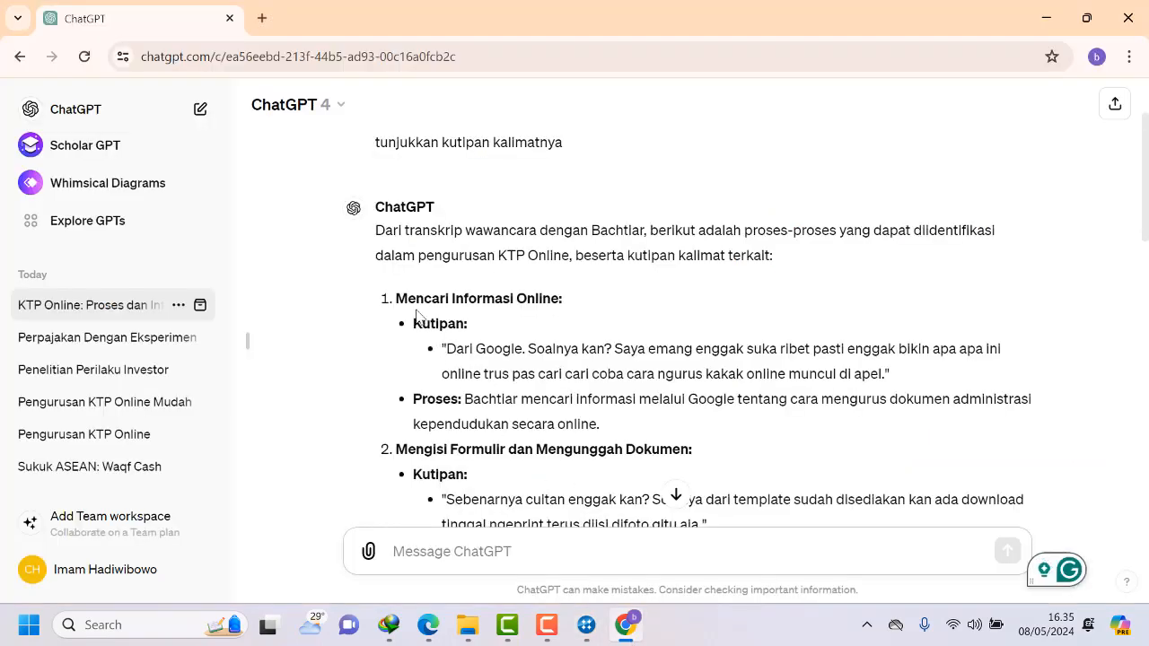
{"action": "left_click_drag", "start_coordinate": [396, 298], "coordinate": [563, 301]}
{"action": "right_click", "coordinate": [532, 302]}
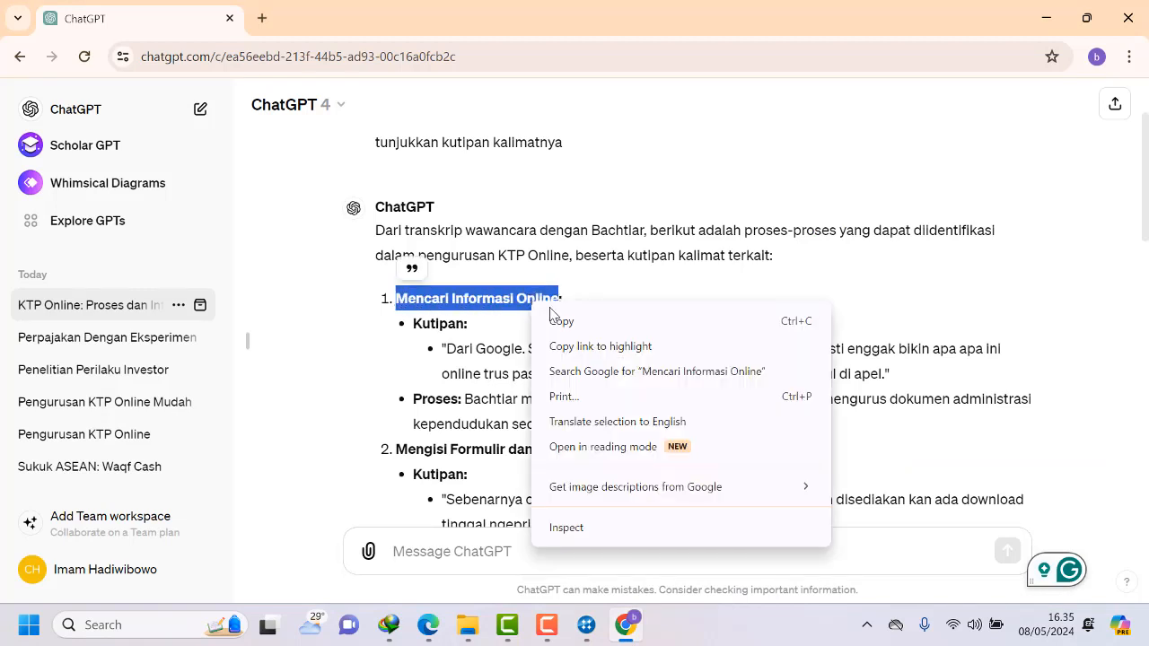
{"action": "left_click", "coordinate": [565, 318]}
{"action": "left_click", "coordinate": [587, 630]}
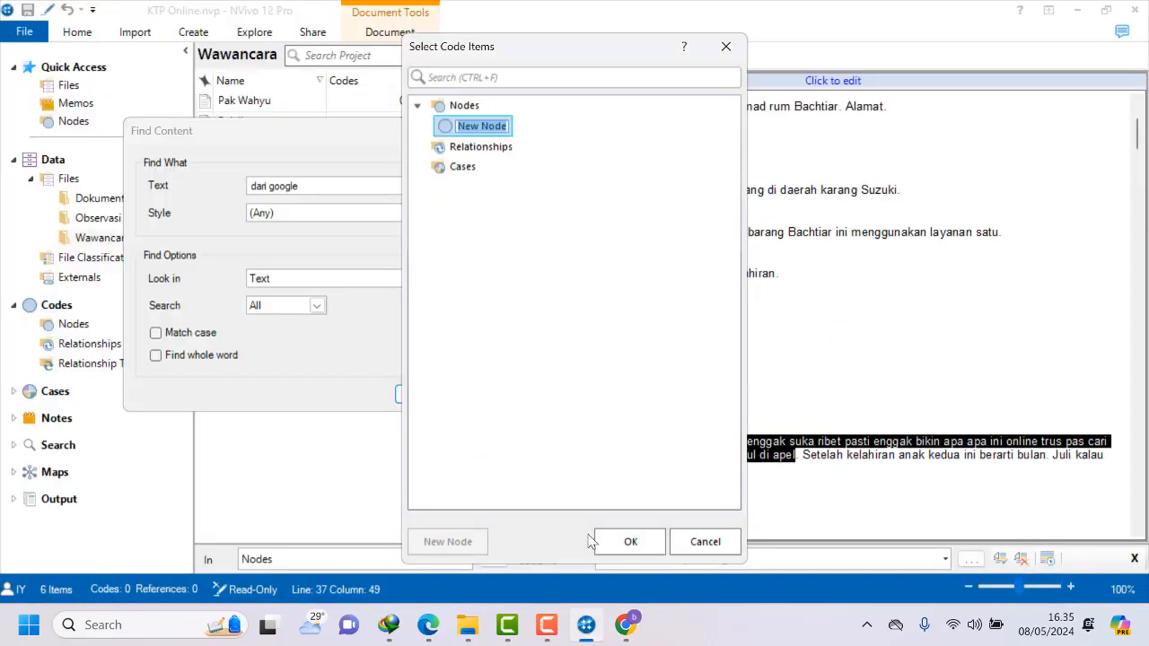
{"action": "right_click", "coordinate": [491, 128]}
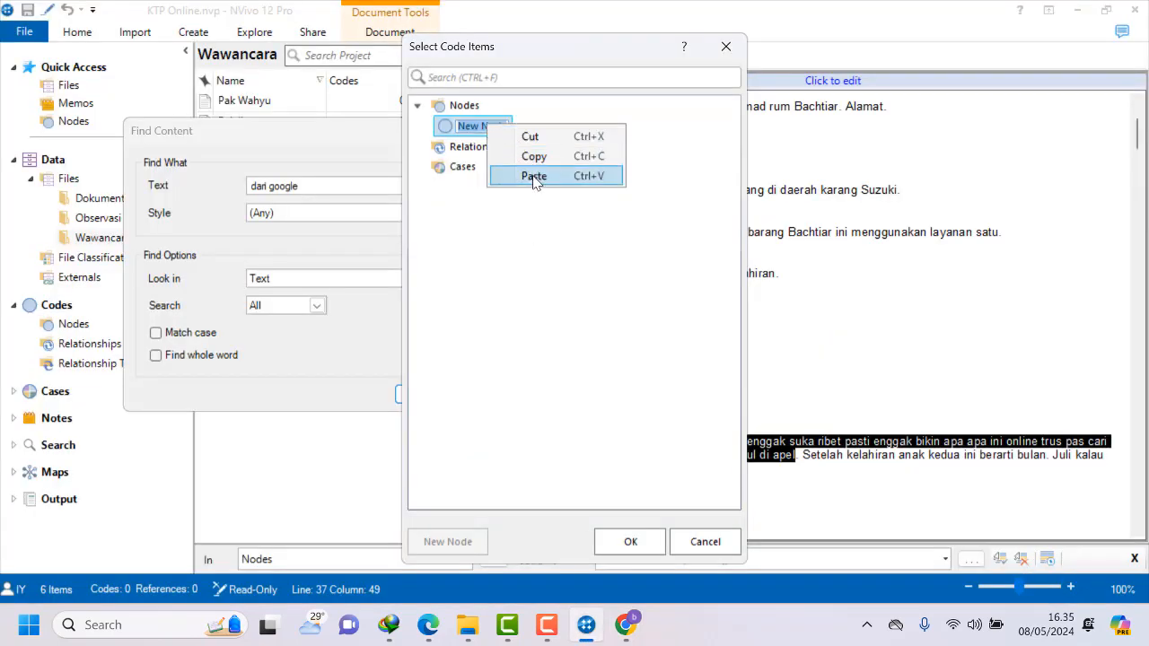
{"action": "left_click", "coordinate": [534, 176]}
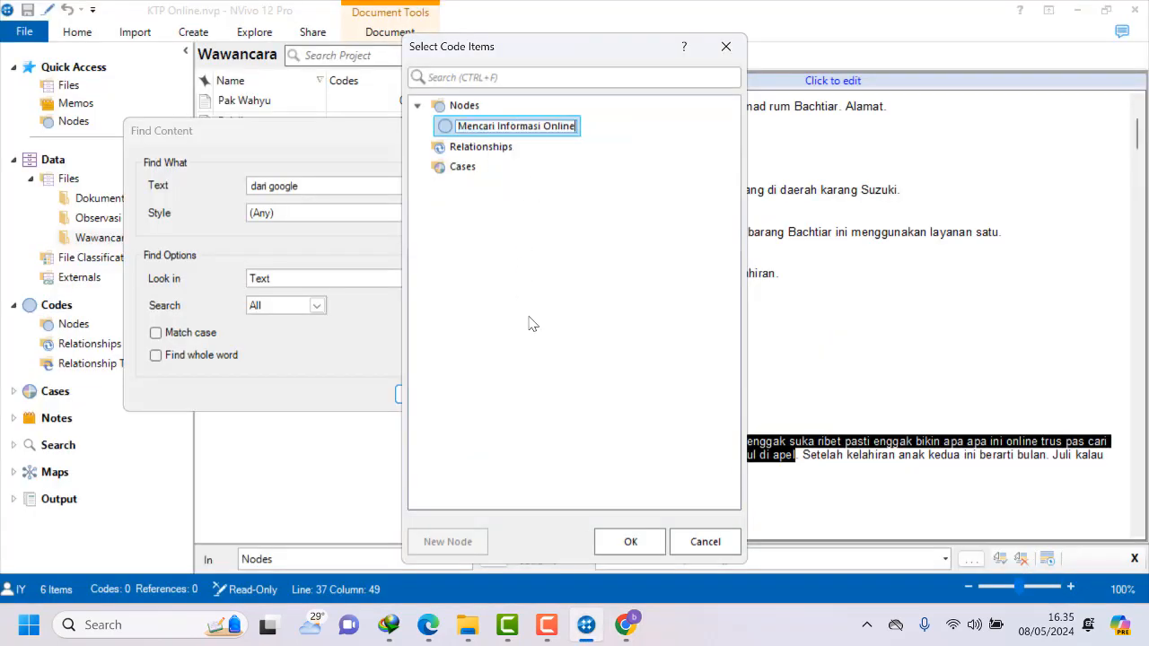
{"action": "left_click", "coordinate": [631, 543]}
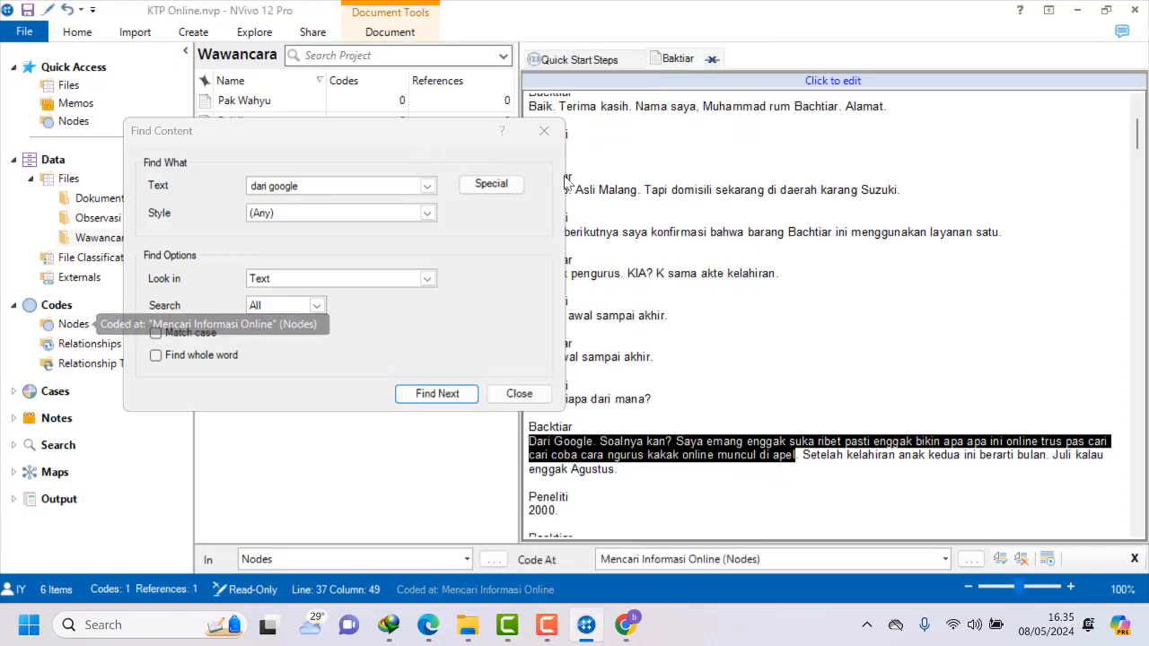
Switch to ChatGPT and review the quotes listed under the second and following process headings.
{"action": "left_click_drag", "start_coordinate": [483, 148], "coordinate": [543, 347]}
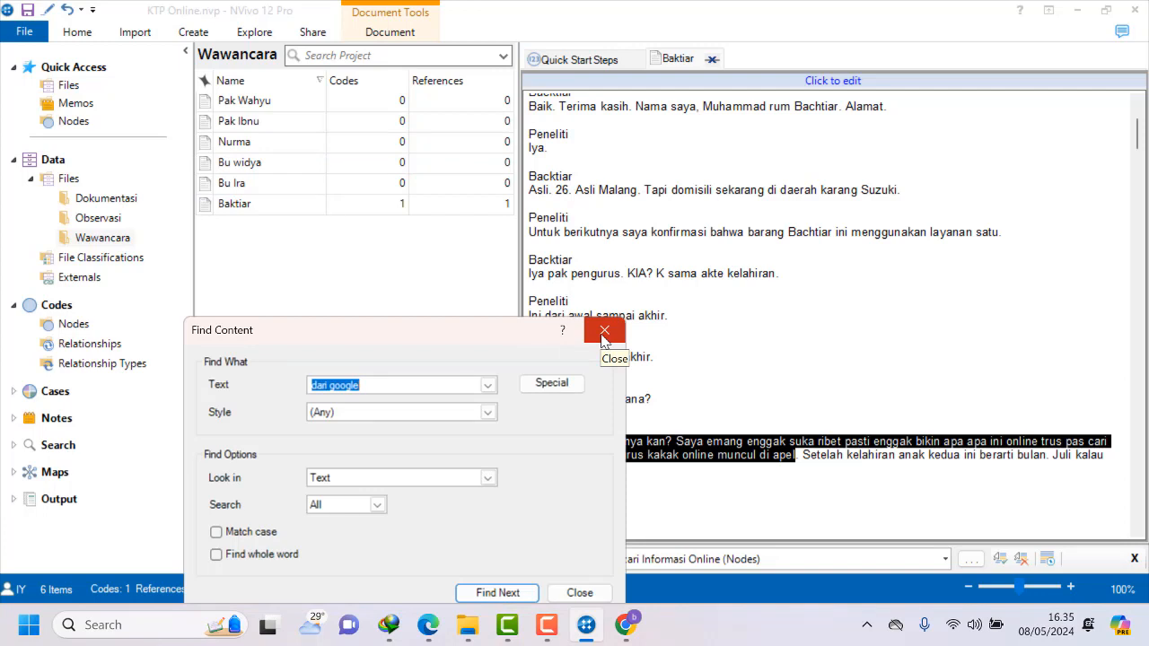
{"action": "left_click_drag", "start_coordinate": [497, 333], "coordinate": [449, 164]}
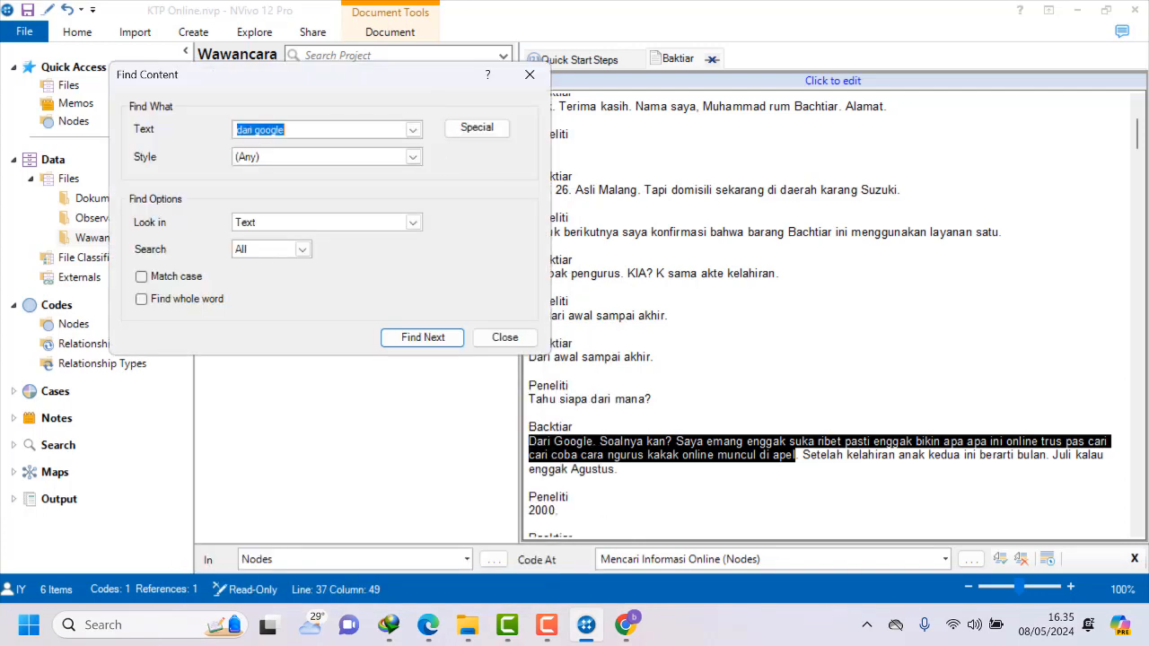
{"action": "left_click", "coordinate": [626, 629]}
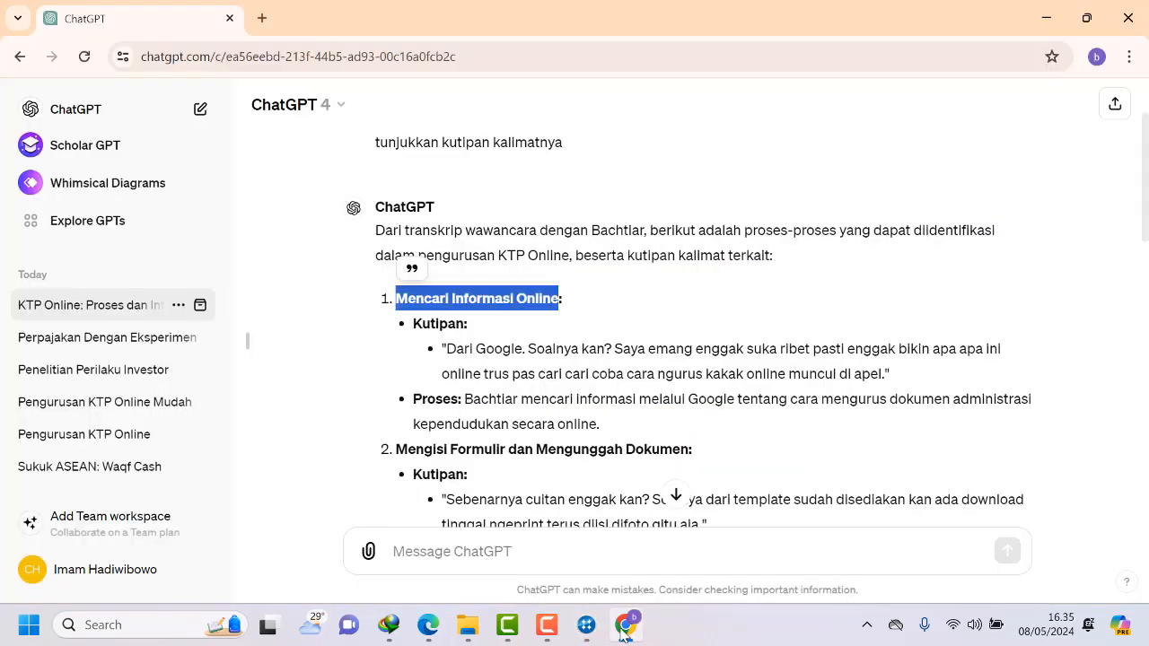
{"action": "scroll", "coordinate": [482, 415], "scroll_direction": "down", "scroll_amount": 1}
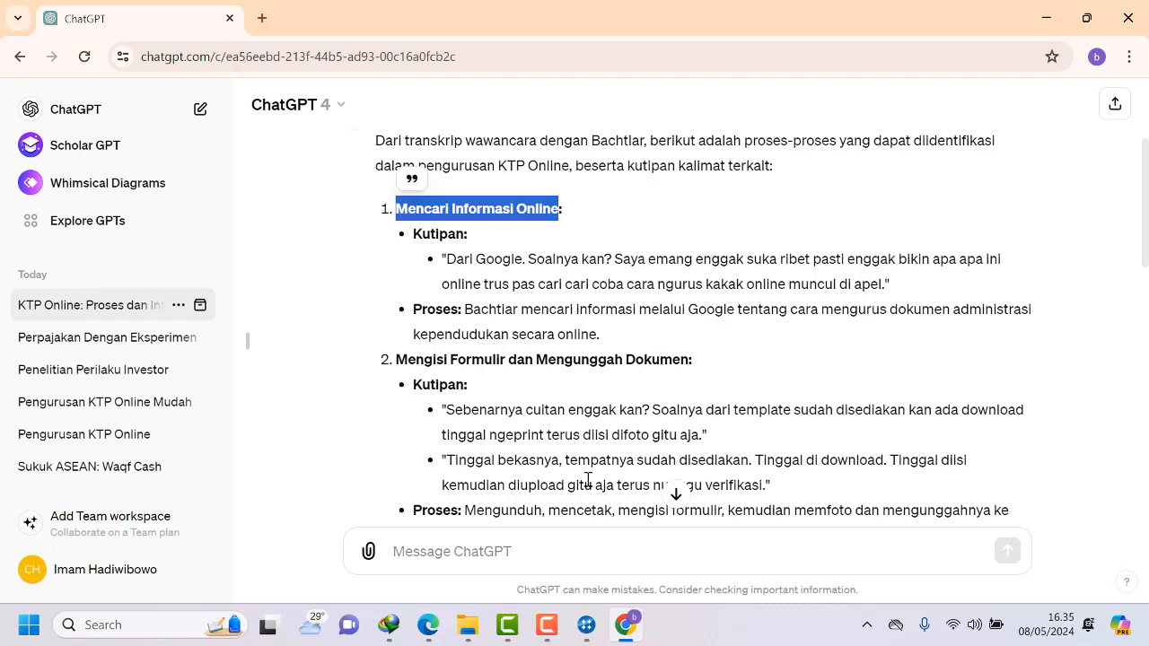
{"action": "scroll", "coordinate": [589, 460], "scroll_direction": "down", "scroll_amount": 1}
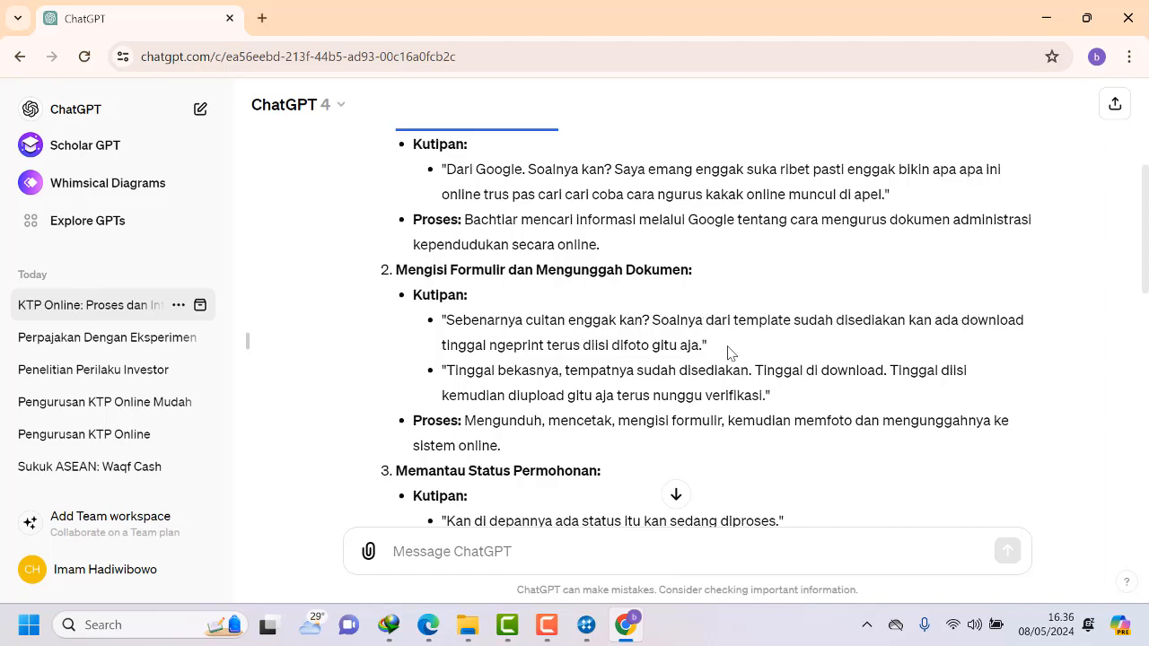
{"action": "scroll", "coordinate": [607, 344], "scroll_direction": "down", "scroll_amount": 1}
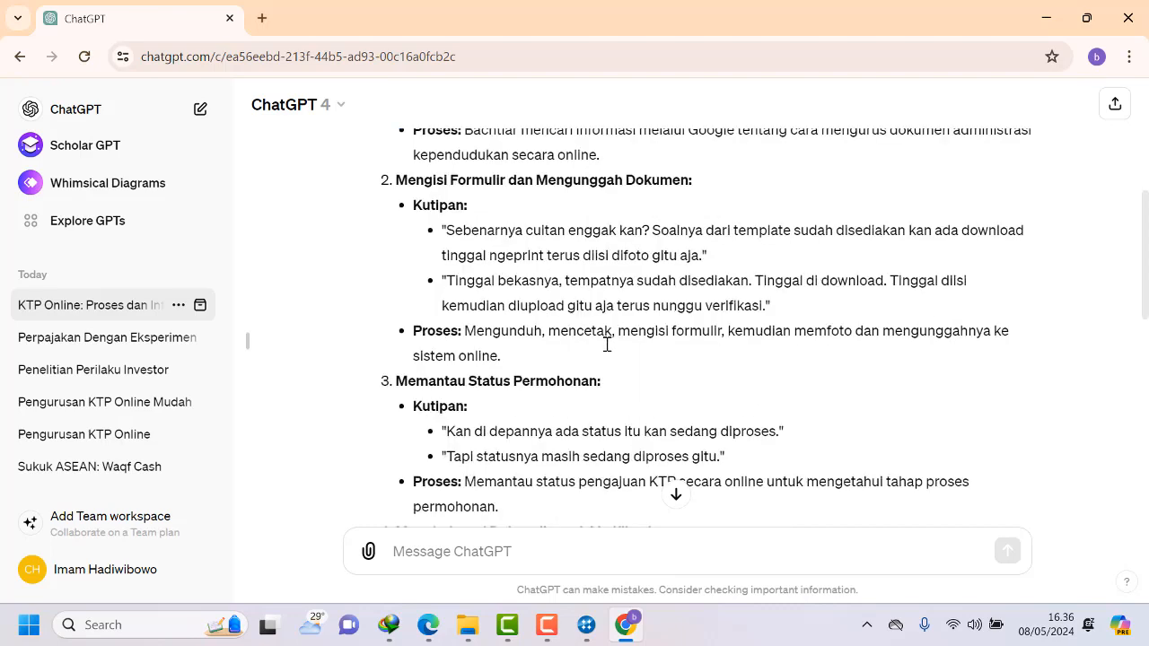
{"action": "scroll", "coordinate": [607, 344], "scroll_direction": "down", "scroll_amount": 1}
{"action": "scroll", "coordinate": [607, 348], "scroll_direction": "up", "scroll_amount": 2}
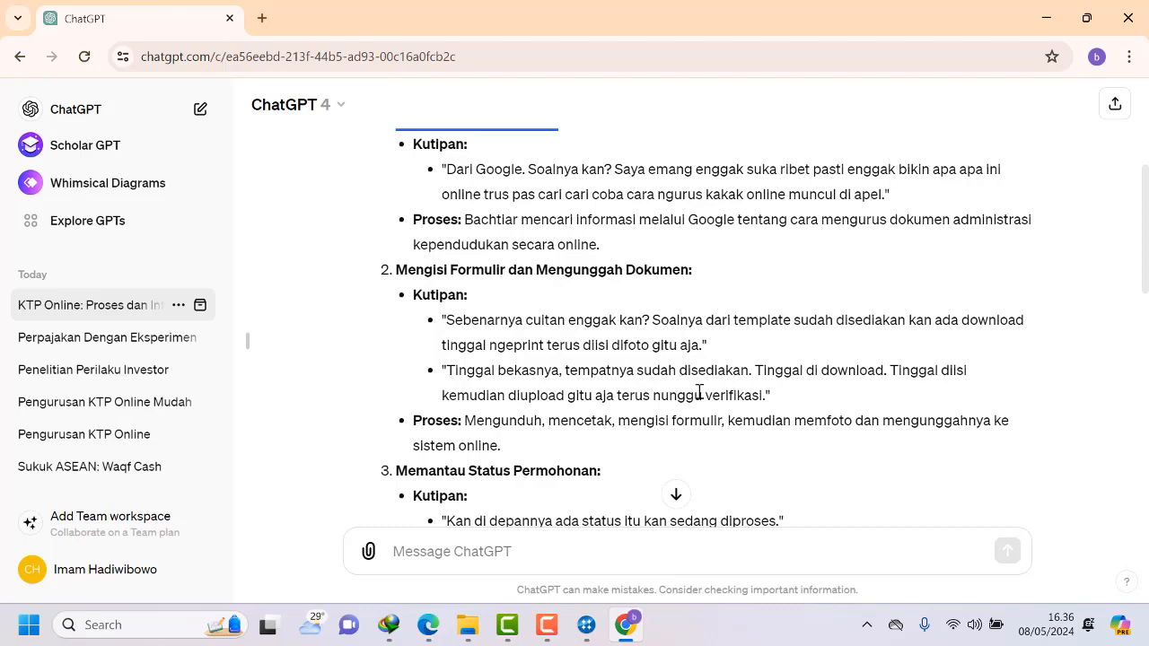
{"action": "scroll", "coordinate": [700, 391], "scroll_direction": "down", "scroll_amount": 3}
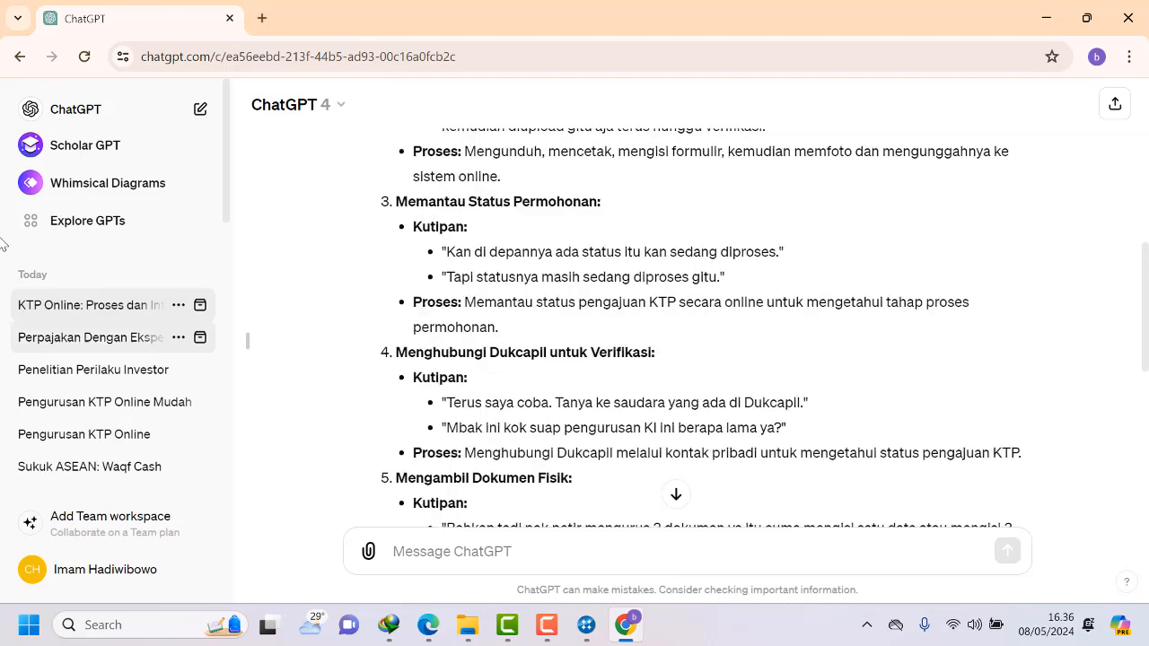
{"action": "scroll", "coordinate": [595, 274], "scroll_direction": "up", "scroll_amount": 2}
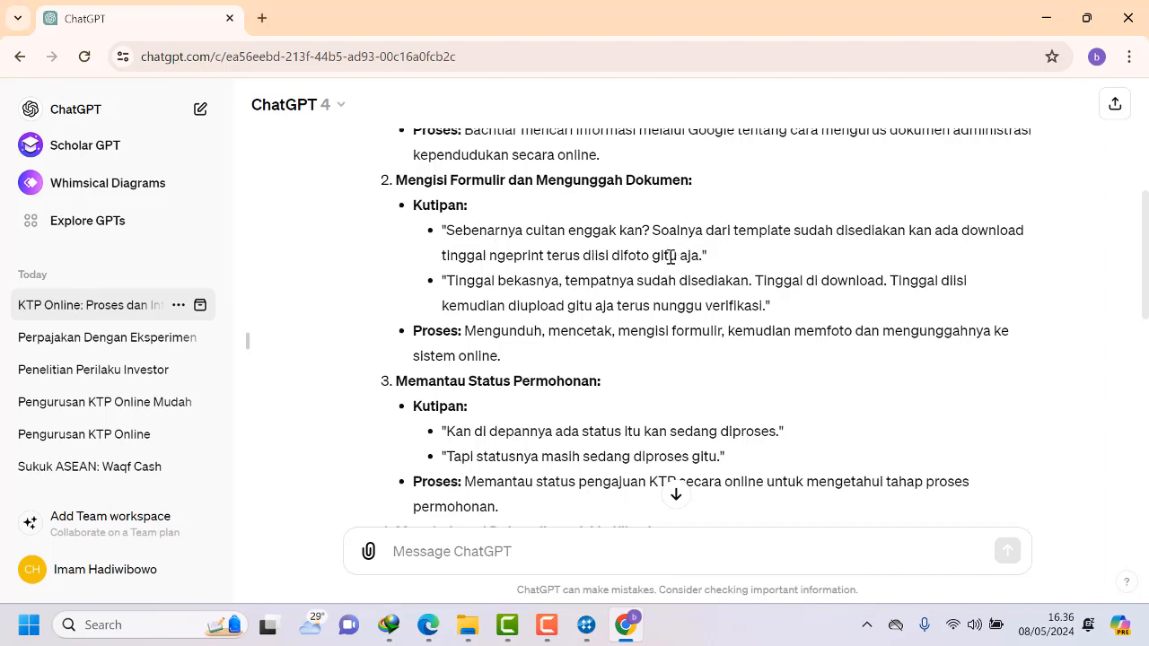
Copy "Sebenarnya cuitan" from the first quote under ChatGPT's second heading and search the NVivo transcript for it.
{"action": "left_click_drag", "start_coordinate": [447, 229], "coordinate": [556, 227]}
{"action": "right_click", "coordinate": [556, 230]}
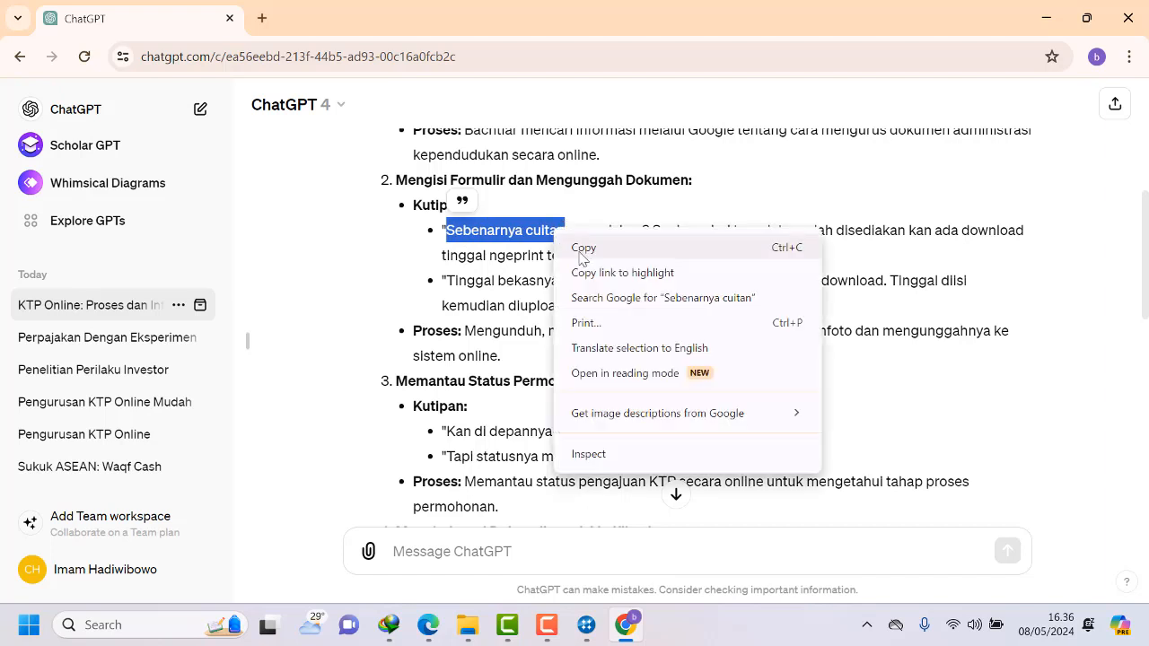
{"action": "left_click", "coordinate": [579, 249]}
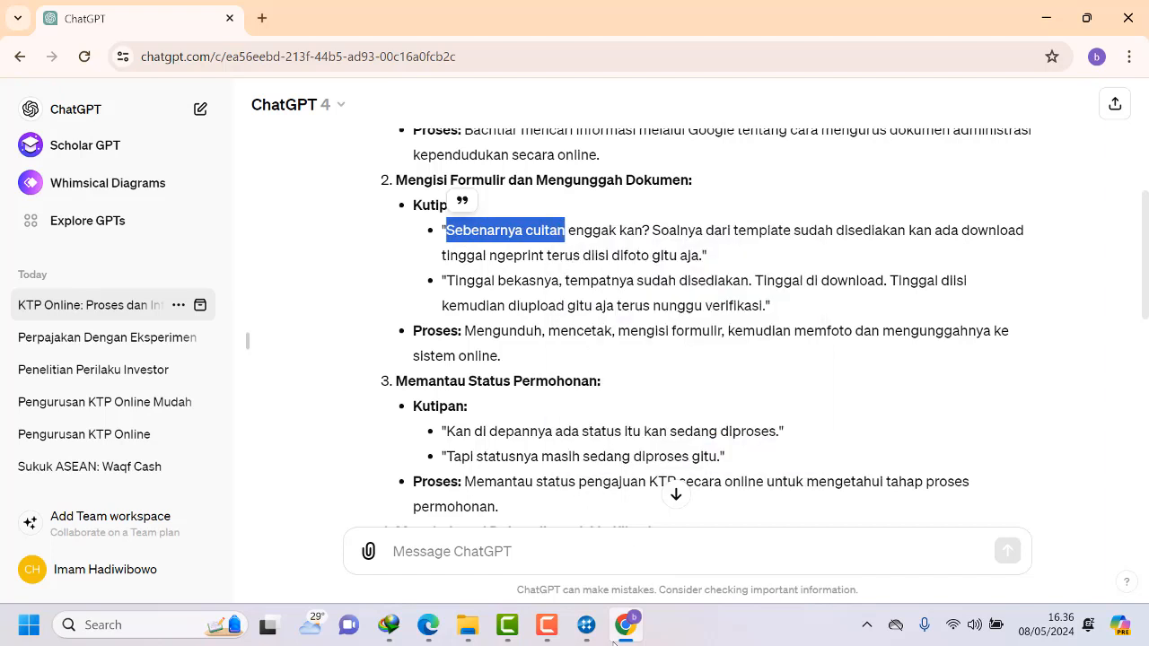
{"action": "left_click", "coordinate": [554, 633]}
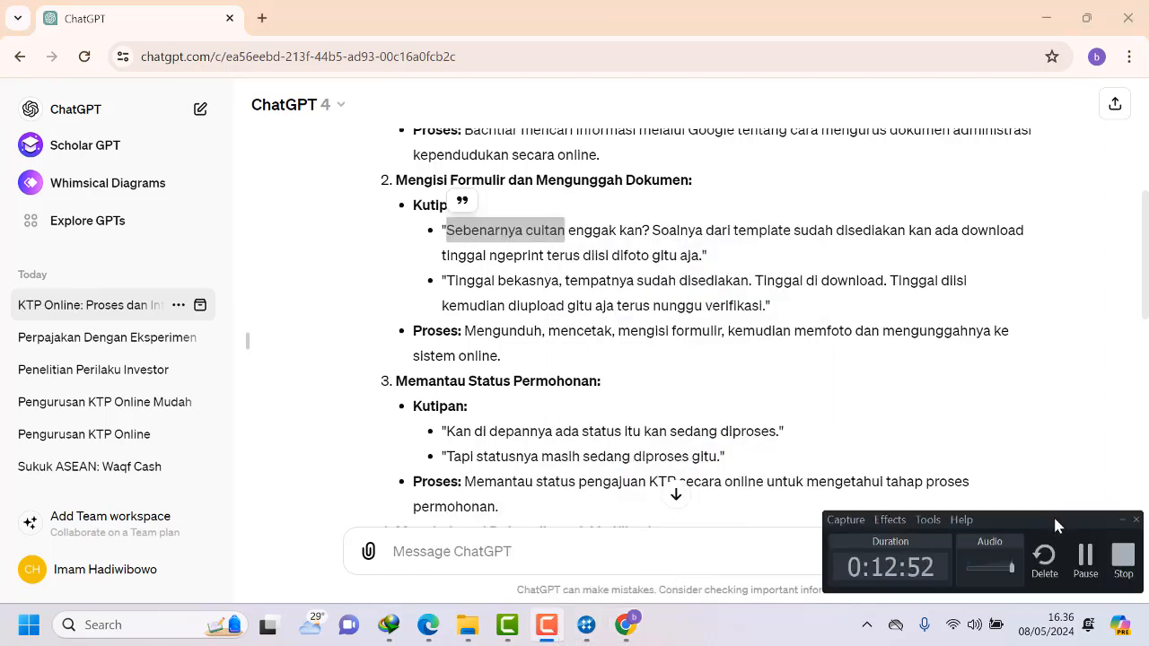
{"action": "left_click", "coordinate": [1121, 521]}
{"action": "left_click", "coordinate": [585, 633]}
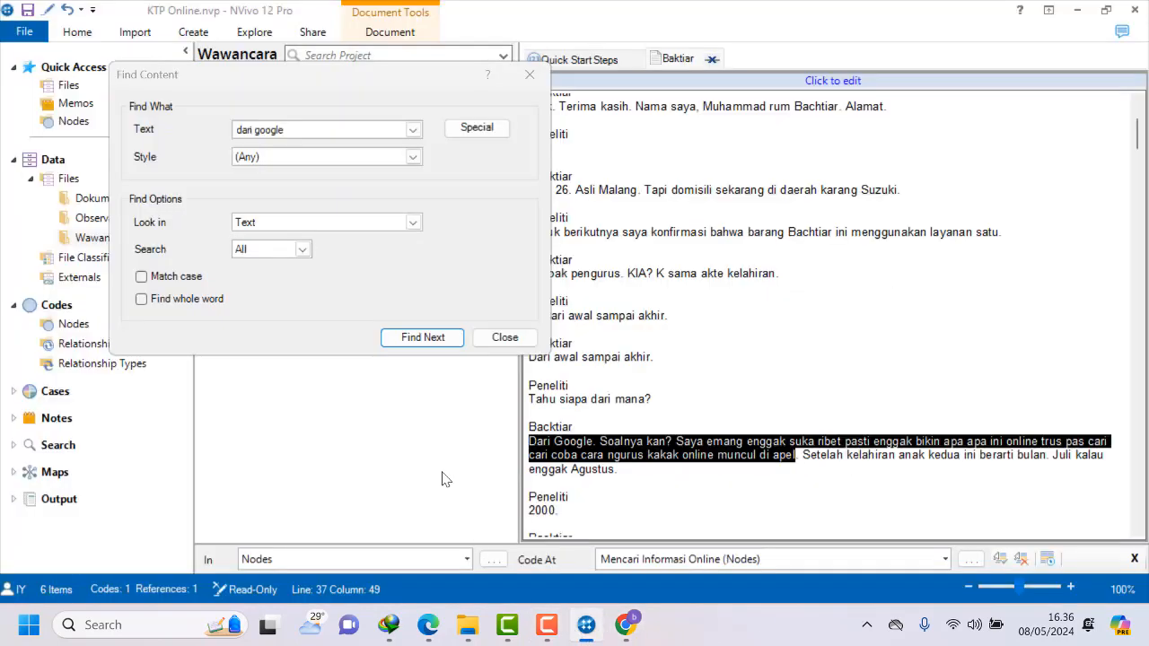
{"action": "left_click", "coordinate": [679, 235]}
{"action": "left_click_drag", "start_coordinate": [326, 129], "coordinate": [216, 139]}
{"action": "key", "text": "ctrl+v"}
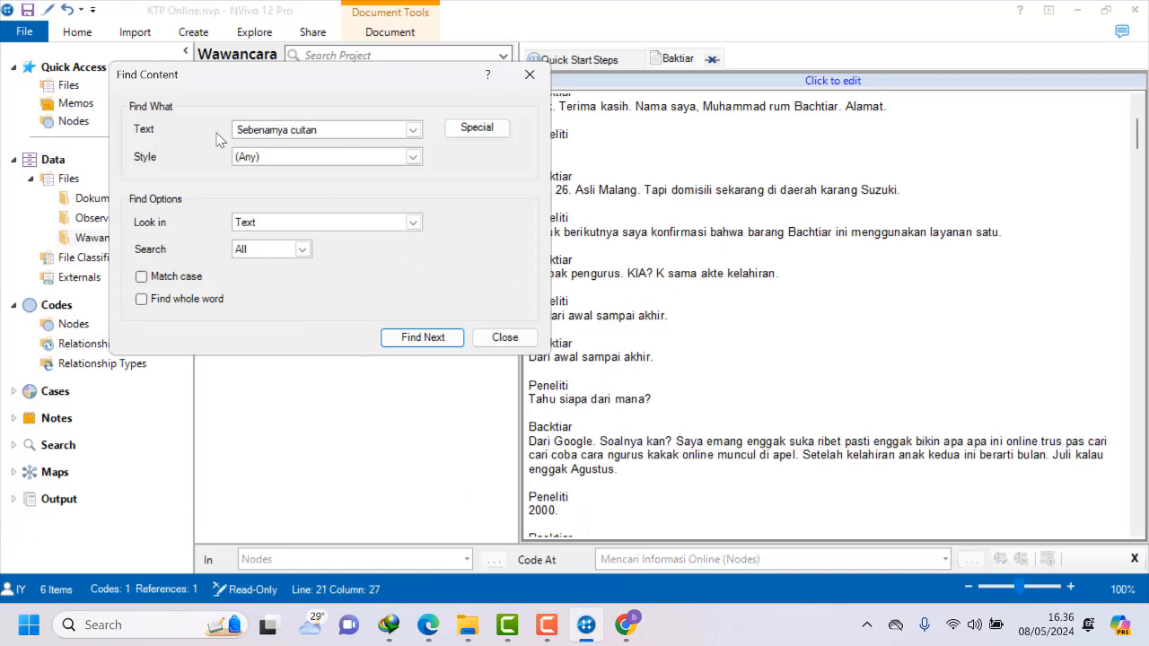
{"action": "left_click", "coordinate": [421, 339]}
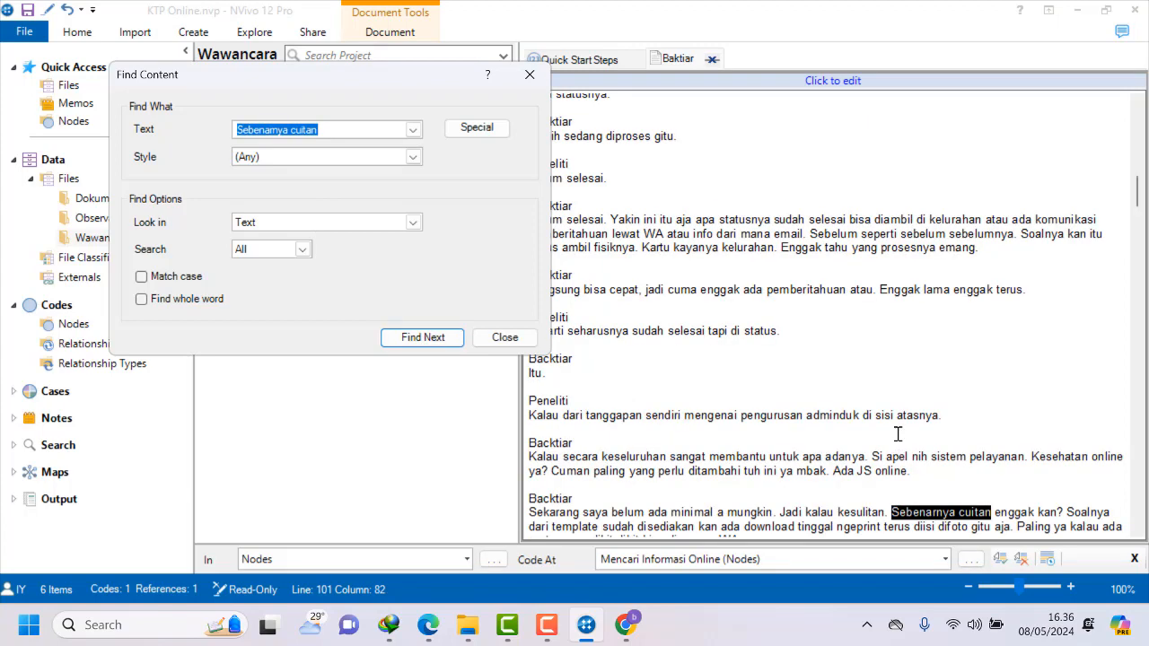
Select the answer from "Sekarang saya belum" through "bisa dipasang WA" and create a new node for coding it.
{"action": "scroll", "coordinate": [897, 435], "scroll_direction": "down", "scroll_amount": 2}
{"action": "scroll", "coordinate": [895, 428], "scroll_direction": "up", "scroll_amount": 1}
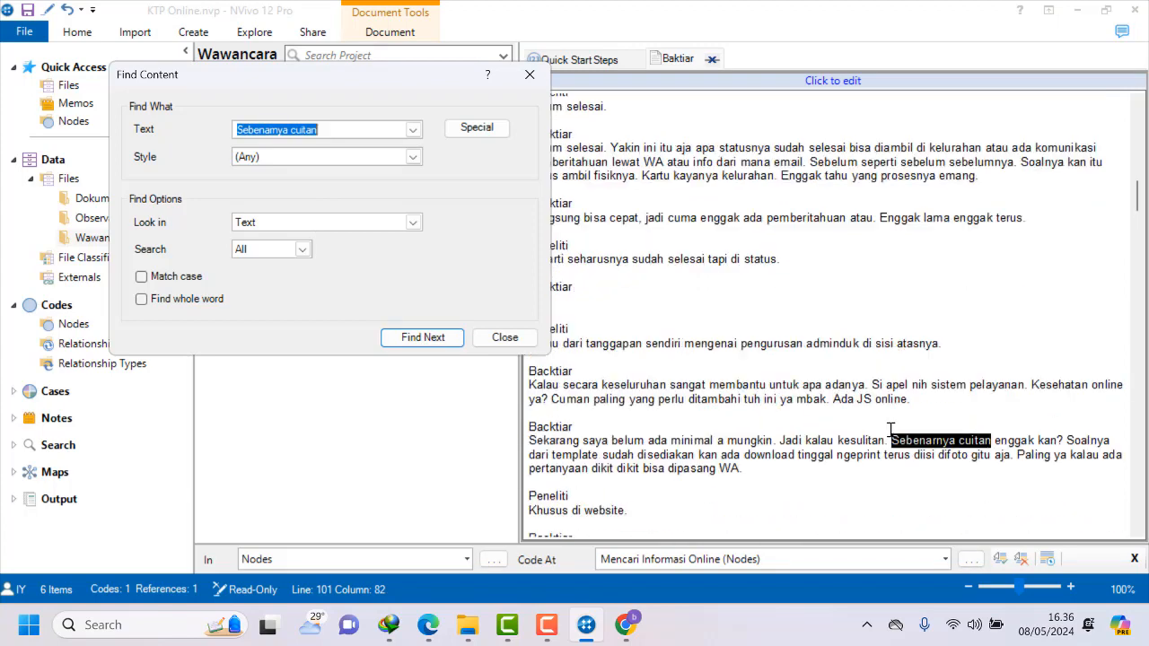
{"action": "left_click", "coordinate": [531, 441]}
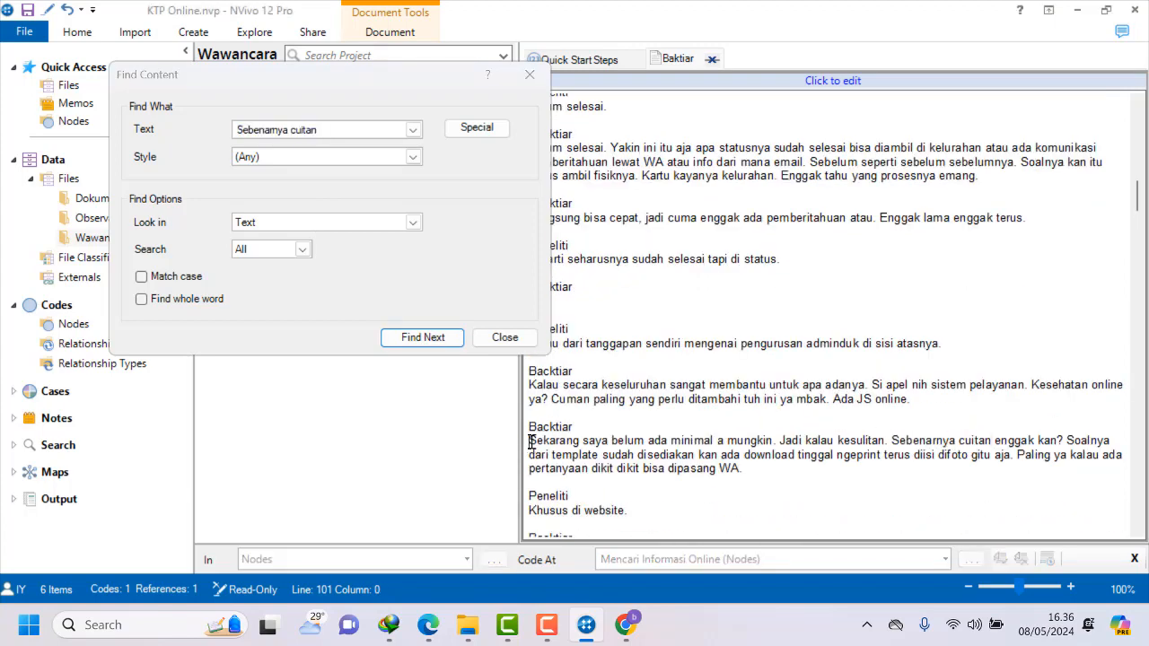
{"action": "left_click_drag", "start_coordinate": [531, 442], "coordinate": [746, 474]}
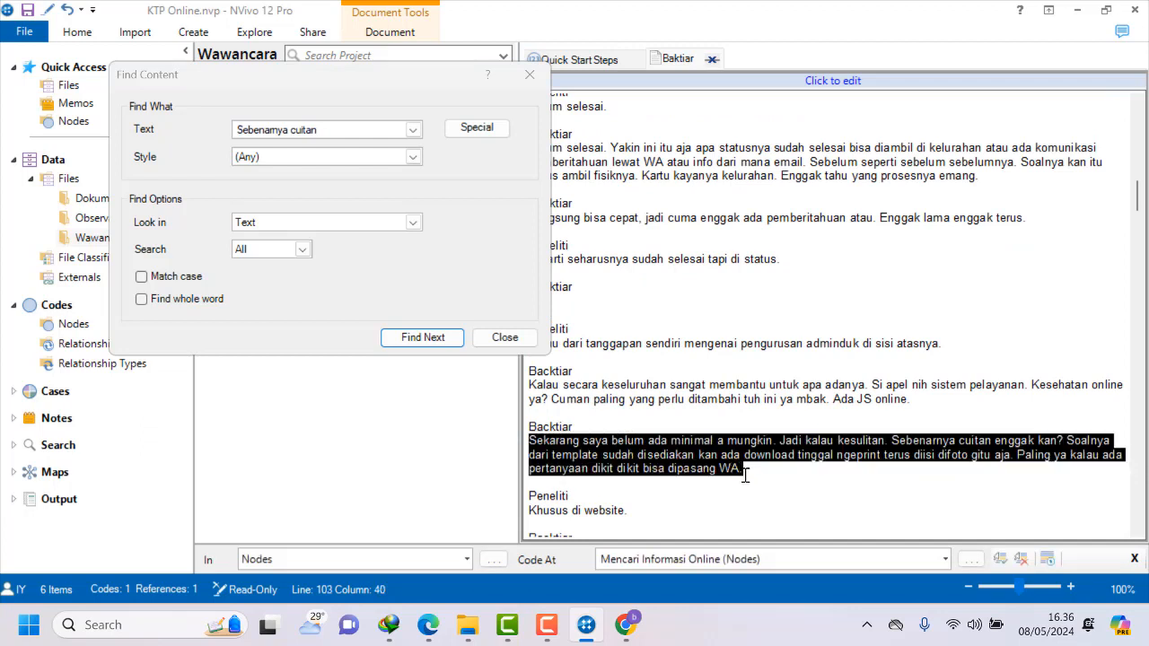
{"action": "right_click", "coordinate": [714, 461]}
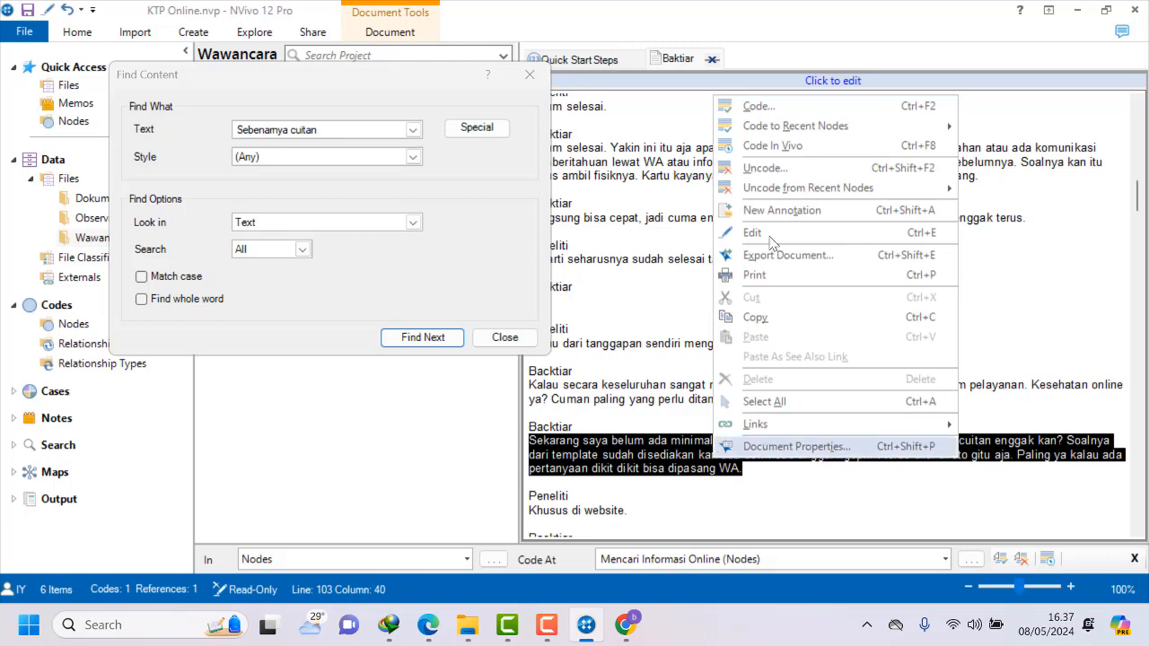
{"action": "left_click", "coordinate": [759, 106]}
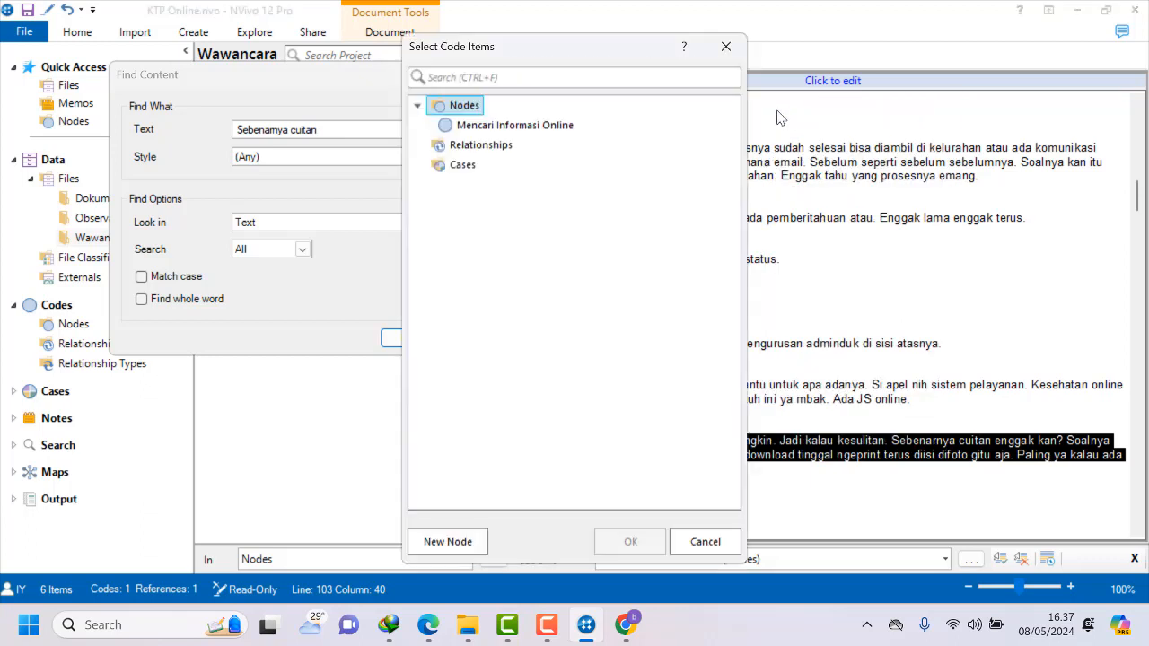
{"action": "left_click", "coordinate": [462, 543]}
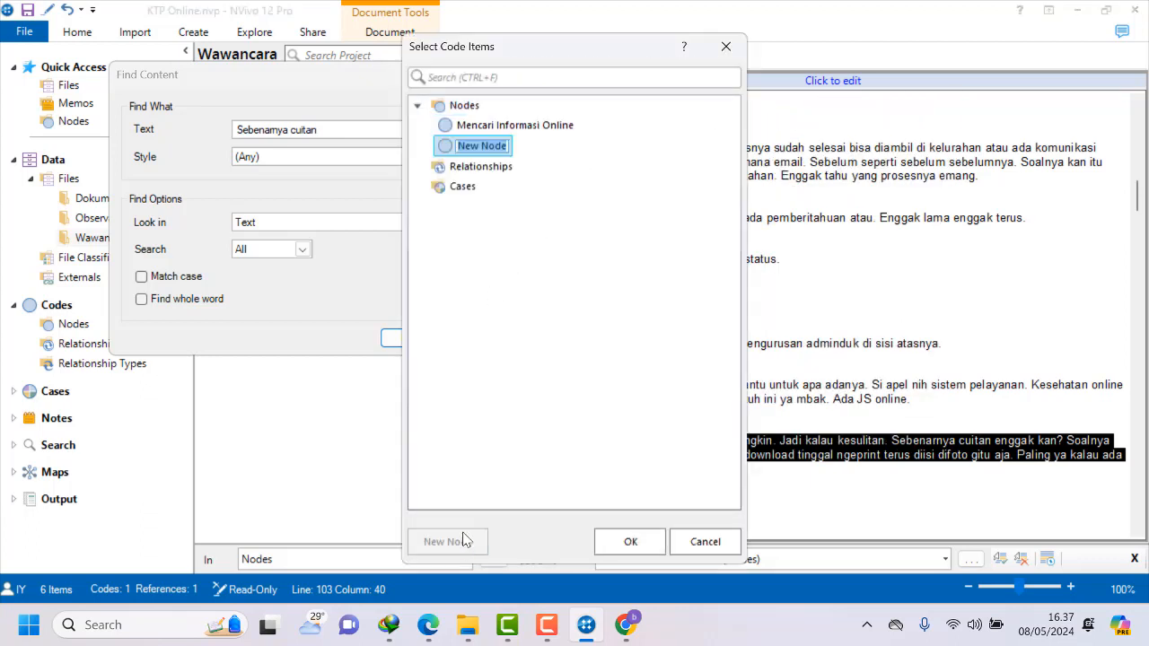
Name the new node "Mengisi Formulir dan Mengunggah Dokumen", copied from ChatGPT's second heading, and code the selected answer at it.
{"action": "left_click", "coordinate": [627, 630]}
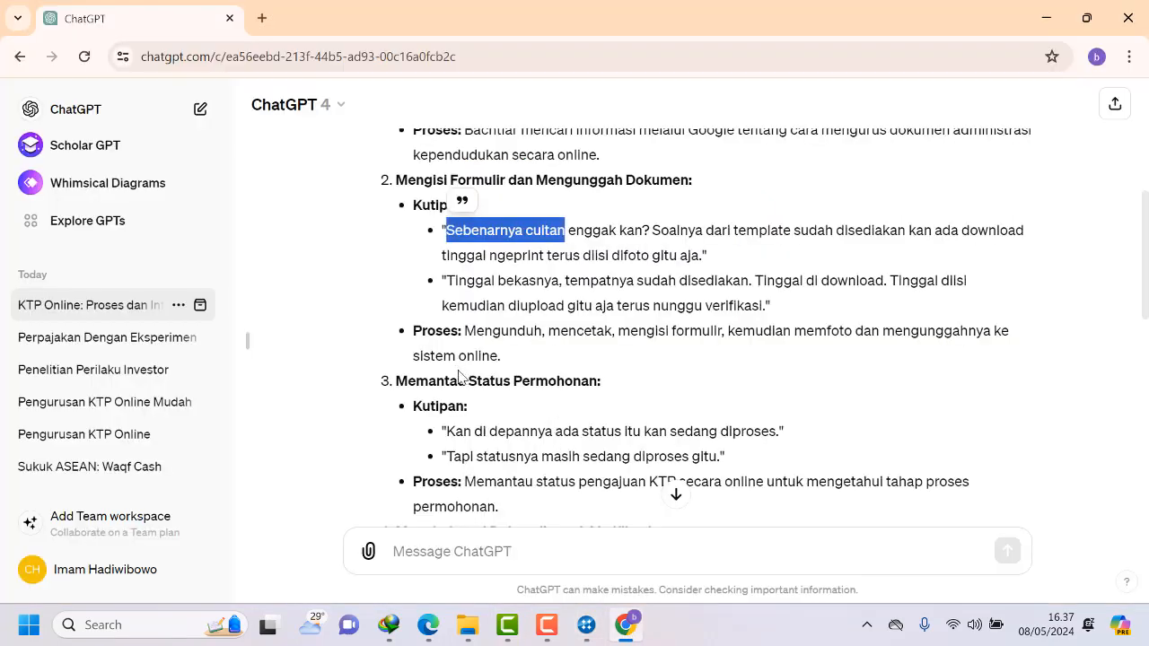
{"action": "left_click_drag", "start_coordinate": [396, 179], "coordinate": [688, 182]}
{"action": "right_click", "coordinate": [685, 186]}
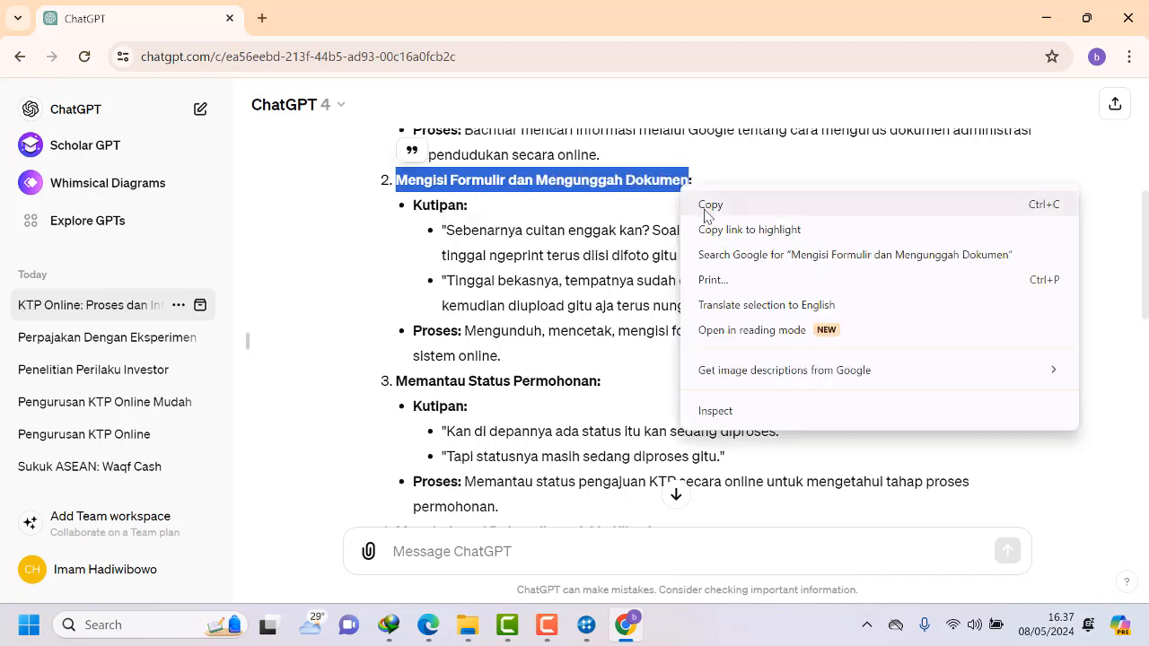
{"action": "left_click", "coordinate": [707, 206]}
{"action": "left_click", "coordinate": [593, 633]}
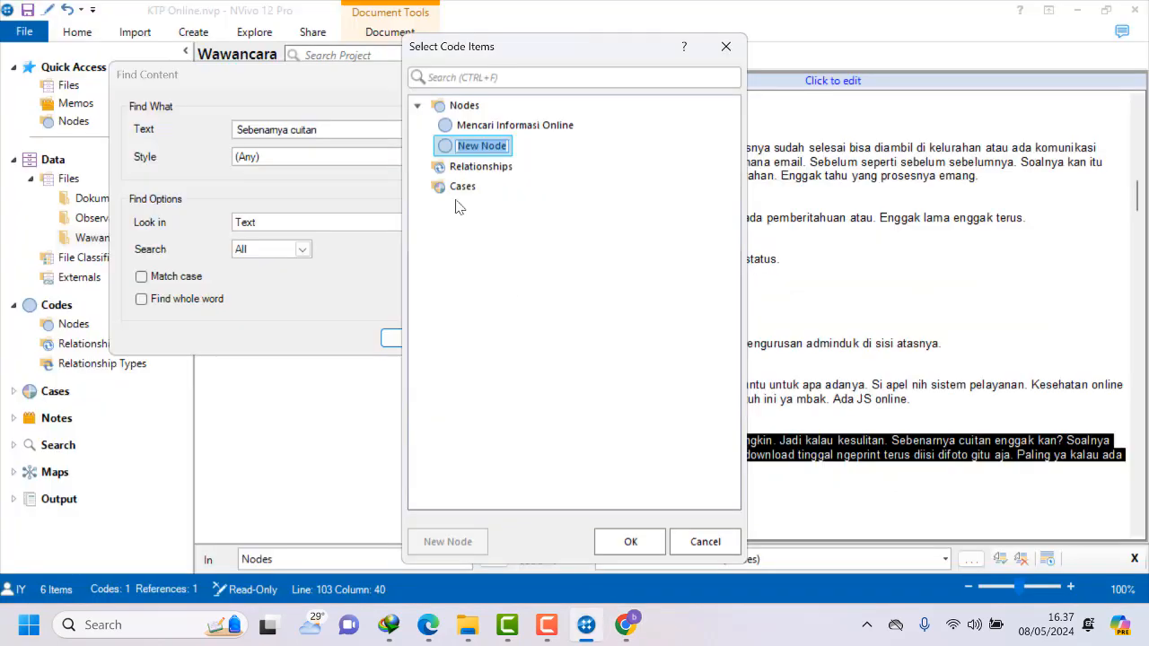
{"action": "right_click", "coordinate": [480, 149]}
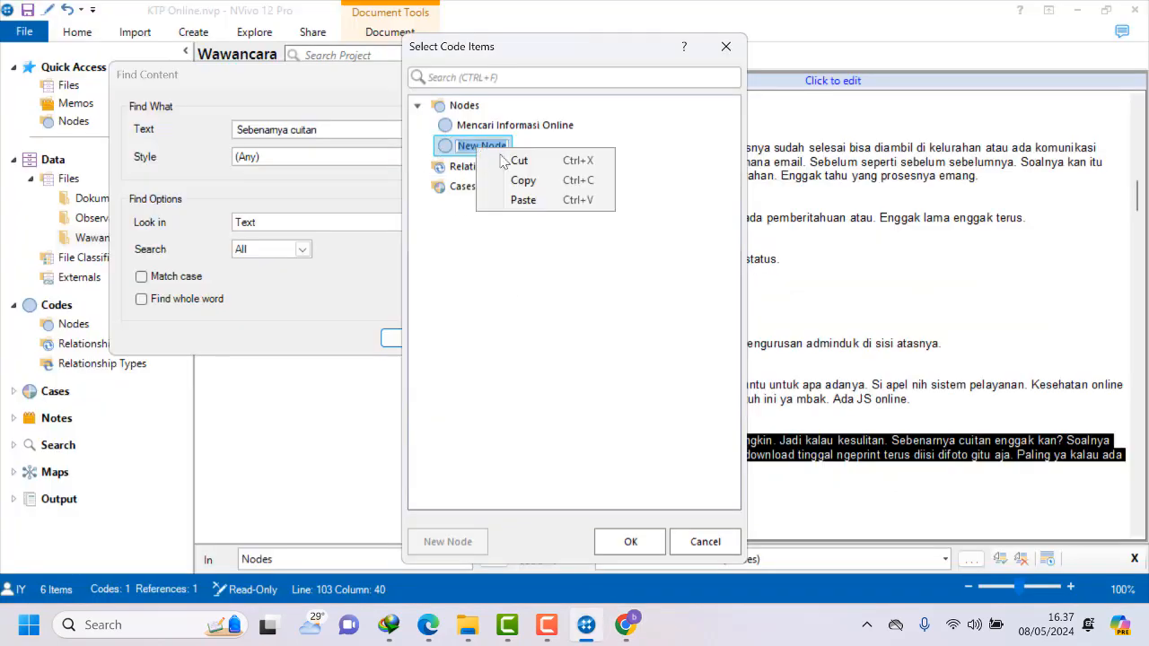
{"action": "left_click", "coordinate": [523, 200]}
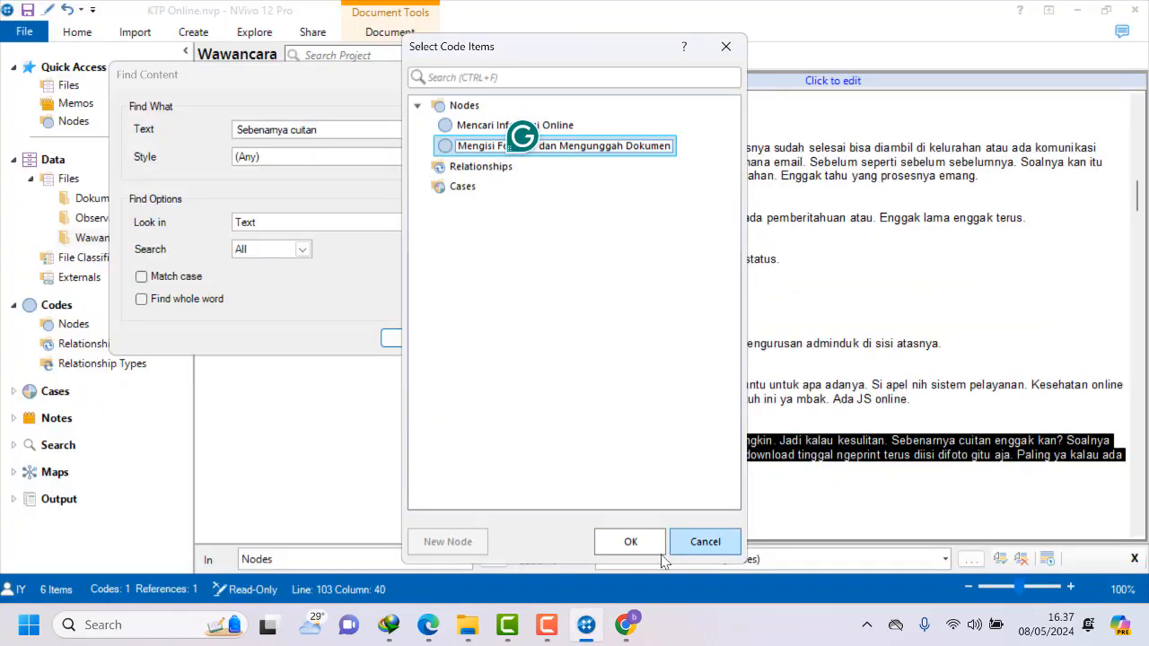
{"action": "left_click", "coordinate": [631, 542]}
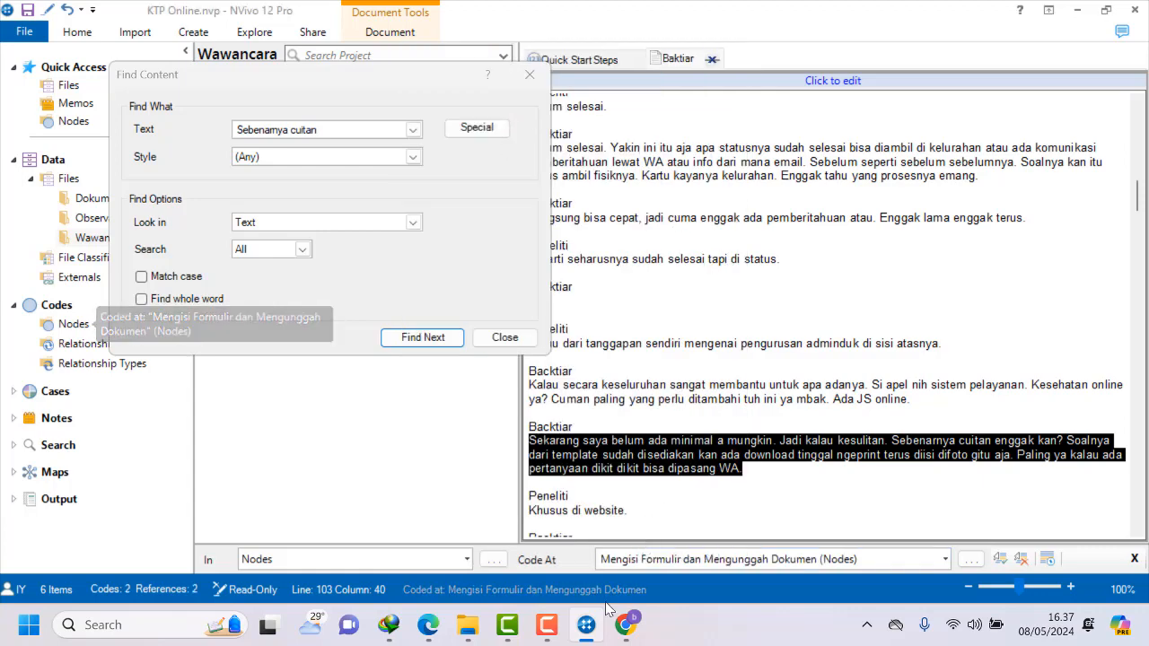
Copy "status itu kan" from ChatGPT's first quote under "Memantau Status Permohonan" and search the NVivo transcript for it.
{"action": "left_click", "coordinate": [634, 637]}
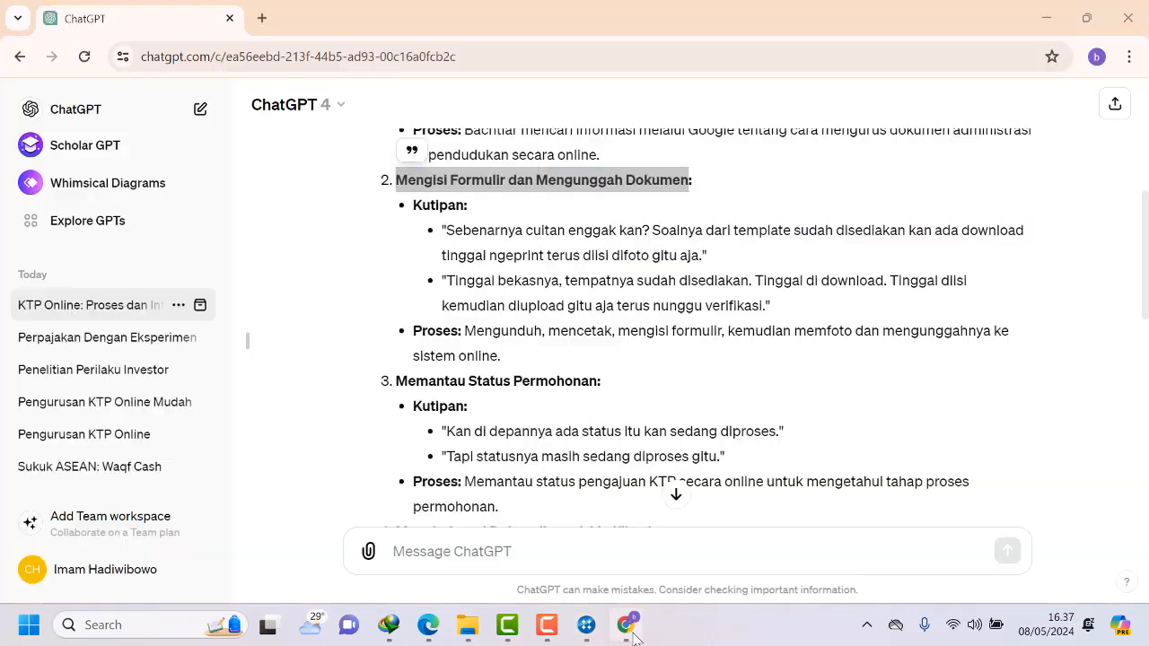
{"action": "scroll", "coordinate": [525, 405], "scroll_direction": "down", "scroll_amount": 1}
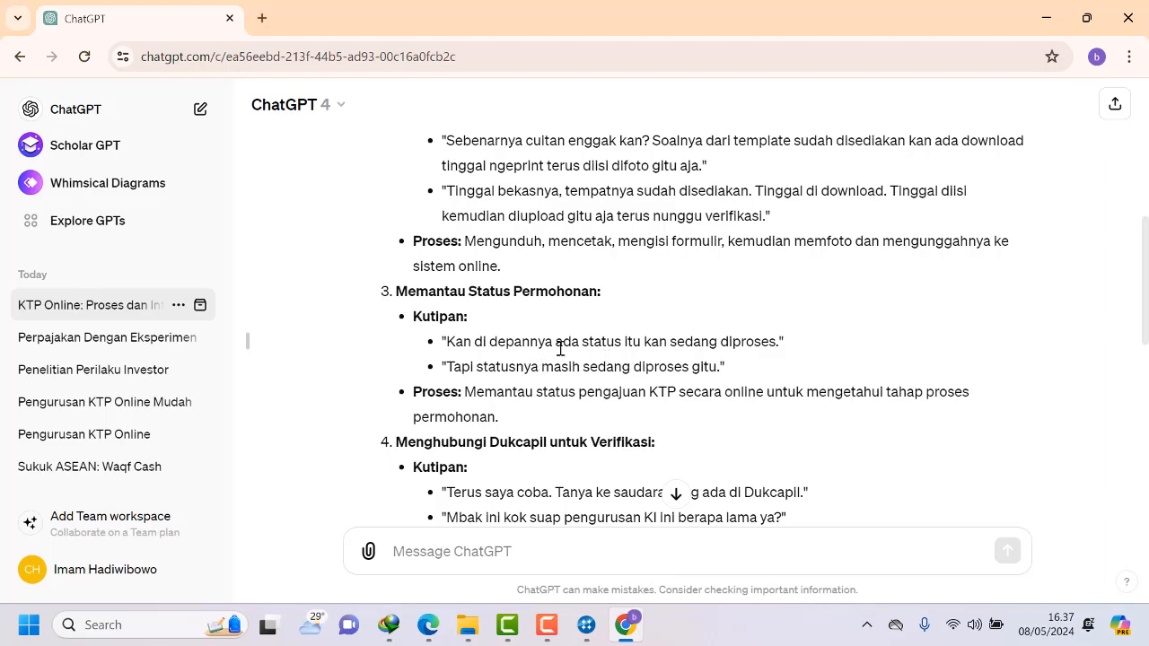
{"action": "left_click_drag", "start_coordinate": [588, 342], "coordinate": [666, 343]}
{"action": "right_click", "coordinate": [666, 343]}
{"action": "left_click", "coordinate": [689, 117]}
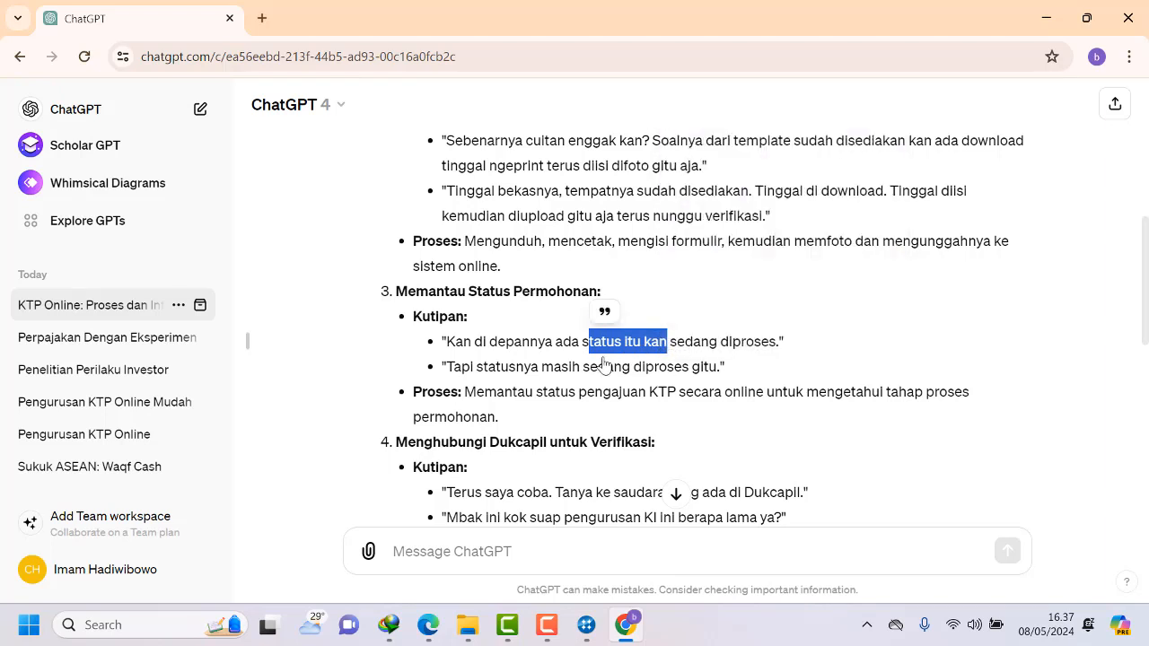
{"action": "left_click_drag", "start_coordinate": [583, 341], "coordinate": [669, 342]}
{"action": "right_click", "coordinate": [657, 348]}
{"action": "left_click", "coordinate": [684, 117]}
{"action": "left_click", "coordinate": [586, 624]}
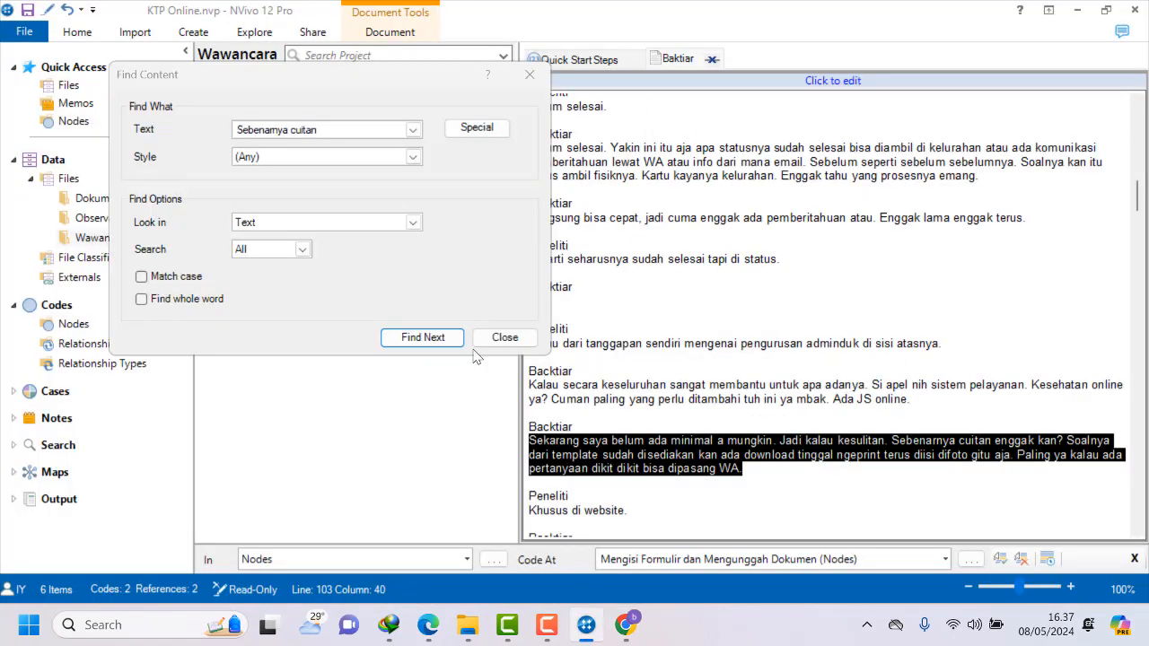
{"action": "left_click", "coordinate": [193, 123]}
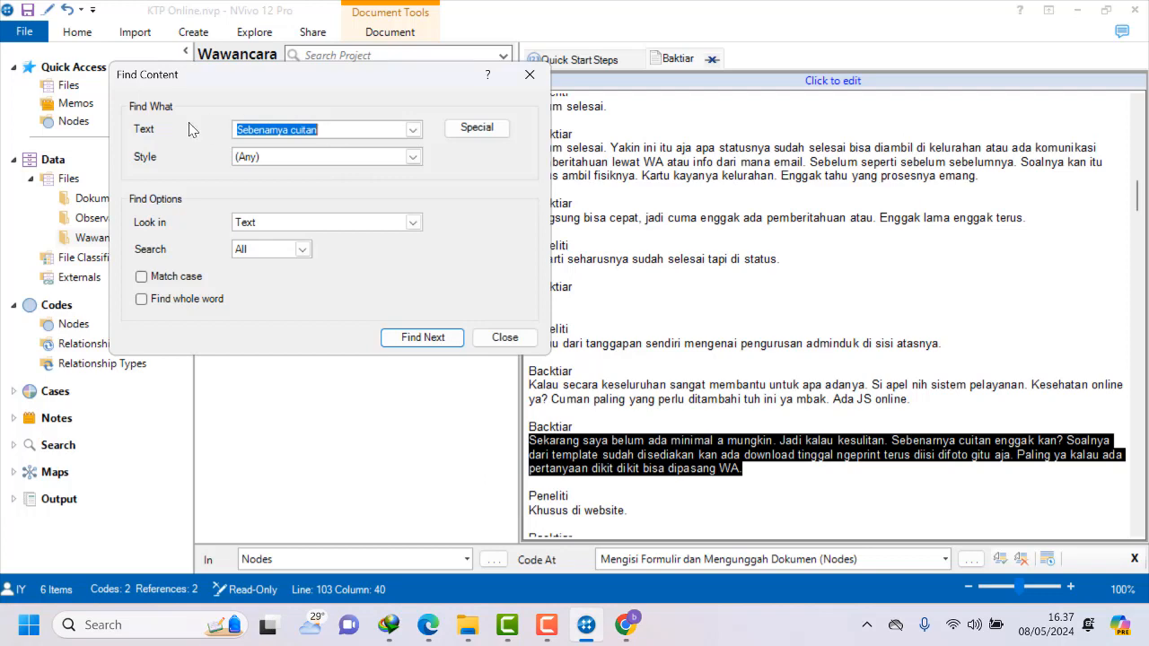
{"action": "key", "text": "ctrl+v"}
{"action": "left_click", "coordinate": [433, 347]}
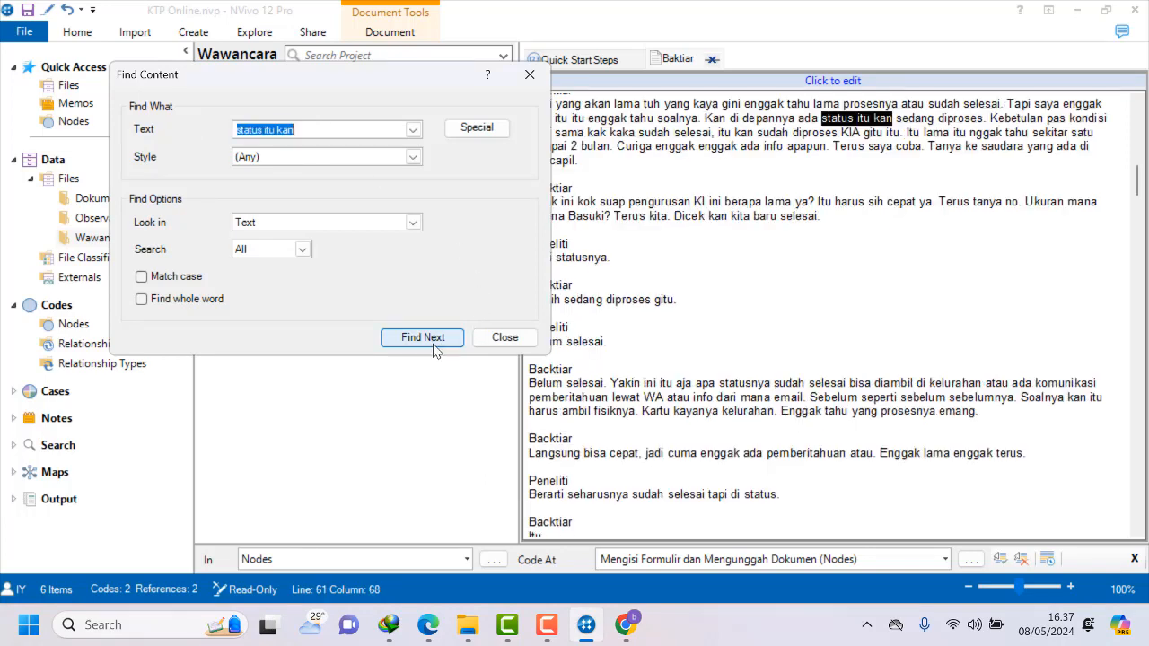
{"action": "scroll", "coordinate": [788, 255], "scroll_direction": "up", "scroll_amount": 2}
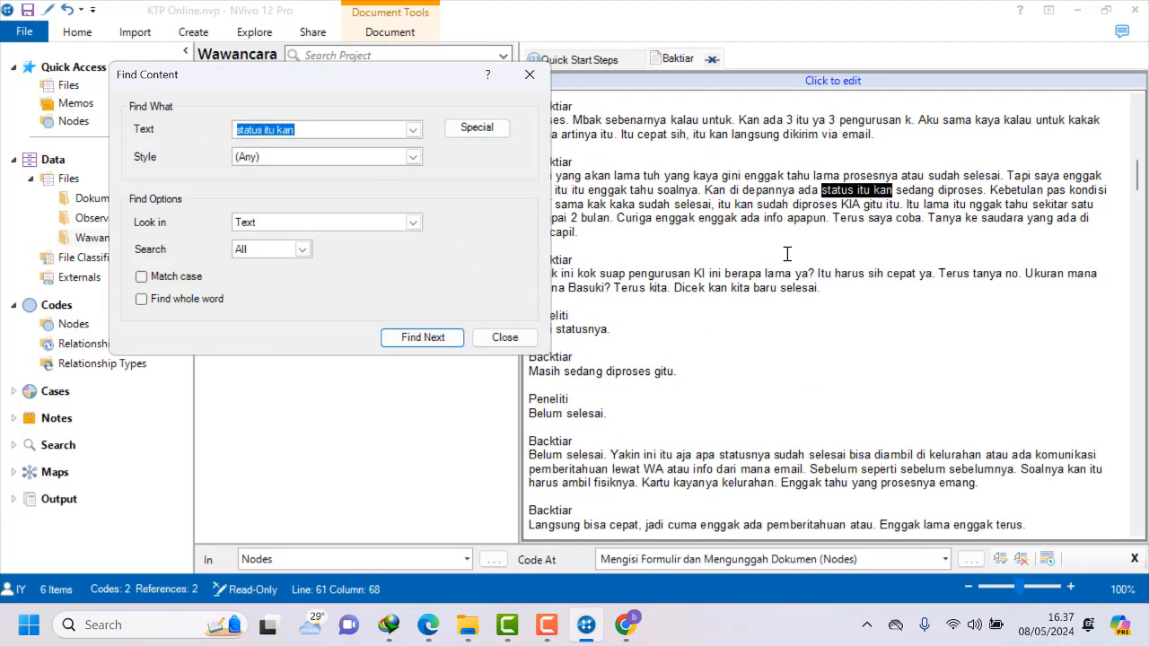
{"action": "left_click", "coordinate": [892, 245]}
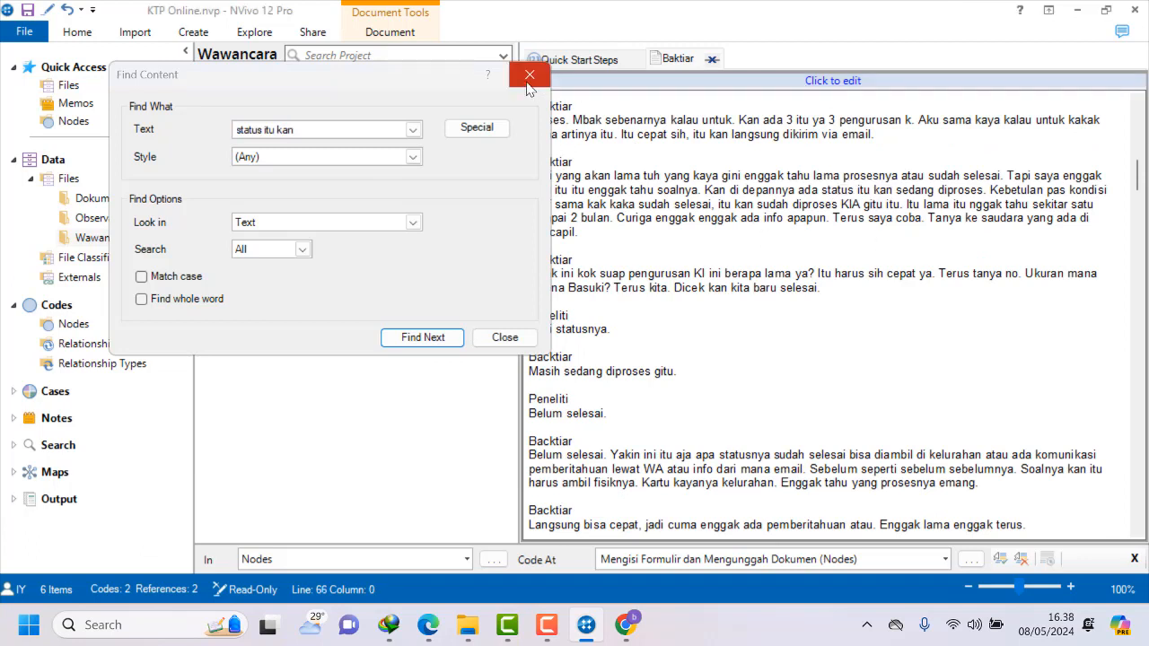
Select the answer from "Tapi yang akan lama" through "Dukcapil" in the transcript and create a new node for coding it.
{"action": "left_click_drag", "start_coordinate": [446, 83], "coordinate": [321, 86]}
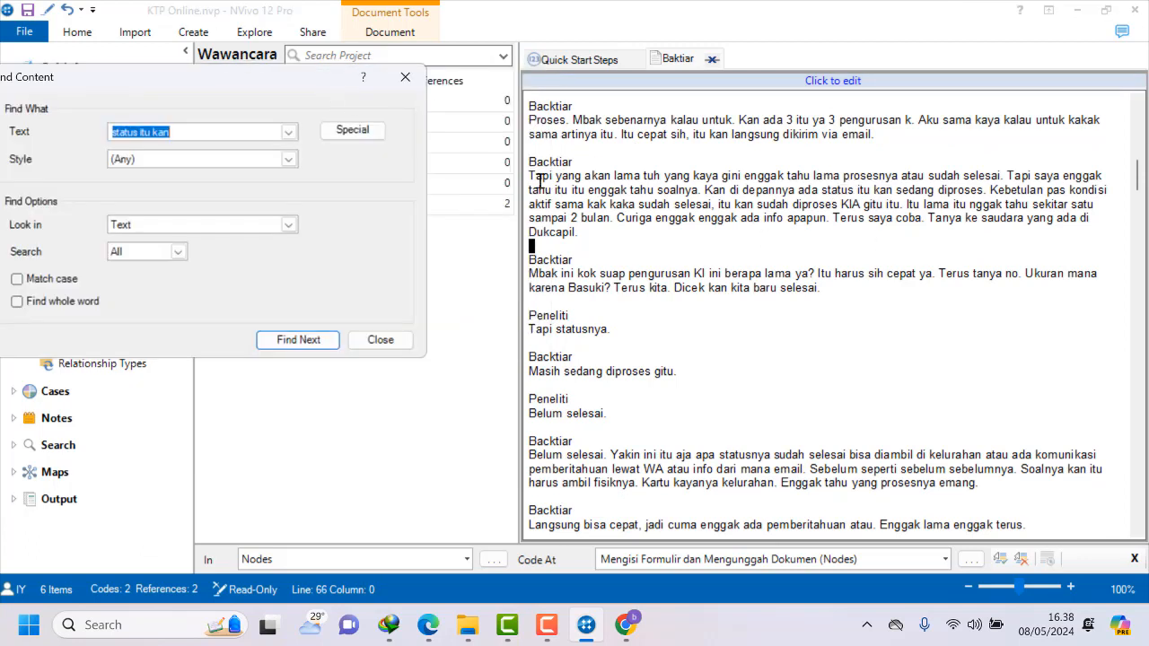
{"action": "left_click_drag", "start_coordinate": [535, 177], "coordinate": [592, 233]}
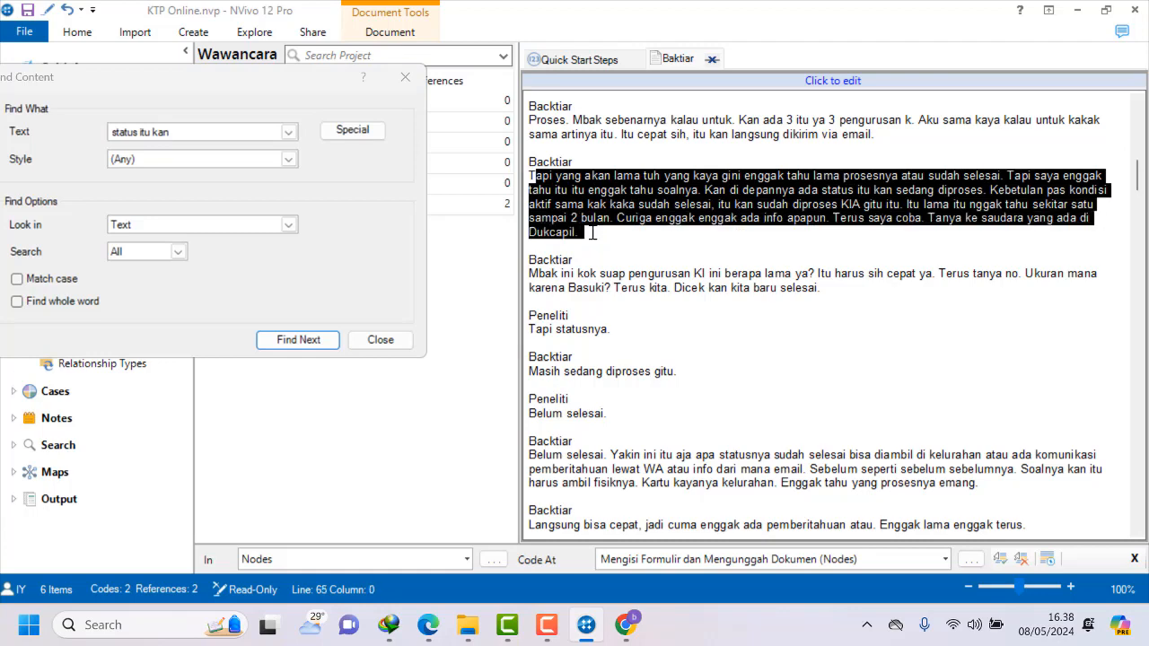
{"action": "left_click_drag", "start_coordinate": [531, 177], "coordinate": [592, 241]}
{"action": "right_click", "coordinate": [554, 222]}
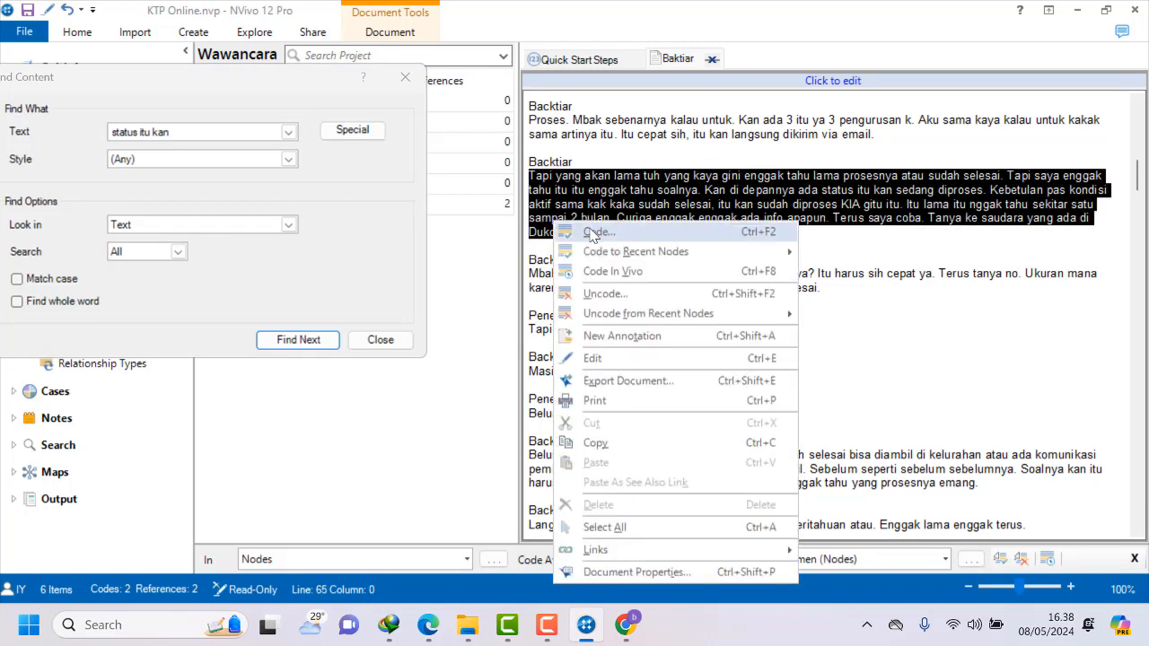
{"action": "left_click", "coordinate": [594, 233]}
{"action": "left_click", "coordinate": [467, 544]}
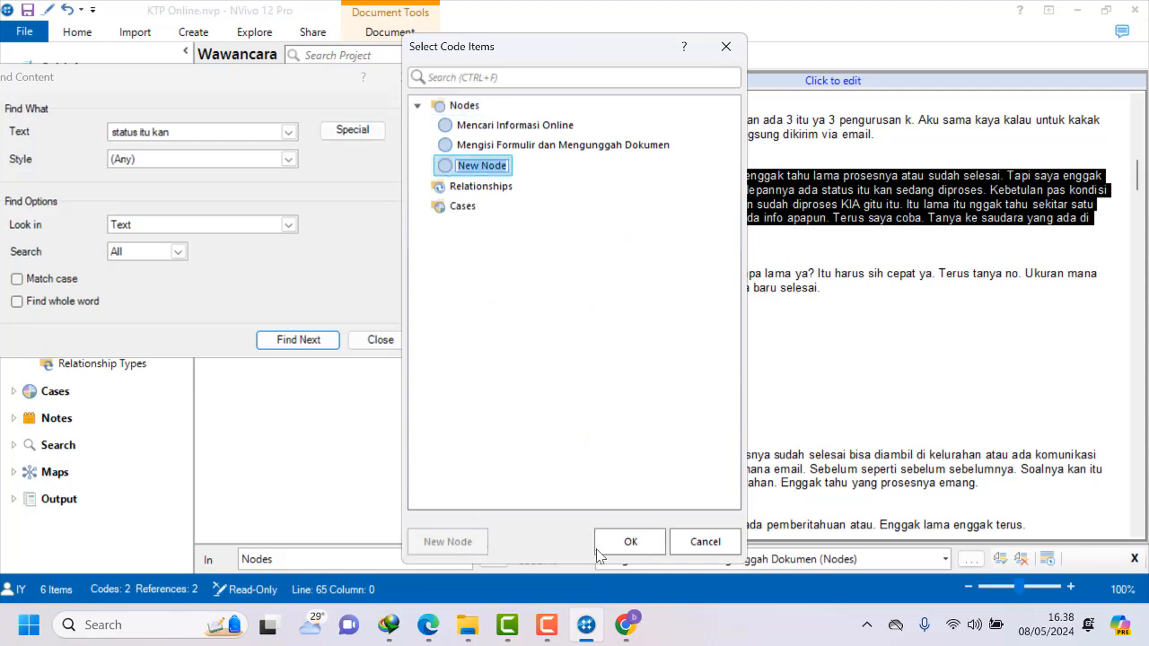
Name the new node "Memantau Status Permohonan", copied from ChatGPT's third heading, and code the selected answer at it.
{"action": "left_click", "coordinate": [628, 626]}
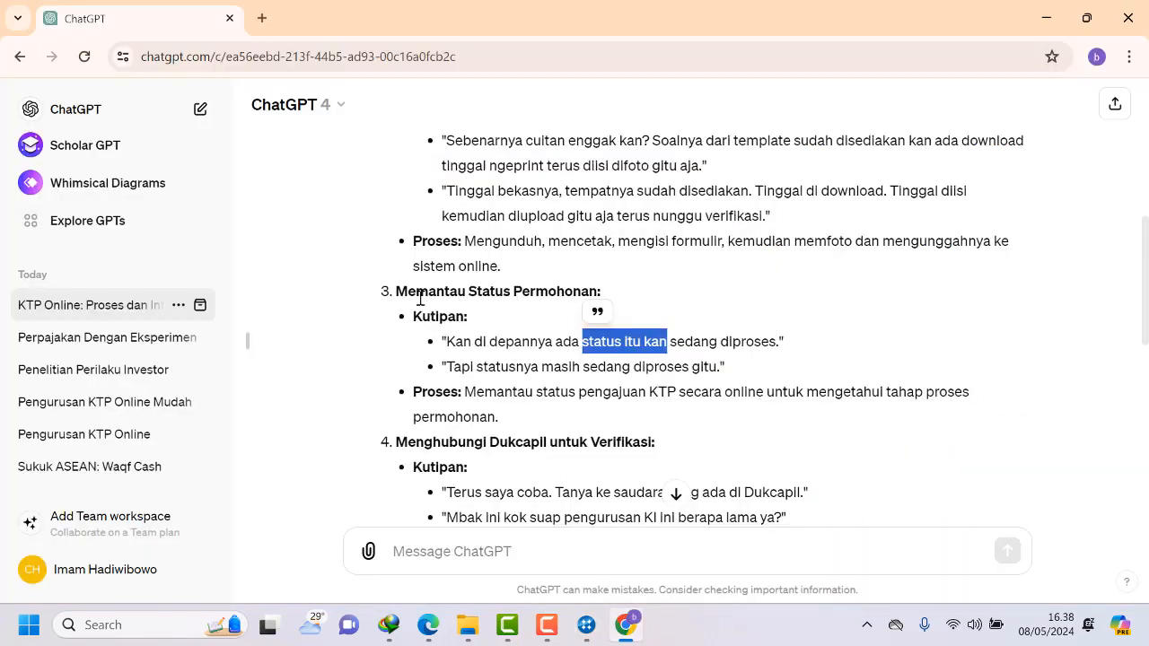
{"action": "left_click_drag", "start_coordinate": [402, 292], "coordinate": [589, 297]}
{"action": "right_click", "coordinate": [590, 297]}
{"action": "left_click", "coordinate": [630, 316]}
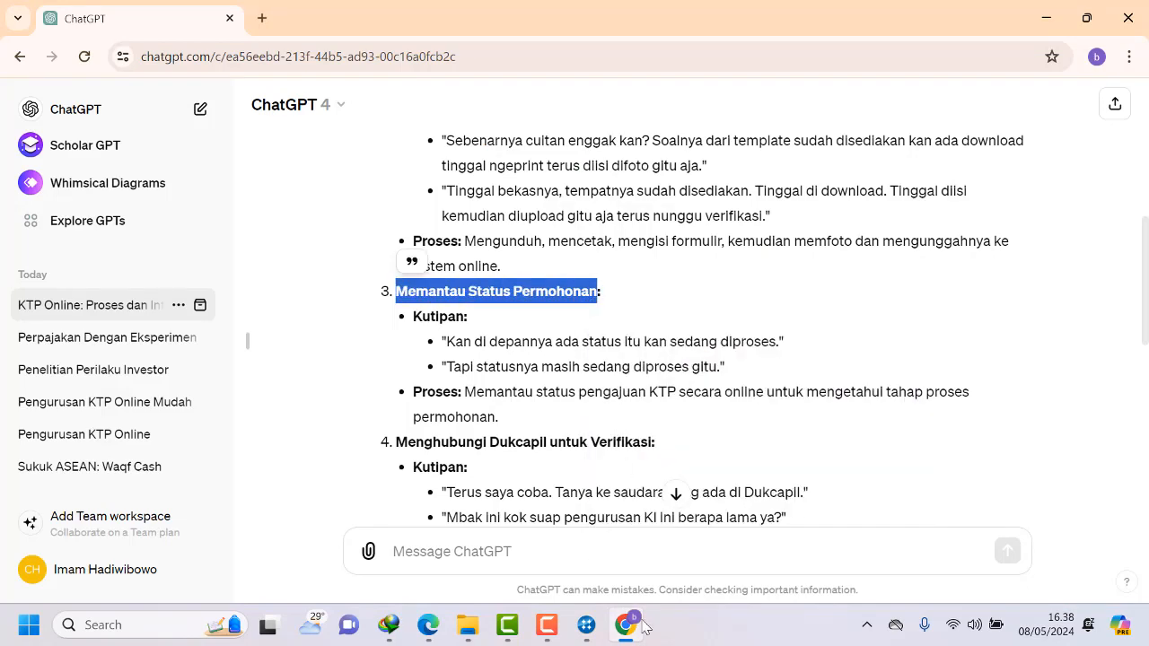
{"action": "left_click", "coordinate": [588, 625]}
{"action": "right_click", "coordinate": [478, 167]}
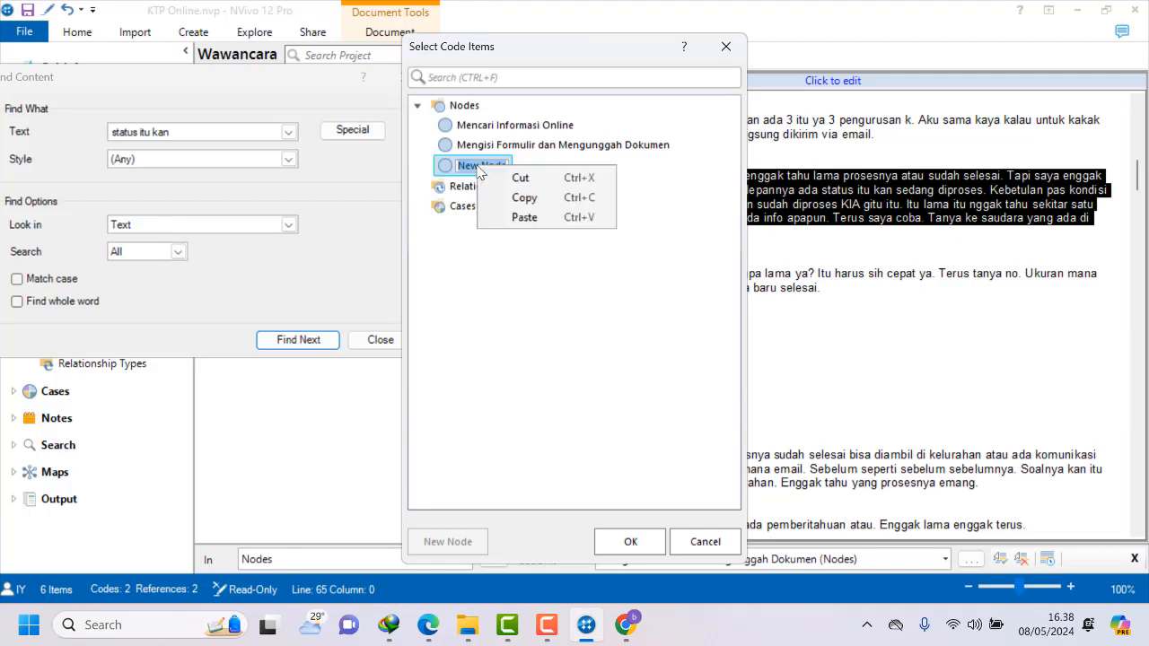
{"action": "left_click", "coordinate": [524, 218]}
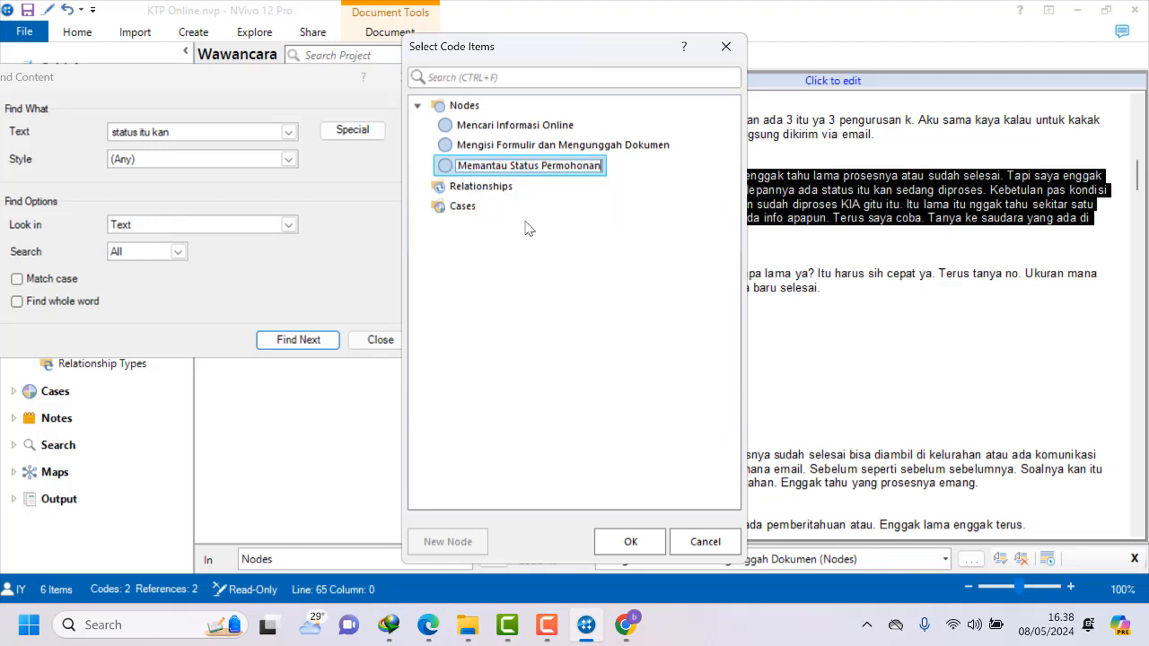
{"action": "left_click", "coordinate": [630, 543]}
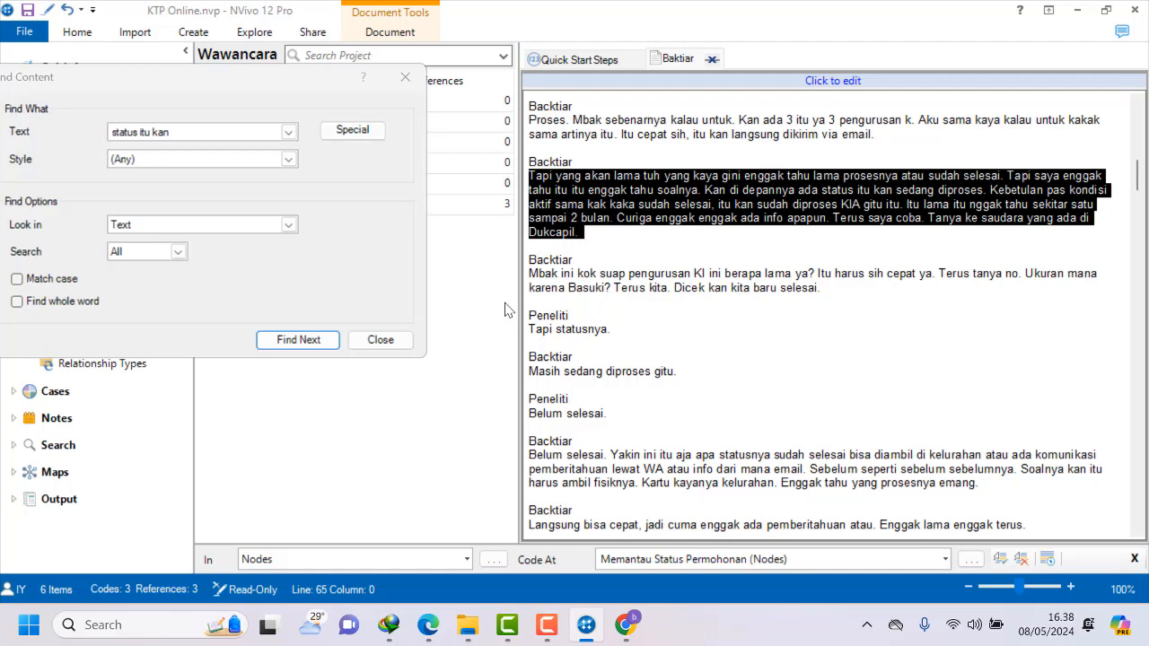
Copy "Terus saya coba" from ChatGPT's first quote under "Menghubungi Dukcapil untuk Verifikasi" and search the NVivo transcript for it.
{"action": "mouse_move", "coordinate": [619, 628]}
{"action": "left_click", "coordinate": [574, 507]}
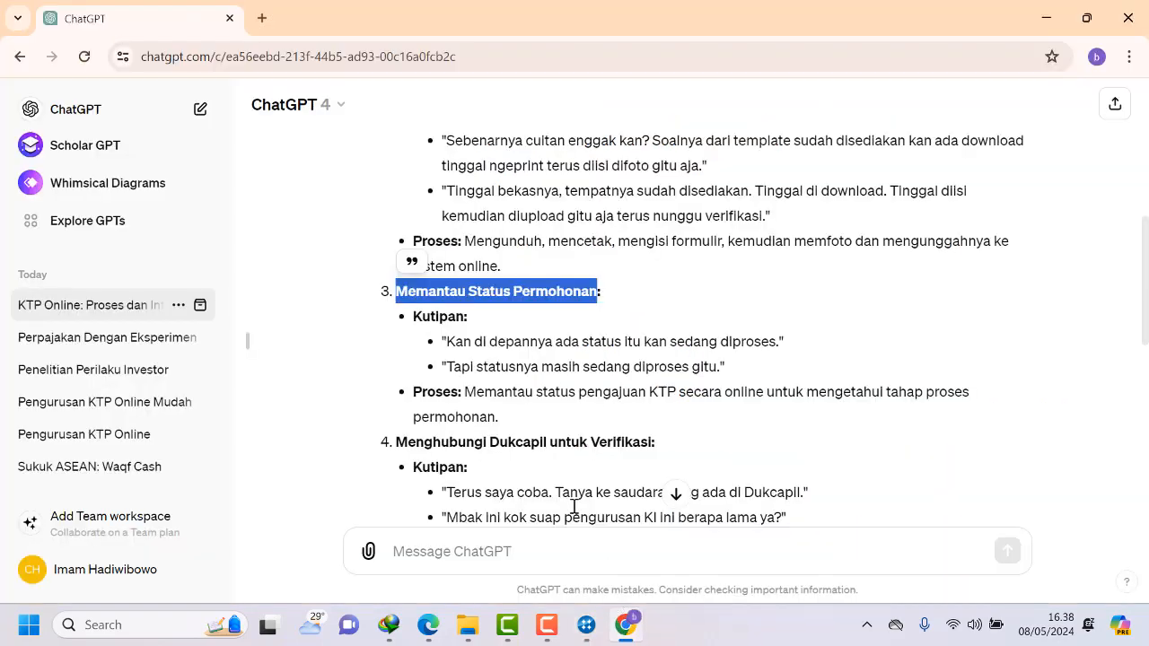
{"action": "scroll", "coordinate": [516, 391], "scroll_direction": "down", "scroll_amount": 1}
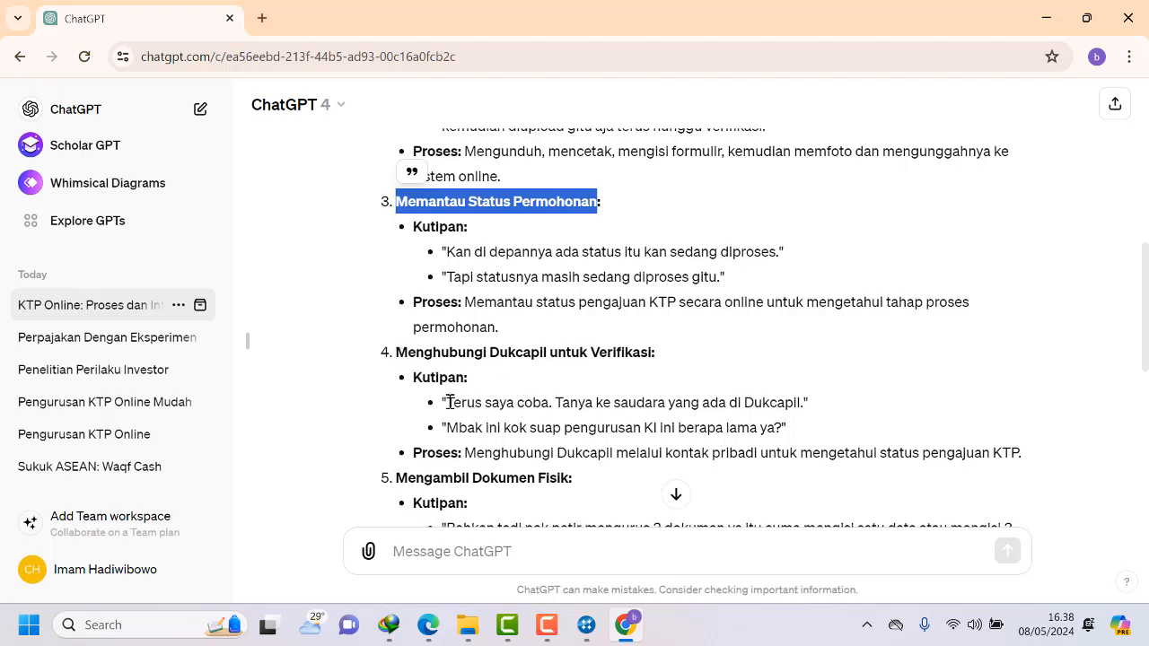
{"action": "left_click_drag", "start_coordinate": [447, 402], "coordinate": [534, 409]}
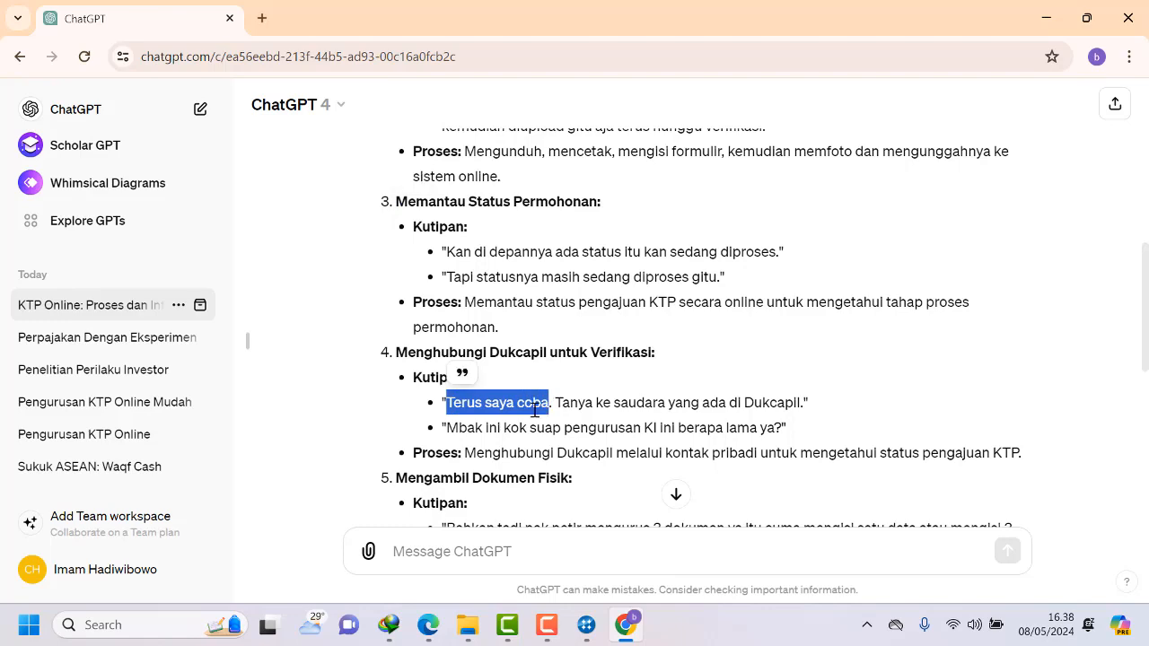
{"action": "right_click", "coordinate": [535, 409]}
{"action": "left_click", "coordinate": [578, 186]}
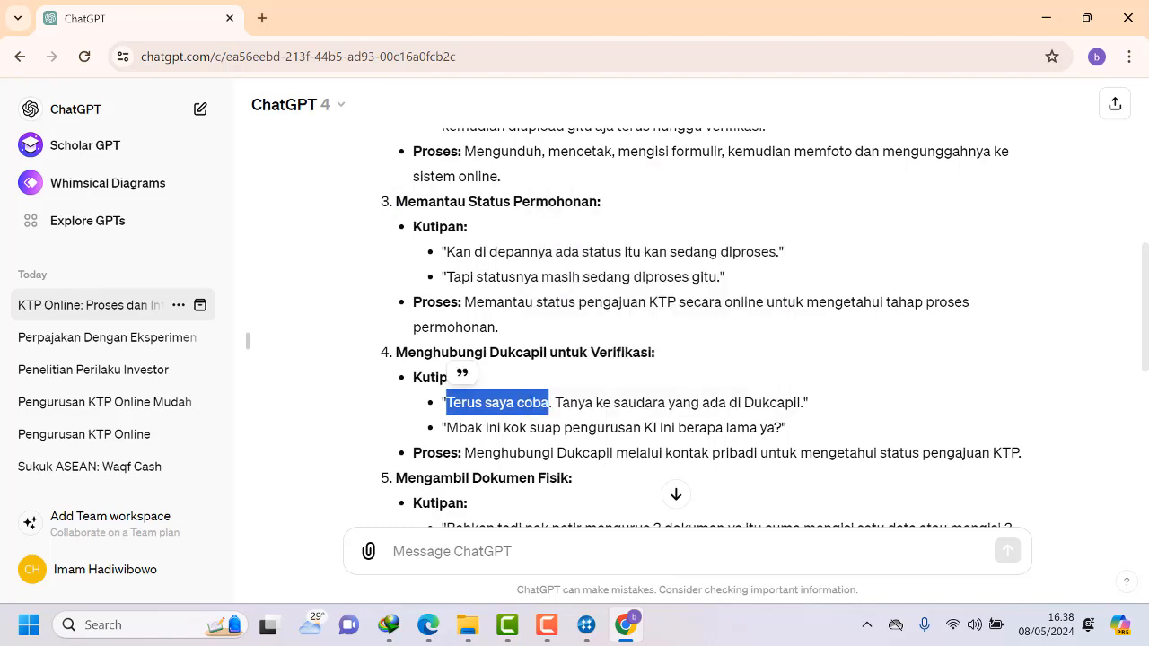
{"action": "left_click", "coordinate": [599, 628]}
{"action": "left_click", "coordinate": [198, 131]}
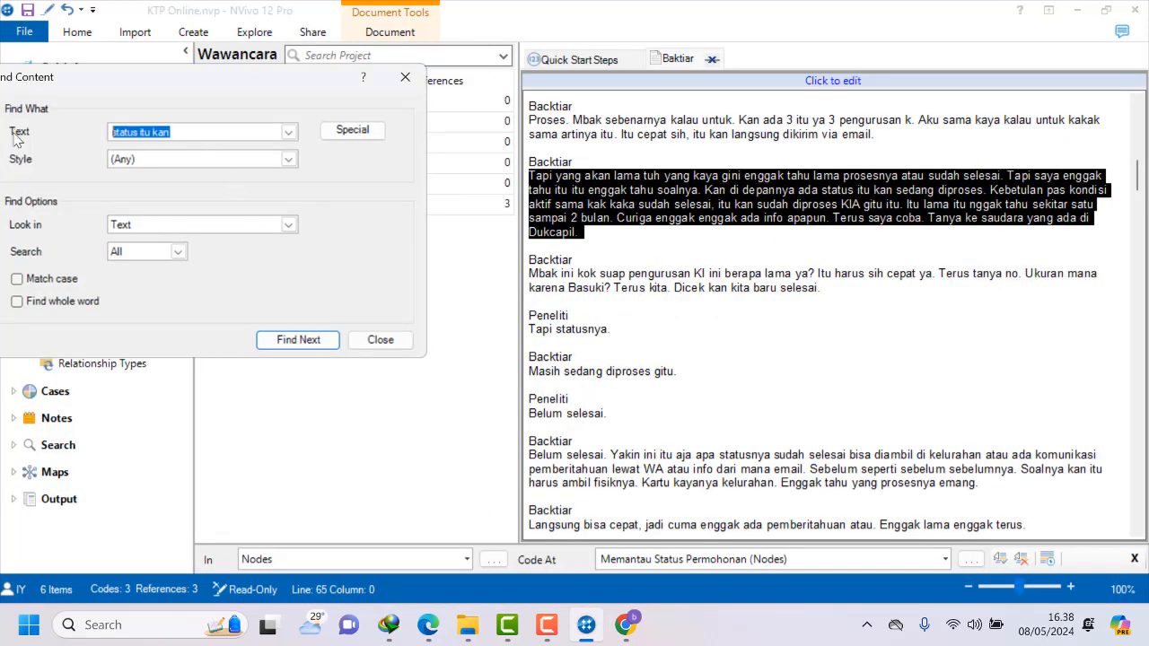
{"action": "key", "text": "ctrl+v"}
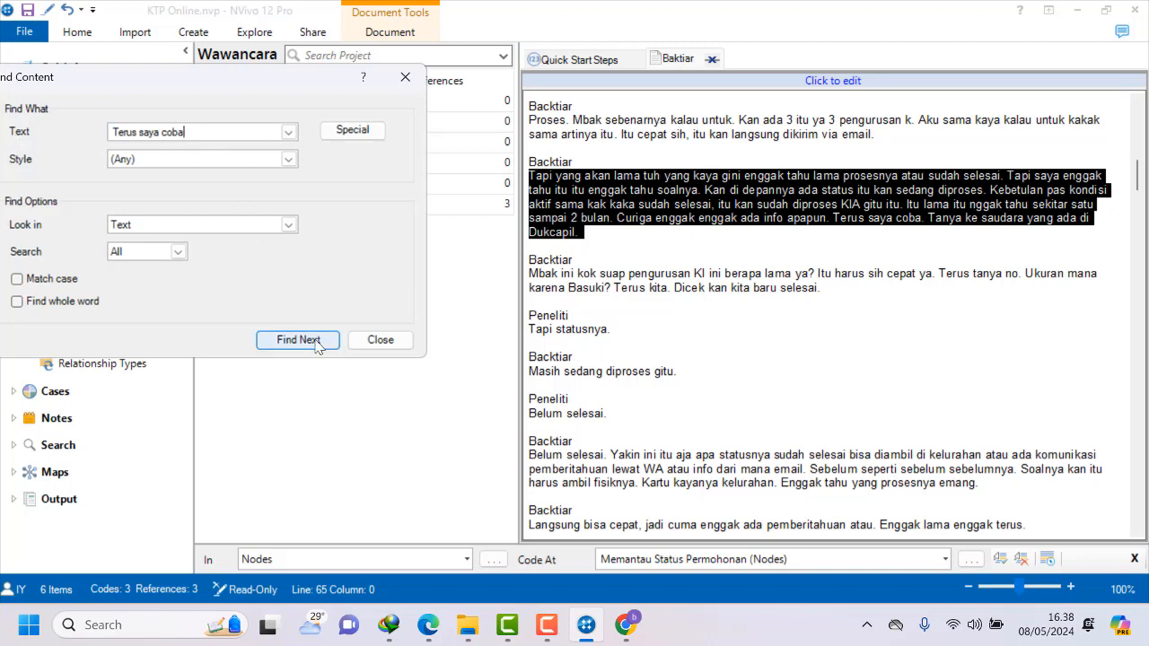
{"action": "left_click", "coordinate": [270, 340]}
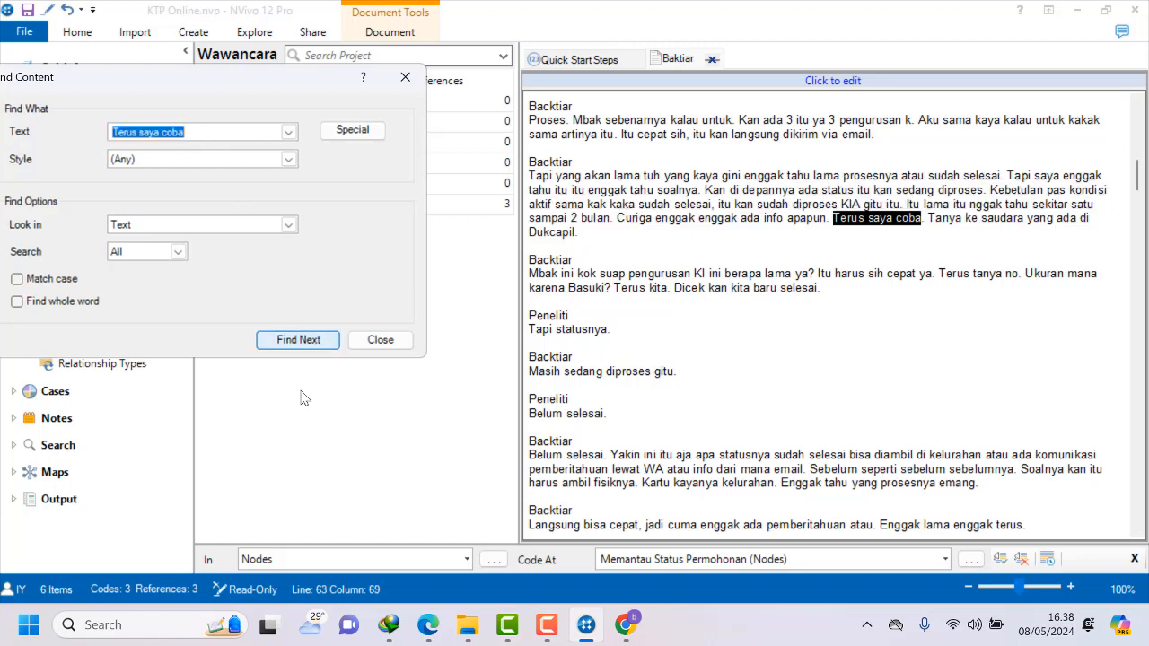
{"action": "left_click", "coordinate": [289, 346]}
{"action": "left_click", "coordinate": [620, 376]}
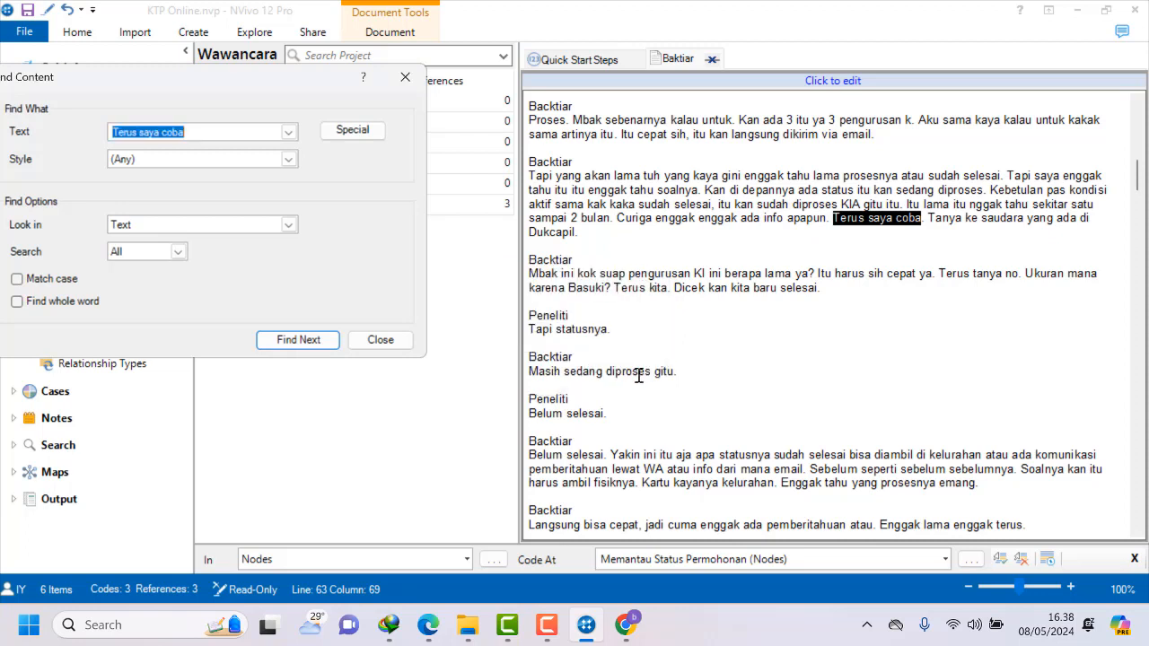
{"action": "mouse_move", "coordinate": [630, 633]}
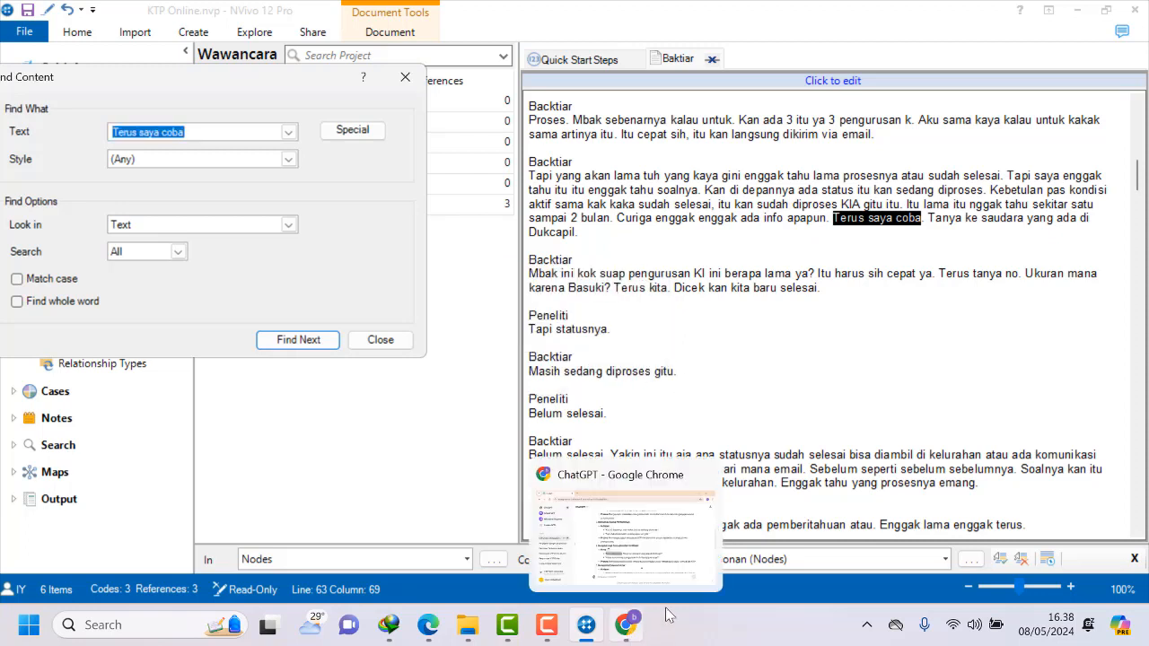
{"action": "left_click", "coordinate": [895, 428]}
Select the passage from "Terus saya coba" through "Dukcapil" and create a new node for coding it.
{"action": "left_click_drag", "start_coordinate": [833, 219], "coordinate": [981, 234]}
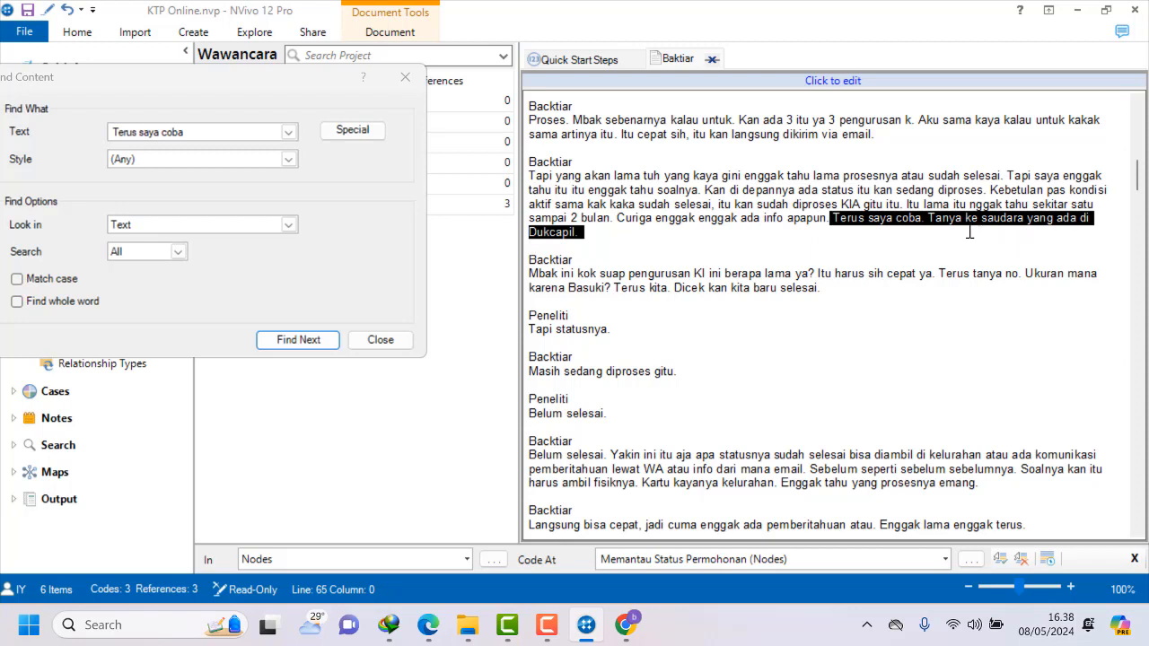
{"action": "right_click", "coordinate": [913, 223]}
{"action": "left_click", "coordinate": [925, 231]}
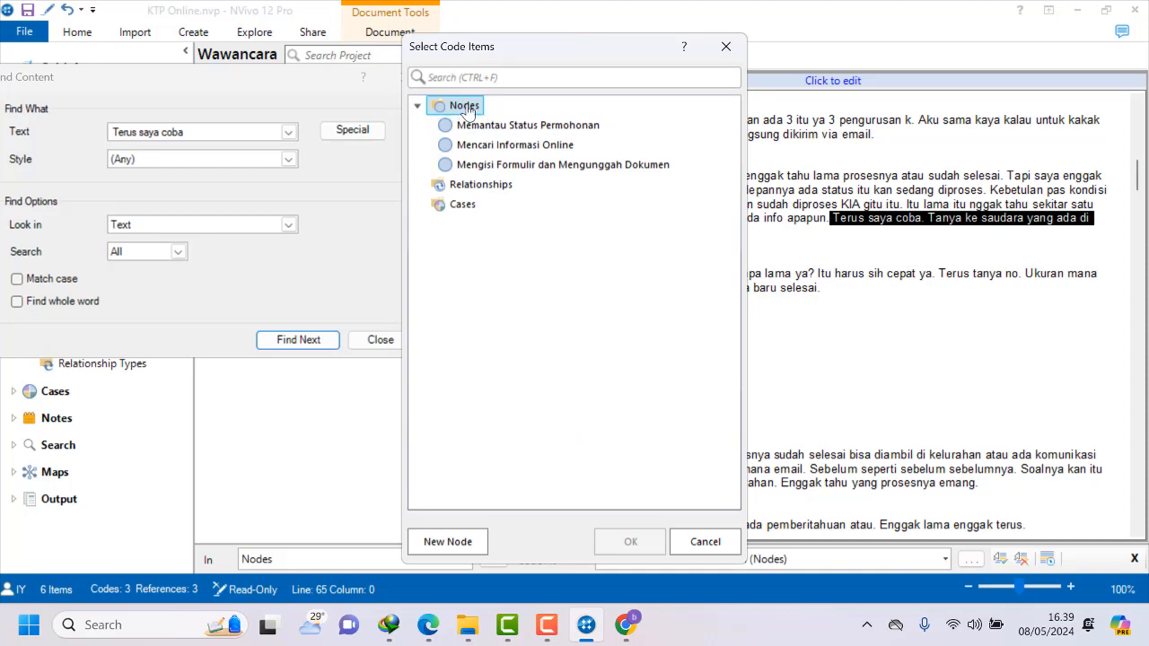
{"action": "left_click", "coordinate": [436, 542]}
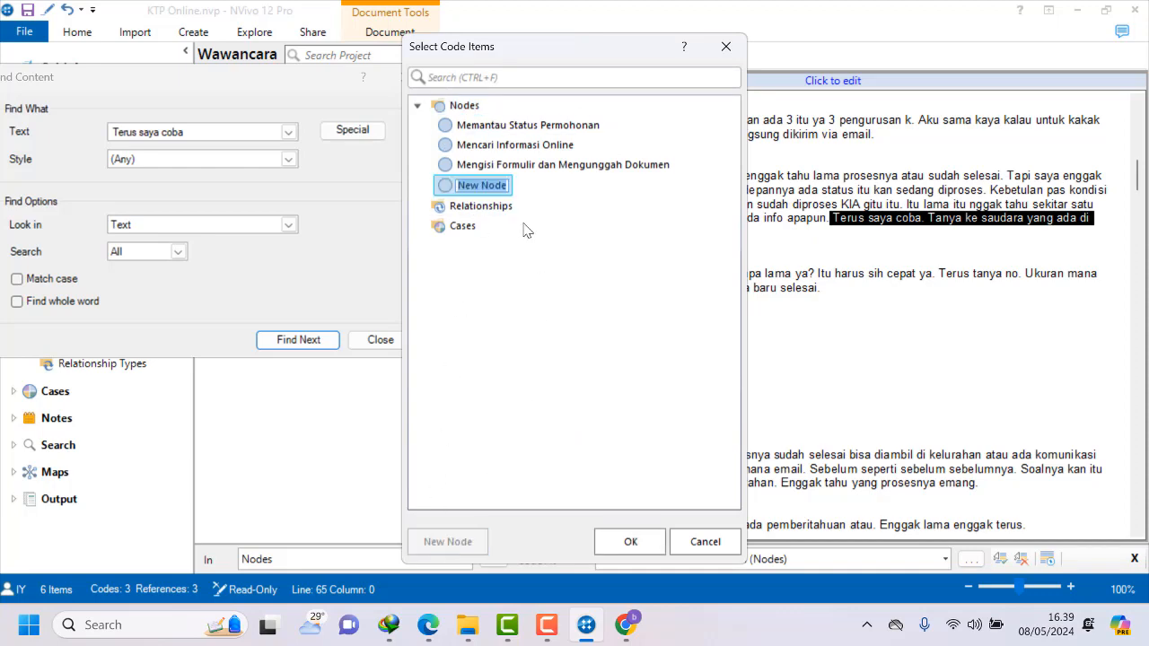
Name the new node "Menghubungi Dukcapil untuk Verifikasi", copied from ChatGPT's fourth heading, and code the selected passage at it.
{"action": "left_click", "coordinate": [626, 626]}
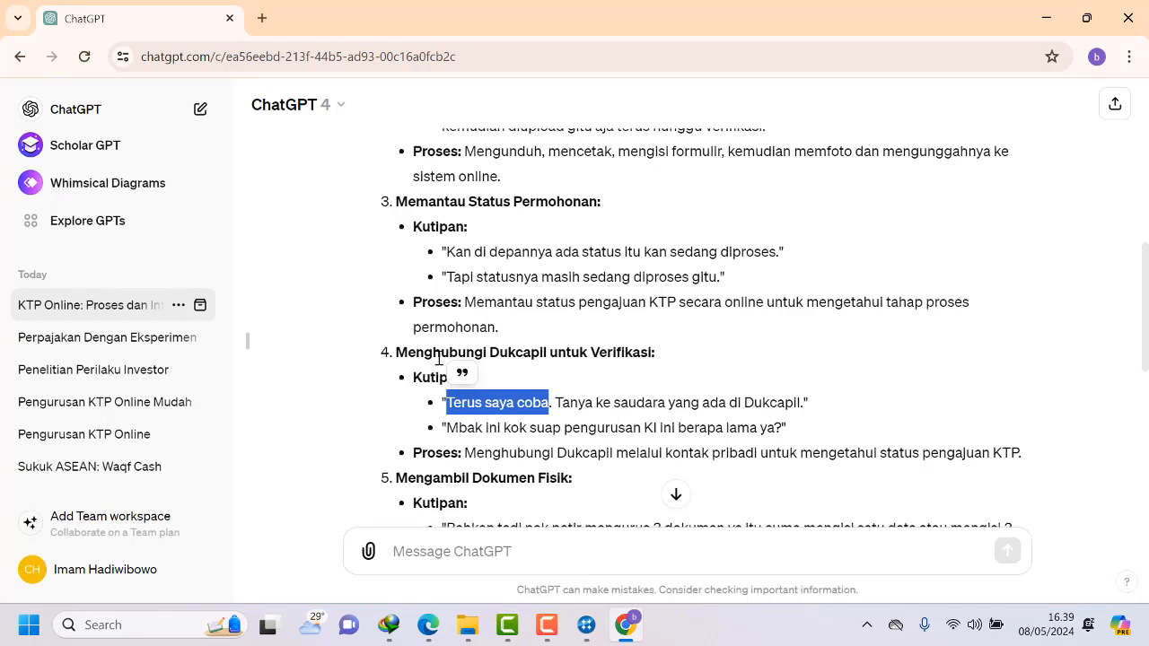
{"action": "left_click_drag", "start_coordinate": [399, 353], "coordinate": [644, 357]}
{"action": "right_click", "coordinate": [644, 356]}
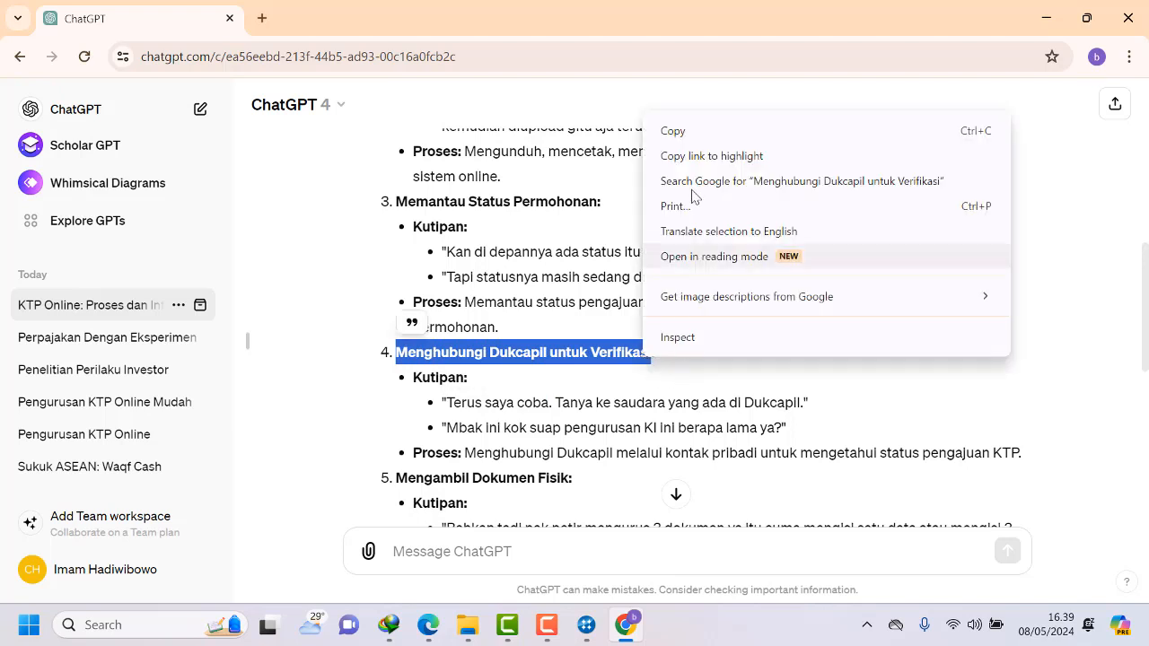
{"action": "left_click", "coordinate": [690, 127]}
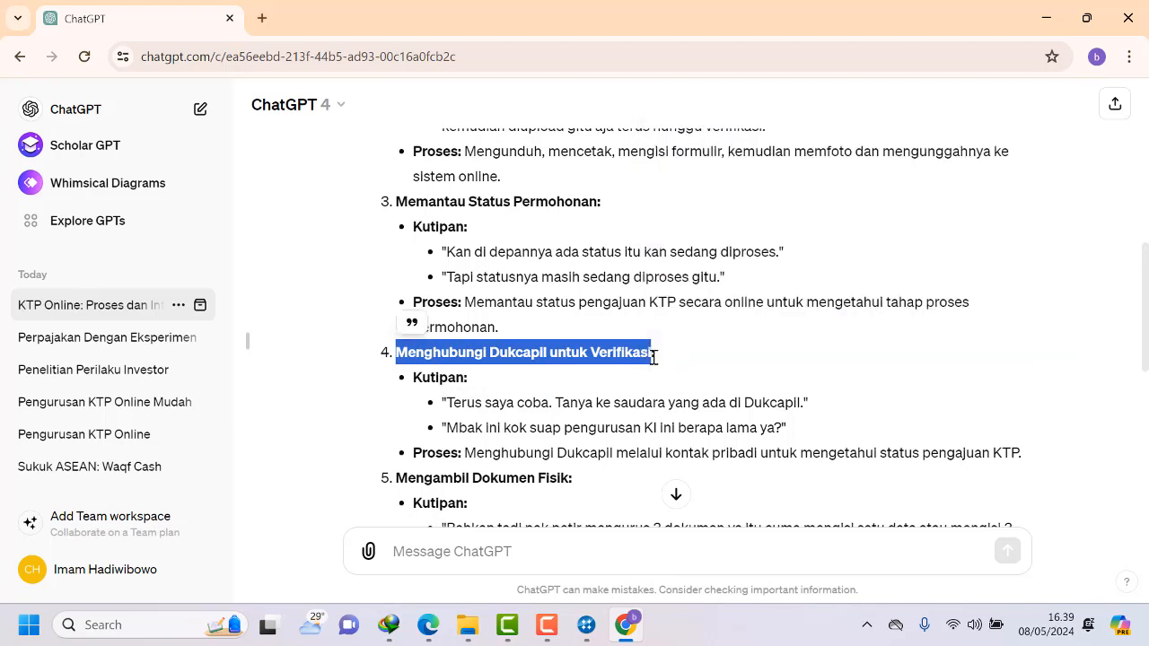
{"action": "left_click", "coordinate": [597, 632]}
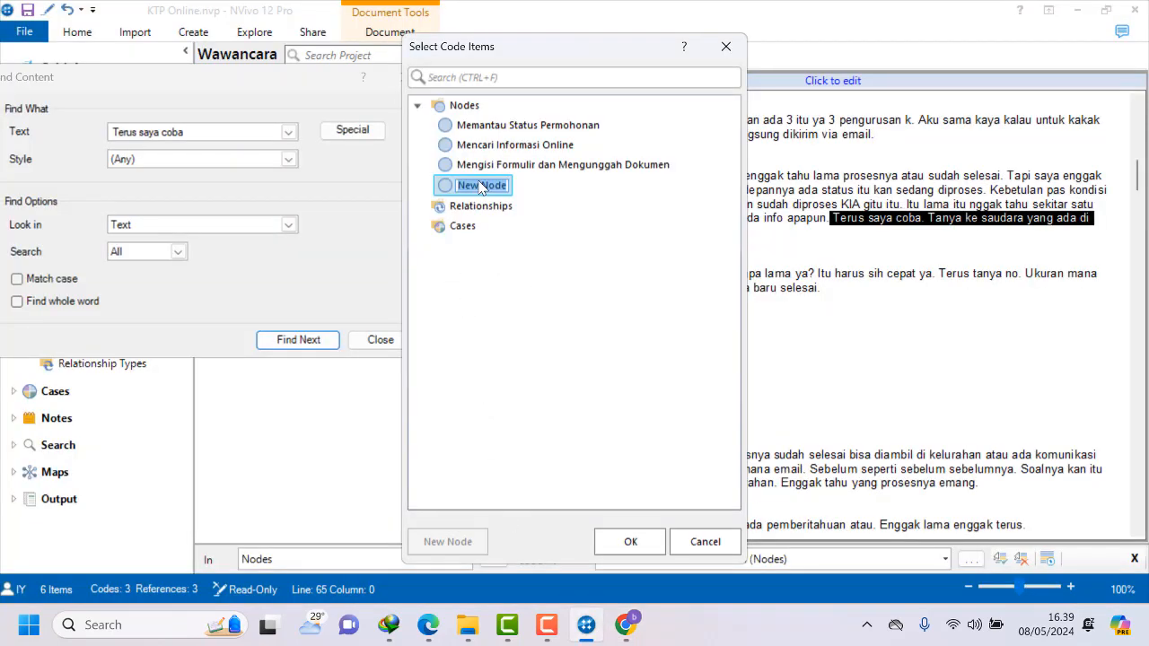
{"action": "right_click", "coordinate": [480, 186]}
{"action": "left_click", "coordinate": [526, 234]}
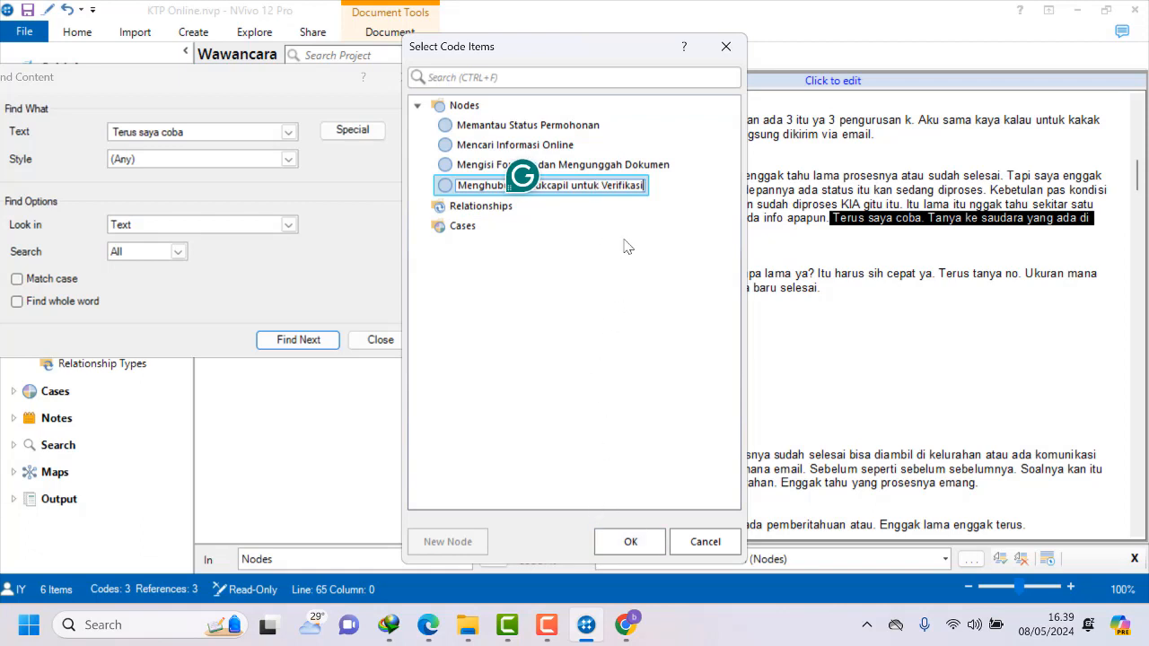
{"action": "left_click", "coordinate": [630, 541]}
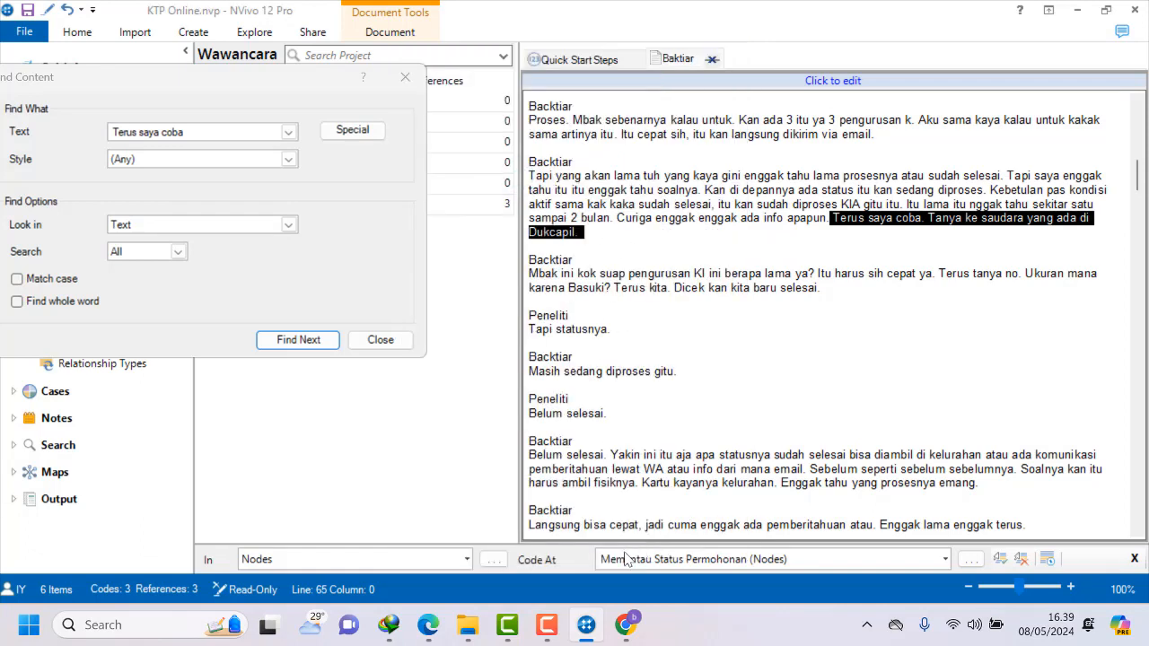
Copy the opening four words of ChatGPT's first quote under "Mengambil Dokumen Fisik" and search the NVivo transcript for them.
{"action": "left_click", "coordinate": [626, 625]}
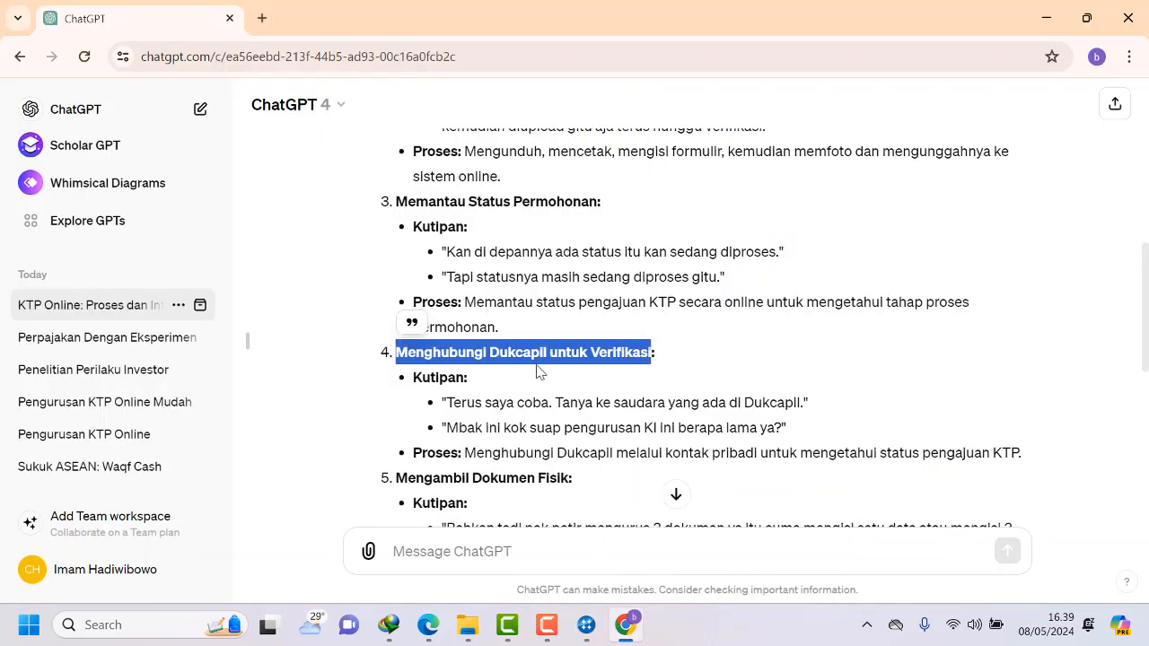
{"action": "scroll", "coordinate": [538, 365], "scroll_direction": "down", "scroll_amount": 2}
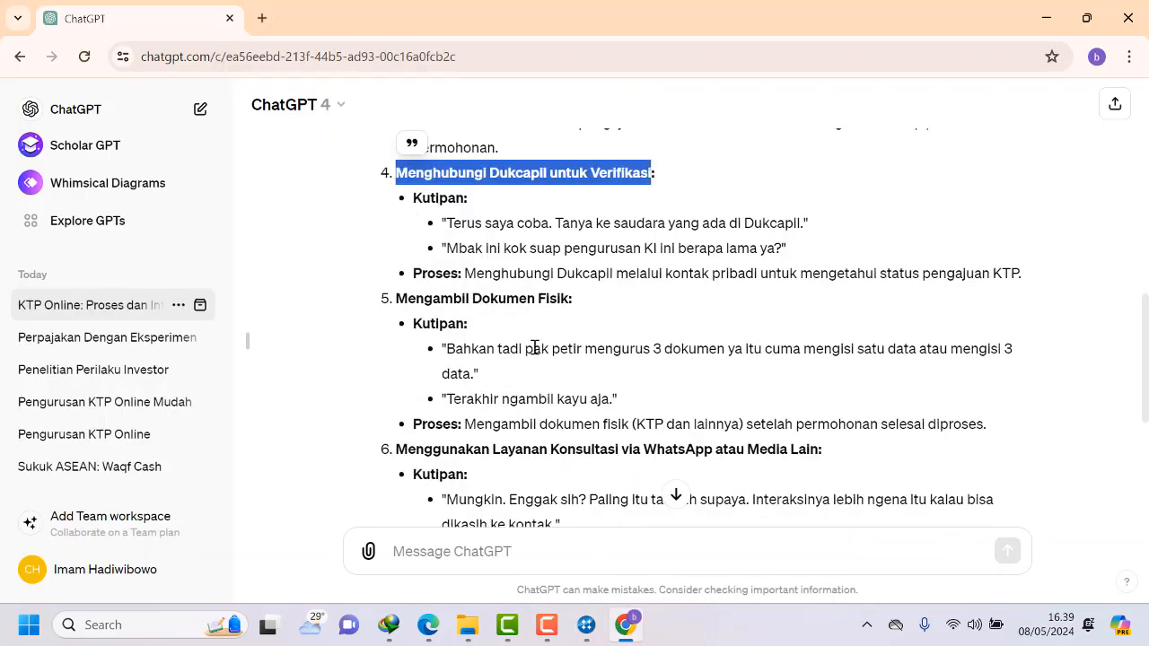
{"action": "left_click_drag", "start_coordinate": [449, 351], "coordinate": [583, 351]}
{"action": "right_click", "coordinate": [561, 350]}
{"action": "left_click", "coordinate": [590, 126]}
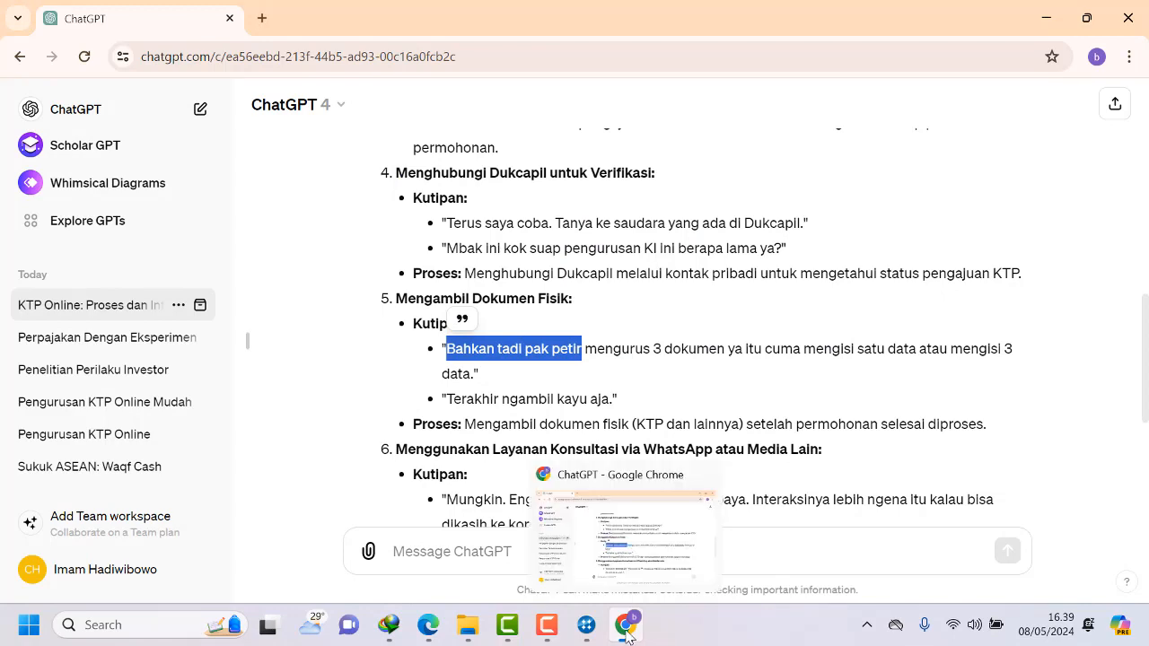
{"action": "left_click", "coordinate": [586, 625]}
{"action": "left_click", "coordinate": [84, 141]}
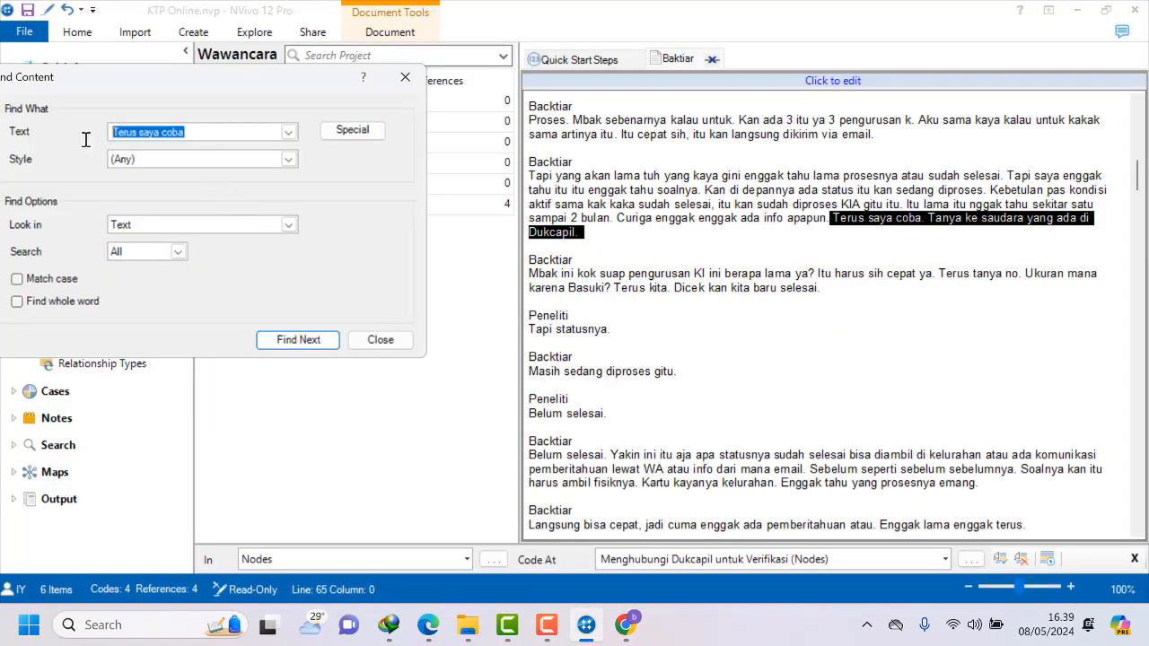
{"action": "key", "text": "ctrl+v"}
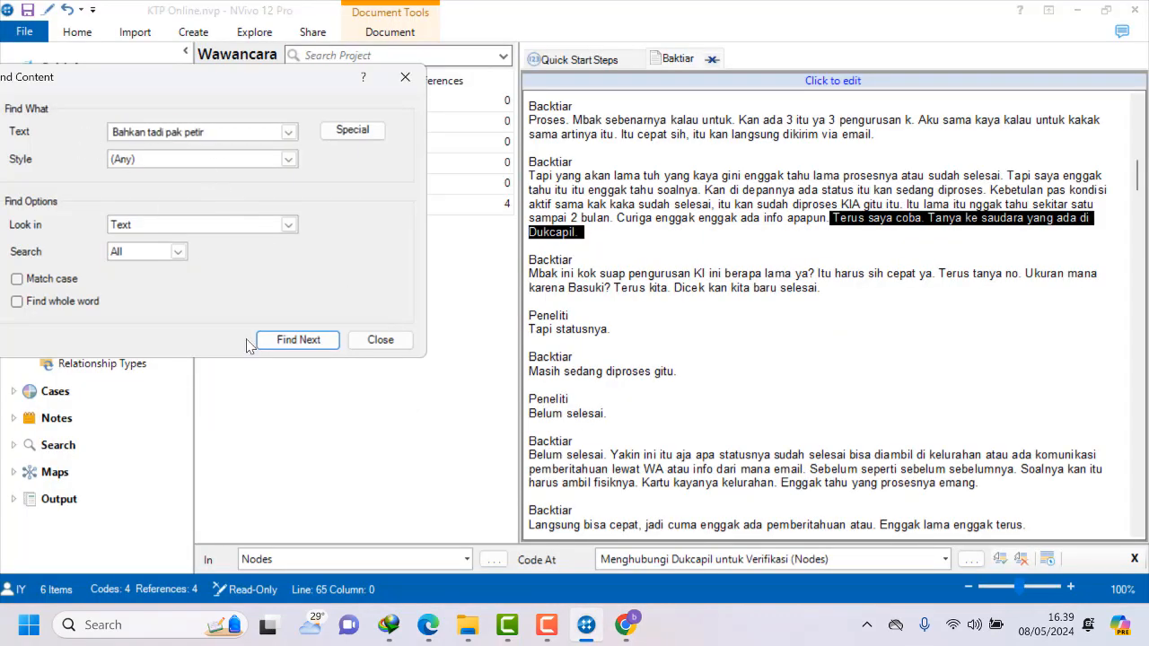
{"action": "left_click", "coordinate": [304, 343]}
{"action": "scroll", "coordinate": [873, 365], "scroll_direction": "down", "scroll_amount": 2}
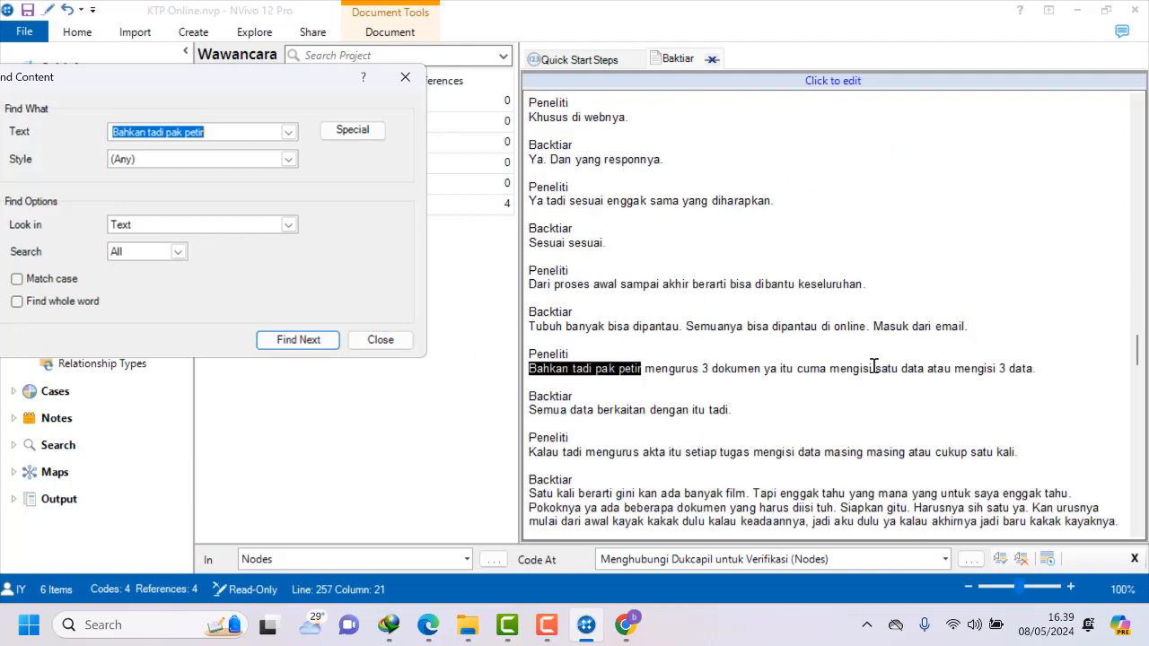
Select the whole sentence from the found words through "mengisi 3 data." and create a new node for coding it.
{"action": "left_click", "coordinate": [844, 415]}
{"action": "left_click_drag", "start_coordinate": [529, 369], "coordinate": [1111, 376]}
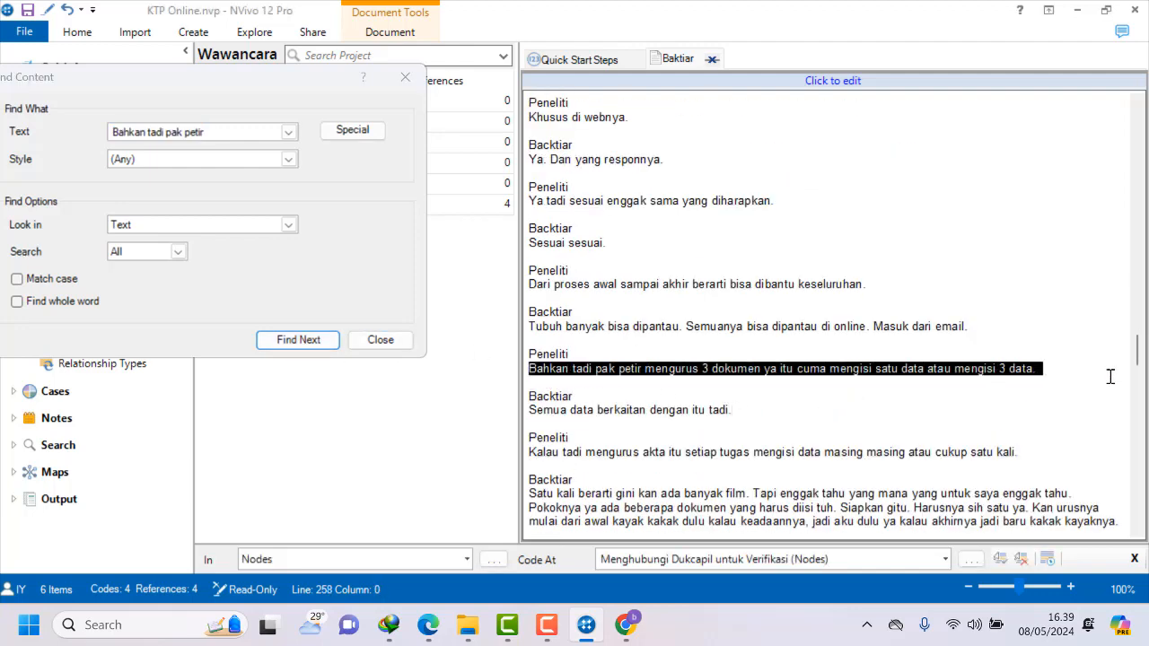
{"action": "right_click", "coordinate": [982, 375]}
{"action": "left_click", "coordinate": [938, 27]}
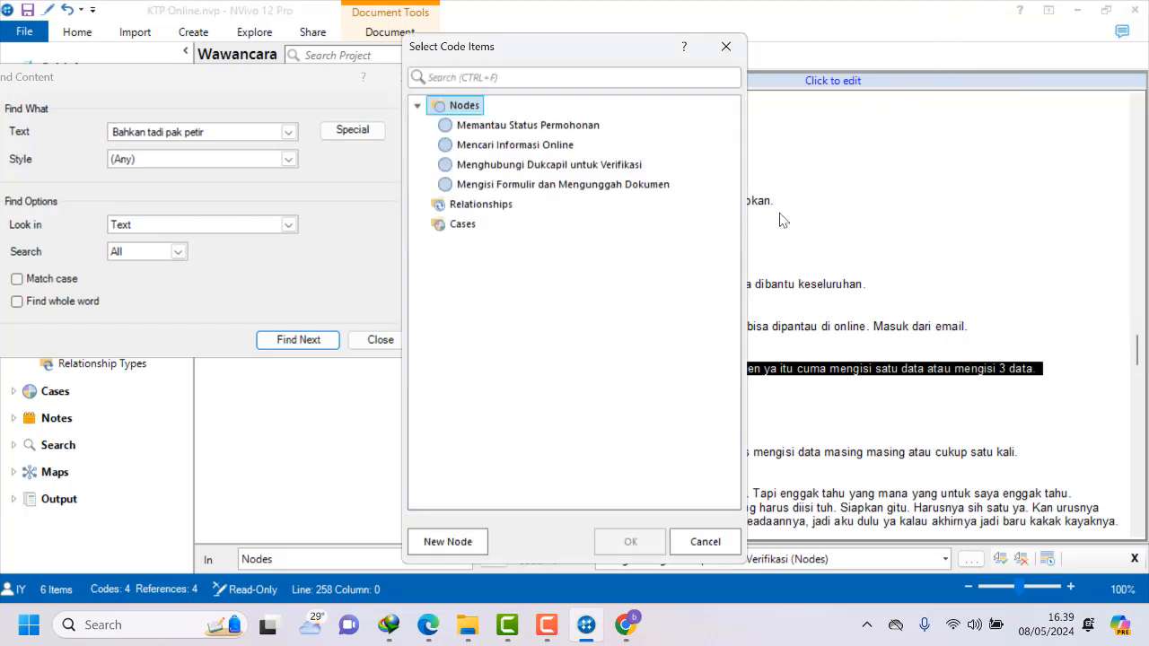
{"action": "left_click", "coordinate": [454, 541]}
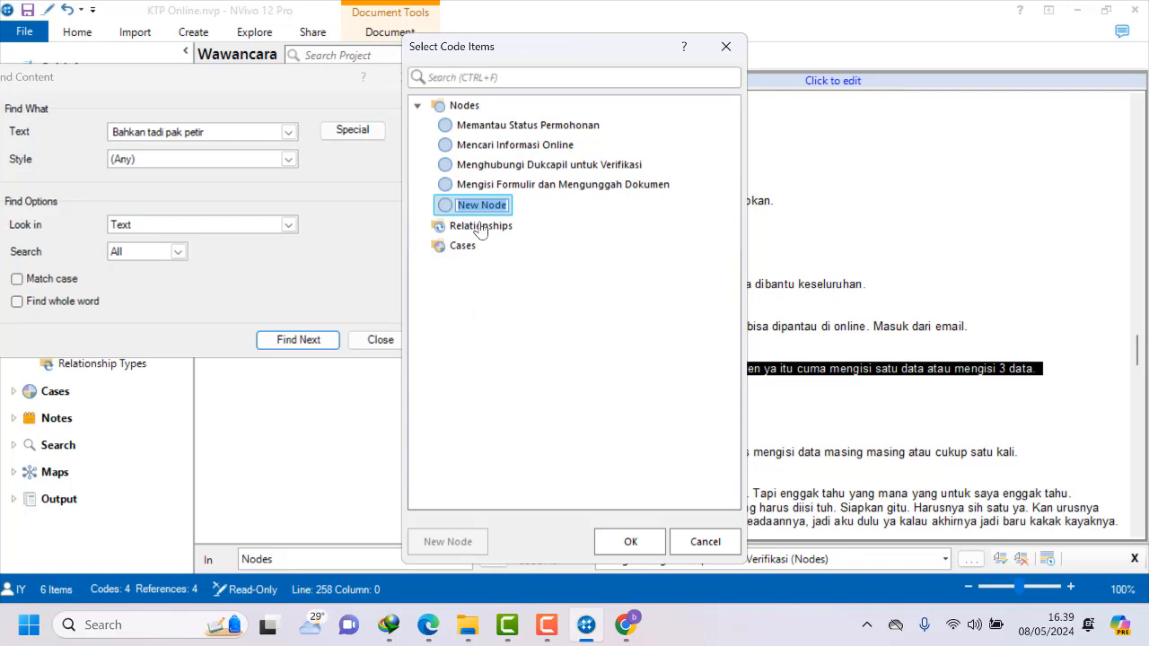
Name the new node "Mengambil Dokumen Fisik", copied from ChatGPT's fifth heading, and code the selected sentence at it.
{"action": "left_click", "coordinate": [626, 627]}
{"action": "scroll", "coordinate": [483, 473], "scroll_direction": "down", "scroll_amount": 2}
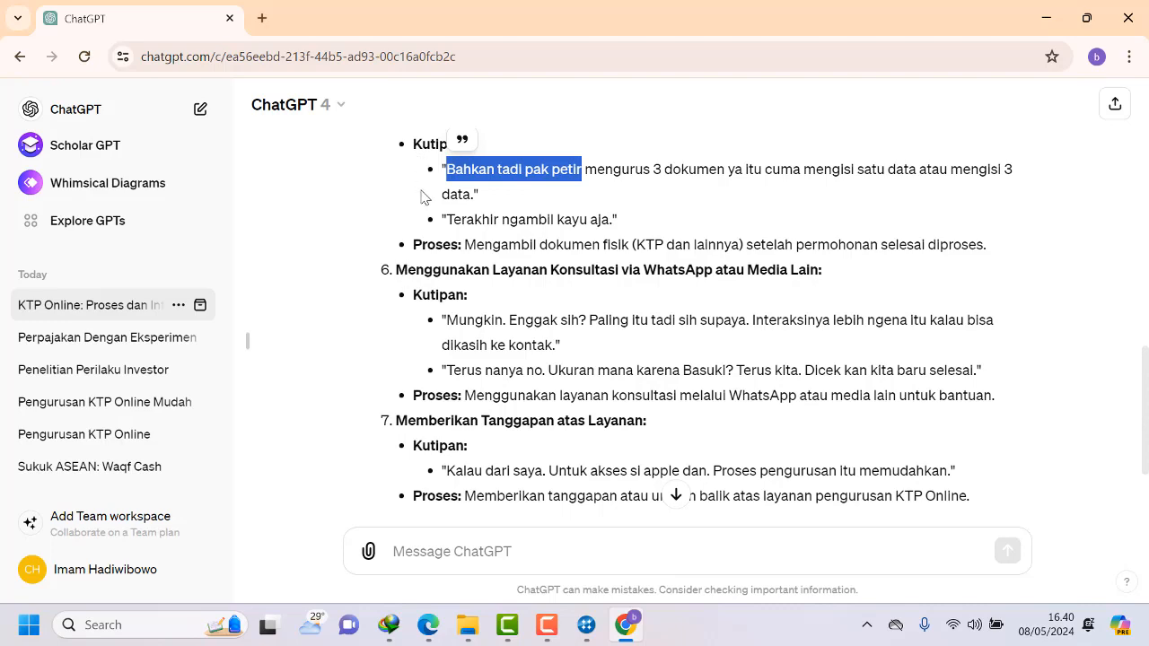
{"action": "scroll", "coordinate": [424, 205], "scroll_direction": "up", "scroll_amount": 1}
{"action": "left_click_drag", "start_coordinate": [401, 207], "coordinate": [558, 209]}
{"action": "right_click", "coordinate": [558, 210]}
{"action": "left_click", "coordinate": [584, 228]}
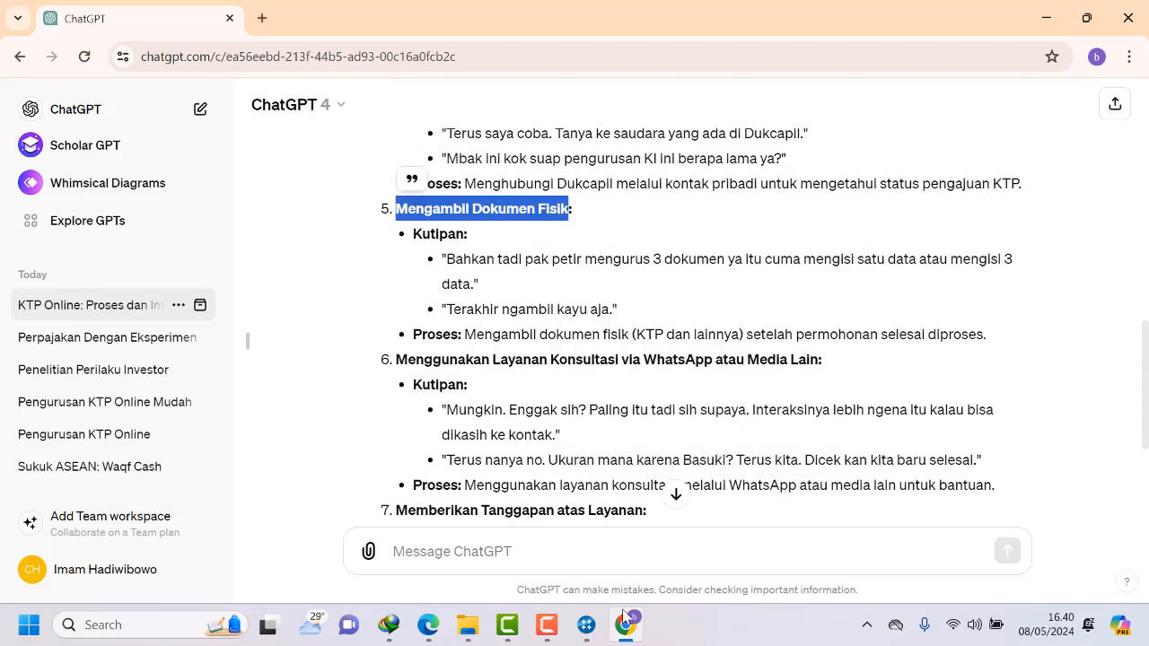
{"action": "left_click", "coordinate": [546, 625]}
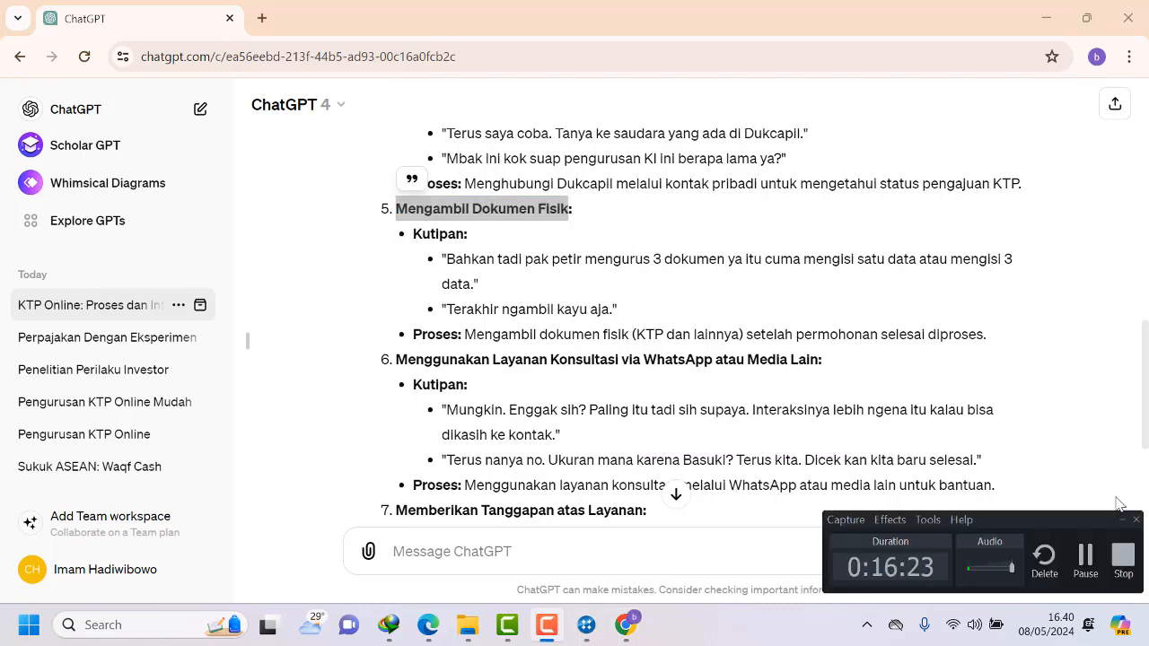
{"action": "left_click", "coordinate": [1119, 520]}
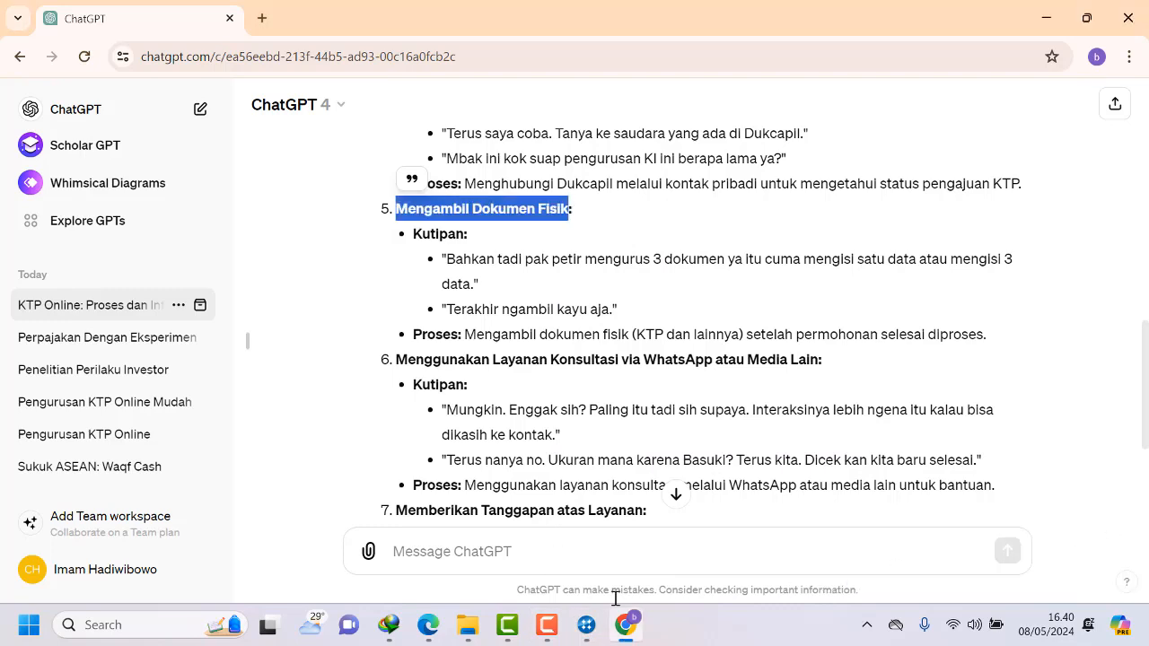
{"action": "left_click", "coordinate": [586, 625]}
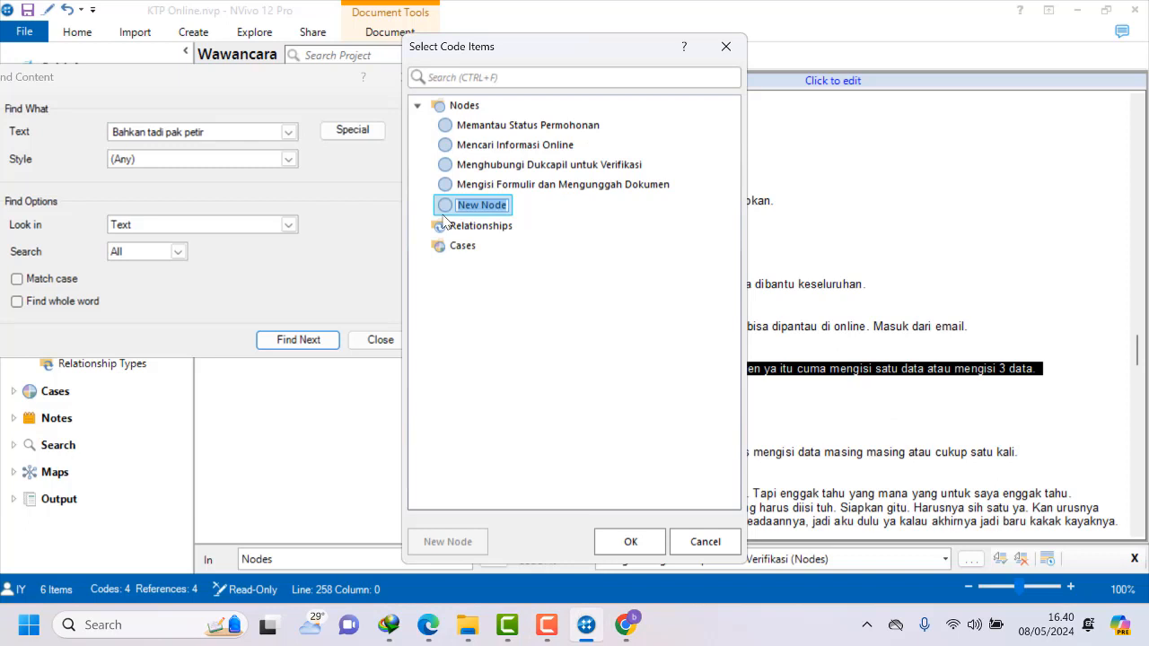
{"action": "right_click", "coordinate": [487, 205]}
{"action": "left_click", "coordinate": [539, 262]}
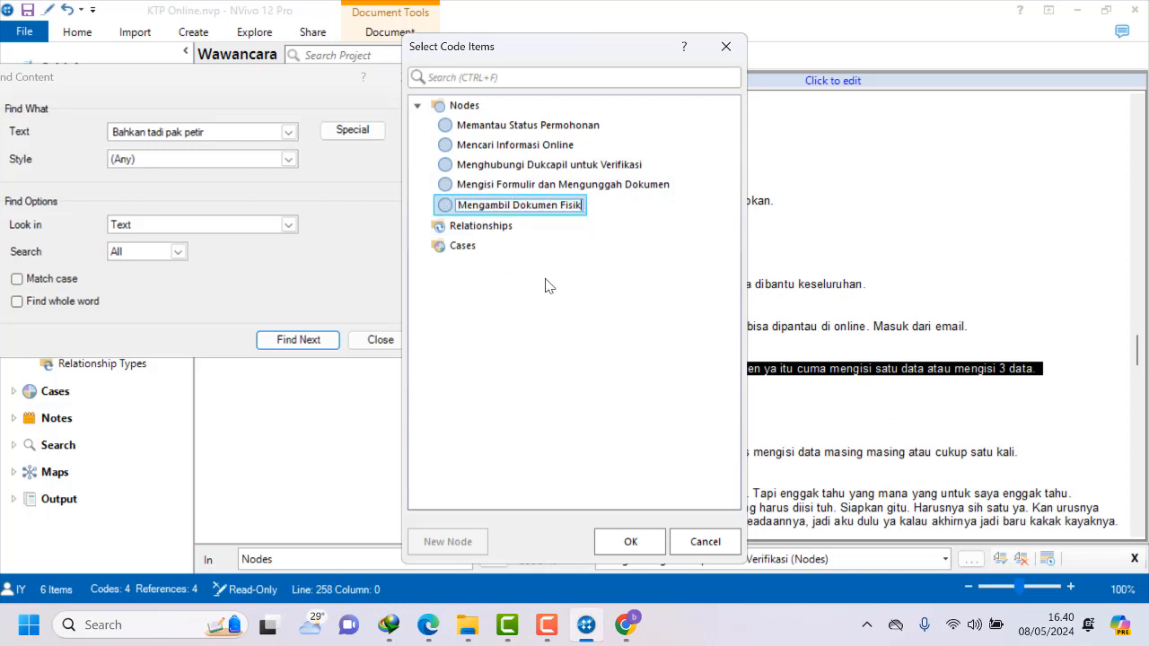
{"action": "left_click", "coordinate": [631, 542]}
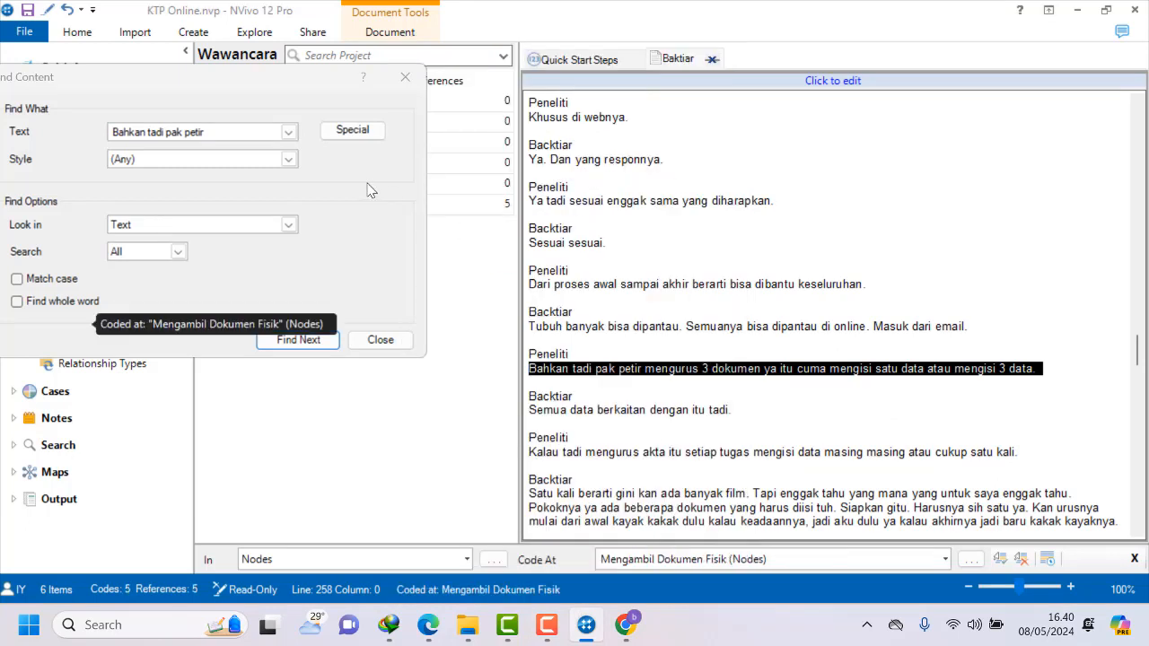
Copy "Paling itu tadi sih supaya" from ChatGPT's first quote under its sixth heading and search the NVivo transcript for it.
{"action": "left_click", "coordinate": [627, 633]}
{"action": "scroll", "coordinate": [518, 310], "scroll_direction": "down", "scroll_amount": 1}
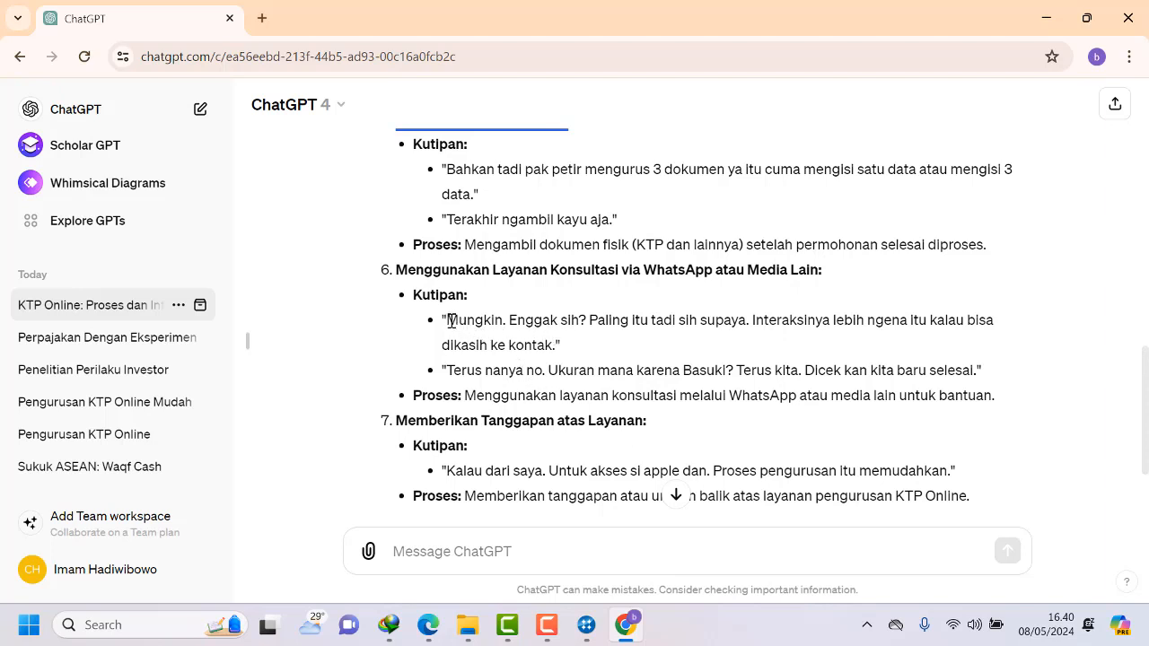
{"action": "left_click_drag", "start_coordinate": [589, 320], "coordinate": [723, 320]}
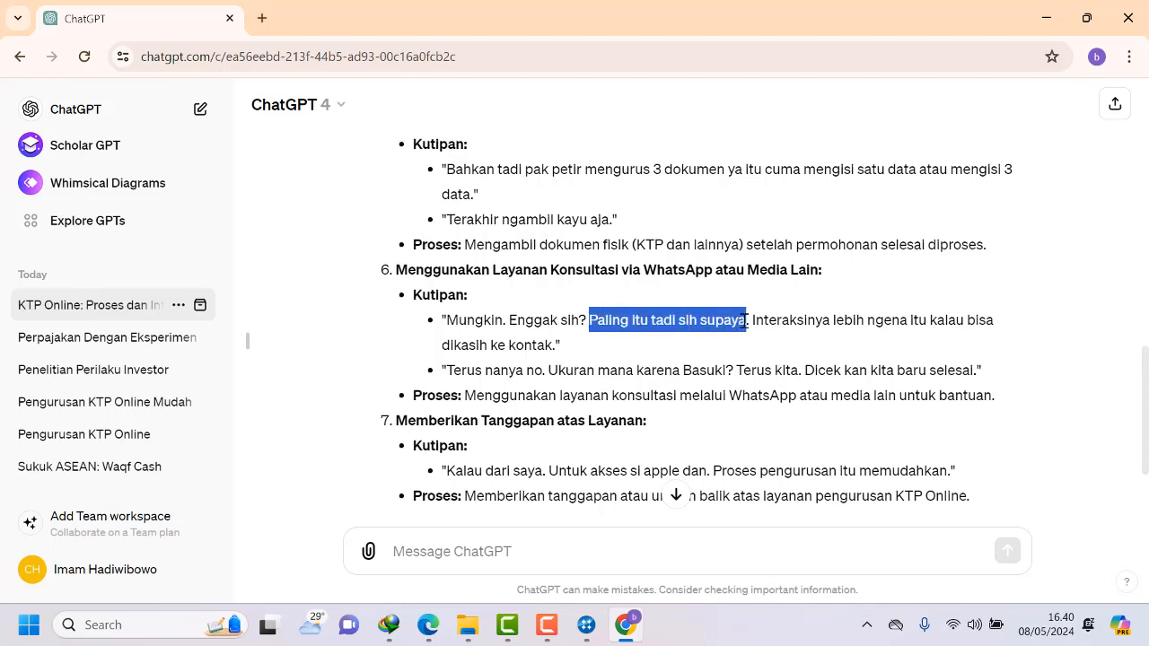
{"action": "right_click", "coordinate": [746, 320]}
{"action": "left_click", "coordinate": [768, 342]}
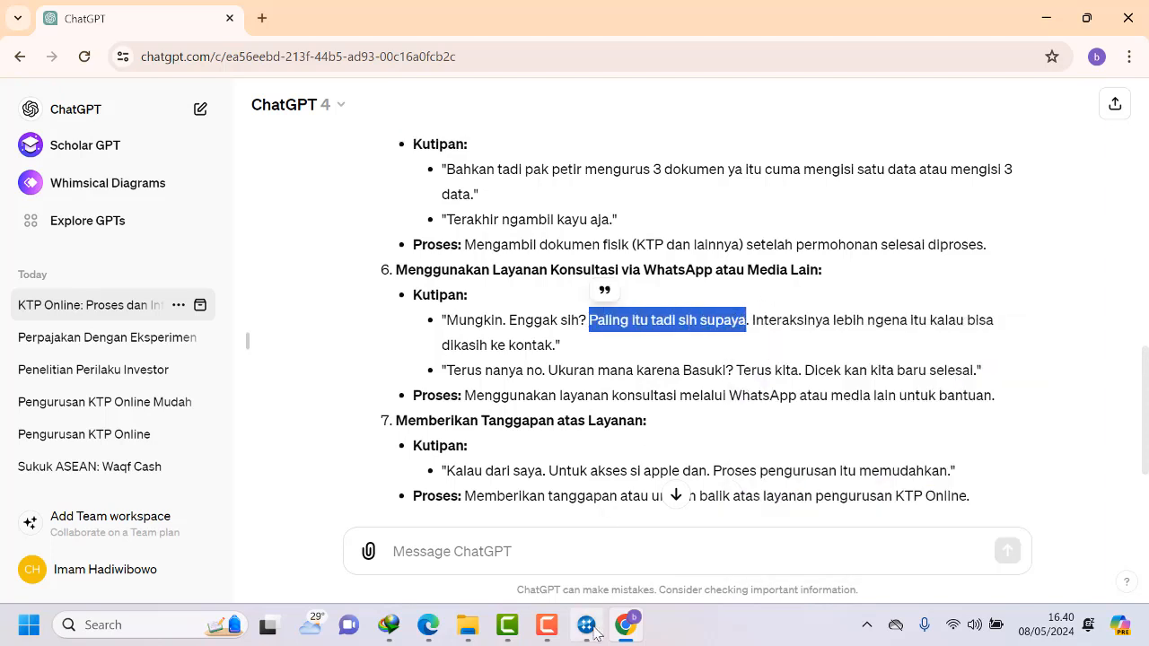
{"action": "left_click", "coordinate": [593, 632]}
{"action": "left_click_drag", "start_coordinate": [224, 133], "coordinate": [74, 136]}
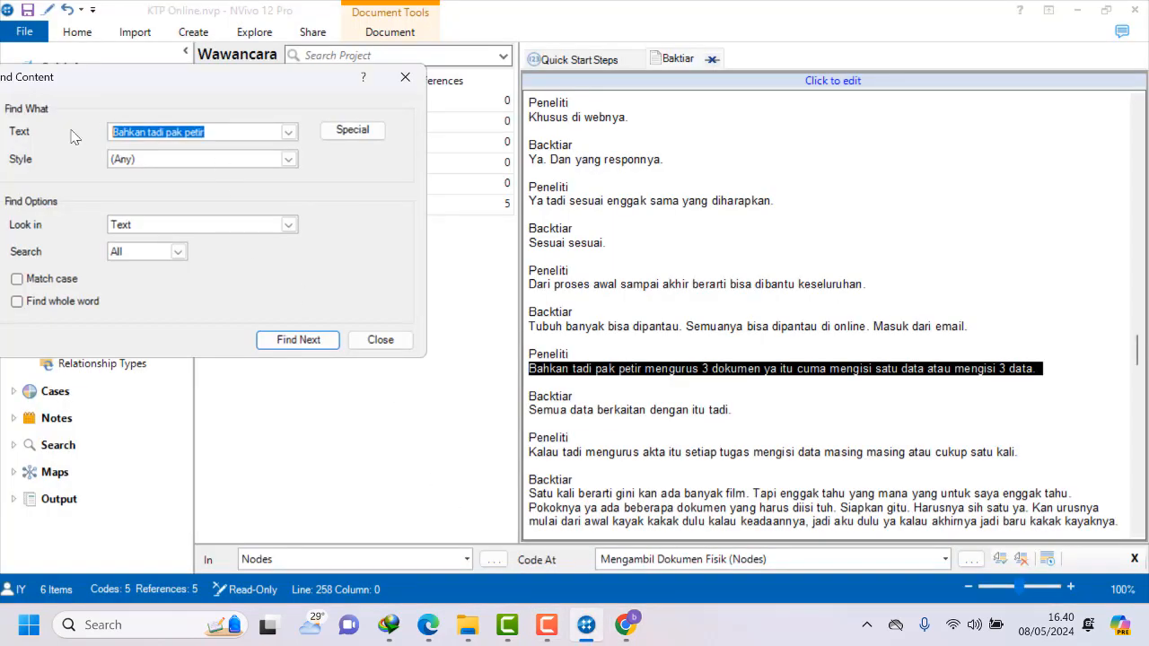
{"action": "key", "text": "ctrl+v"}
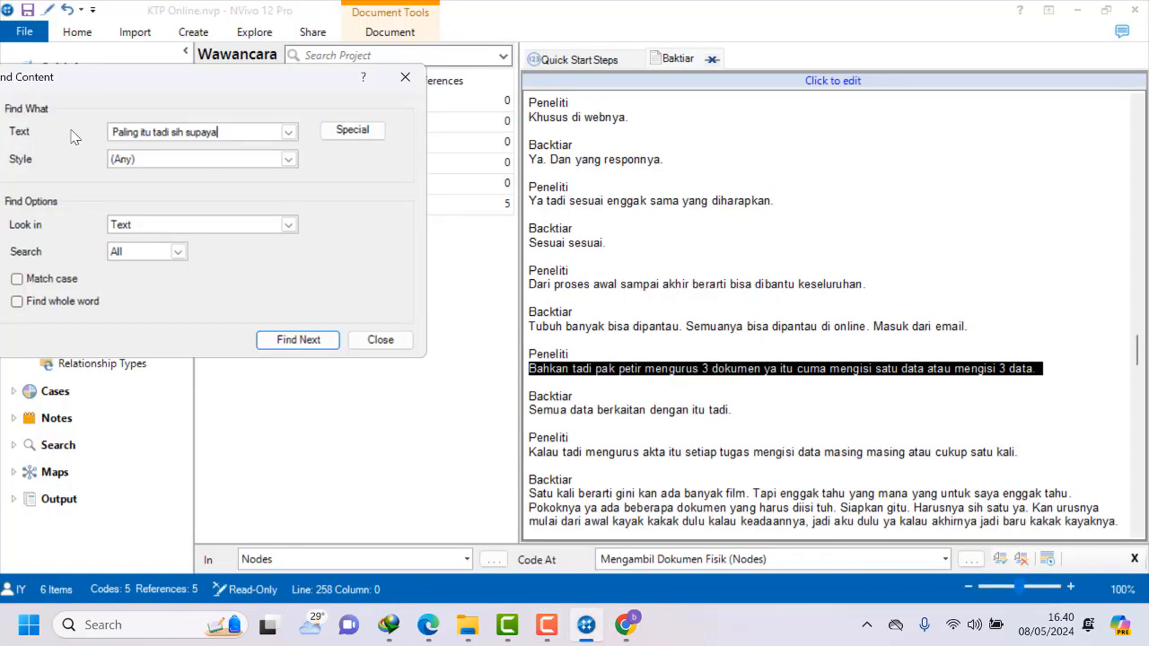
{"action": "left_click", "coordinate": [305, 345]}
Select the passage from "Mungkin. Enggak sih?" through "dikasih ke kontak." and create a new node for coding it.
{"action": "left_click", "coordinate": [758, 196]}
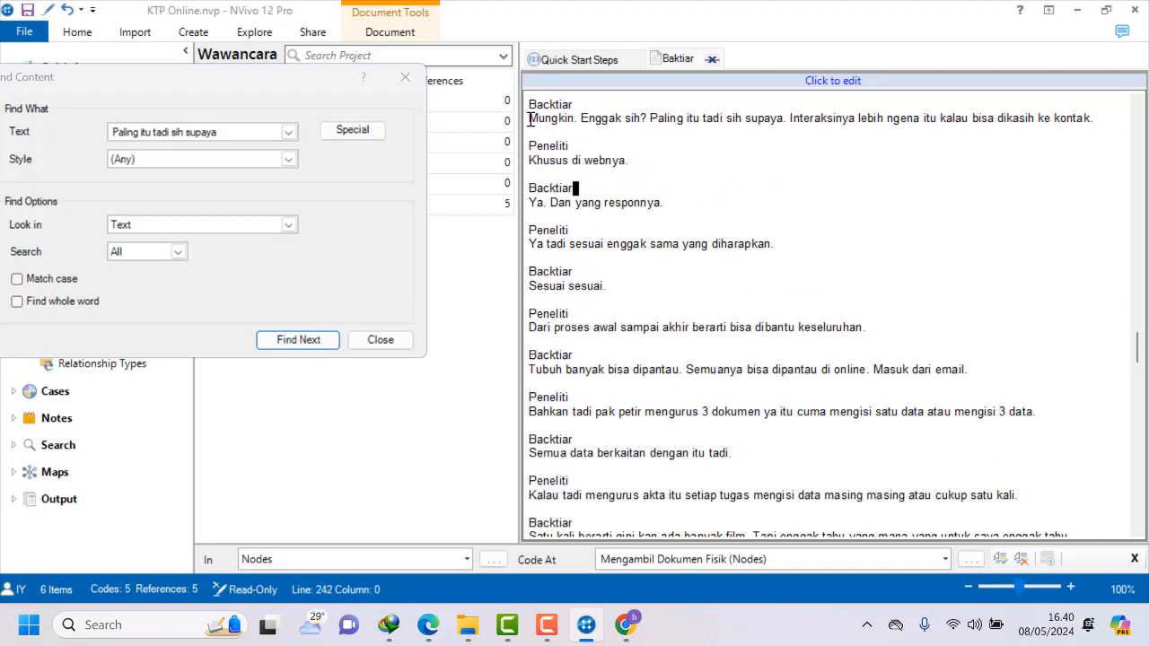
{"action": "left_click_drag", "start_coordinate": [530, 119], "coordinate": [1097, 120]}
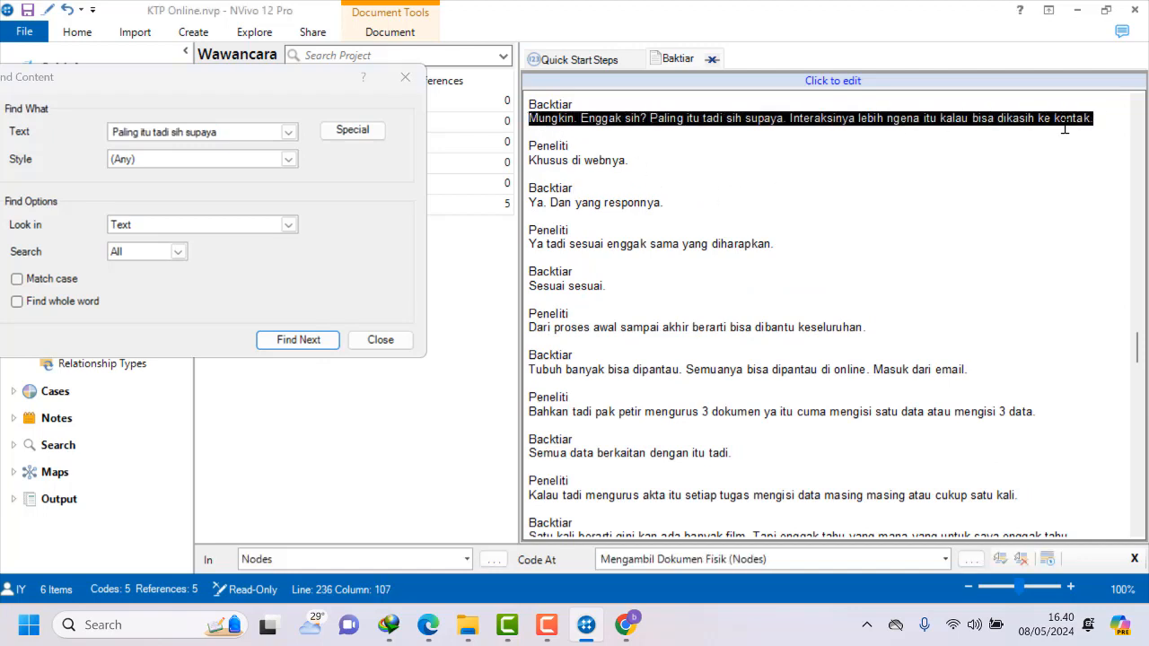
{"action": "right_click", "coordinate": [1065, 129]}
{"action": "left_click", "coordinate": [536, 119]}
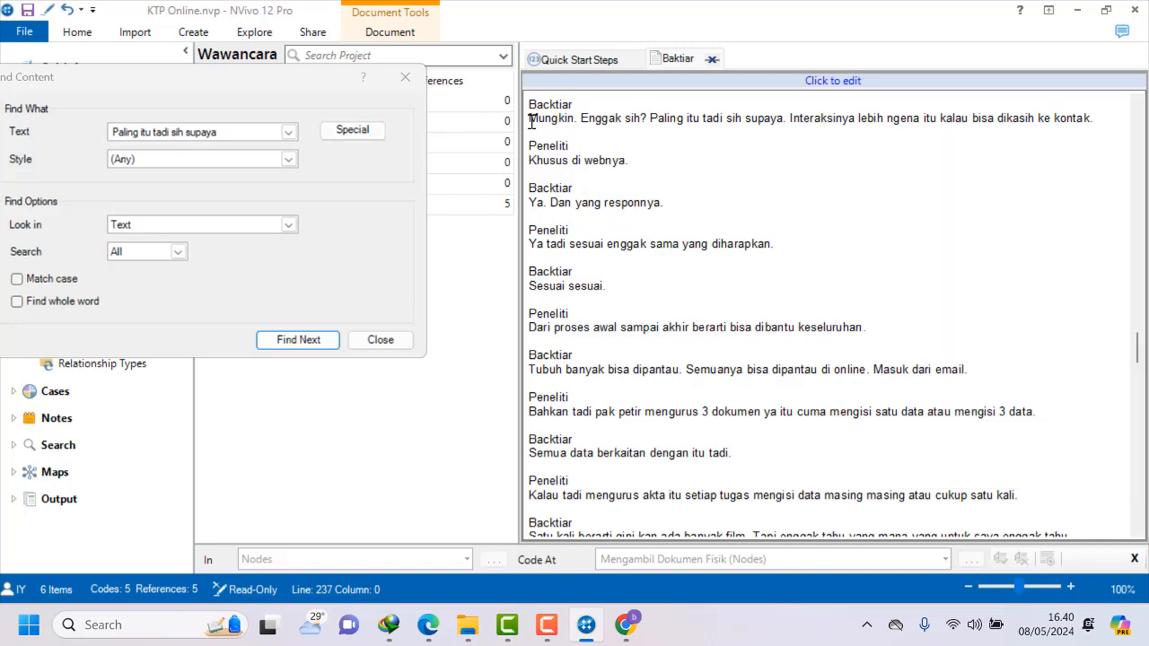
{"action": "left_click_drag", "start_coordinate": [536, 118], "coordinate": [1099, 122]}
{"action": "right_click", "coordinate": [1079, 119]}
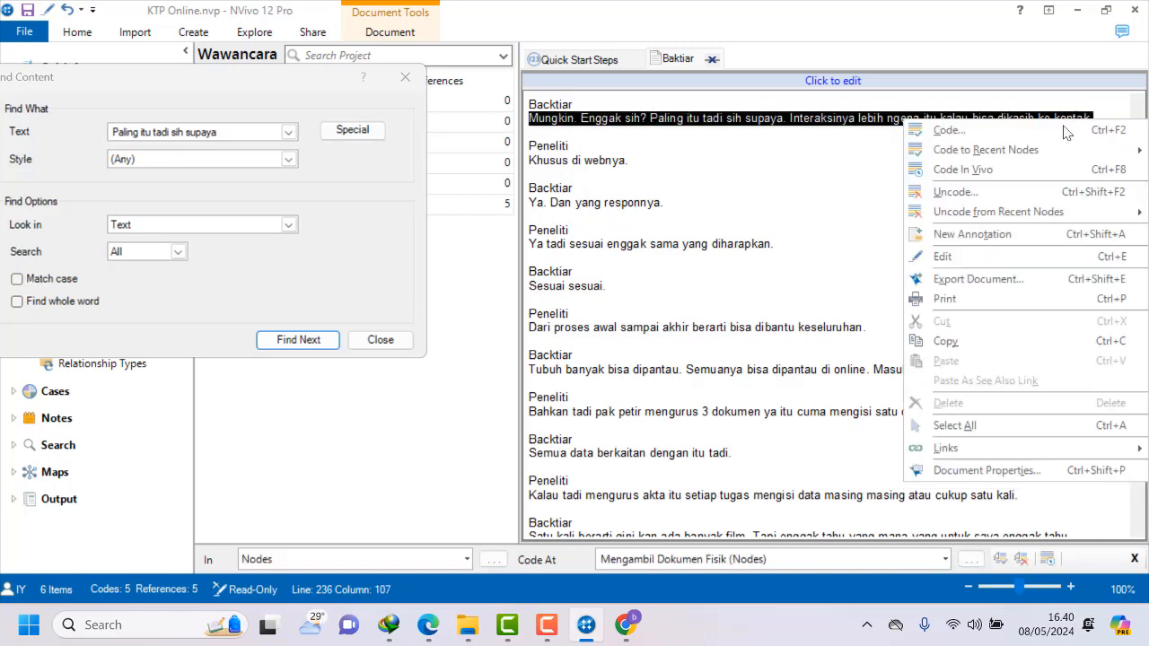
{"action": "left_click", "coordinate": [946, 131]}
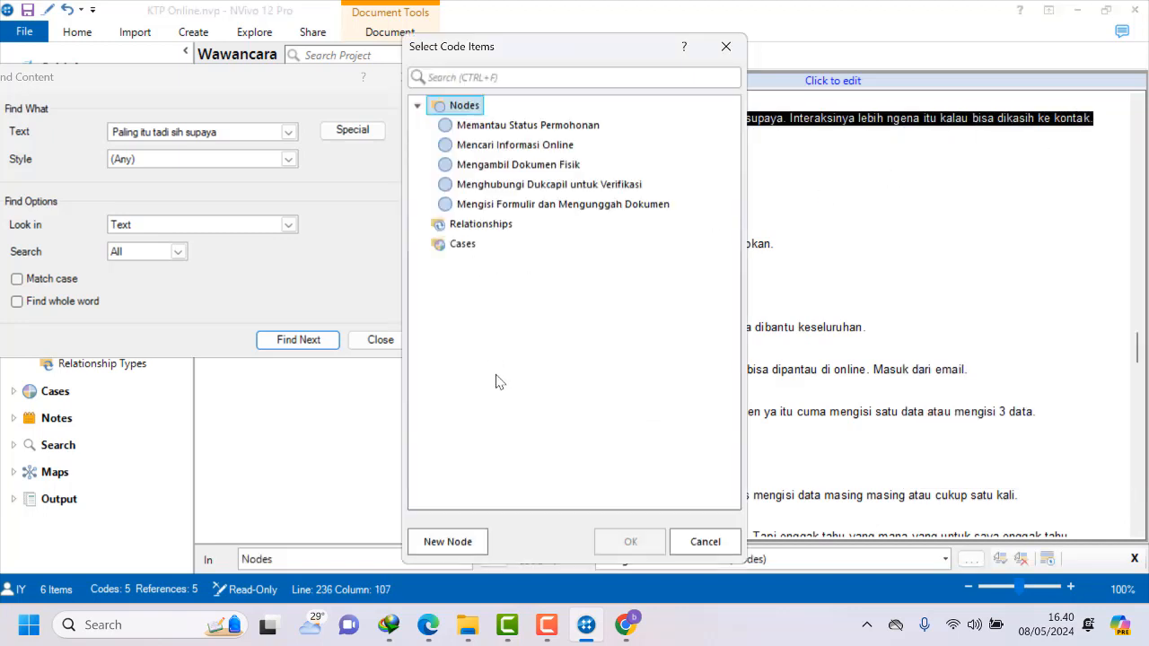
{"action": "left_click", "coordinate": [449, 541]}
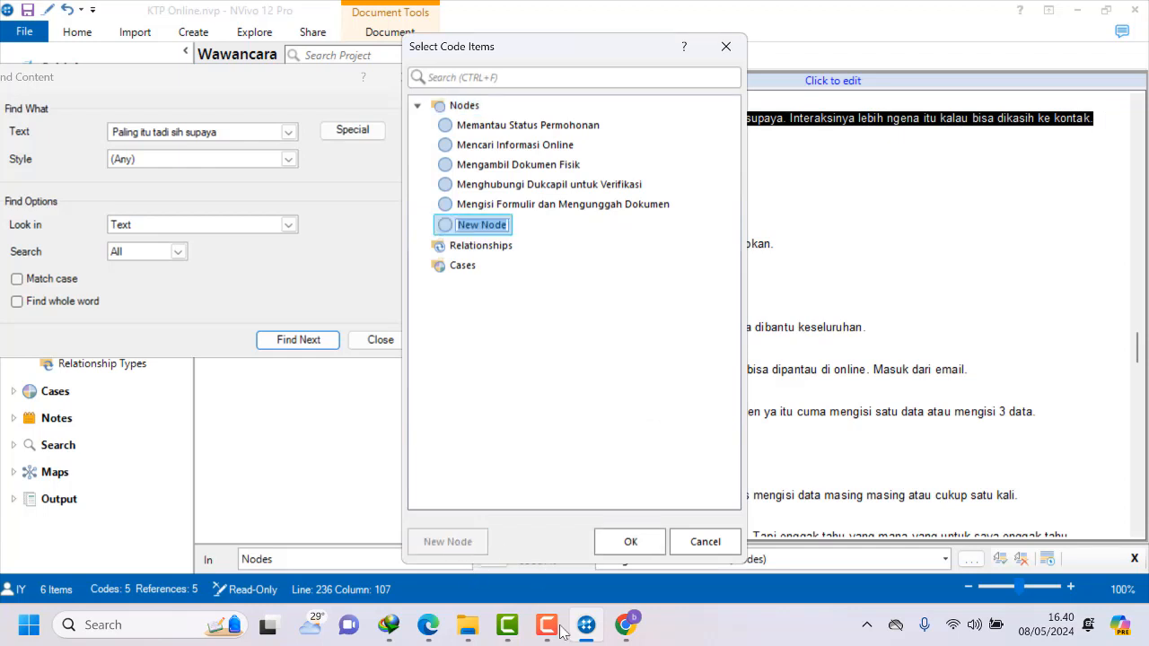
Name the new node "Menggunakan Layanan Konsultasi via WhatsApp atau Media Lain", copied from ChatGPT's sixth heading, and code the selected passage at it.
{"action": "mouse_move", "coordinate": [583, 635]}
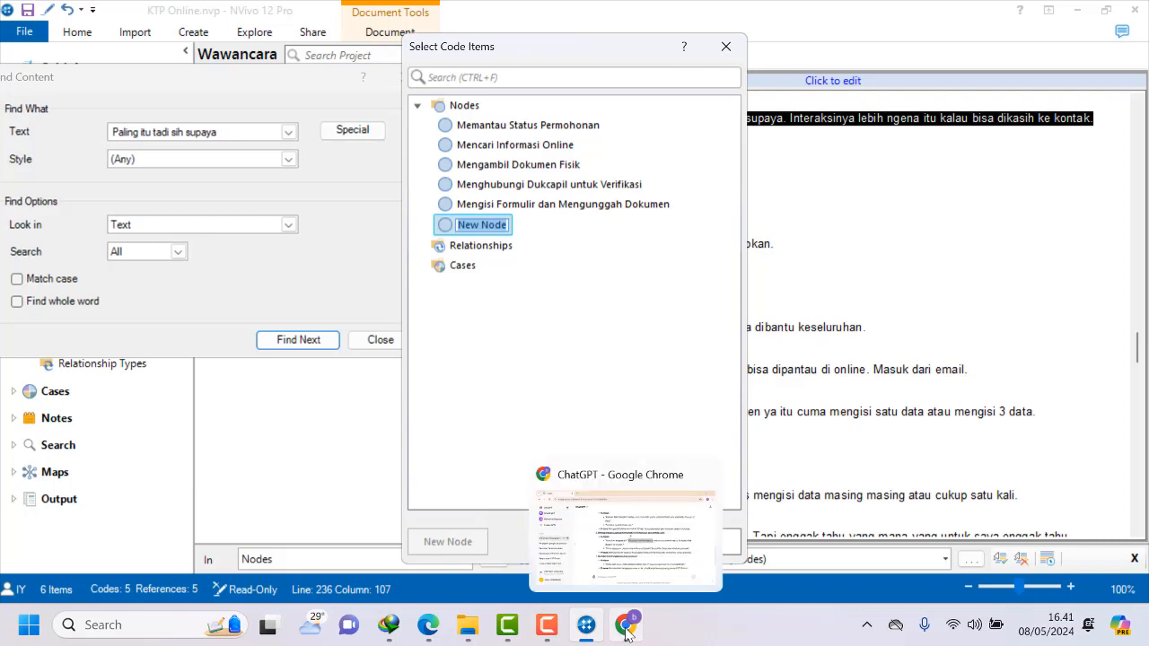
{"action": "left_click", "coordinate": [626, 628]}
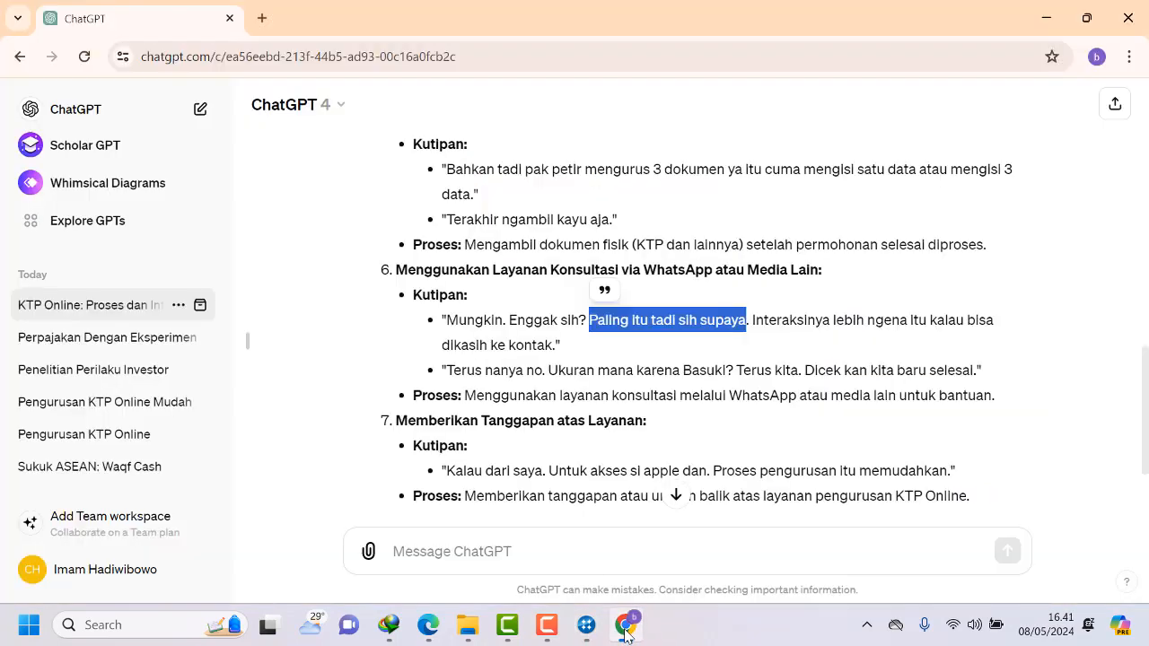
{"action": "left_click_drag", "start_coordinate": [397, 269], "coordinate": [819, 267]}
{"action": "right_click", "coordinate": [381, 275]}
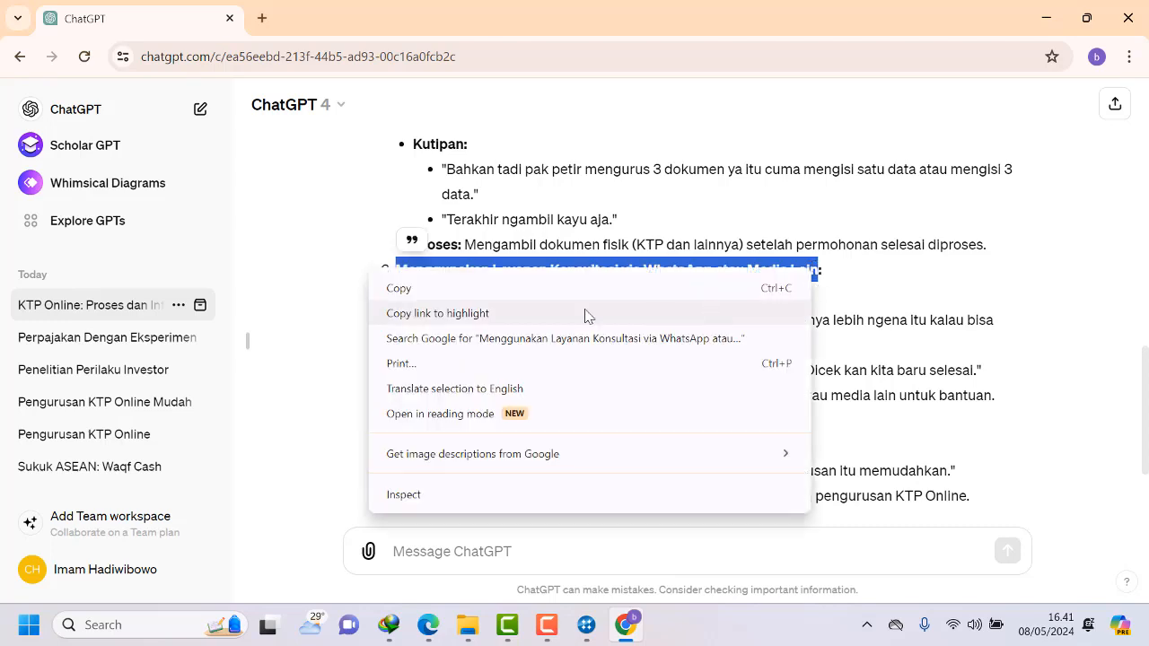
{"action": "left_click", "coordinate": [413, 287]}
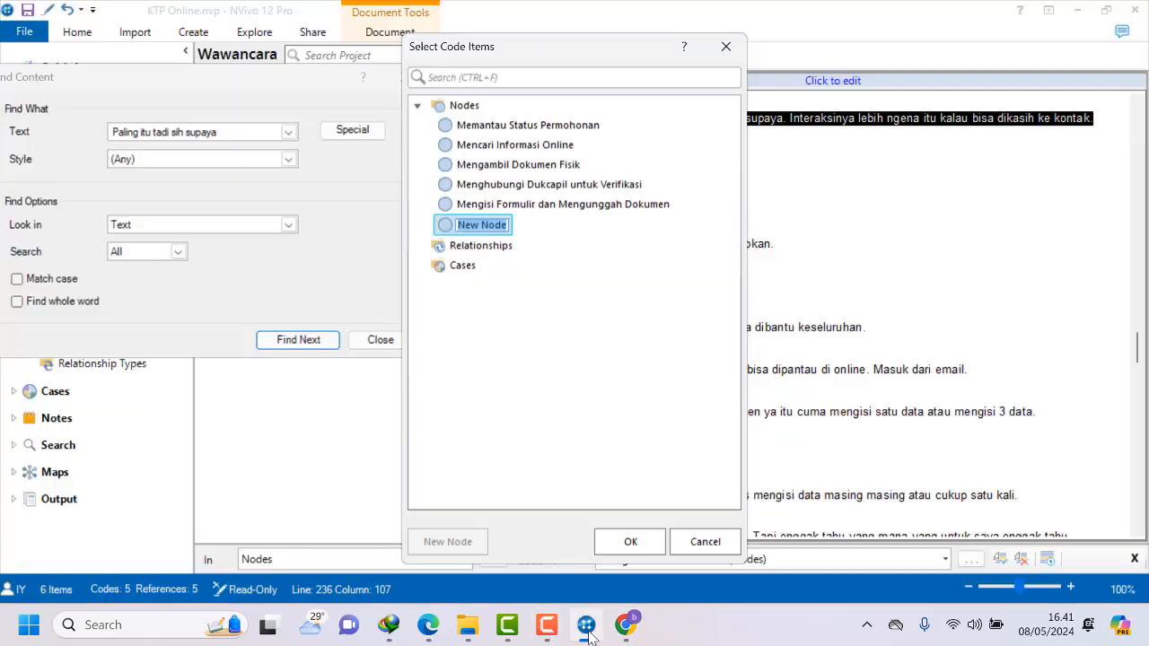
{"action": "left_click", "coordinate": [586, 624]}
{"action": "right_click", "coordinate": [486, 228]}
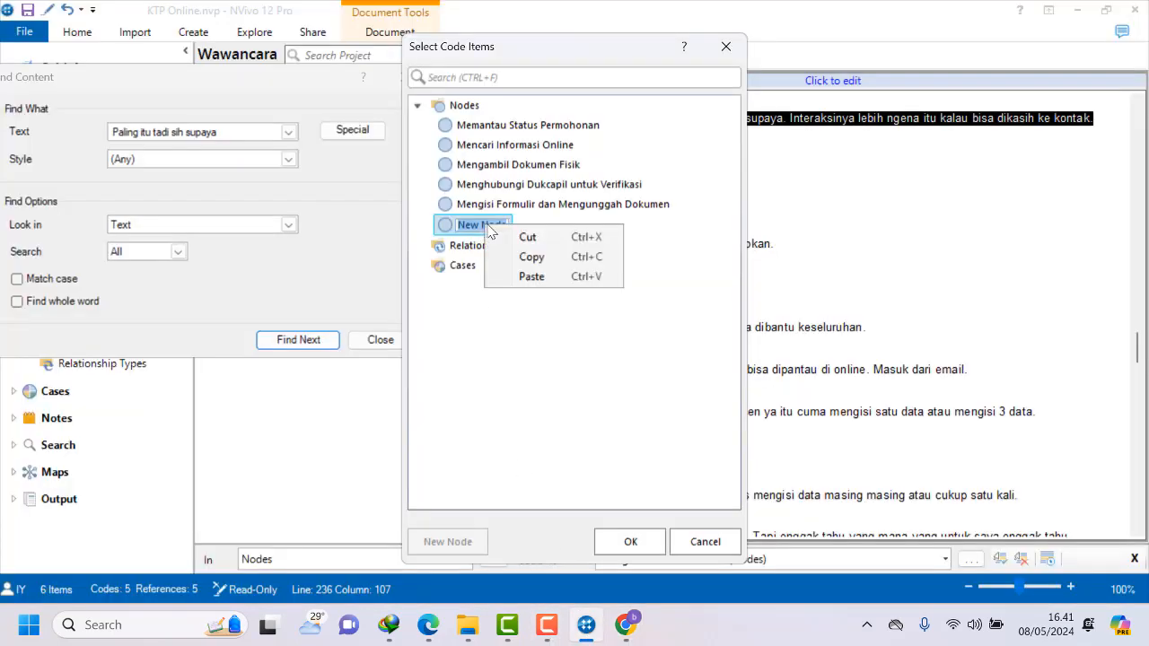
{"action": "left_click", "coordinate": [533, 275]}
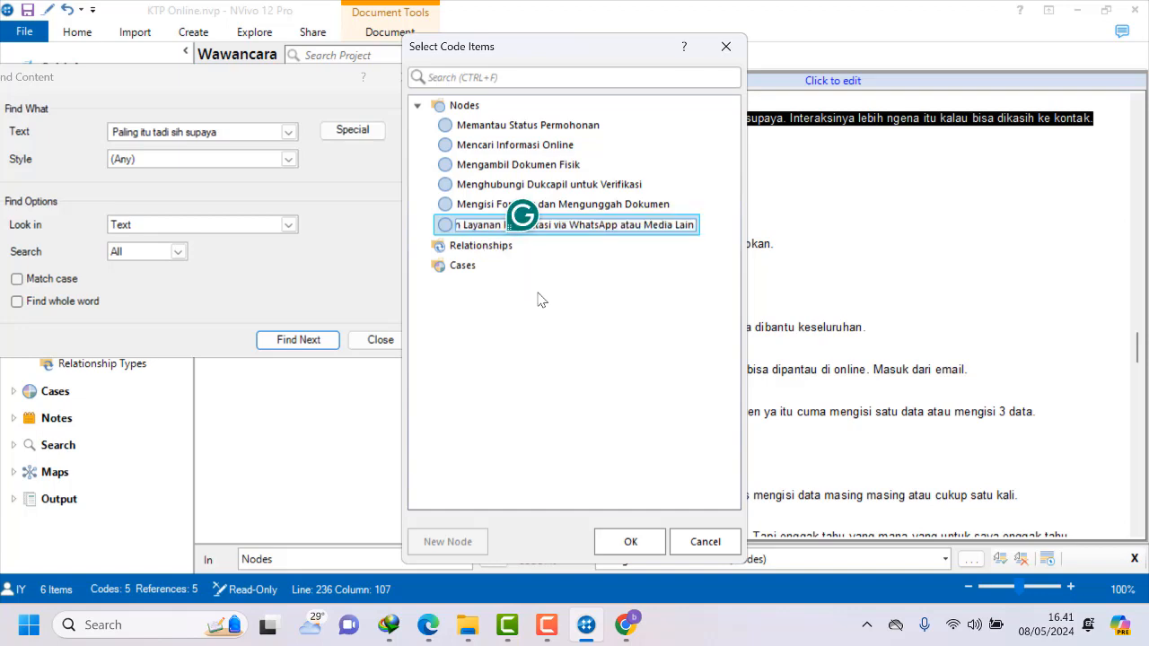
{"action": "left_click", "coordinate": [632, 544]}
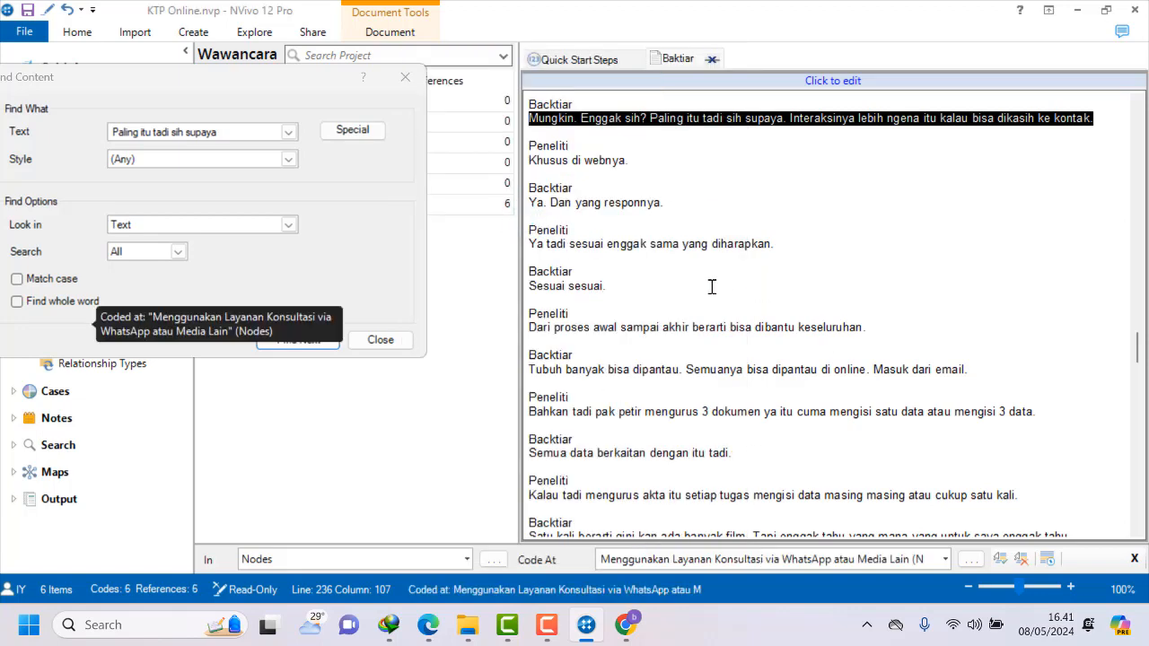
Copy "Untuk akses si apple" from ChatGPT's quote under "Memberikan Tanggapan atas Layanan" and search the NVivo transcript for it.
{"action": "left_click", "coordinate": [633, 614]}
{"action": "scroll", "coordinate": [592, 444], "scroll_direction": "down", "scroll_amount": 2}
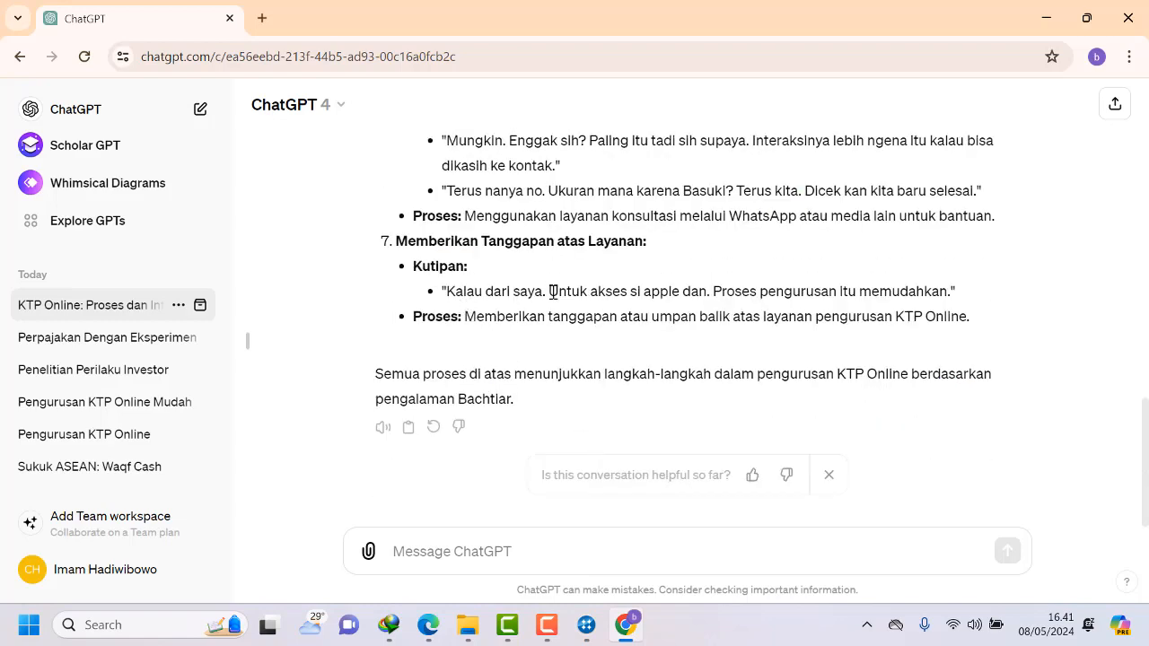
{"action": "left_click_drag", "start_coordinate": [553, 293], "coordinate": [680, 293]}
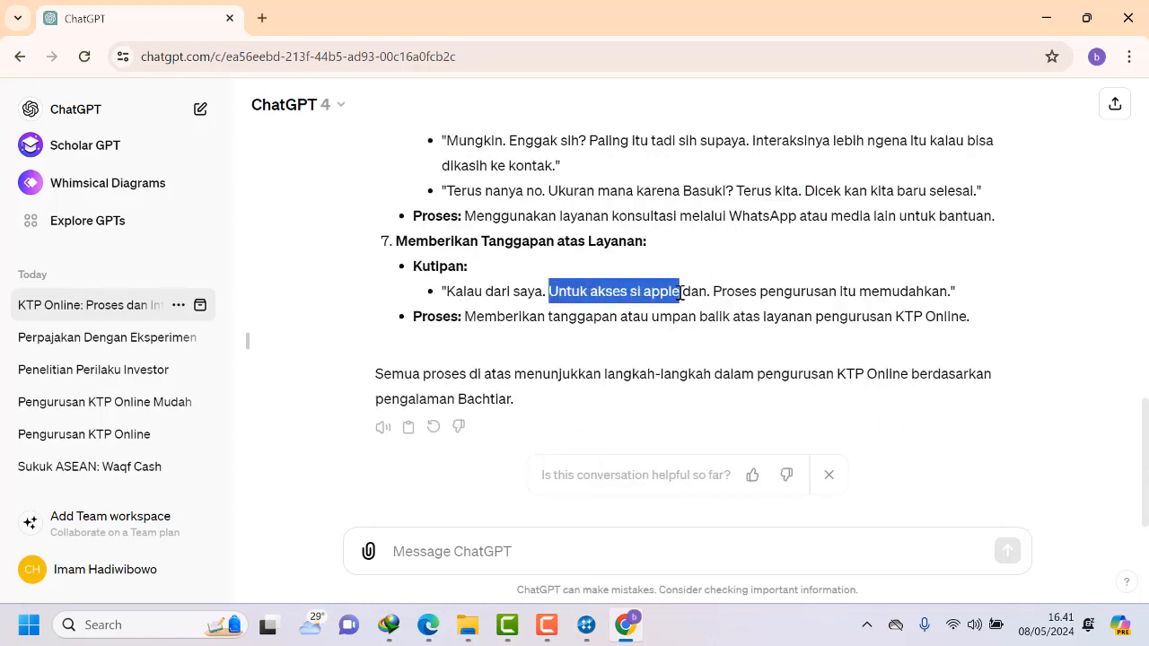
{"action": "right_click", "coordinate": [681, 293]}
{"action": "left_click", "coordinate": [700, 305]}
{"action": "left_click", "coordinate": [585, 626]}
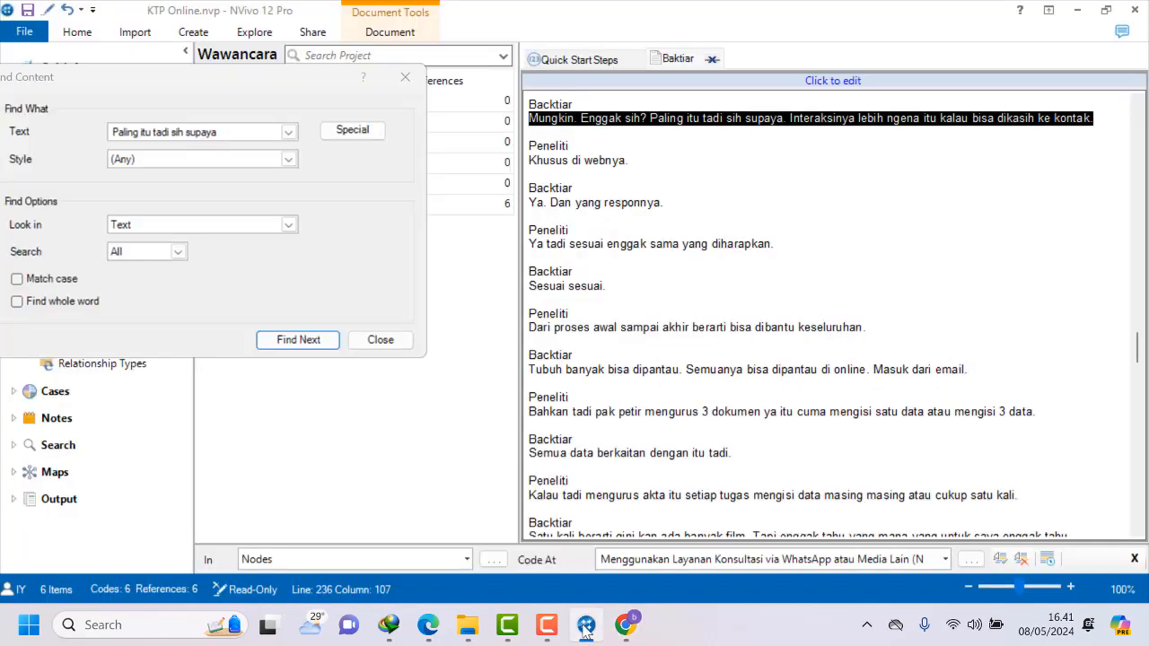
{"action": "left_click", "coordinate": [209, 131]}
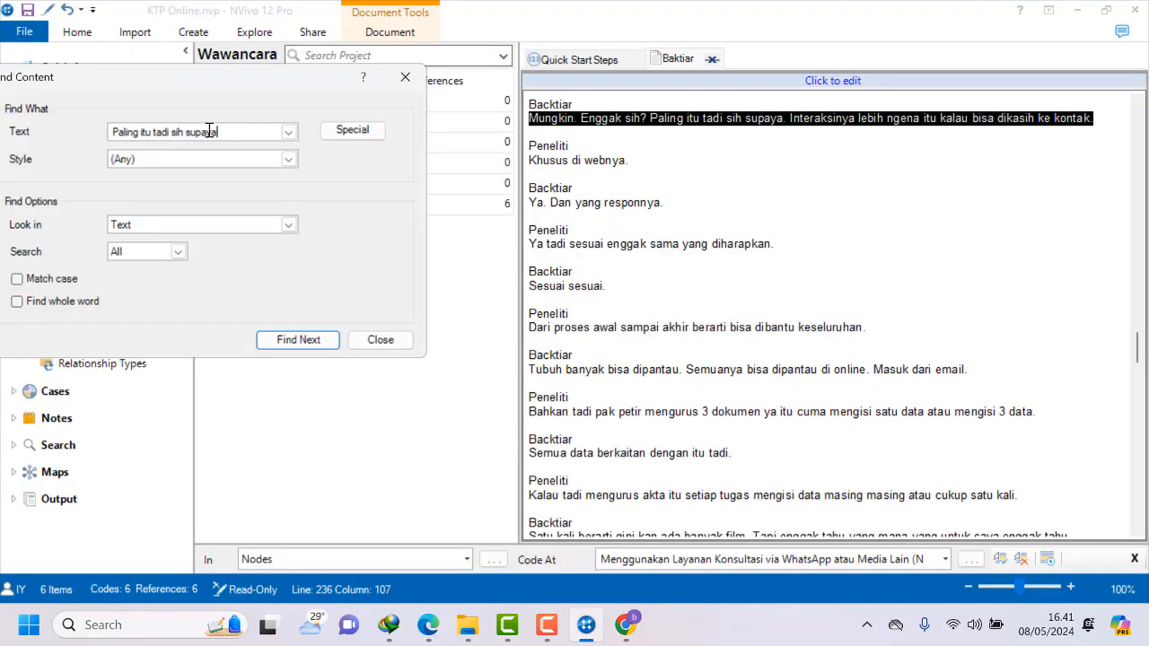
{"action": "left_click_drag", "start_coordinate": [217, 132], "coordinate": [40, 126]}
{"action": "key", "text": "ctrl+v"}
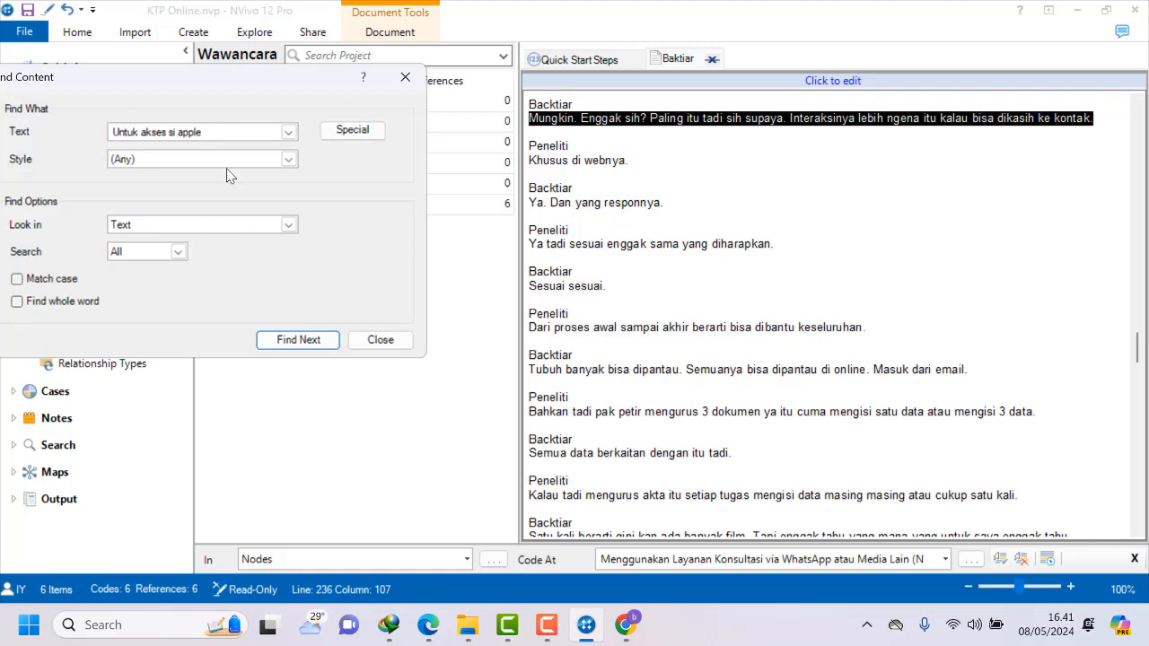
{"action": "left_click", "coordinate": [301, 342]}
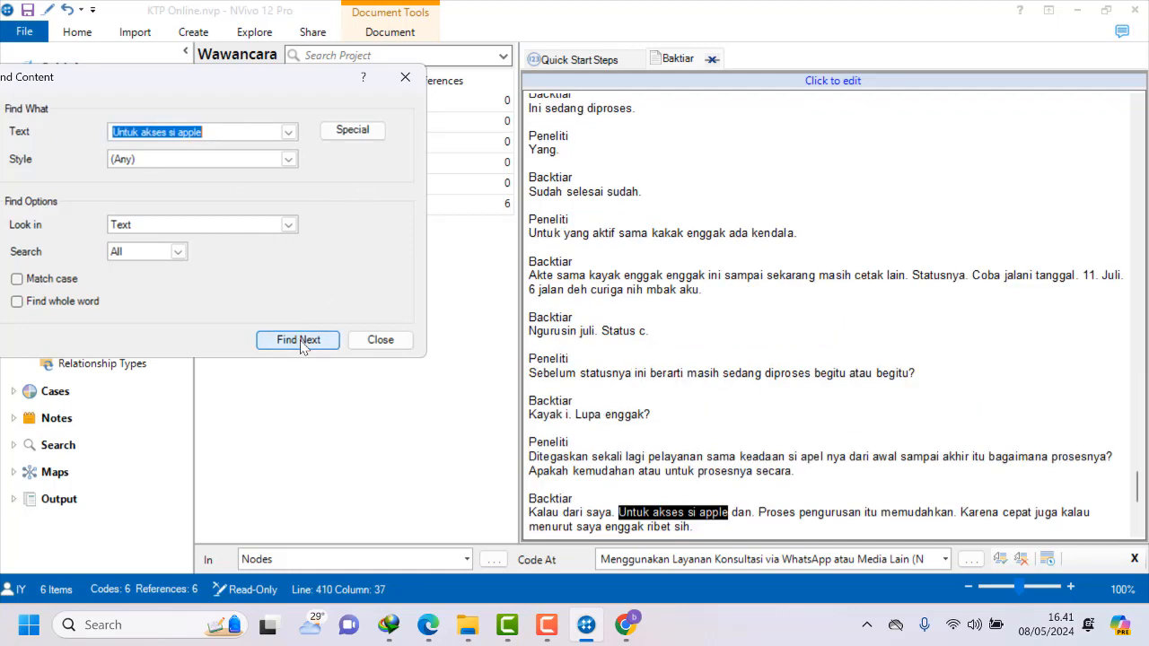
Select the passage from "Kalau dari saya." through "enggak ribet sih." and create a new node for coding it.
{"action": "left_click_drag", "start_coordinate": [532, 440], "coordinate": [746, 457]}
{"action": "right_click", "coordinate": [684, 457]}
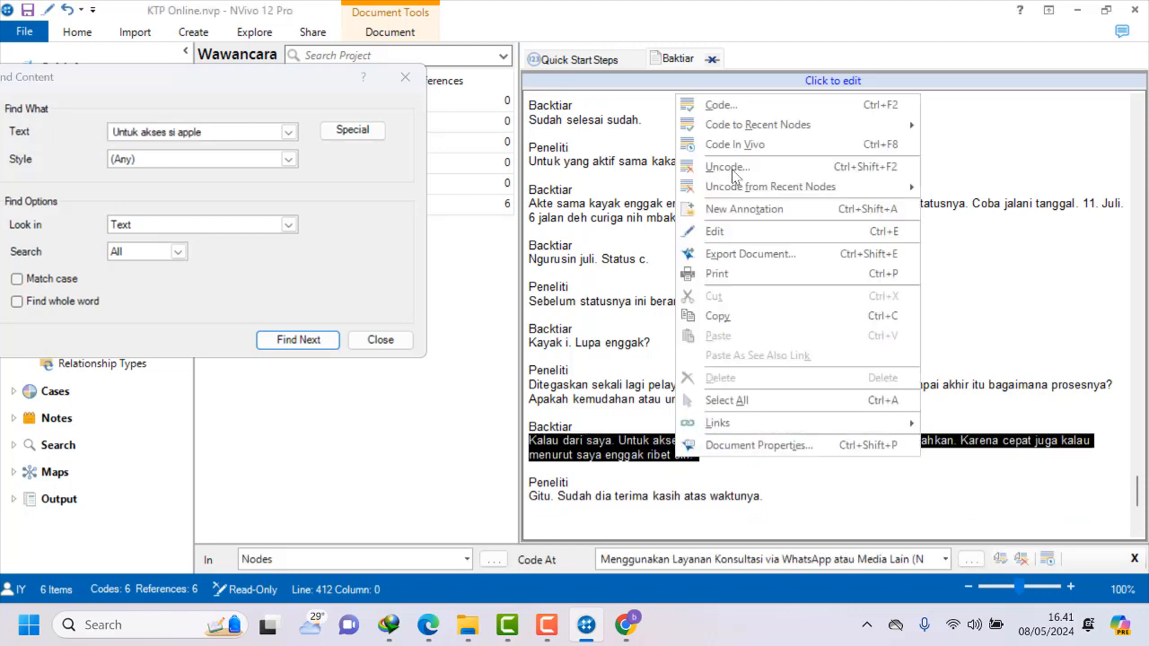
{"action": "left_click", "coordinate": [721, 105]}
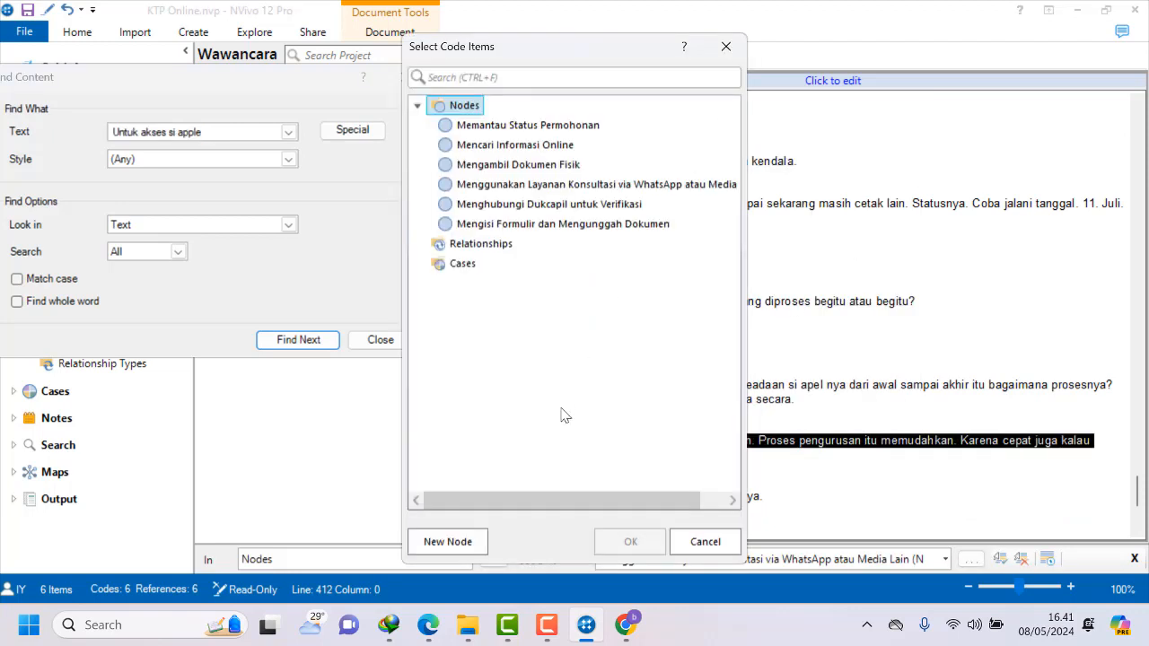
{"action": "left_click", "coordinate": [440, 549]}
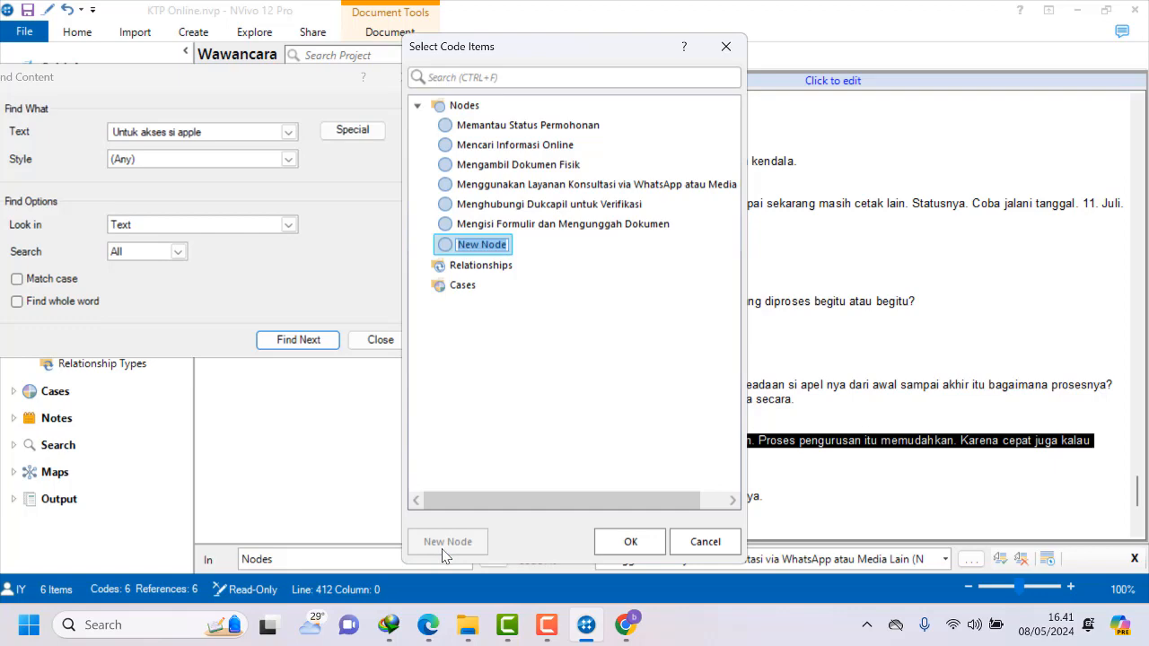
Name the new node "Memberikan Tanggapan atas Layanan", copied from ChatGPT's seventh heading, and code the selected passage at it.
{"action": "left_click", "coordinate": [628, 631]}
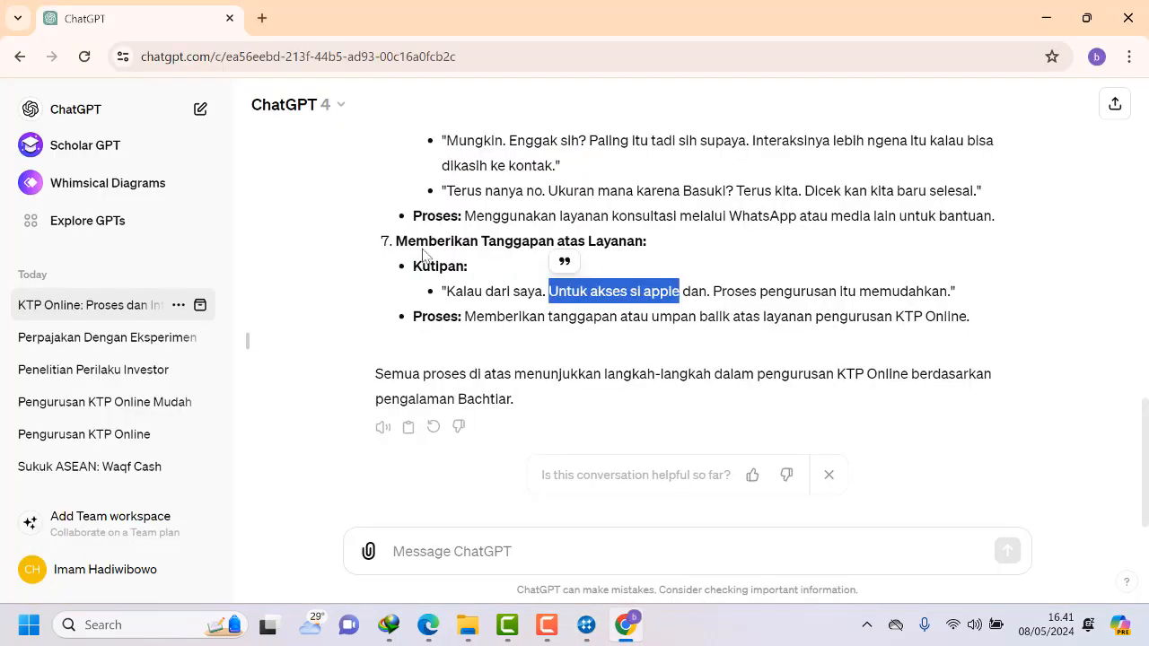
{"action": "left_click_drag", "start_coordinate": [396, 240], "coordinate": [634, 245]}
{"action": "right_click", "coordinate": [635, 245]}
{"action": "left_click", "coordinate": [657, 267]}
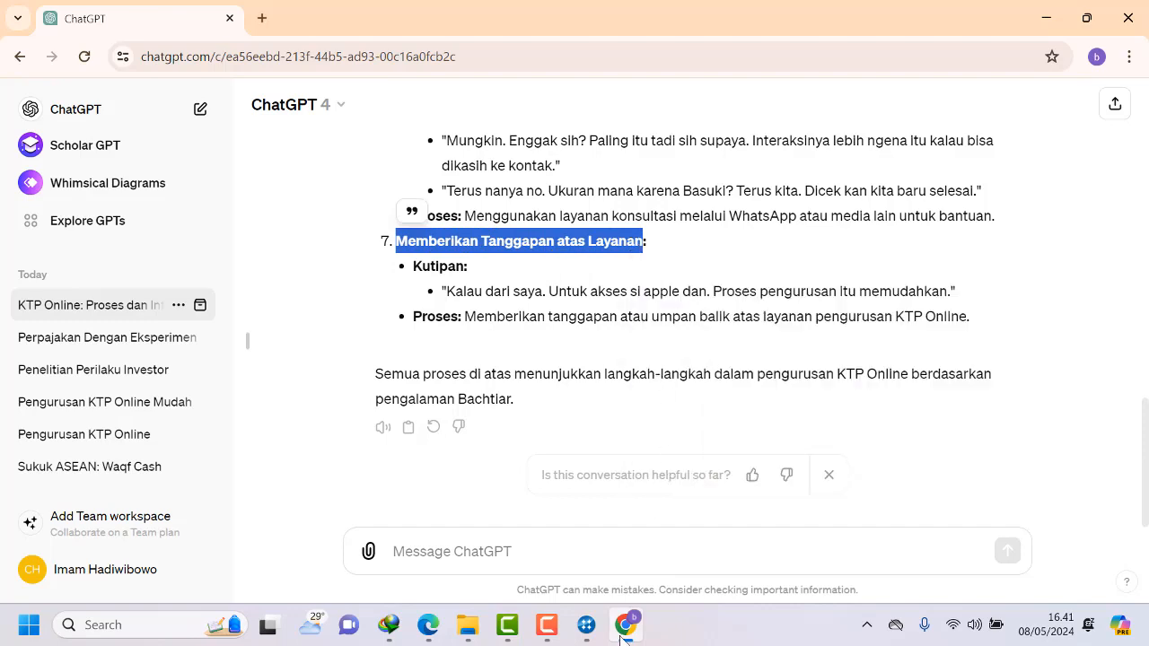
{"action": "left_click", "coordinate": [622, 628]}
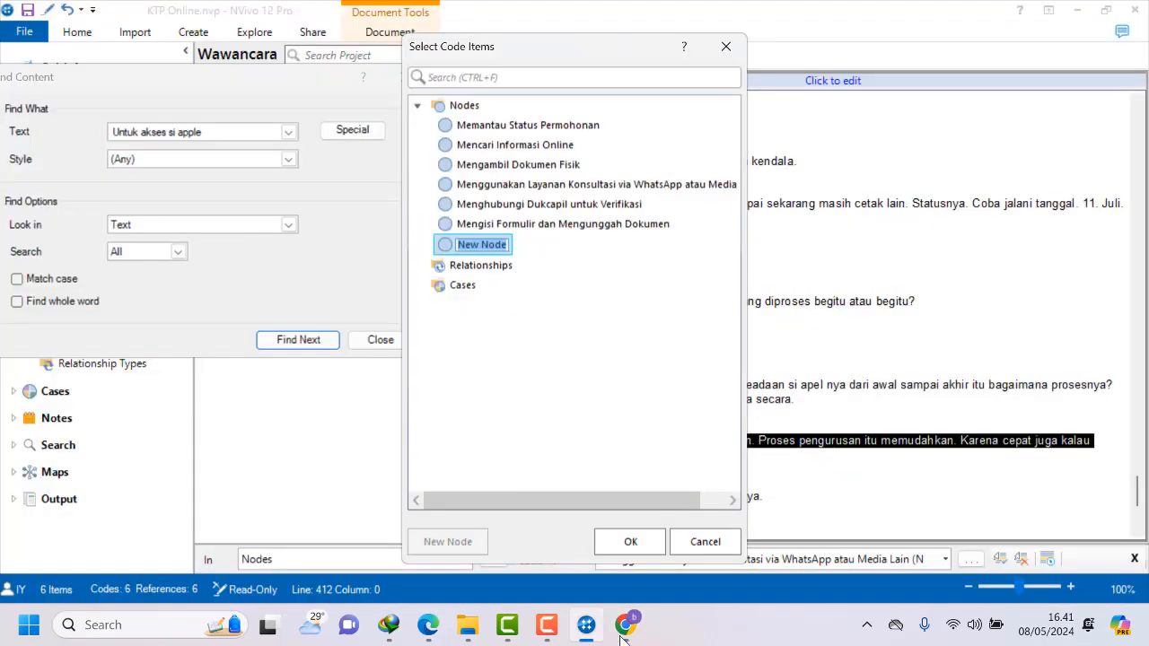
{"action": "right_click", "coordinate": [480, 251]}
{"action": "left_click", "coordinate": [533, 300]}
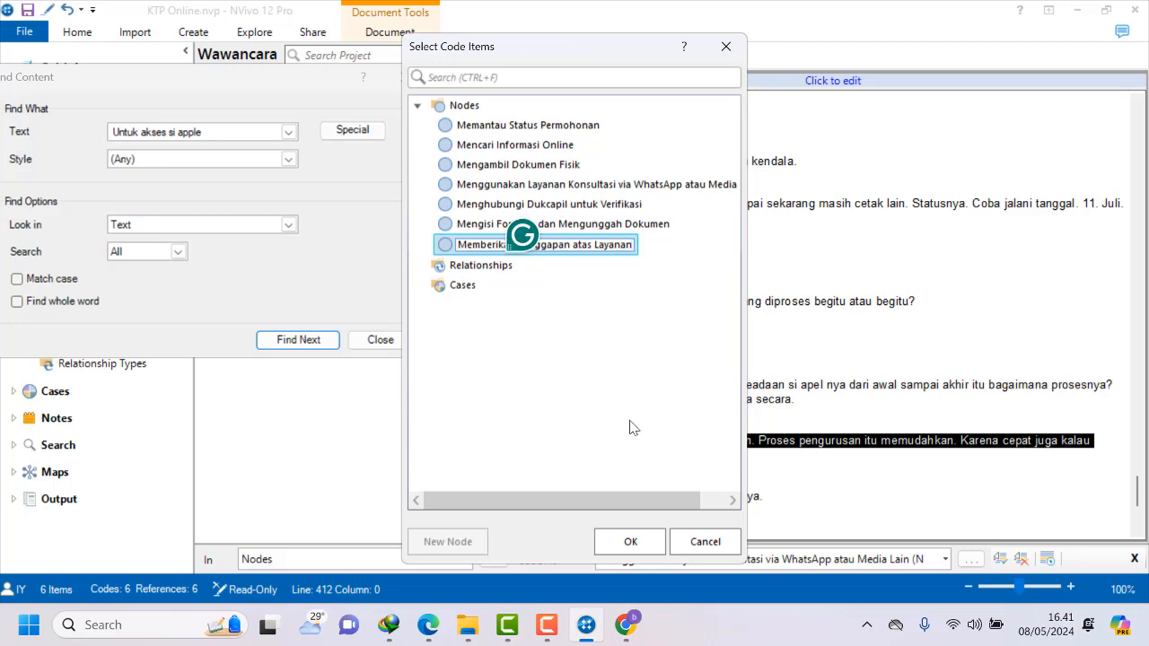
{"action": "left_click", "coordinate": [646, 546]}
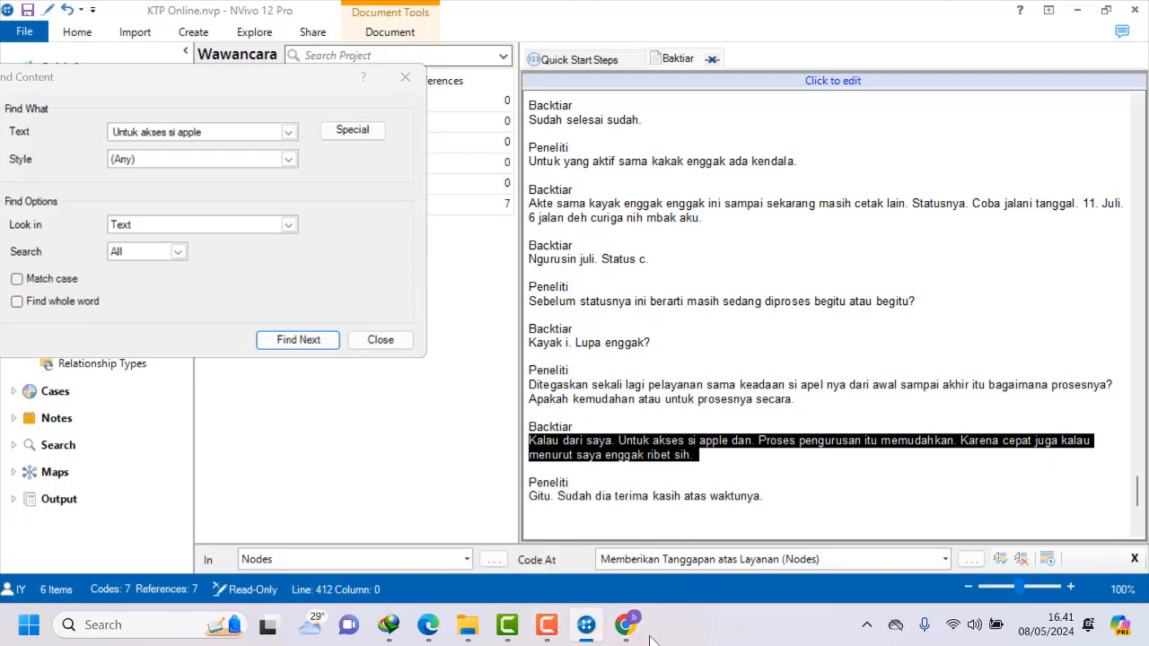
Review ChatGPT's list of processes and quotes in the browser, and return to the NVivo transcript.
{"action": "left_click", "coordinate": [625, 625]}
{"action": "scroll", "coordinate": [518, 289], "scroll_direction": "up", "scroll_amount": 4}
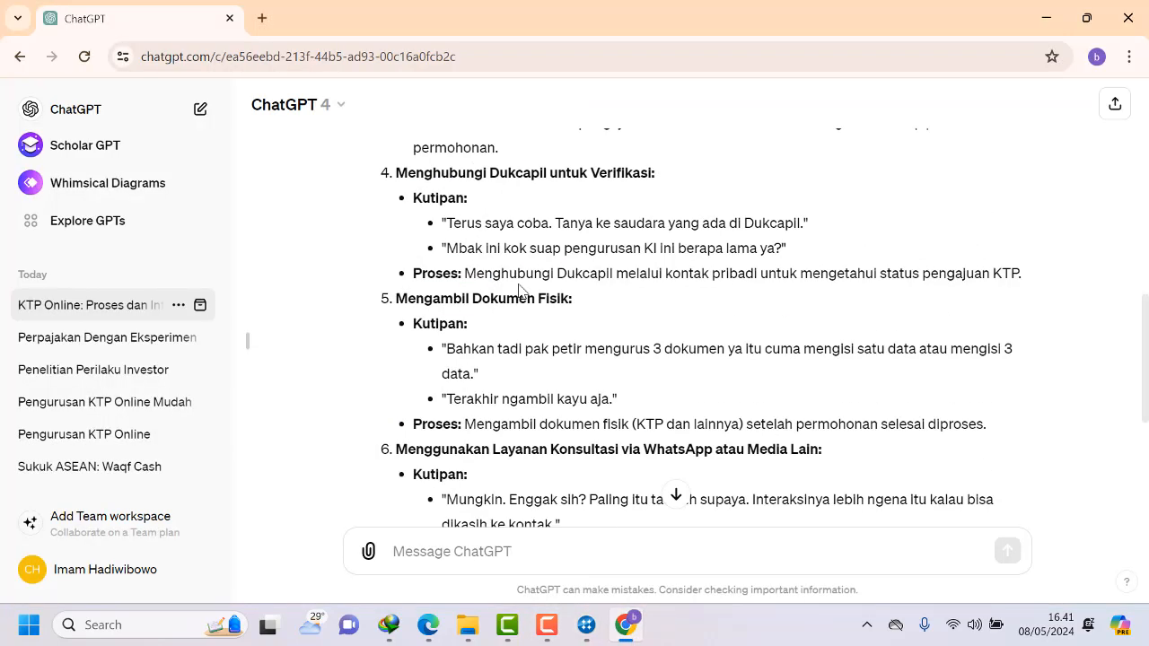
{"action": "scroll", "coordinate": [518, 289], "scroll_direction": "up", "scroll_amount": 8}
{"action": "scroll", "coordinate": [524, 287], "scroll_direction": "down", "scroll_amount": 12}
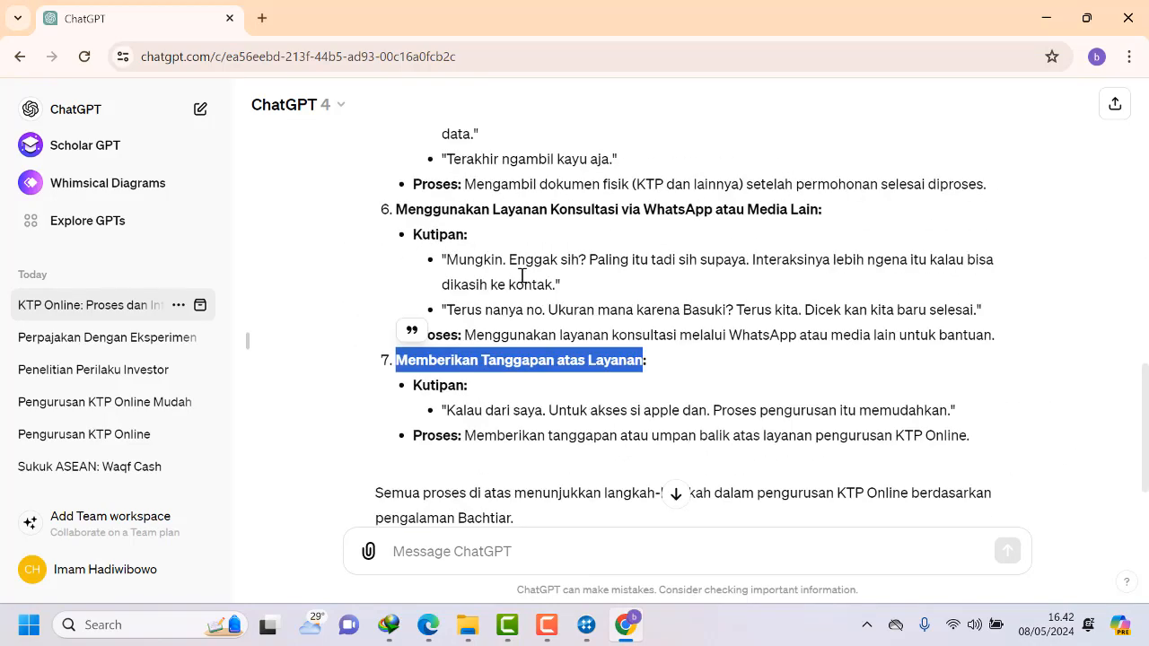
{"action": "scroll", "coordinate": [521, 279], "scroll_direction": "down", "scroll_amount": 2}
{"action": "left_click", "coordinate": [586, 625]}
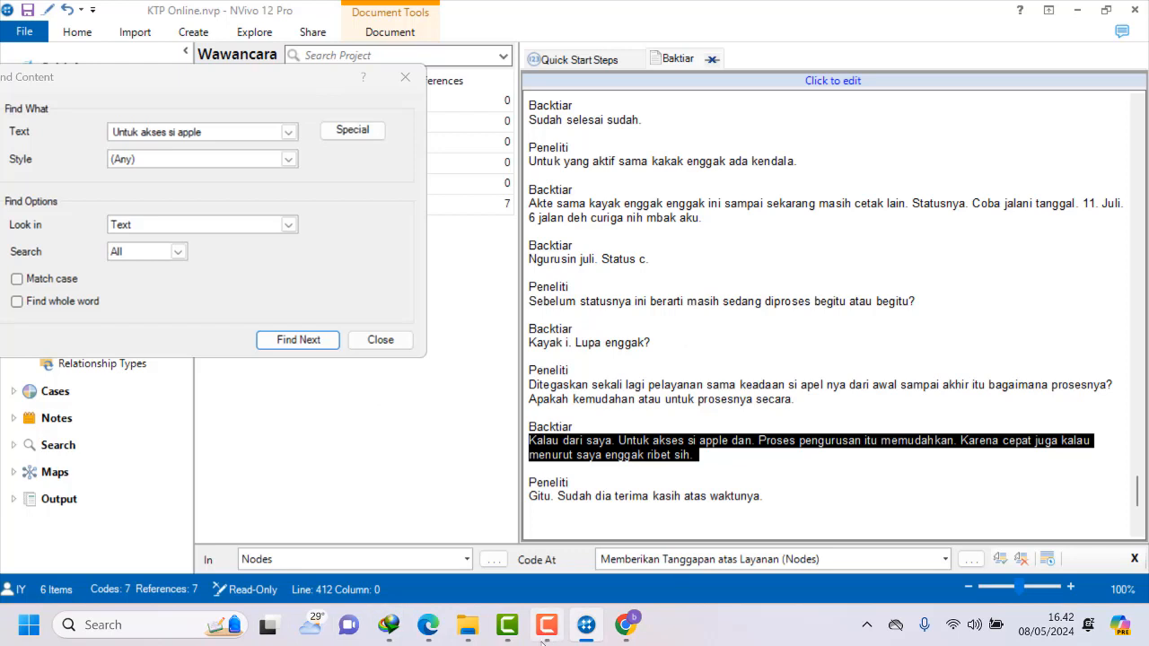
{"action": "left_click", "coordinate": [589, 597]}
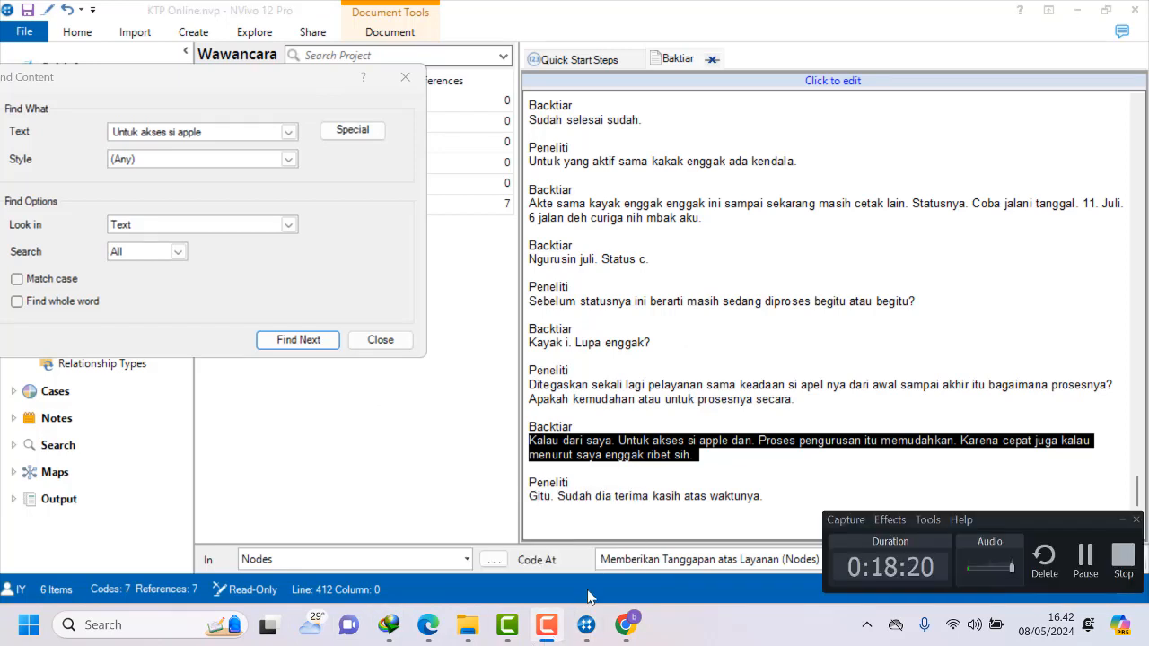
{"action": "left_click", "coordinate": [1085, 558]}
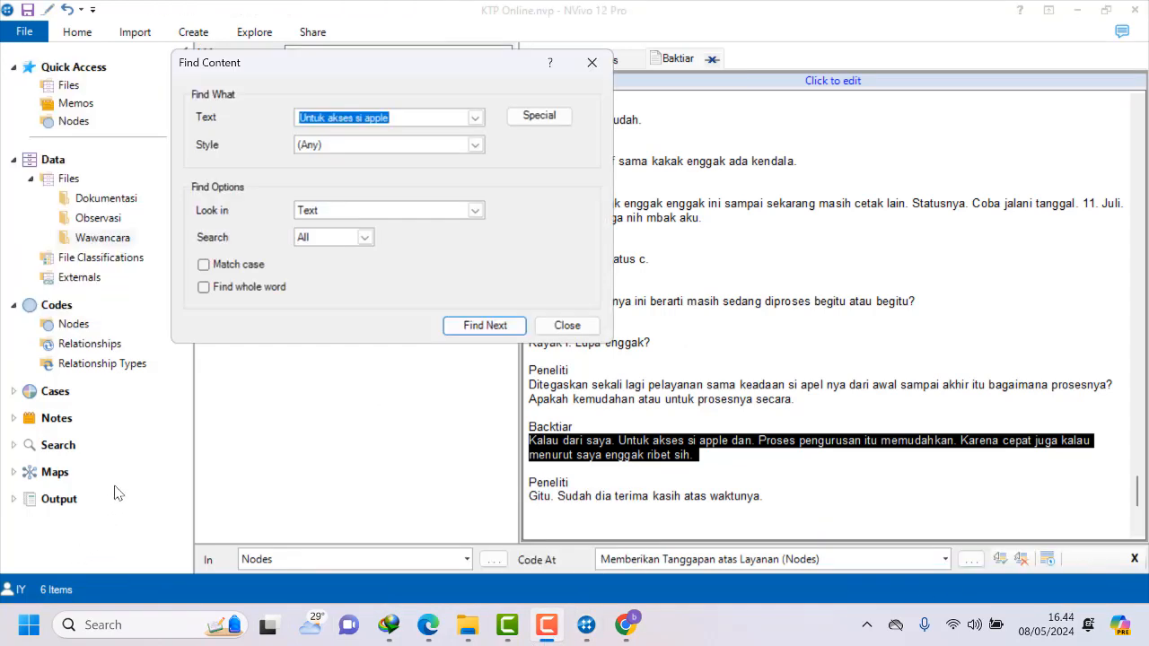
Show the project's list of coded nodes and close the text search.
{"action": "left_click", "coordinate": [59, 306]}
{"action": "left_click", "coordinate": [59, 306]}
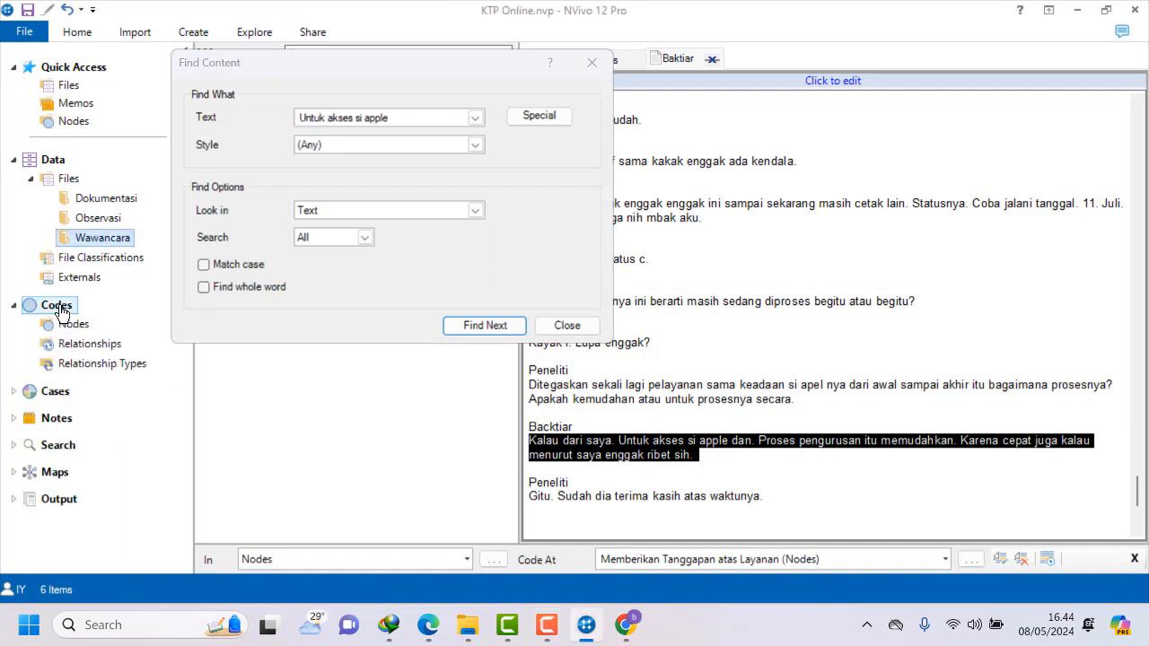
{"action": "left_click", "coordinate": [67, 326]}
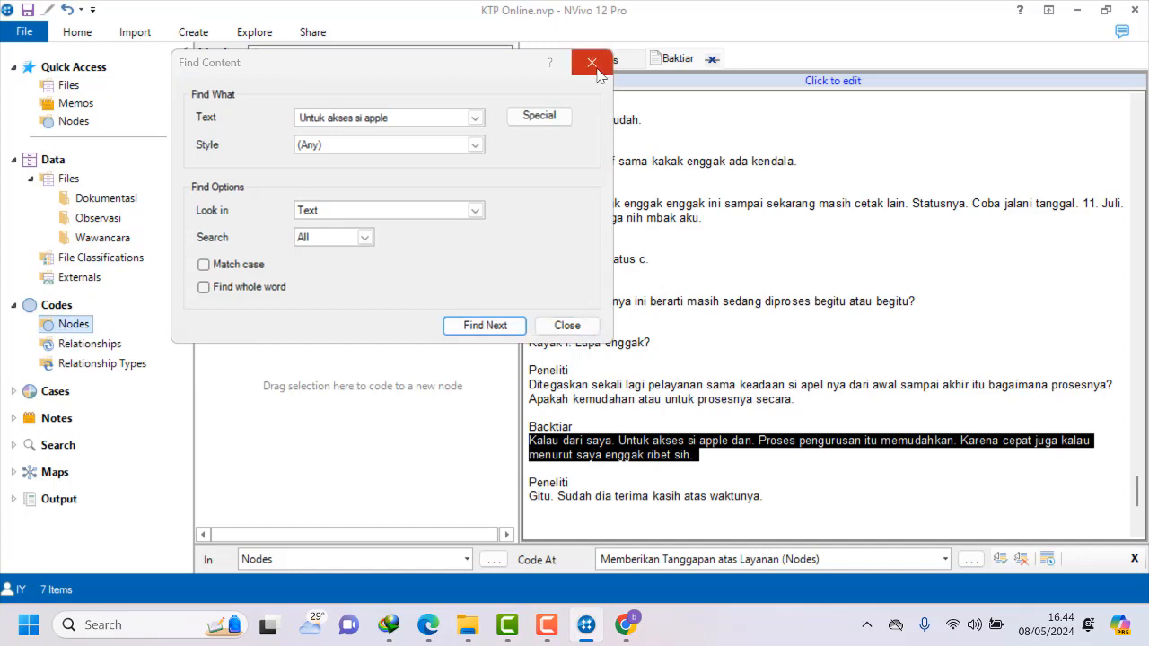
{"action": "left_click", "coordinate": [577, 333]}
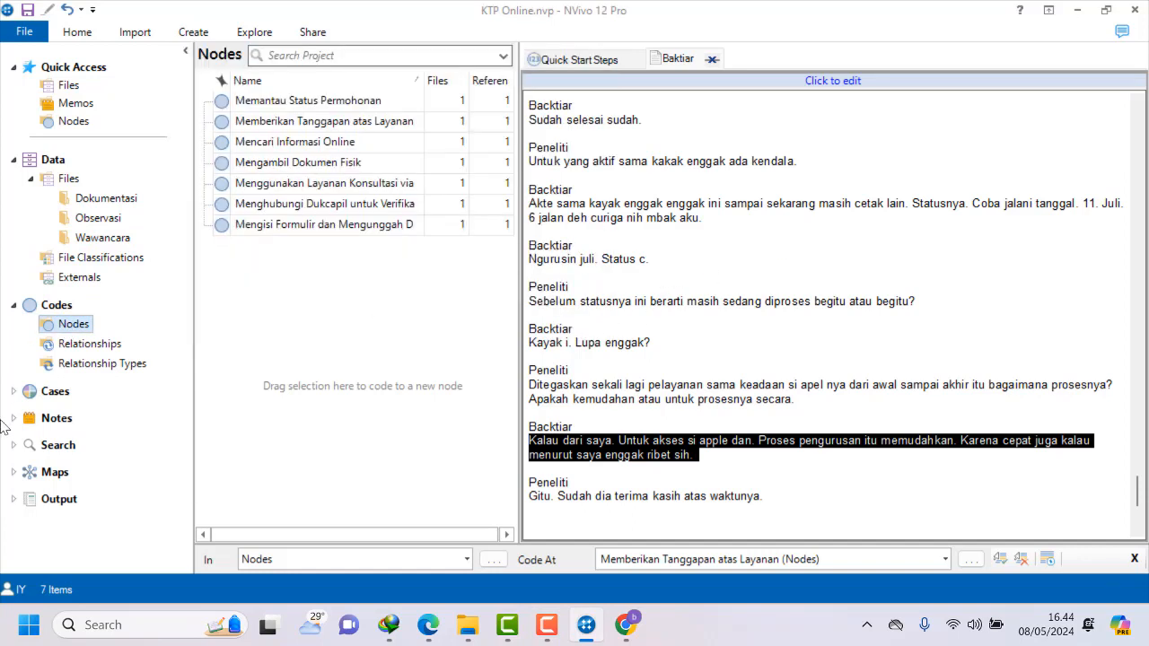
Create a new top-level node named "Proses".
{"action": "right_click", "coordinate": [75, 334]}
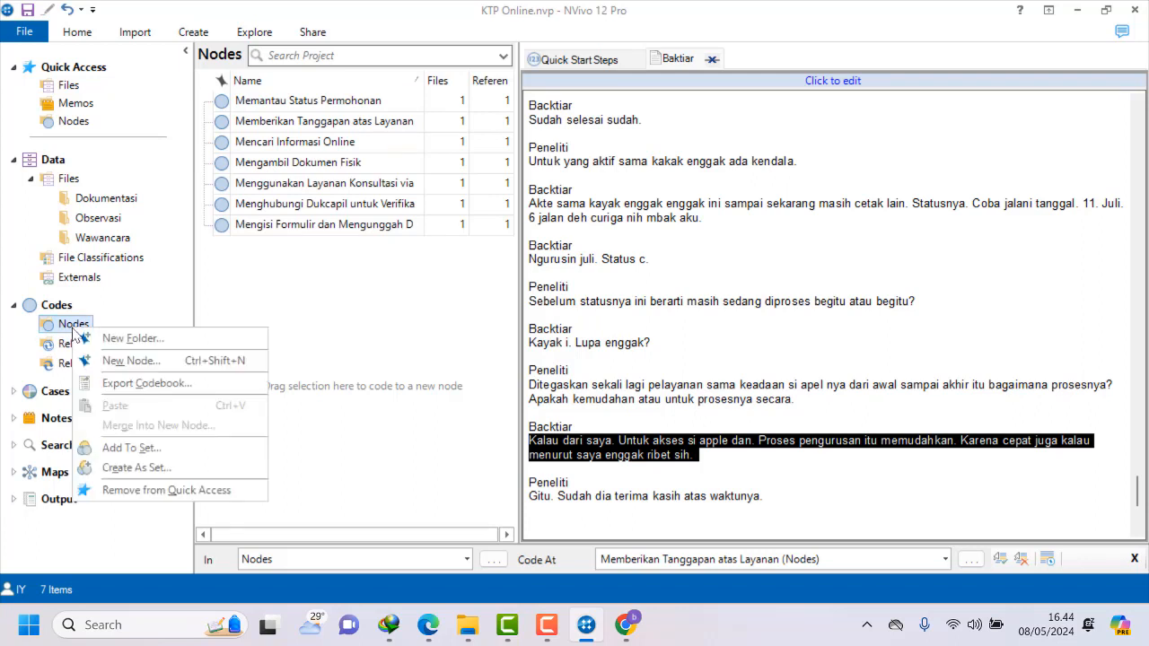
{"action": "left_click", "coordinate": [119, 361]}
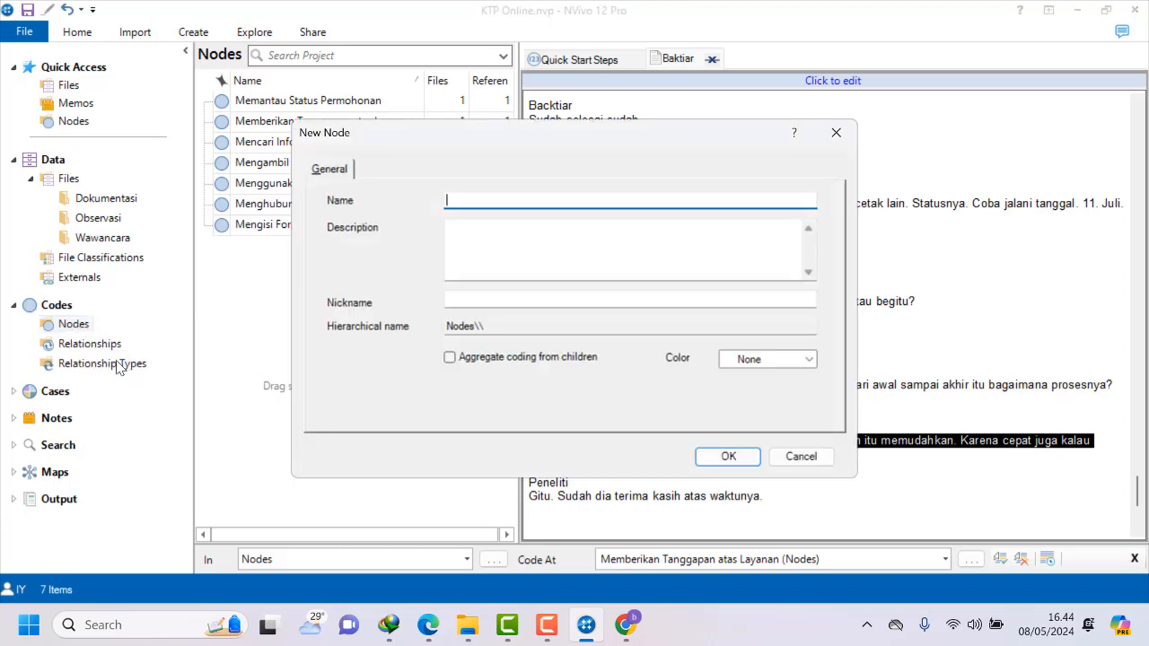
{"action": "type", "text": "Proses"}
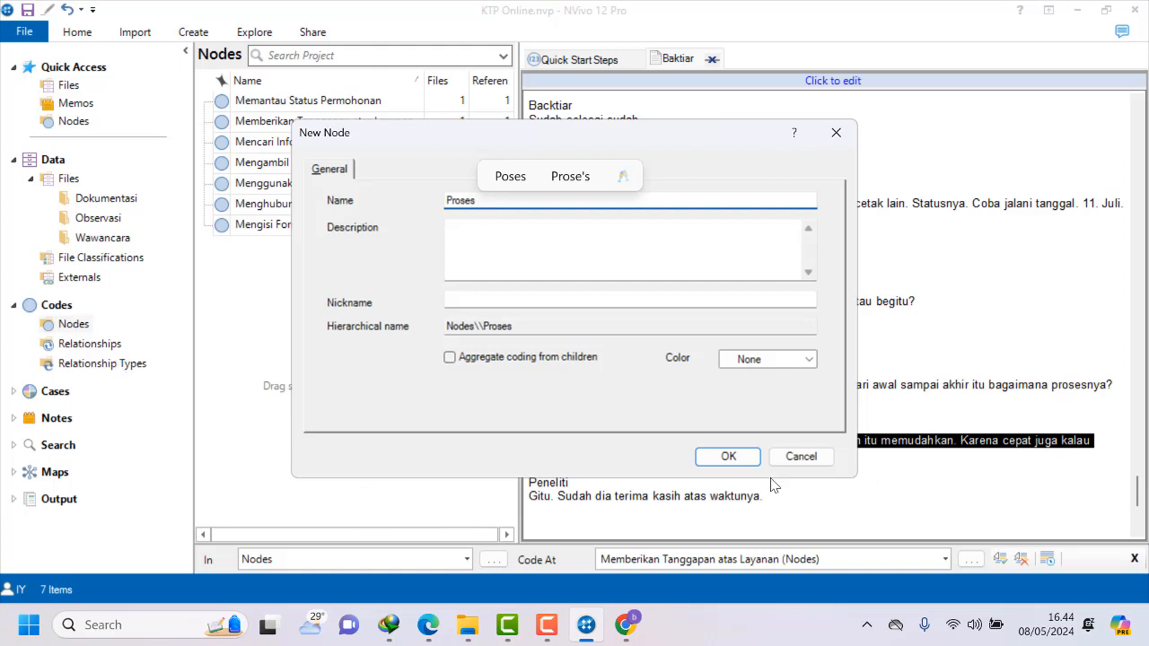
{"action": "left_click", "coordinate": [716, 461]}
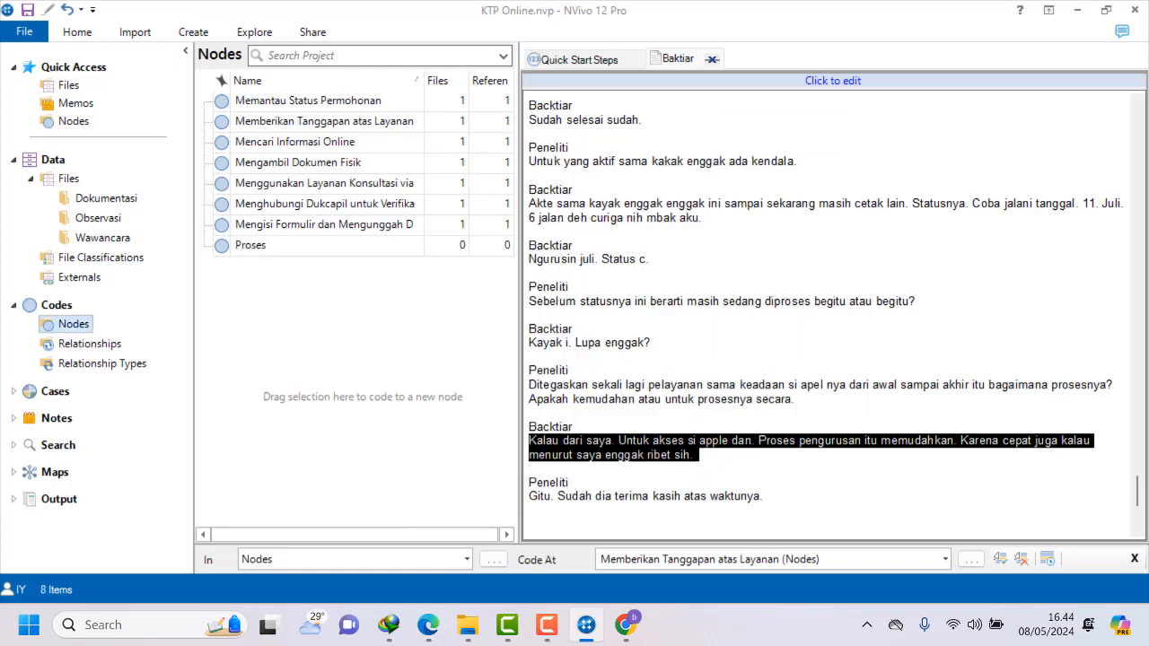
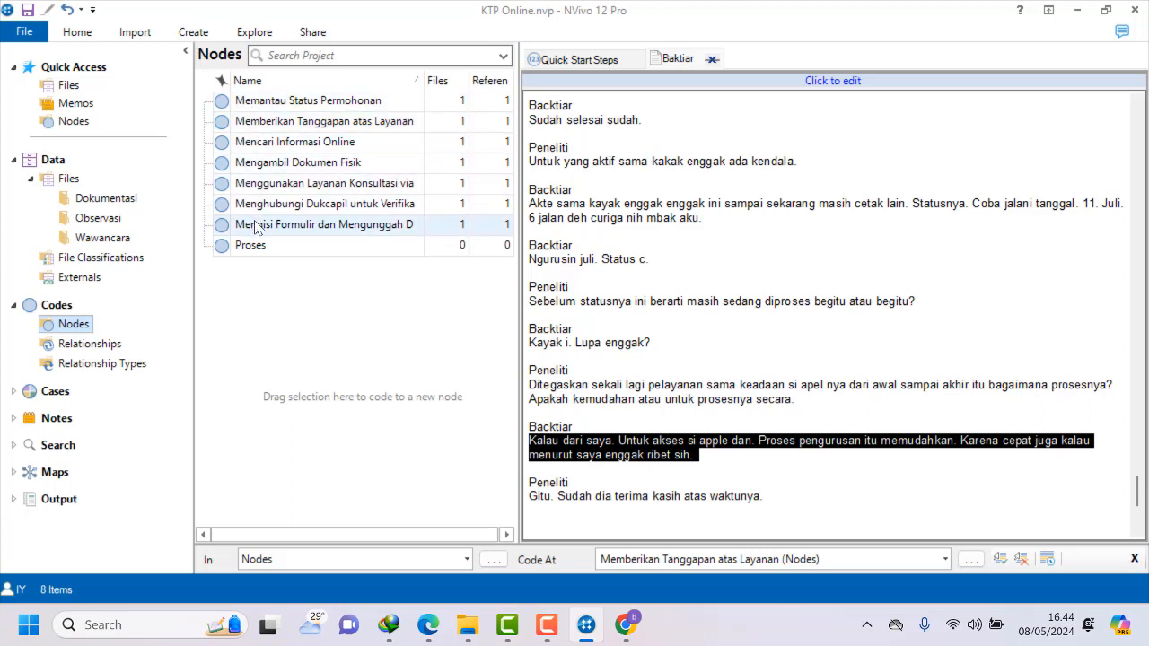
Try to move the nodes from "Memantau Status Permohonan" downward under the "Proses" node.
{"action": "left_click", "coordinate": [221, 108]}
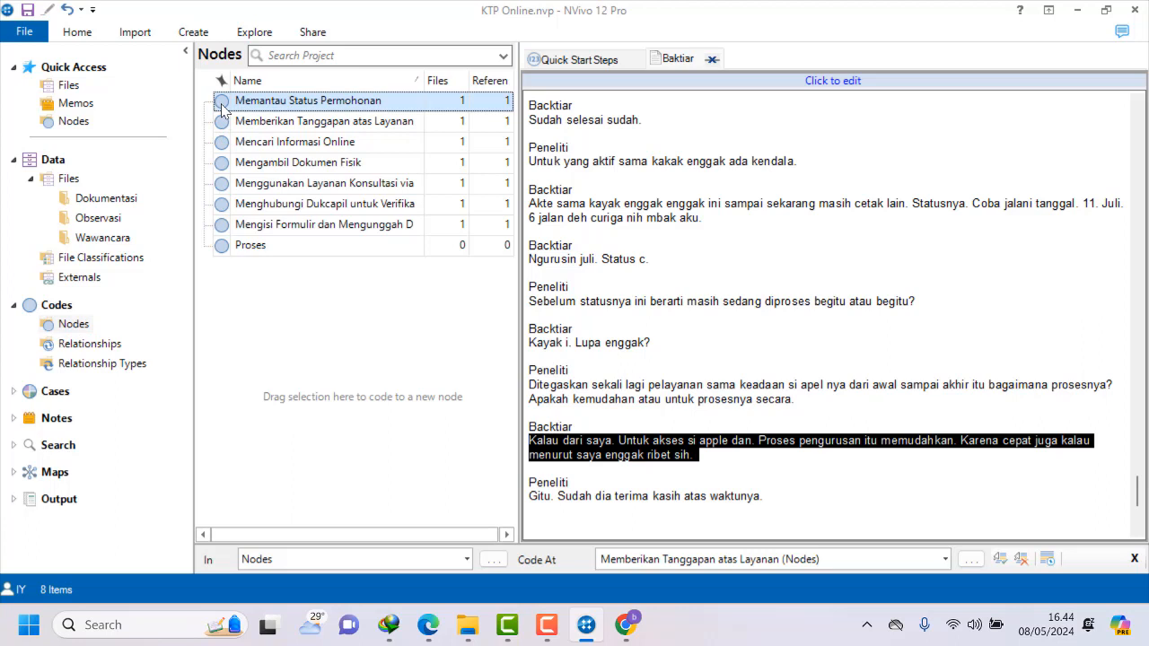
{"action": "mouse_move", "coordinate": [222, 105]}
{"action": "left_mouse_down"}
{"action": "mouse_move", "coordinate": [206, 120]}
{"action": "mouse_move", "coordinate": [206, 214]}
{"action": "mouse_move", "coordinate": [235, 92]}
{"action": "left_mouse_up"}
{"action": "left_click", "coordinate": [220, 105]}
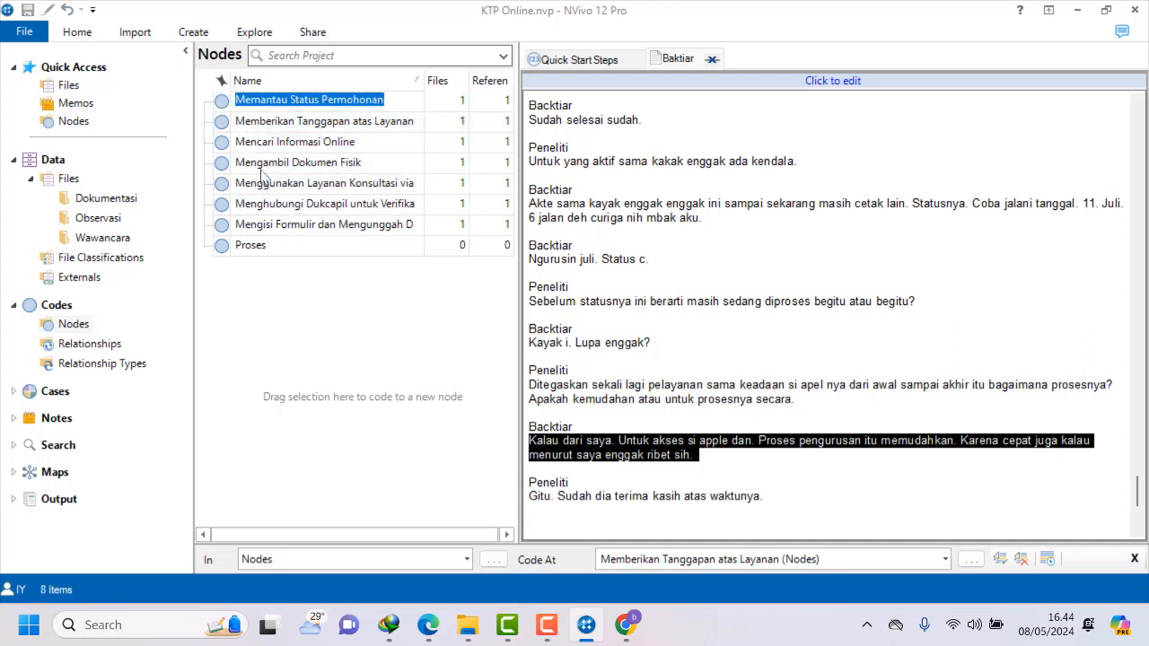
{"action": "left_click", "coordinate": [227, 251]}
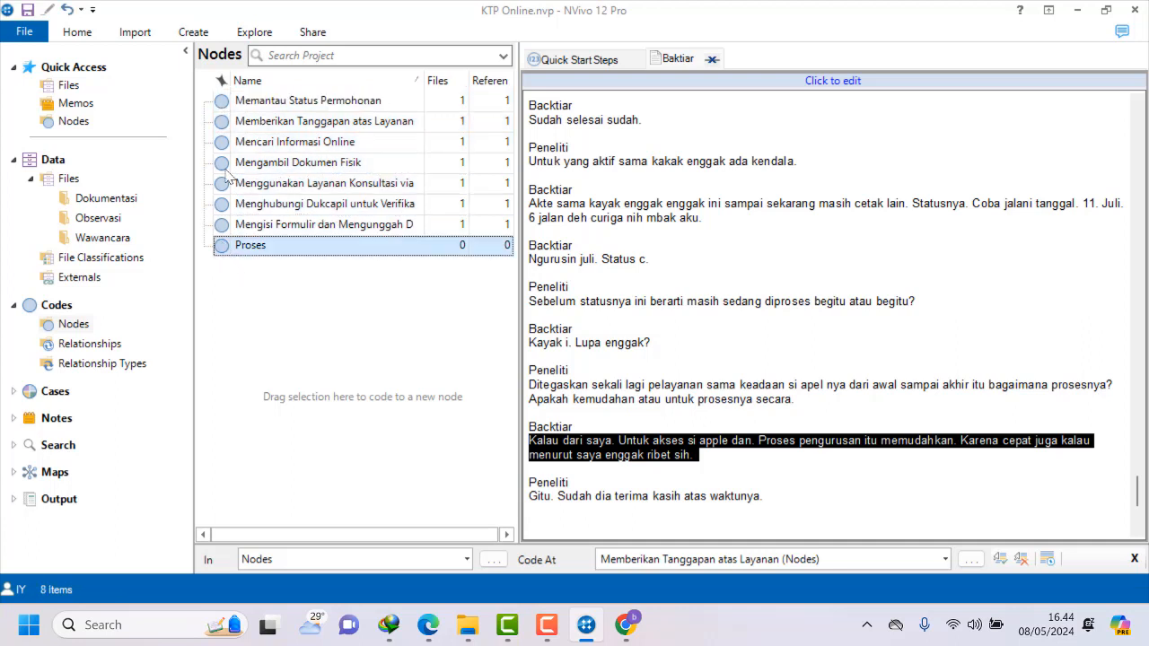
{"action": "left_click", "coordinate": [222, 101]}
{"action": "left_click_drag", "start_coordinate": [222, 105], "coordinate": [219, 252]}
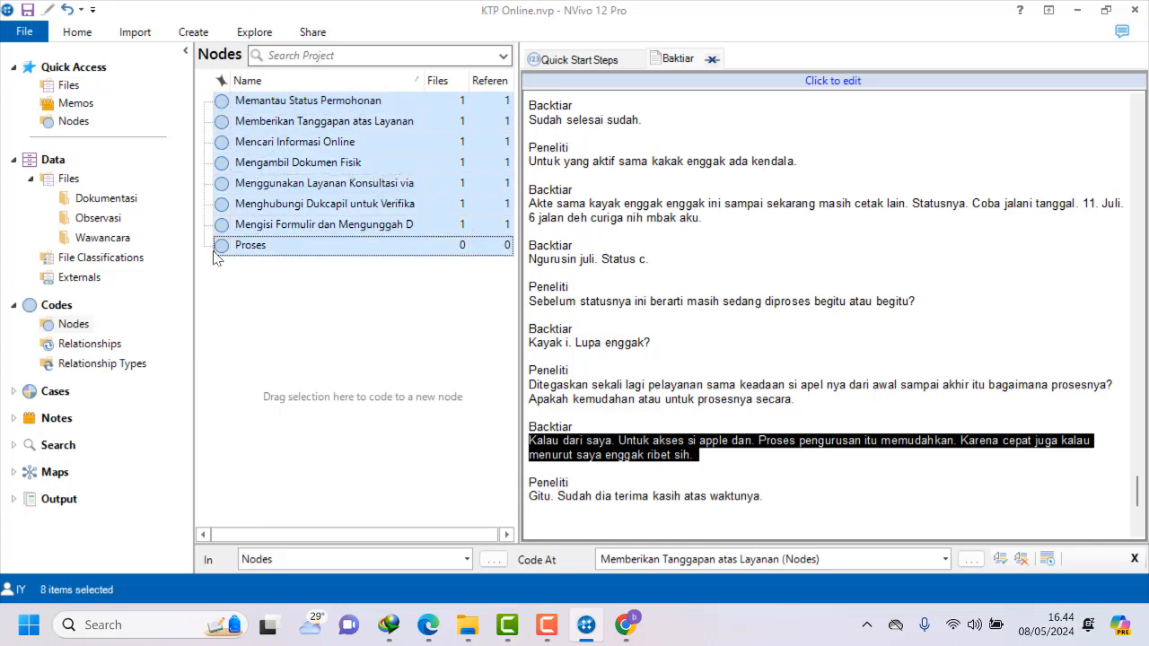
{"action": "left_click", "coordinate": [279, 356]}
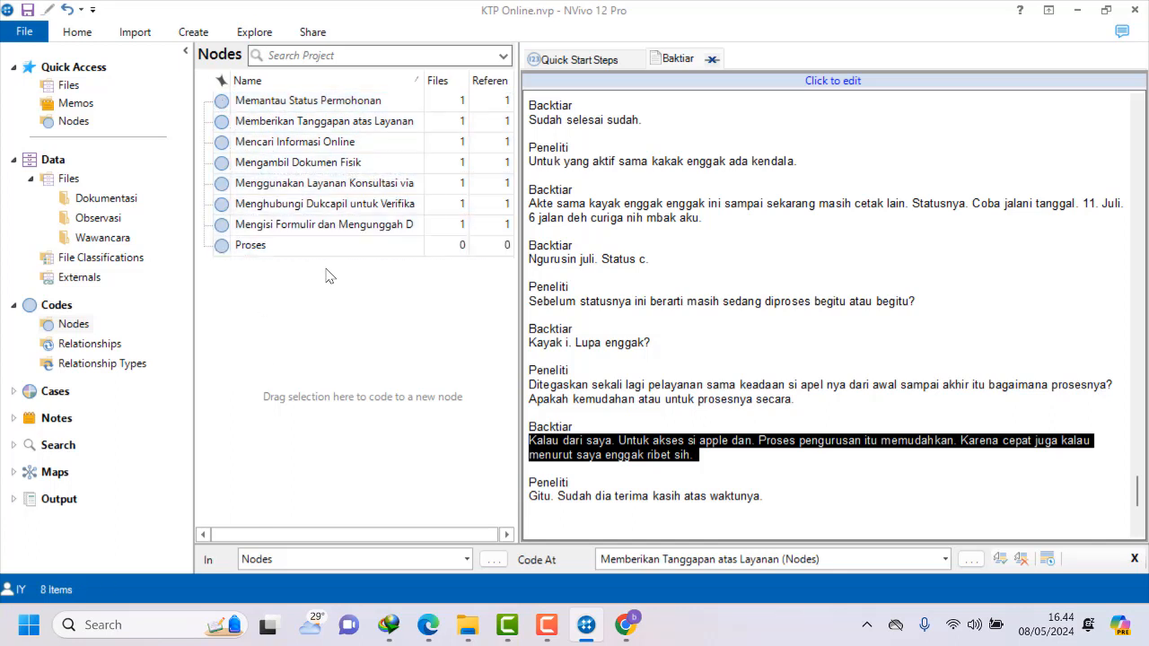
{"action": "left_click", "coordinate": [221, 104]}
{"action": "left_click_drag", "start_coordinate": [222, 104], "coordinate": [244, 296]}
{"action": "left_click", "coordinate": [240, 293]}
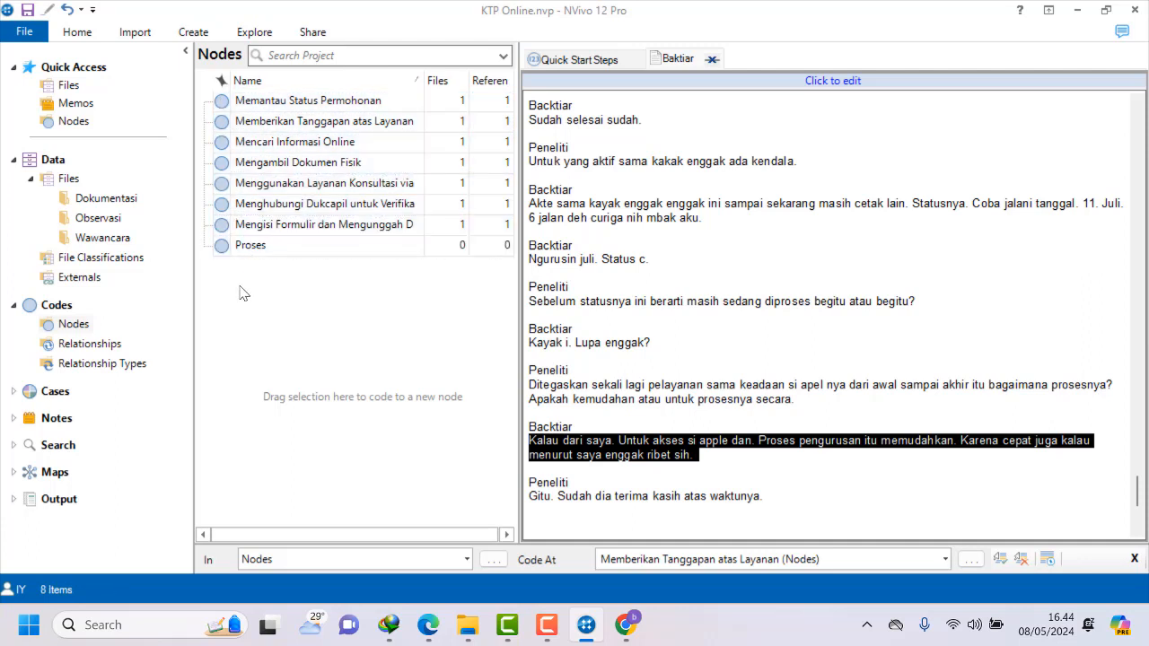
Move the node "Mengisi Formulir dan Mengunggah Dokumen" under "Proses" as its child.
{"action": "left_click", "coordinate": [224, 232]}
{"action": "left_click_drag", "start_coordinate": [225, 233], "coordinate": [225, 257]}
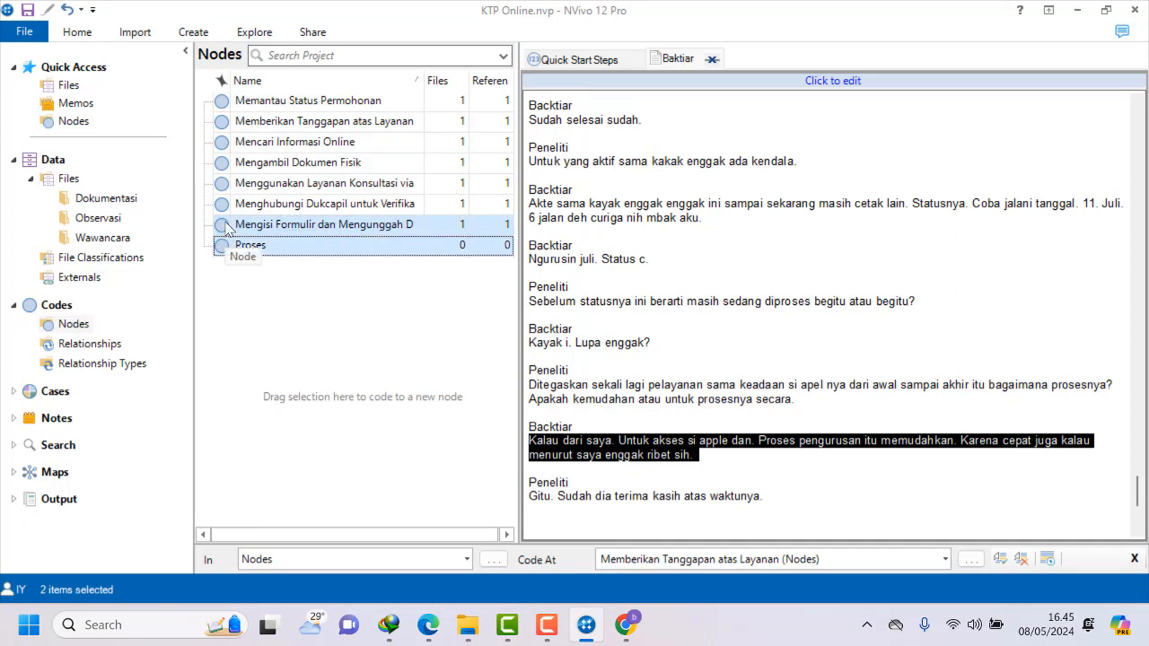
{"action": "left_click", "coordinate": [224, 229]}
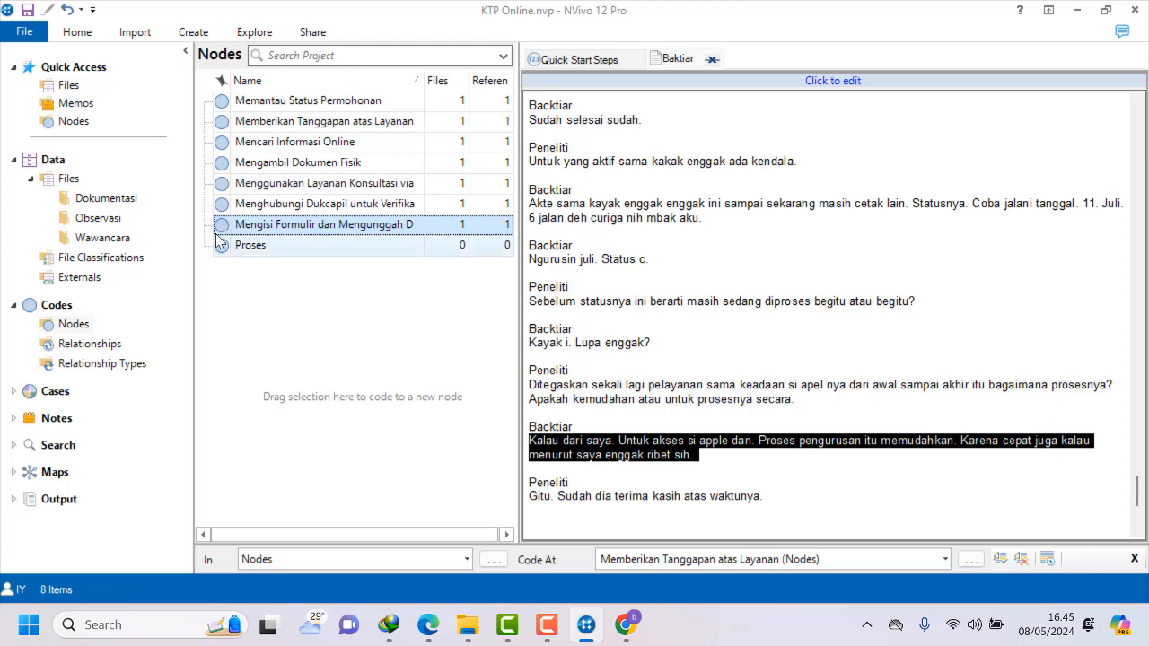
{"action": "left_click_drag", "start_coordinate": [226, 231], "coordinate": [231, 256]}
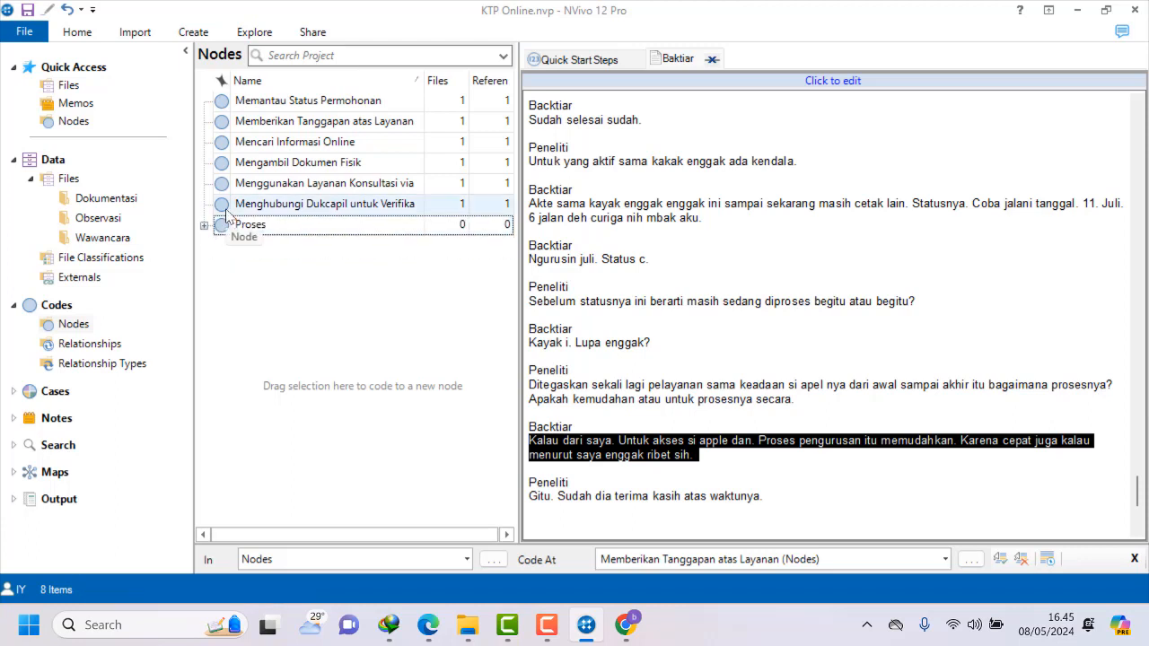
Try to move the node "Menghubungi Dukcapil untuk Verifikasi" under "Proses" while both nodes are selected.
{"action": "left_click", "coordinate": [224, 209]}
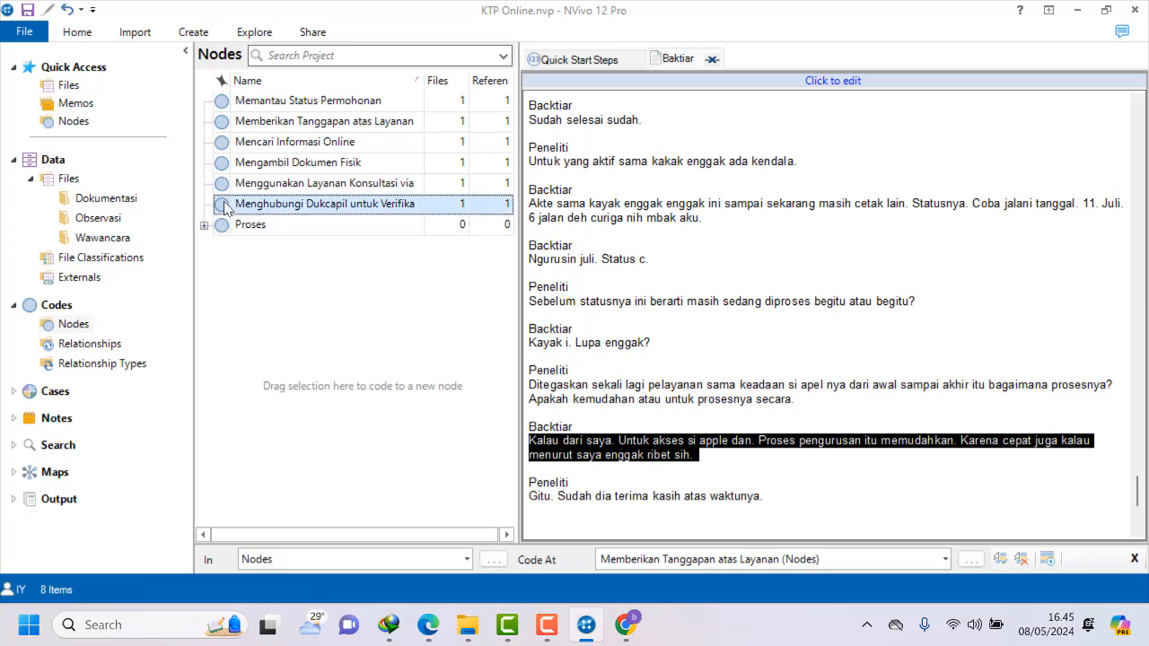
{"action": "left_click", "coordinate": [221, 225], "text": "shift"}
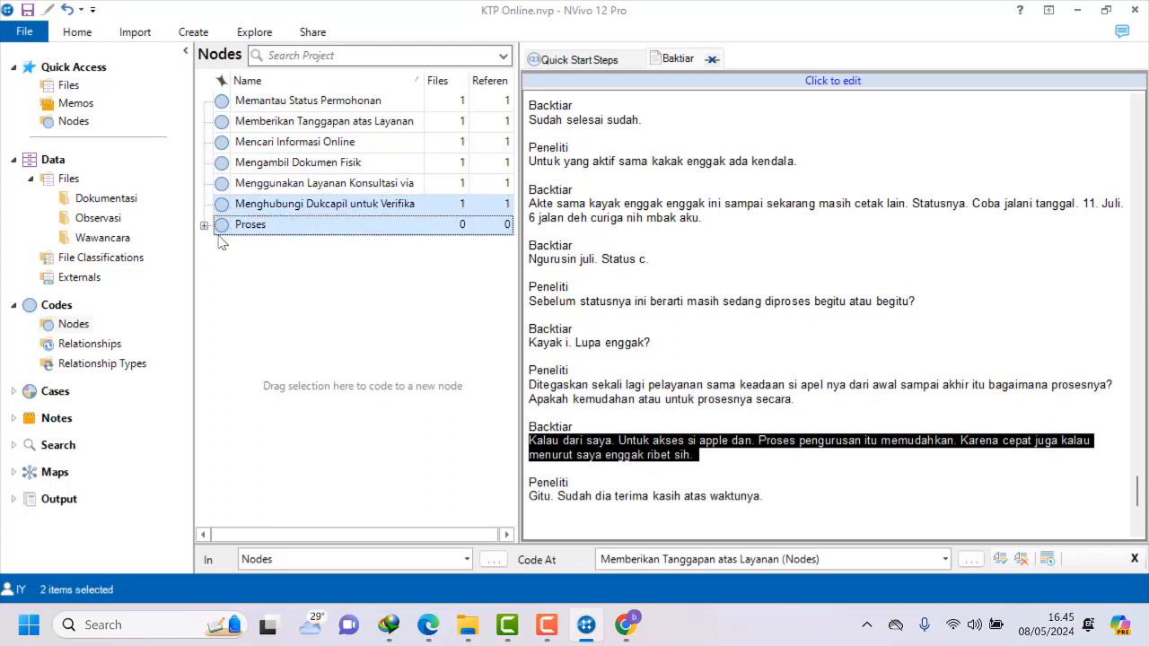
{"action": "left_click", "coordinate": [221, 211]}
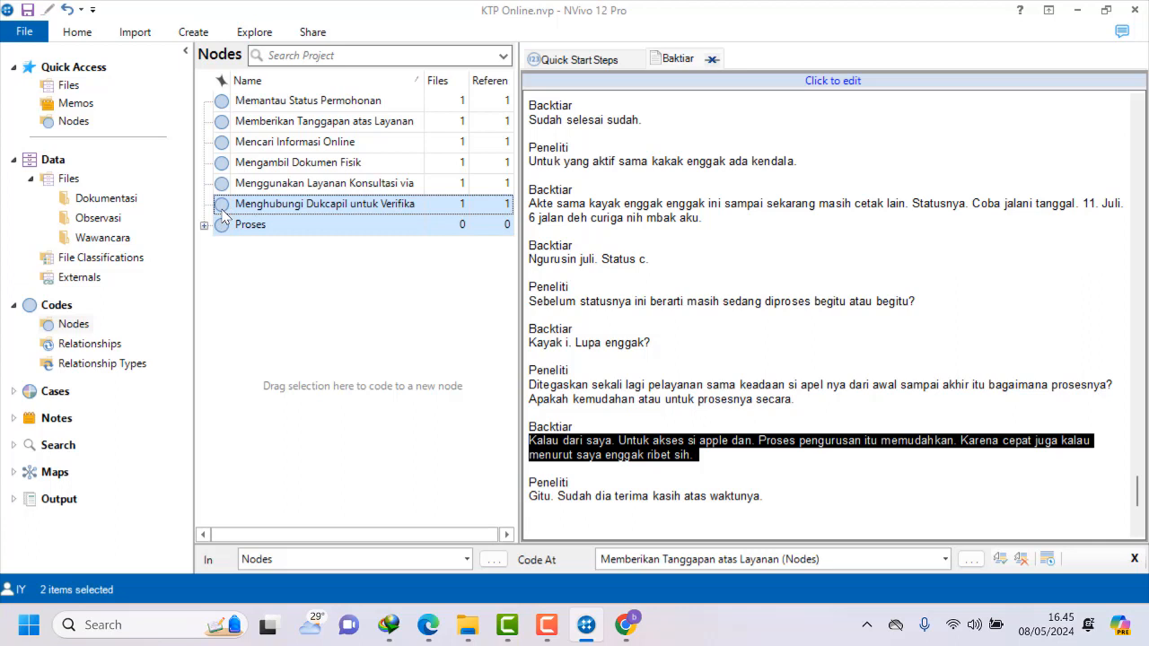
{"action": "left_click_drag", "start_coordinate": [222, 212], "coordinate": [221, 223]}
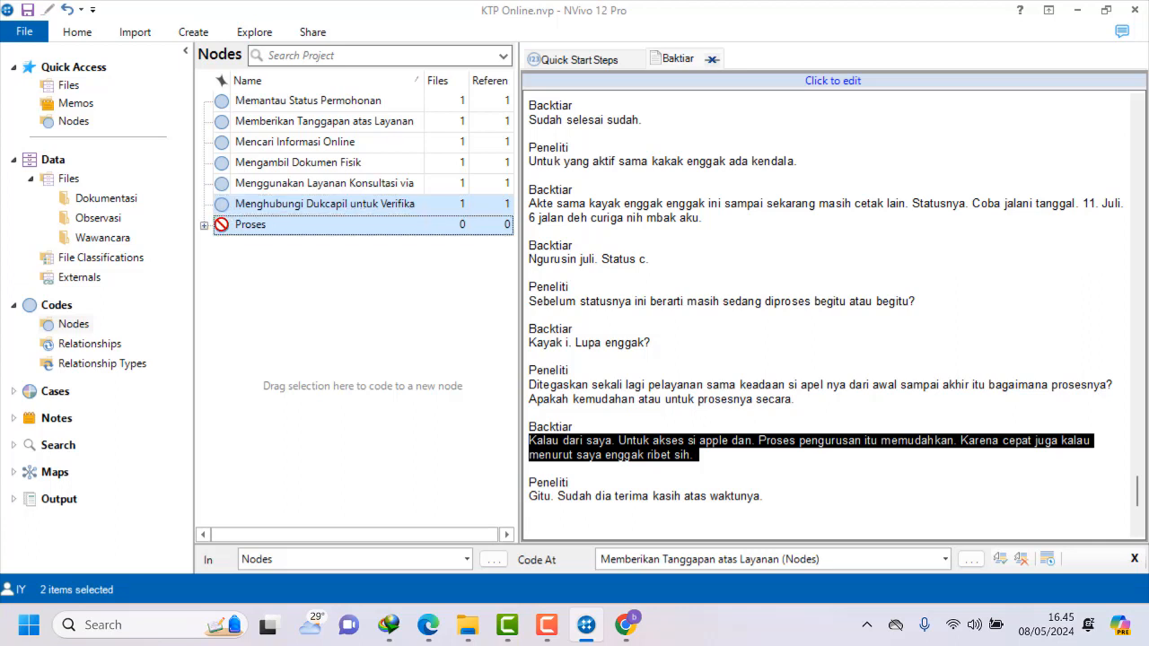
{"action": "left_click_drag", "start_coordinate": [222, 225], "coordinate": [256, 289]}
{"action": "left_click", "coordinate": [256, 292]}
Move the node "Menghubungi Dukcapil untuk Verifikasi" under "Proses" as its child.
{"action": "left_click", "coordinate": [221, 205]}
{"action": "left_click", "coordinate": [223, 225], "text": "shift"}
{"action": "left_click", "coordinate": [226, 207]}
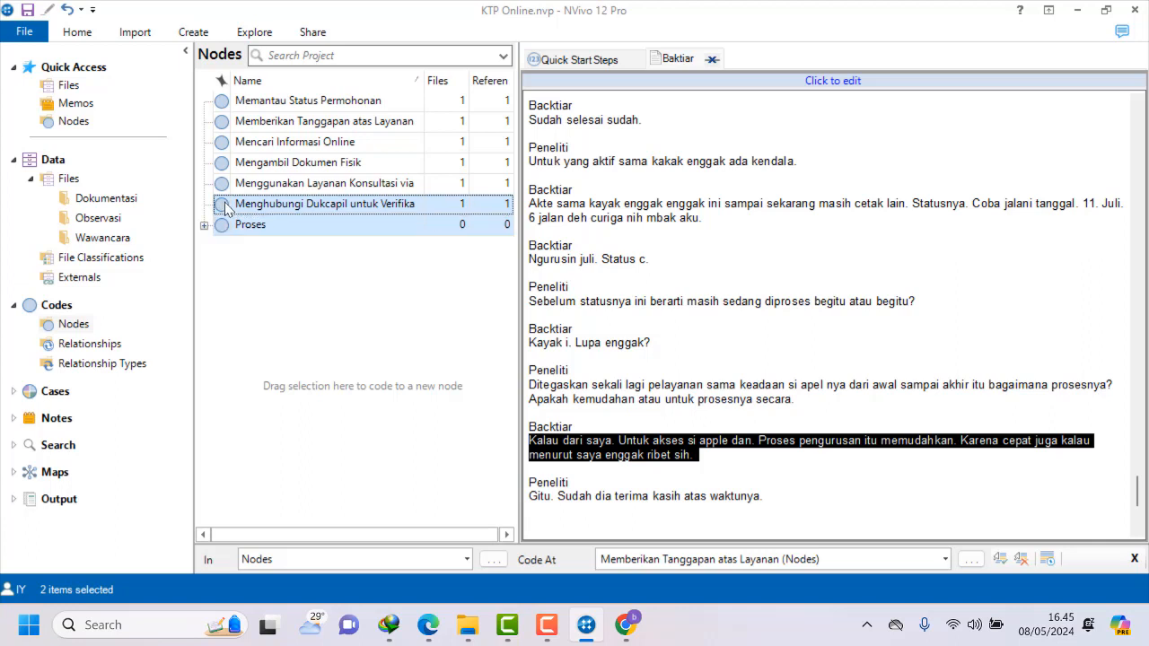
{"action": "left_click_drag", "start_coordinate": [225, 208], "coordinate": [225, 232]}
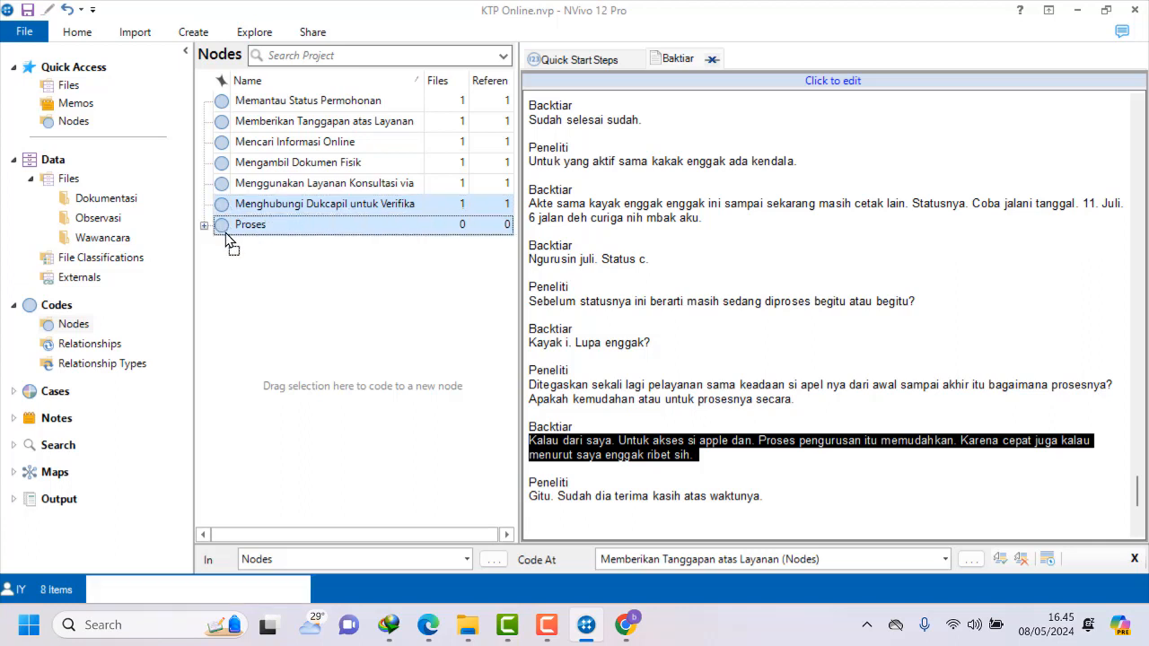
Move the node beginning "Menggunakan Layanan Konsultasi via" under "Proses" as its child.
{"action": "left_click", "coordinate": [225, 185]}
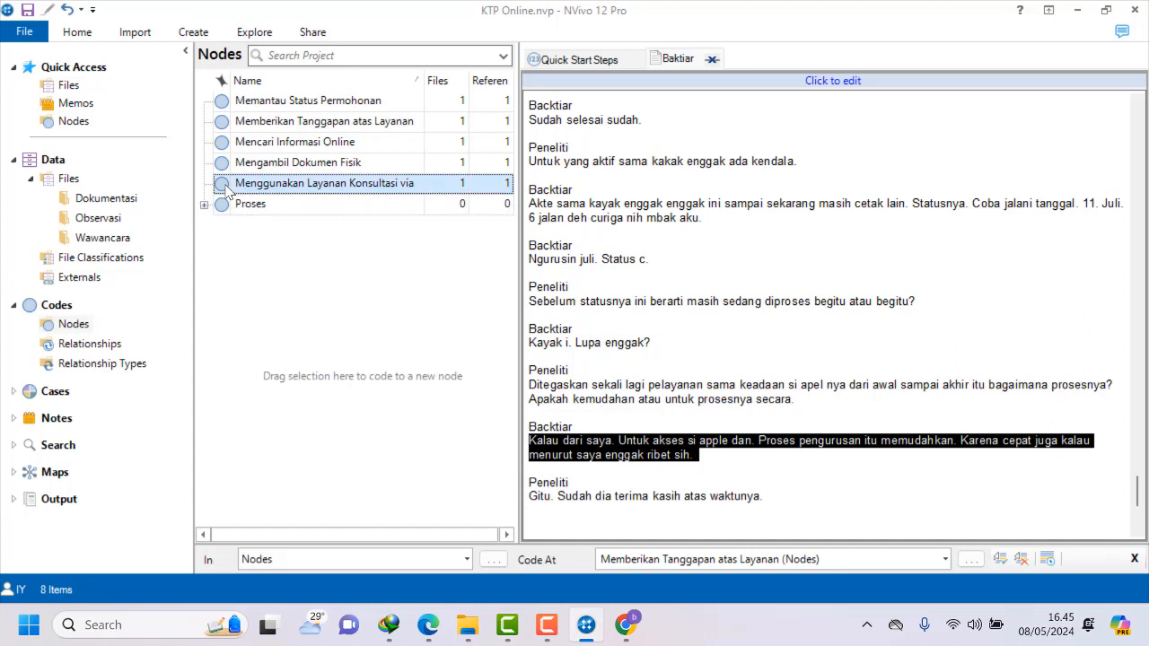
{"action": "left_click", "coordinate": [226, 205], "text": "shift"}
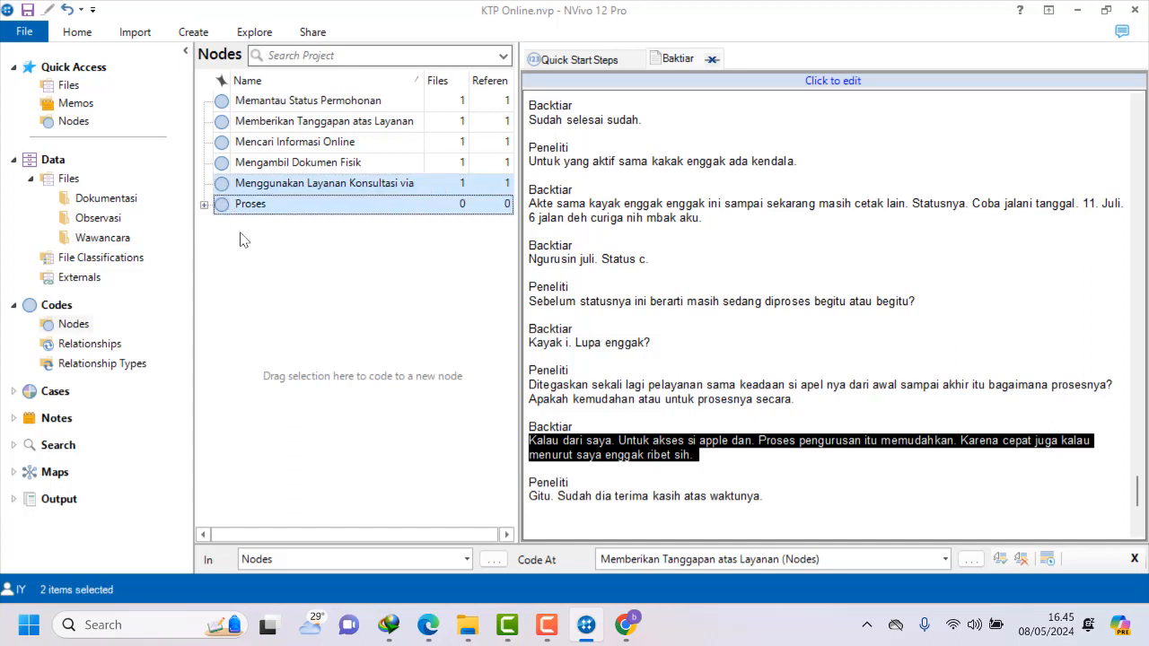
{"action": "left_click", "coordinate": [239, 229]}
{"action": "left_click", "coordinate": [225, 190]}
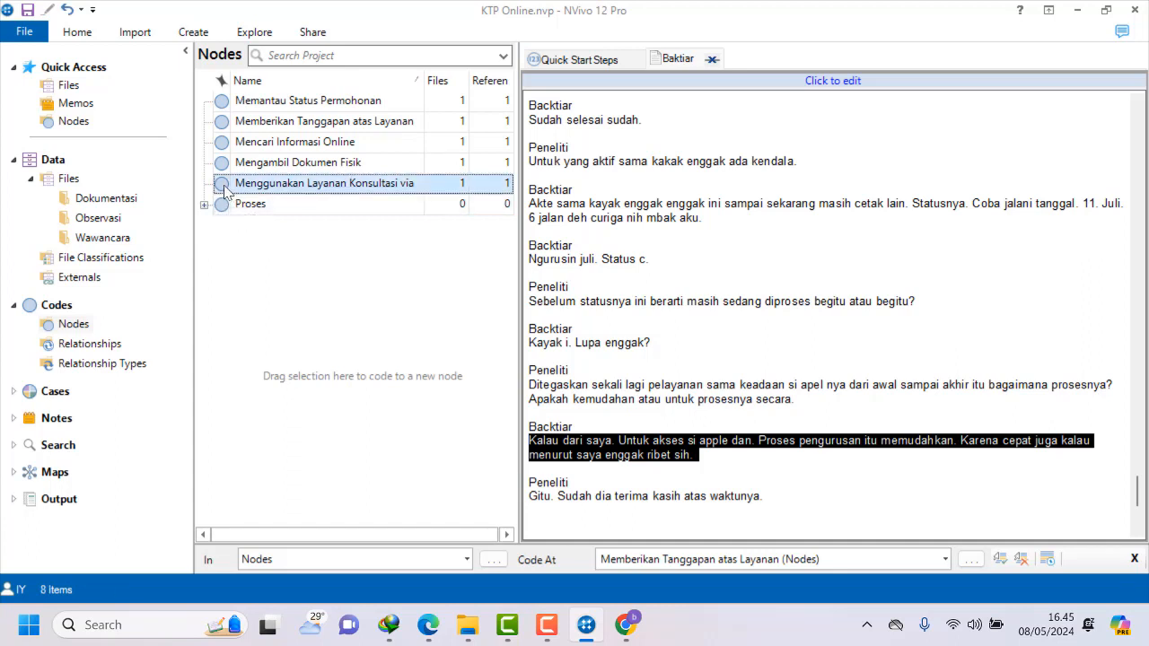
{"action": "left_click", "coordinate": [232, 206], "text": "shift"}
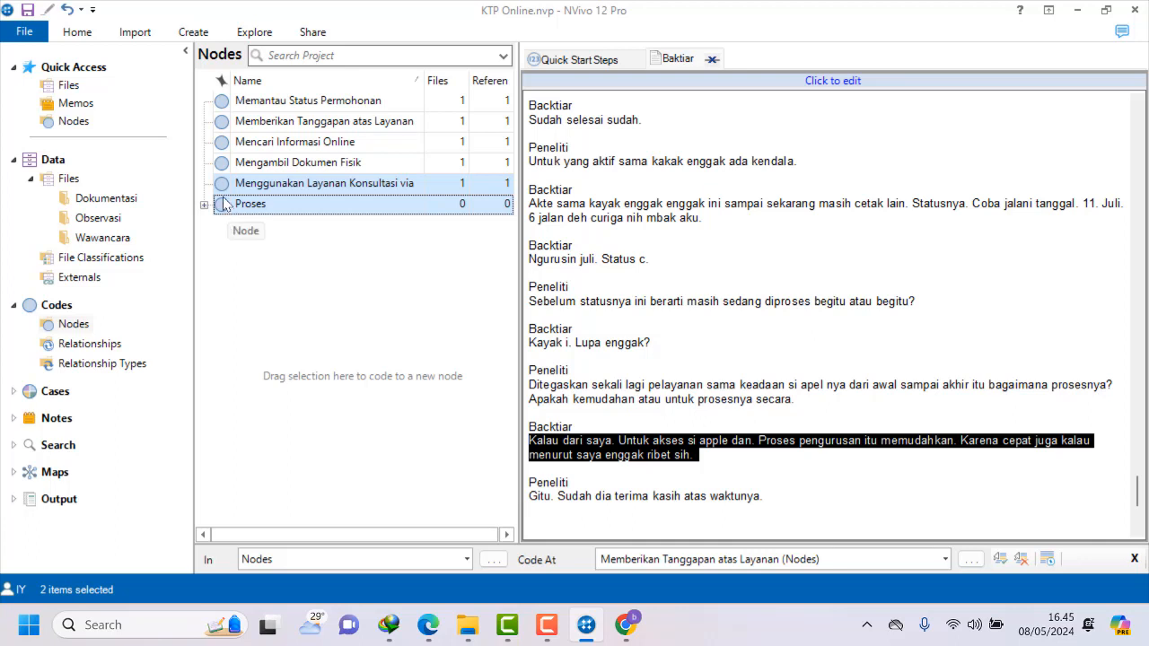
{"action": "left_click", "coordinate": [221, 191]}
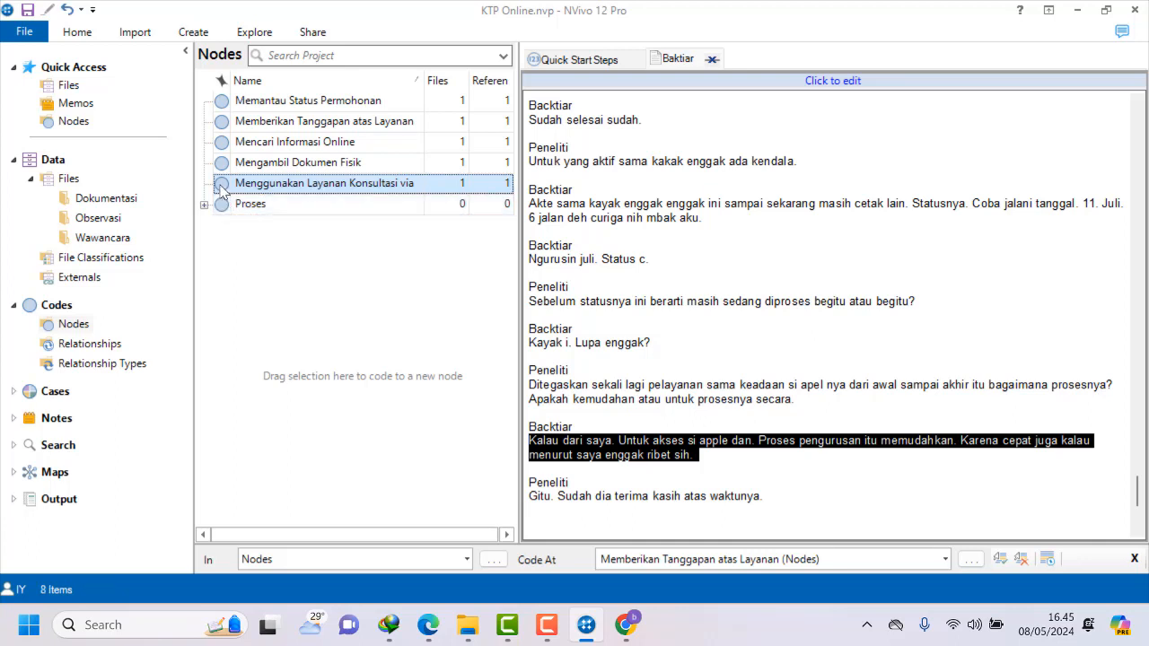
{"action": "left_click_drag", "start_coordinate": [222, 190], "coordinate": [226, 208]}
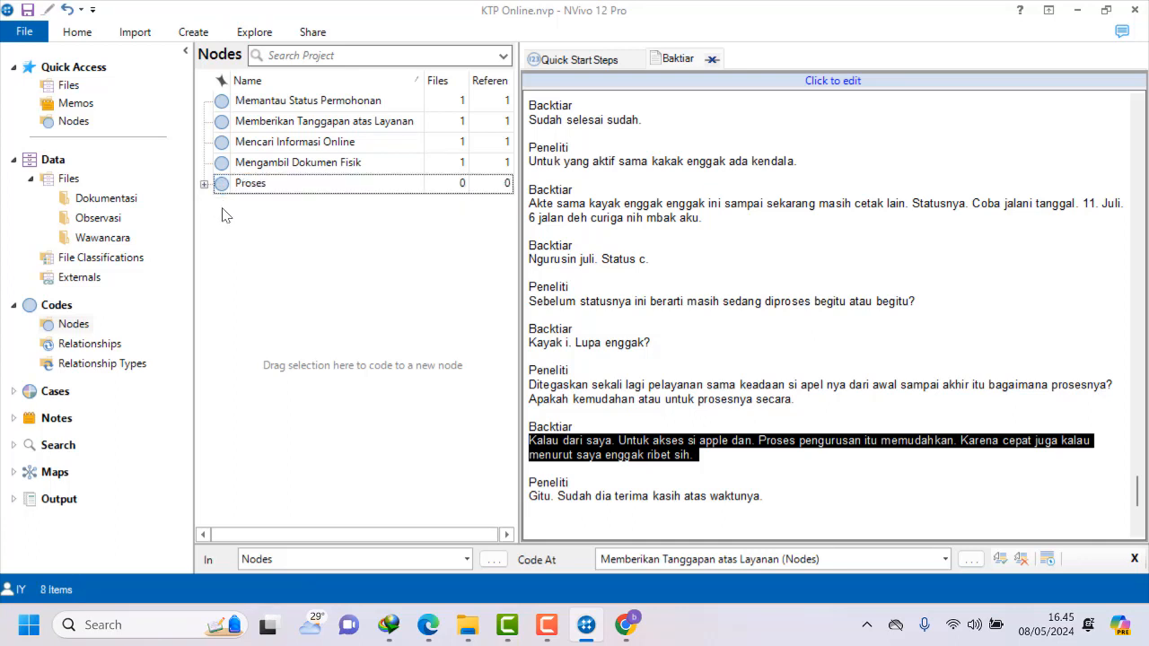
Try to move the node "Mengambil Dokumen Fisik" under "Proses".
{"action": "left_click", "coordinate": [224, 164]}
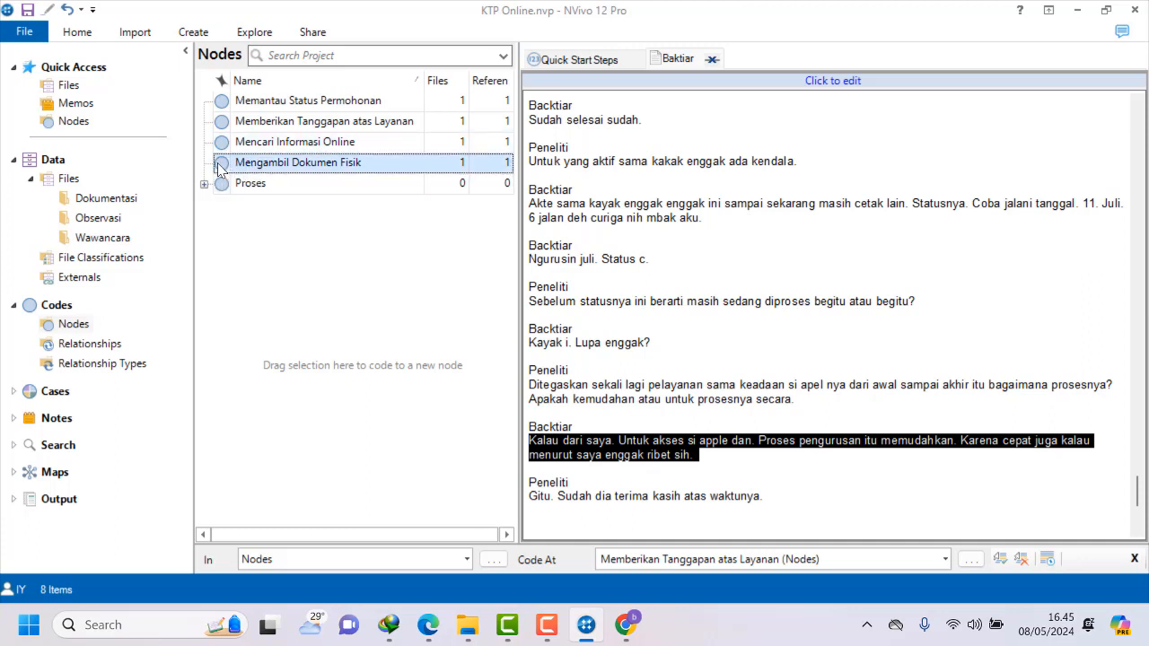
{"action": "left_click", "coordinate": [223, 185], "text": "ctrl"}
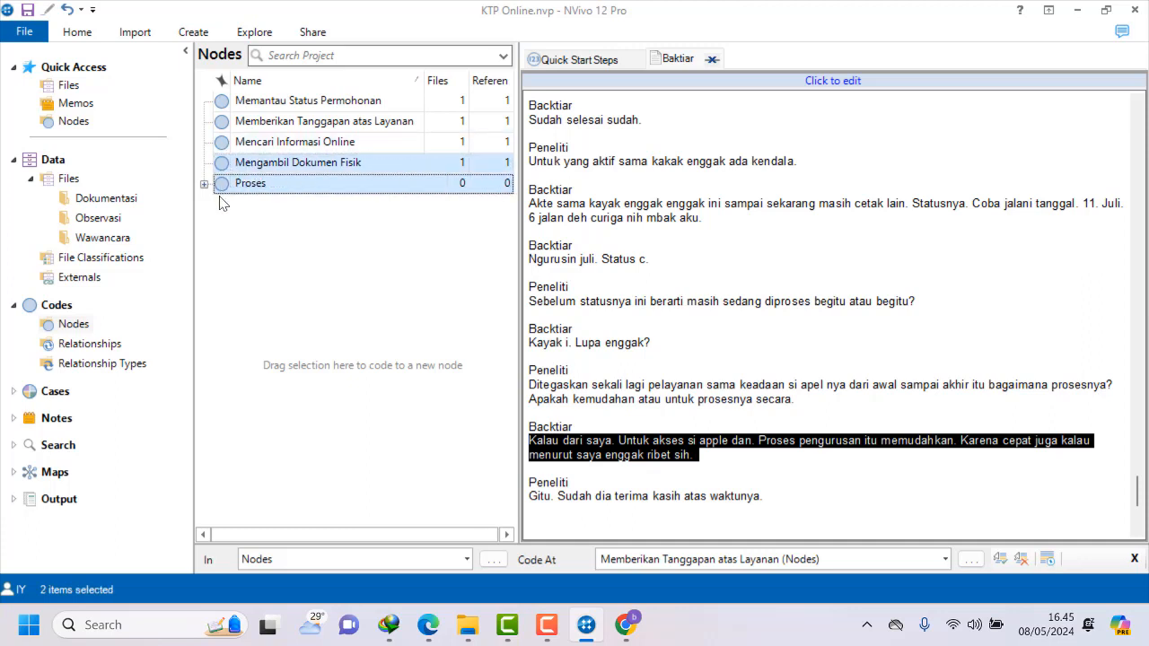
{"action": "left_click", "coordinate": [230, 165]}
{"action": "left_click_drag", "start_coordinate": [226, 170], "coordinate": [228, 186]}
{"action": "left_click", "coordinate": [247, 243]}
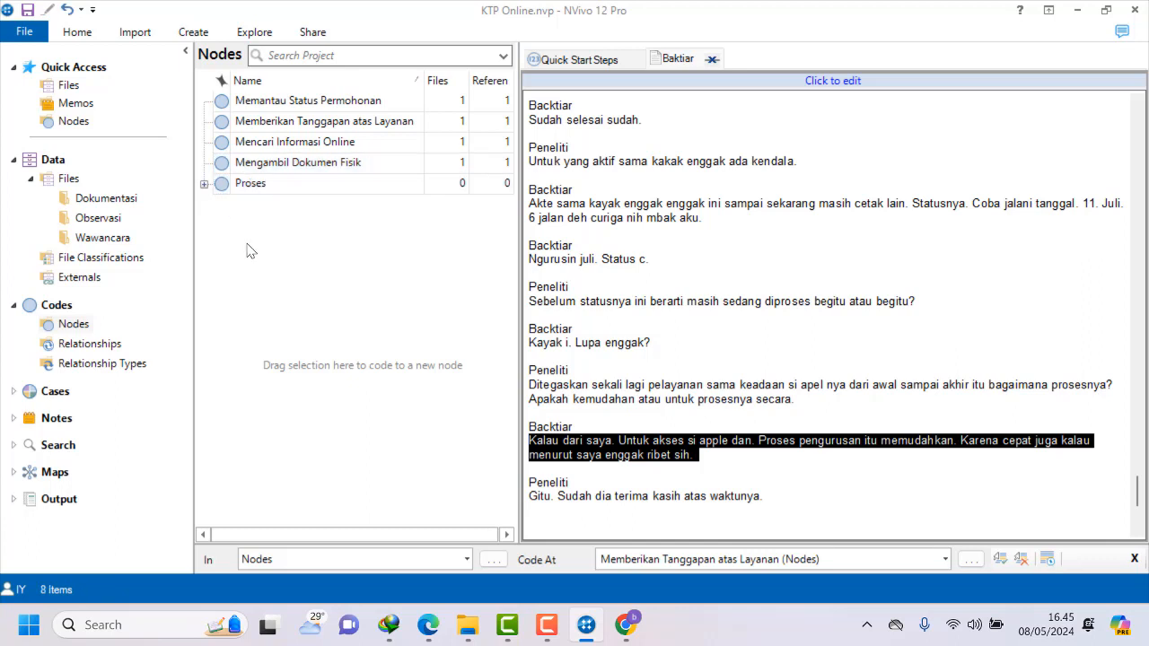
Move the node "Mengambil Dokumen Fisik" under "Proses" as its child.
{"action": "left_click", "coordinate": [230, 167]}
{"action": "left_click", "coordinate": [233, 189], "text": "shift"}
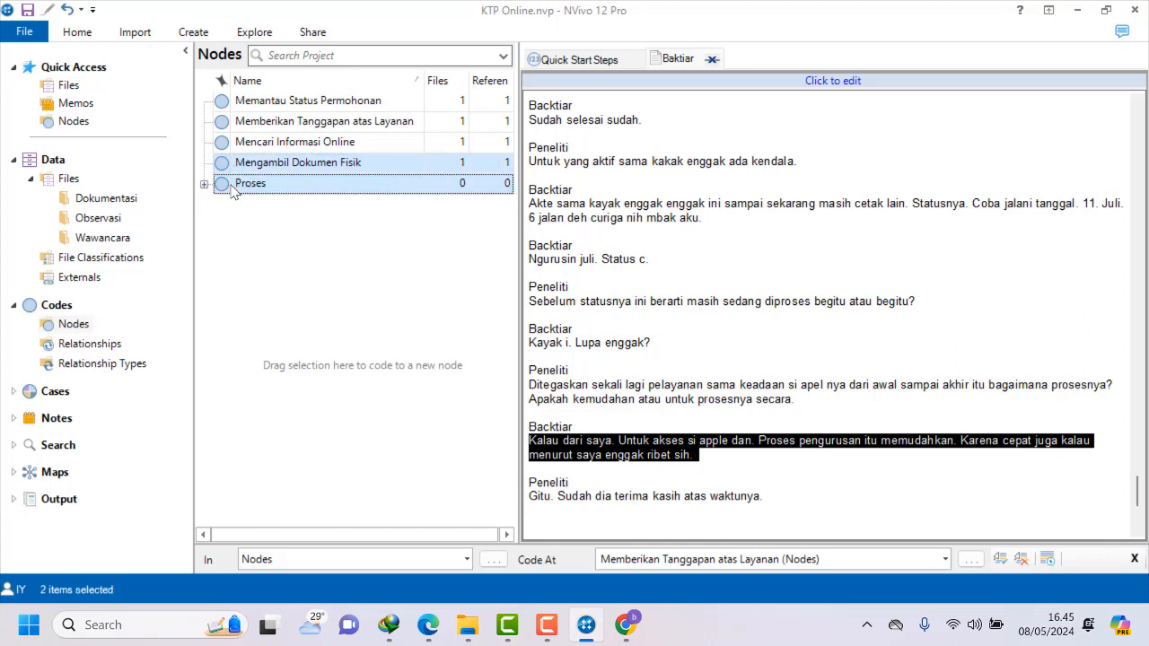
{"action": "left_click", "coordinate": [238, 232]}
{"action": "left_click", "coordinate": [230, 167]}
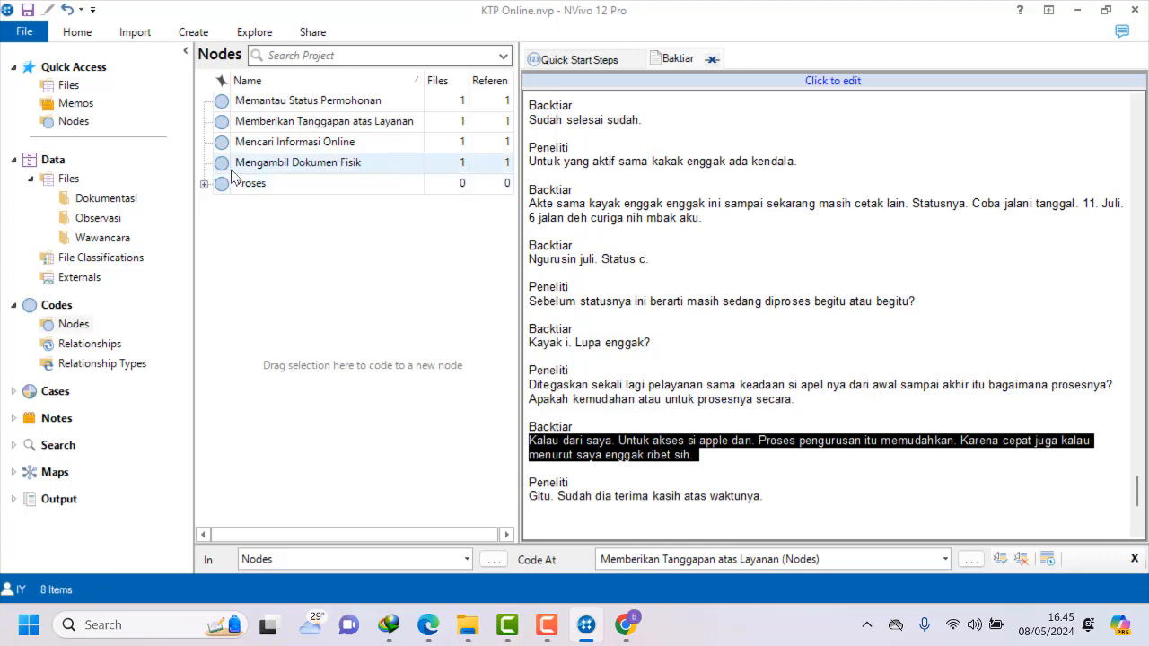
{"action": "left_click", "coordinate": [232, 188], "text": "shift"}
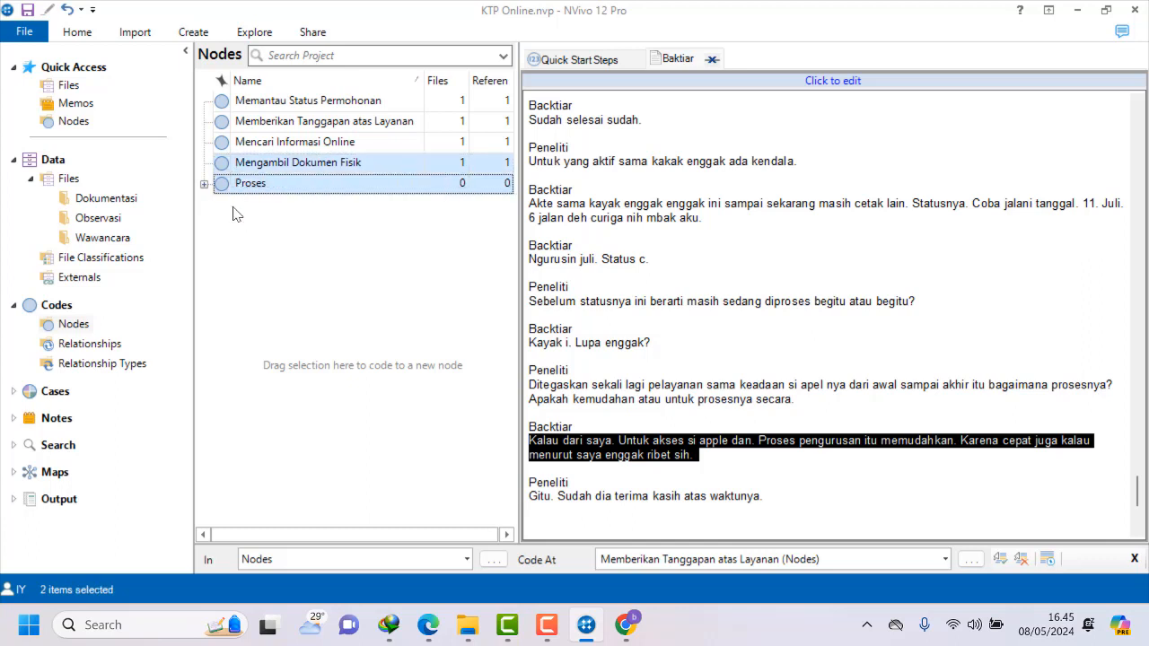
{"action": "left_click", "coordinate": [232, 214]}
{"action": "left_click", "coordinate": [224, 168]}
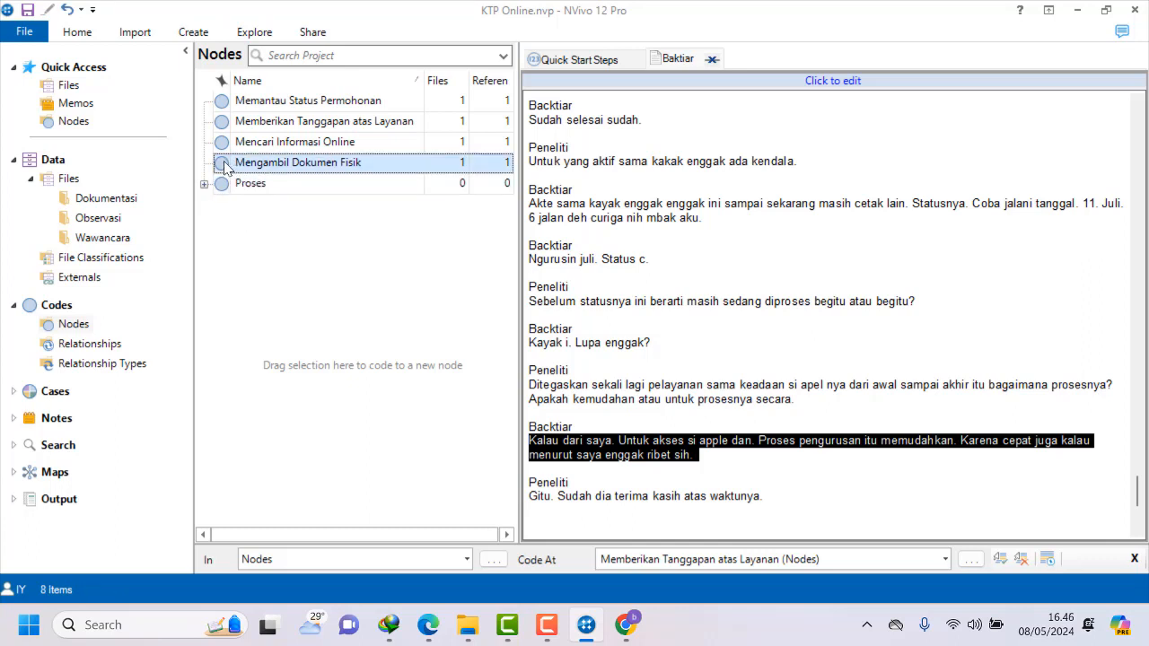
{"action": "left_click", "coordinate": [238, 184], "text": "shift"}
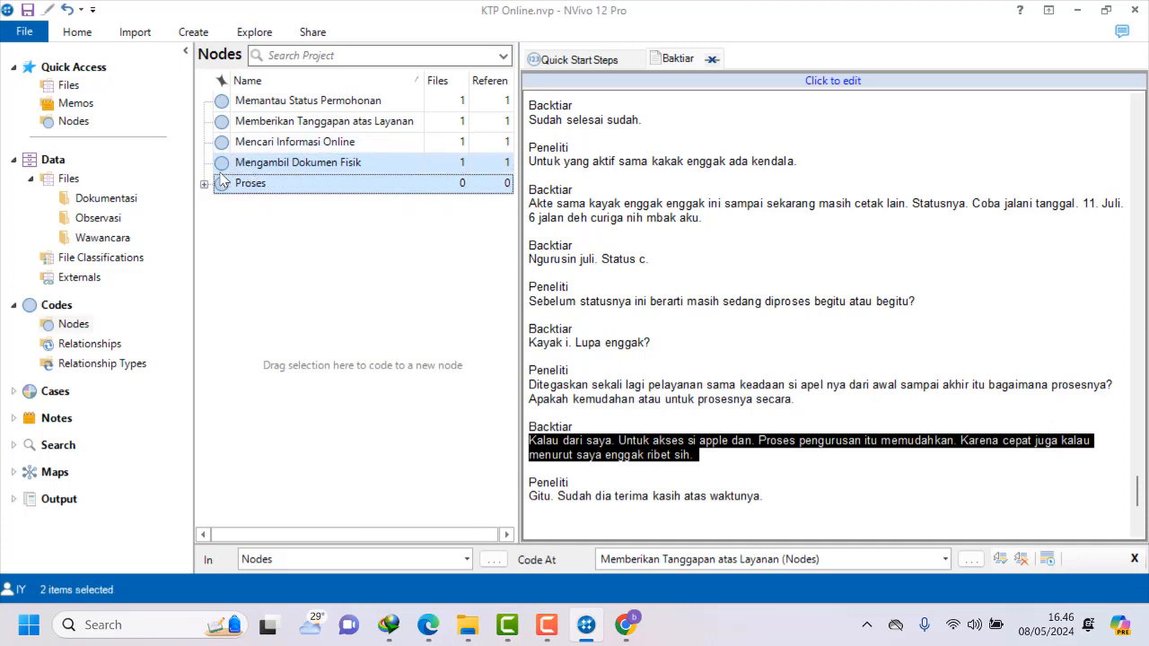
{"action": "left_click", "coordinate": [222, 171]}
{"action": "mouse_move", "coordinate": [222, 171]}
{"action": "left_mouse_down"}
{"action": "mouse_move", "coordinate": [219, 196]}
{"action": "mouse_move", "coordinate": [236, 156]}
{"action": "mouse_move", "coordinate": [224, 184]}
{"action": "left_mouse_up"}
{"action": "left_click", "coordinate": [224, 149]}
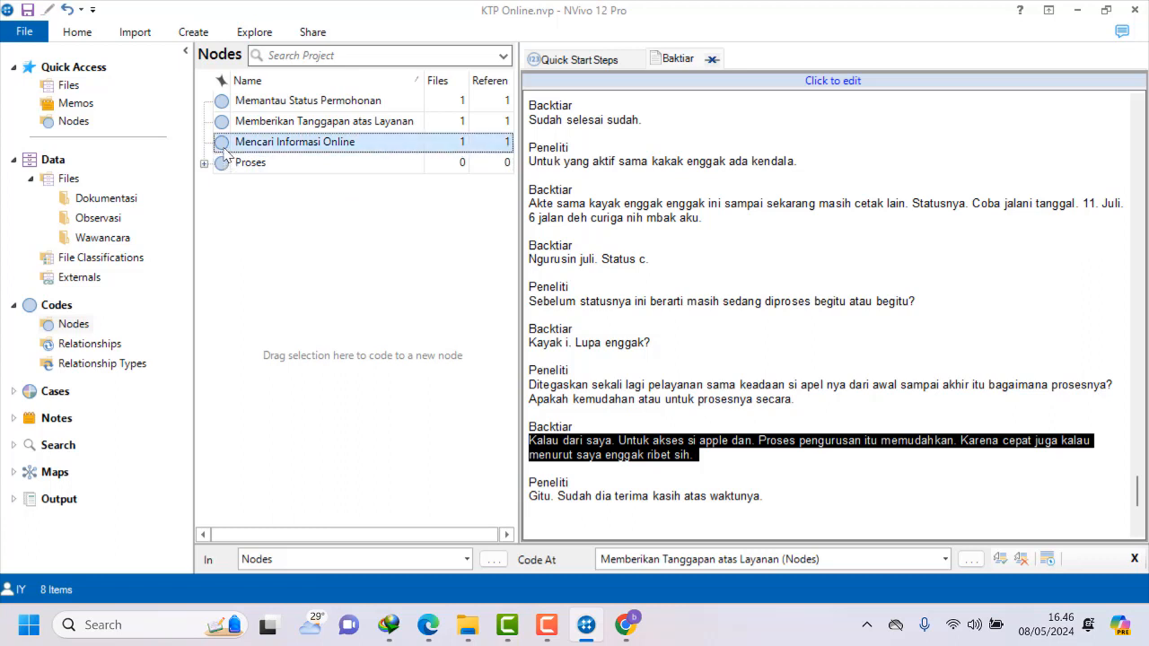
{"action": "left_click", "coordinate": [224, 167], "text": "shift"}
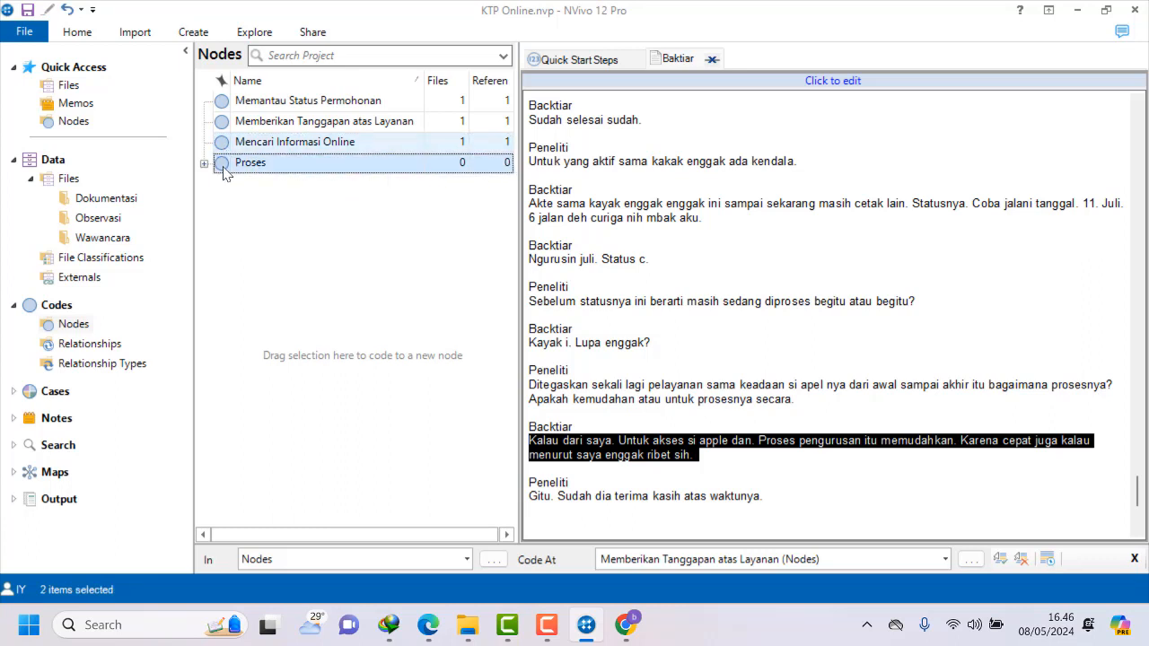
{"action": "double_click", "coordinate": [224, 169]}
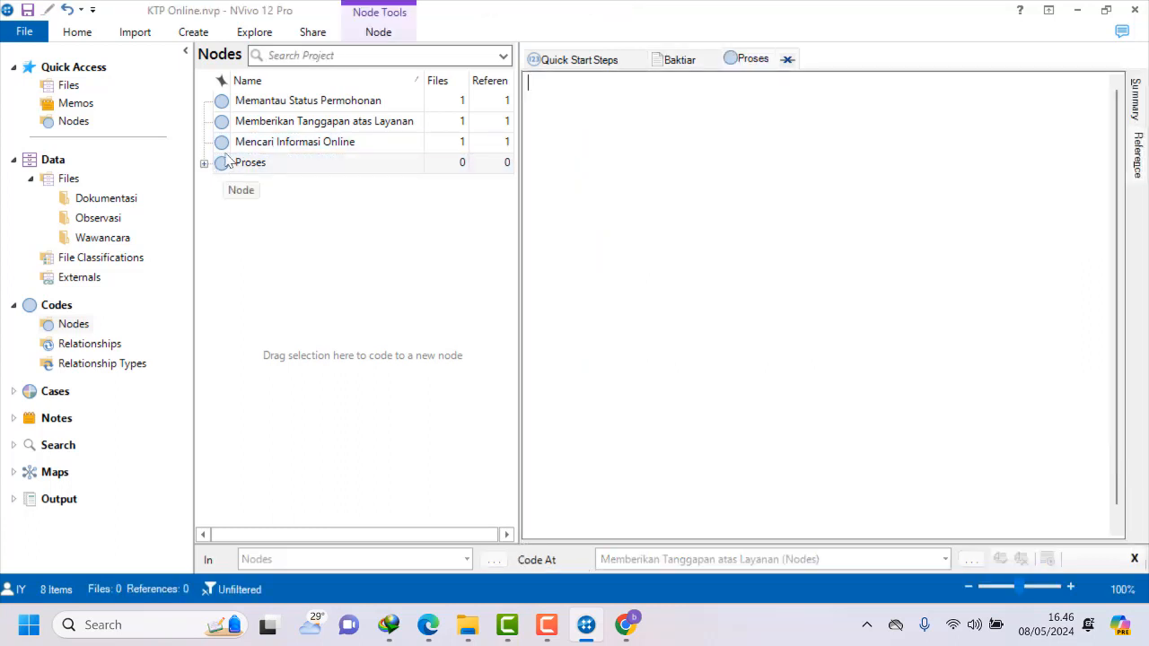
{"action": "left_click", "coordinate": [225, 149]}
{"action": "left_click", "coordinate": [225, 167], "text": "shift"}
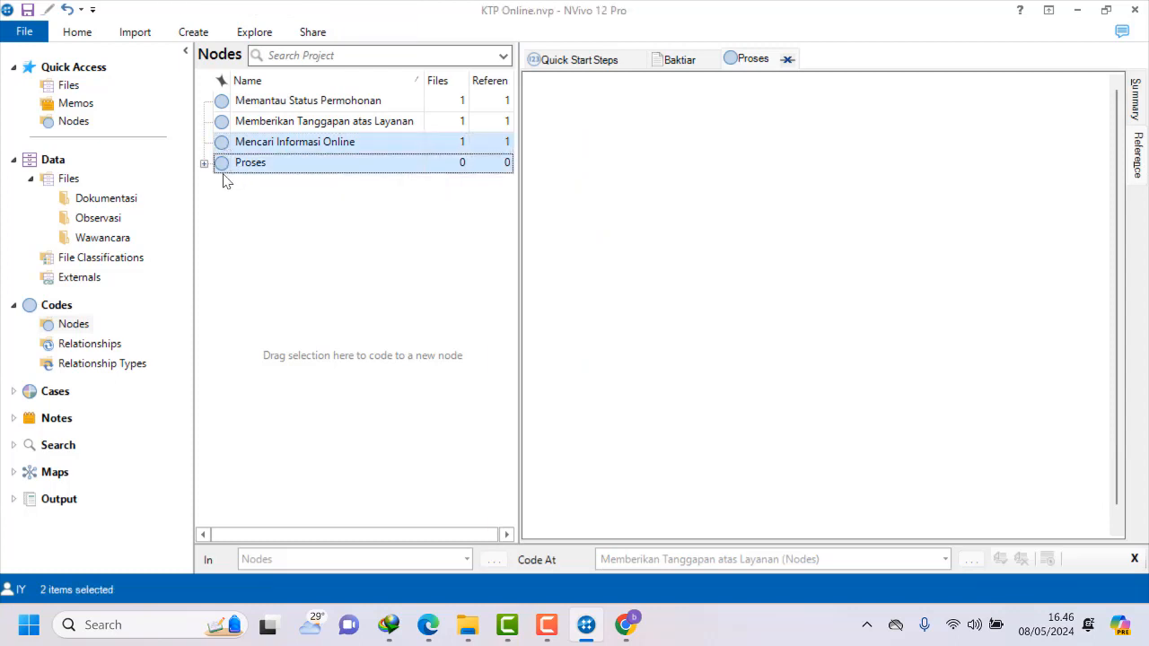
{"action": "left_click", "coordinate": [233, 219]}
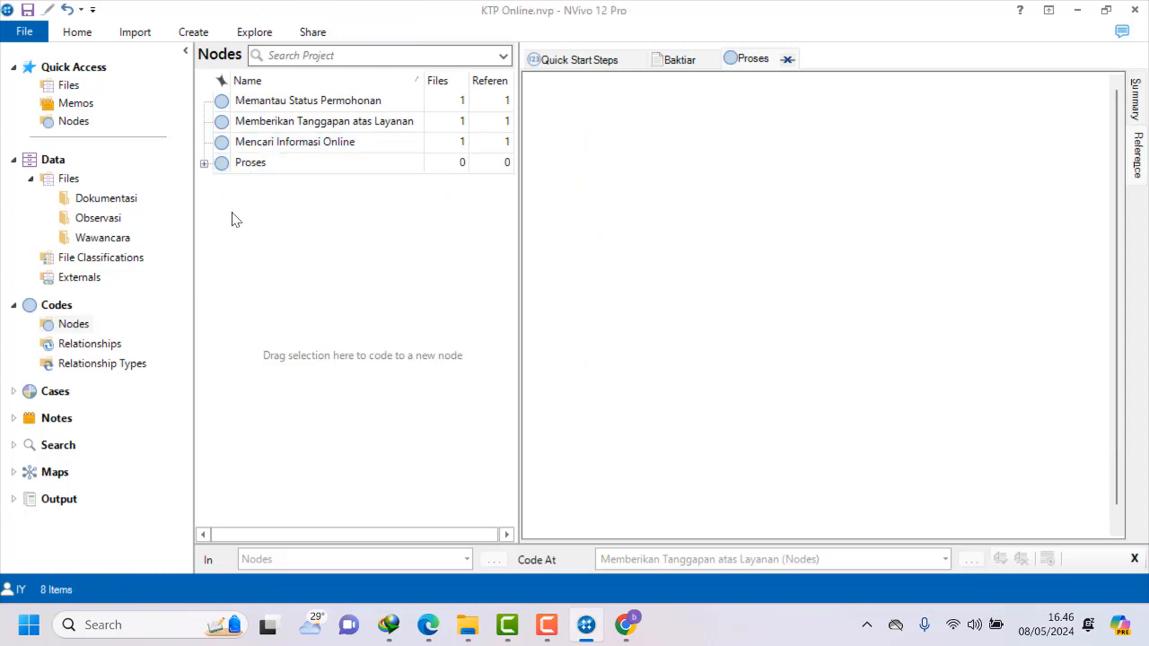
{"action": "left_click", "coordinate": [223, 145]}
{"action": "left_click", "coordinate": [222, 164], "text": "shift"}
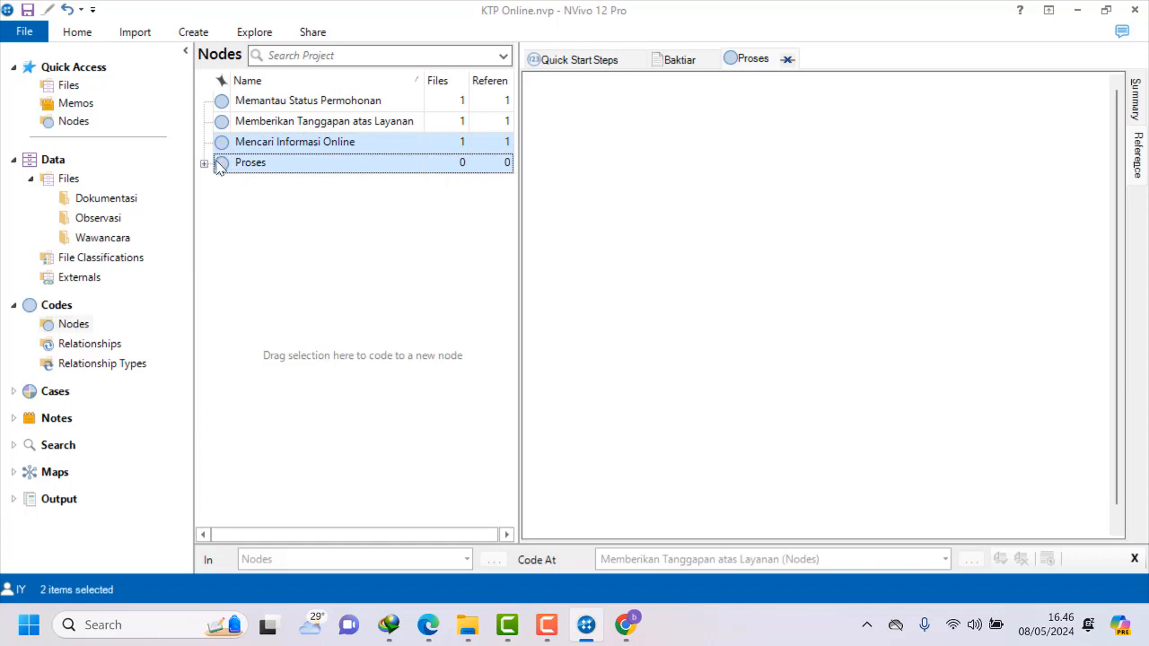
{"action": "left_click", "coordinate": [231, 208]}
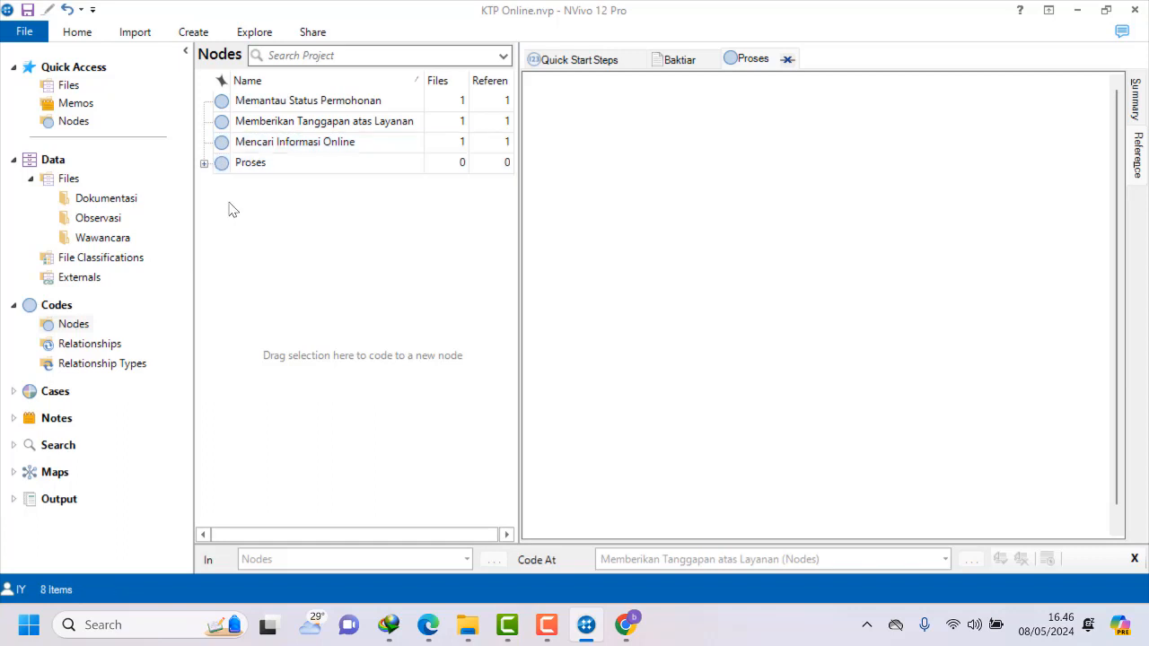
{"action": "left_click", "coordinate": [223, 147]}
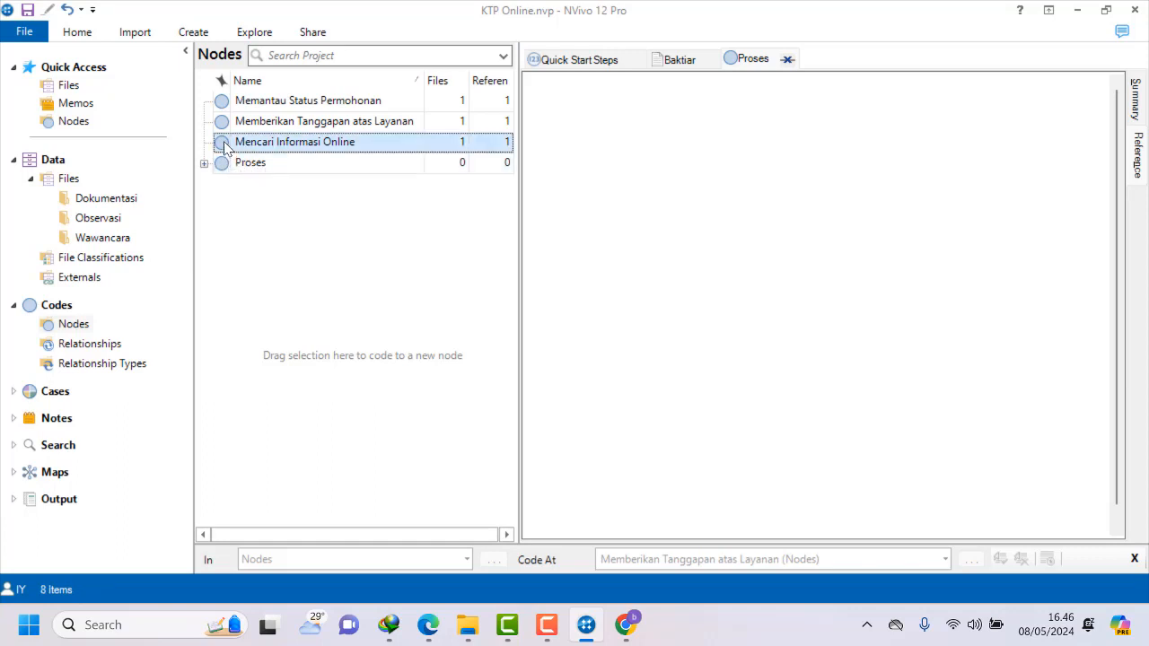
{"action": "left_click", "coordinate": [223, 164], "text": "shift"}
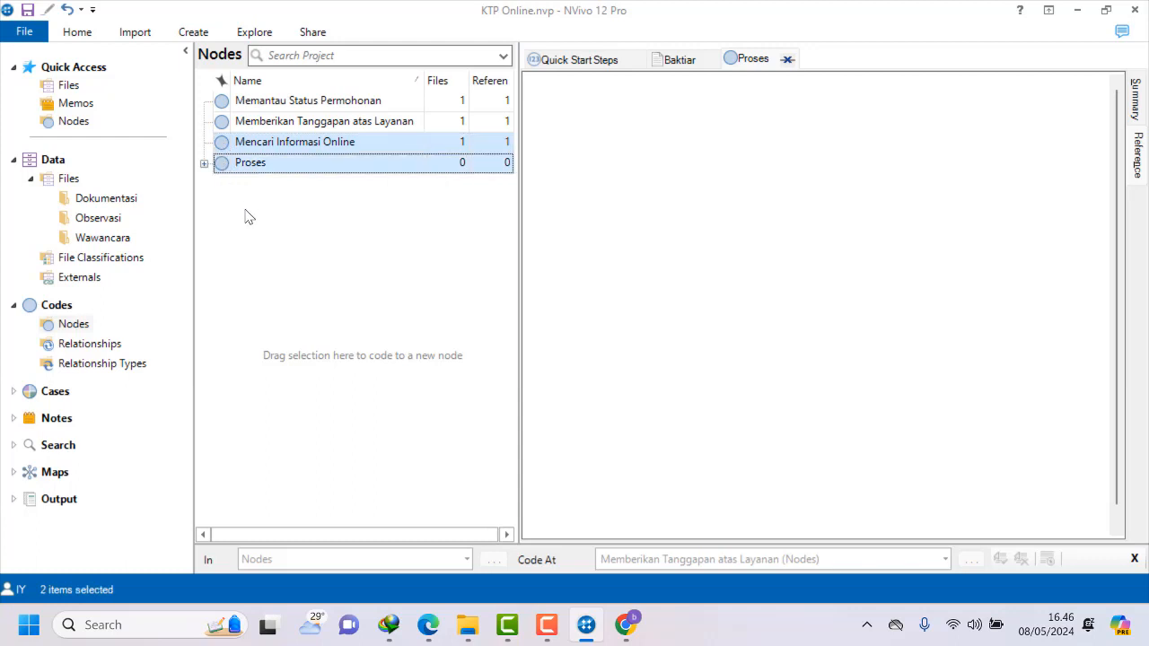
{"action": "left_click", "coordinate": [249, 221]}
{"action": "left_click", "coordinate": [226, 164]}
{"action": "left_click", "coordinate": [224, 147]}
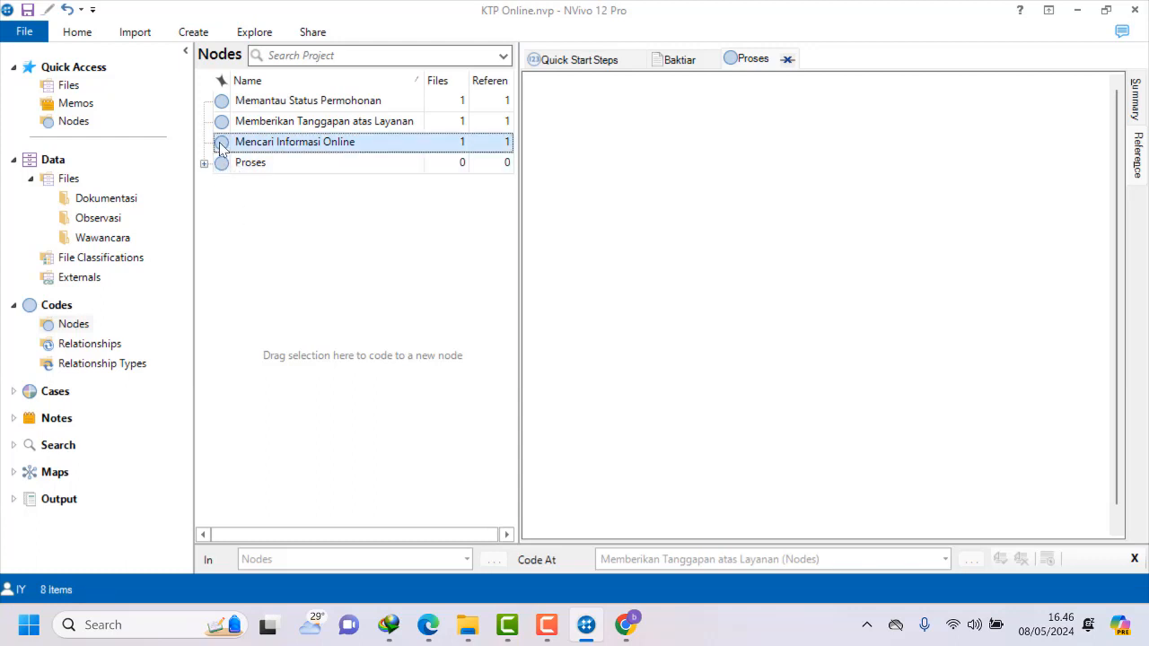
{"action": "left_click", "coordinate": [225, 167], "text": "shift"}
{"action": "left_click", "coordinate": [243, 230]}
{"action": "left_click", "coordinate": [220, 163]}
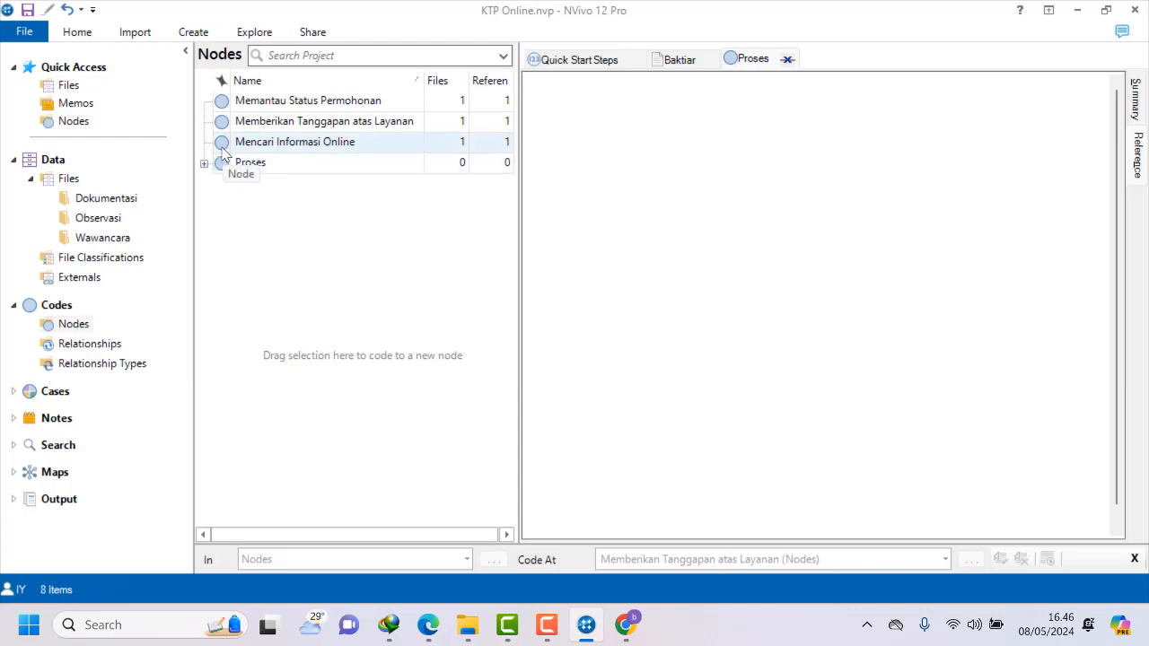
Move the node "Mencari Informasi Online" under "Proses" as its child.
{"action": "left_click", "coordinate": [220, 149]}
{"action": "right_click", "coordinate": [222, 149]}
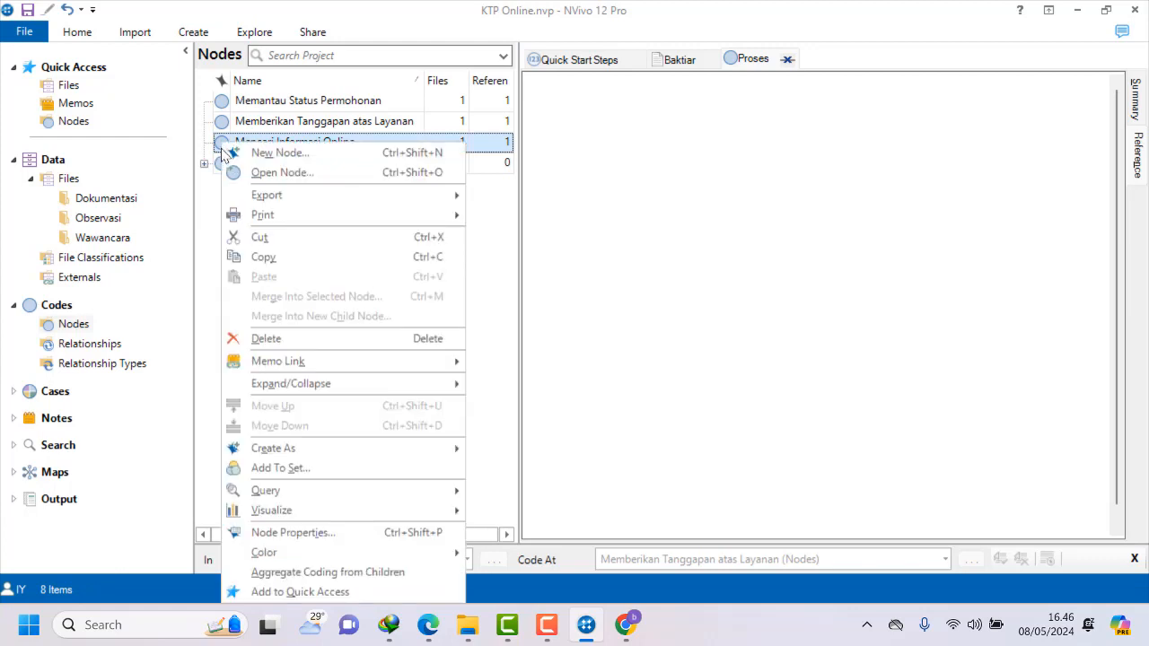
{"action": "right_click", "coordinate": [223, 152]}
{"action": "left_click", "coordinate": [217, 145]}
{"action": "left_click_drag", "start_coordinate": [220, 151], "coordinate": [226, 169]}
Try to move the node "Memberikan Tanggapan atas Layanan" under "Proses".
{"action": "left_click", "coordinate": [229, 126]}
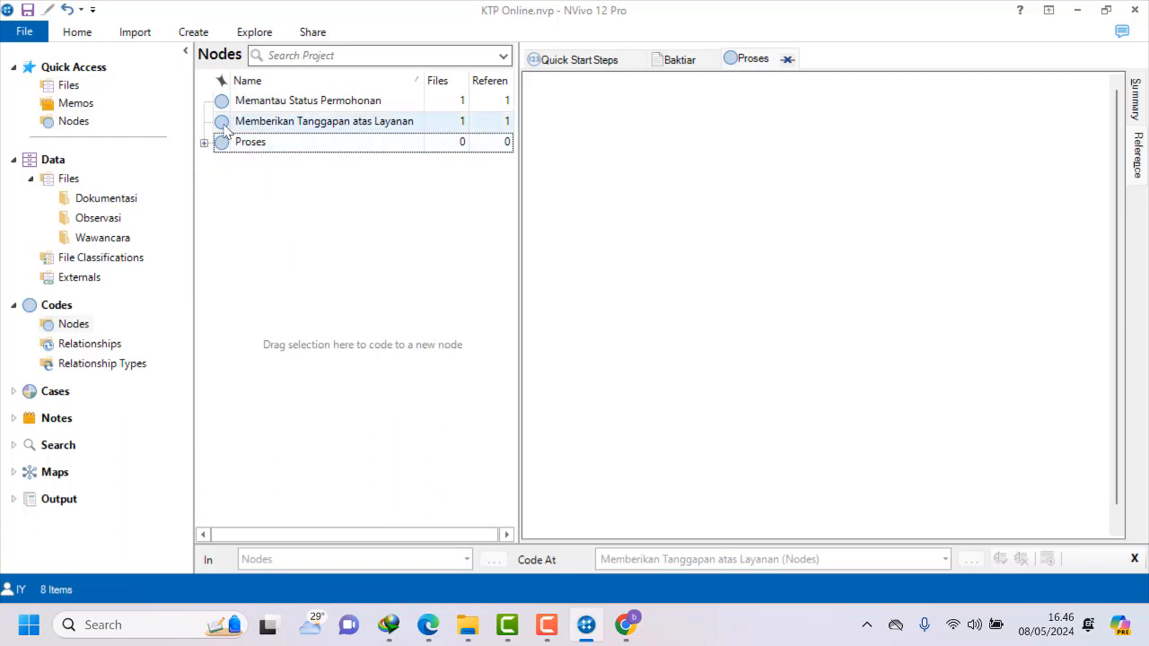
{"action": "left_click", "coordinate": [231, 151], "text": "ctrl"}
{"action": "left_click", "coordinate": [228, 164]}
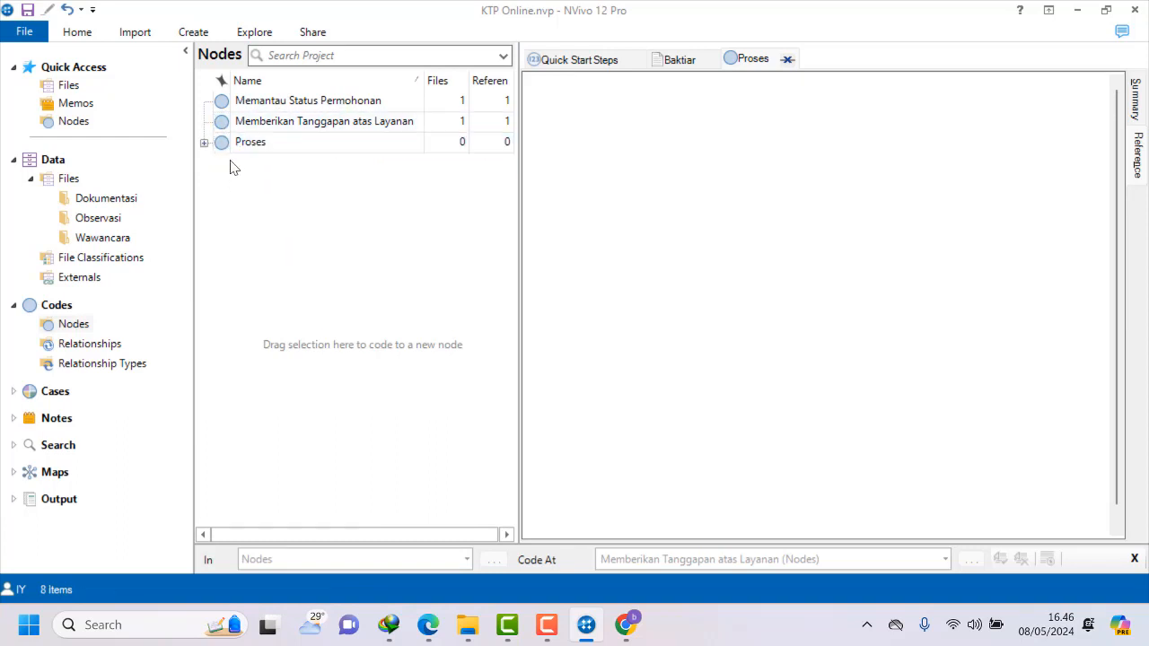
{"action": "left_click", "coordinate": [220, 118]}
{"action": "left_click", "coordinate": [220, 144], "text": "ctrl"}
{"action": "left_click", "coordinate": [238, 198]}
{"action": "left_click", "coordinate": [224, 124]}
{"action": "left_click", "coordinate": [224, 146], "text": "ctrl"}
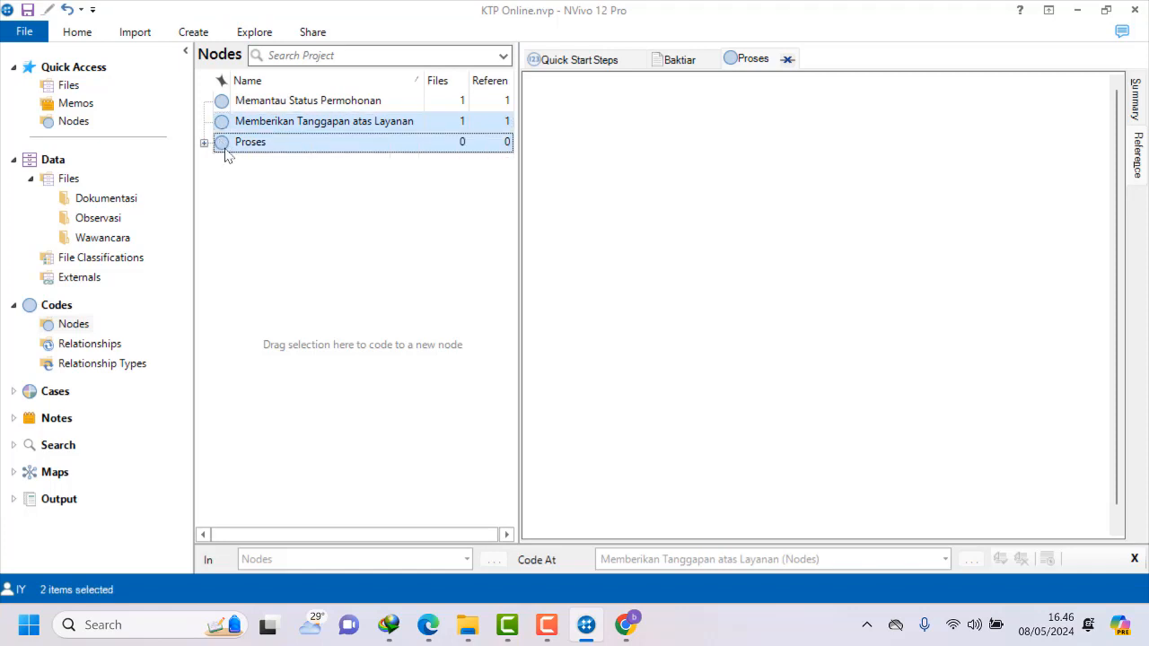
{"action": "left_click", "coordinate": [246, 175]}
{"action": "left_click", "coordinate": [221, 126]}
{"action": "left_click", "coordinate": [221, 143], "text": "ctrl"}
{"action": "left_click", "coordinate": [243, 167]}
{"action": "left_click", "coordinate": [222, 127]}
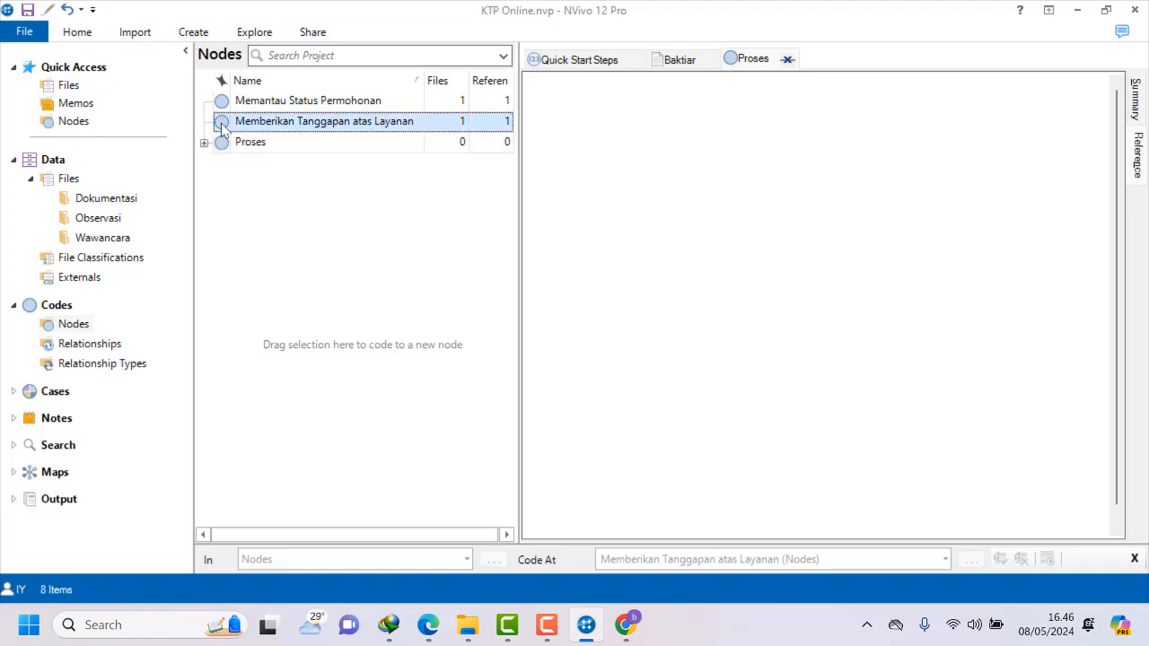
{"action": "left_click", "coordinate": [222, 146], "text": "ctrl"}
{"action": "left_click", "coordinate": [233, 161]}
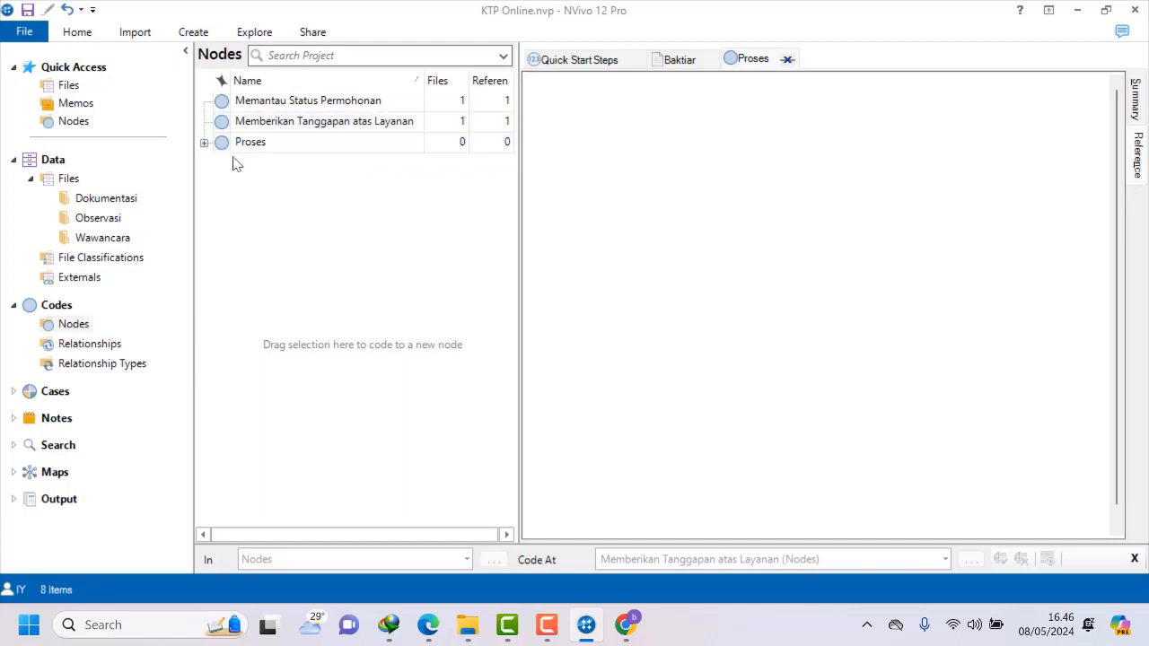
{"action": "left_click", "coordinate": [221, 126]}
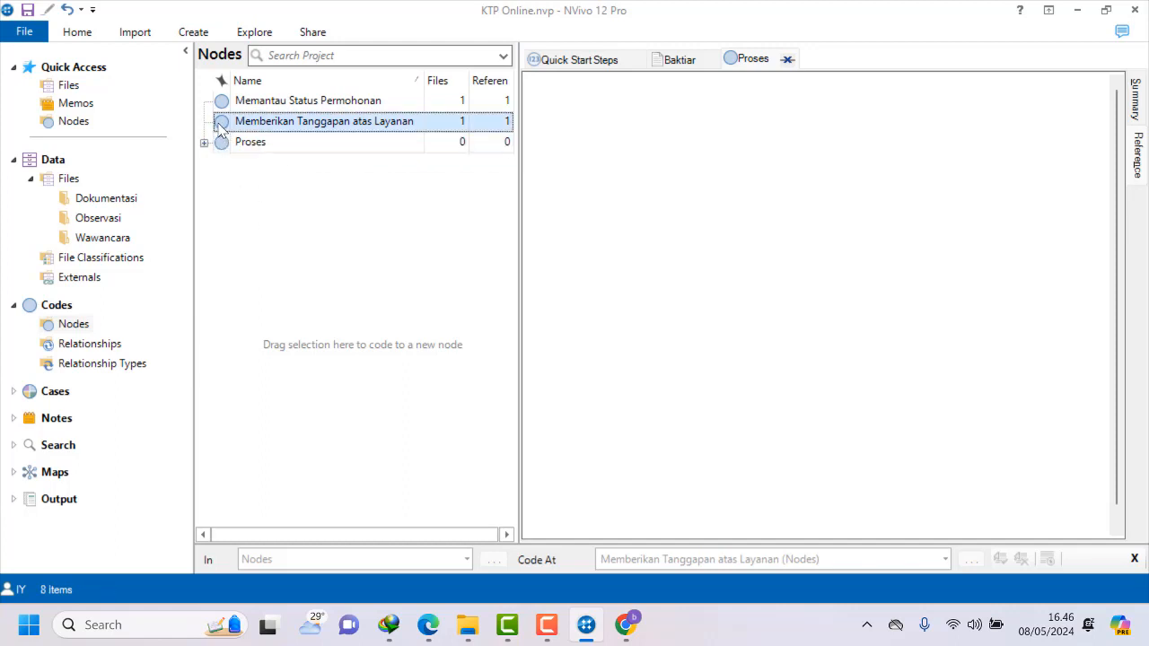
{"action": "mouse_move", "coordinate": [220, 128]}
{"action": "left_mouse_down"}
{"action": "mouse_move", "coordinate": [225, 166]}
{"action": "mouse_move", "coordinate": [226, 127]}
{"action": "left_mouse_up"}
{"action": "left_click", "coordinate": [223, 145], "text": "shift"}
{"action": "left_click", "coordinate": [236, 189]}
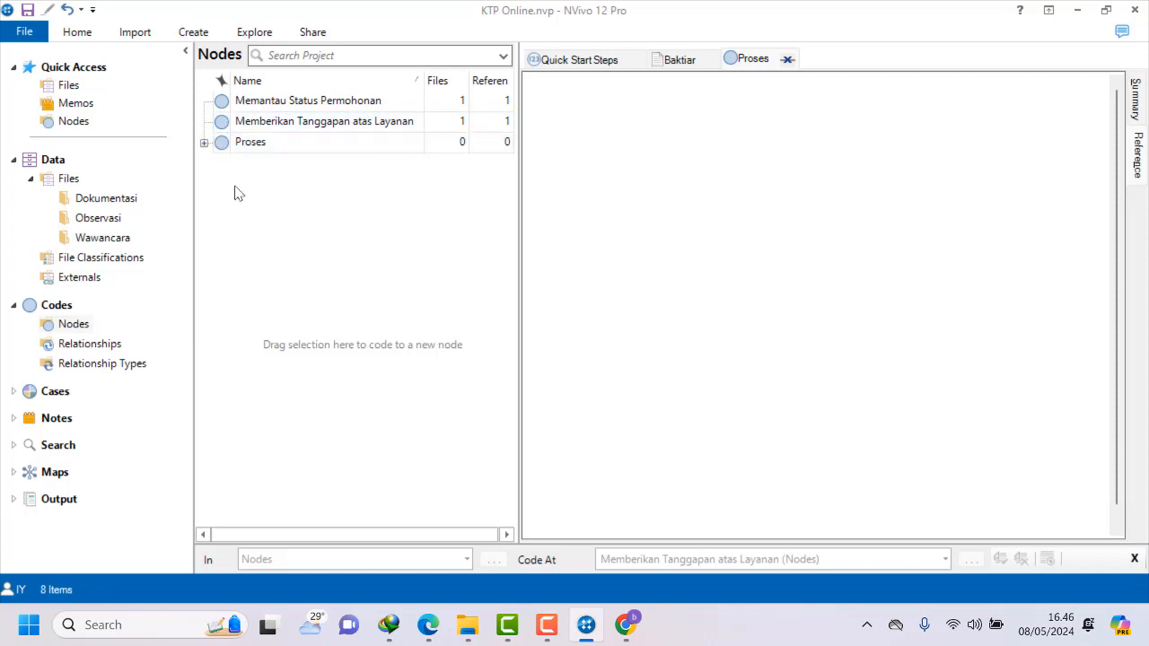
{"action": "left_click", "coordinate": [225, 128]}
{"action": "left_click", "coordinate": [229, 145], "text": "shift"}
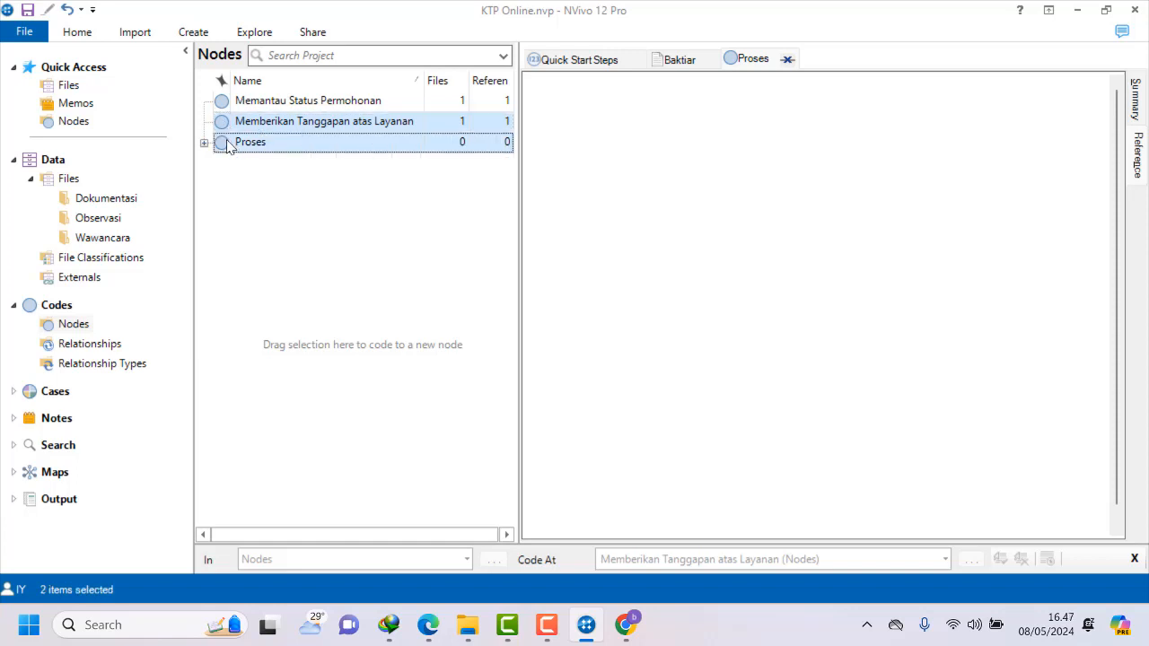
{"action": "left_click", "coordinate": [246, 218]}
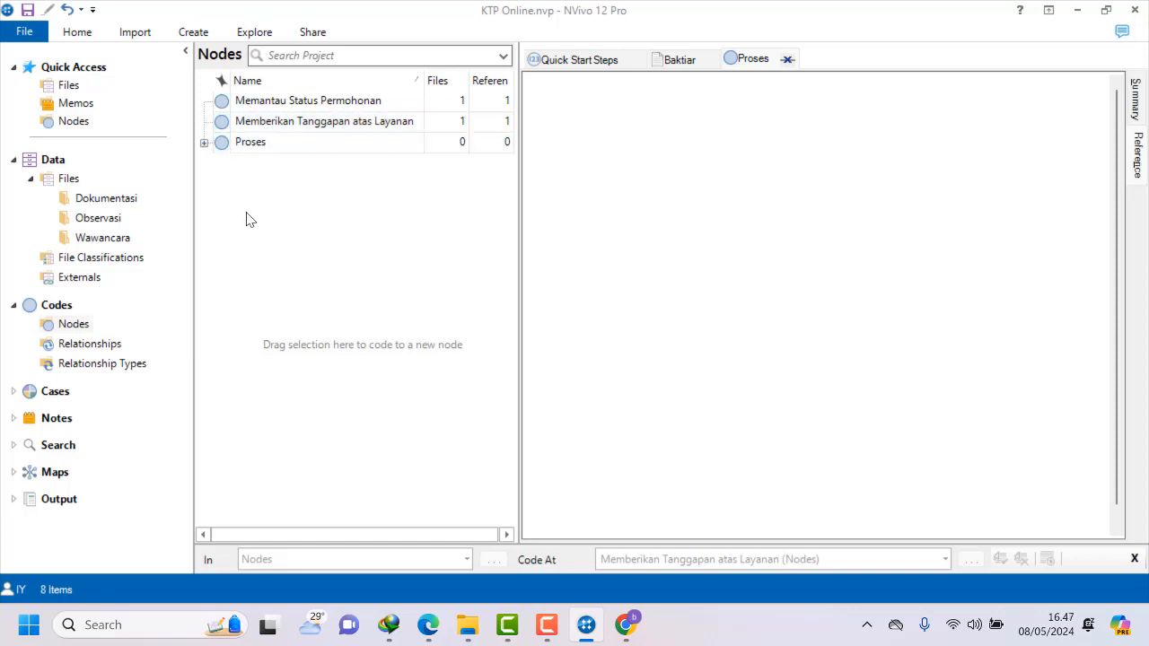
{"action": "left_click", "coordinate": [217, 126]}
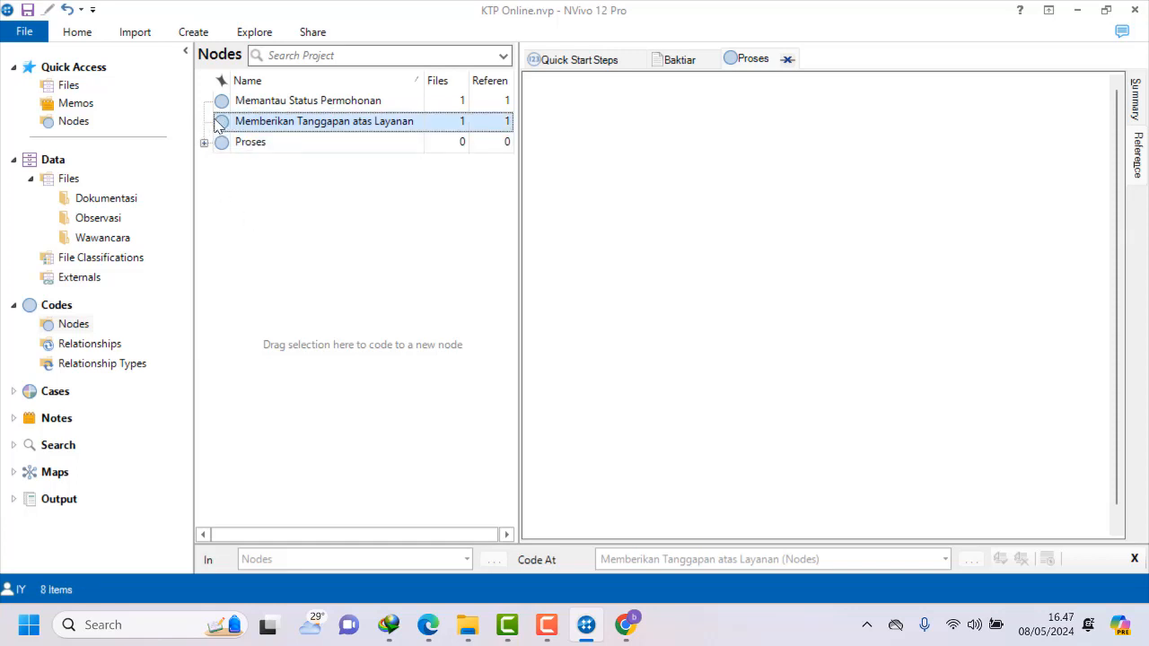
{"action": "left_click", "coordinate": [221, 145], "text": "shift"}
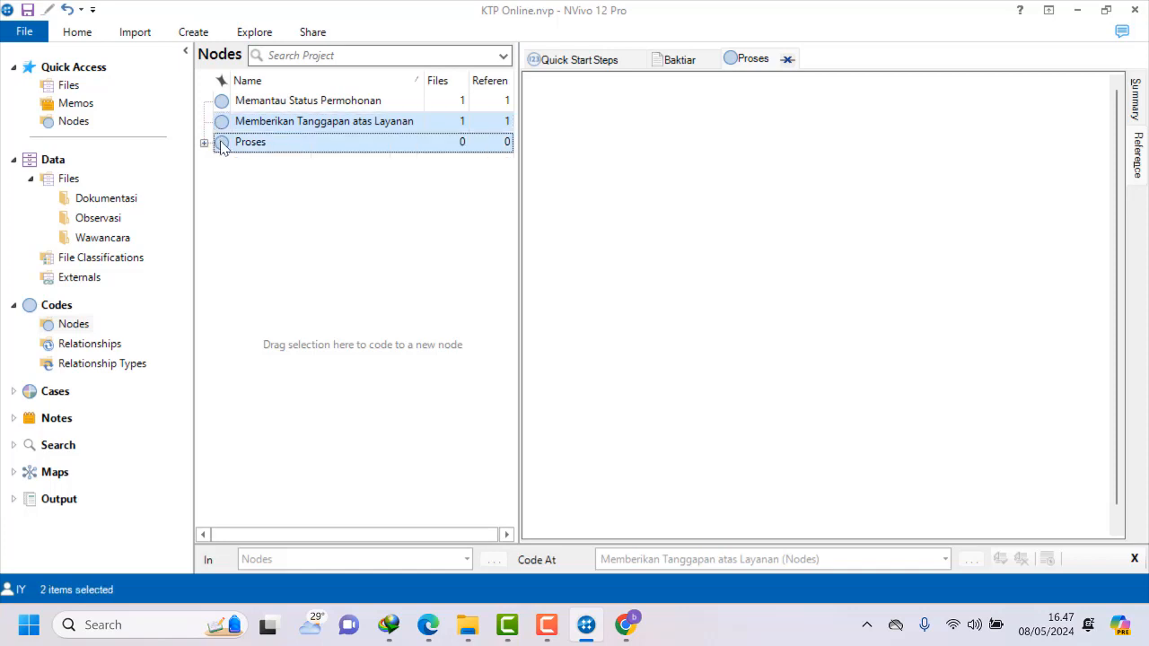
{"action": "left_click", "coordinate": [240, 218]}
{"action": "left_click", "coordinate": [225, 104]}
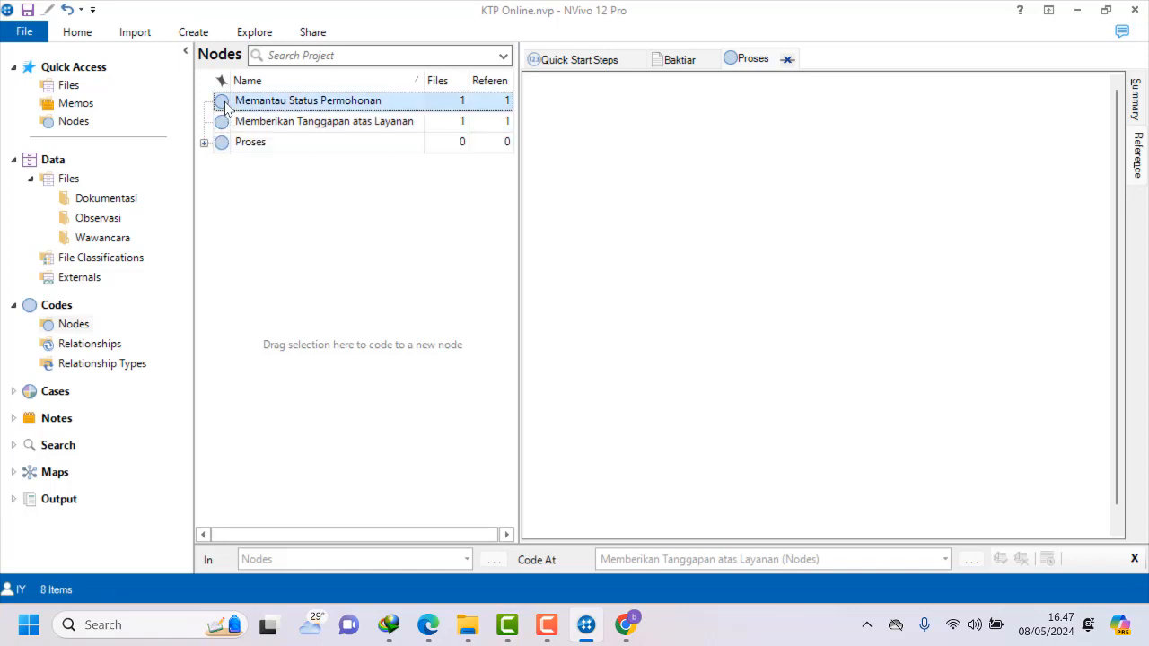
{"action": "left_click", "coordinate": [227, 145], "text": "shift"}
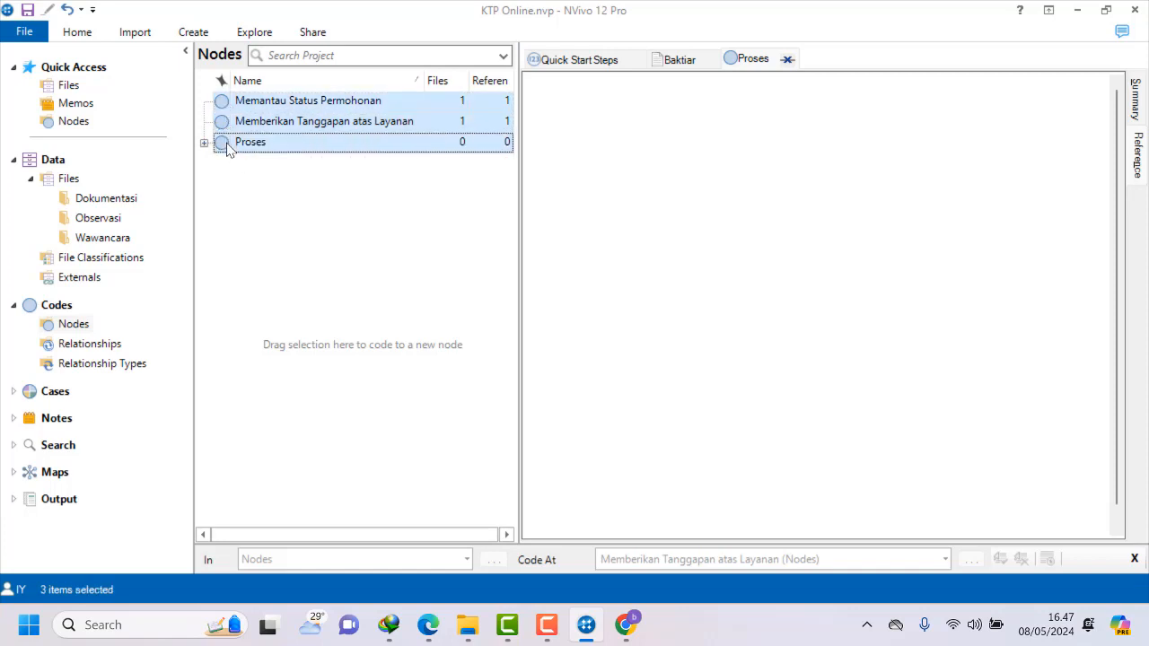
{"action": "left_click", "coordinate": [251, 210]}
{"action": "left_click", "coordinate": [218, 125]}
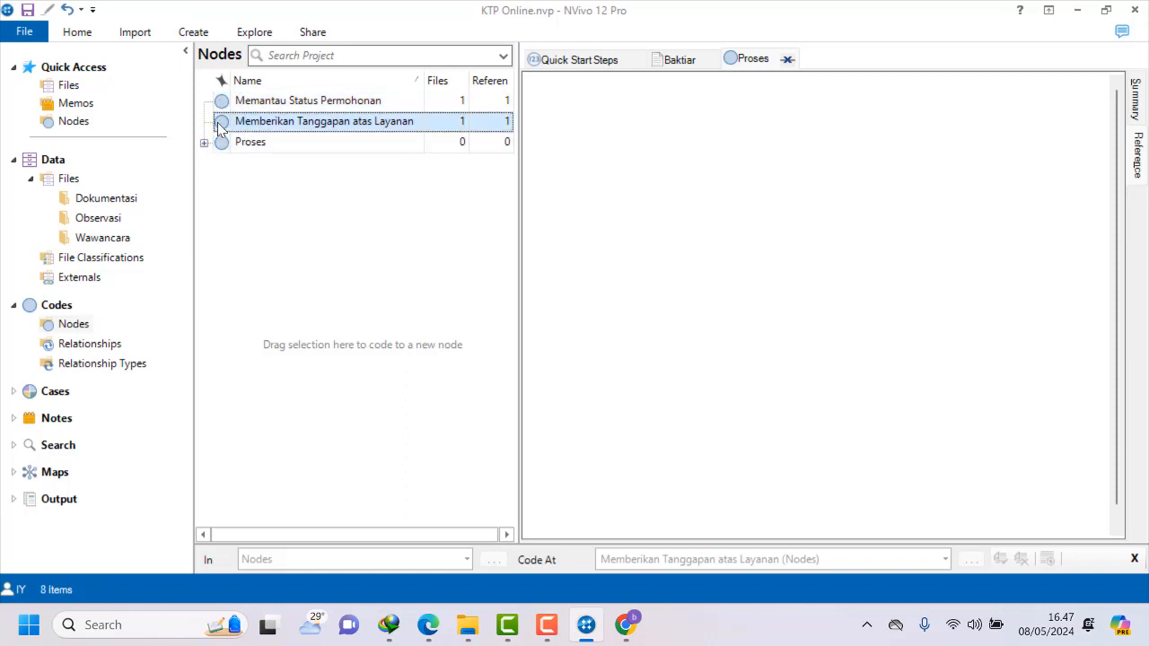
{"action": "left_click", "coordinate": [222, 143], "text": "shift"}
{"action": "left_click", "coordinate": [223, 168]}
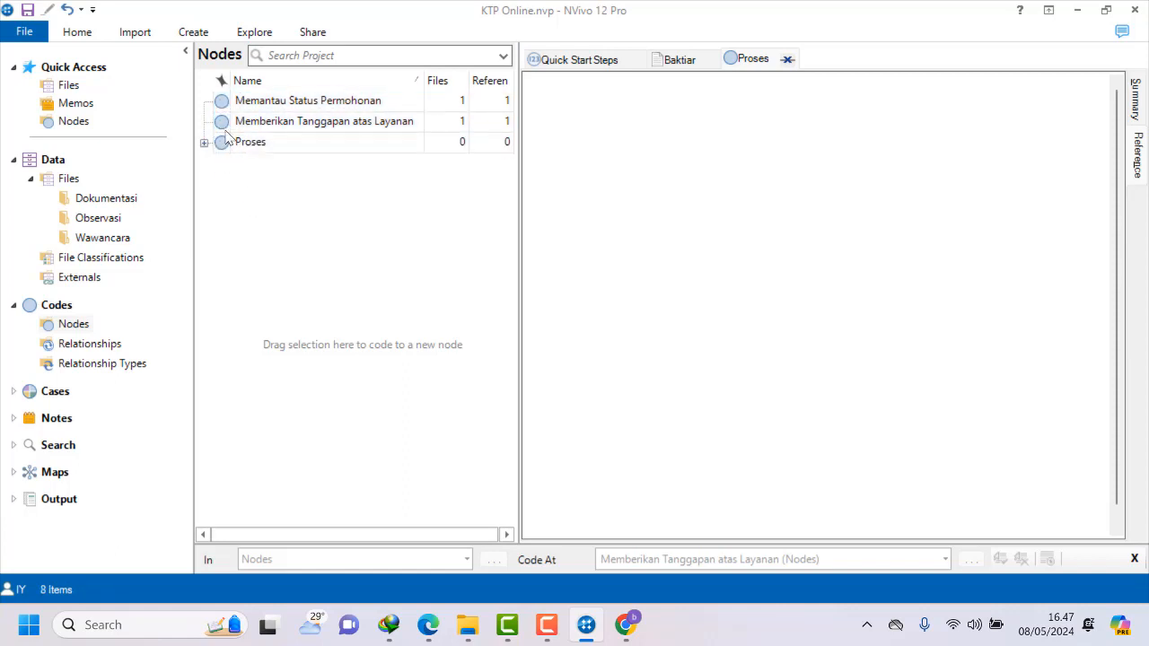
{"action": "left_click", "coordinate": [226, 130]}
{"action": "left_click", "coordinate": [226, 146], "text": "shift"}
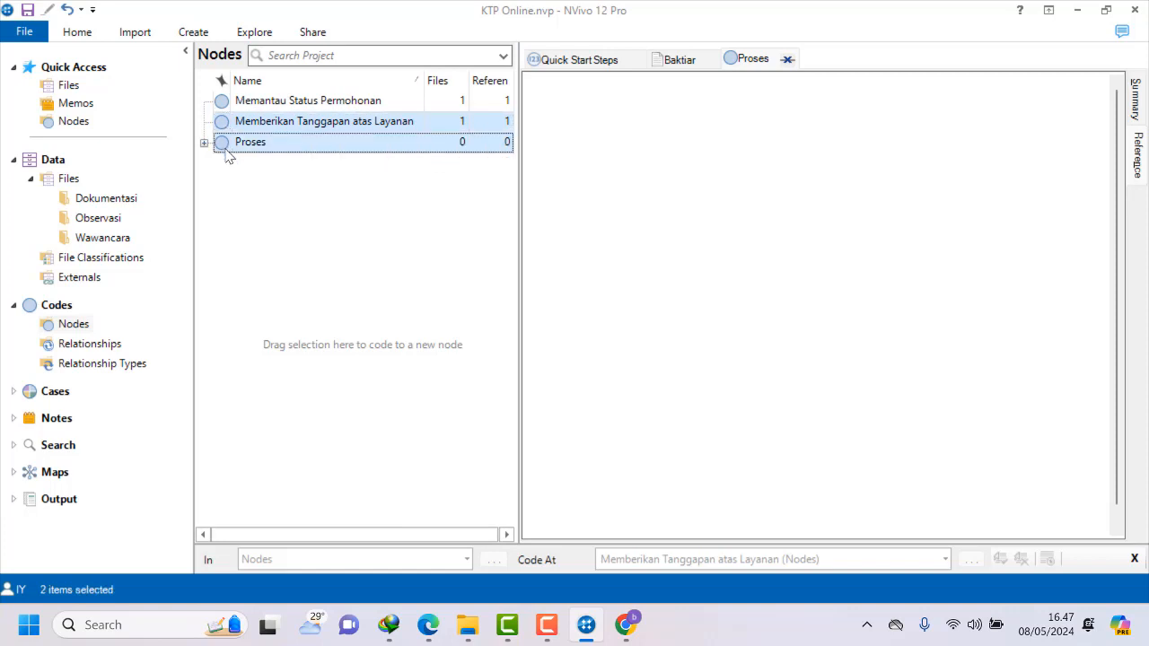
{"action": "left_click", "coordinate": [247, 213]}
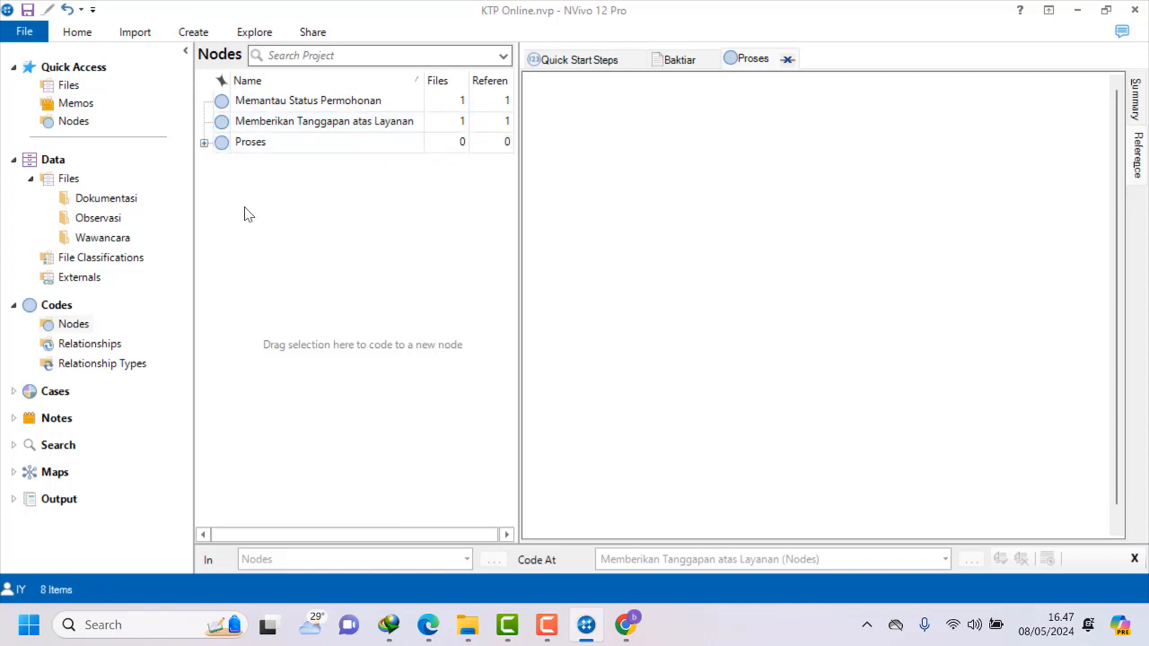
{"action": "left_click", "coordinate": [227, 129]}
{"action": "left_click", "coordinate": [226, 145], "text": "shift"}
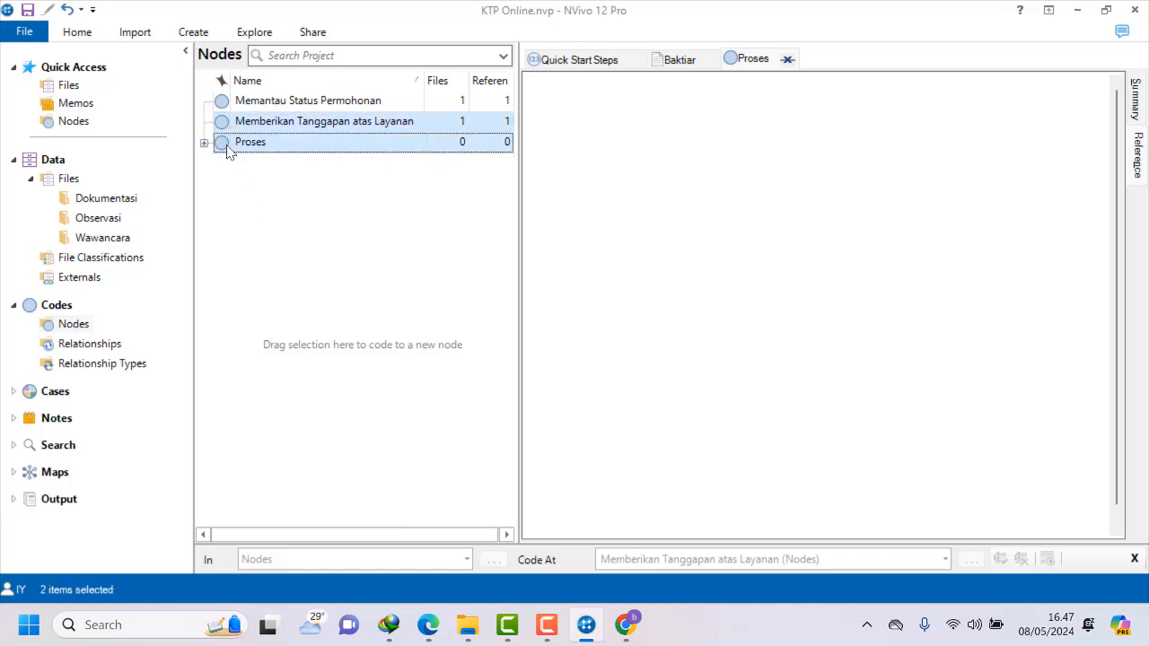
{"action": "left_click", "coordinate": [232, 196]}
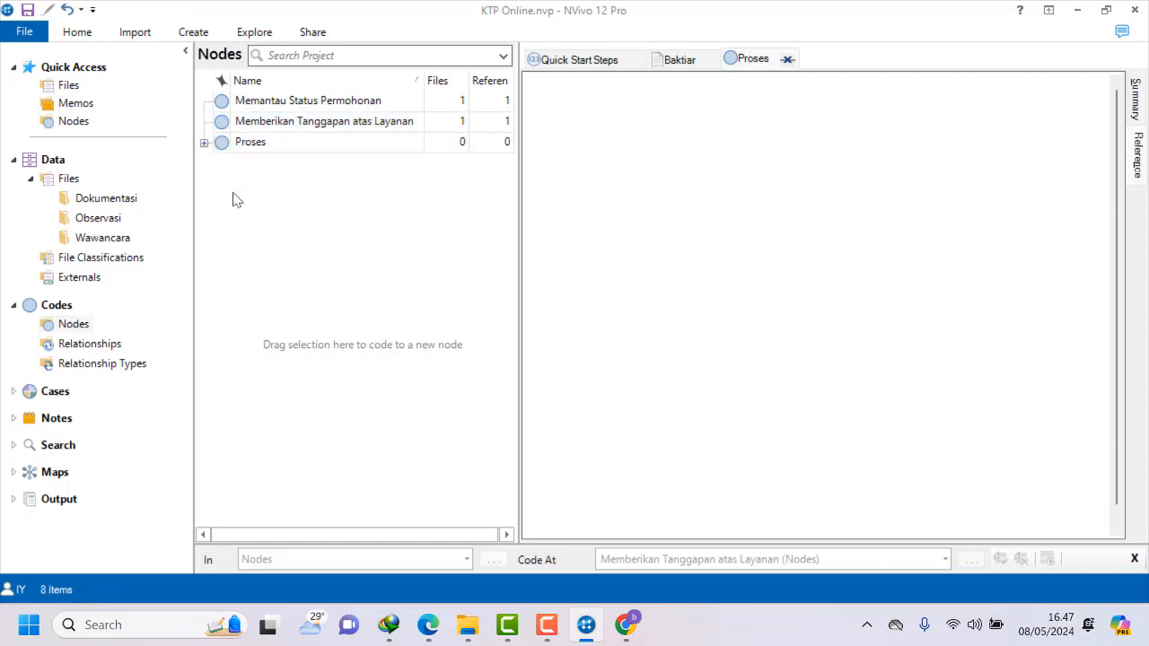
{"action": "left_click", "coordinate": [222, 125]}
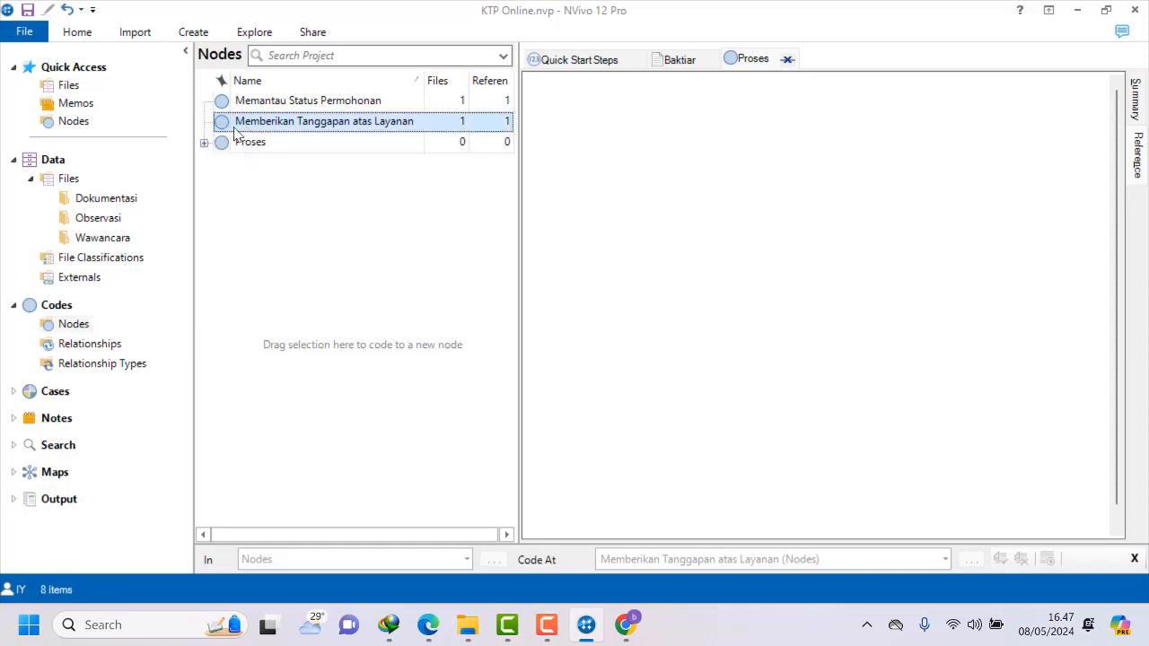
{"action": "left_click", "coordinate": [230, 144], "text": "shift"}
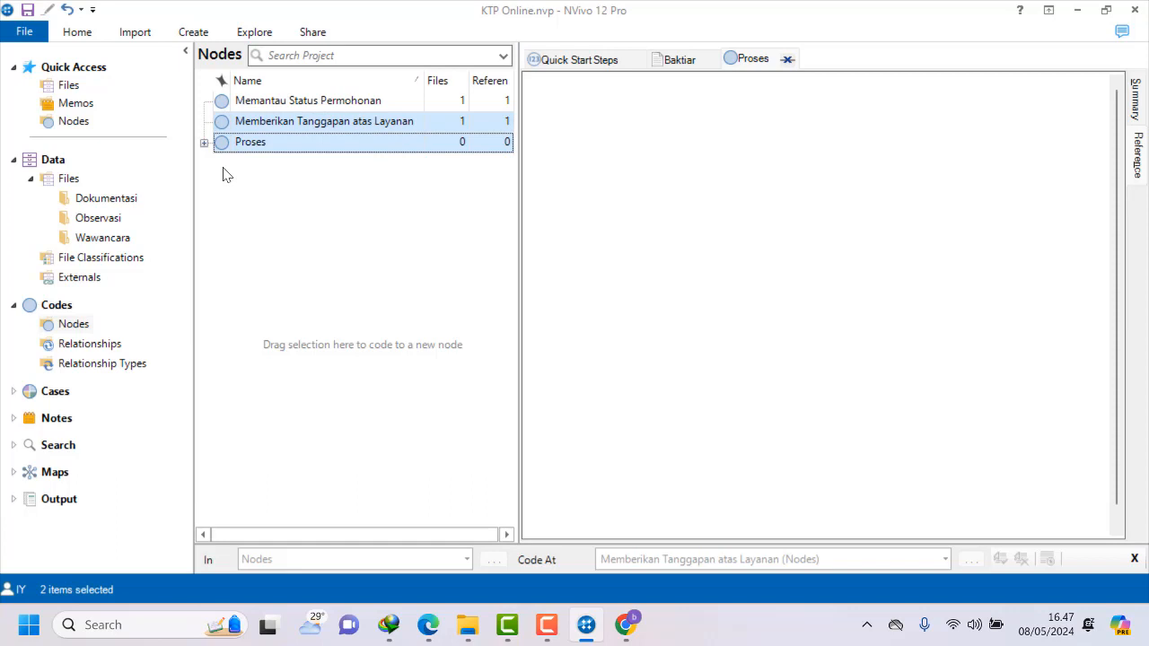
{"action": "left_click", "coordinate": [225, 175]}
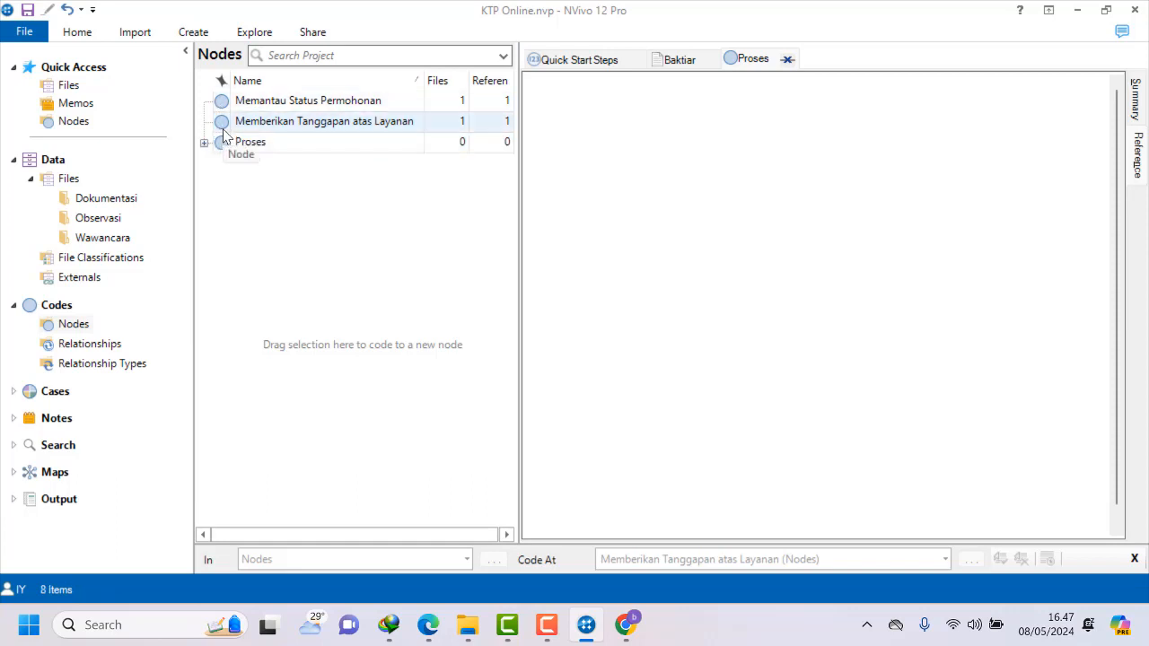
{"action": "left_click", "coordinate": [223, 128]}
{"action": "left_click", "coordinate": [225, 144], "text": "shift"}
{"action": "left_click", "coordinate": [240, 221]}
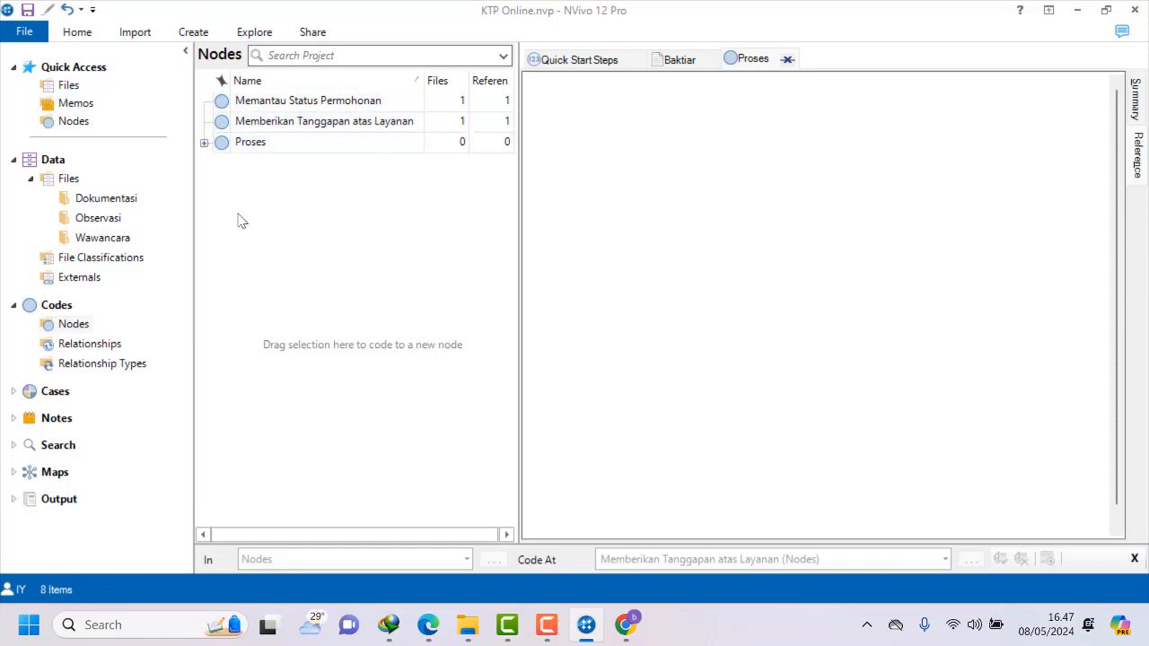
Move the node "Memberikan Tanggapan atas Layanan" under "Proses" as its child.
{"action": "left_click", "coordinate": [220, 129]}
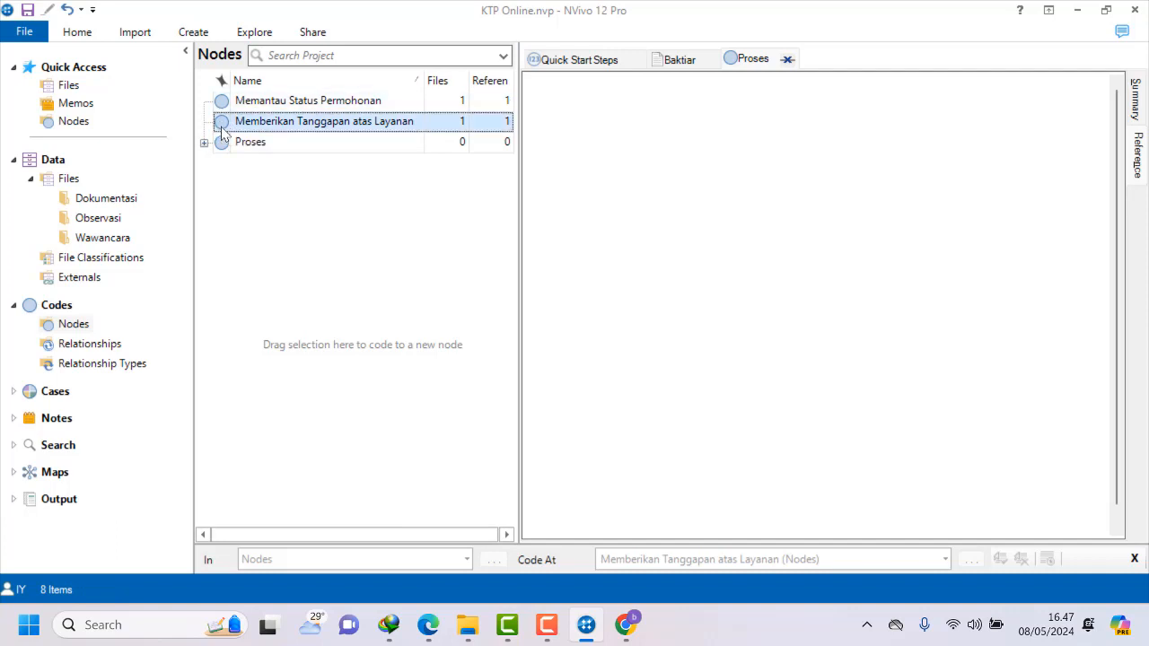
{"action": "left_click_drag", "start_coordinate": [223, 131], "coordinate": [221, 152]}
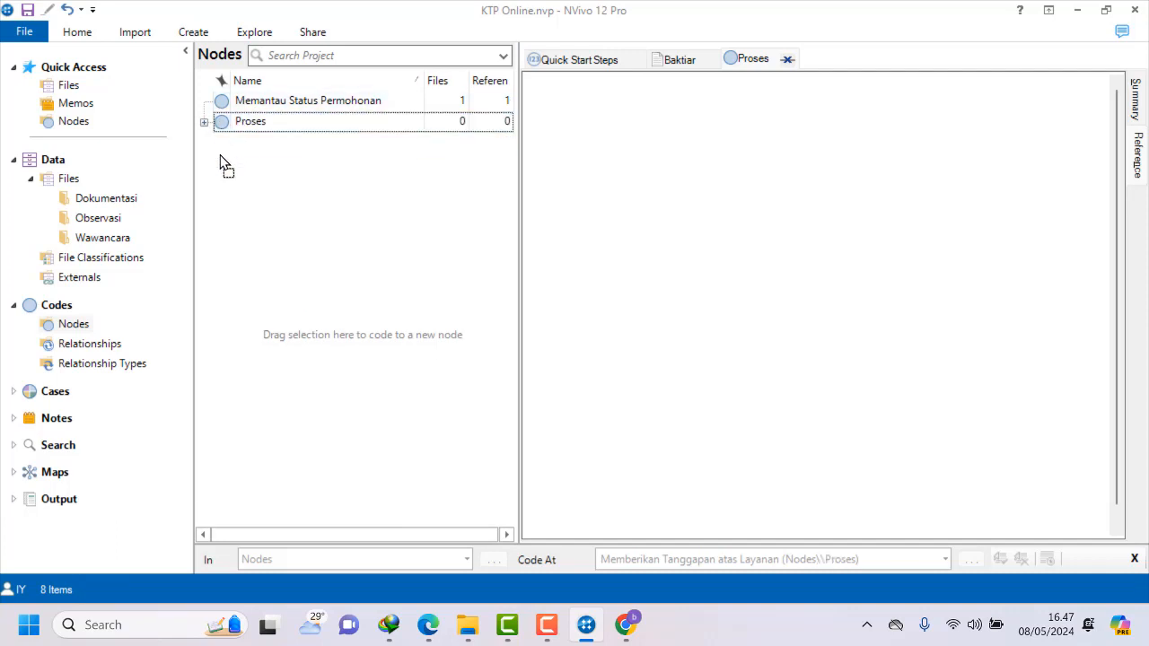
Try to move the node "Memantau Status Permohonan" under "Proses".
{"action": "left_click", "coordinate": [225, 106]}
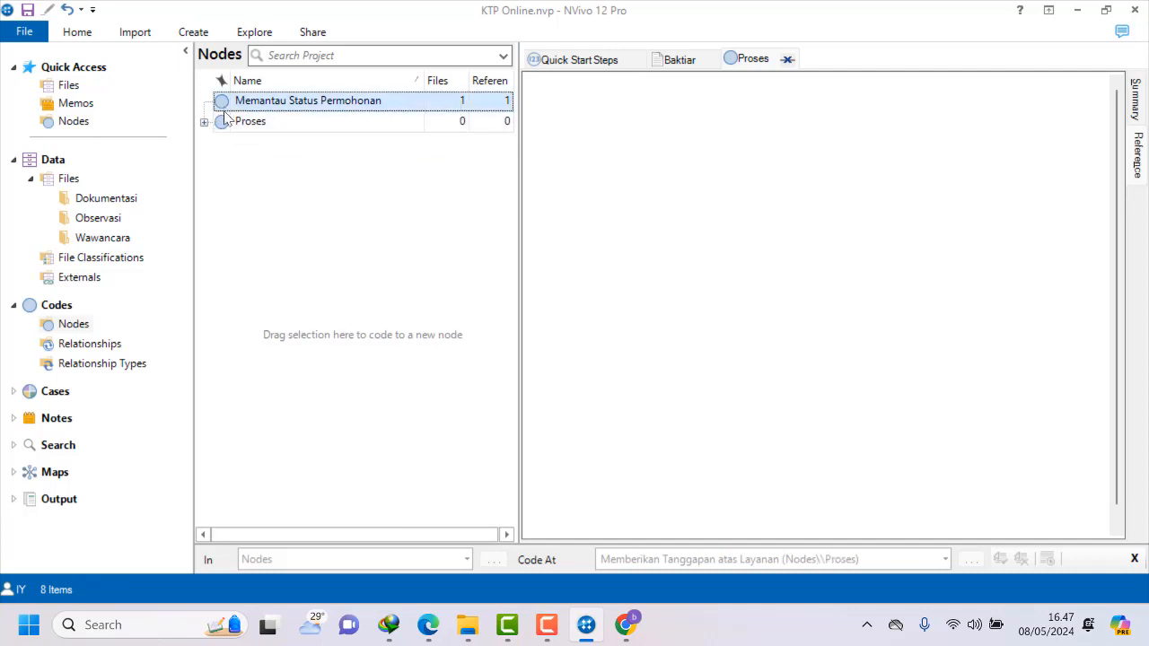
{"action": "left_click", "coordinate": [224, 122], "text": "ctrl"}
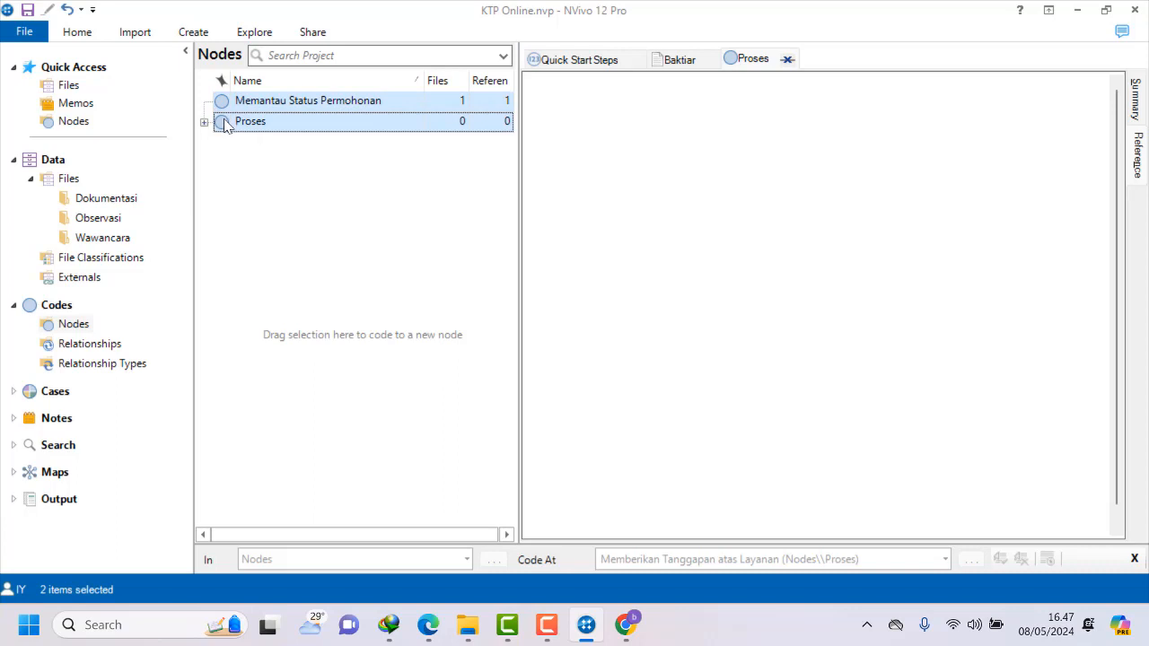
{"action": "left_click", "coordinate": [236, 174]}
{"action": "left_click", "coordinate": [225, 102]}
{"action": "left_click", "coordinate": [226, 122], "text": "ctrl"}
{"action": "left_click", "coordinate": [232, 149]}
{"action": "left_click", "coordinate": [234, 103]}
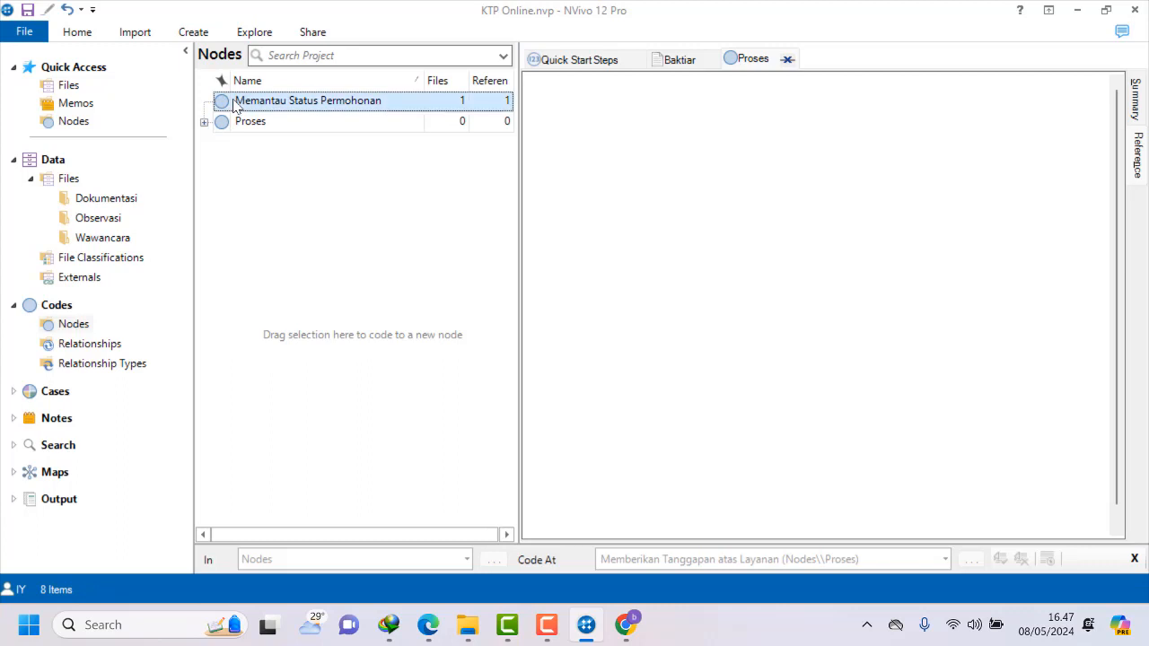
{"action": "left_click", "coordinate": [241, 123], "text": "ctrl"}
{"action": "left_click", "coordinate": [240, 155]}
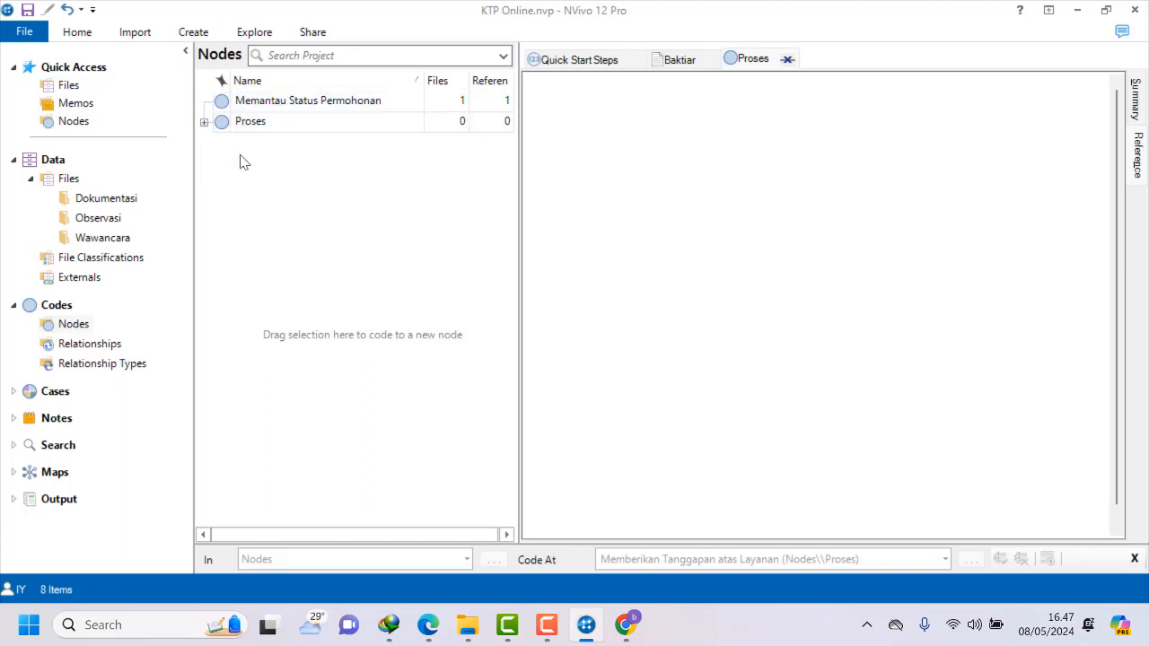
{"action": "left_click", "coordinate": [235, 104]}
{"action": "left_click", "coordinate": [226, 123], "text": "ctrl"}
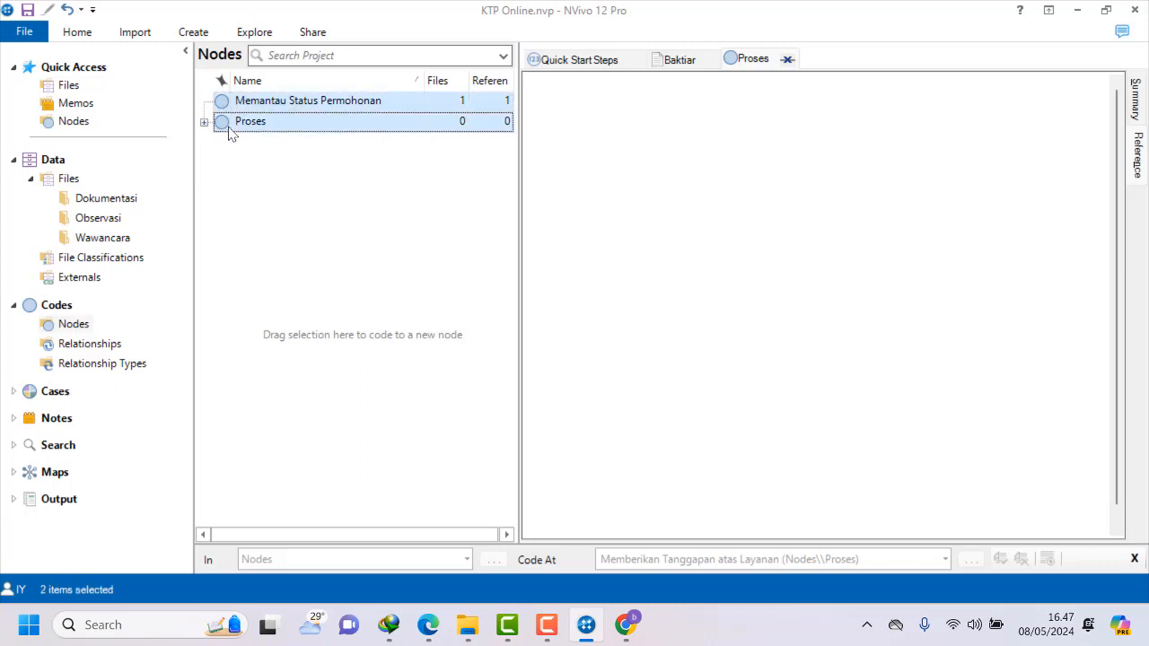
{"action": "right_click", "coordinate": [228, 99]}
{"action": "left_click_drag", "start_coordinate": [228, 102], "coordinate": [244, 159]}
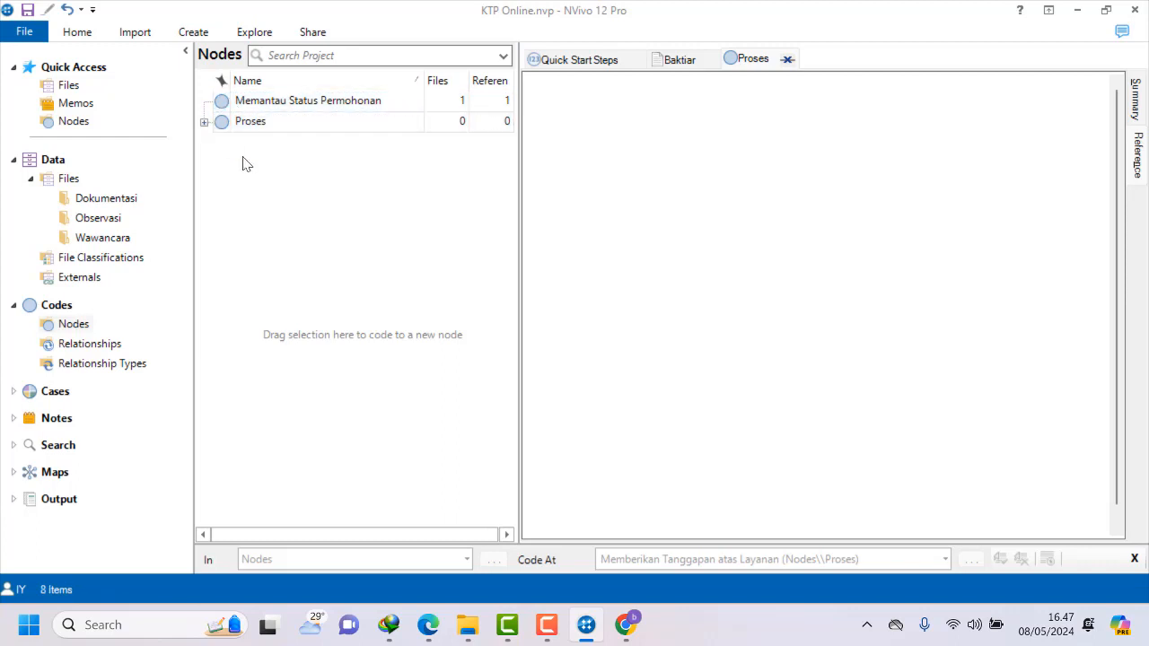
{"action": "left_click", "coordinate": [228, 101]}
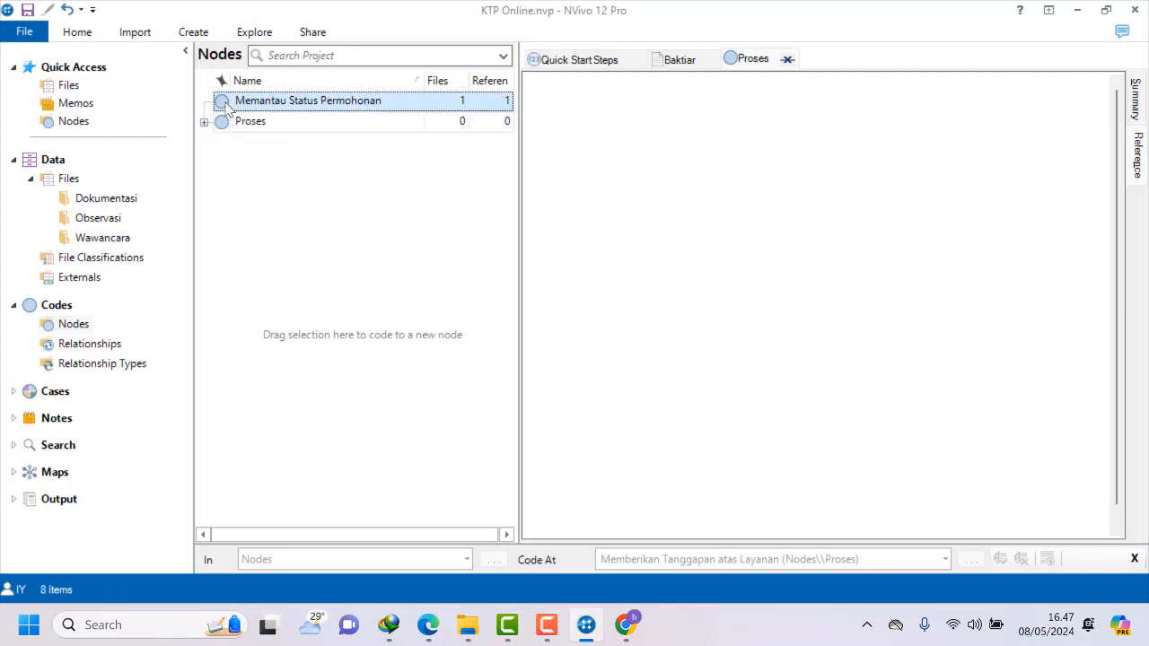
{"action": "left_click", "coordinate": [225, 126], "text": "shift"}
{"action": "left_click", "coordinate": [245, 171]}
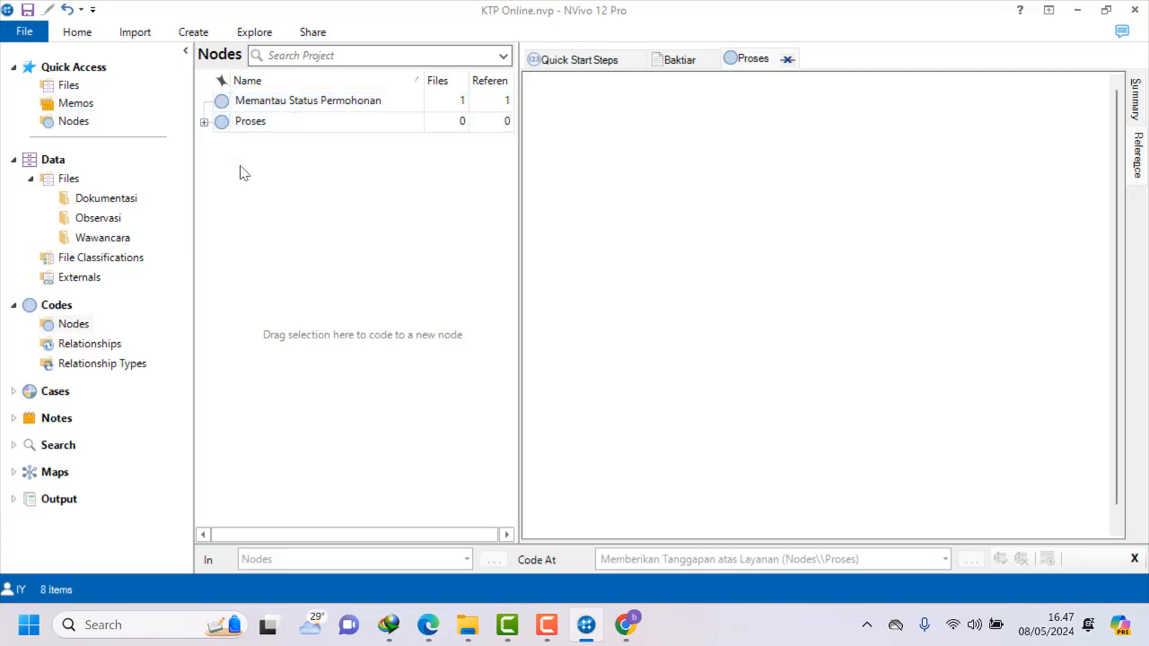
{"action": "left_click", "coordinate": [240, 100]}
{"action": "left_click", "coordinate": [239, 123], "text": "shift"}
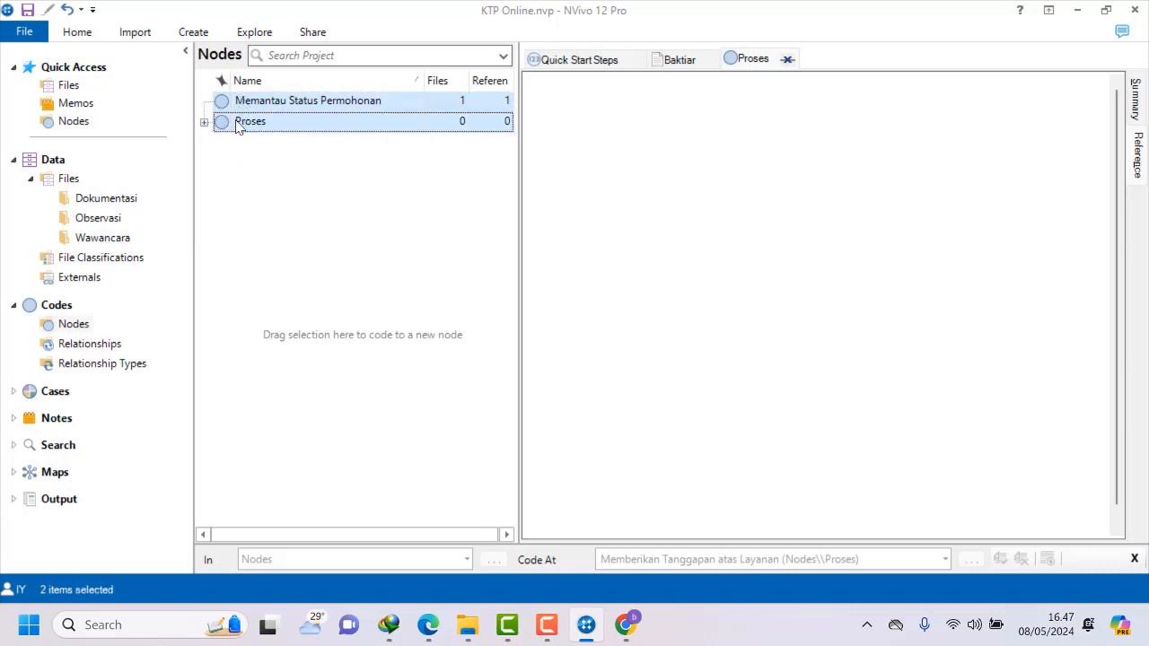
{"action": "left_click", "coordinate": [251, 179]}
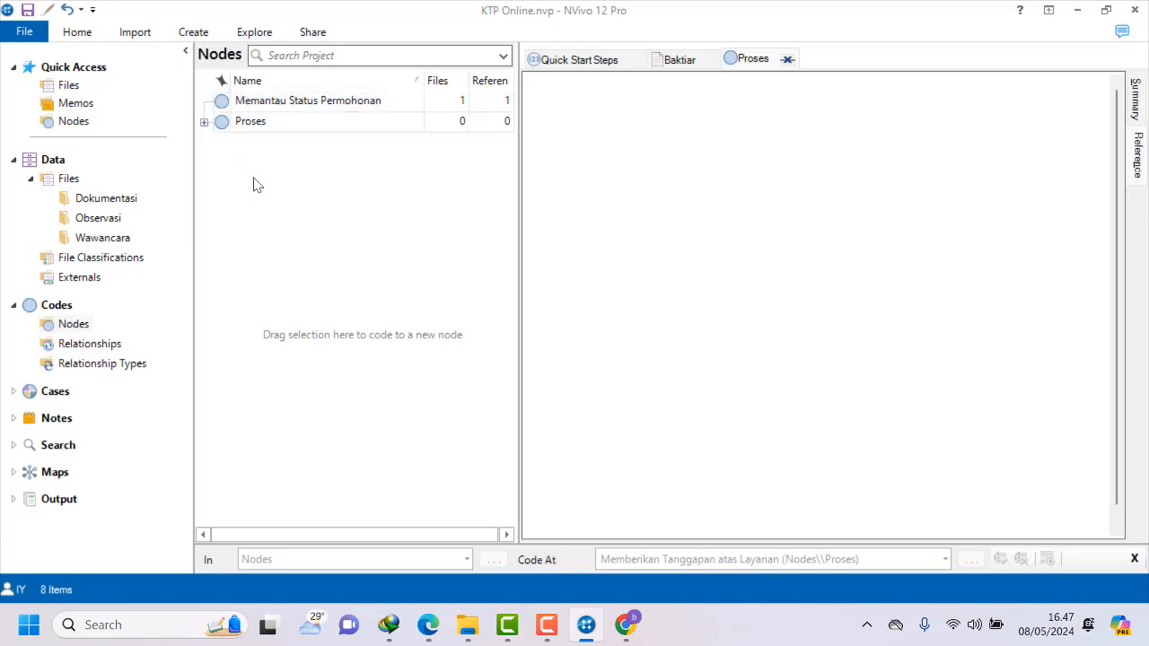
{"action": "left_click", "coordinate": [222, 99]}
{"action": "left_click", "coordinate": [225, 121], "text": "shift"}
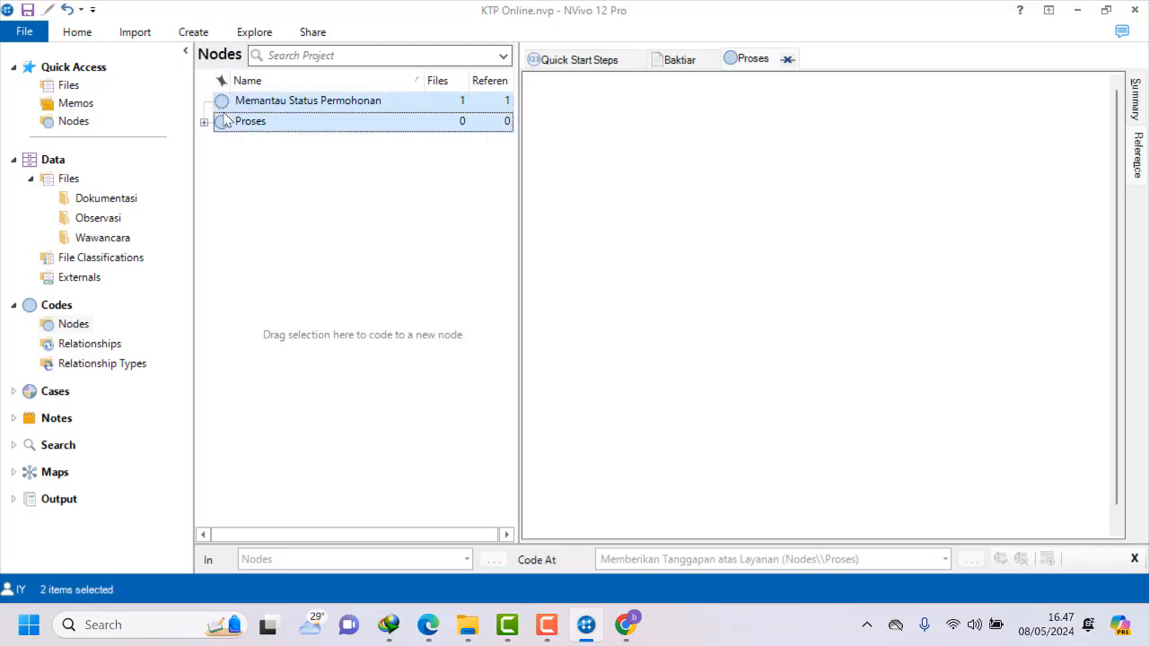
{"action": "left_click", "coordinate": [250, 204]}
{"action": "left_click", "coordinate": [221, 109]}
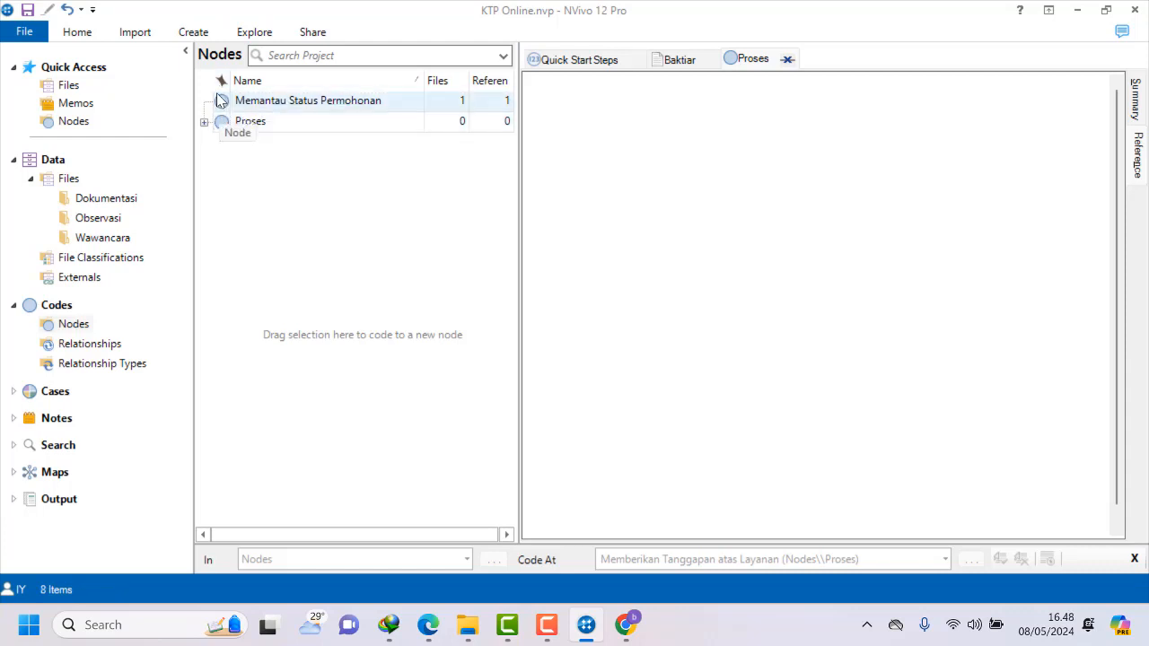
{"action": "left_click", "coordinate": [221, 120], "text": "shift"}
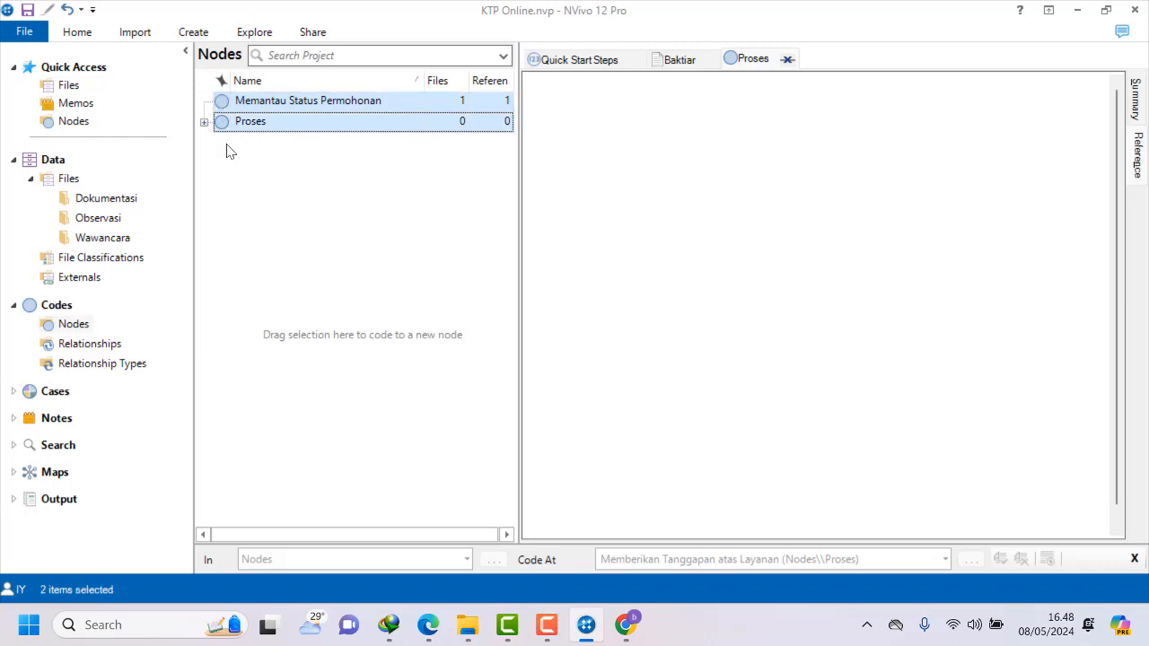
{"action": "left_click", "coordinate": [227, 151]}
{"action": "left_click", "coordinate": [225, 103]}
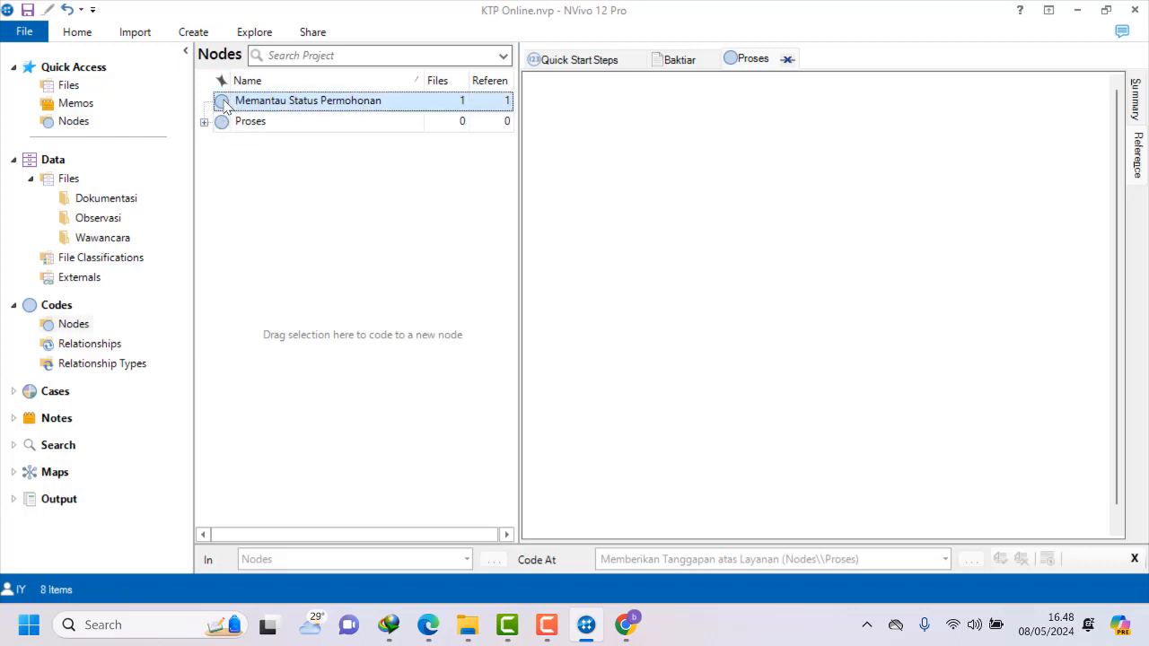
{"action": "left_click", "coordinate": [227, 123], "text": "shift"}
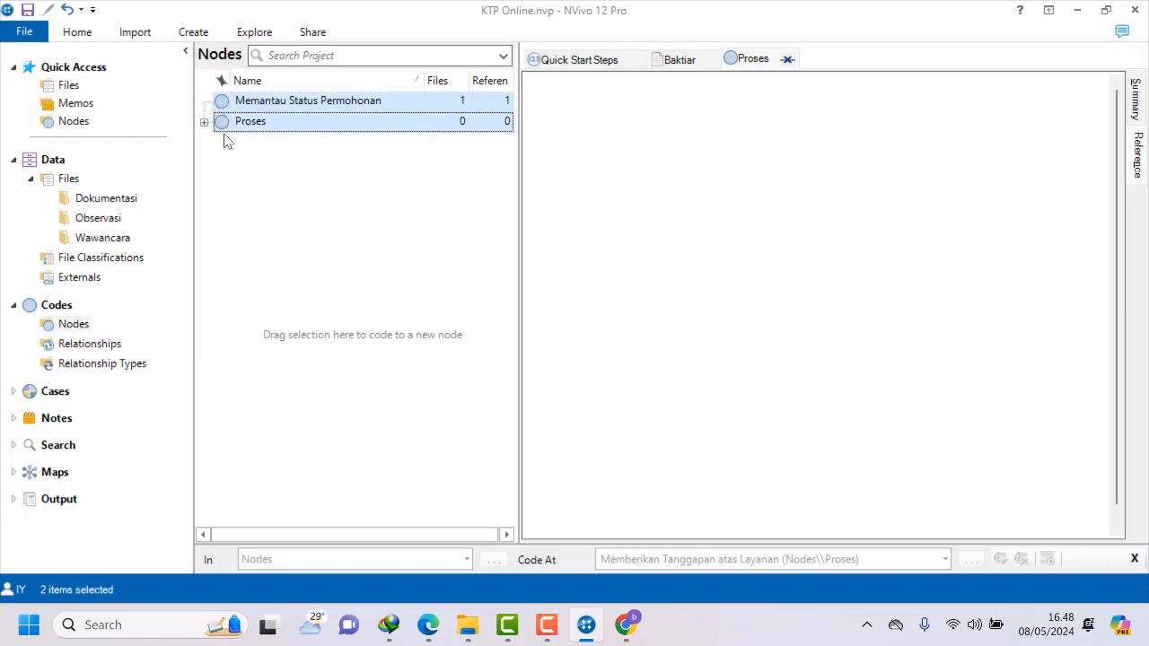
{"action": "left_click", "coordinate": [264, 153]}
{"action": "left_click", "coordinate": [241, 104]}
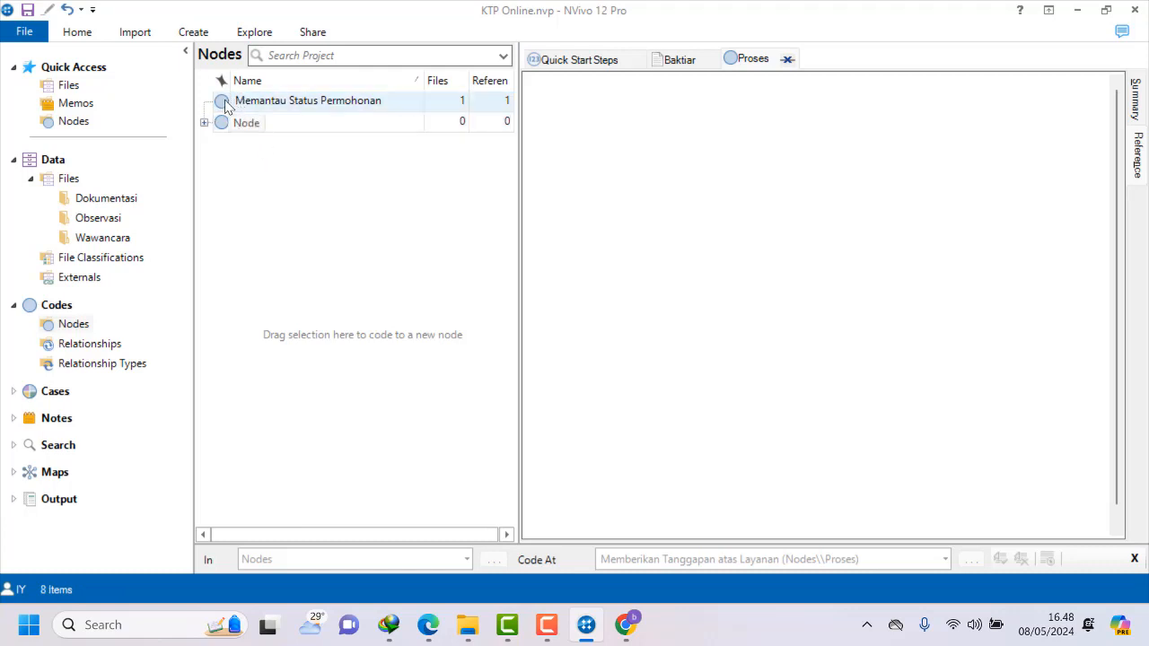
Open the node "Memantau Status Permohonan" and move it under "Proses" as its child.
{"action": "left_click", "coordinate": [225, 103]}
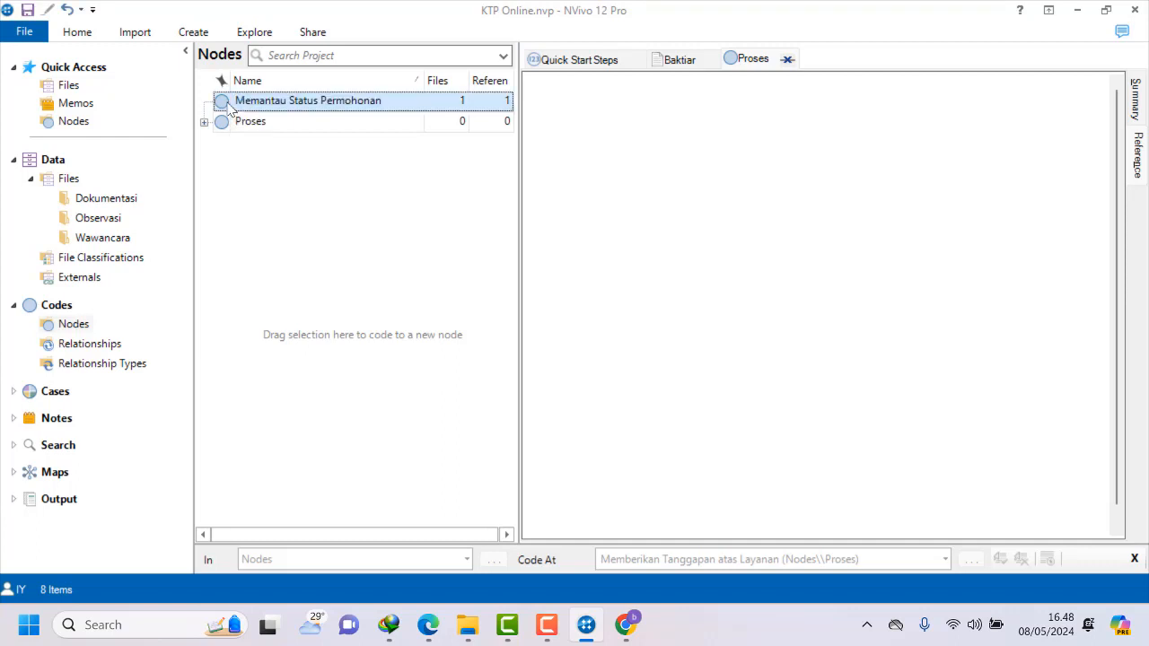
{"action": "double_click", "coordinate": [229, 104]}
{"action": "mouse_move", "coordinate": [230, 104]}
{"action": "left_mouse_down"}
{"action": "mouse_move", "coordinate": [230, 141]}
{"action": "mouse_move", "coordinate": [228, 121]}
{"action": "left_mouse_up"}
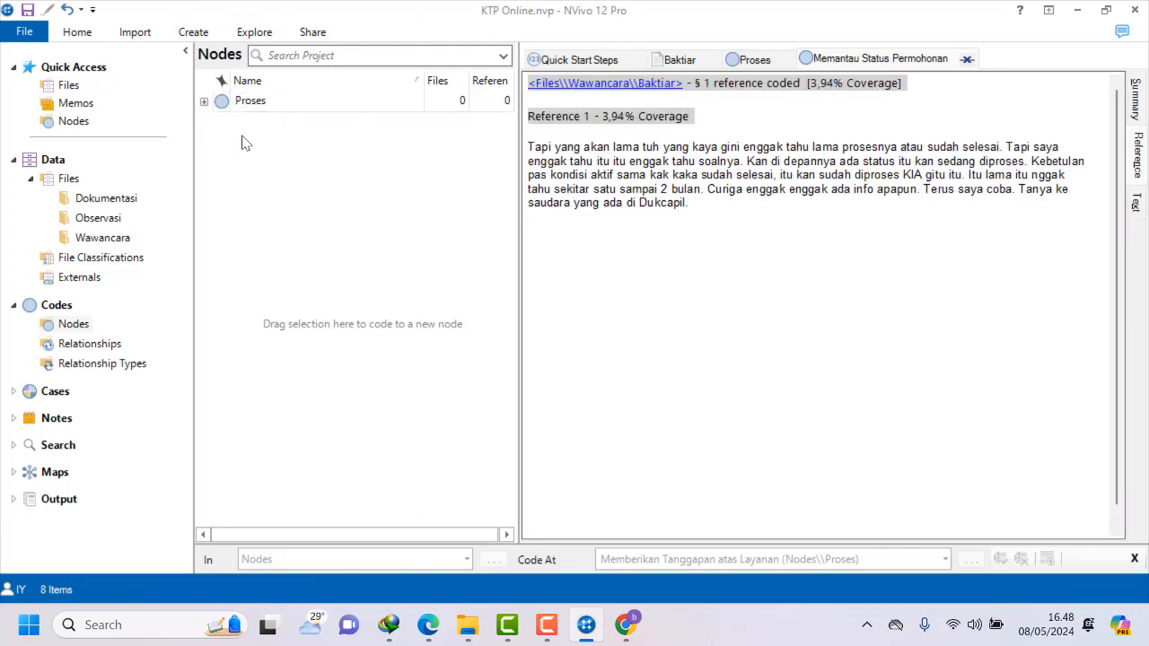
Open the node "Proses" and expand it to check the child nodes grouped under it.
{"action": "double_click", "coordinate": [243, 105]}
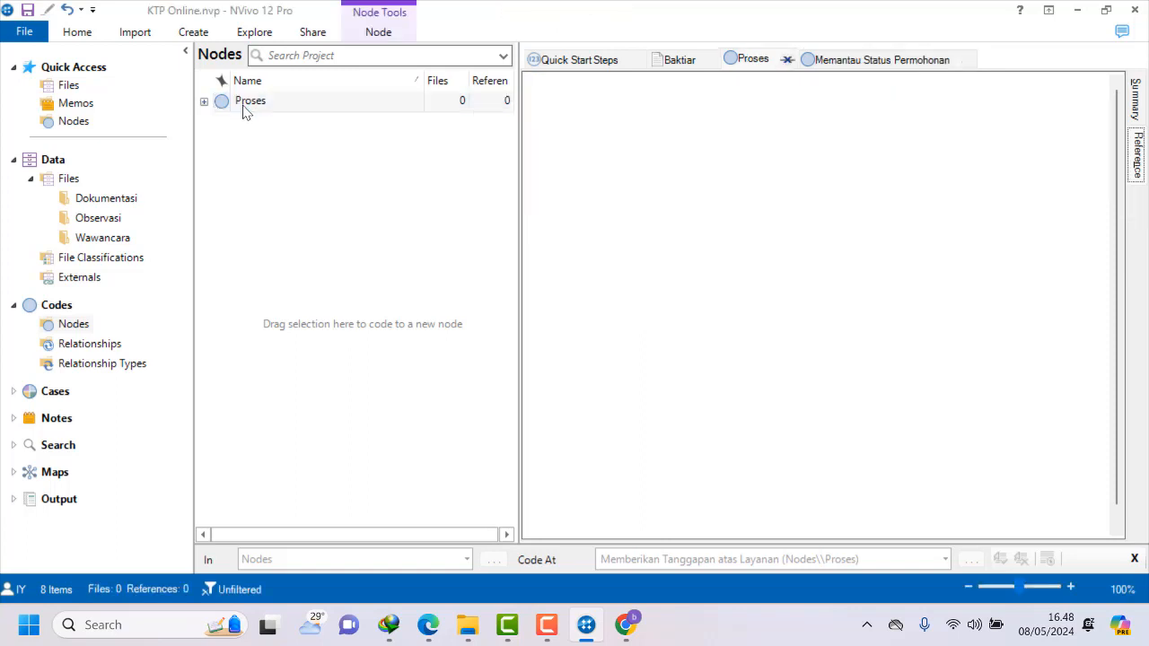
{"action": "left_click", "coordinate": [204, 102]}
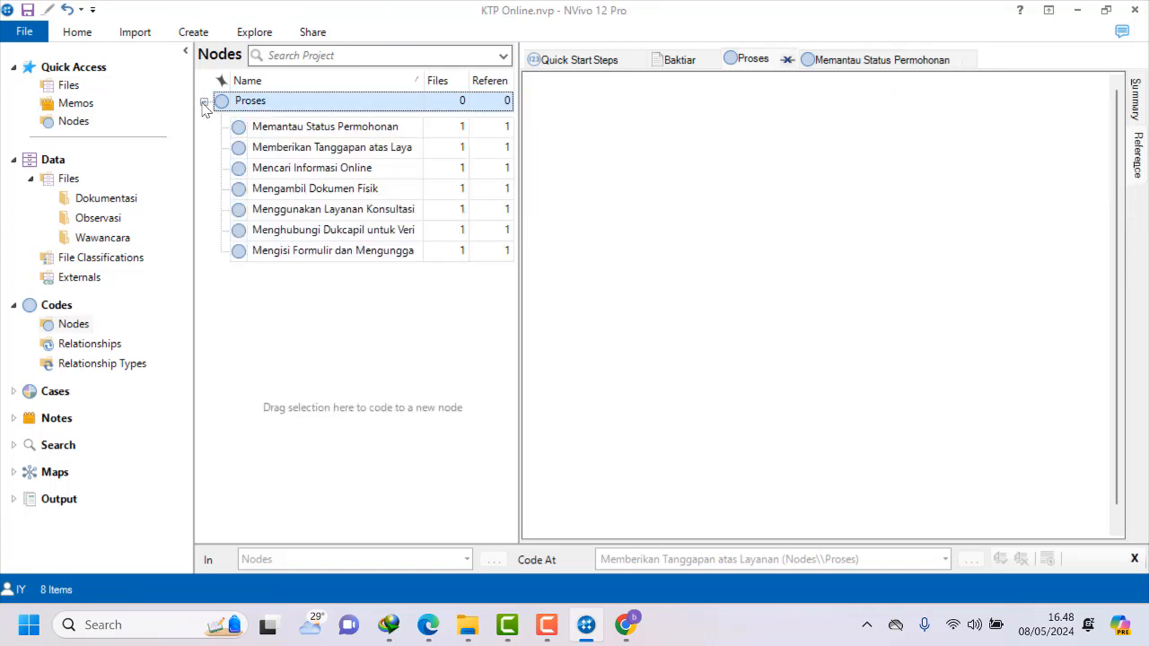
{"action": "left_click", "coordinate": [204, 103]}
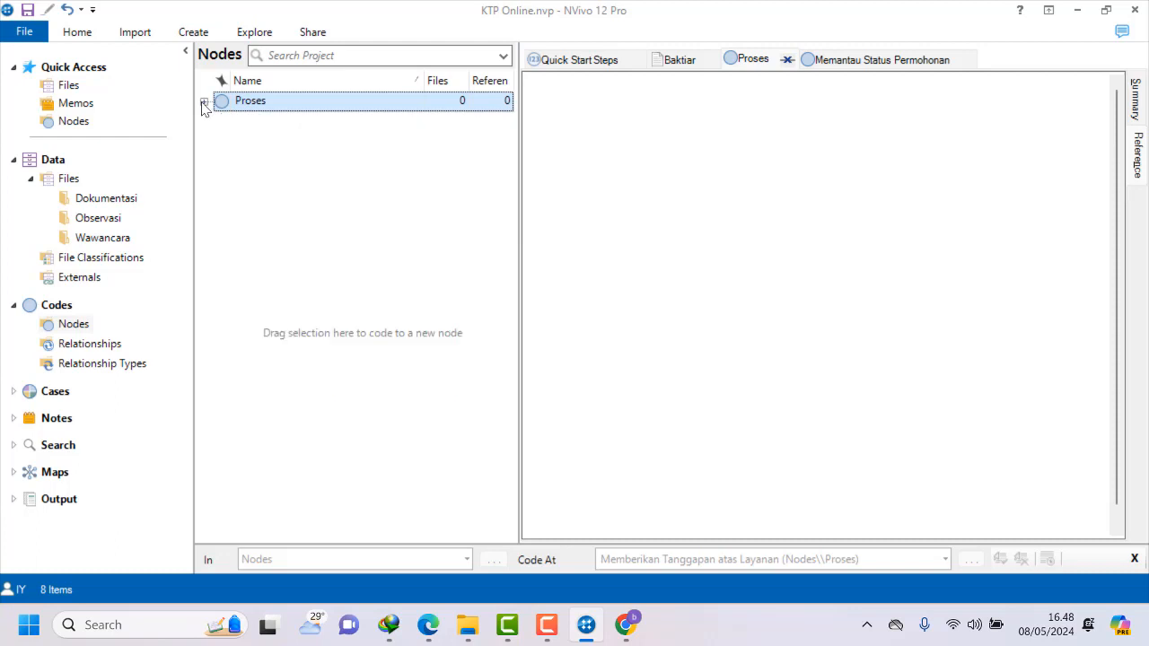
{"action": "left_click", "coordinate": [204, 102]}
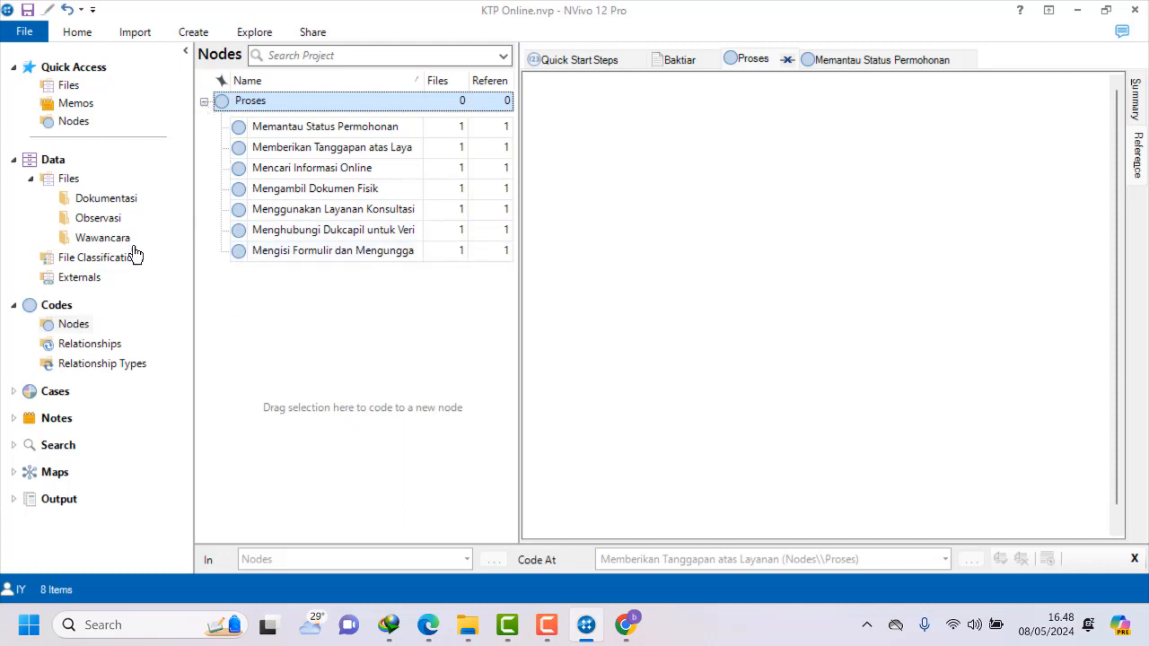
{"action": "left_click", "coordinate": [549, 627]}
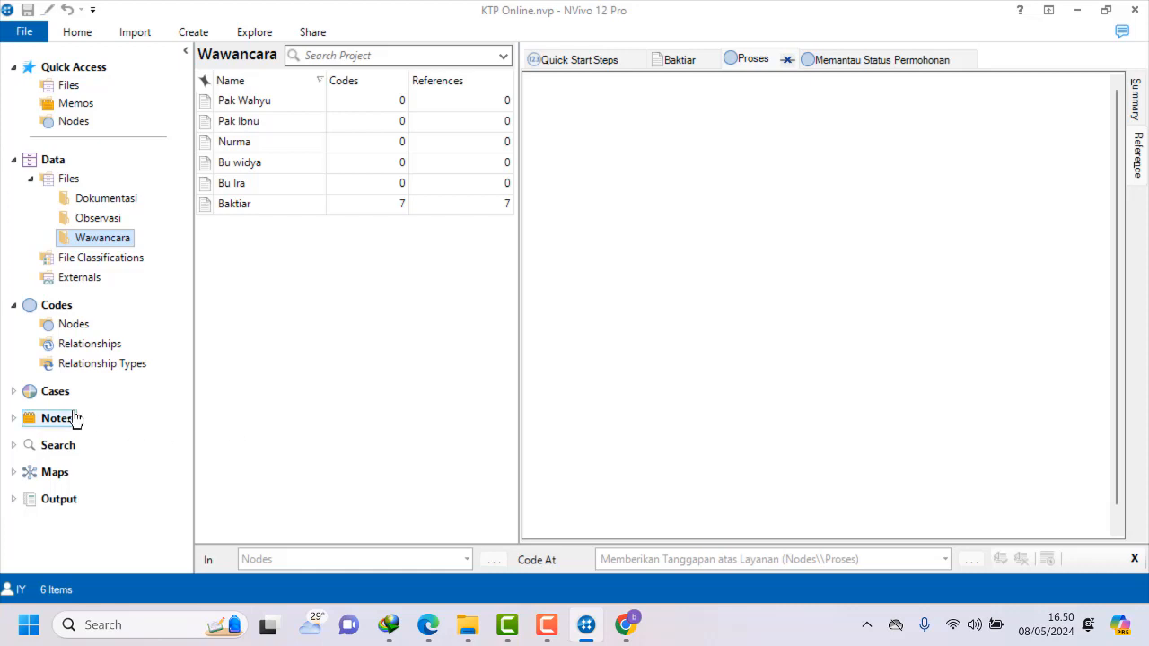
Open the fourth interview transcript listed in the "Wawancara" folder.
{"action": "left_click", "coordinate": [67, 329]}
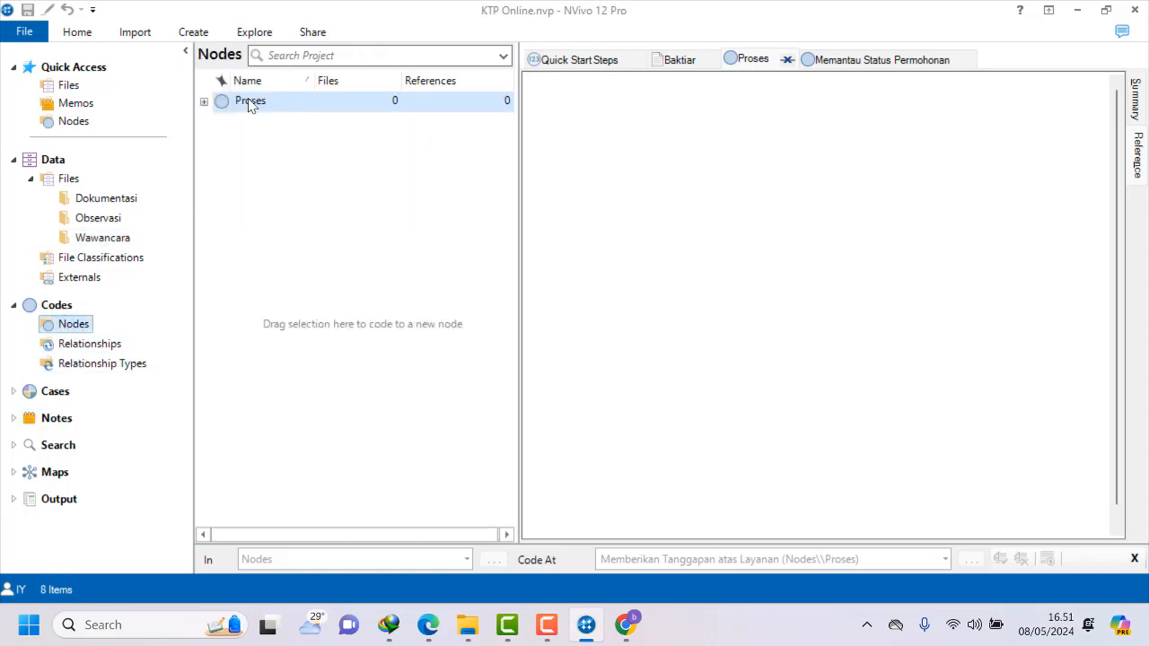
{"action": "left_click", "coordinate": [123, 243]}
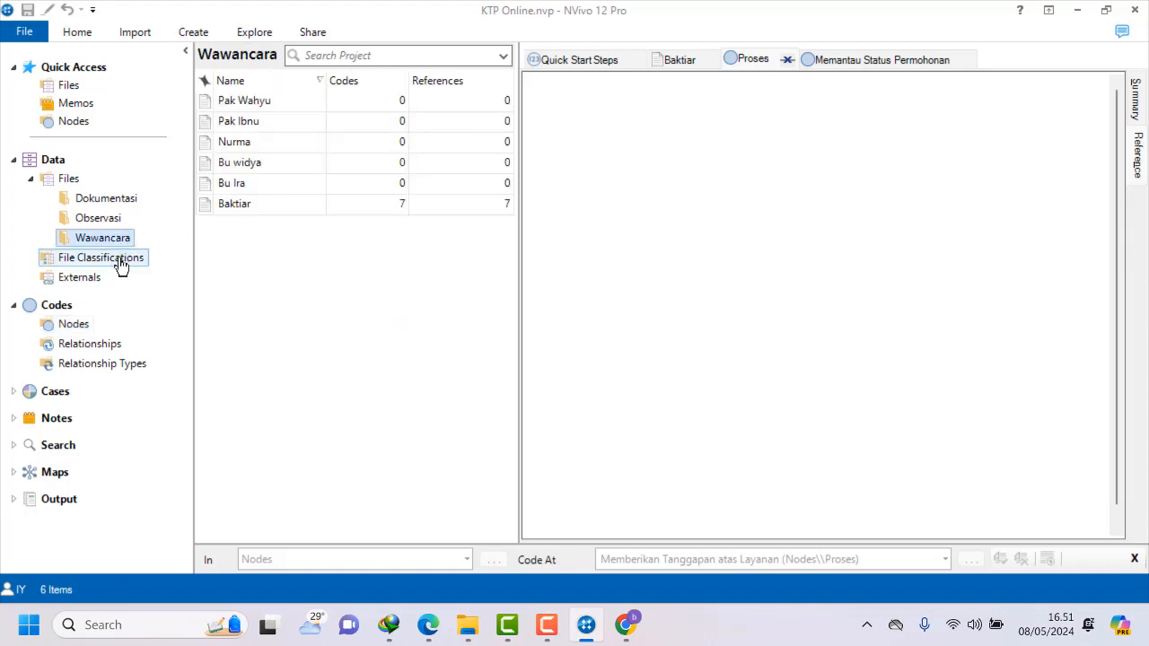
{"action": "double_click", "coordinate": [239, 166]}
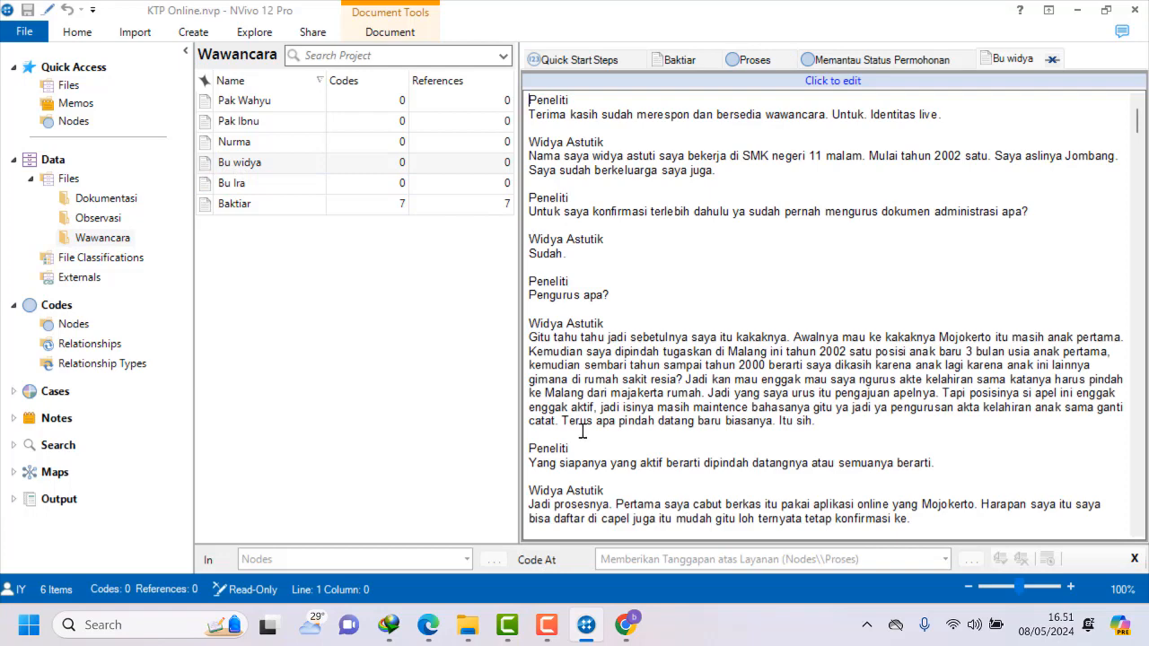
Switch to ChatGPT and attach the text file of the interview transcript just opened in NVivo to a new message.
{"action": "left_click", "coordinate": [625, 625]}
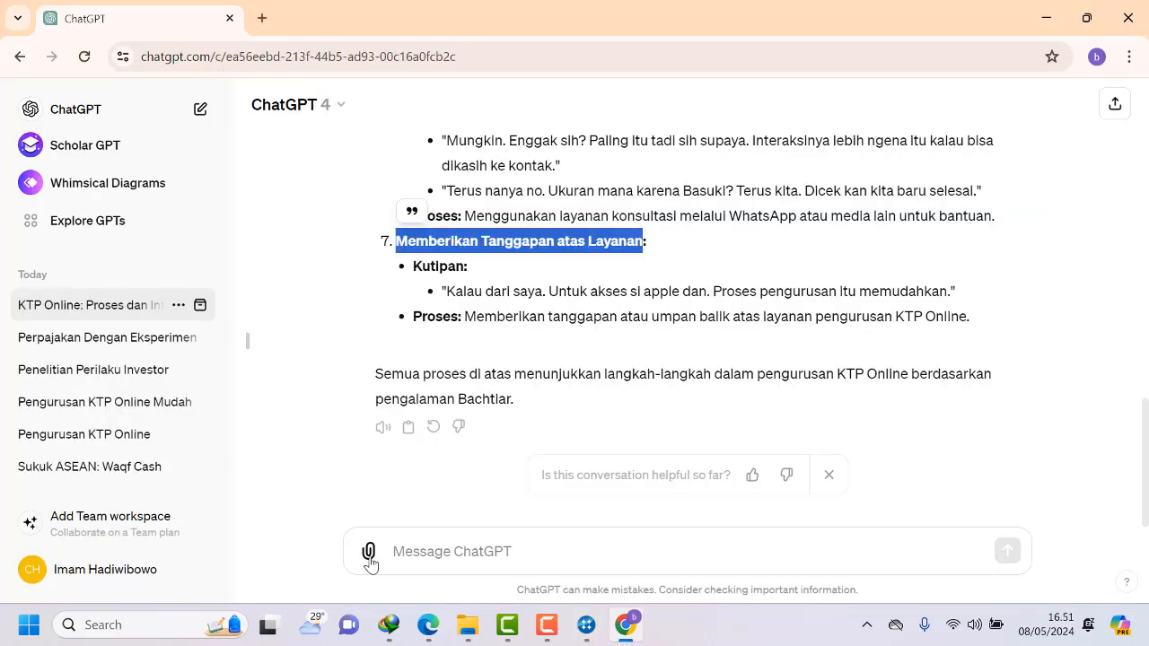
{"action": "left_click", "coordinate": [368, 553]}
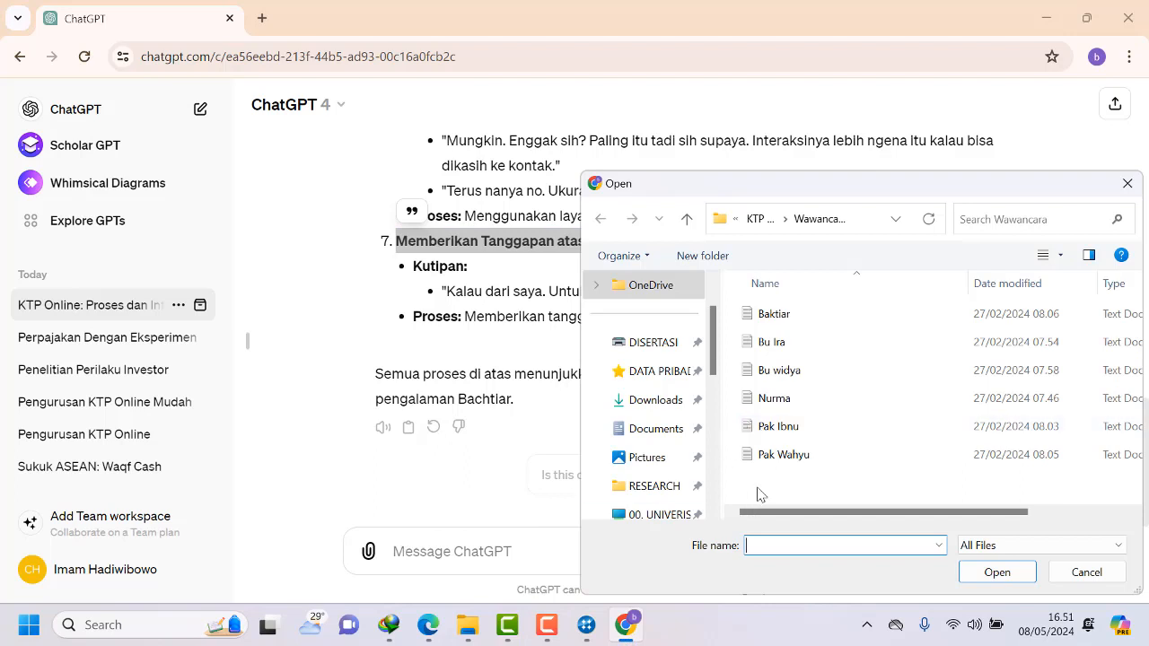
{"action": "left_click", "coordinate": [803, 377]}
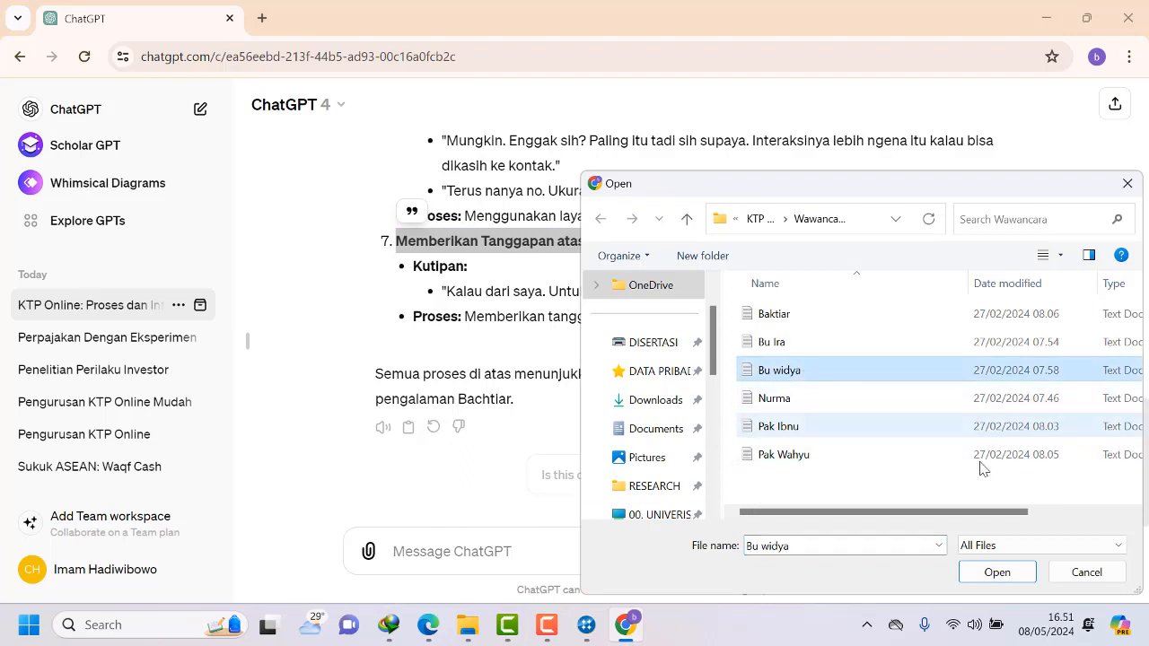
{"action": "left_click", "coordinate": [997, 571]}
{"action": "mouse_move", "coordinate": [440, 642]}
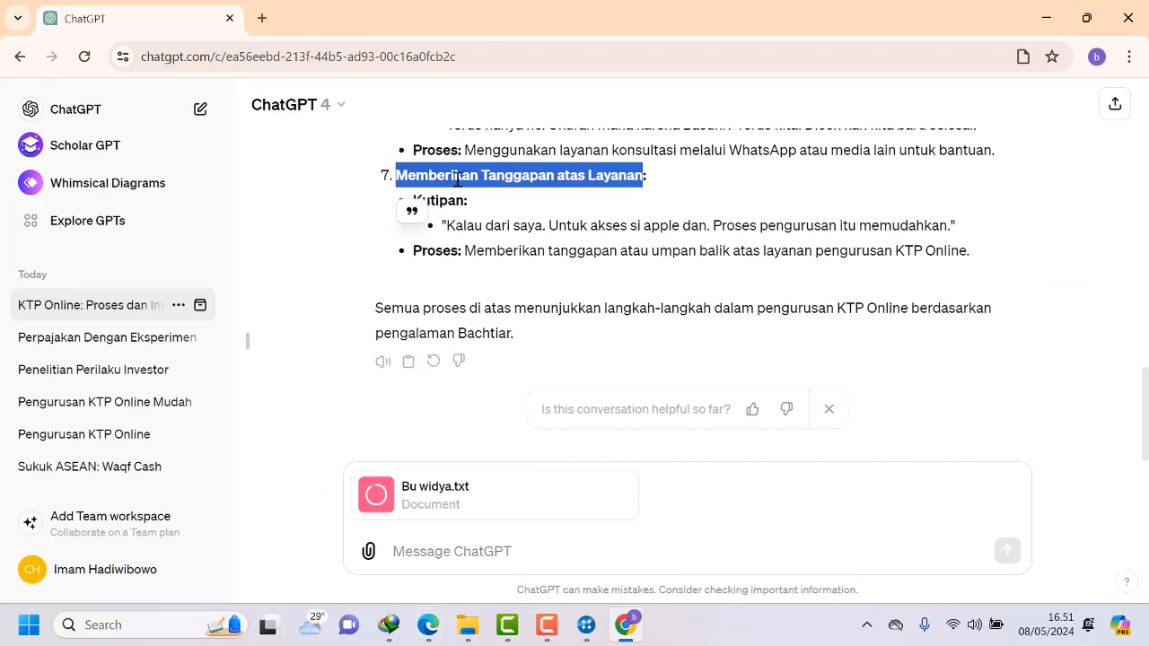
Resend the chat's first prompt, "identifikasi Proses-proses dalam pengurusan KTP Online pada transkript wawancara diatas, tunjukkan kutipan kalimatnya", with the attached transcript.
{"action": "scroll", "coordinate": [459, 359], "scroll_direction": "up", "scroll_amount": 8}
{"action": "scroll", "coordinate": [459, 352], "scroll_direction": "up", "scroll_amount": 8}
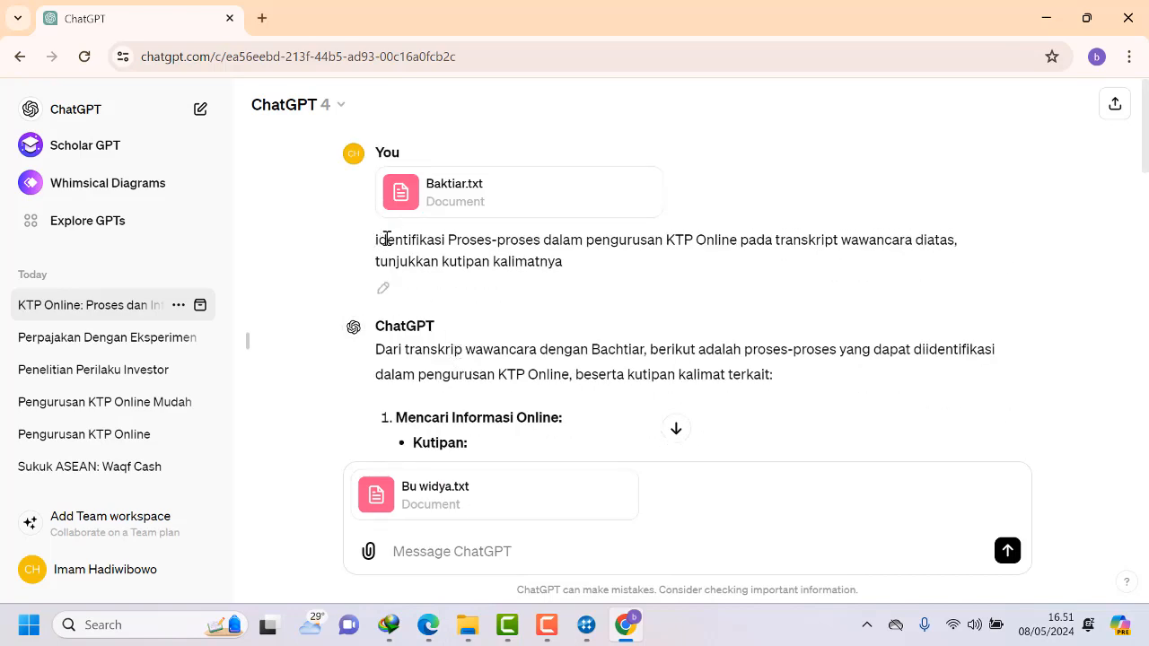
{"action": "left_click_drag", "start_coordinate": [377, 239], "coordinate": [571, 278]}
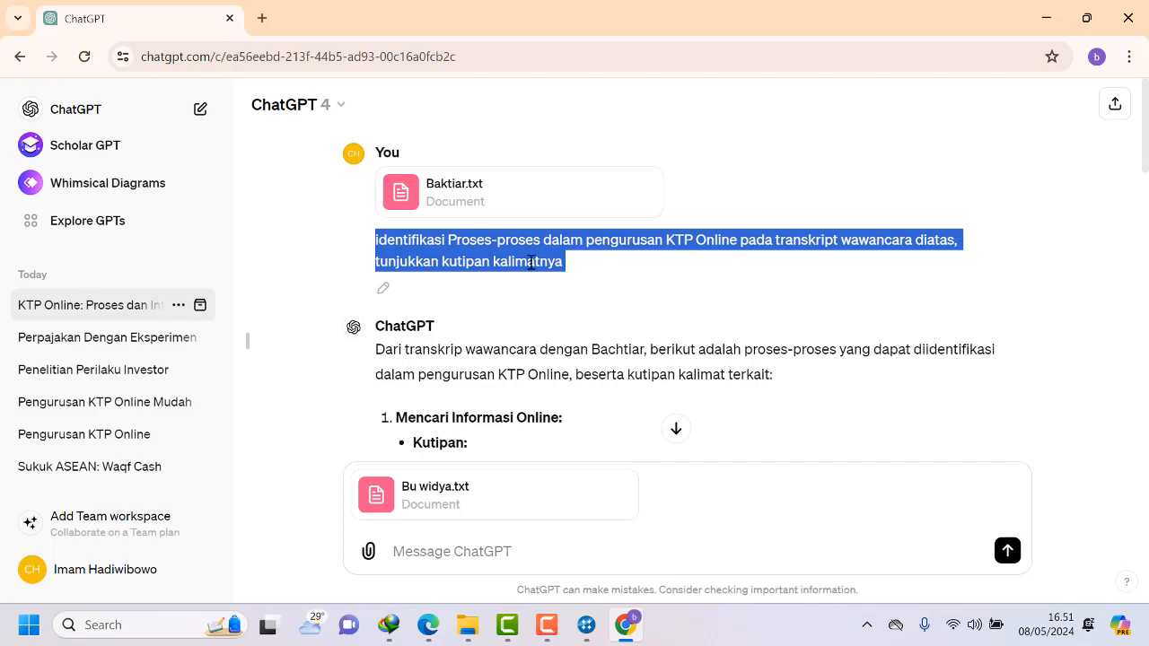
{"action": "right_click", "coordinate": [530, 261]}
{"action": "left_click", "coordinate": [546, 289]}
{"action": "scroll", "coordinate": [512, 341], "scroll_direction": "down", "scroll_amount": 15}
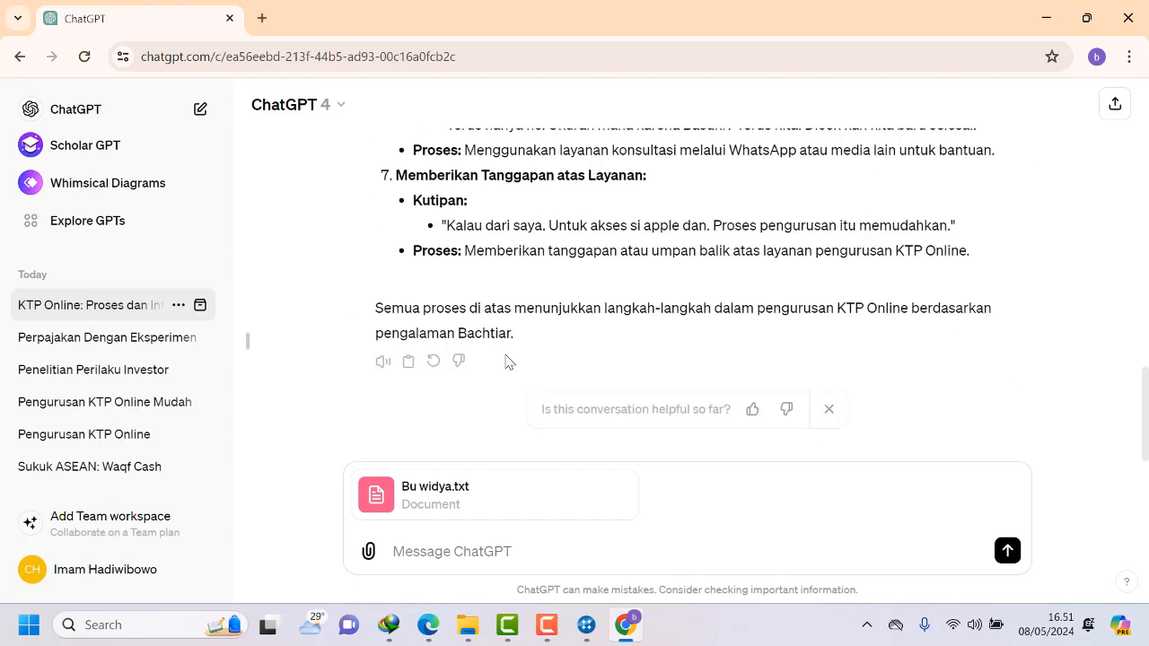
{"action": "right_click", "coordinate": [404, 549]}
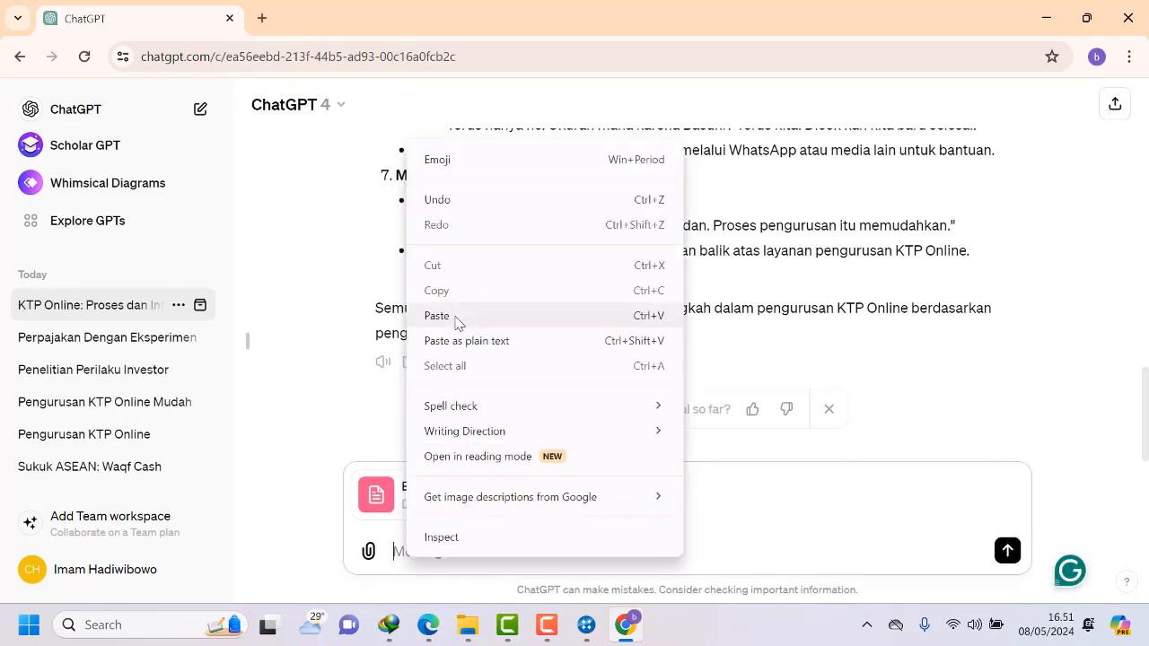
{"action": "left_click", "coordinate": [454, 317]}
{"action": "left_click", "coordinate": [1007, 550]}
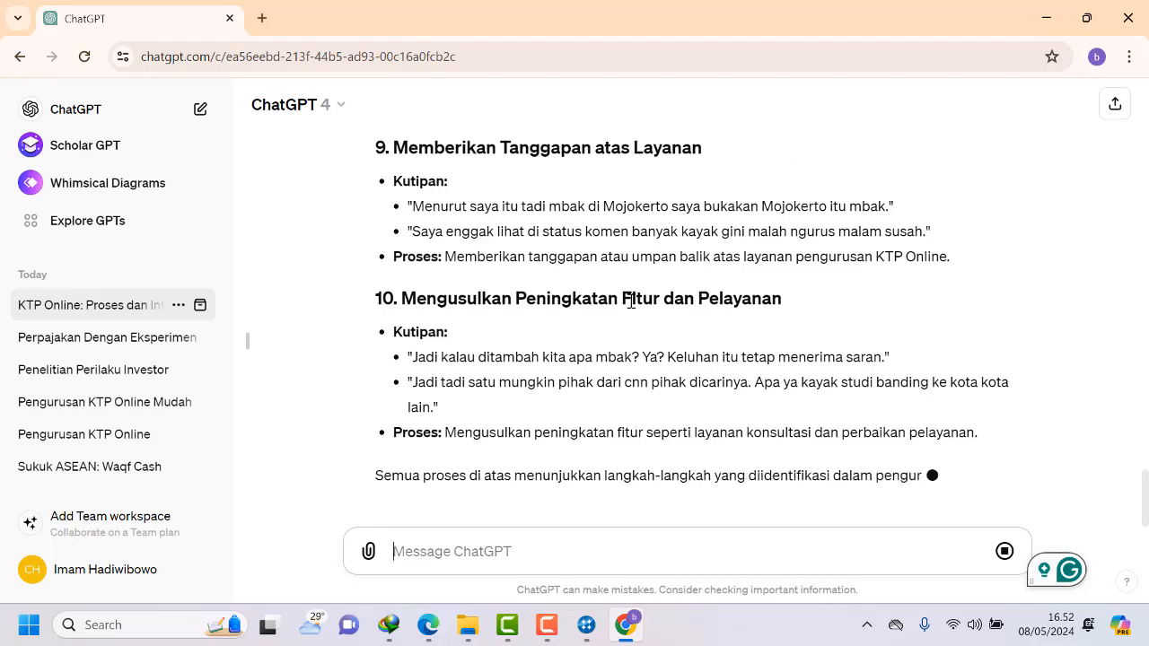
In ChatGPT's answer for the new transcript, copy the words "Saya searching" from the first quotation under "Mencari Informasi Secara Mandiri".
{"action": "scroll", "coordinate": [631, 301], "scroll_direction": "up", "scroll_amount": 20}
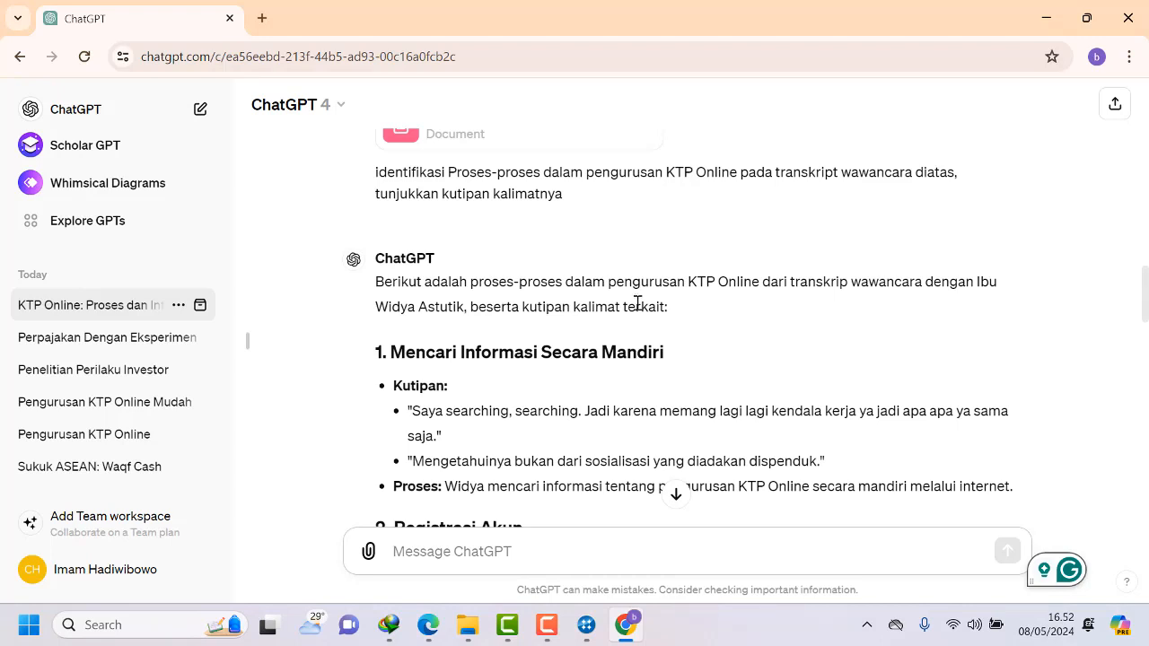
{"action": "scroll", "coordinate": [629, 321], "scroll_direction": "up", "scroll_amount": 2}
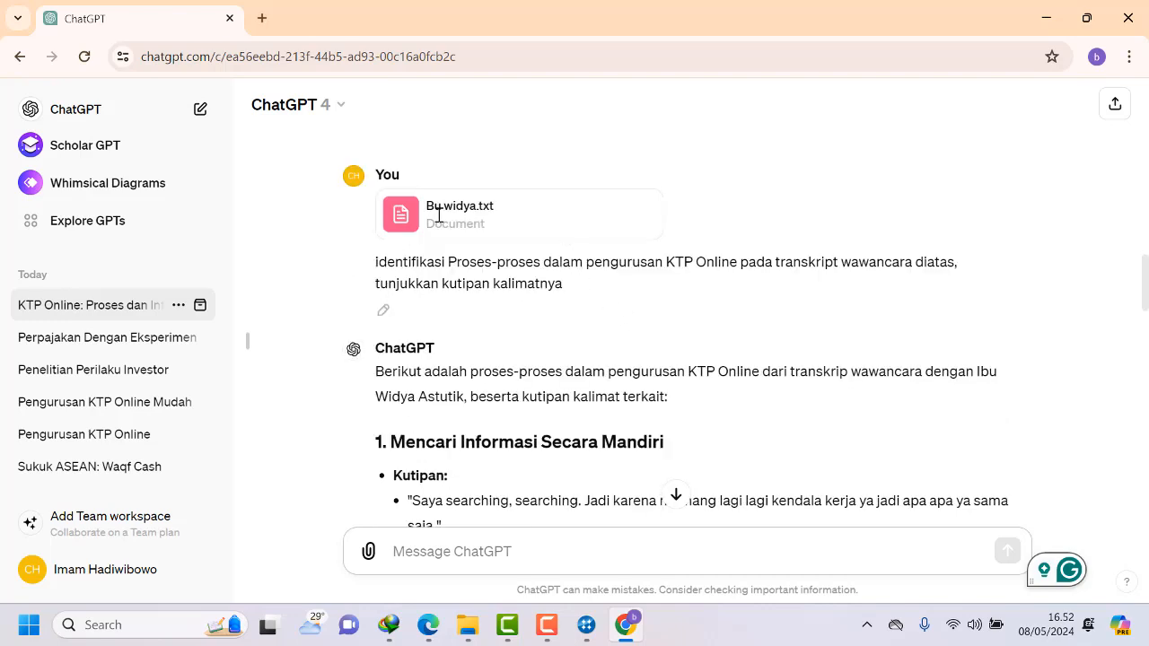
{"action": "scroll", "coordinate": [454, 257], "scroll_direction": "down", "scroll_amount": 4}
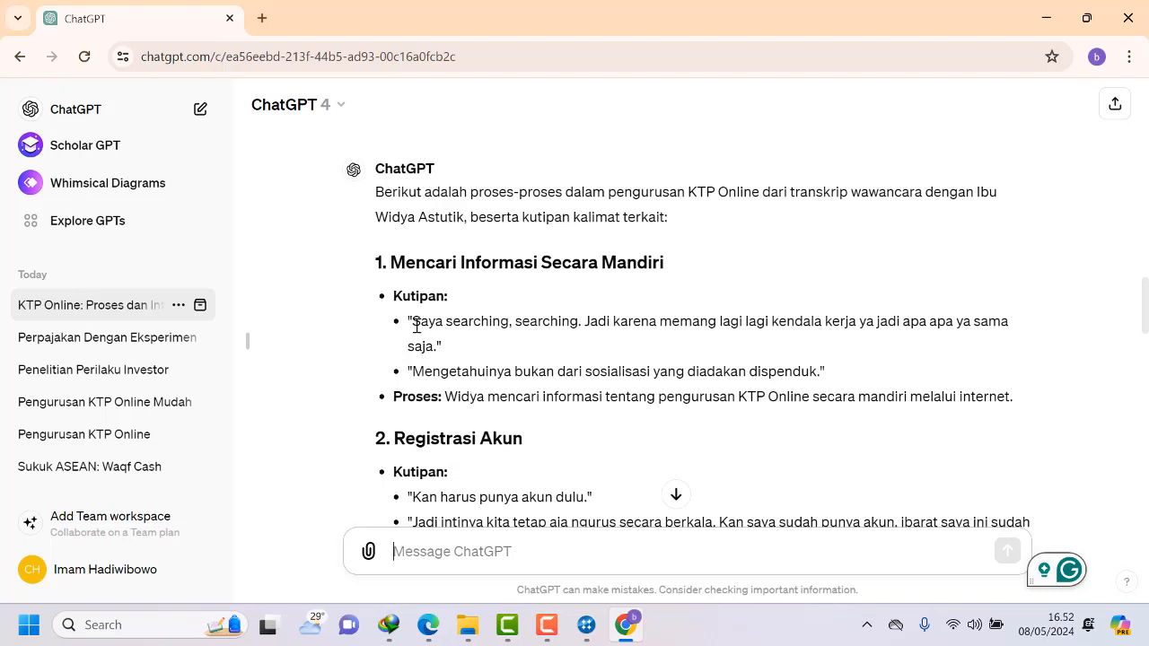
{"action": "left_click_drag", "start_coordinate": [413, 323], "coordinate": [509, 329]}
{"action": "right_click", "coordinate": [493, 325]}
{"action": "left_click", "coordinate": [521, 339]}
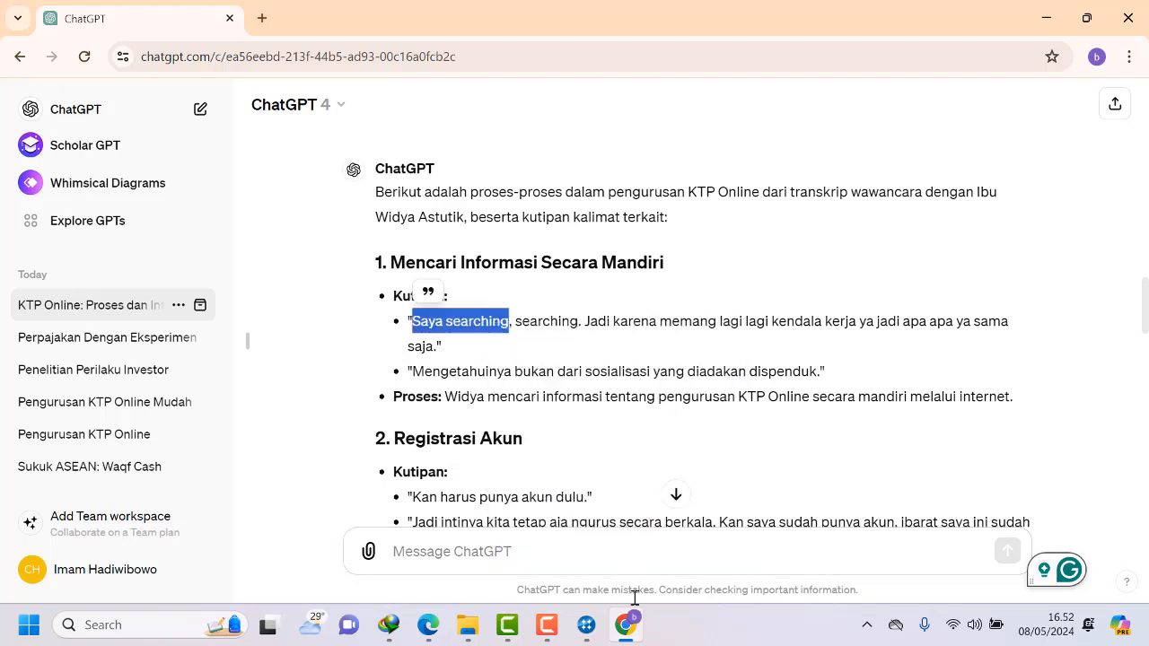
Switch to NVivo and find the copied text "Saya searching" in the open interview transcript.
{"action": "left_click", "coordinate": [626, 635]}
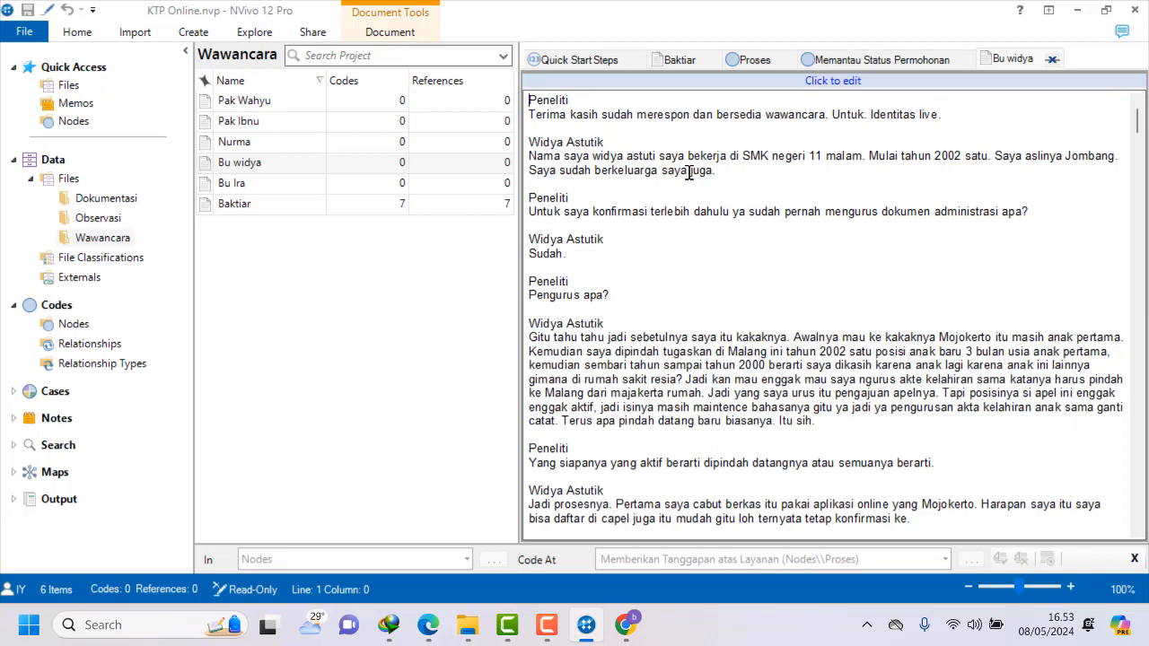
{"action": "key", "text": "ctrl+f"}
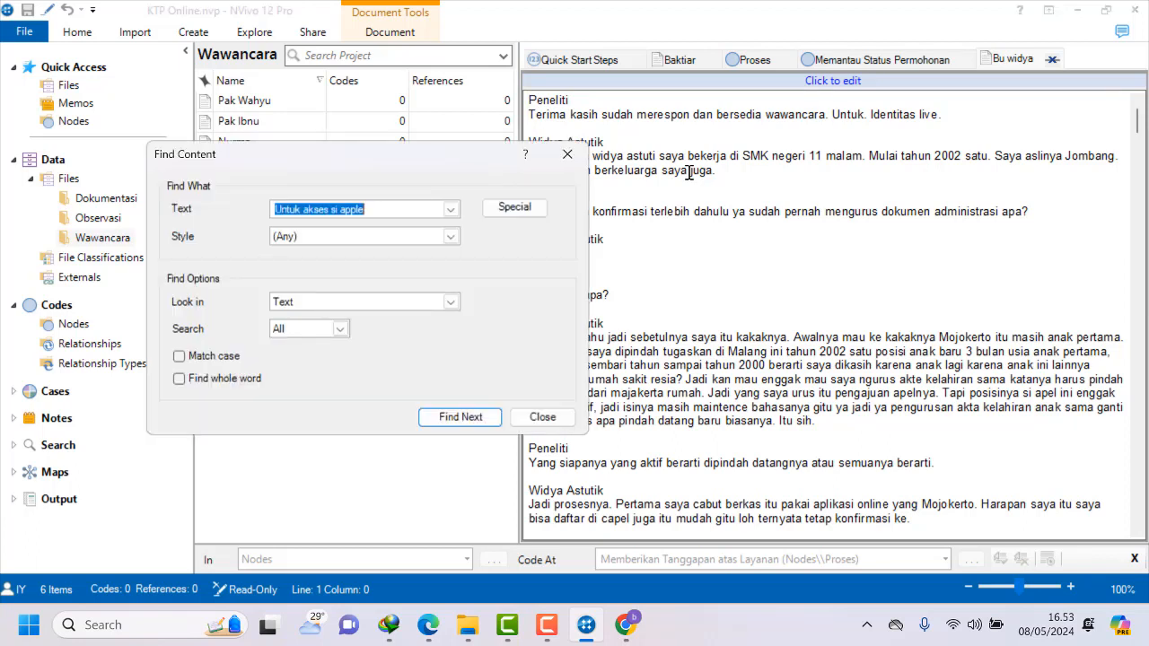
{"action": "key", "text": "BackSpace"}
{"action": "key", "text": "ctrl+v"}
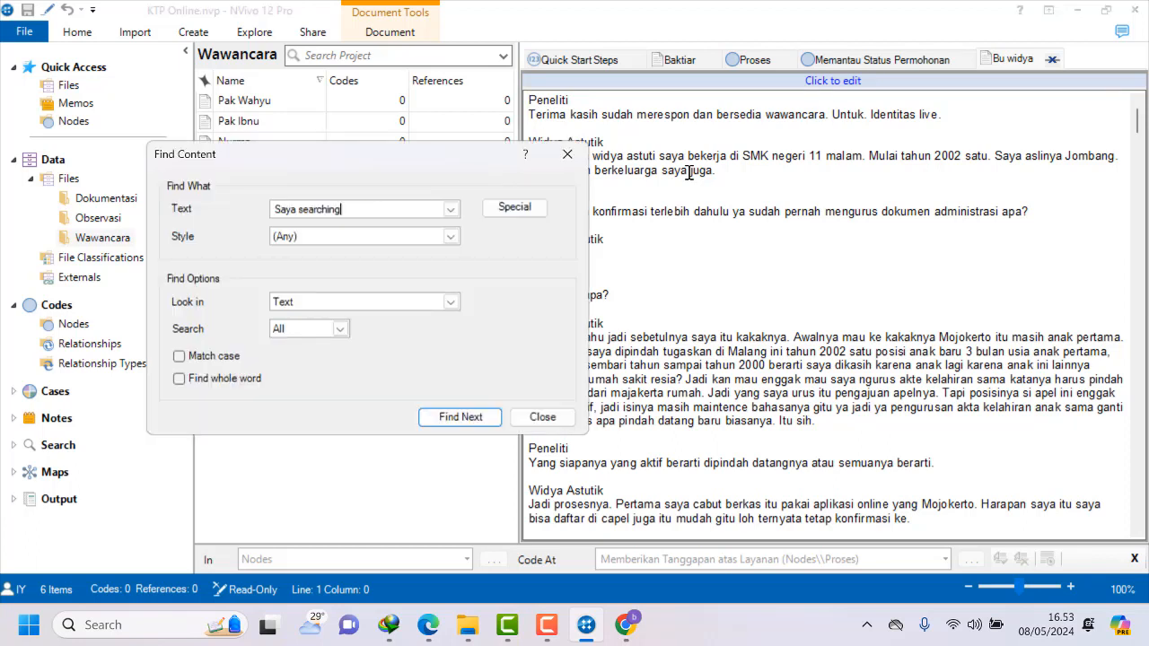
{"action": "left_click", "coordinate": [467, 418]}
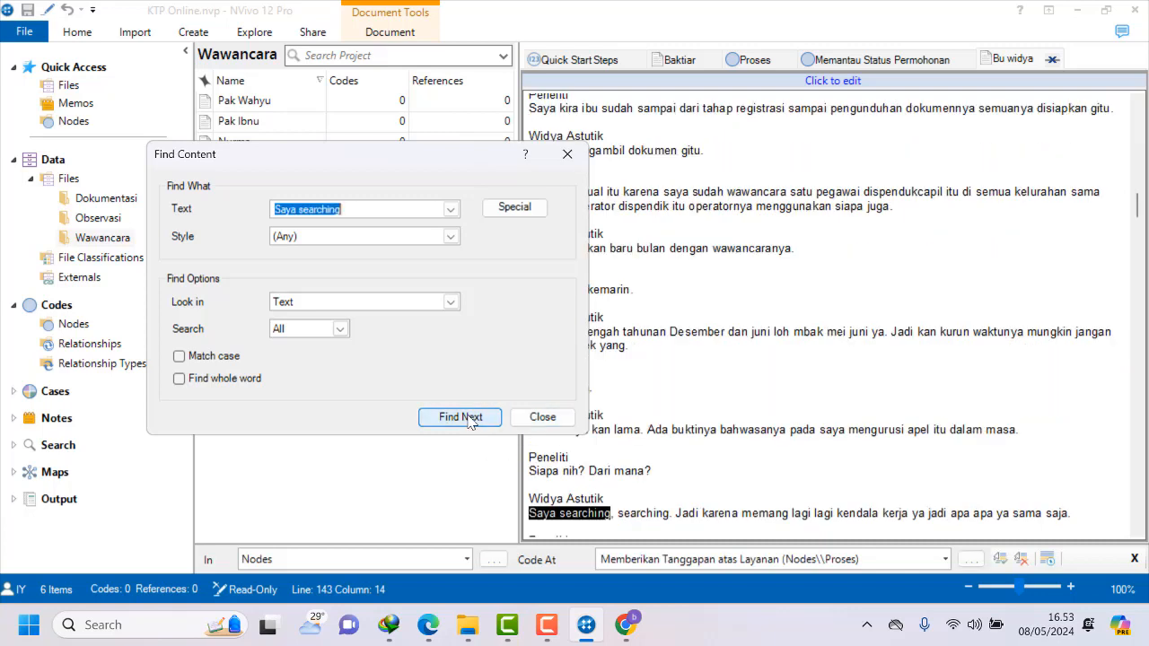
{"action": "left_click", "coordinate": [542, 417]}
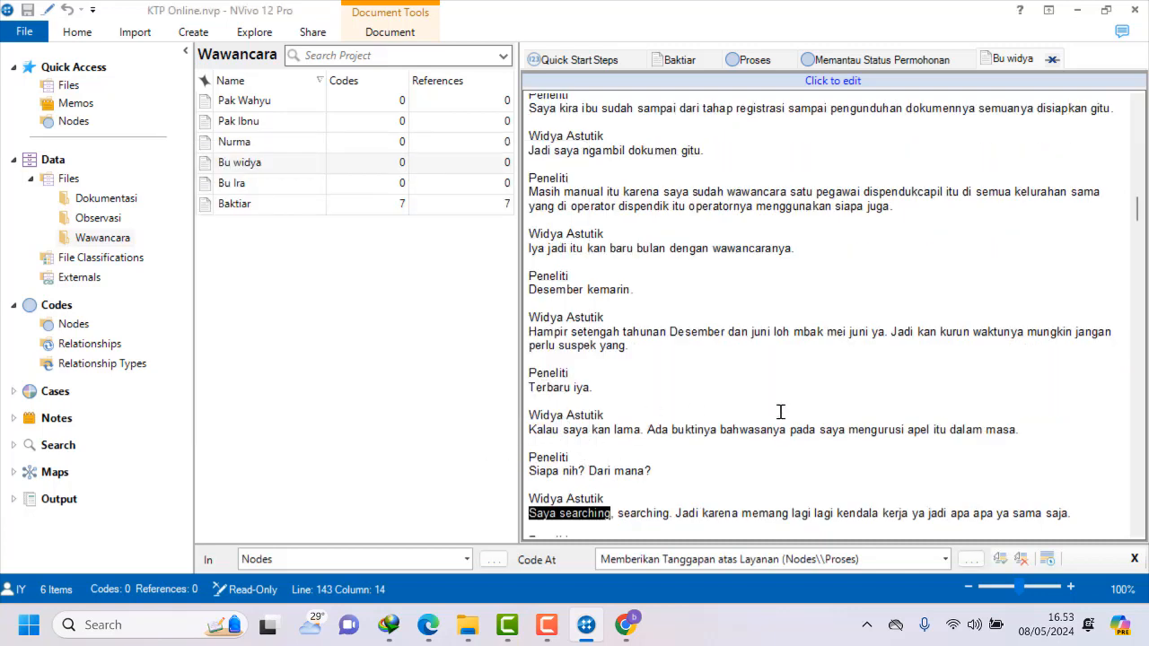
Select the interviewee's full answer beginning "Saya searching, searching" and add a new top-level node for coding it.
{"action": "scroll", "coordinate": [779, 411], "scroll_direction": "down", "scroll_amount": 2}
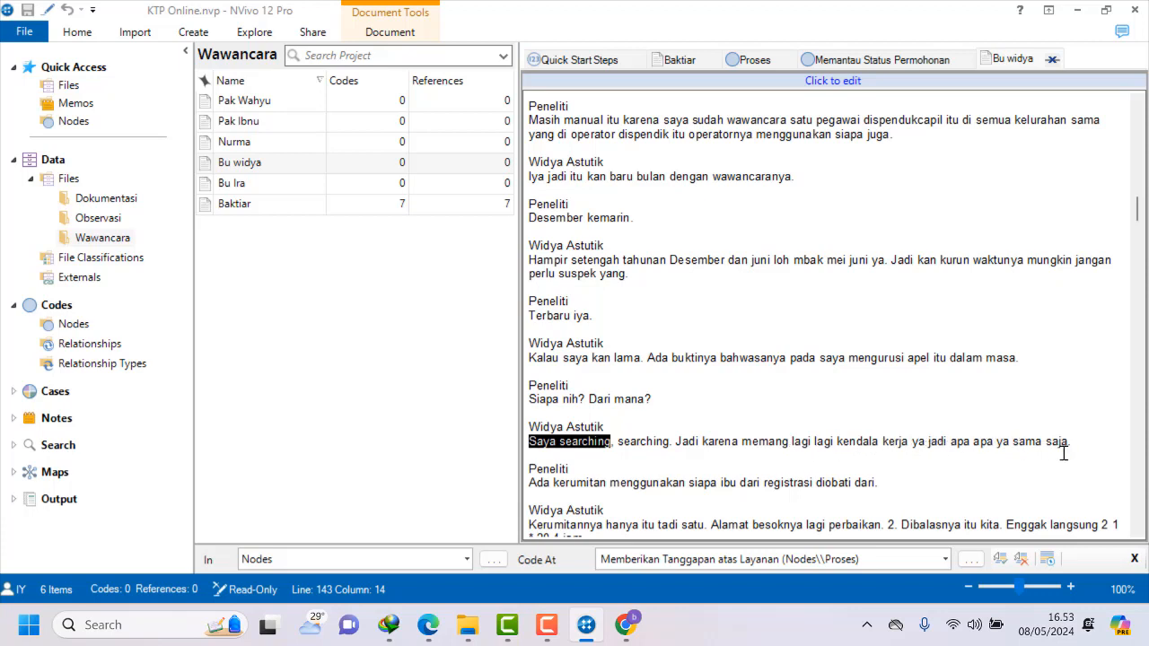
{"action": "left_click", "coordinate": [630, 473]}
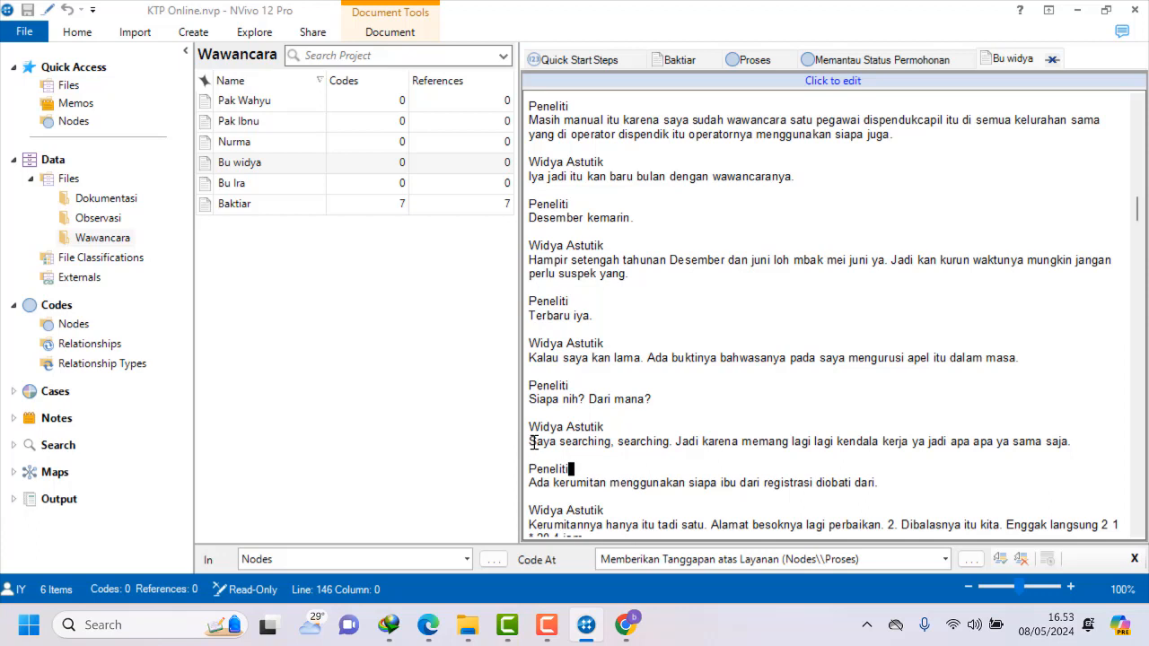
{"action": "left_click_drag", "start_coordinate": [533, 441], "coordinate": [1074, 446]}
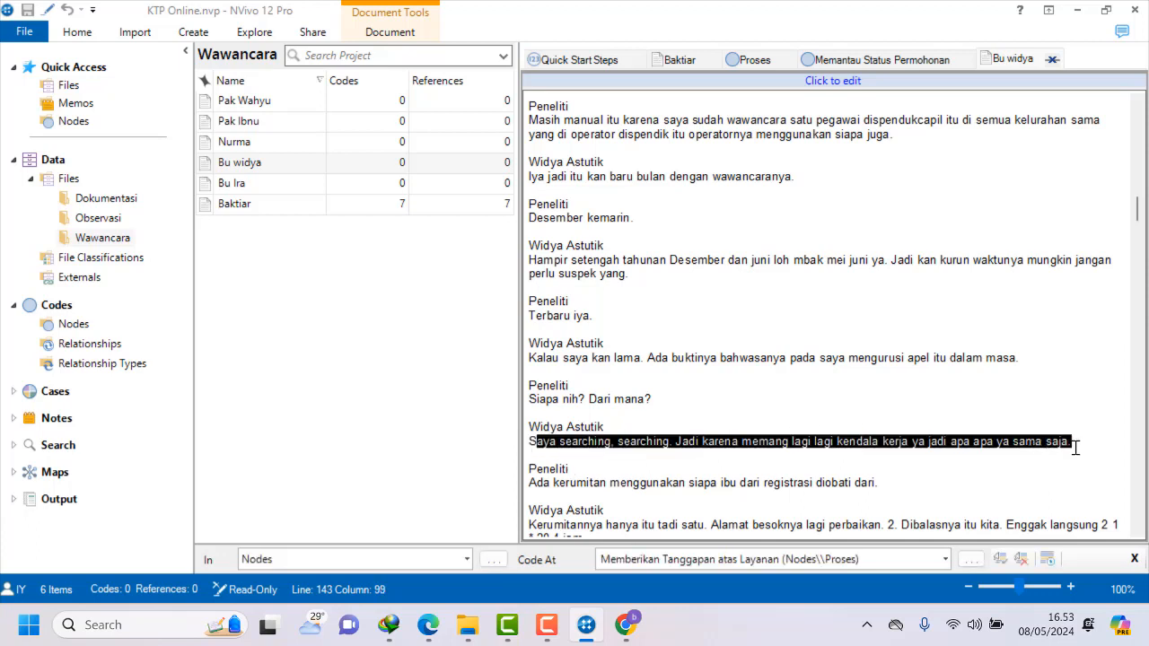
{"action": "right_click", "coordinate": [1057, 448]}
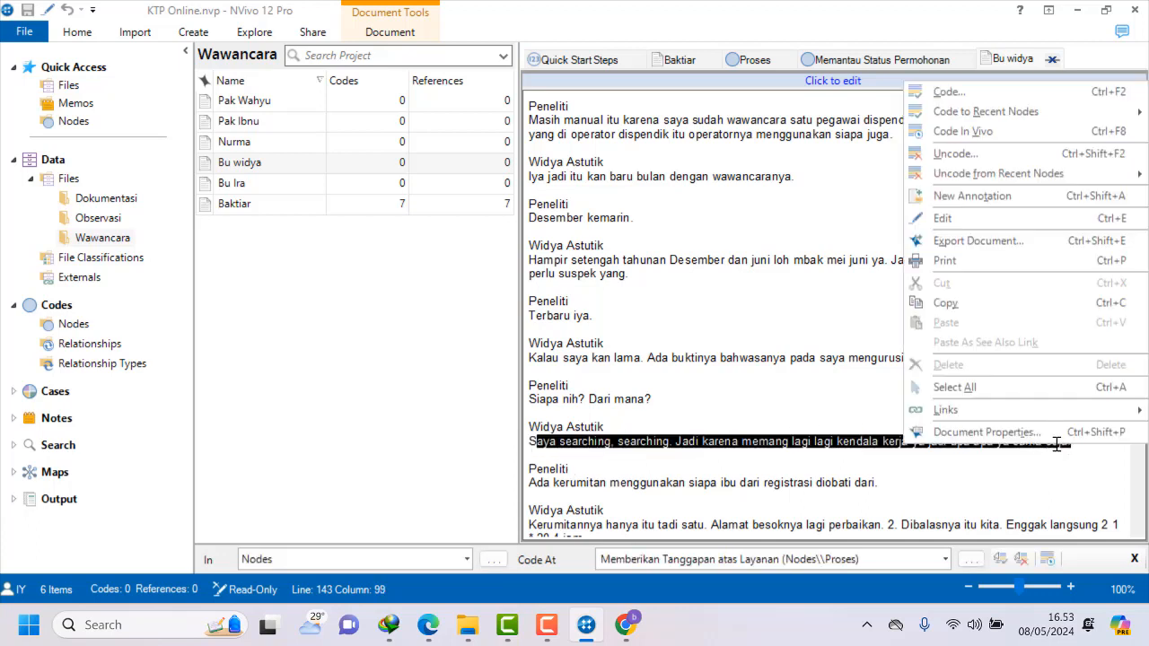
{"action": "left_click", "coordinate": [953, 92]}
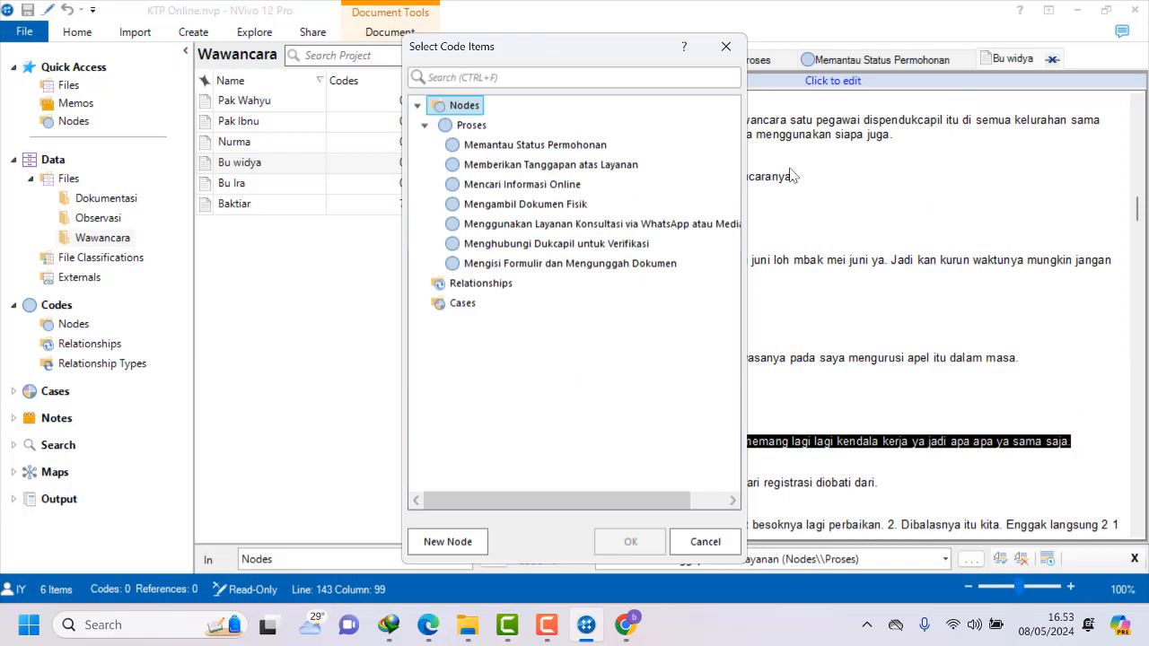
{"action": "left_click", "coordinate": [448, 541]}
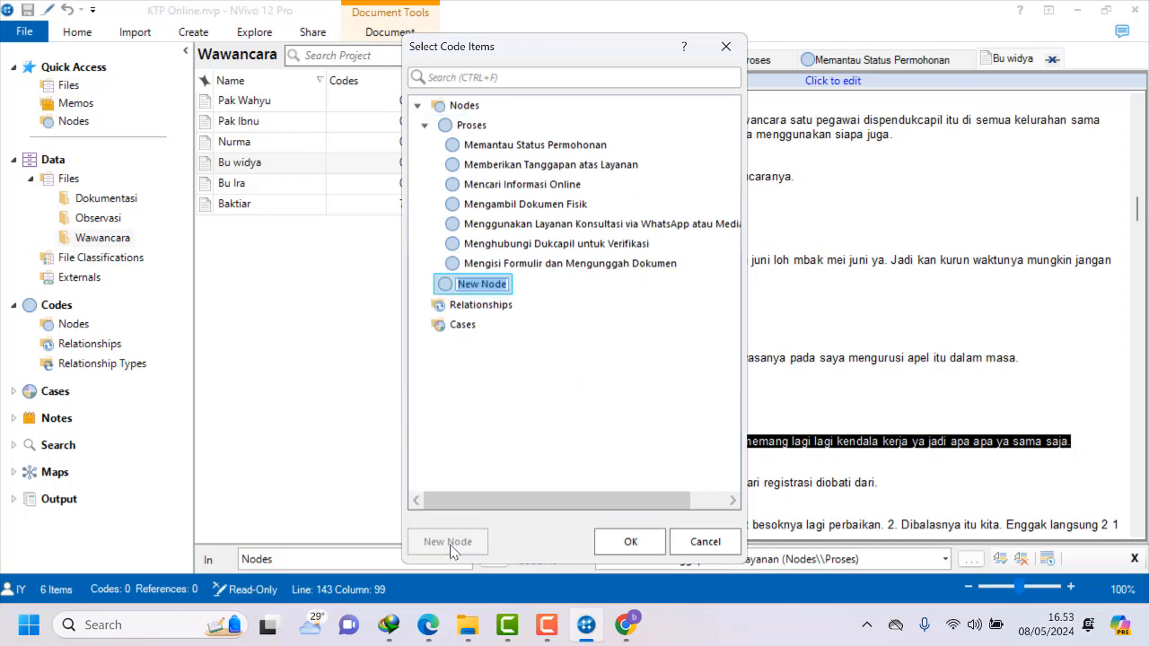
Name the new node "Mencari Informasi Secara Mandiri", copied from ChatGPT's first process heading, and code the selected answer to it.
{"action": "left_click", "coordinate": [625, 615]}
{"action": "left_click", "coordinate": [350, 349]}
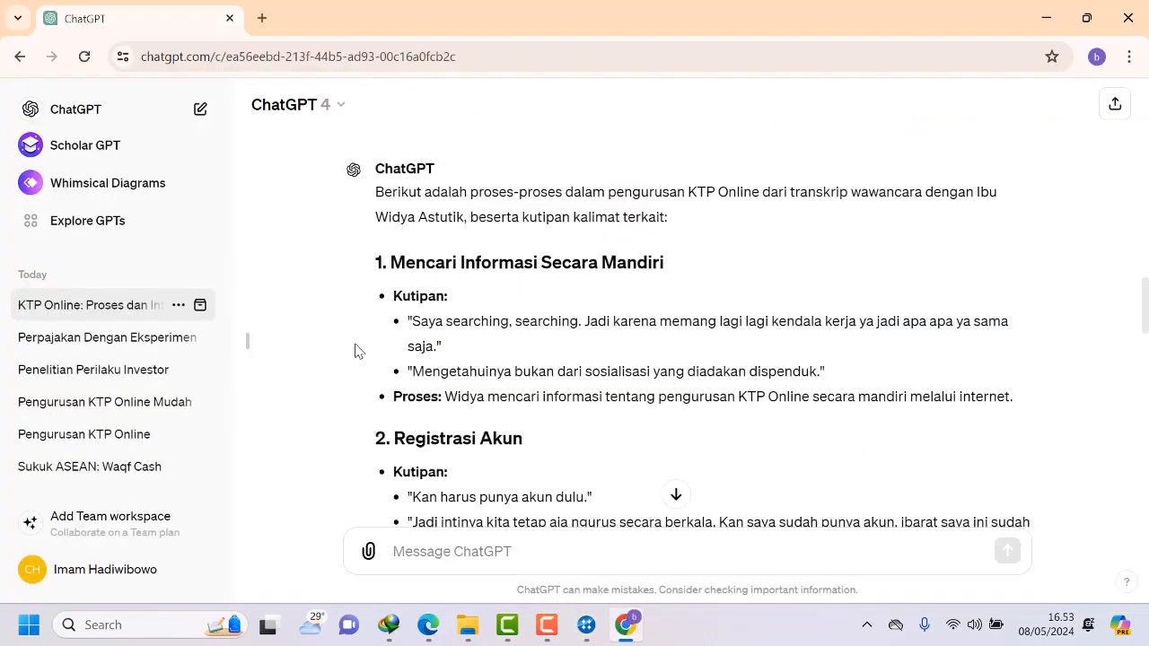
{"action": "left_click_drag", "start_coordinate": [391, 263], "coordinate": [667, 265]}
{"action": "right_click", "coordinate": [658, 266]}
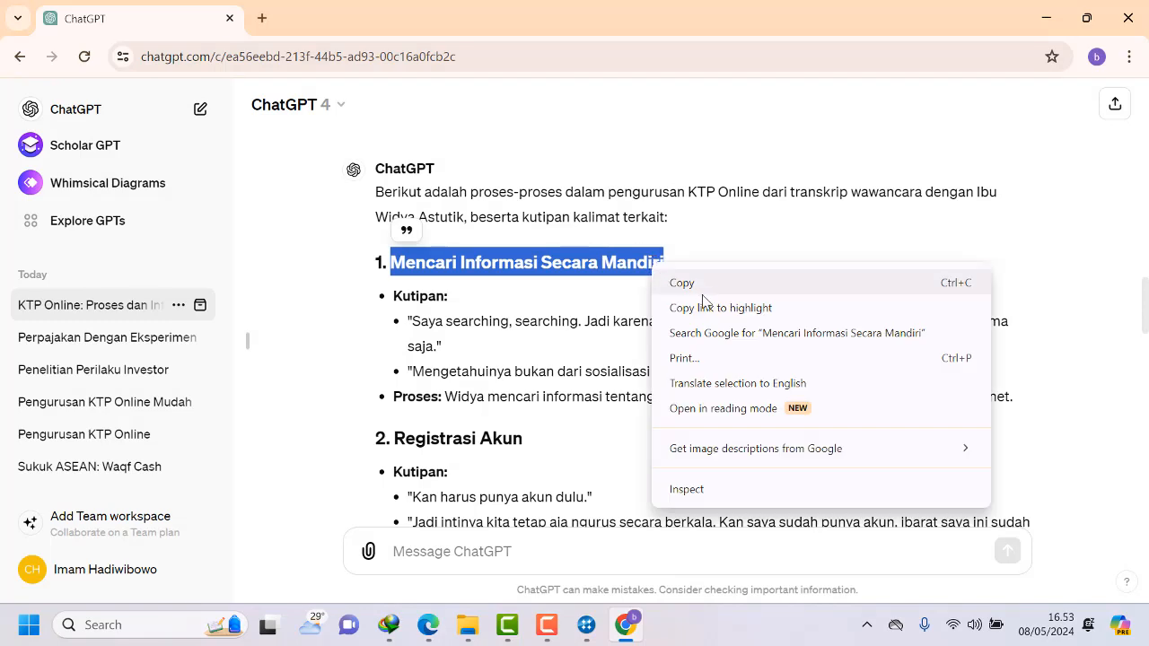
{"action": "left_click", "coordinate": [693, 288]}
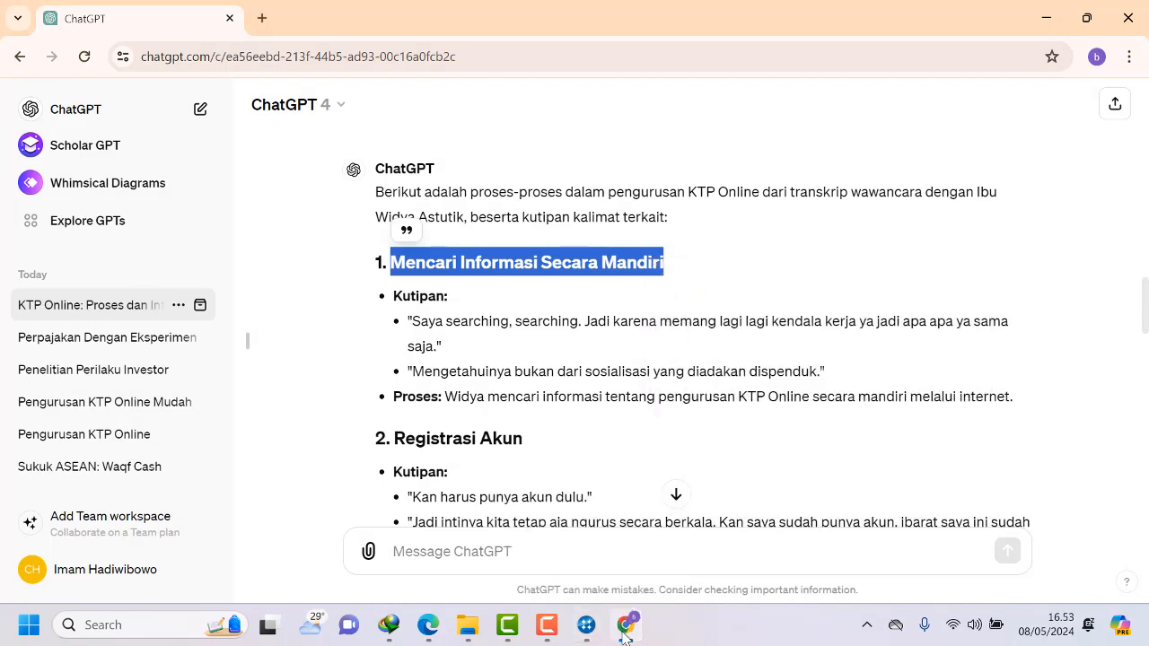
{"action": "left_click", "coordinate": [586, 624]}
{"action": "key", "text": "ctrl+v"}
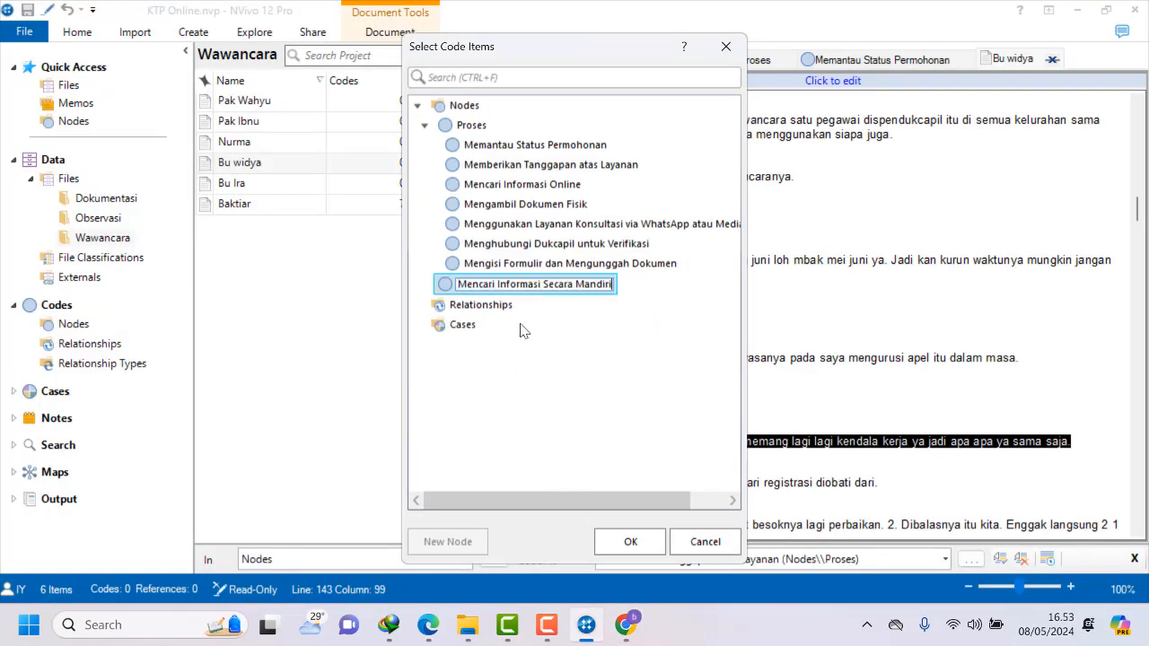
{"action": "left_click", "coordinate": [630, 542]}
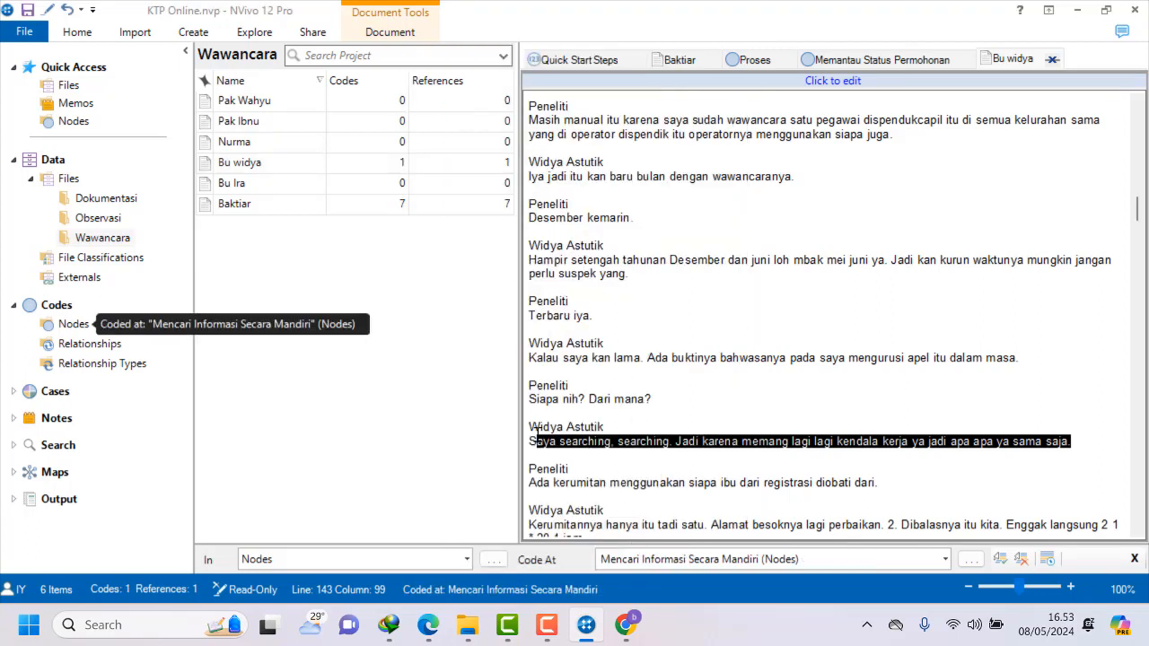
Switch to ChatGPT and copy the words "punya akun" from the first quotation under "Registrasi Akun".
{"action": "left_click", "coordinate": [625, 639]}
{"action": "scroll", "coordinate": [551, 451], "scroll_direction": "down", "scroll_amount": 2}
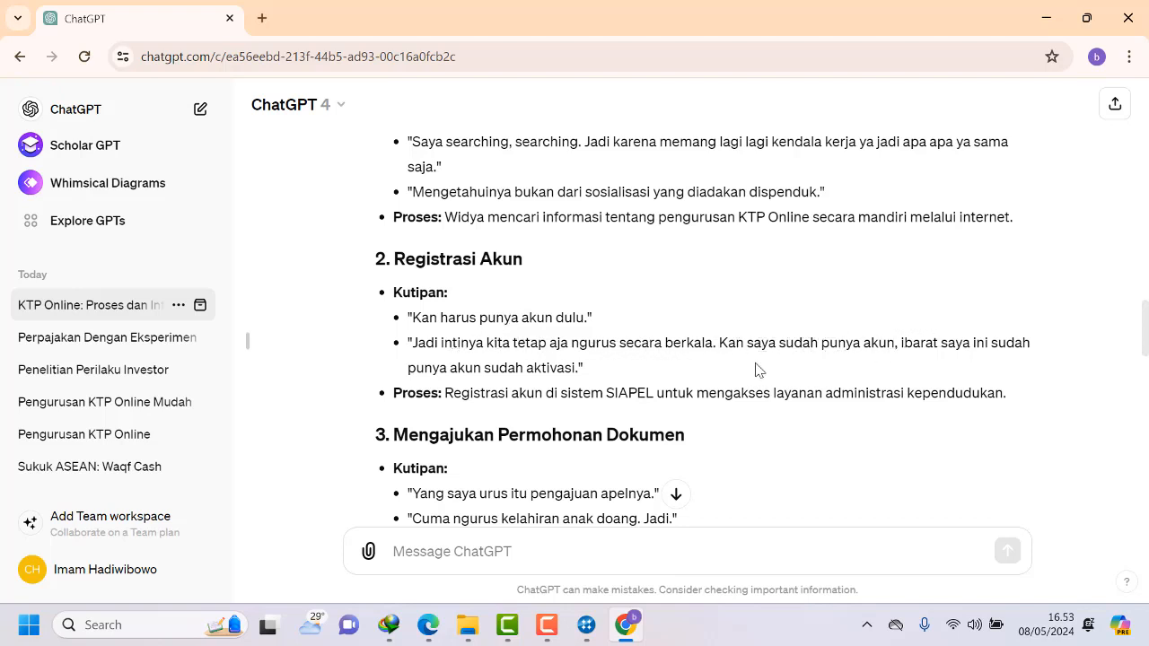
{"action": "left_click_drag", "start_coordinate": [481, 320], "coordinate": [553, 320]}
{"action": "right_click", "coordinate": [547, 320]}
{"action": "left_click", "coordinate": [570, 346]}
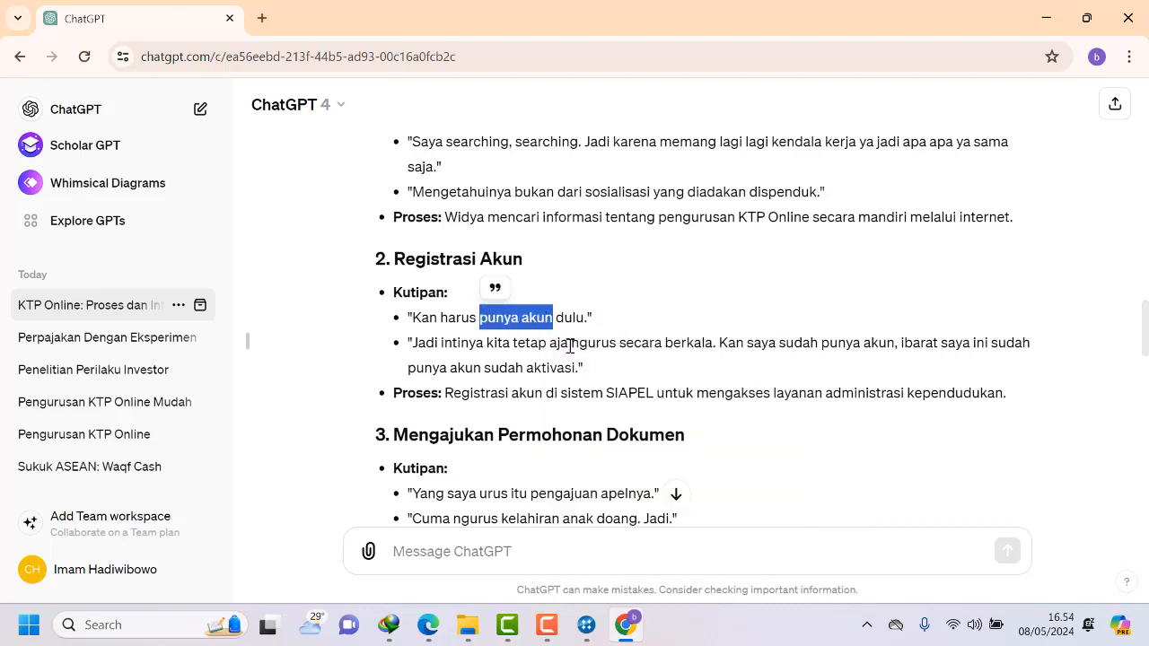
Return to NVivo and find the copied text "punya akun" in the open interview transcript.
{"action": "left_click", "coordinate": [634, 628]}
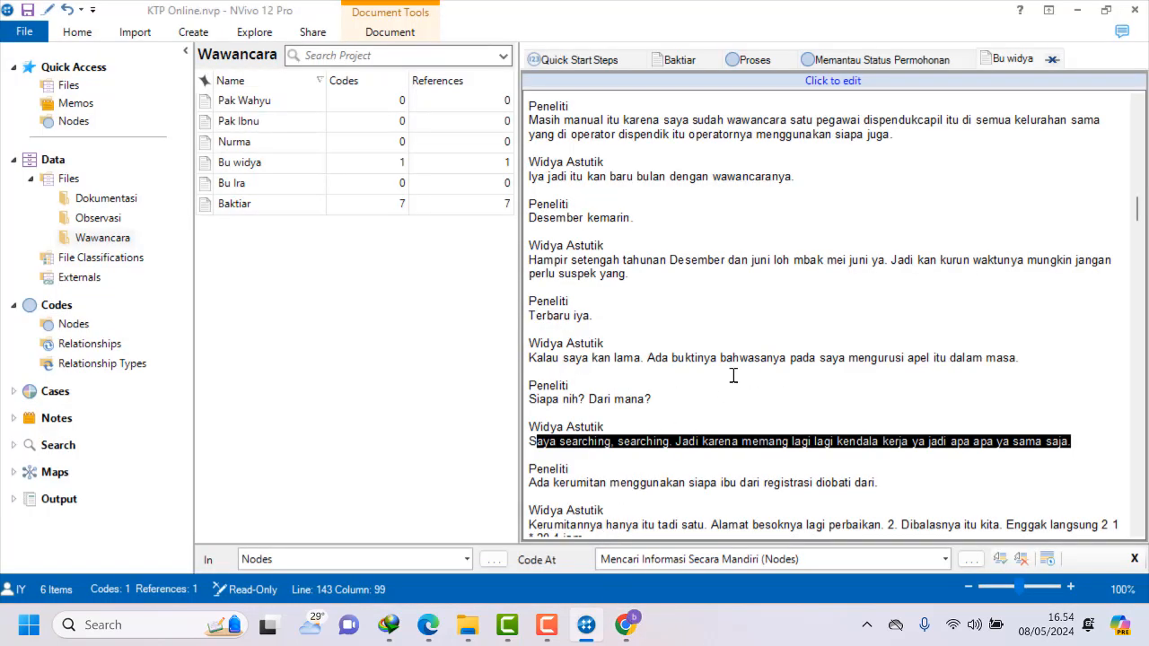
{"action": "key", "text": "ctrl+f"}
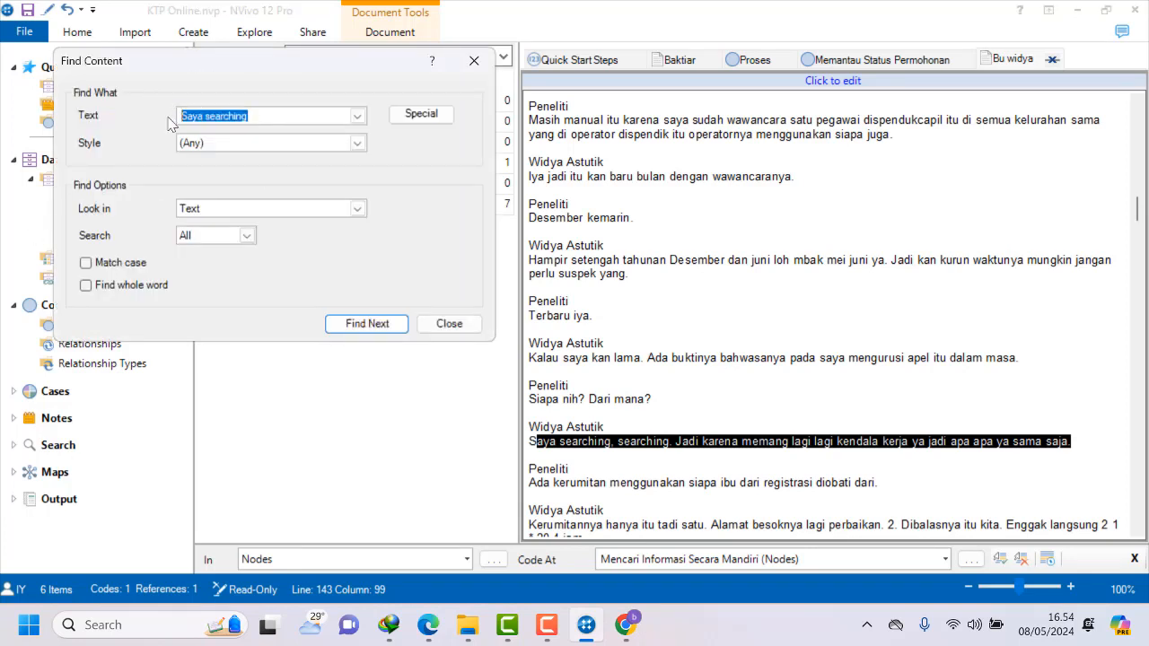
{"action": "key", "text": "ctrl+v"}
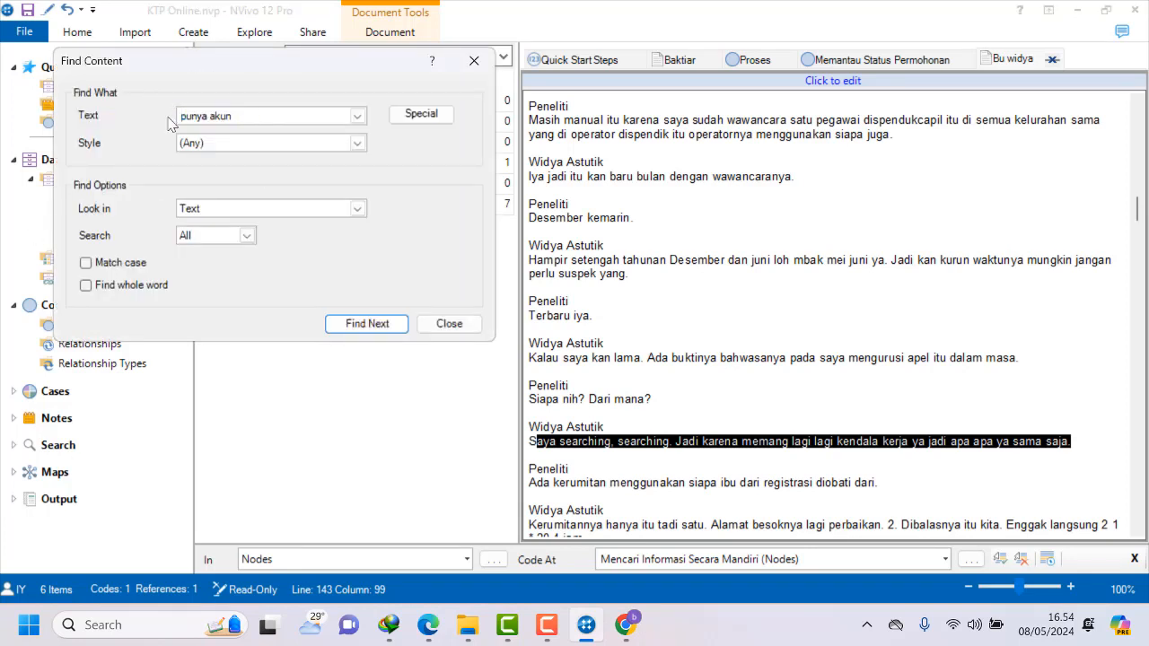
{"action": "left_click", "coordinate": [367, 323]}
{"action": "scroll", "coordinate": [816, 414], "scroll_direction": "down", "scroll_amount": 3}
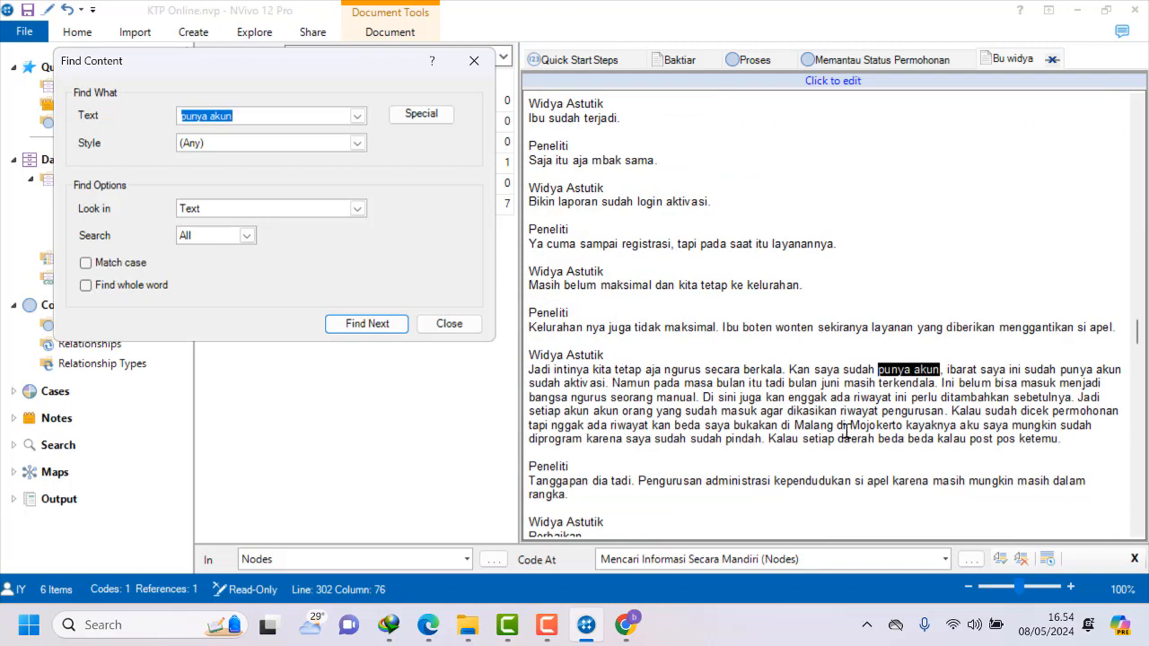
Select the passage from "Jadi intinya kita tetap aja" through "ngurus seorang manual" and add a new top-level node for coding it, ready for naming.
{"action": "left_click", "coordinate": [840, 438]}
{"action": "left_click_drag", "start_coordinate": [529, 371], "coordinate": [697, 399]}
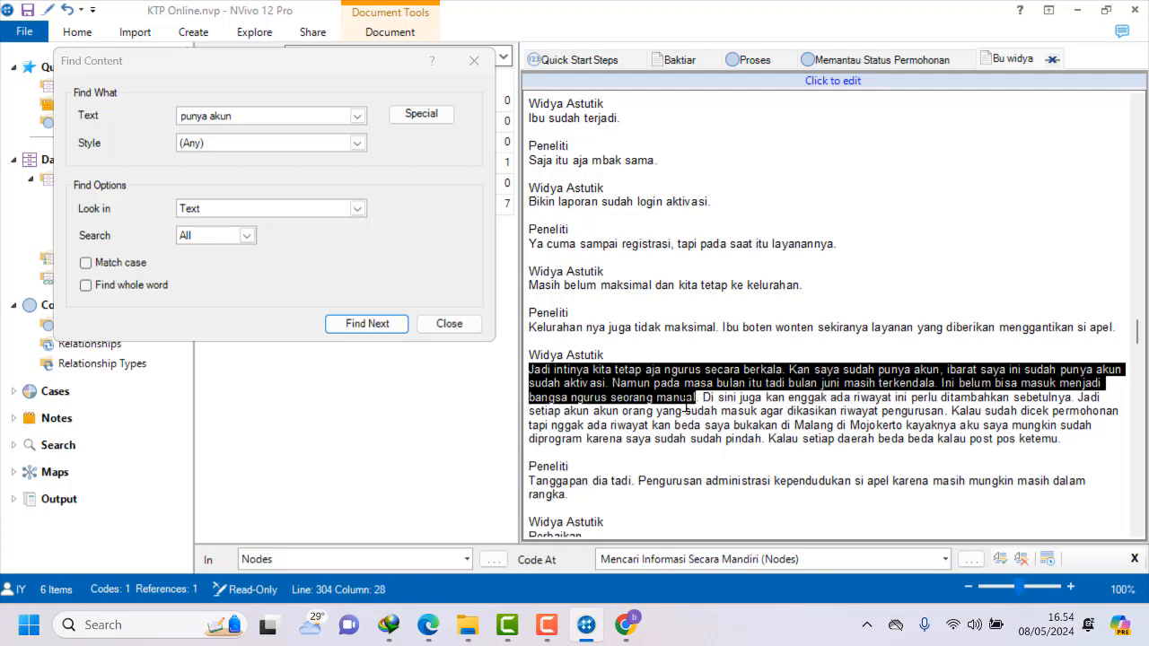
{"action": "right_click", "coordinate": [687, 406]}
{"action": "left_click", "coordinate": [725, 46]}
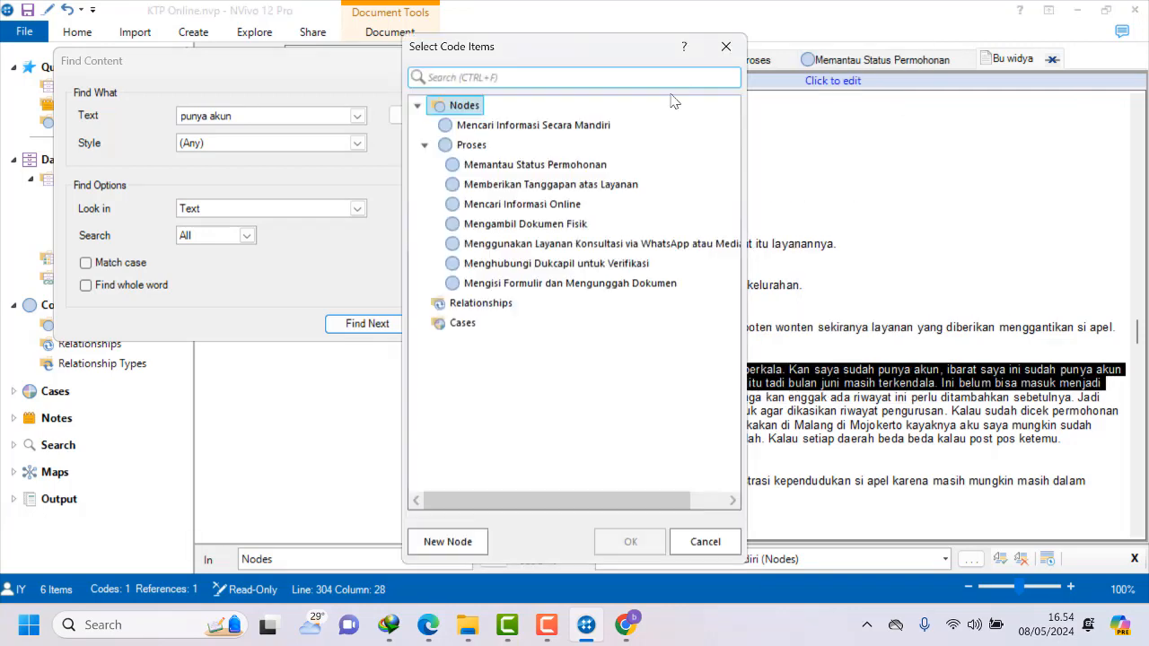
{"action": "left_click", "coordinate": [447, 542]}
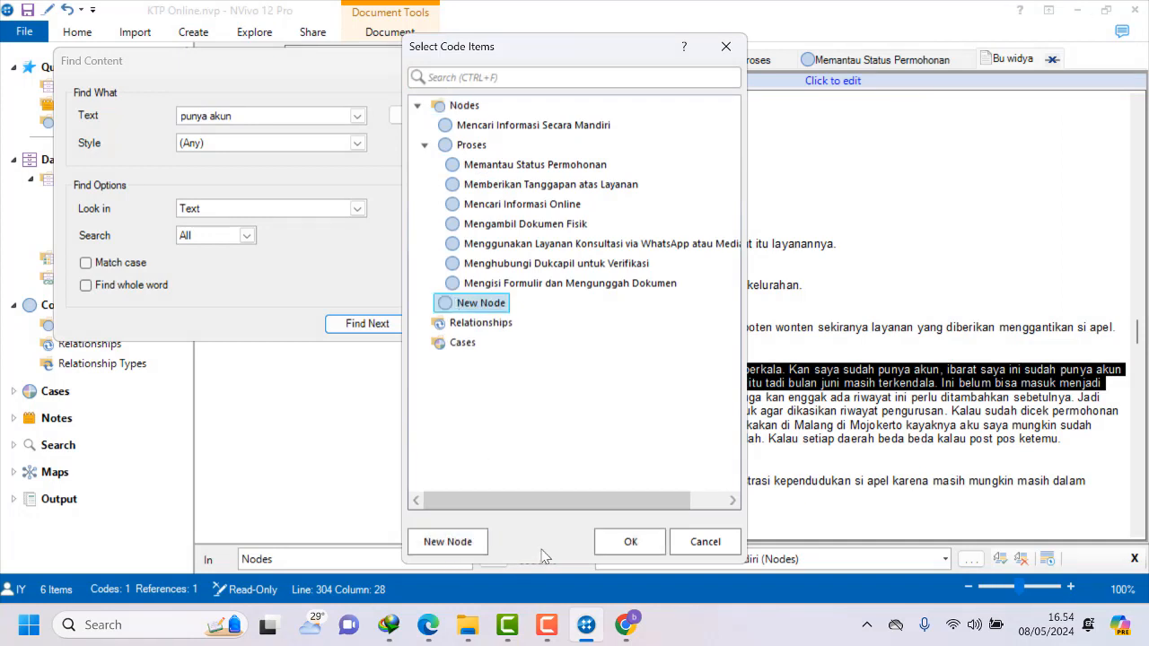
{"action": "right_click", "coordinate": [467, 308]}
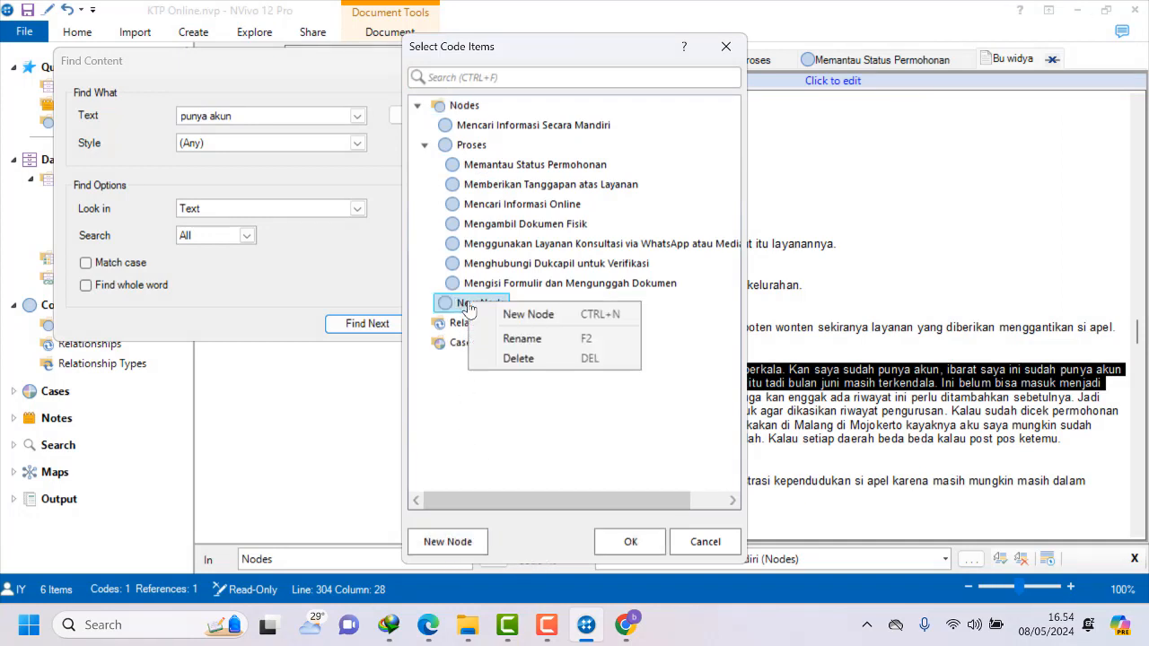
{"action": "left_click", "coordinate": [507, 339]}
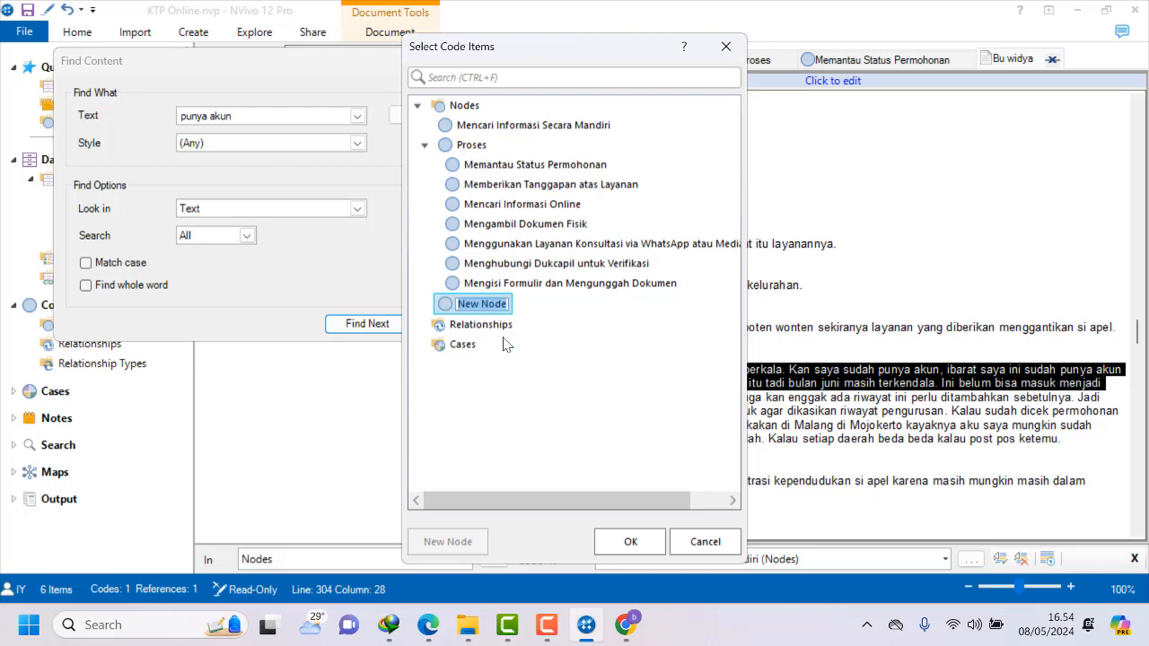
Switch to ChatGPT and copy the second process heading, "Registrasi Akun", for the new node's name.
{"action": "left_click", "coordinate": [624, 628]}
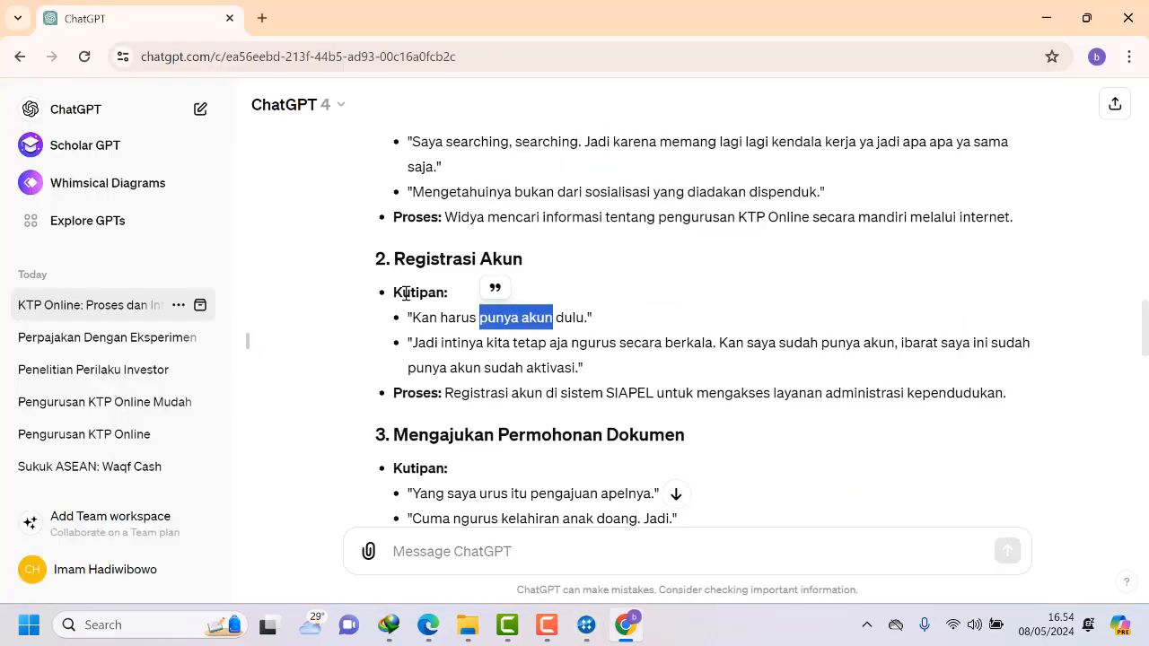
{"action": "left_click_drag", "start_coordinate": [395, 258], "coordinate": [525, 269]}
{"action": "right_click", "coordinate": [515, 258]}
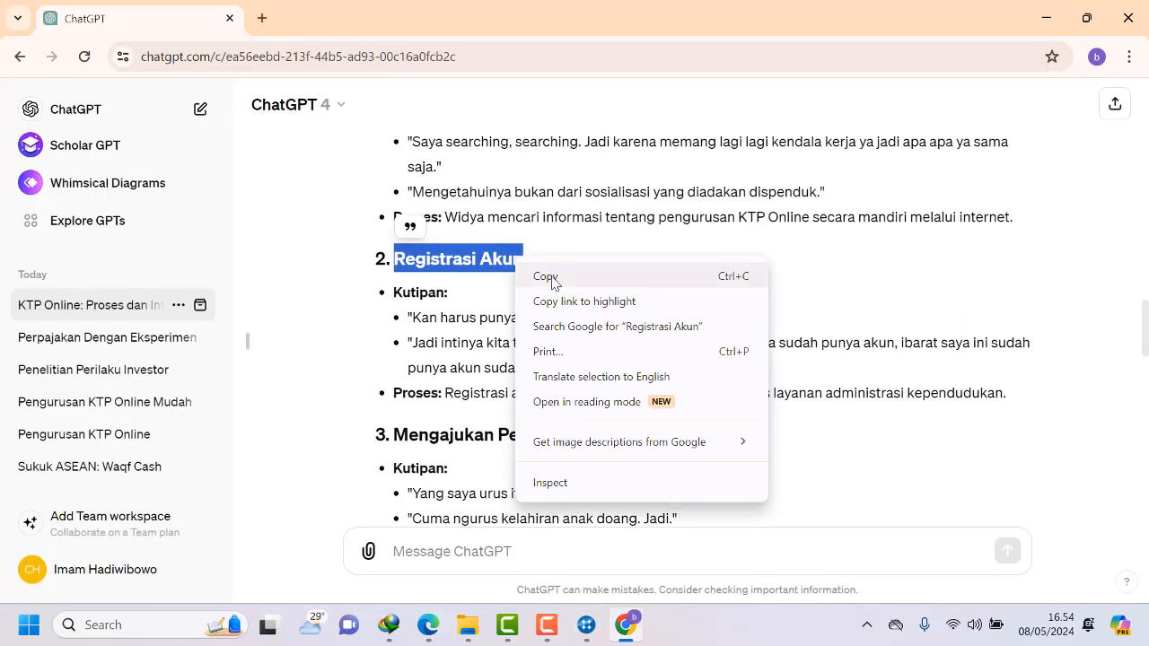
Copy the heading "Registrasi Akun" from ChatGPT and use it in NVivo to name the new node coding the selected passage.
{"action": "left_click", "coordinate": [553, 280]}
{"action": "left_click", "coordinate": [625, 628]}
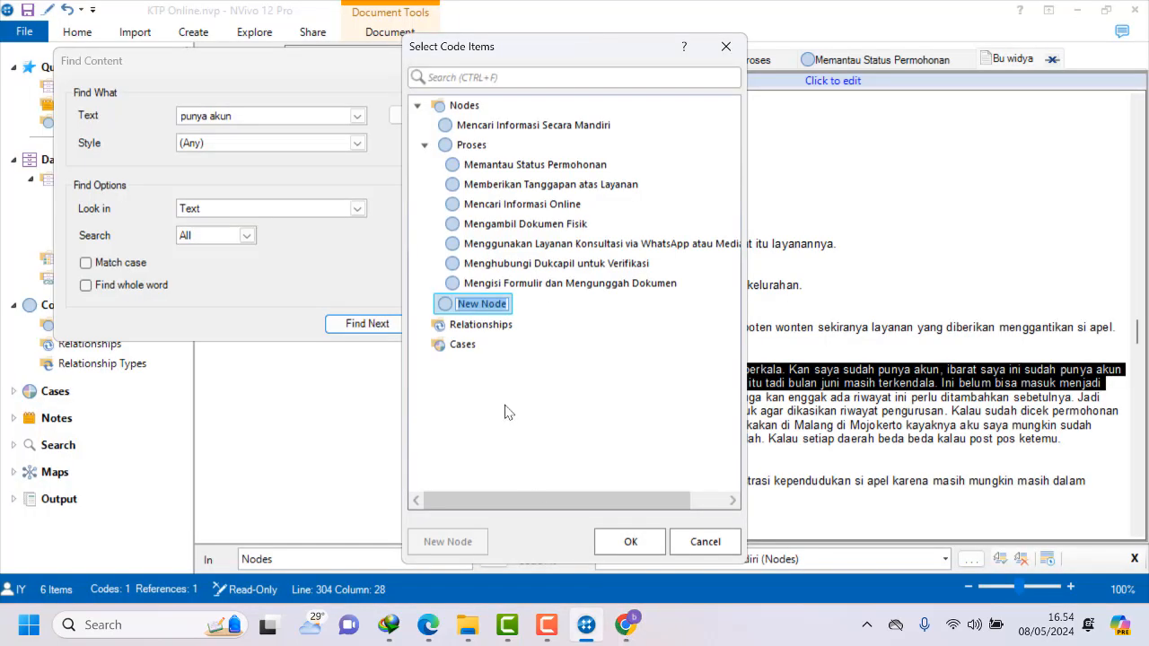
{"action": "key", "text": "ctrl+v"}
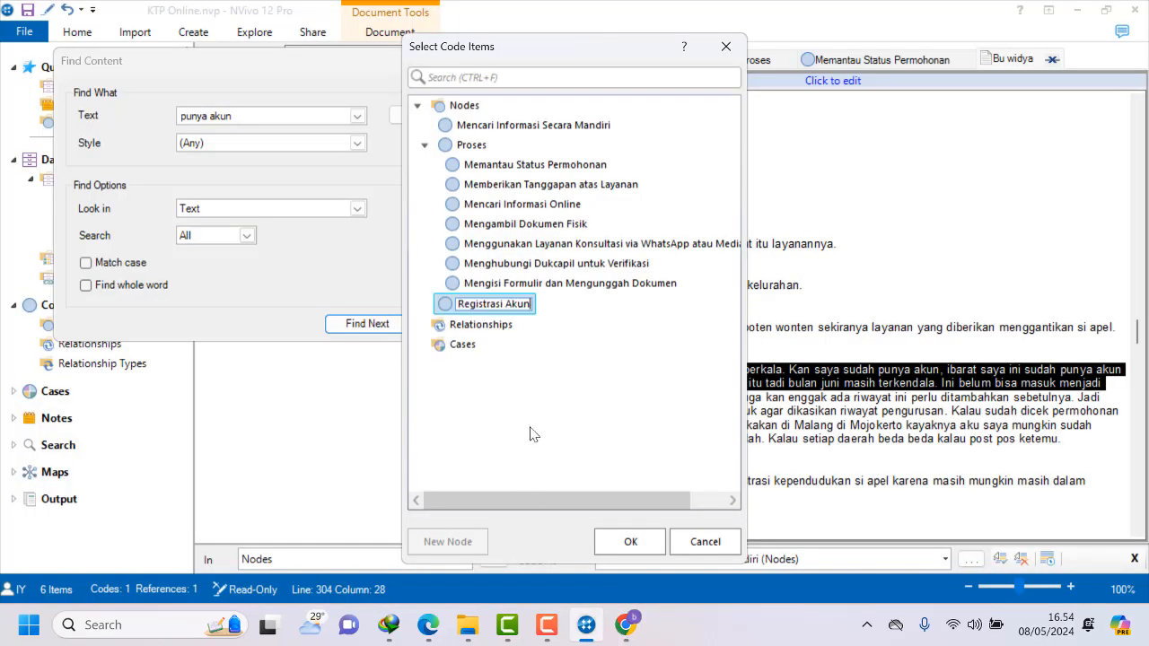
{"action": "left_click", "coordinate": [628, 551]}
{"action": "left_click", "coordinate": [625, 517]}
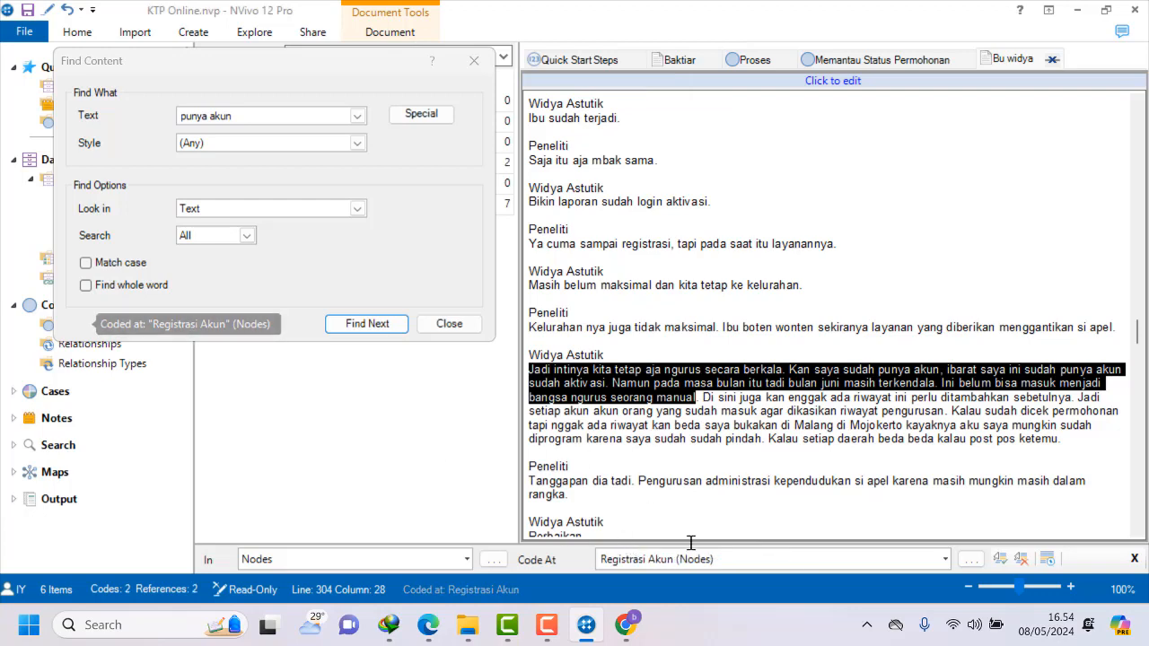
Copy the phrase "kelahiran anak" from ChatGPT's third section and find it in the interview transcript in NVivo.
{"action": "left_click", "coordinate": [624, 626]}
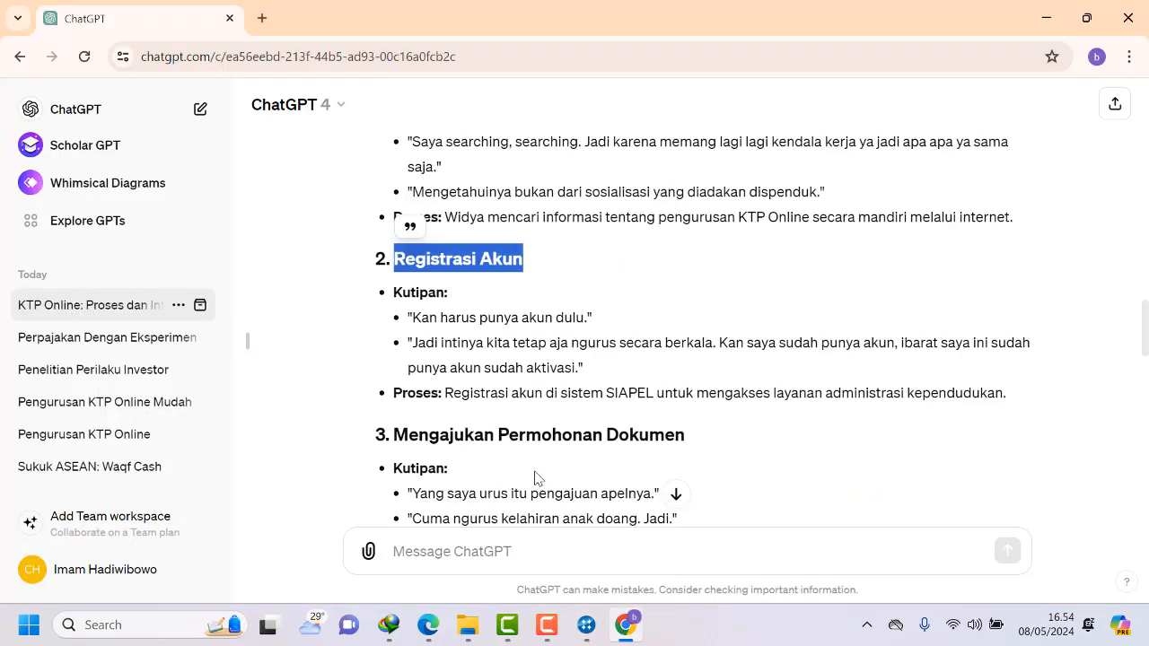
{"action": "scroll", "coordinate": [521, 458], "scroll_direction": "down", "scroll_amount": 2}
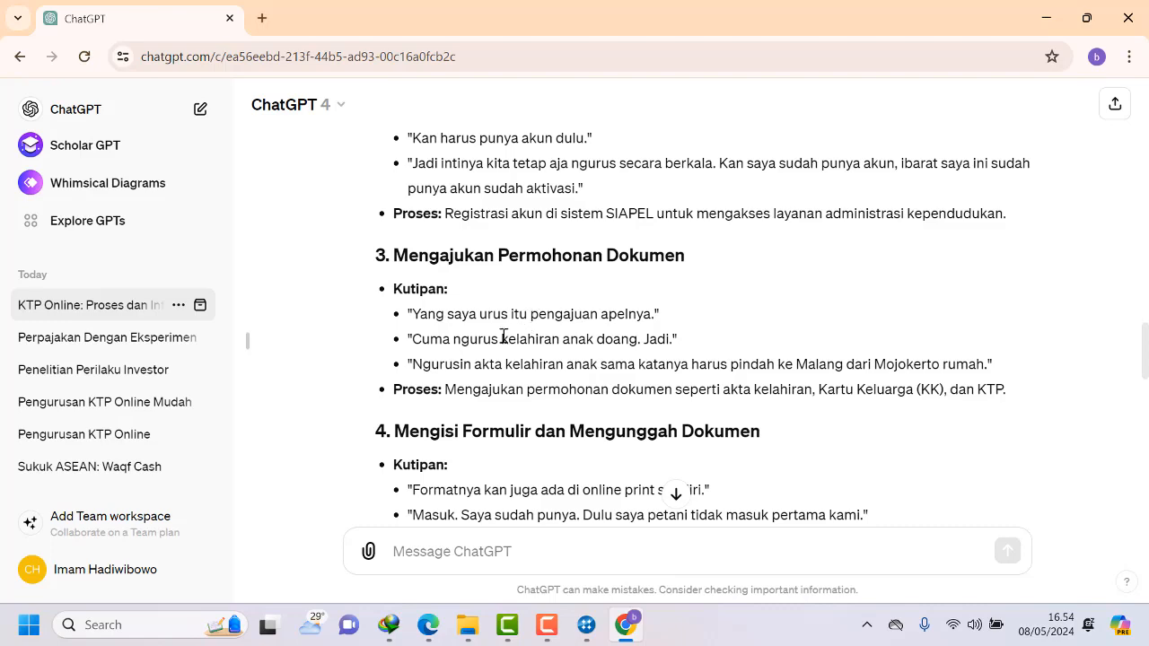
{"action": "left_click_drag", "start_coordinate": [500, 341], "coordinate": [590, 341]}
{"action": "right_click", "coordinate": [590, 341]}
{"action": "left_click", "coordinate": [633, 127]}
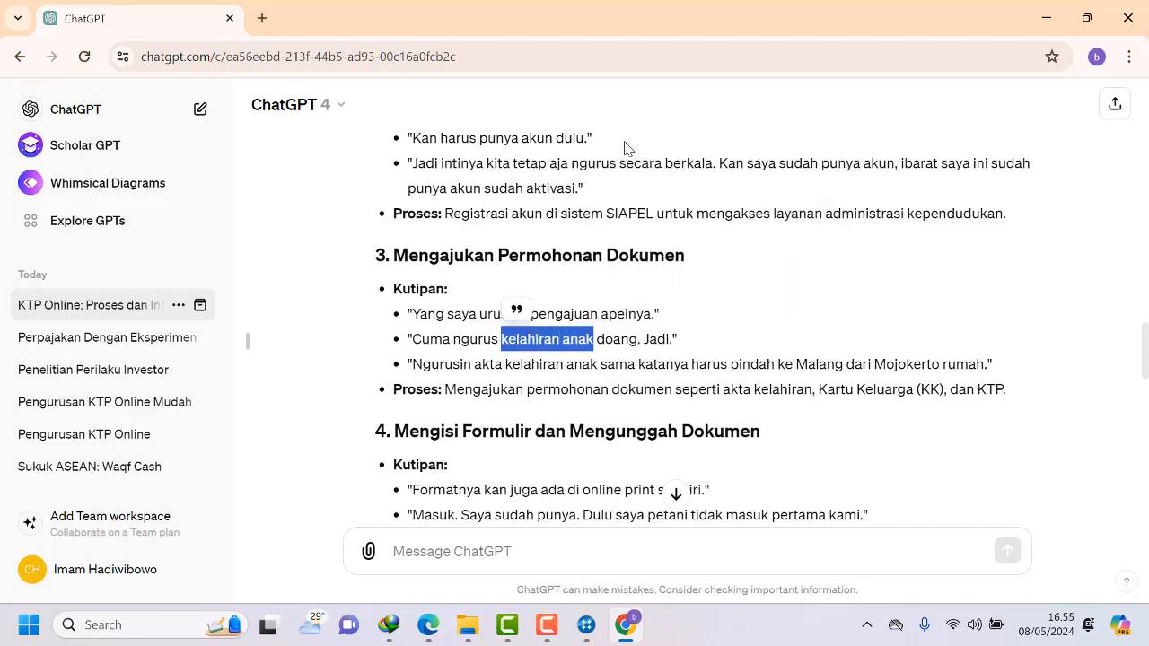
{"action": "left_click", "coordinate": [633, 639]}
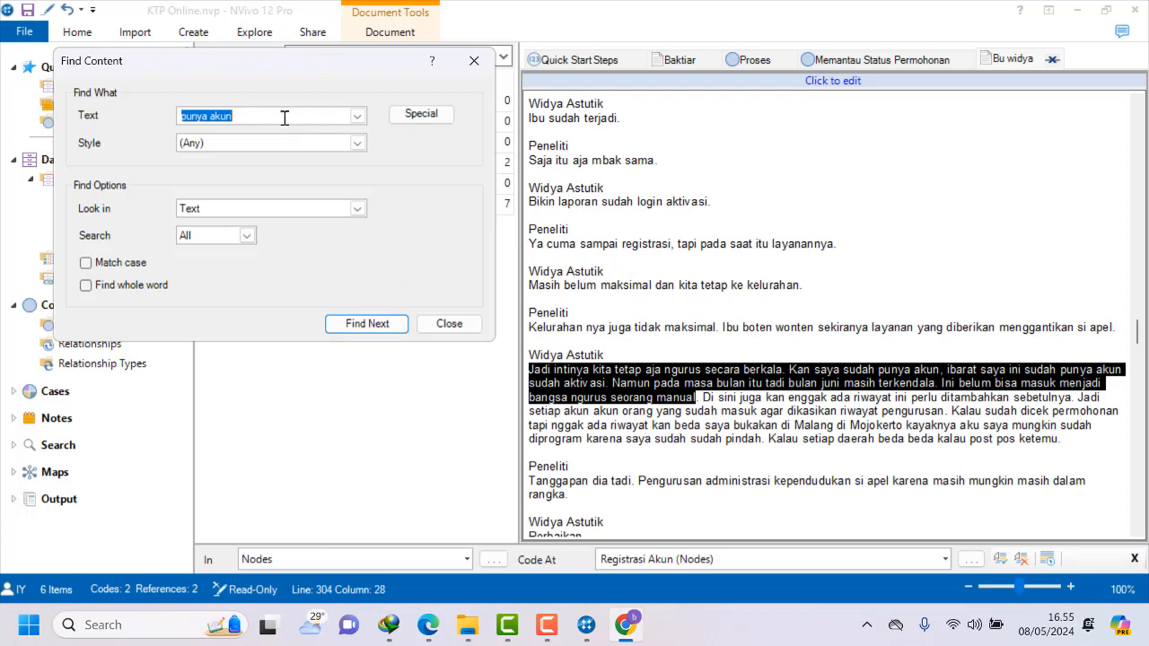
{"action": "key", "text": "ctrl+v"}
{"action": "left_click", "coordinate": [371, 324]}
Select the paragraph from "Is undang di bulan" to "Walah manual." and add a new top-level node for coding it.
{"action": "scroll", "coordinate": [981, 442], "scroll_direction": "down", "scroll_amount": 2}
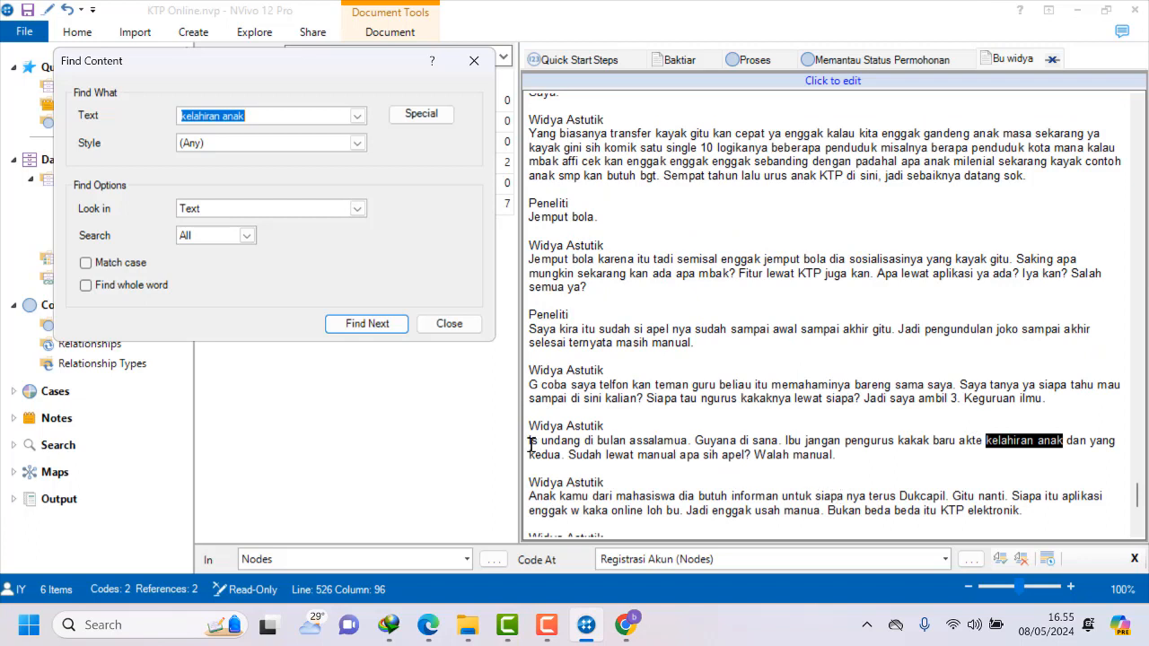
{"action": "left_click_drag", "start_coordinate": [530, 443], "coordinate": [844, 459]}
{"action": "right_click", "coordinate": [821, 453]}
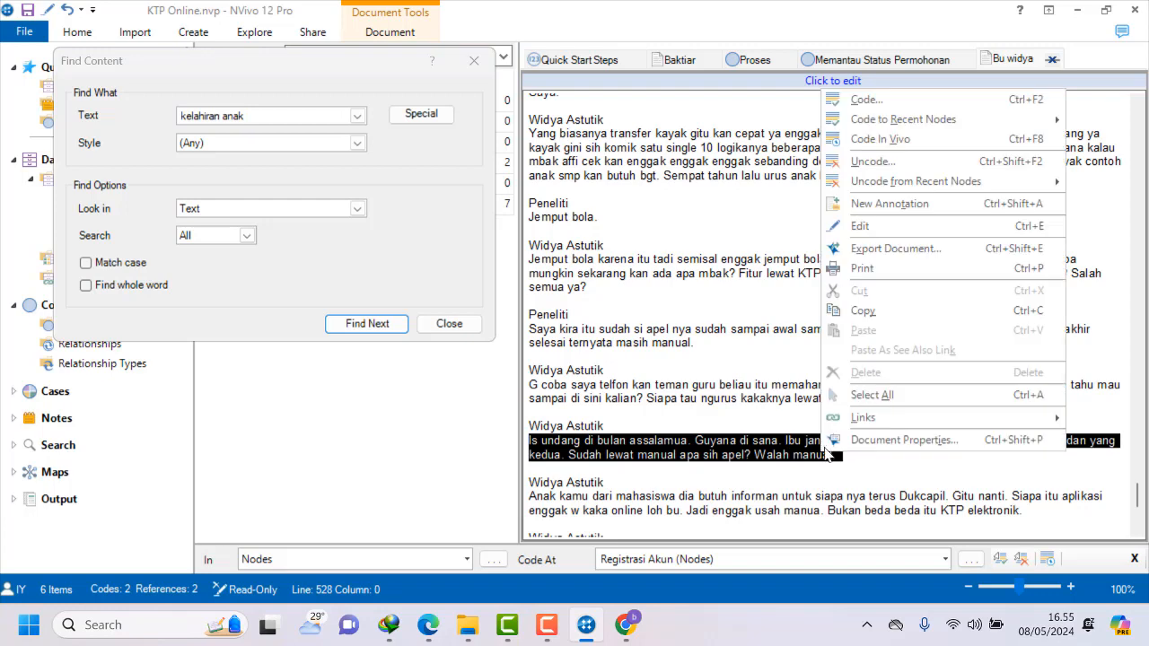
{"action": "left_click", "coordinate": [850, 97]}
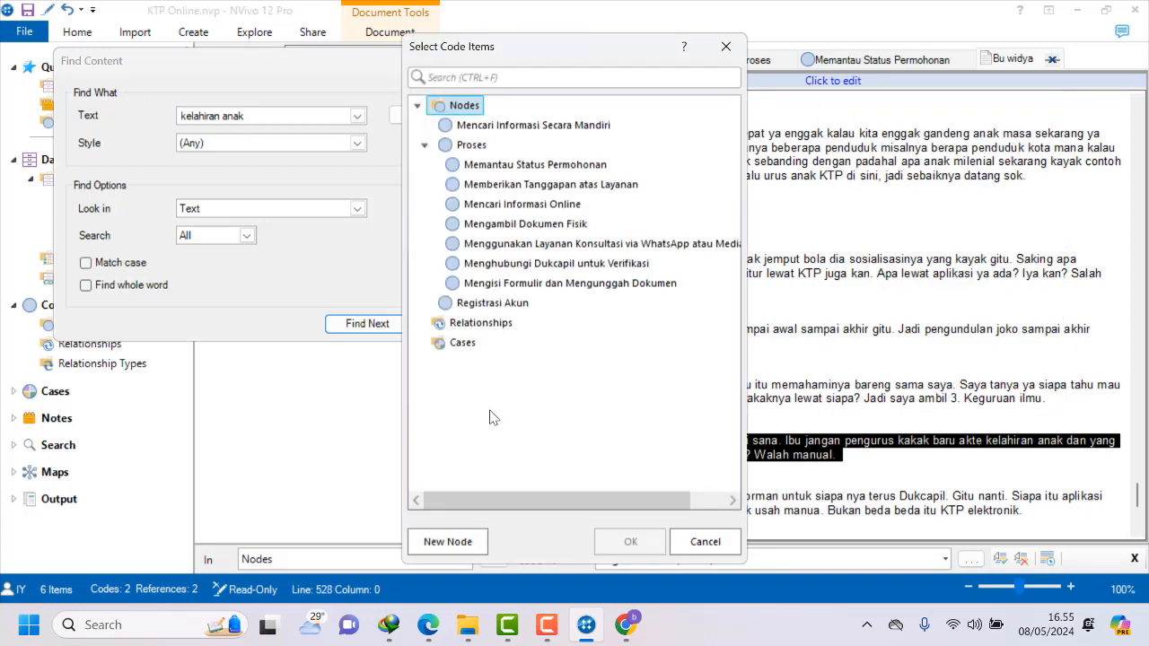
{"action": "left_click", "coordinate": [457, 542]}
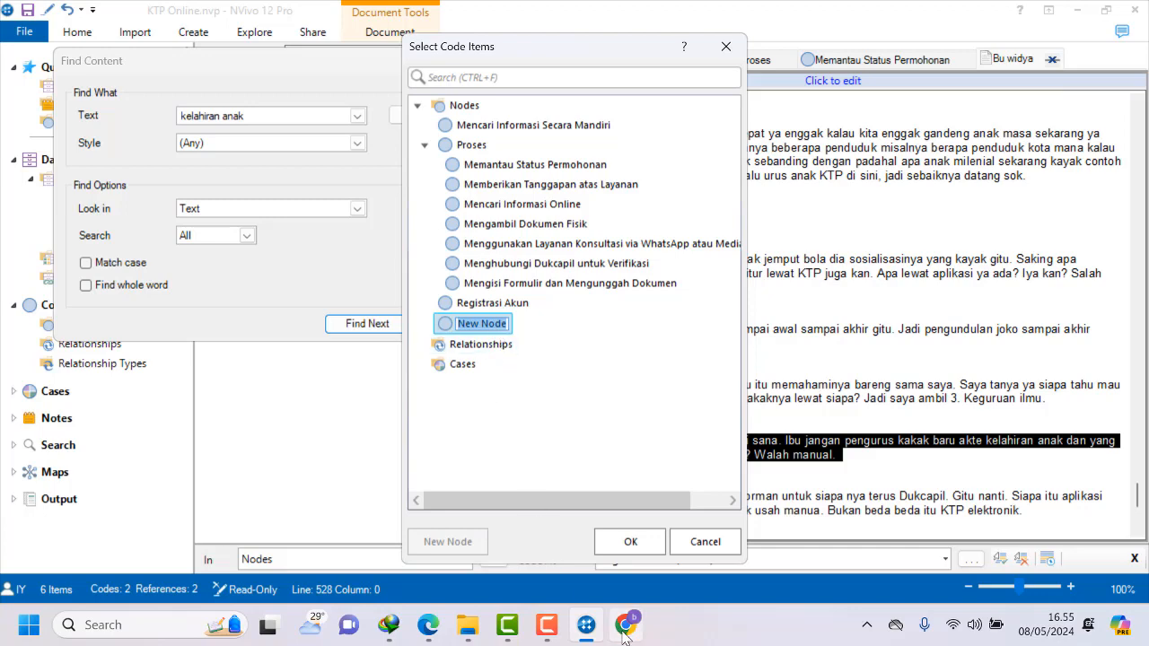
Copy the heading "Mengajukan Permohonan Dokumen" from ChatGPT, name the new node with it in NVivo, and confirm the coding.
{"action": "mouse_move", "coordinate": [625, 639]}
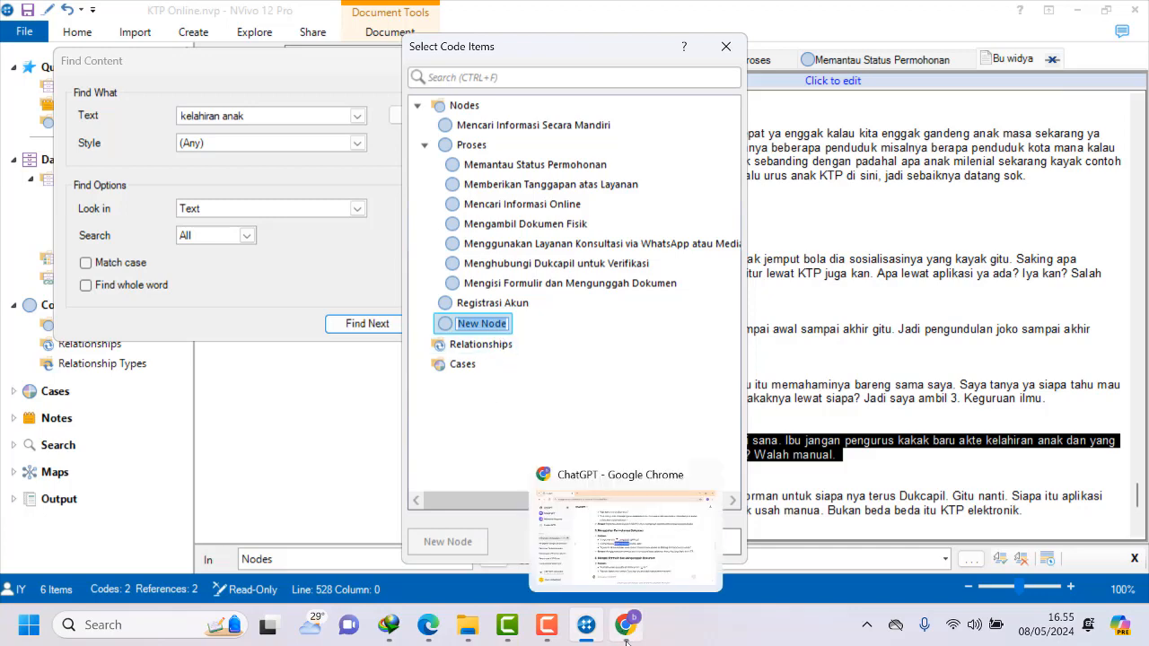
{"action": "left_click", "coordinate": [625, 639]}
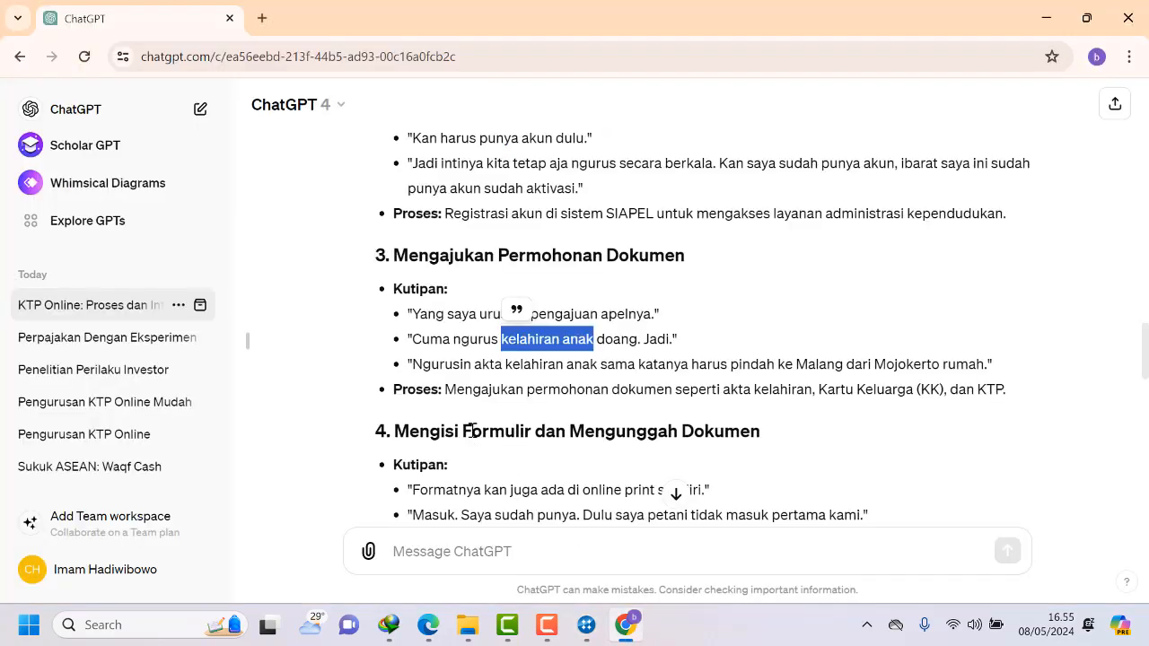
{"action": "scroll", "coordinate": [470, 431], "scroll_direction": "down", "scroll_amount": 1}
{"action": "left_click_drag", "start_coordinate": [398, 168], "coordinate": [682, 170]}
{"action": "right_click", "coordinate": [680, 172]}
{"action": "left_click", "coordinate": [699, 194]}
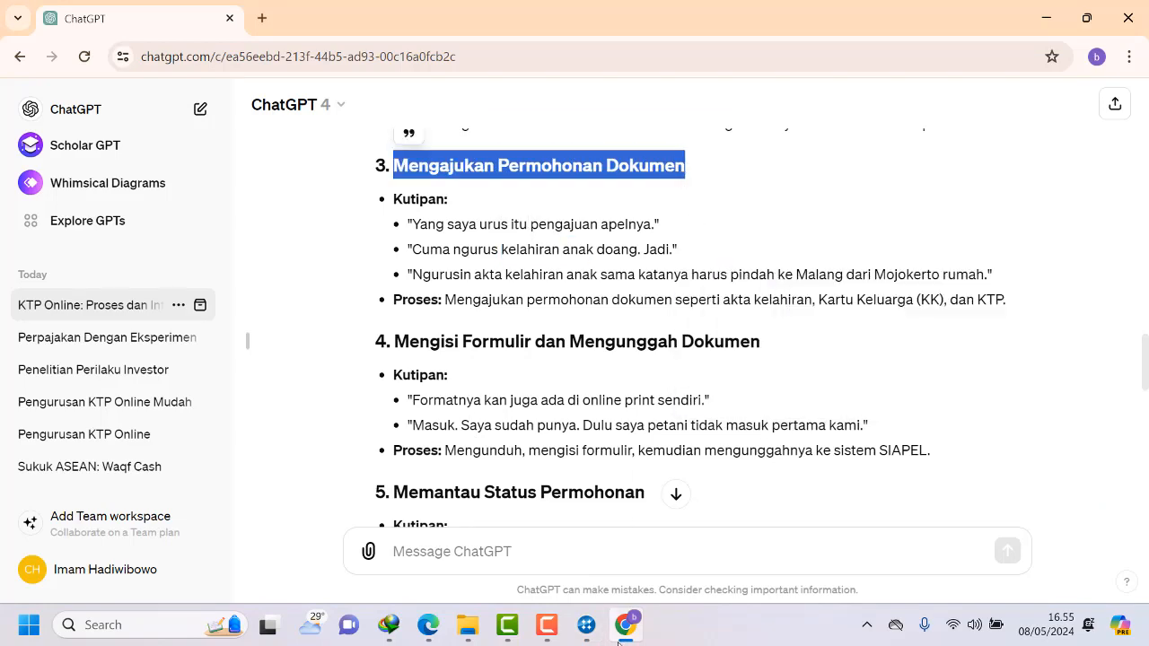
{"action": "left_click", "coordinate": [626, 639]}
{"action": "right_click", "coordinate": [485, 334]}
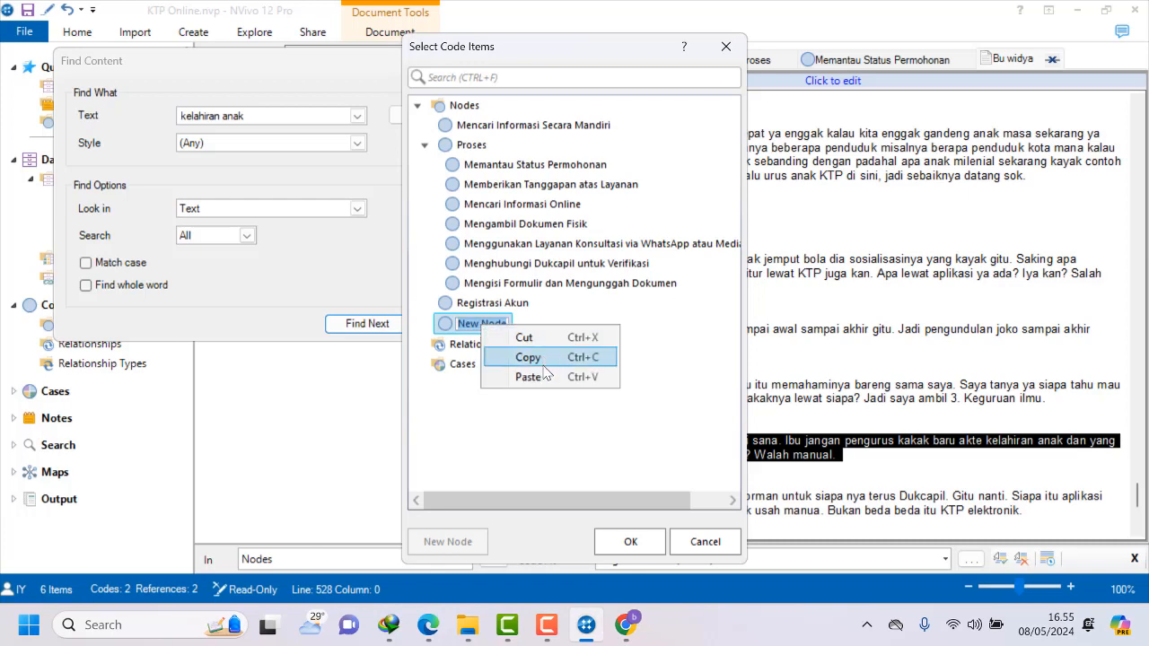
{"action": "left_click", "coordinate": [538, 377]}
{"action": "left_click", "coordinate": [630, 541]}
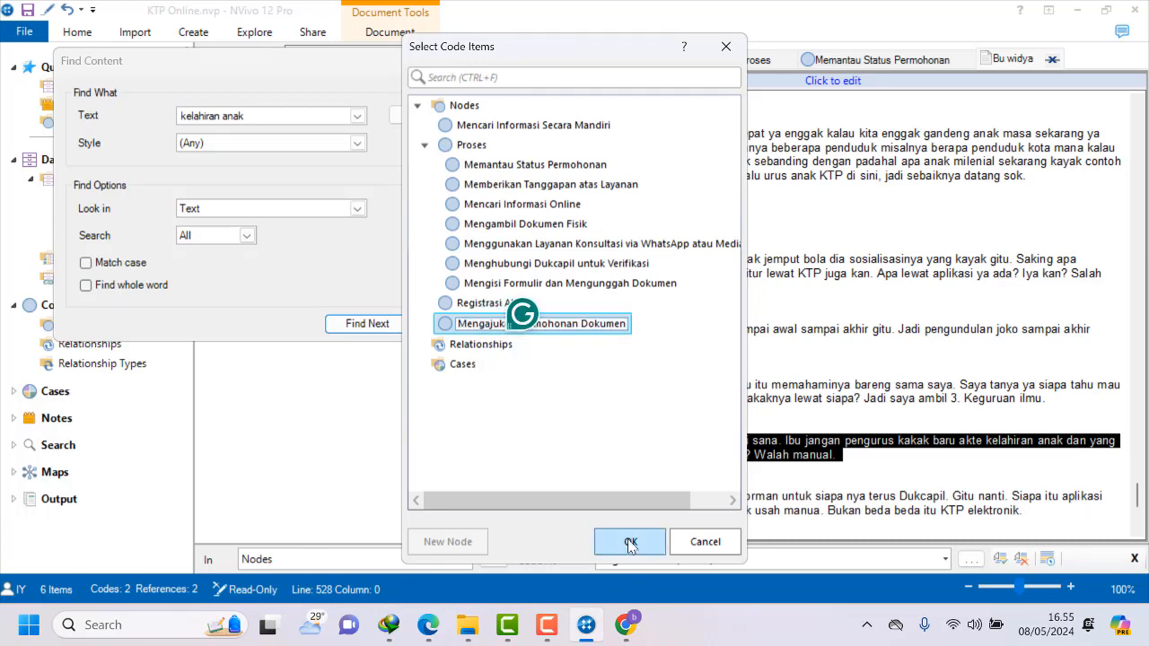
Copy the phrase "Formatnya kan juga" from ChatGPT's fourth section and find it in the interview transcript in NVivo.
{"action": "left_click", "coordinate": [633, 639]}
{"action": "scroll", "coordinate": [514, 439], "scroll_direction": "down", "scroll_amount": 1}
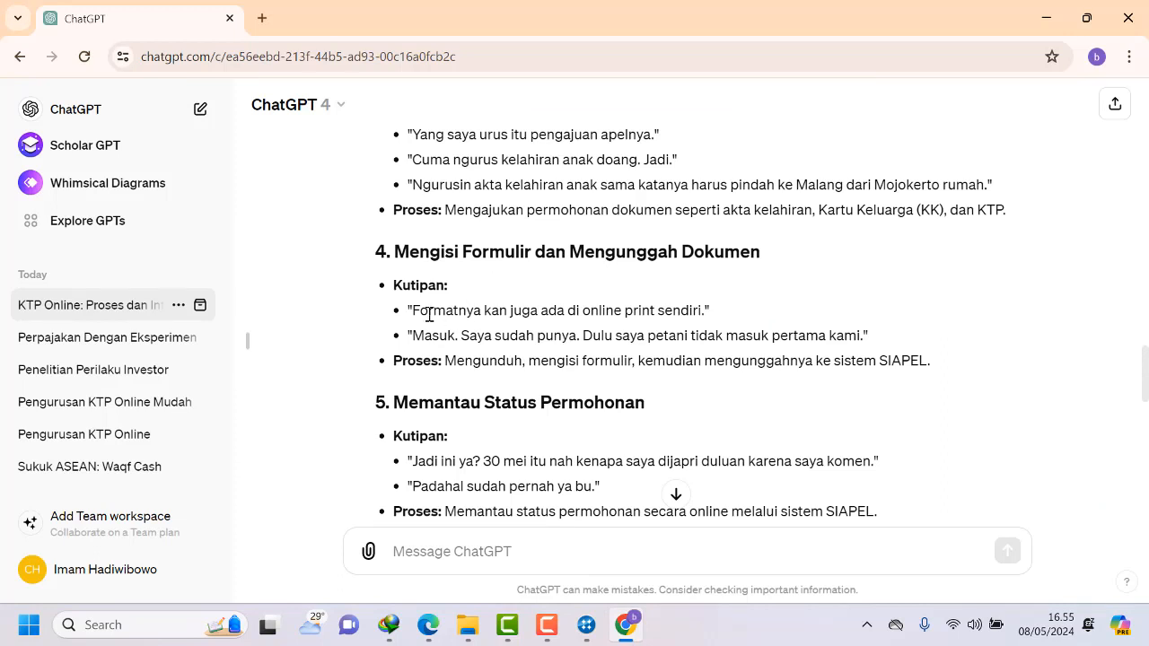
{"action": "left_click_drag", "start_coordinate": [412, 311], "coordinate": [541, 318]}
{"action": "right_click", "coordinate": [540, 316]}
{"action": "left_click", "coordinate": [574, 334]}
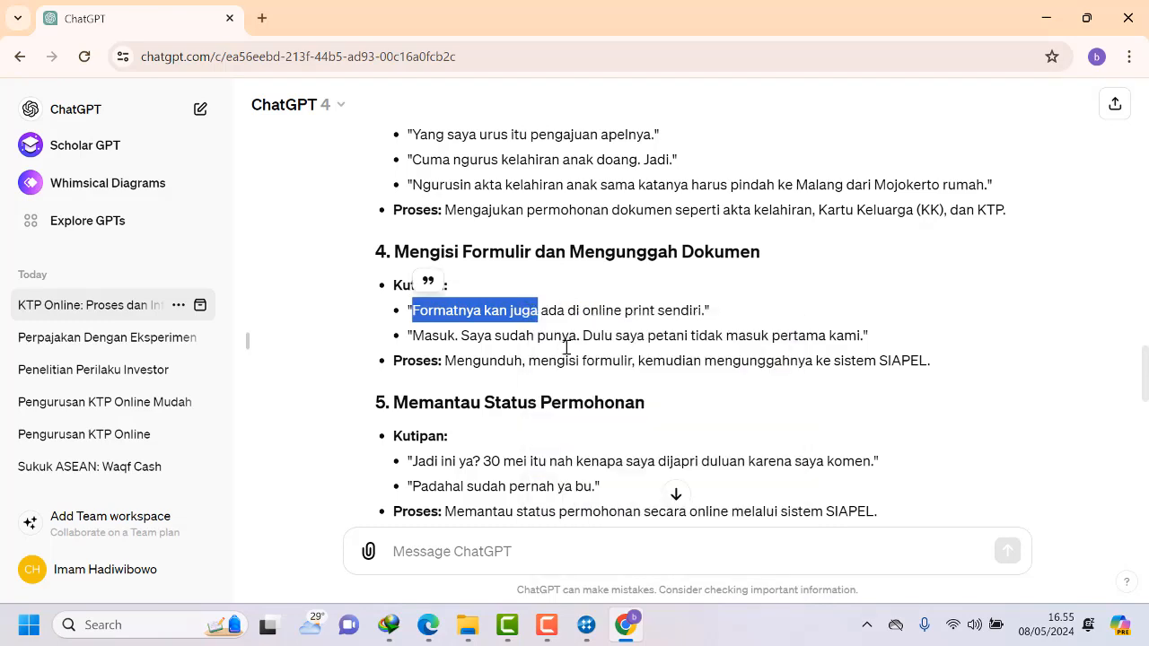
{"action": "left_click", "coordinate": [587, 625]}
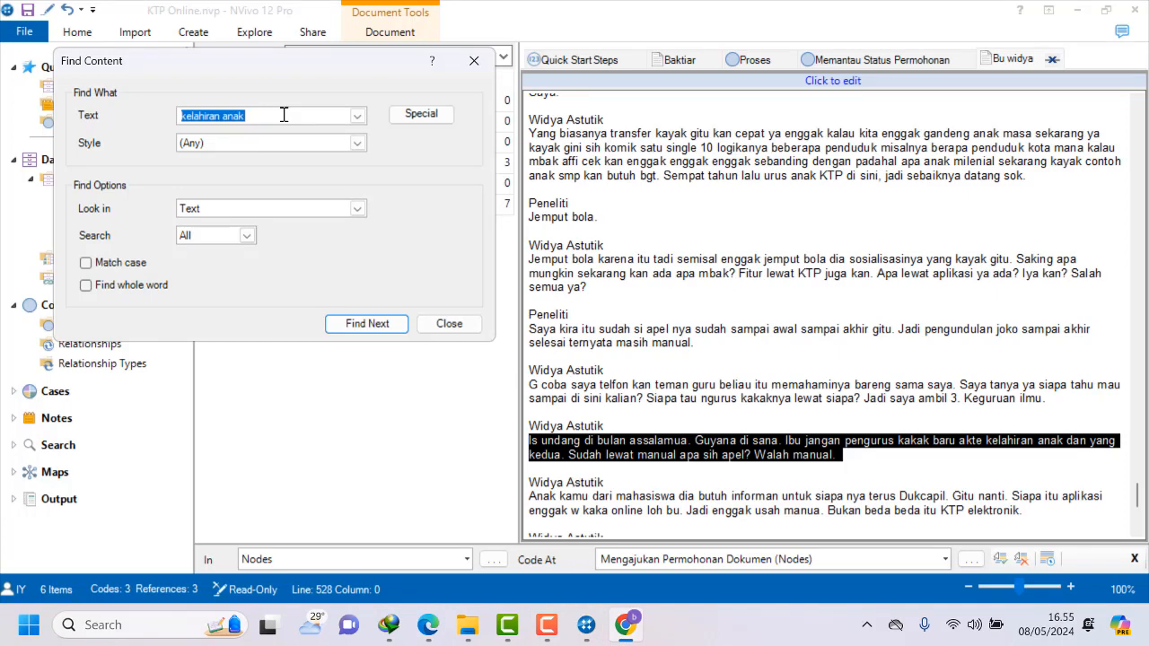
{"action": "key", "text": "BackSpace"}
{"action": "key", "text": "ctrl+v"}
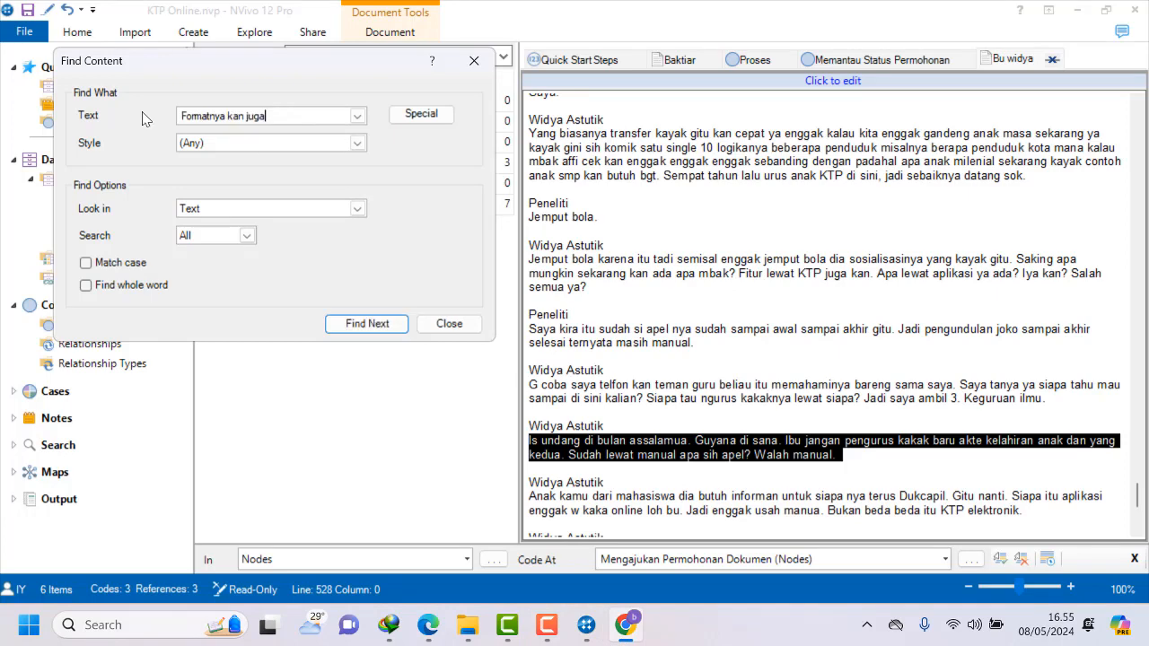
{"action": "left_click", "coordinate": [351, 325]}
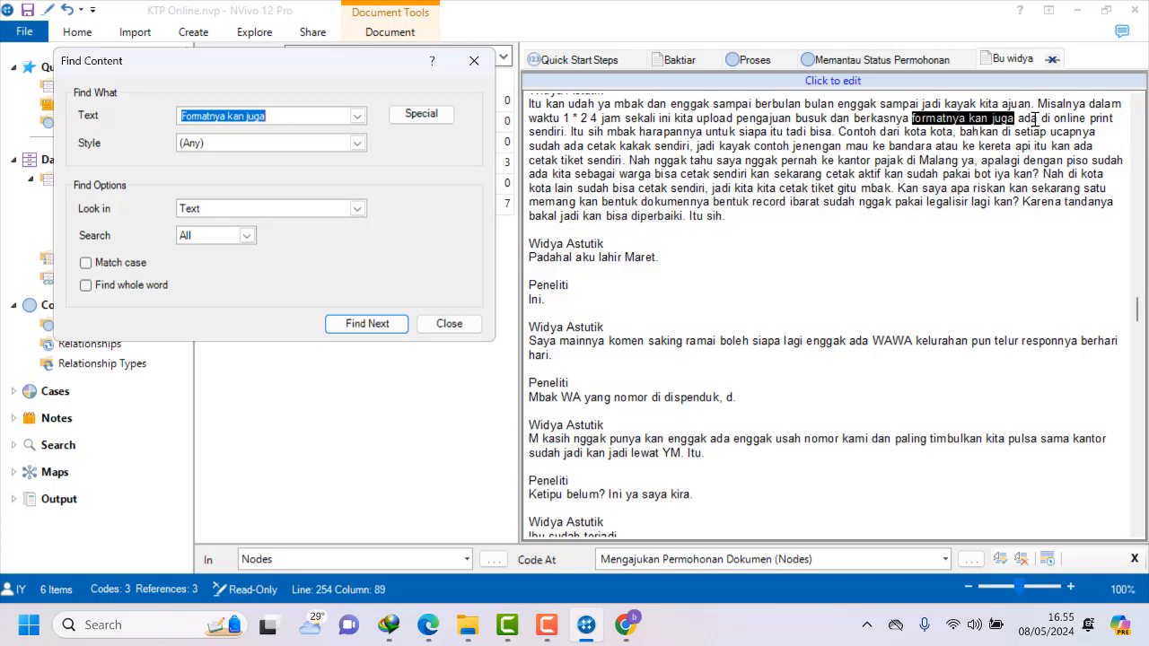
Select the passage from "Misalnya dalam waktu" to "siapa itu tadi bisa." and add a new top-level node for coding it.
{"action": "left_click", "coordinate": [988, 173]}
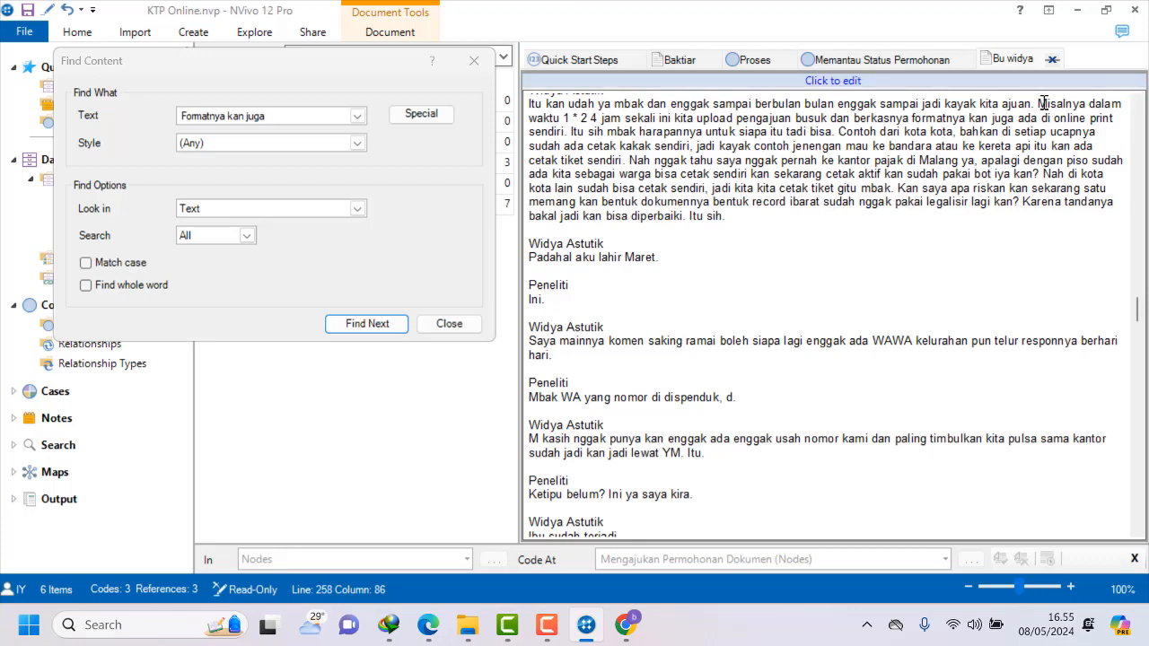
{"action": "left_click_drag", "start_coordinate": [1038, 103], "coordinate": [834, 135]}
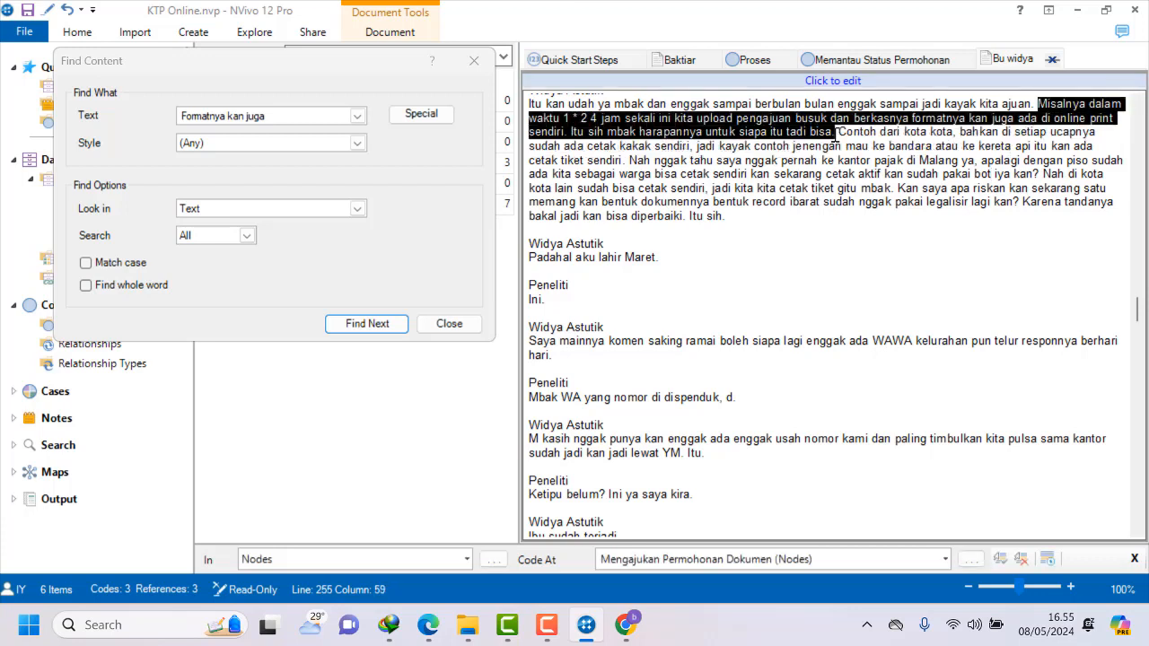
{"action": "right_click", "coordinate": [826, 135]}
{"action": "left_click", "coordinate": [857, 151]}
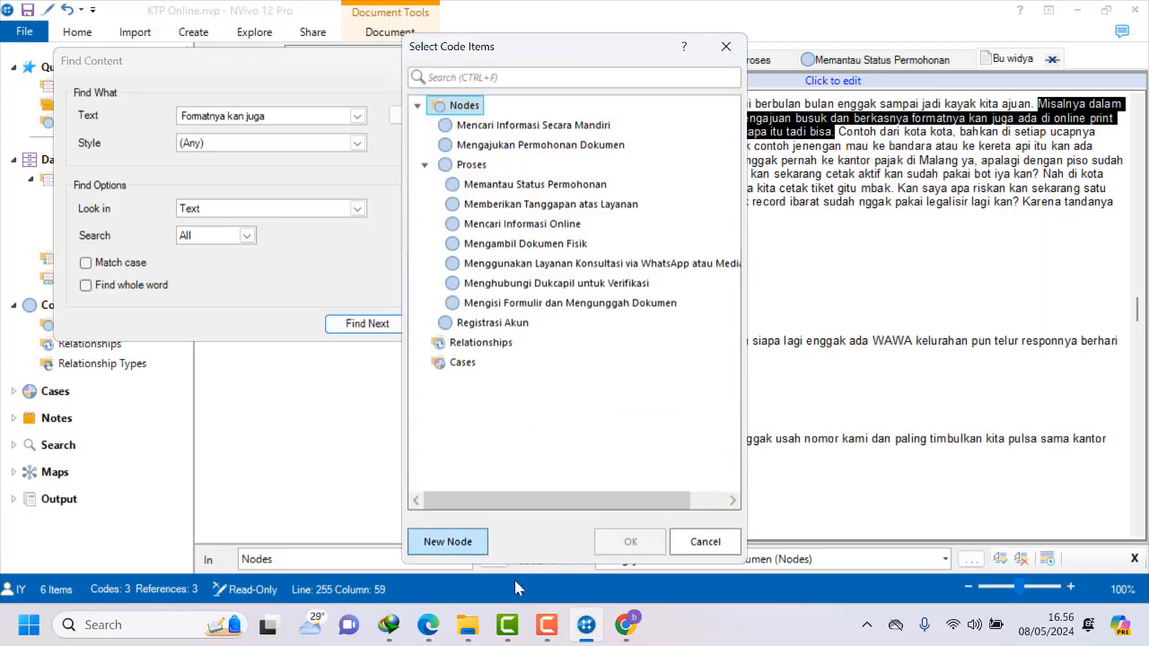
{"action": "left_click", "coordinate": [464, 546]}
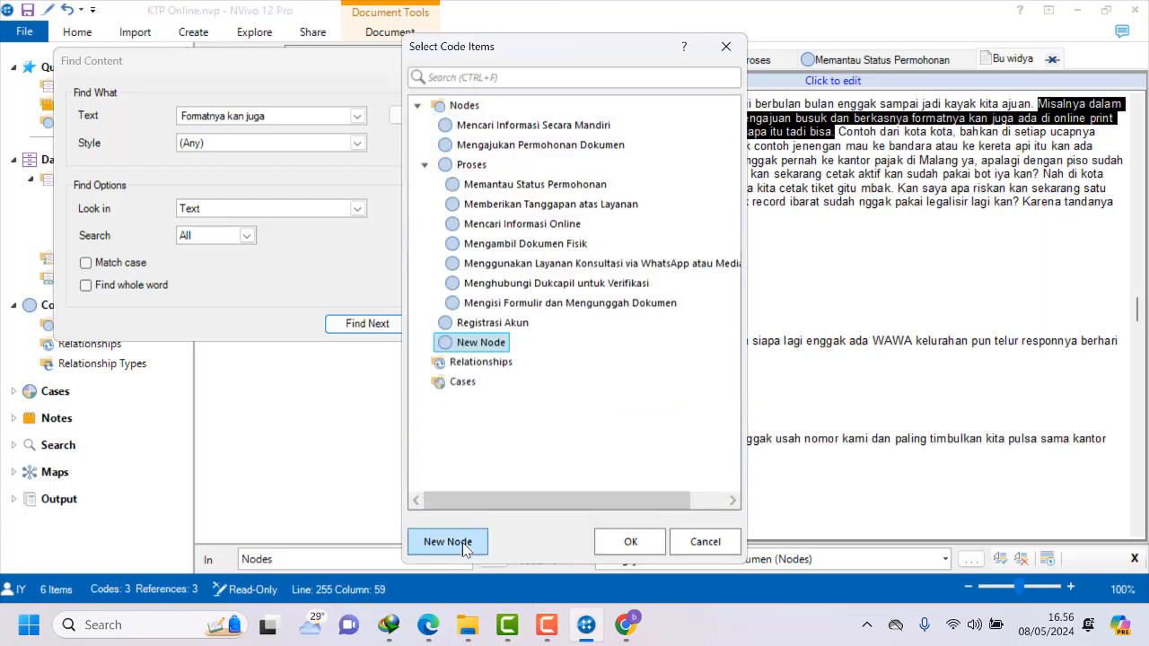
{"action": "right_click", "coordinate": [477, 348]}
{"action": "left_click", "coordinate": [530, 378]}
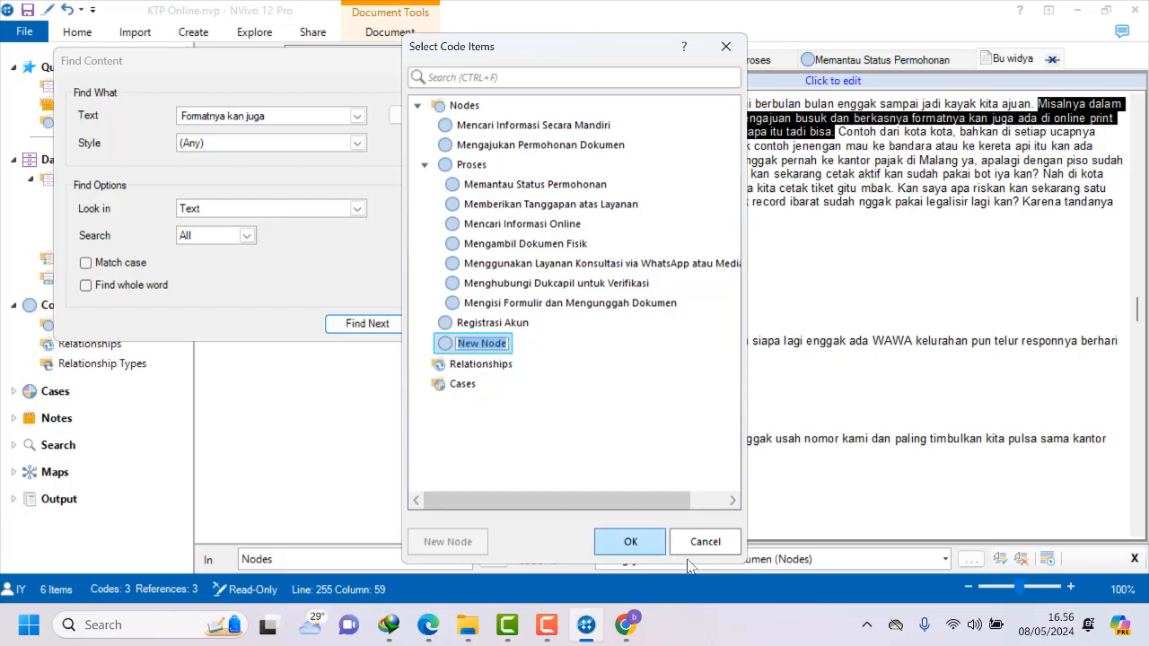
Copy the heading "Mengisi Formulir dan Mengunggah Dokumen" from ChatGPT, name the new node with it in NVivo, and confirm the coding.
{"action": "left_click", "coordinate": [628, 627]}
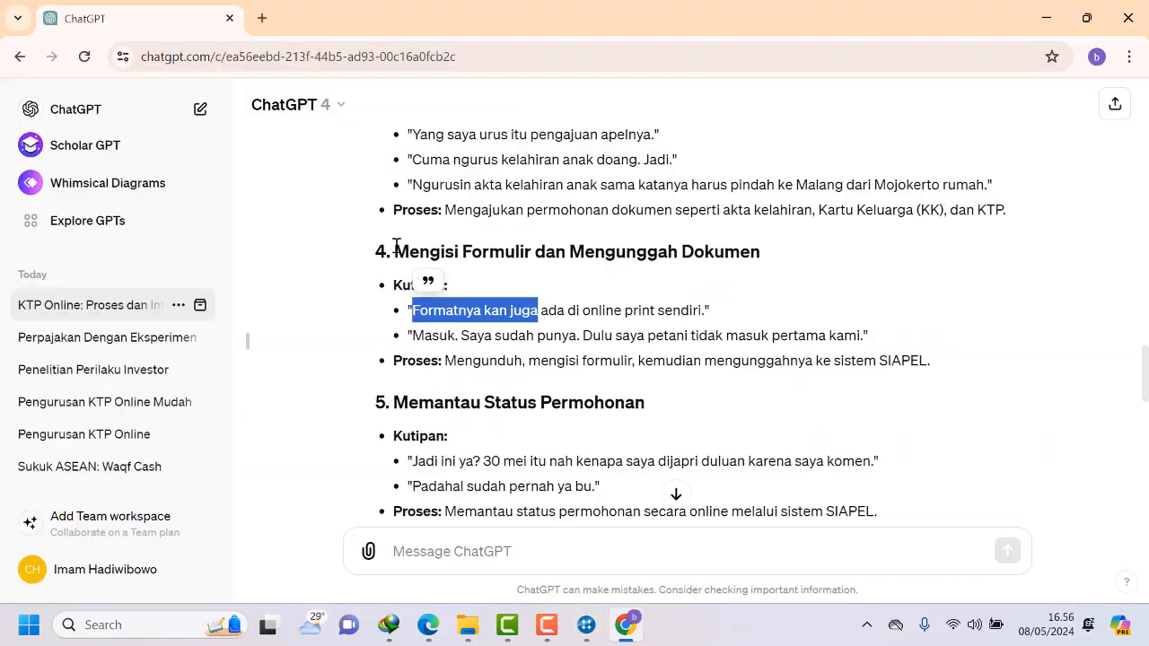
{"action": "left_click_drag", "start_coordinate": [394, 251], "coordinate": [758, 243]}
{"action": "right_click", "coordinate": [342, 259]}
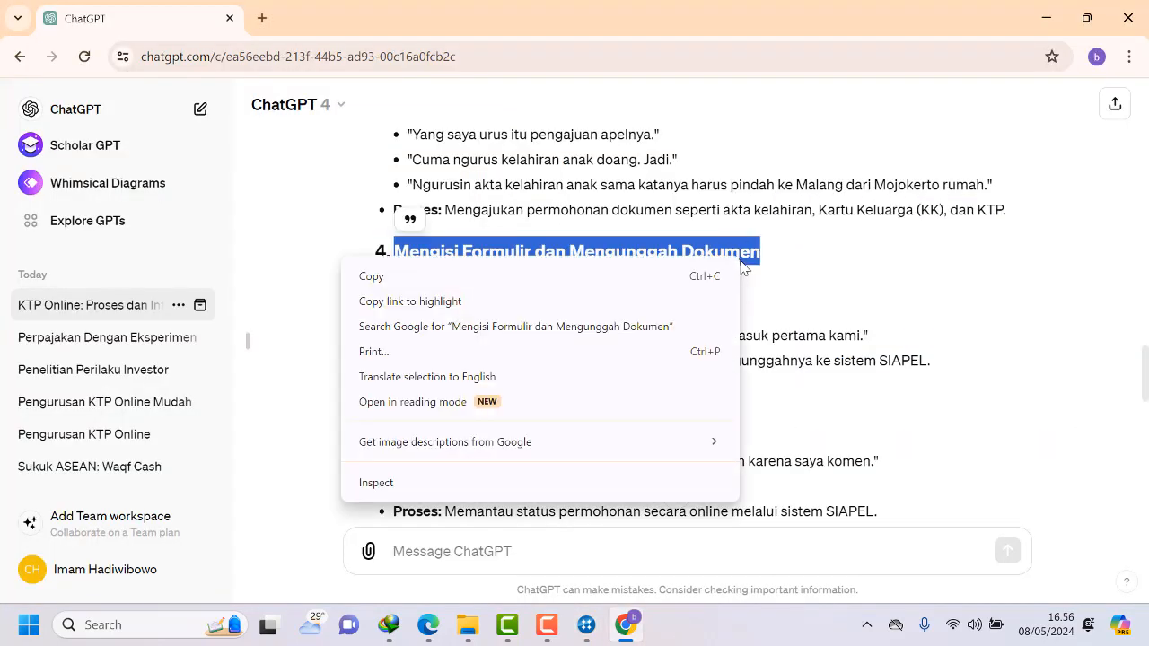
{"action": "left_click", "coordinate": [391, 279]}
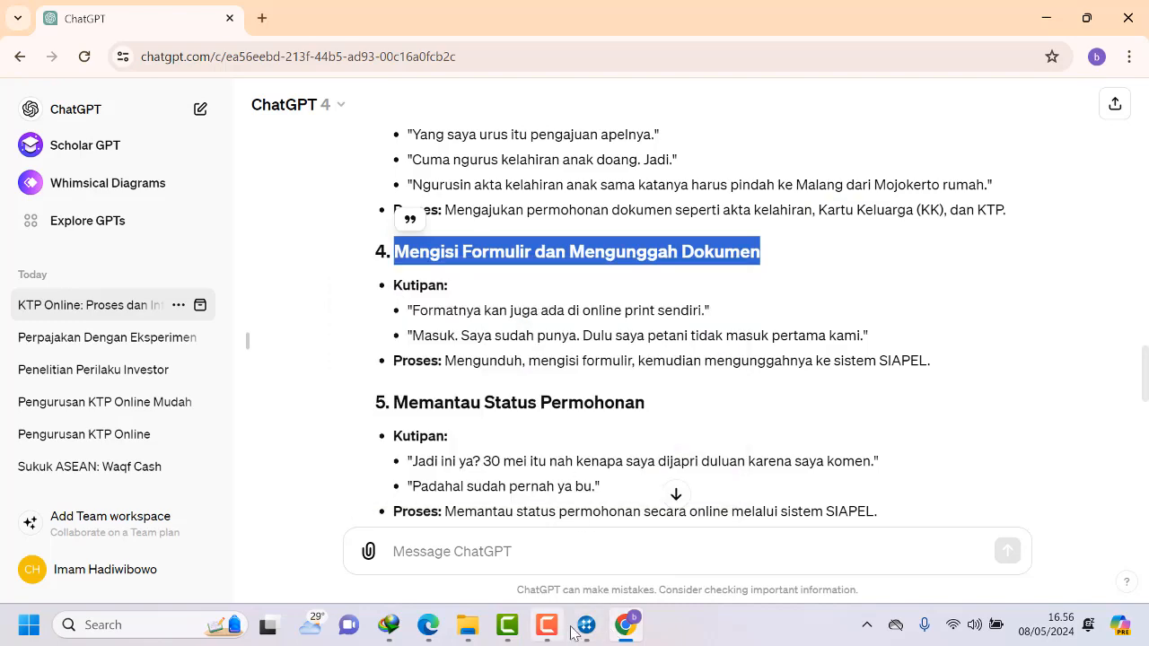
{"action": "left_click", "coordinate": [586, 625]}
{"action": "right_click", "coordinate": [473, 347]}
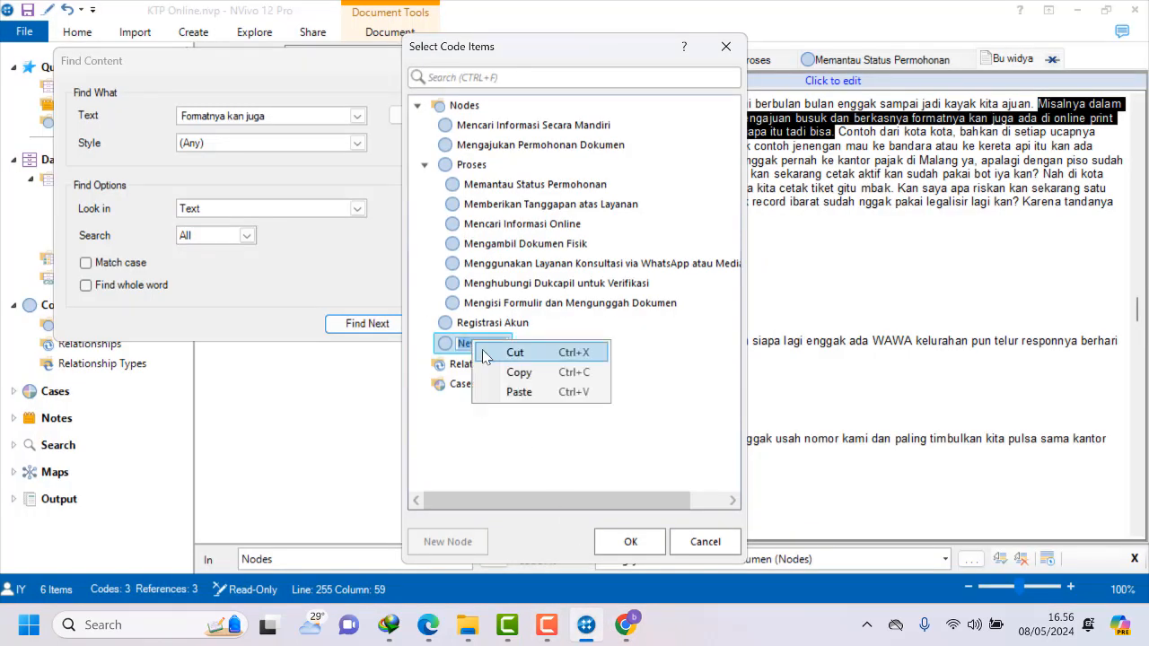
{"action": "left_click", "coordinate": [520, 393]}
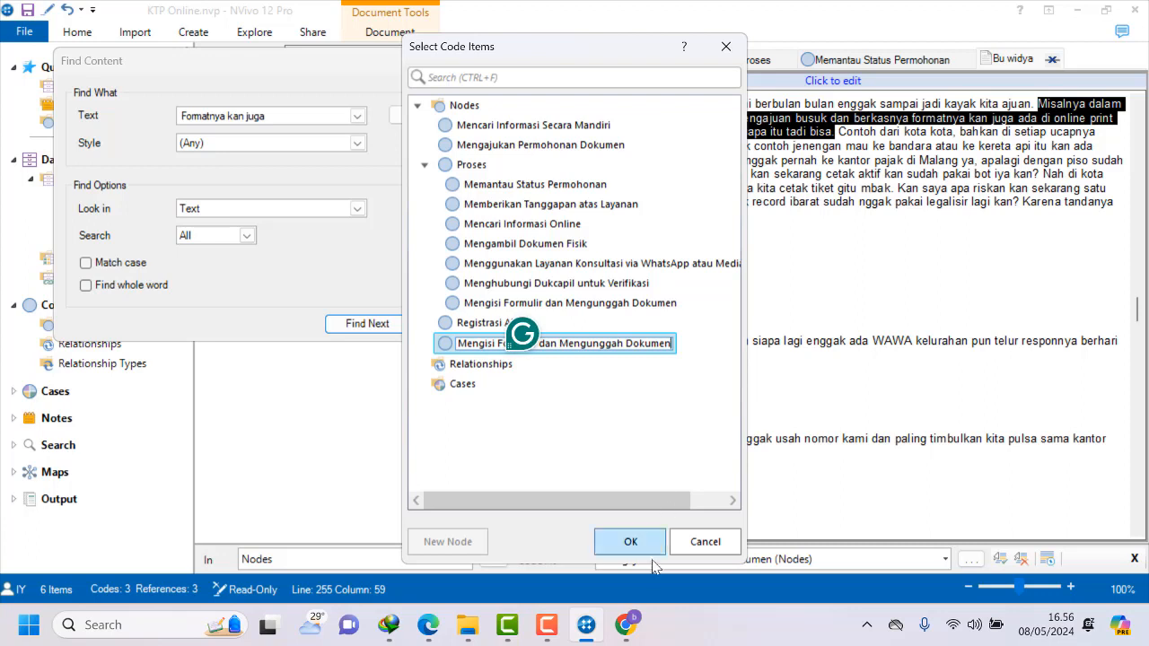
{"action": "left_click", "coordinate": [631, 542]}
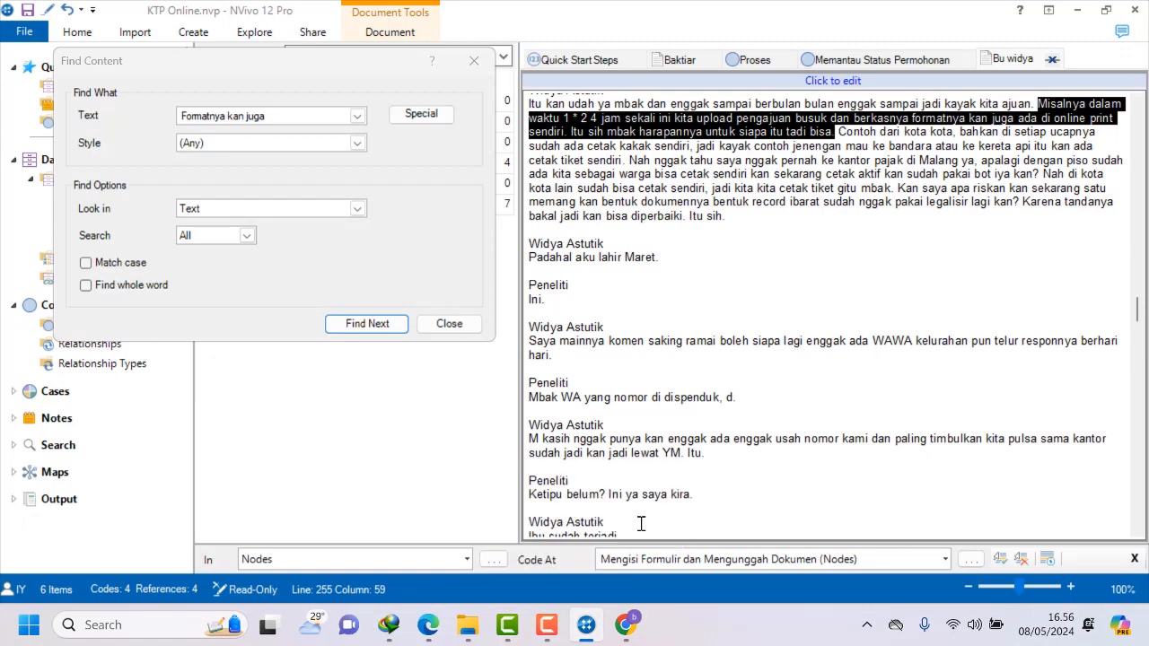
Copy the phrase "karena saya komen" from ChatGPT's fifth section and find it in the interview transcript in NVivo.
{"action": "left_click", "coordinate": [634, 633]}
{"action": "scroll", "coordinate": [504, 449], "scroll_direction": "down", "scroll_amount": 2}
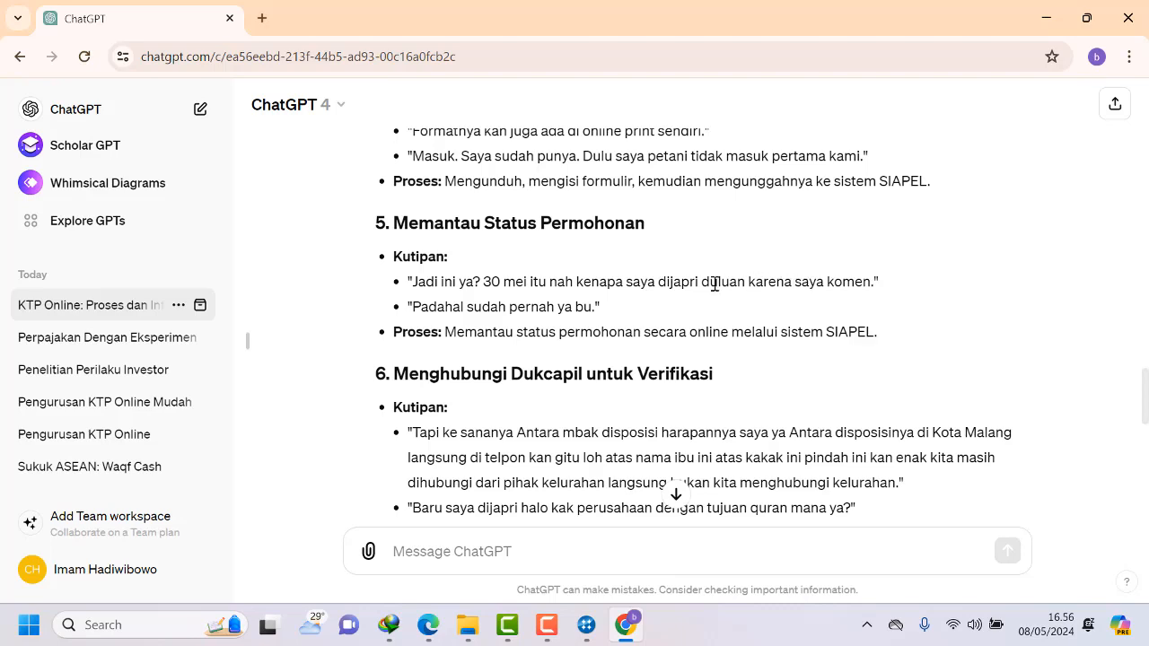
{"action": "left_click_drag", "start_coordinate": [750, 281], "coordinate": [871, 282]}
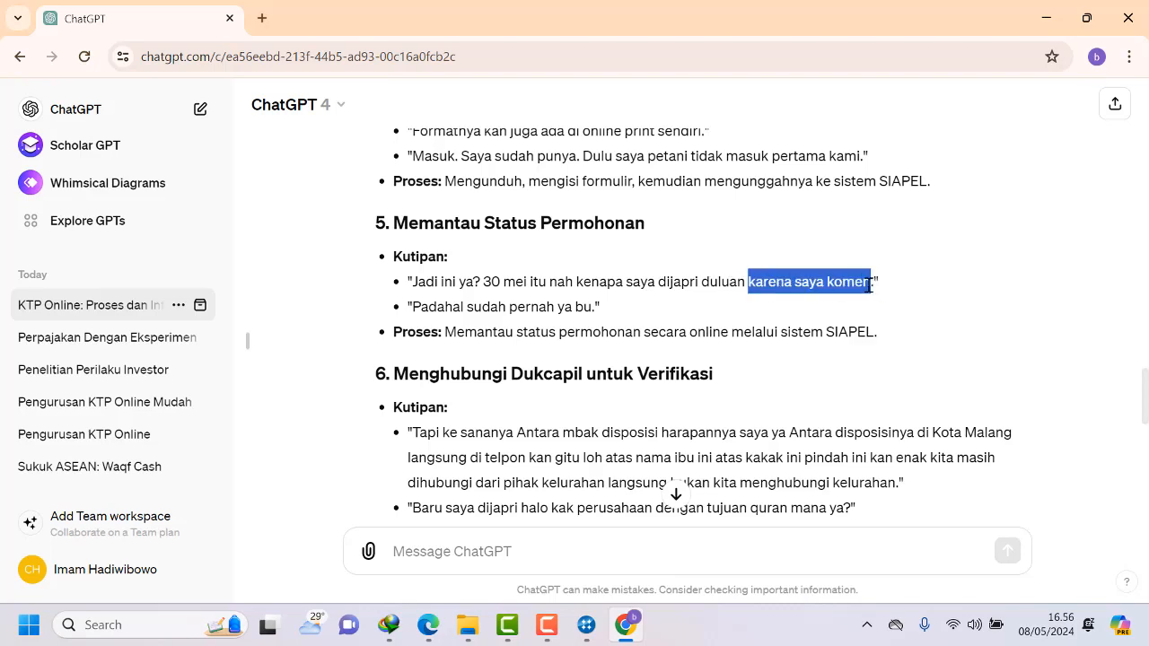
{"action": "right_click", "coordinate": [851, 287]}
{"action": "left_click", "coordinate": [869, 306]}
{"action": "left_click", "coordinate": [632, 627]}
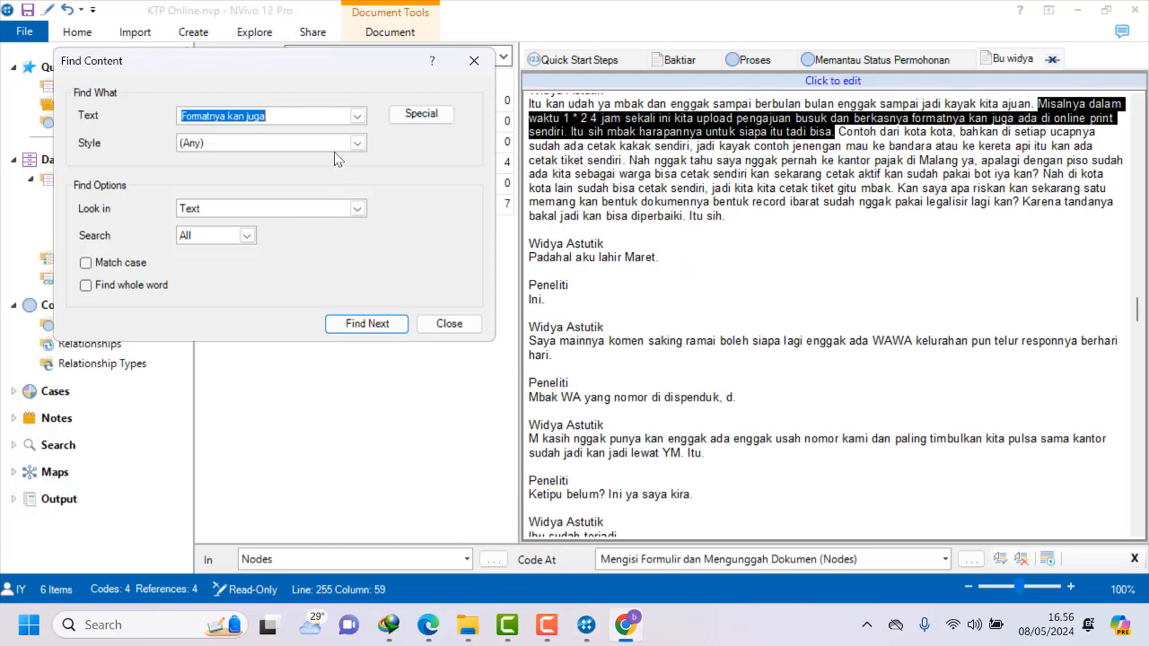
{"action": "left_click_drag", "start_coordinate": [268, 116], "coordinate": [131, 119]}
{"action": "key", "text": "ctrl+v"}
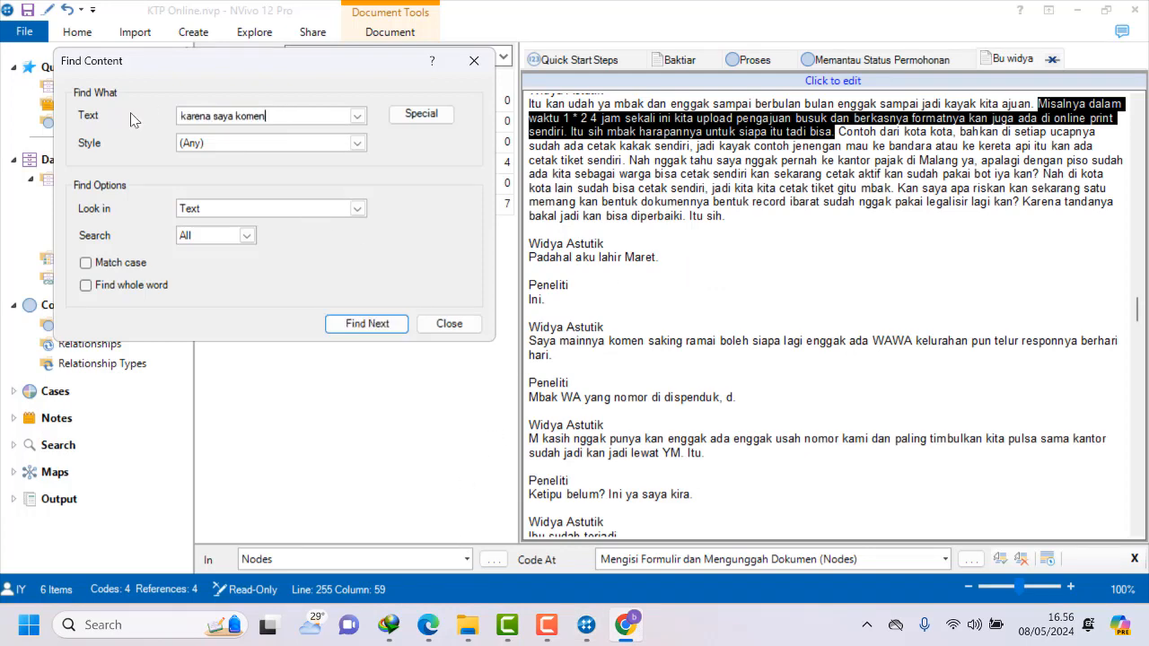
{"action": "left_click", "coordinate": [369, 325]}
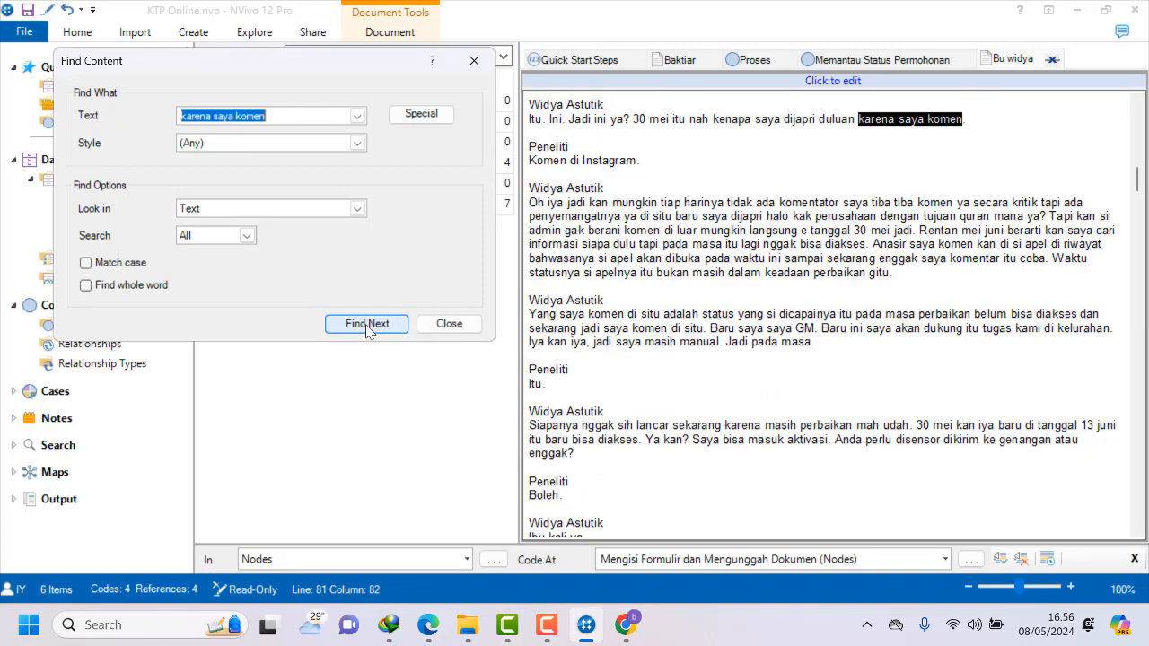
Select the passage from "Itu. Ini. Jadi ini ya?" to "karena saya komen." and add a new top-level node for coding it.
{"action": "left_click", "coordinate": [802, 177]}
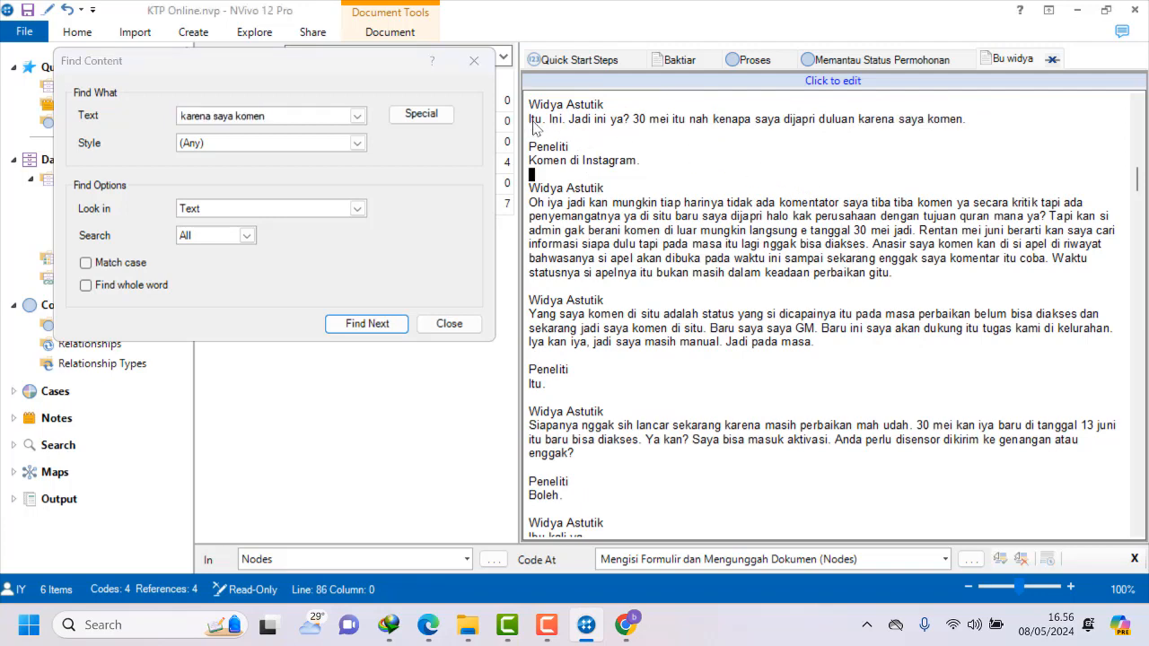
{"action": "left_click_drag", "start_coordinate": [529, 121], "coordinate": [965, 121]}
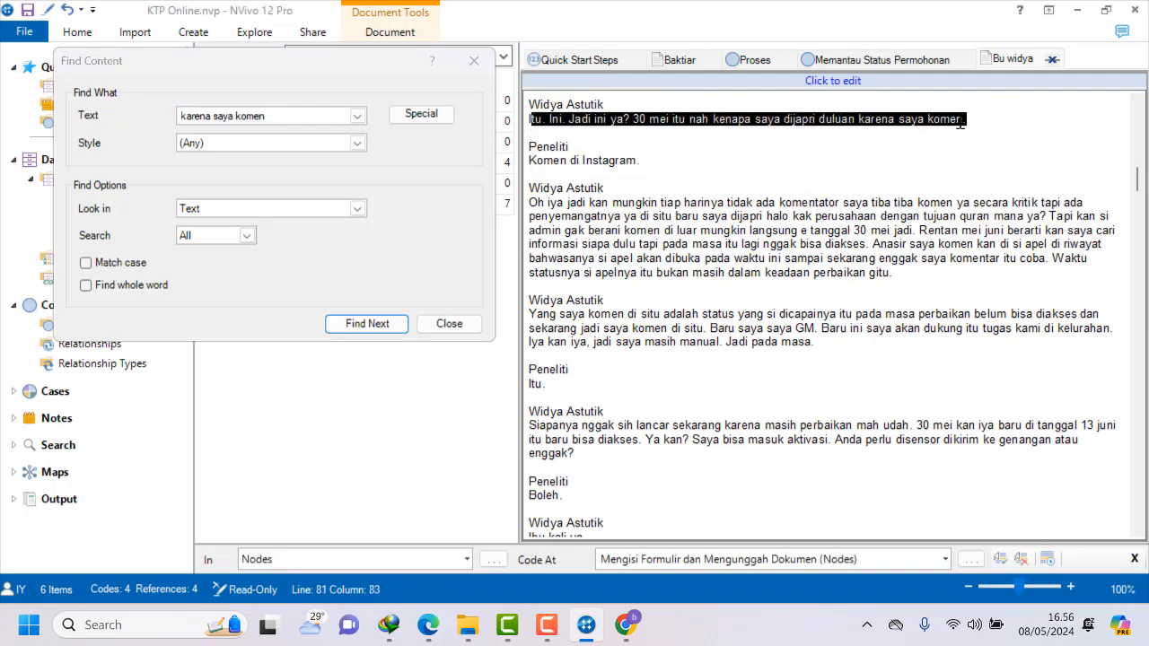
{"action": "right_click", "coordinate": [960, 123]}
{"action": "left_click", "coordinate": [967, 134]}
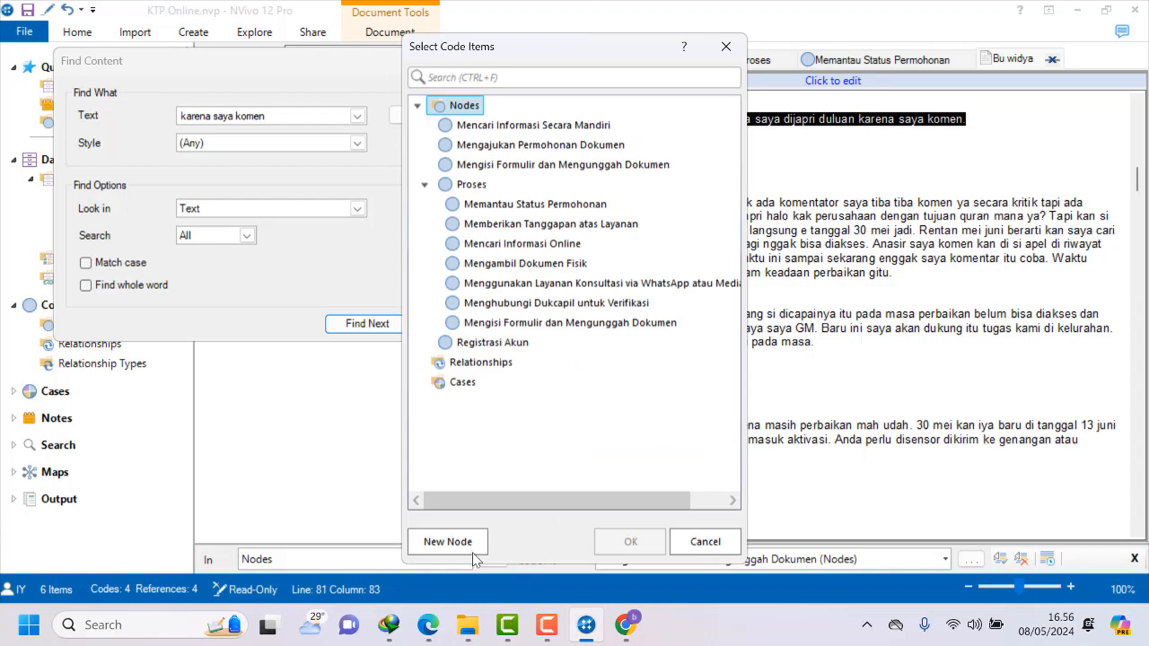
{"action": "left_click", "coordinate": [473, 554]}
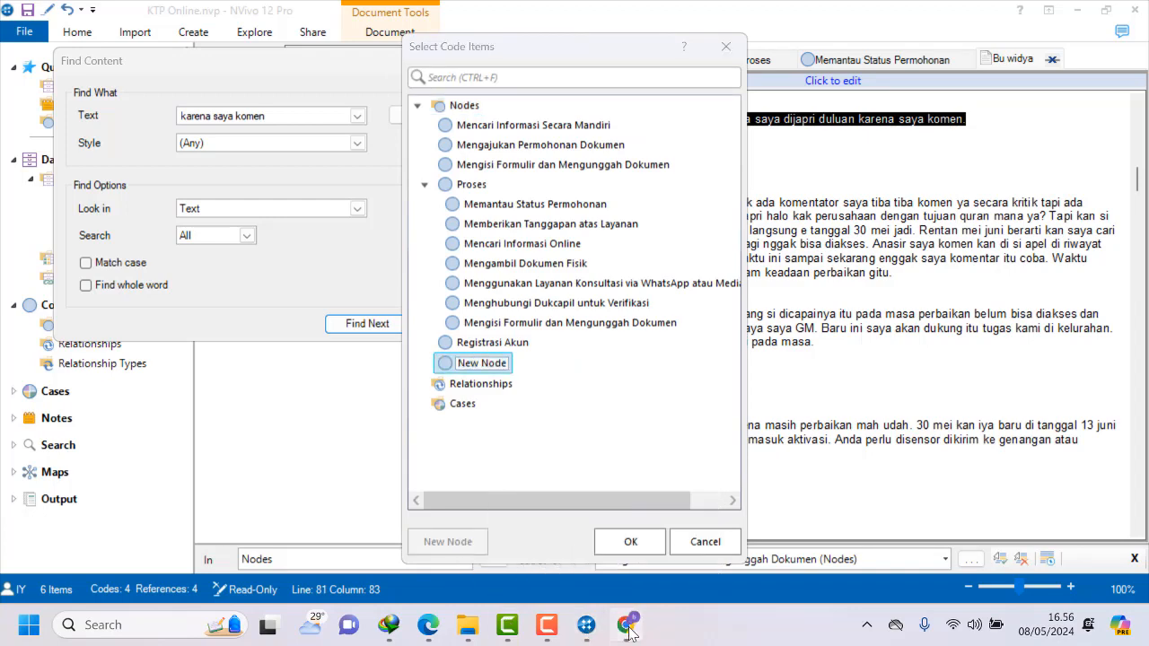
Copy the heading "Memantau Status Permohonan" from ChatGPT, name the new node with it in NVivo, and confirm the coding.
{"action": "left_click", "coordinate": [626, 626]}
{"action": "left_click_drag", "start_coordinate": [400, 222], "coordinate": [645, 225]}
{"action": "right_click", "coordinate": [634, 228]}
{"action": "left_click", "coordinate": [660, 246]}
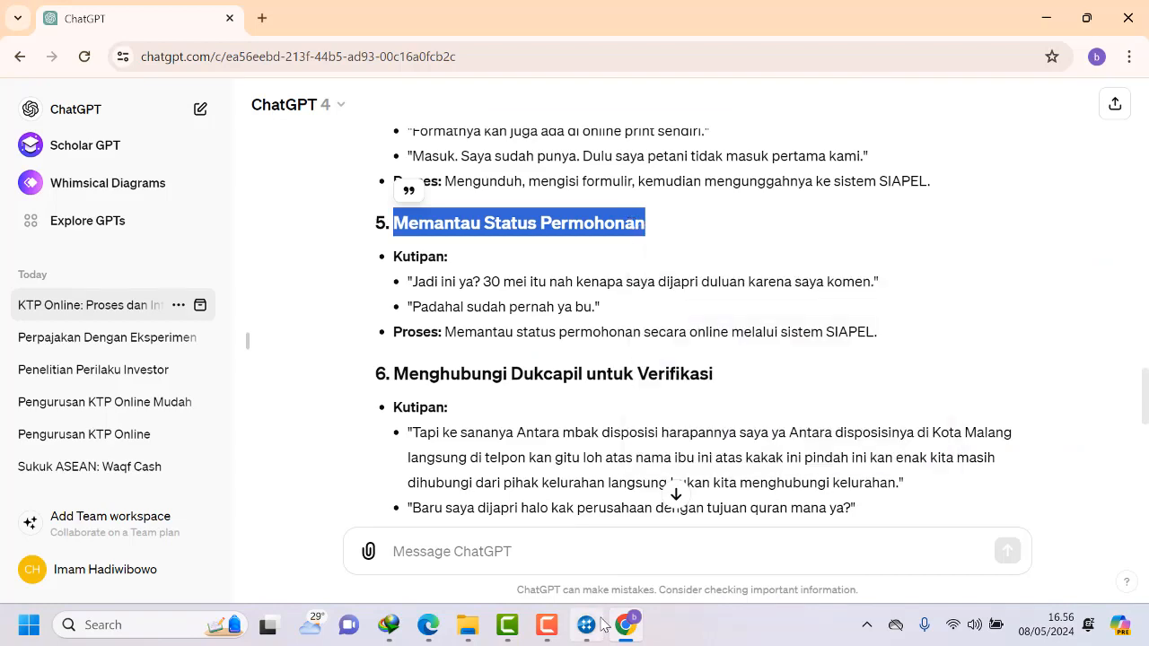
{"action": "left_click", "coordinate": [586, 626]}
{"action": "key", "text": "ctrl+v"}
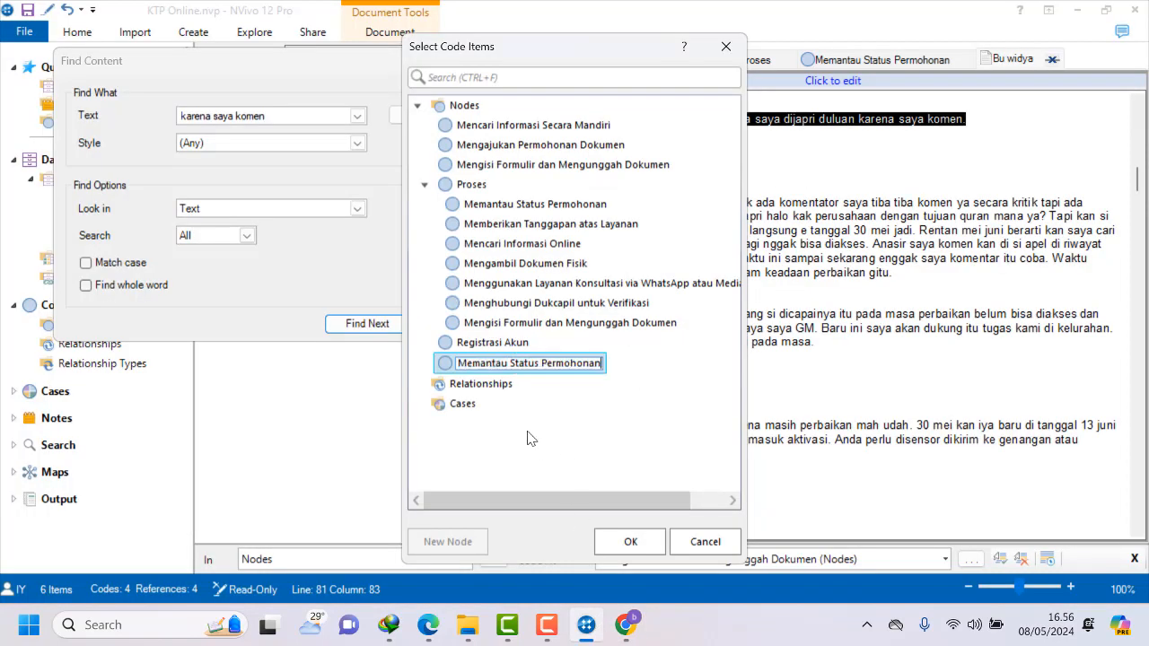
{"action": "left_click", "coordinate": [635, 544]}
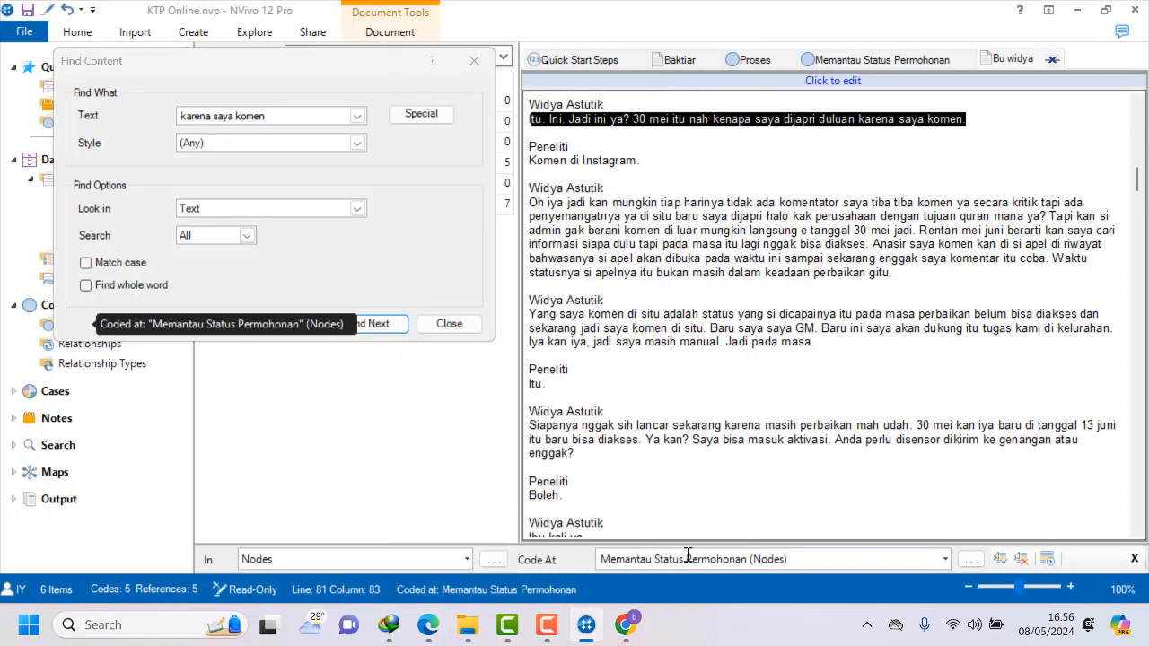
Copy the phrase "disposisi harapannya" from ChatGPT's sixth section and find it in the interview transcript in NVivo.
{"action": "left_click", "coordinate": [625, 628]}
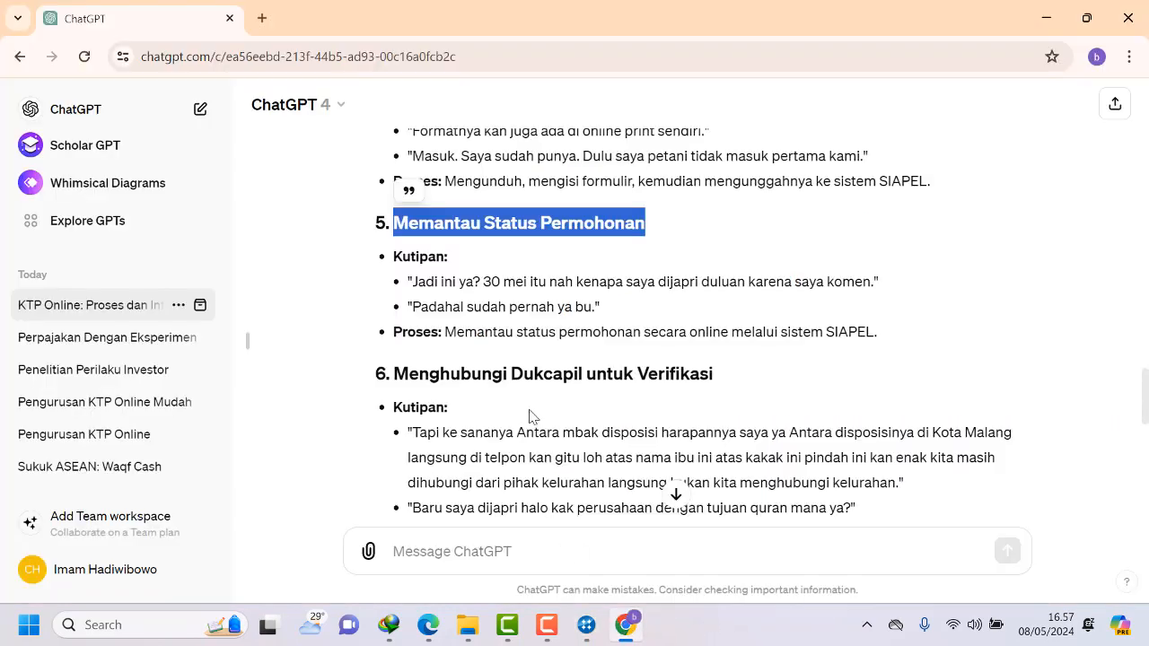
{"action": "scroll", "coordinate": [530, 416], "scroll_direction": "down", "scroll_amount": 1}
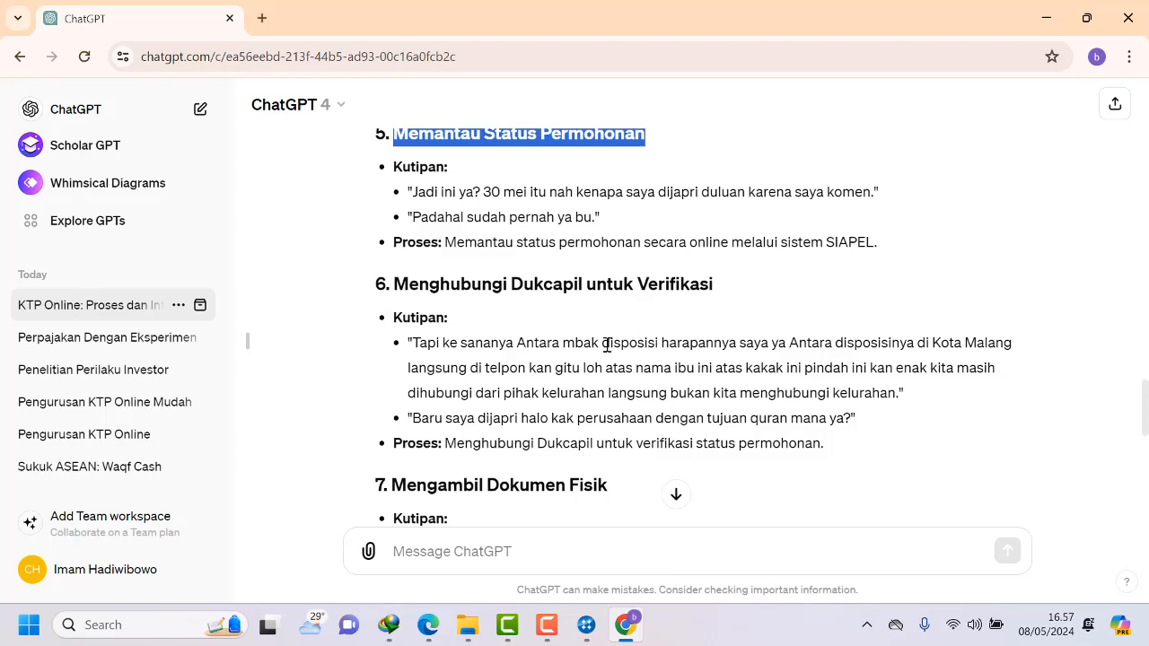
{"action": "left_click_drag", "start_coordinate": [606, 345], "coordinate": [736, 350]}
{"action": "right_click", "coordinate": [736, 350]}
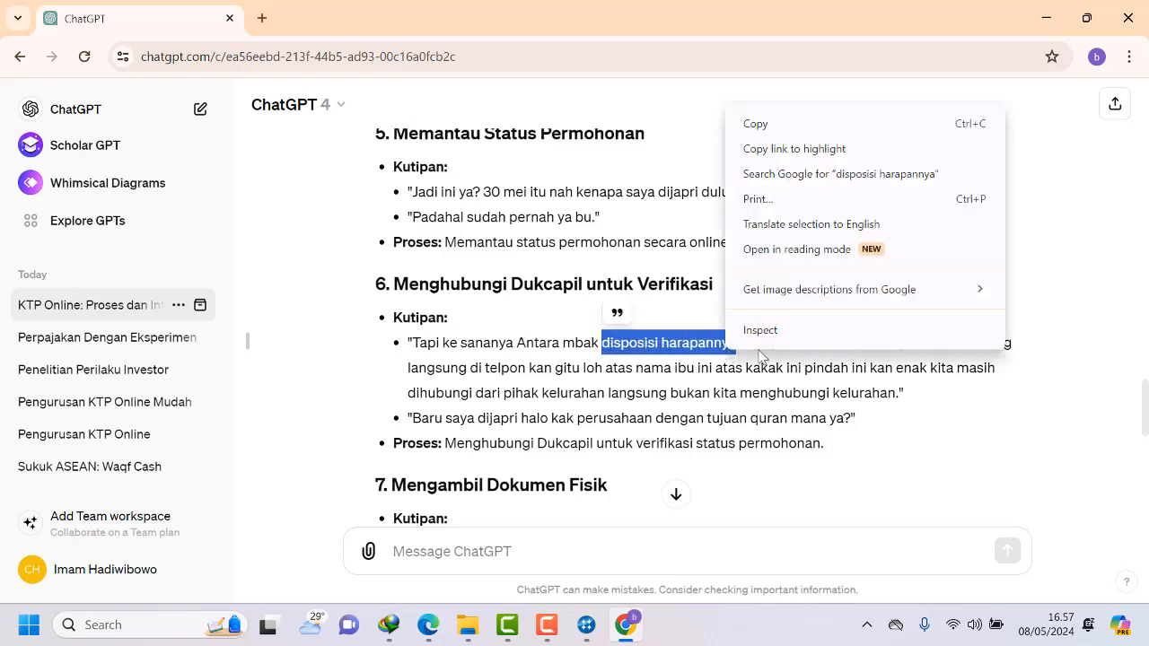
{"action": "left_click", "coordinate": [779, 125]}
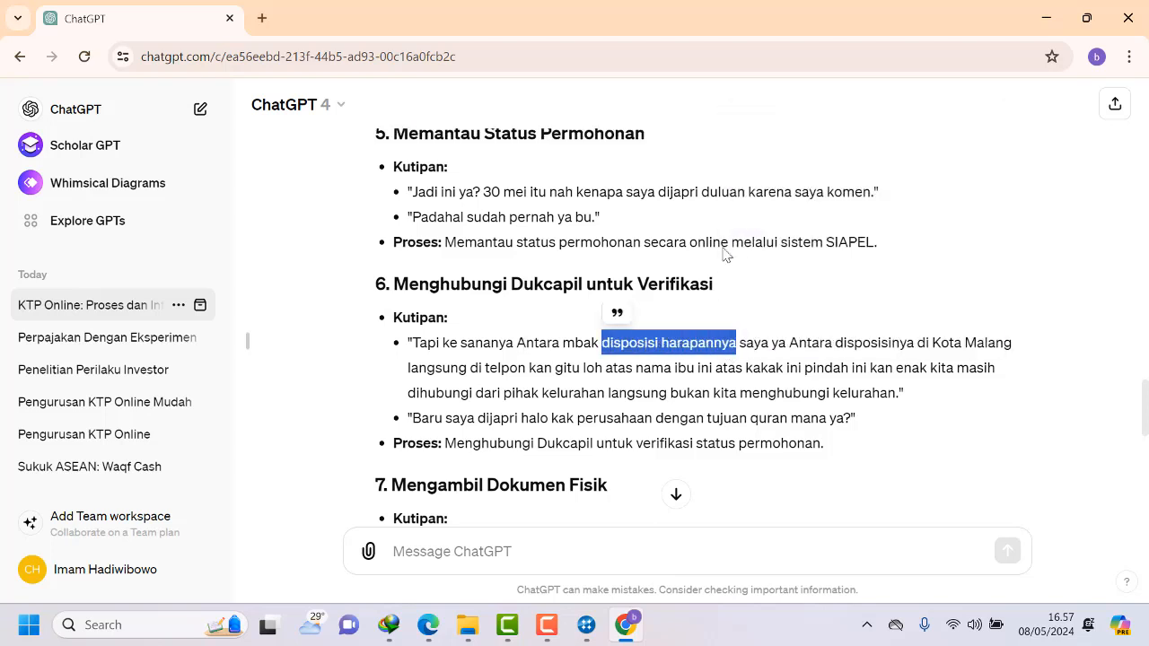
{"action": "left_click", "coordinate": [585, 623]}
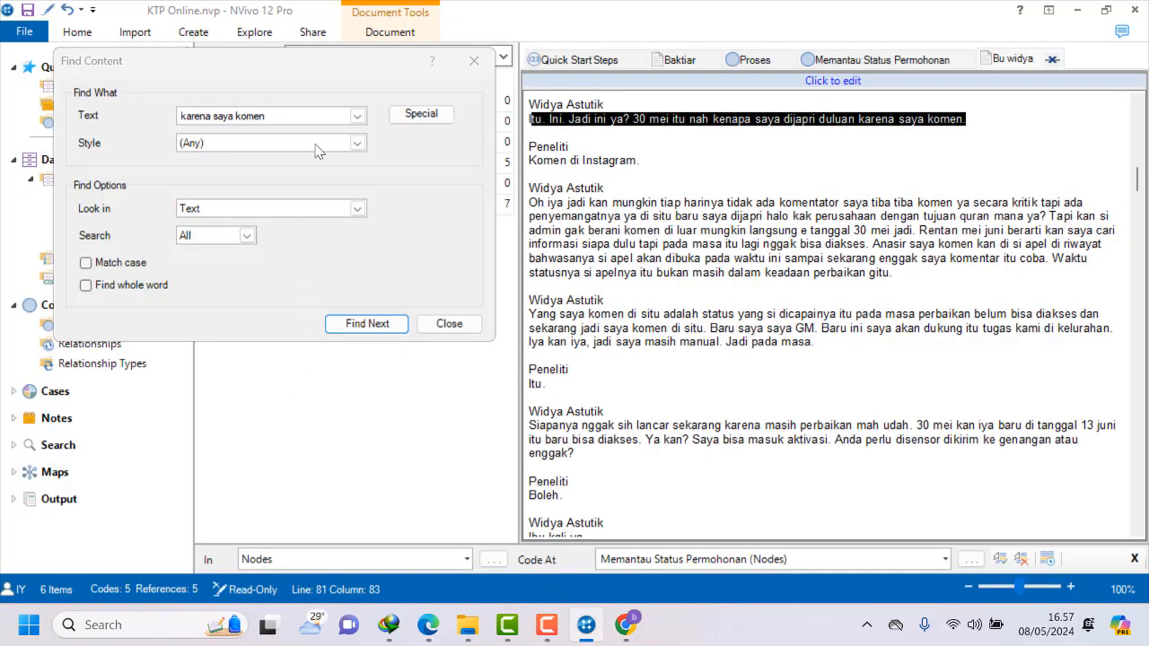
{"action": "left_click_drag", "start_coordinate": [295, 115], "coordinate": [128, 120]}
{"action": "key", "text": "ctrl+v"}
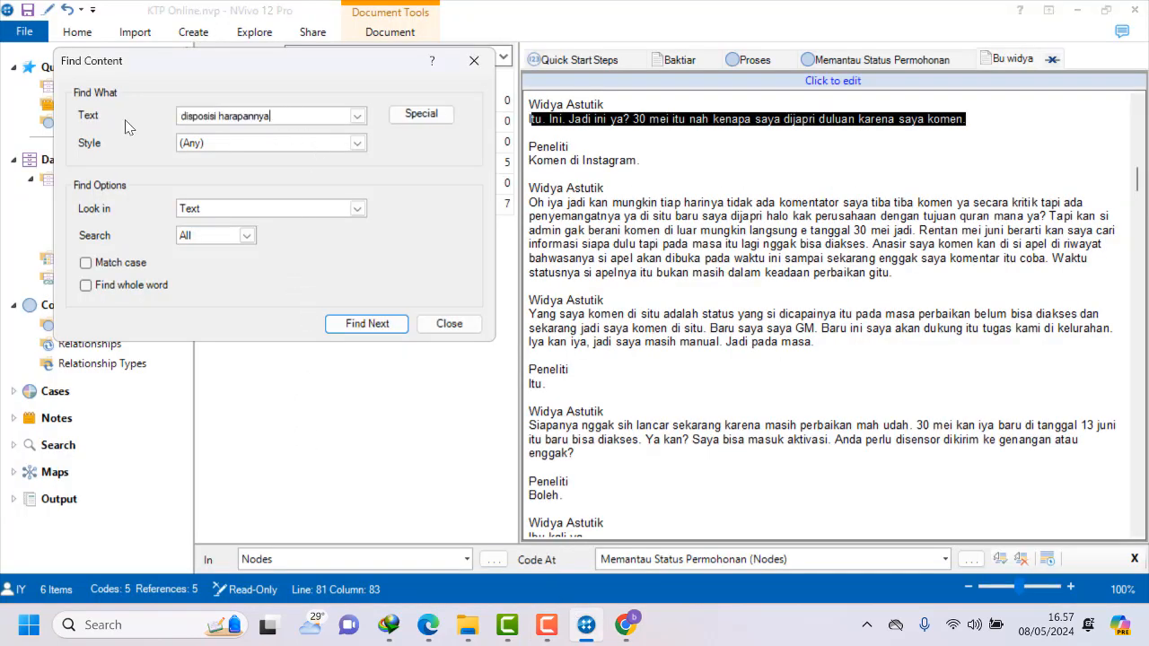
{"action": "left_click", "coordinate": [373, 325]}
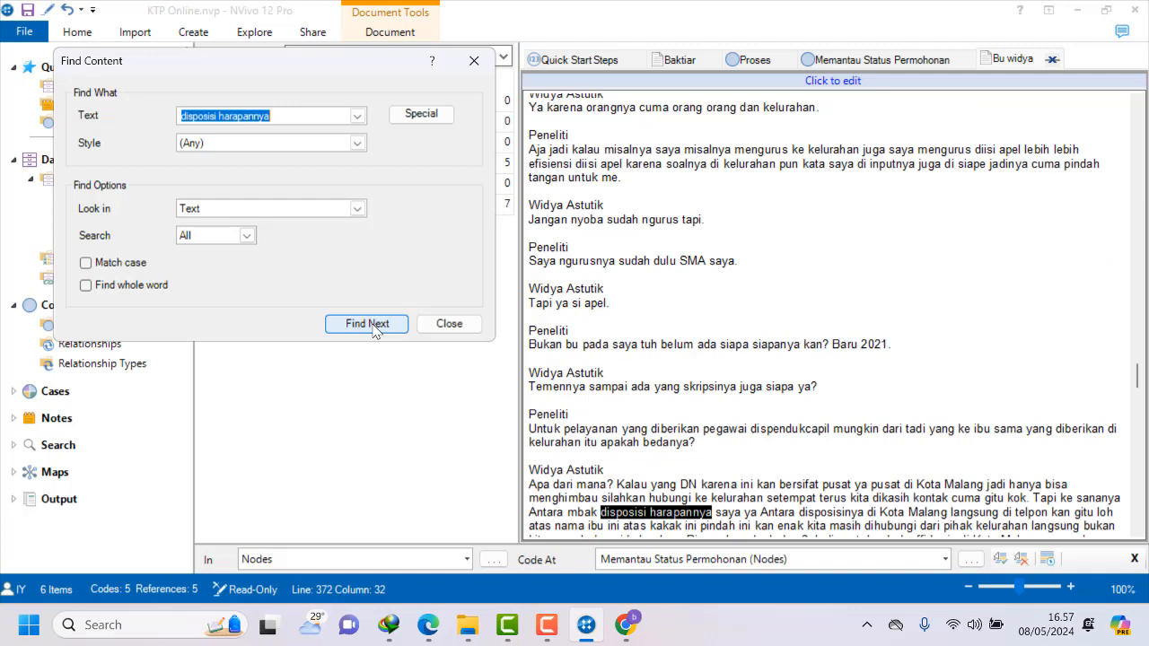
Select the passage from "Apa dari mana?" to "cuma gitu kok." and add a new node with a nested child node for coding it.
{"action": "scroll", "coordinate": [663, 443], "scroll_direction": "down", "scroll_amount": 3}
{"action": "left_click", "coordinate": [677, 439]}
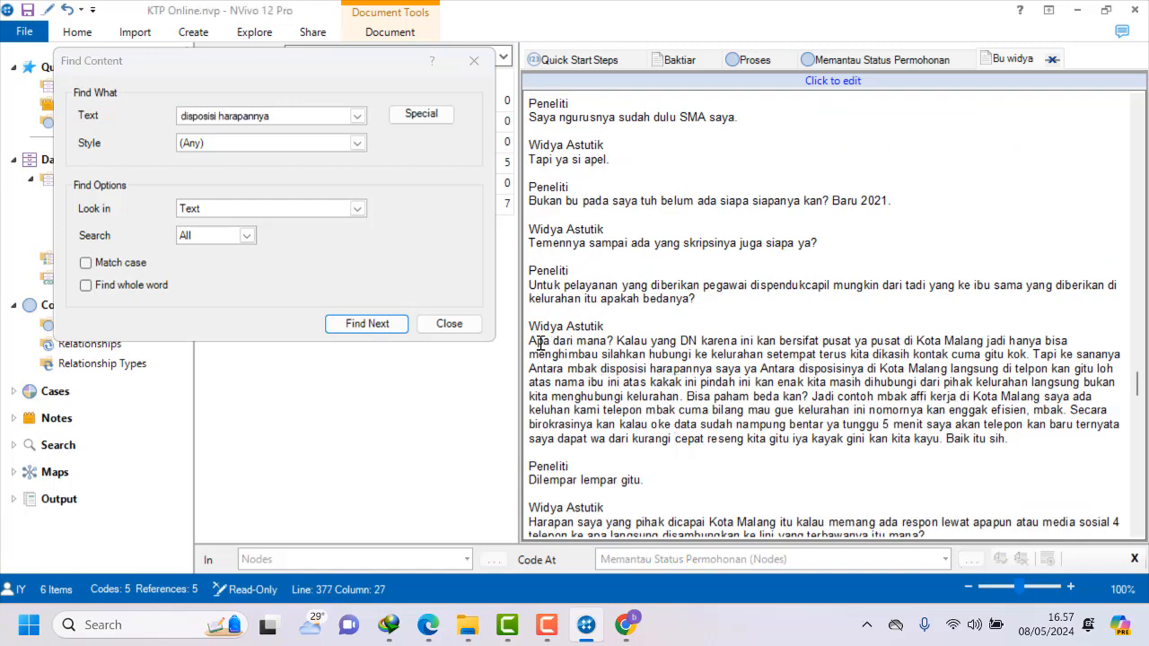
{"action": "left_click_drag", "start_coordinate": [534, 341], "coordinate": [1034, 356]}
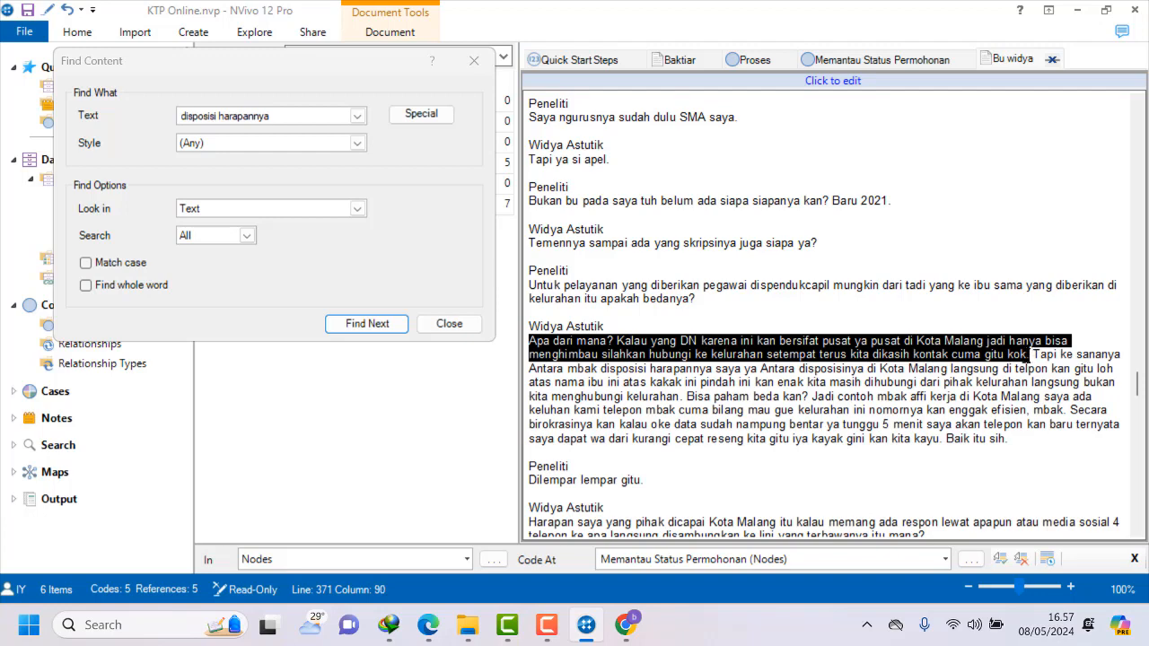
{"action": "right_click", "coordinate": [1029, 354]}
{"action": "left_click", "coordinate": [933, 13]}
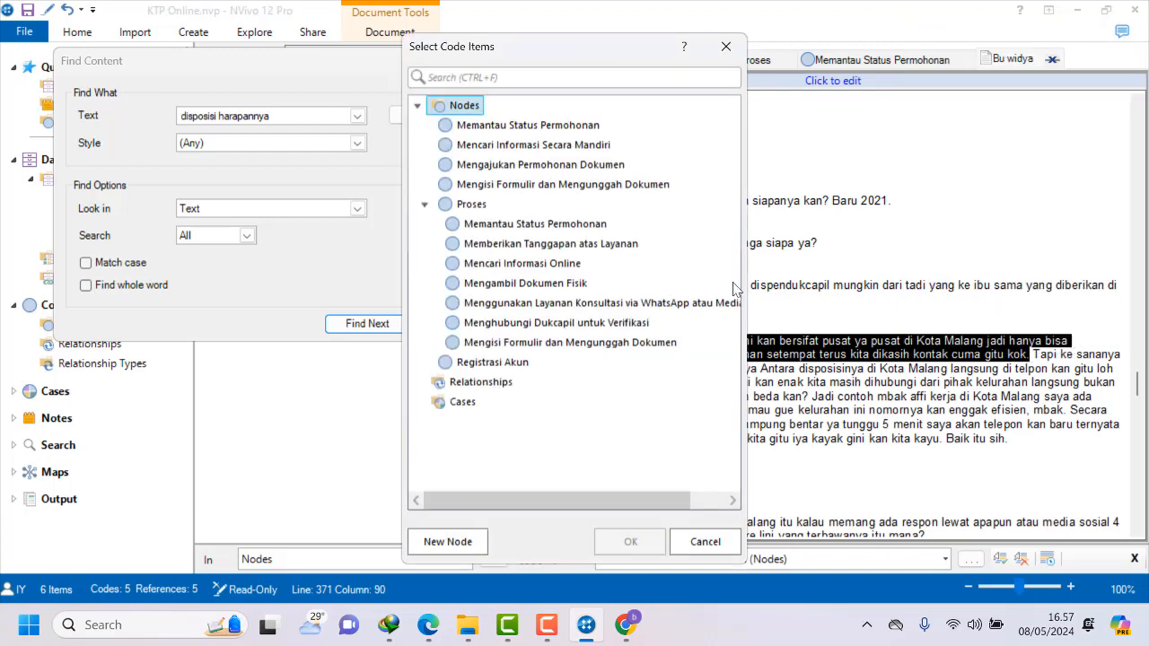
{"action": "left_click", "coordinate": [447, 541]}
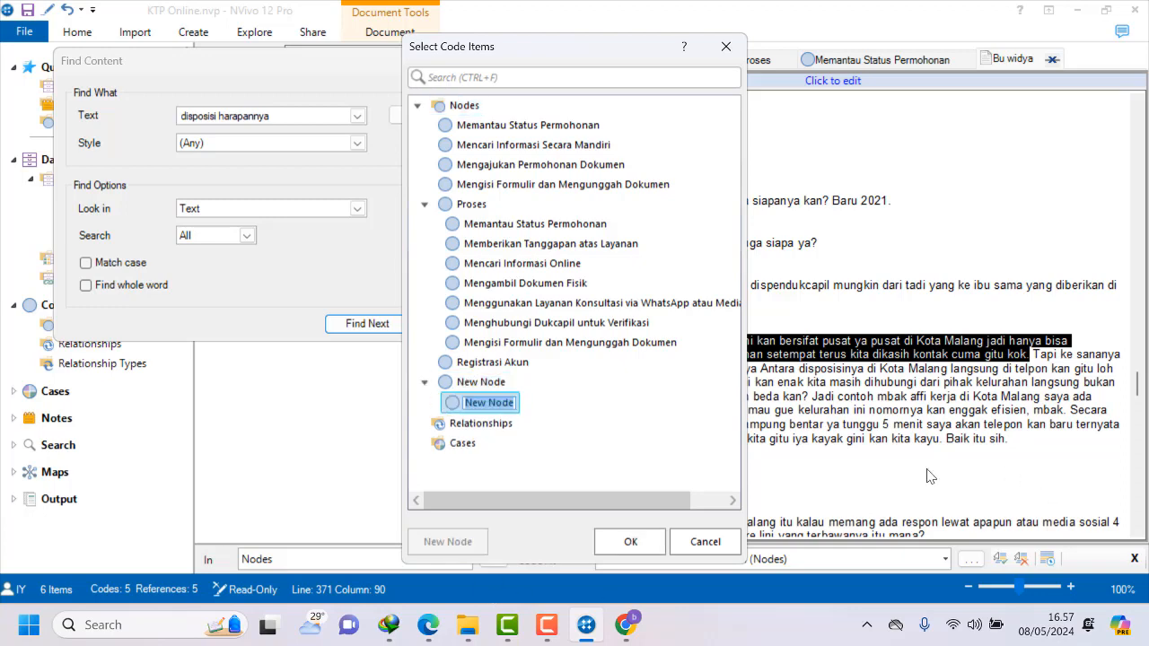
Copy the heading "Menghubungi Dukcapil untuk Verifikasi" from ChatGPT, name the nested new node with it in NVivo, and confirm the coding.
{"action": "left_click", "coordinate": [626, 625]}
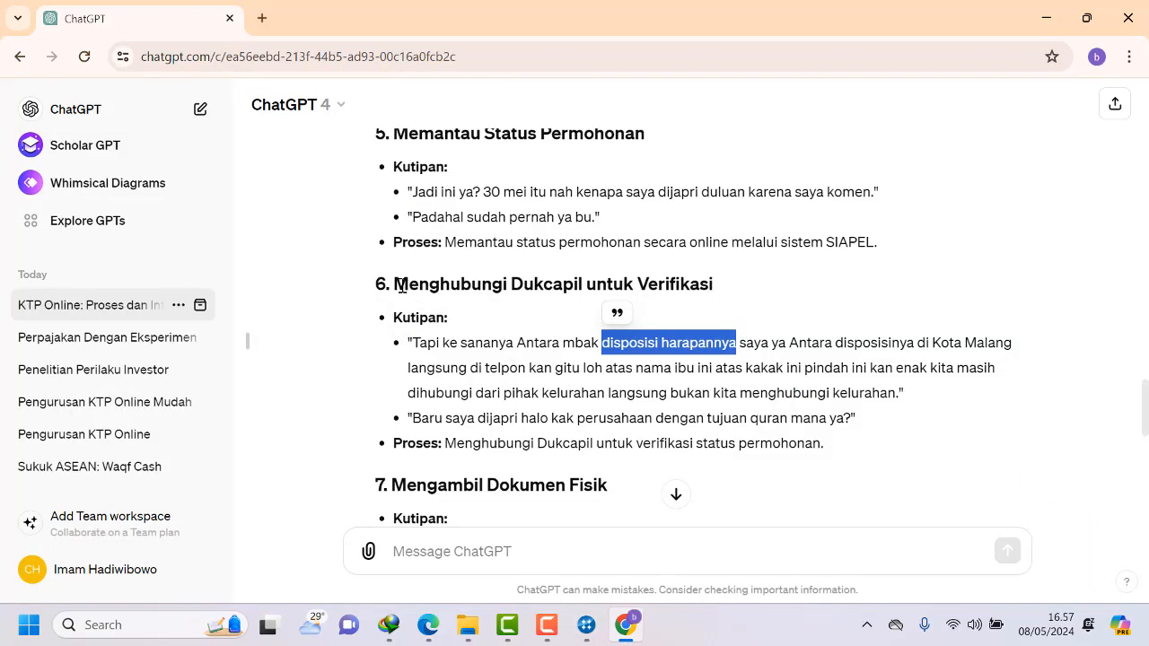
{"action": "left_click_drag", "start_coordinate": [402, 286], "coordinate": [725, 285]}
{"action": "right_click", "coordinate": [696, 276]}
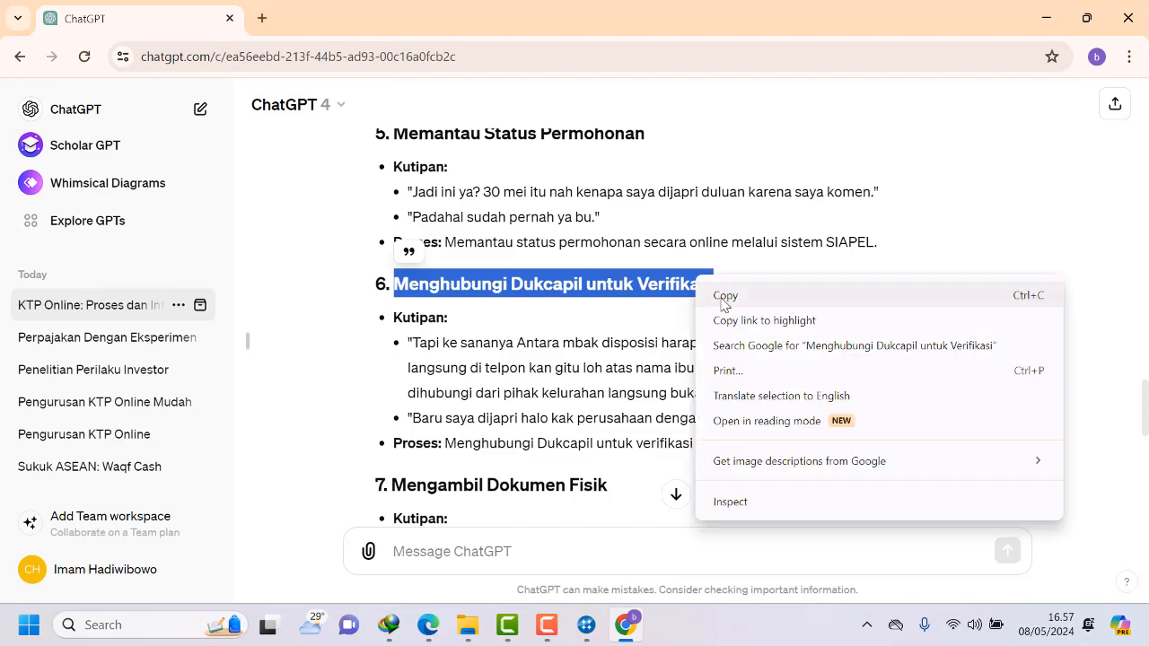
{"action": "left_click", "coordinate": [723, 299]}
{"action": "left_click", "coordinate": [586, 625]}
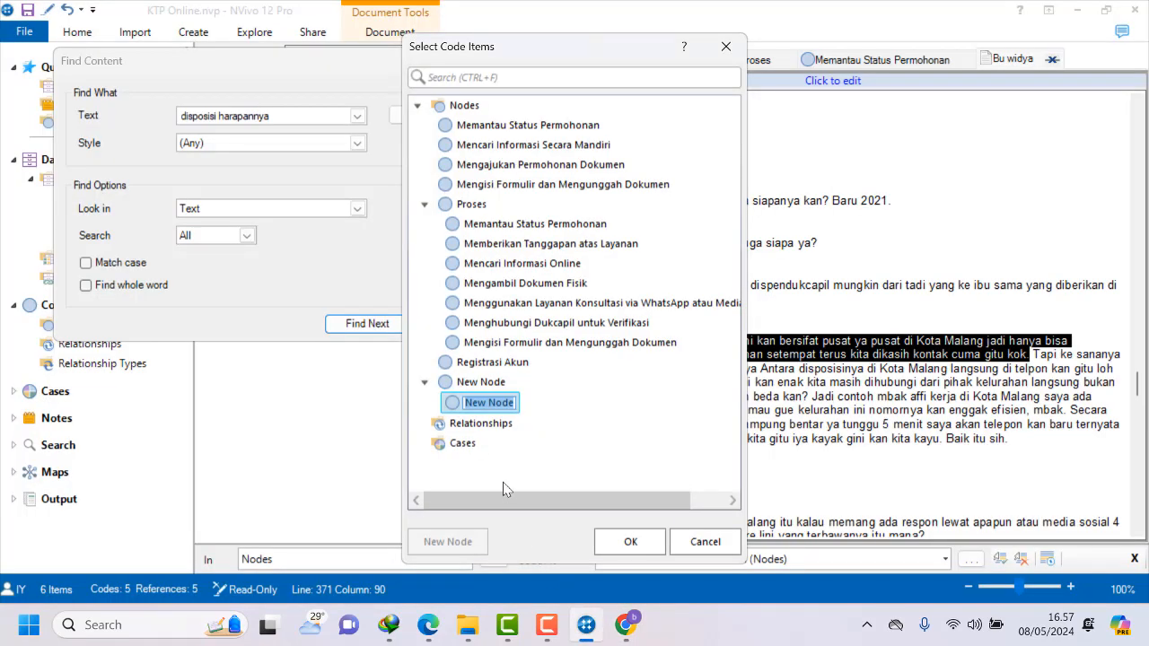
{"action": "key", "text": "ctrl+v"}
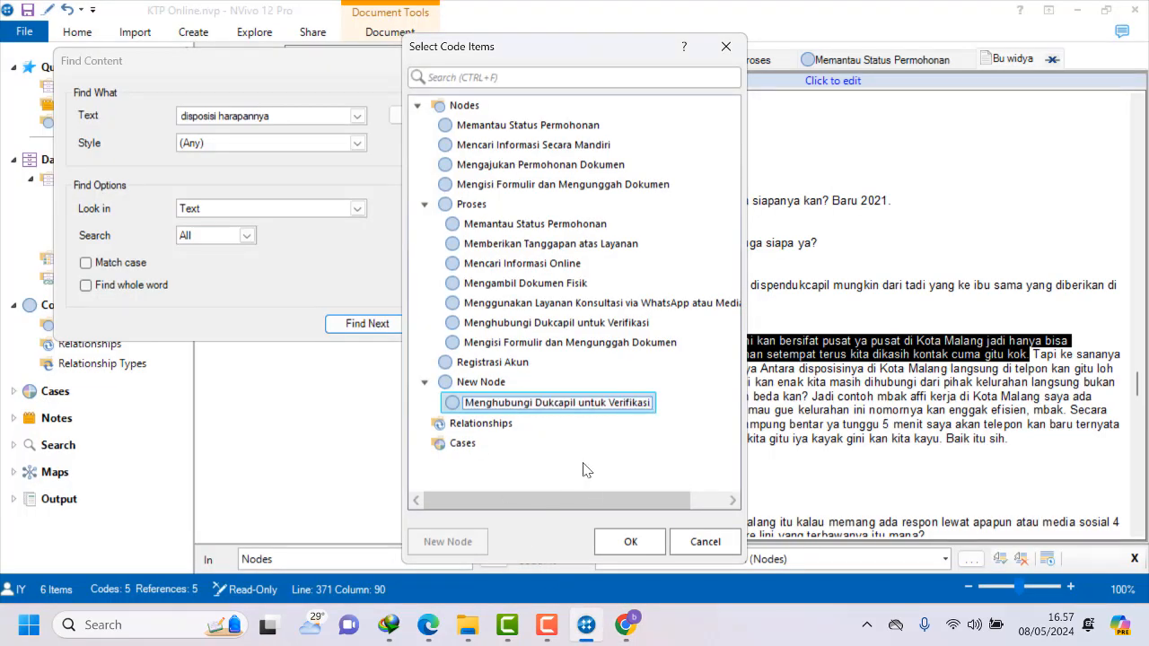
{"action": "left_click", "coordinate": [626, 541]}
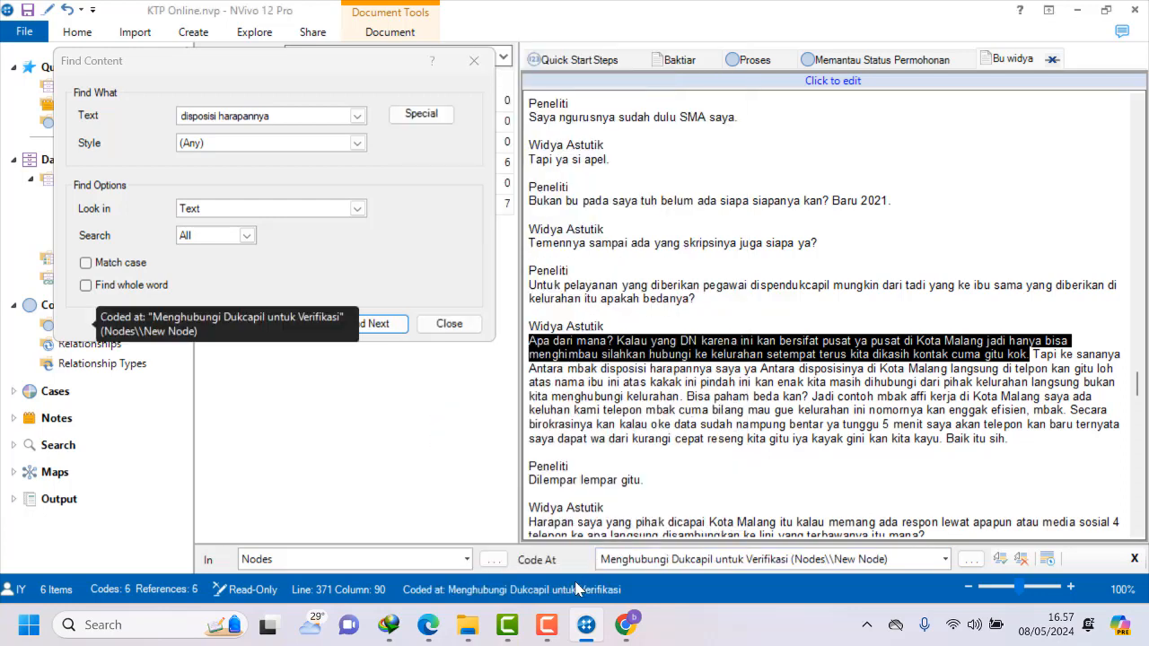
Copy the phrase "adi saya ngambil dokumen gitu" from ChatGPT's seventh section and find it in the interview transcript in NVivo.
{"action": "mouse_move", "coordinate": [625, 625]}
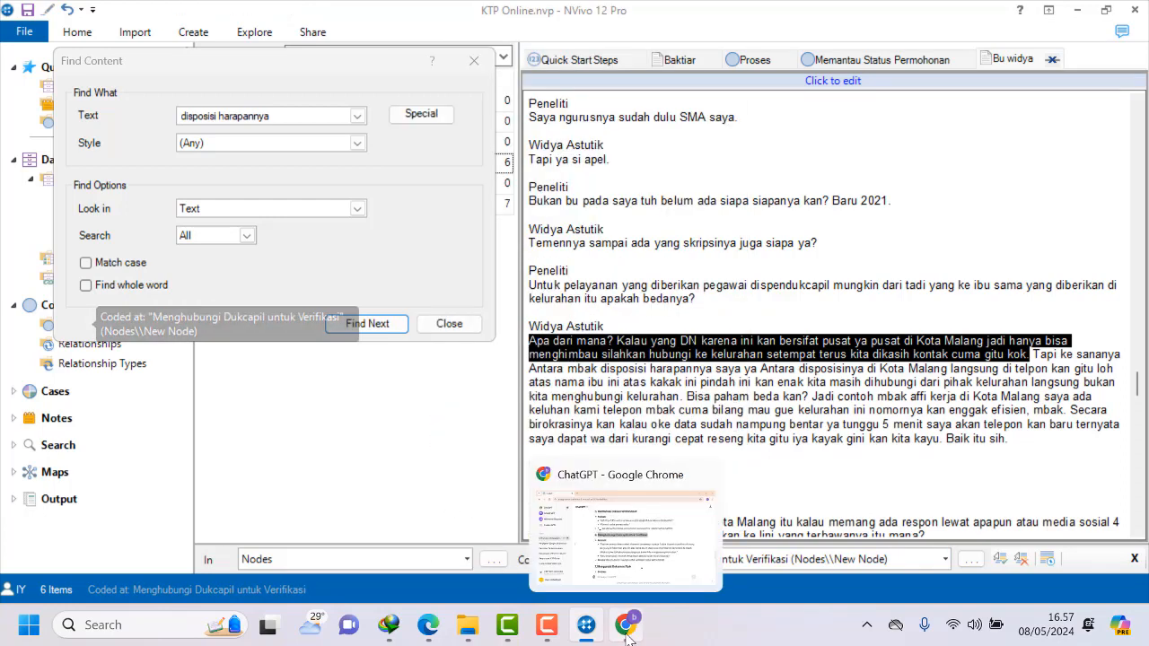
{"action": "left_click", "coordinate": [615, 533]}
{"action": "scroll", "coordinate": [605, 480], "scroll_direction": "down", "scroll_amount": 3}
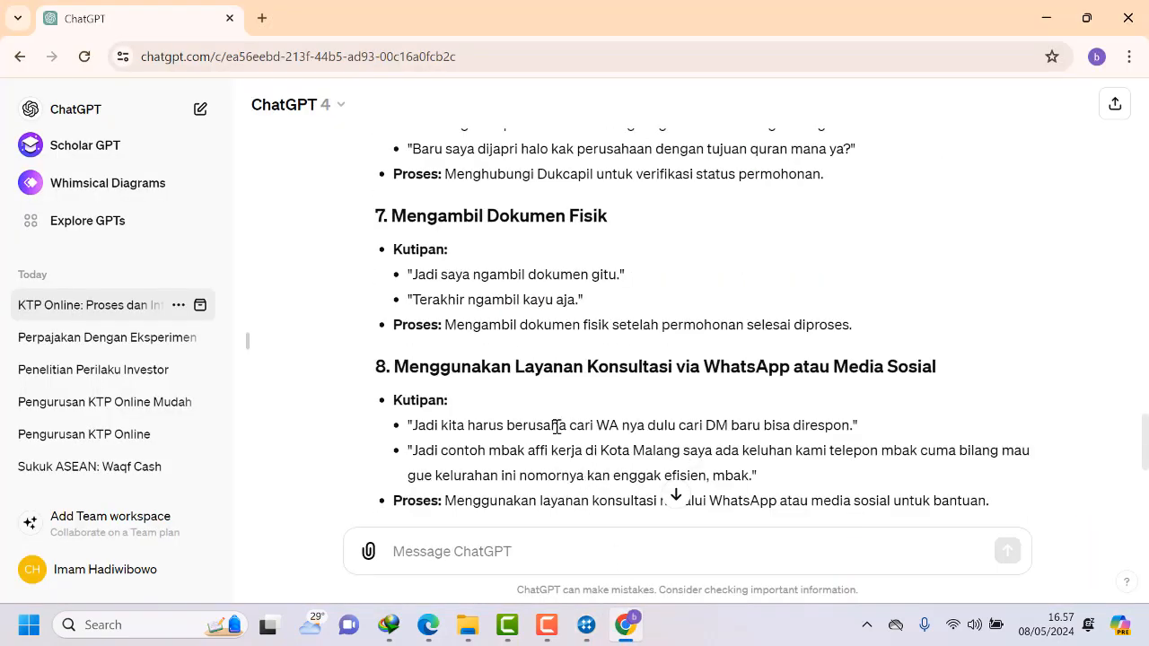
{"action": "left_click_drag", "start_coordinate": [428, 274], "coordinate": [615, 274]}
{"action": "right_click", "coordinate": [615, 279]}
{"action": "left_click", "coordinate": [643, 297]}
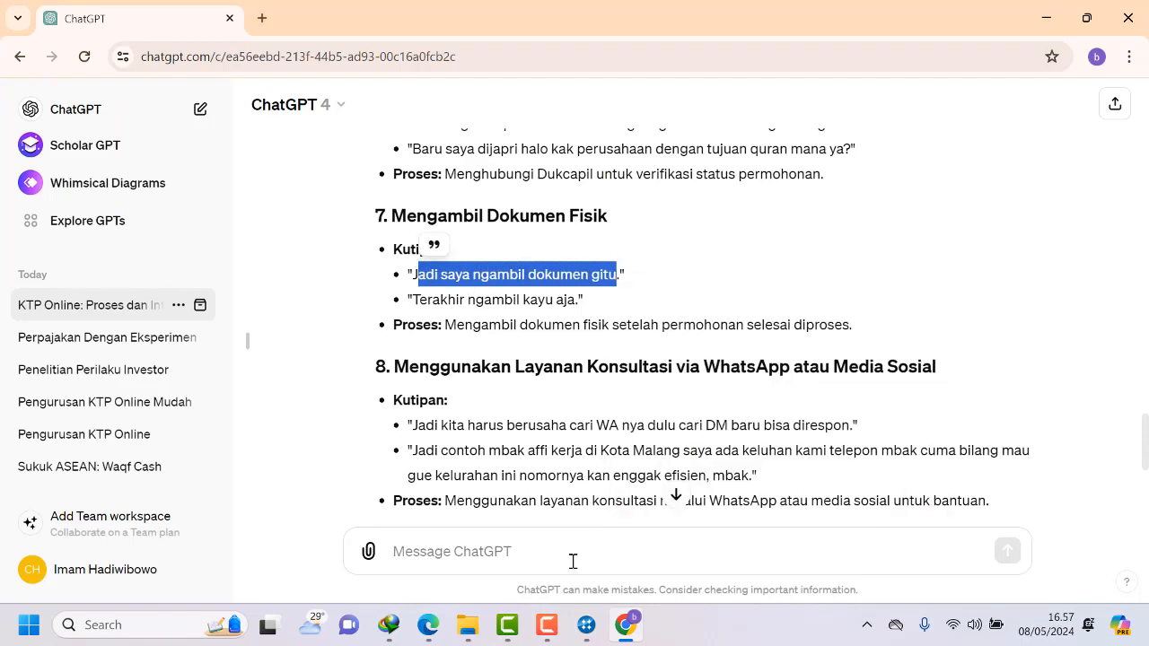
{"action": "mouse_move", "coordinate": [588, 628]}
{"action": "left_click", "coordinate": [515, 577]}
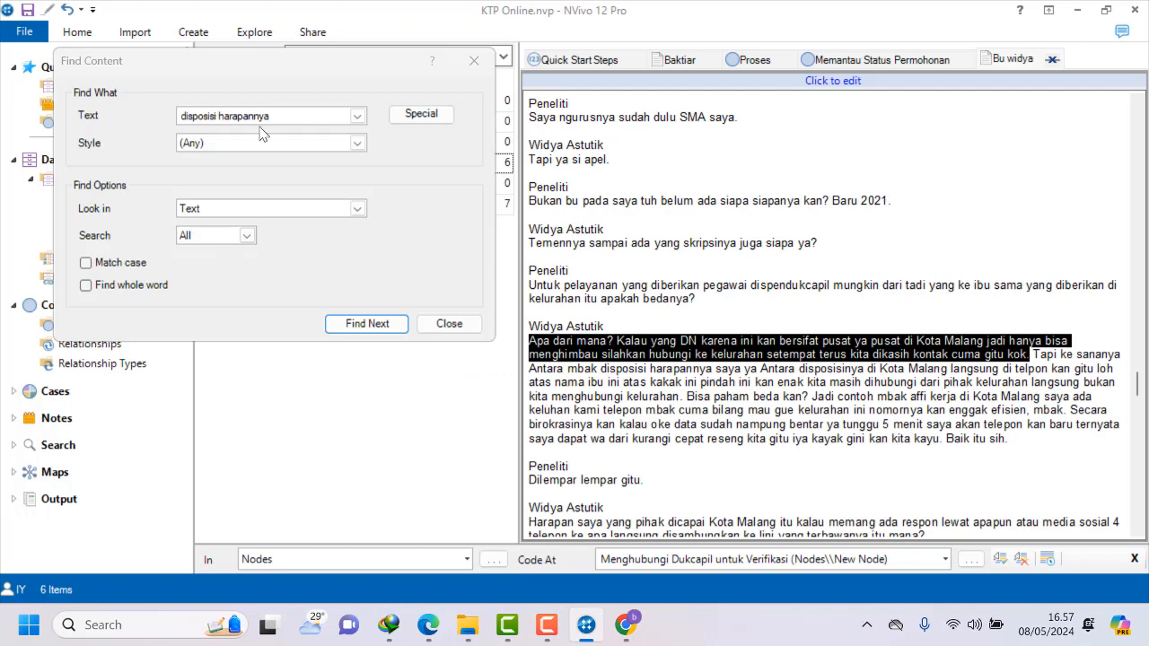
{"action": "left_click", "coordinate": [144, 117]}
{"action": "key", "text": "ctrl+v"}
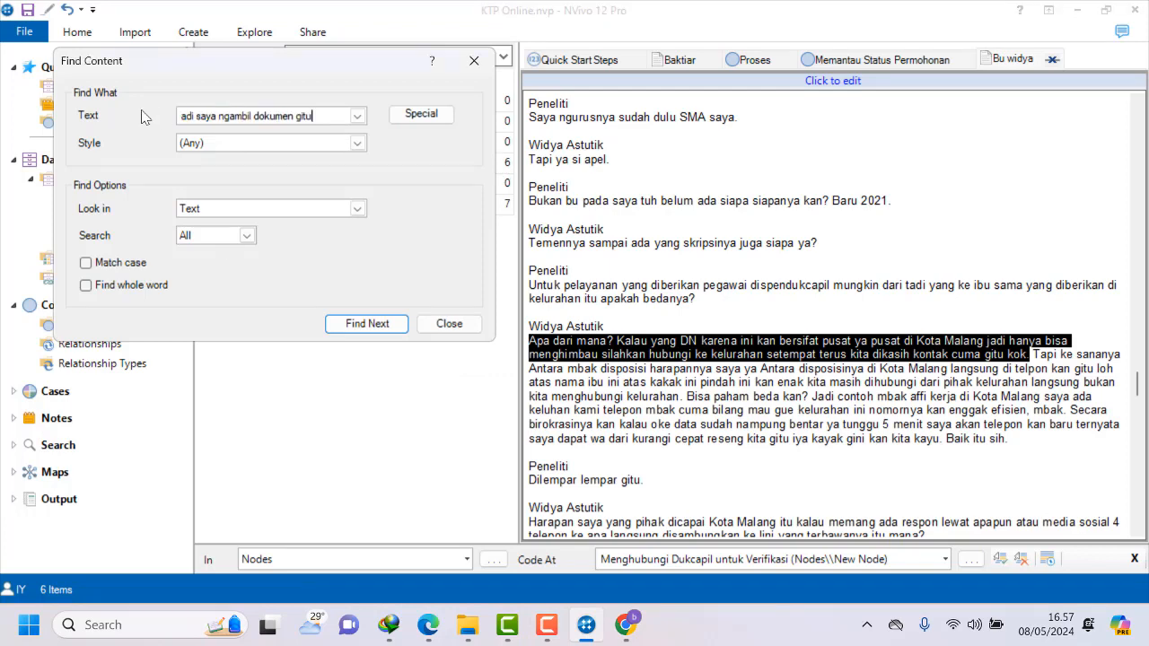
{"action": "left_click", "coordinate": [367, 323]}
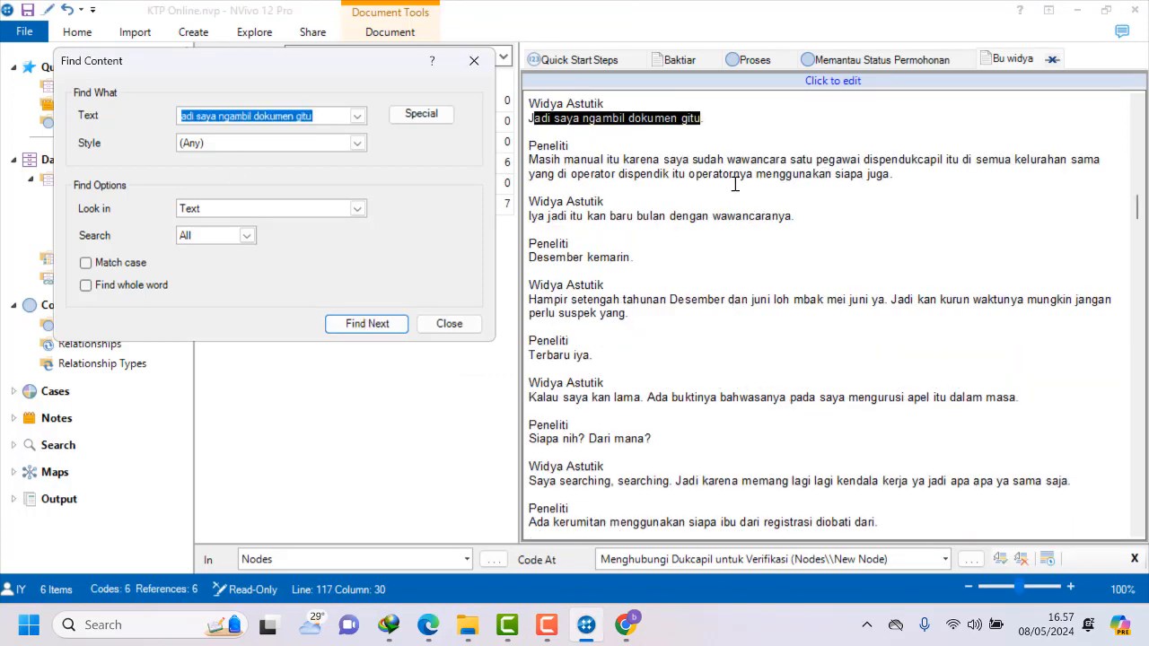
Select the transcript sentence "Jadi saya ngambil dokumen gitu." and add a new top-level node for coding it.
{"action": "left_click", "coordinate": [665, 160]}
{"action": "left_click_drag", "start_coordinate": [531, 119], "coordinate": [703, 120]}
{"action": "left_click", "coordinate": [698, 122]}
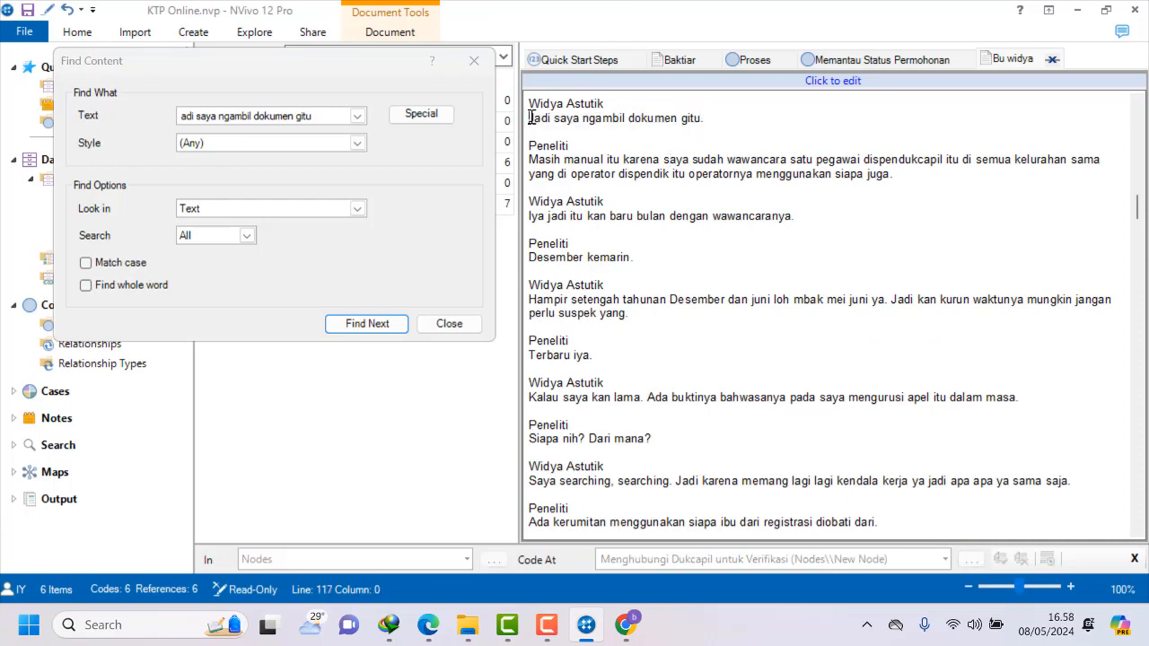
{"action": "left_click_drag", "start_coordinate": [531, 117], "coordinate": [705, 119]}
{"action": "right_click", "coordinate": [682, 111]}
{"action": "left_click", "coordinate": [719, 131]}
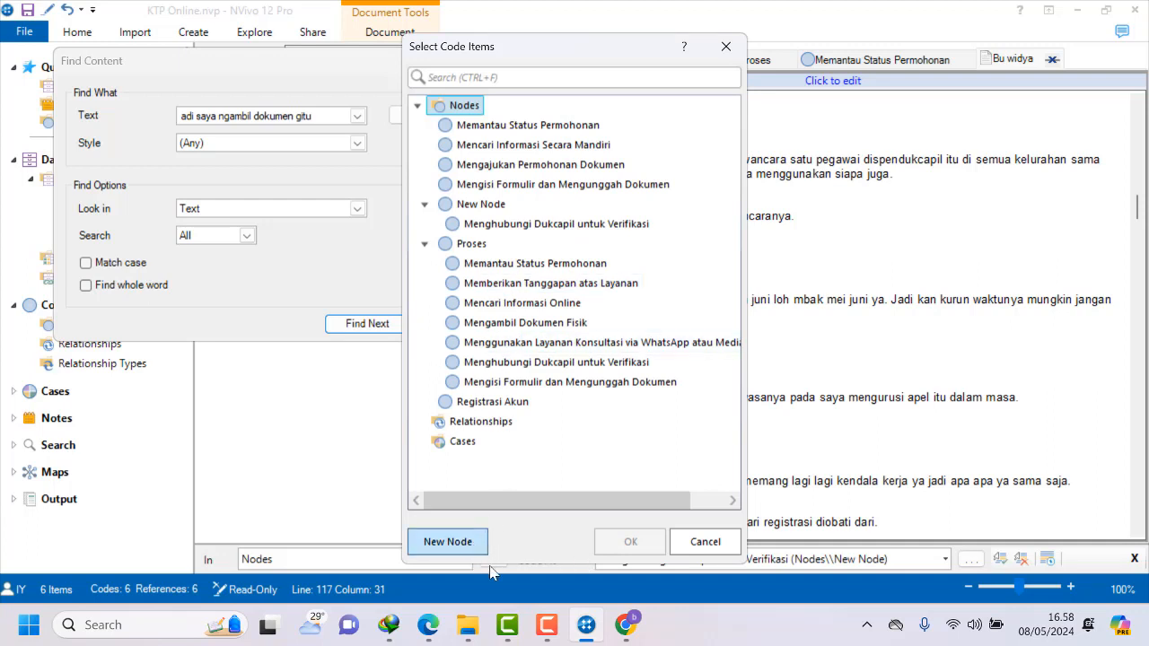
{"action": "left_click", "coordinate": [454, 548]}
{"action": "mouse_move", "coordinate": [619, 640]}
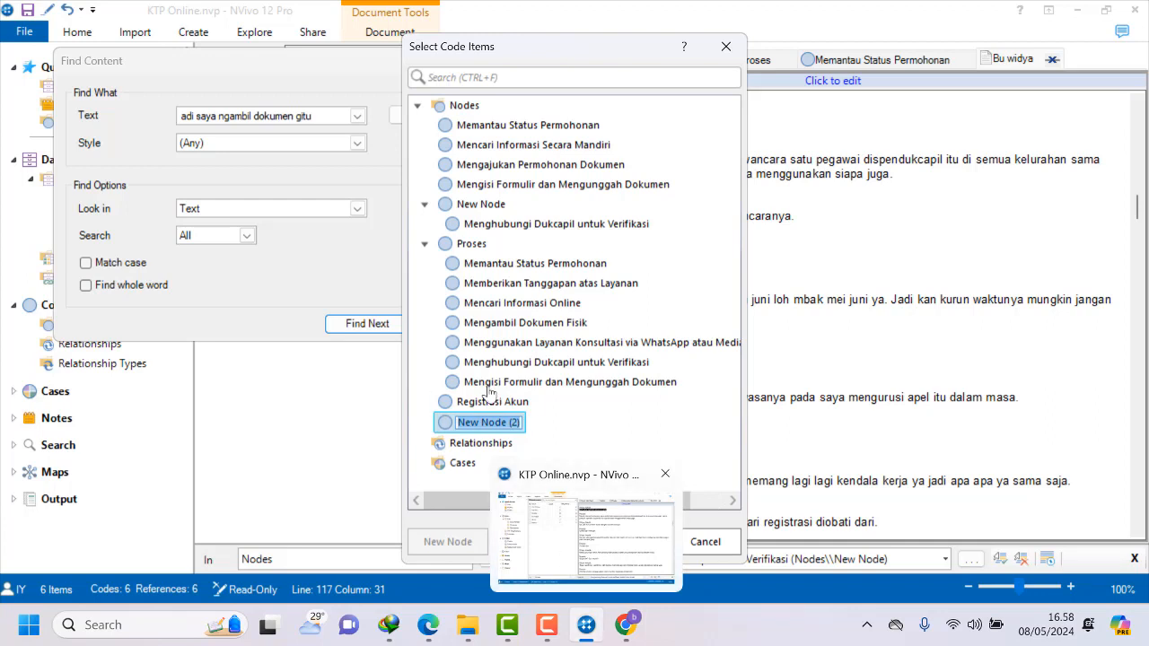
Delete the top-level "New Node" that contains the child node "Menghubungi Dukcapil untuk Verifikasi" and confirm the deletion.
{"action": "left_click", "coordinate": [497, 211]}
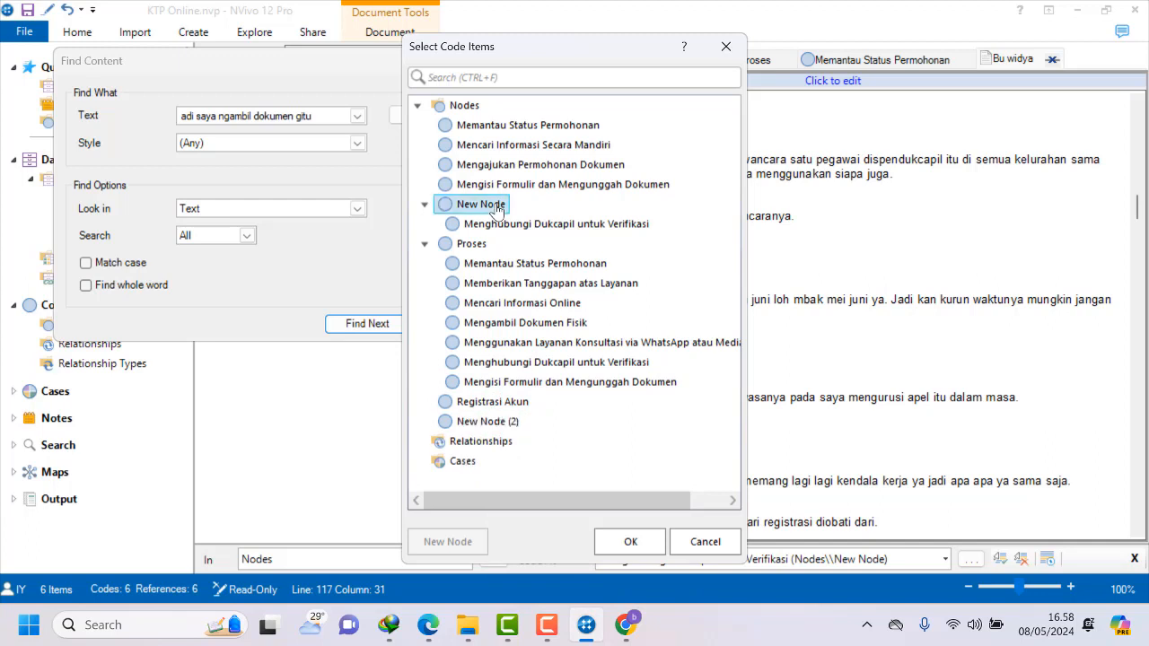
{"action": "double_click", "coordinate": [497, 211]}
{"action": "right_click", "coordinate": [496, 210]}
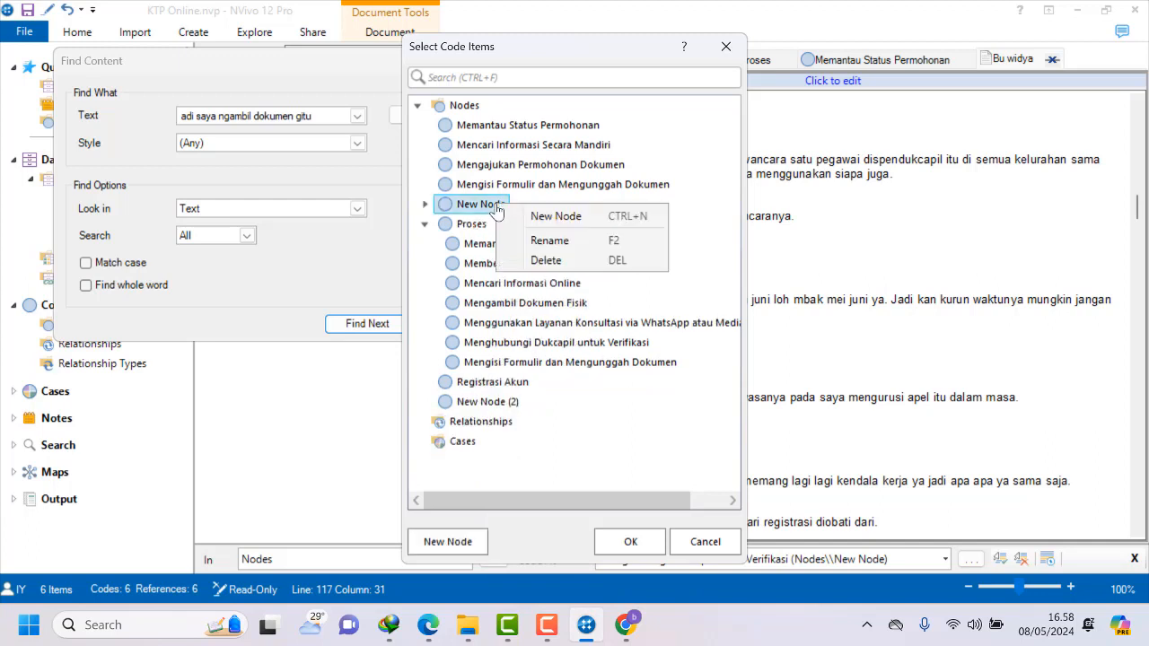
{"action": "left_click", "coordinate": [551, 262]}
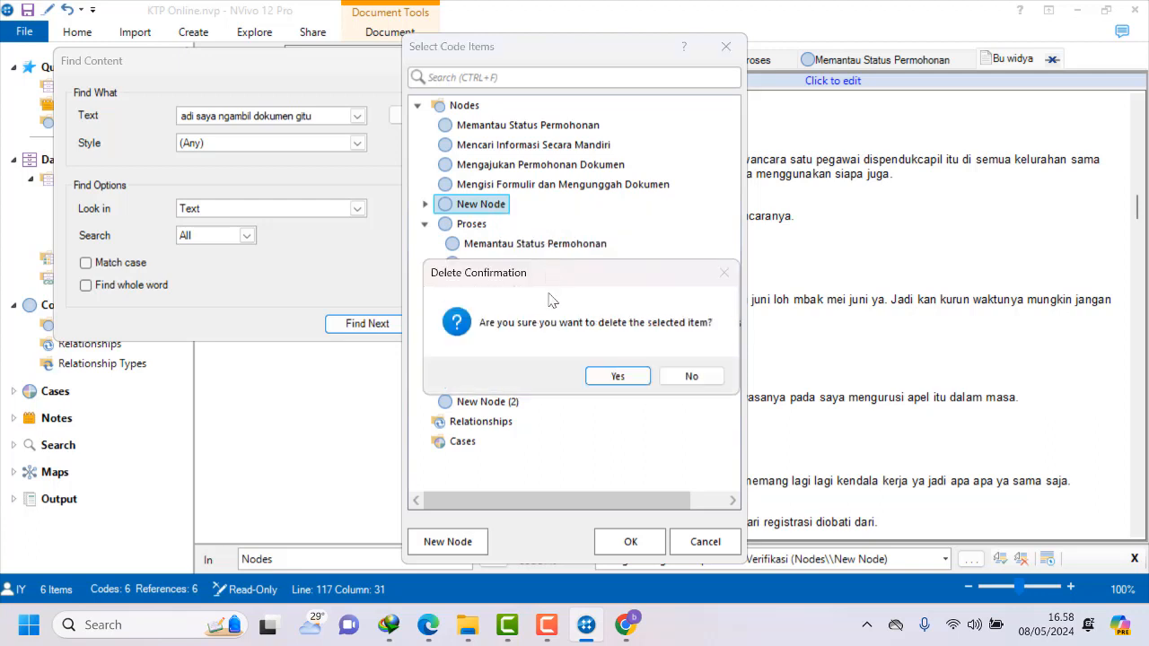
{"action": "left_click", "coordinate": [619, 378]}
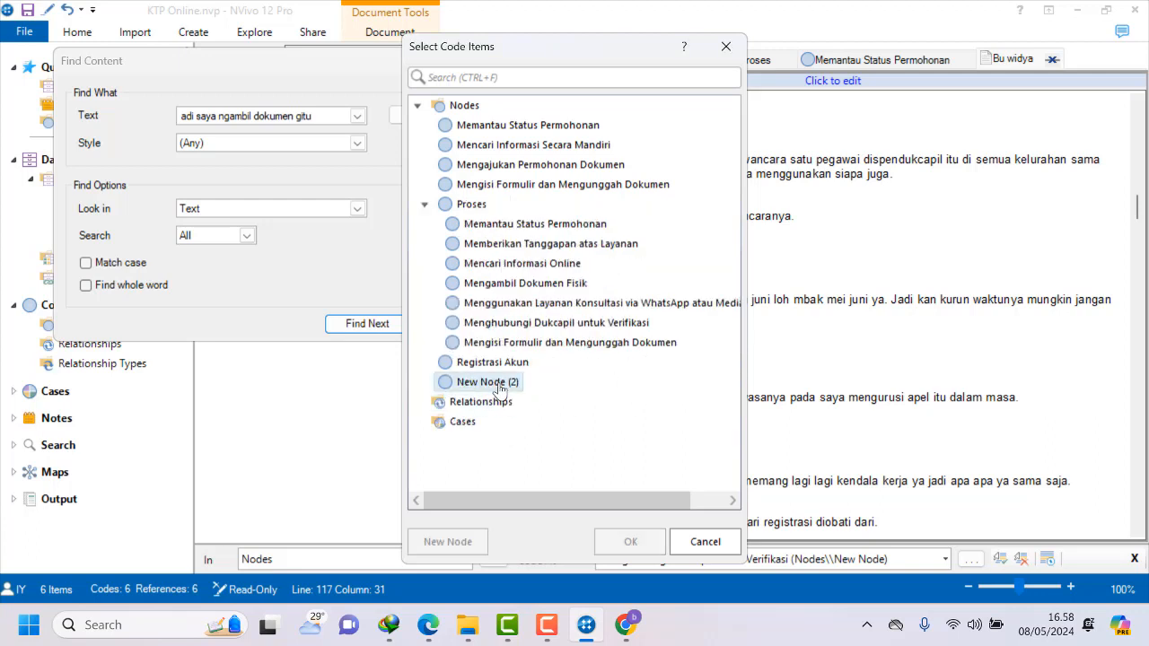
Copy the heading "Mengambil Dokumen Fisik" from ChatGPT, rename "New Node (2)" with it in NVivo, and confirm the coding.
{"action": "left_click", "coordinate": [499, 386]}
{"action": "right_click", "coordinate": [499, 386]}
{"action": "left_click", "coordinate": [554, 419]}
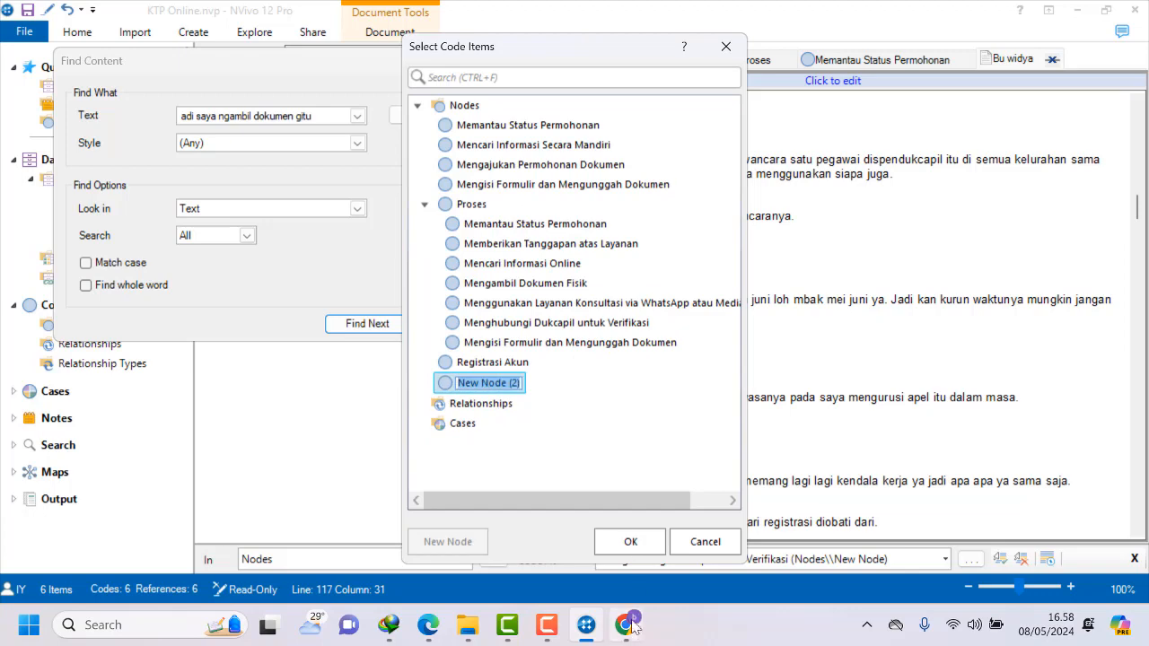
{"action": "left_click", "coordinate": [626, 624]}
{"action": "left_click_drag", "start_coordinate": [406, 215], "coordinate": [427, 215]}
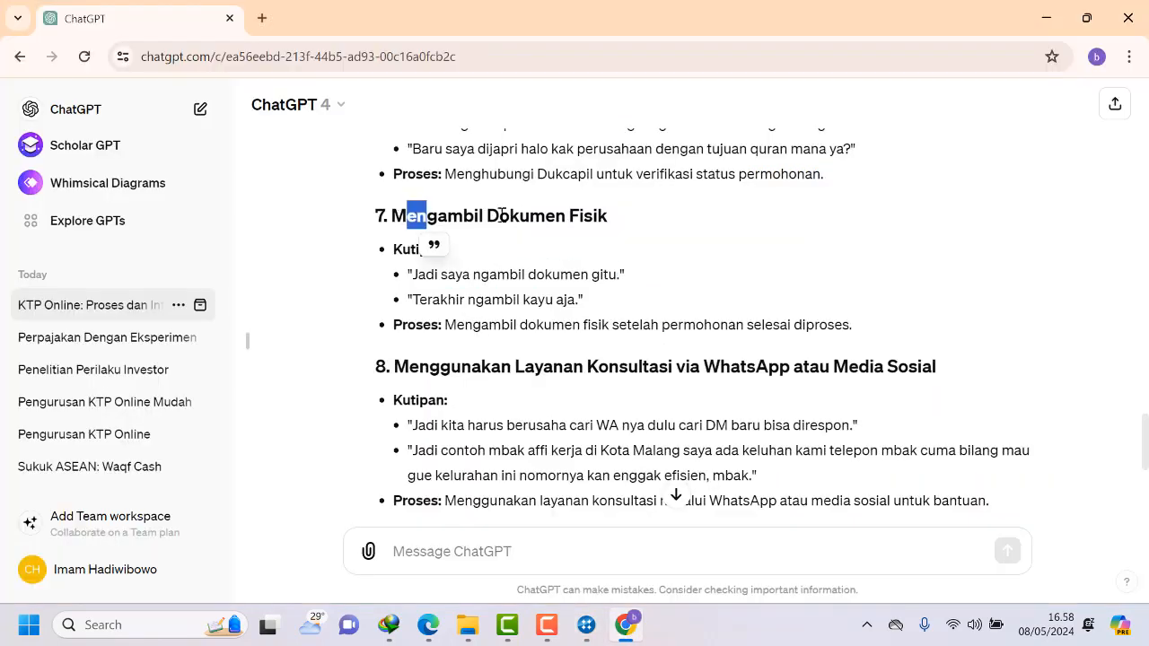
{"action": "left_click_drag", "start_coordinate": [500, 216], "coordinate": [608, 217]}
{"action": "left_click_drag", "start_coordinate": [392, 218], "coordinate": [610, 222]}
{"action": "right_click", "coordinate": [584, 223]}
{"action": "left_click", "coordinate": [616, 238]}
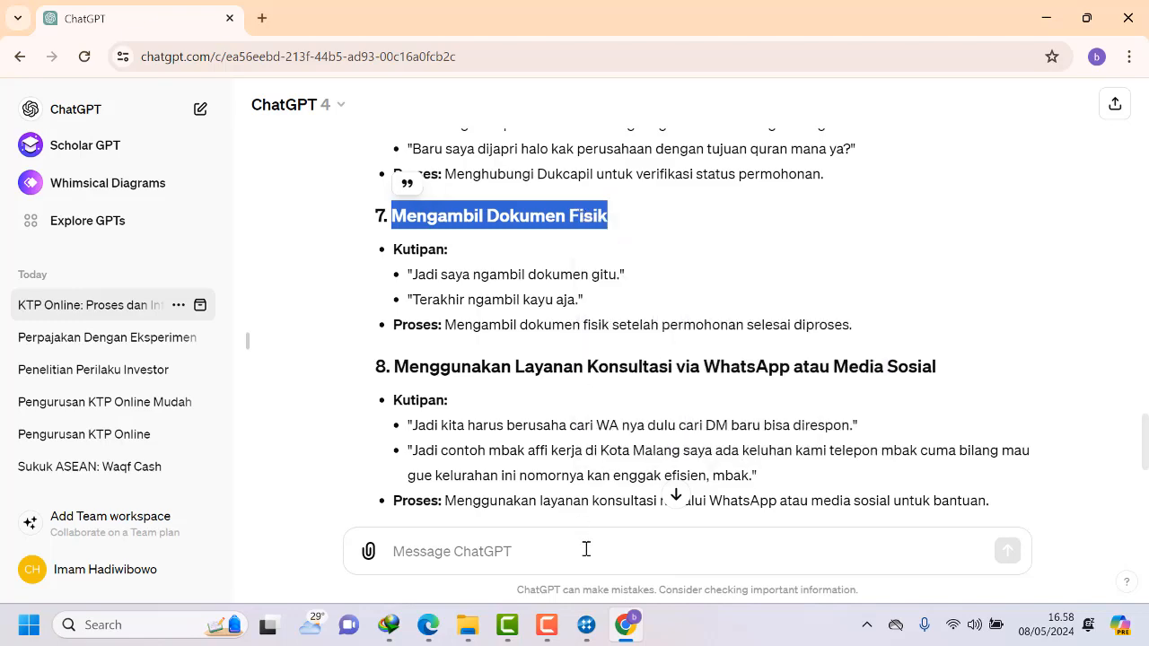
{"action": "left_click", "coordinate": [586, 625]}
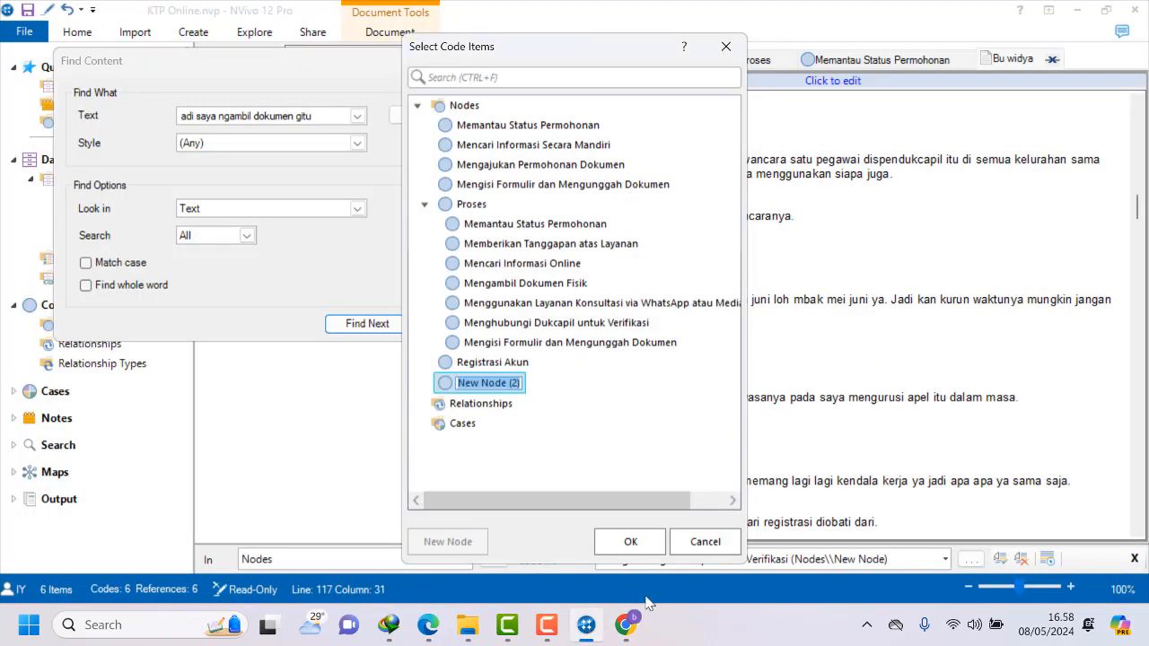
{"action": "left_click_drag", "start_coordinate": [589, 54], "coordinate": [396, 59]}
{"action": "right_click", "coordinate": [300, 392]}
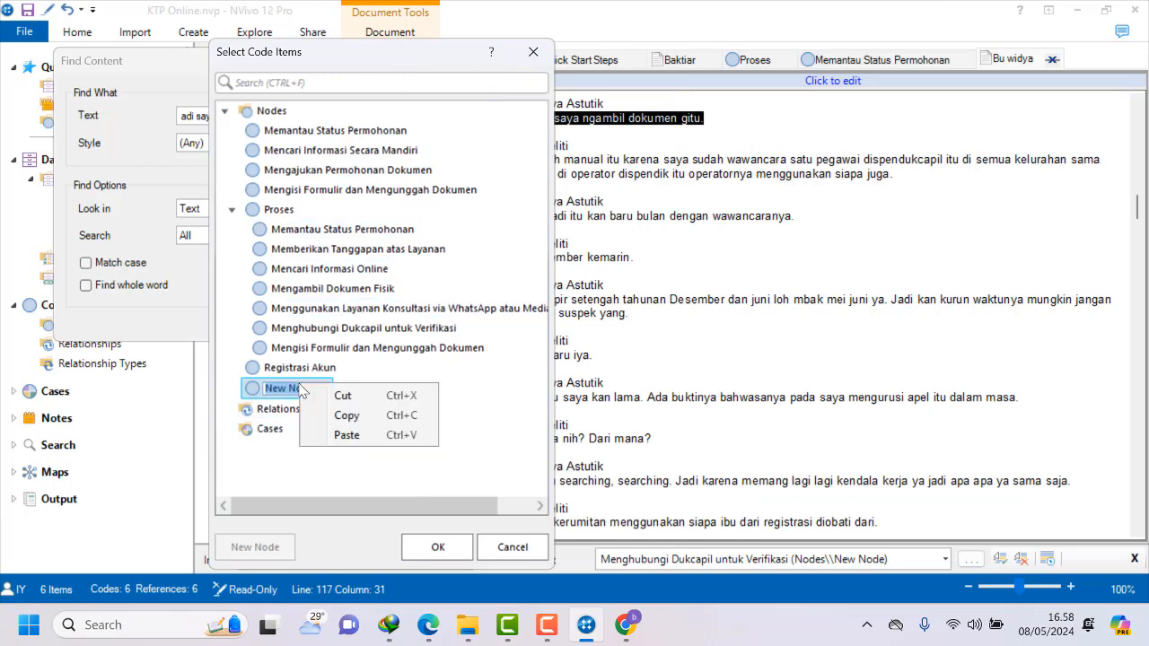
{"action": "left_click", "coordinate": [361, 438]}
{"action": "left_click", "coordinate": [453, 555]}
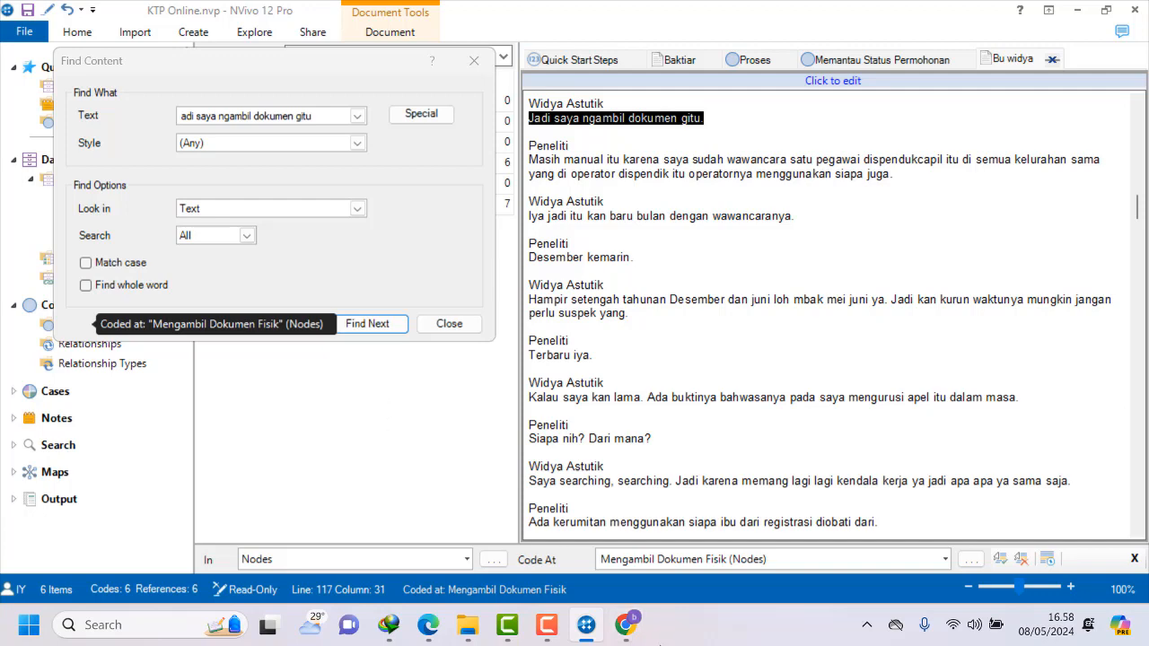
Copy the phrase "cari WA nya dulu cari DM" from ChatGPT's eighth section and find it in the interview transcript in NVivo.
{"action": "left_click", "coordinate": [629, 625]}
{"action": "scroll", "coordinate": [559, 415], "scroll_direction": "down", "scroll_amount": 1}
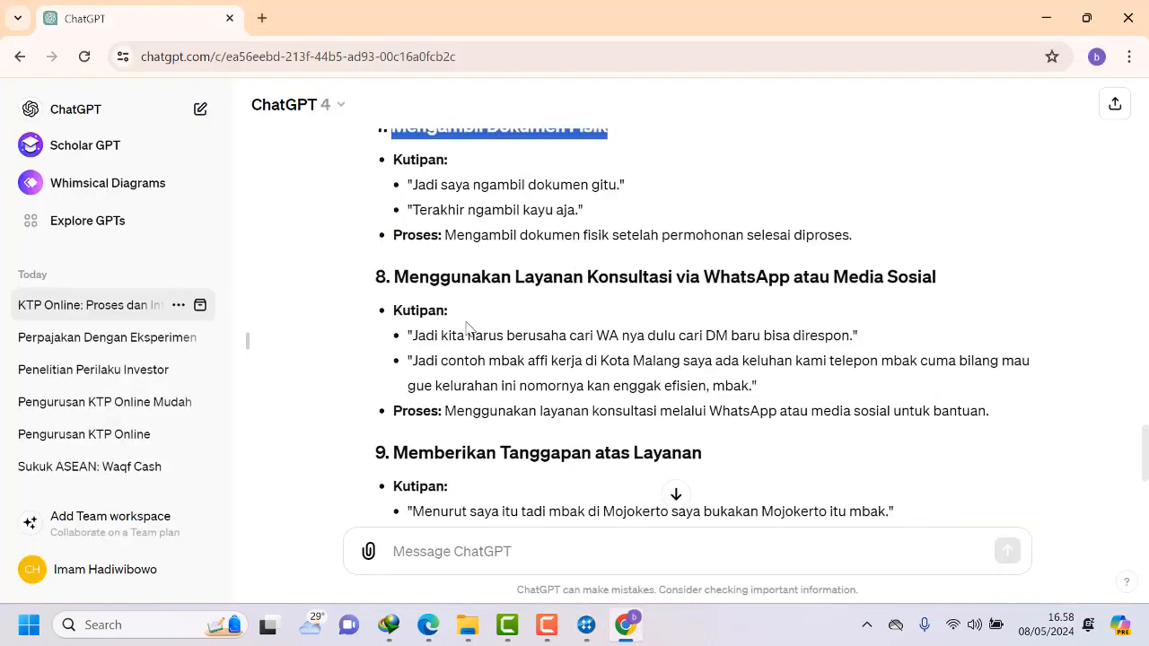
{"action": "left_click_drag", "start_coordinate": [421, 335], "coordinate": [723, 339]}
{"action": "left_click", "coordinate": [546, 352]}
{"action": "right_click", "coordinate": [720, 339]}
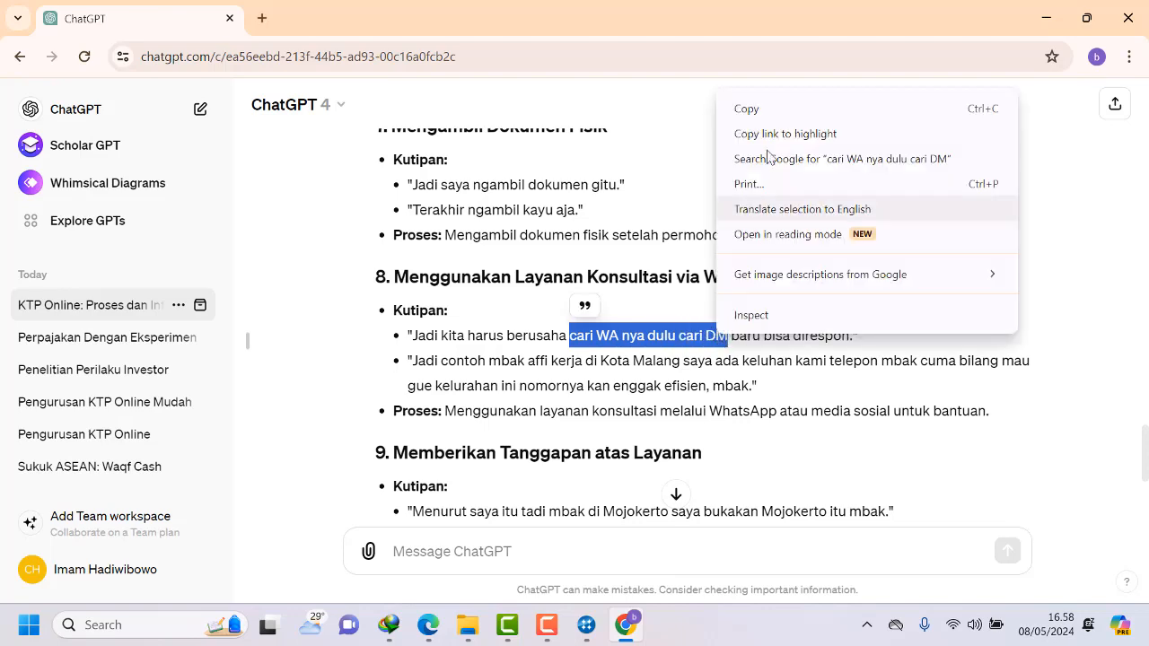
{"action": "left_click", "coordinate": [755, 114]}
{"action": "left_click", "coordinate": [625, 629]}
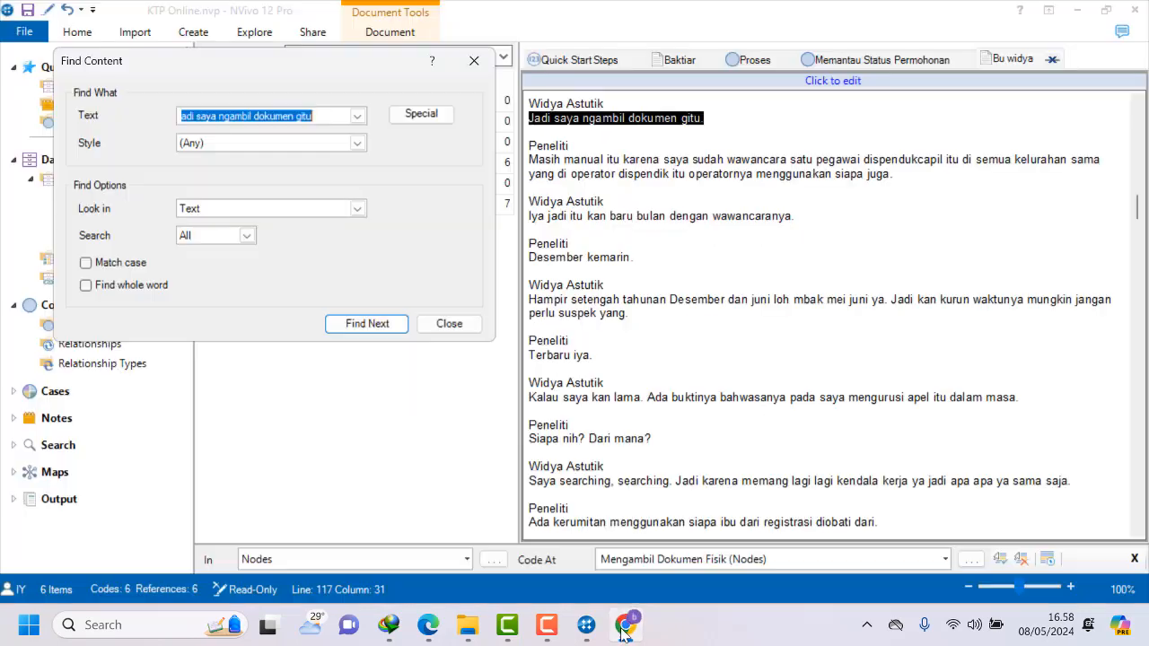
{"action": "left_click", "coordinate": [590, 629]}
{"action": "left_click_drag", "start_coordinate": [315, 116], "coordinate": [103, 110]}
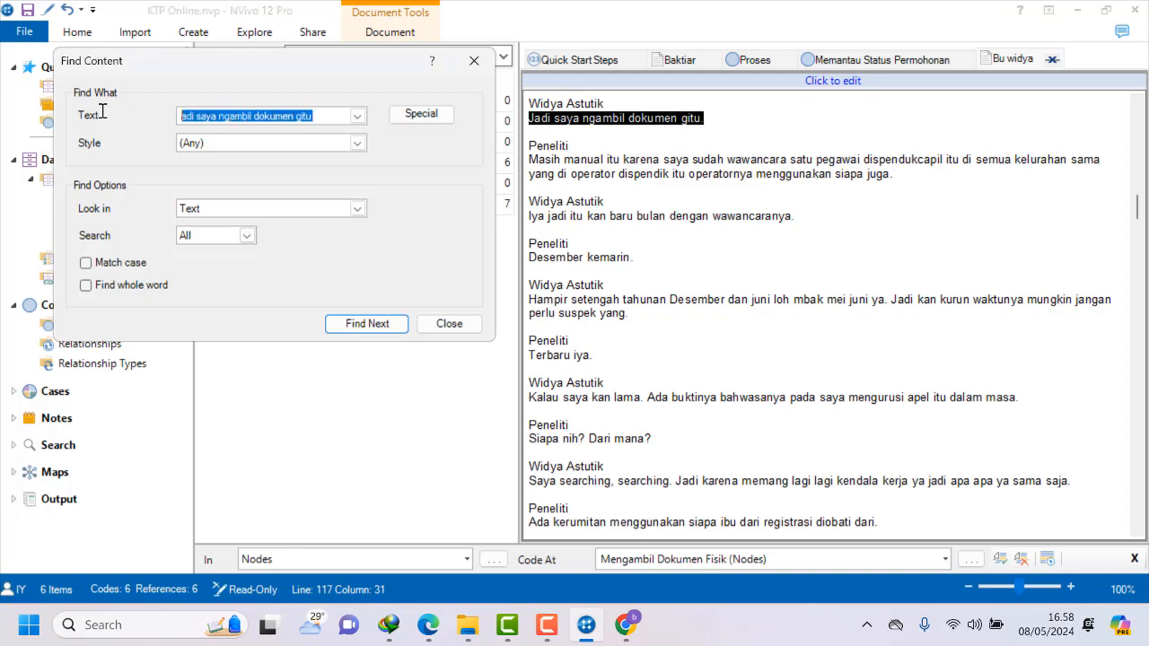
{"action": "key", "text": "ctrl+v"}
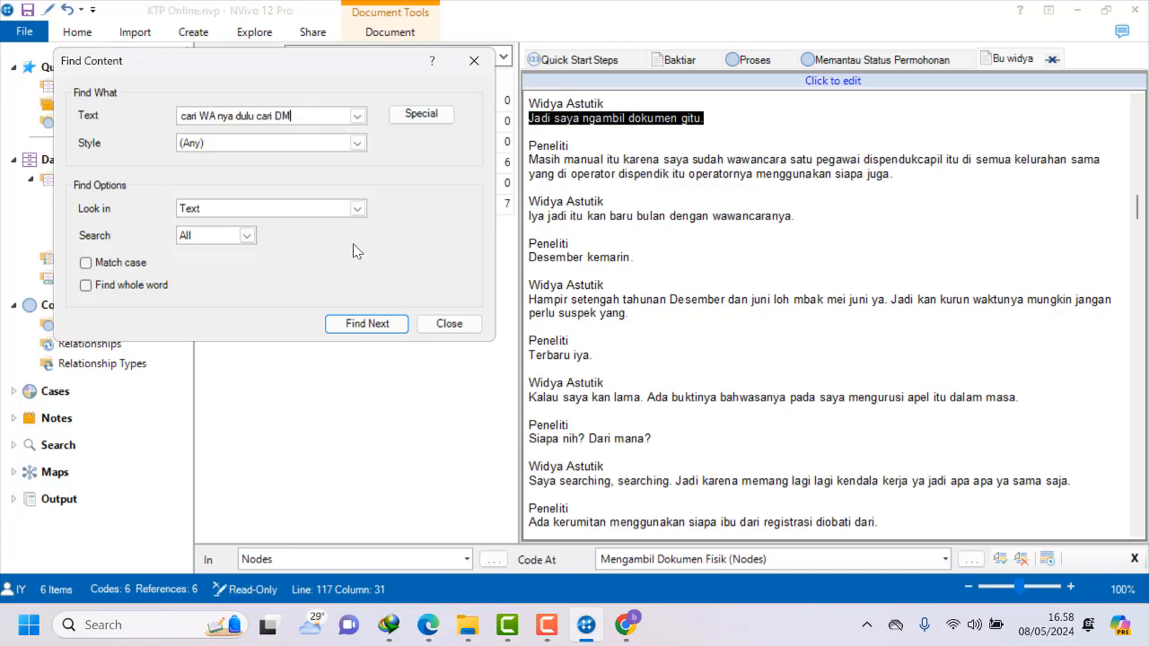
{"action": "left_click", "coordinate": [368, 323]}
{"action": "scroll", "coordinate": [709, 413], "scroll_direction": "down", "scroll_amount": 2}
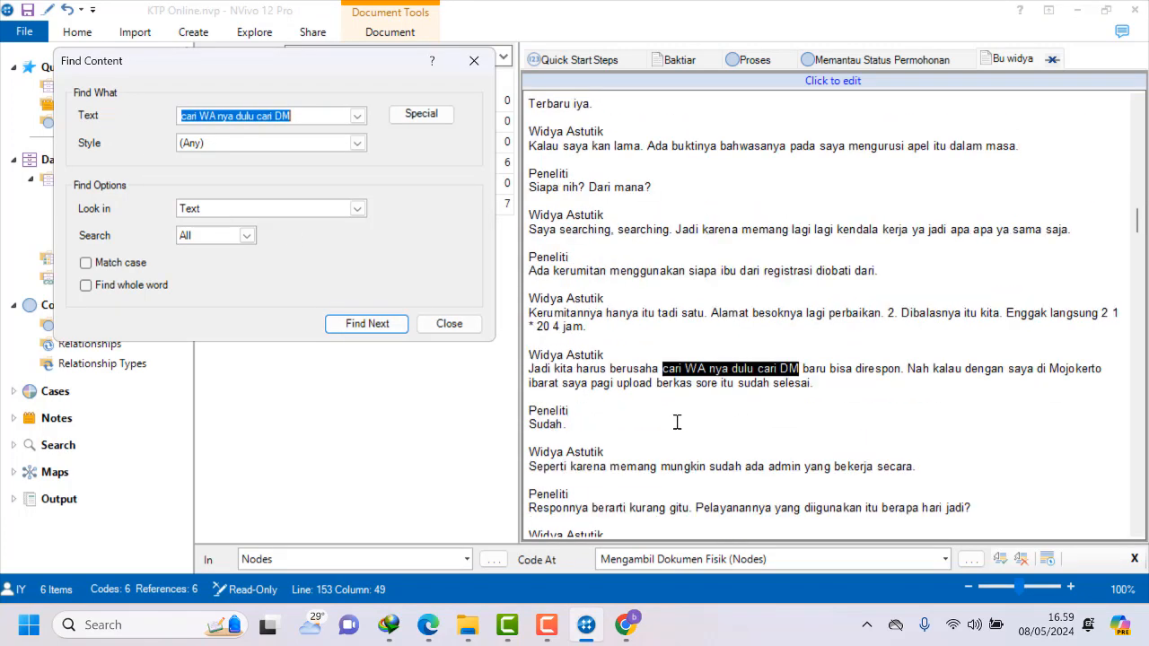
Select the passage from "Jadi kita harus berusaha" to "sore itu sudah selesai" and add a new top-level node for coding it.
{"action": "left_click_drag", "start_coordinate": [535, 369], "coordinate": [814, 397]}
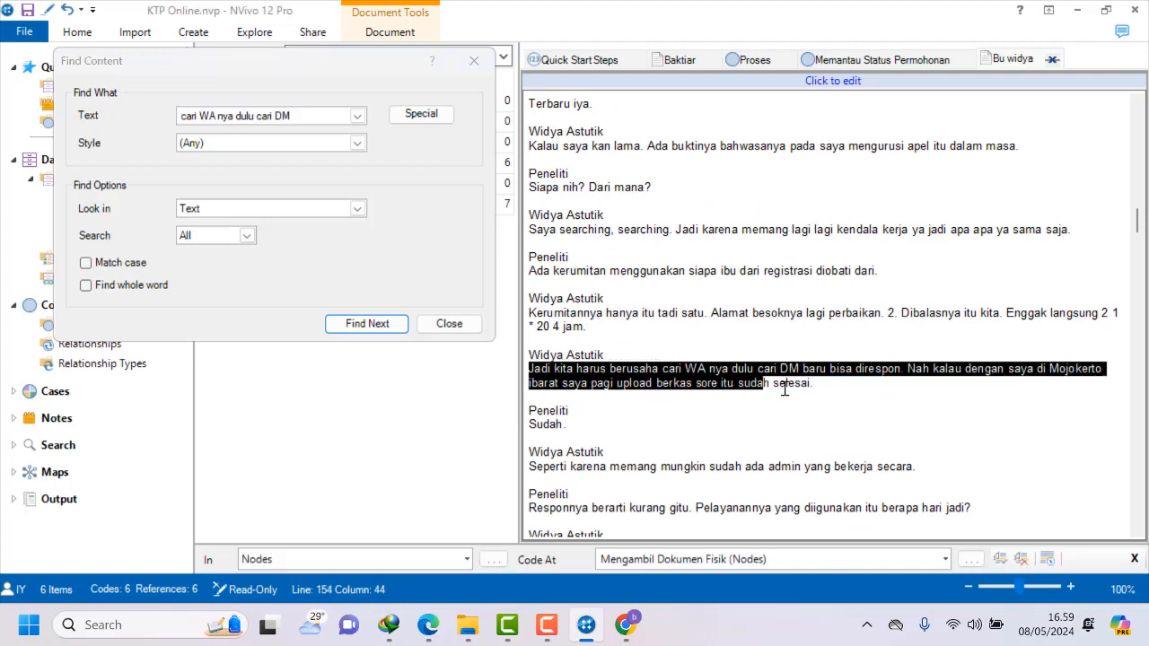
{"action": "right_click", "coordinate": [797, 390]}
{"action": "left_click", "coordinate": [835, 34]}
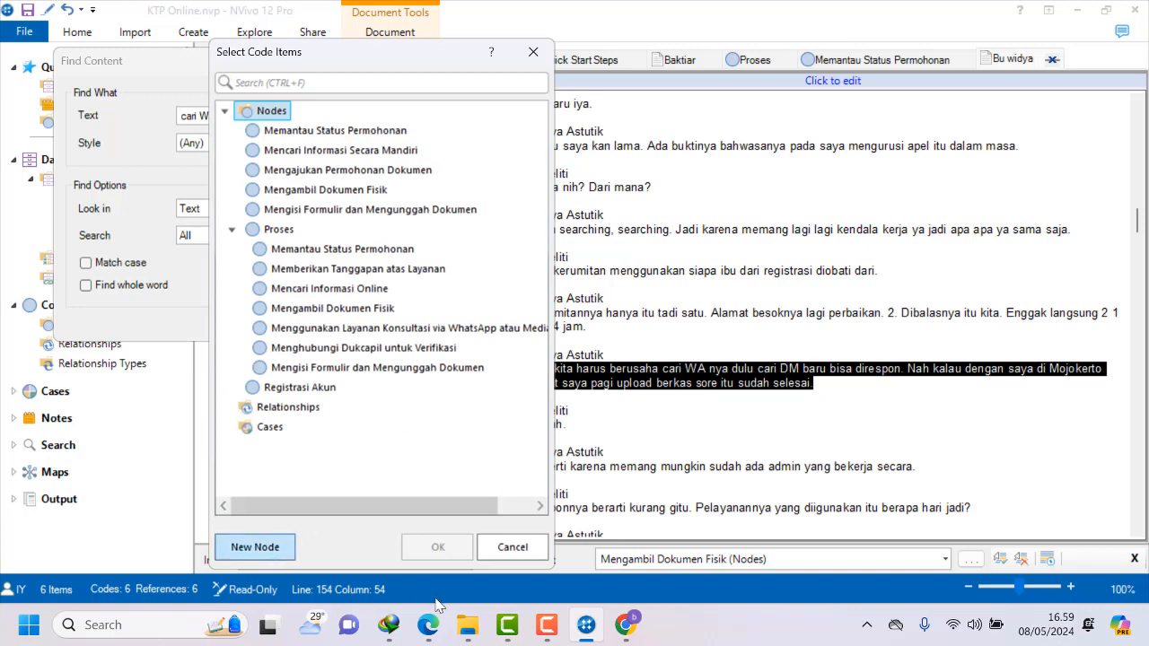
{"action": "left_click", "coordinate": [289, 555]}
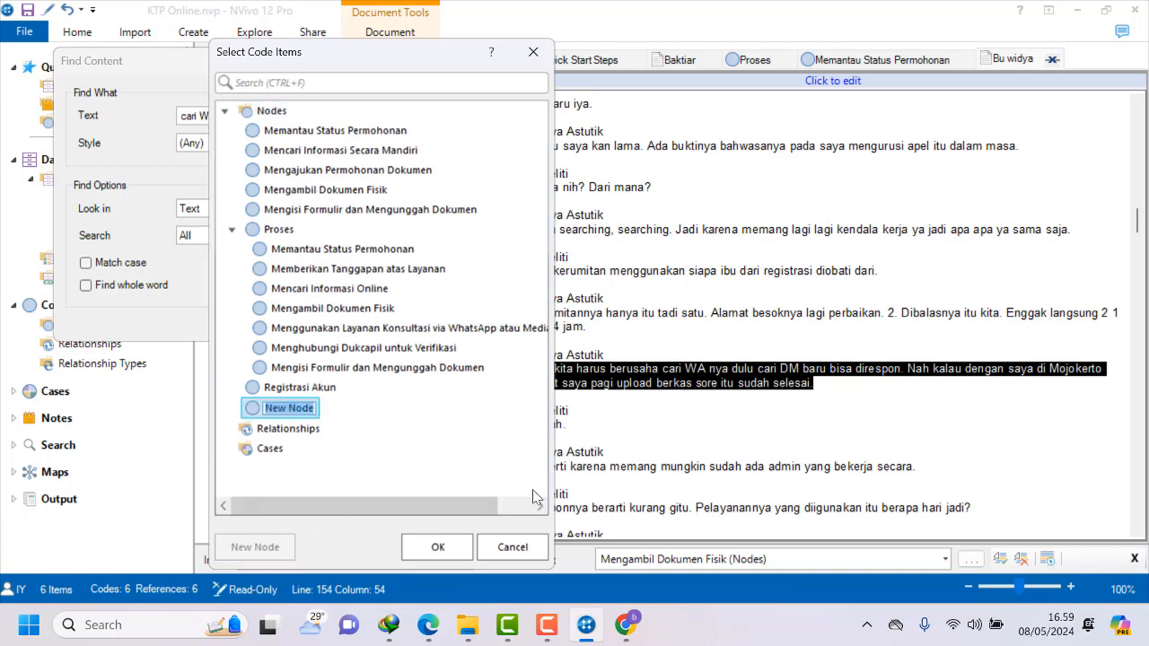
Copy the heading "Menggunakan Layanan Konsultasi via WhatsApp atau Media Sosial" from ChatGPT, name the new node with it in NVivo, and confirm the coding.
{"action": "left_click", "coordinate": [621, 625]}
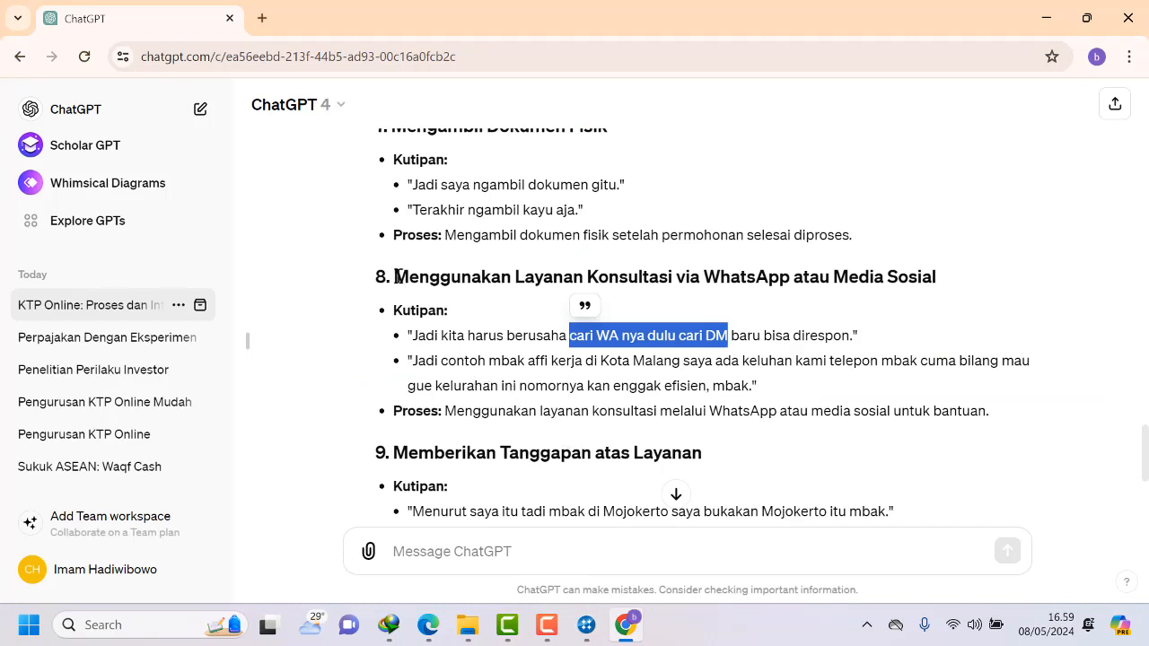
{"action": "left_click_drag", "start_coordinate": [397, 277], "coordinate": [929, 275]}
{"action": "right_click", "coordinate": [922, 276]}
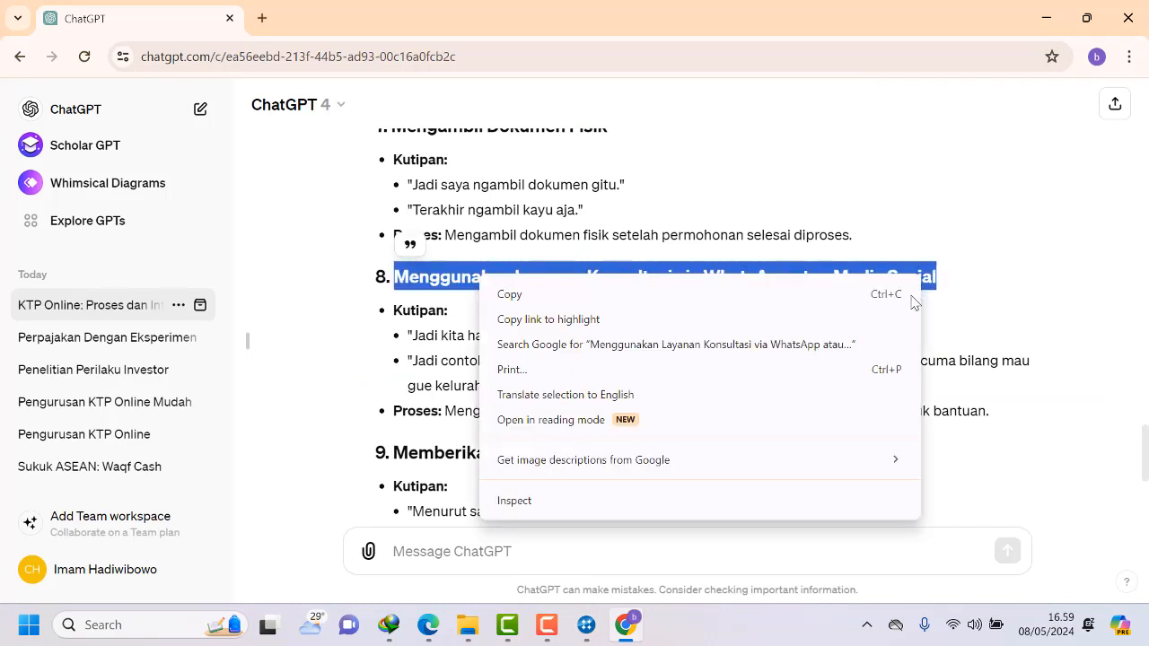
{"action": "left_click", "coordinate": [547, 295]}
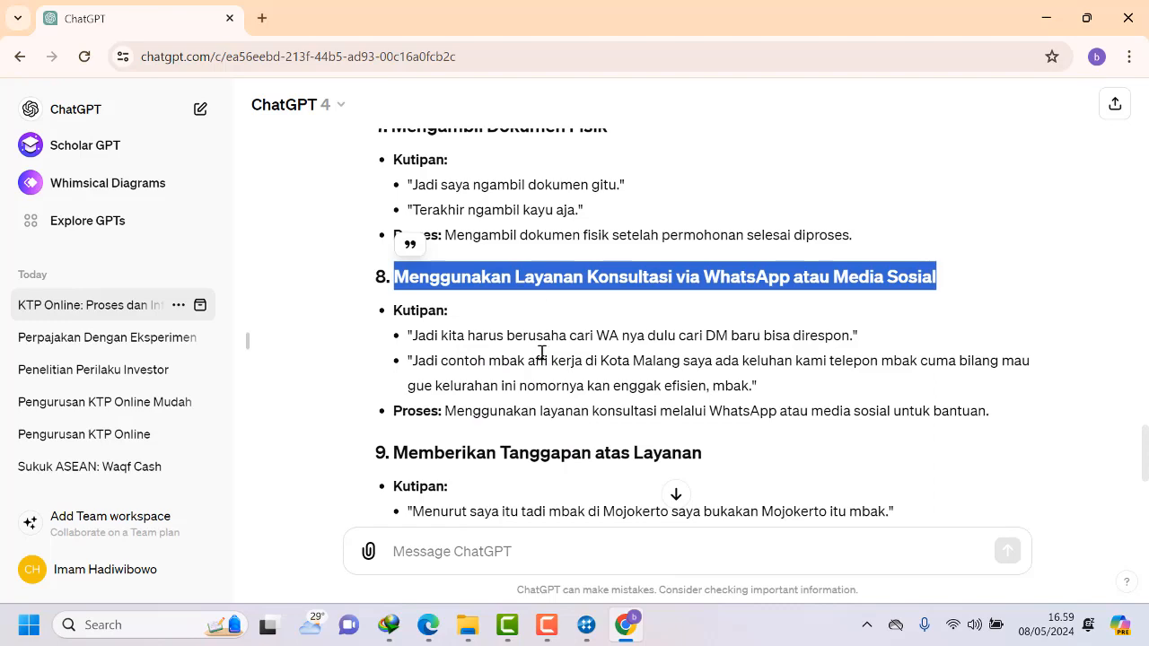
{"action": "left_click", "coordinate": [582, 628]}
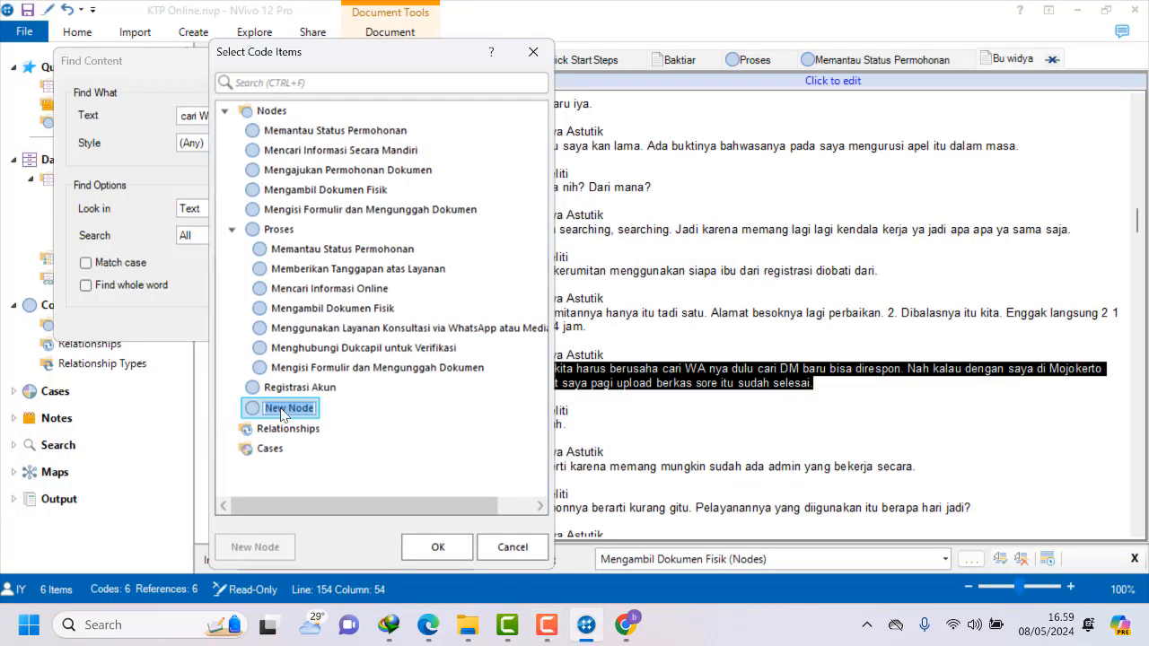
{"action": "right_click", "coordinate": [284, 413]}
{"action": "left_click", "coordinate": [325, 460]}
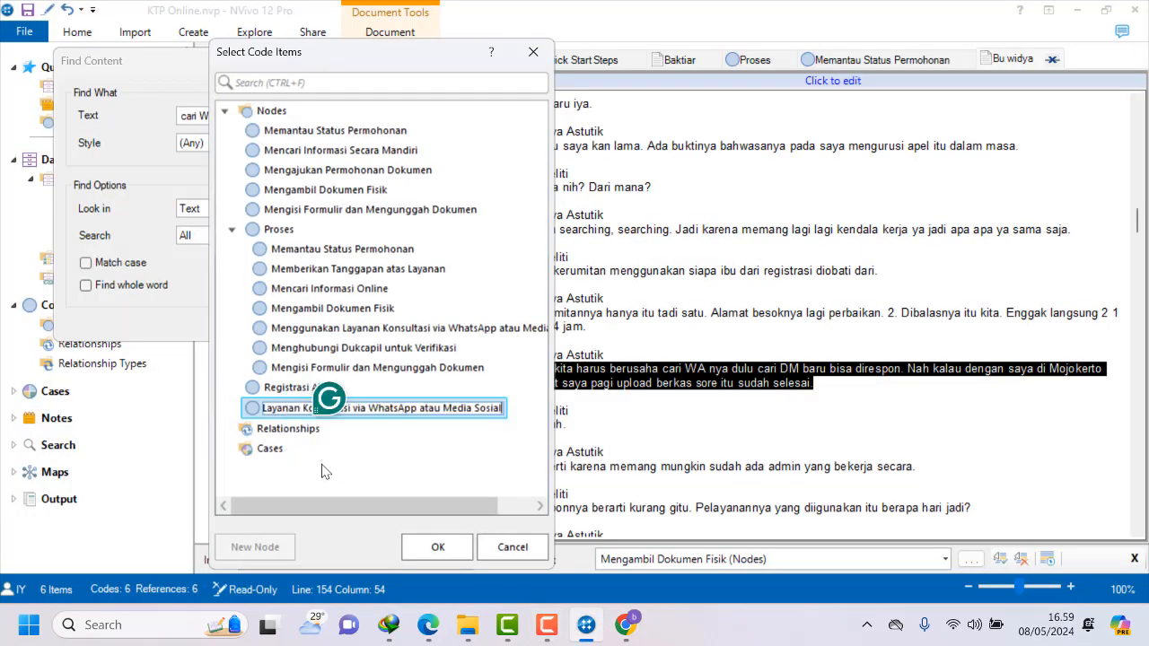
{"action": "left_click", "coordinate": [435, 547]}
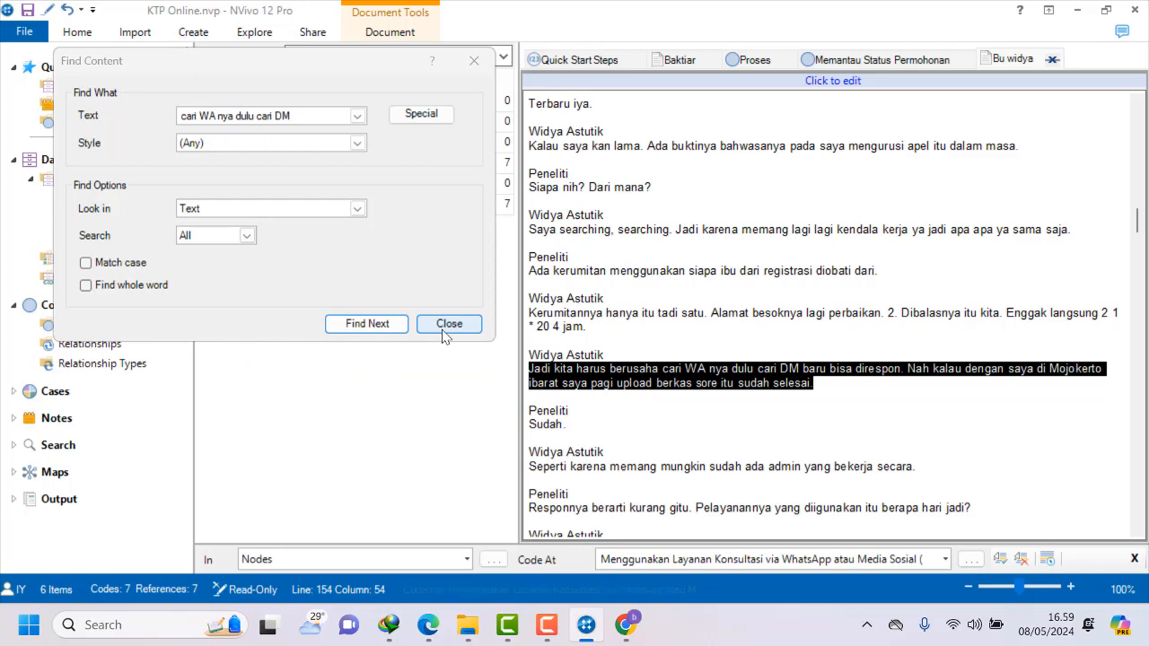
Copy the phrase "Menurut saya itu tadi mbak di Mojokerto" from ChatGPT's ninth section and search for it in the interview transcript in NVivo.
{"action": "left_click", "coordinate": [628, 626]}
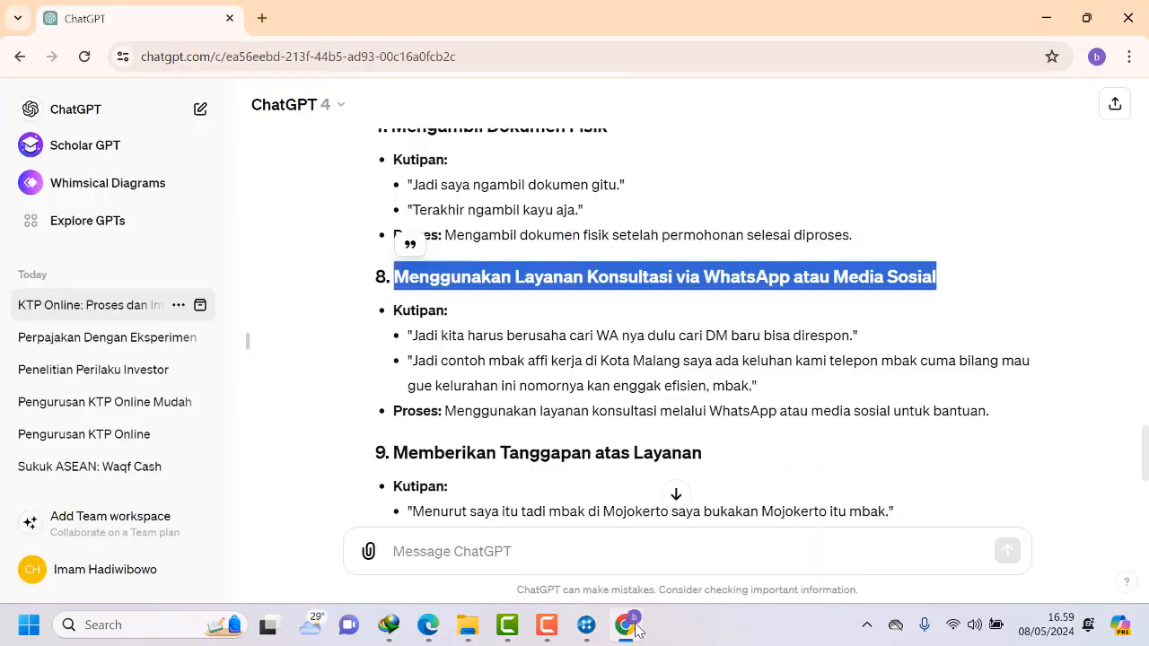
{"action": "scroll", "coordinate": [517, 462], "scroll_direction": "down", "scroll_amount": 1}
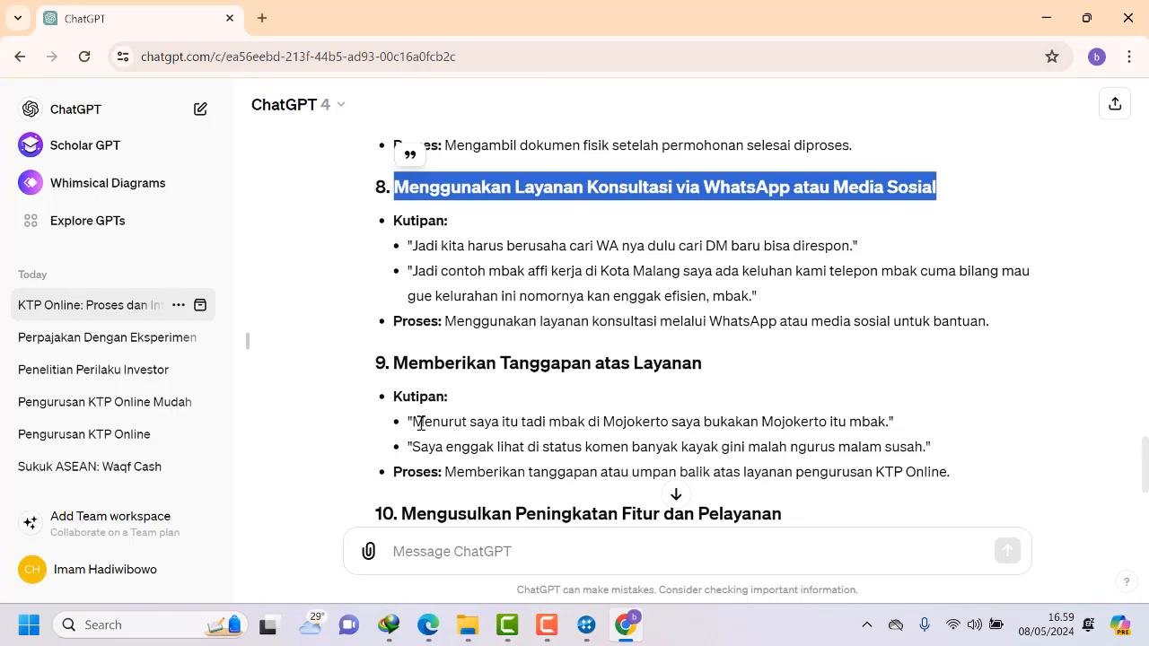
{"action": "left_click_drag", "start_coordinate": [413, 422], "coordinate": [672, 421]}
{"action": "right_click", "coordinate": [671, 422]}
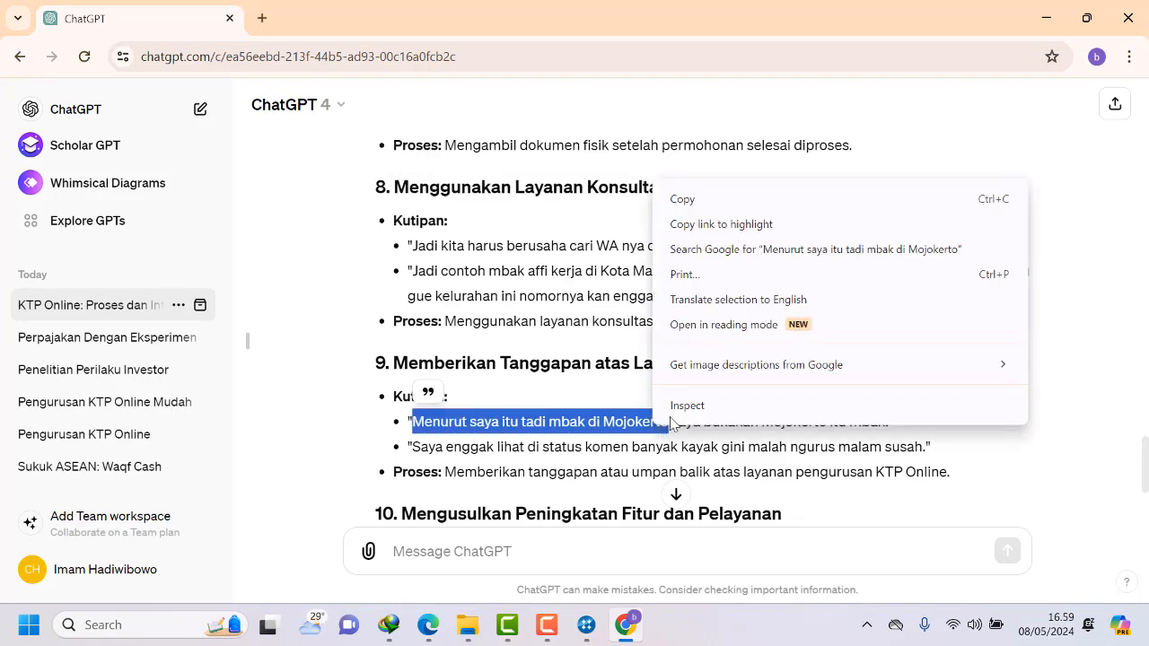
{"action": "left_click", "coordinate": [701, 199]}
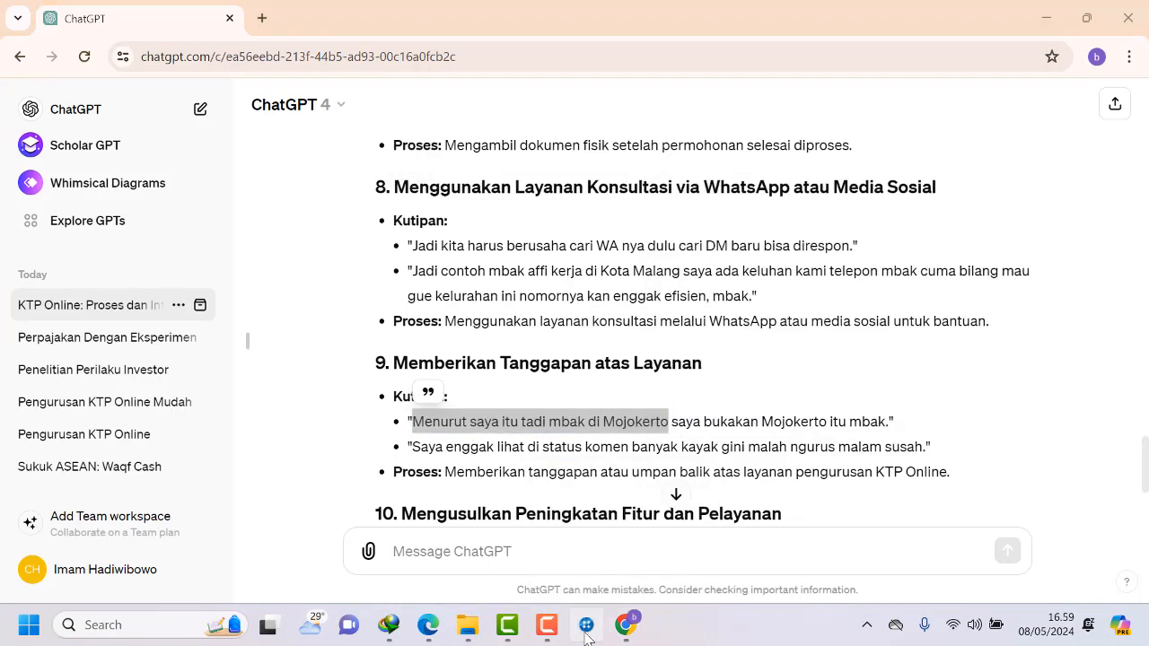
{"action": "left_click", "coordinate": [627, 626]}
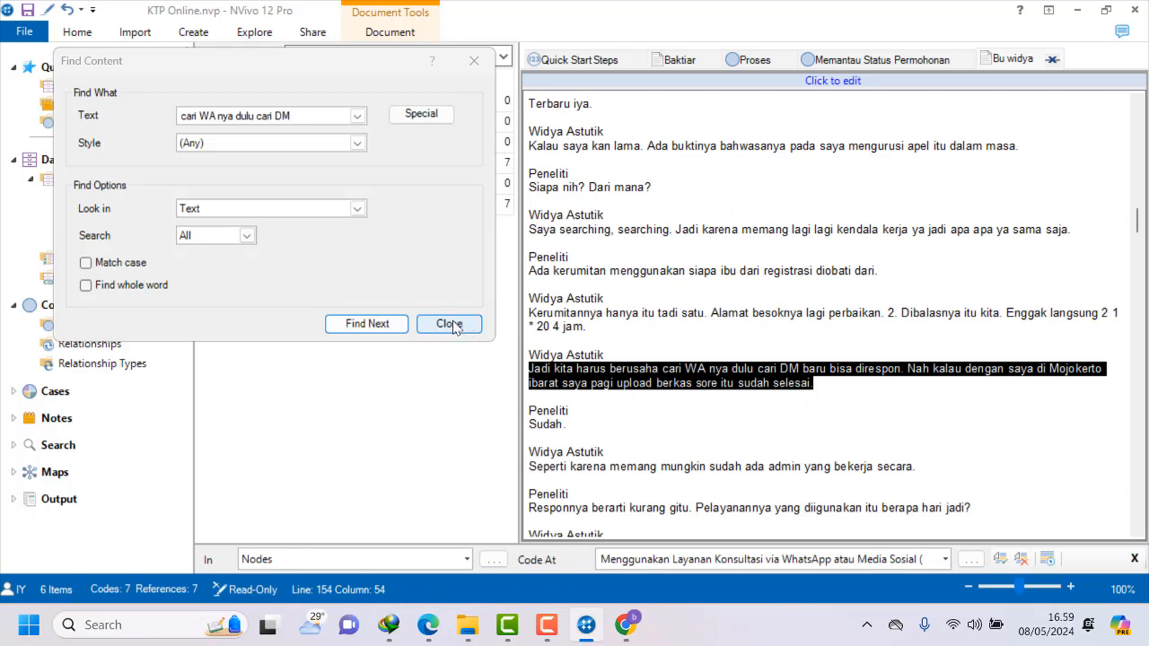
{"action": "left_click_drag", "start_coordinate": [295, 115], "coordinate": [102, 119]}
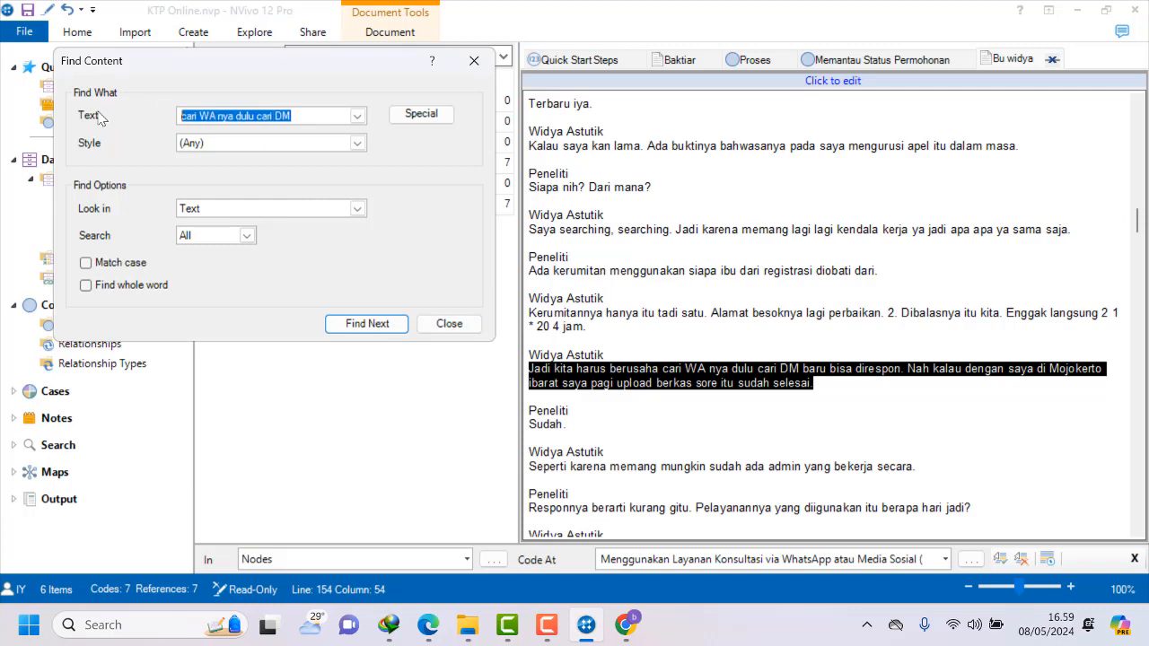
{"action": "key", "text": "ctrl+v"}
{"action": "left_click", "coordinate": [370, 325]}
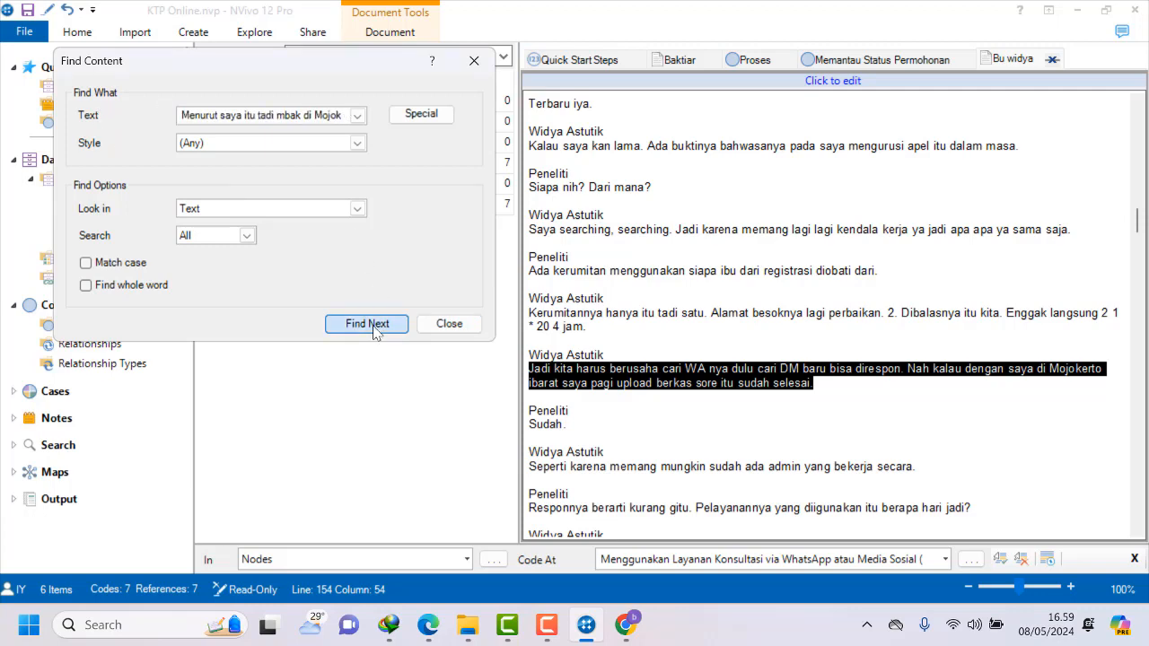
Select the passage from "Menurut saya itu tadi" to "Cuma nanti biaya 10.000" and add a new top-level node for coding it.
{"action": "scroll", "coordinate": [621, 434], "scroll_direction": "down", "scroll_amount": 2}
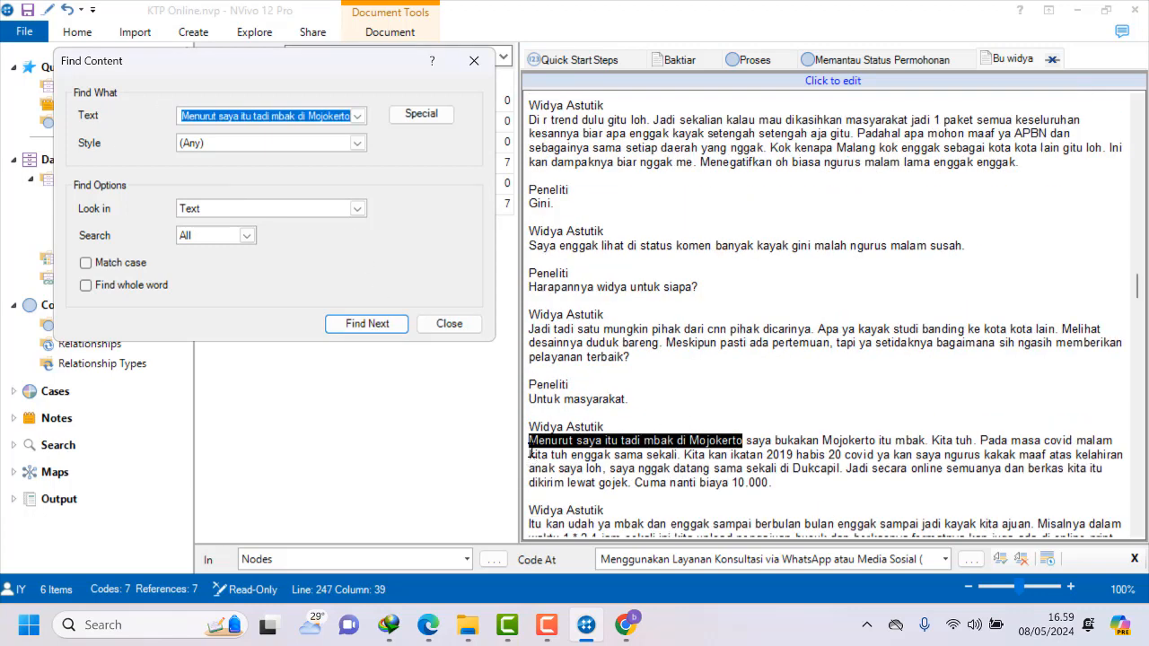
{"action": "left_click_drag", "start_coordinate": [531, 441], "coordinate": [774, 483]}
{"action": "right_click", "coordinate": [774, 483]}
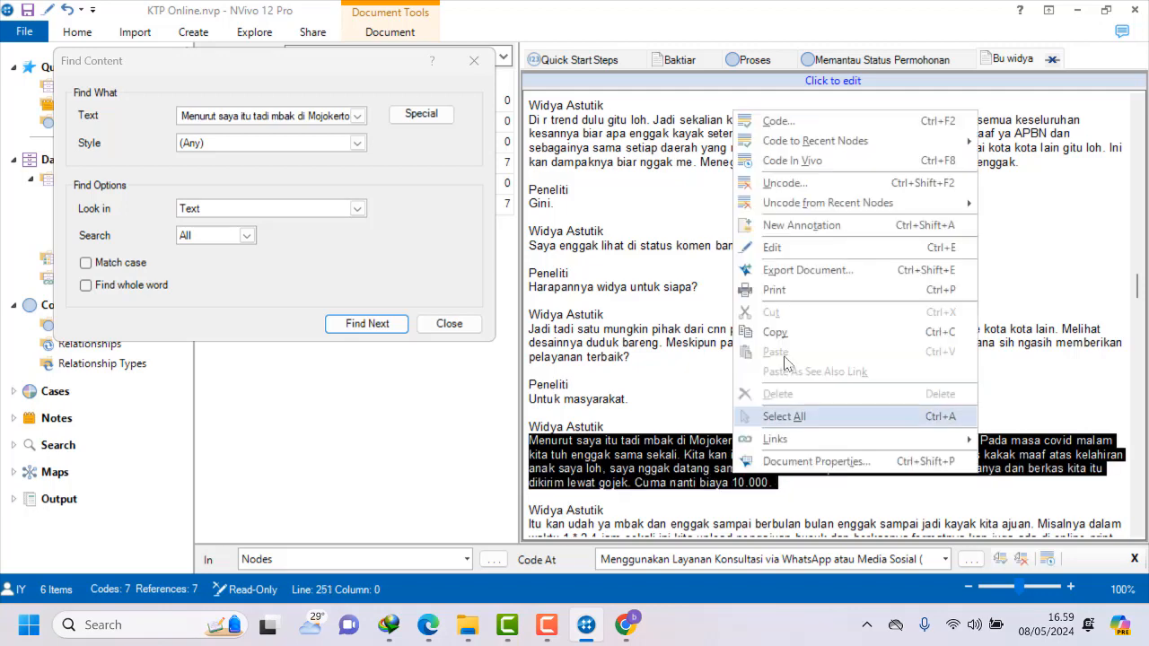
{"action": "left_click", "coordinate": [778, 126]}
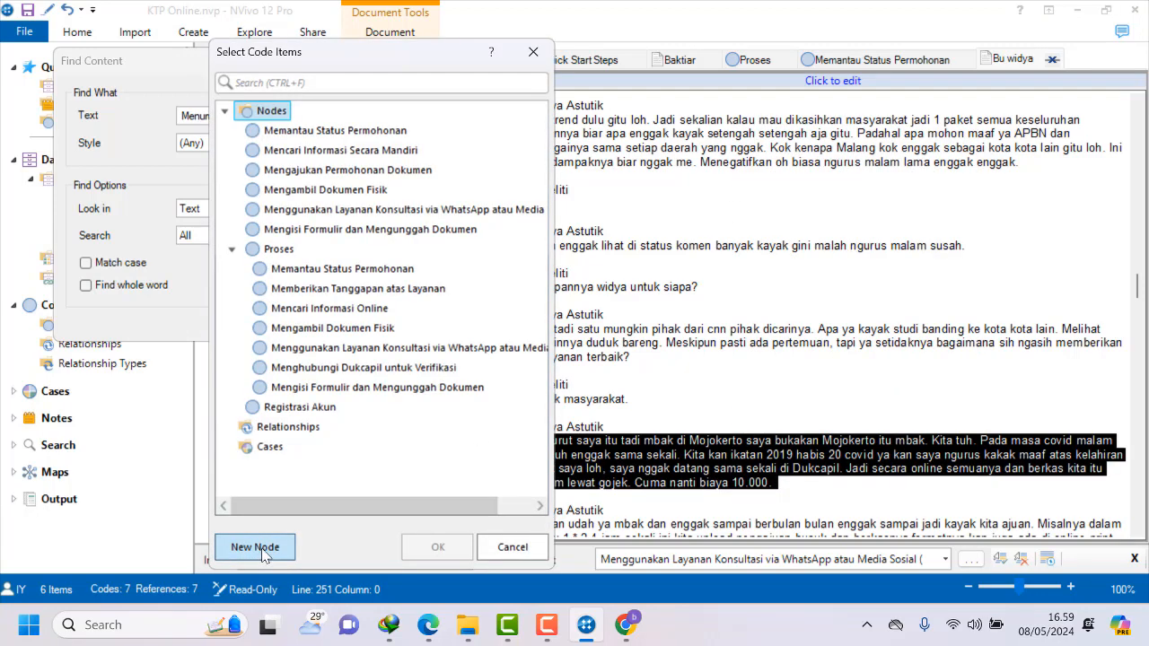
{"action": "left_click", "coordinate": [265, 552]}
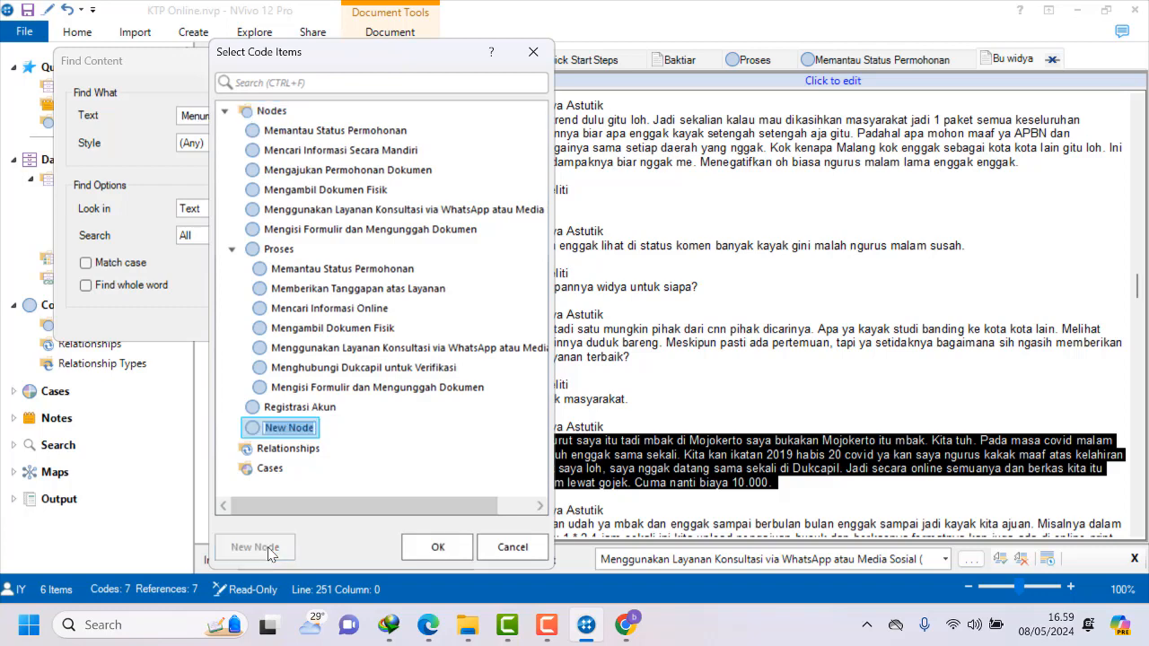
Copy the heading "Memberikan Tanggapan atas Layanan" from ChatGPT, name the new node with it in NVivo, and confirm the coding.
{"action": "left_click", "coordinate": [626, 637]}
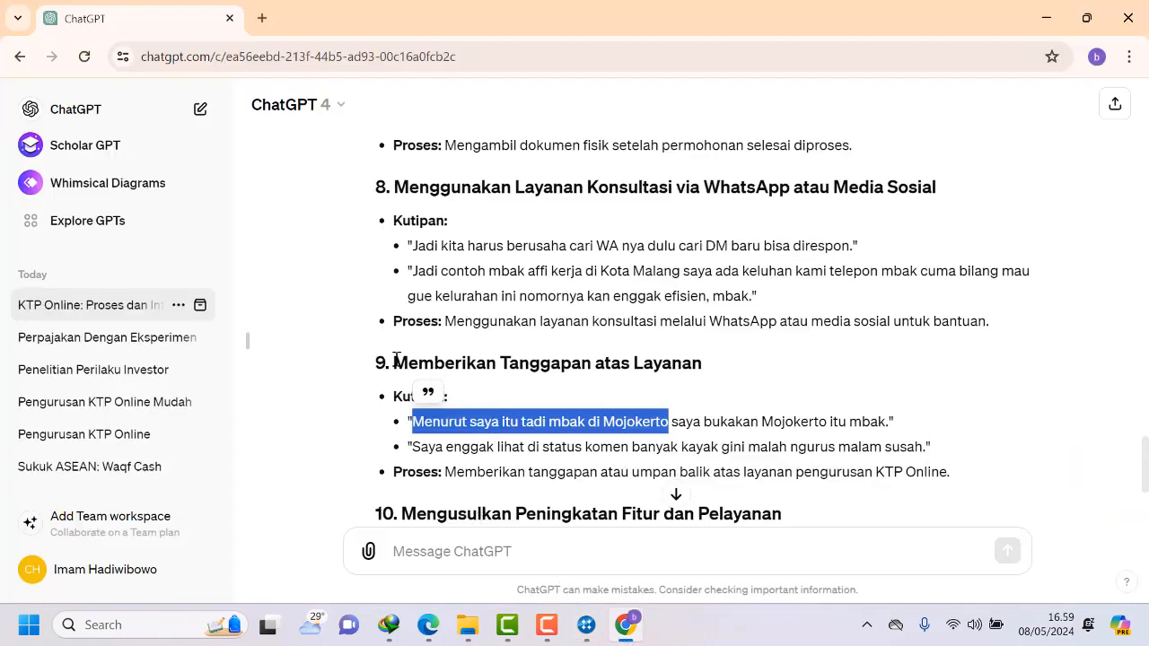
{"action": "left_click_drag", "start_coordinate": [395, 359], "coordinate": [748, 363]}
{"action": "right_click", "coordinate": [666, 363]}
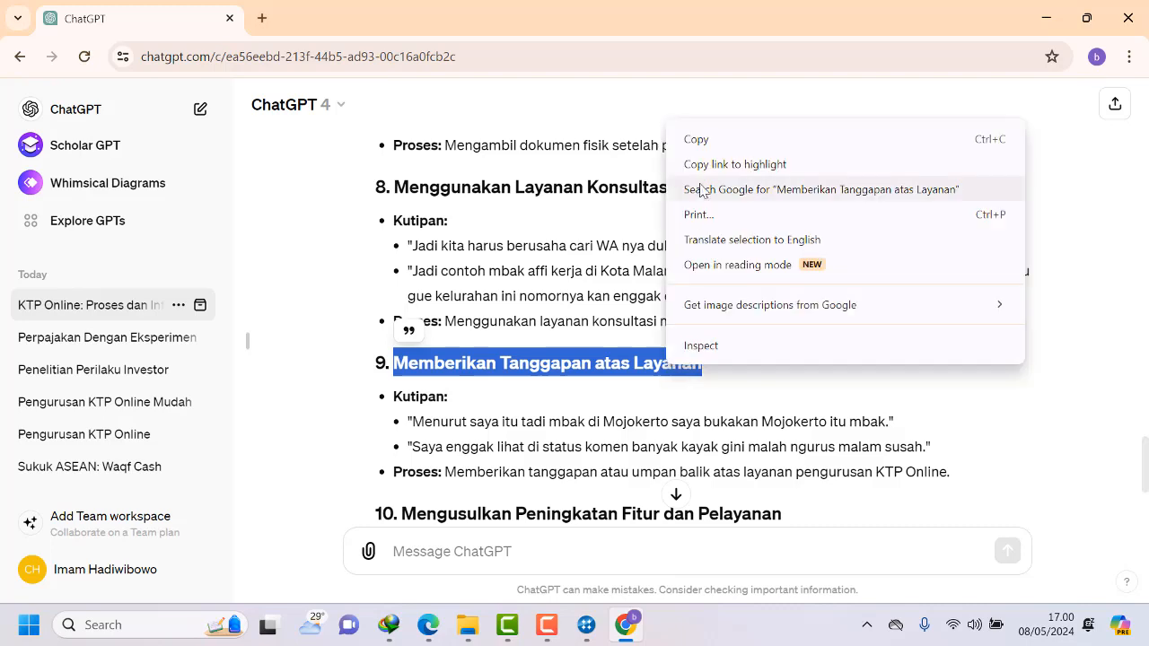
{"action": "left_click", "coordinate": [695, 140]}
{"action": "left_click", "coordinate": [585, 625]}
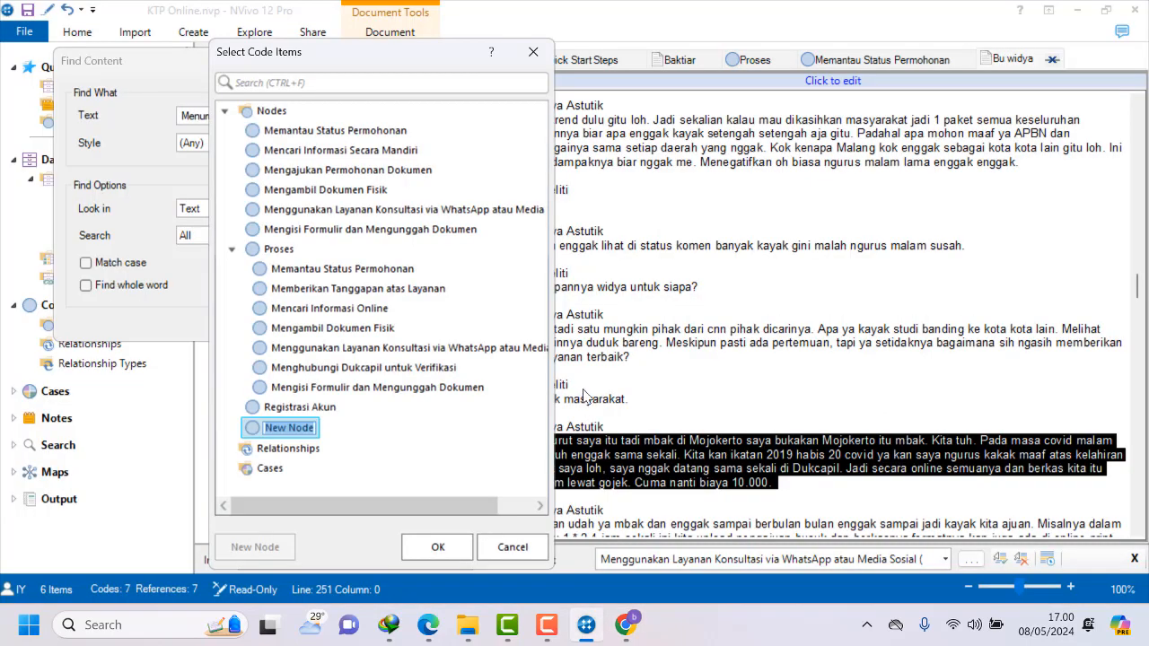
{"action": "right_click", "coordinate": [280, 428]}
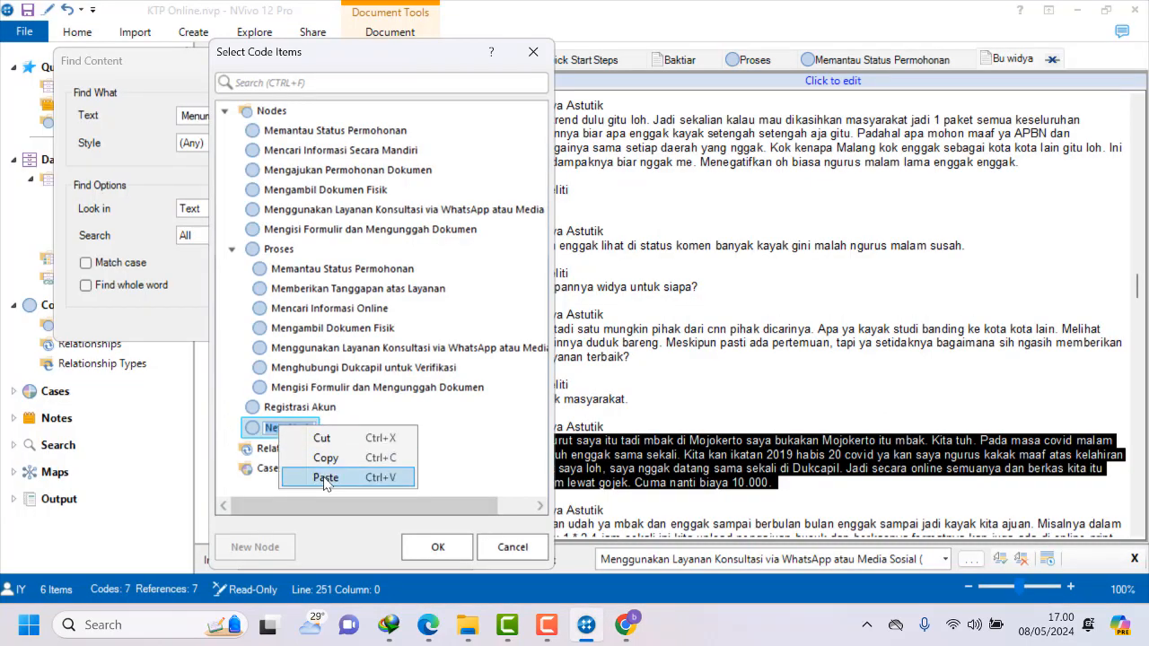
{"action": "left_click", "coordinate": [323, 477]}
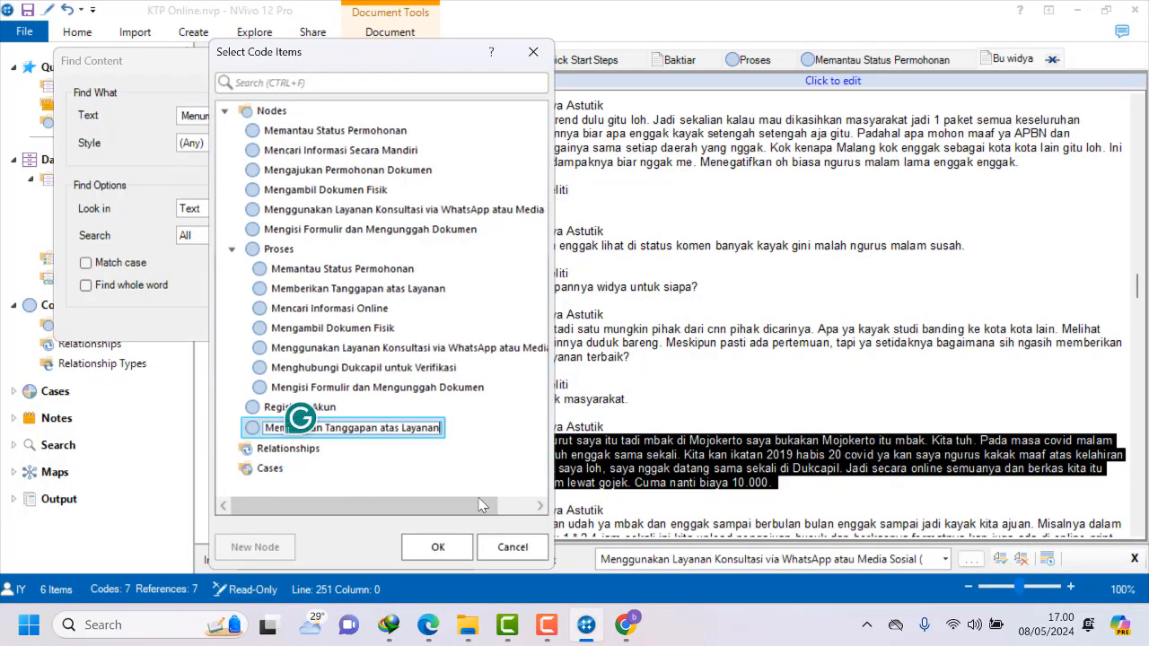
{"action": "left_click", "coordinate": [436, 547]}
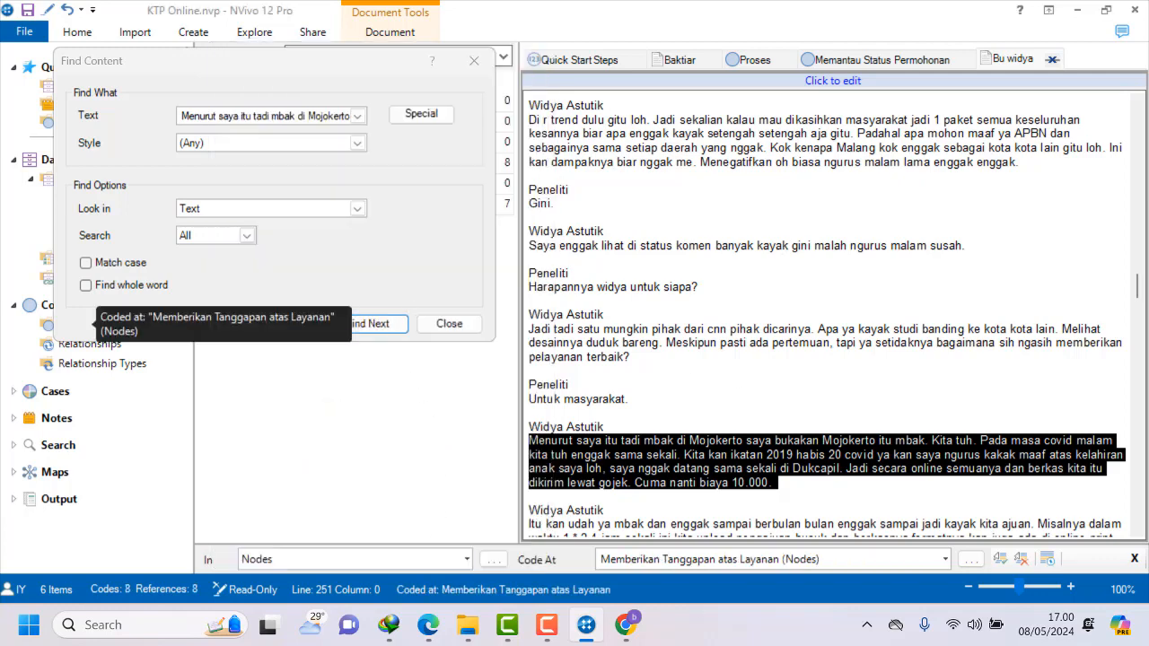
Switch to ChatGPT and copy the phrase "kita apa mbak" from the first quote of the tenth section.
{"action": "left_click", "coordinate": [626, 624]}
{"action": "scroll", "coordinate": [374, 399], "scroll_direction": "down", "scroll_amount": 1}
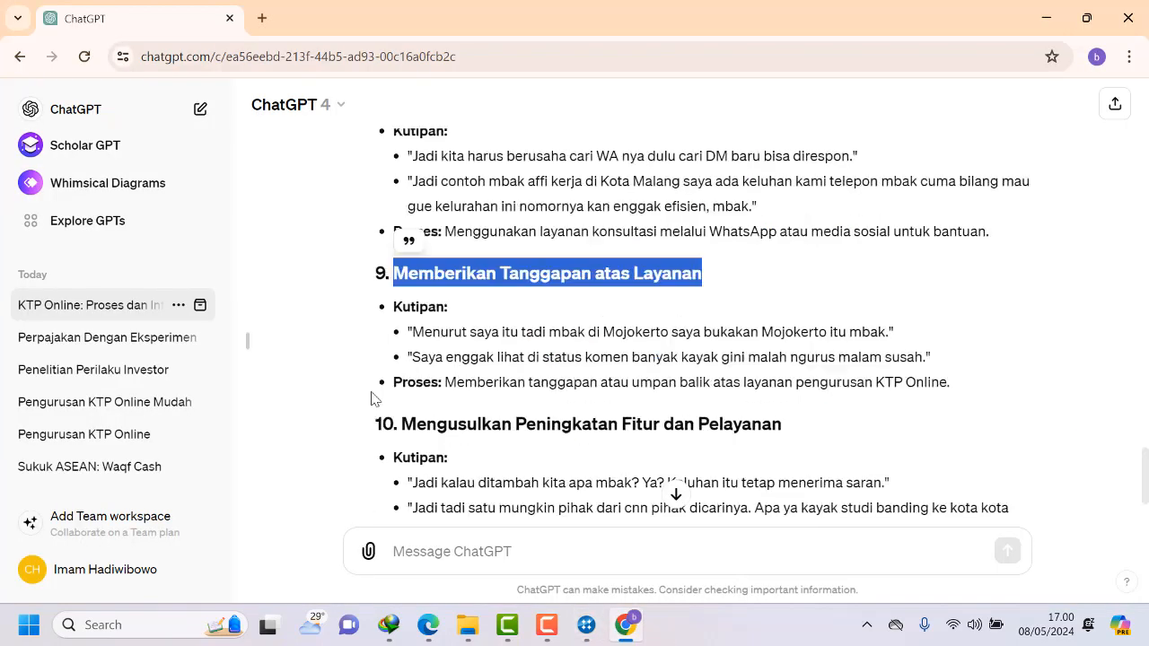
{"action": "scroll", "coordinate": [374, 399], "scroll_direction": "down", "scroll_amount": 1}
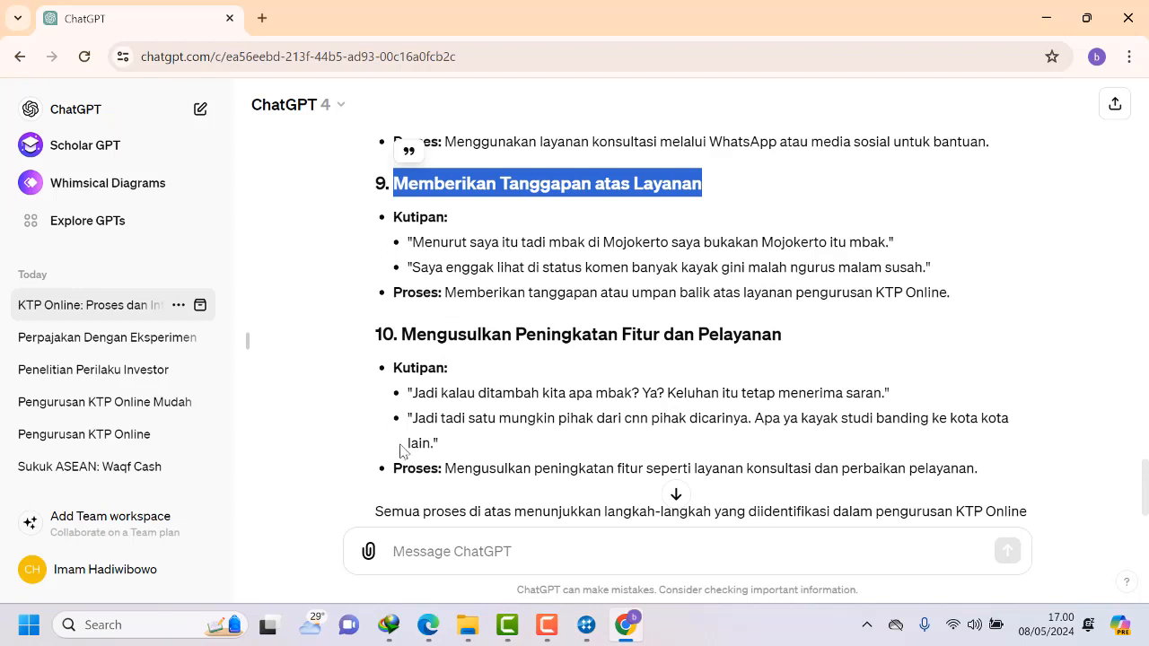
{"action": "left_click_drag", "start_coordinate": [423, 392], "coordinate": [635, 399]}
{"action": "left_click", "coordinate": [440, 396]}
{"action": "right_click", "coordinate": [616, 399]}
{"action": "left_click", "coordinate": [629, 167]}
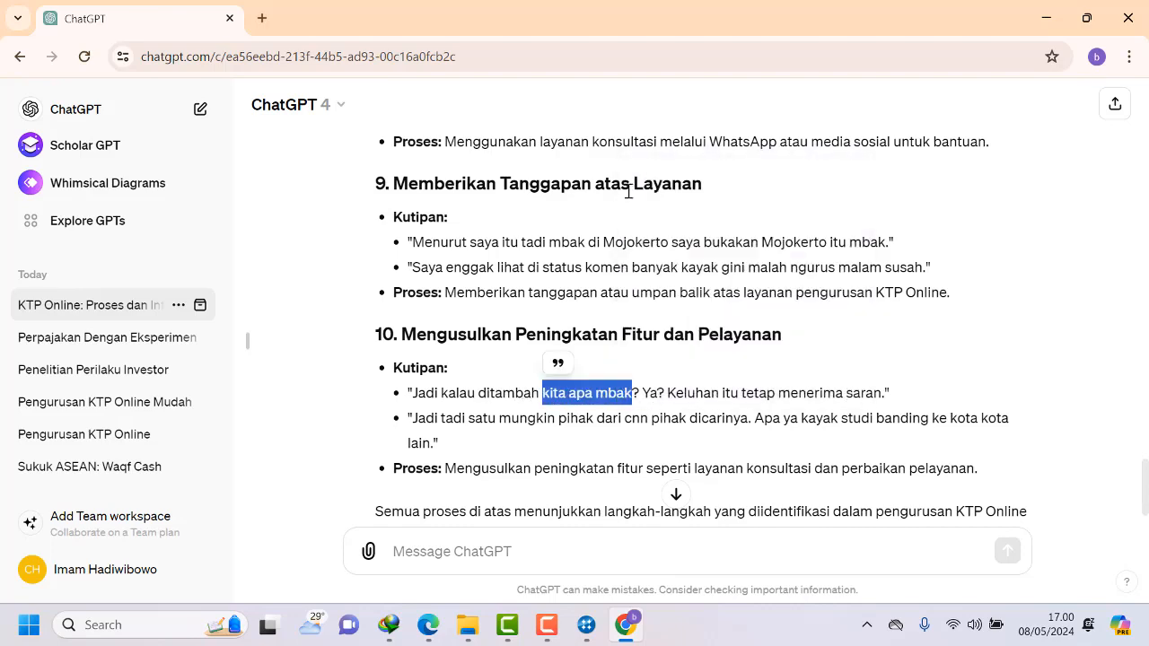
Switch to NVivo and search the interview transcript for the copied phrase "kita apa mbak".
{"action": "left_click", "coordinate": [586, 619]}
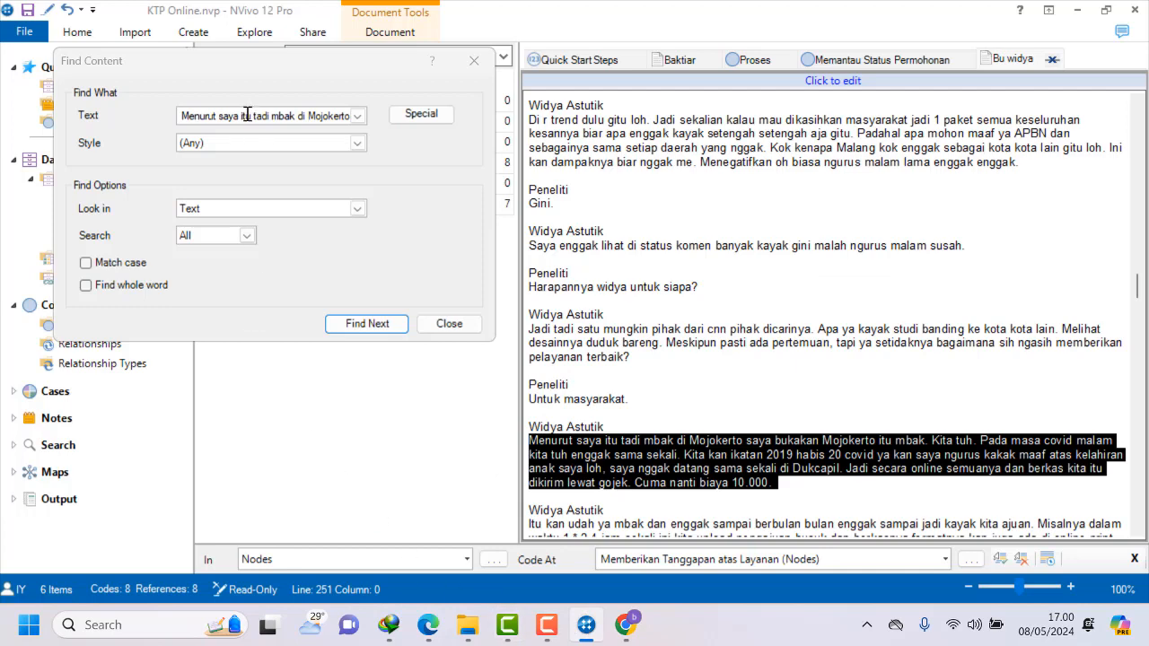
{"action": "key", "text": "ctrl+a"}
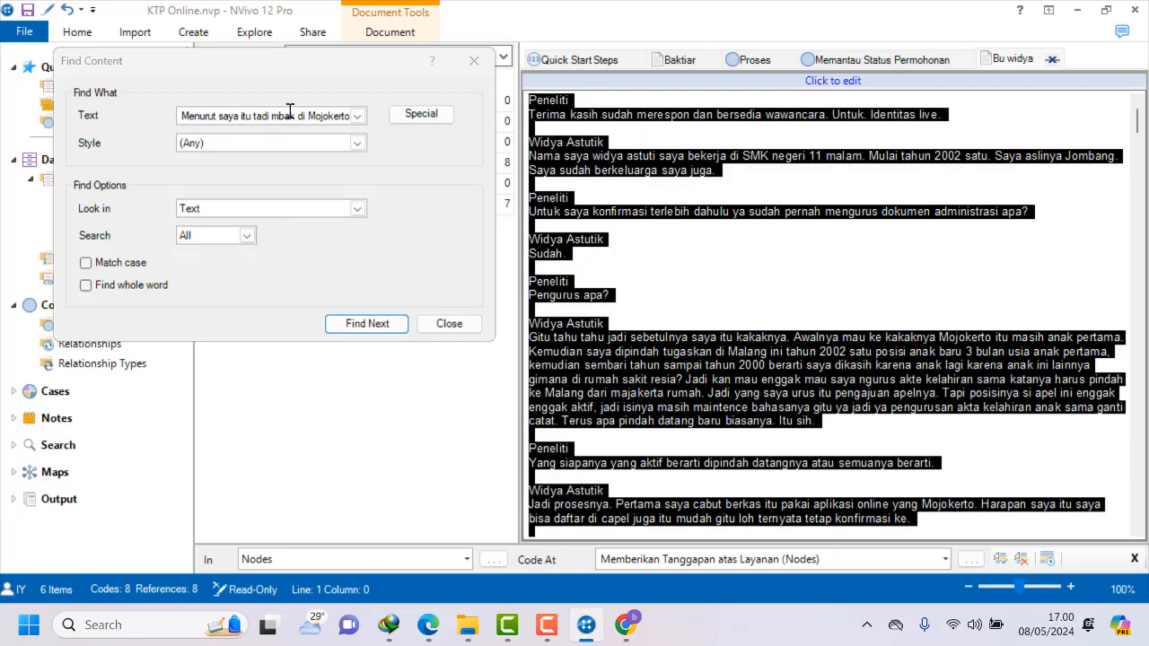
{"action": "left_click", "coordinate": [302, 121]}
{"action": "left_click", "coordinate": [819, 248]}
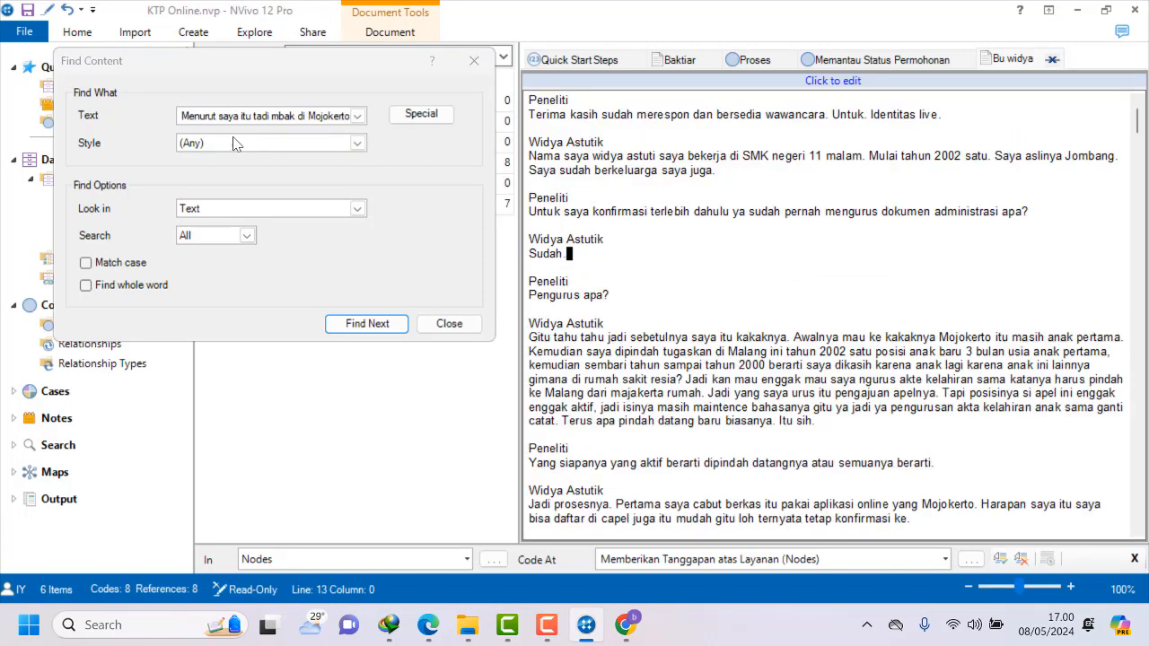
{"action": "left_click", "coordinate": [186, 114]}
{"action": "key", "text": "ctrl+v"}
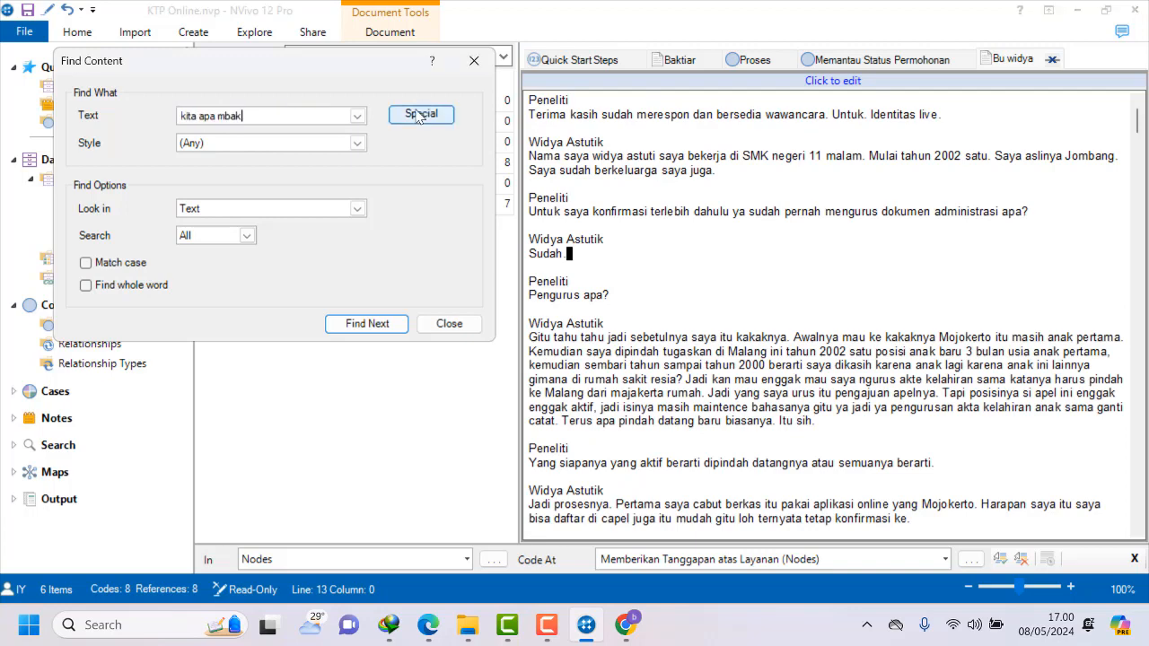
{"action": "left_click", "coordinate": [364, 324]}
{"action": "scroll", "coordinate": [836, 390], "scroll_direction": "down", "scroll_amount": 3}
Select the passage from "Jadi kalau ditambah kita apa mbak" to "Ini kan ada tanggal hari ya" and add a new top-level node for coding it.
{"action": "left_click", "coordinate": [770, 440]}
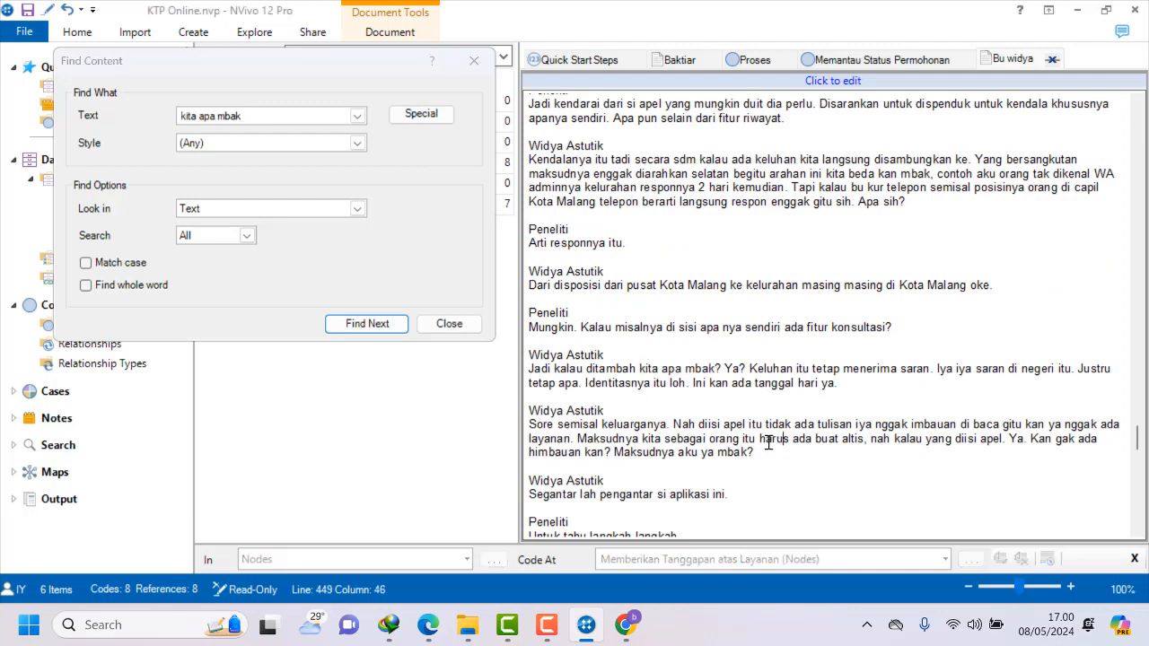
{"action": "left_click_drag", "start_coordinate": [529, 369], "coordinate": [858, 385]}
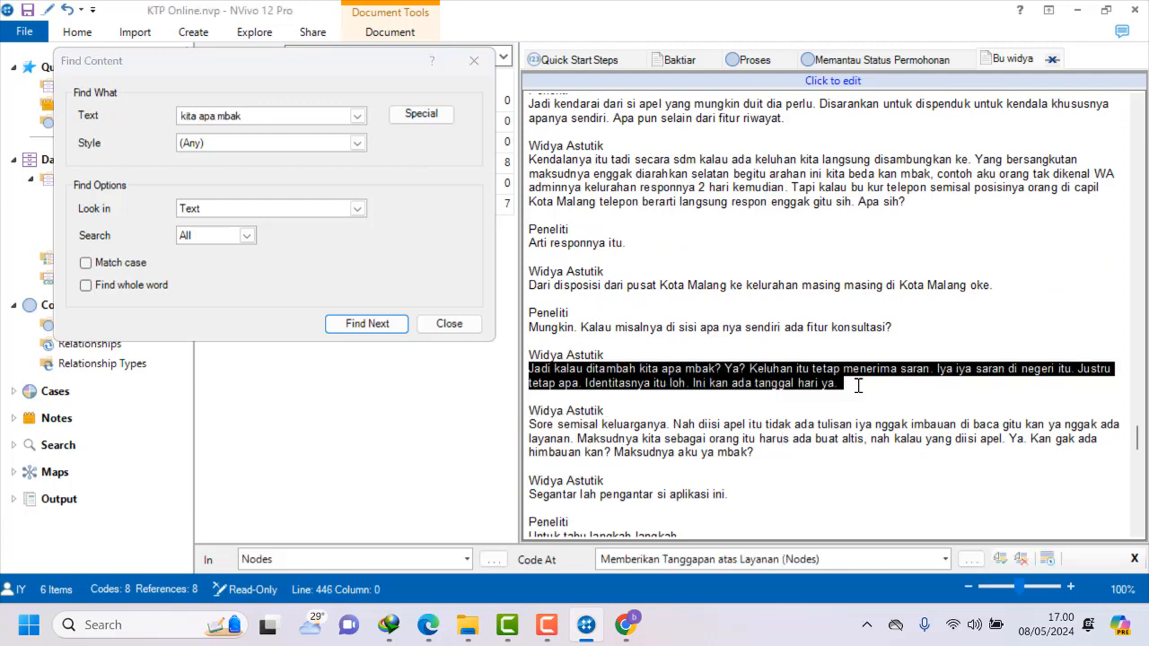
{"action": "right_click", "coordinate": [814, 383]}
{"action": "left_click", "coordinate": [904, 34]}
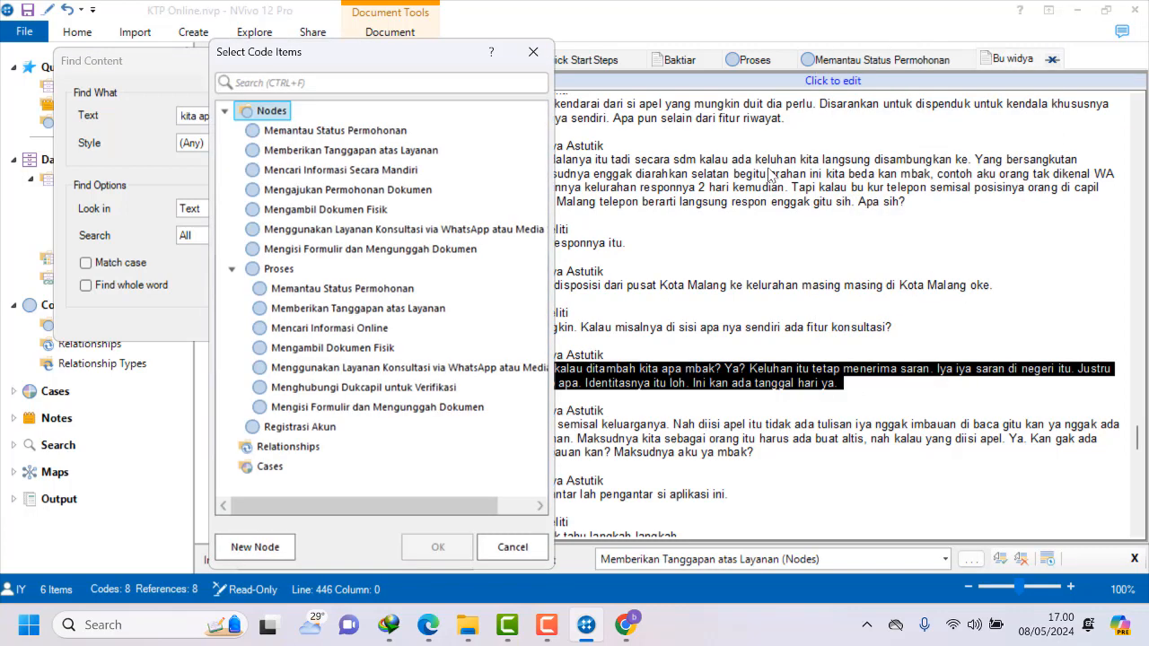
{"action": "left_click", "coordinate": [261, 549]}
{"action": "right_click", "coordinate": [294, 448]}
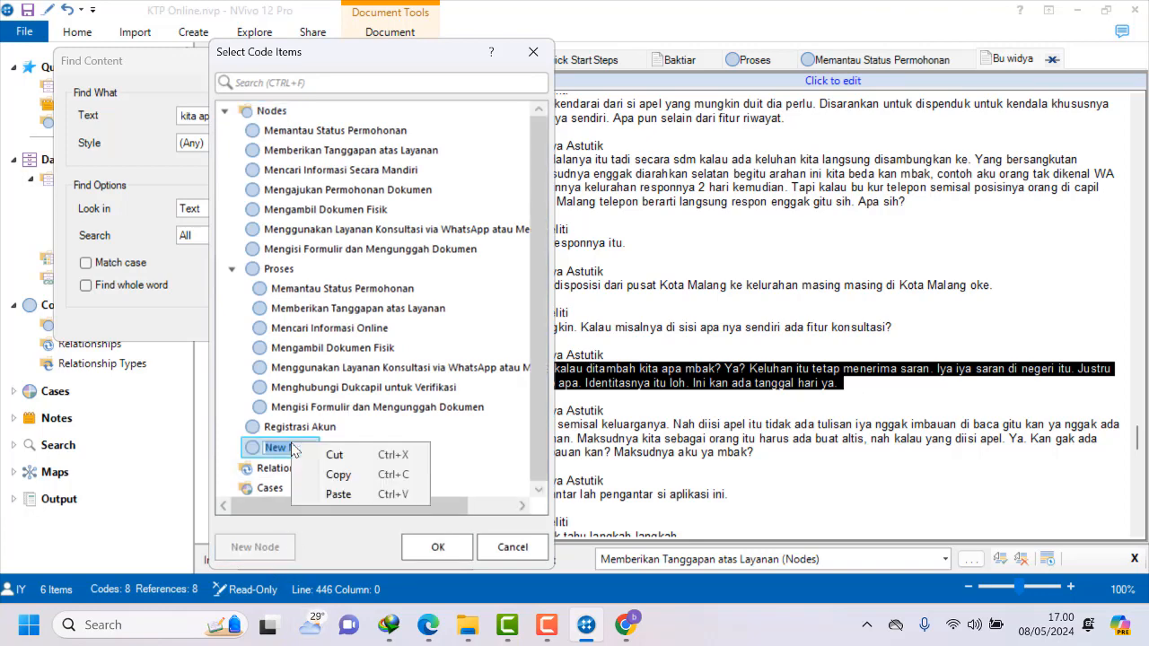
{"action": "left_click", "coordinate": [329, 495]}
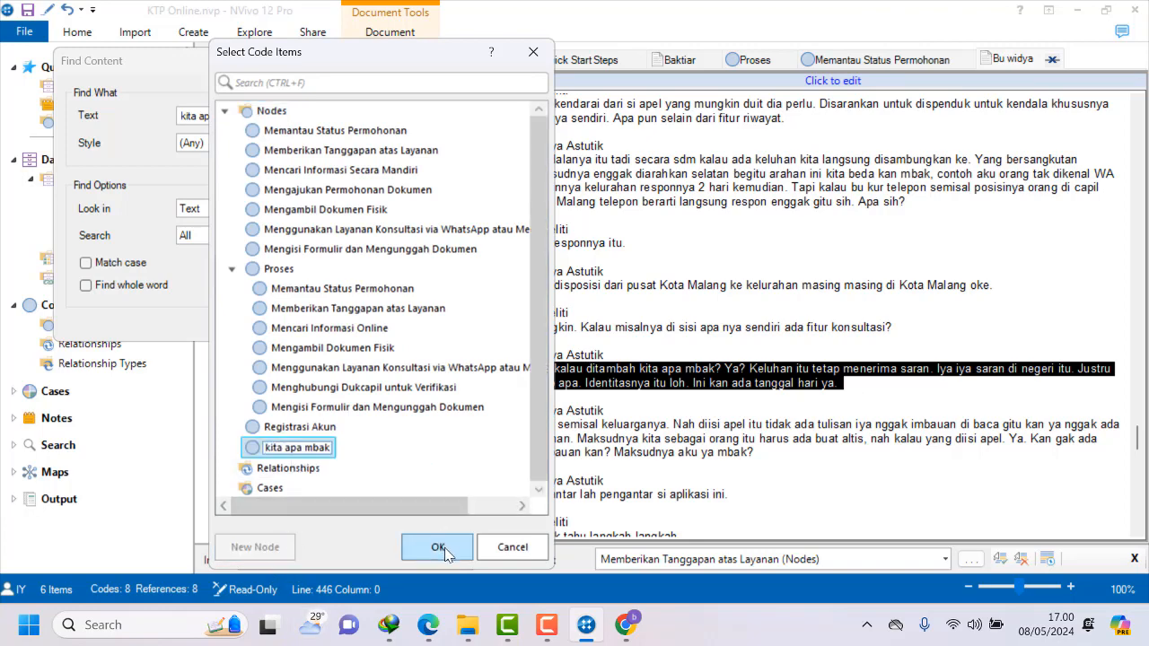
{"action": "key", "text": "BackSpace"}
{"action": "key", "text": "BackSpace"}
{"action": "key", "text": "BackSpace"}
{"action": "key", "text": "BackSpace"}
{"action": "key", "text": "BackSpace"}
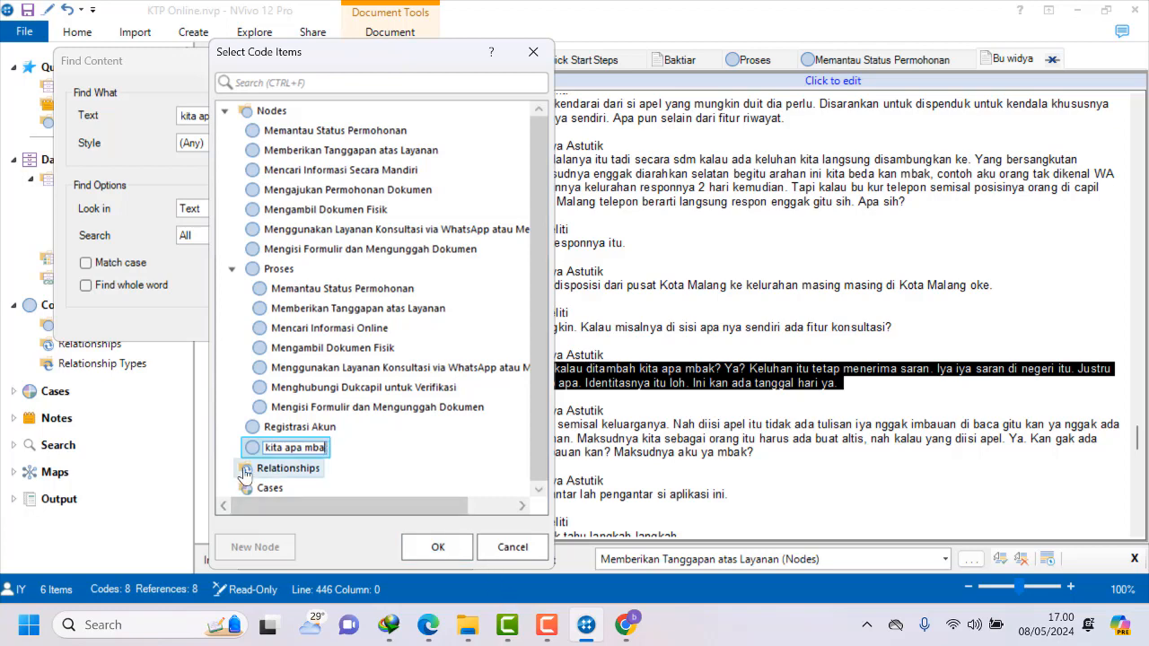
{"action": "key", "text": "BackSpace"}
{"action": "key", "text": "BackSpace"}
{"action": "key", "text": "BackSpace"}
{"action": "key", "text": "BackSpace"}
{"action": "key", "text": "BackSpace"}
{"action": "key", "text": "BackSpace"}
{"action": "key", "text": "BackSpace"}
{"action": "key", "text": "BackSpace"}
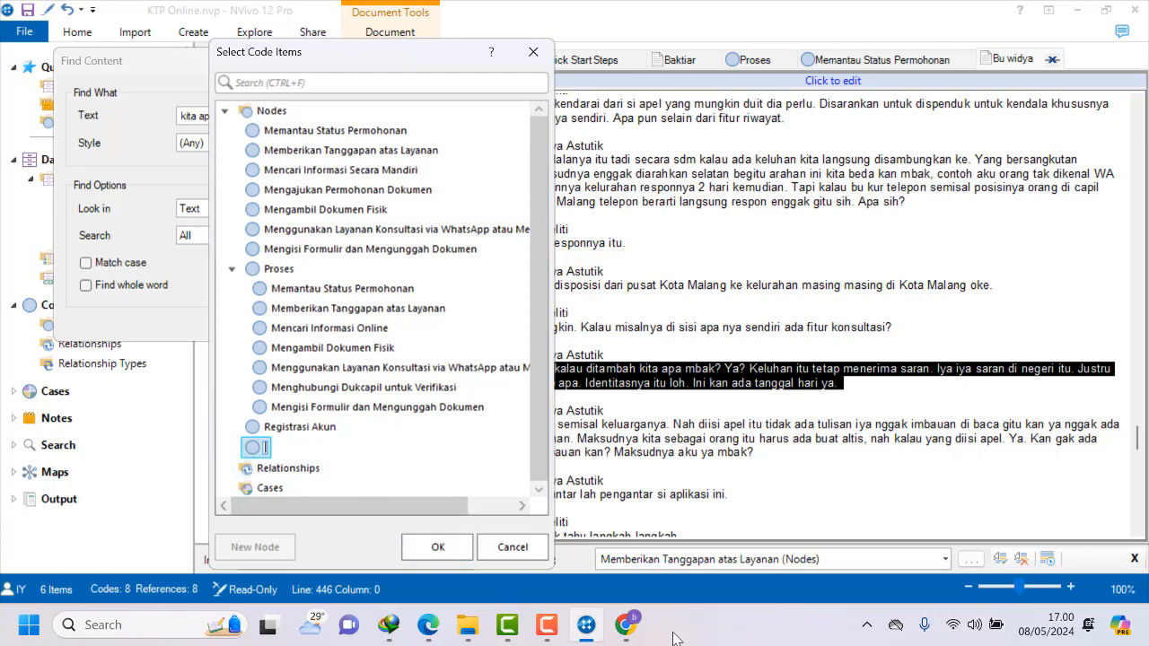
Copy the heading "Mengusulkan Peningkatan Fitur dan Pelayanan" from ChatGPT, name the new node with it in NVivo, and confirm the coding.
{"action": "left_click", "coordinate": [619, 628]}
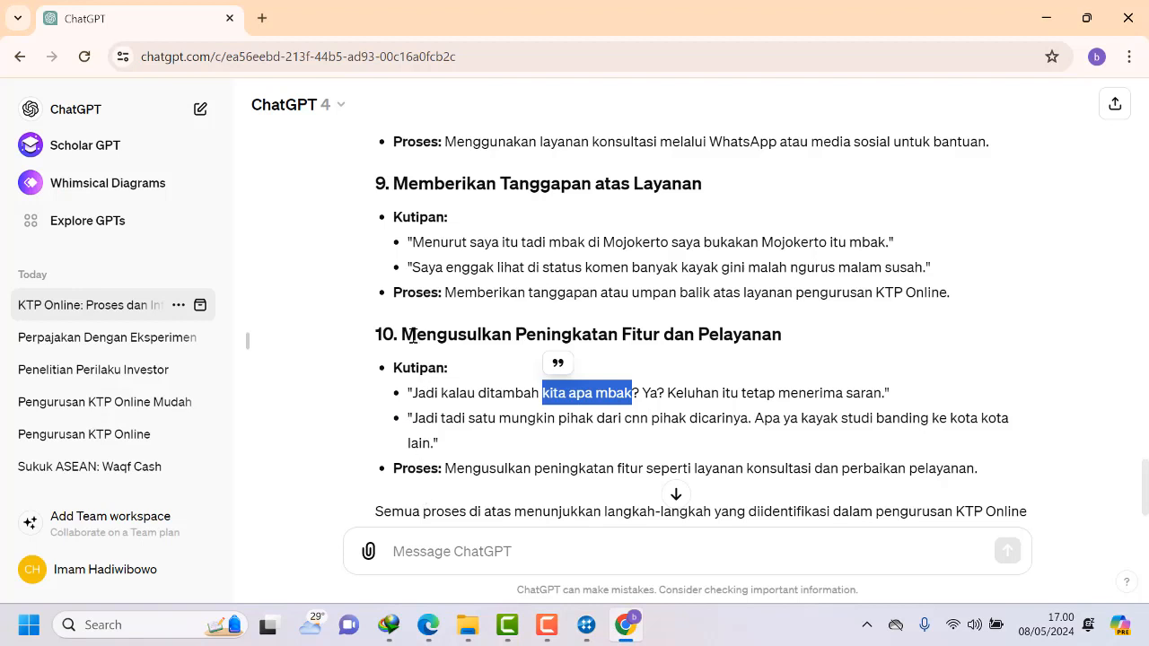
{"action": "left_click_drag", "start_coordinate": [406, 335], "coordinate": [816, 328]}
{"action": "right_click", "coordinate": [777, 334]}
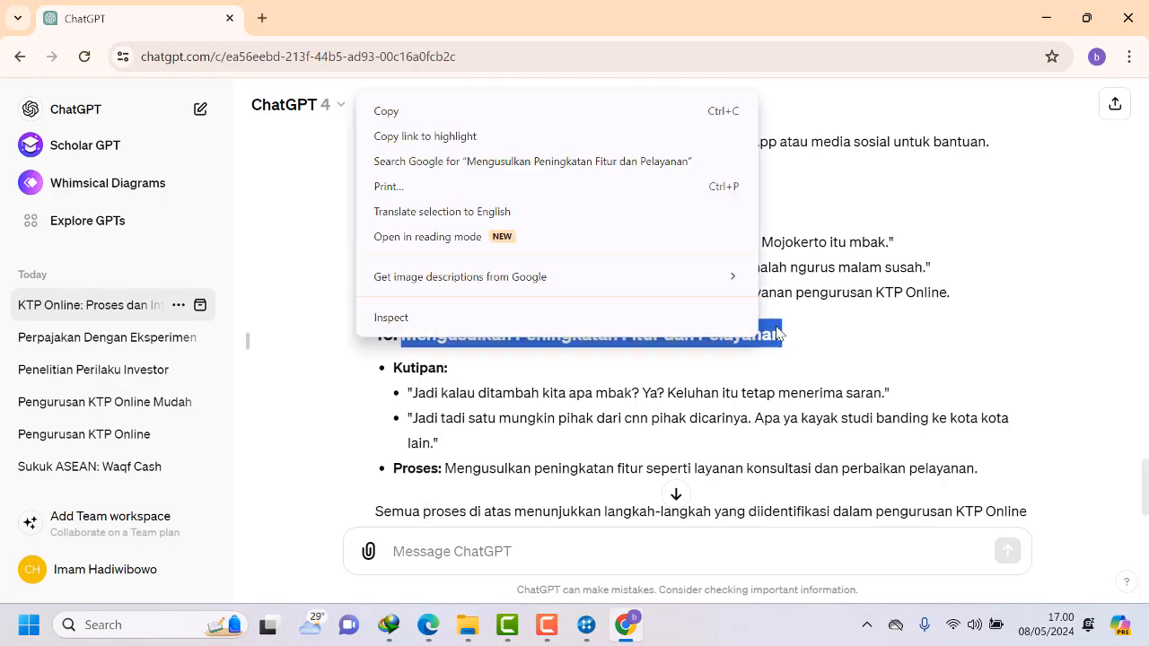
{"action": "left_click", "coordinate": [384, 112]}
{"action": "mouse_move", "coordinate": [547, 636]}
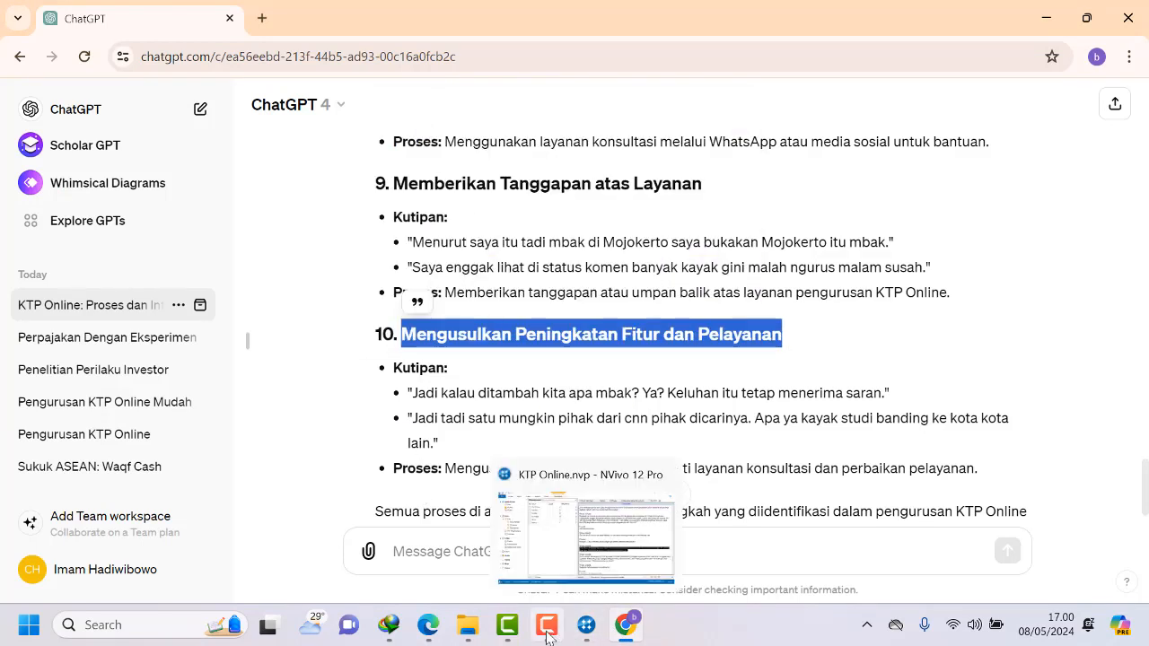
{"action": "left_click", "coordinate": [586, 628]}
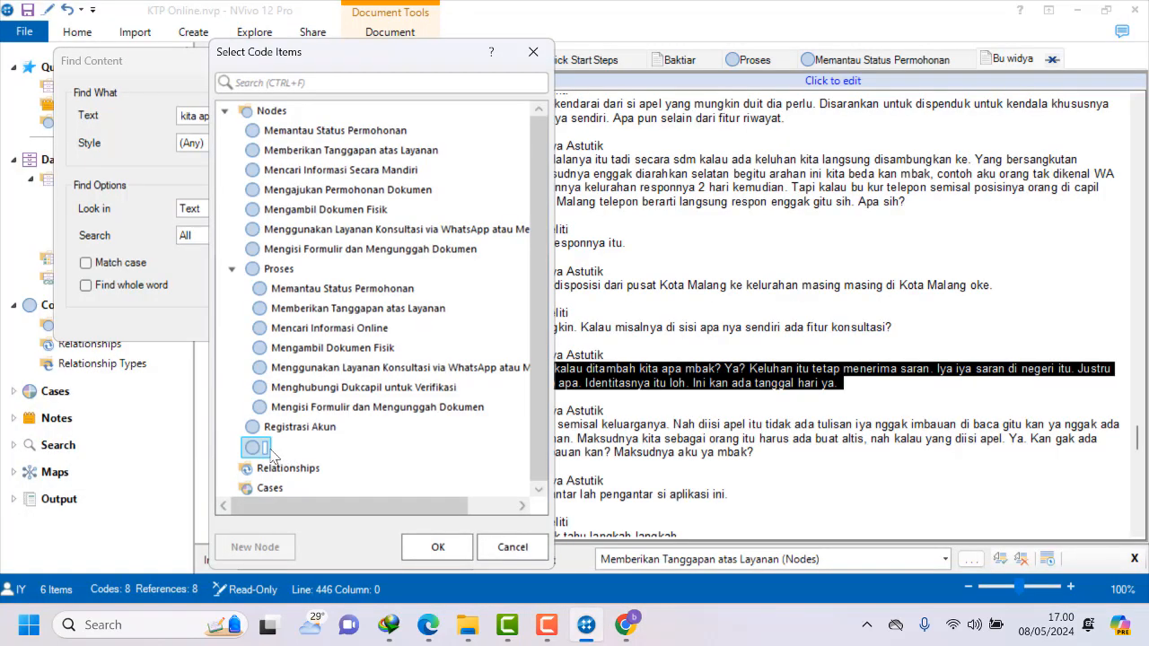
{"action": "key", "text": "ctrl+v"}
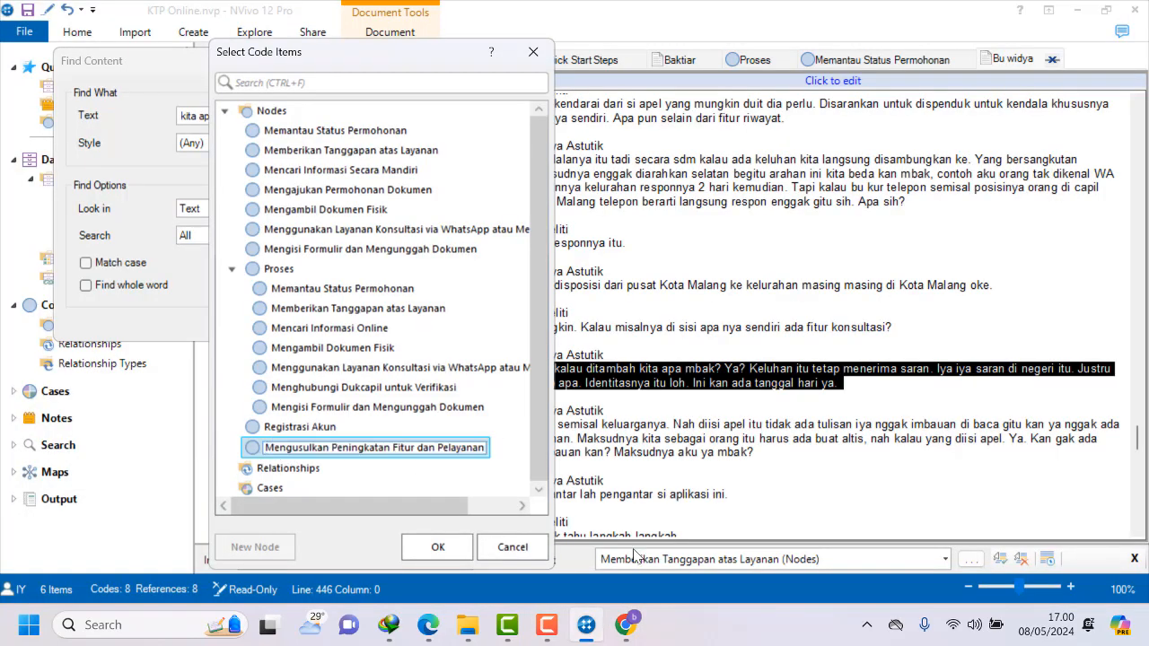
{"action": "left_click", "coordinate": [447, 554]}
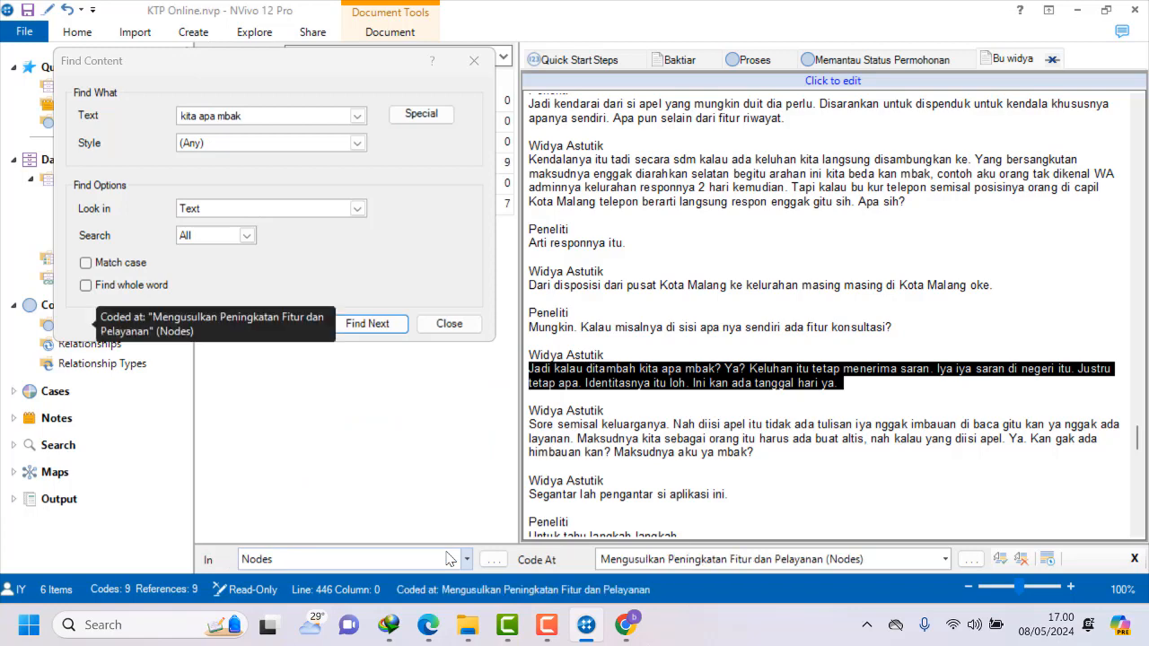
{"action": "left_click", "coordinate": [630, 632]}
{"action": "mouse_move", "coordinate": [554, 635]}
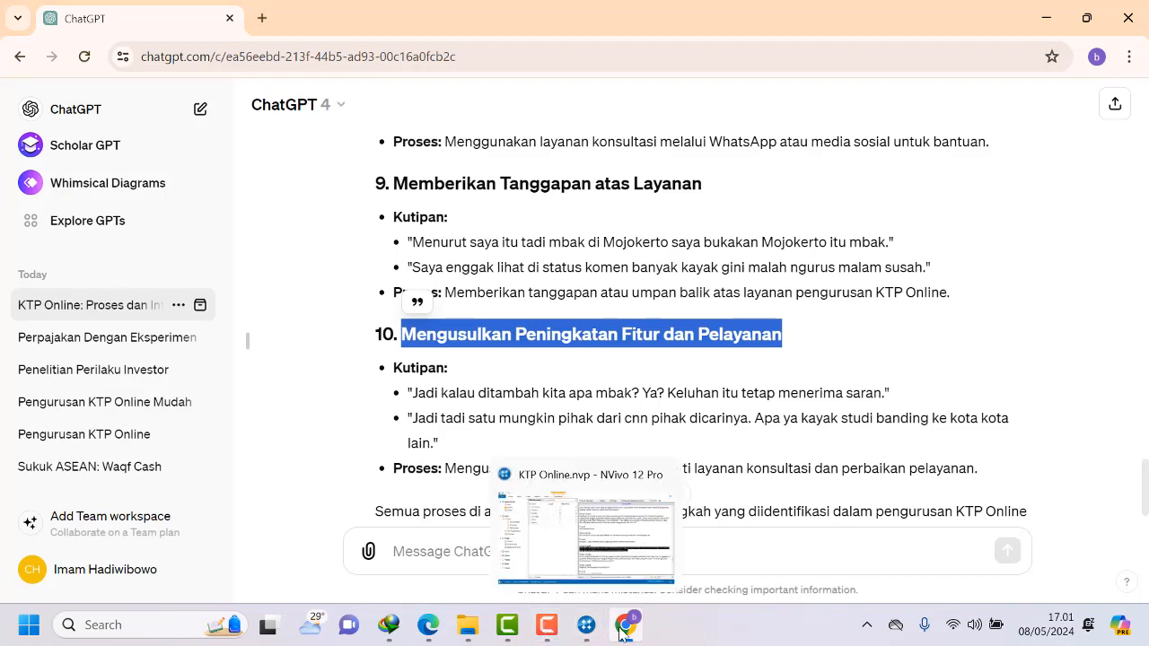
{"action": "mouse_move", "coordinate": [589, 639]}
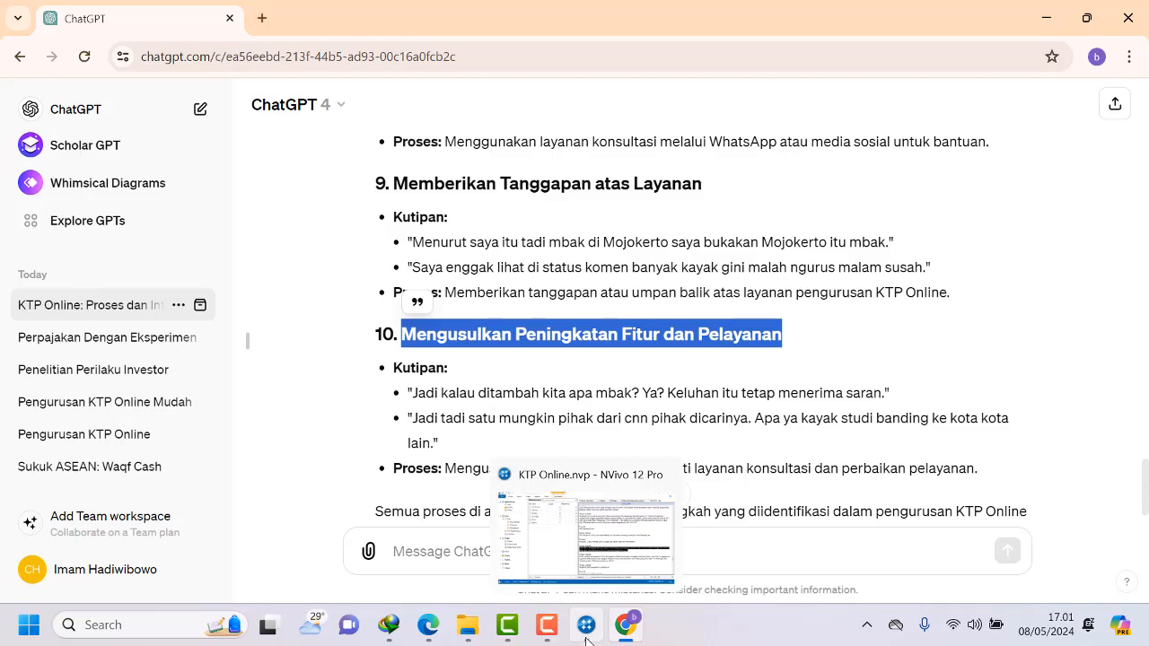
{"action": "scroll", "coordinate": [825, 458], "scroll_direction": "up", "scroll_amount": 20}
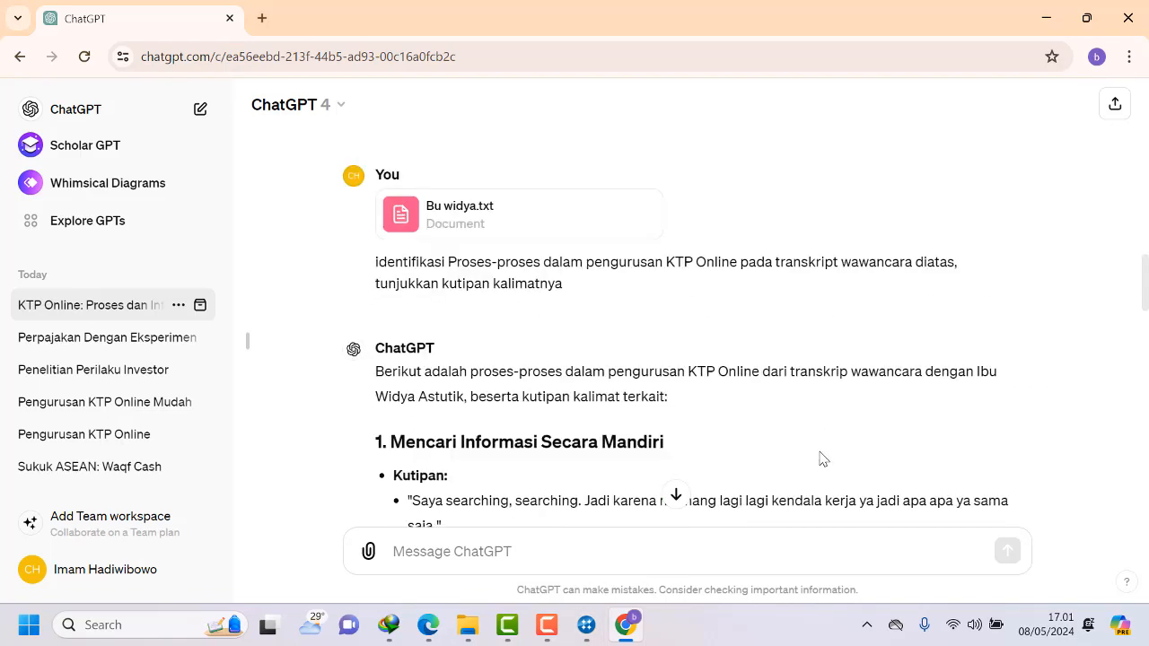
{"action": "left_click", "coordinate": [546, 625]}
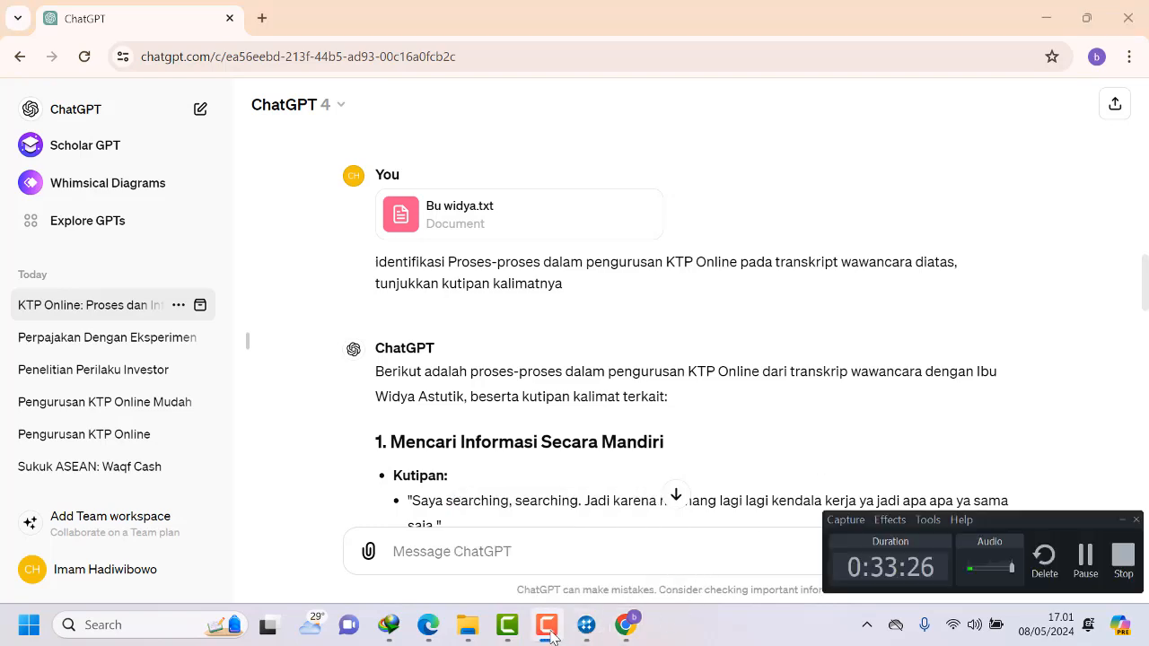
{"action": "left_click", "coordinate": [1085, 561]}
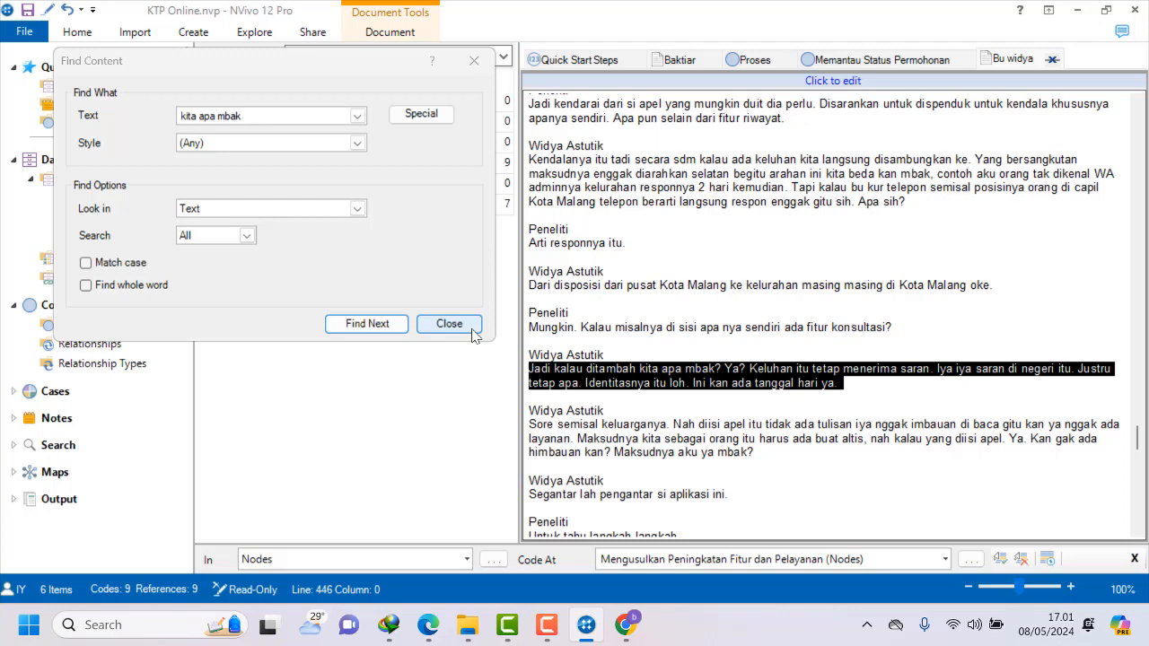
Close the text search, show the project's nodes, and make the "Registrasi Akun" node a child of "Proses".
{"action": "left_click", "coordinate": [472, 332]}
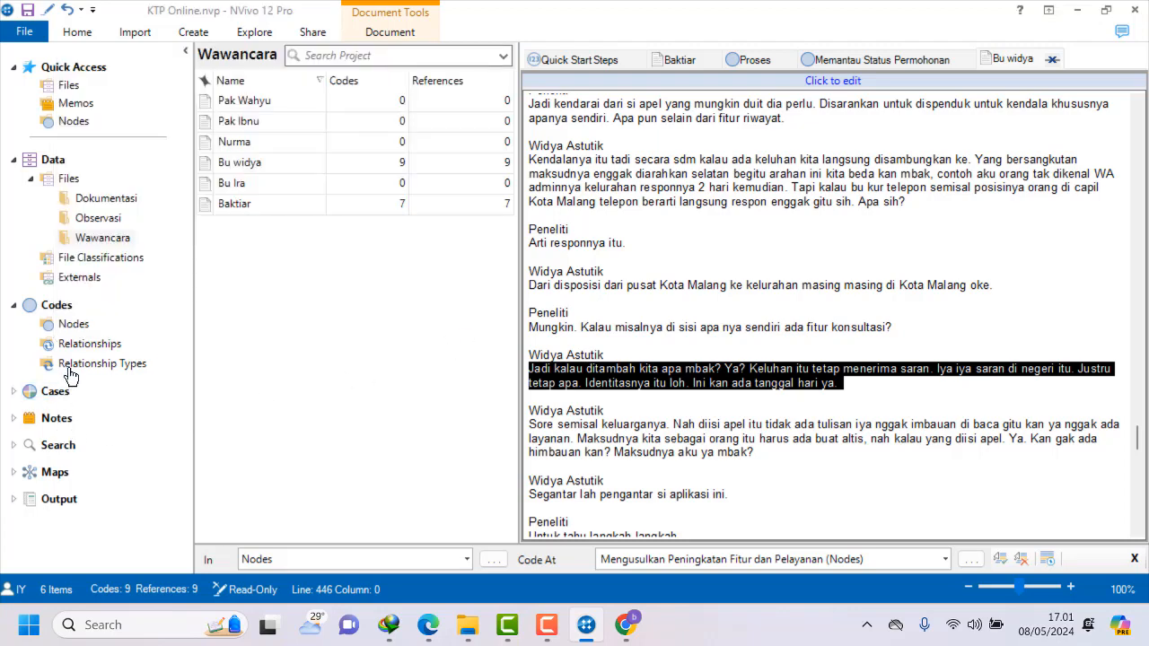
{"action": "left_click", "coordinate": [57, 306]}
{"action": "left_click", "coordinate": [65, 324]}
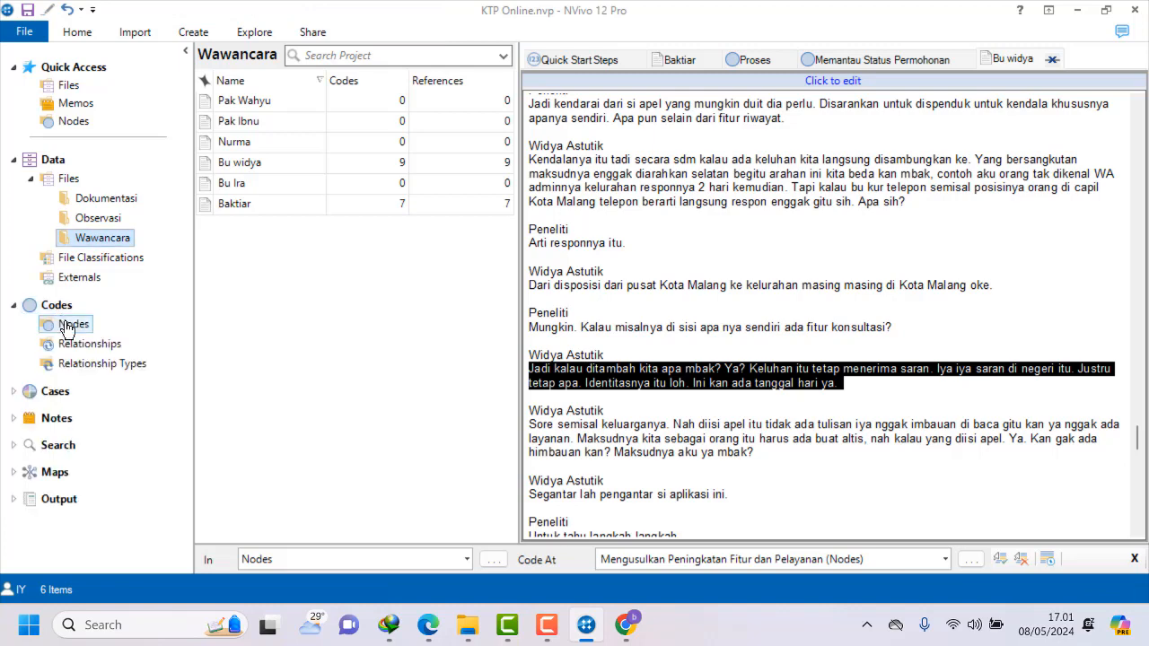
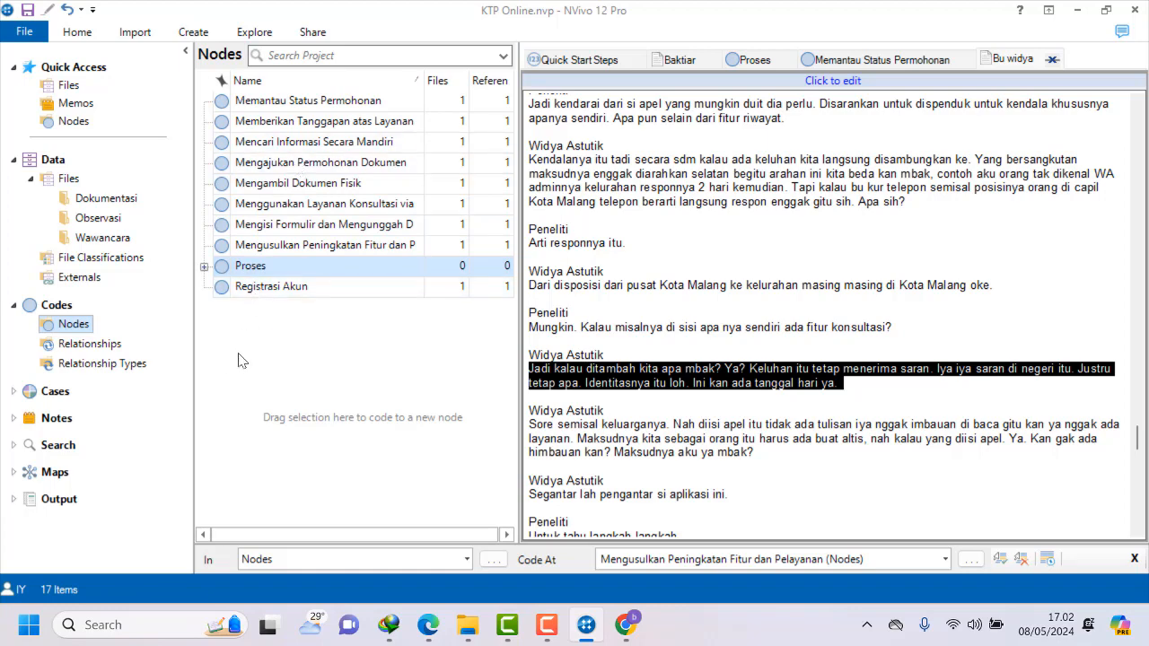
{"action": "left_click", "coordinate": [250, 298]}
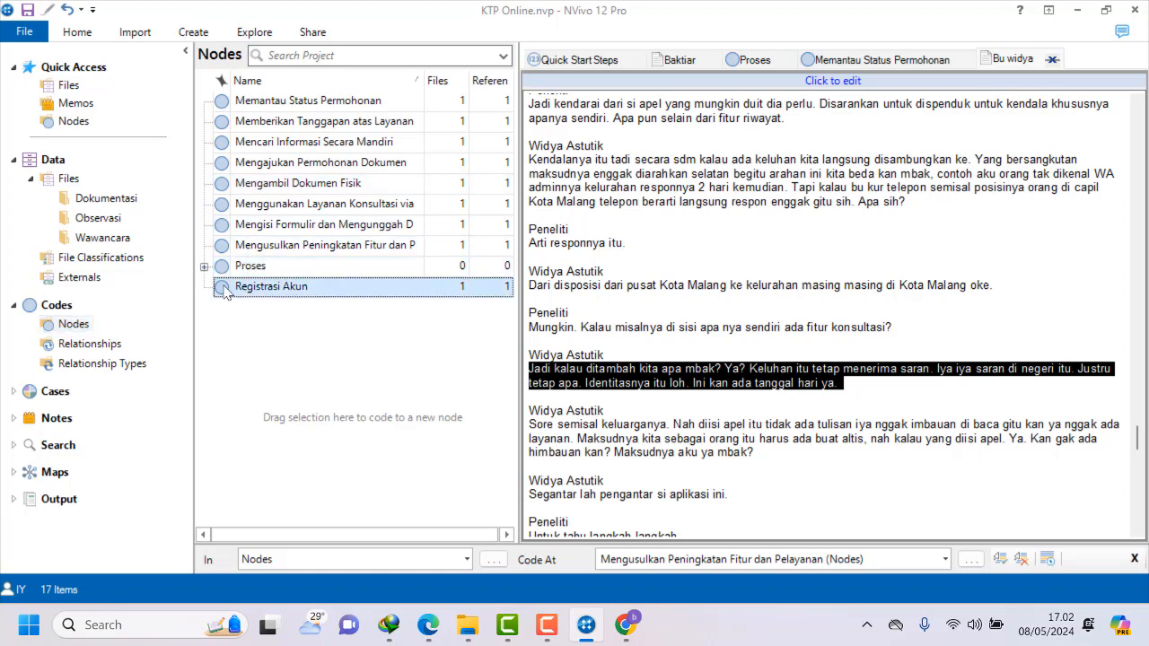
{"action": "left_click_drag", "start_coordinate": [224, 291], "coordinate": [223, 266]}
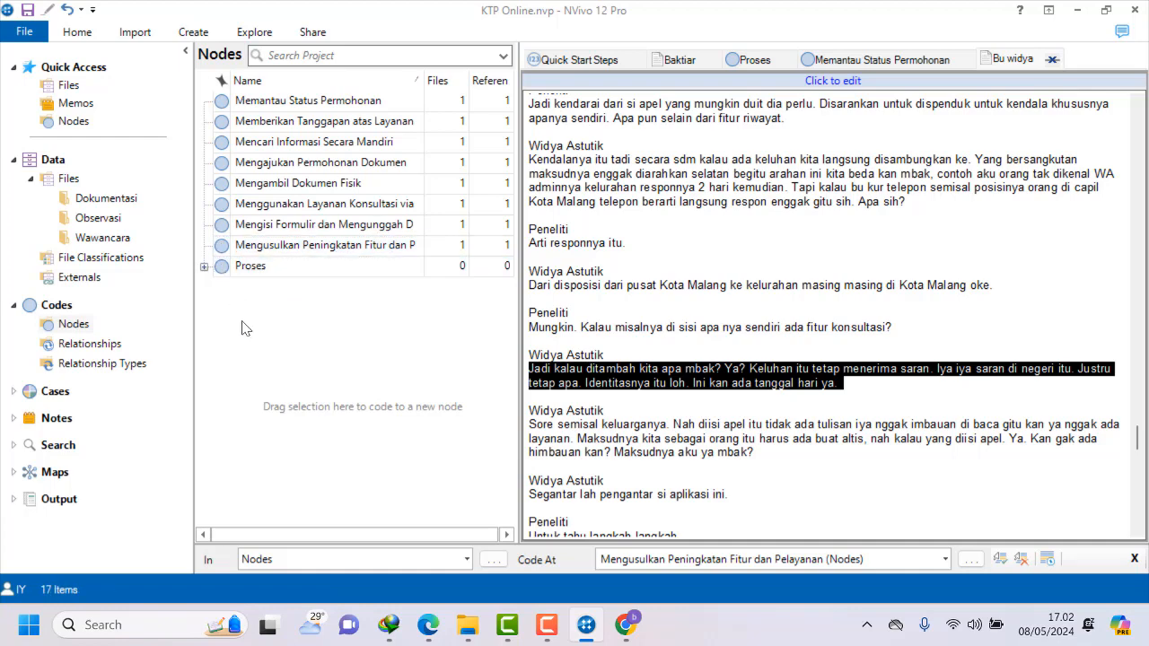
{"action": "left_click", "coordinate": [222, 249]}
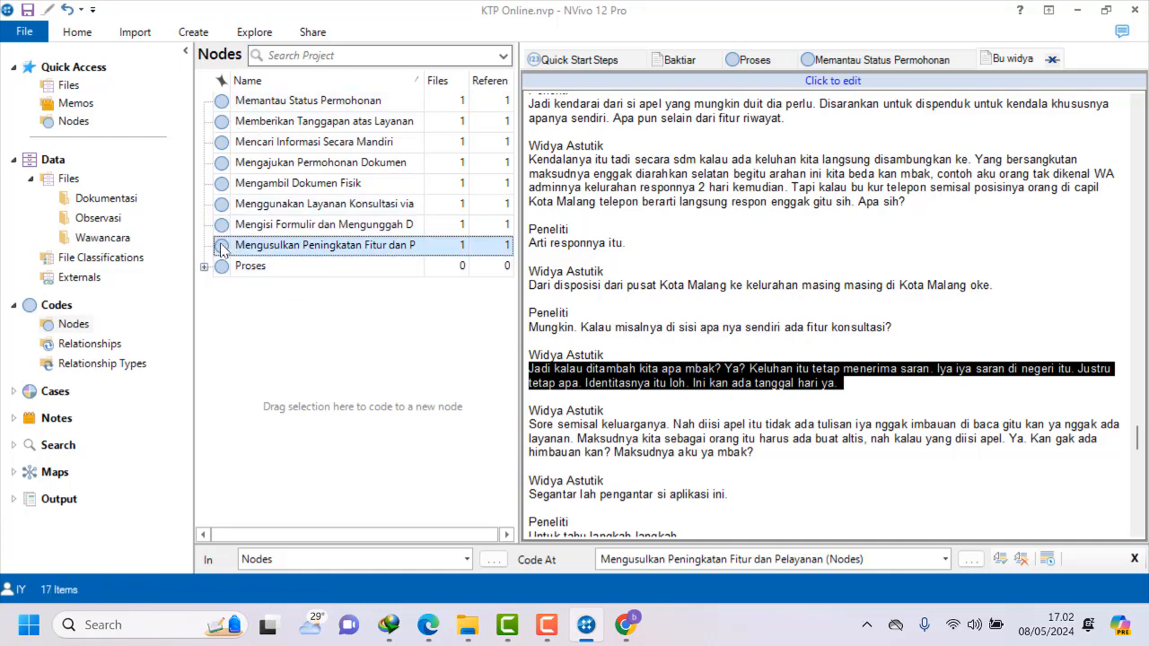
{"action": "left_click_drag", "start_coordinate": [218, 254], "coordinate": [232, 275]}
{"action": "left_click", "coordinate": [225, 307]}
{"action": "left_click", "coordinate": [238, 308]}
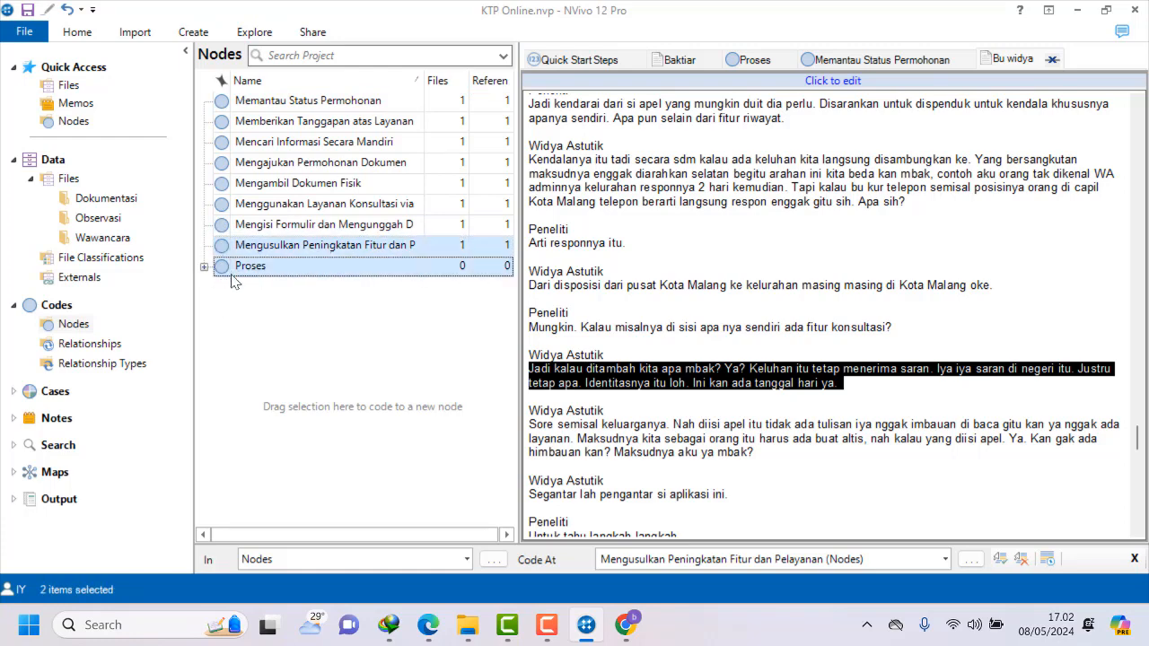
{"action": "left_click", "coordinate": [227, 285]}
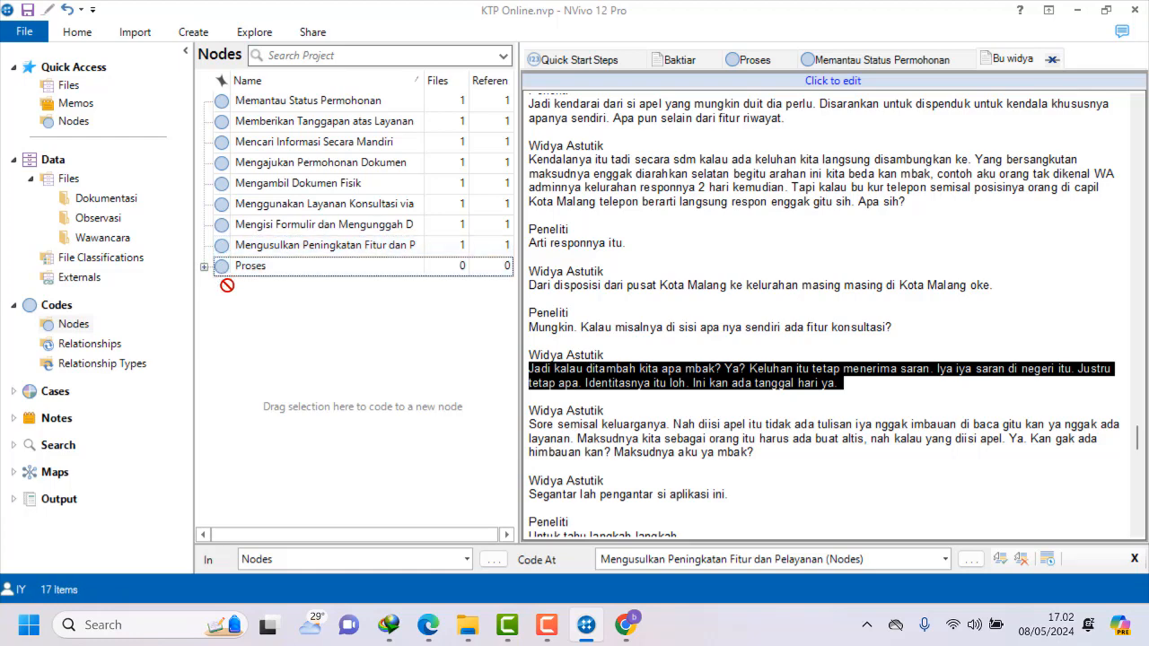
{"action": "left_click_drag", "start_coordinate": [222, 247], "coordinate": [233, 284]}
{"action": "left_click", "coordinate": [239, 313]}
{"action": "left_click", "coordinate": [223, 244]}
{"action": "left_click", "coordinate": [239, 303]}
{"action": "left_click", "coordinate": [222, 245]}
{"action": "mouse_move", "coordinate": [289, 254]}
{"action": "left_mouse_down"}
{"action": "mouse_move", "coordinate": [277, 265]}
{"action": "mouse_move", "coordinate": [288, 272]}
{"action": "mouse_move", "coordinate": [274, 273]}
{"action": "mouse_move", "coordinate": [290, 249]}
{"action": "mouse_move", "coordinate": [285, 267]}
{"action": "left_mouse_up"}
{"action": "left_click", "coordinate": [286, 280]}
{"action": "left_click", "coordinate": [283, 307]}
{"action": "left_click", "coordinate": [286, 323]}
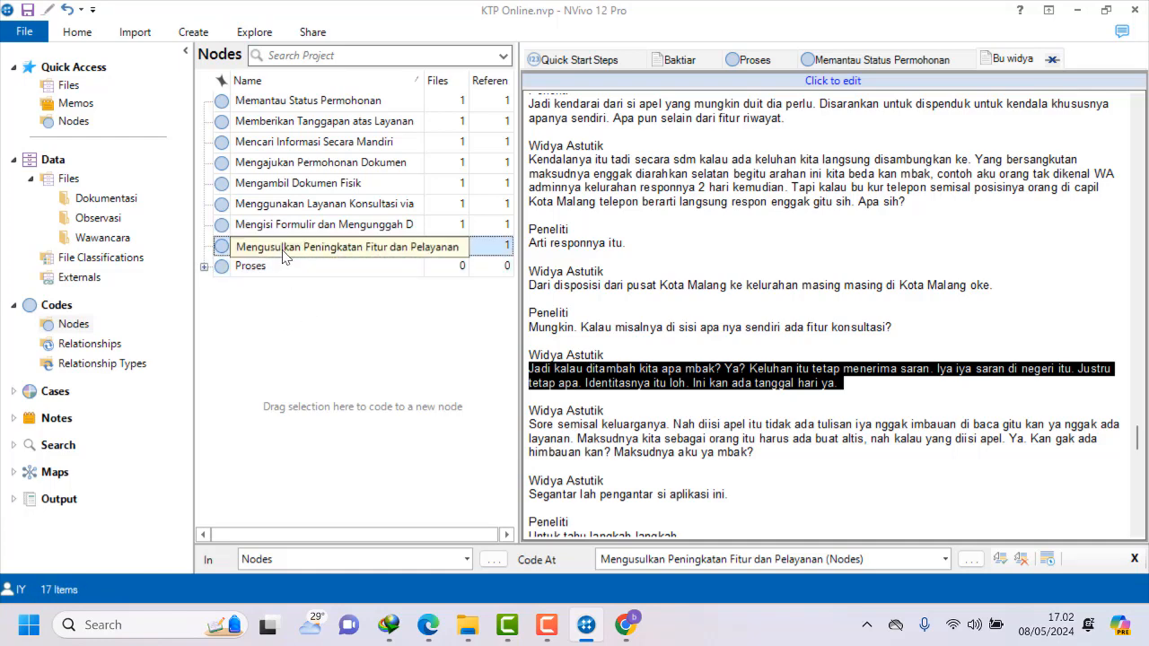
{"action": "left_click_drag", "start_coordinate": [284, 256], "coordinate": [276, 289]}
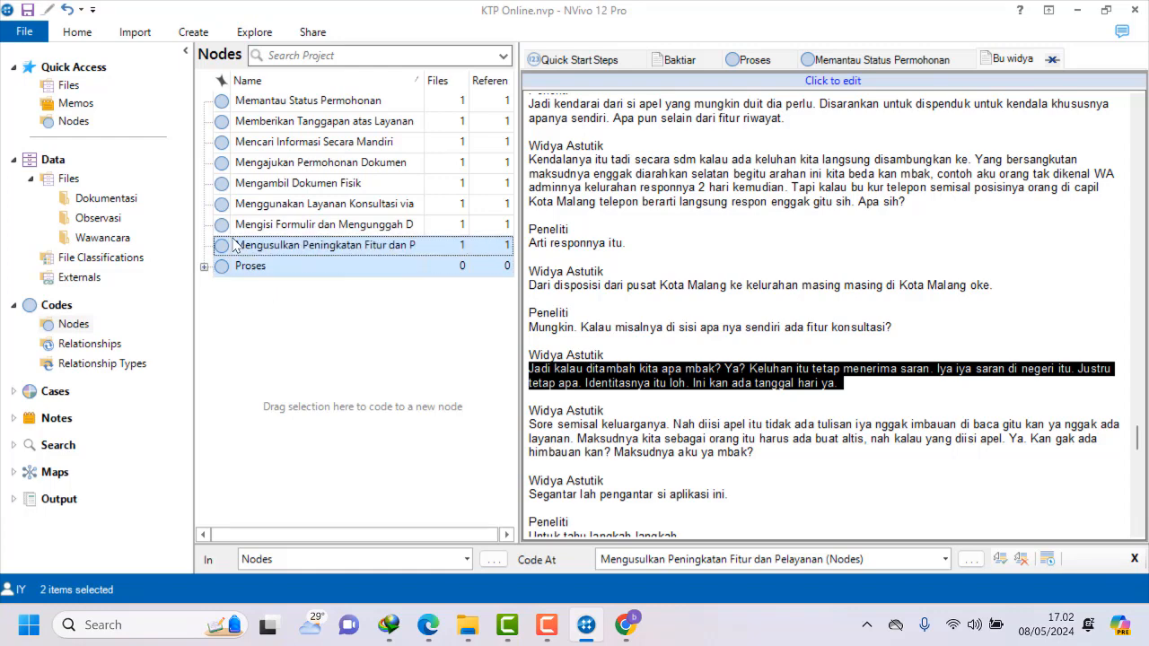
{"action": "left_click_drag", "start_coordinate": [235, 245], "coordinate": [248, 305]}
{"action": "left_click", "coordinate": [251, 323]}
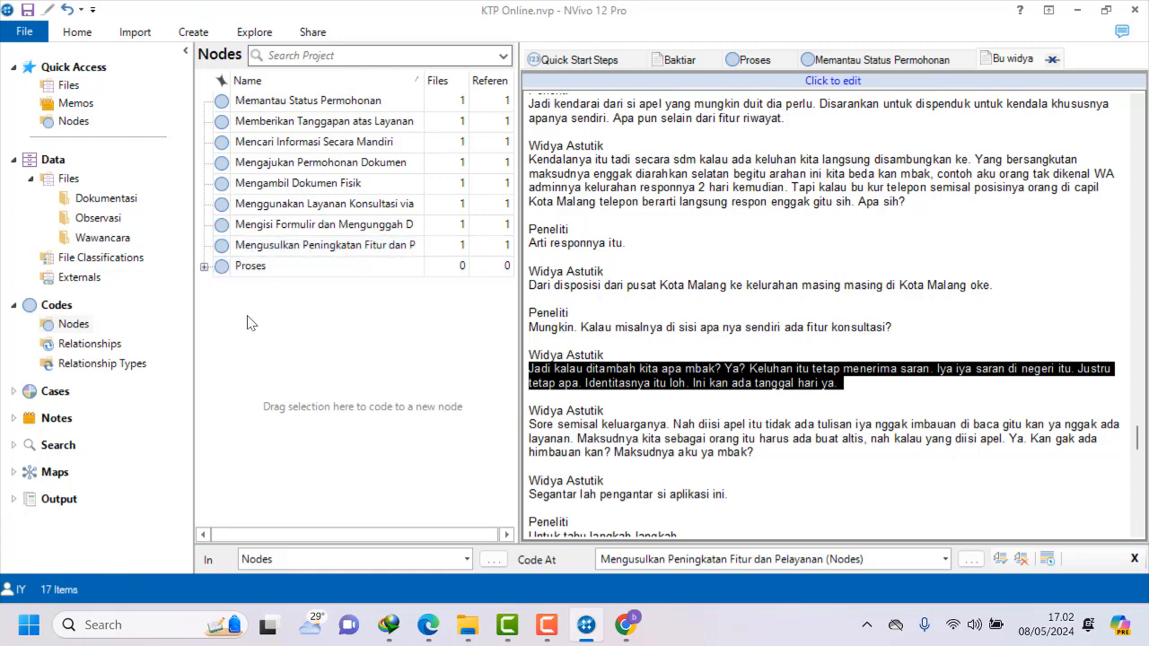
{"action": "left_click_drag", "start_coordinate": [238, 245], "coordinate": [239, 288]}
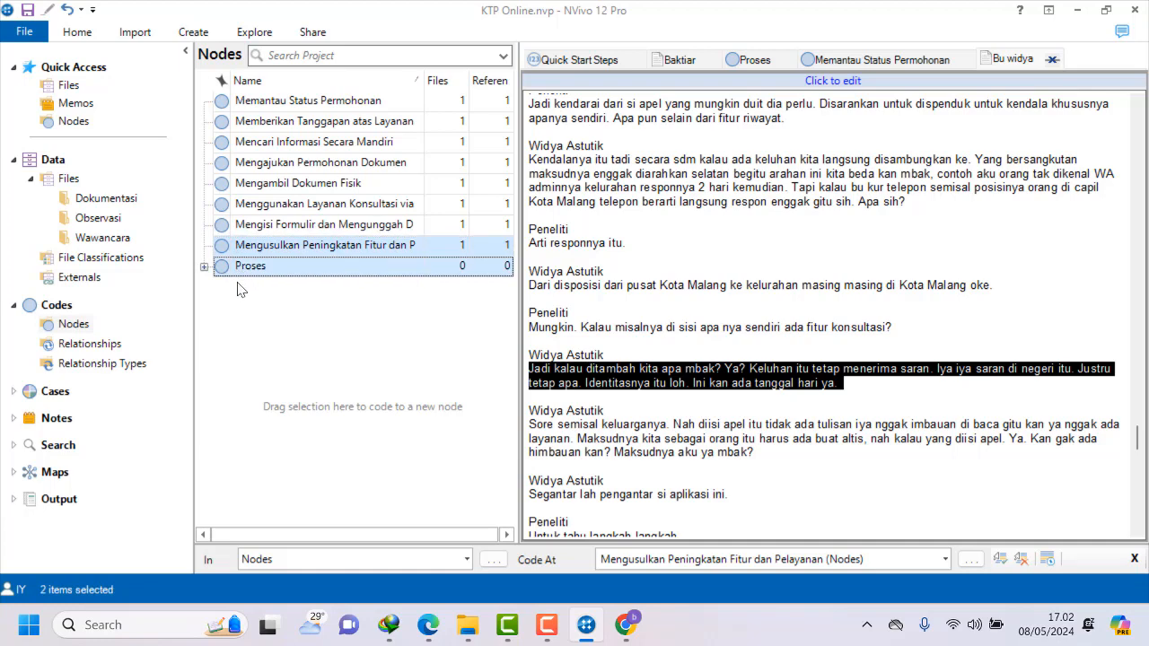
{"action": "left_click", "coordinate": [239, 288]}
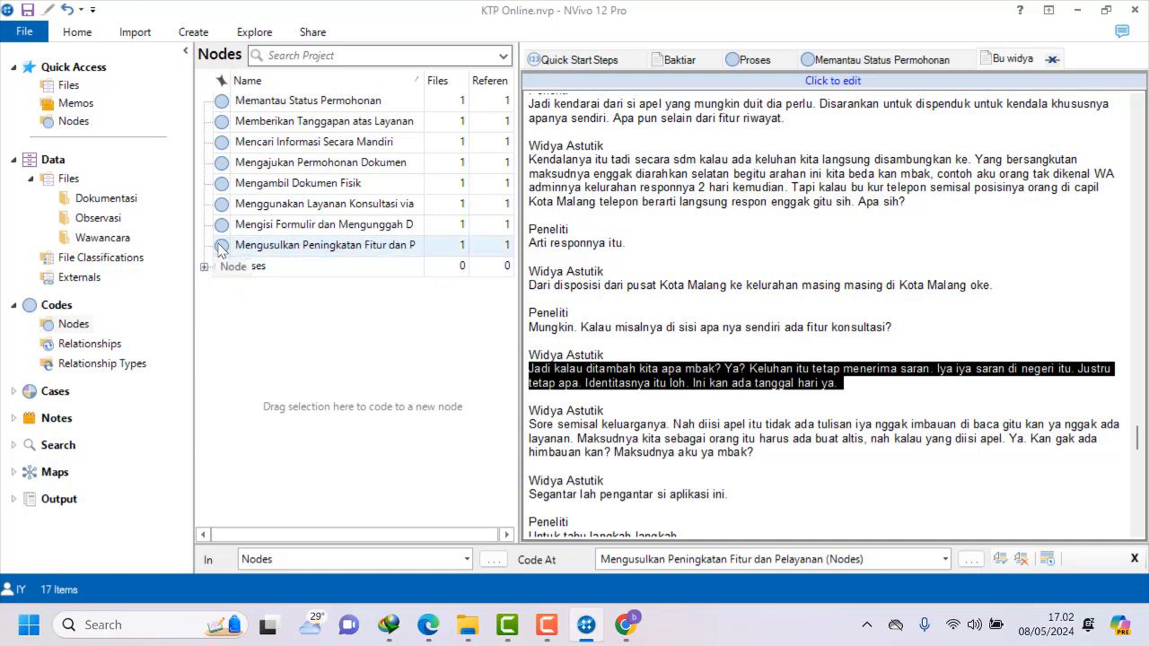
Move the "Mengusulkan Peningkatan Fitur dan Pelayanan" node under the "Proses" node.
{"action": "left_click", "coordinate": [219, 248]}
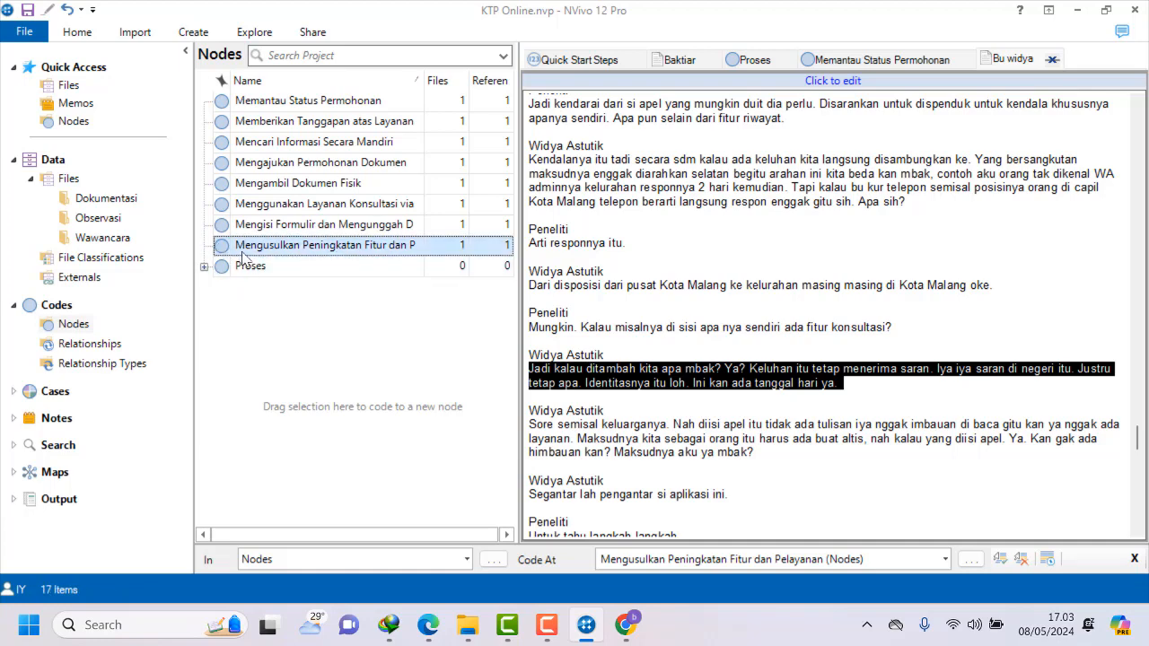
{"action": "left_click", "coordinate": [242, 262], "text": "shift"}
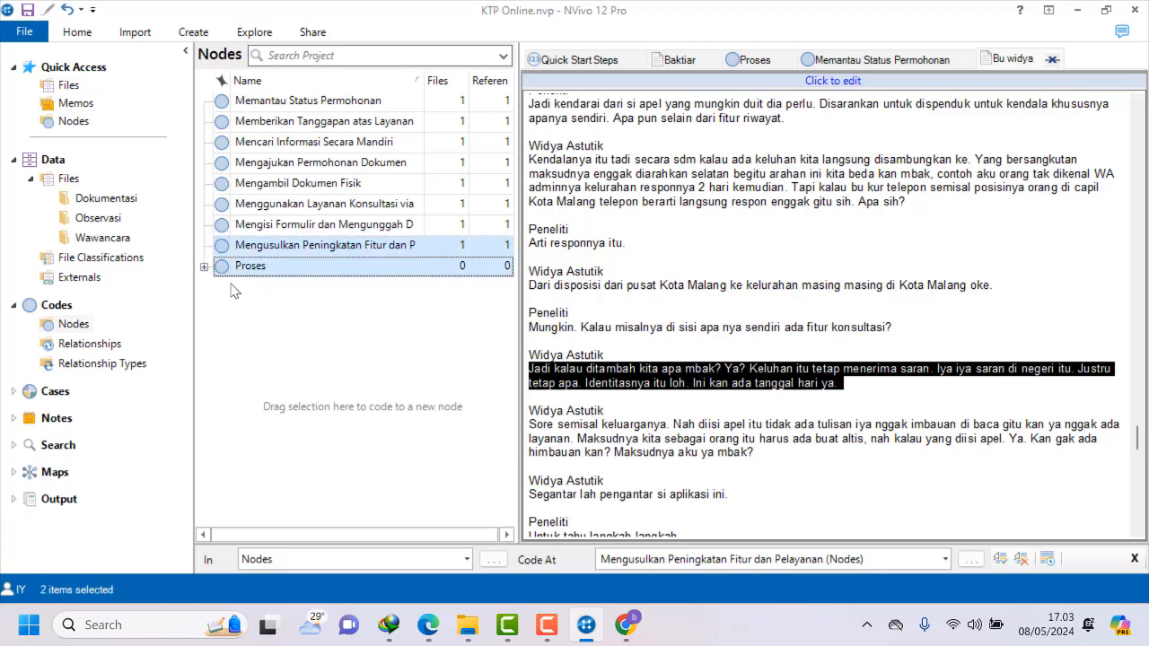
{"action": "left_click", "coordinate": [228, 253]}
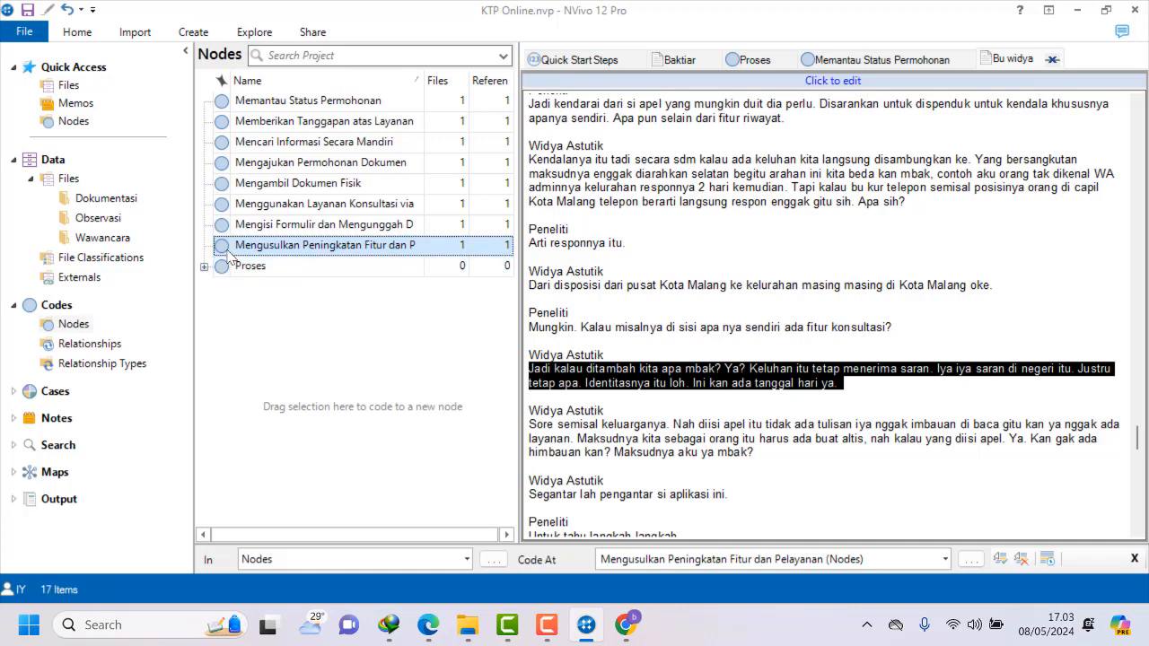
{"action": "left_click_drag", "start_coordinate": [228, 254], "coordinate": [233, 269]}
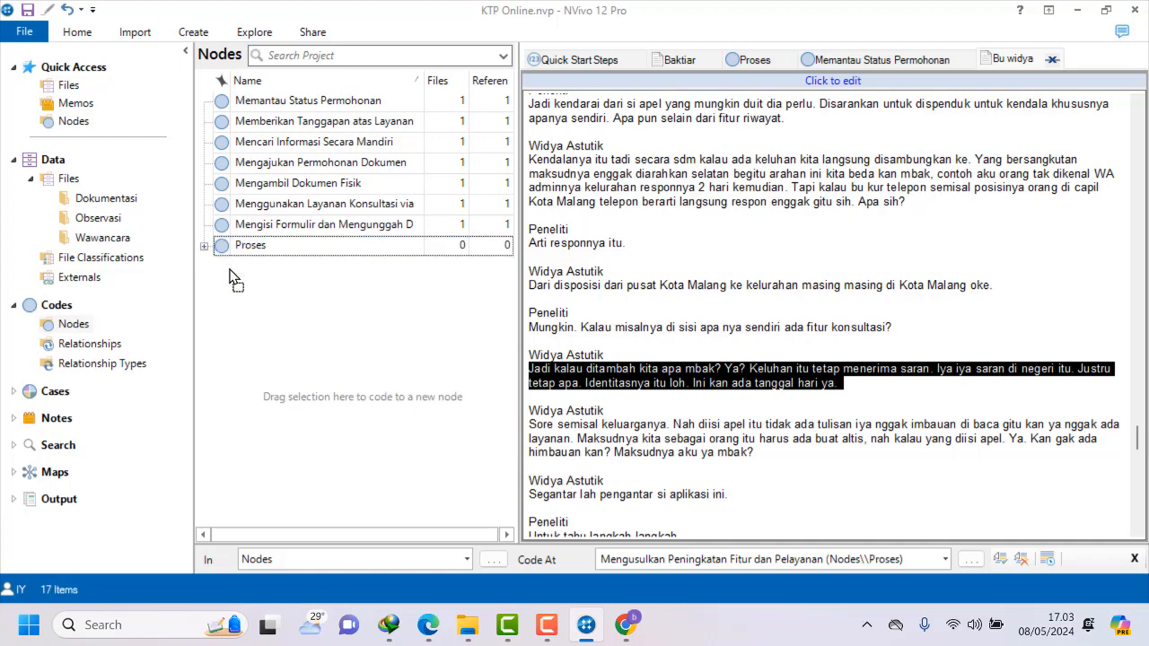
{"action": "left_click_drag", "start_coordinate": [224, 228], "coordinate": [225, 247]}
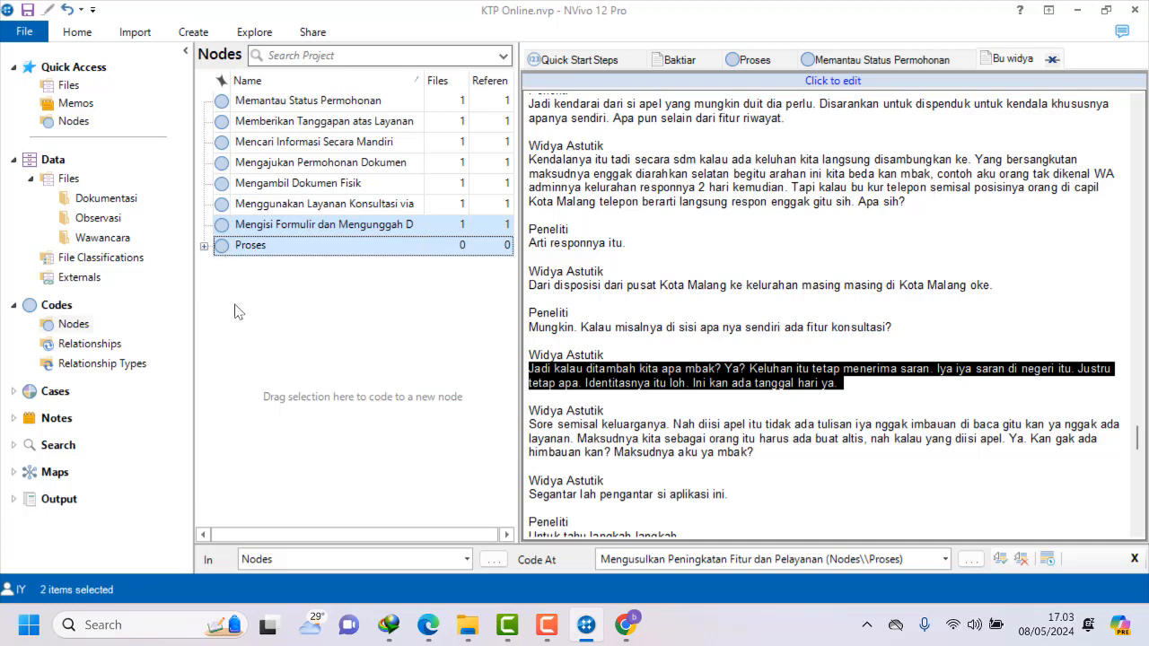
{"action": "left_click", "coordinate": [239, 310]}
{"action": "left_click", "coordinate": [224, 228]}
{"action": "left_click_drag", "start_coordinate": [224, 231], "coordinate": [222, 267]}
{"action": "left_click", "coordinate": [230, 308]}
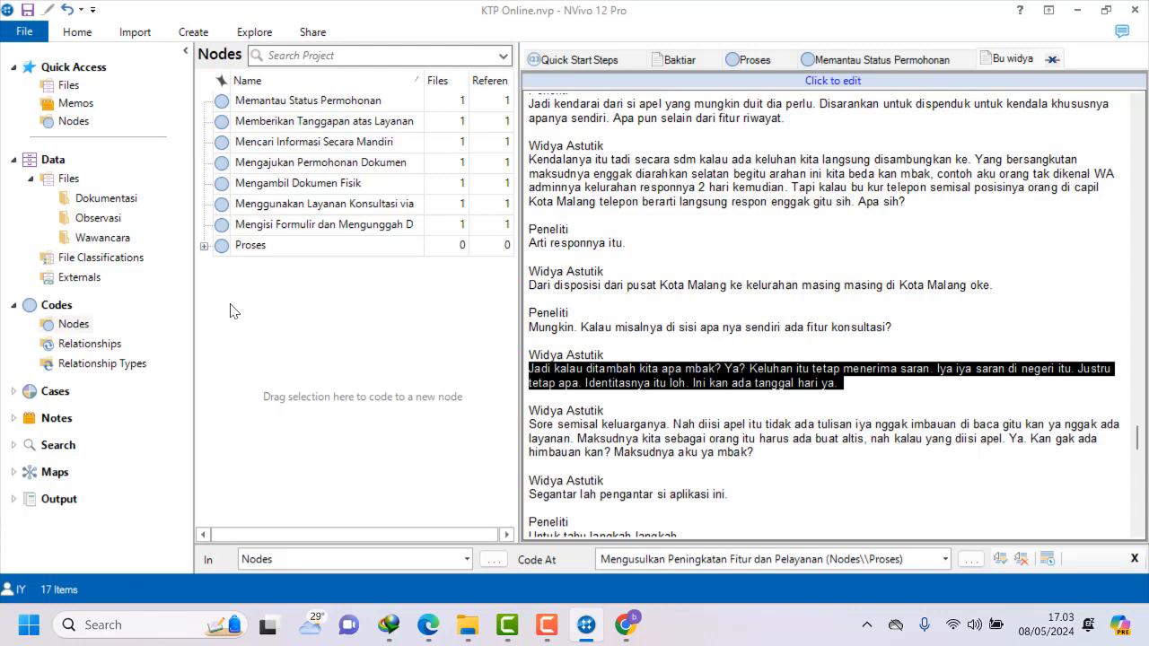
{"action": "left_click", "coordinate": [226, 233]}
{"action": "left_click", "coordinate": [224, 247], "text": "shift"}
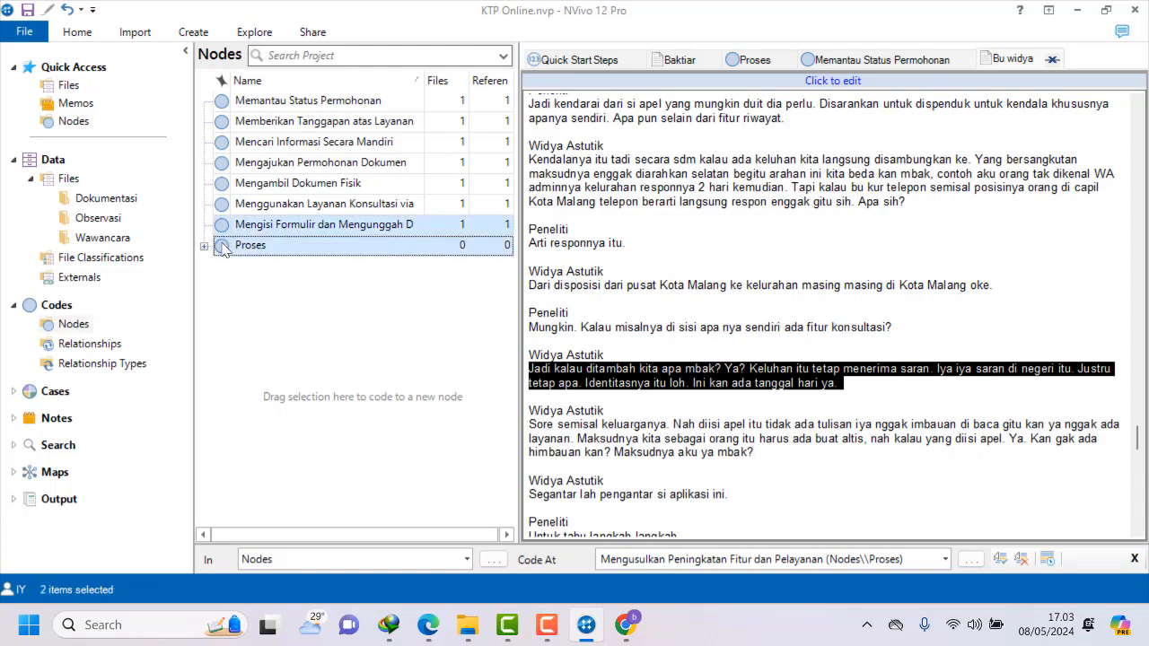
{"action": "left_click", "coordinate": [234, 303]}
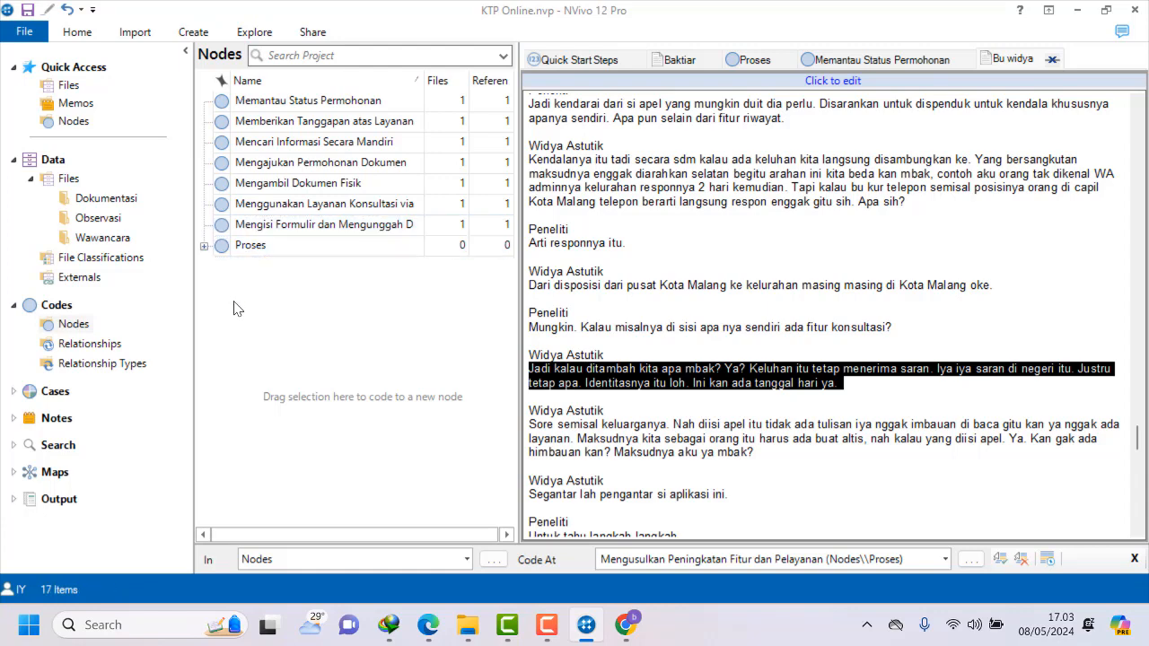
{"action": "left_click", "coordinate": [220, 234]}
{"action": "left_click", "coordinate": [218, 247], "text": "shift"}
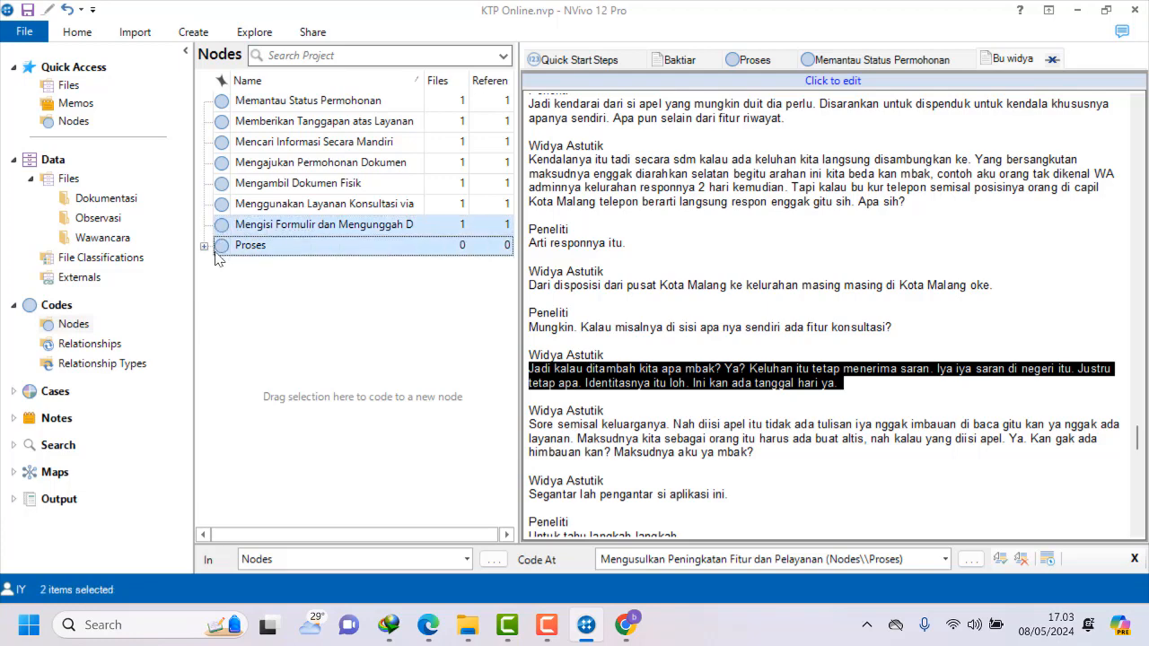
{"action": "left_click", "coordinate": [241, 286]}
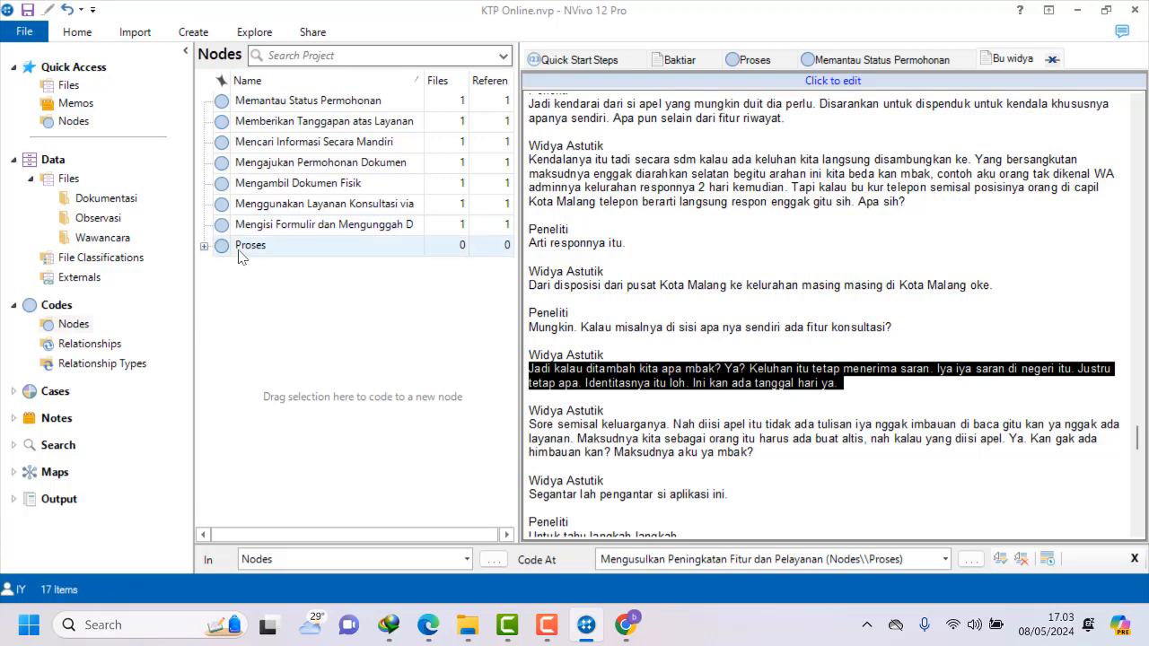
{"action": "left_click", "coordinate": [230, 225]}
{"action": "left_click", "coordinate": [228, 251], "text": "shift"}
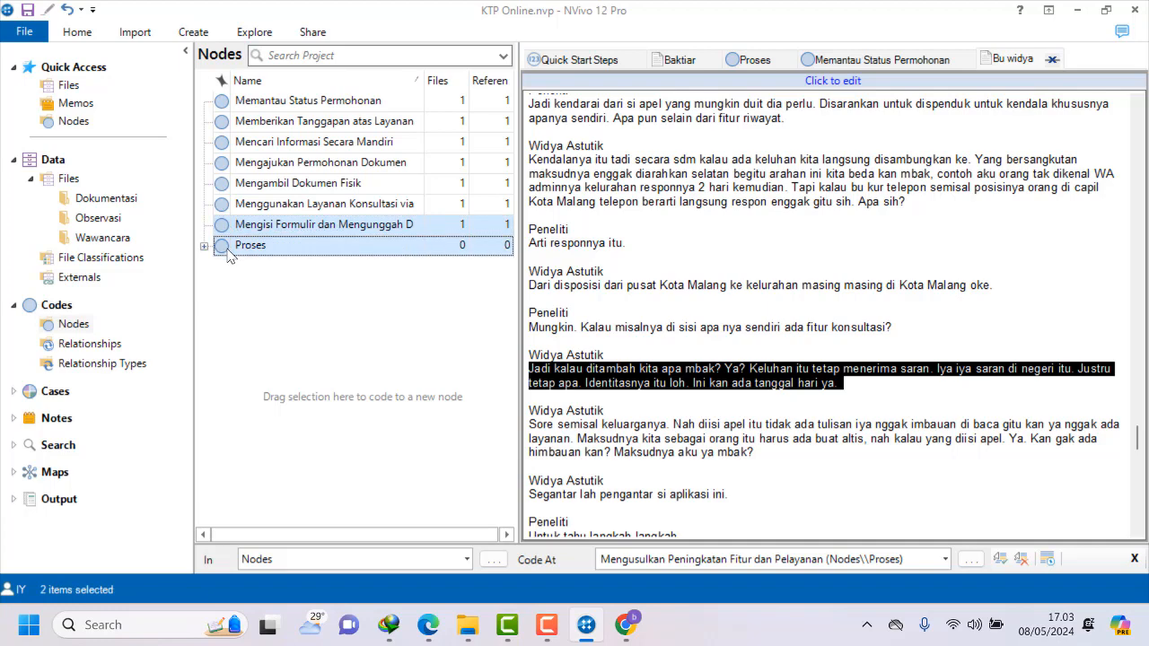
{"action": "left_click", "coordinate": [233, 273]}
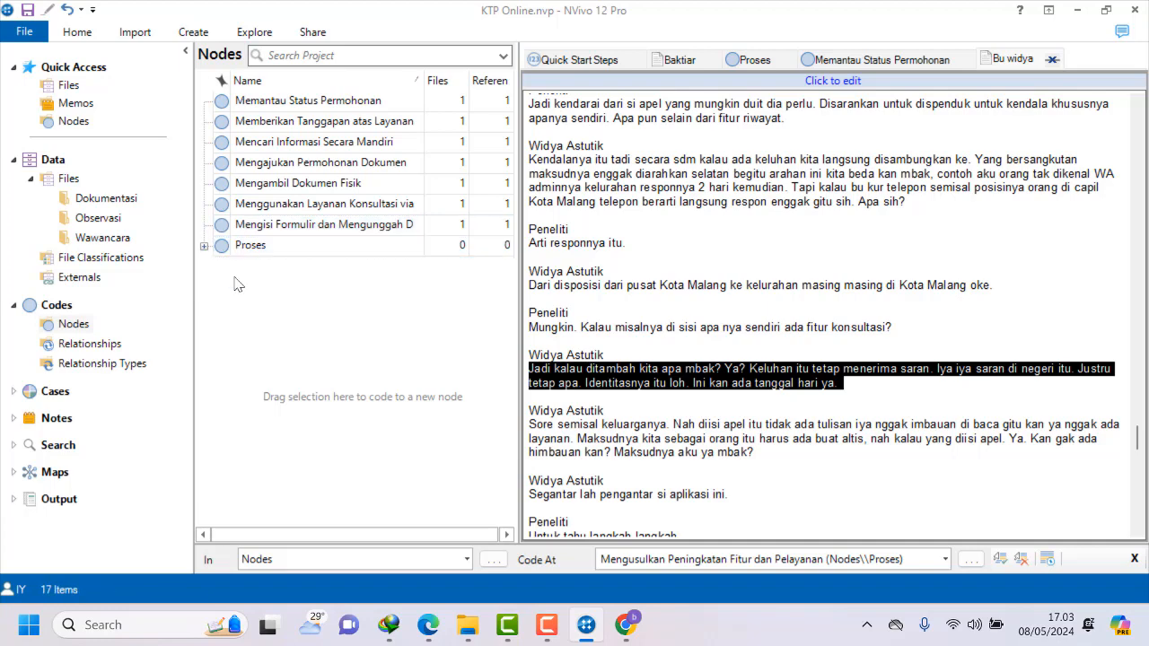
{"action": "left_click", "coordinate": [228, 107]}
{"action": "left_click", "coordinate": [230, 246], "text": "shift"}
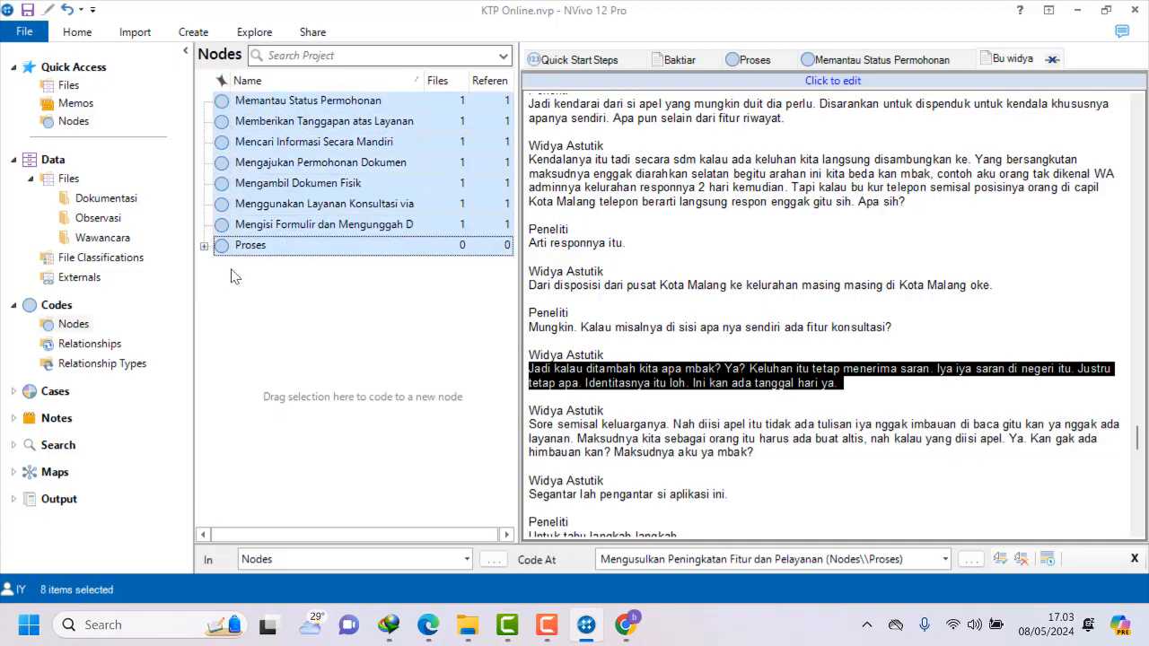
Move the node beginning "Mengisi Formulir dan Mengunggah" under the "Proses" node.
{"action": "left_click", "coordinate": [245, 263]}
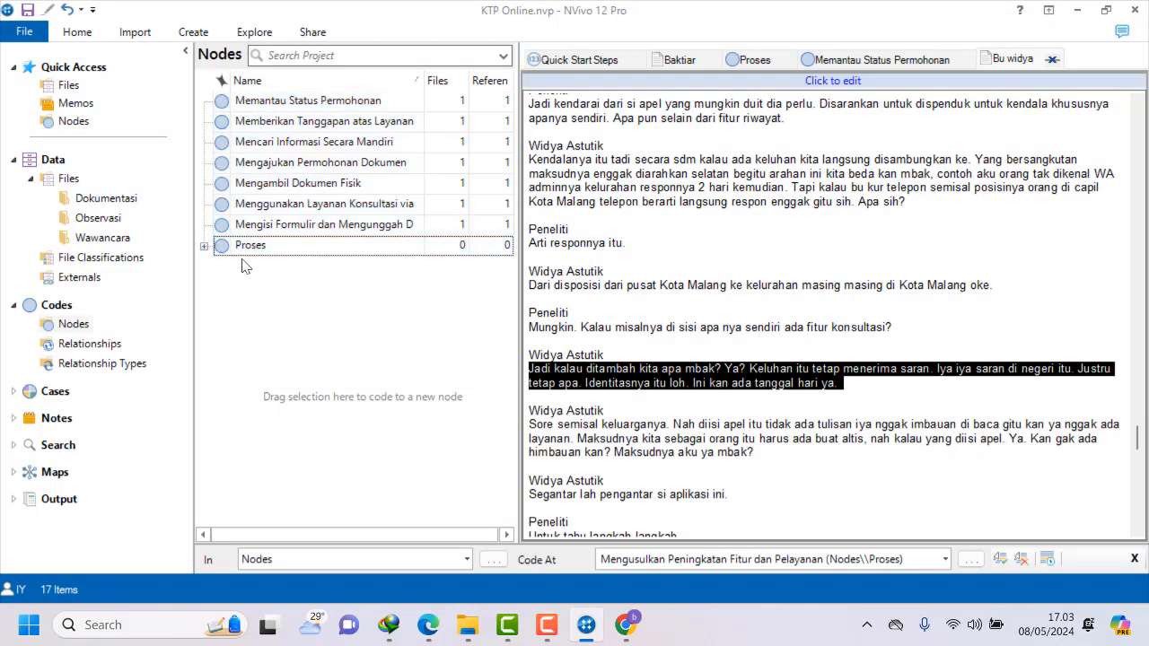
{"action": "left_click", "coordinate": [222, 225]}
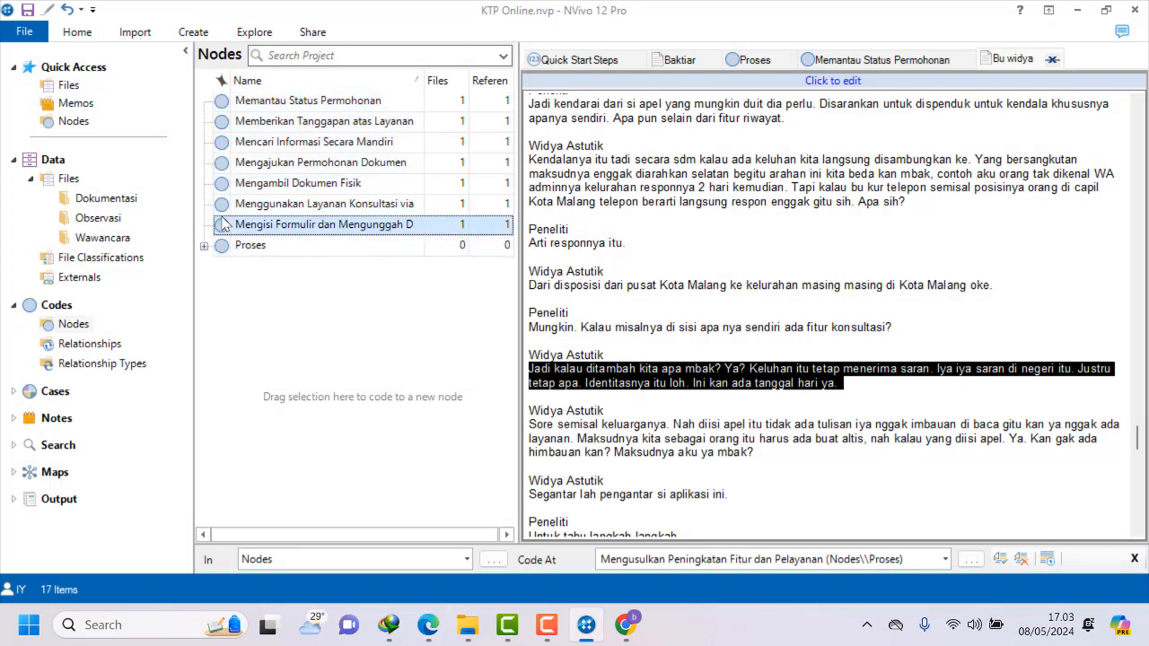
{"action": "mouse_move", "coordinate": [223, 224]}
{"action": "left_mouse_down"}
{"action": "mouse_move", "coordinate": [225, 274]}
{"action": "mouse_move", "coordinate": [231, 226]}
{"action": "mouse_move", "coordinate": [229, 245]}
{"action": "left_mouse_up"}
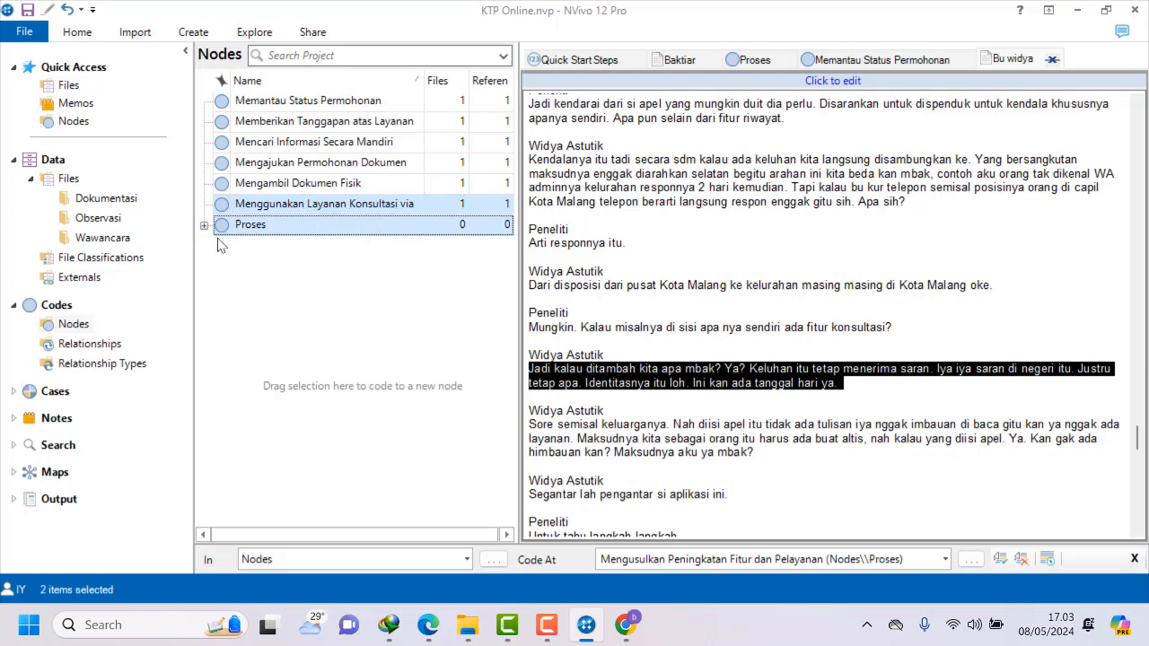
Try to move the node beginning "Menggunakan Layanan Konsultasi via" under the "Proses" node.
{"action": "left_click_drag", "start_coordinate": [223, 200], "coordinate": [241, 274]}
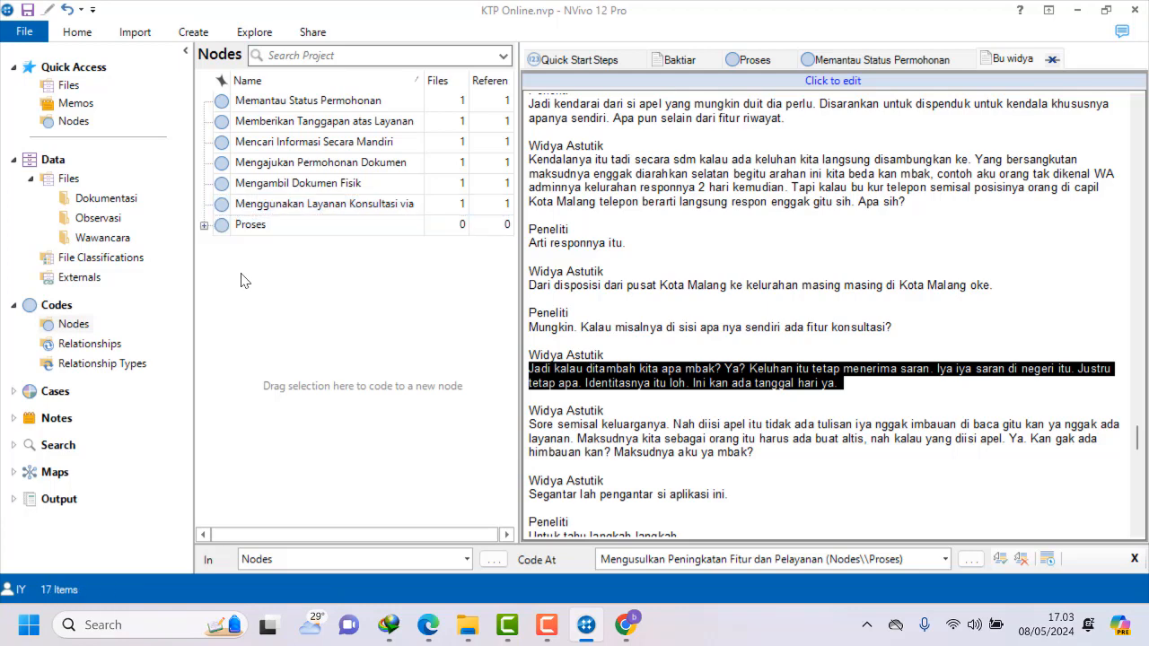
{"action": "left_click", "coordinate": [225, 209]}
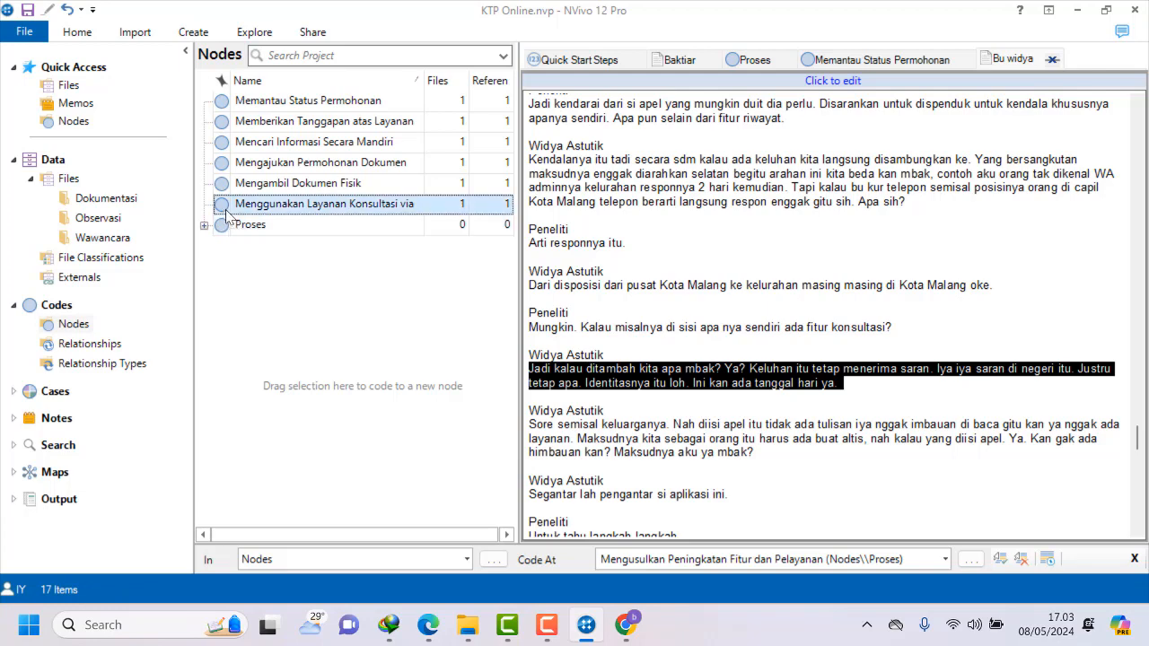
{"action": "left_click", "coordinate": [224, 225], "text": "ctrl"}
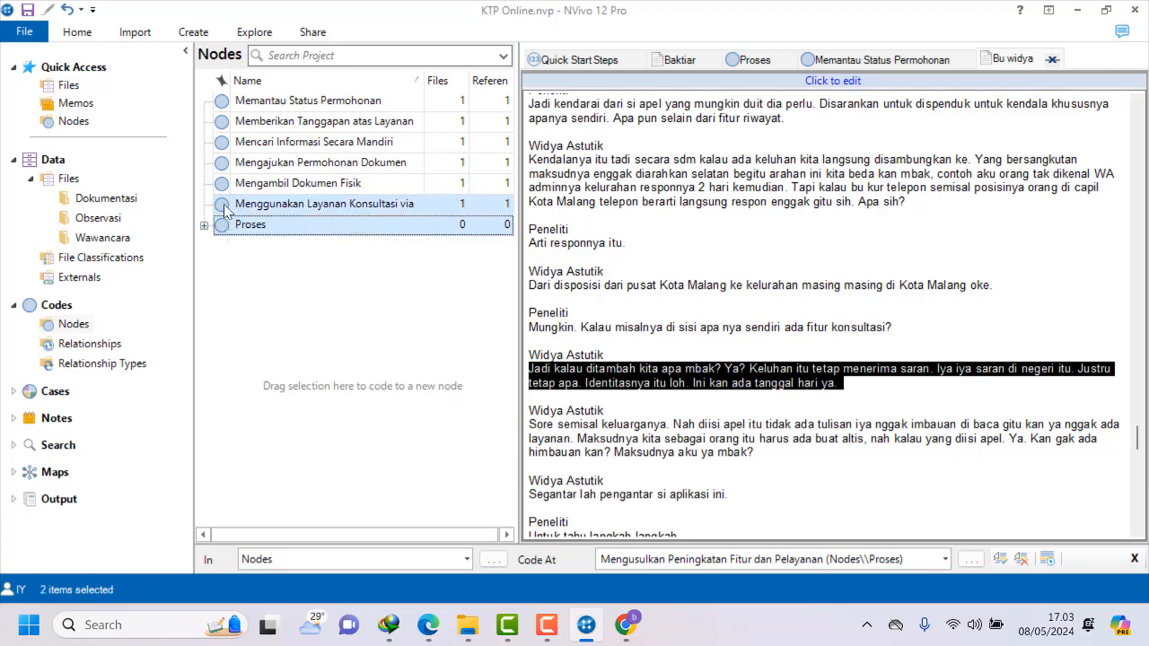
{"action": "left_click", "coordinate": [225, 207]}
{"action": "left_click_drag", "start_coordinate": [223, 226], "coordinate": [222, 230]}
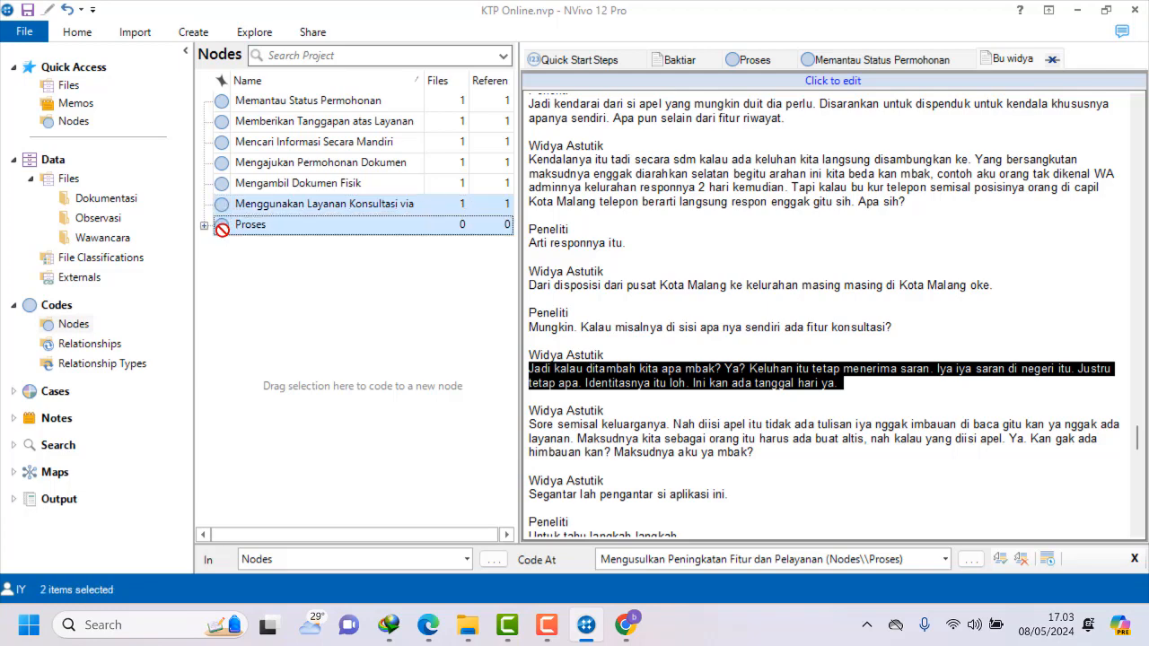
{"action": "left_click", "coordinate": [234, 299]}
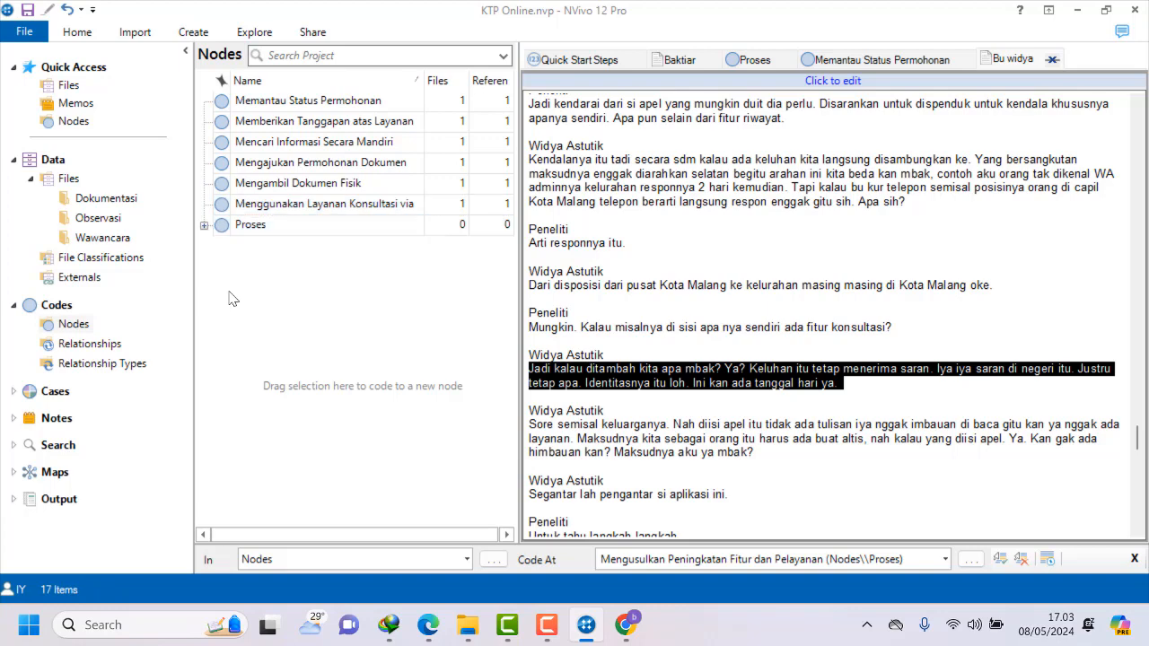
{"action": "left_click", "coordinate": [223, 205]}
{"action": "left_click", "coordinate": [220, 225], "text": "shift"}
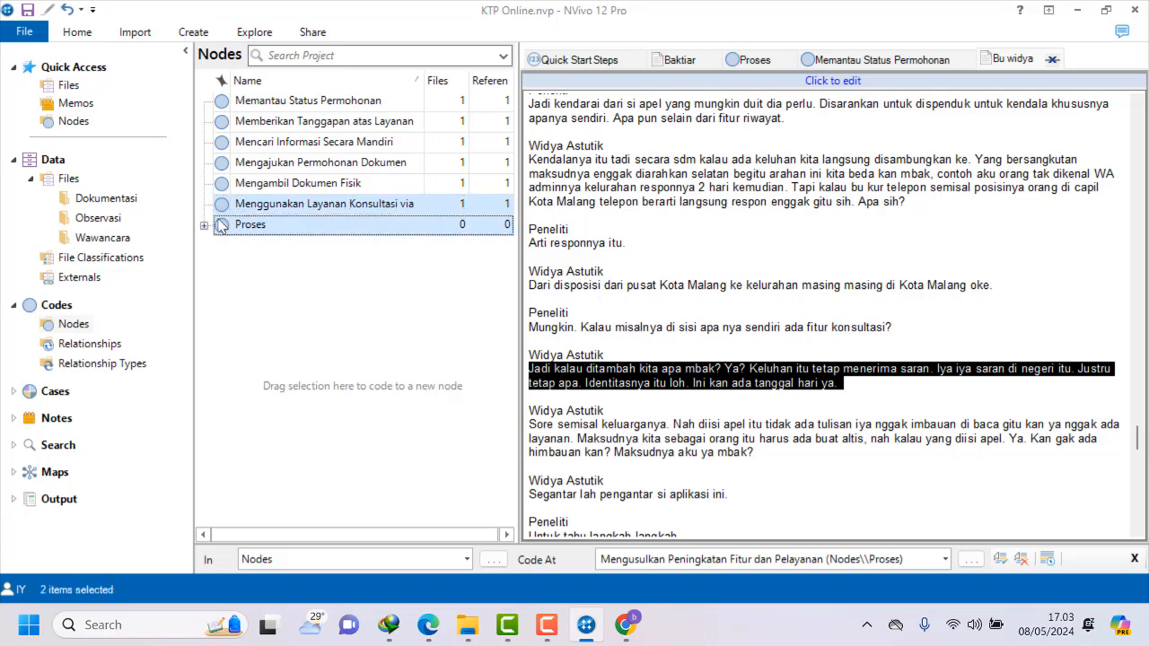
{"action": "left_click", "coordinate": [238, 275]}
{"action": "left_click", "coordinate": [229, 205]}
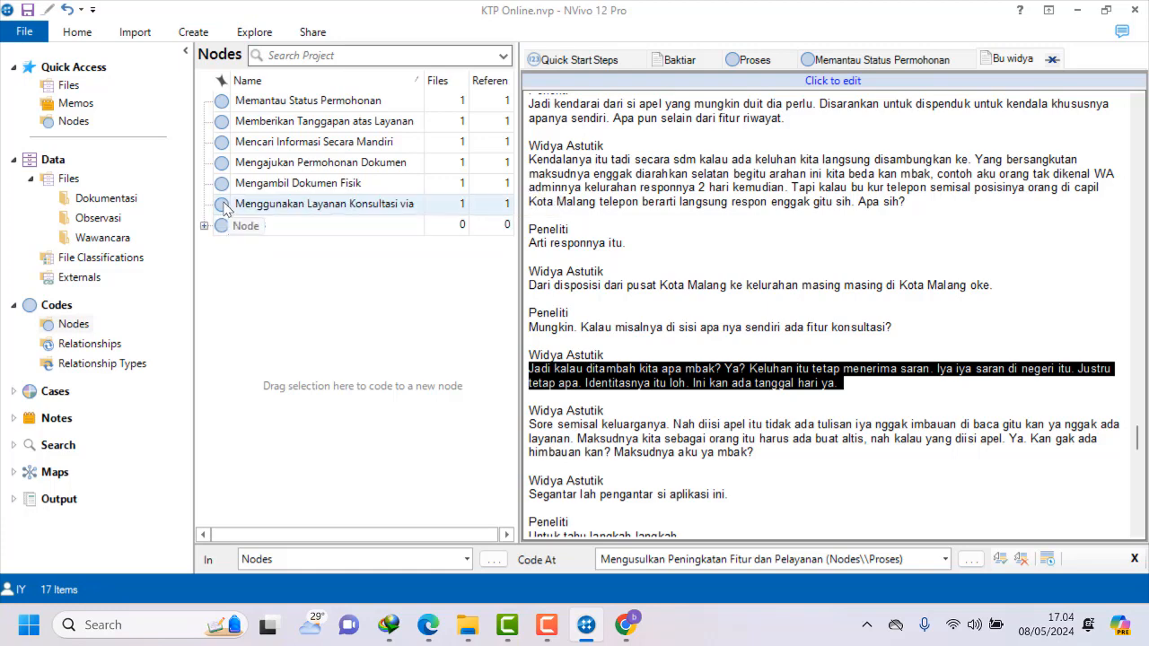
{"action": "left_click", "coordinate": [226, 226], "text": "shift"}
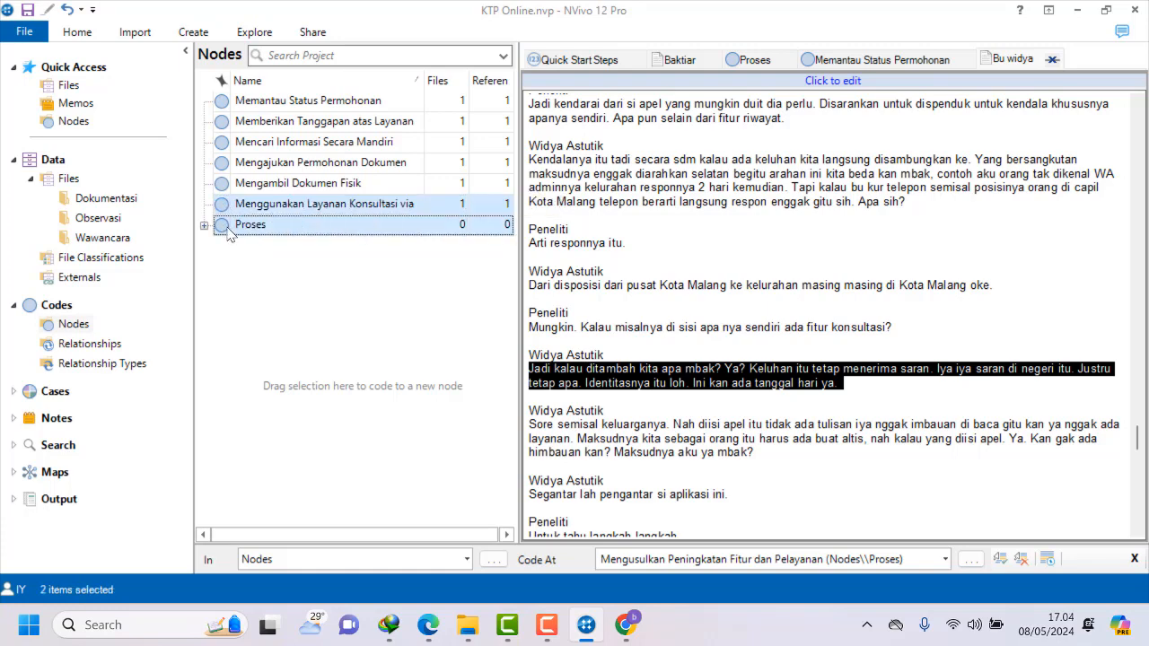
{"action": "left_click", "coordinate": [238, 276]}
{"action": "left_click", "coordinate": [227, 207]}
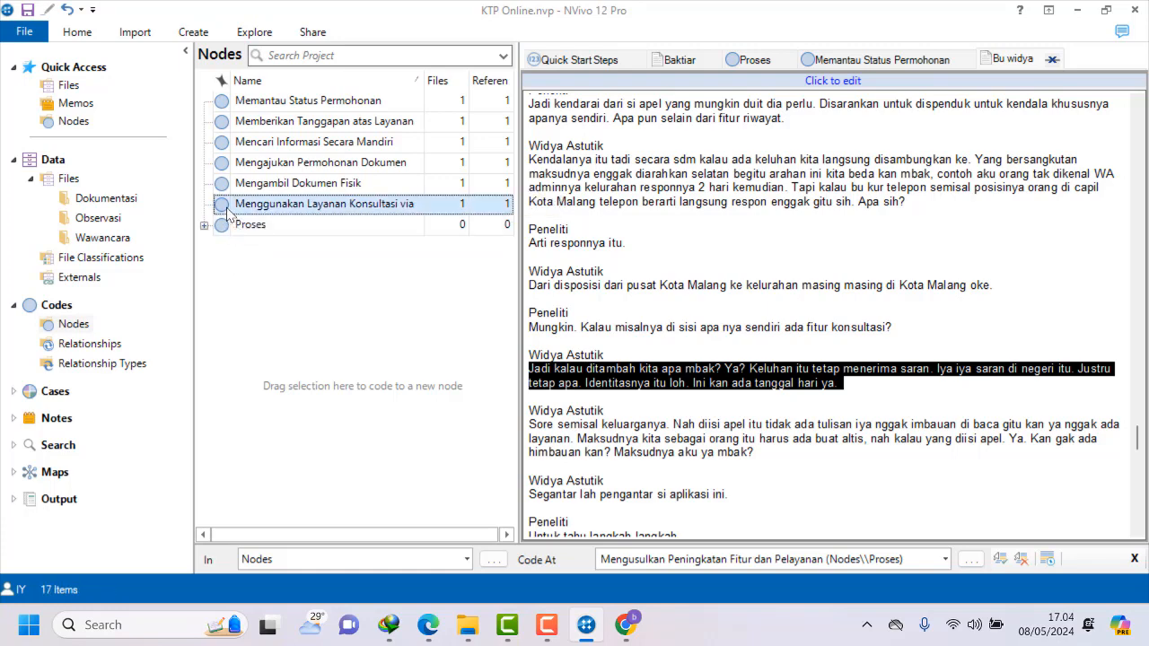
{"action": "left_click", "coordinate": [231, 226], "text": "shift"}
{"action": "left_click", "coordinate": [238, 258]}
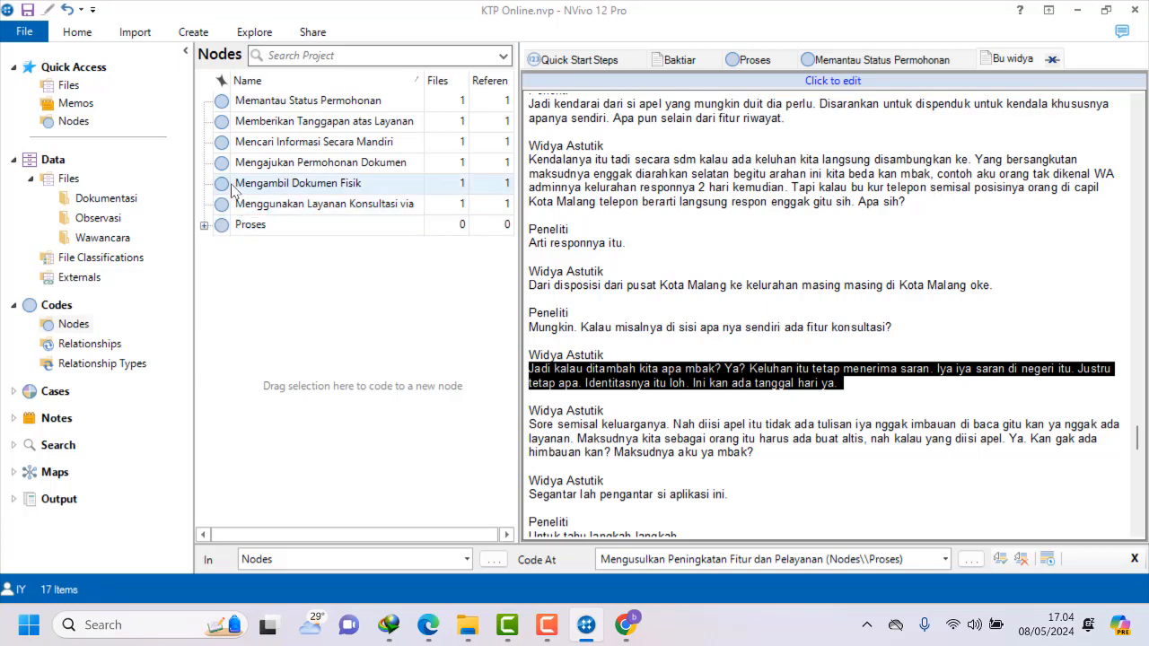
{"action": "left_click", "coordinate": [220, 211]}
{"action": "left_click", "coordinate": [220, 228], "text": "shift"}
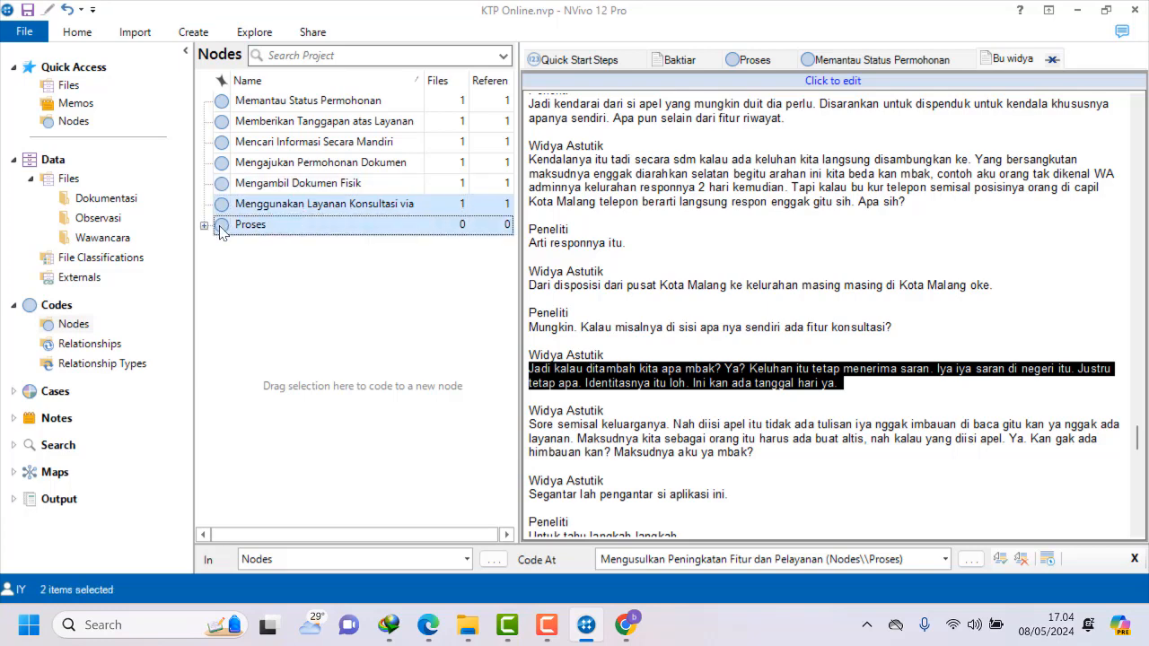
{"action": "left_click", "coordinate": [230, 256]}
{"action": "left_click", "coordinate": [223, 211]}
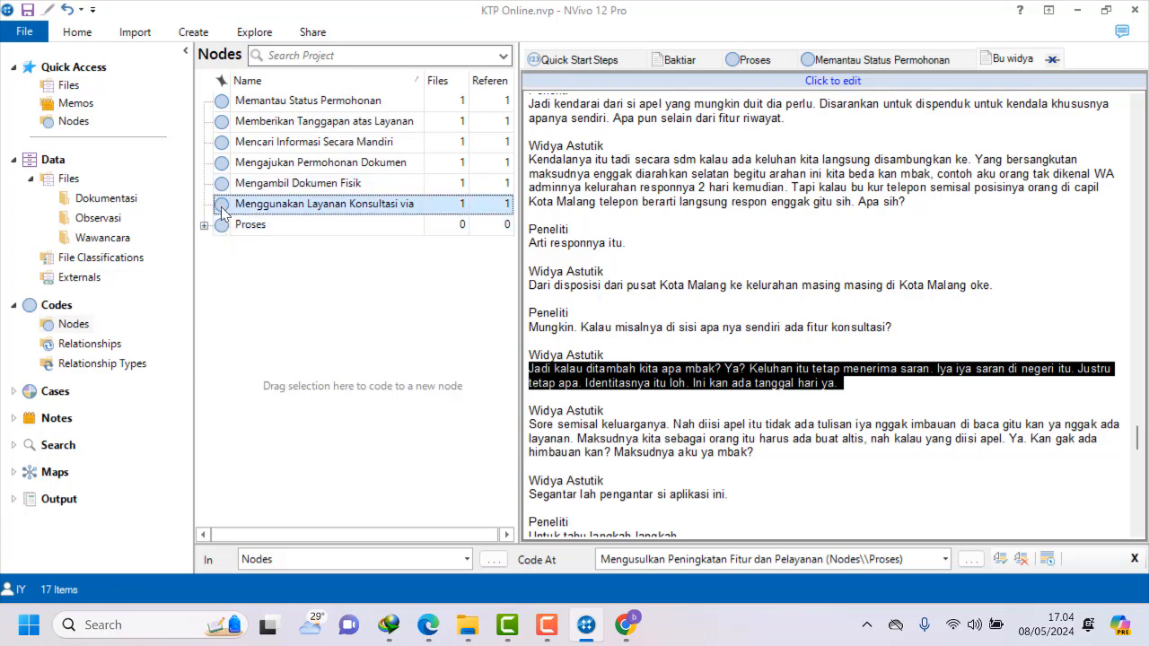
{"action": "left_click", "coordinate": [224, 226], "text": "shift"}
{"action": "left_click", "coordinate": [236, 258]}
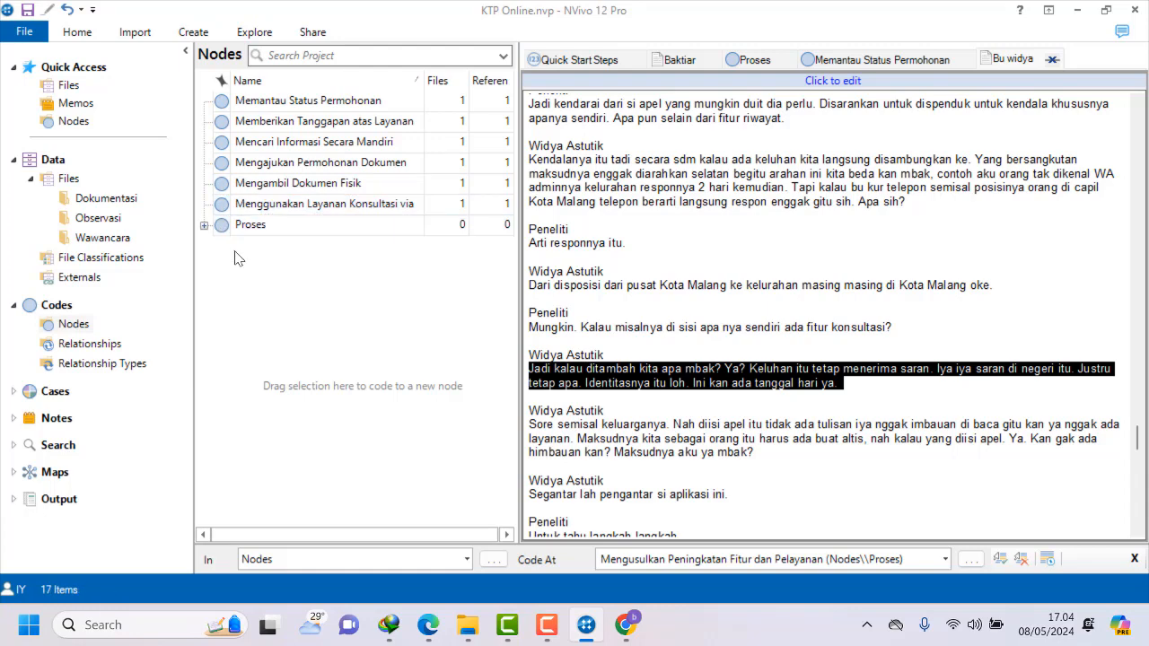
{"action": "left_click", "coordinate": [223, 205]}
{"action": "left_click", "coordinate": [225, 227], "text": "shift"}
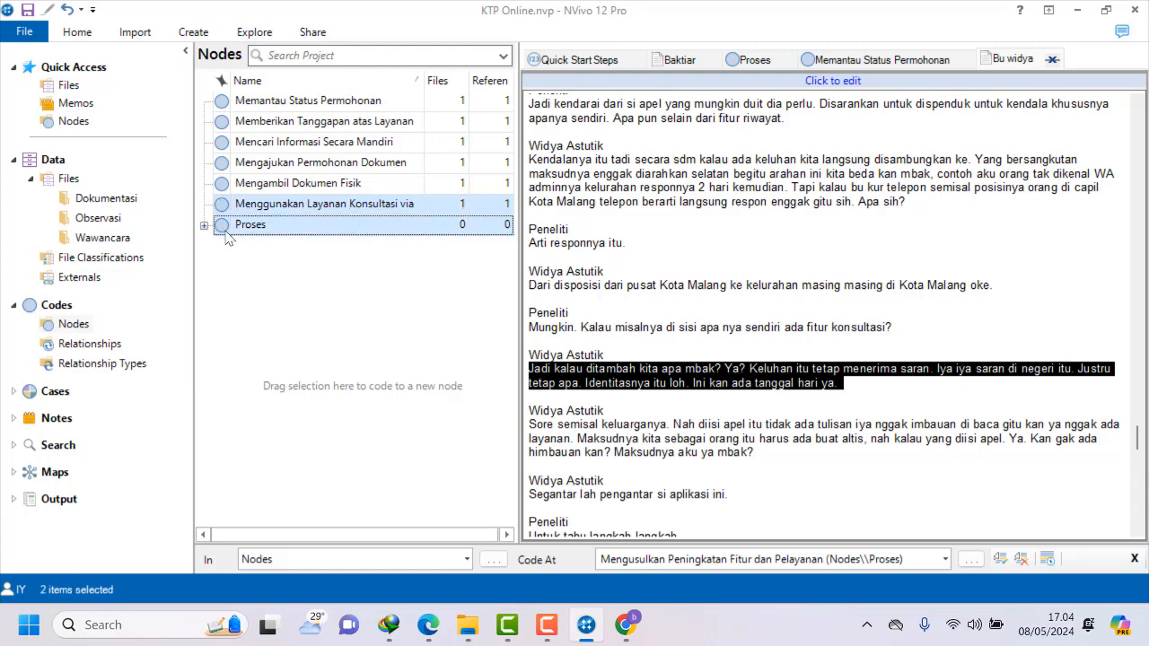
{"action": "left_click", "coordinate": [250, 262]}
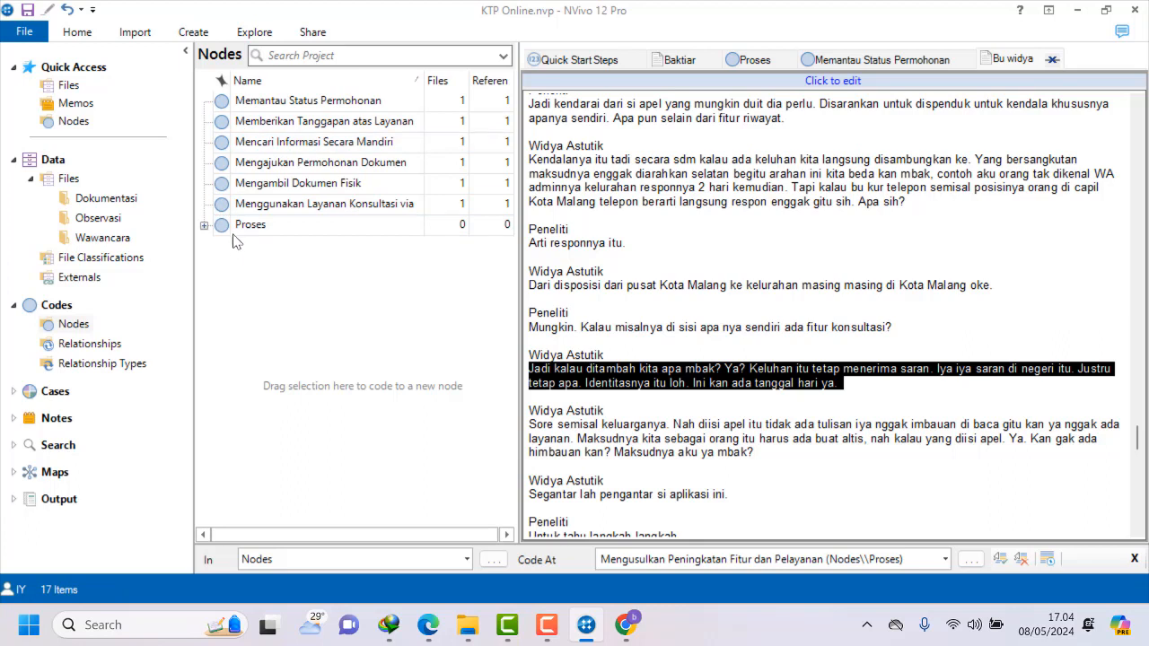
{"action": "left_click", "coordinate": [236, 224]}
Make the node beginning "Menggunakan Layanan Konsultasi via" a child of the "Proses" node.
{"action": "left_click", "coordinate": [225, 212]}
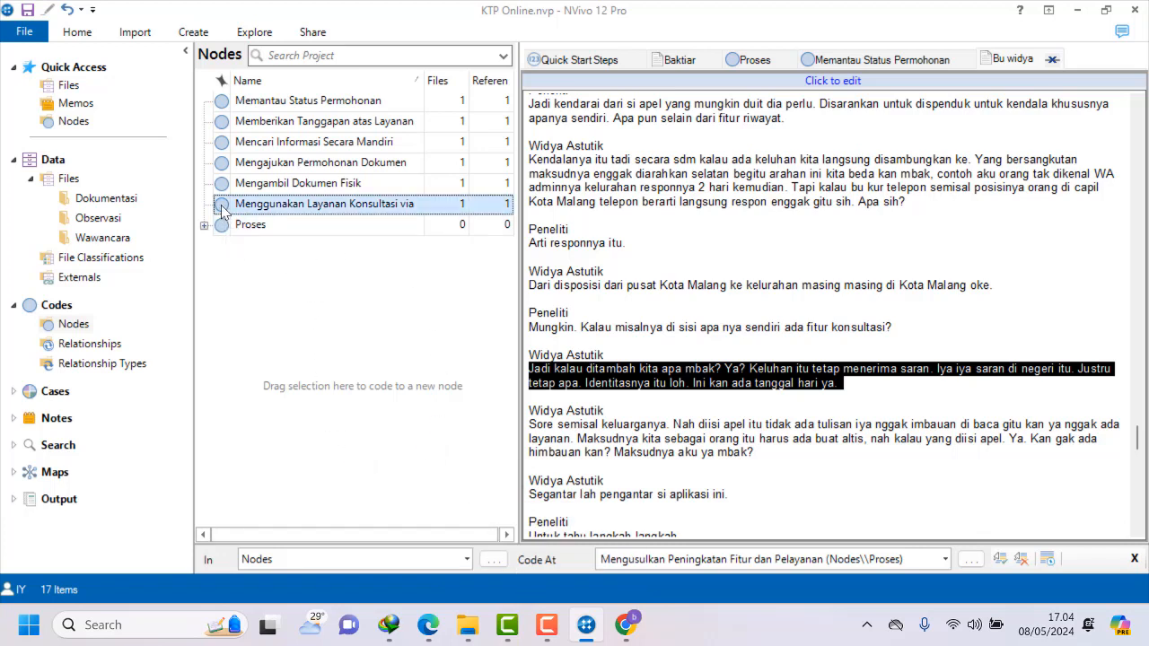
{"action": "right_click", "coordinate": [224, 210]}
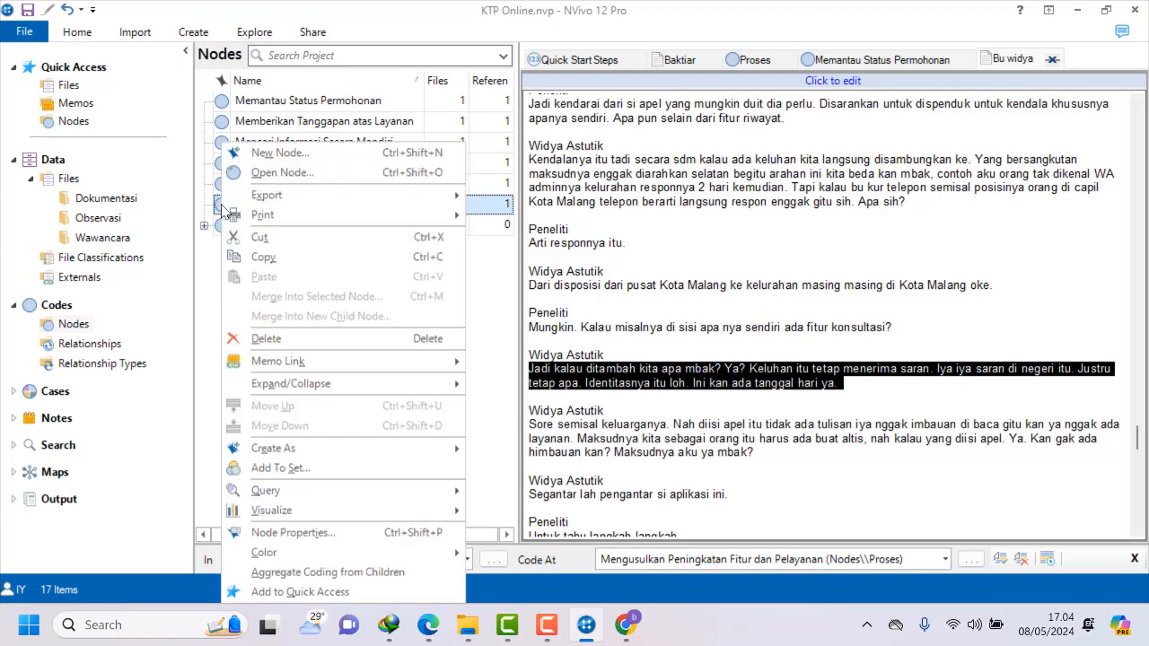
{"action": "key", "text": "Escape"}
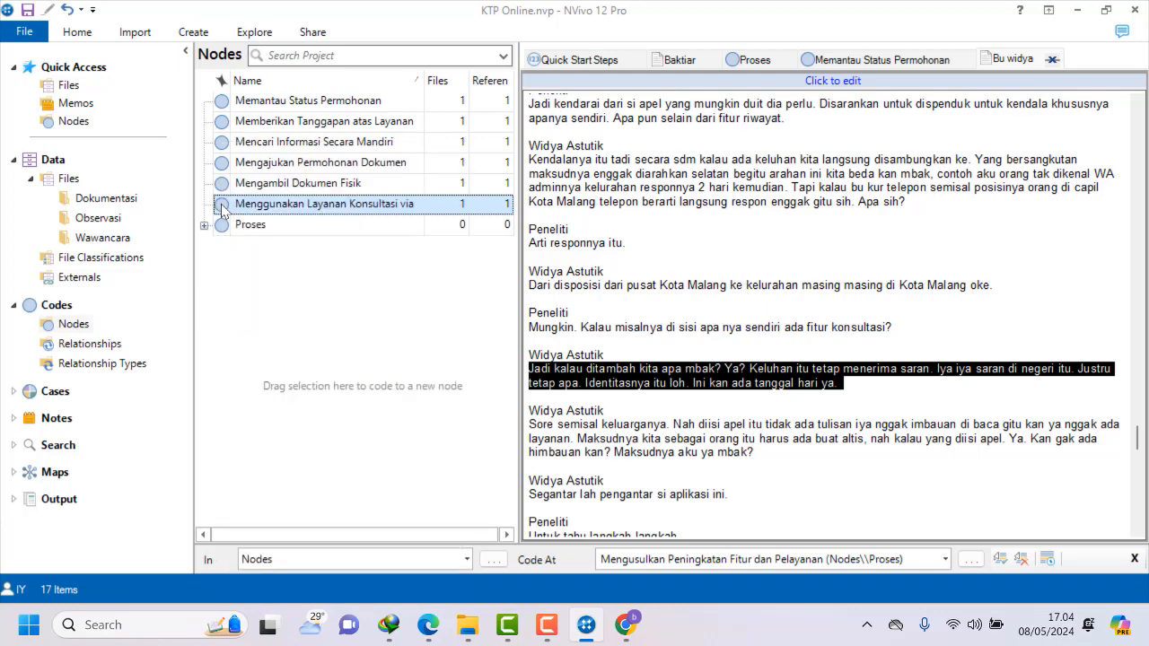
{"action": "left_click_drag", "start_coordinate": [223, 208], "coordinate": [224, 231]}
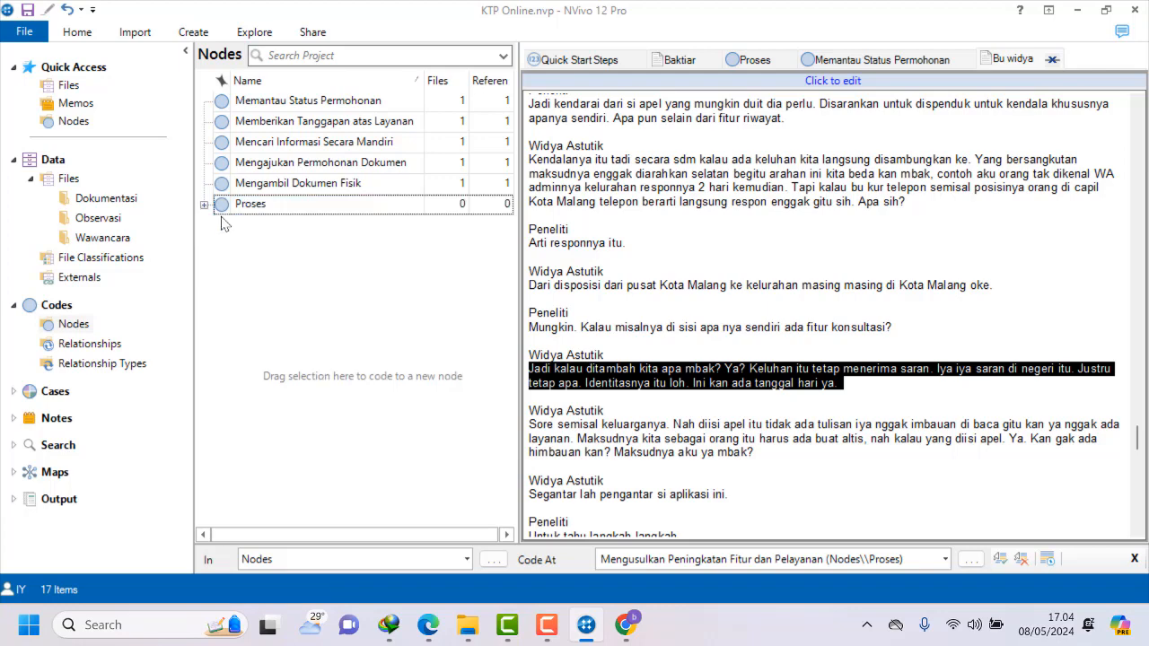
Try to move the "Mengambil Dokumen Fisik" node under the "Proses" node.
{"action": "left_click", "coordinate": [222, 191]}
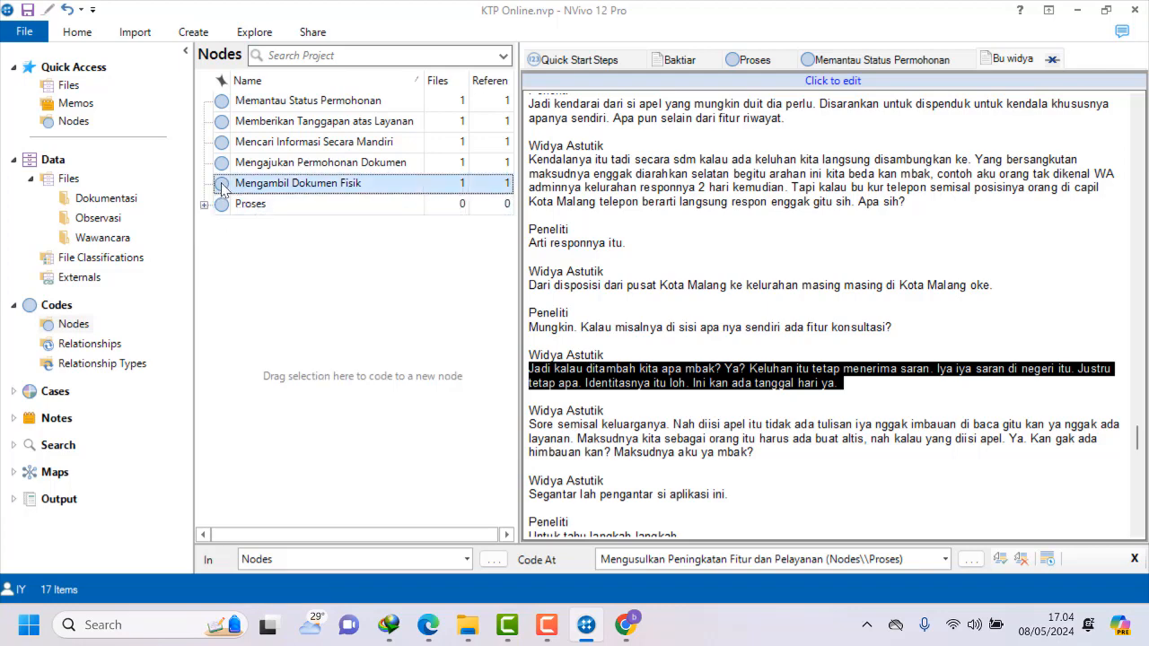
{"action": "double_click", "coordinate": [225, 204]}
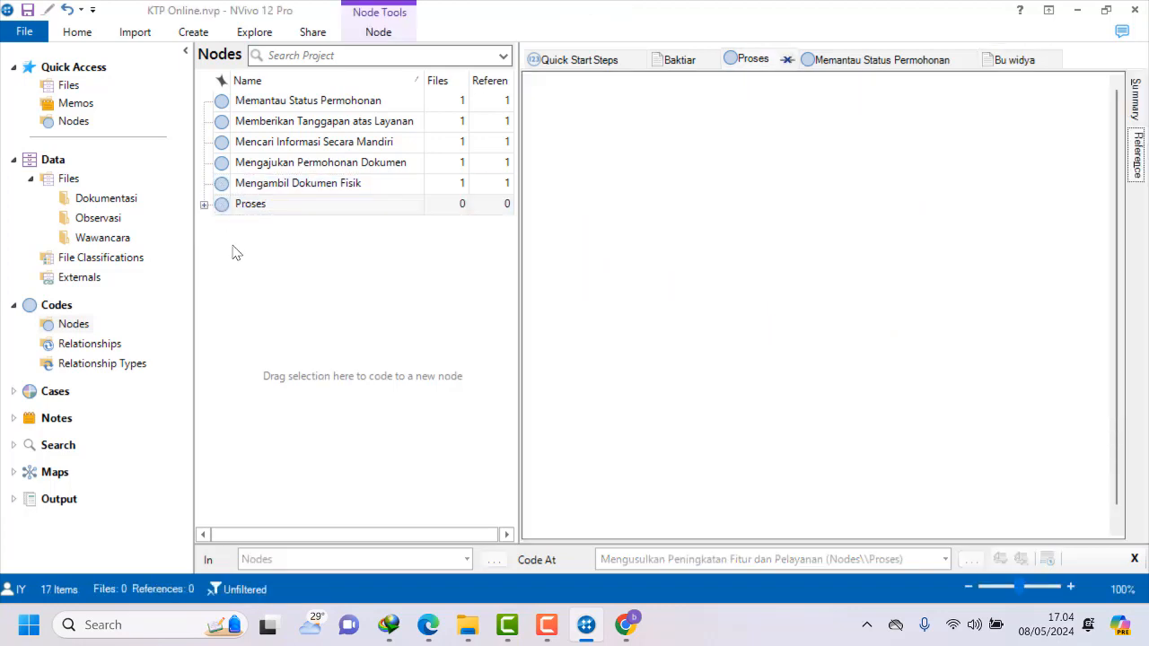
{"action": "left_click", "coordinate": [223, 187]}
{"action": "left_click", "coordinate": [224, 205], "text": "shift"}
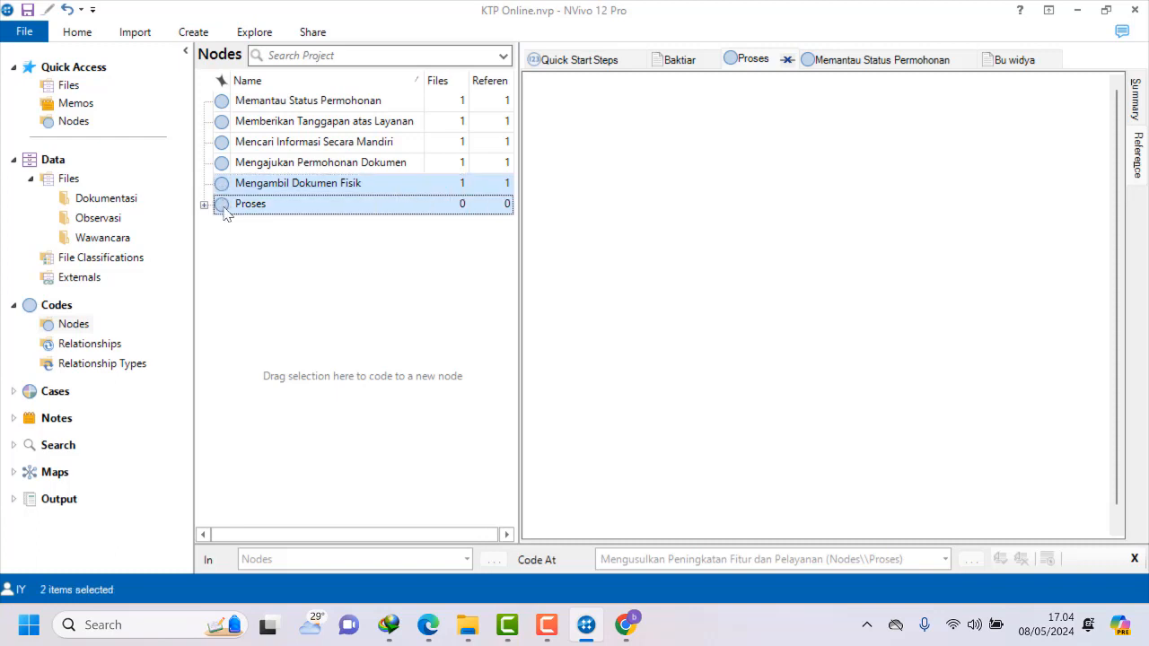
{"action": "left_click", "coordinate": [228, 226]}
{"action": "left_click", "coordinate": [226, 187]}
{"action": "left_click", "coordinate": [230, 207], "text": "shift"}
{"action": "left_click", "coordinate": [232, 261]}
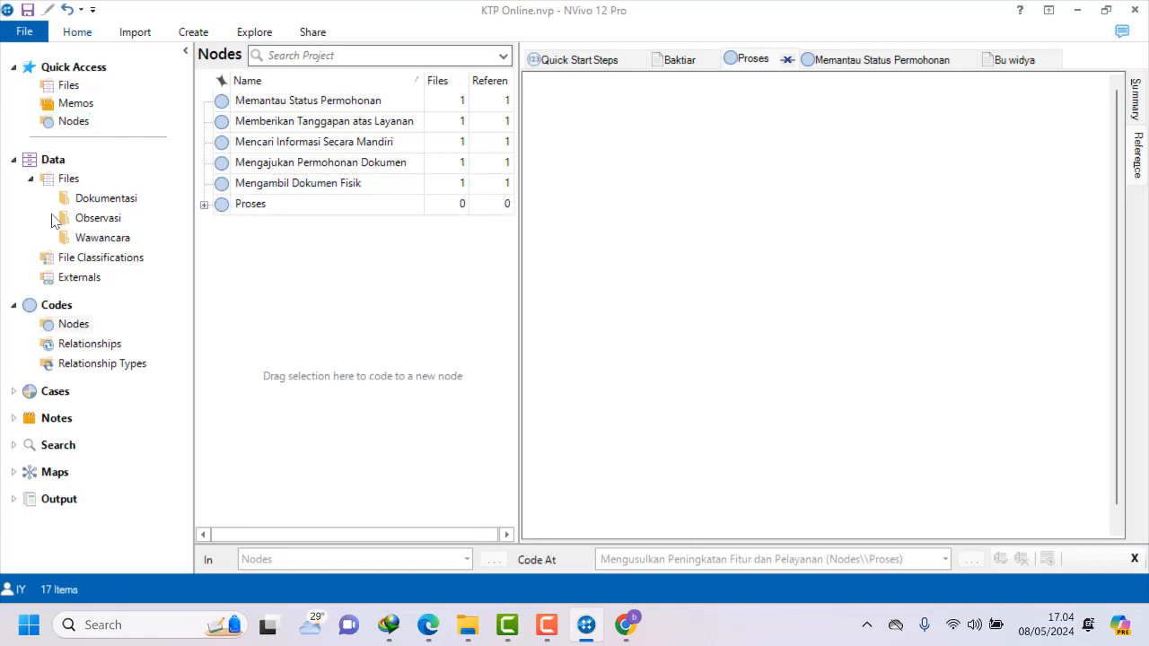
{"action": "left_click", "coordinate": [223, 187]}
{"action": "left_click", "coordinate": [222, 206], "text": "shift"}
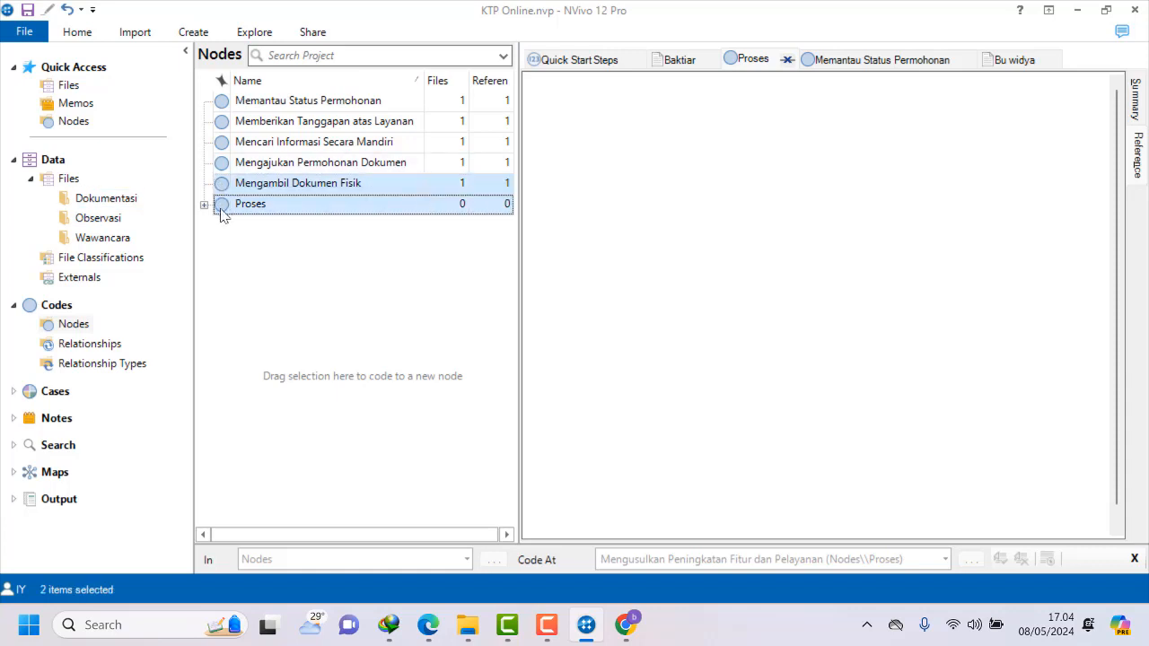
{"action": "left_click", "coordinate": [208, 271]}
{"action": "left_click", "coordinate": [220, 187]}
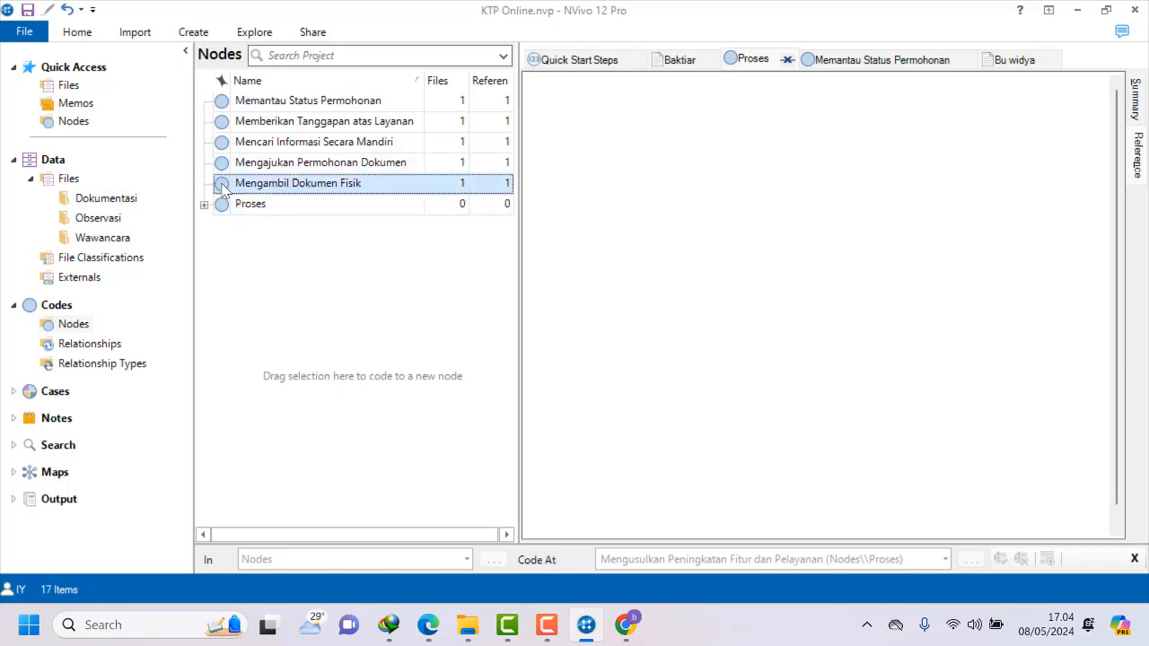
{"action": "left_click", "coordinate": [223, 207], "text": "shift"}
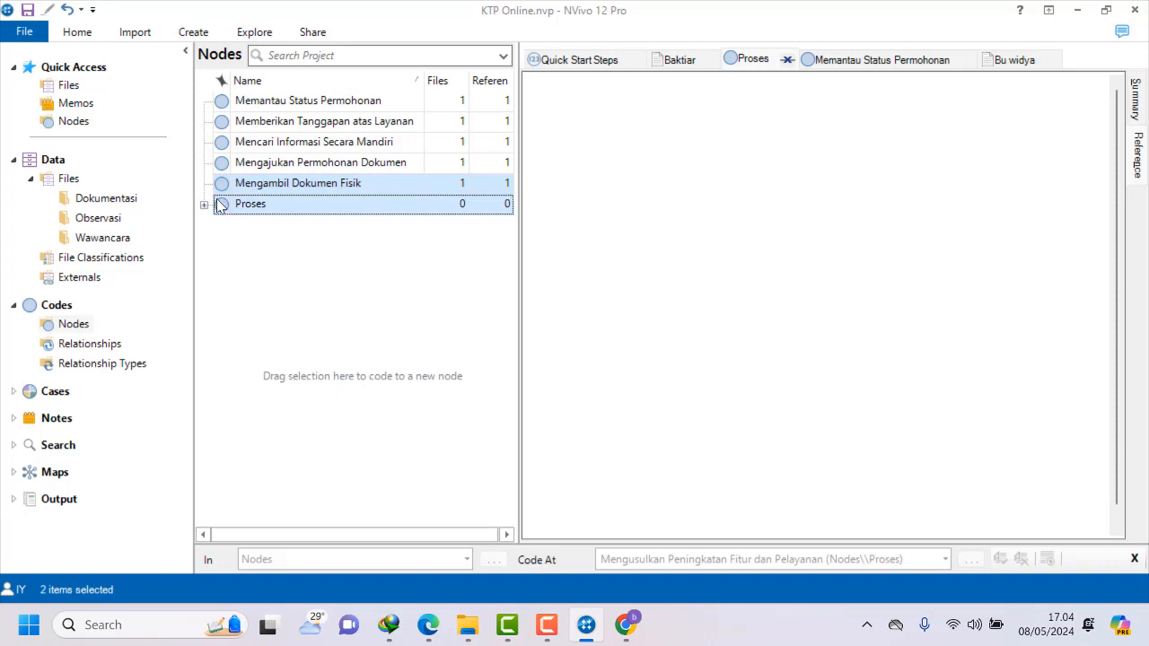
{"action": "left_click", "coordinate": [235, 256]}
{"action": "left_click", "coordinate": [217, 186]}
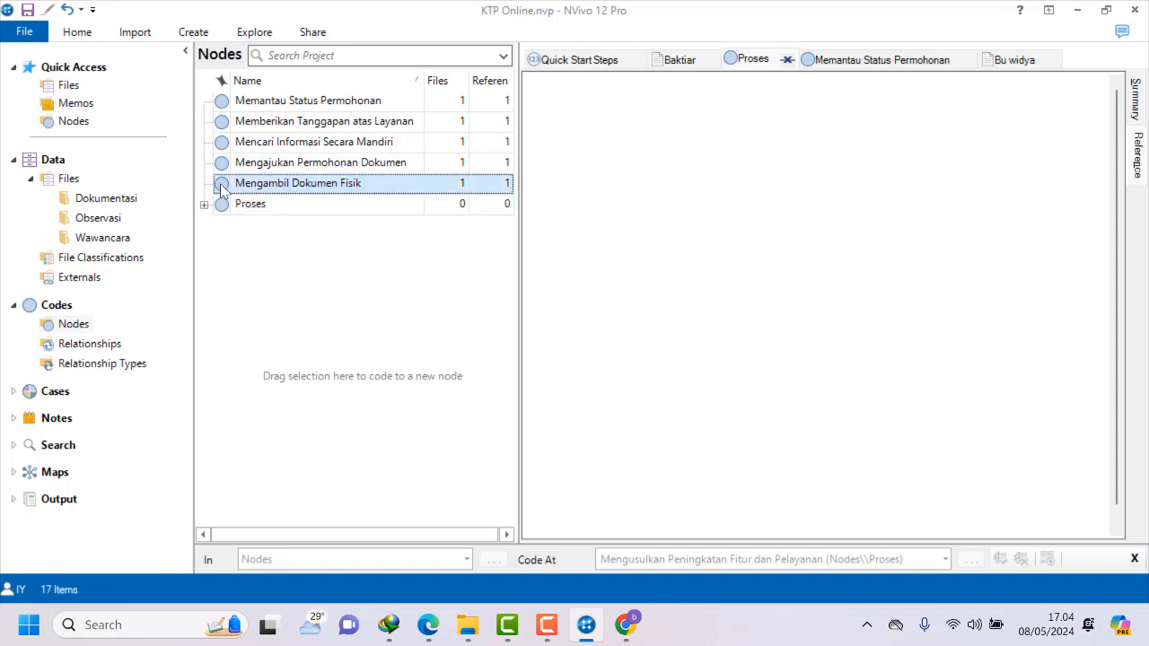
{"action": "left_click", "coordinate": [223, 206], "text": "shift"}
{"action": "left_click", "coordinate": [229, 239]}
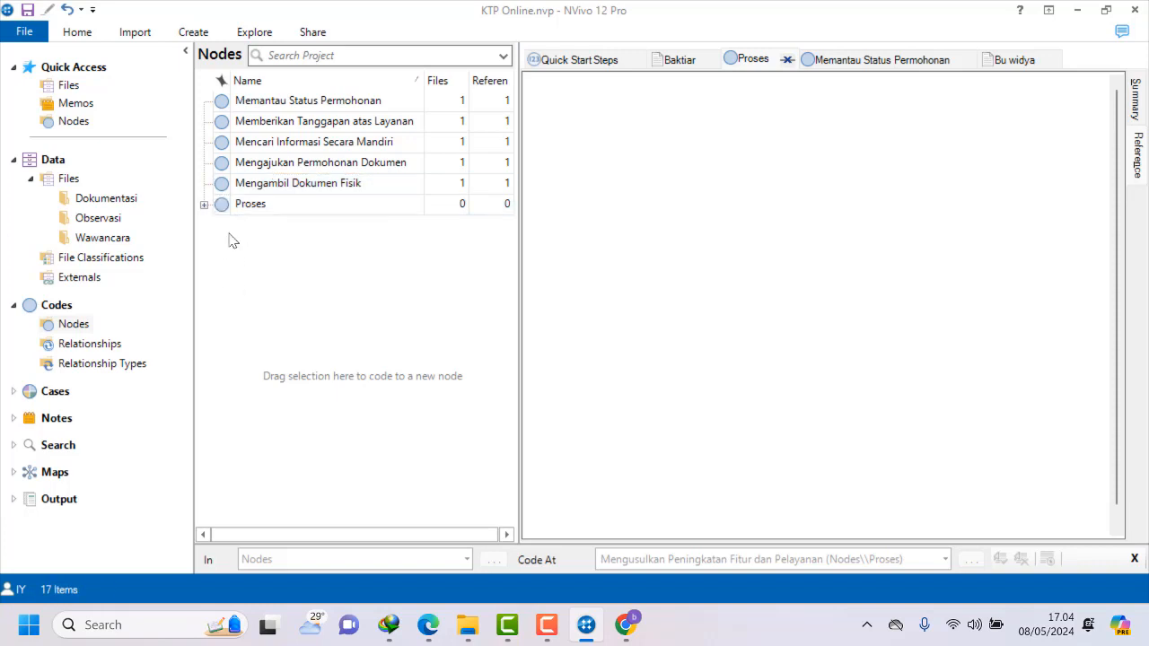
{"action": "left_click", "coordinate": [220, 185]}
{"action": "left_click", "coordinate": [222, 210], "text": "shift"}
{"action": "left_click", "coordinate": [239, 248]}
{"action": "left_click", "coordinate": [592, 633]}
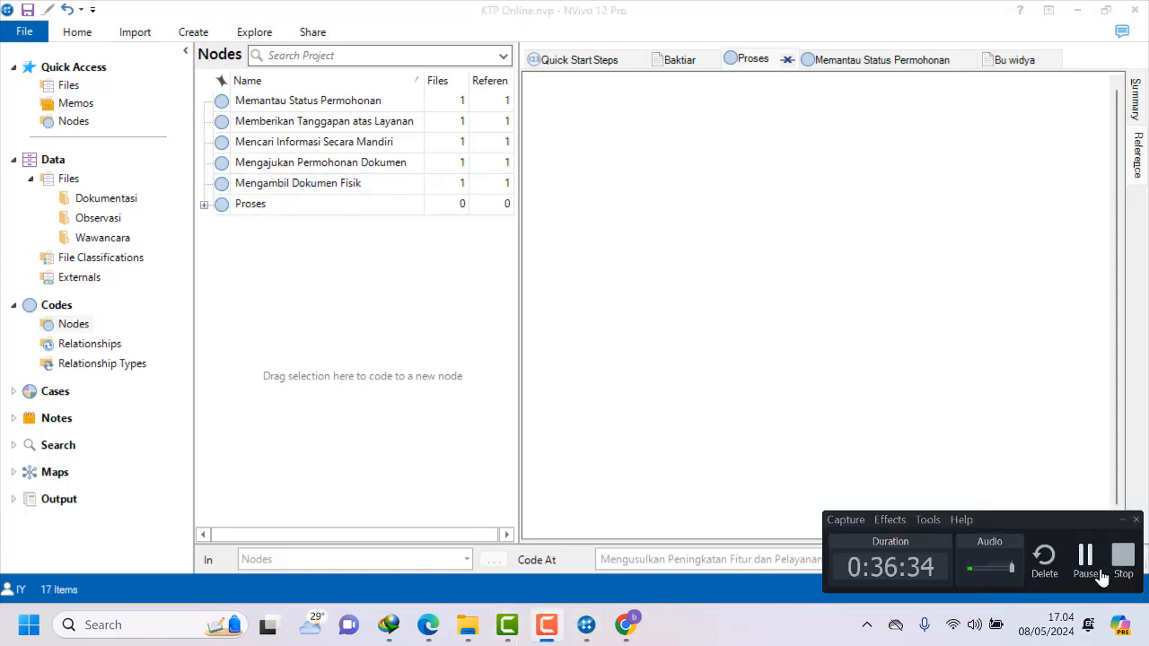
{"action": "left_click", "coordinate": [1085, 564]}
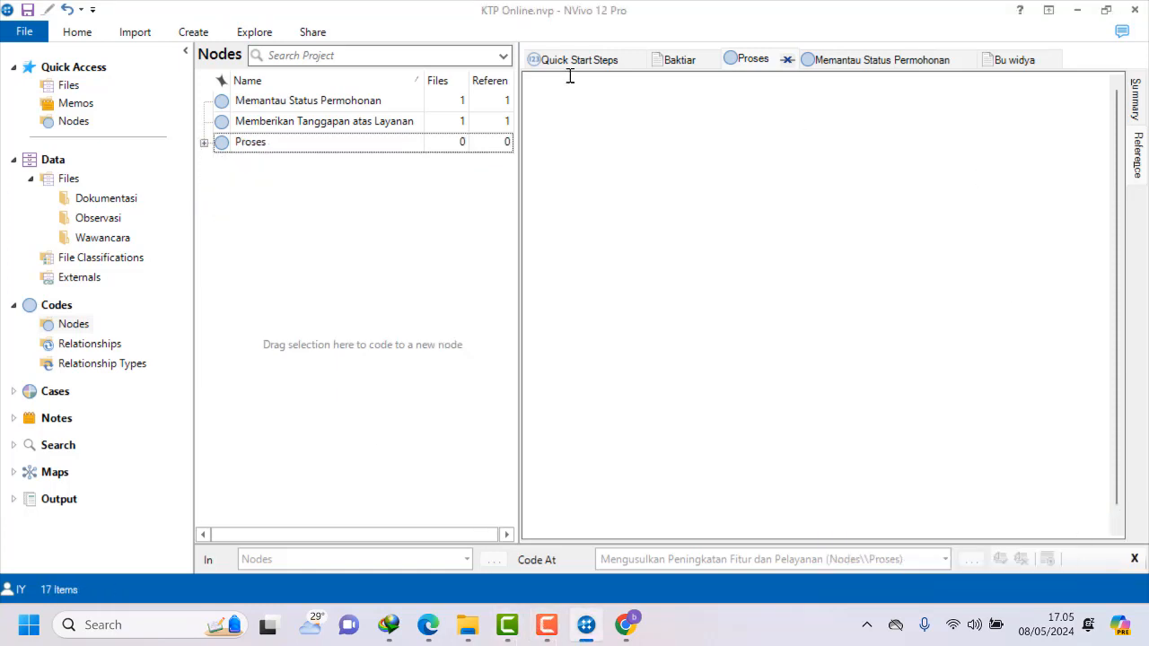
Try to move the "Memberikan Tanggapan atas Layanan" node under the "Proses" node.
{"action": "left_click", "coordinate": [223, 126]}
{"action": "left_click", "coordinate": [224, 143], "text": "shift"}
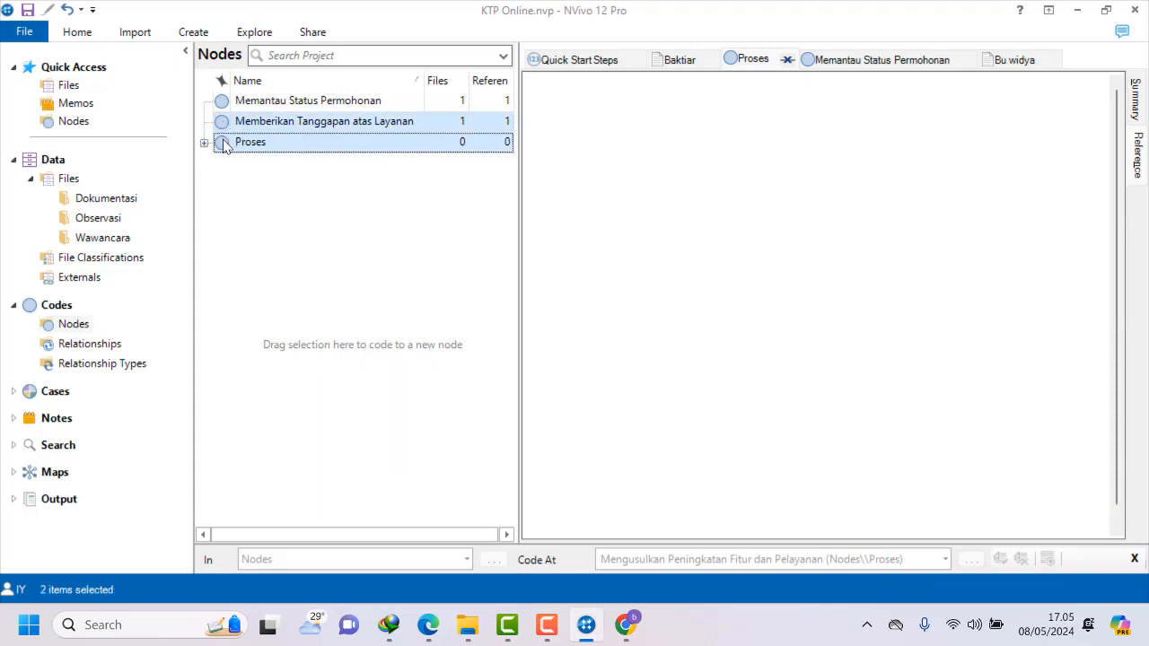
{"action": "left_click", "coordinate": [238, 190]}
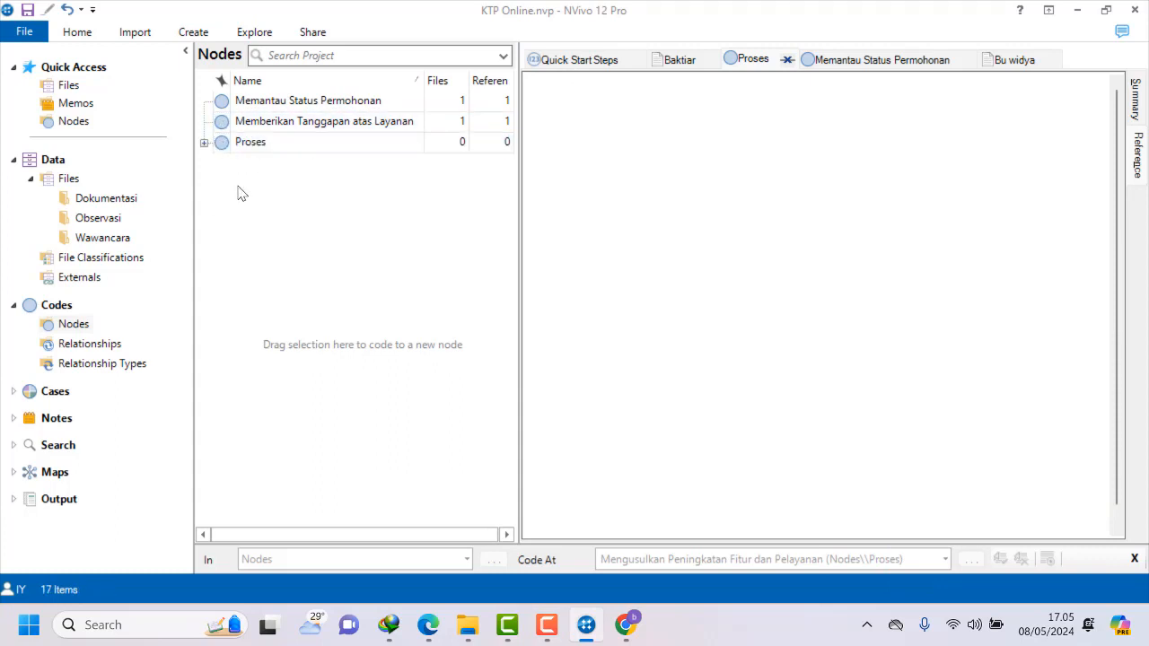
{"action": "left_click", "coordinate": [222, 126]}
{"action": "left_click", "coordinate": [224, 141], "text": "shift"}
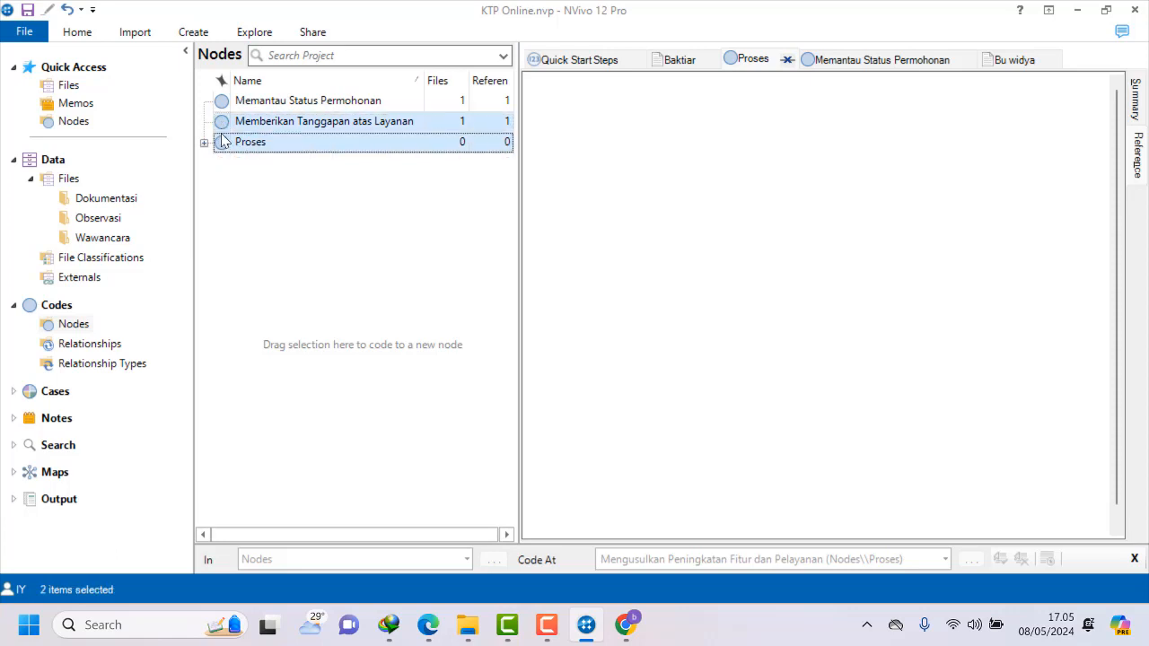
{"action": "left_click", "coordinate": [238, 196]}
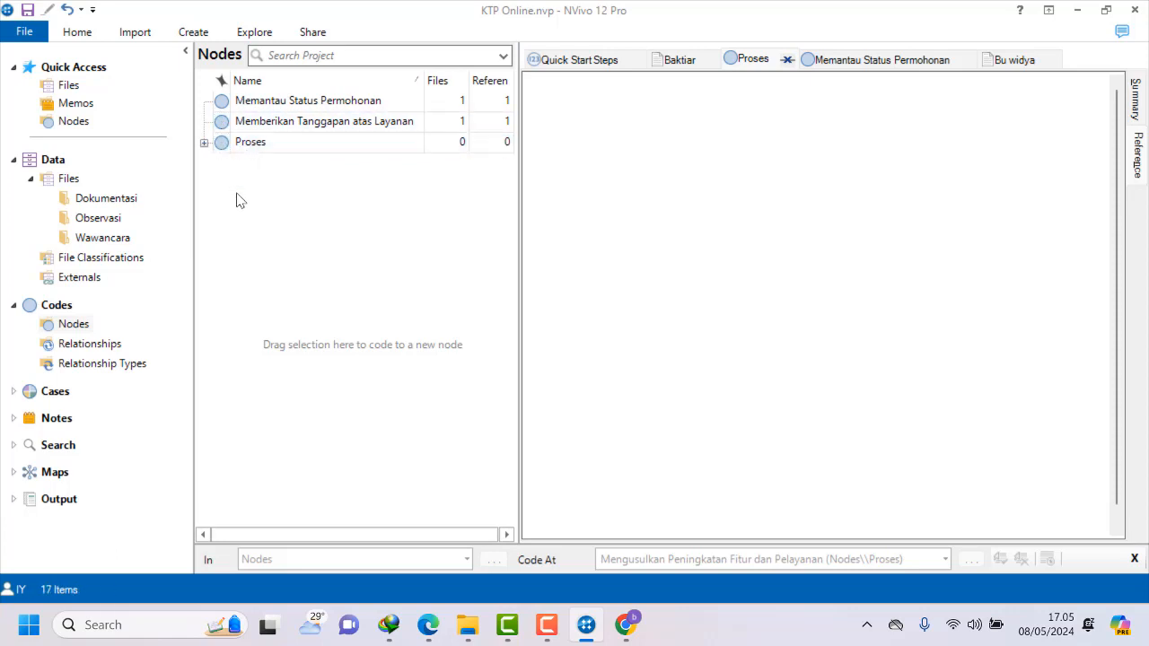
{"action": "left_click", "coordinate": [216, 126]}
{"action": "left_click", "coordinate": [217, 145], "text": "shift"}
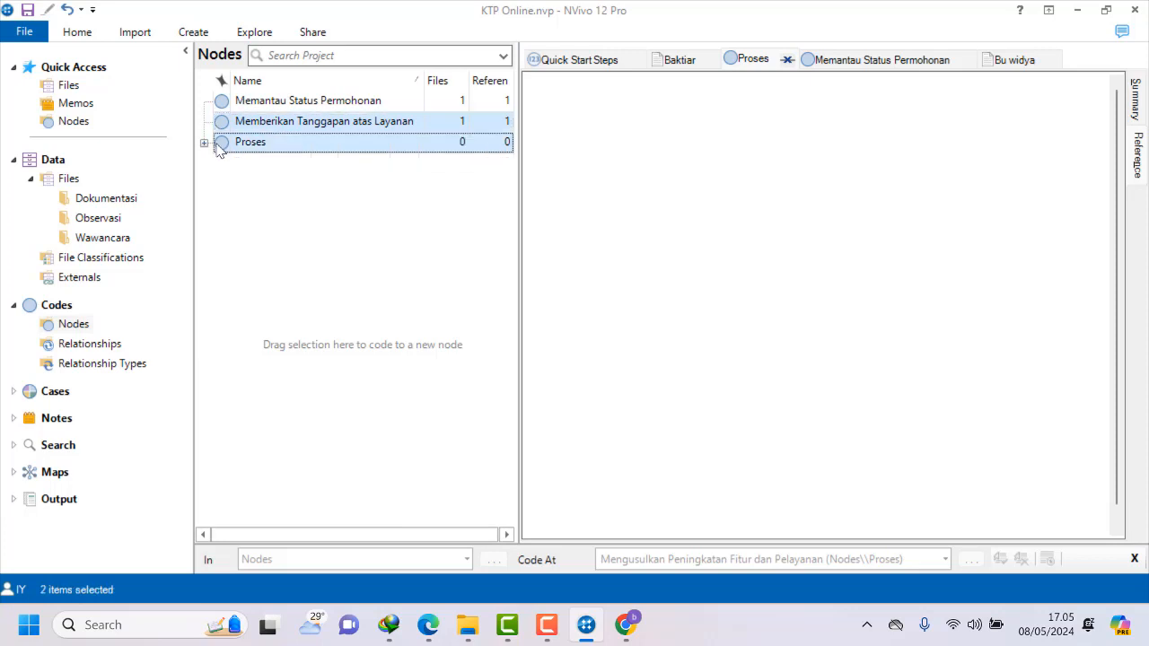
Make the "Memberikan Tanggapan atas Layanan" node a child of the "Proses" node.
{"action": "left_click", "coordinate": [238, 182]}
{"action": "left_click", "coordinate": [220, 129]}
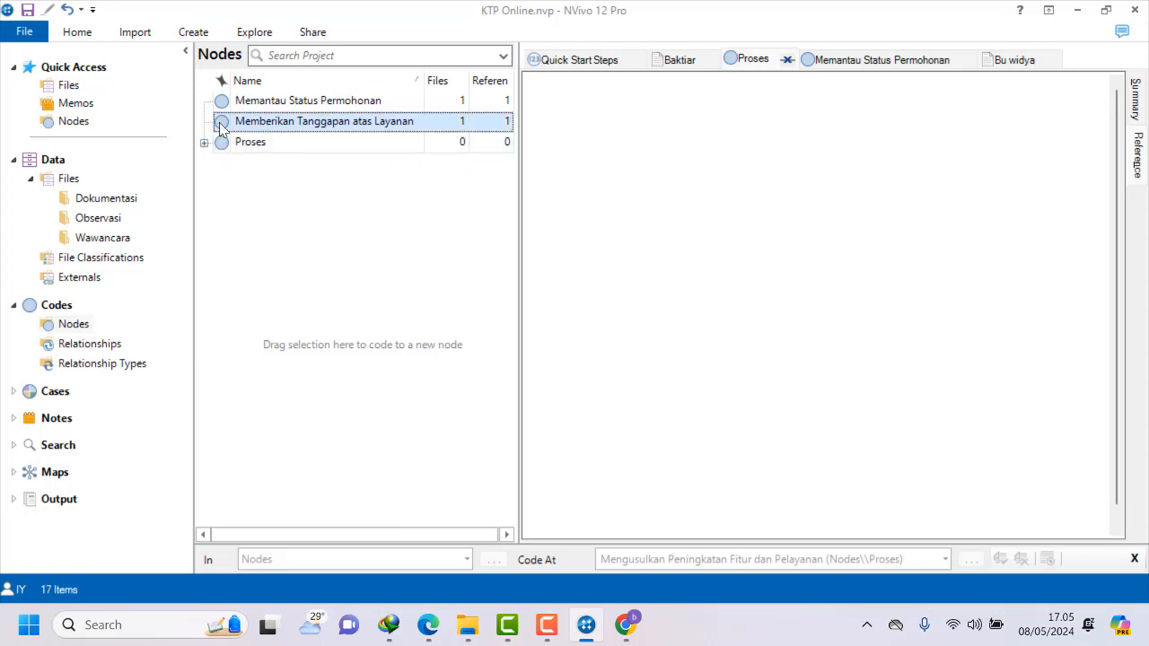
{"action": "left_click_drag", "start_coordinate": [220, 129], "coordinate": [224, 145]}
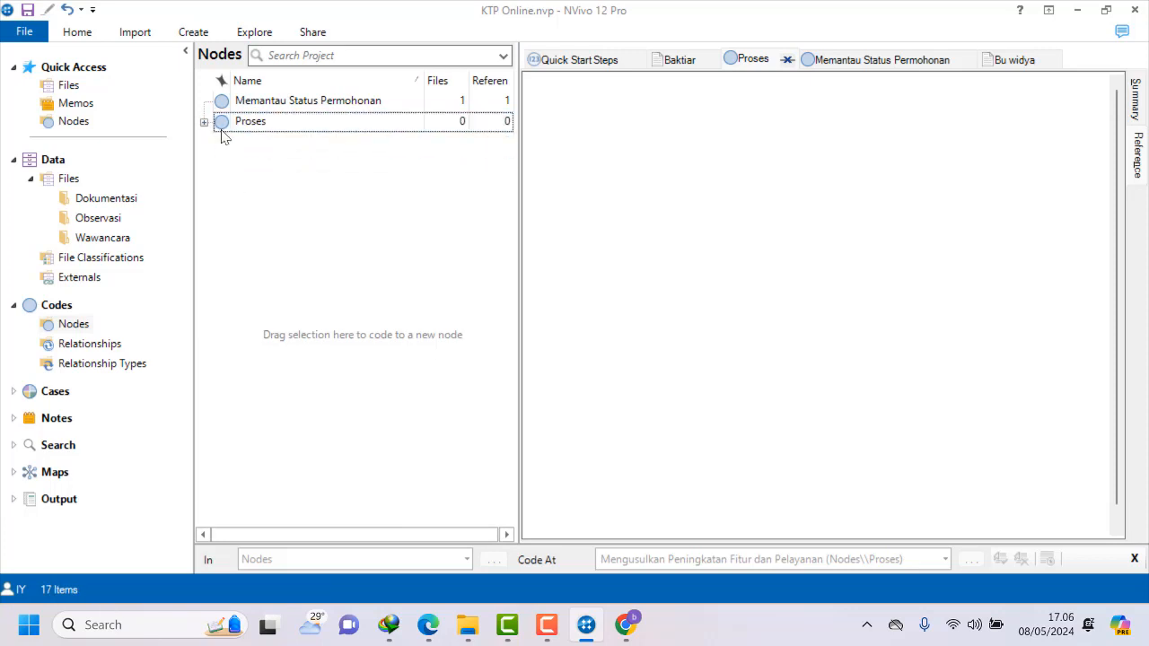
Move the remaining top-level node "Memantau Status Permohonan" under the "Proses" node.
{"action": "left_click", "coordinate": [221, 102]}
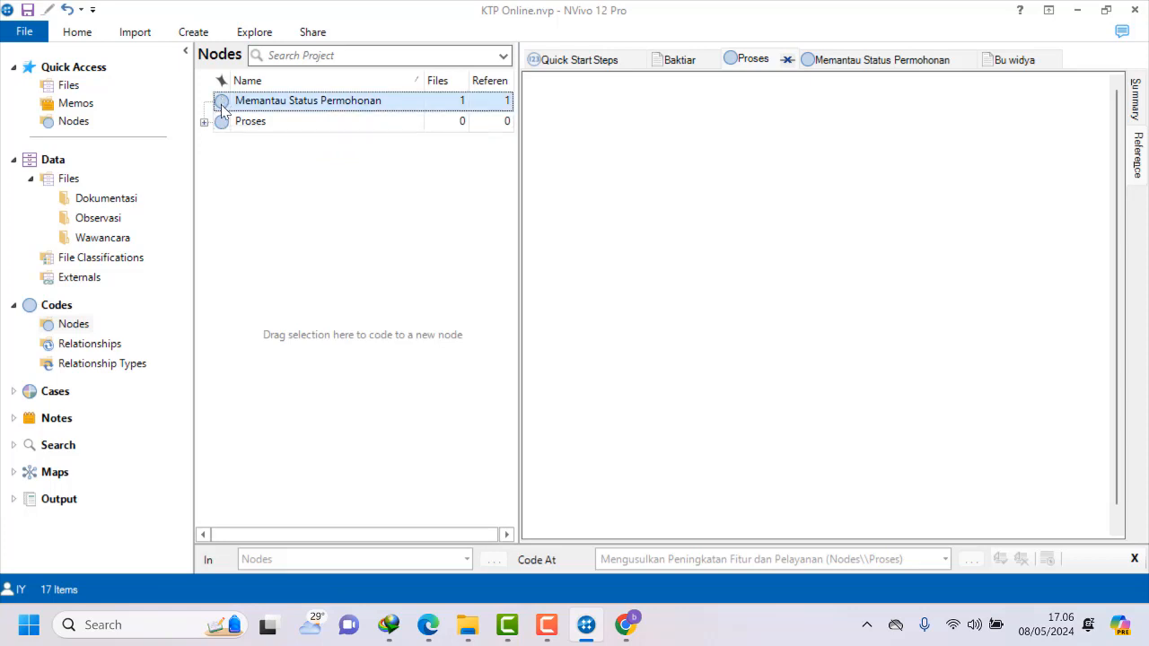
{"action": "left_click_drag", "start_coordinate": [222, 105], "coordinate": [222, 123]}
{"action": "left_click", "coordinate": [233, 167]}
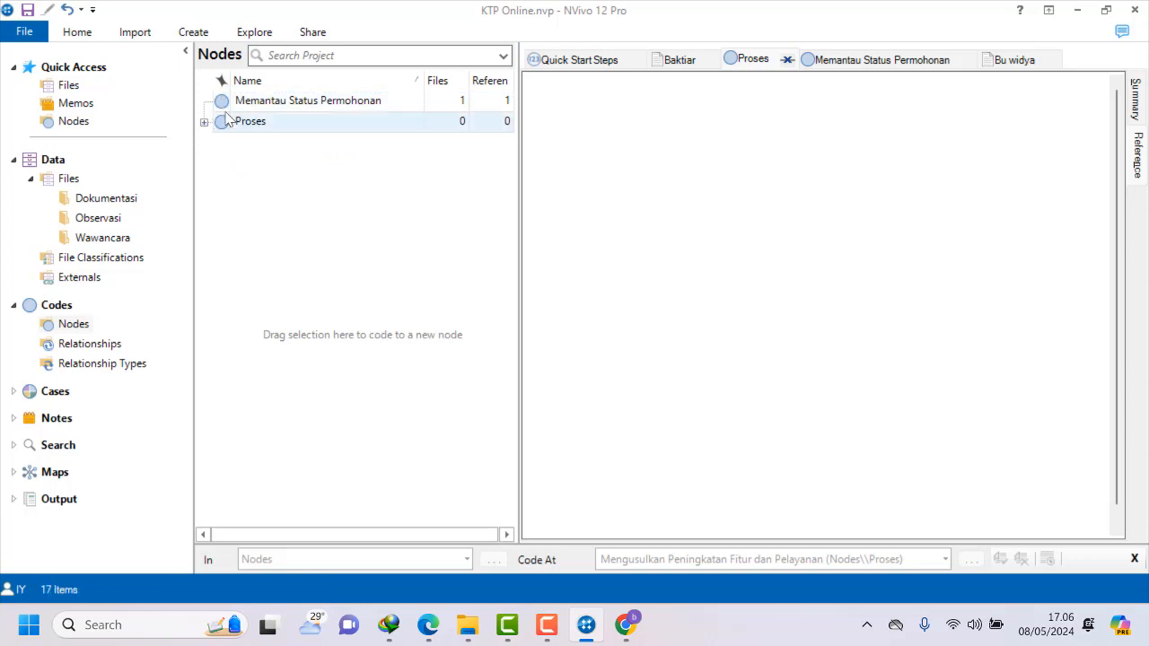
{"action": "left_click", "coordinate": [224, 103]}
{"action": "left_click_drag", "start_coordinate": [222, 102], "coordinate": [222, 123]}
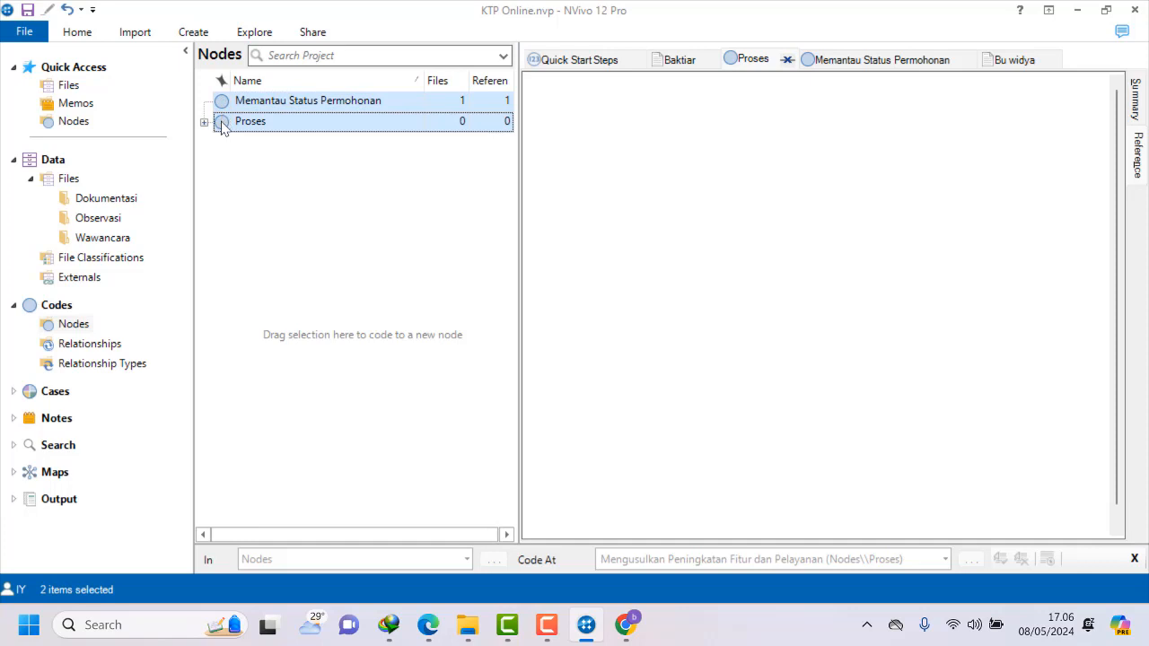
{"action": "left_click", "coordinate": [221, 125]}
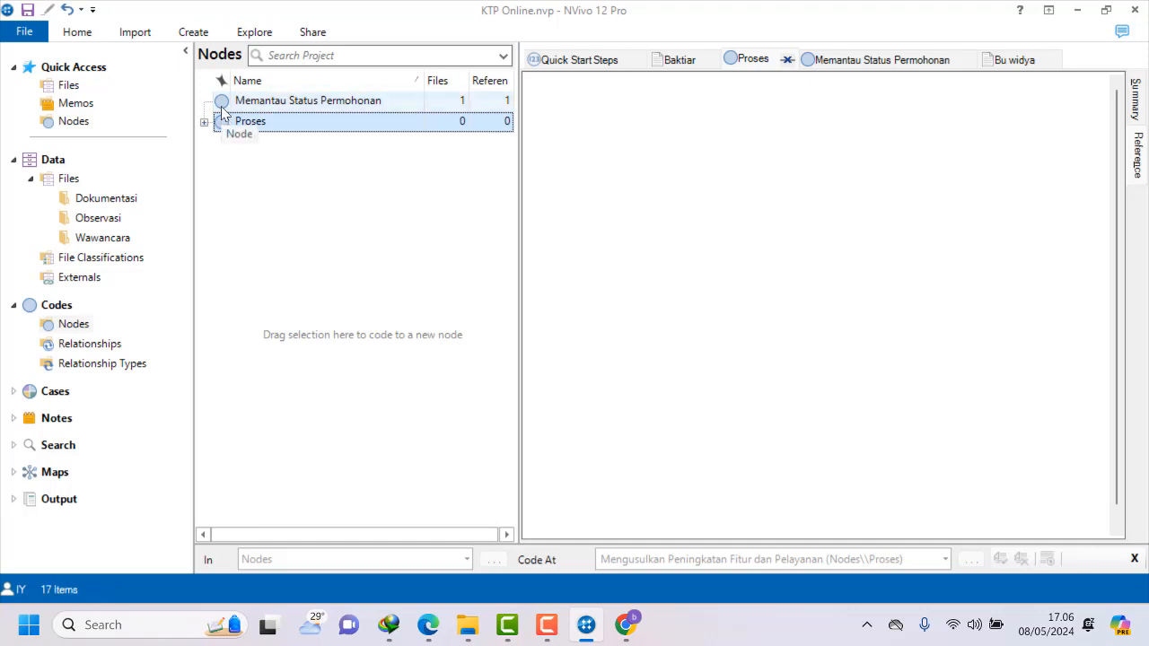
{"action": "left_click", "coordinate": [221, 106]}
{"action": "left_click_drag", "start_coordinate": [222, 105], "coordinate": [225, 141]}
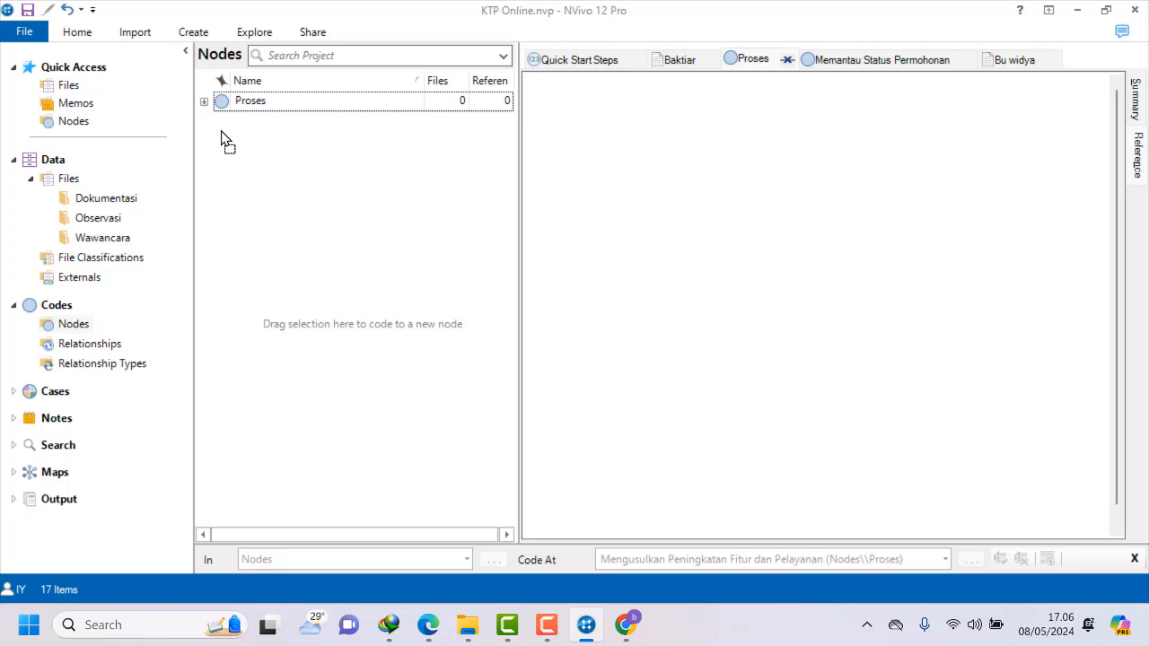
Expand the "Proses" node to review its child nodes.
{"action": "left_click", "coordinate": [258, 103]}
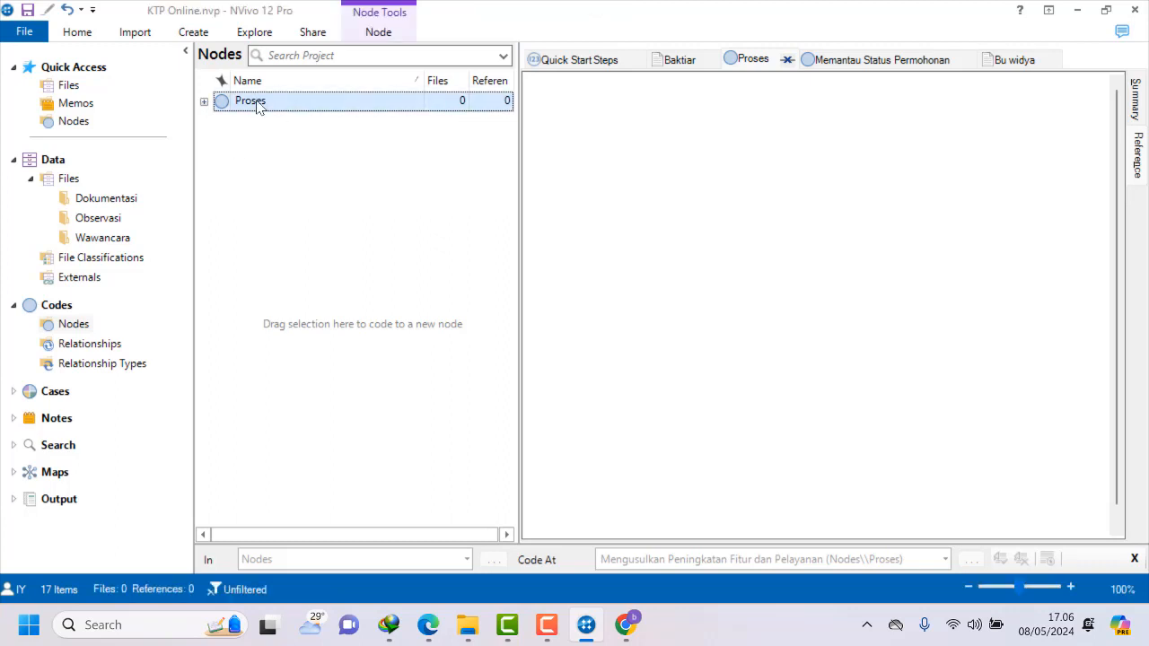
{"action": "left_click", "coordinate": [204, 101]}
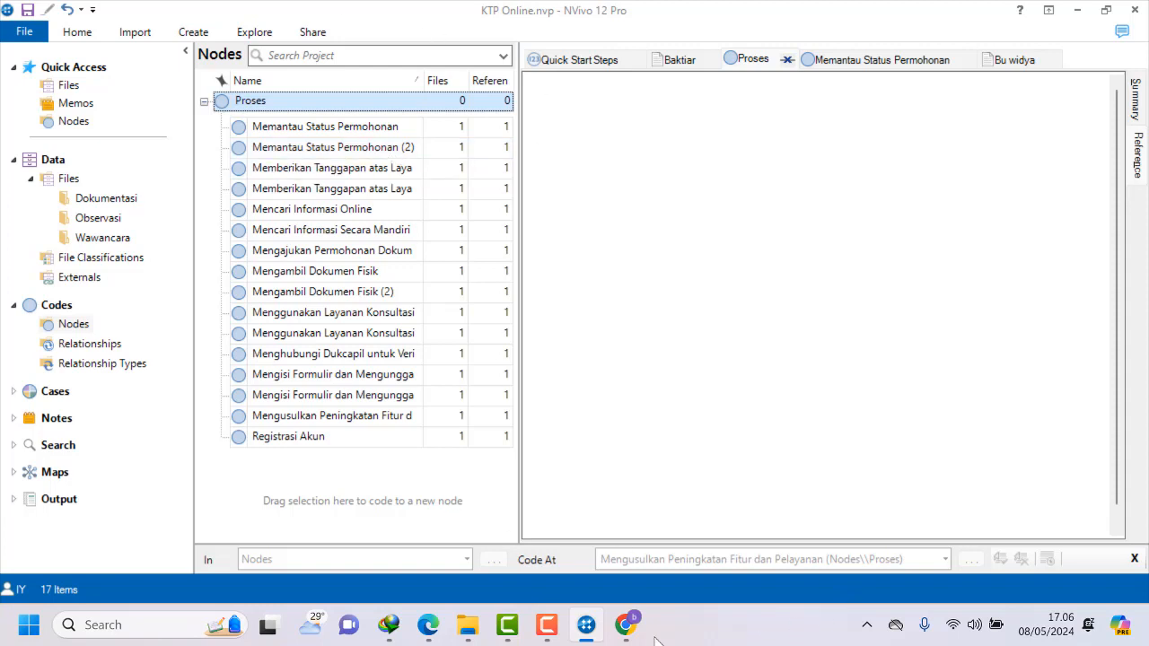
{"action": "left_click", "coordinate": [546, 624]}
{"action": "left_click", "coordinate": [1086, 560]}
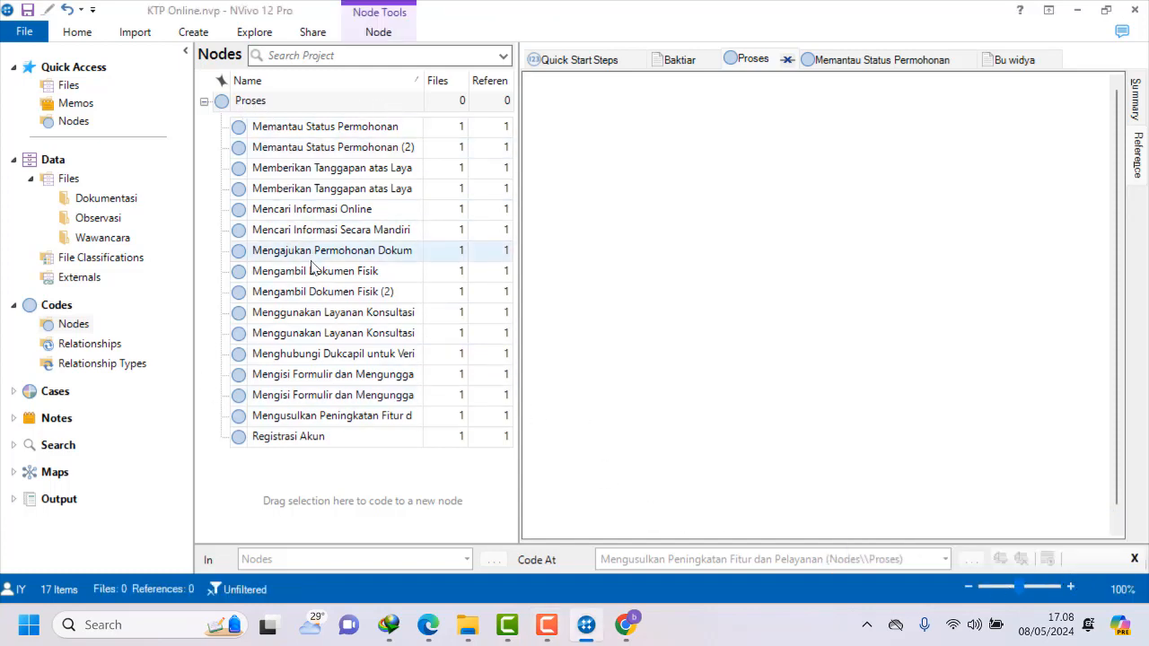
Start a codebook export for the Nodes folder, accept saving the project, and cancel the export.
{"action": "left_click", "coordinate": [71, 327]}
{"action": "right_click", "coordinate": [72, 329]}
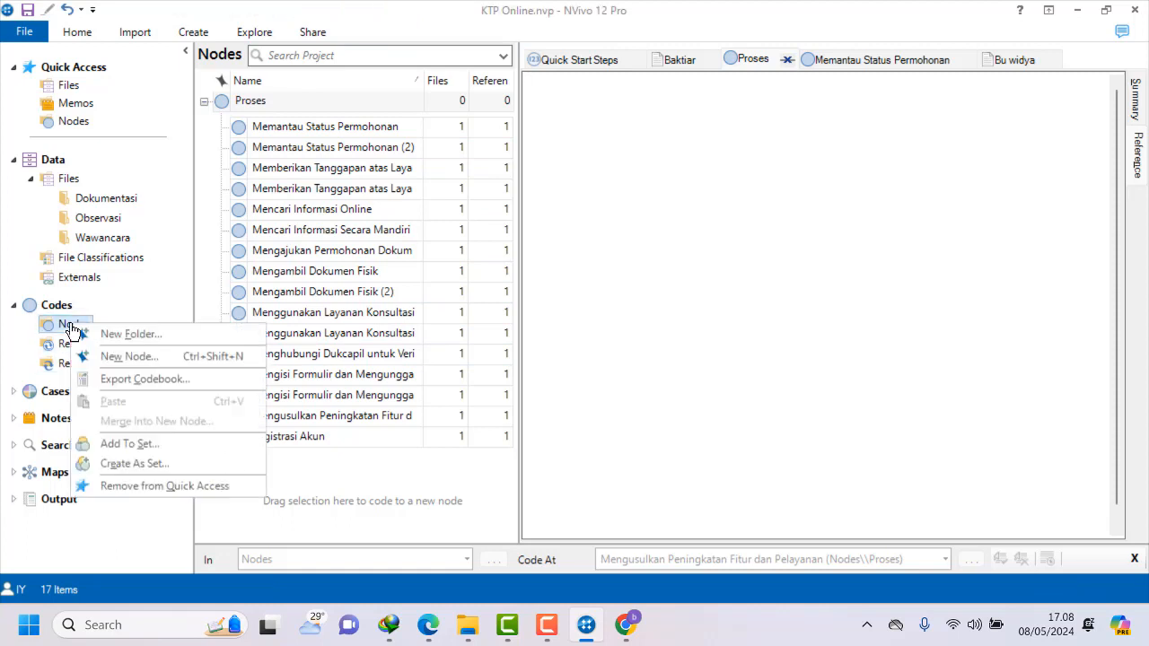
{"action": "left_click", "coordinate": [148, 379]}
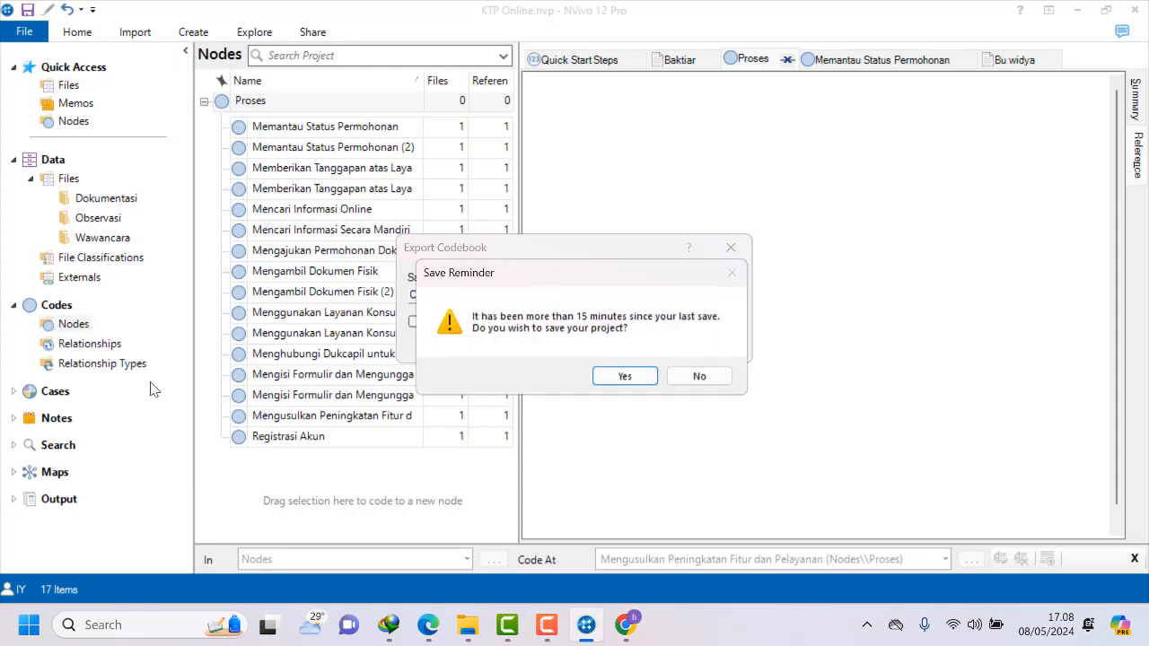
{"action": "left_click", "coordinate": [616, 379]}
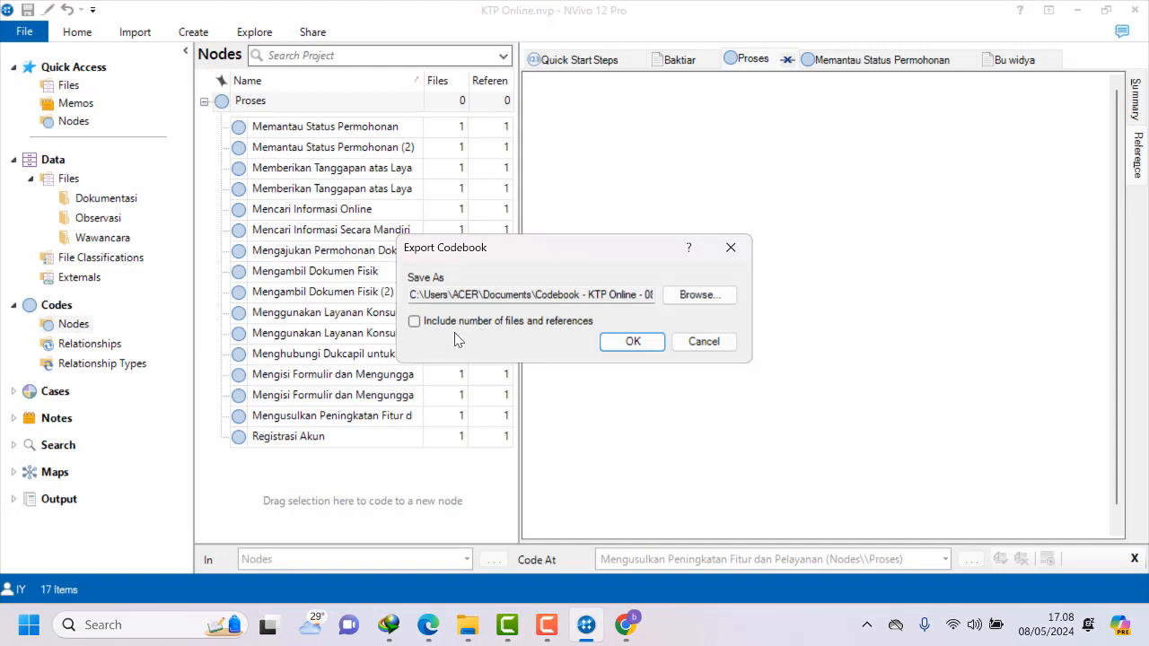
{"action": "left_click", "coordinate": [704, 345]}
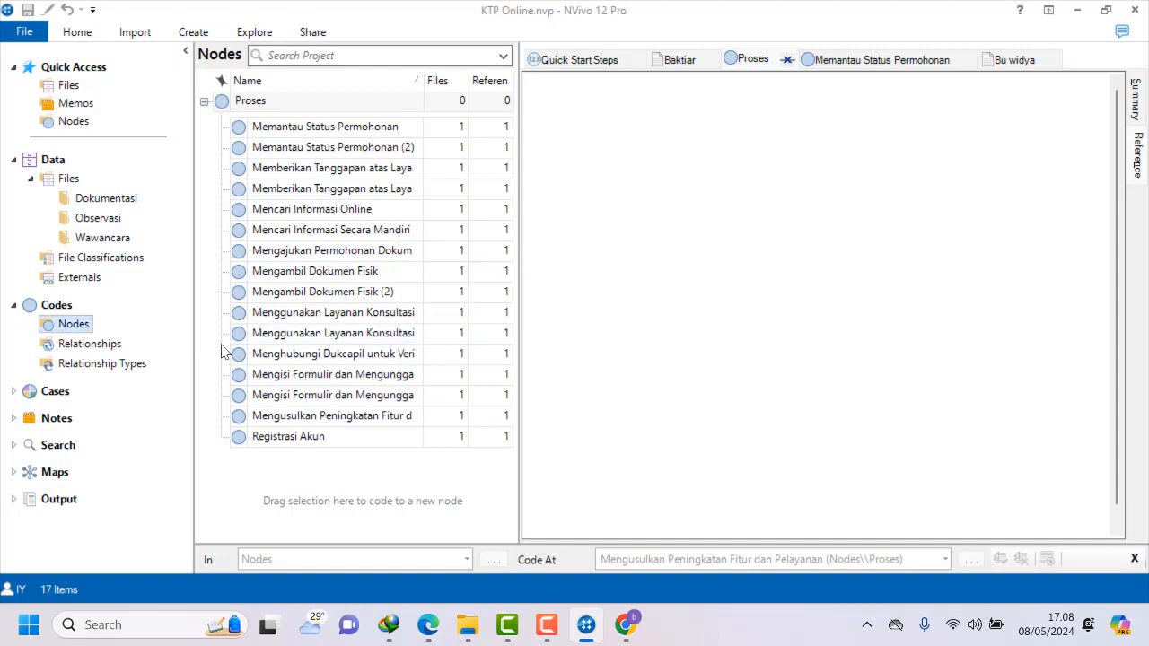
Export the codebook of the Nodes folder to Documents without the number of files and references.
{"action": "right_click", "coordinate": [70, 325]}
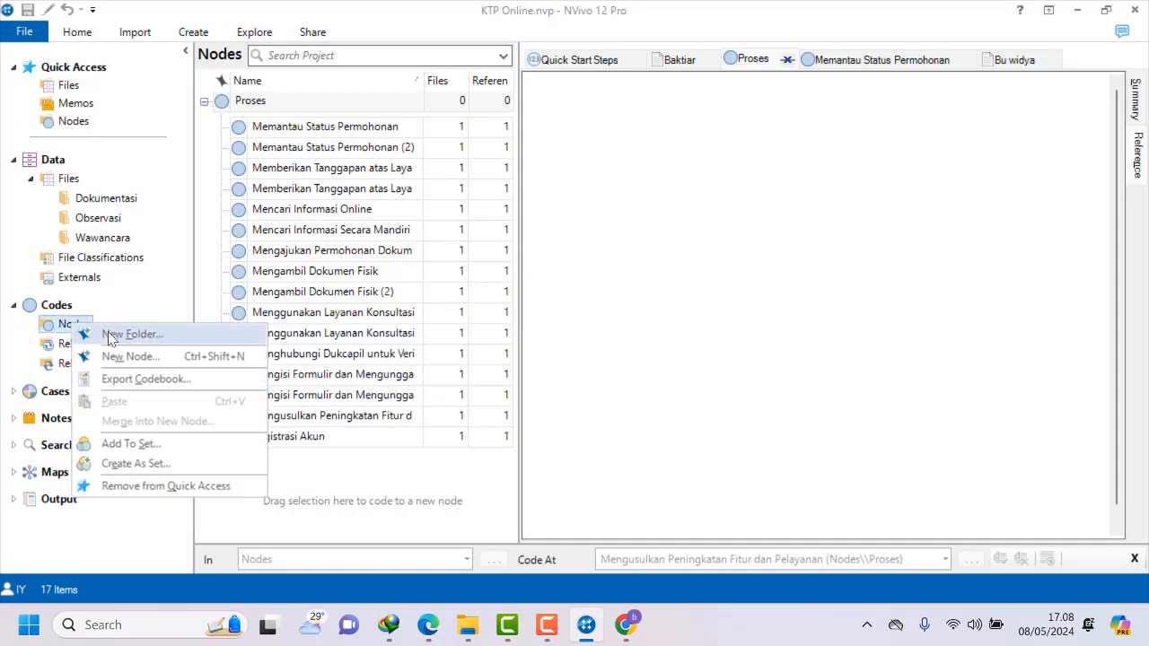
{"action": "left_click", "coordinate": [134, 380]}
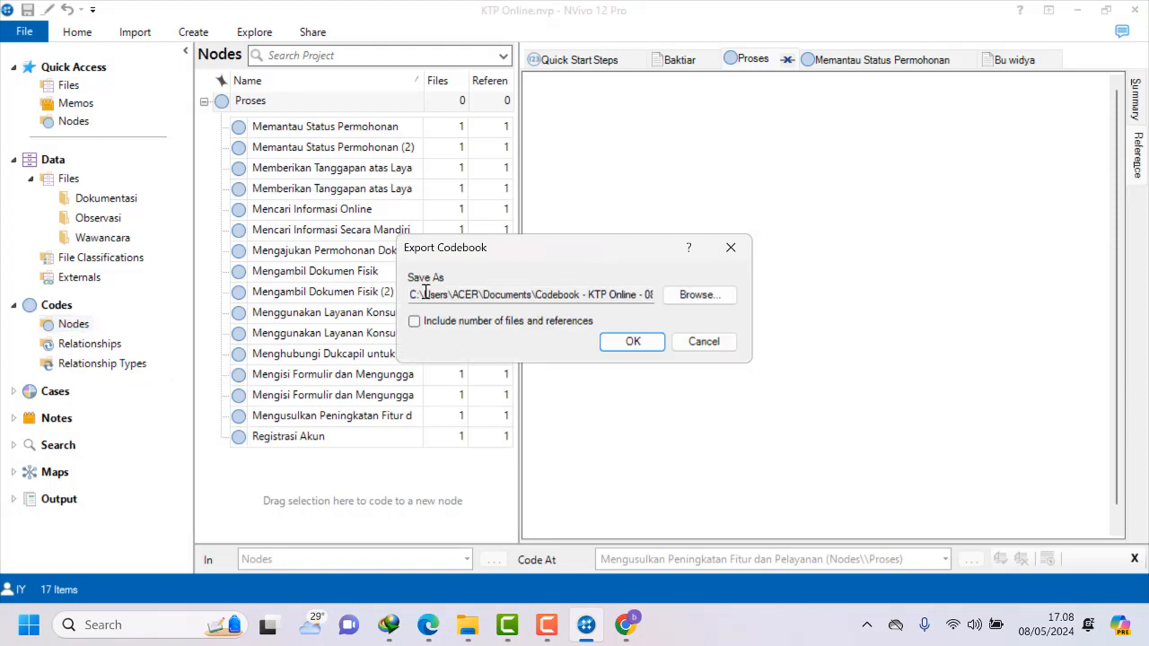
{"action": "left_click", "coordinate": [633, 342]}
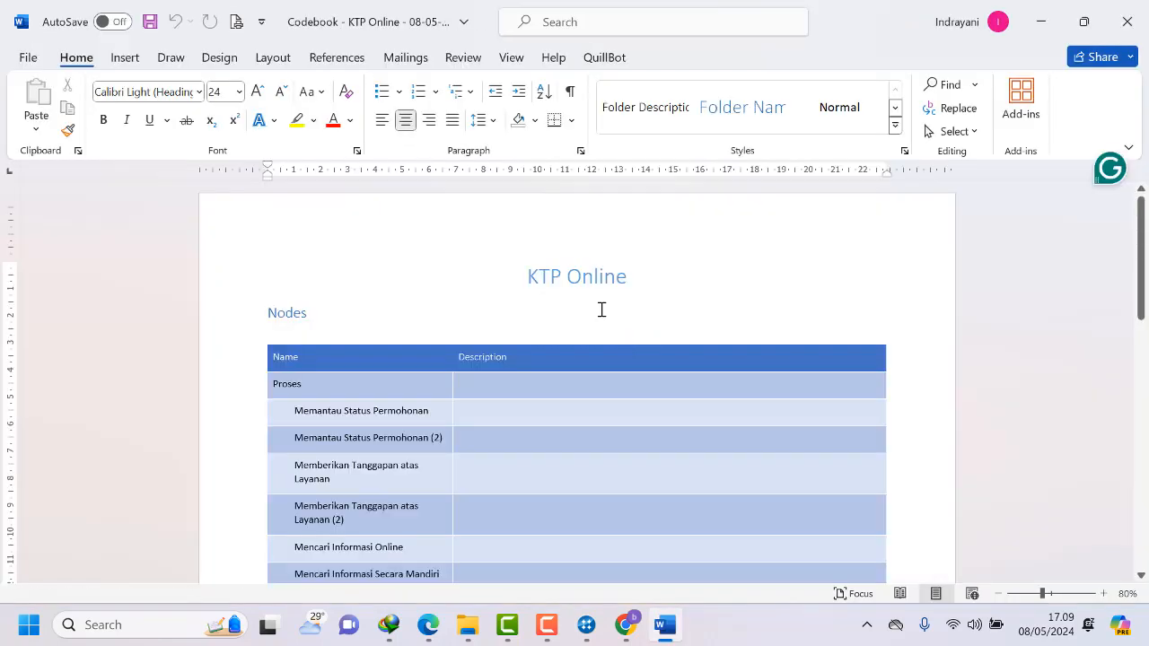
Copy the names of all child nodes under "Proses" from the exported codebook table in Word.
{"action": "scroll", "coordinate": [601, 310], "scroll_direction": "down", "scroll_amount": 2}
{"action": "scroll", "coordinate": [601, 310], "scroll_direction": "down", "scroll_amount": 3}
{"action": "scroll", "coordinate": [602, 310], "scroll_direction": "up", "scroll_amount": 3}
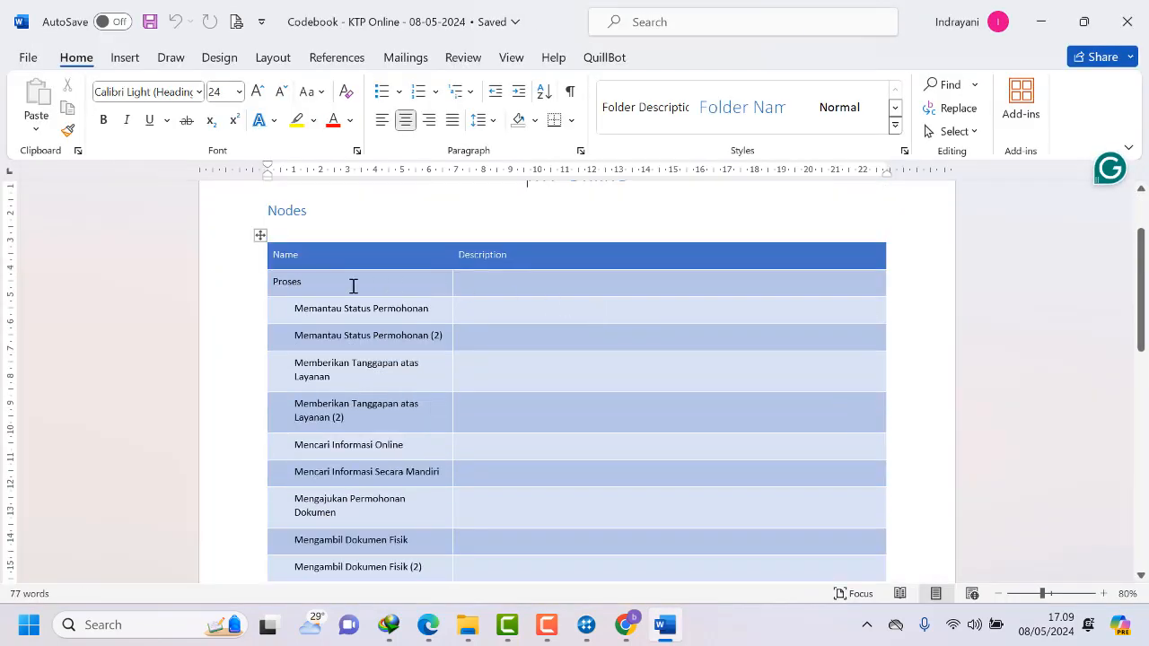
{"action": "scroll", "coordinate": [320, 292], "scroll_direction": "down", "scroll_amount": 13}
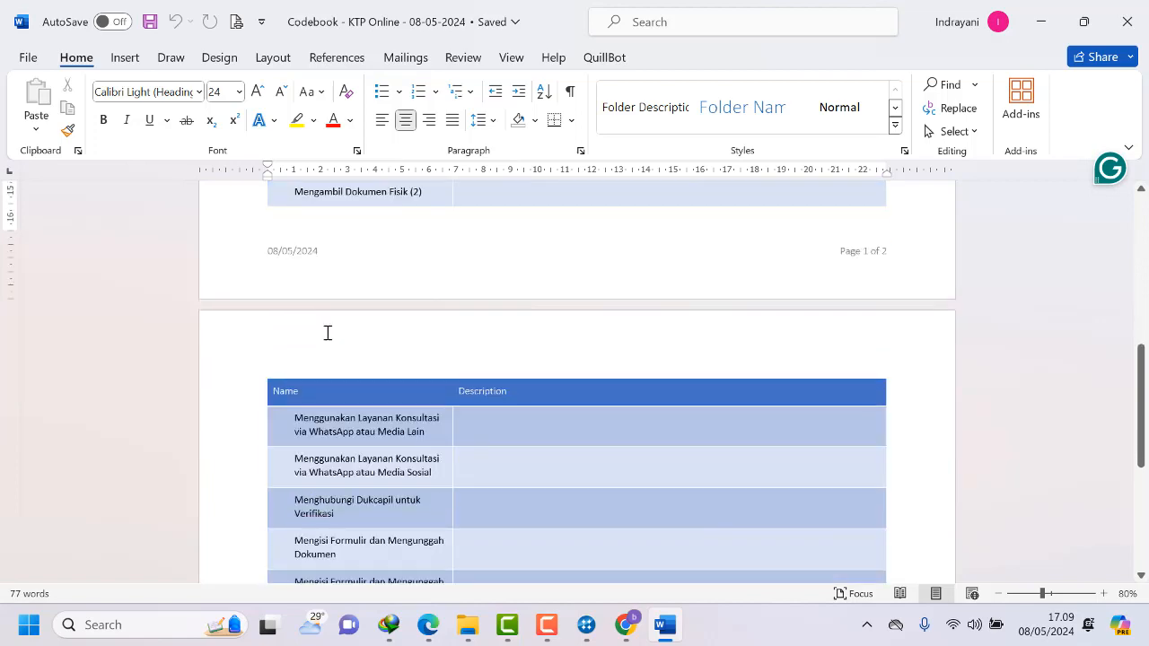
{"action": "scroll", "coordinate": [327, 332], "scroll_direction": "down", "scroll_amount": 10}
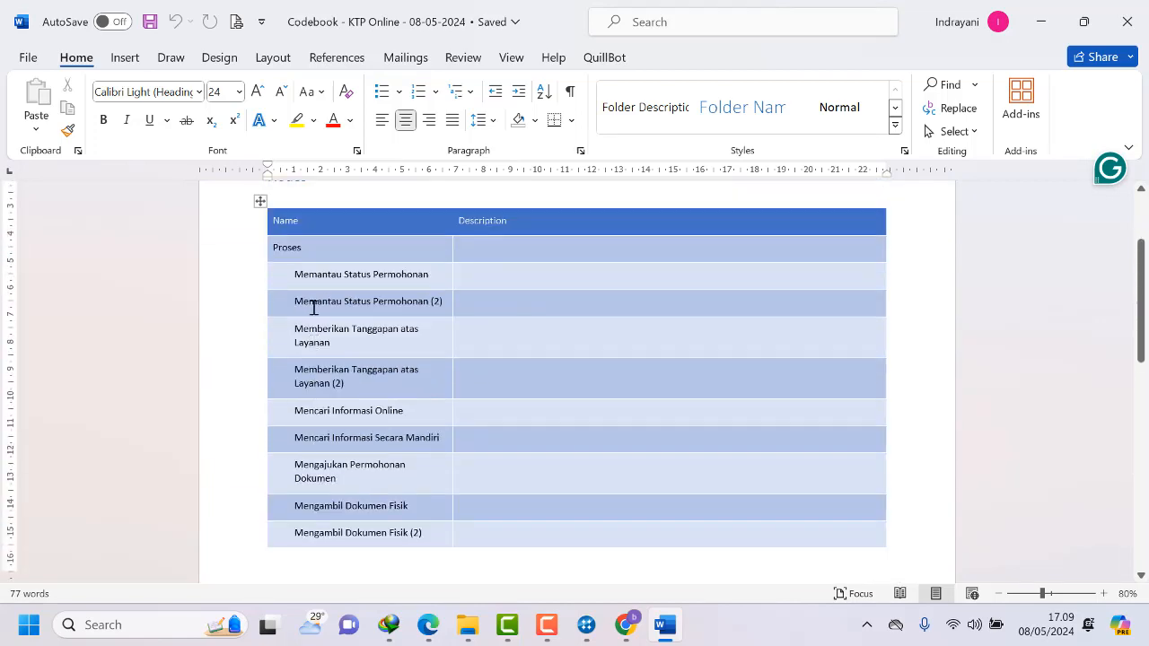
{"action": "left_click_drag", "start_coordinate": [296, 274], "coordinate": [364, 341]}
{"action": "scroll", "coordinate": [364, 343], "scroll_direction": "up", "scroll_amount": 6}
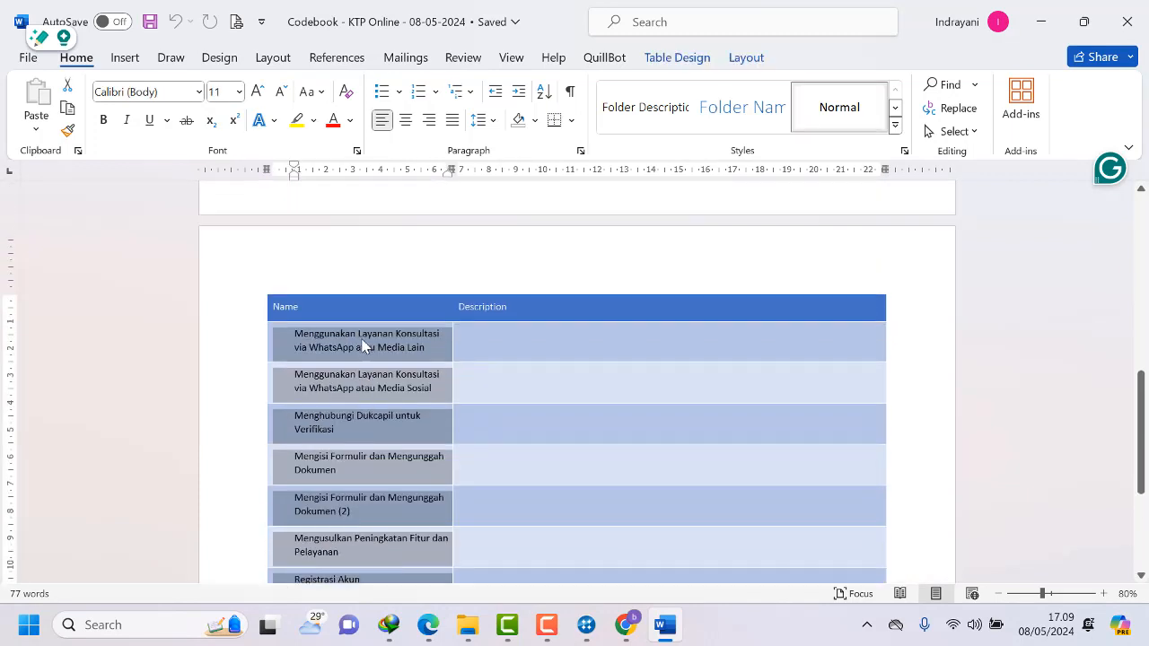
{"action": "right_click", "coordinate": [364, 343]}
{"action": "left_click", "coordinate": [410, 77]}
Add blank lines below the table to reach a new page and paste the copied node names as text only.
{"action": "scroll", "coordinate": [413, 282], "scroll_direction": "down", "scroll_amount": 5}
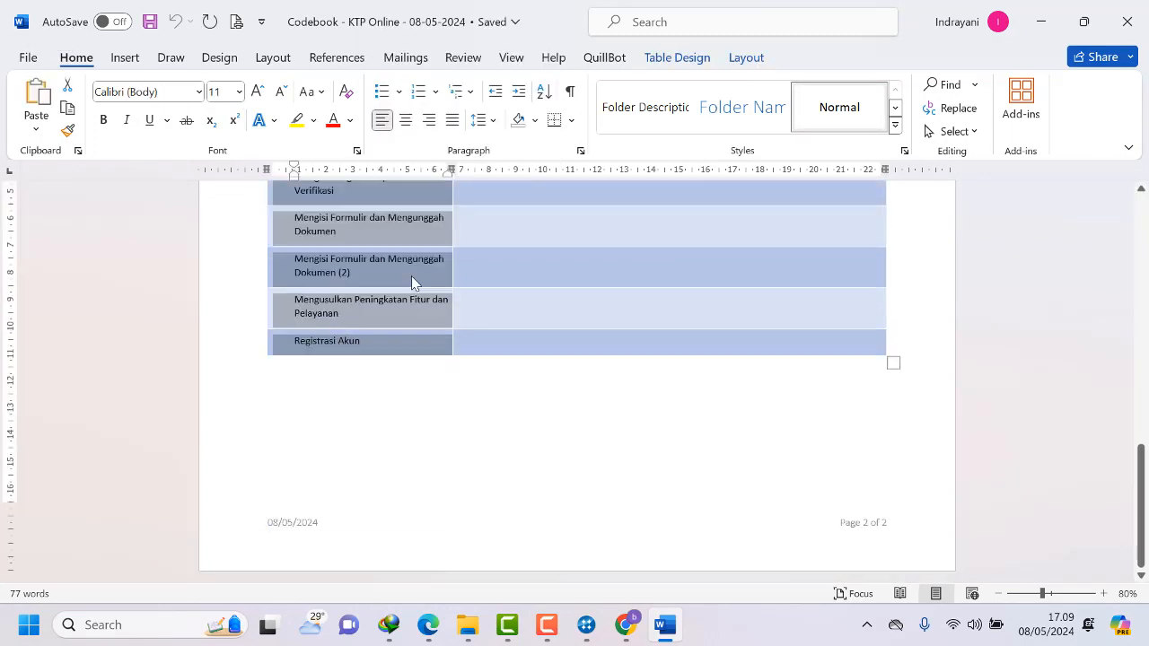
{"action": "left_click", "coordinate": [378, 400]}
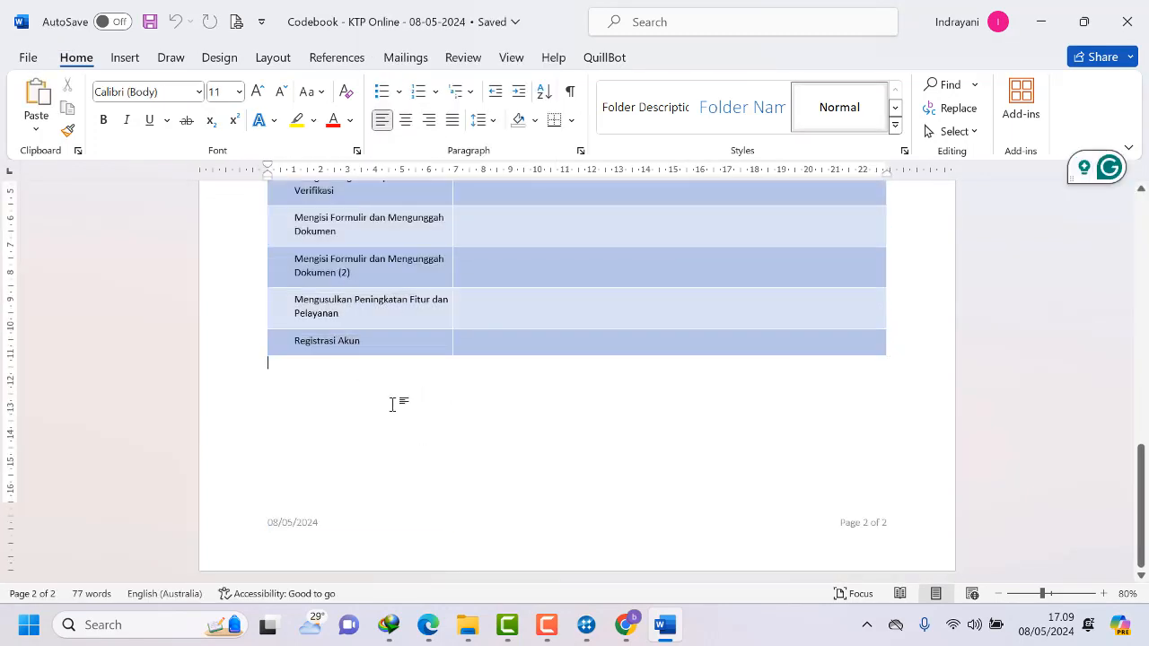
{"action": "key", "text": "Return"}
{"action": "key", "text": "Return"}
{"action": "key", "text": "Return"}
{"action": "key", "text": "Return"}
{"action": "key", "text": "Return"}
{"action": "key", "text": "Return"}
{"action": "key", "text": "Return"}
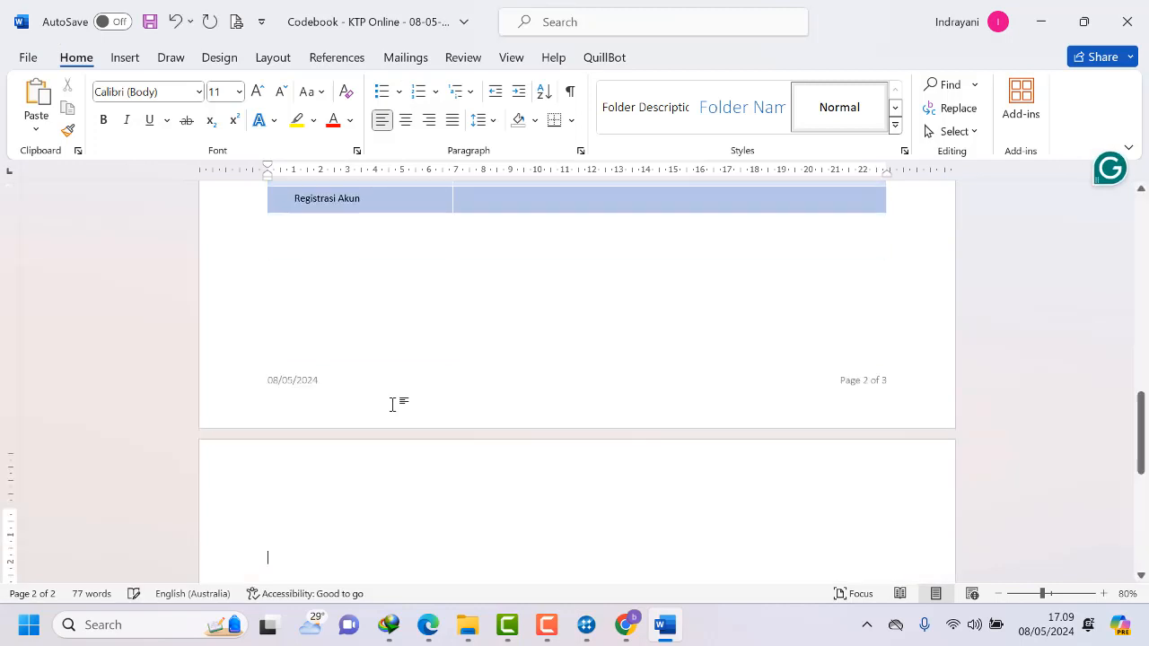
{"action": "right_click", "coordinate": [283, 563]}
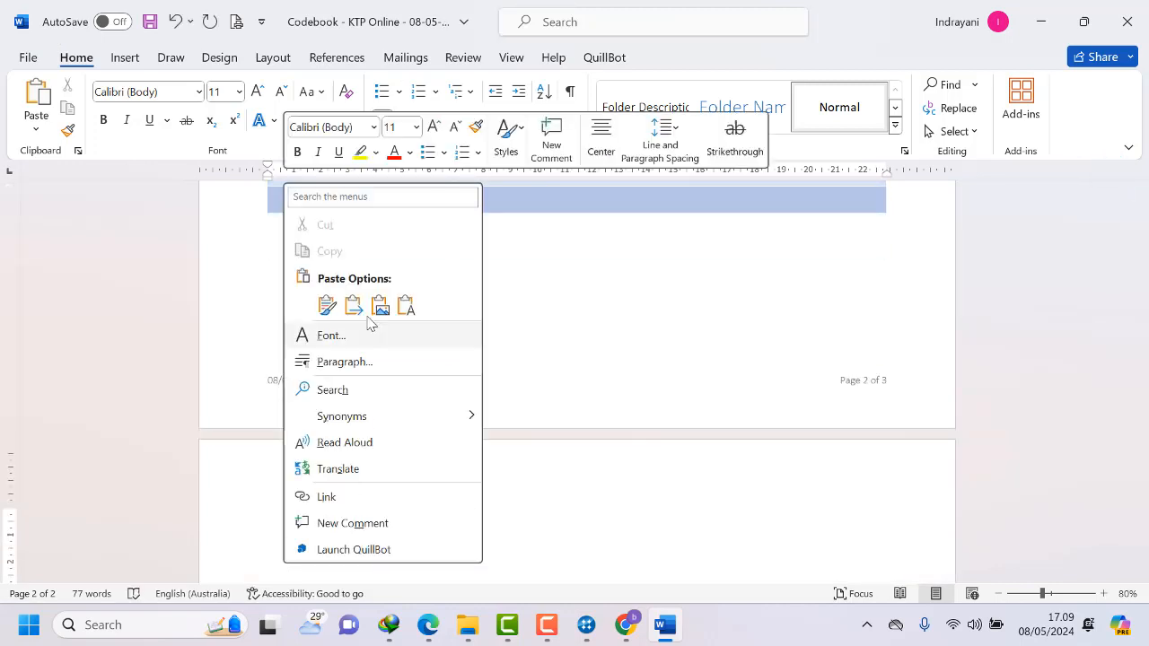
{"action": "left_click", "coordinate": [409, 308]}
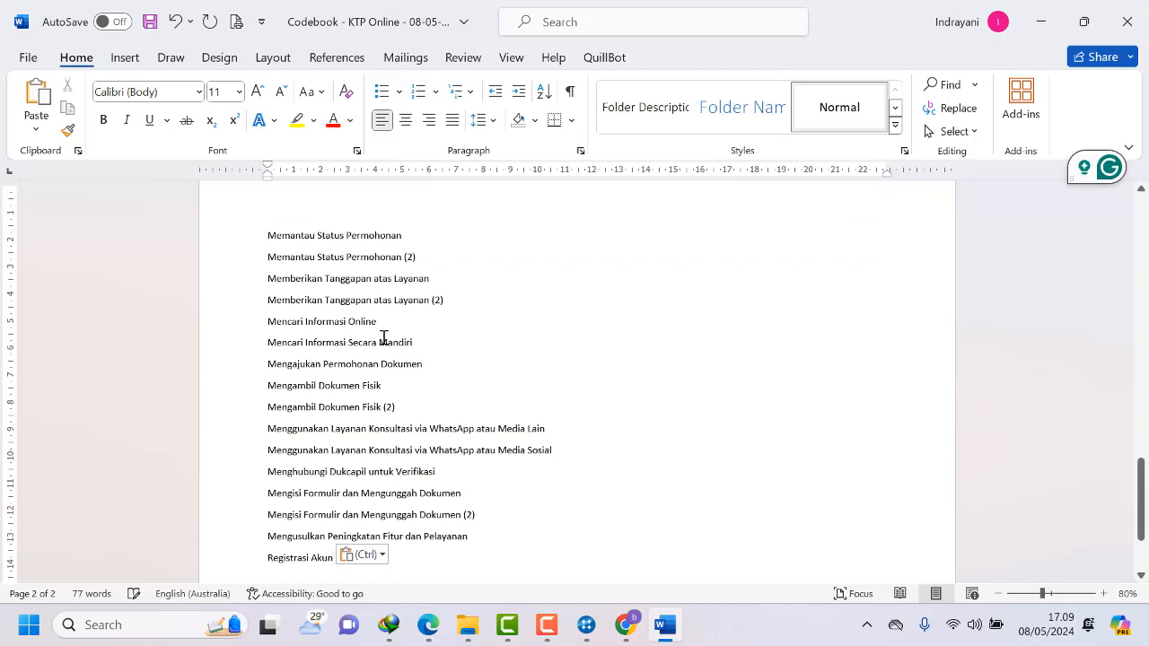
Format the pasted node names, from "Memantau Status Permohonan" to "Registrasi Akun", as a numbered list in the 1. 2. 3. style.
{"action": "left_click_drag", "start_coordinate": [272, 237], "coordinate": [410, 541]}
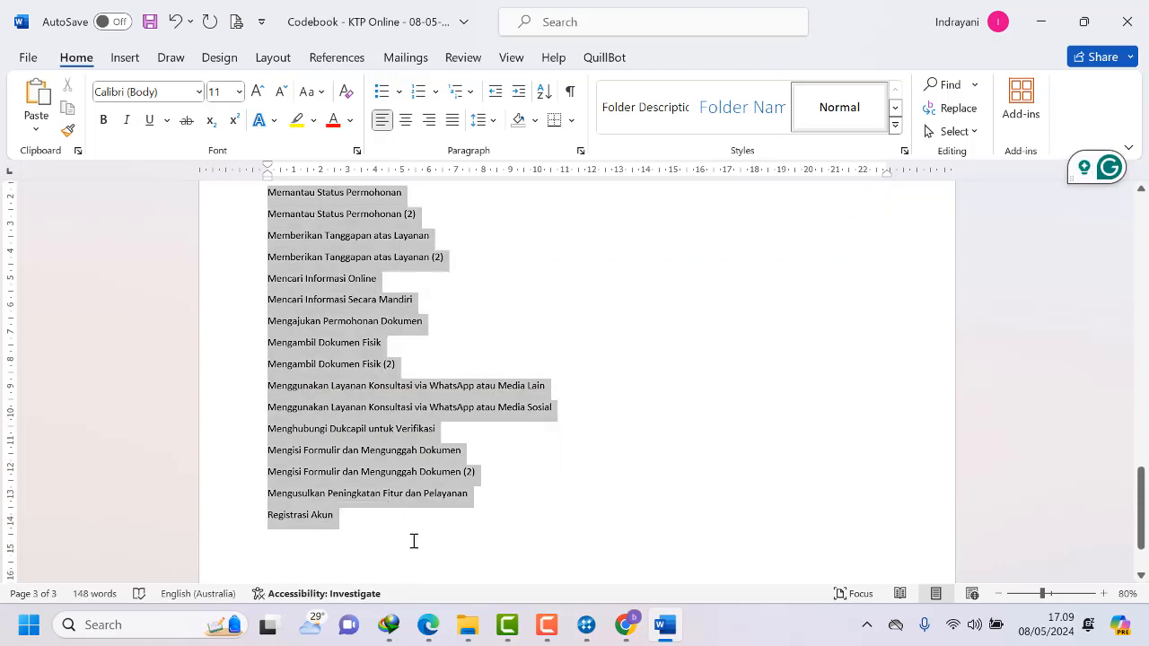
{"action": "left_click", "coordinate": [435, 91]}
{"action": "left_click", "coordinate": [515, 177]}
{"action": "scroll", "coordinate": [530, 386], "scroll_direction": "up", "scroll_amount": 3}
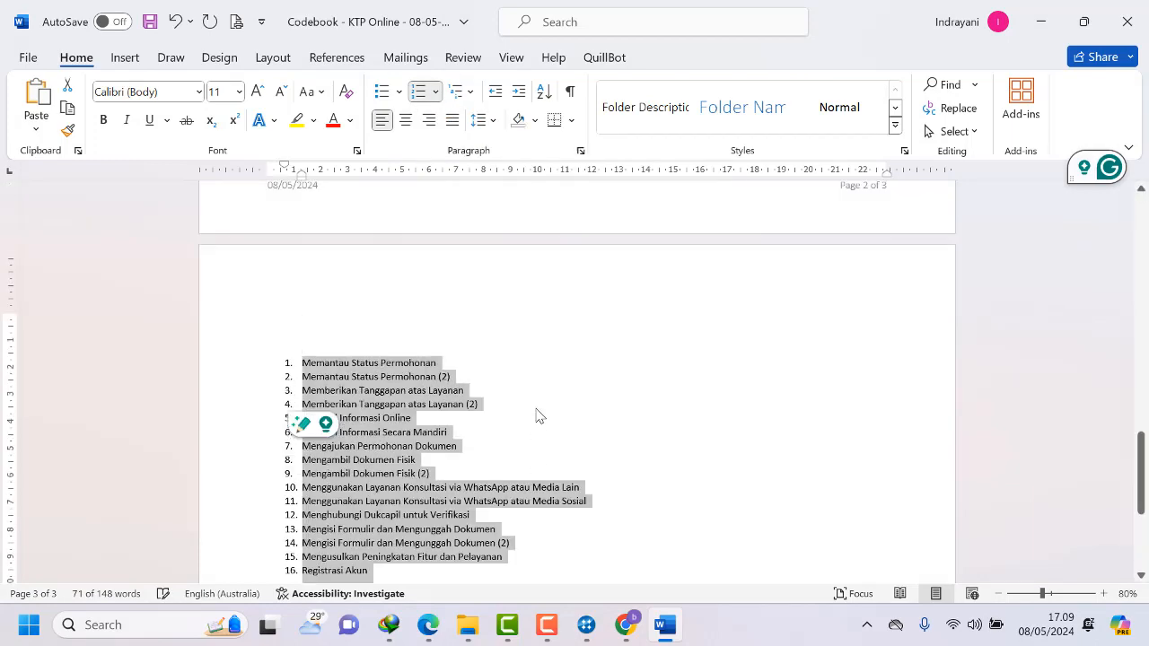
Write "Kelompokkan pernyataan pernyatan berikut berdasarkan kesamaan makna:" above the numbered node list and remove the blank line between them.
{"action": "left_click", "coordinate": [306, 323]}
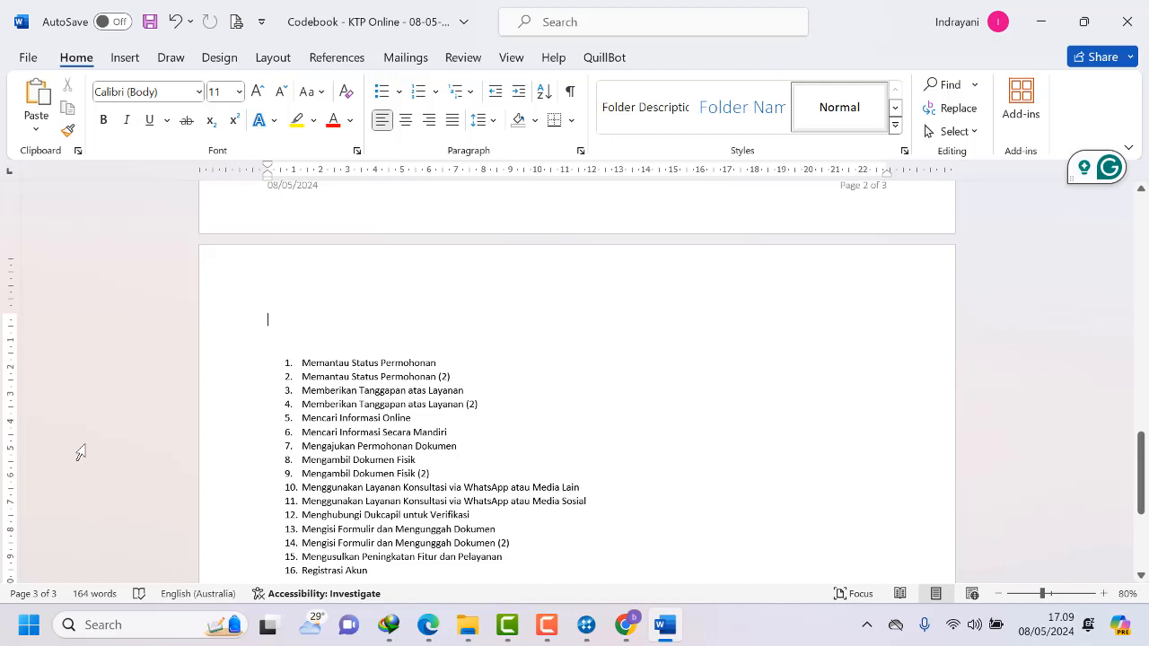
{"action": "type", "text": "Kelompokka"}
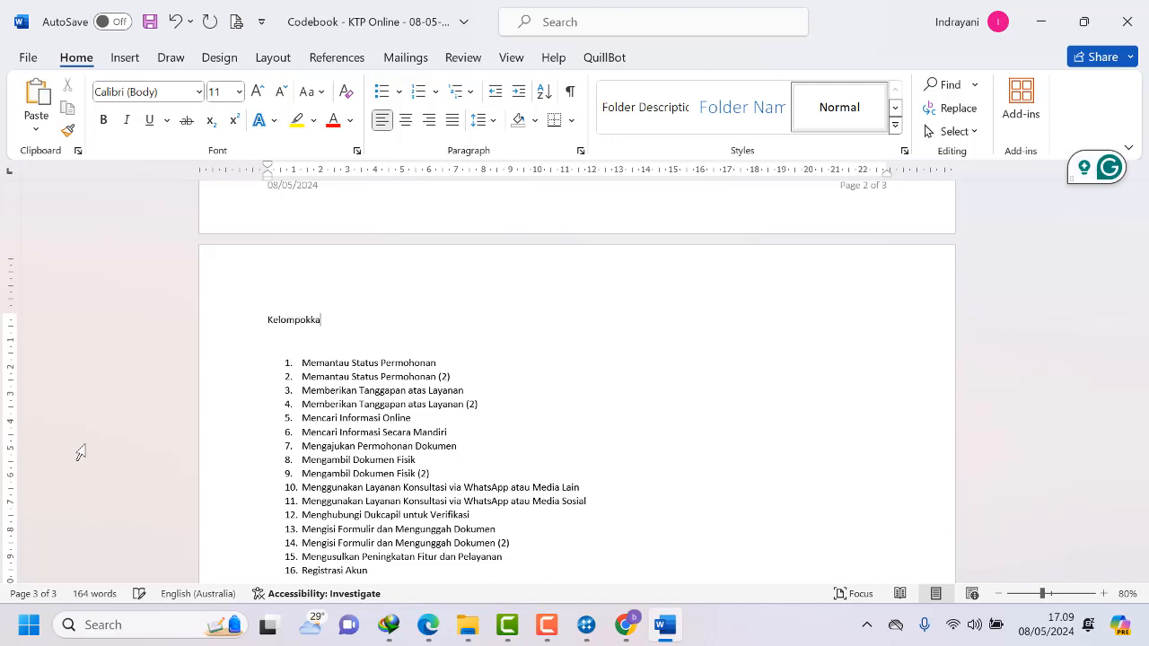
{"action": "type", "text": "n "}
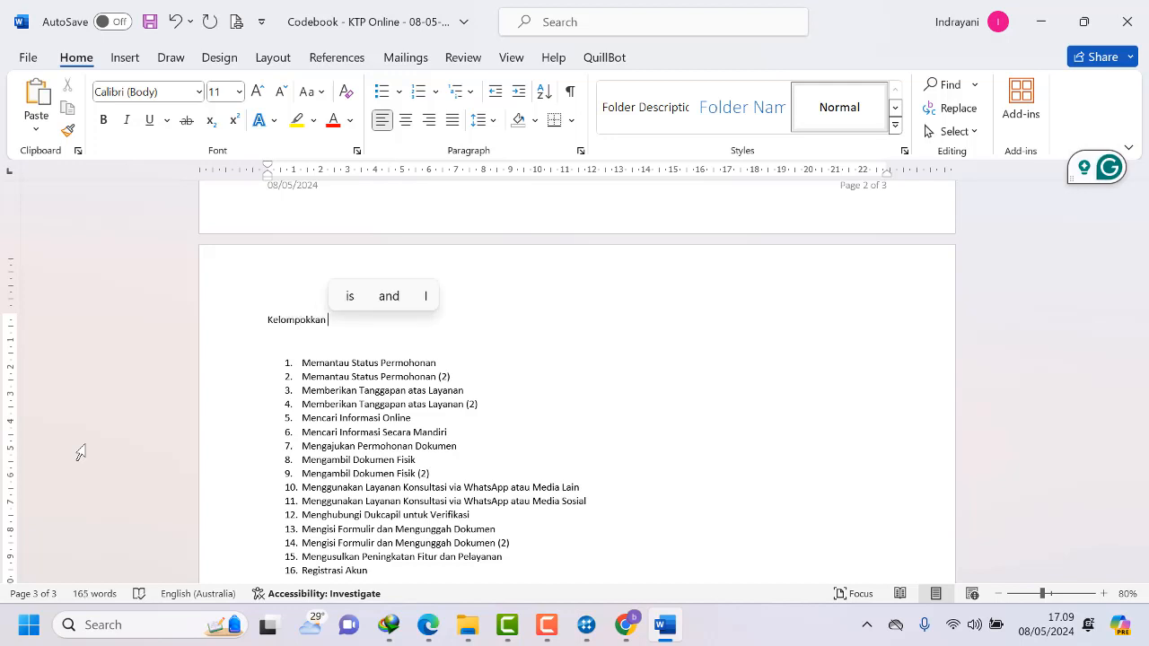
{"action": "type", "text": "per"}
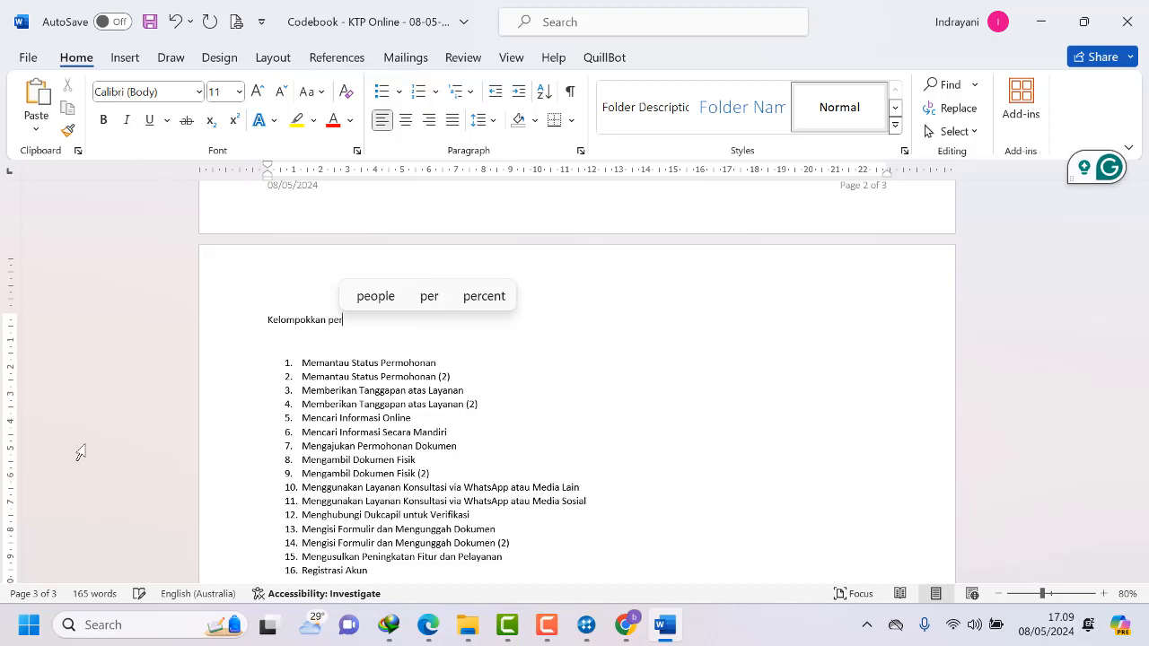
{"action": "type", "text": "nyataan "}
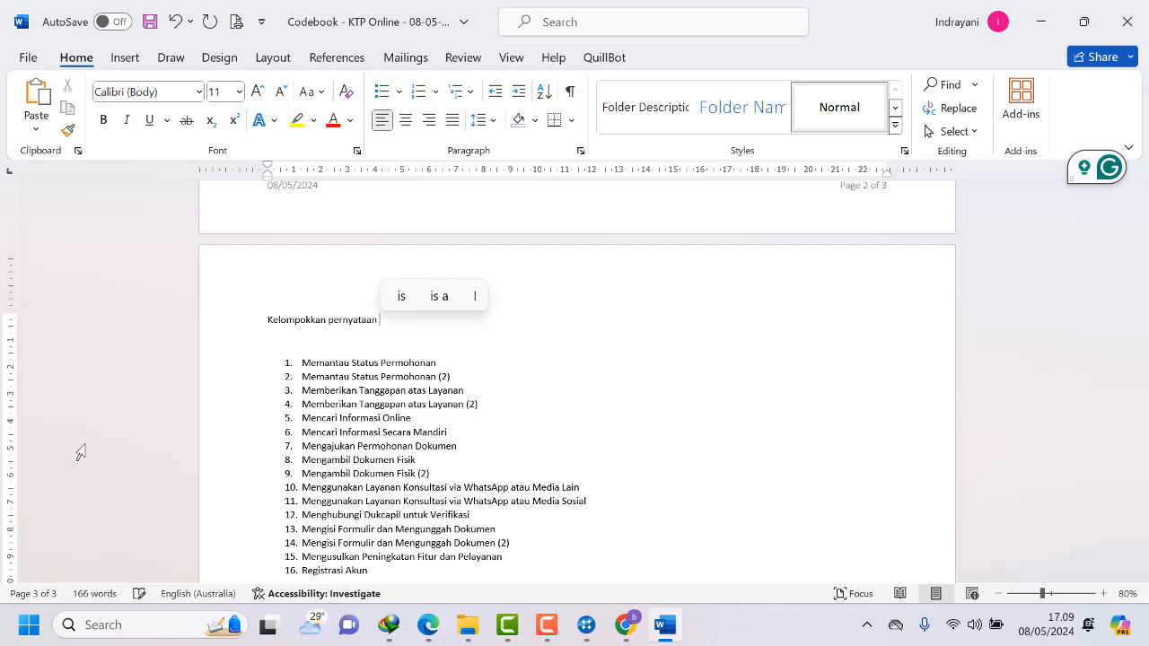
{"action": "type", "text": "perny"}
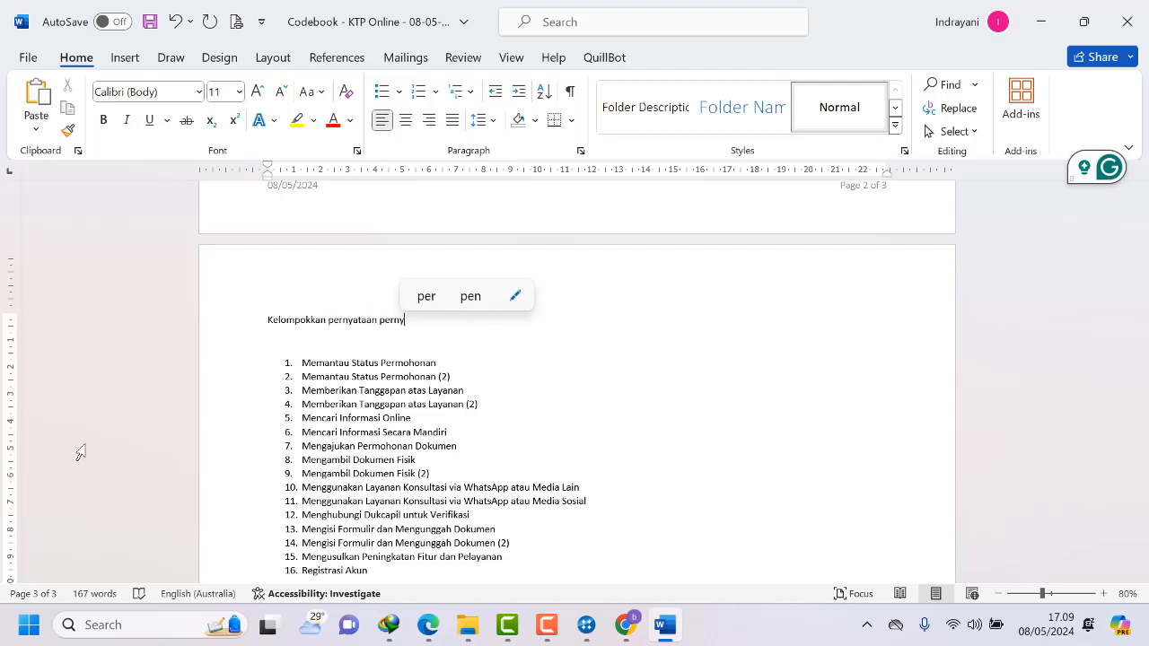
{"action": "type", "text": "atan ber"}
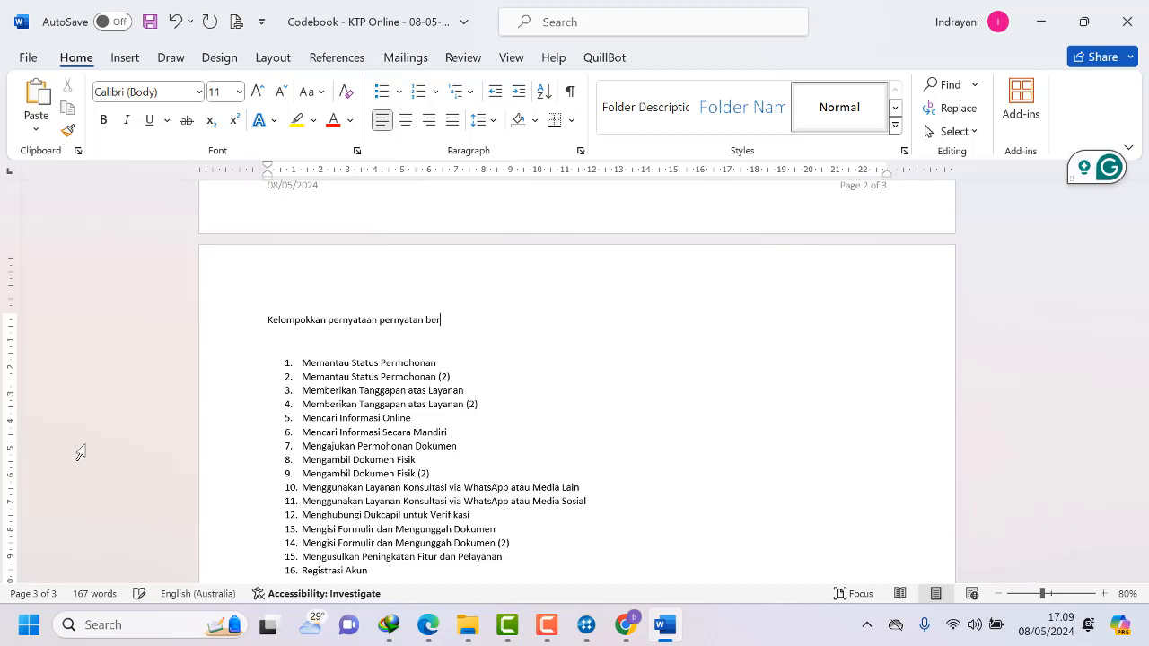
{"action": "type", "text": "ikut "}
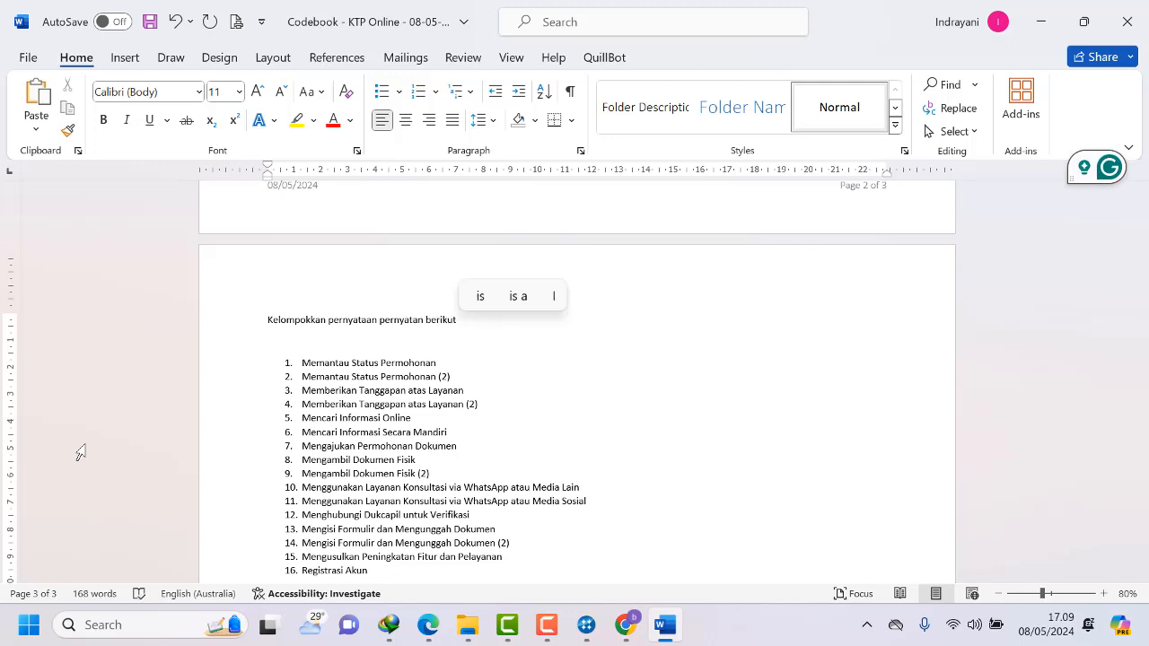
{"action": "type", "text": "berd"}
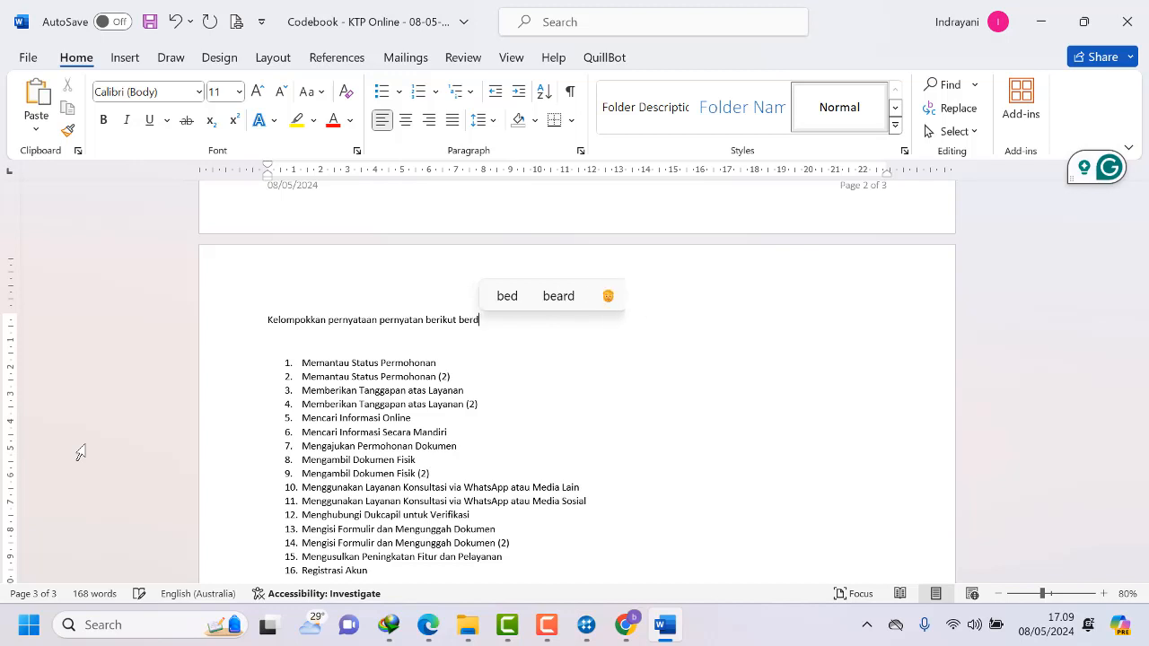
{"action": "type", "text": "asarkan "}
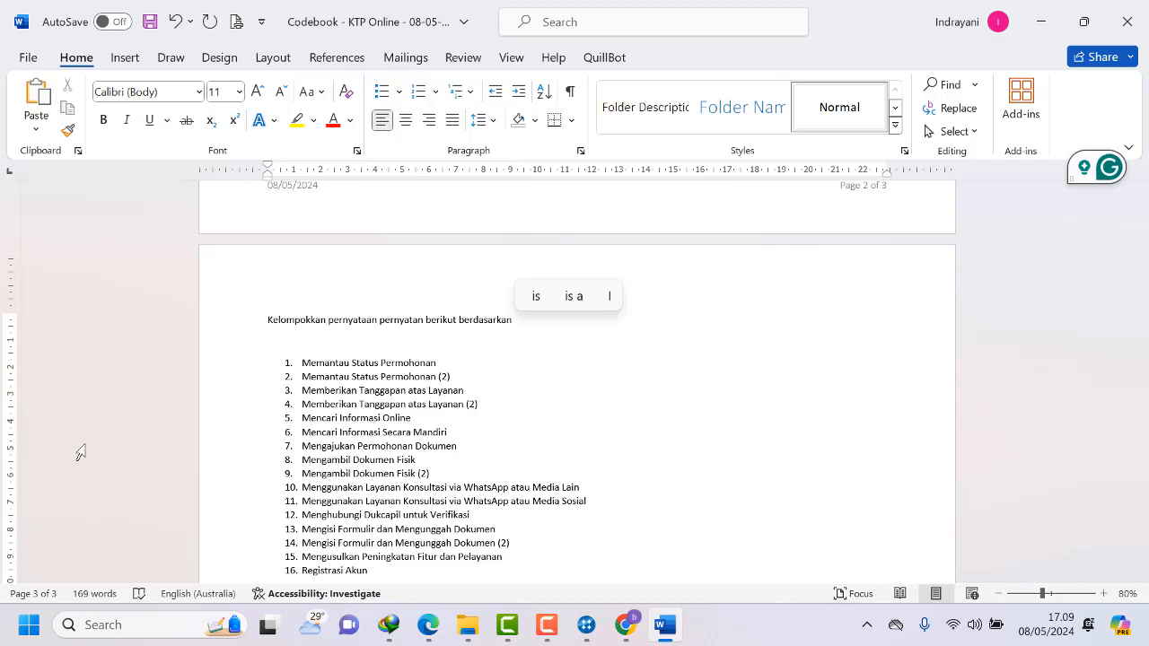
{"action": "type", "text": "kesamaan "}
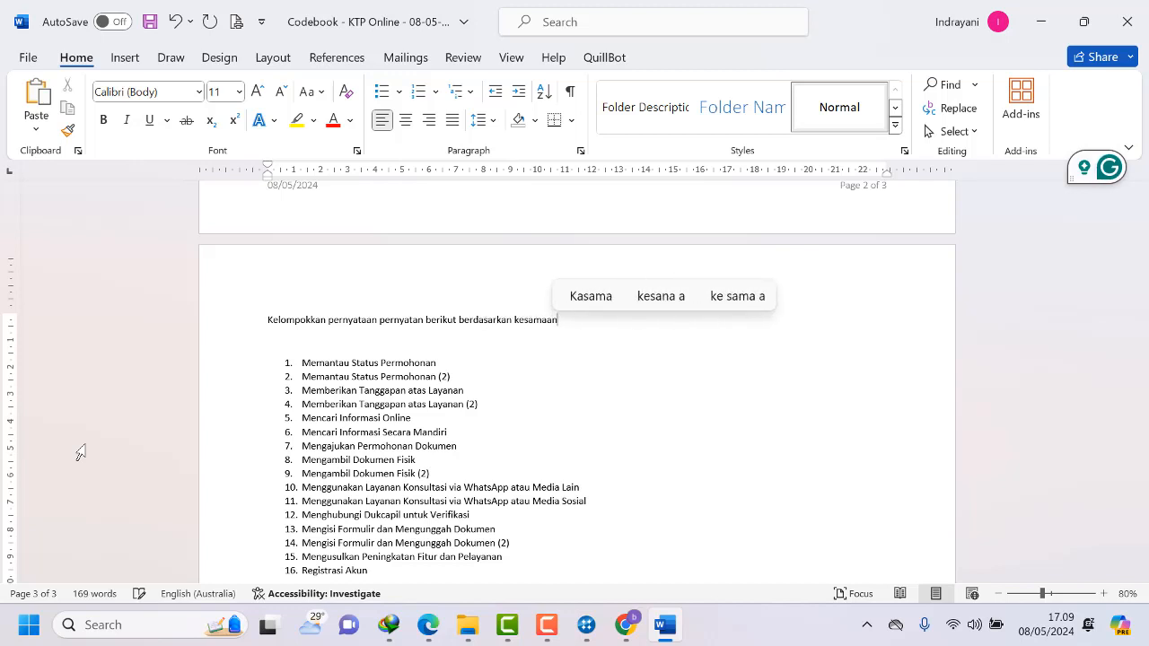
{"action": "type", "text": "makna"}
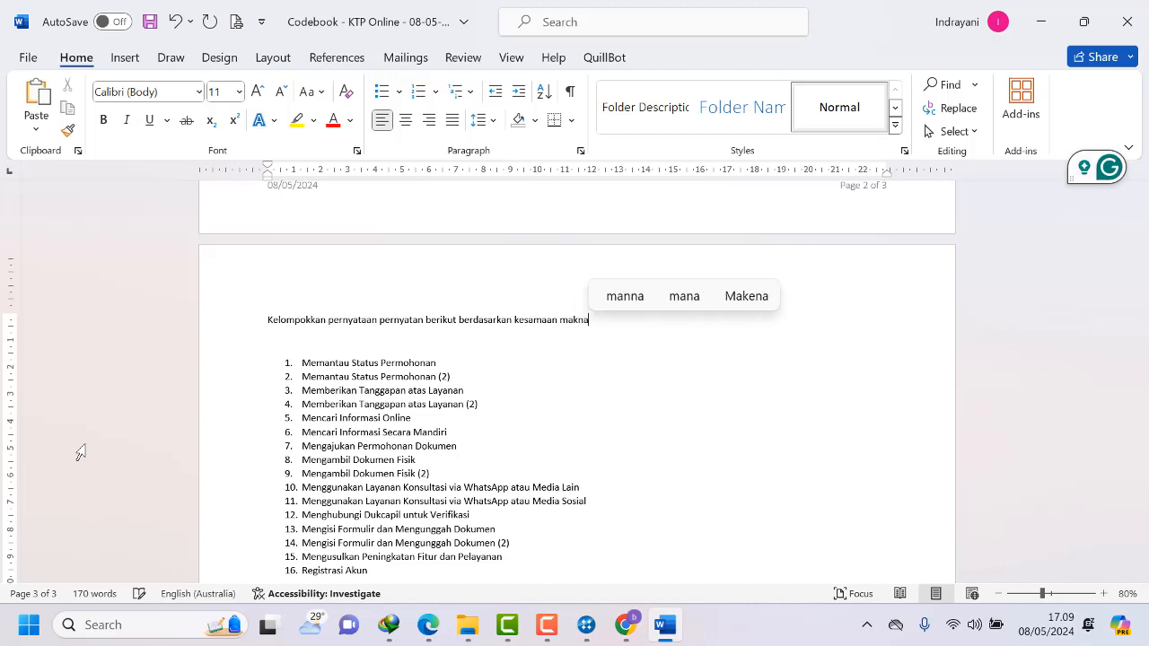
{"action": "type", "text": ":"}
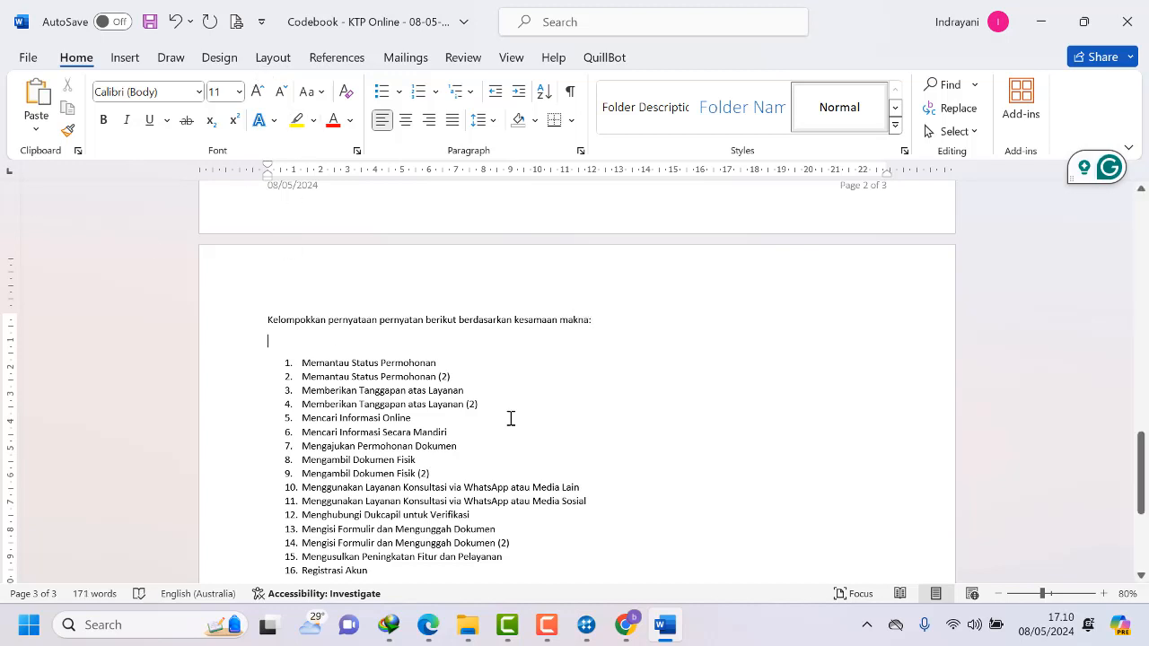
{"action": "key", "text": "Delete"}
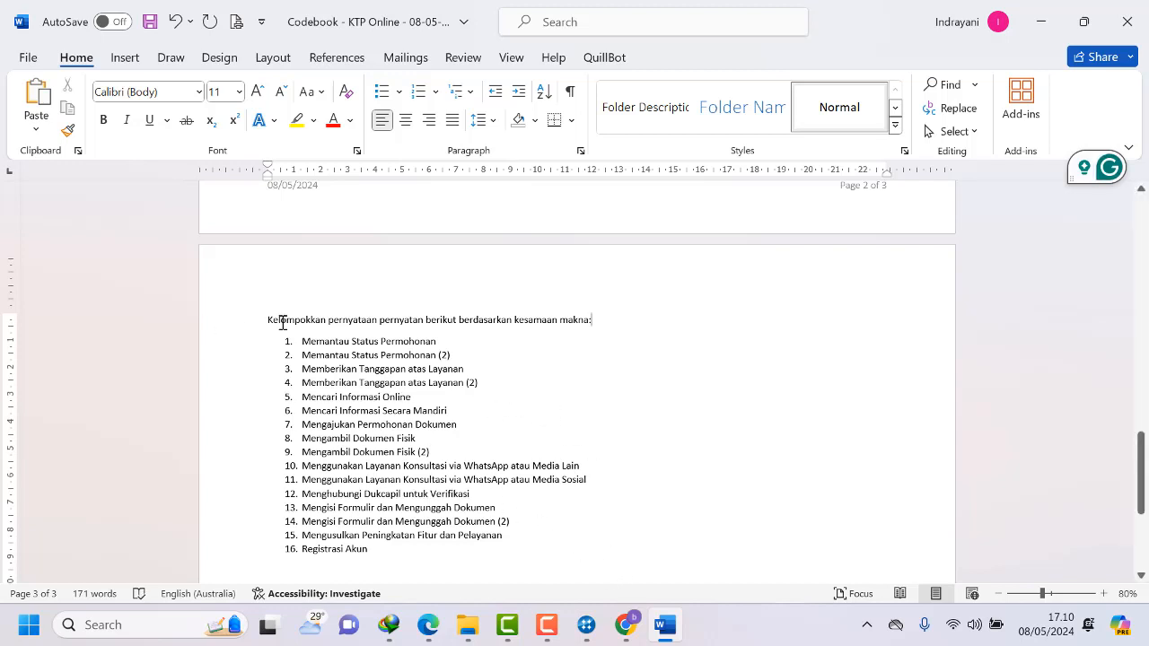
Copy the grouping instruction with its numbered list of 16 node names and submit it in the open ChatGPT conversation in Chrome.
{"action": "left_click_drag", "start_coordinate": [269, 321], "coordinate": [392, 547]}
{"action": "right_click", "coordinate": [392, 547]}
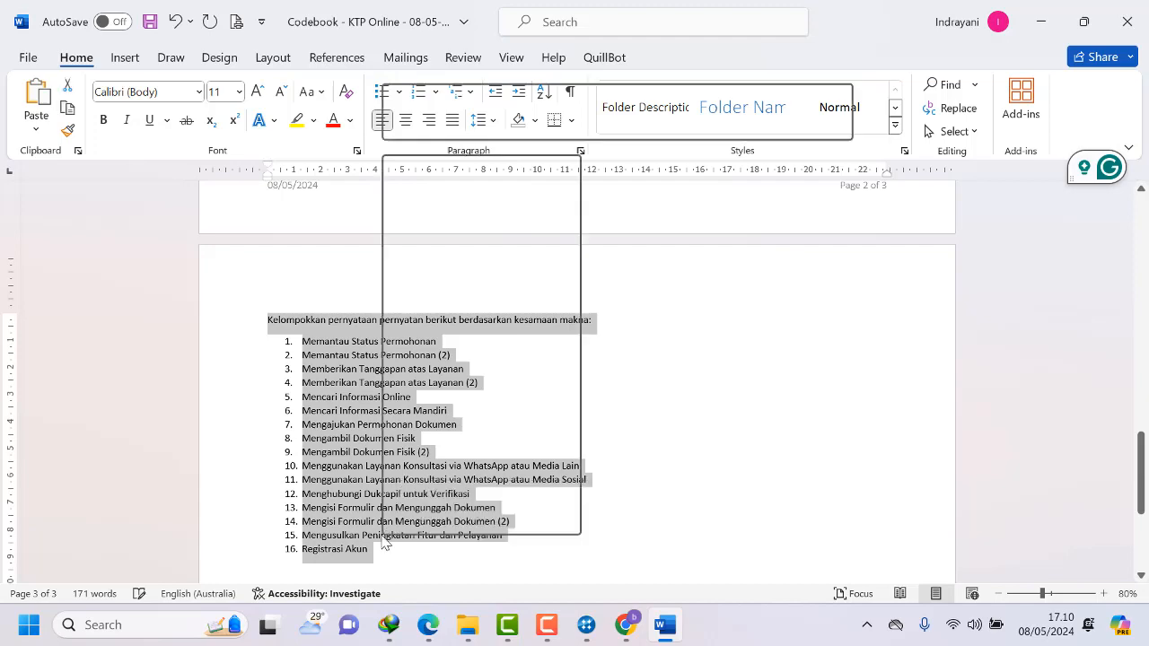
{"action": "left_click", "coordinate": [422, 223]}
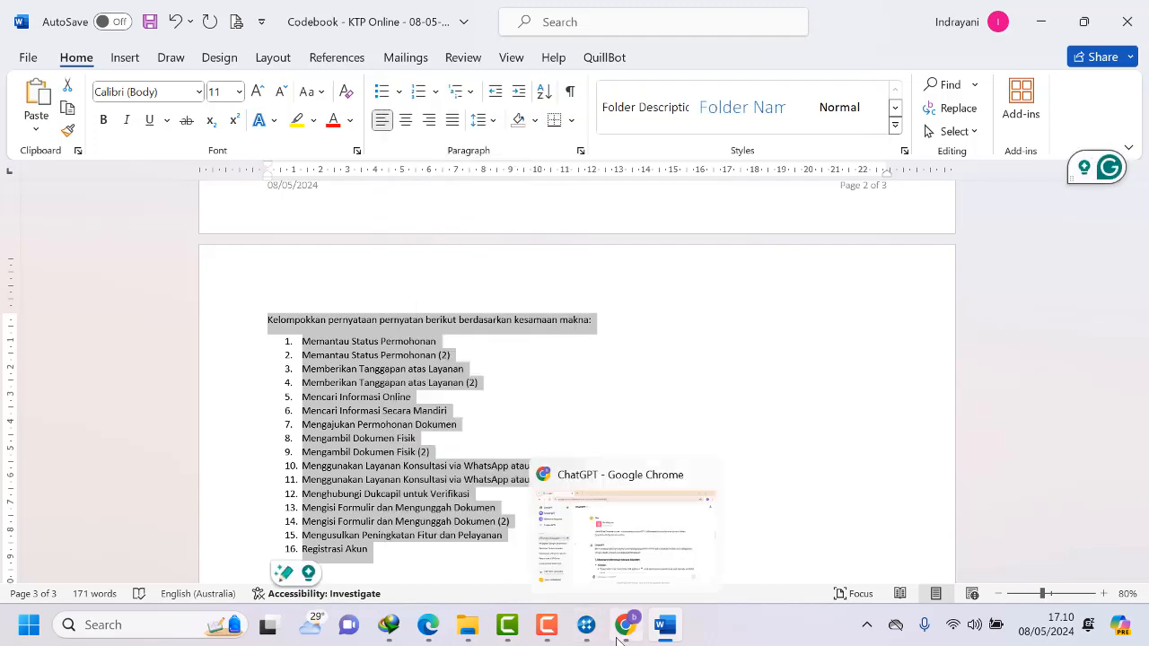
{"action": "left_click", "coordinate": [592, 557]}
{"action": "scroll", "coordinate": [416, 506], "scroll_direction": "down", "scroll_amount": 20}
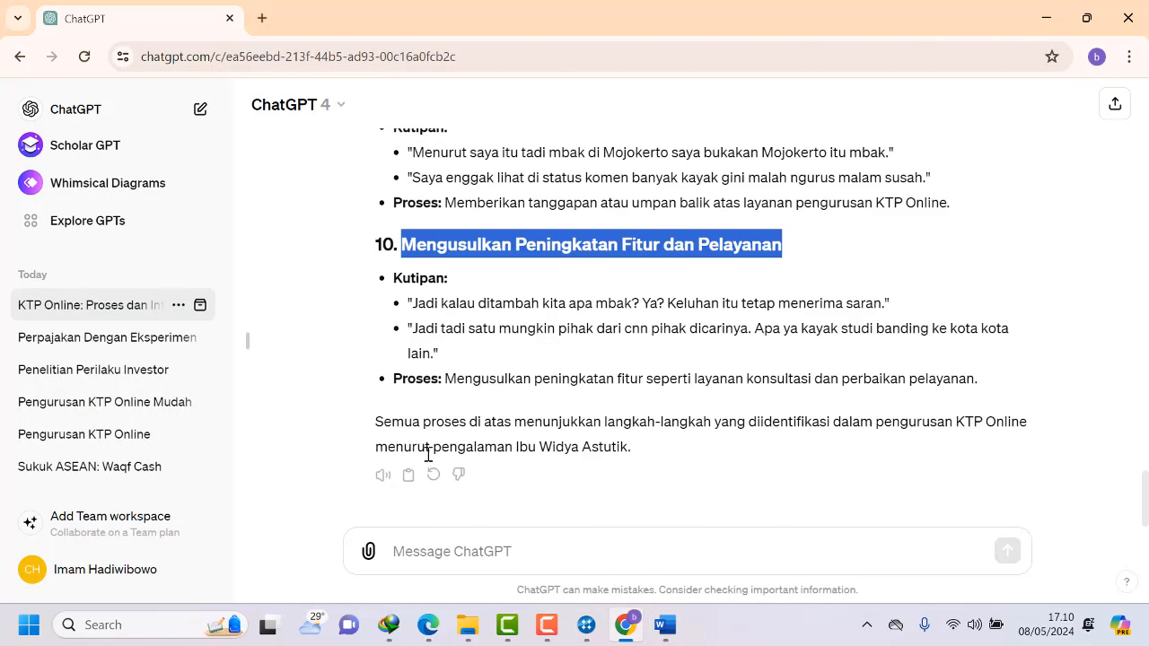
{"action": "left_click", "coordinate": [409, 550]}
{"action": "right_click", "coordinate": [424, 547]}
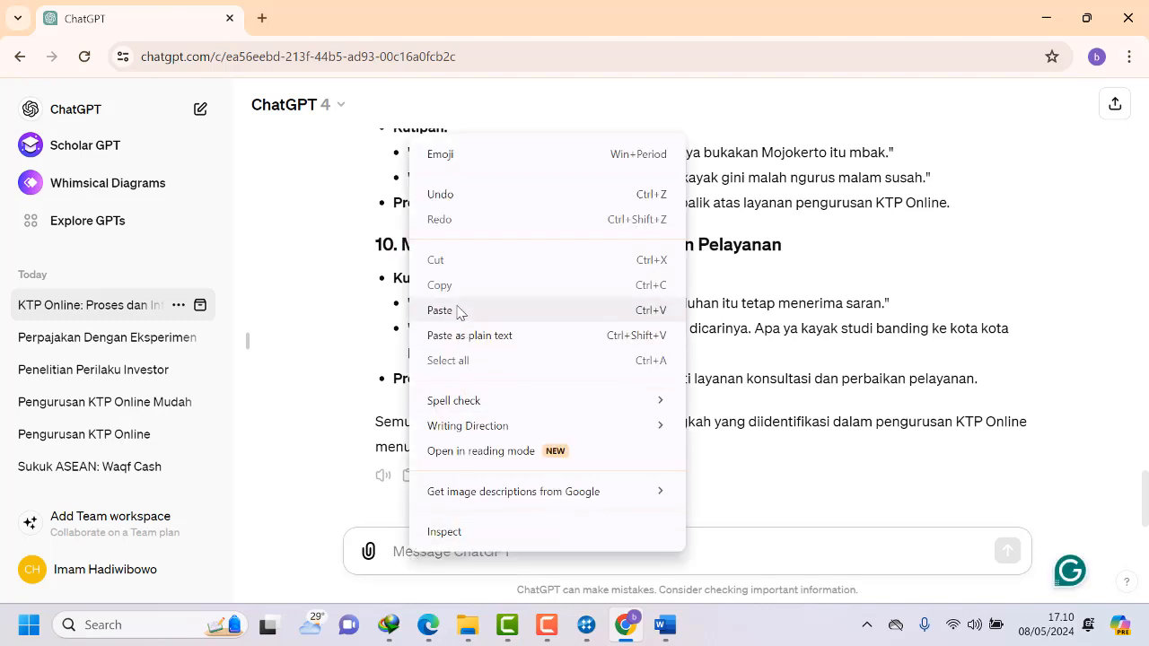
{"action": "left_click", "coordinate": [458, 311]}
{"action": "key", "text": "Return"}
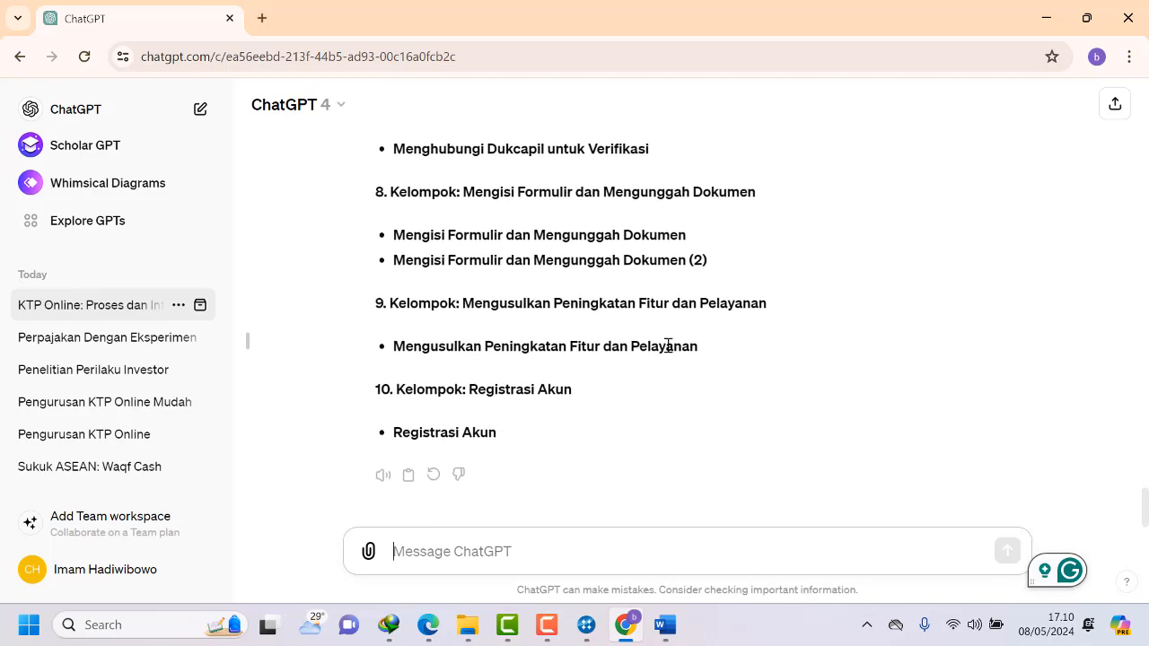
Review ChatGPT's grouping of the statements by similar meaning, comparing the groups and their member nodes with the submitted list.
{"action": "scroll", "coordinate": [675, 368], "scroll_direction": "up", "scroll_amount": 15}
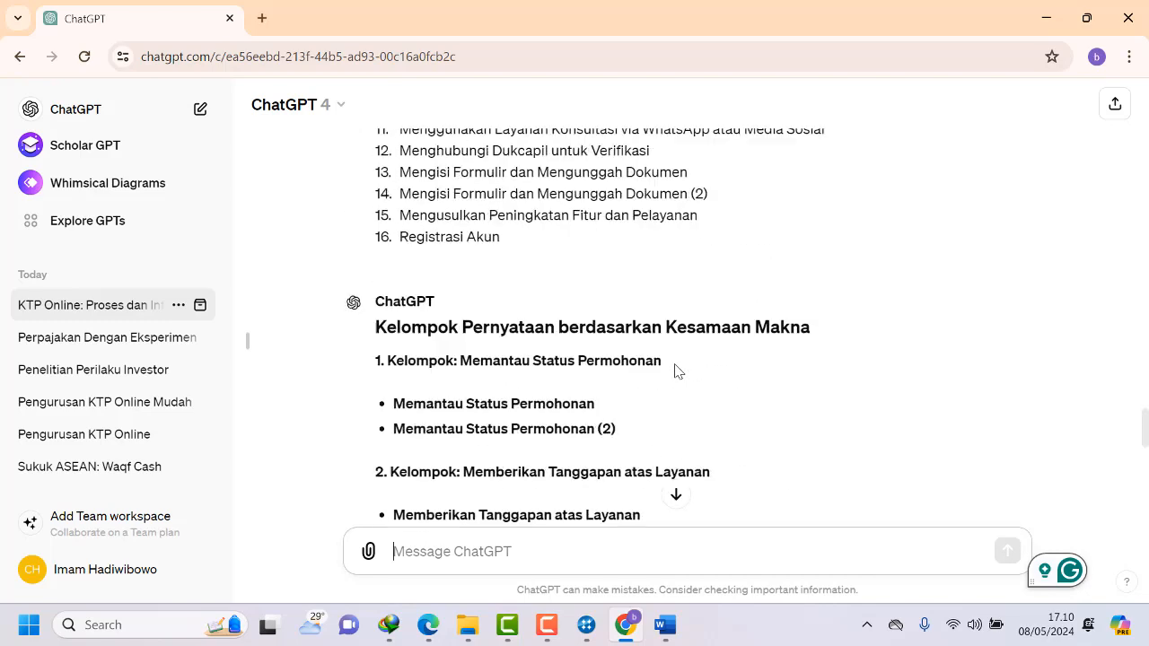
{"action": "scroll", "coordinate": [677, 371], "scroll_direction": "down", "scroll_amount": 15}
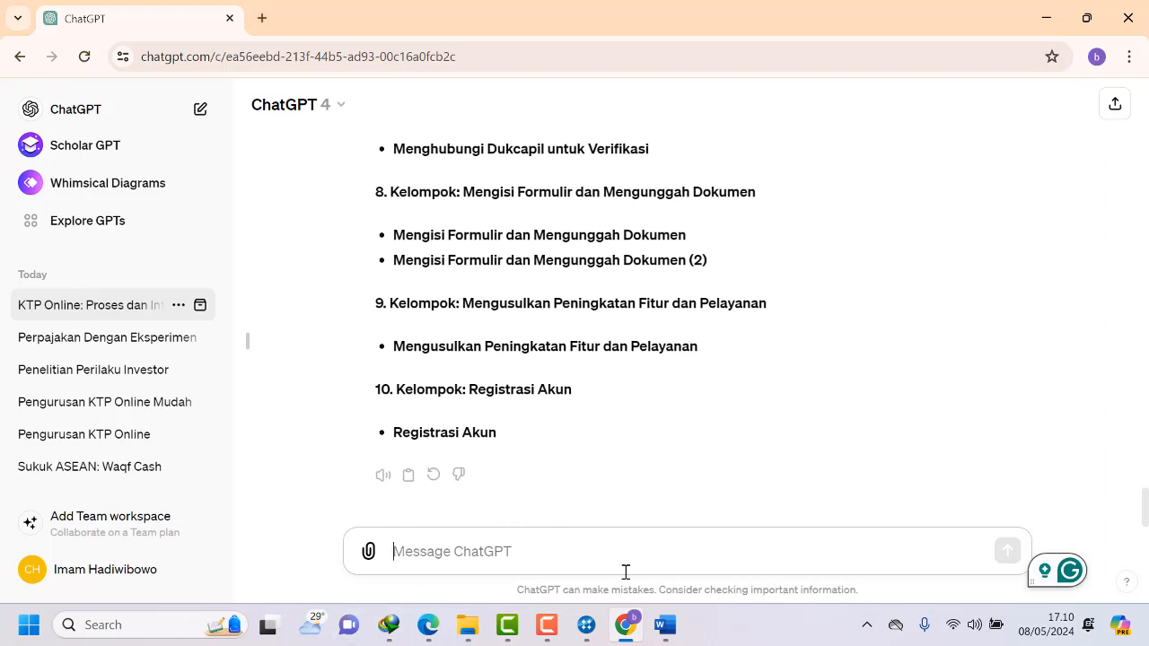
{"action": "left_click", "coordinate": [546, 625]}
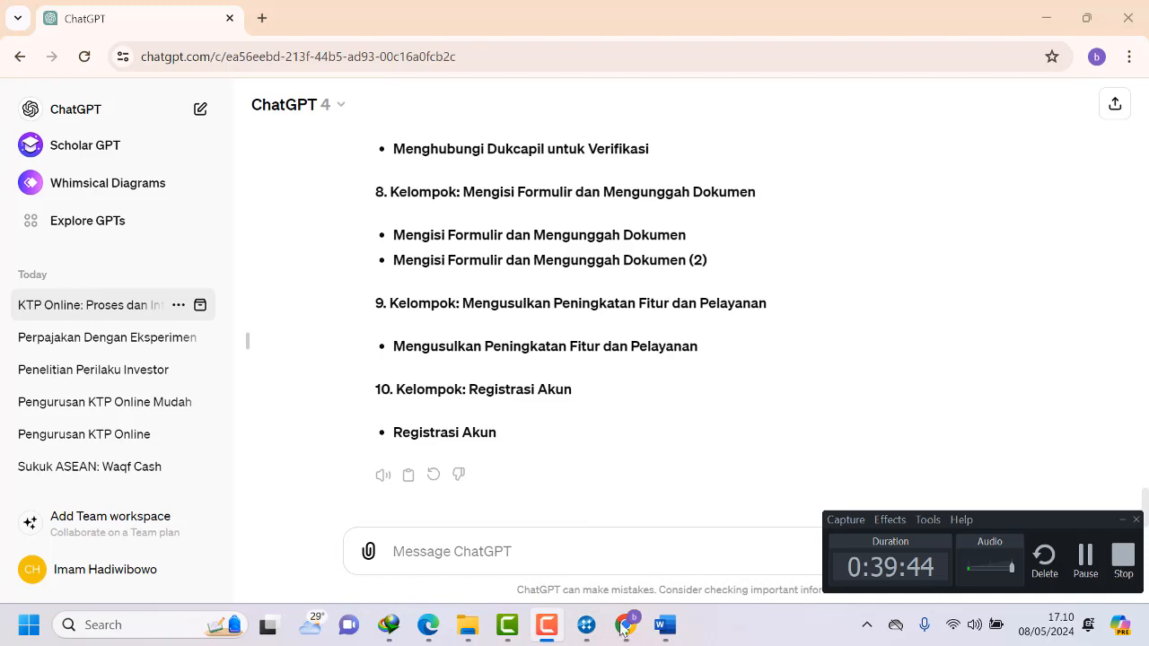
{"action": "left_click", "coordinate": [1085, 556]}
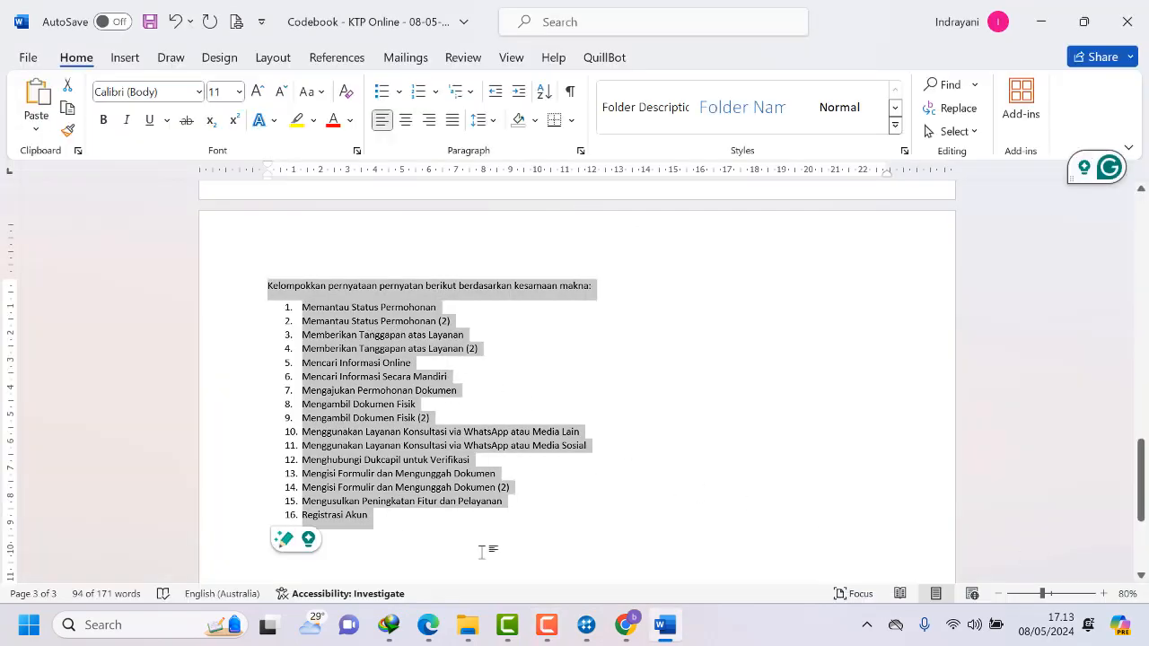
{"action": "left_click", "coordinate": [625, 625]}
{"action": "scroll", "coordinate": [465, 190], "scroll_direction": "down", "scroll_amount": 10}
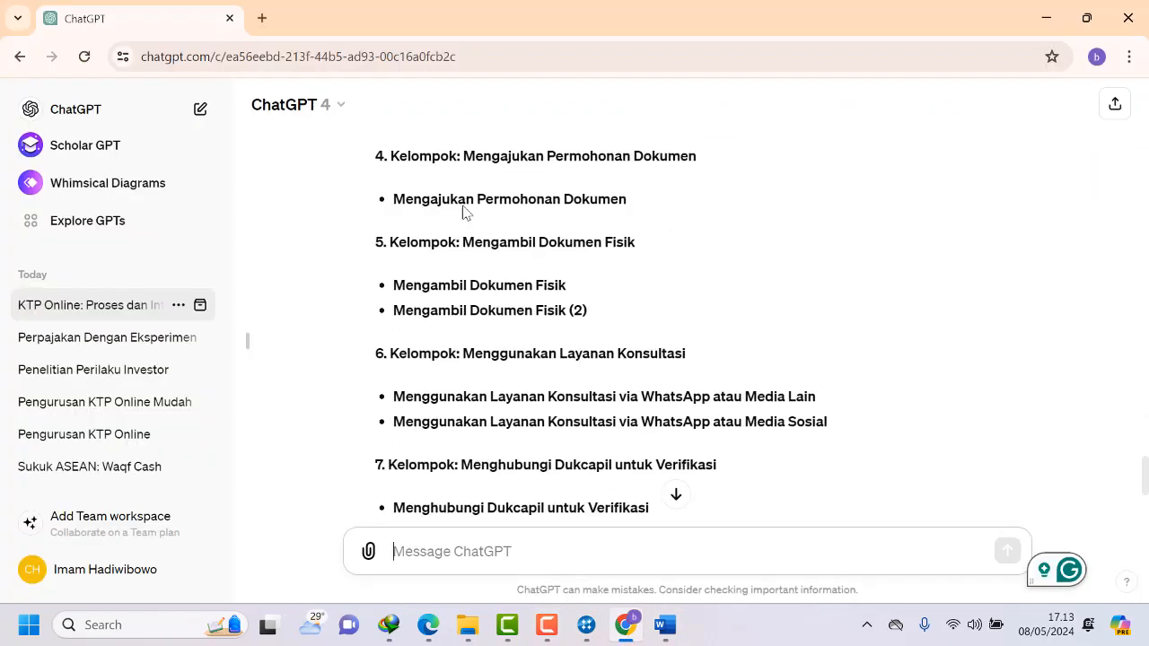
{"action": "scroll", "coordinate": [452, 407], "scroll_direction": "up", "scroll_amount": 10}
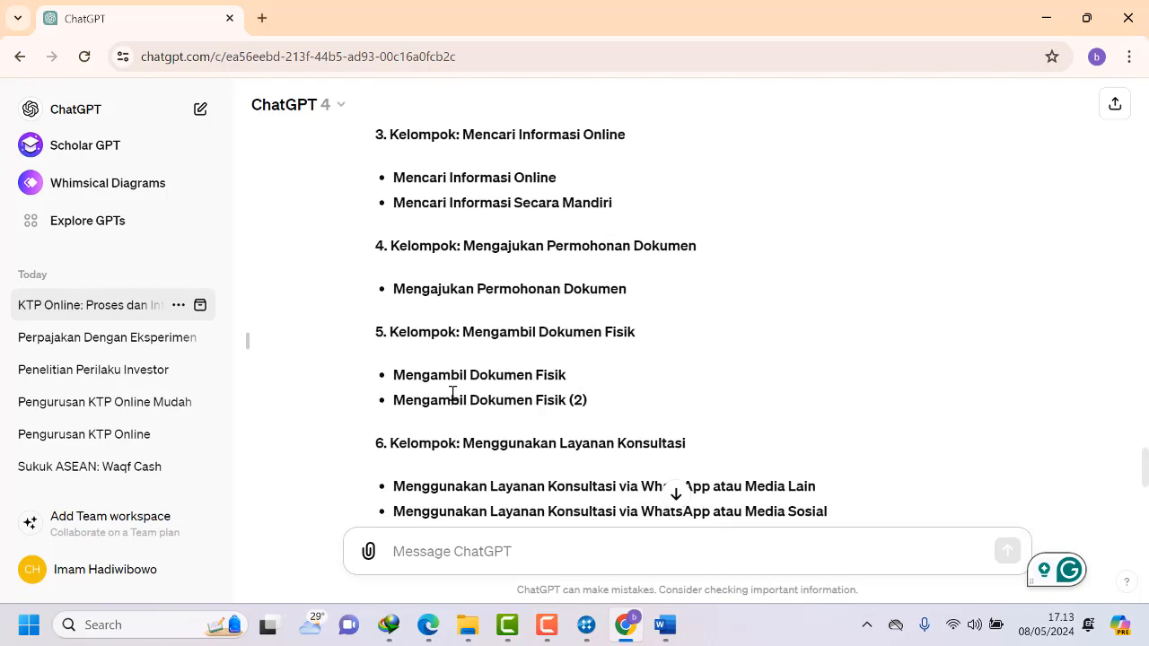
{"action": "scroll", "coordinate": [453, 368], "scroll_direction": "down", "scroll_amount": 1}
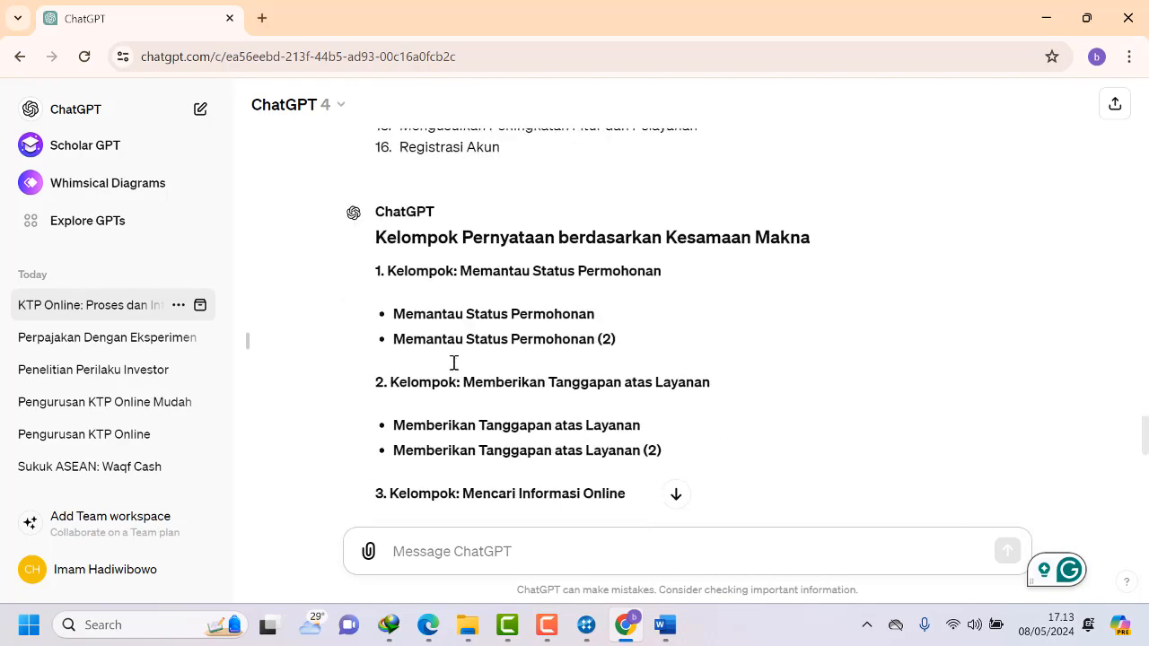
{"action": "scroll", "coordinate": [429, 288], "scroll_direction": "up", "scroll_amount": 2}
{"action": "scroll", "coordinate": [436, 398], "scroll_direction": "down", "scroll_amount": 1}
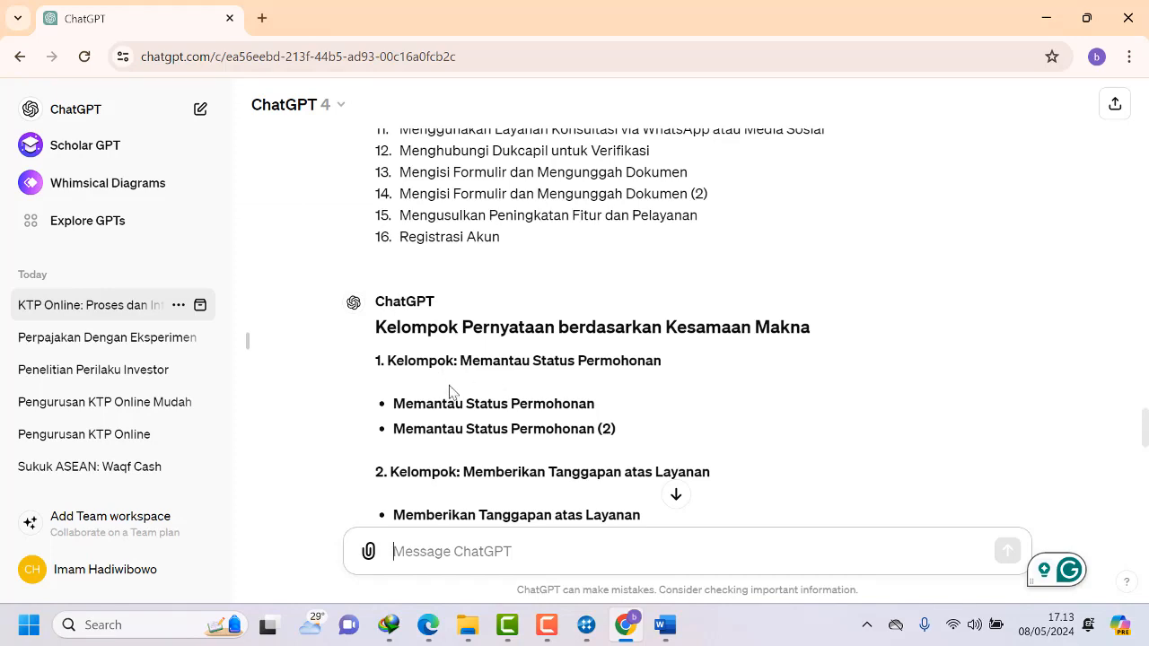
{"action": "scroll", "coordinate": [450, 392], "scroll_direction": "down", "scroll_amount": 10}
{"action": "scroll", "coordinate": [445, 368], "scroll_direction": "up", "scroll_amount": 6}
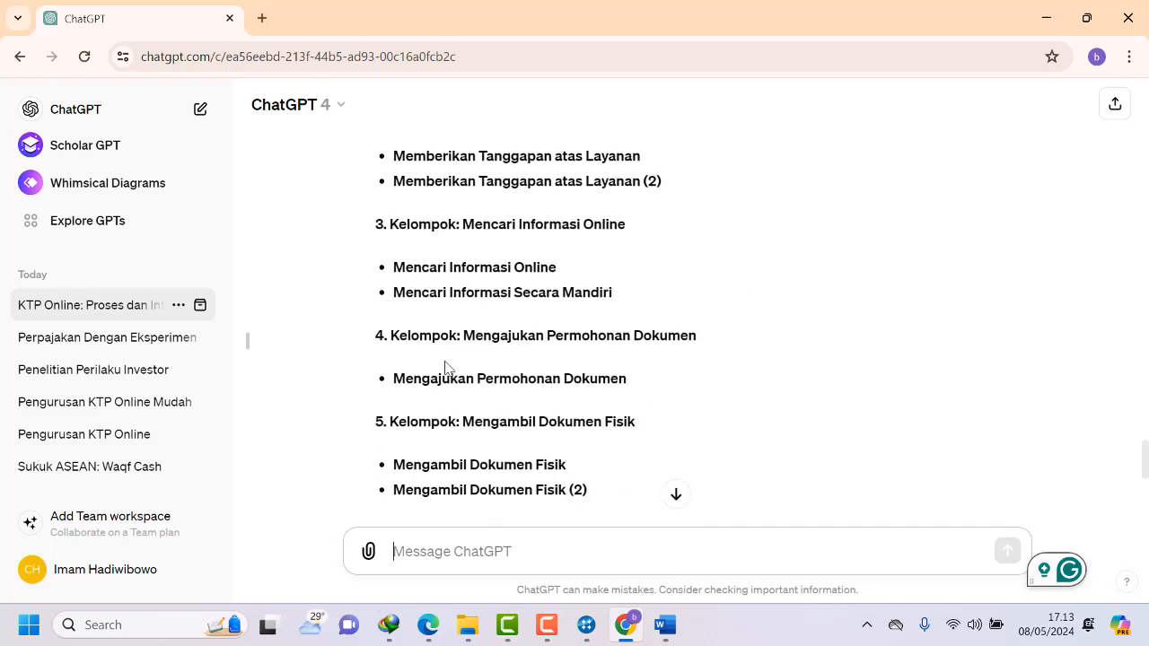
{"action": "scroll", "coordinate": [443, 359], "scroll_direction": "up", "scroll_amount": 4}
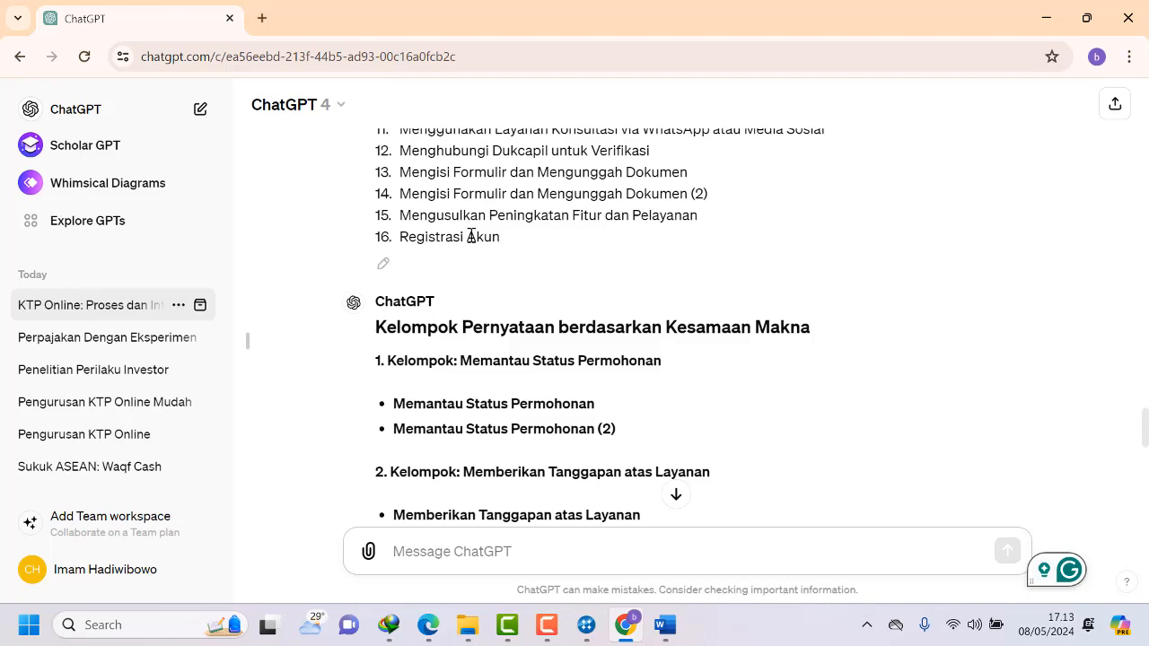
{"action": "scroll", "coordinate": [530, 354], "scroll_direction": "down", "scroll_amount": 1}
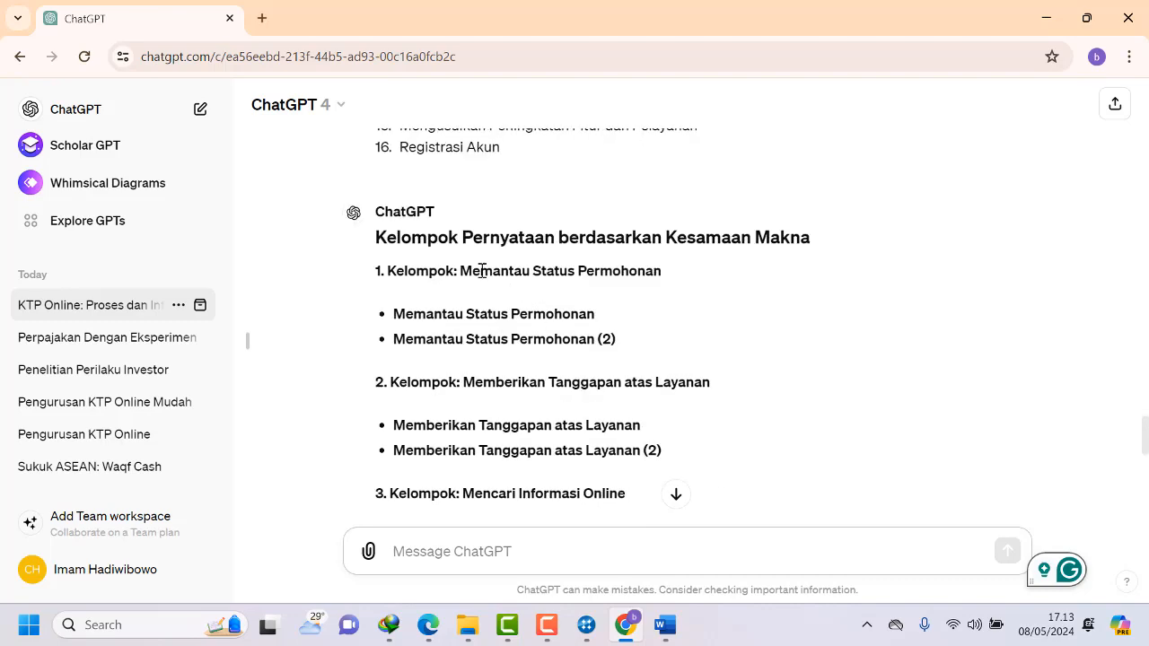
Switch to NVivo and create a child node named "Memantau Status Permohonan_Kelompok 1" under the Proses node.
{"action": "left_click", "coordinate": [586, 625]}
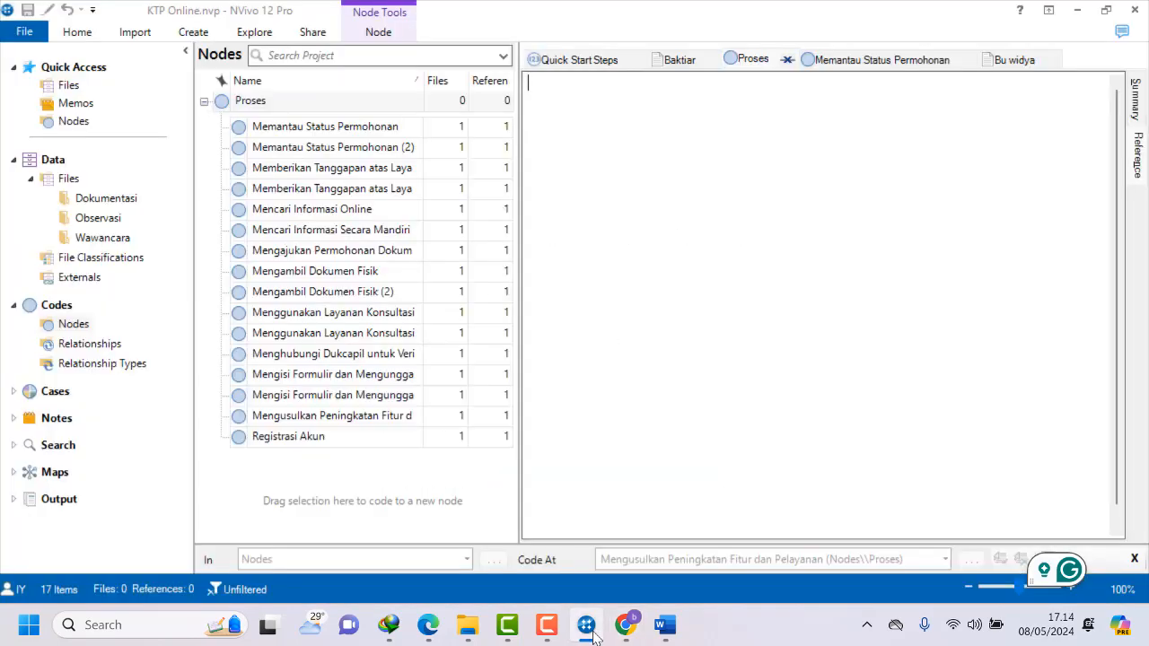
{"action": "left_click", "coordinate": [256, 276]}
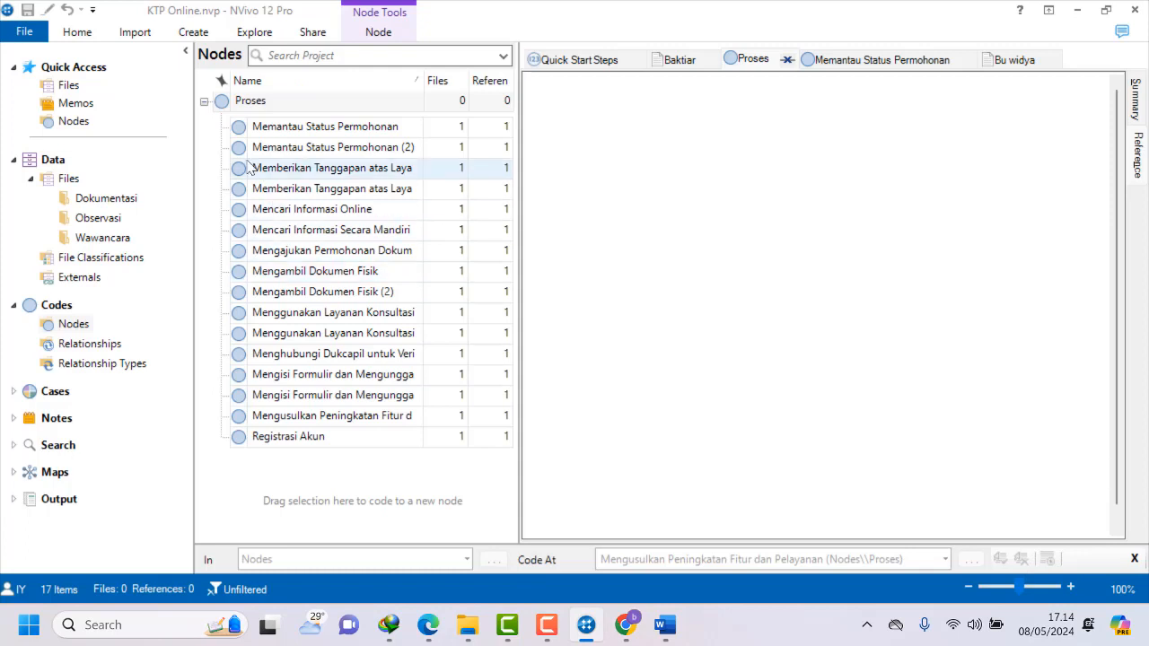
{"action": "right_click", "coordinate": [238, 105]}
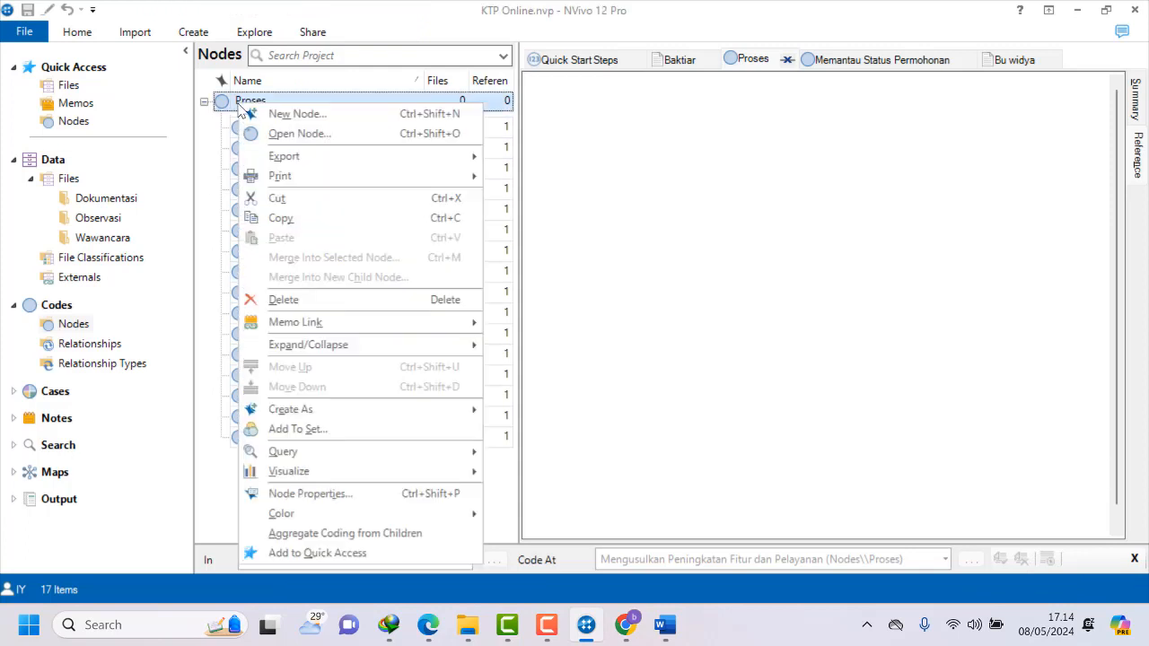
{"action": "left_click", "coordinate": [280, 116]}
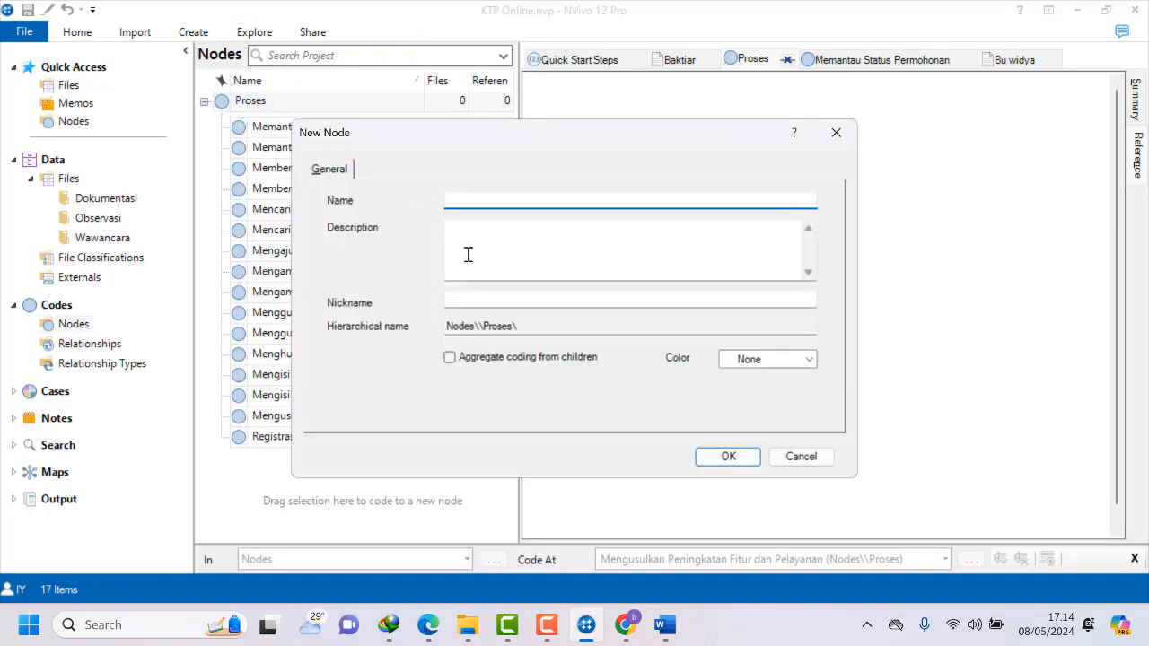
{"action": "type", "text": "Memantau "}
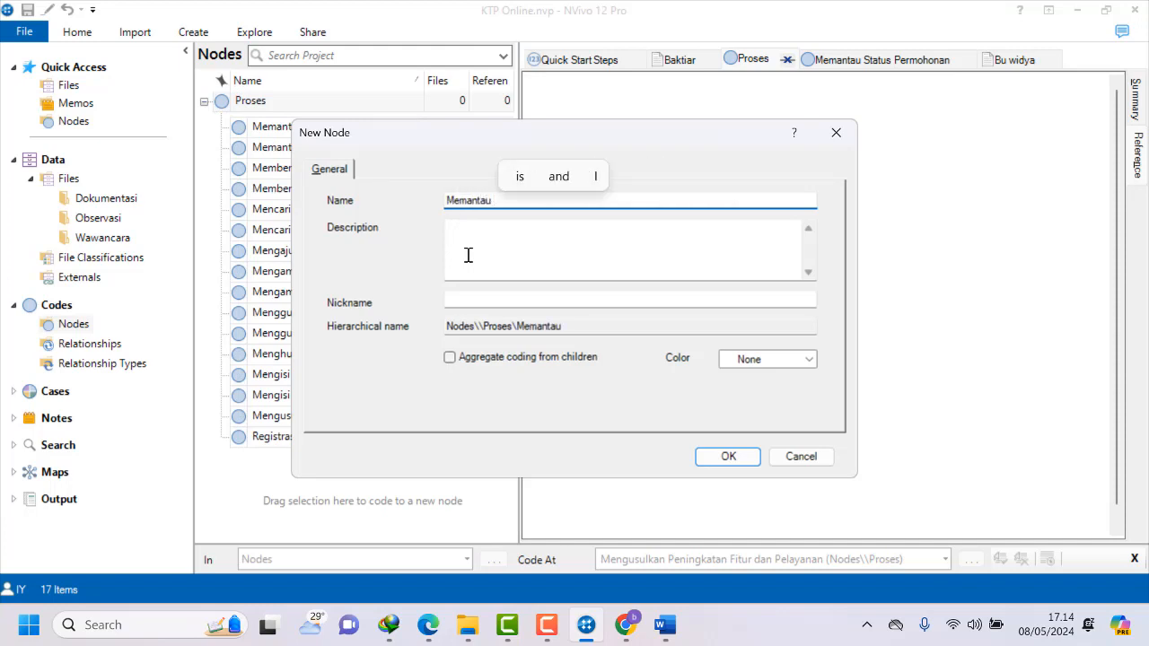
{"action": "type", "text": "Status P"}
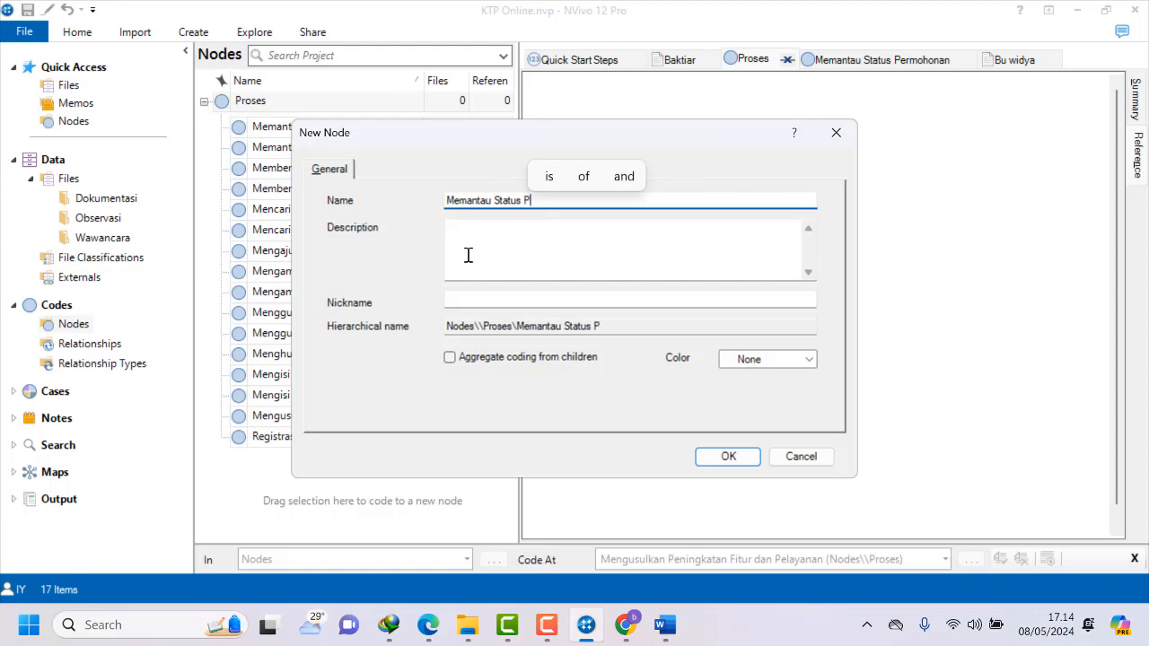
{"action": "type", "text": "ermohonan"}
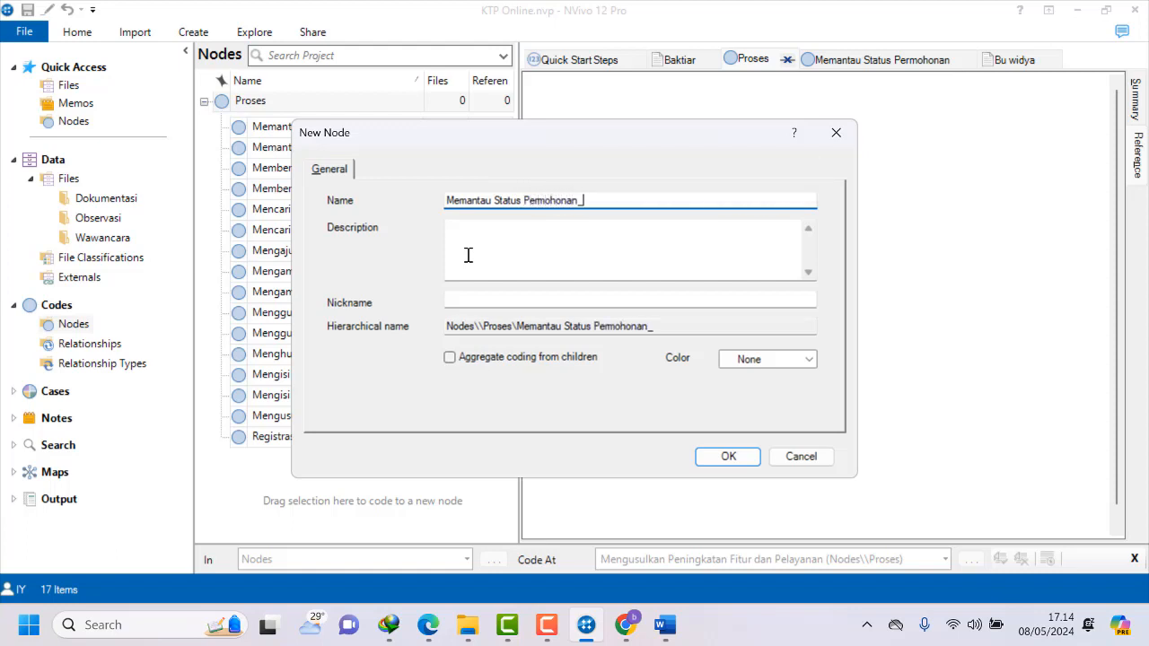
{"action": "type", "text": "_Klp"}
{"action": "type", "text": "LP "}
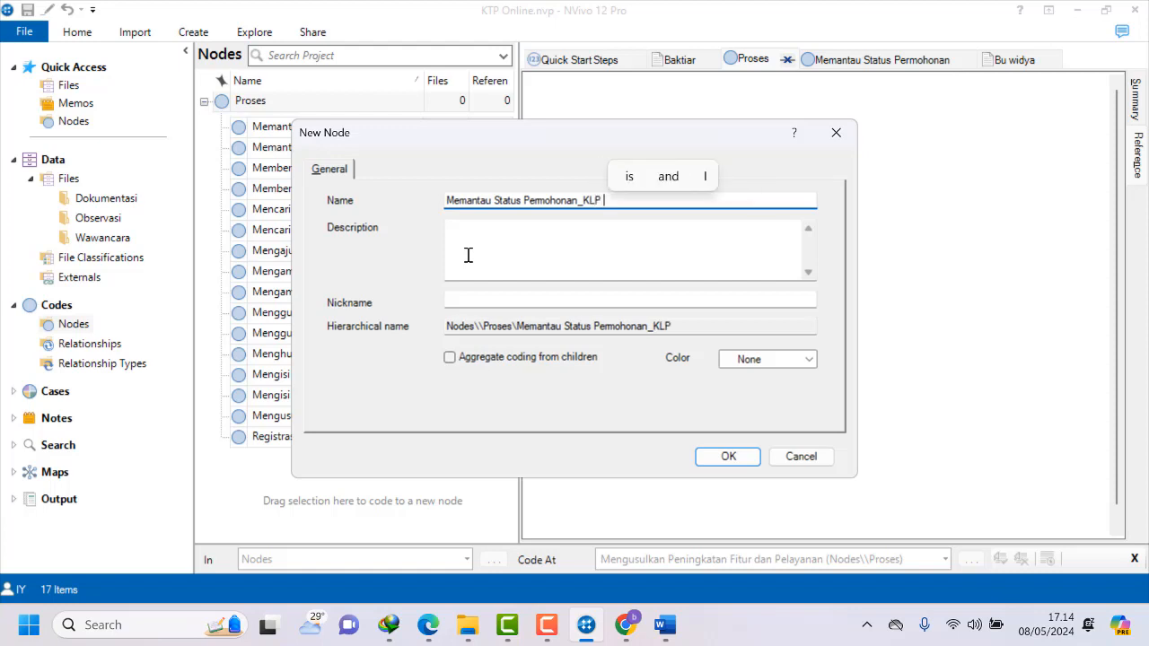
{"action": "type", "text": "1"}
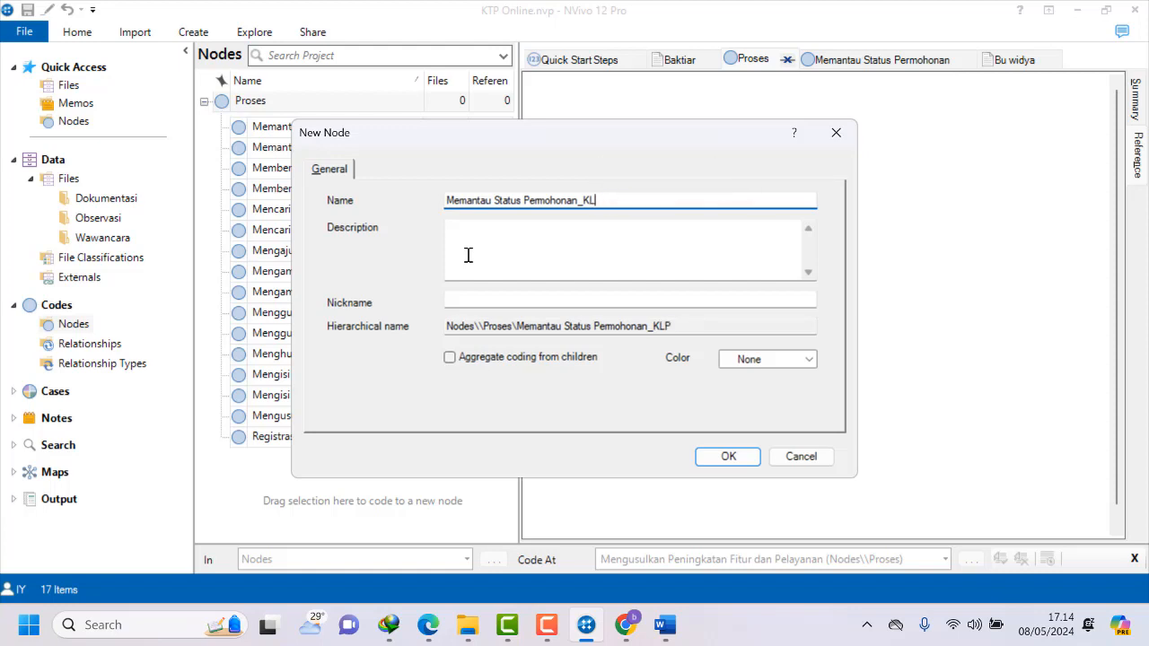
{"action": "type", "text": "lompo"}
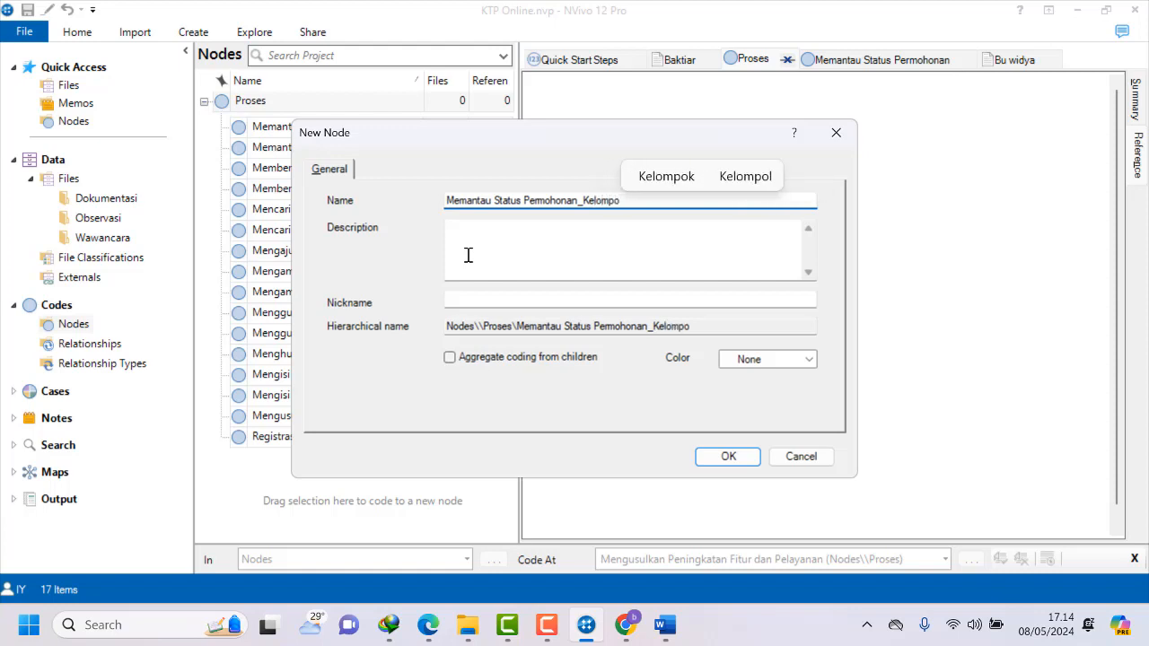
{"action": "type", "text": "k 1"}
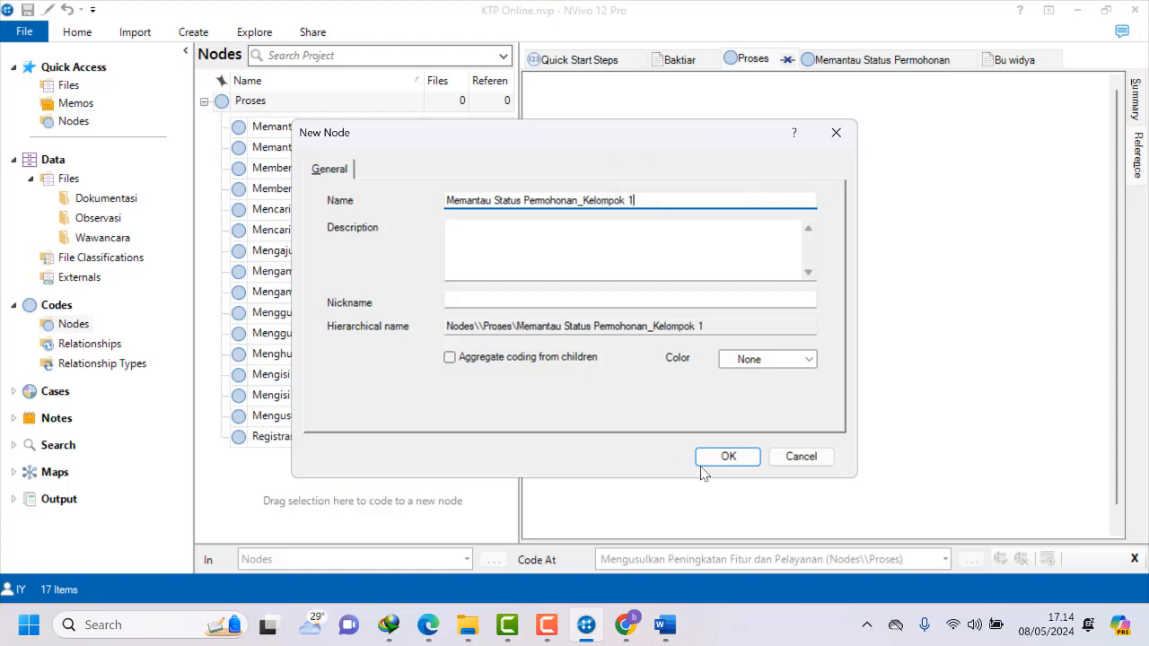
{"action": "left_click", "coordinate": [711, 458]}
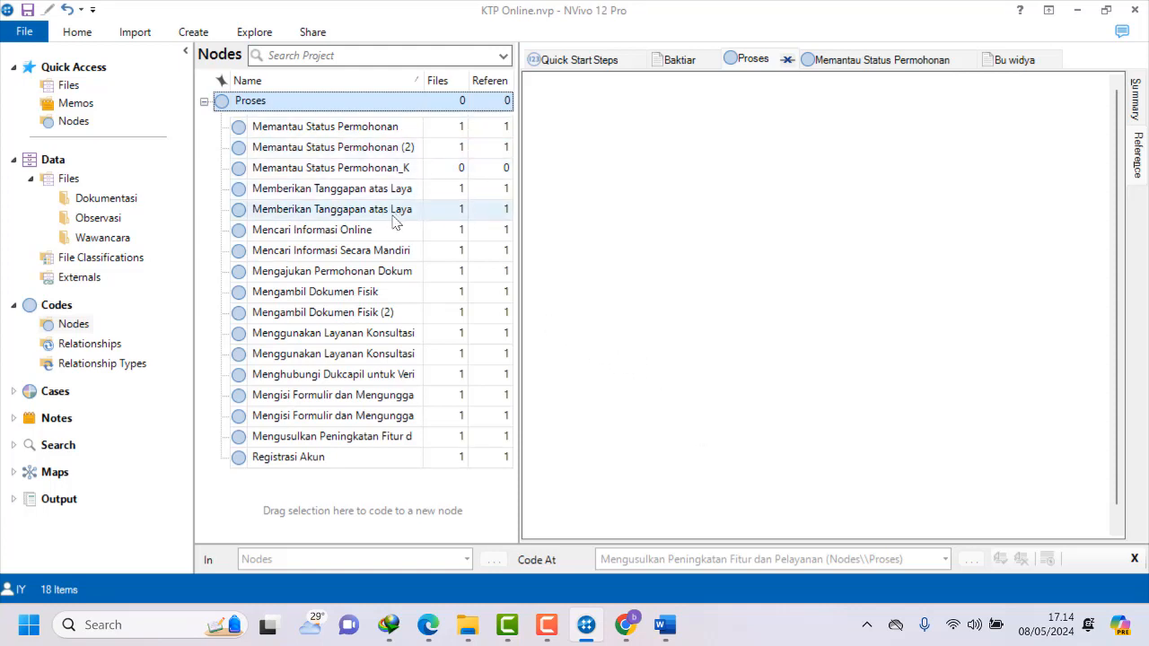
Sort the node list by Files and widen its Name column.
{"action": "left_click", "coordinate": [427, 80]}
{"action": "left_click_drag", "start_coordinate": [424, 80], "coordinate": [449, 84]}
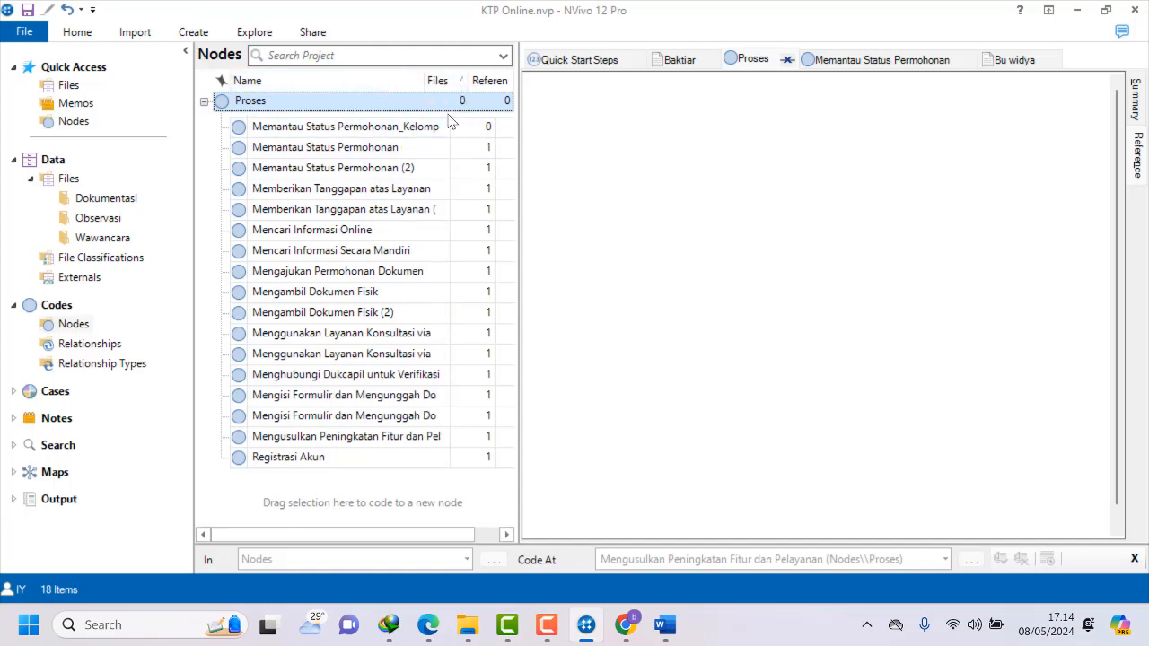
Following ChatGPT's first group, move Memantau Status Permohonan and Memantau Status Permohonan (2) into the Memantau Status Permohonan_Kelompok 1 node in NVivo.
{"action": "left_click", "coordinate": [626, 628]}
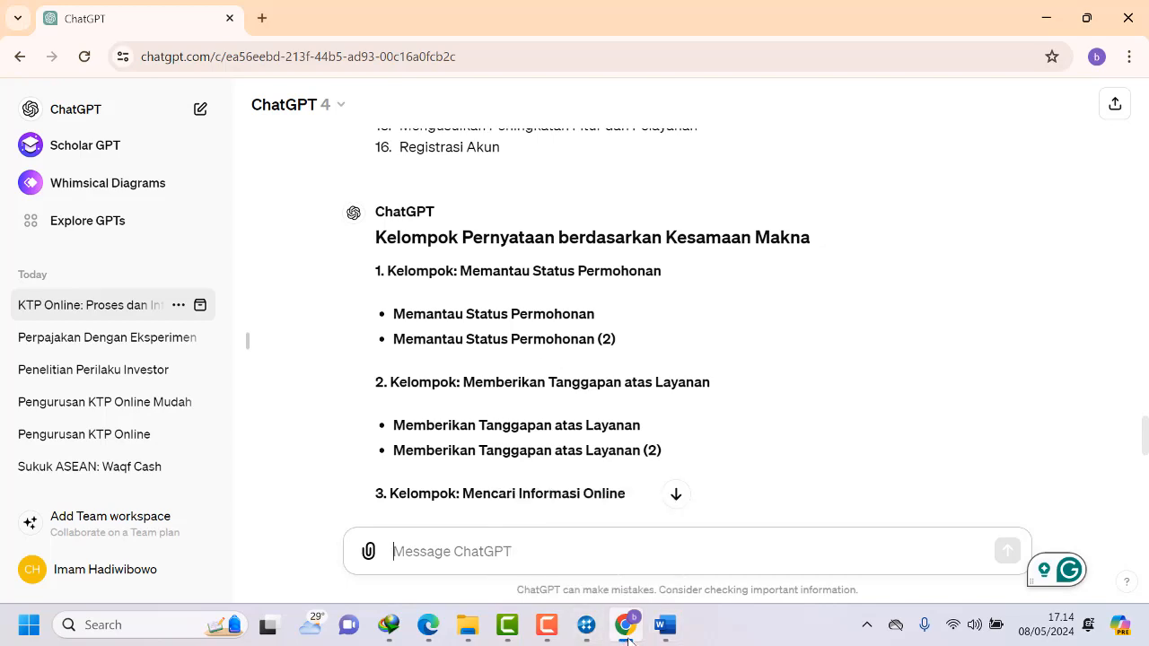
{"action": "left_click", "coordinate": [586, 628]}
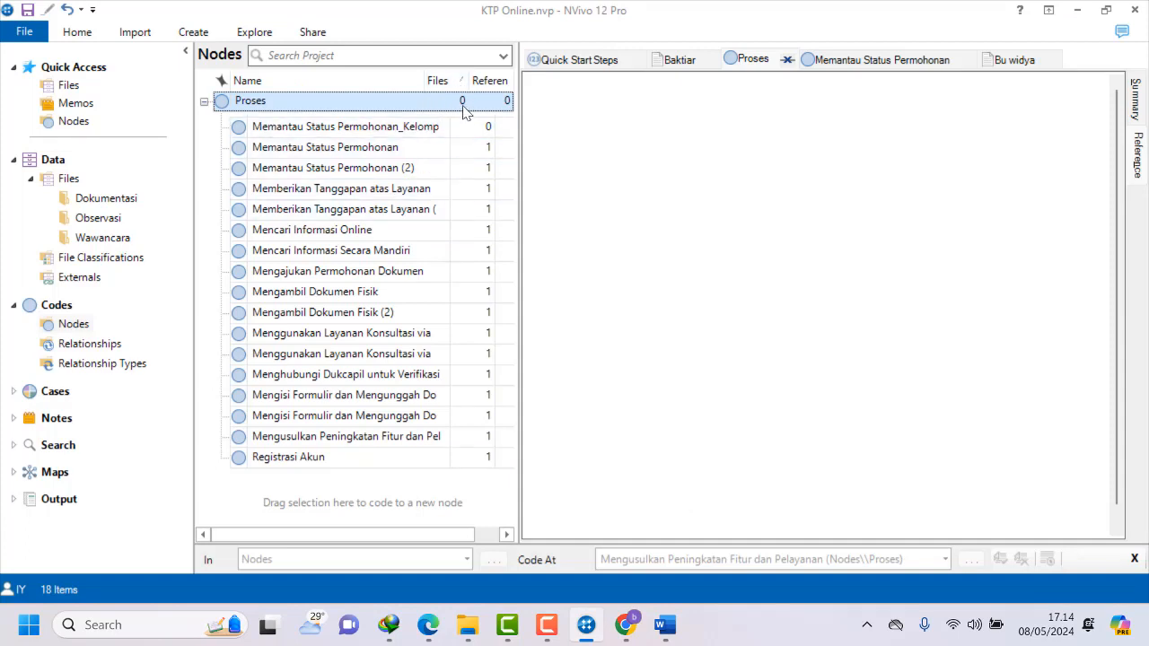
{"action": "left_click", "coordinate": [358, 149]}
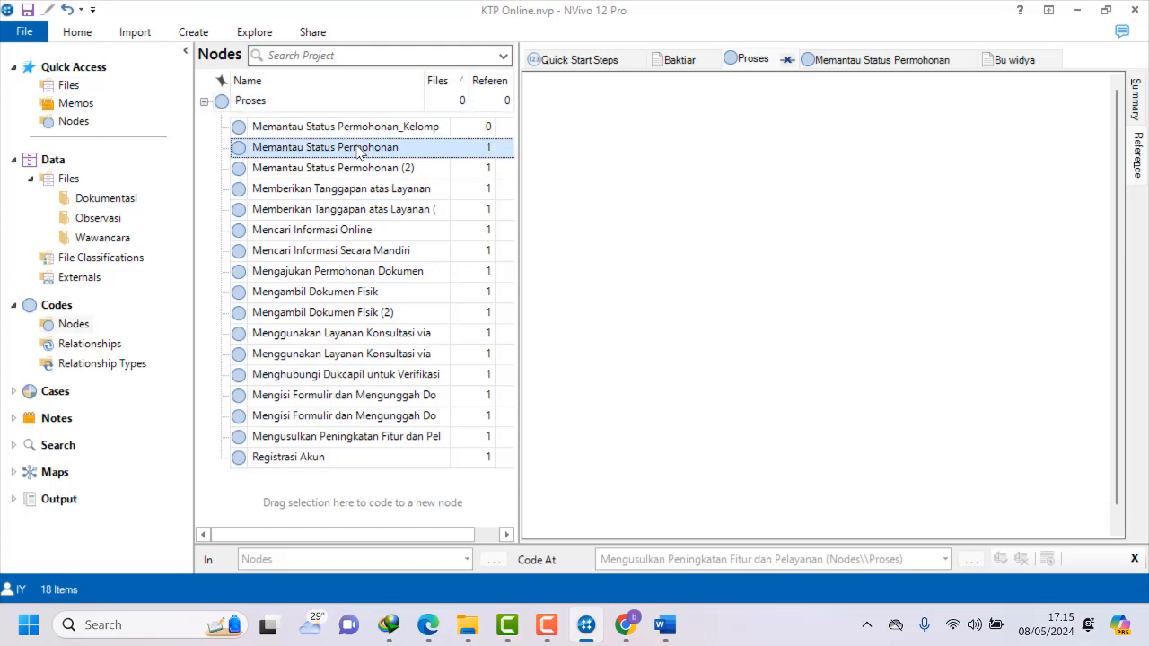
{"action": "left_click", "coordinate": [351, 150]}
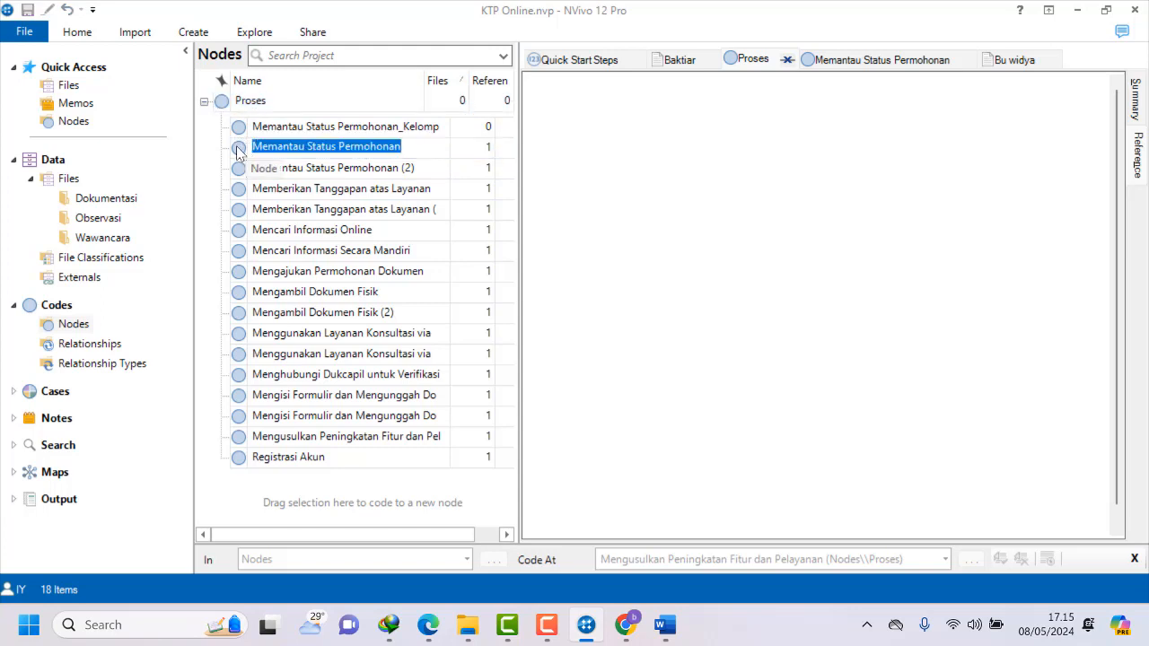
{"action": "left_click", "coordinate": [239, 152]}
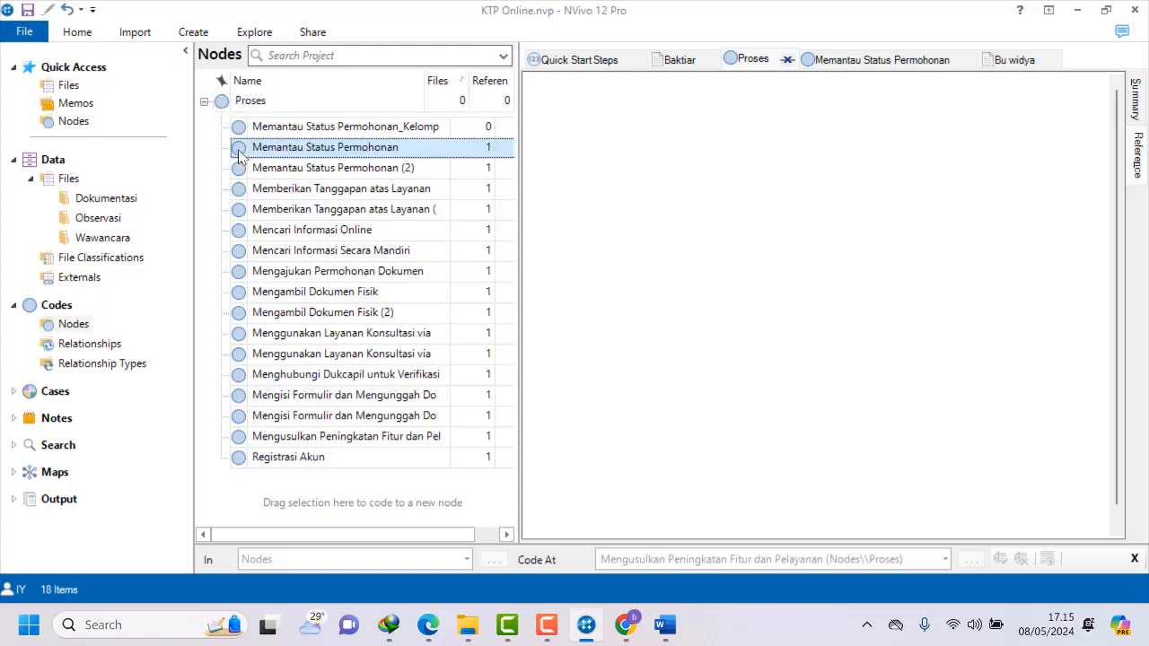
{"action": "mouse_move", "coordinate": [238, 152]}
{"action": "left_mouse_down"}
{"action": "mouse_move", "coordinate": [242, 131]}
{"action": "mouse_move", "coordinate": [247, 140]}
{"action": "left_mouse_up"}
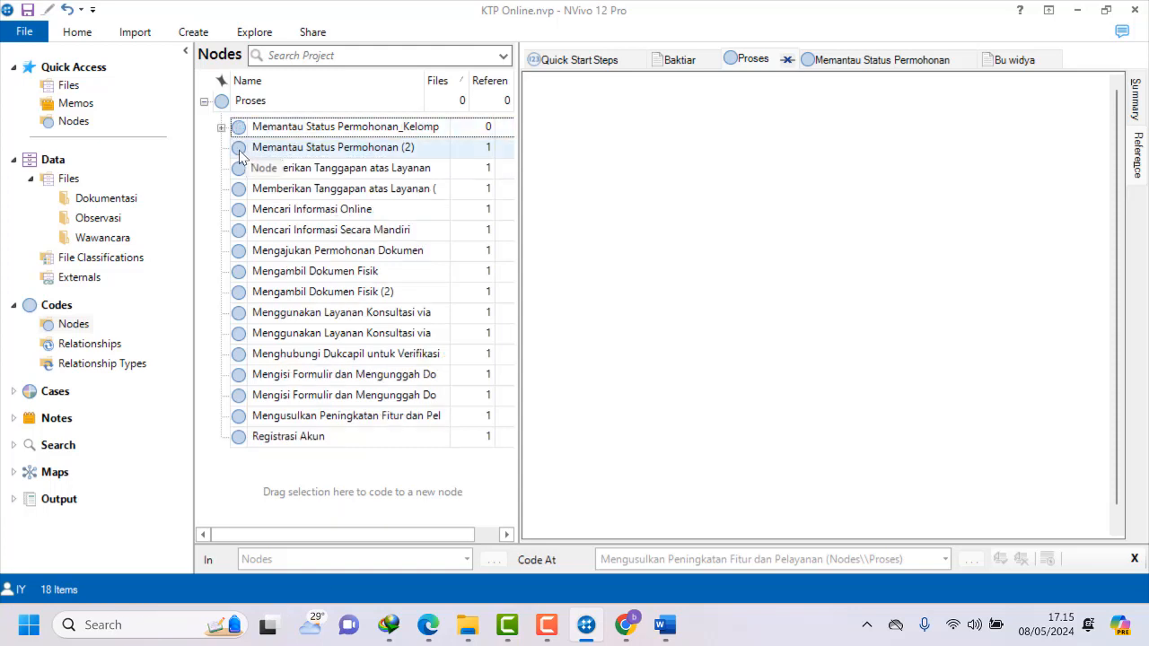
{"action": "left_click", "coordinate": [240, 153]}
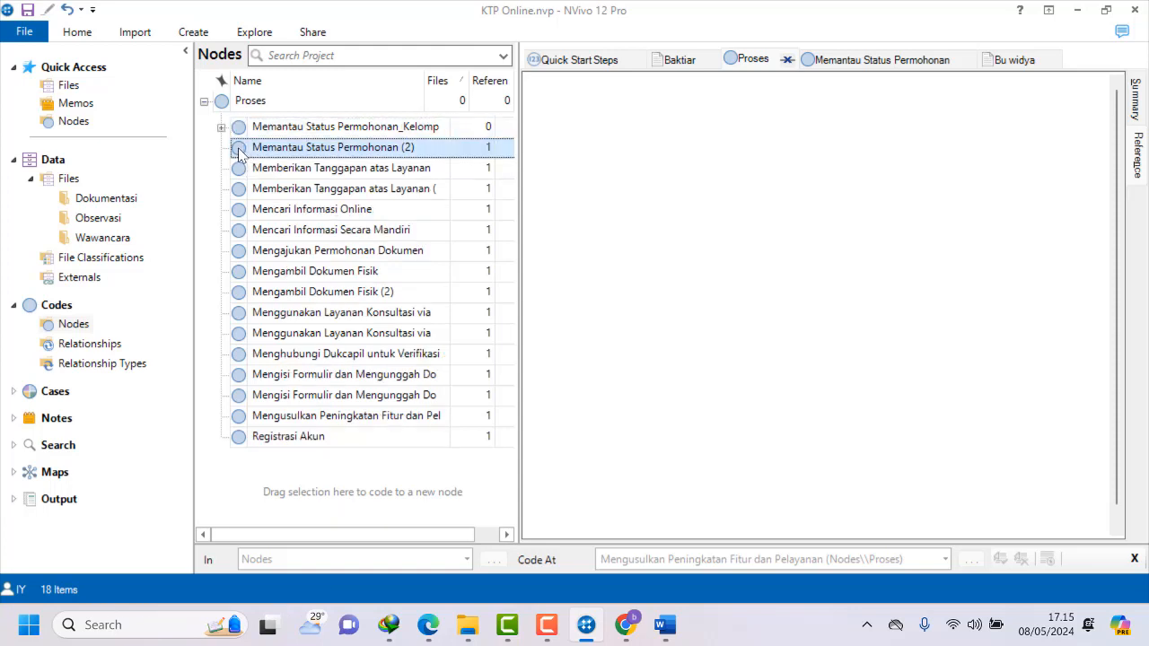
{"action": "left_click_drag", "start_coordinate": [238, 141], "coordinate": [237, 133]}
{"action": "left_click", "coordinate": [241, 150]}
{"action": "left_click_drag", "start_coordinate": [240, 157], "coordinate": [239, 135]}
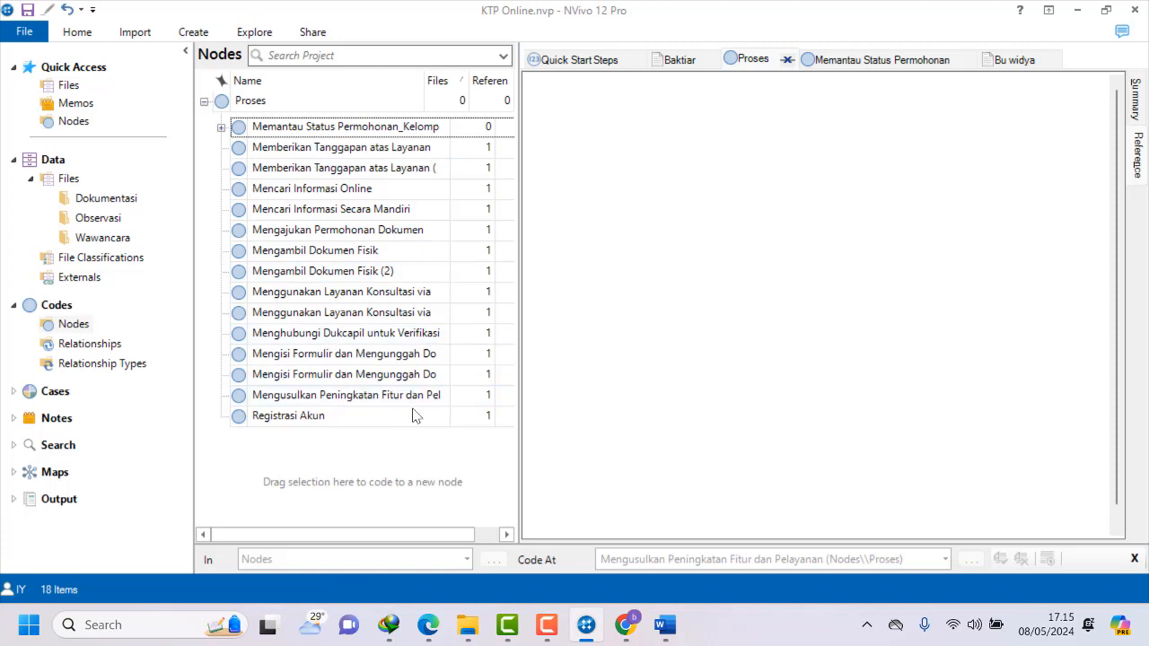
Create a child node under Proses named "Memberikan Tanggapan atas Layanan_Keompok 2", copying the second group's title from ChatGPT.
{"action": "right_click", "coordinate": [229, 106]}
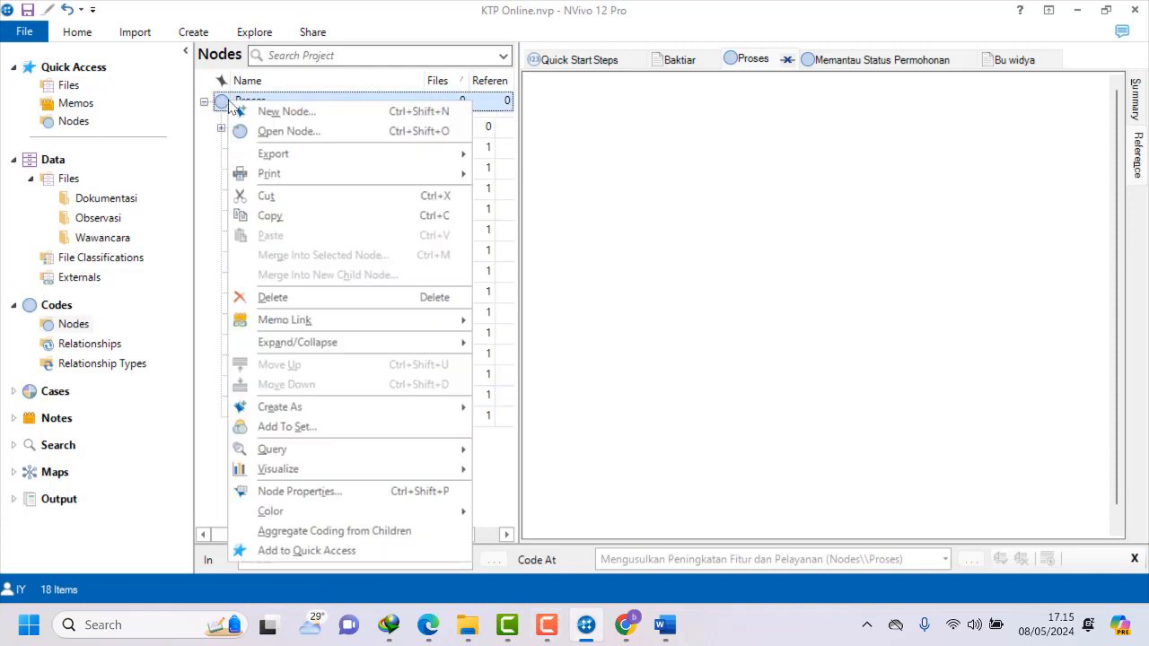
{"action": "left_click", "coordinate": [276, 112]}
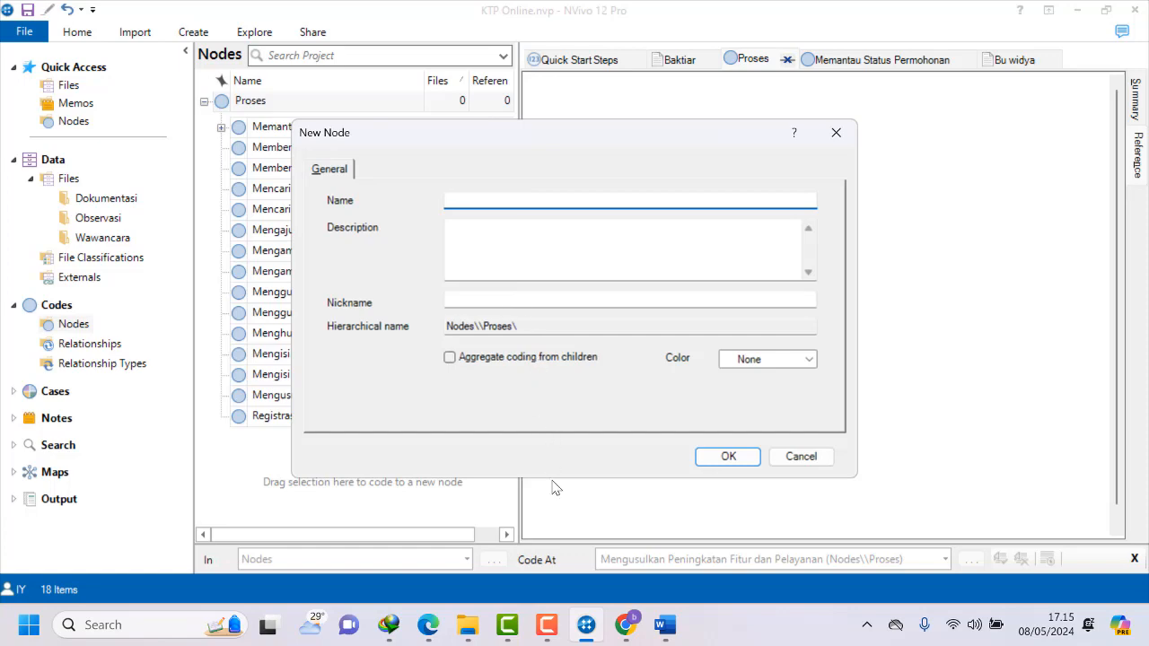
{"action": "left_click", "coordinate": [626, 625]}
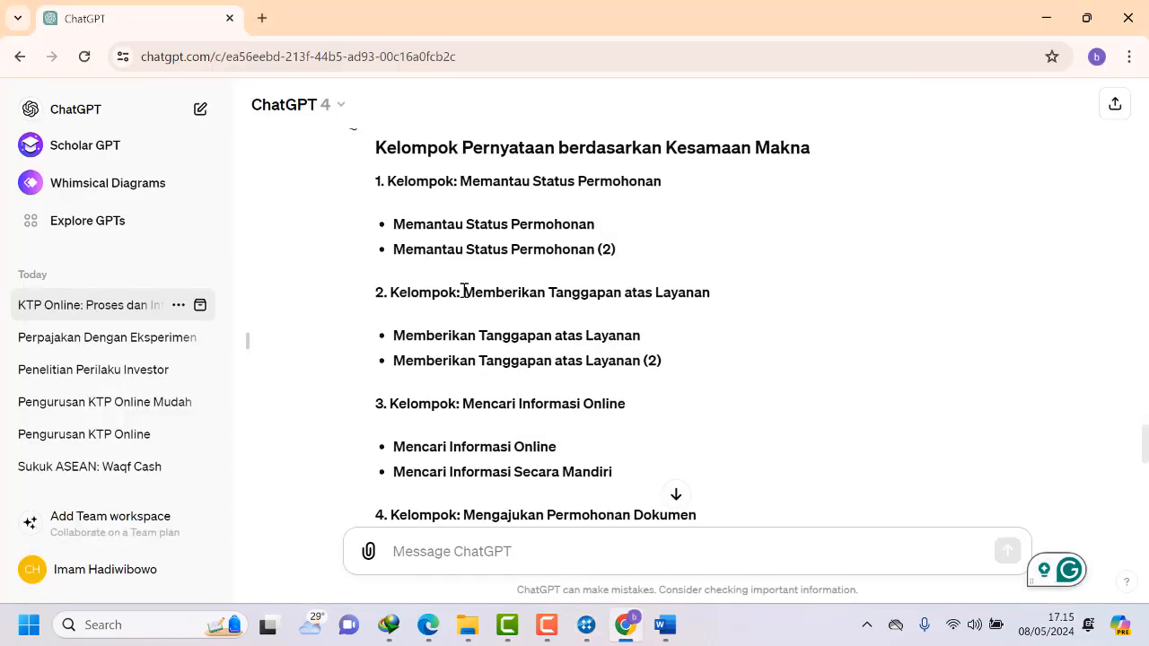
{"action": "left_click_drag", "start_coordinate": [464, 292], "coordinate": [718, 296]}
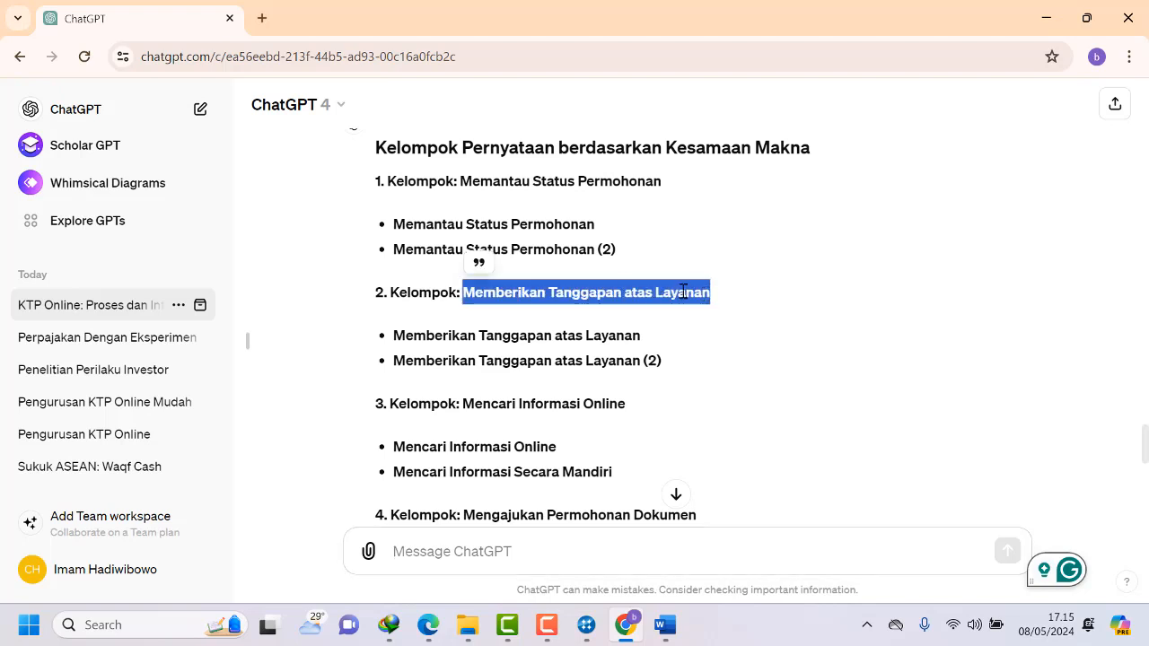
{"action": "right_click", "coordinate": [649, 293]}
{"action": "left_click", "coordinate": [684, 314]}
{"action": "left_click", "coordinate": [586, 626]}
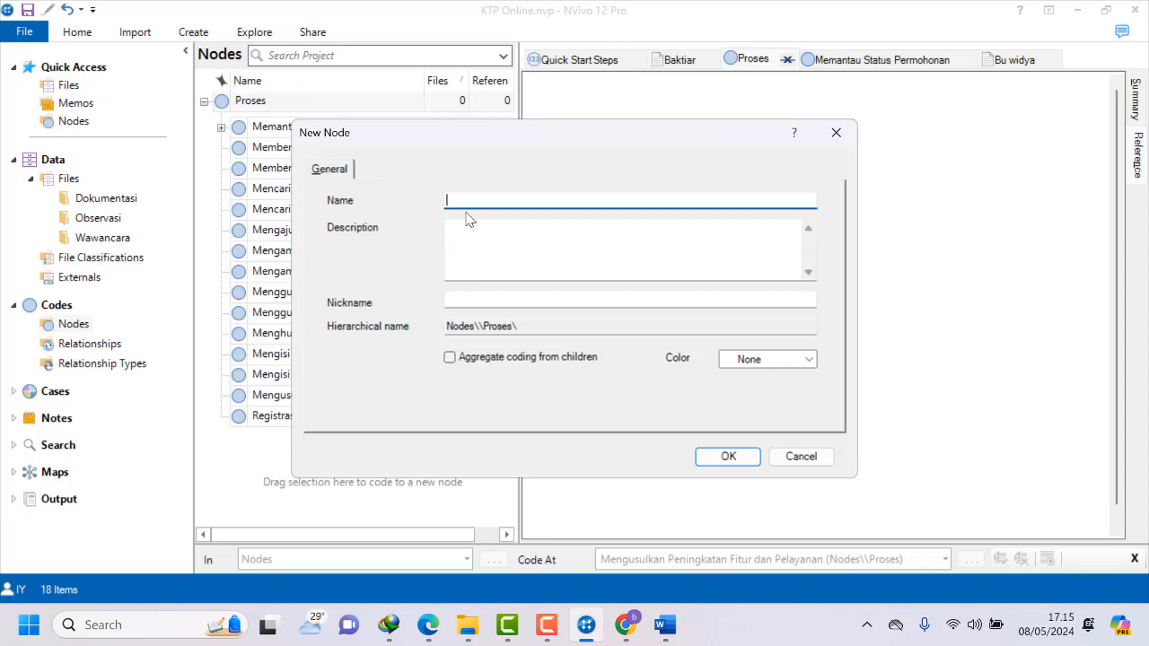
{"action": "key", "text": "ctrl+v"}
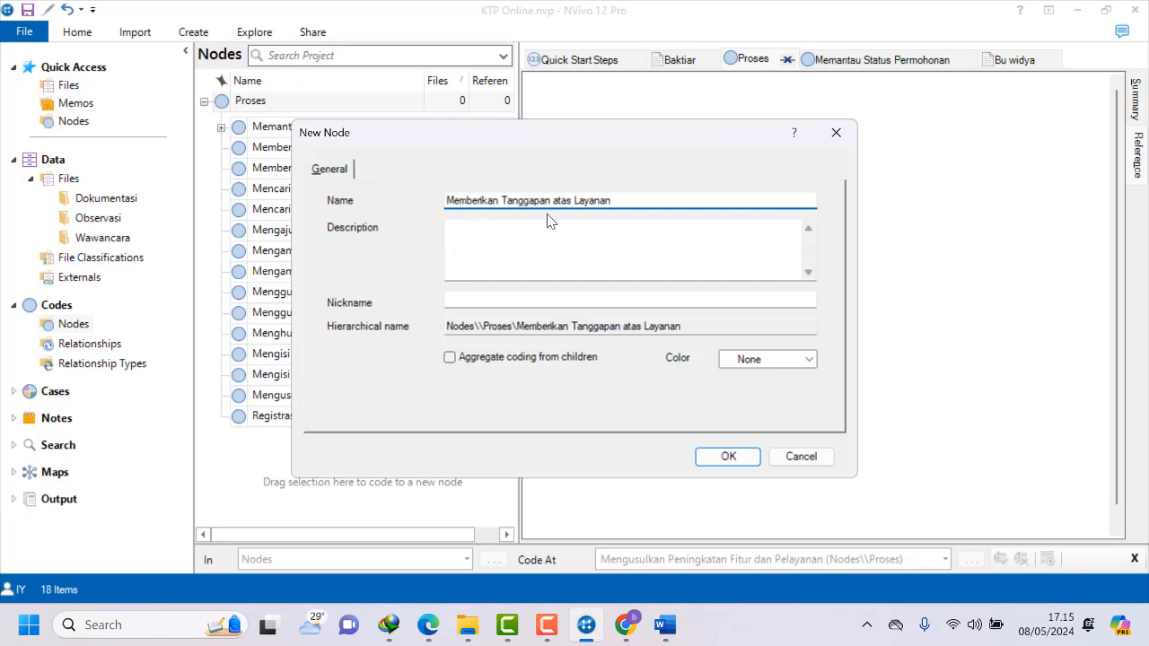
{"action": "type", "text": "_Keompok 2"}
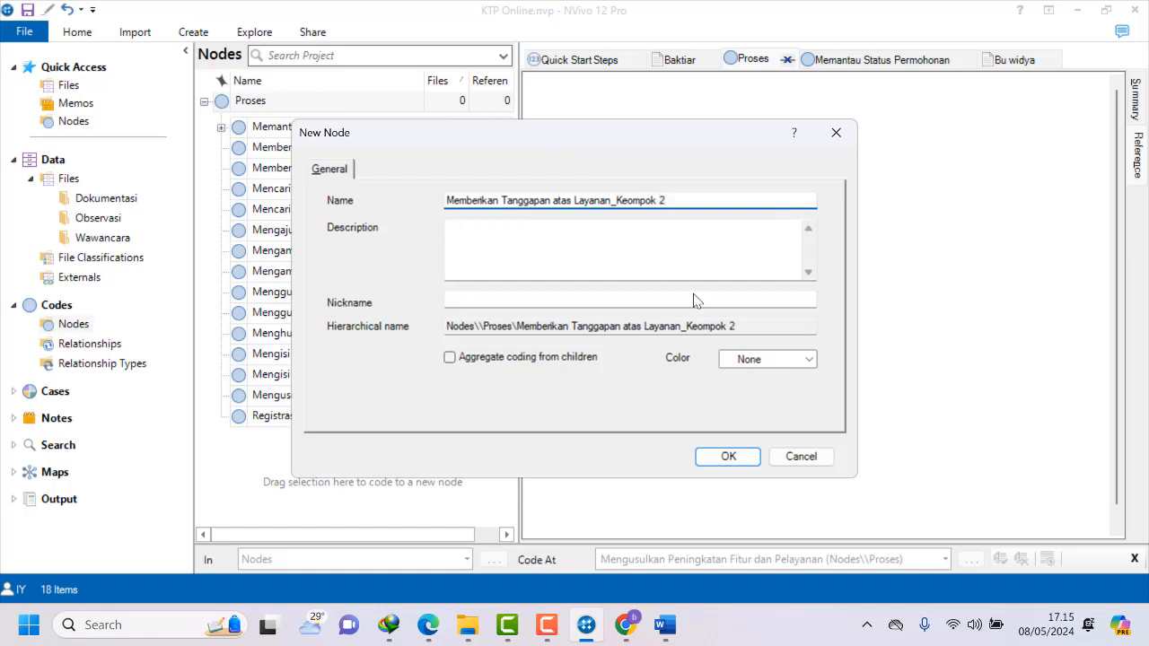
{"action": "left_click", "coordinate": [729, 456]}
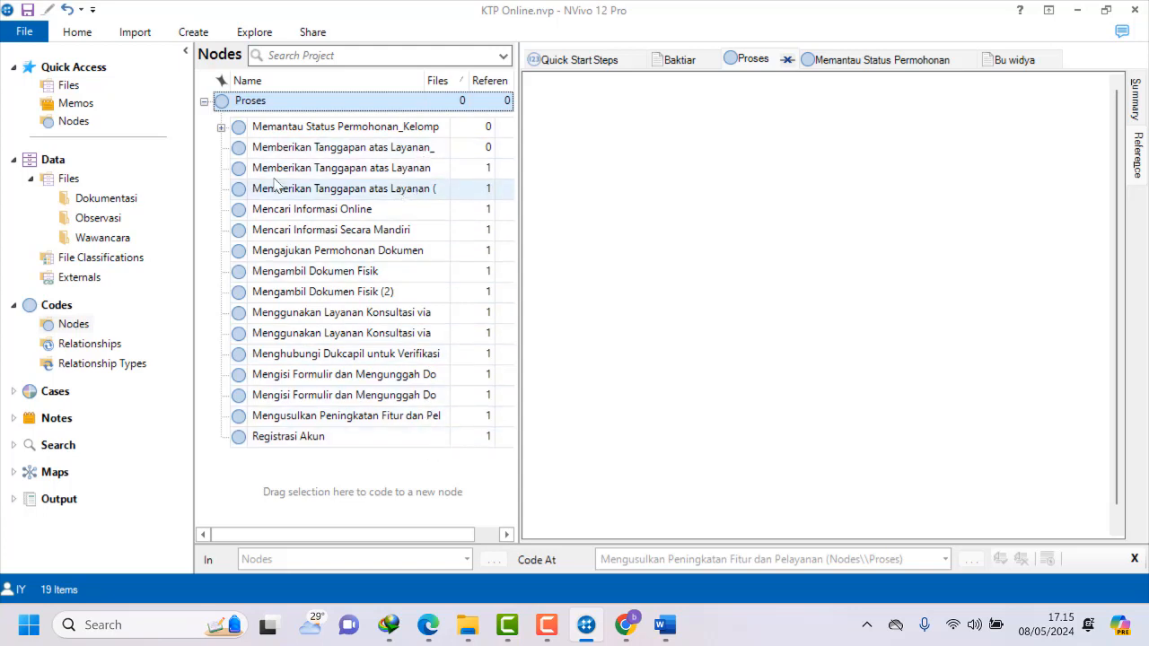
Check the second group's members in ChatGPT, and widen NVivo's node list and its Name column to fit the group node names.
{"action": "left_click", "coordinate": [243, 174]}
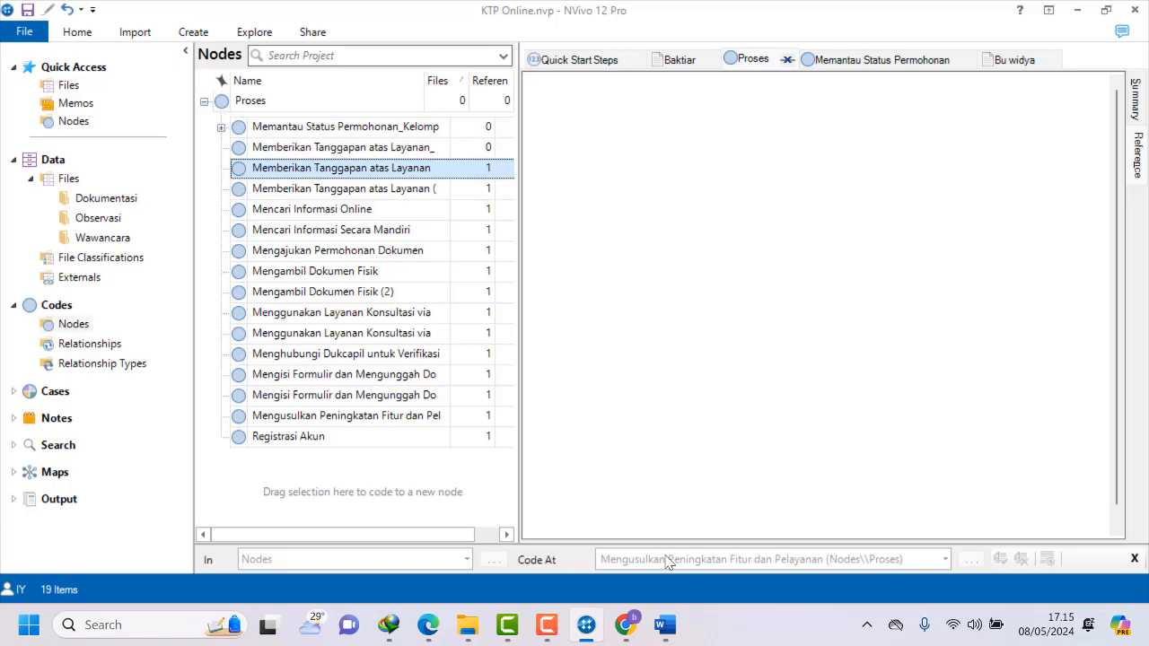
{"action": "left_click", "coordinate": [625, 624]}
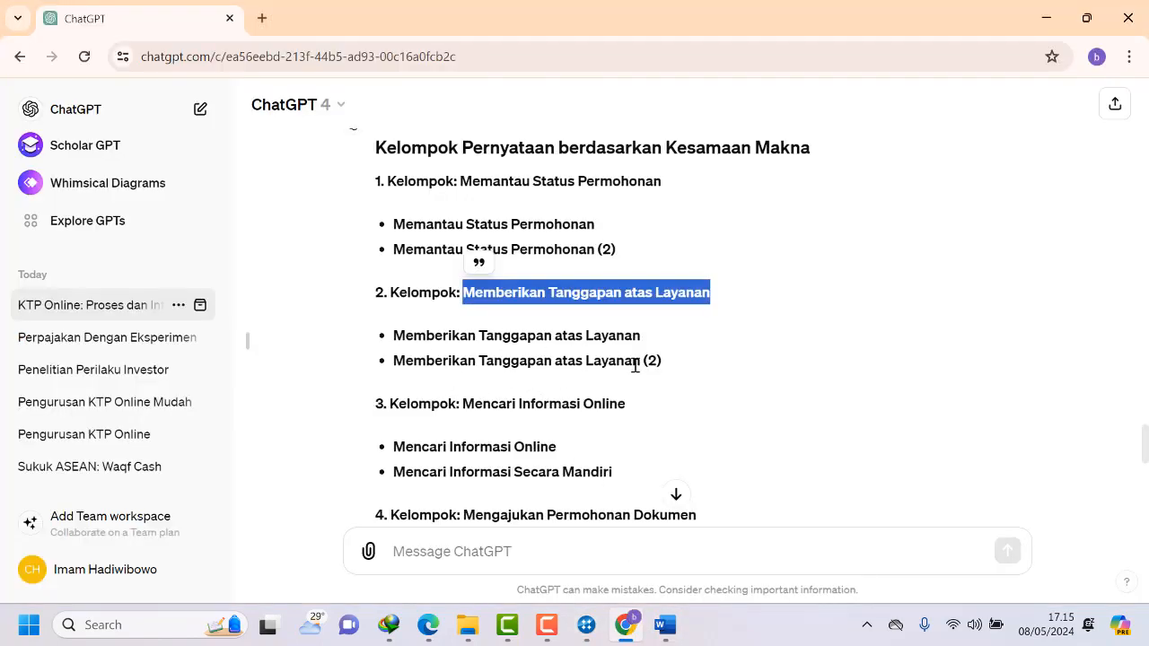
{"action": "left_click", "coordinate": [586, 625]}
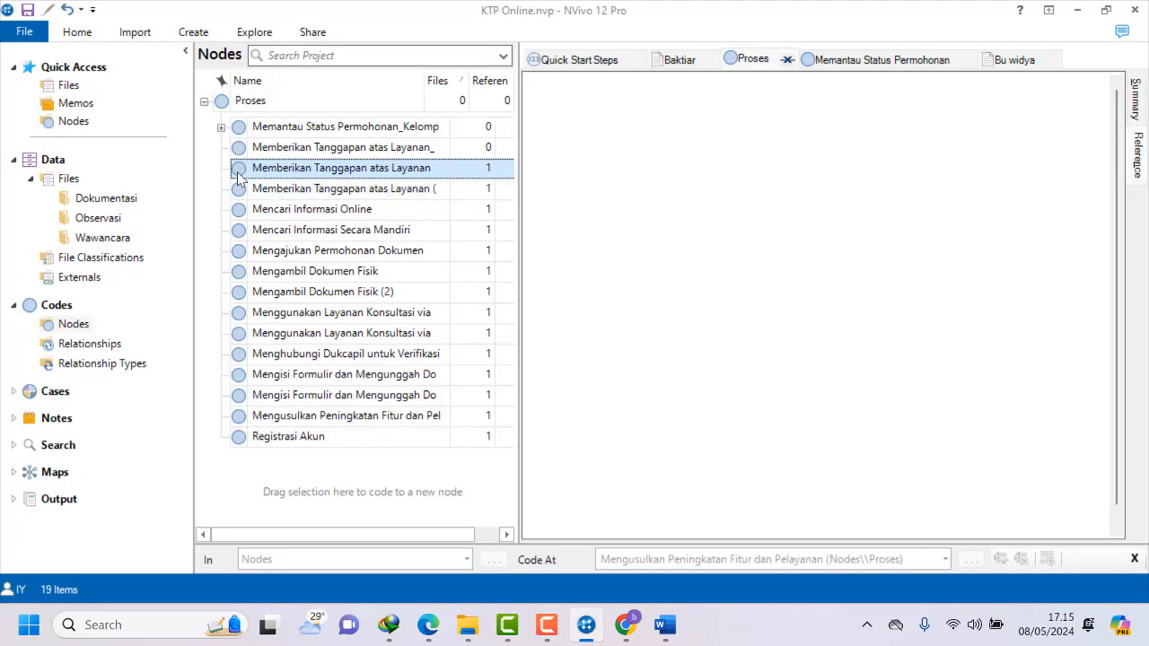
{"action": "left_click", "coordinate": [440, 149]}
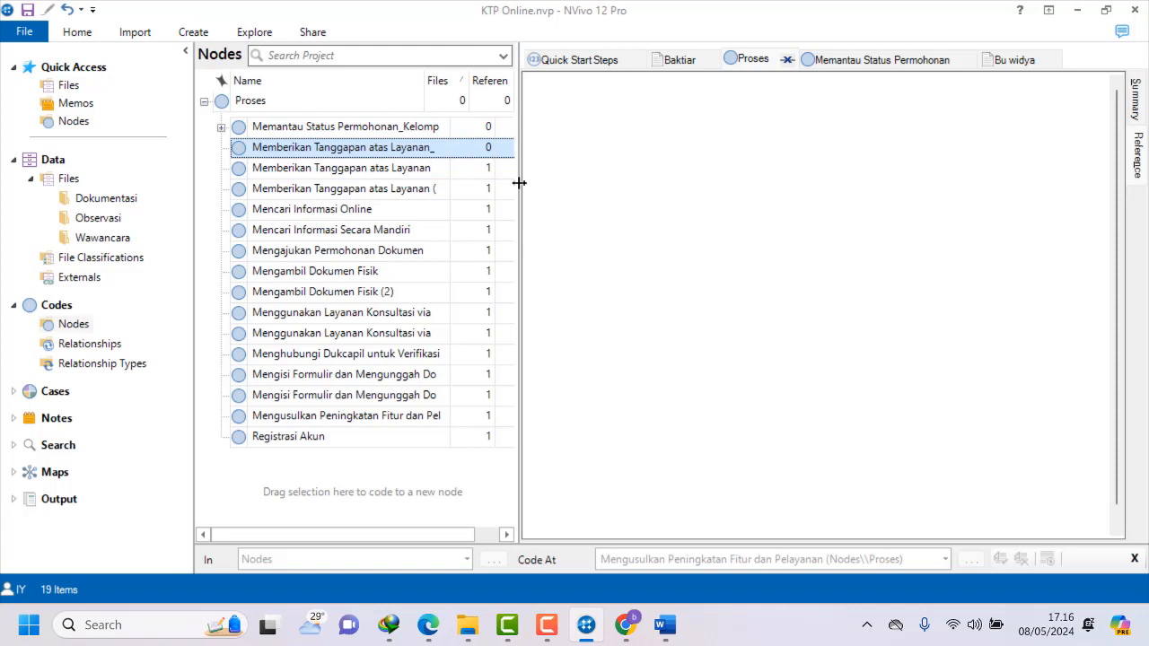
{"action": "left_click_drag", "start_coordinate": [519, 182], "coordinate": [607, 182]}
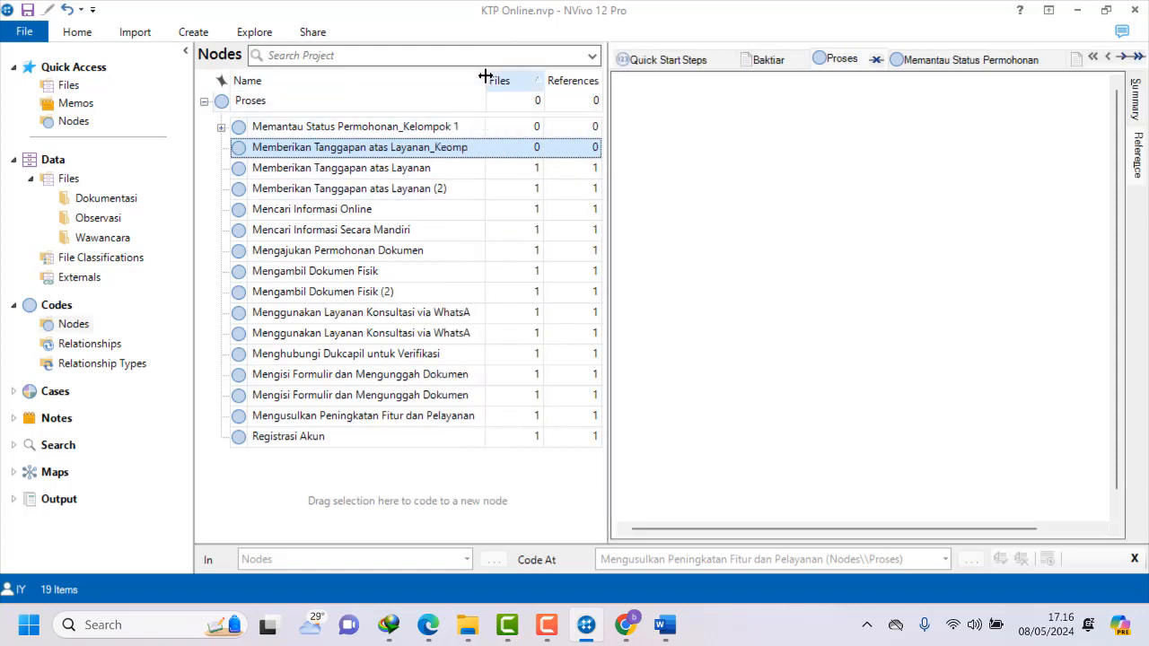
{"action": "left_click_drag", "start_coordinate": [484, 75], "coordinate": [523, 77]}
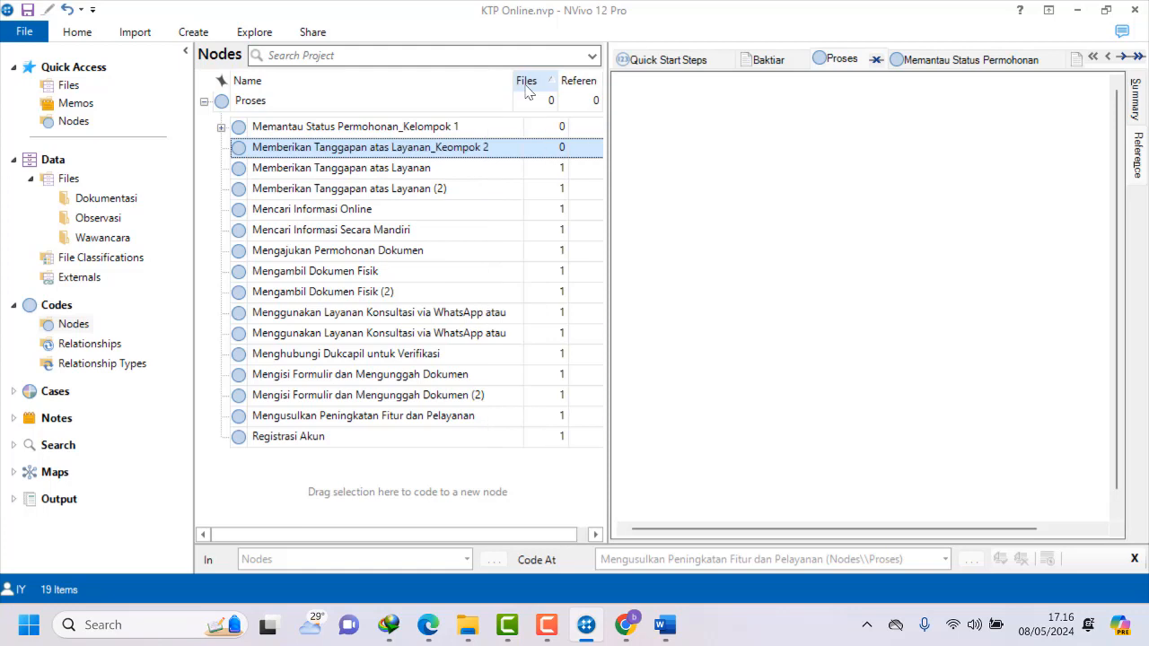
Move the Memberikan Tanggapan atas Layanan node into the Memberikan Tanggapan atas Layanan_Keompok 2 group node.
{"action": "left_click", "coordinate": [260, 173]}
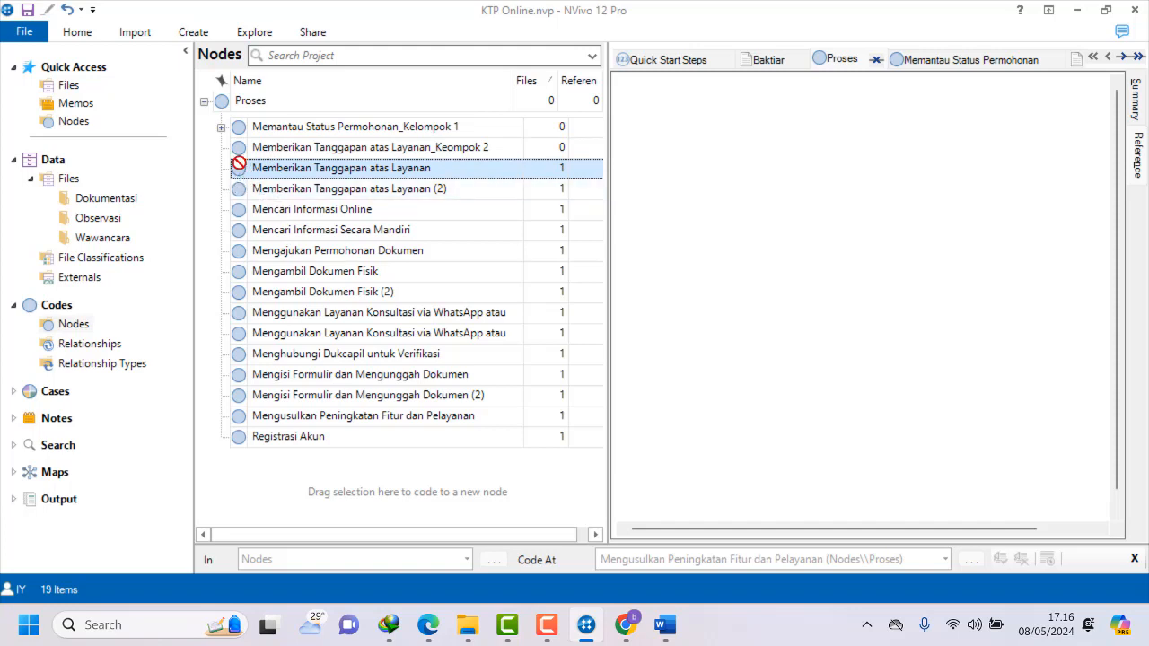
{"action": "left_click_drag", "start_coordinate": [239, 162], "coordinate": [238, 150]}
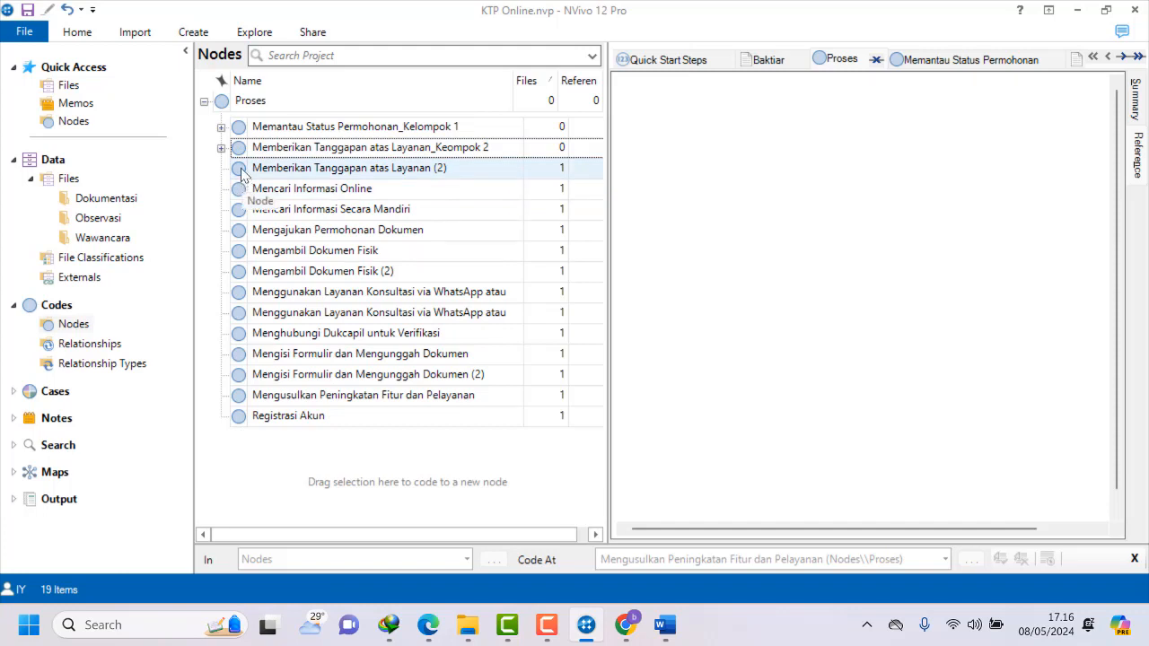
{"action": "left_click", "coordinate": [241, 173]}
{"action": "left_click", "coordinate": [241, 154], "text": "ctrl"}
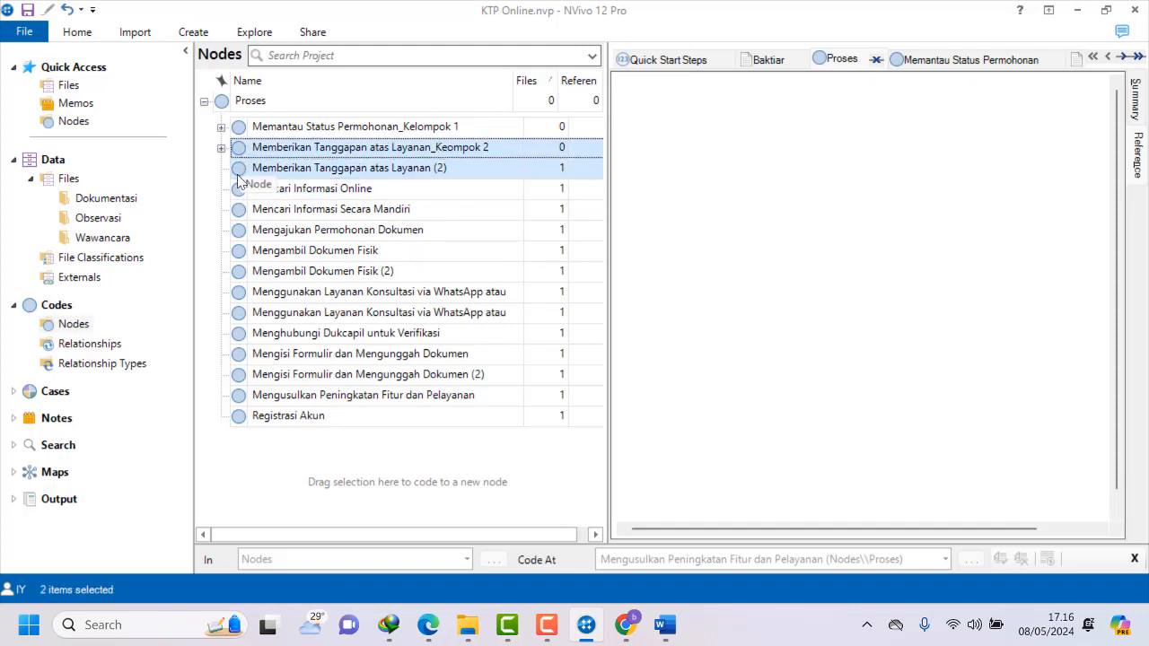
{"action": "left_click", "coordinate": [240, 176]}
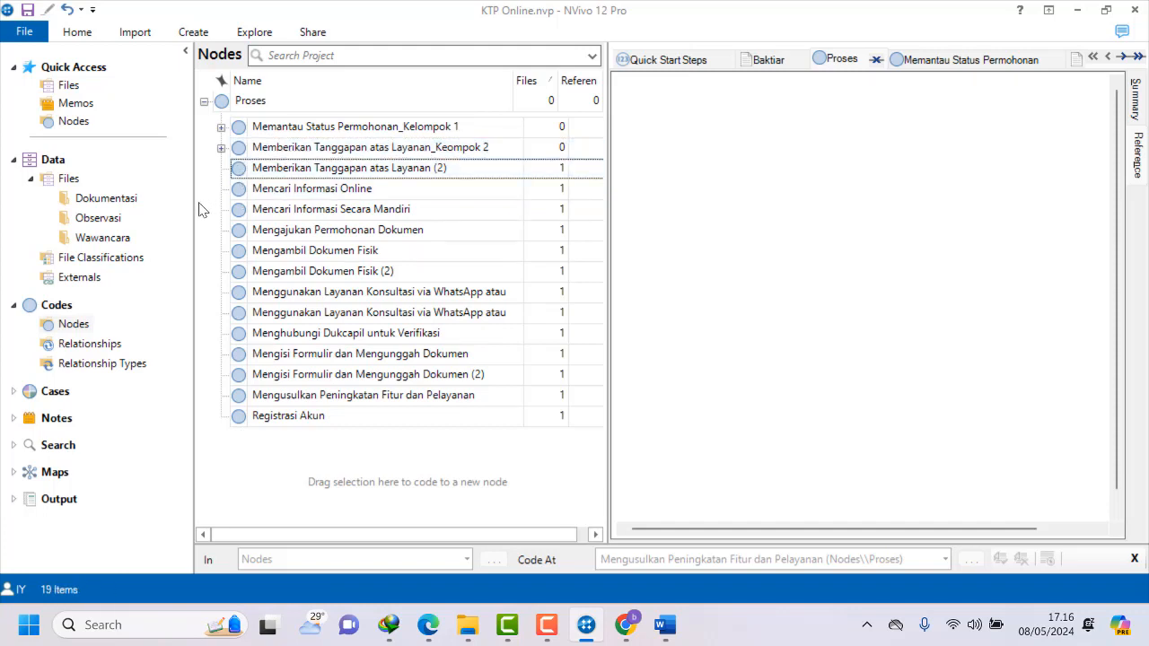
{"action": "left_click", "coordinate": [240, 153], "text": "ctrl"}
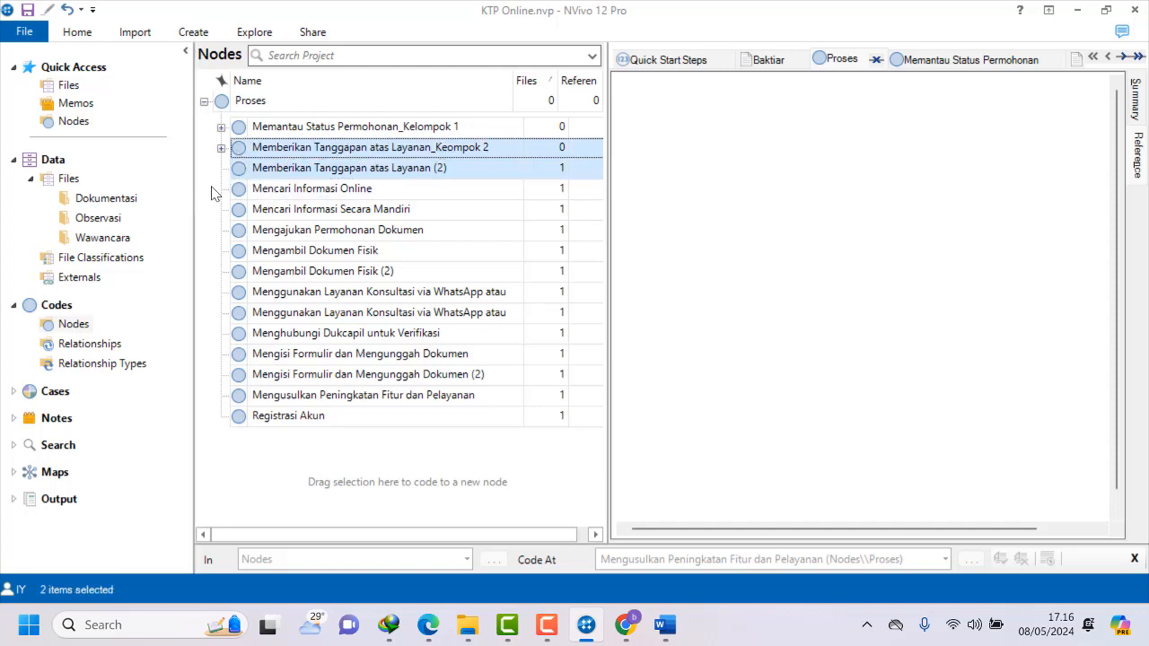
{"action": "left_click", "coordinate": [214, 189]}
{"action": "left_click", "coordinate": [266, 172]}
{"action": "left_click", "coordinate": [244, 151], "text": "ctrl"}
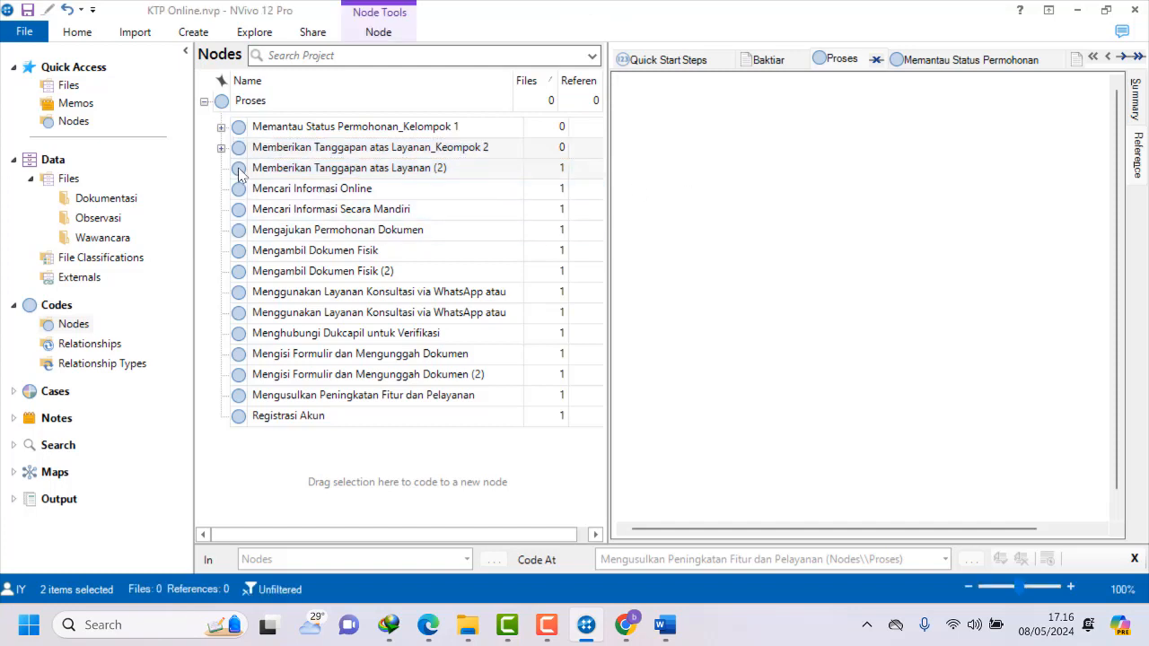
{"action": "left_click", "coordinate": [238, 173]}
{"action": "left_click", "coordinate": [742, 175]}
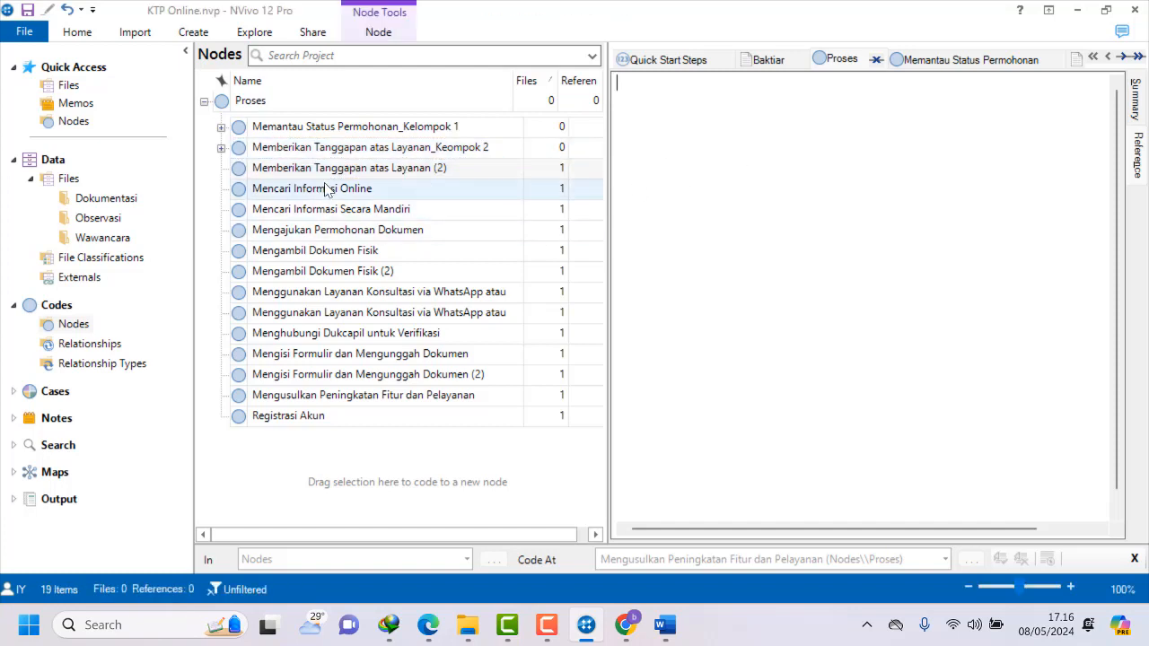
Move the Memberikan Tanggapan atas Layanan (2) node into the Memberikan Tanggapan atas Layanan_Keompok 2 group node.
{"action": "left_click", "coordinate": [238, 172]}
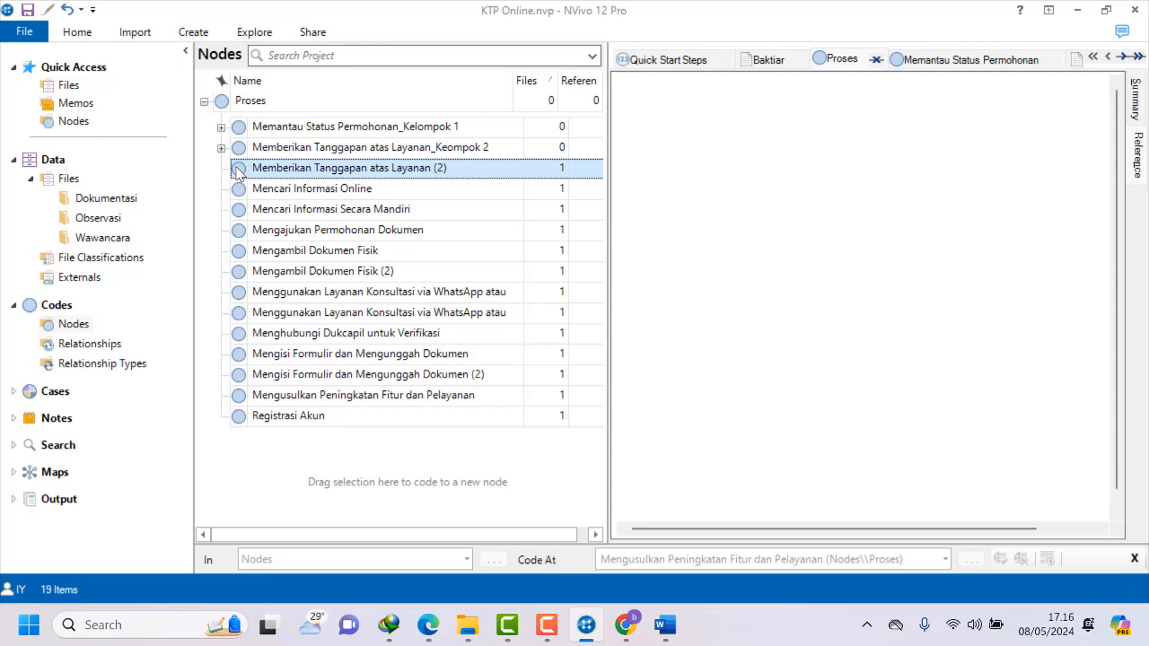
{"action": "left_click_drag", "start_coordinate": [238, 172], "coordinate": [238, 149]}
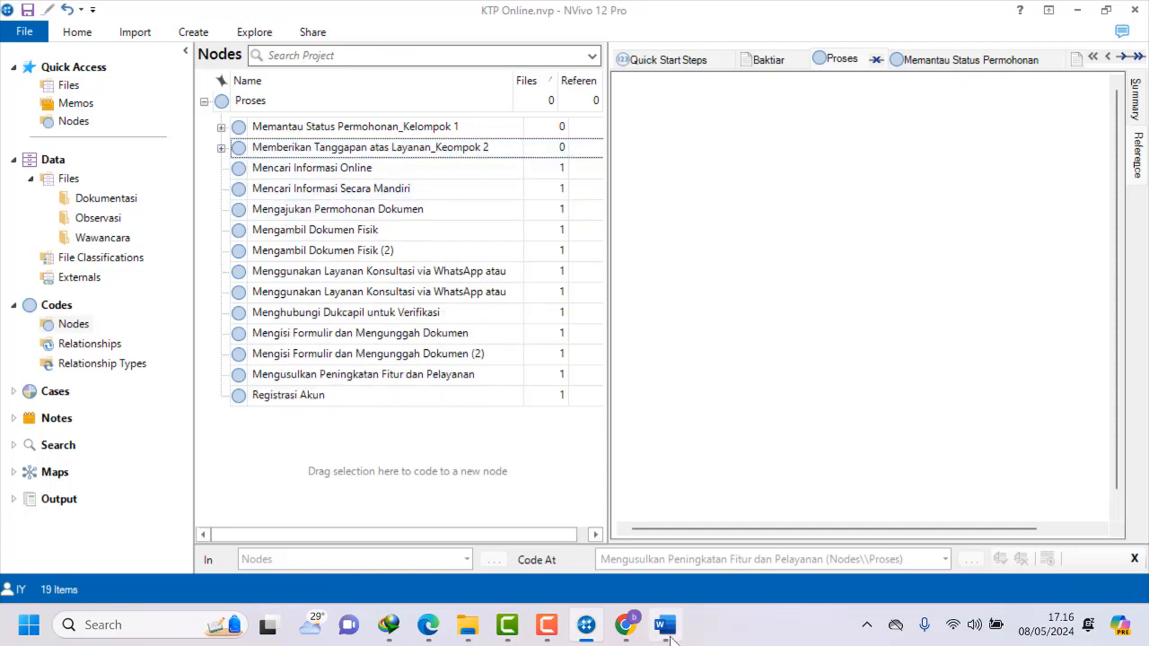
Copy the third group's title from ChatGPT and create a child node under Proses in NVivo named "Mencari Informasi Online_Kelompok 3".
{"action": "left_click", "coordinate": [630, 636]}
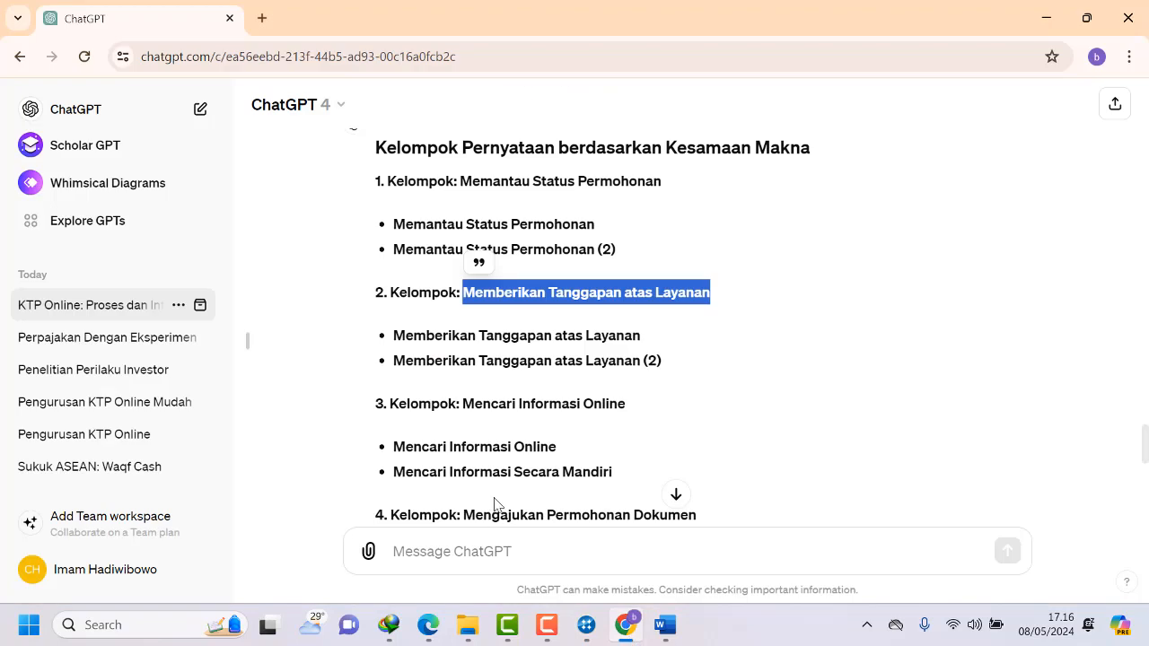
{"action": "scroll", "coordinate": [503, 464], "scroll_direction": "down", "scroll_amount": 1}
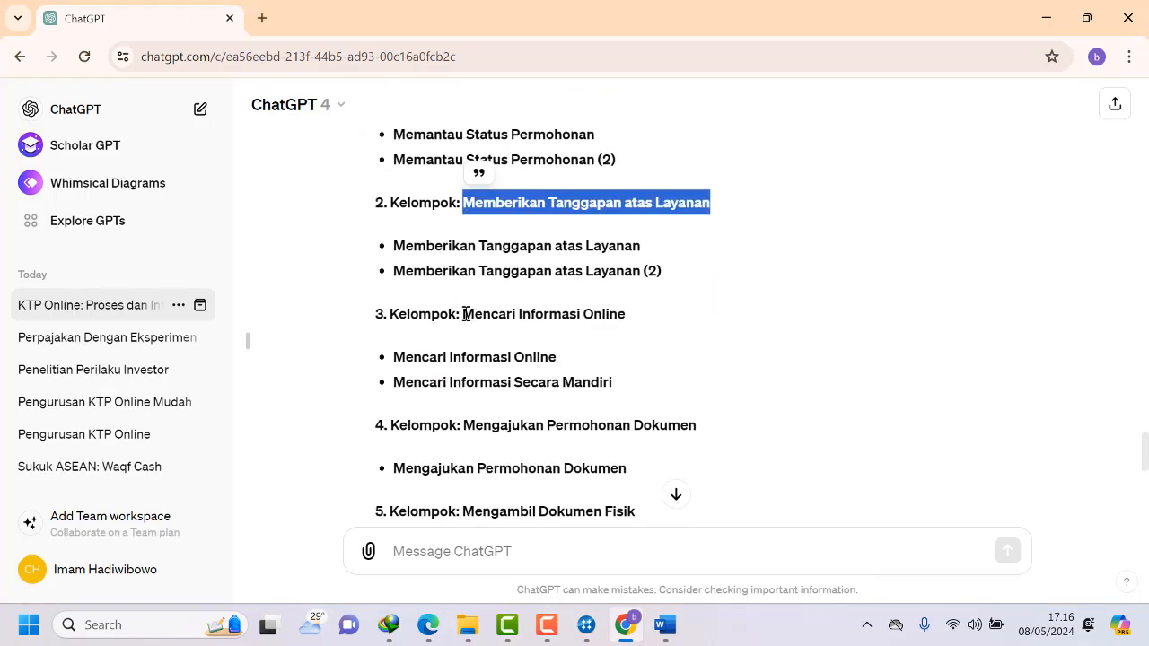
{"action": "left_click_drag", "start_coordinate": [464, 313], "coordinate": [625, 313]}
{"action": "right_click", "coordinate": [625, 314]}
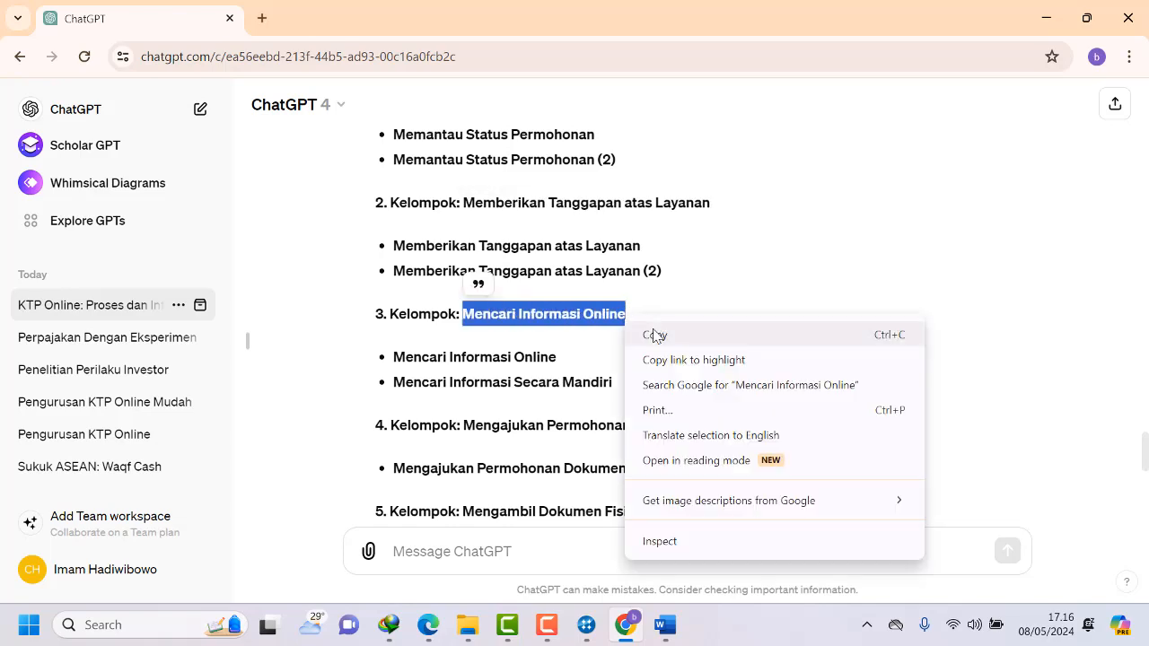
{"action": "left_click", "coordinate": [654, 335]}
{"action": "left_click", "coordinate": [586, 625]}
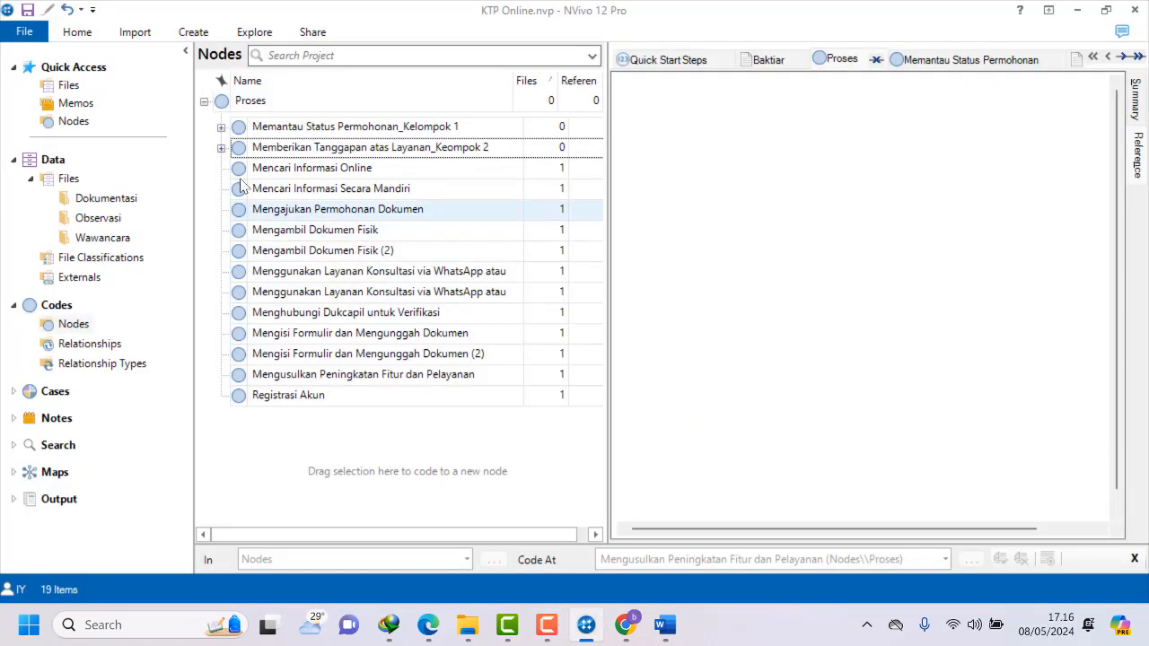
{"action": "right_click", "coordinate": [222, 101]}
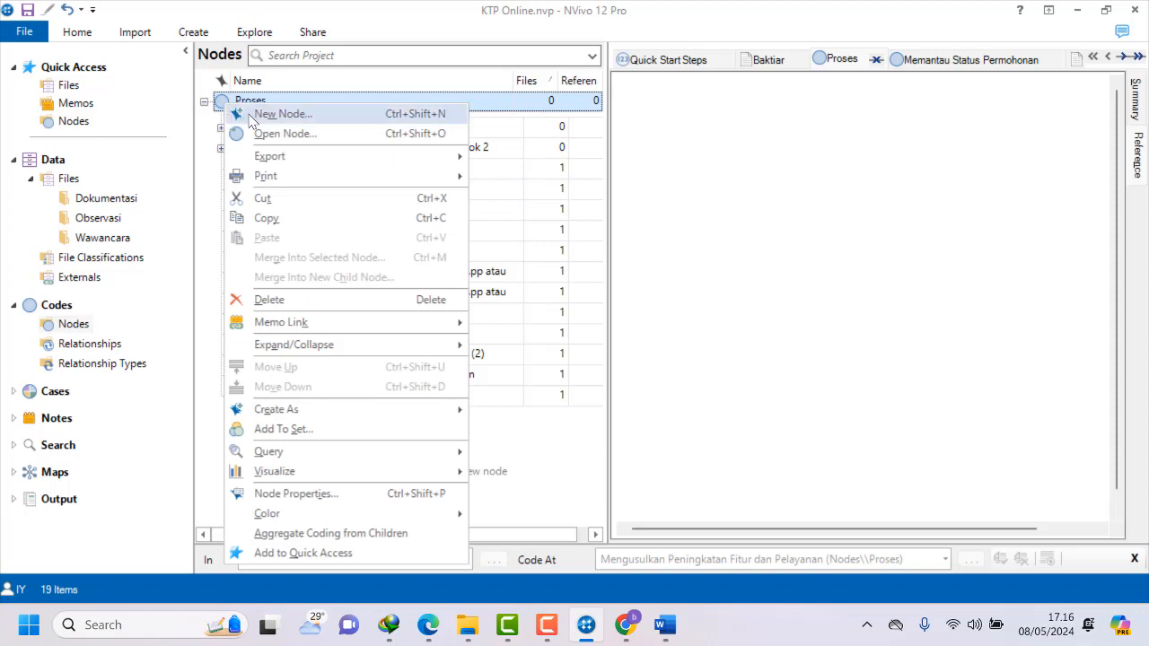
{"action": "left_click", "coordinate": [250, 120]}
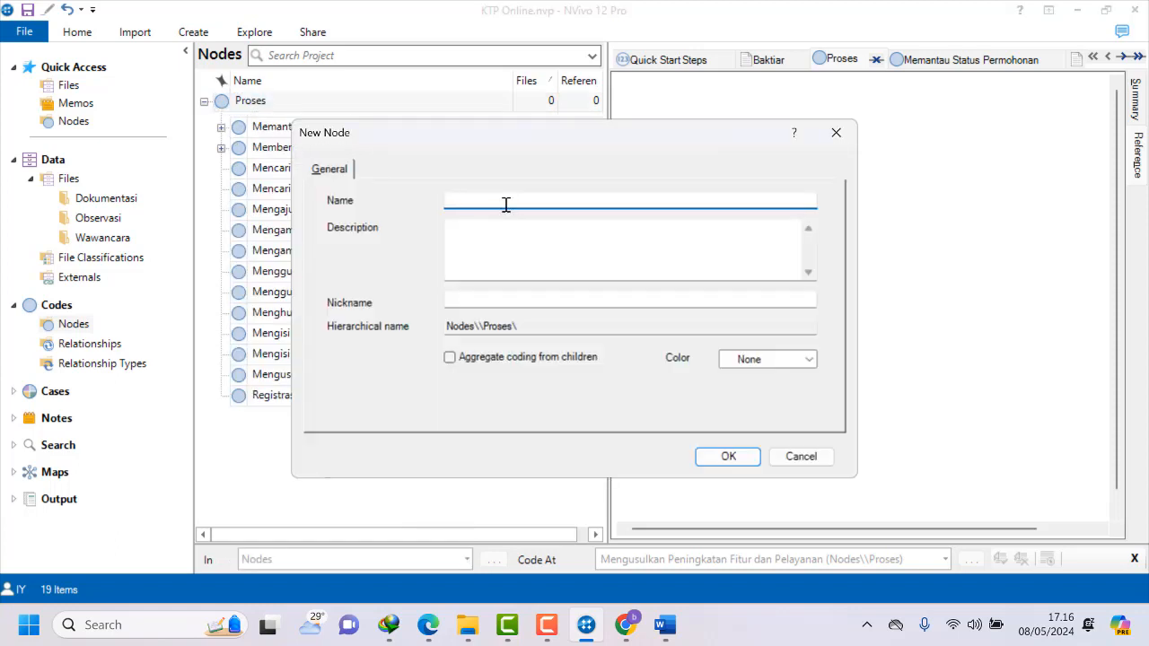
{"action": "key", "text": "ctrl+v"}
{"action": "type", "text": "_"}
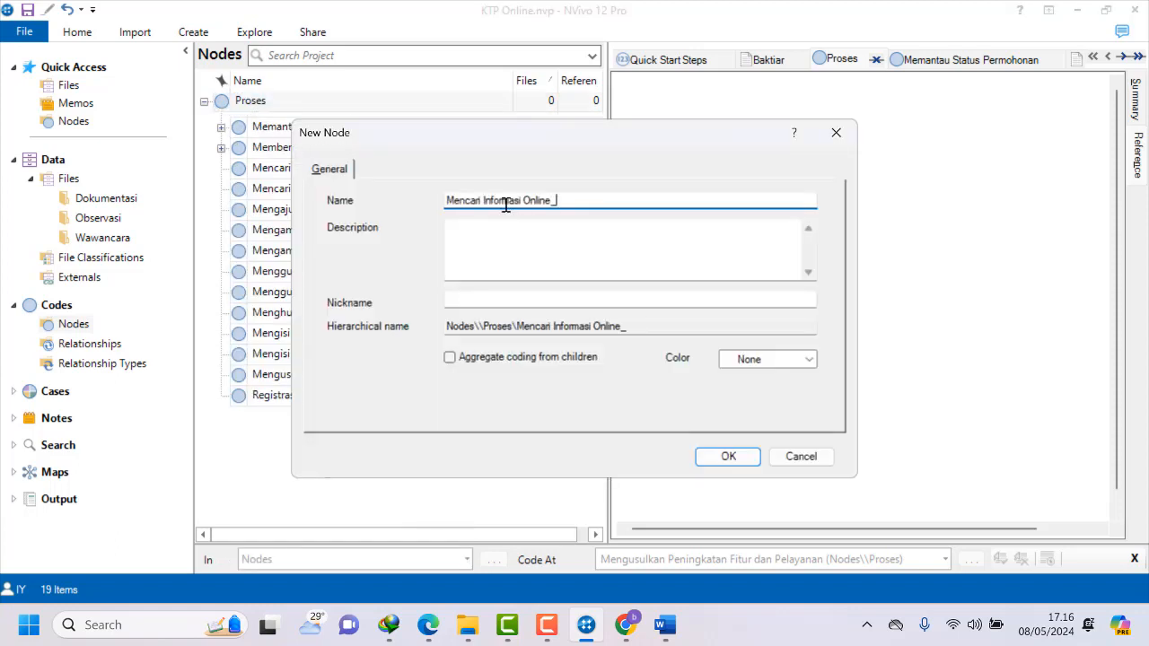
{"action": "type", "text": "Kelompok 3"}
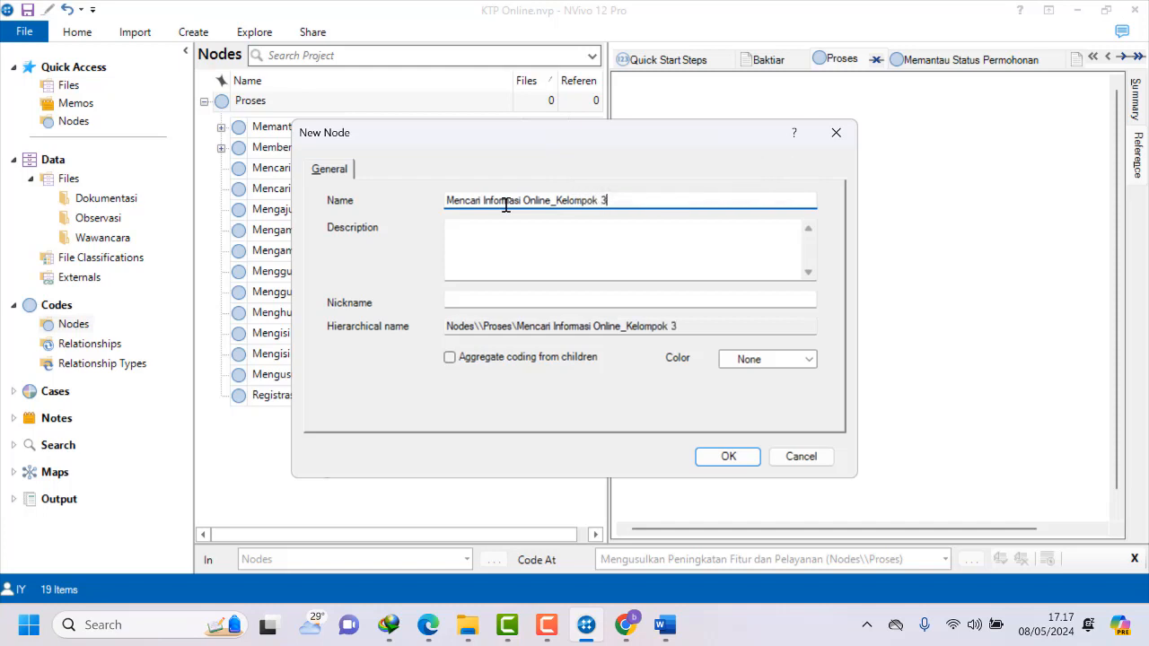
{"action": "left_click", "coordinate": [729, 456]}
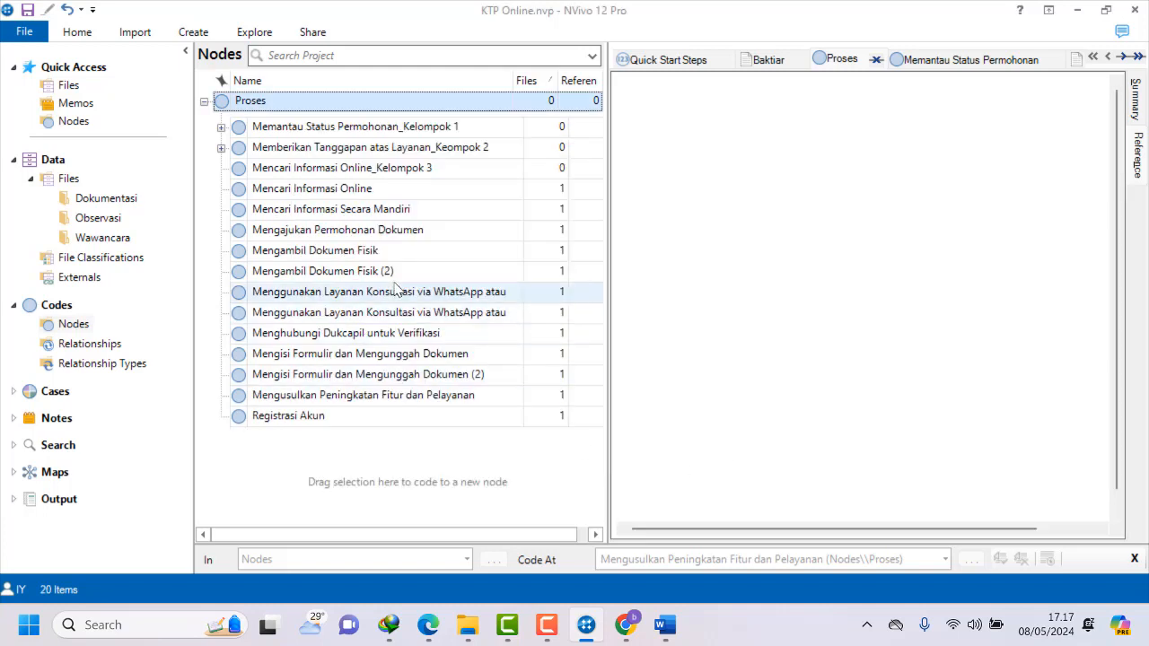
Following ChatGPT's third group, move Mencari Informasi Online and Mencari Informasi Secara Mandiri into the Mencari Informasi Online_Kelompok 3 node in NVivo.
{"action": "left_click", "coordinate": [631, 633]}
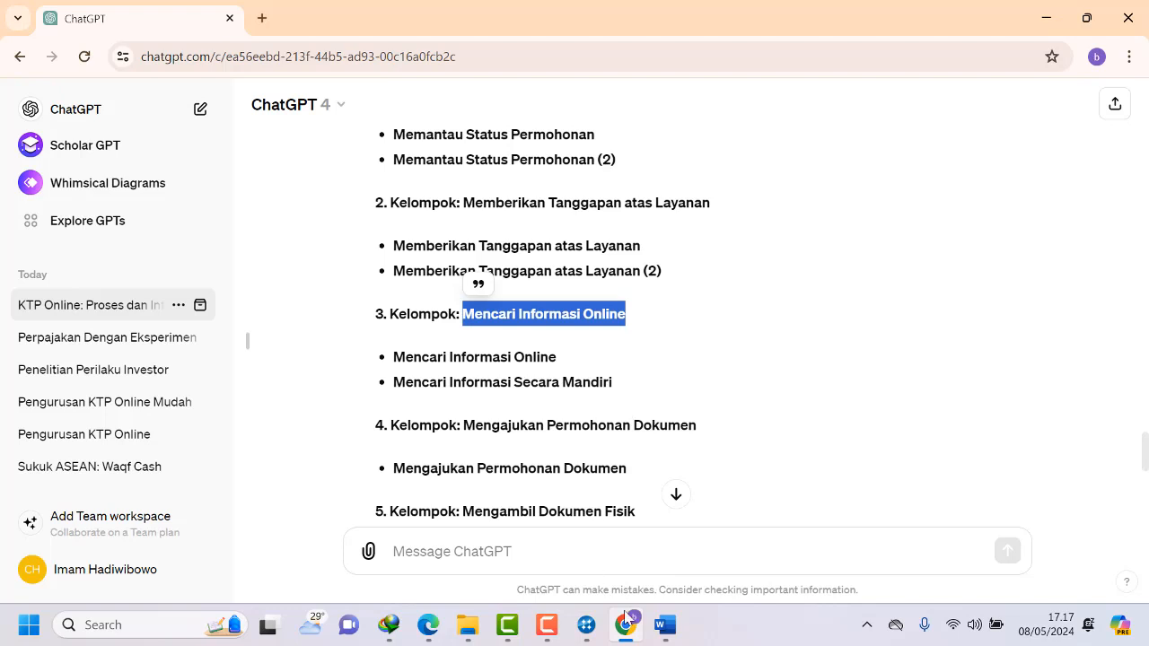
{"action": "left_click", "coordinate": [586, 625]}
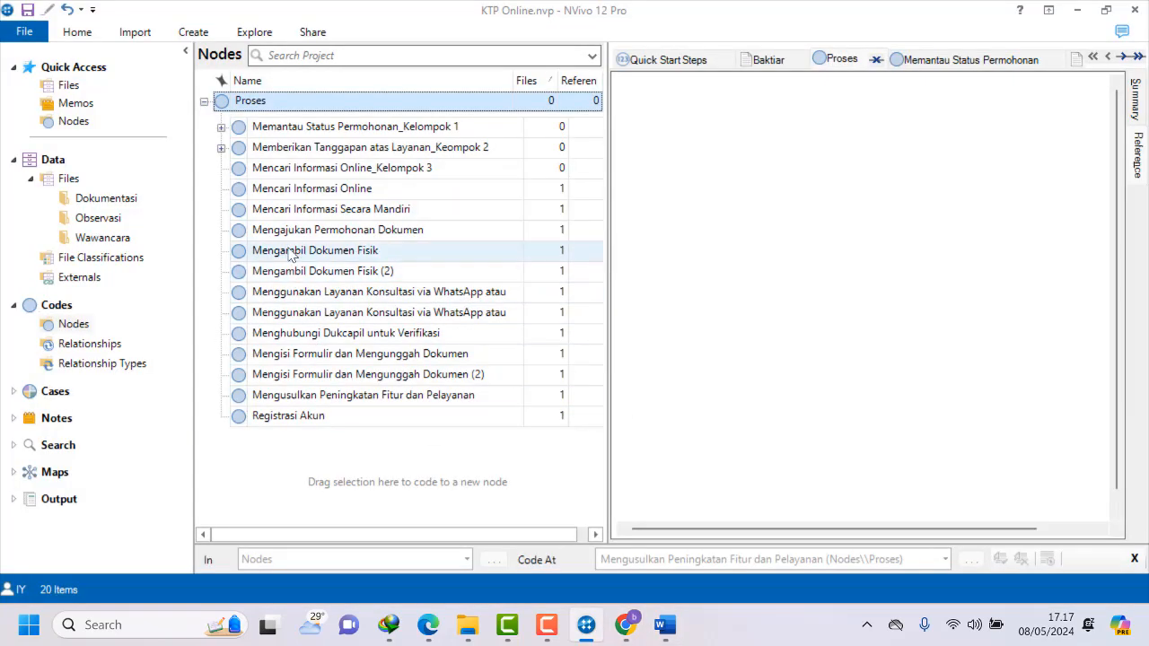
{"action": "left_click", "coordinate": [242, 197]}
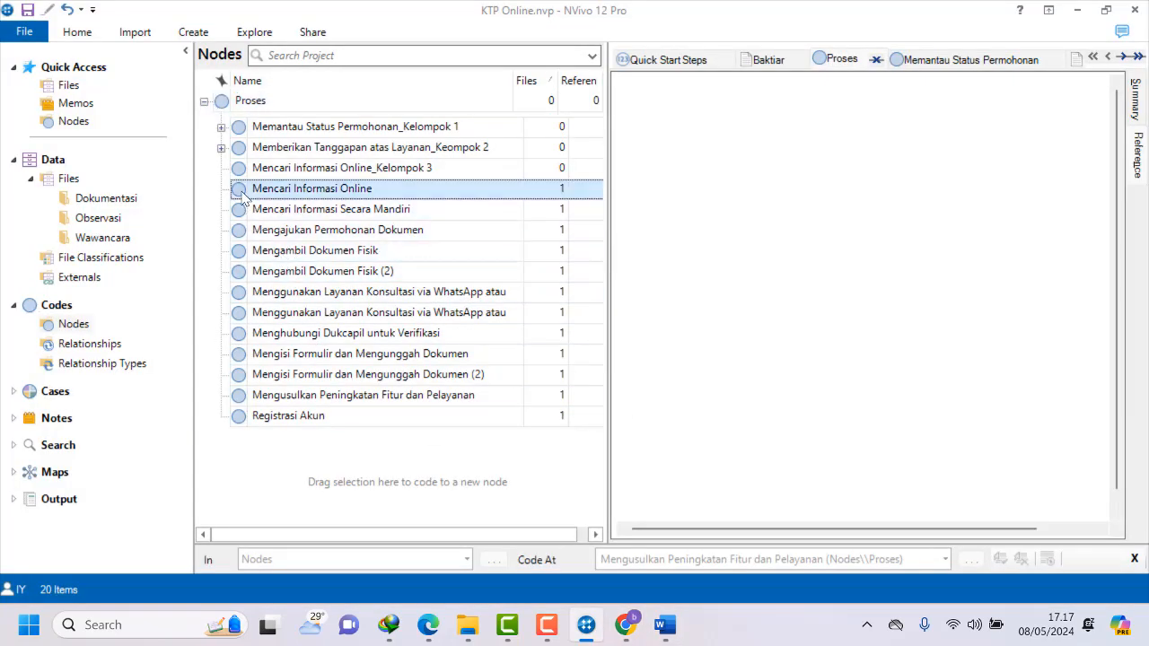
{"action": "left_click_drag", "start_coordinate": [242, 194], "coordinate": [244, 170]}
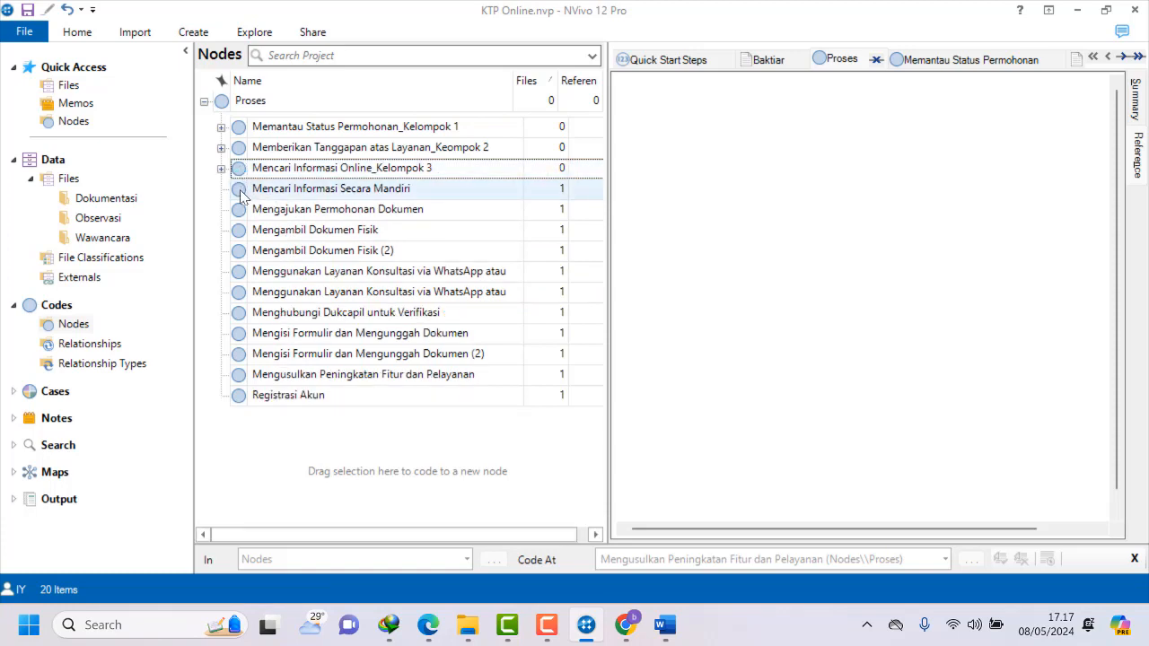
{"action": "left_click", "coordinate": [239, 192]}
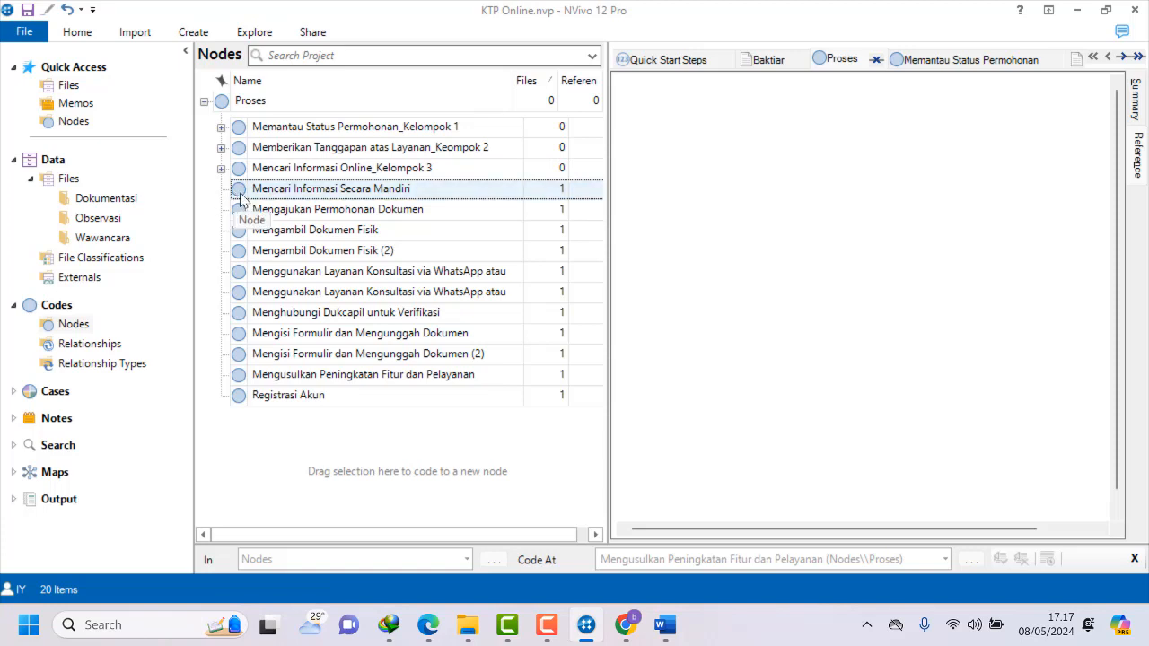
{"action": "left_click", "coordinate": [239, 192]}
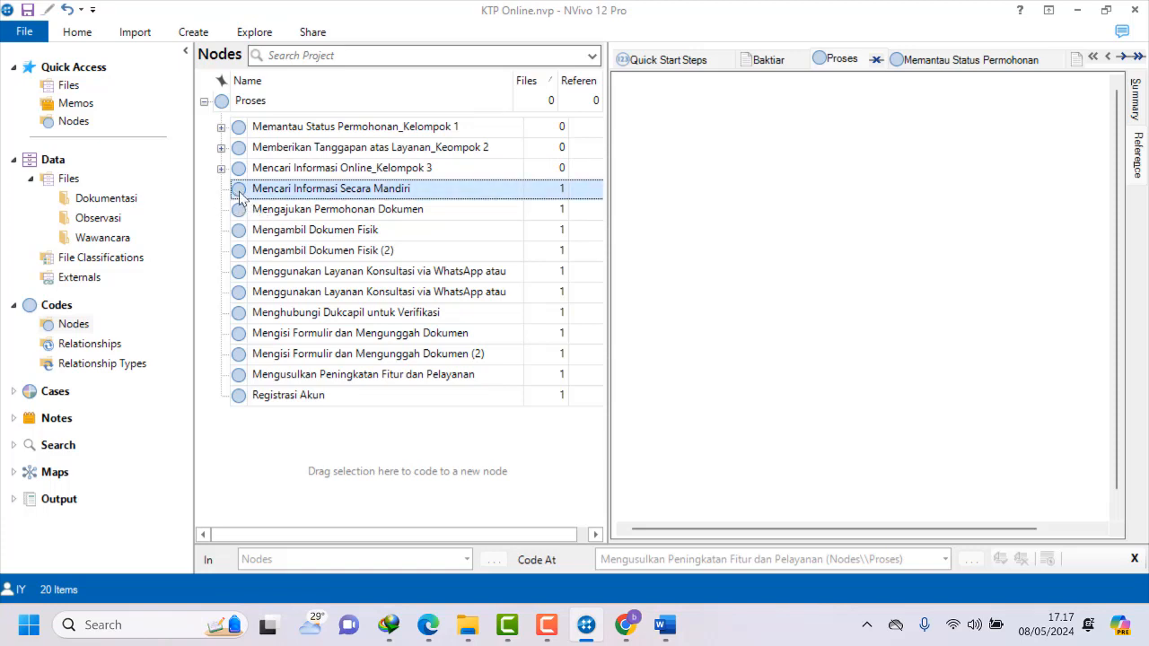
{"action": "left_click_drag", "start_coordinate": [239, 196], "coordinate": [243, 171]}
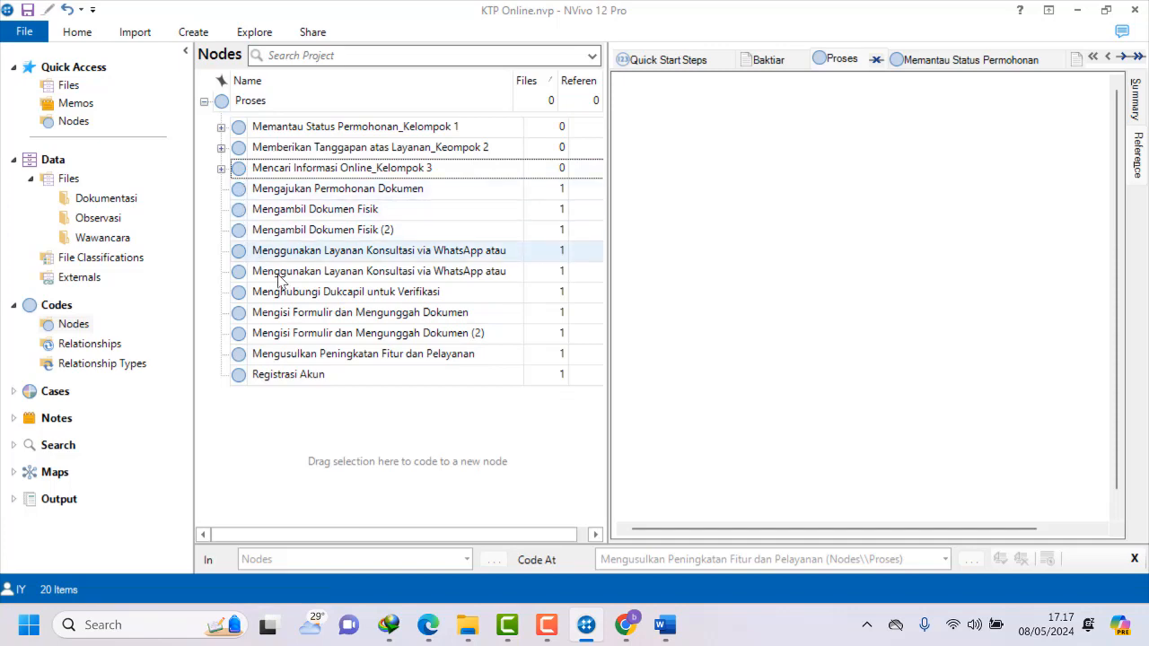
{"action": "left_click", "coordinate": [785, 322]}
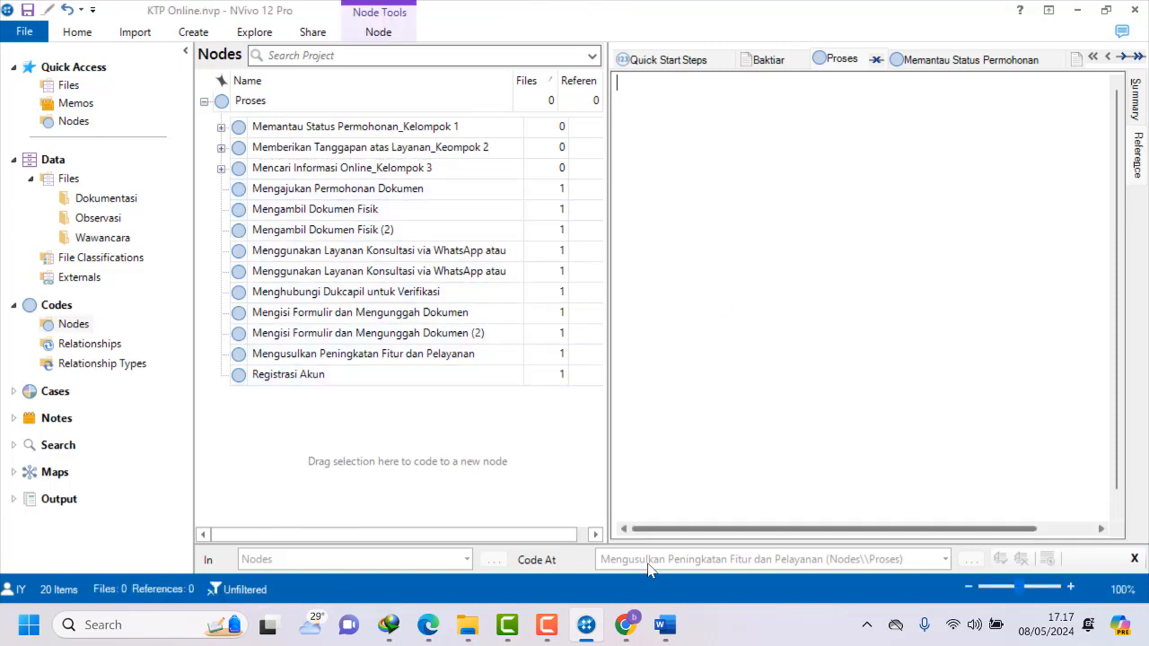
Copy the fourth group's title from ChatGPT and create a child node under Proses in NVivo named "Mengajukan Permohonan Dokumen_Kelompok 4".
{"action": "left_click", "coordinate": [626, 632]}
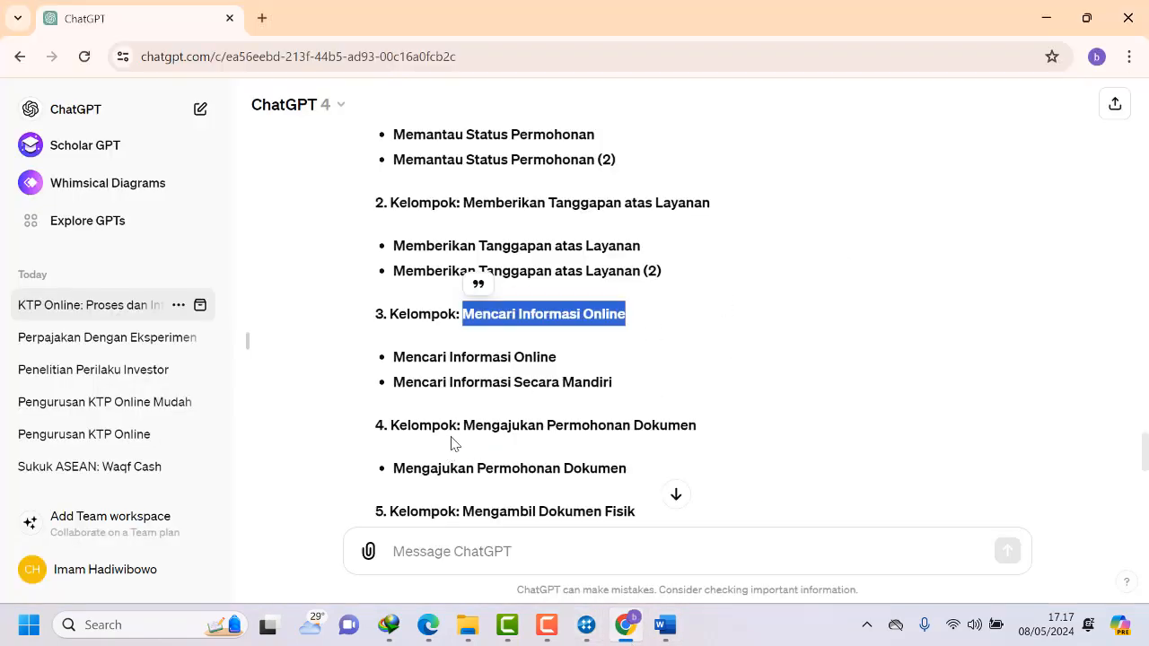
{"action": "scroll", "coordinate": [449, 425], "scroll_direction": "down", "scroll_amount": 1}
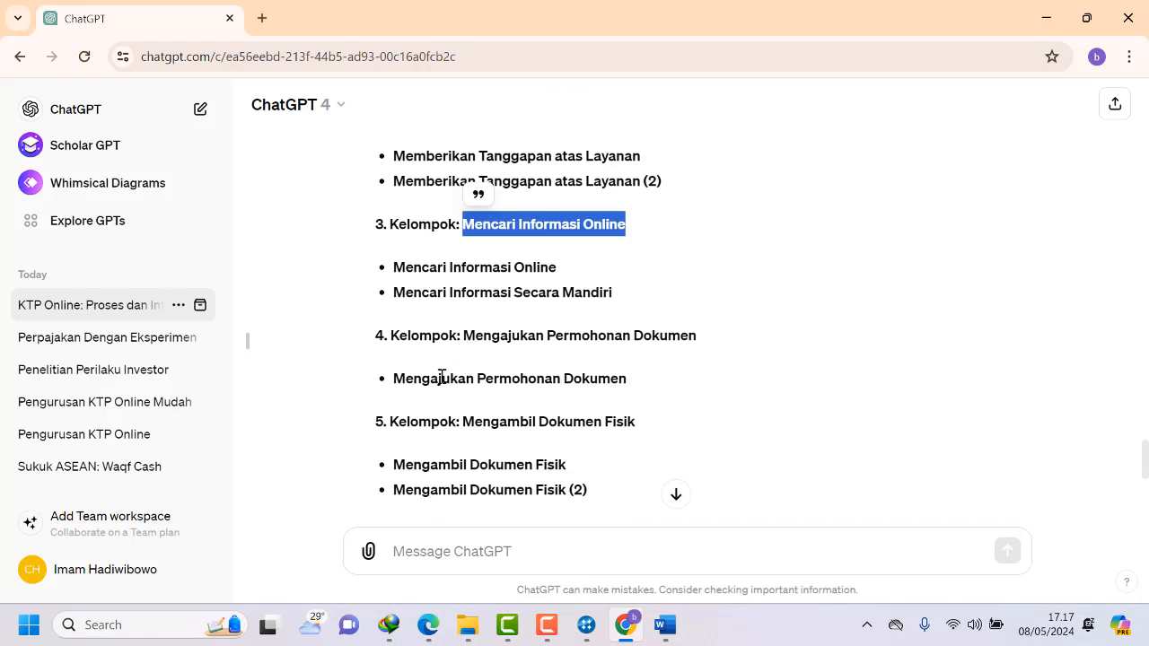
{"action": "left_click_drag", "start_coordinate": [466, 336], "coordinate": [697, 333]}
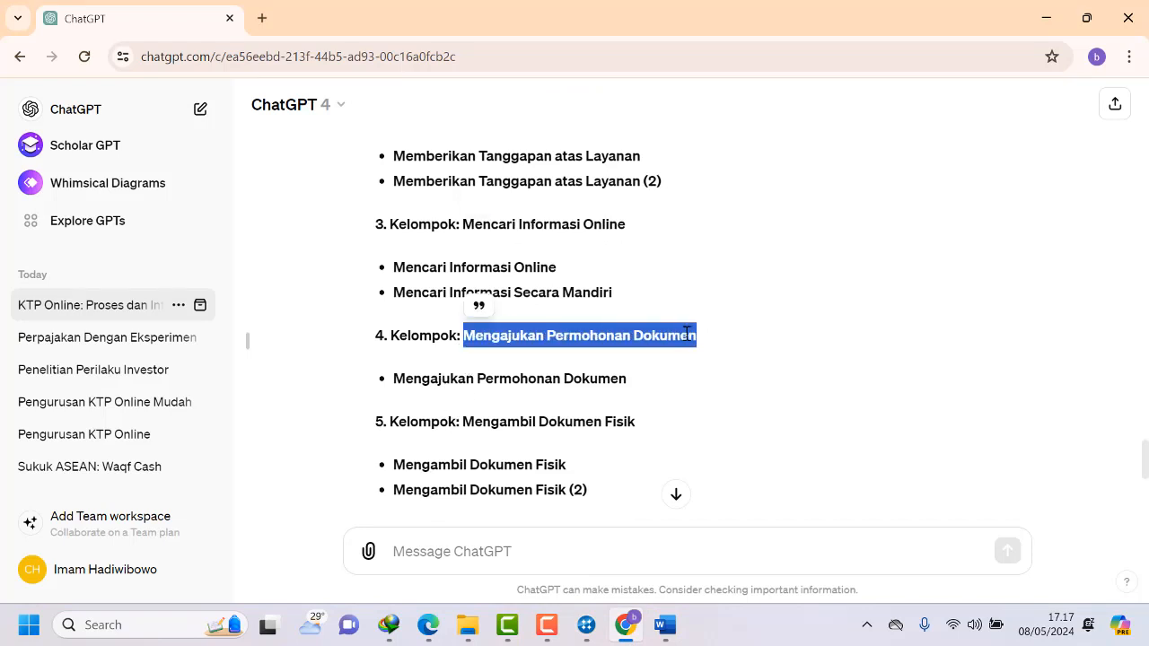
{"action": "right_click", "coordinate": [697, 333]}
{"action": "left_click", "coordinate": [715, 108]}
{"action": "left_click", "coordinate": [586, 625]}
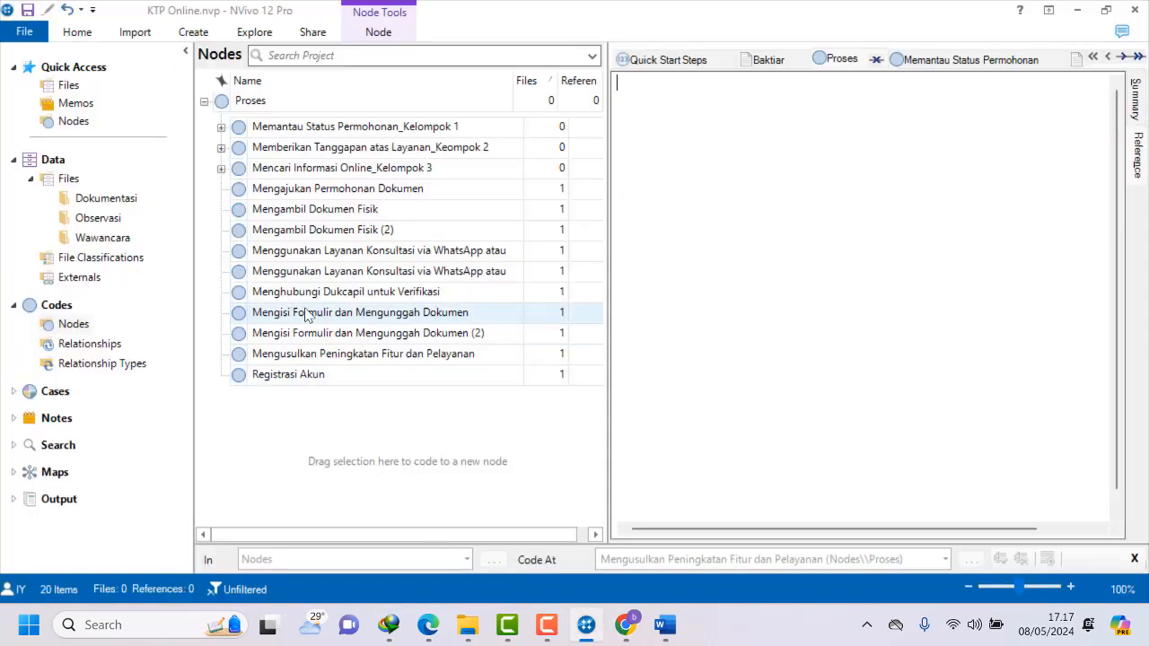
{"action": "right_click", "coordinate": [223, 101]}
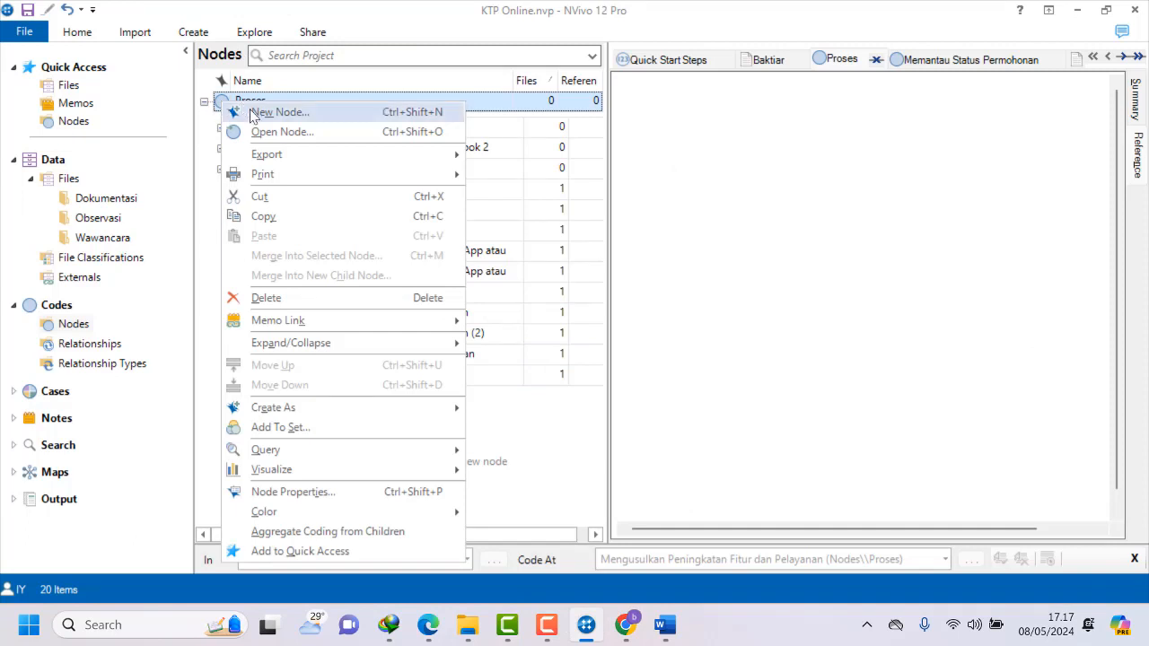
{"action": "left_click", "coordinate": [254, 115]}
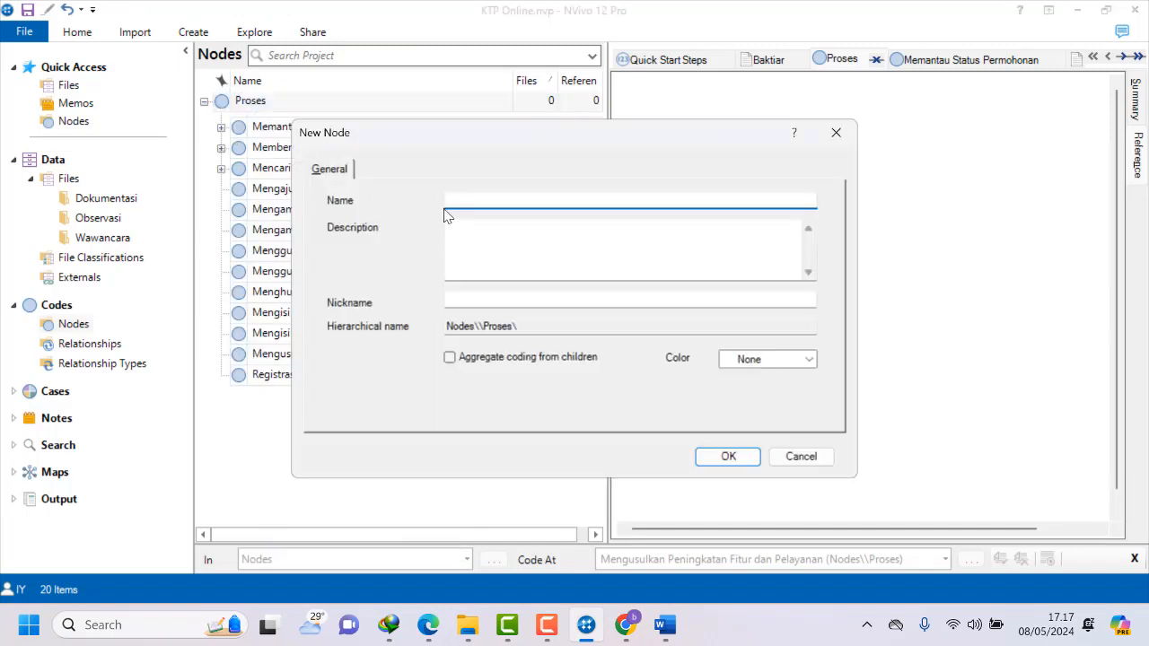
{"action": "key", "text": "ctrl+v"}
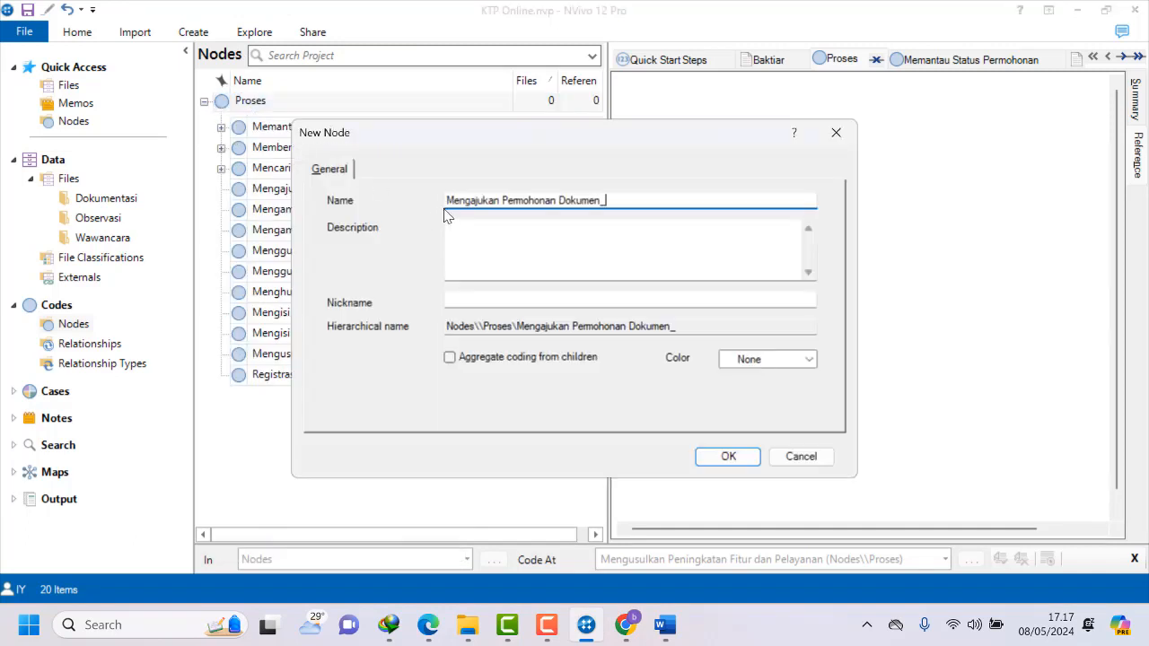
{"action": "type", "text": "_Kelompok 4"}
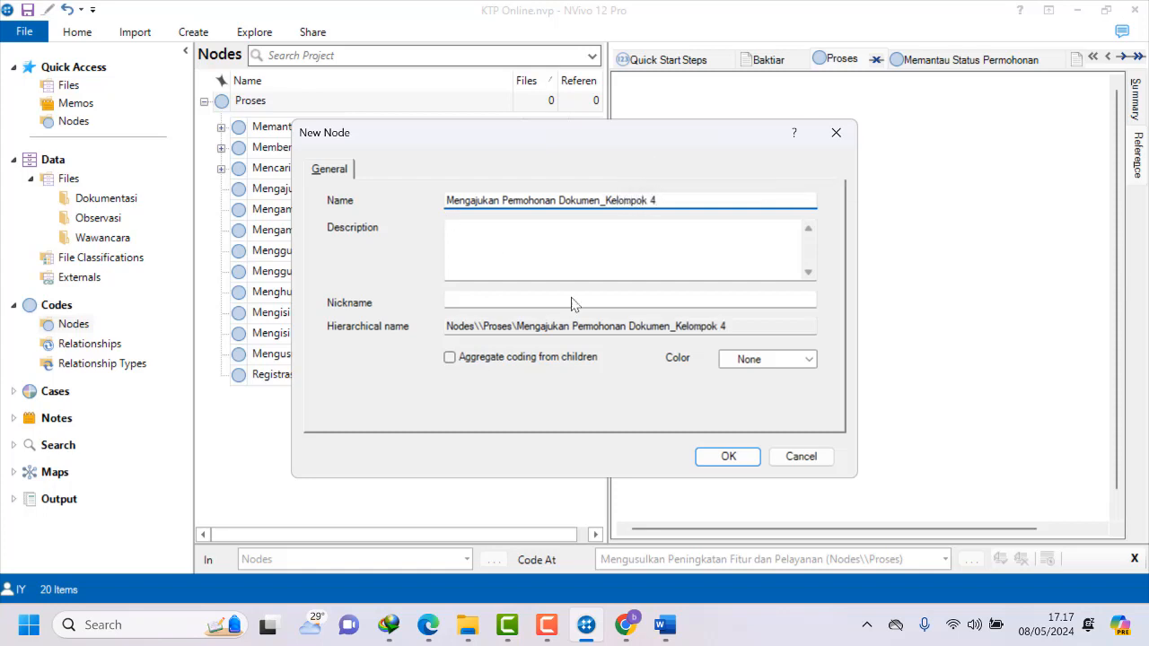
{"action": "left_click", "coordinate": [725, 456]}
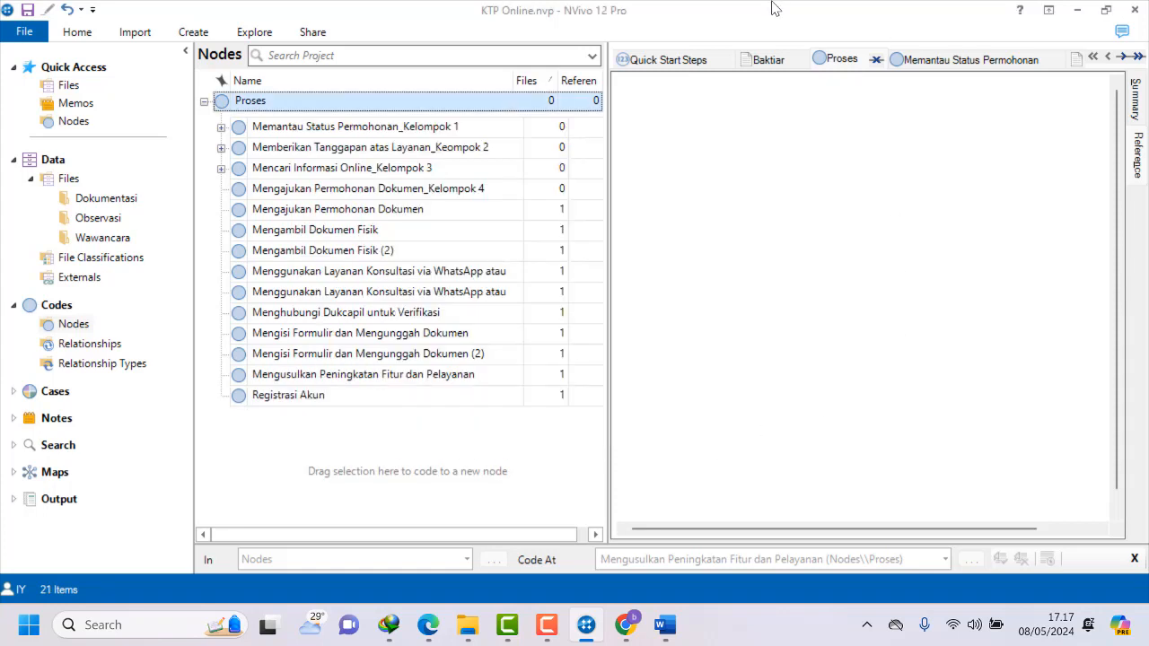
Move the Mengajukan Permohonan Dokumen node into the Mengajukan Permohonan Dokumen_Kelompok 4 group node.
{"action": "left_click", "coordinate": [240, 209]}
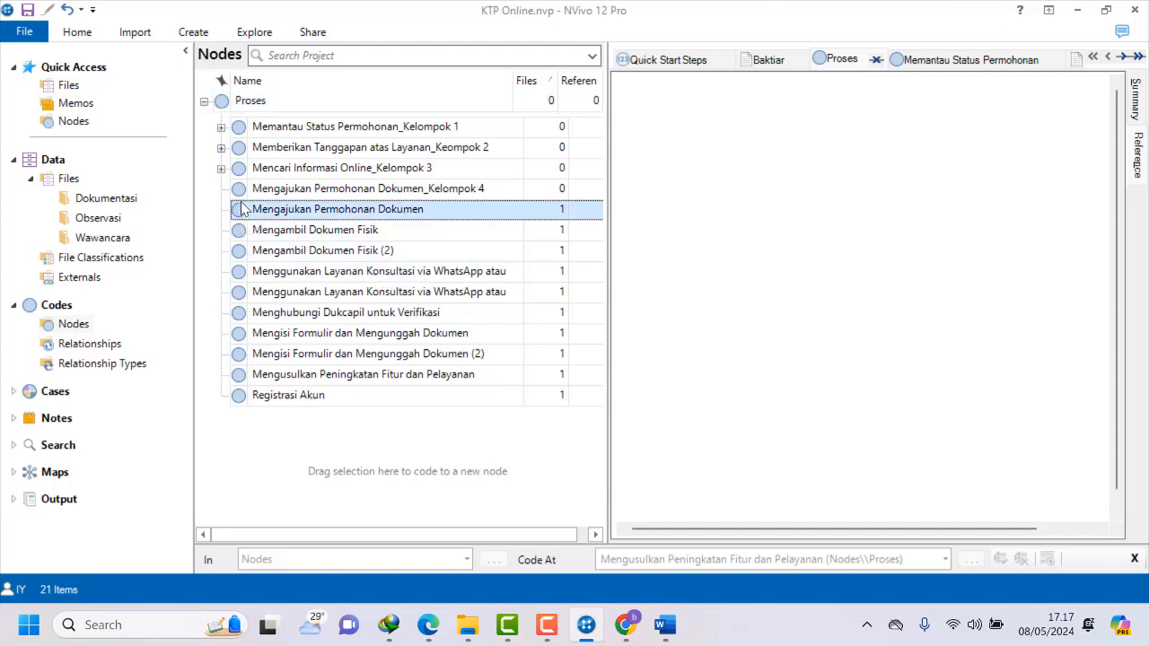
{"action": "left_click_drag", "start_coordinate": [241, 203], "coordinate": [239, 190]}
{"action": "left_click", "coordinate": [212, 232]}
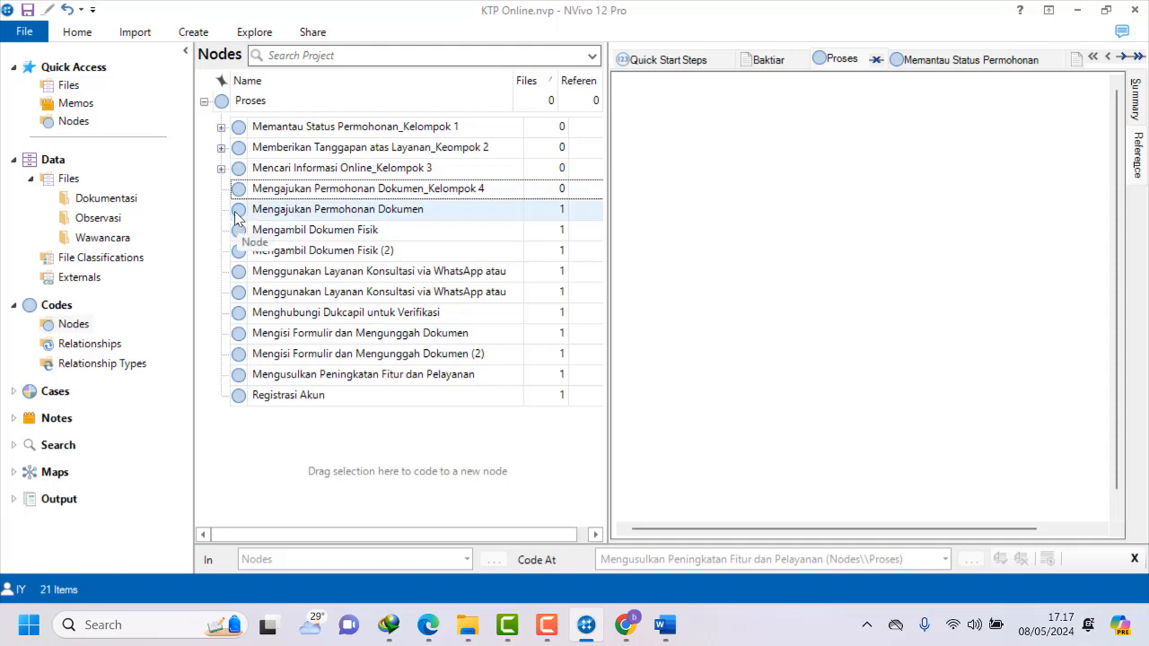
{"action": "left_click", "coordinate": [238, 213]}
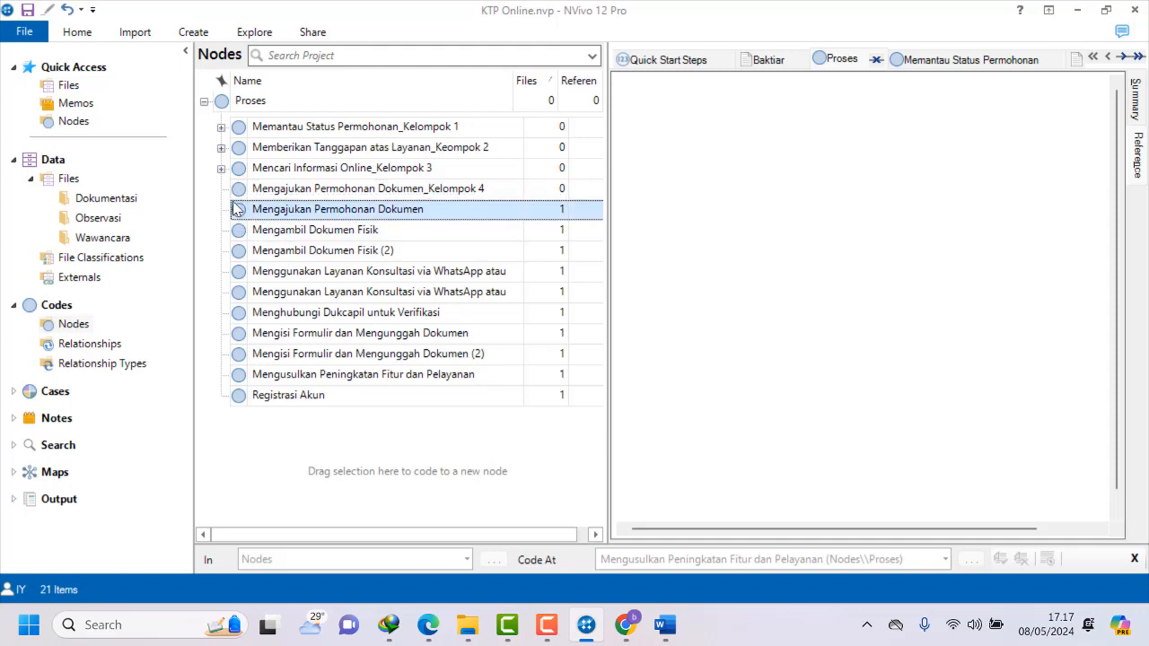
{"action": "left_click_drag", "start_coordinate": [236, 211], "coordinate": [237, 188]}
{"action": "left_click", "coordinate": [240, 216]}
{"action": "left_click_drag", "start_coordinate": [249, 218], "coordinate": [244, 191]}
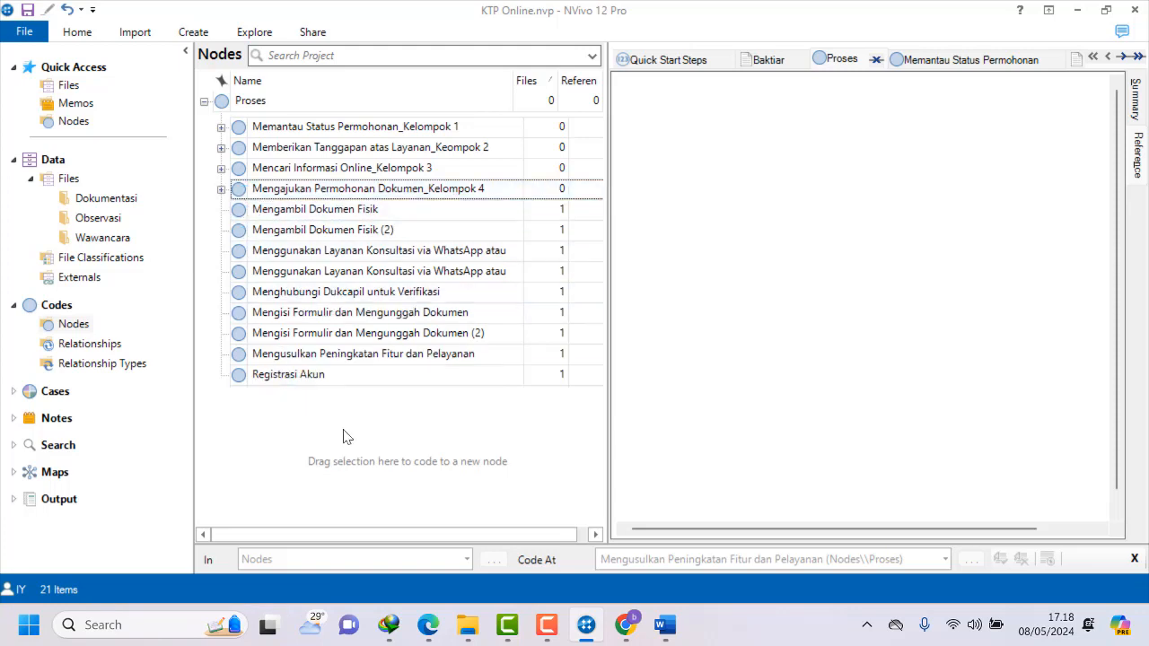
Copy the fifth group's title from ChatGPT and create a child node under Proses in NVivo named "Mengambil Dokumen Fisik_Kelompok 5".
{"action": "left_click", "coordinate": [625, 627]}
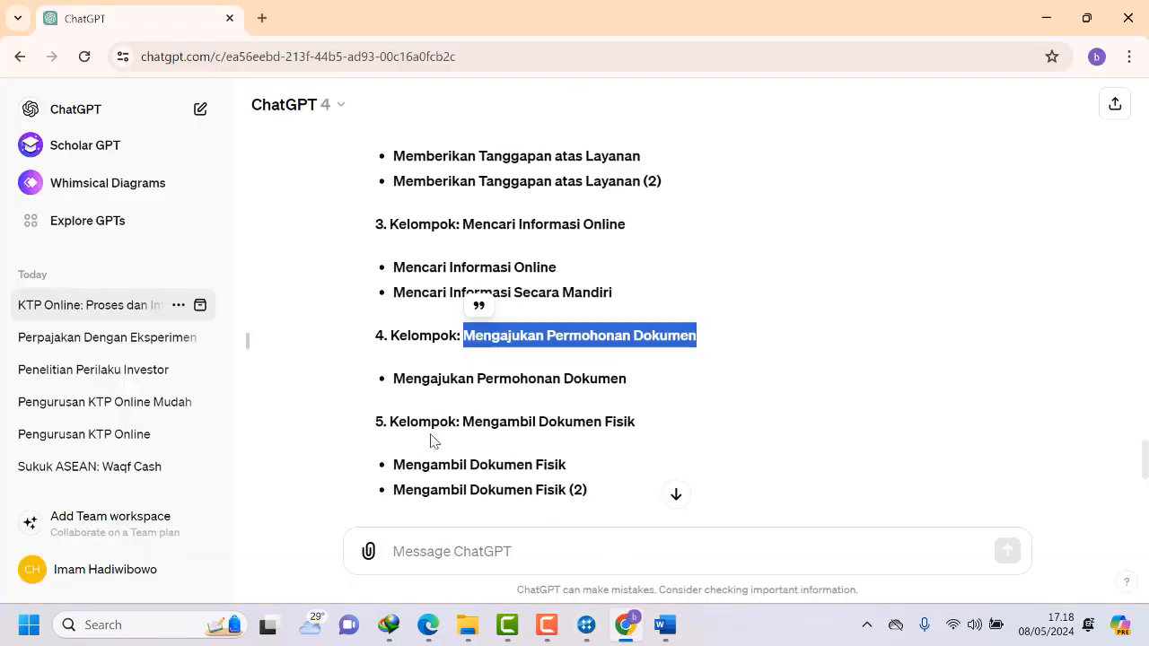
{"action": "scroll", "coordinate": [430, 440], "scroll_direction": "down", "scroll_amount": 1}
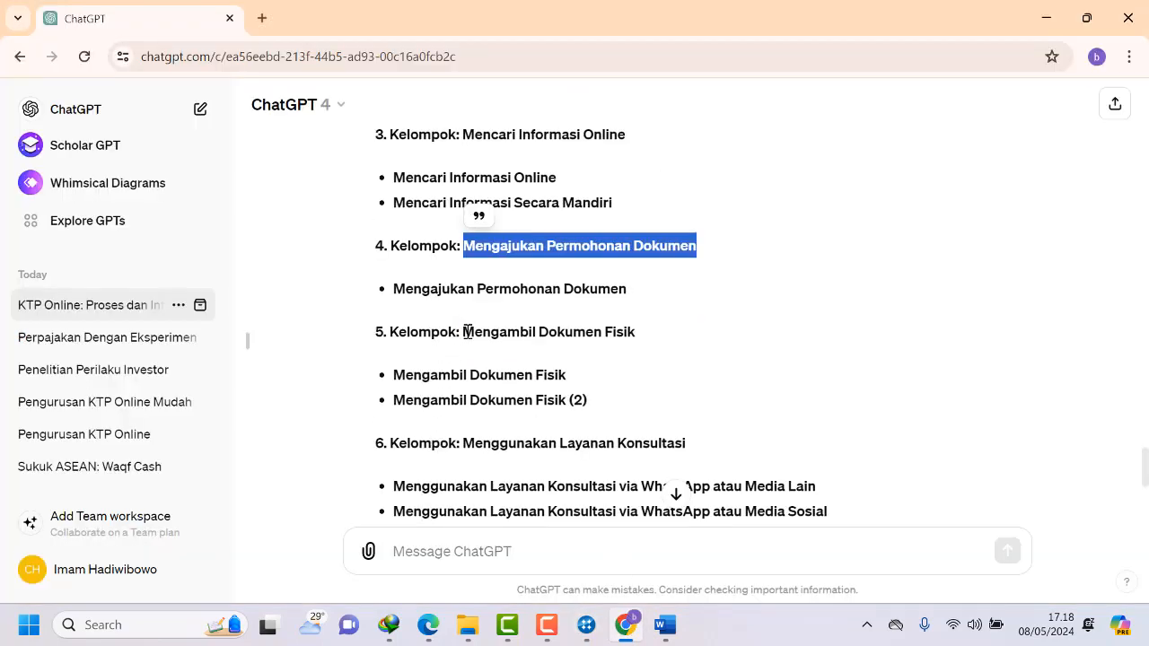
{"action": "left_click_drag", "start_coordinate": [462, 334], "coordinate": [660, 336]}
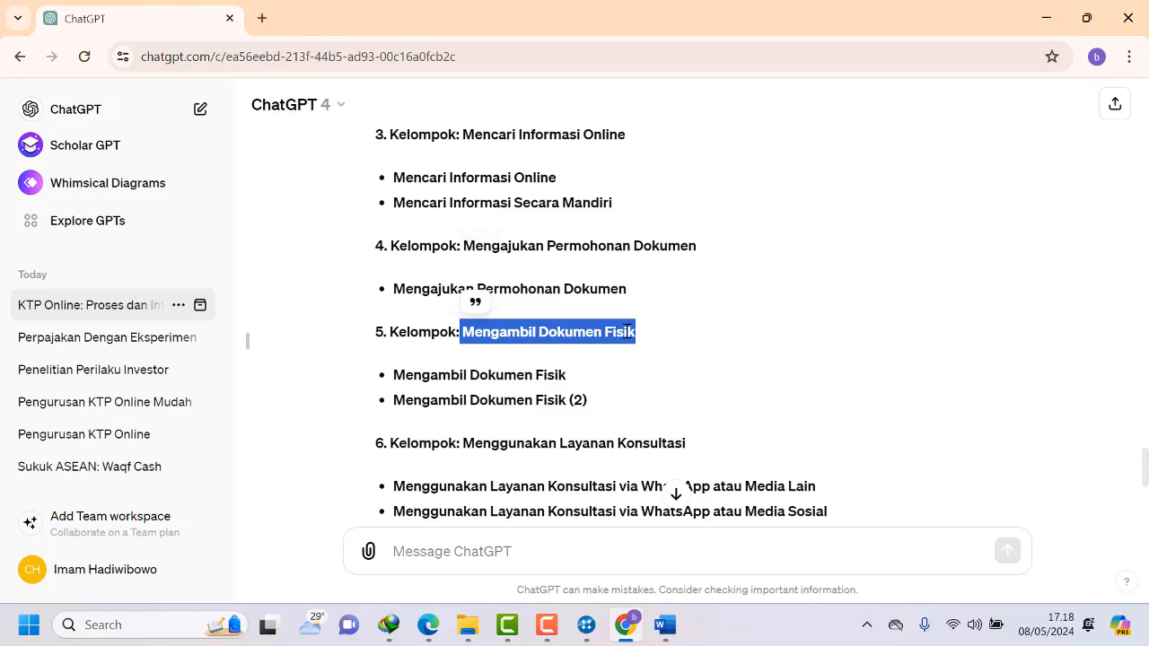
{"action": "right_click", "coordinate": [628, 333]}
{"action": "left_click", "coordinate": [671, 106]}
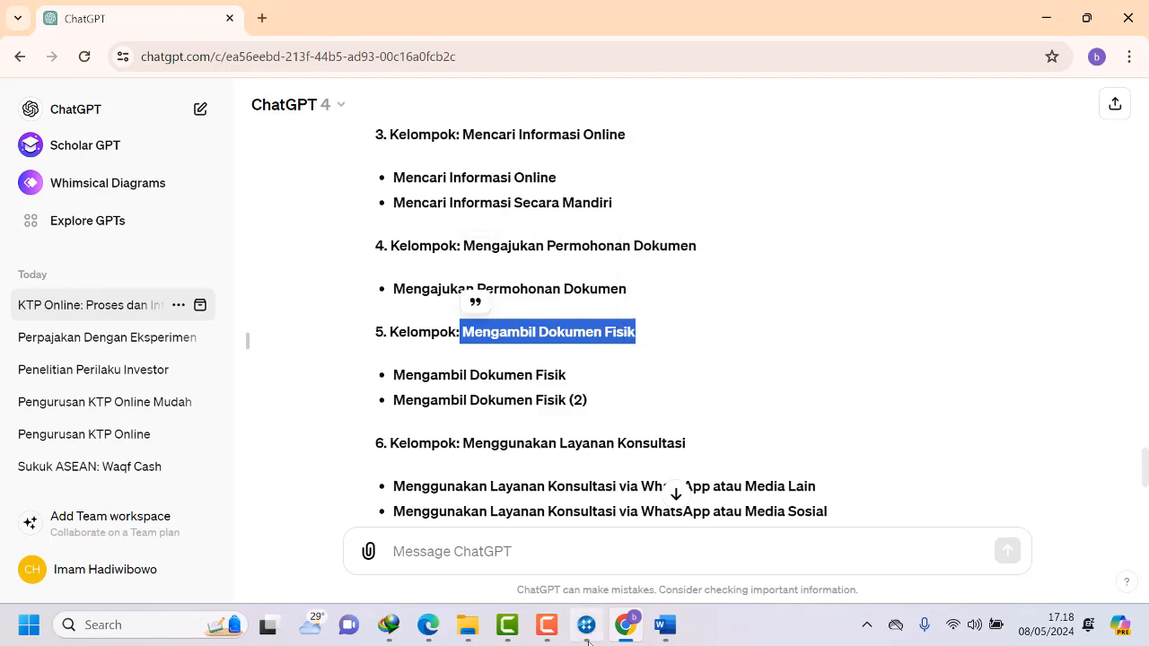
{"action": "left_click", "coordinate": [586, 625]}
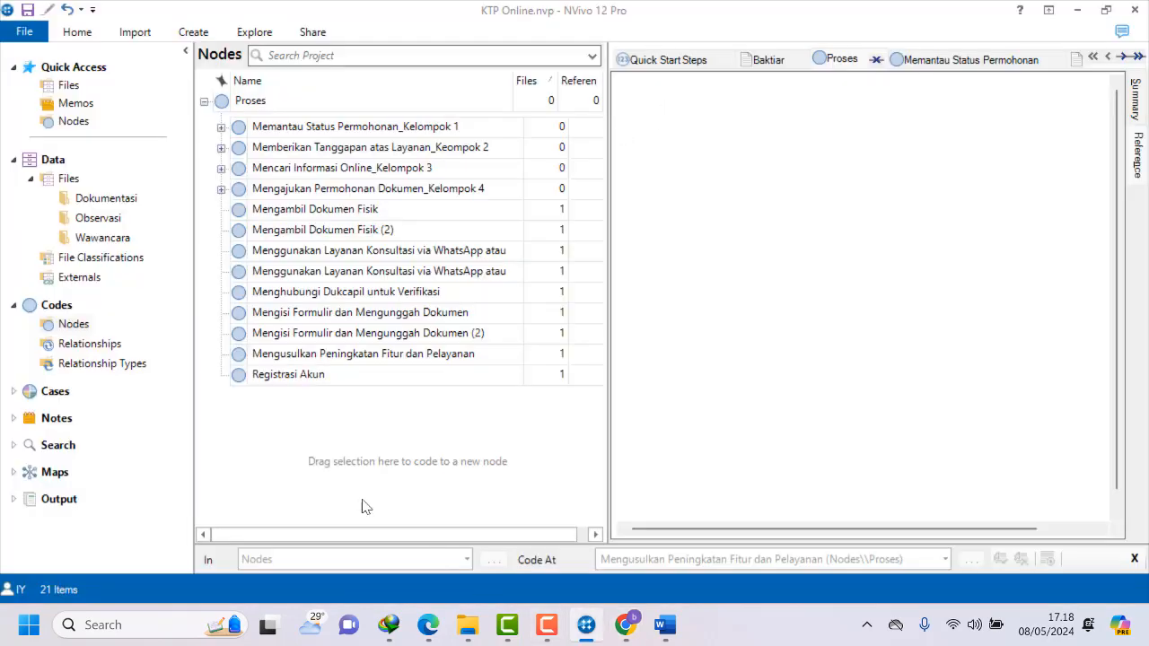
{"action": "right_click", "coordinate": [225, 101]}
{"action": "left_click", "coordinate": [269, 111]}
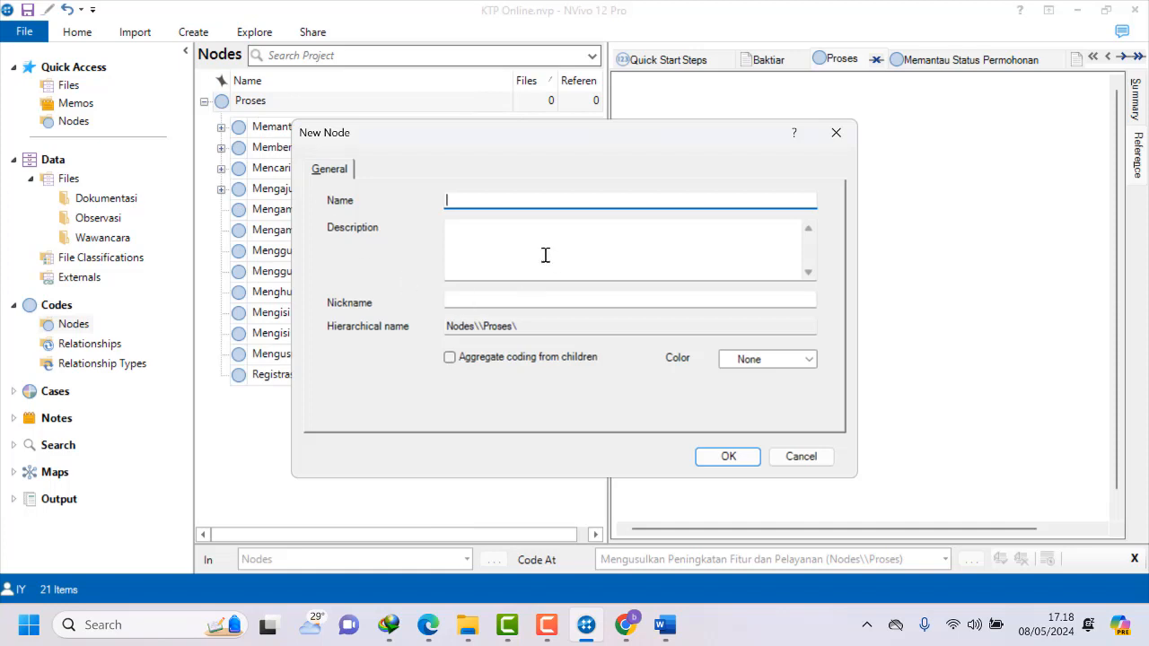
{"action": "key", "text": "ctrl+v"}
{"action": "type", "text": "_K"}
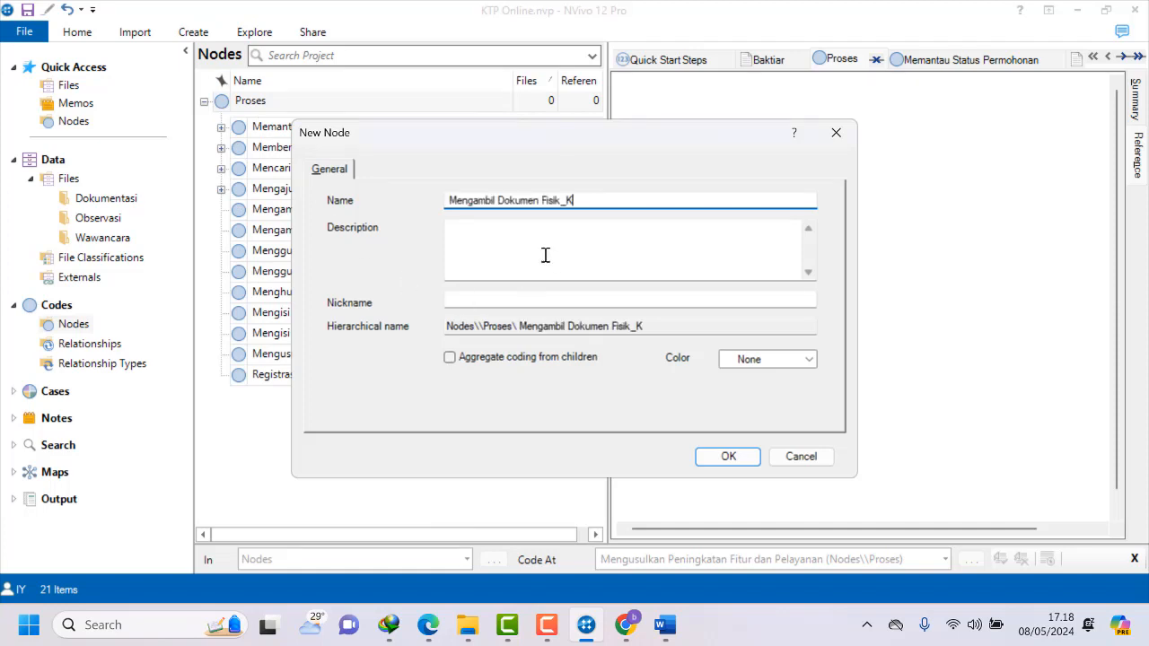
{"action": "type", "text": "elom"}
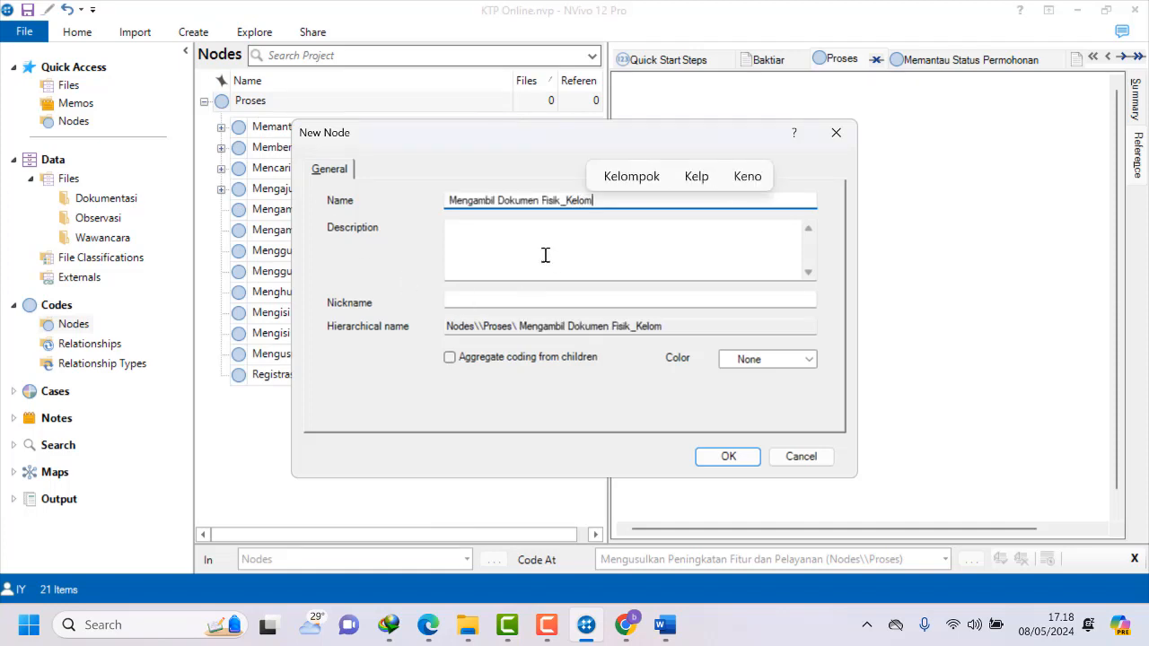
{"action": "type", "text": "pok 5"}
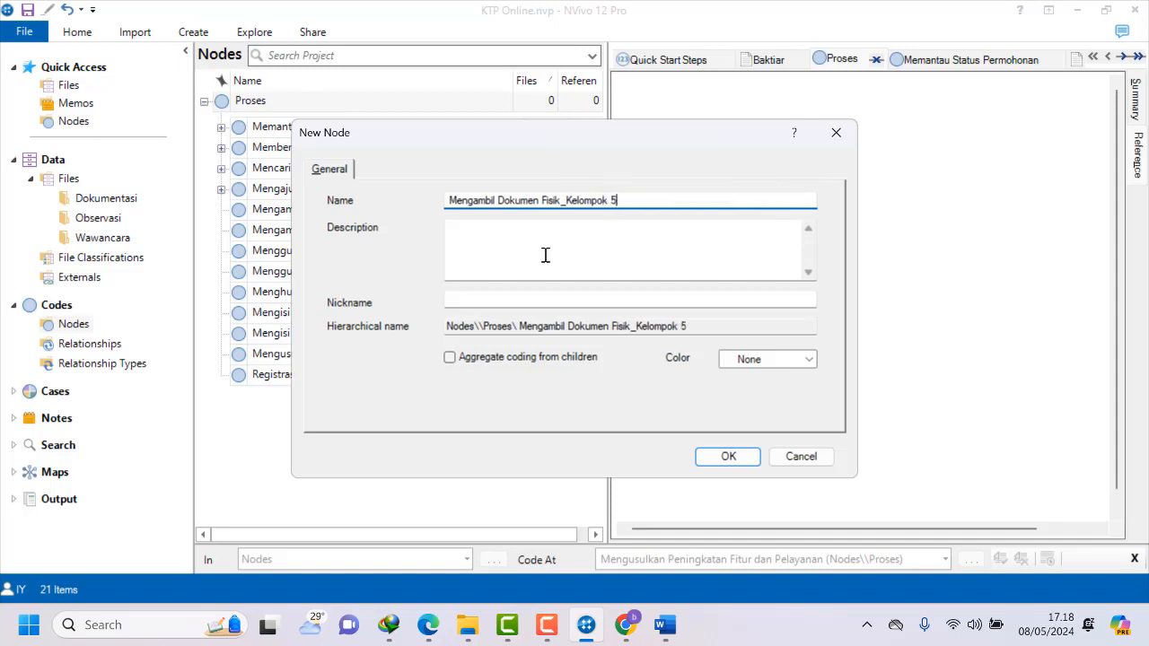
{"action": "left_click", "coordinate": [727, 458]}
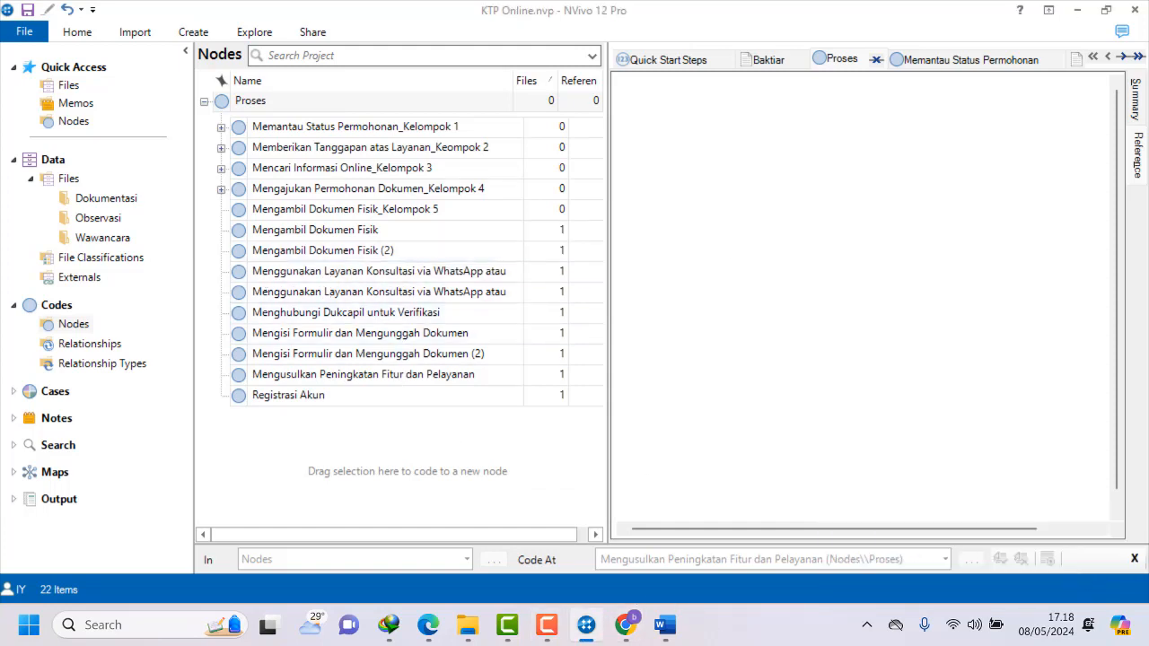
Move Mengambil Dokumen Fisik and Mengambil Dokumen Fisik (2) into the Mengambil Dokumen Fisik_Kelompok 5 group node.
{"action": "left_click", "coordinate": [240, 235]}
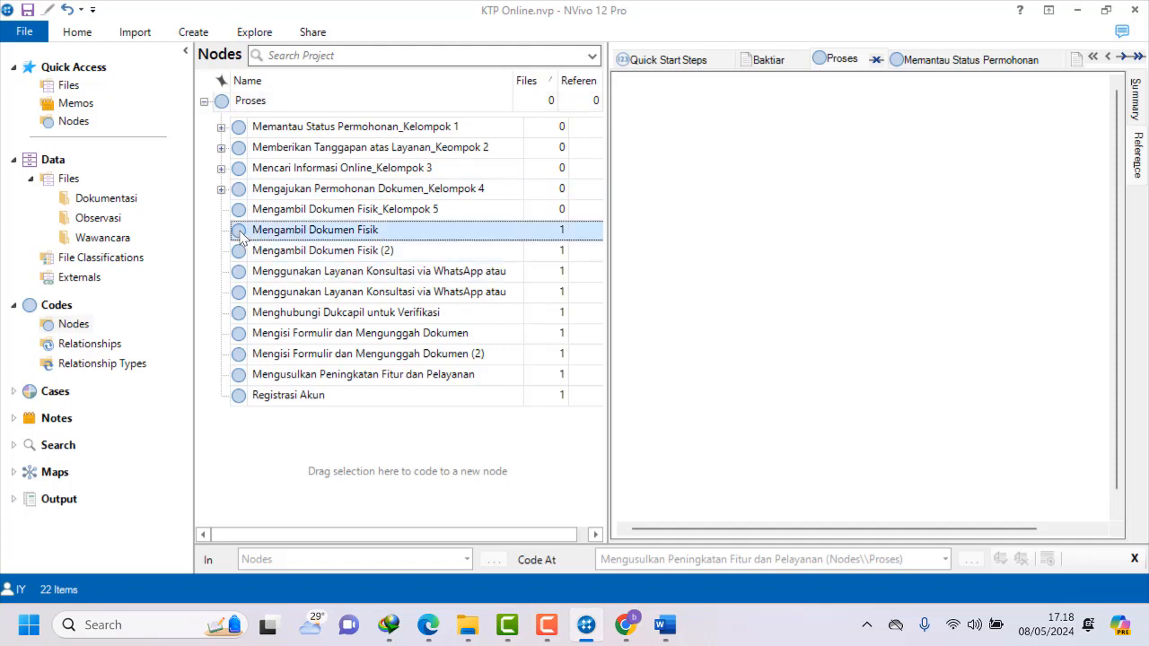
{"action": "left_click_drag", "start_coordinate": [240, 235], "coordinate": [243, 217]}
{"action": "left_click", "coordinate": [243, 235]}
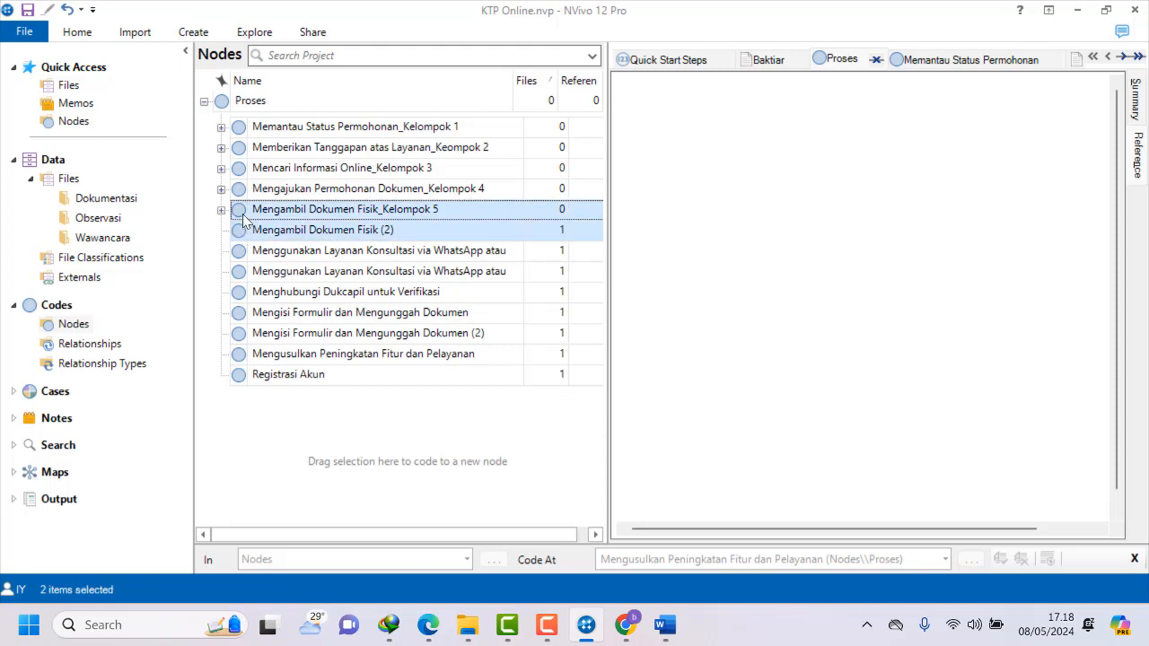
{"action": "left_click", "coordinate": [241, 234]}
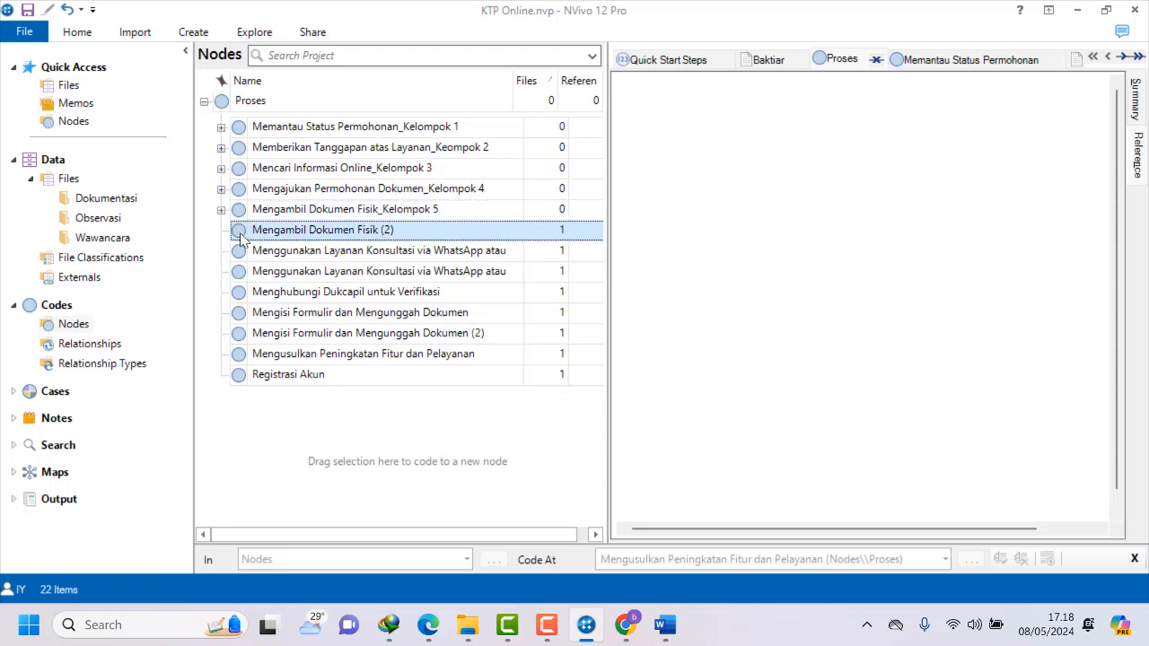
{"action": "left_click_drag", "start_coordinate": [240, 235], "coordinate": [241, 213]}
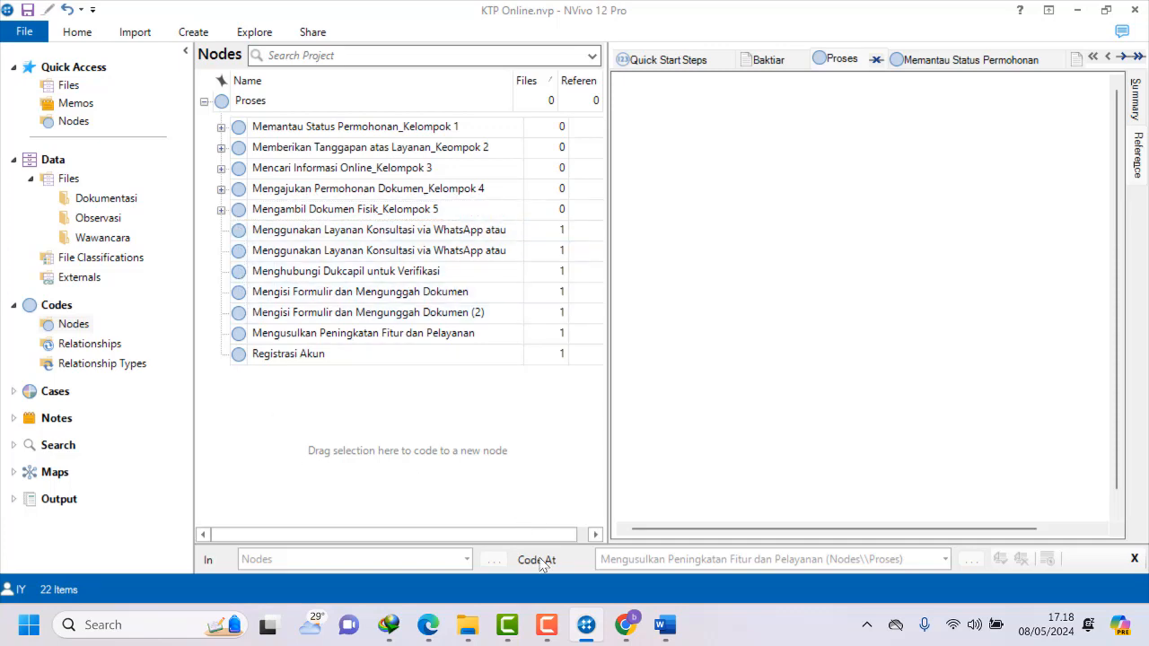
Copy the sixth group's title from ChatGPT and create a child node under Proses in NVivo named "Menggunakan Layanan Konsultasi_Kelompok 6".
{"action": "left_click", "coordinate": [625, 625]}
{"action": "scroll", "coordinate": [601, 461], "scroll_direction": "down", "scroll_amount": 1}
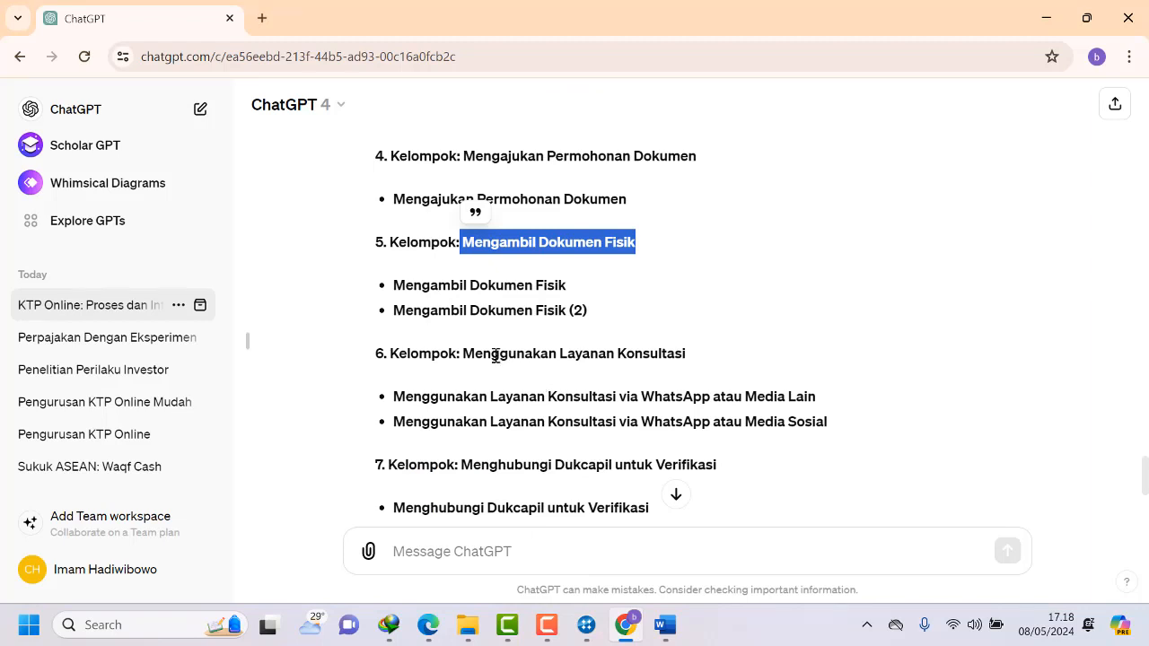
{"action": "left_click_drag", "start_coordinate": [465, 353], "coordinate": [715, 349]}
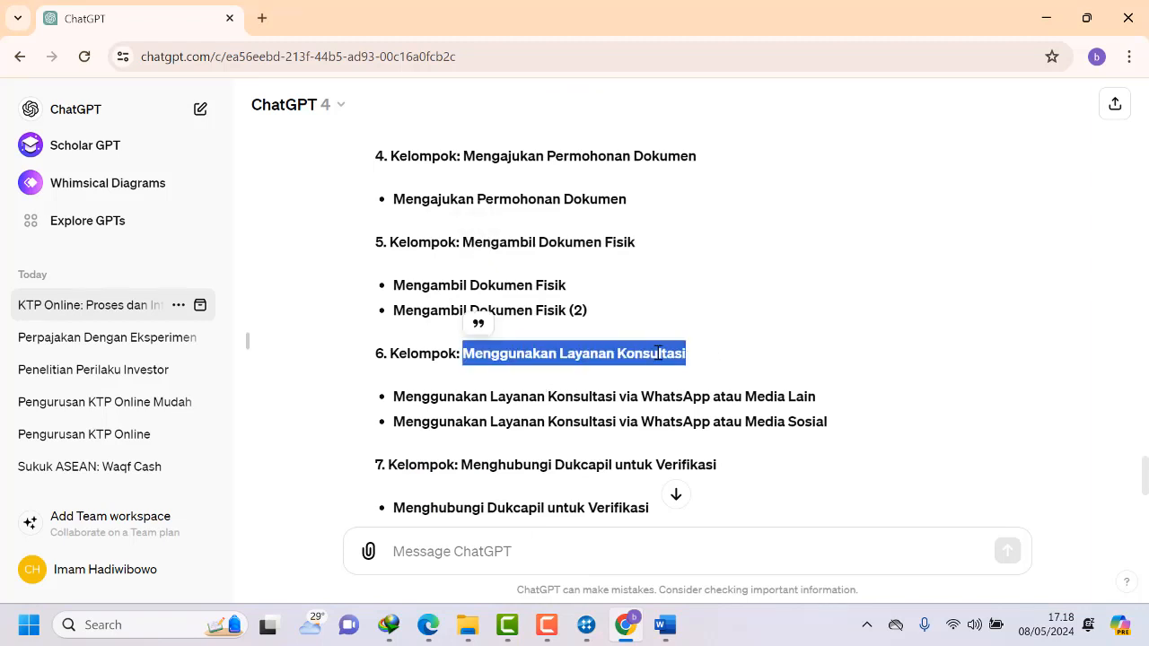
{"action": "right_click", "coordinate": [658, 356]}
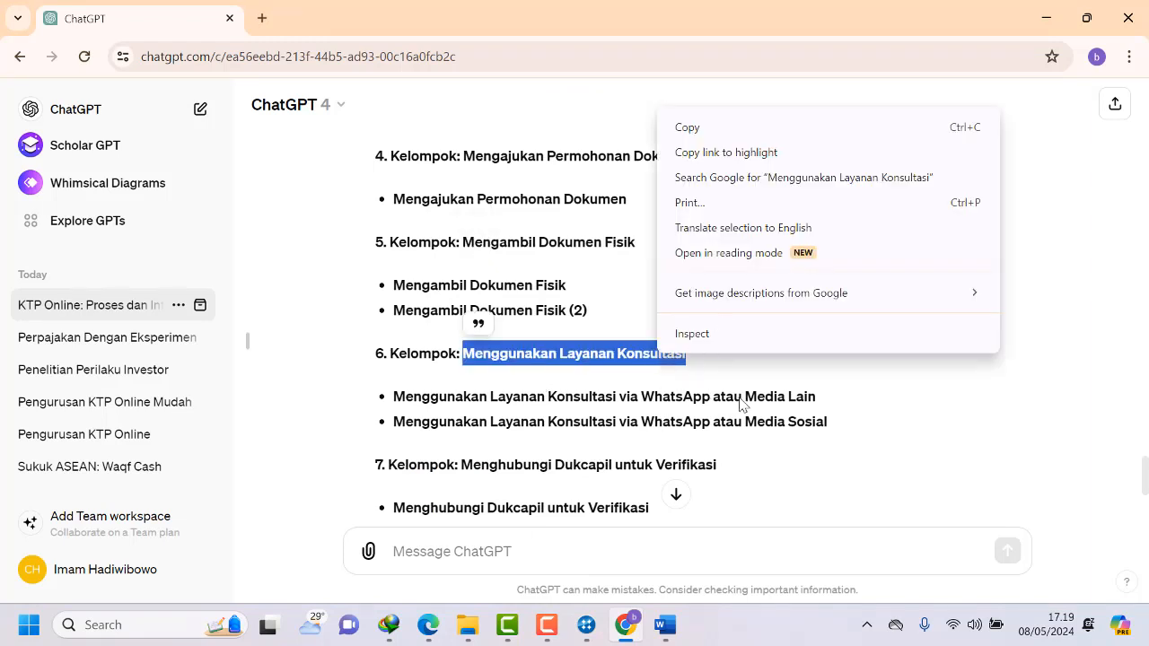
{"action": "left_click", "coordinate": [700, 134]}
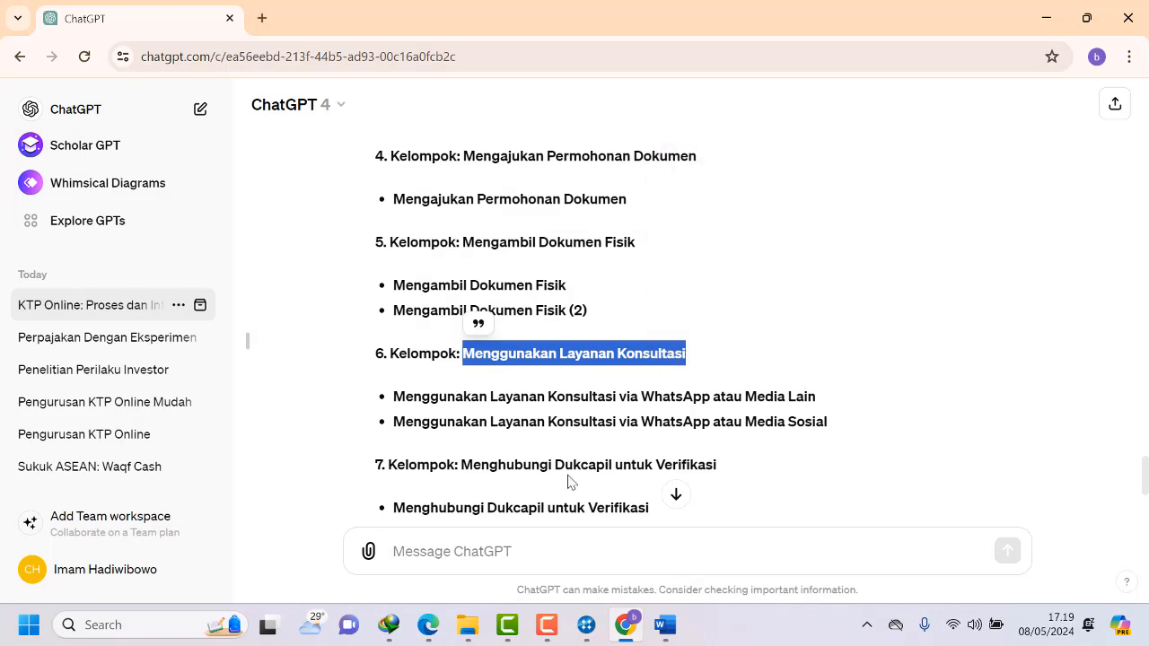
{"action": "left_click", "coordinate": [586, 625]}
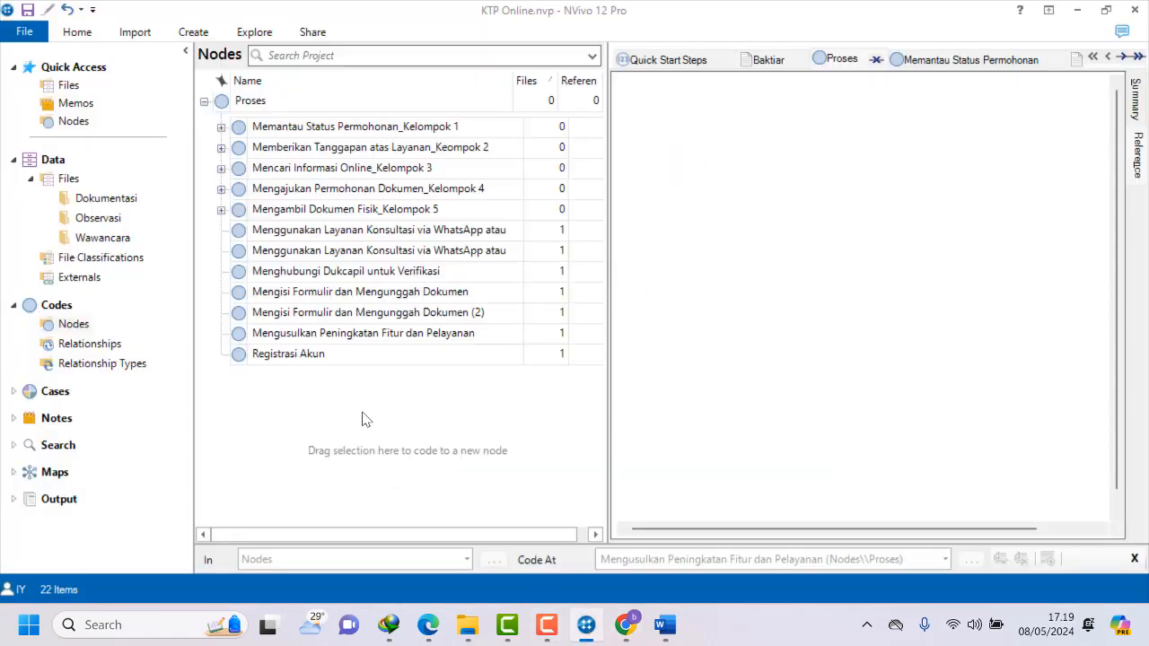
{"action": "right_click", "coordinate": [223, 103]}
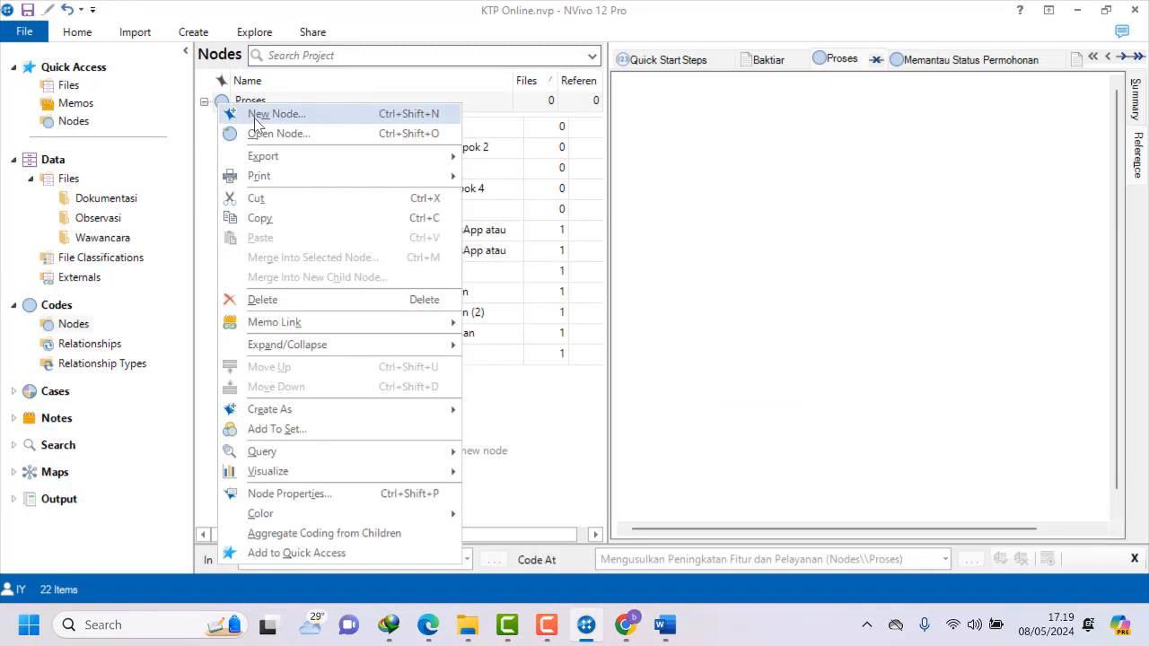
{"action": "left_click", "coordinate": [259, 114]}
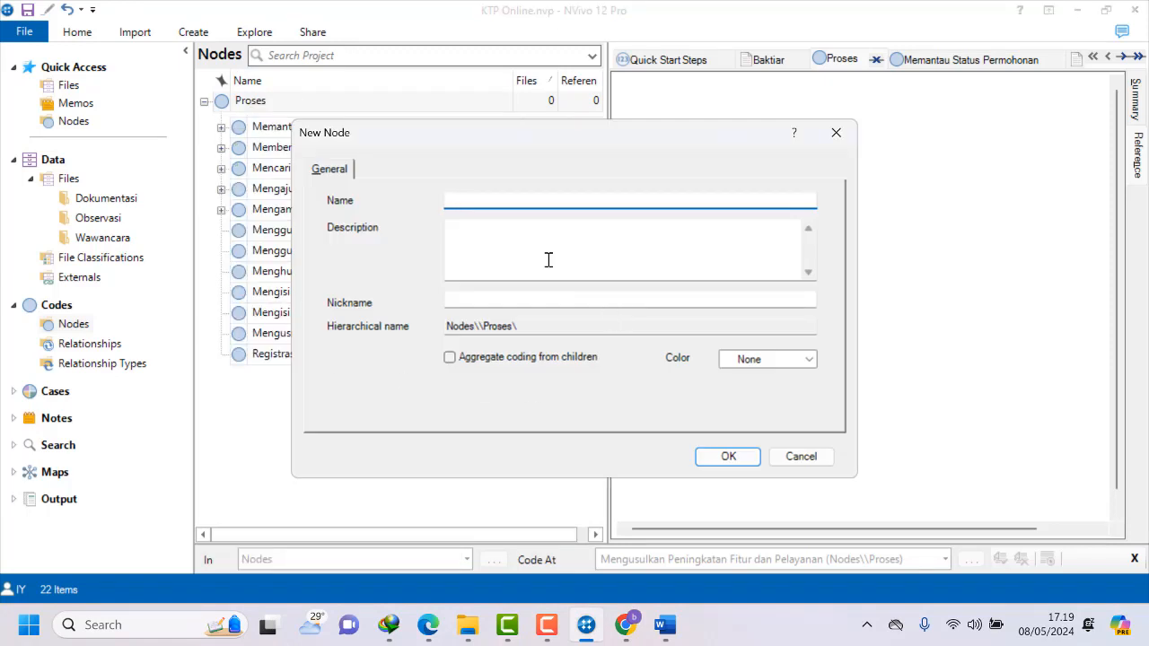
{"action": "key", "text": "ctrl+v"}
{"action": "type", "text": "_"}
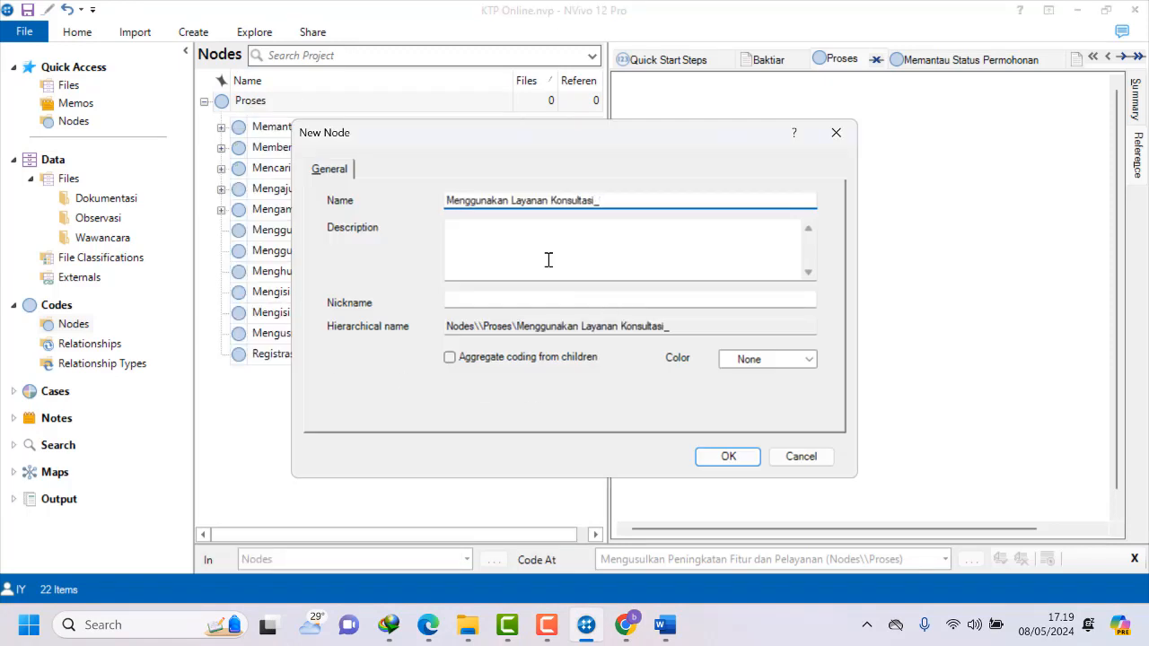
{"action": "type", "text": "Kelompok "}
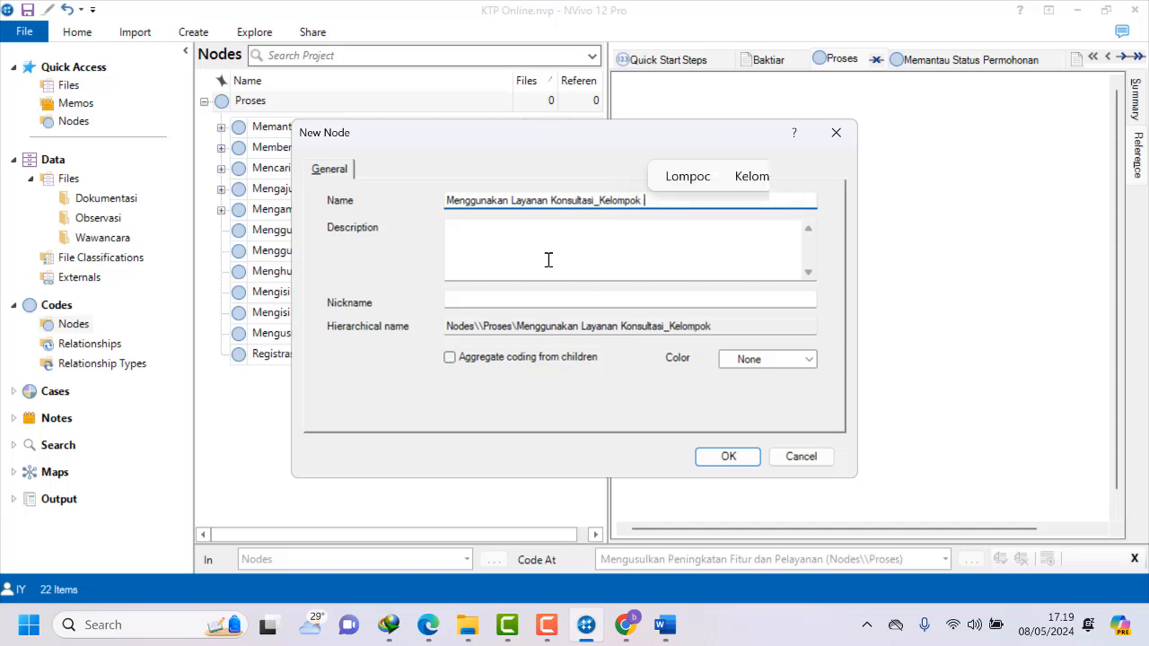
{"action": "type", "text": "6"}
{"action": "left_click", "coordinate": [725, 458]}
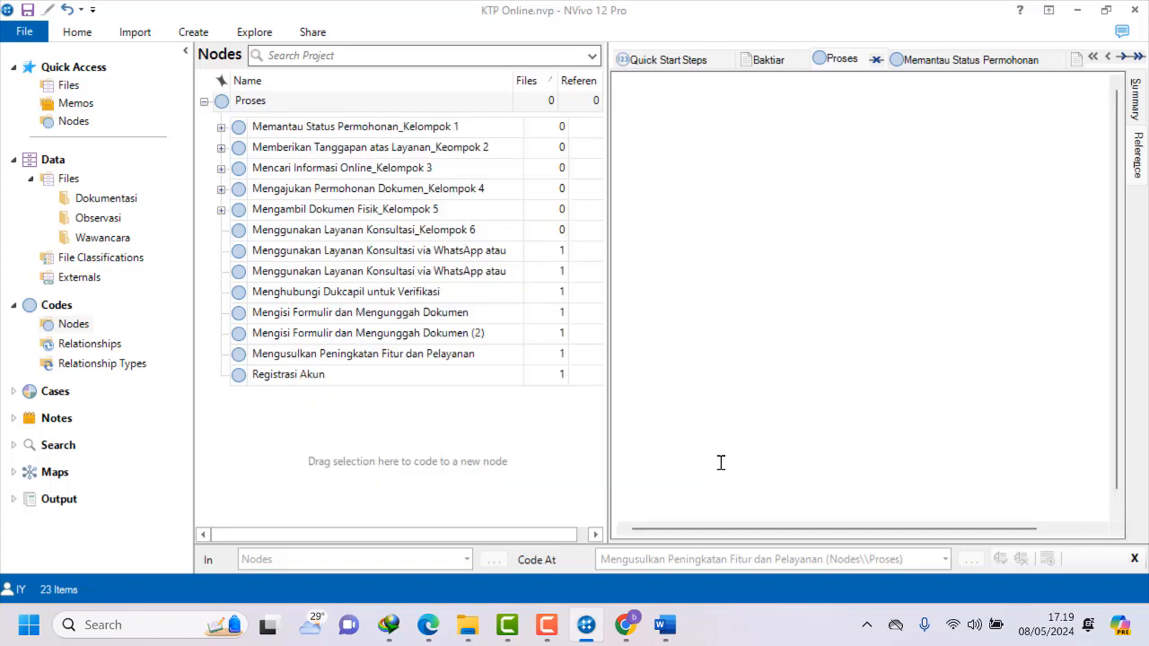
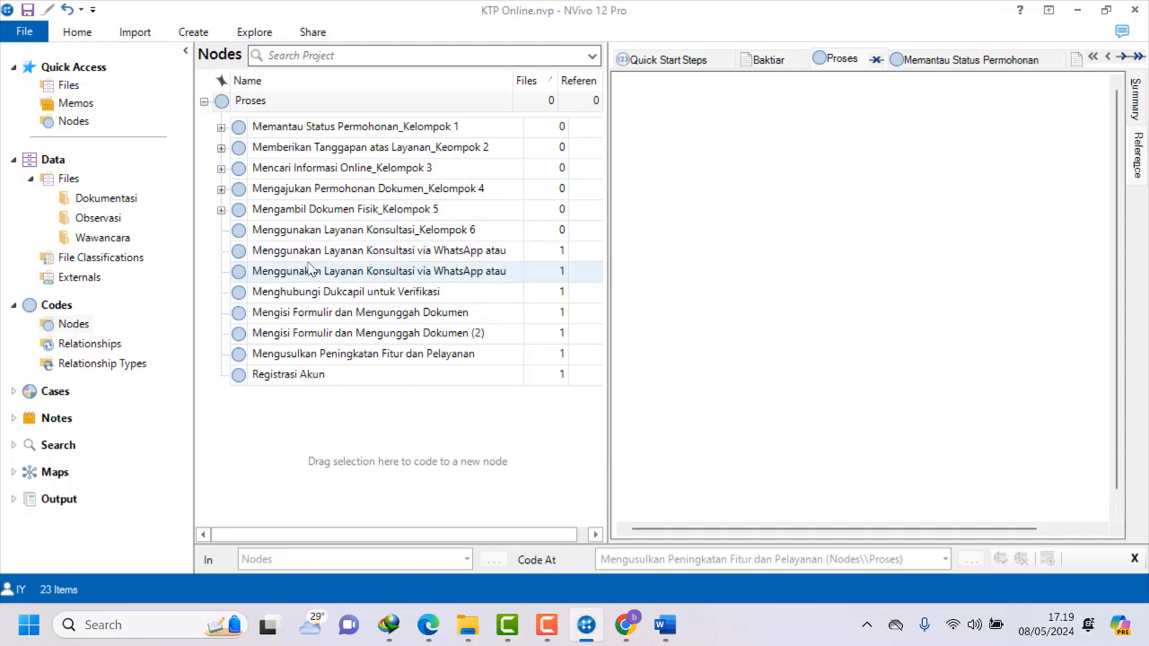
Move both Menggunakan Layanan Konsultasi via WhatsApp nodes into the Menggunakan Layanan Konsultasi_Kelompok 6 group node.
{"action": "left_click", "coordinate": [240, 255]}
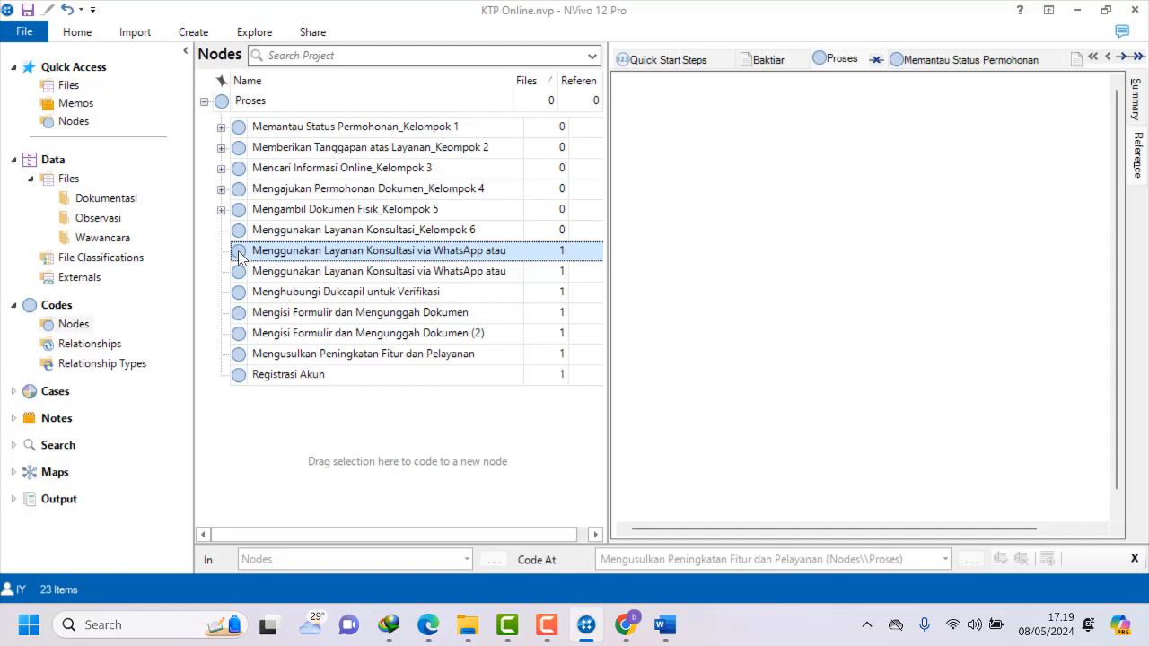
{"action": "left_click", "coordinate": [240, 233], "text": "ctrl"}
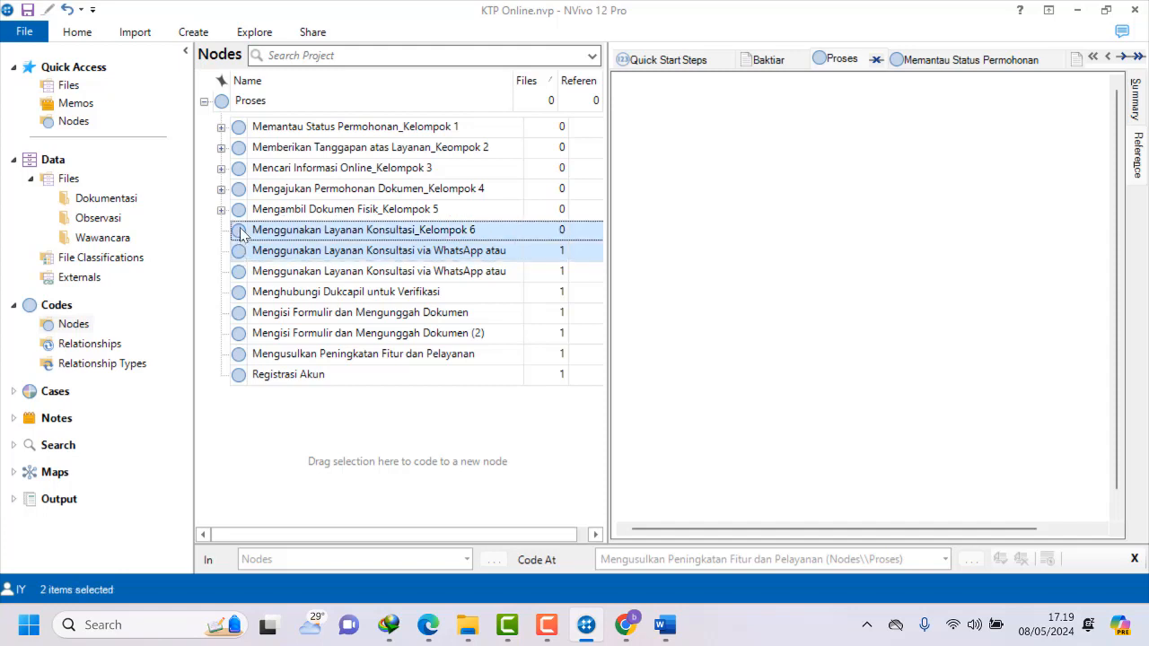
{"action": "left_click", "coordinate": [187, 272]}
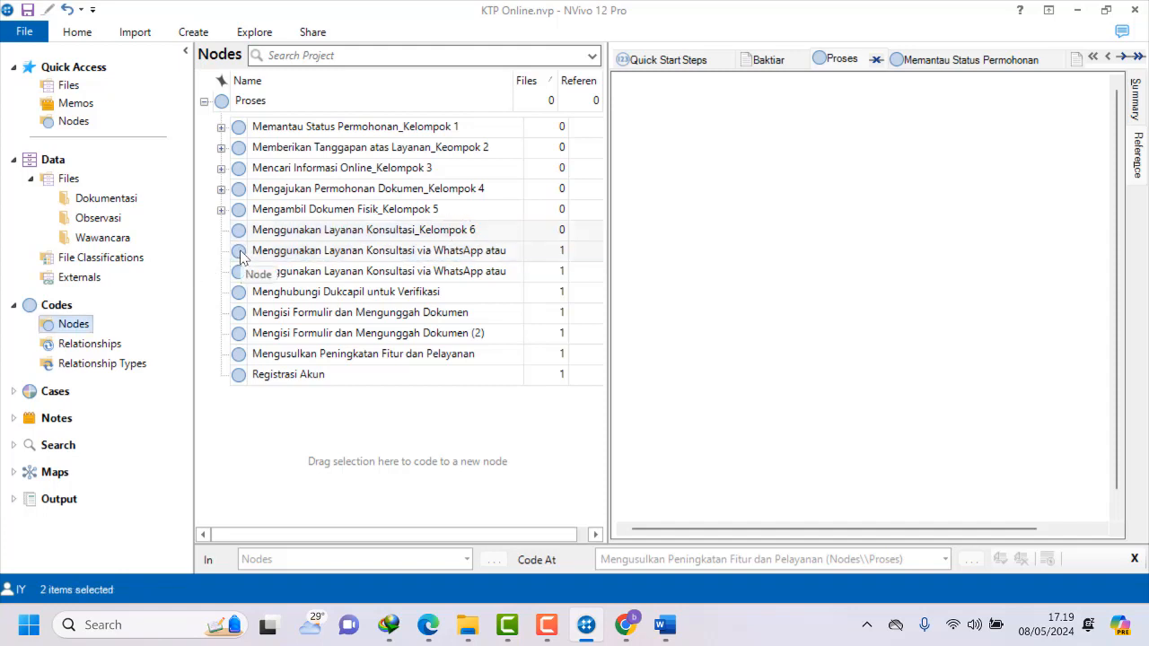
{"action": "left_click", "coordinate": [241, 255]}
{"action": "left_click", "coordinate": [241, 255]}
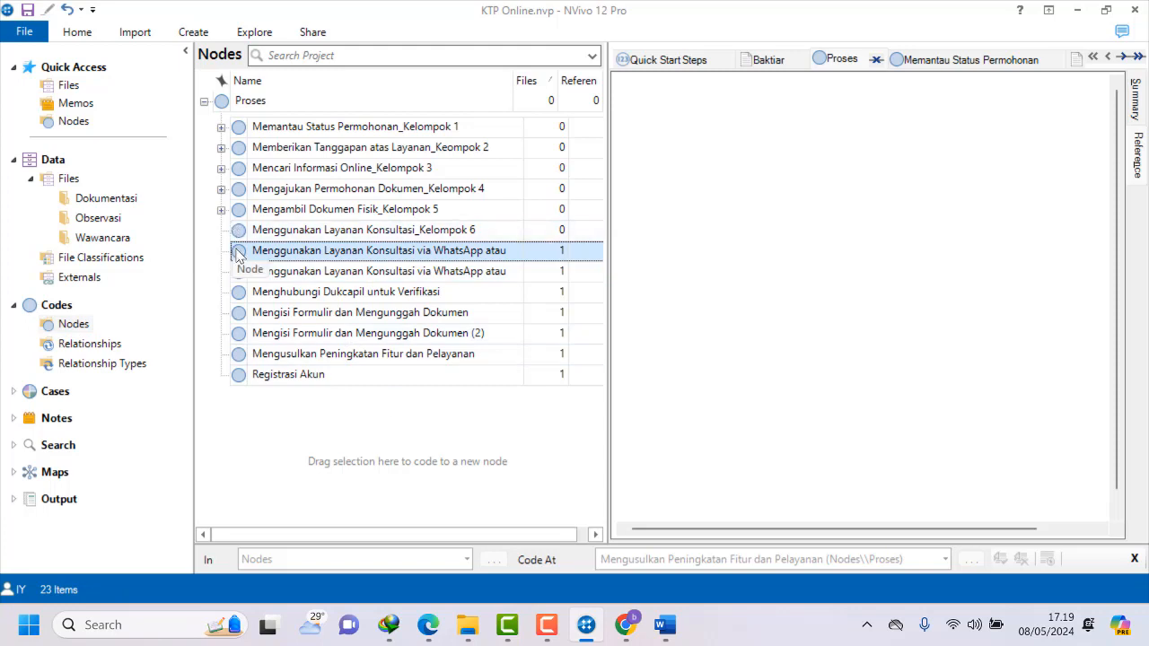
{"action": "left_click_drag", "start_coordinate": [238, 255], "coordinate": [239, 232]}
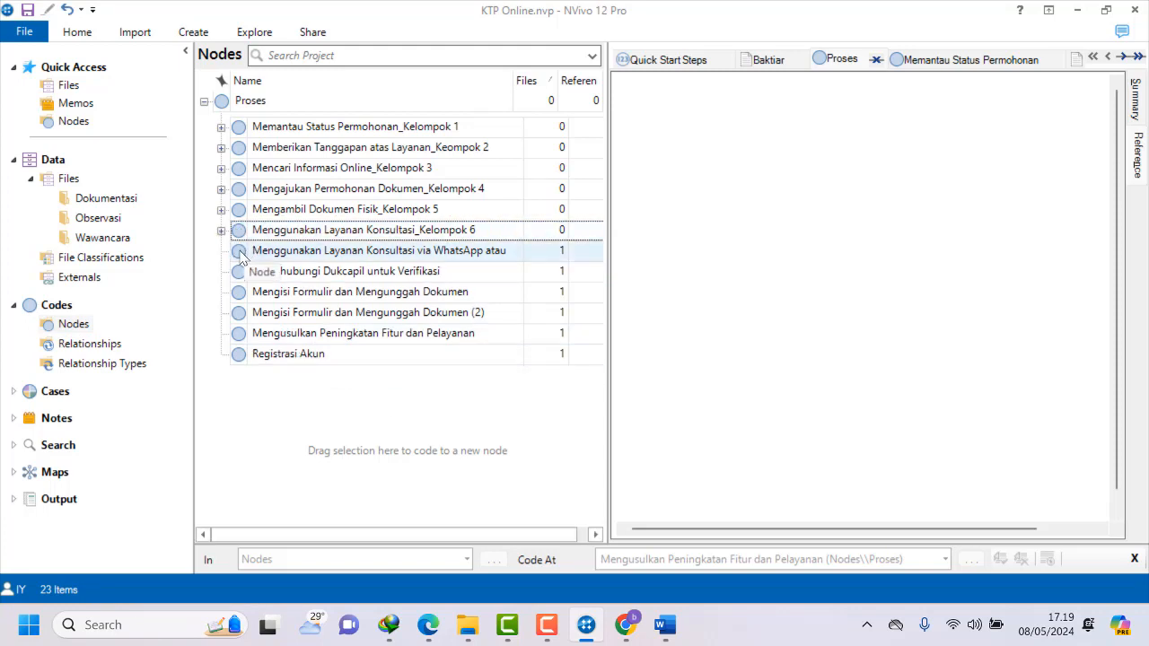
{"action": "left_click", "coordinate": [240, 255]}
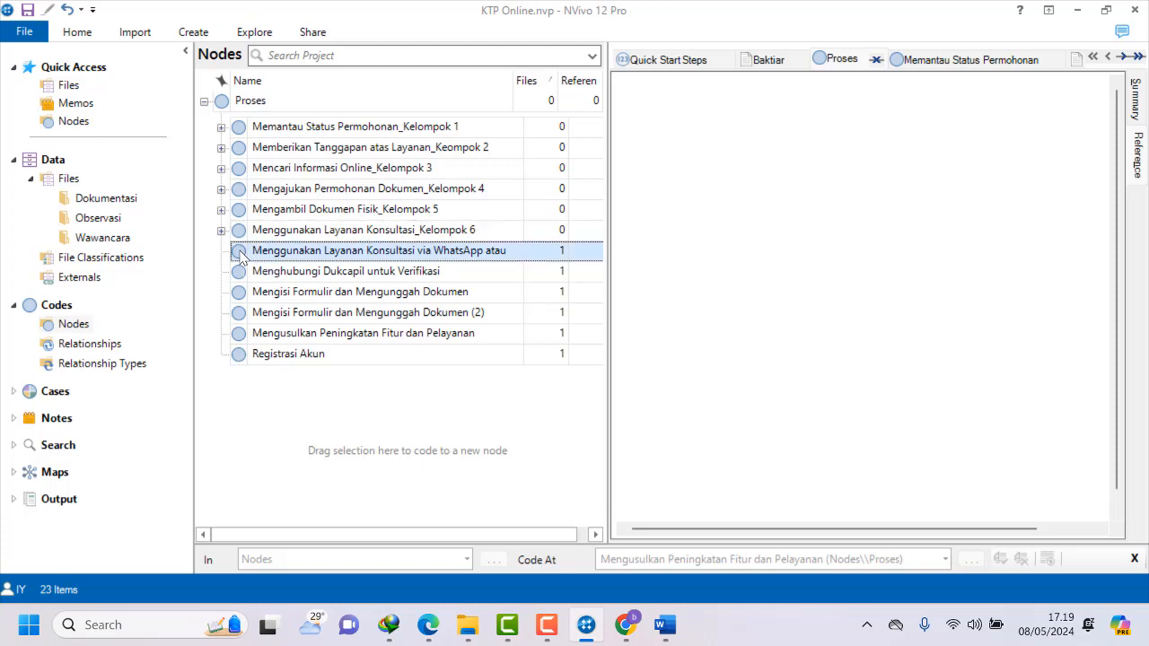
{"action": "left_click_drag", "start_coordinate": [240, 256], "coordinate": [241, 236]}
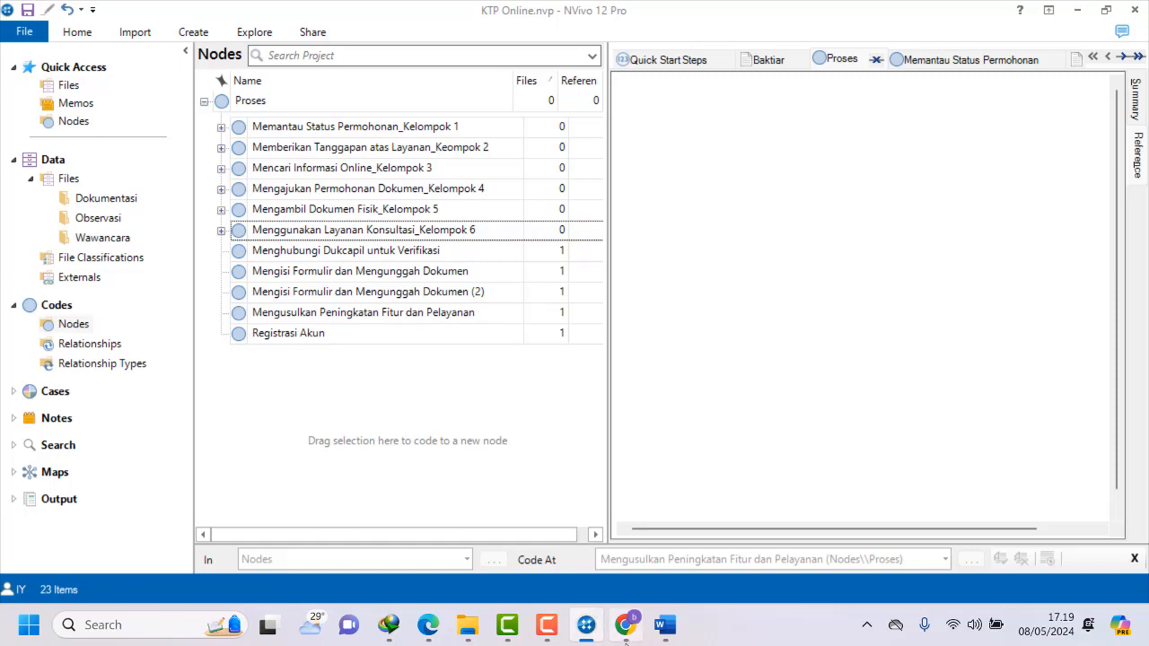
Copy the seventh group's title from ChatGPT and create a child node under Proses in NVivo named "Menghubungi Dukcapil untuk Verifikasi_Kelompok 7".
{"action": "mouse_move", "coordinate": [626, 640]}
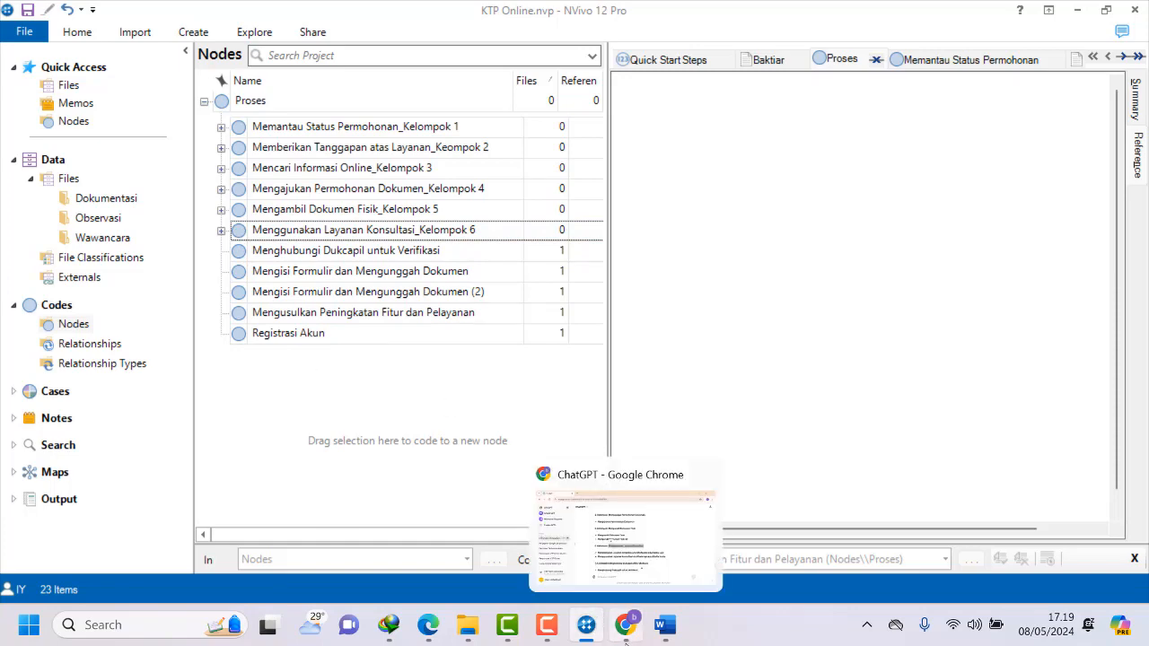
{"action": "left_click", "coordinate": [626, 640]}
{"action": "scroll", "coordinate": [568, 523], "scroll_direction": "down", "scroll_amount": 2}
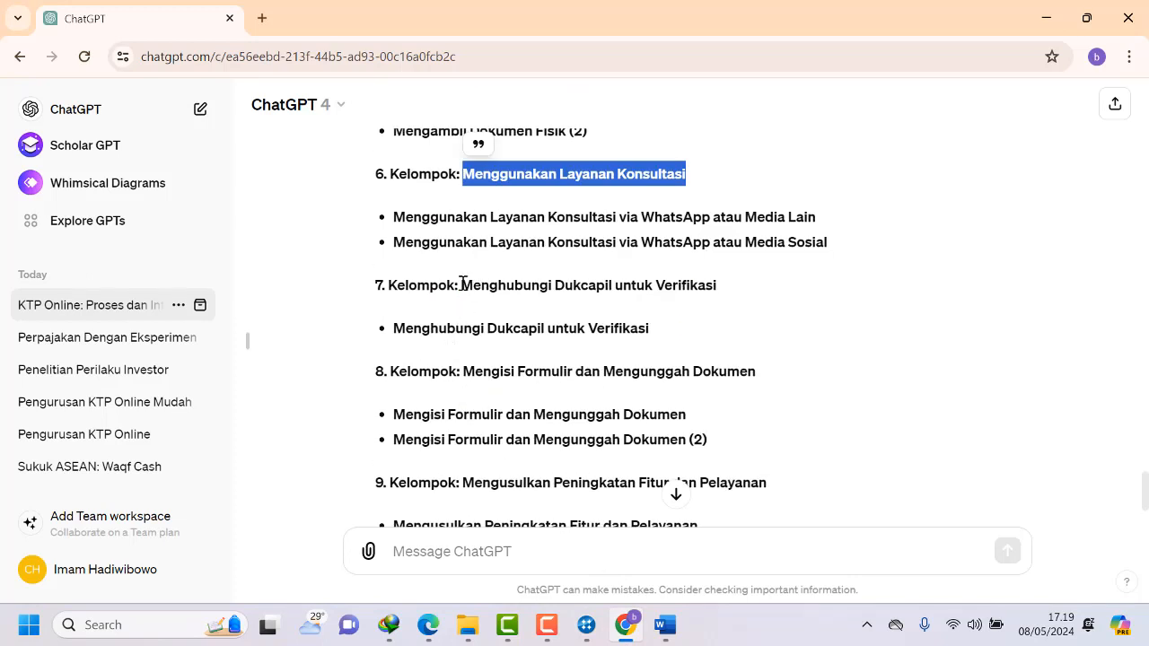
{"action": "left_click_drag", "start_coordinate": [462, 284], "coordinate": [711, 286]}
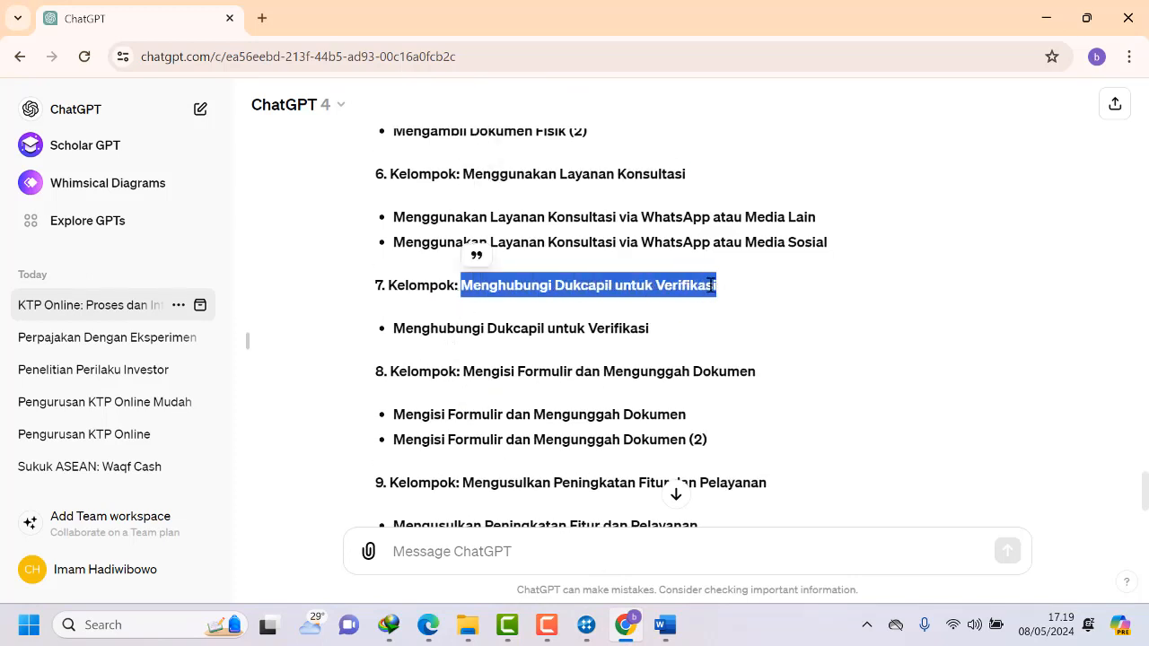
{"action": "right_click", "coordinate": [711, 285]}
{"action": "left_click", "coordinate": [732, 303]}
{"action": "mouse_move", "coordinate": [631, 639]}
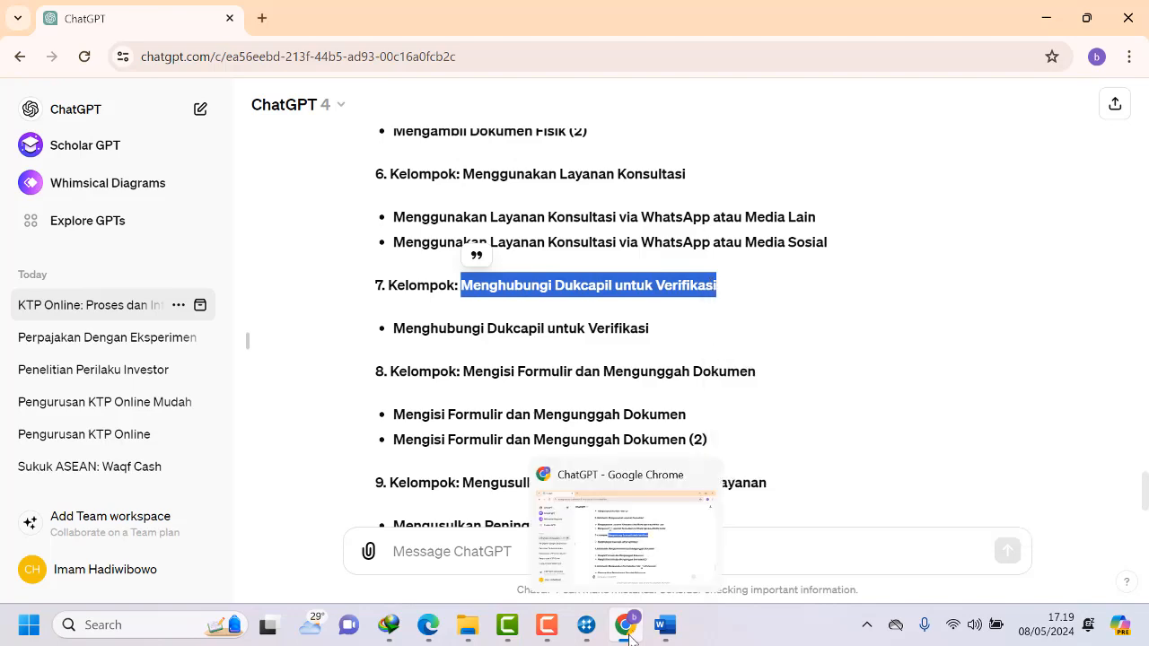
{"action": "left_click", "coordinate": [586, 627]}
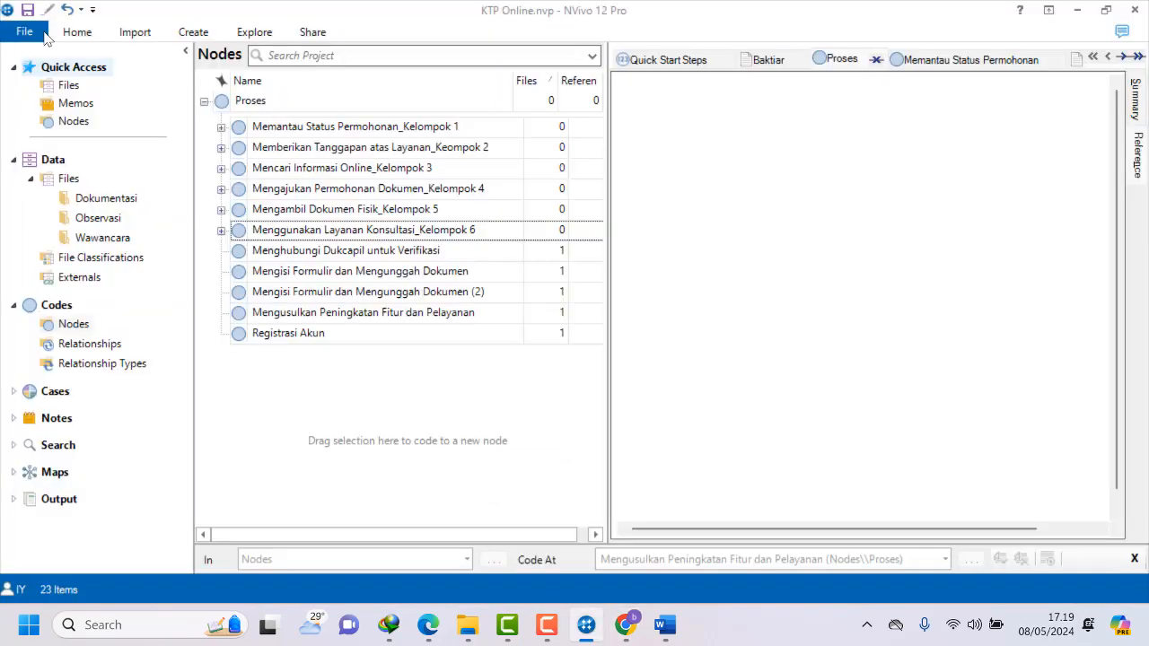
{"action": "right_click", "coordinate": [224, 106]}
{"action": "left_click", "coordinate": [260, 113]}
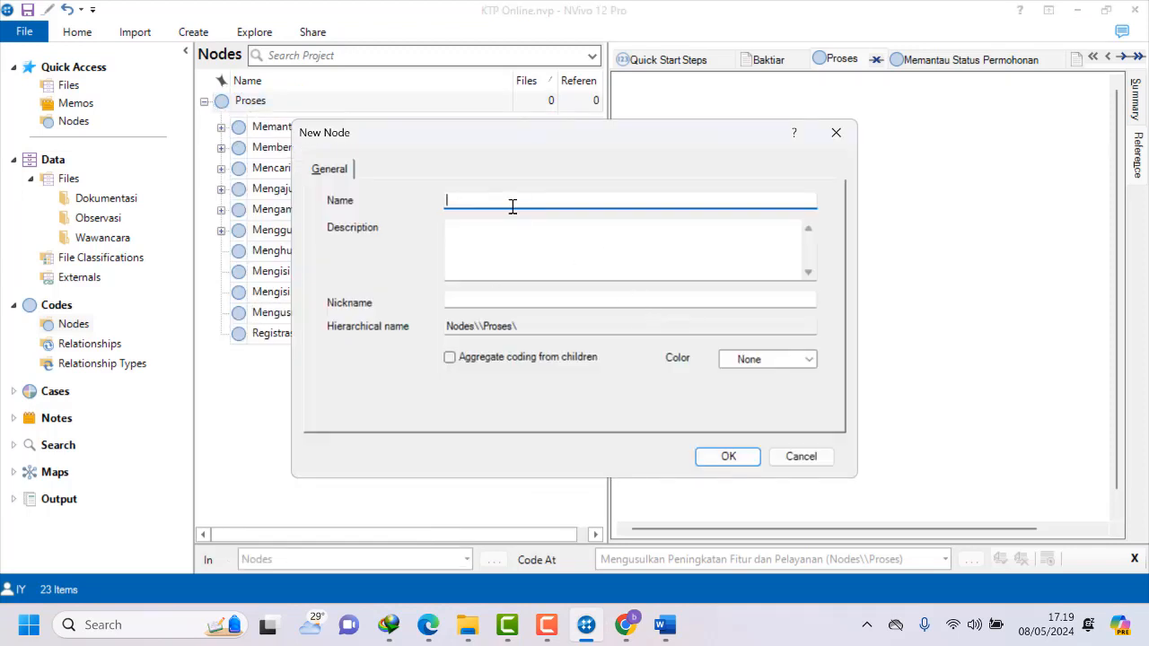
{"action": "key", "text": "ctrl+v"}
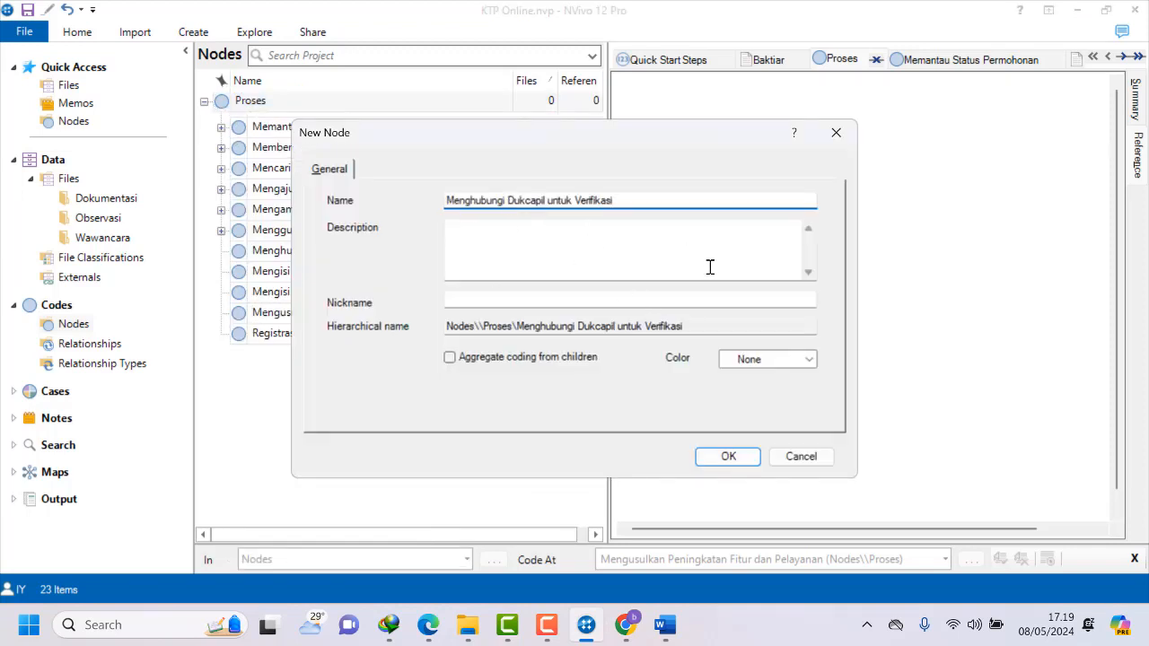
{"action": "type", "text": "_Kelompok 7"}
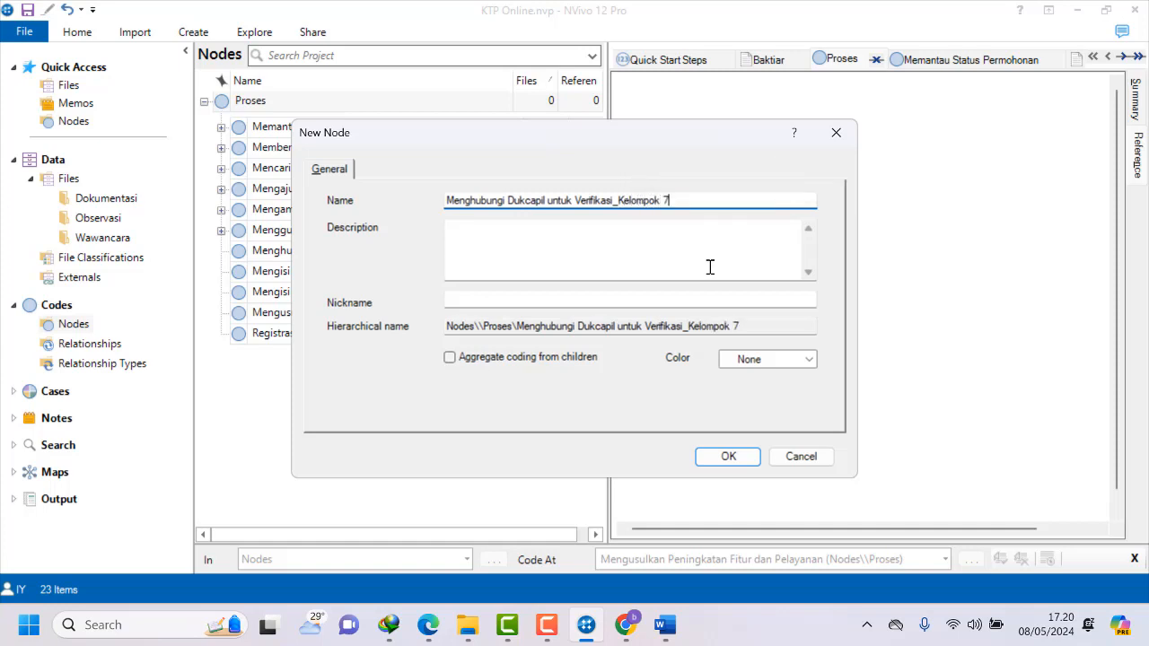
{"action": "left_click", "coordinate": [728, 457]}
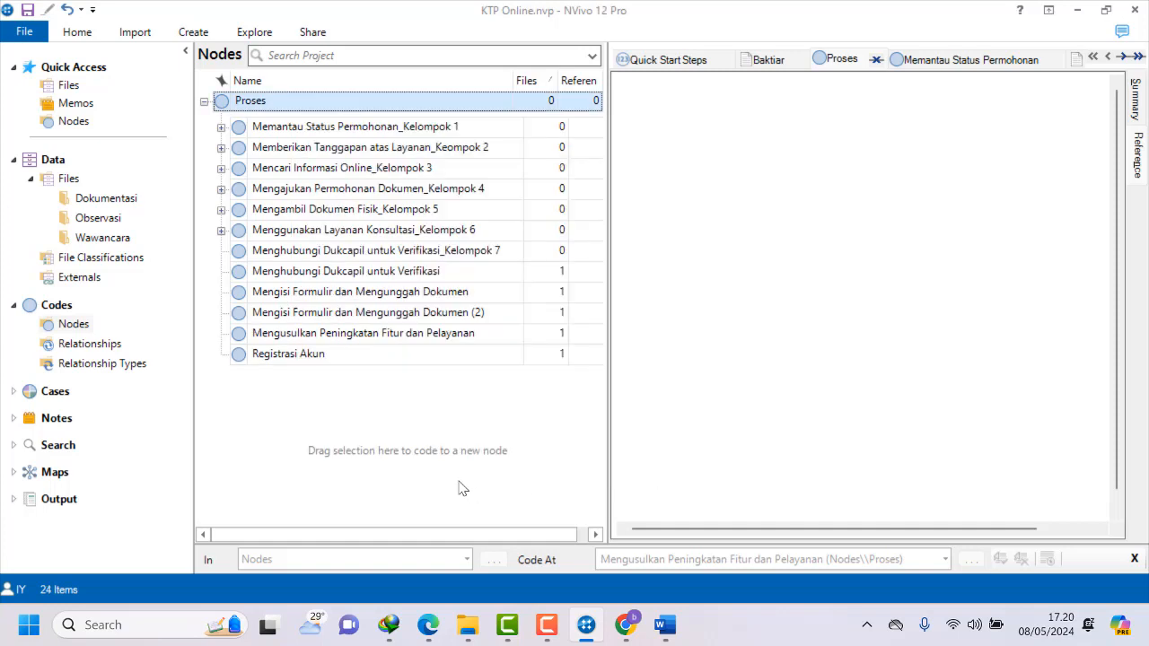
Move the Menghubungi Dukcapil untuk Verifikasi node into the Menghubungi Dukcapil untuk Verifikasi_Kelompok 7 group node.
{"action": "left_click", "coordinate": [240, 275]}
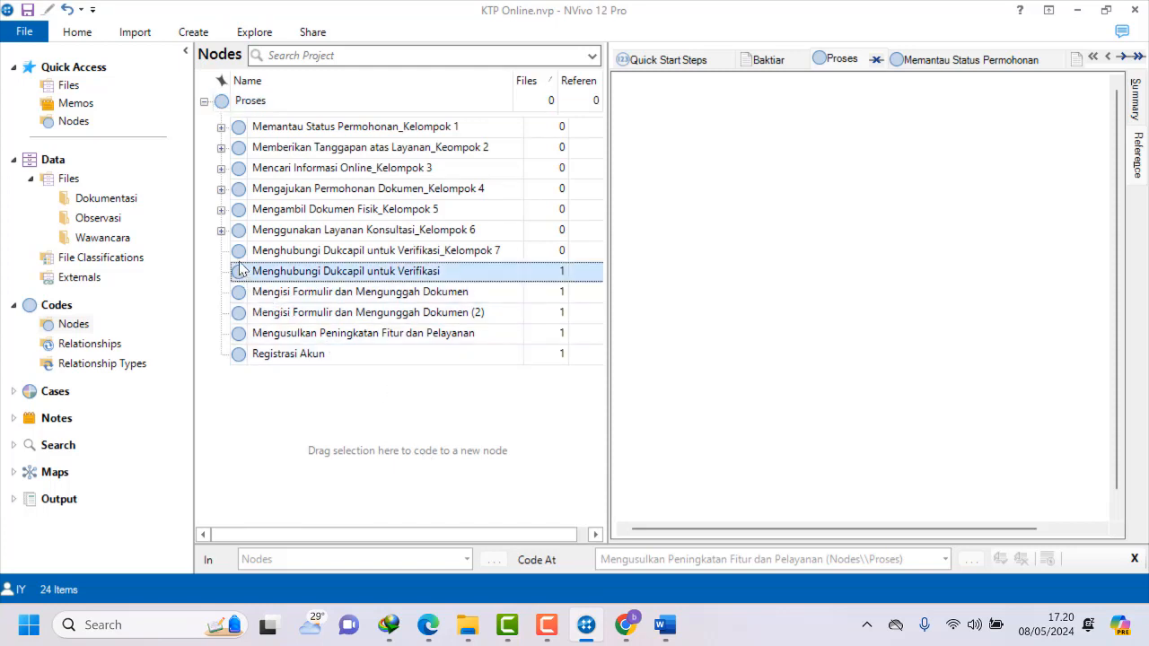
{"action": "left_click", "coordinate": [238, 252], "text": "ctrl"}
{"action": "left_click", "coordinate": [209, 285]}
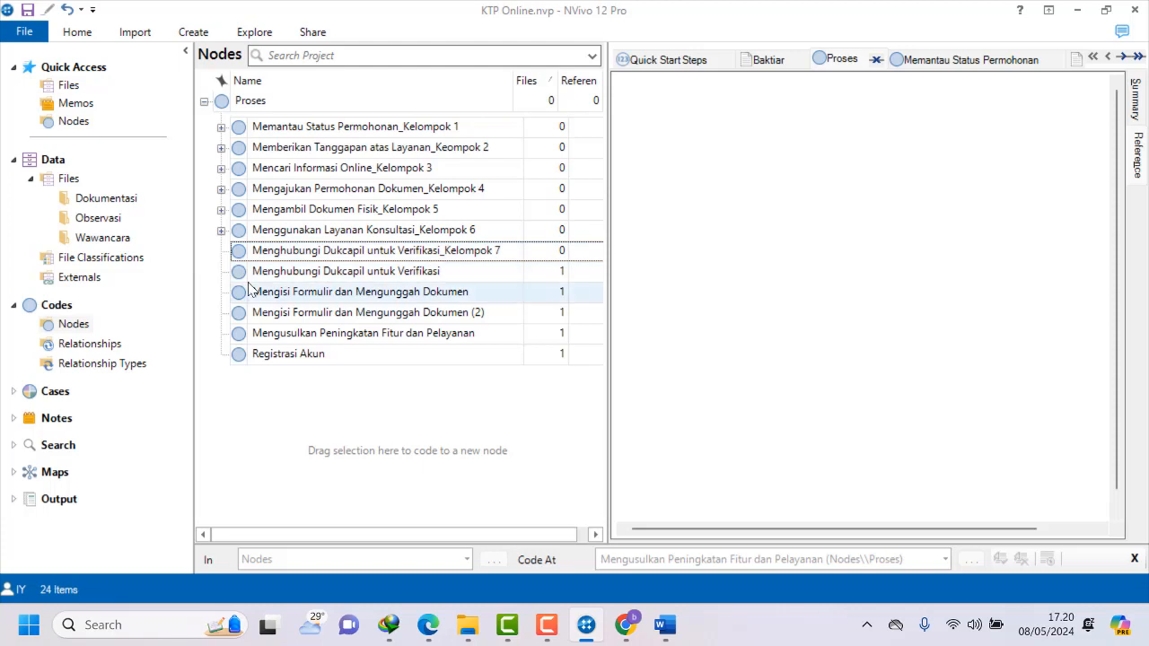
{"action": "left_click", "coordinate": [240, 275]}
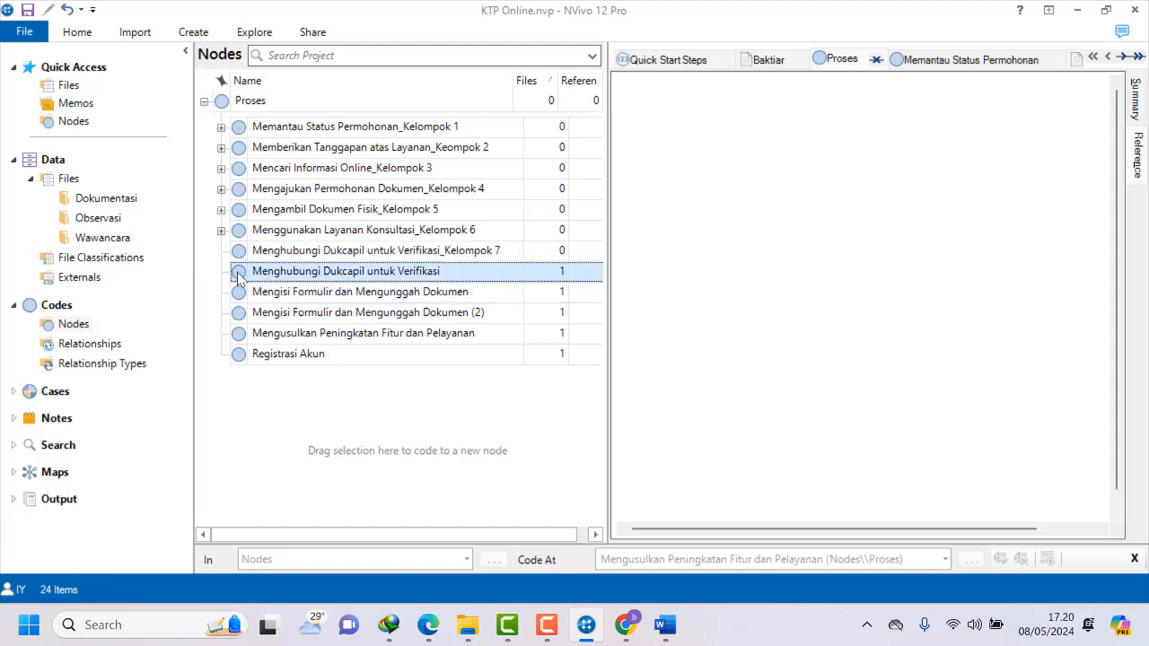
{"action": "left_click_drag", "start_coordinate": [239, 275], "coordinate": [239, 252]}
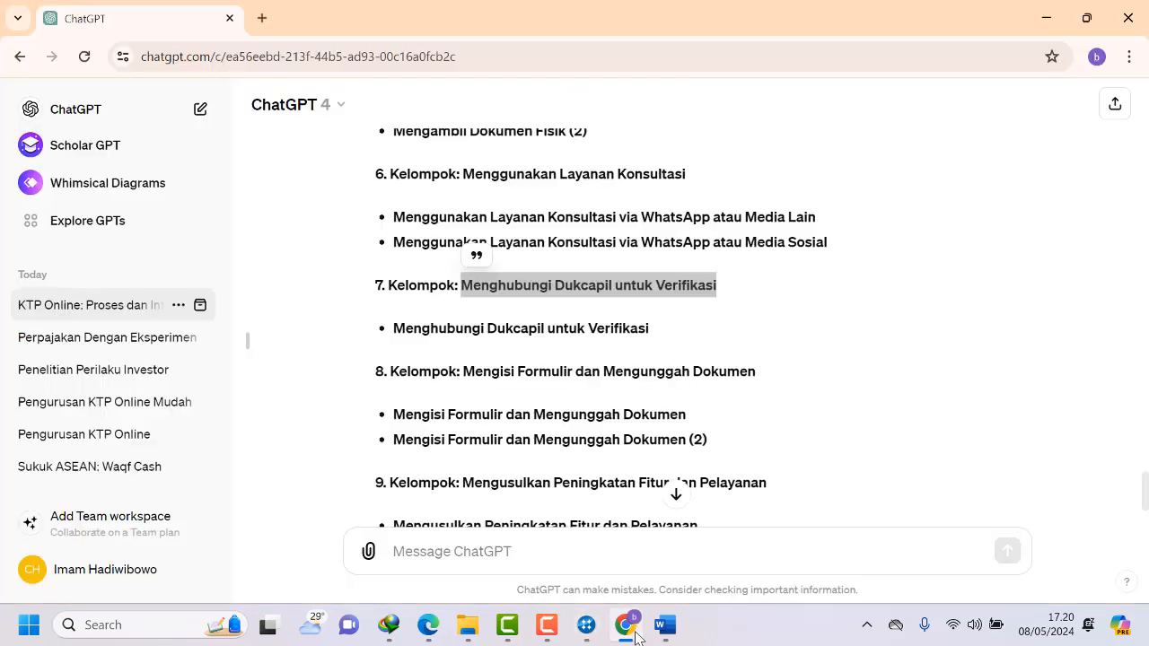
Copy the eighth group's title from ChatGPT and create a child node under Proses in NVivo named "Mengisi Formulir dan Mengunggah Dokumen__Kelompok 8".
{"action": "left_click", "coordinate": [626, 625]}
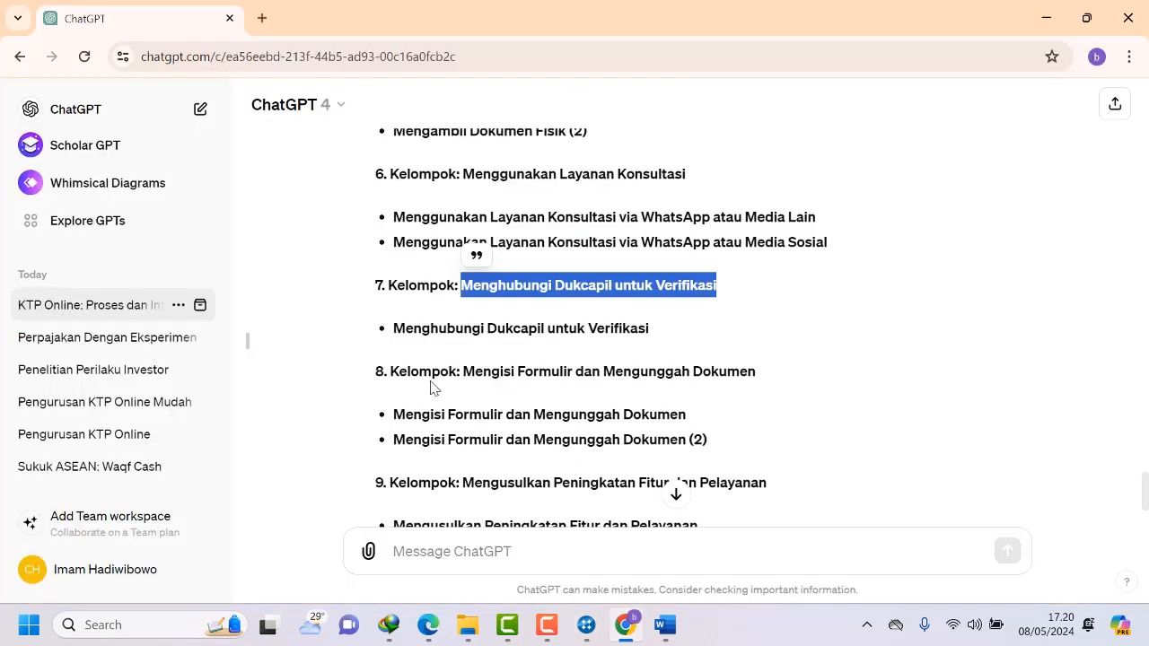
{"action": "left_click_drag", "start_coordinate": [463, 373], "coordinate": [760, 375]}
{"action": "right_click", "coordinate": [760, 375]}
{"action": "left_click", "coordinate": [388, 150]}
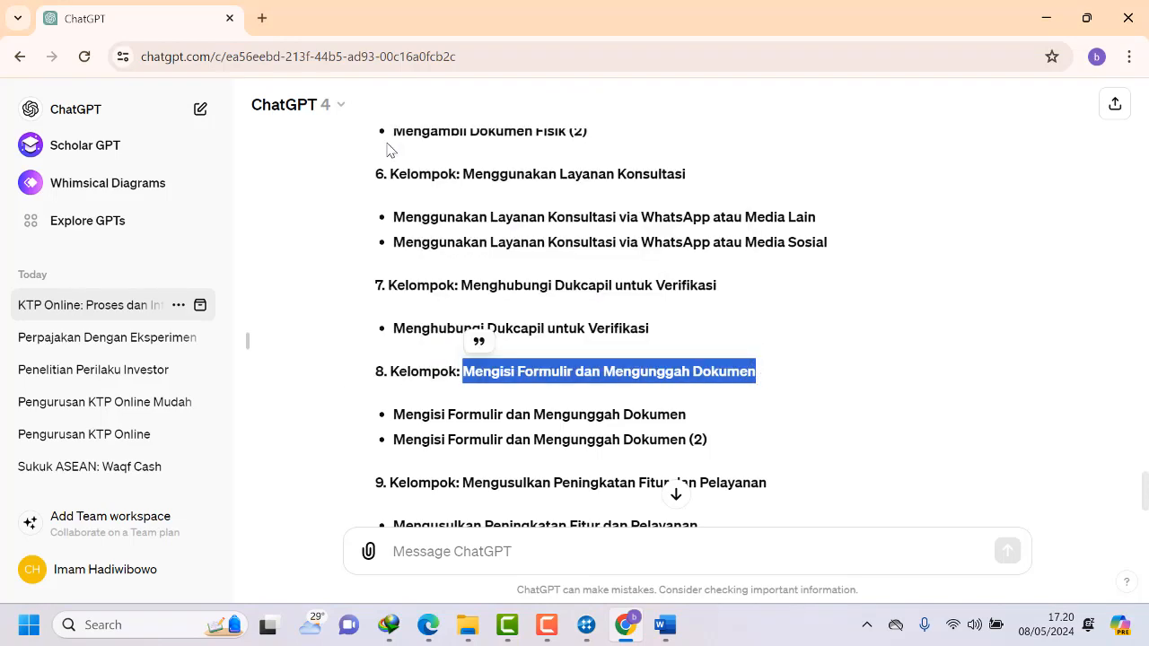
{"action": "left_click", "coordinate": [585, 629]}
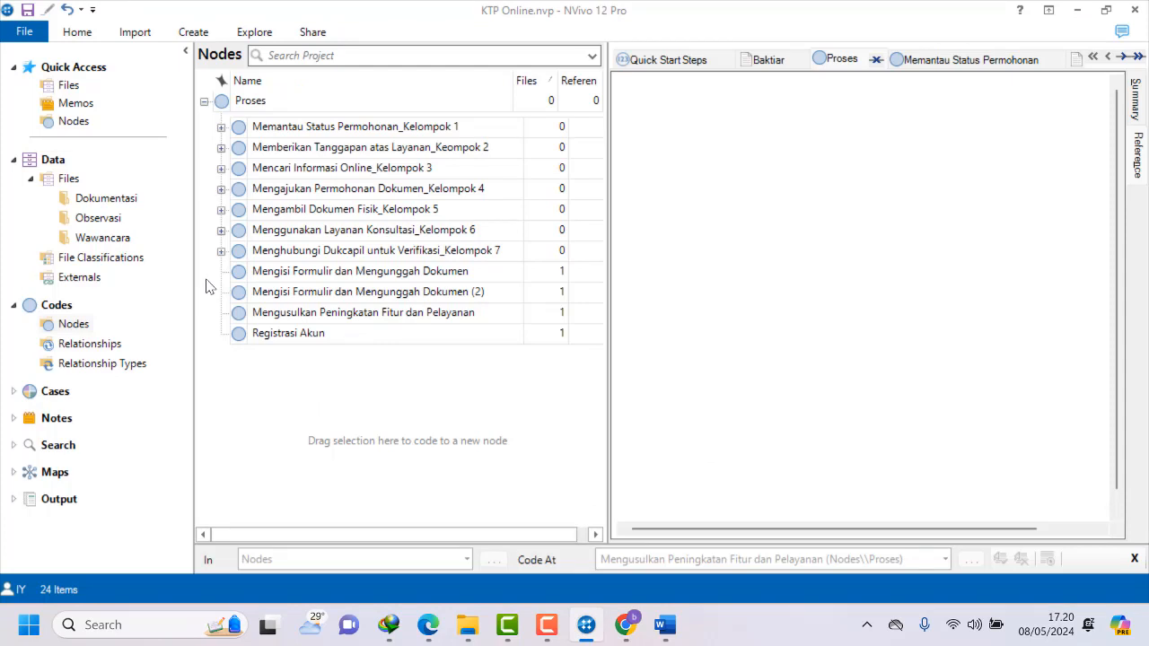
{"action": "right_click", "coordinate": [226, 102]}
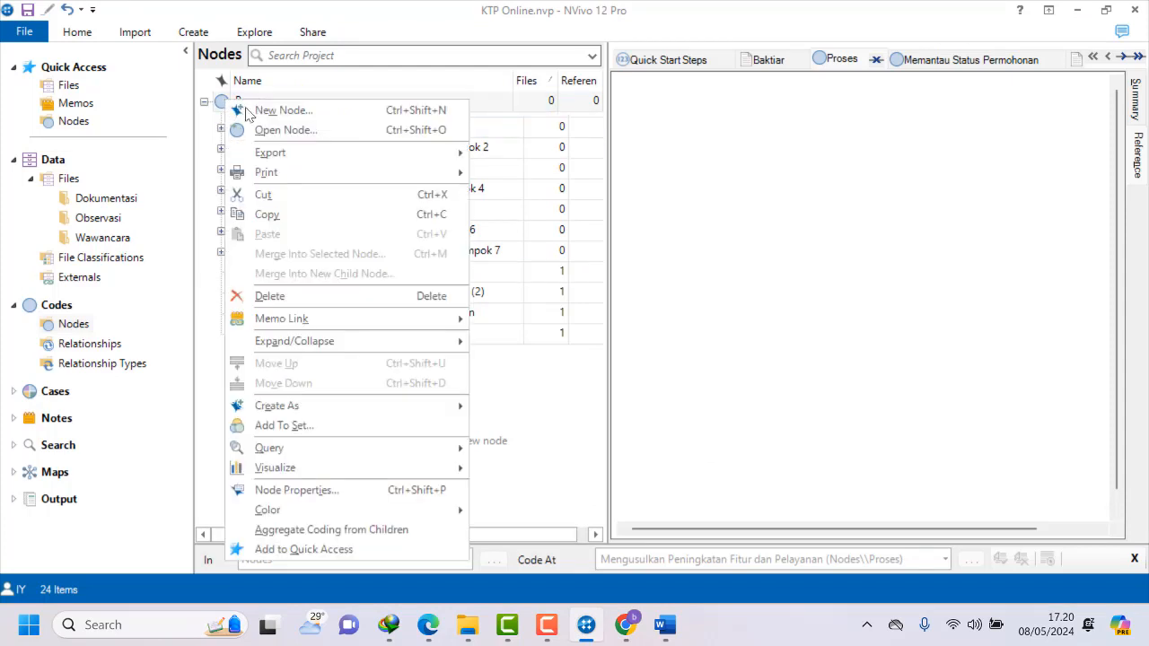
{"action": "left_click", "coordinate": [263, 123]}
{"action": "key", "text": "ctrl+v"}
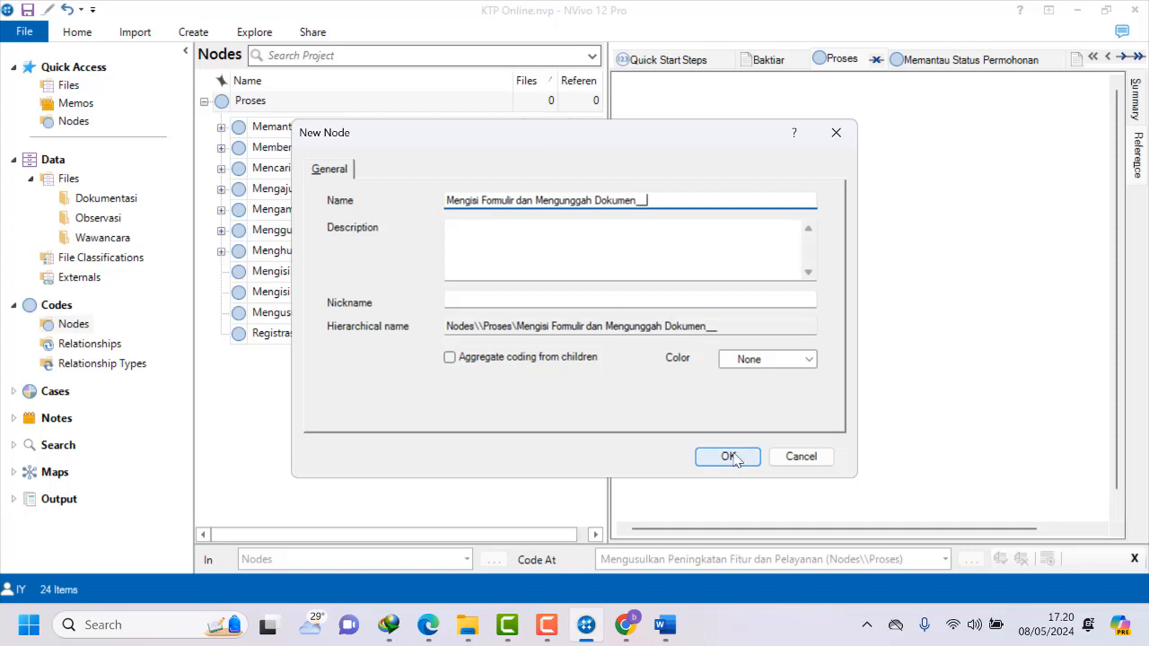
{"action": "type", "text": "__Kelompok "}
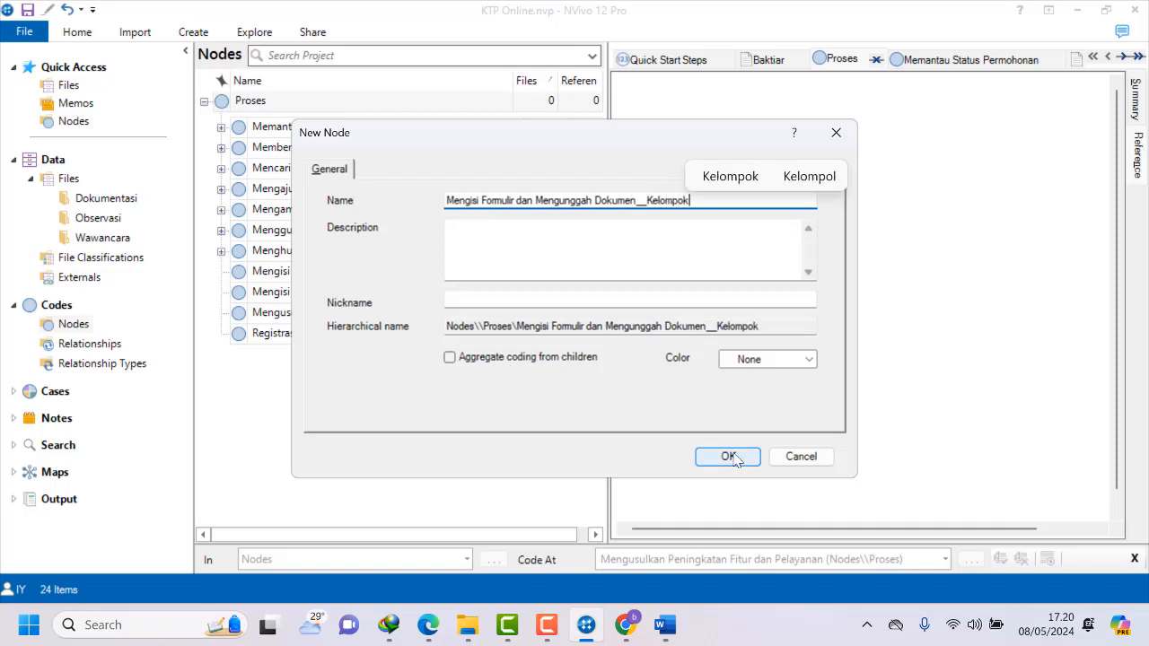
{"action": "type", "text": "8"}
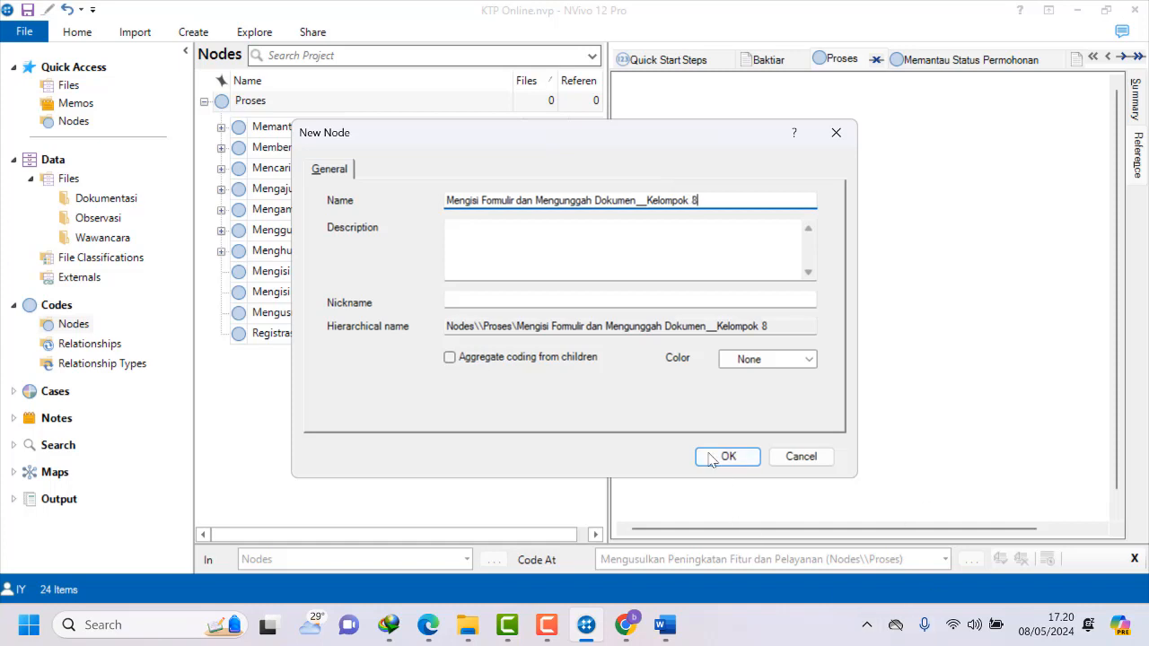
{"action": "left_click", "coordinate": [743, 458]}
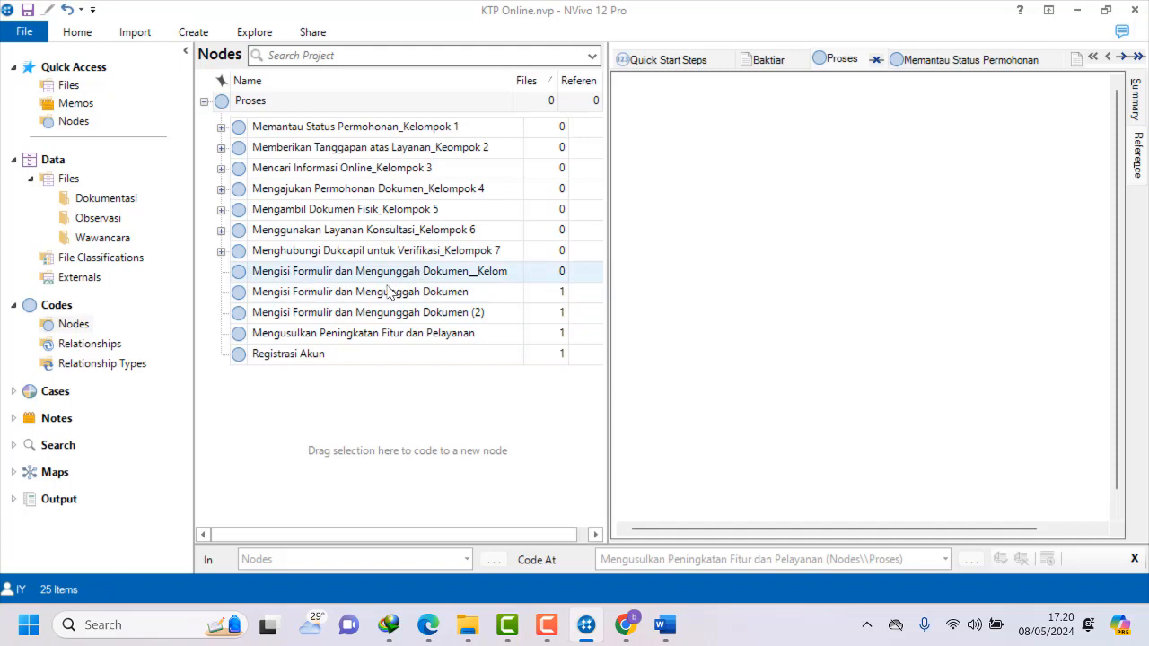
Try to move the Mengisi Formulir dan Mengunggah Dokumen node into the Mengisi Formulir dan Mengunggah Dokumen__Kelompok 8 group node.
{"action": "left_click", "coordinate": [238, 299]}
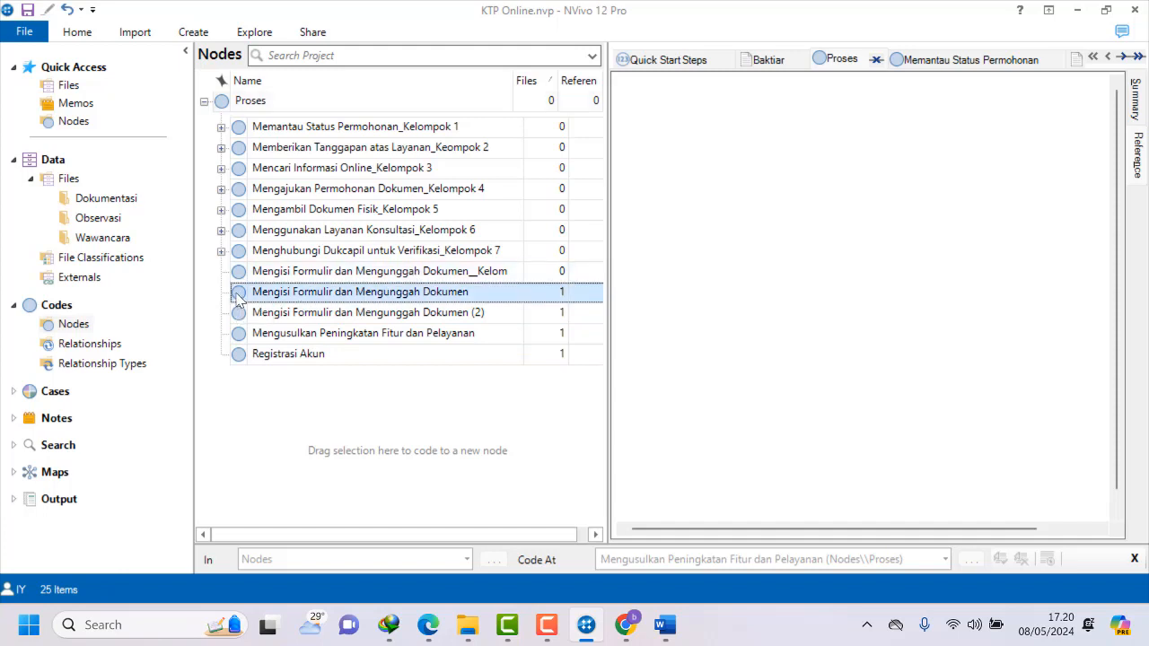
{"action": "left_click", "coordinate": [236, 275], "text": "ctrl"}
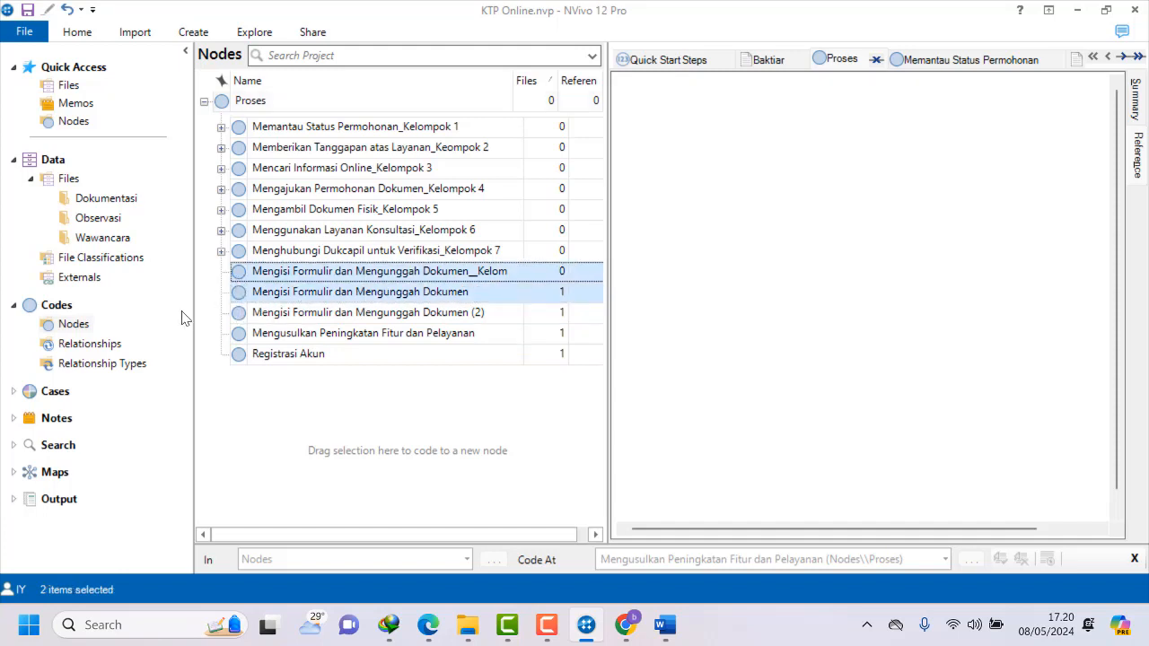
{"action": "left_click", "coordinate": [216, 302]}
{"action": "left_click", "coordinate": [242, 295]}
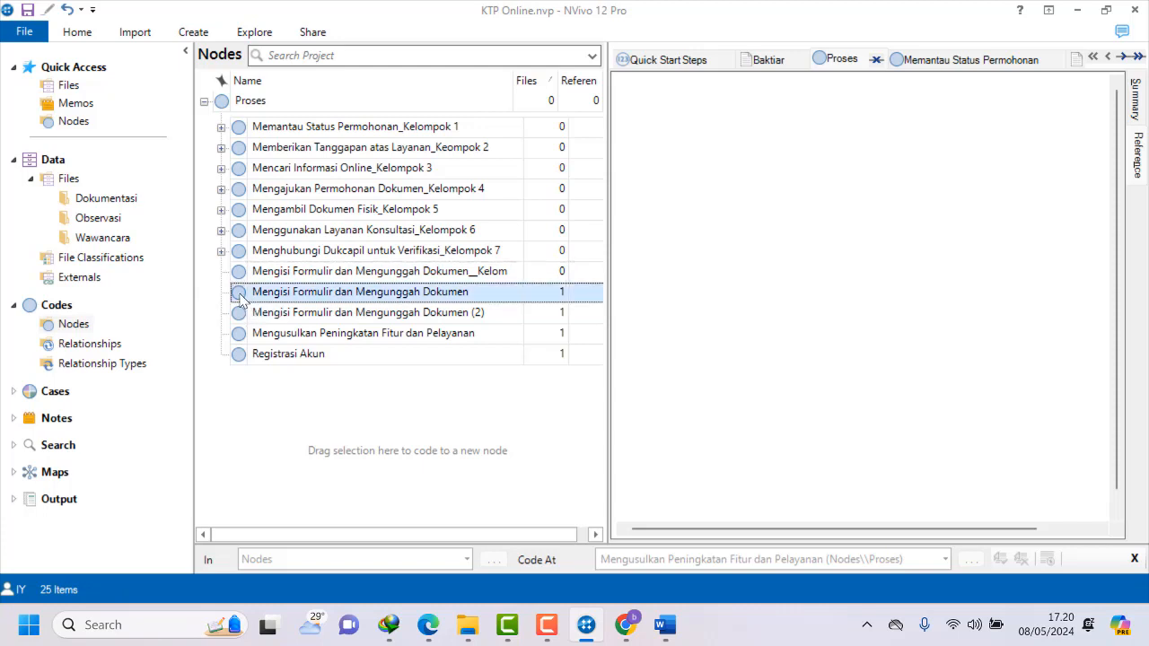
{"action": "left_click", "coordinate": [240, 276], "text": "ctrl"}
{"action": "left_click", "coordinate": [260, 454]}
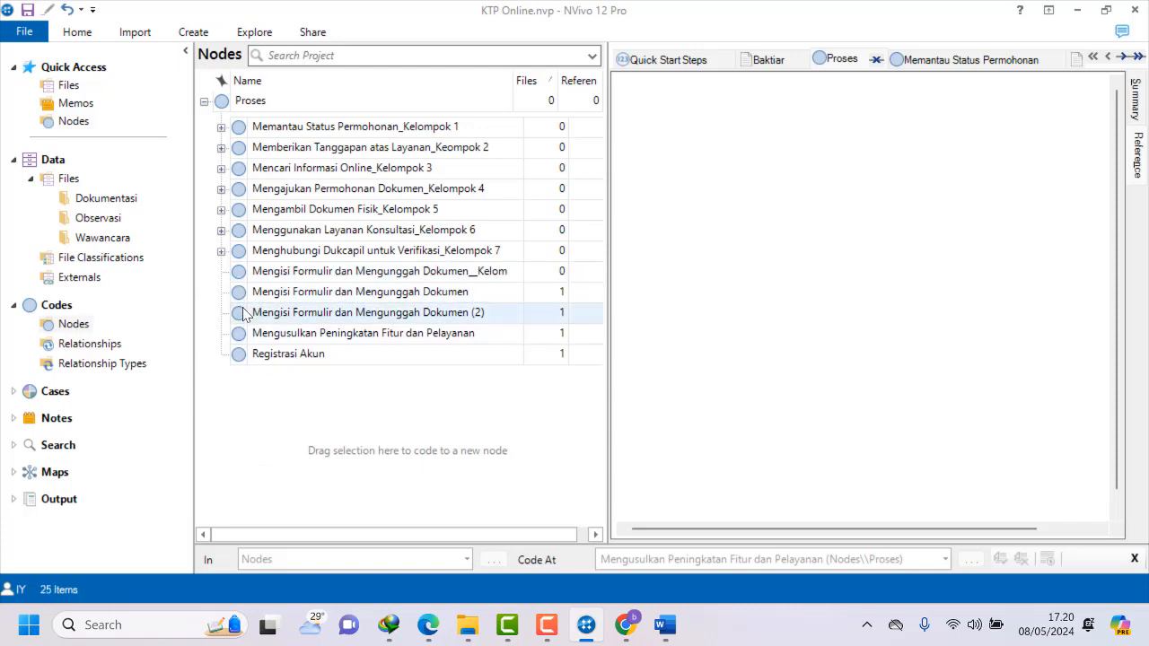
{"action": "left_click", "coordinate": [239, 296]}
{"action": "left_click", "coordinate": [240, 274], "text": "ctrl"}
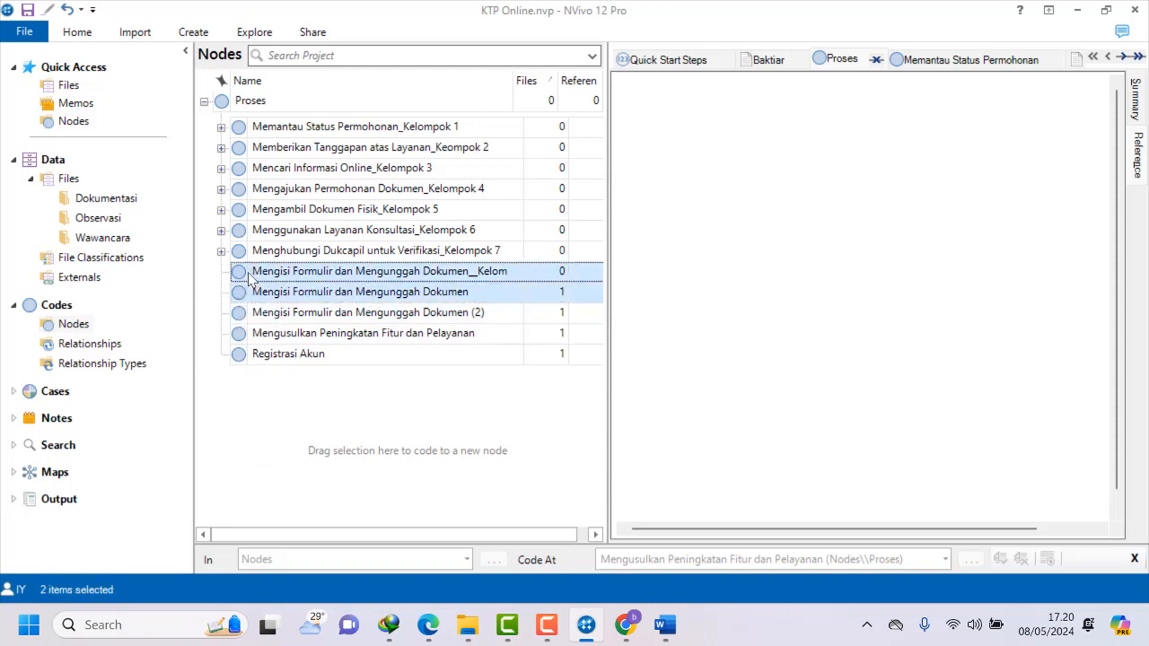
{"action": "left_click", "coordinate": [242, 368]}
{"action": "left_click", "coordinate": [241, 296]}
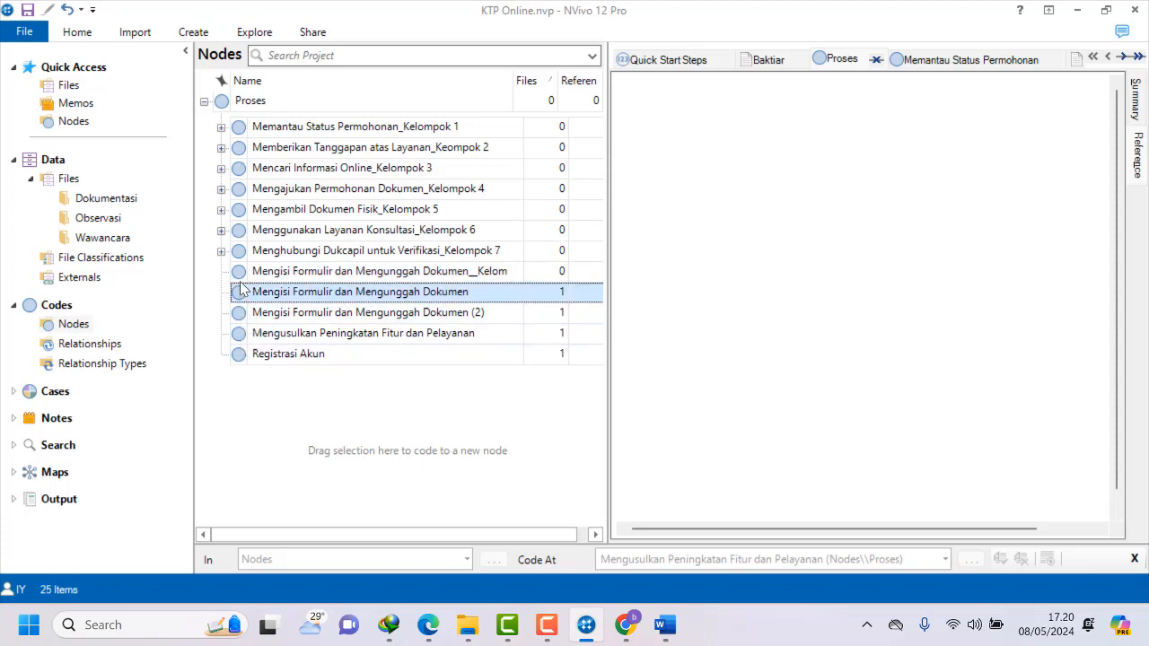
{"action": "left_click", "coordinate": [239, 280], "text": "ctrl"}
{"action": "left_click", "coordinate": [247, 435]}
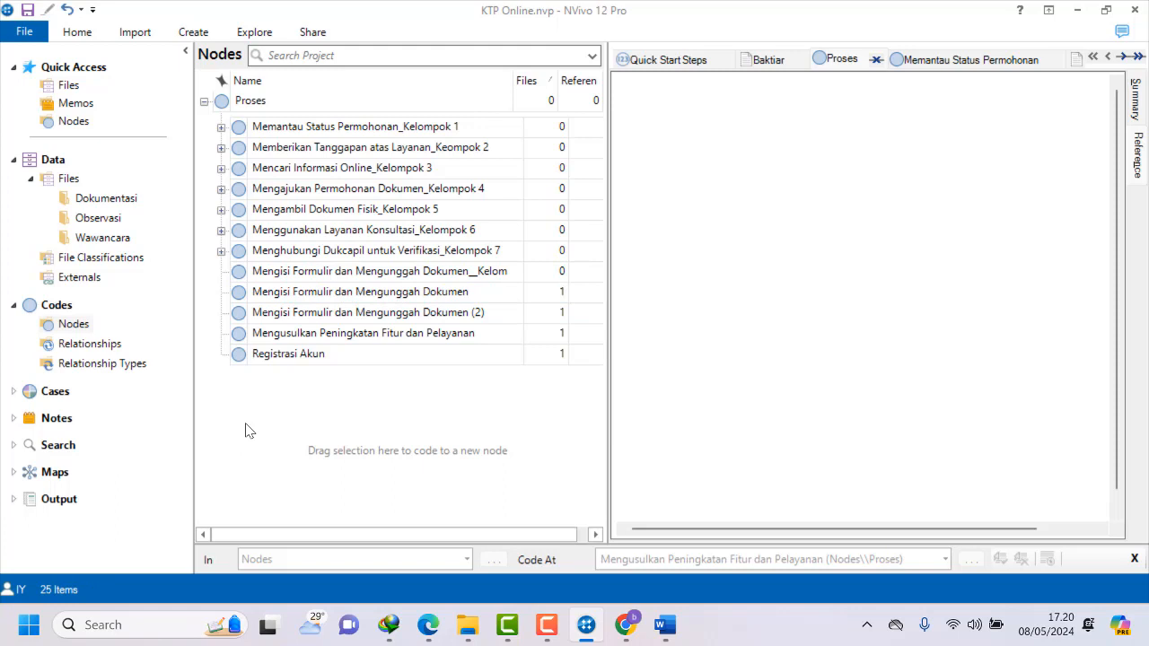
{"action": "left_click", "coordinate": [239, 294]}
{"action": "left_click", "coordinate": [238, 273], "text": "ctrl"}
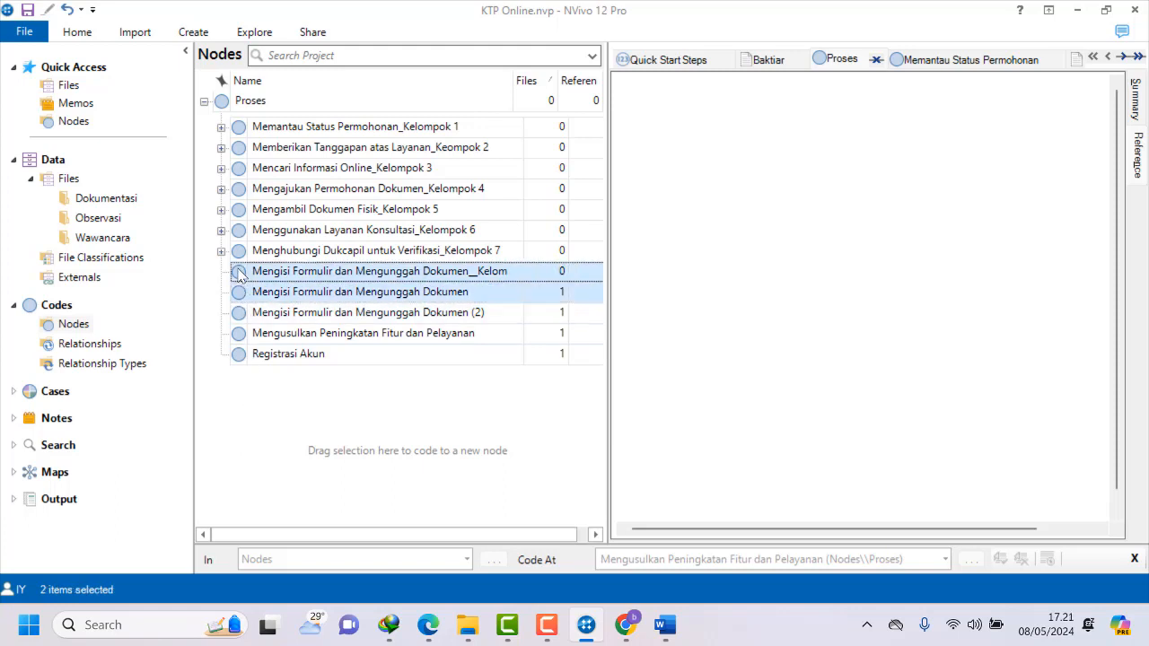
{"action": "left_click", "coordinate": [262, 494]}
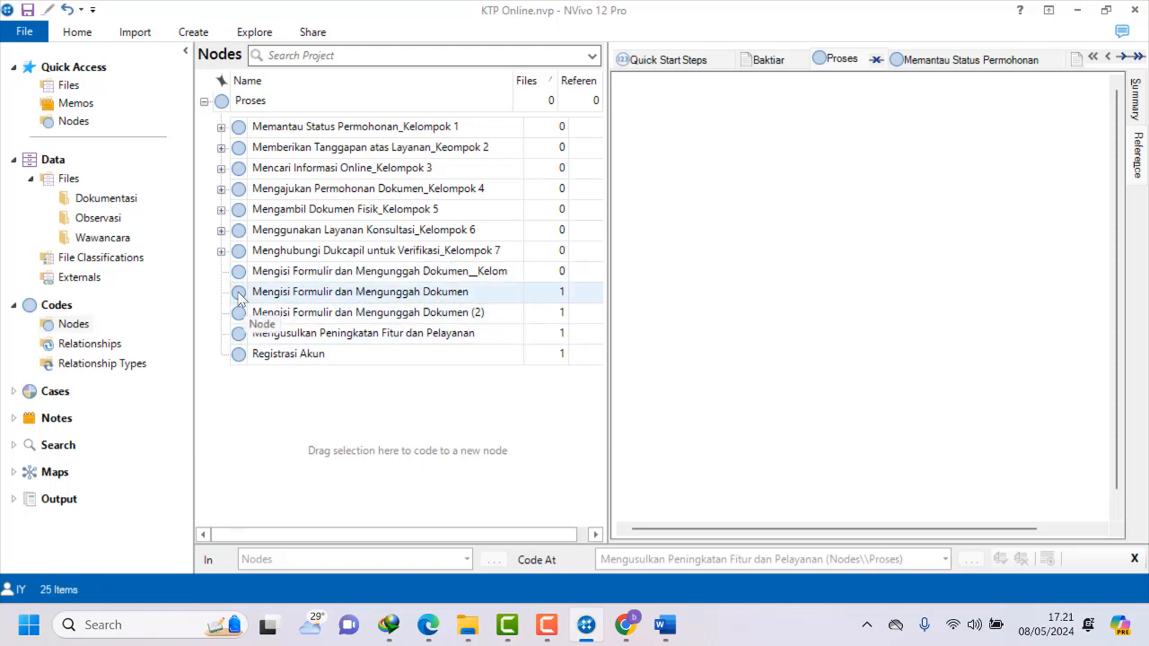
{"action": "left_click", "coordinate": [239, 295]}
{"action": "left_click", "coordinate": [236, 281], "text": "ctrl"}
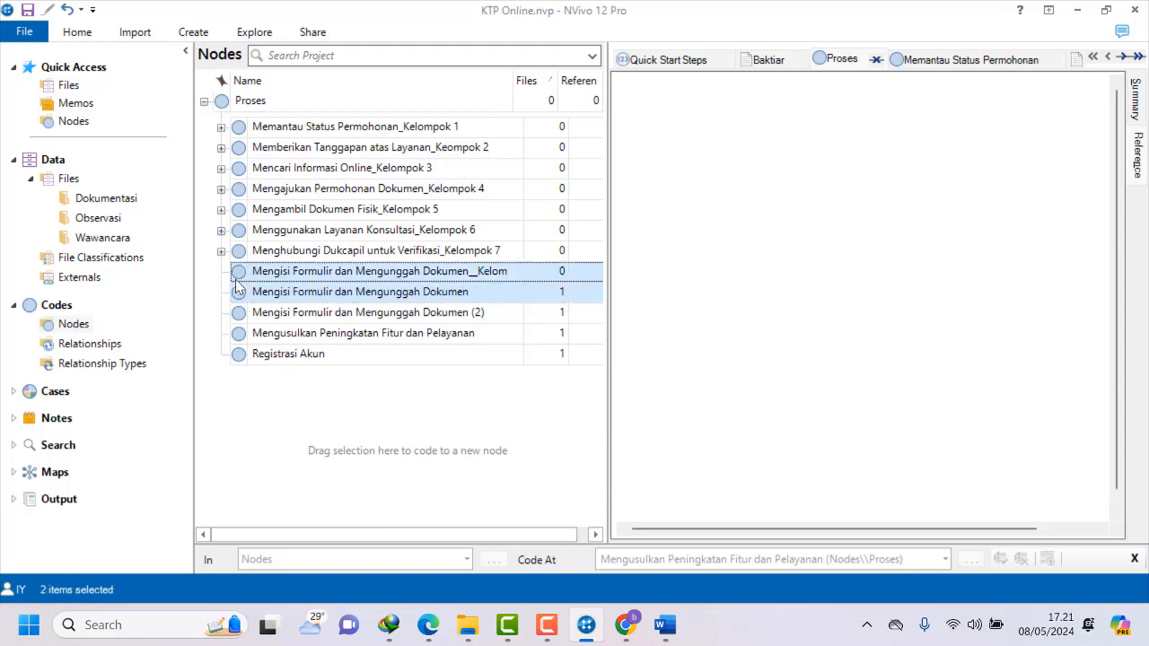
{"action": "left_click", "coordinate": [246, 412]}
{"action": "left_click", "coordinate": [238, 296]}
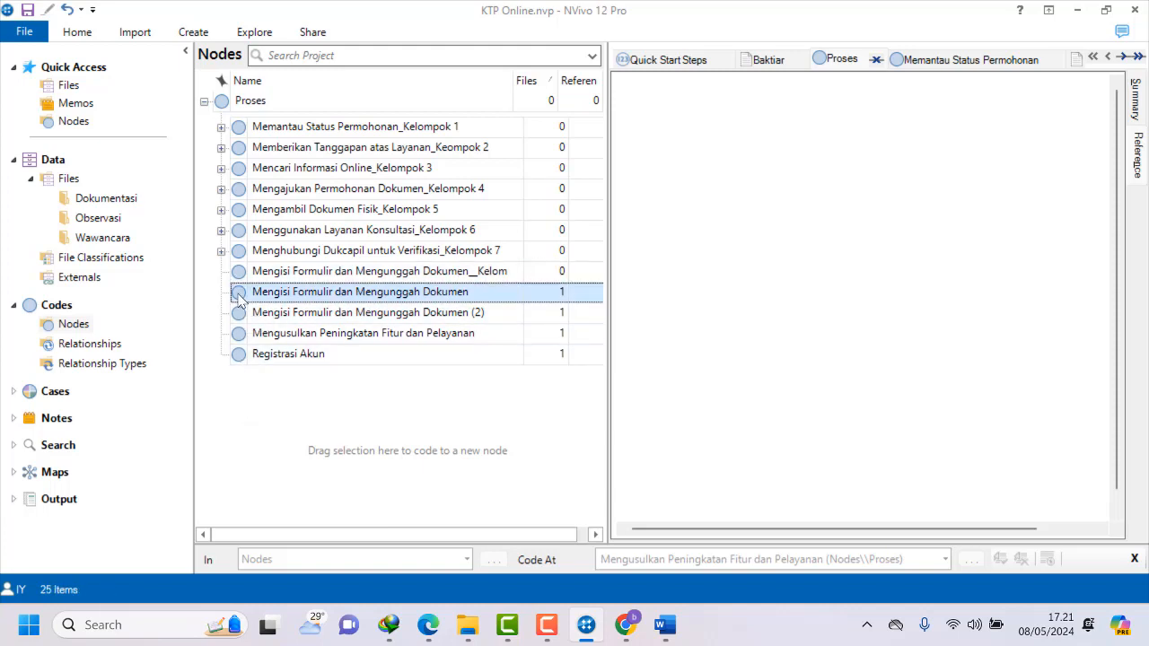
{"action": "left_click", "coordinate": [236, 274], "text": "ctrl"}
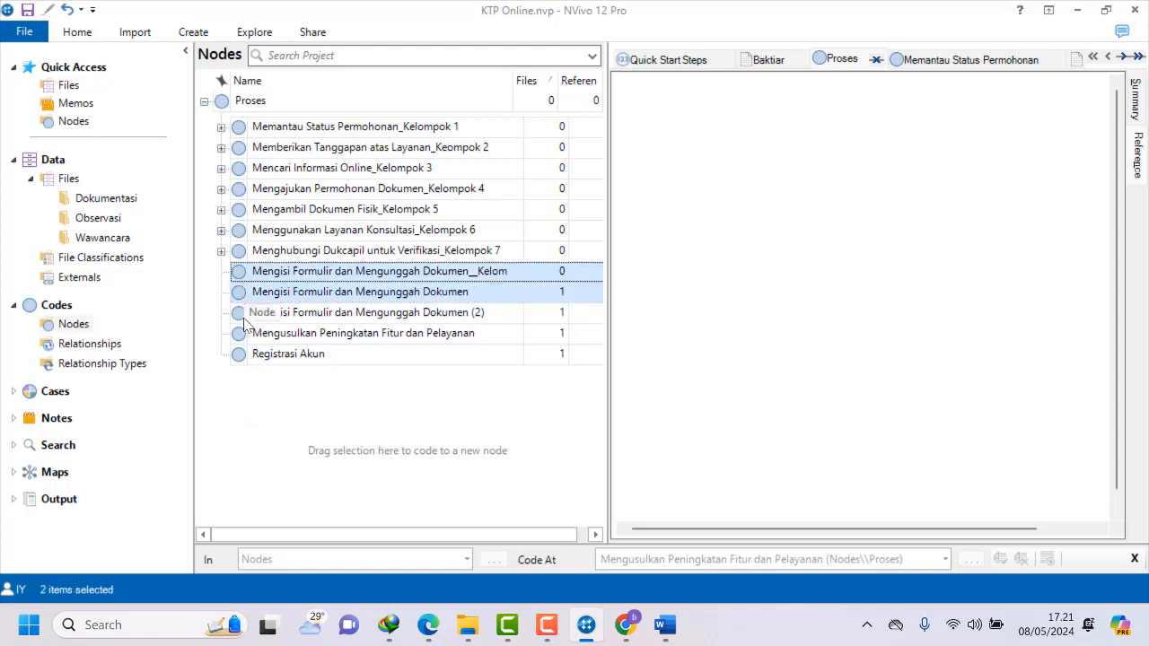
{"action": "left_click", "coordinate": [253, 395]}
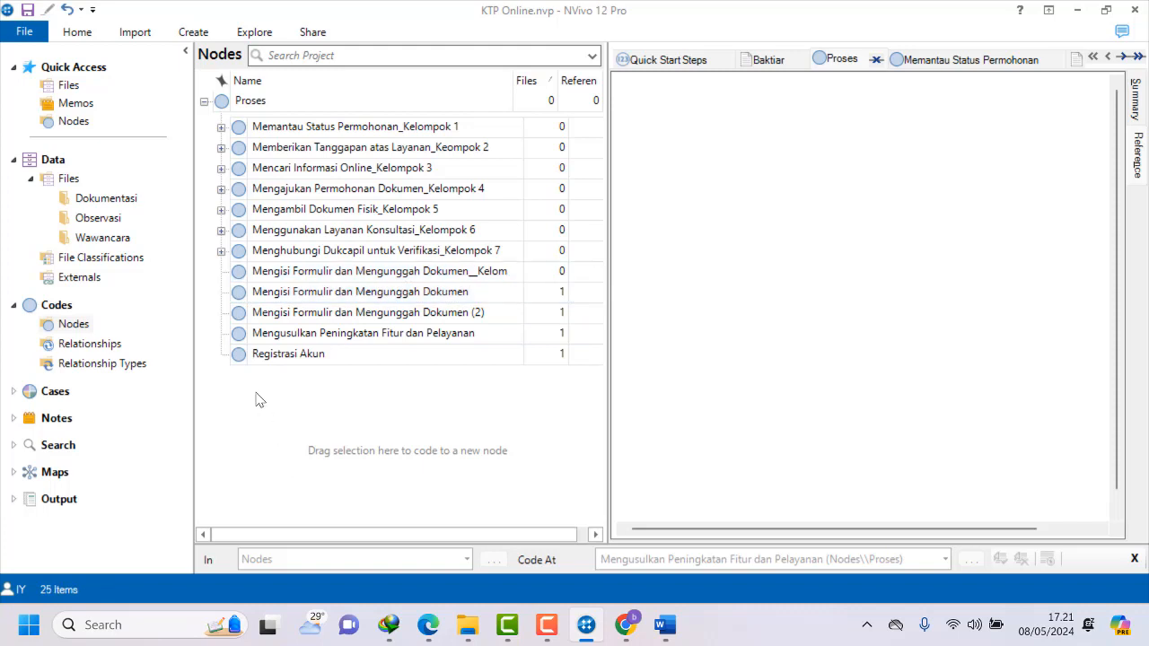
{"action": "left_click", "coordinate": [239, 296]}
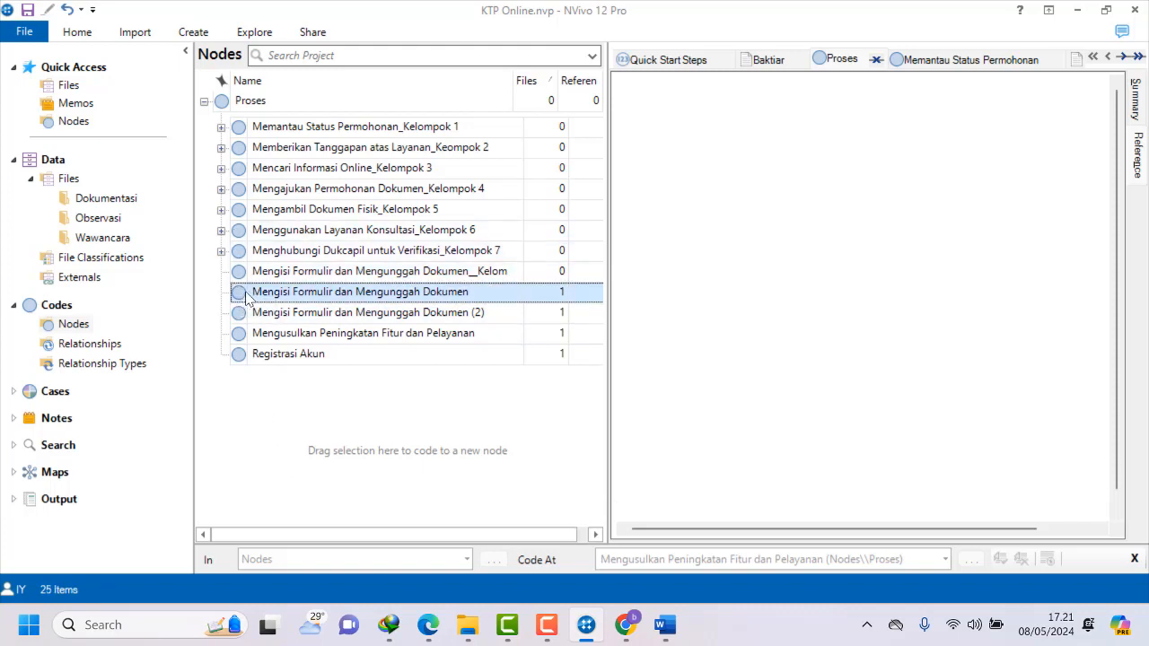
{"action": "left_click", "coordinate": [247, 279], "text": "ctrl"}
{"action": "left_click", "coordinate": [257, 410]}
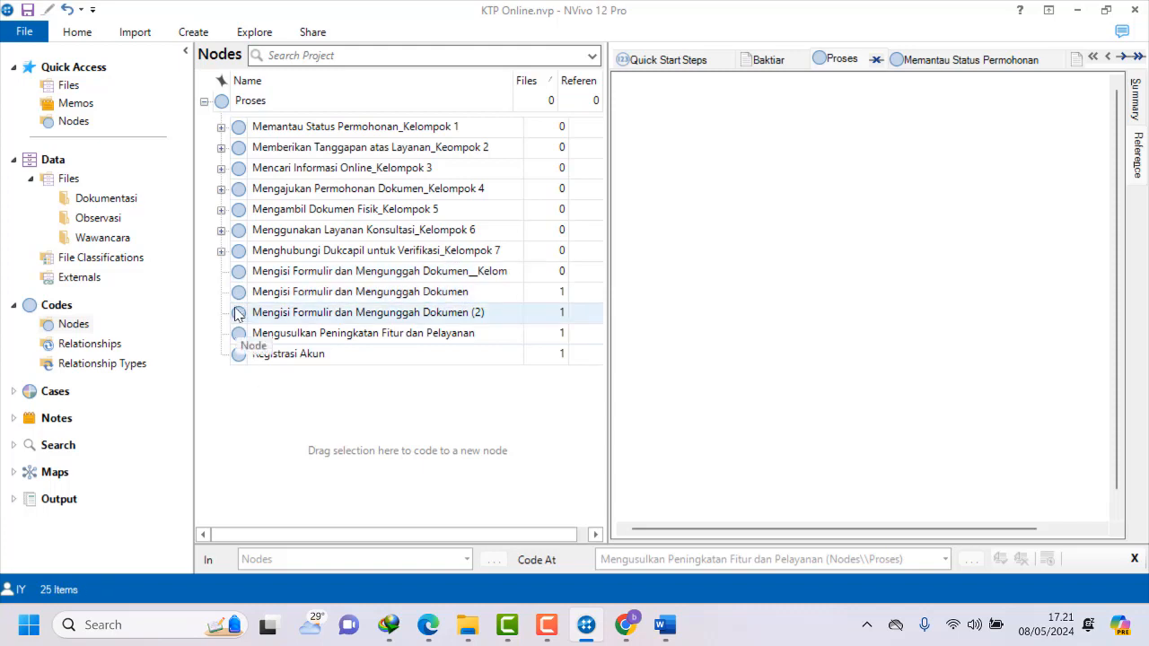
{"action": "left_click", "coordinate": [237, 315]}
{"action": "left_click", "coordinate": [240, 273], "text": "ctrl"}
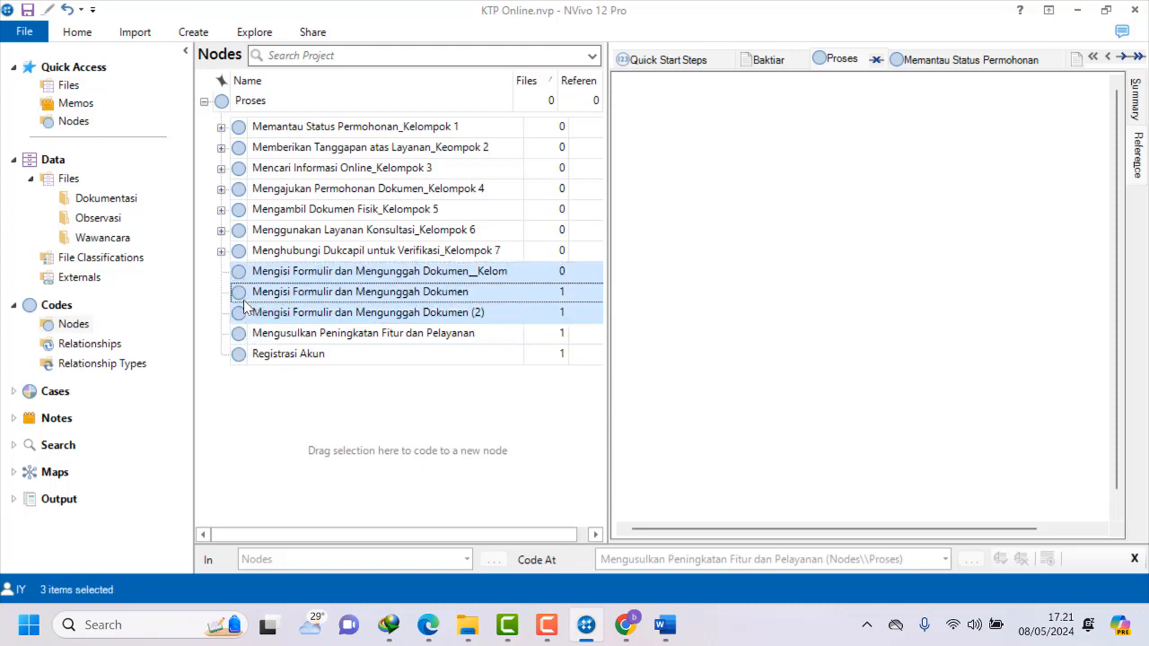
Nest the node "Mengisi Formulir dan Mengunggah Dokumen" under the same-named group node carrying the "__Kelom…" suffix.
{"action": "left_click", "coordinate": [238, 294]}
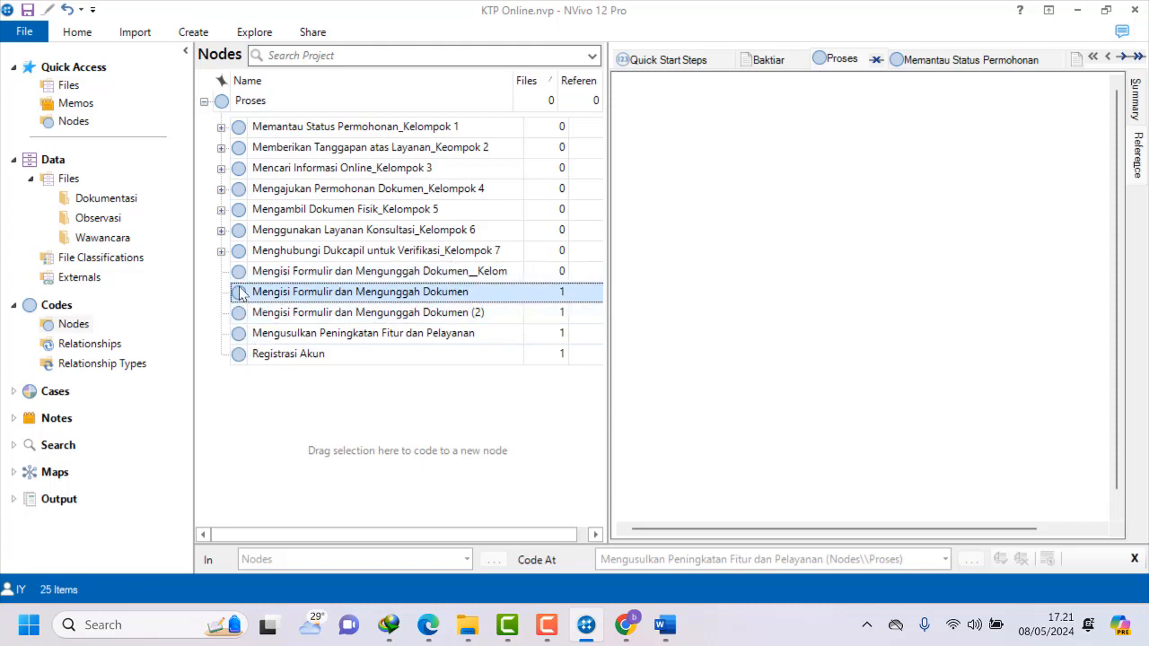
{"action": "left_click_drag", "start_coordinate": [241, 293], "coordinate": [238, 289]}
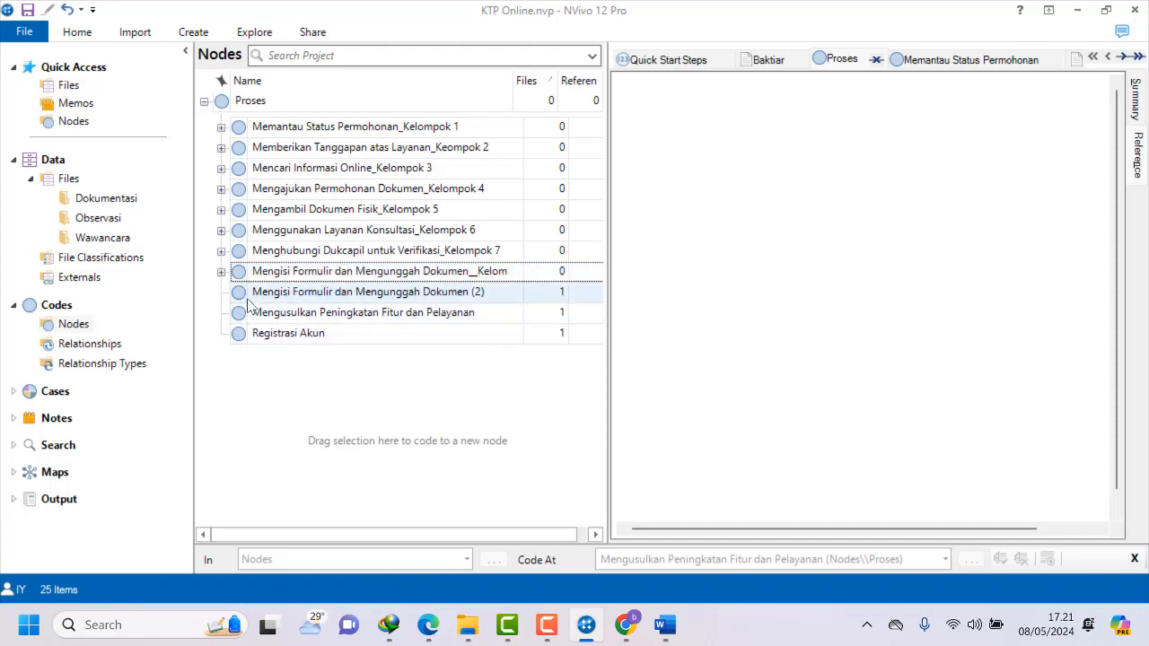
{"action": "left_click", "coordinate": [240, 294]}
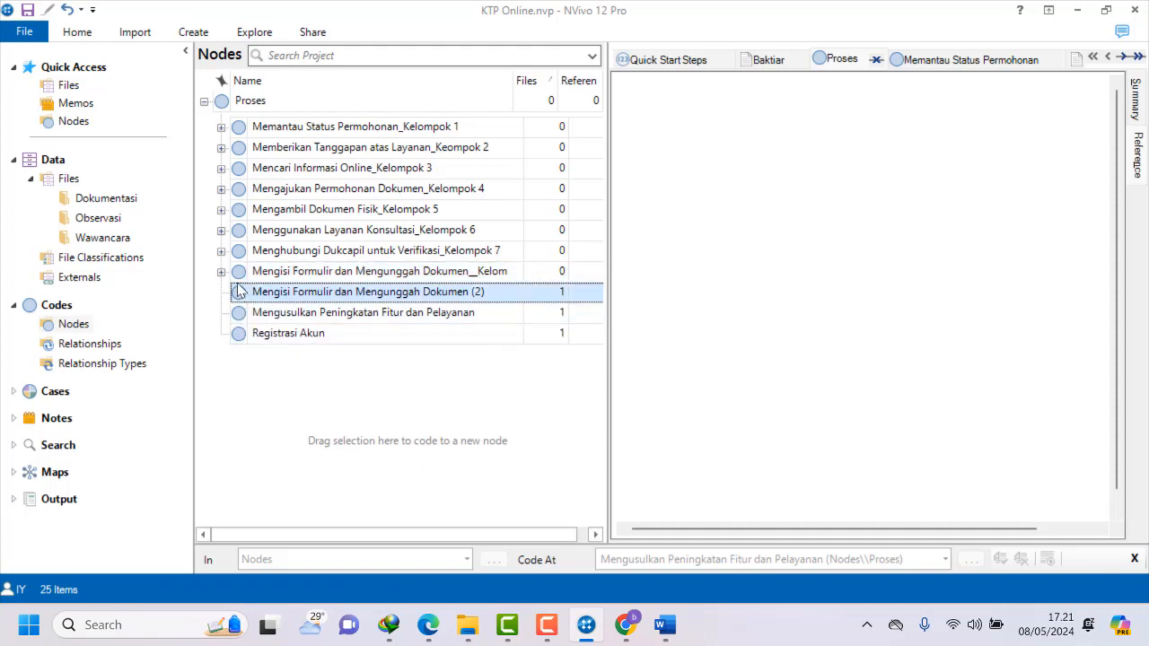
{"action": "left_click", "coordinate": [240, 278], "text": "ctrl"}
{"action": "left_click", "coordinate": [251, 417]}
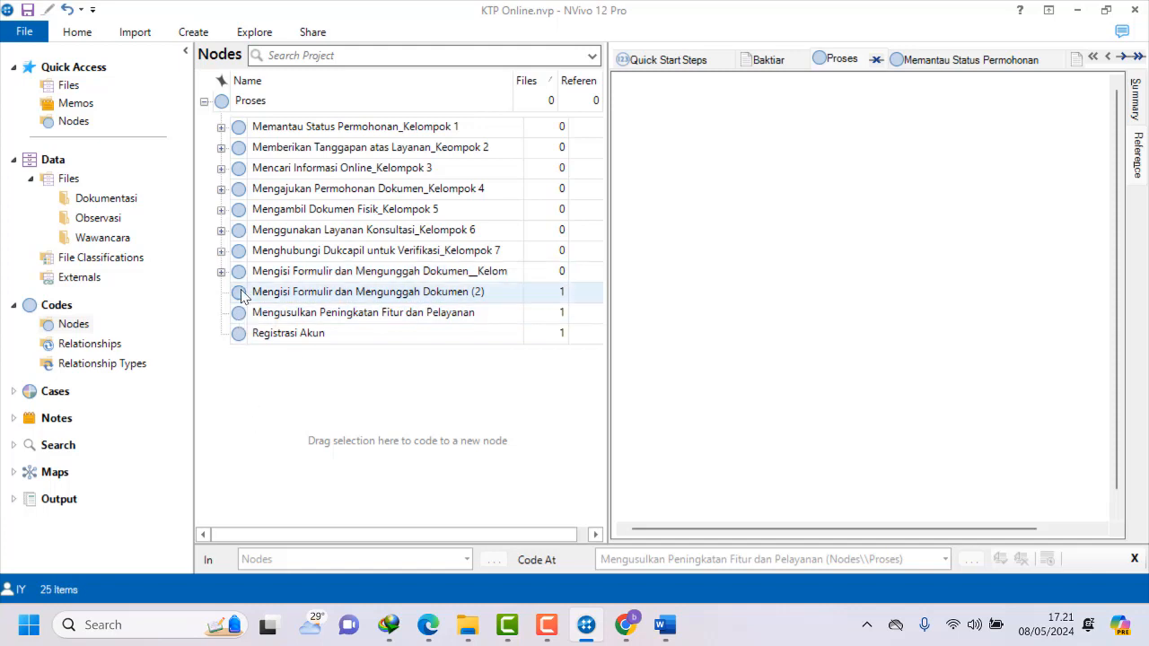
{"action": "left_click", "coordinate": [241, 296]}
{"action": "left_click", "coordinate": [242, 278], "text": "ctrl"}
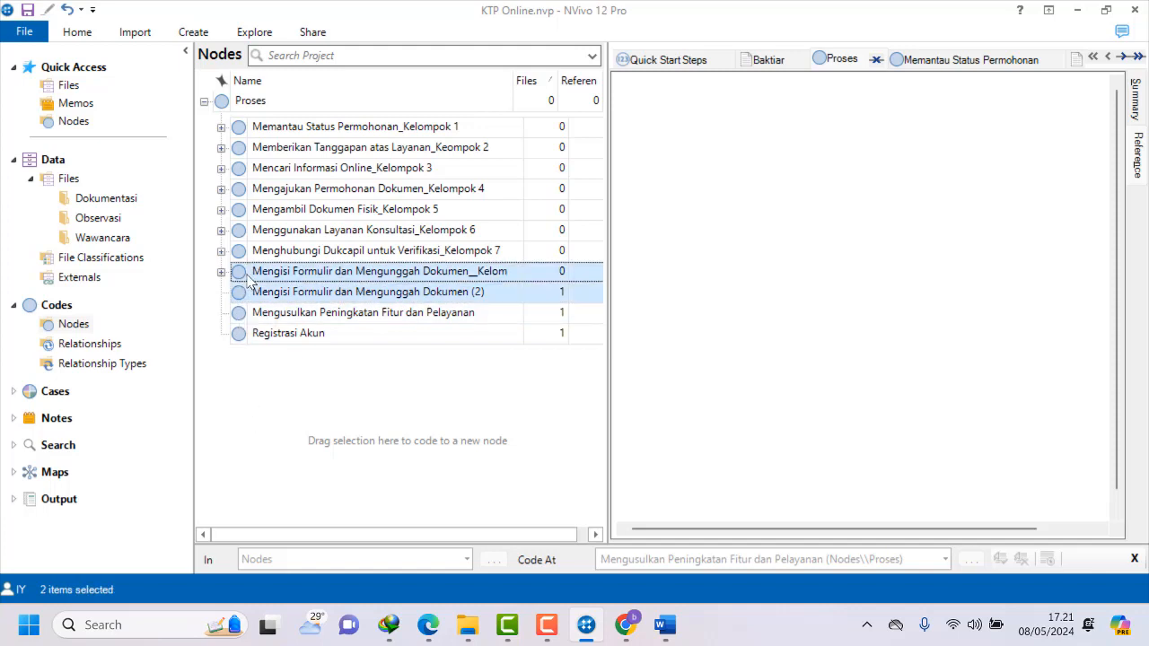
{"action": "left_click", "coordinate": [257, 417]}
{"action": "left_click", "coordinate": [240, 298]}
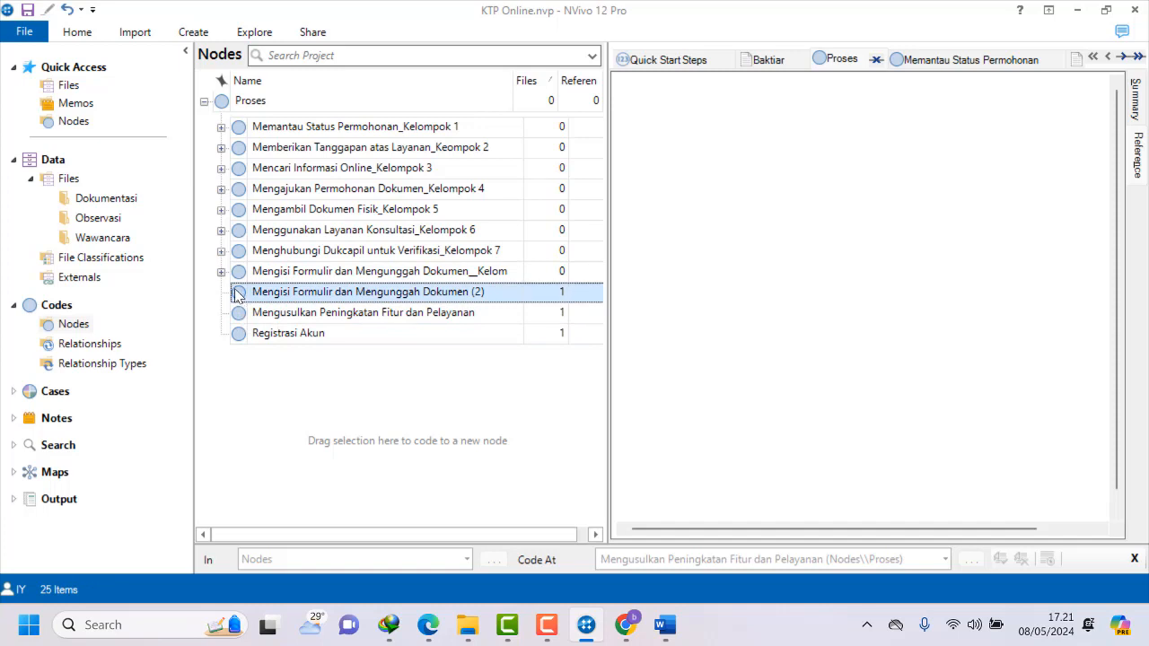
{"action": "left_click", "coordinate": [238, 278], "text": "ctrl"}
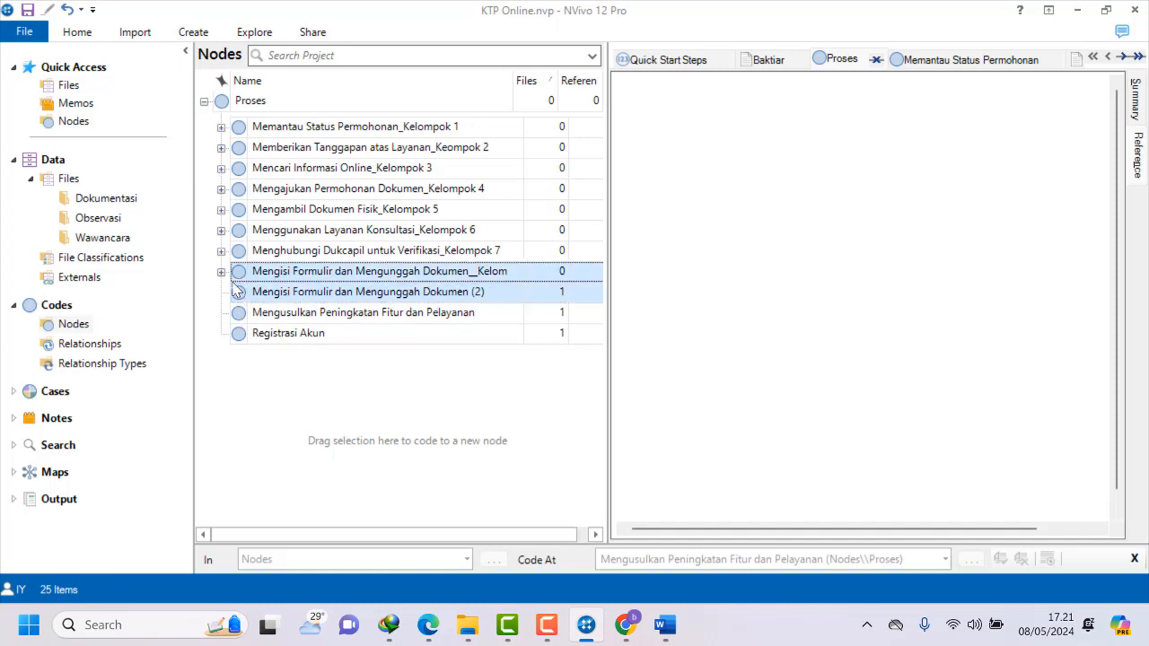
{"action": "left_click", "coordinate": [259, 413]}
{"action": "left_click", "coordinate": [241, 298]}
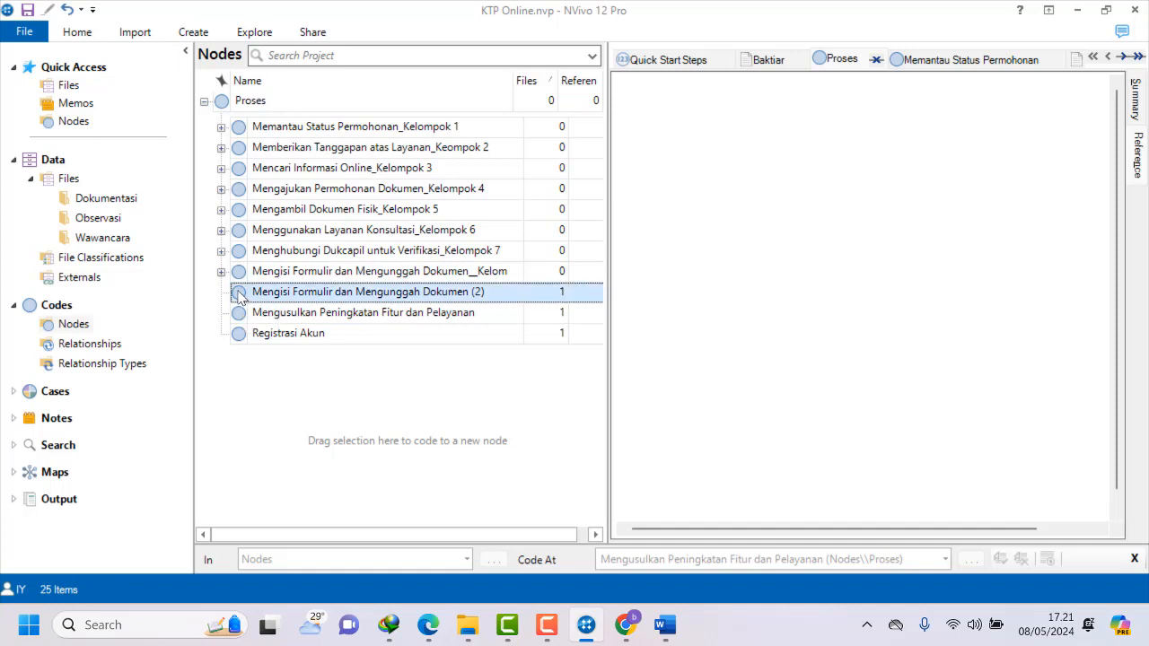
{"action": "left_click", "coordinate": [237, 280], "text": "ctrl"}
{"action": "left_click", "coordinate": [247, 393]}
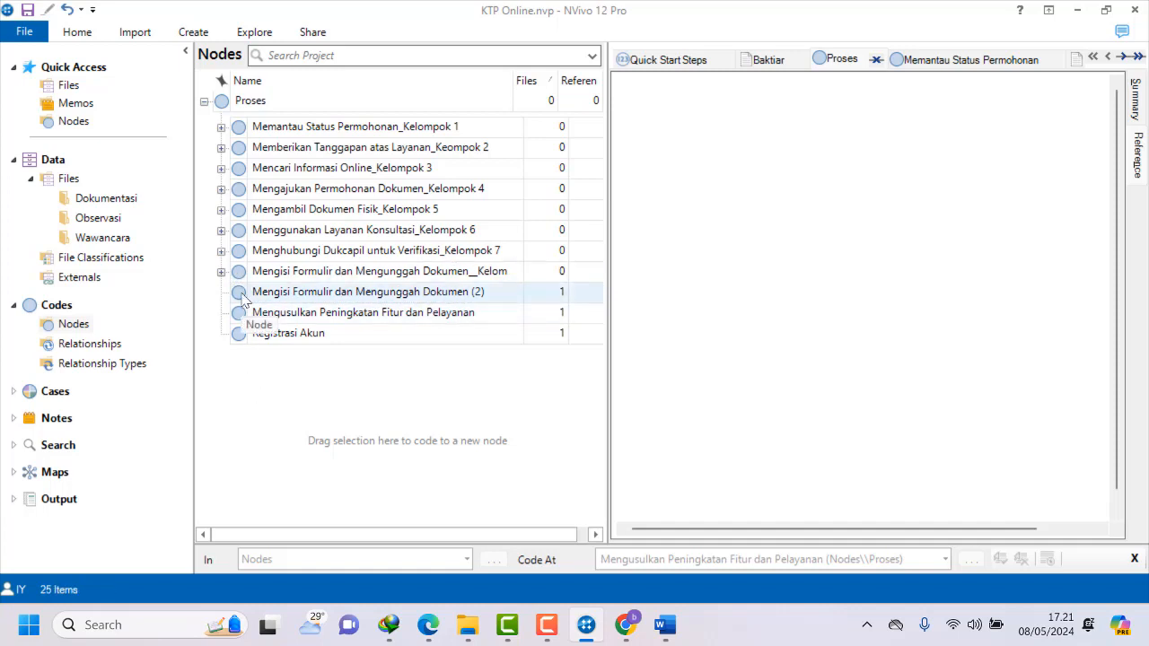
{"action": "left_click", "coordinate": [241, 296]}
{"action": "left_click", "coordinate": [240, 280], "text": "ctrl"}
{"action": "left_click", "coordinate": [248, 395]}
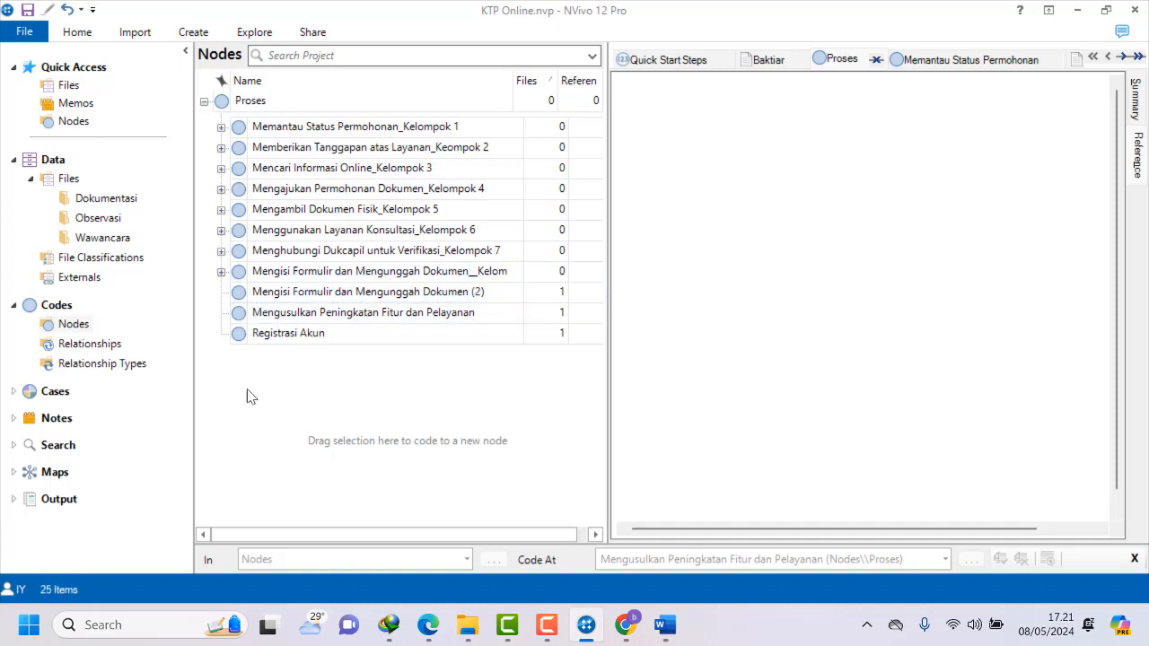
{"action": "left_click", "coordinate": [239, 296]}
{"action": "left_click", "coordinate": [240, 280], "text": "ctrl"}
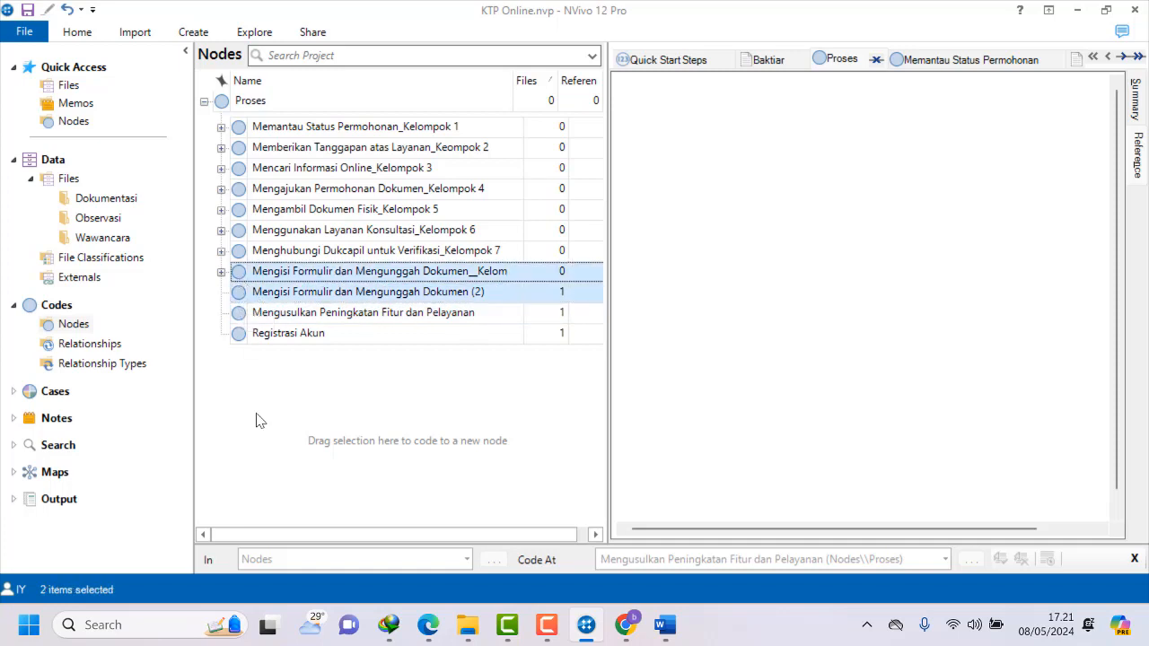
{"action": "left_click", "coordinate": [256, 420]}
{"action": "left_click", "coordinate": [240, 296]}
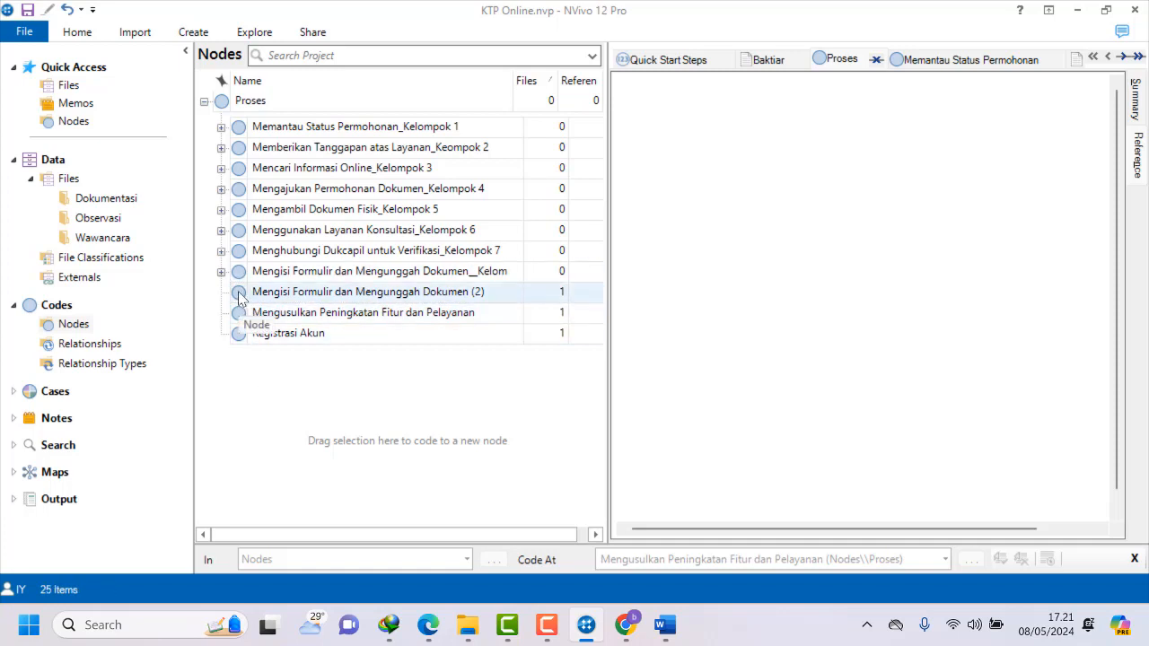
{"action": "left_click", "coordinate": [240, 296]}
{"action": "left_click", "coordinate": [238, 281], "text": "ctrl"}
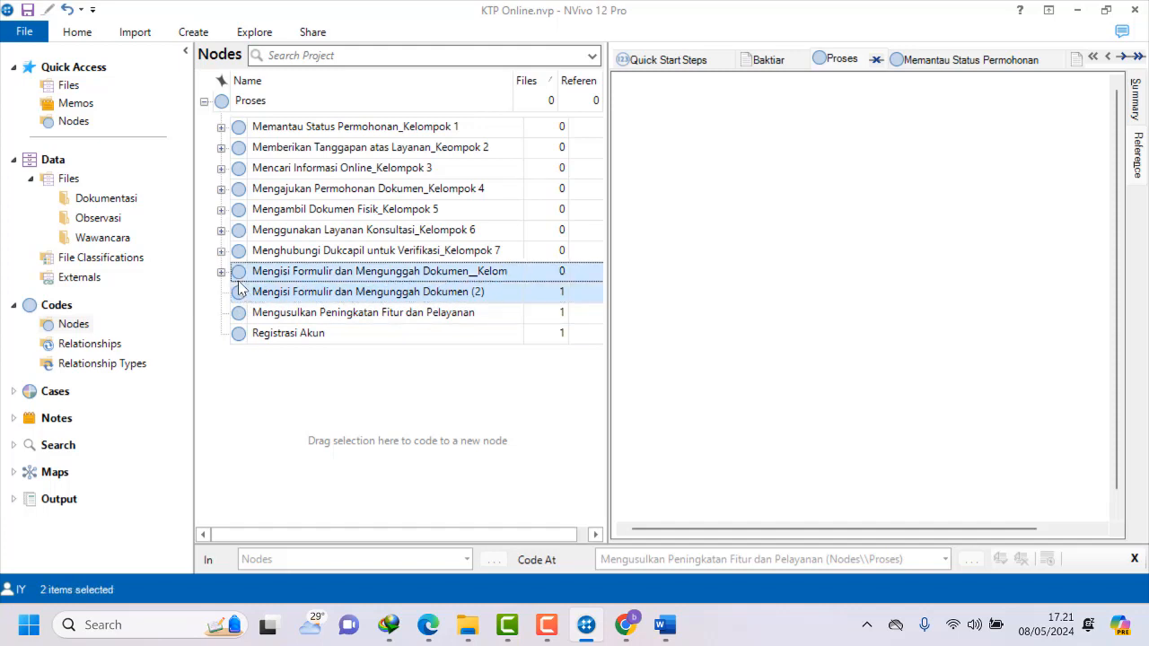
{"action": "left_click", "coordinate": [275, 395]}
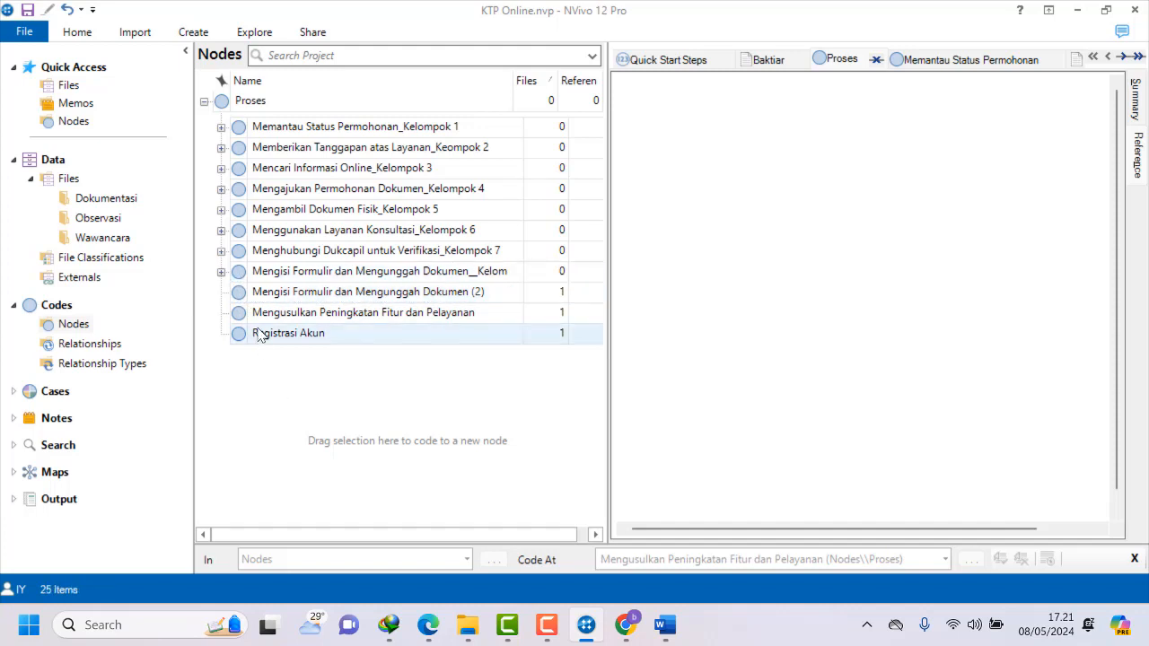
{"action": "left_click", "coordinate": [258, 297]}
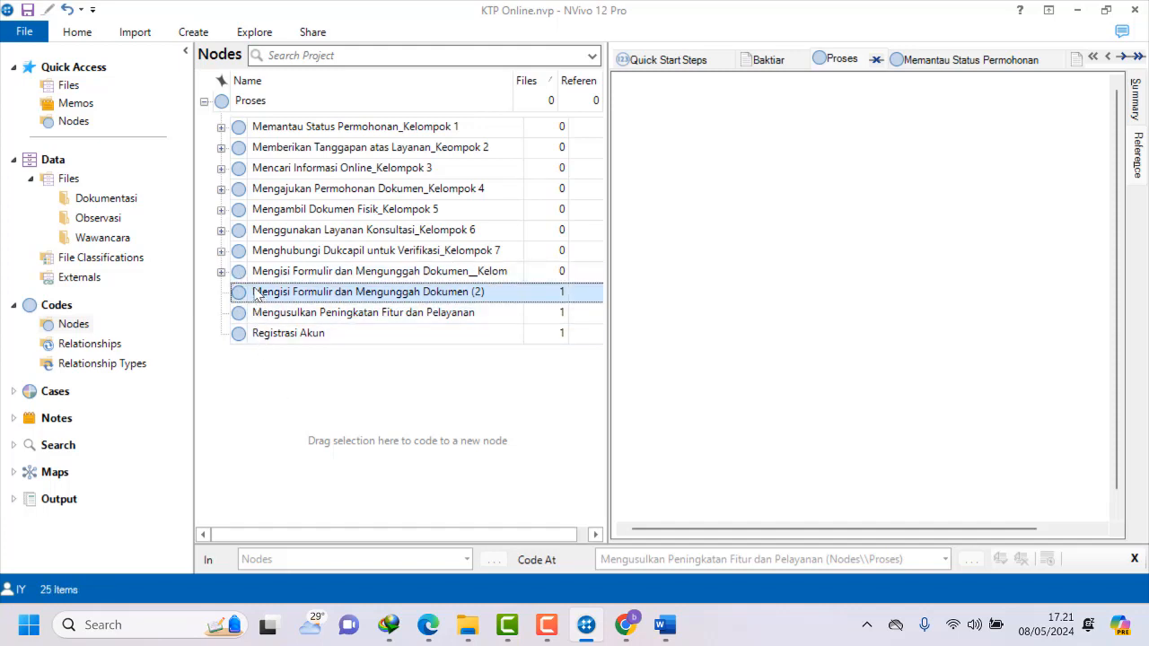
{"action": "left_click", "coordinate": [241, 275], "text": "ctrl"}
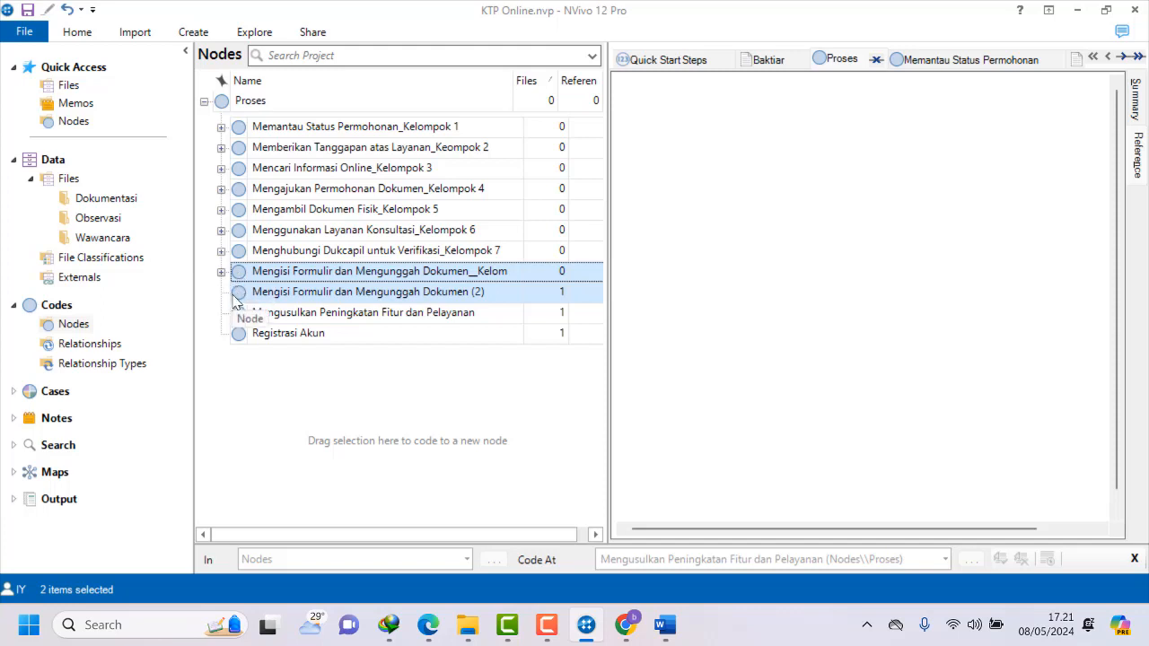
Nest the node "Mengisi Formulir dan Mengunggah Dokumen (2)" under the "Mengisi Formulir dan Mengunggah Dokumen__Kelom…" group node.
{"action": "left_click", "coordinate": [235, 298]}
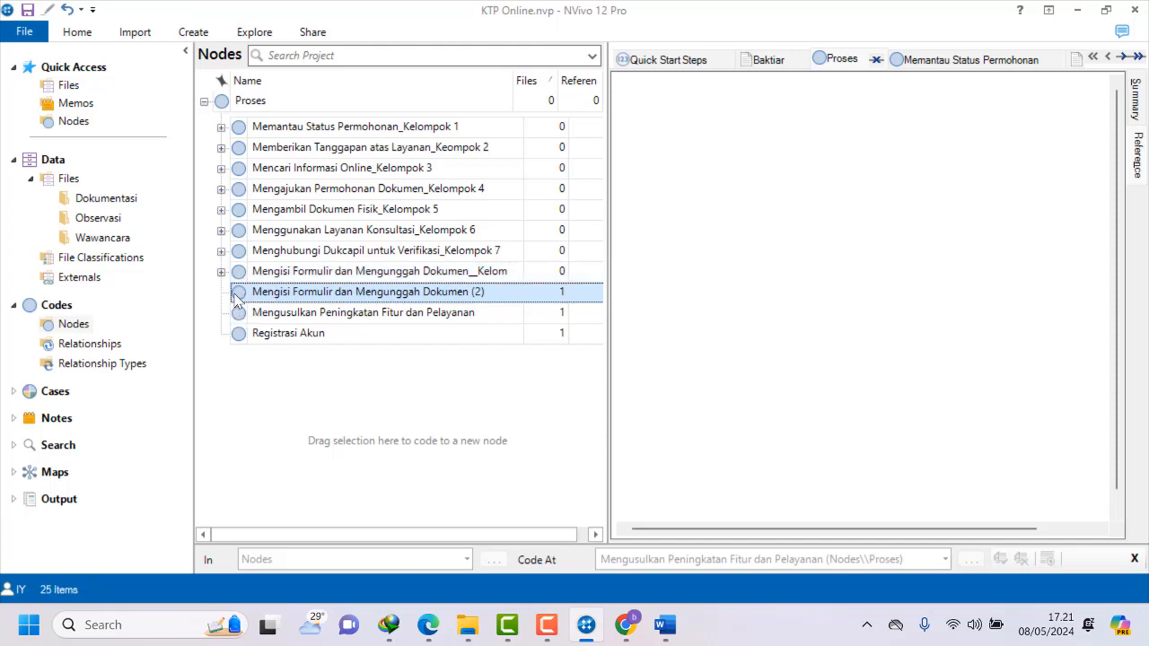
{"action": "left_click_drag", "start_coordinate": [237, 298], "coordinate": [240, 278]}
{"action": "left_click", "coordinate": [272, 383]}
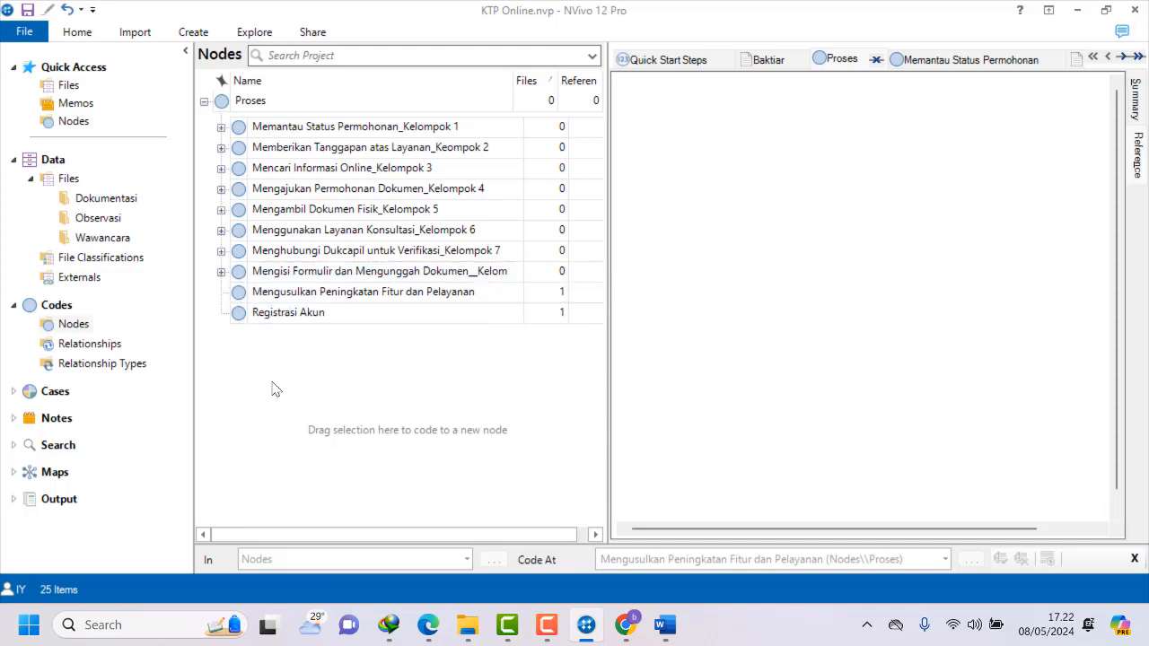
Switch to ChatGPT in the browser and copy the group 9 title "Mengusulkan Peningkatan Fitur dan Pelayanan".
{"action": "left_click", "coordinate": [625, 625]}
{"action": "scroll", "coordinate": [515, 408], "scroll_direction": "down", "scroll_amount": 2}
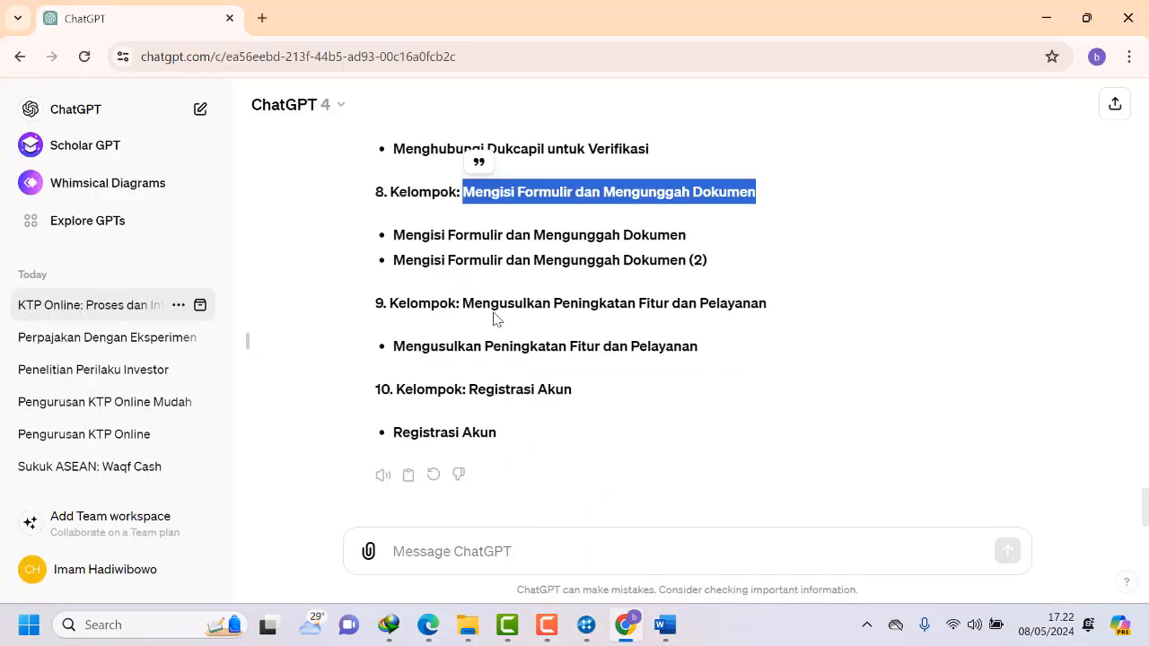
{"action": "left_click_drag", "start_coordinate": [463, 303], "coordinate": [770, 316]}
{"action": "right_click", "coordinate": [716, 306]}
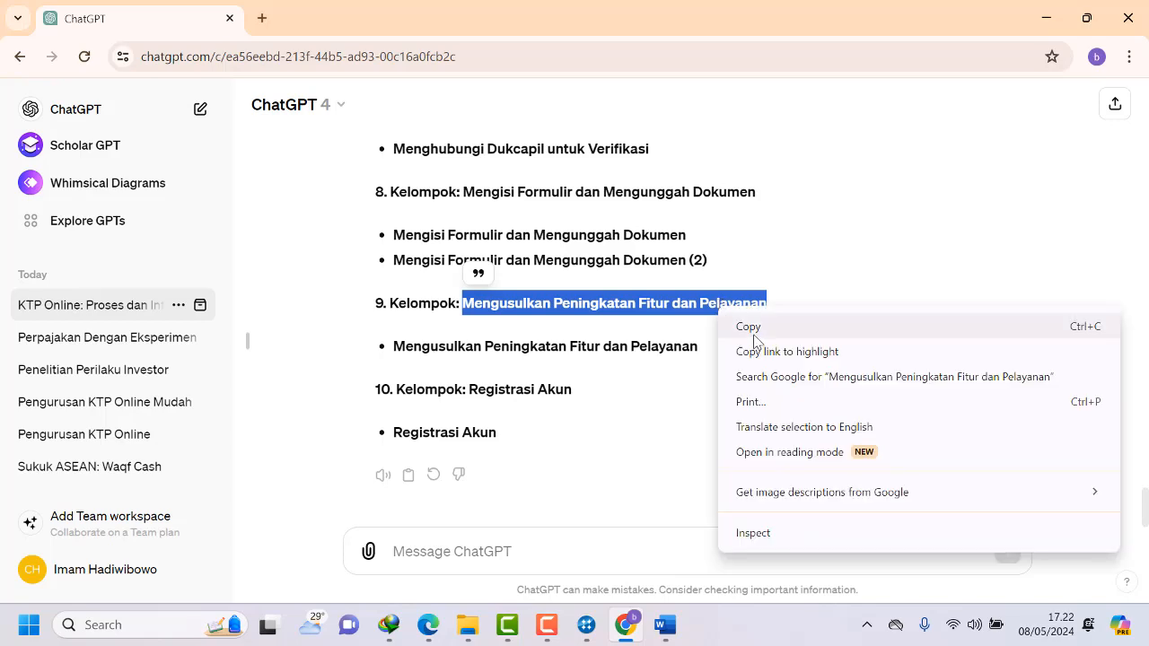
{"action": "left_click", "coordinate": [754, 330]}
Back in NVivo, create a child node under Proses named "Mengusulkan Peningkatan Fitur dan Pelayanan_Keompok 9" using the copied title.
{"action": "left_click", "coordinate": [586, 625]}
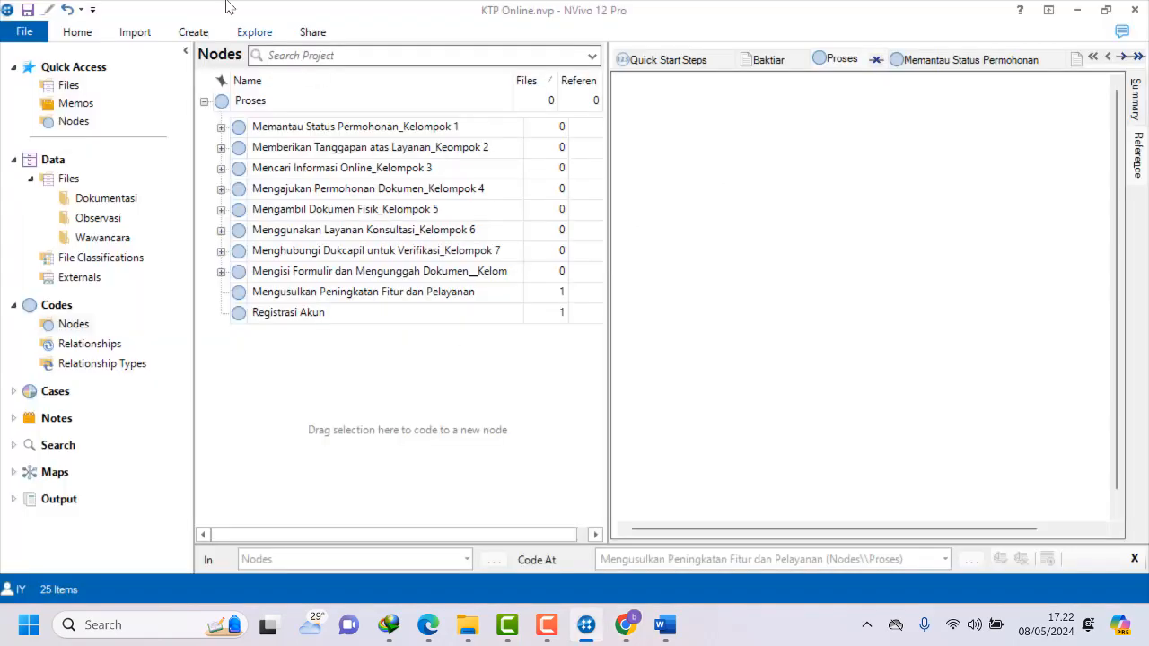
{"action": "right_click", "coordinate": [227, 106]}
{"action": "left_click", "coordinate": [271, 111]}
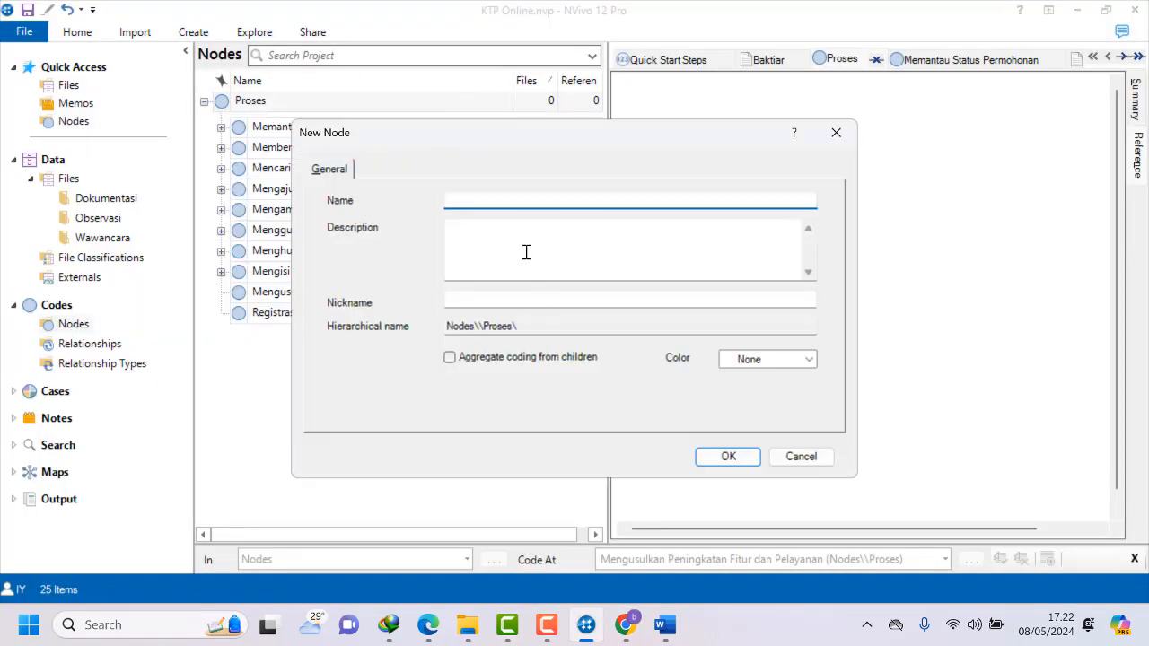
{"action": "key", "text": "ctrl+v"}
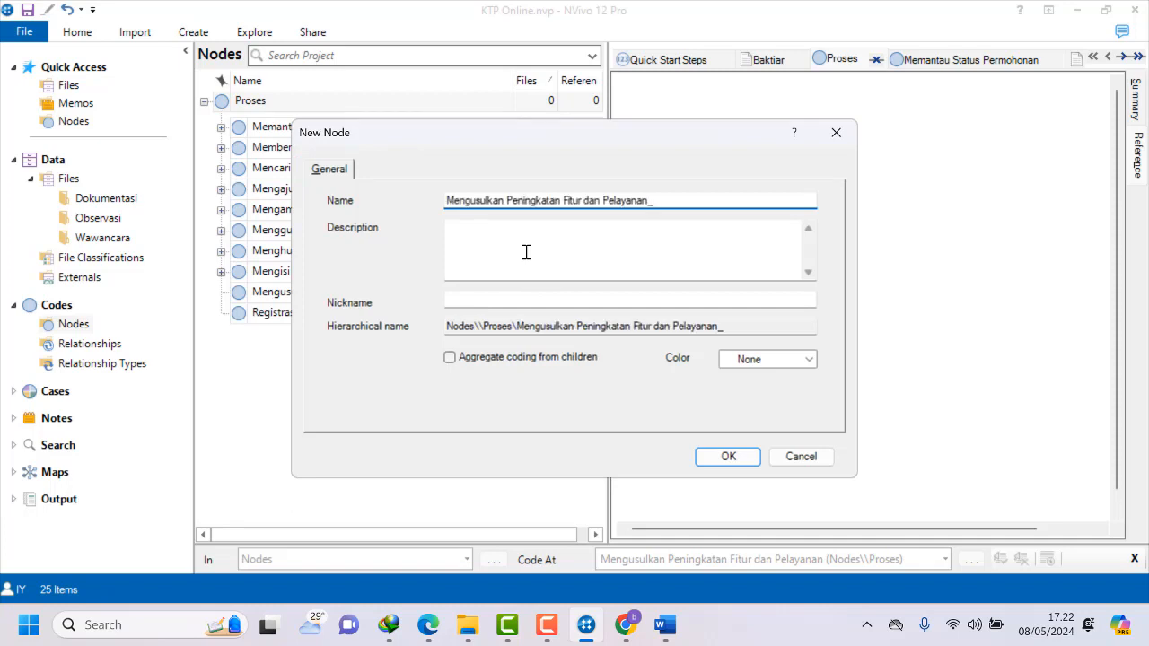
{"action": "type", "text": "_Keompok "}
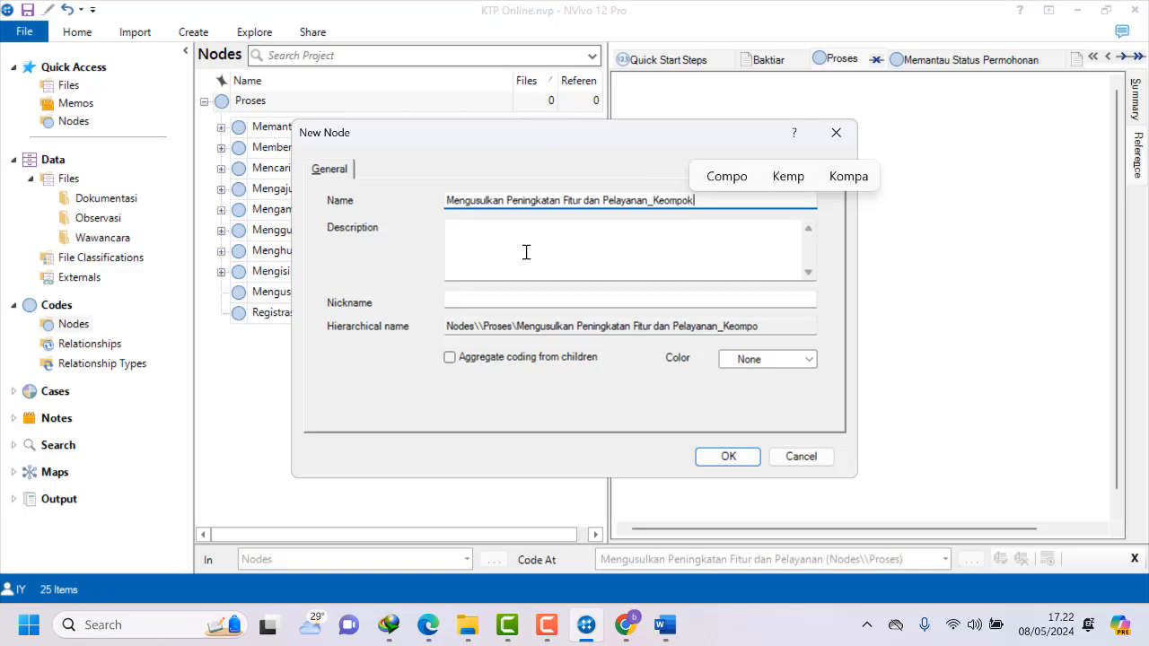
{"action": "type", "text": "9"}
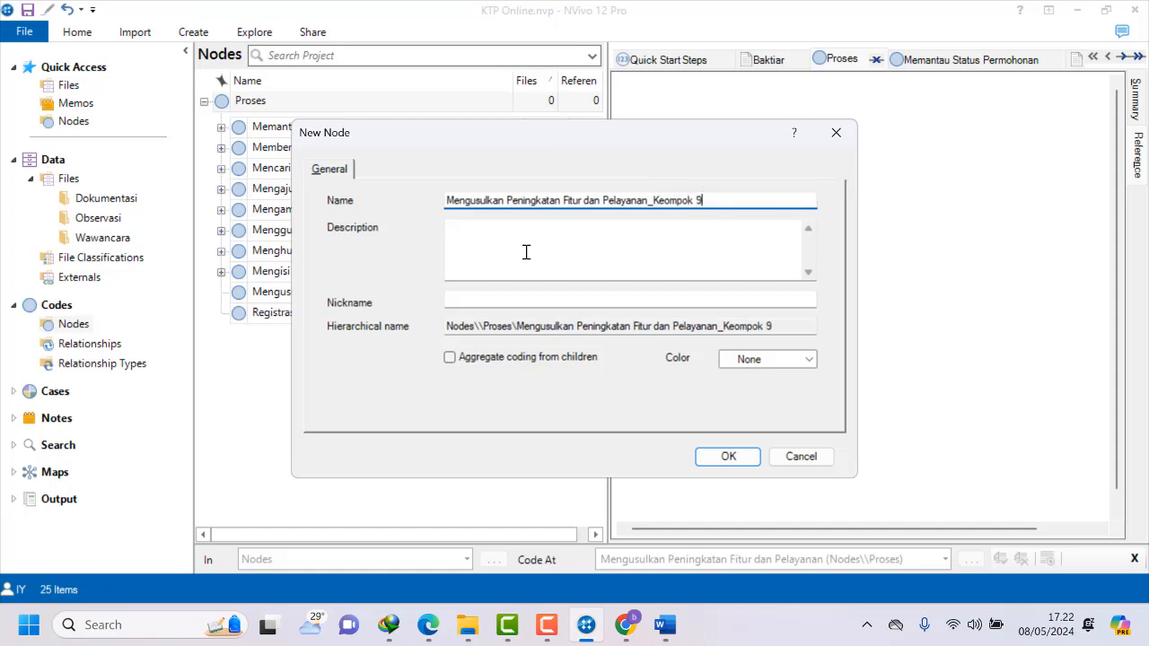
{"action": "left_click", "coordinate": [711, 458]}
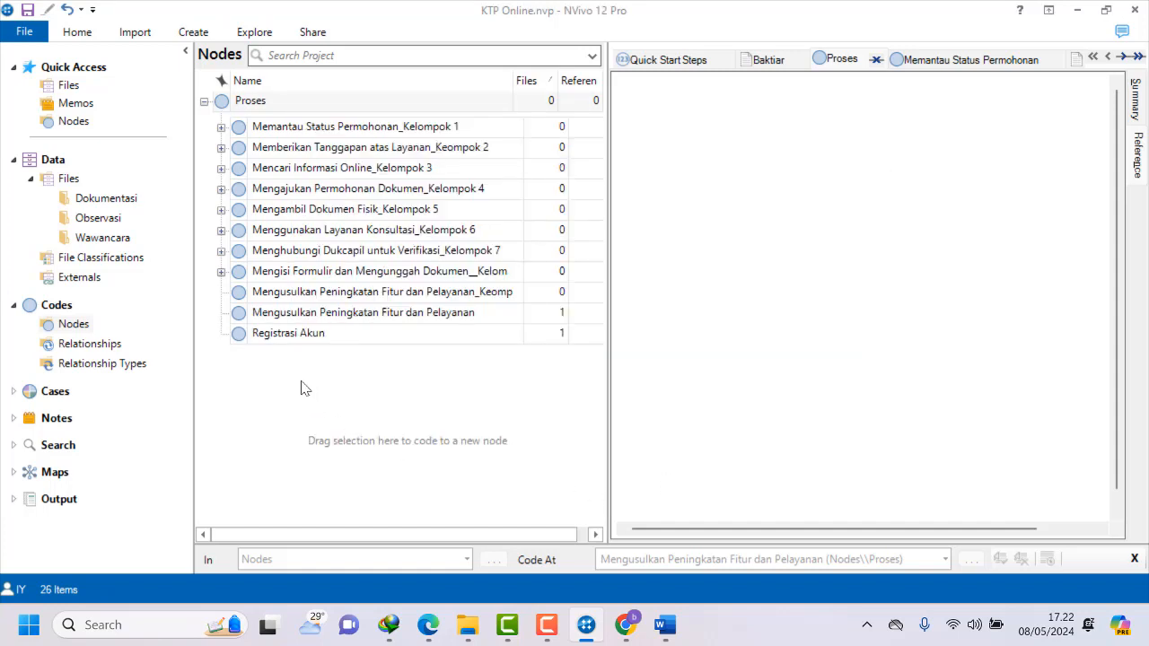
Nest the node "Mengusulkan Peningkatan Fitur dan Pelayanan" under the same-named group node carrying the "_Keomp…" suffix.
{"action": "left_click", "coordinate": [241, 314]}
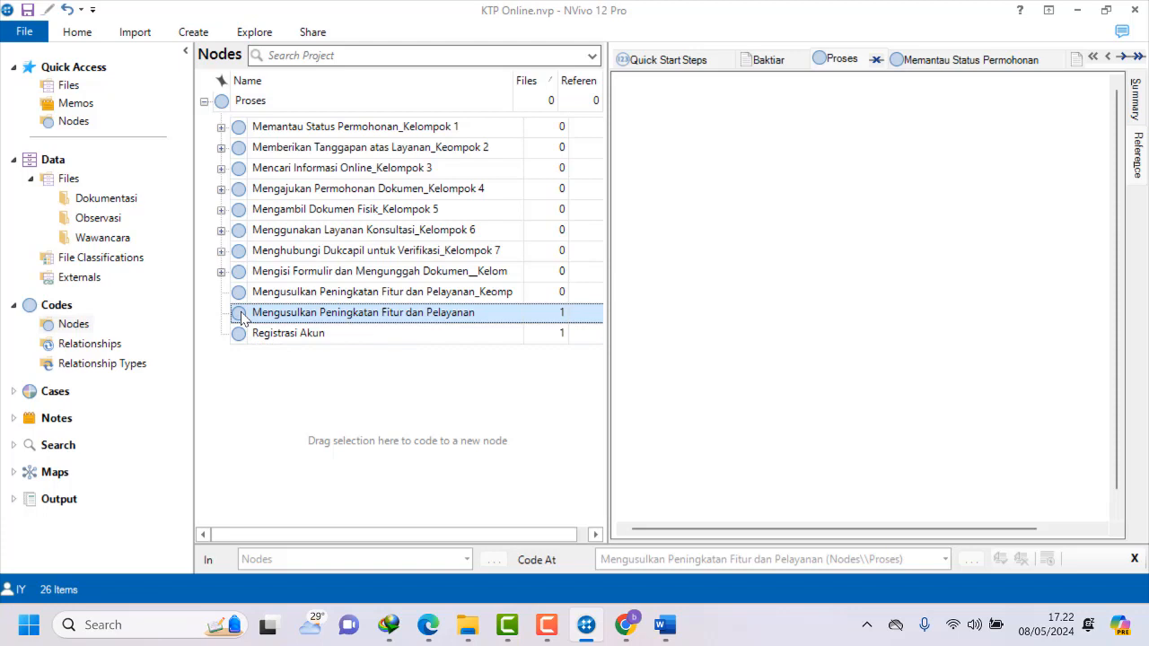
{"action": "left_click_drag", "start_coordinate": [241, 314], "coordinate": [244, 293]}
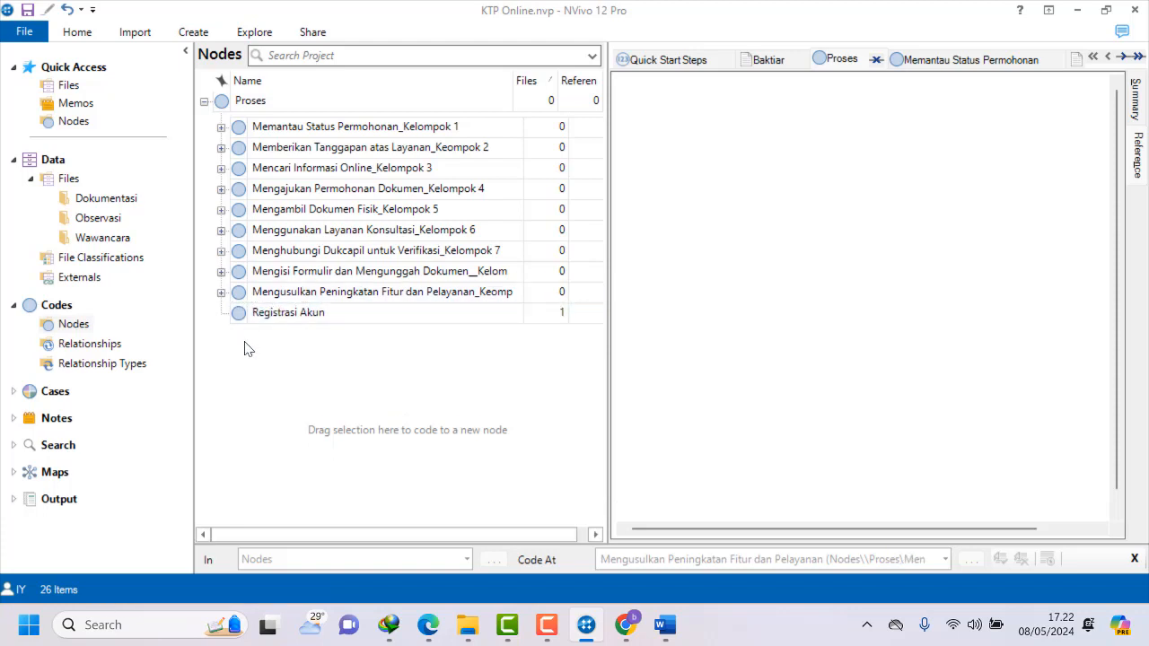
Start a new child node under Proses, then switch to ChatGPT in the browser and copy the group 10 title "Registrasi Akun".
{"action": "right_click", "coordinate": [227, 102]}
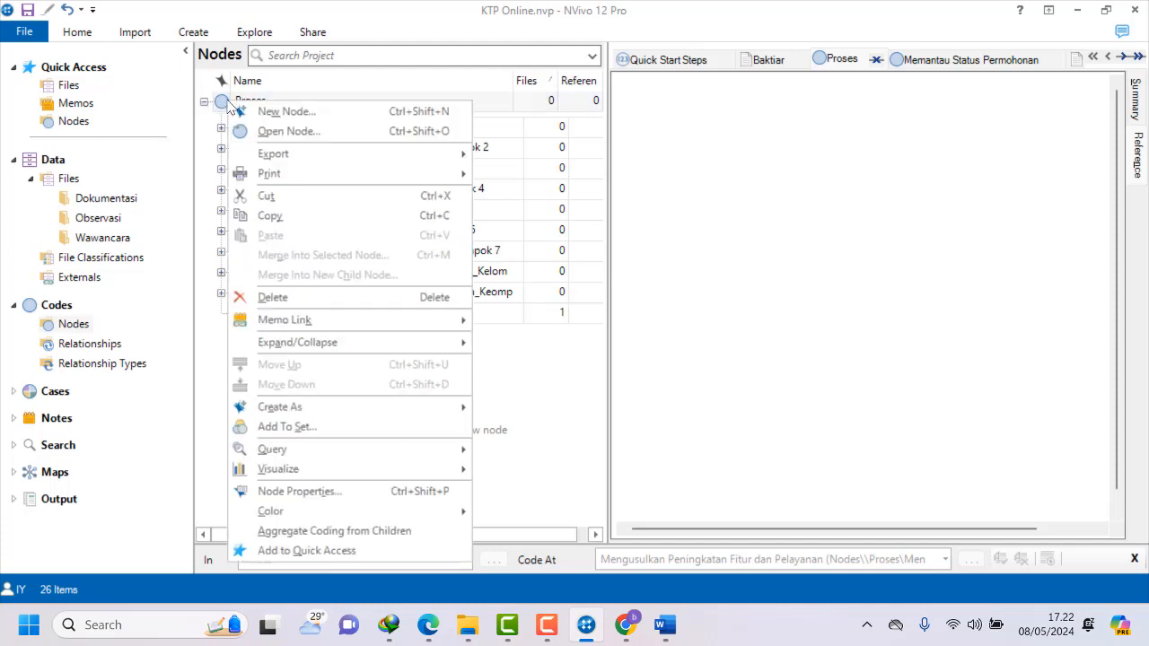
{"action": "left_click", "coordinate": [261, 113]}
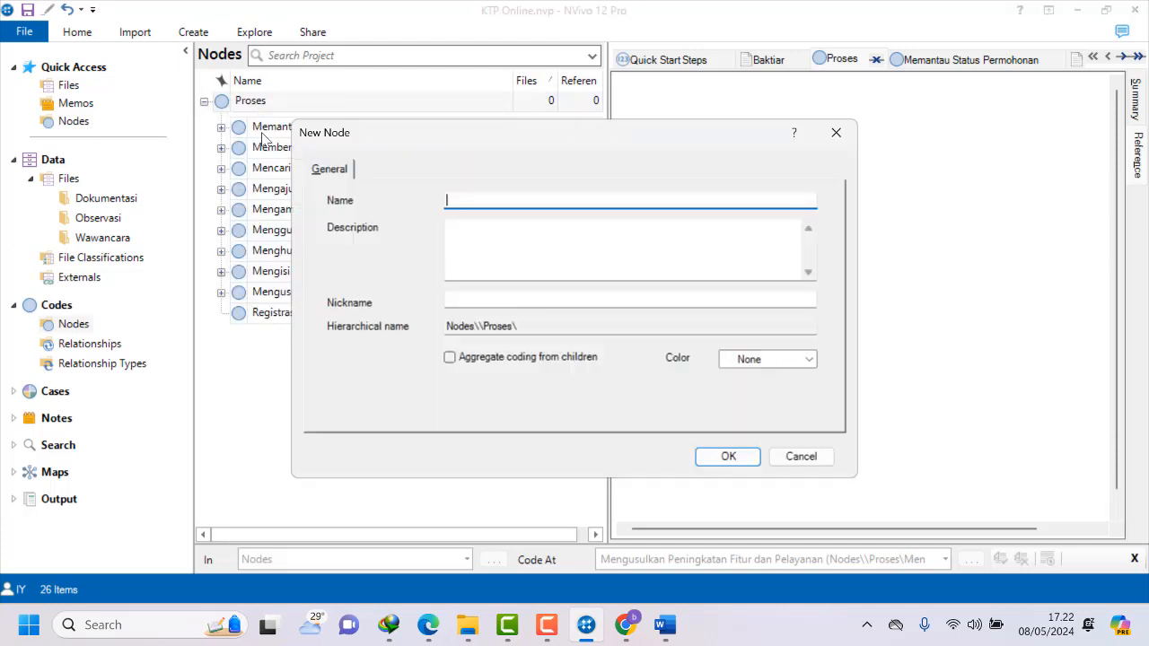
{"action": "left_click", "coordinate": [635, 633]}
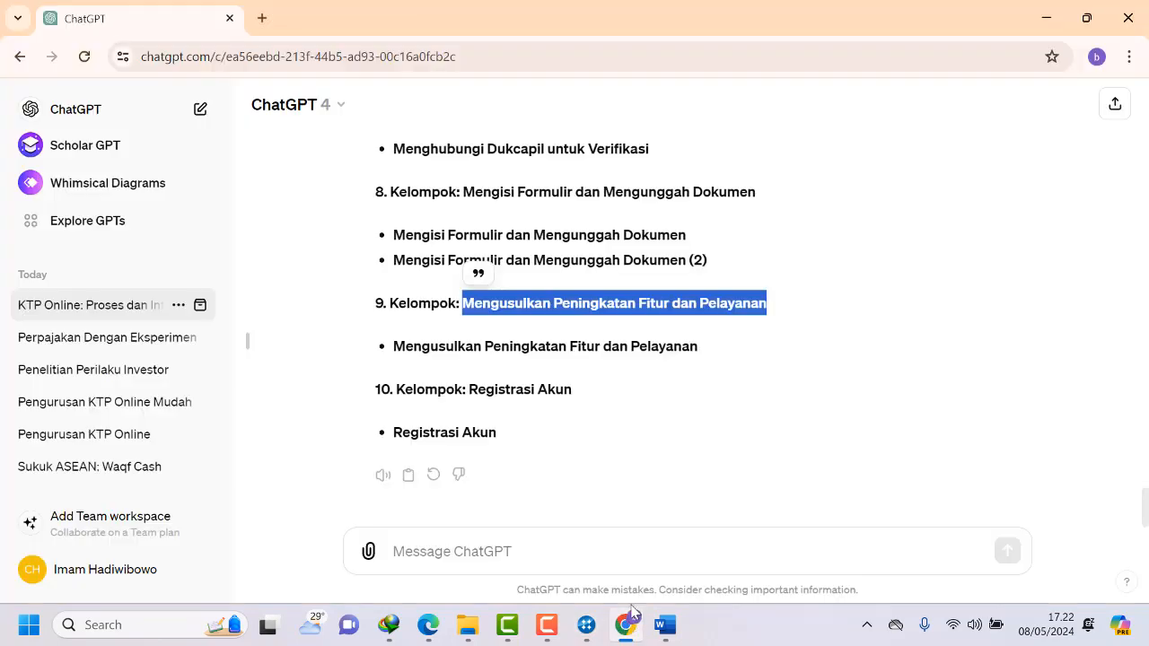
{"action": "left_click_drag", "start_coordinate": [469, 387], "coordinate": [605, 394]}
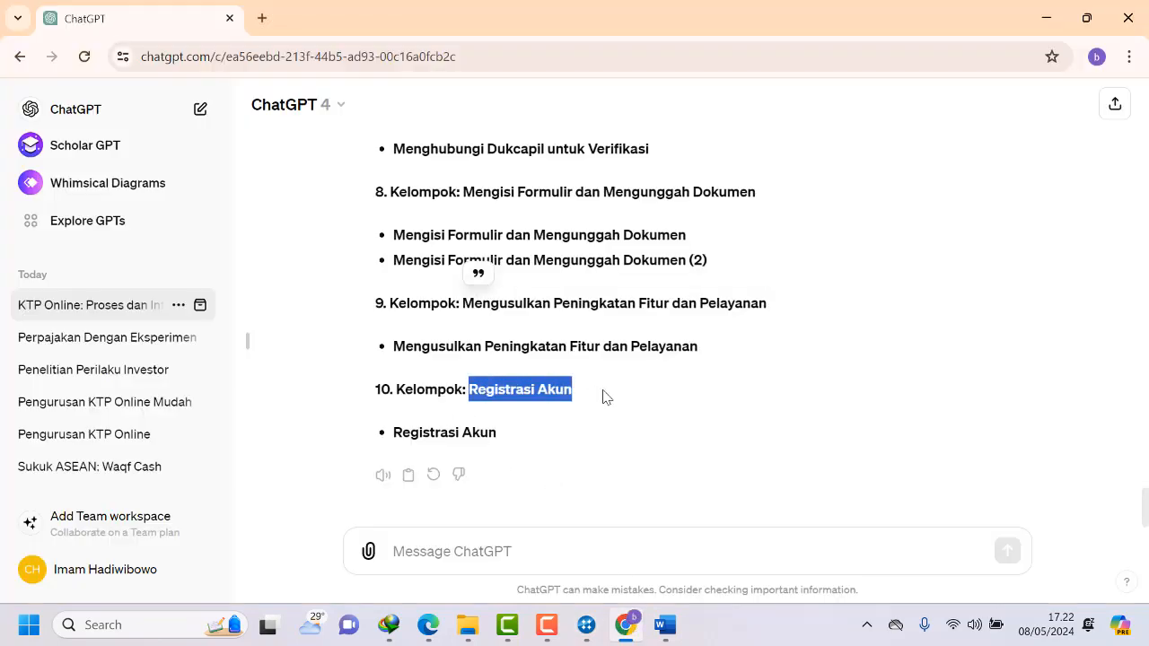
{"action": "right_click", "coordinate": [557, 402]}
{"action": "left_click", "coordinate": [597, 168]}
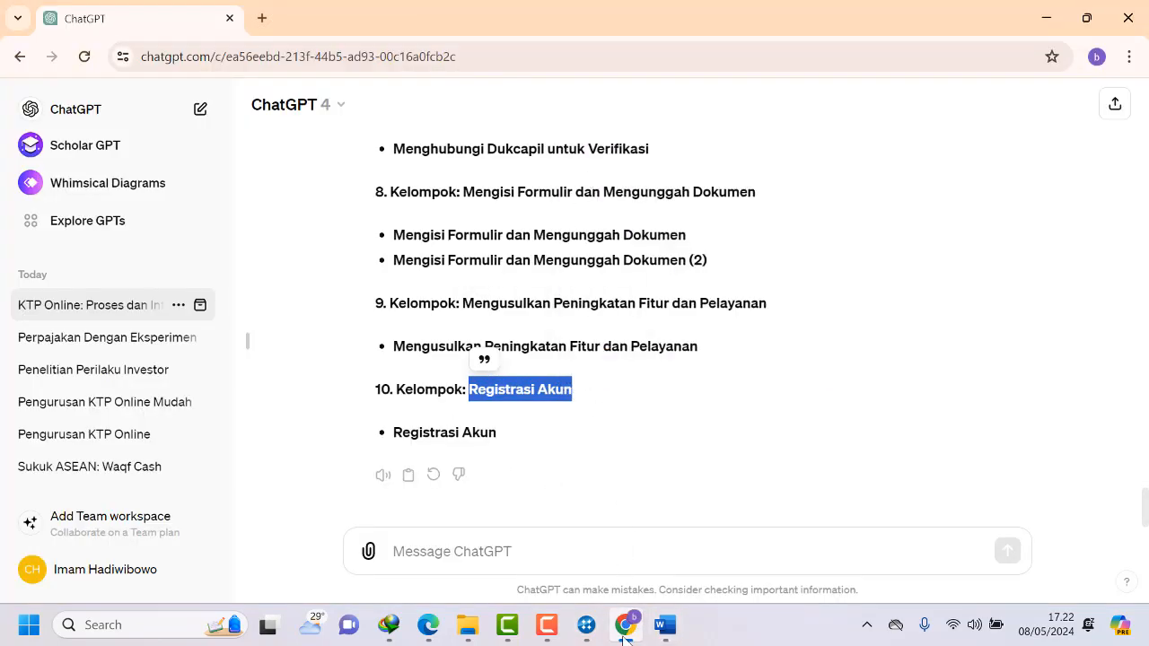
Back in NVivo, create the child node under Proses with the name "Registrasi Akun_Kelompok 10", using the copied title.
{"action": "left_click", "coordinate": [588, 628]}
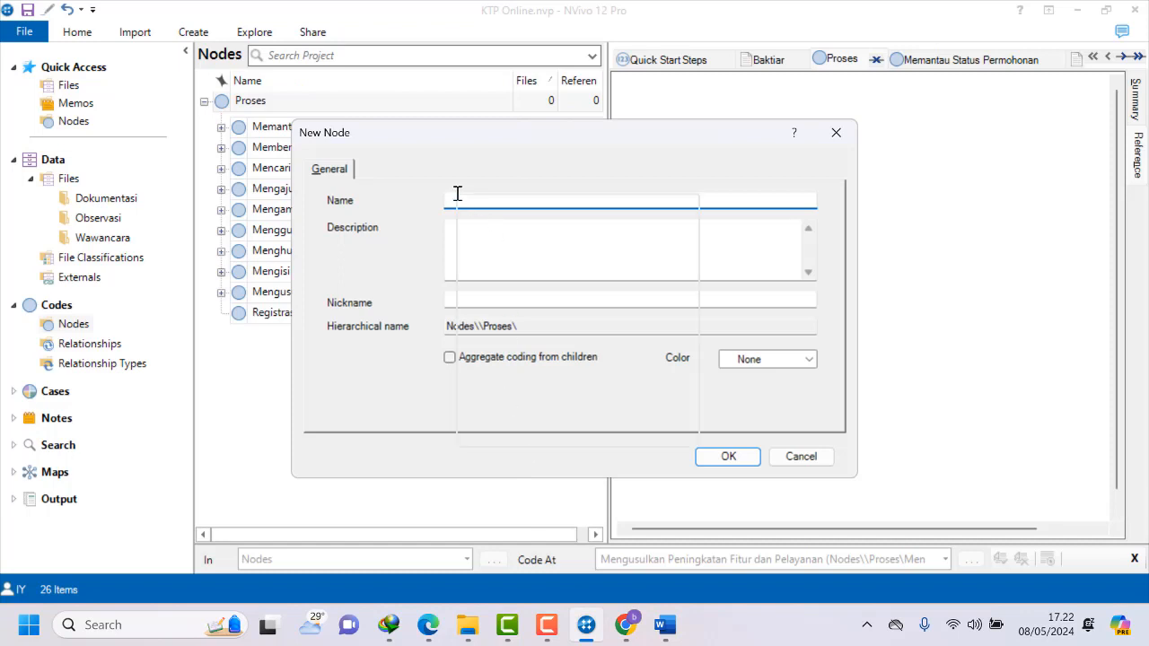
{"action": "right_click", "coordinate": [457, 195]}
{"action": "left_click", "coordinate": [505, 268]}
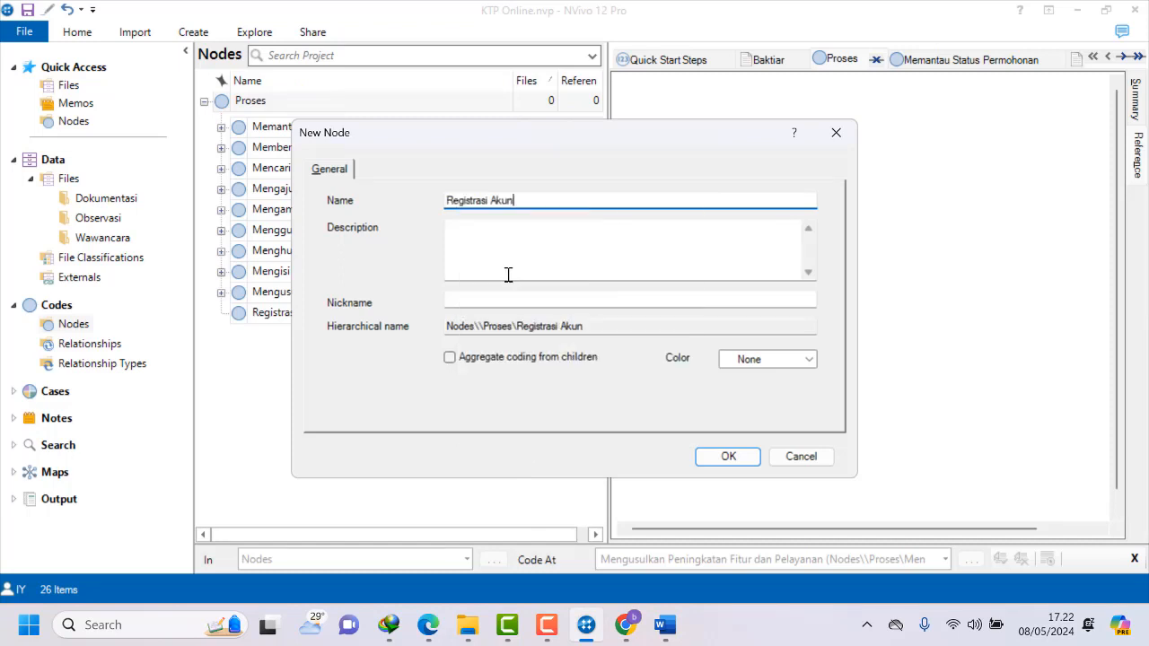
{"action": "left_click", "coordinate": [729, 457]}
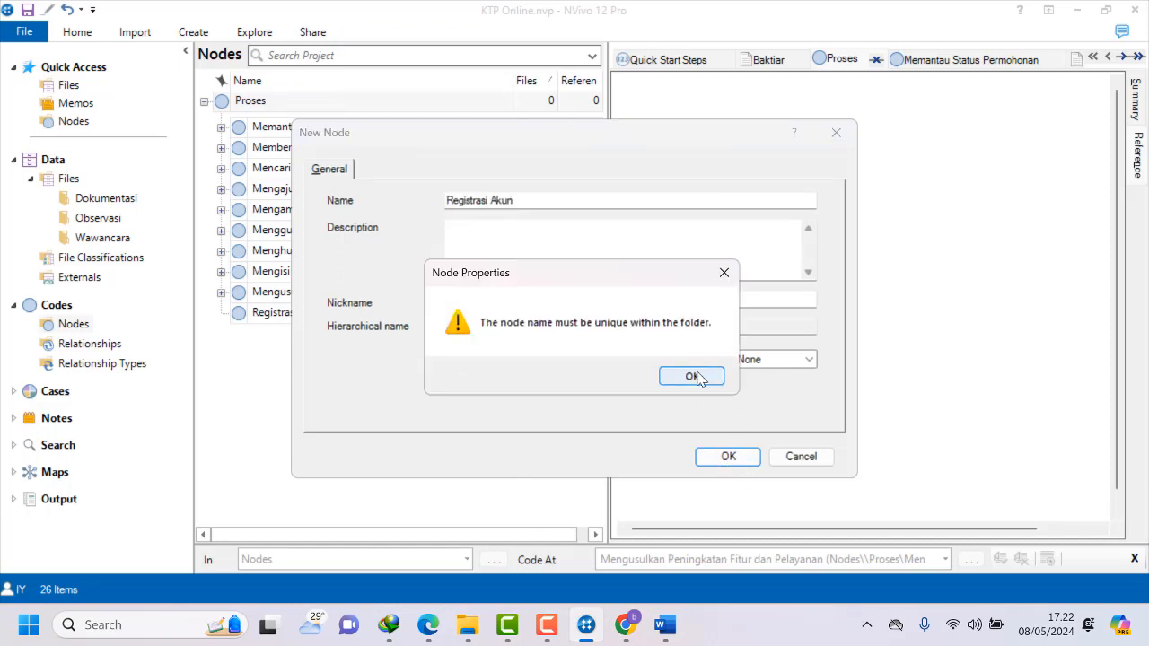
{"action": "left_click", "coordinate": [692, 376]}
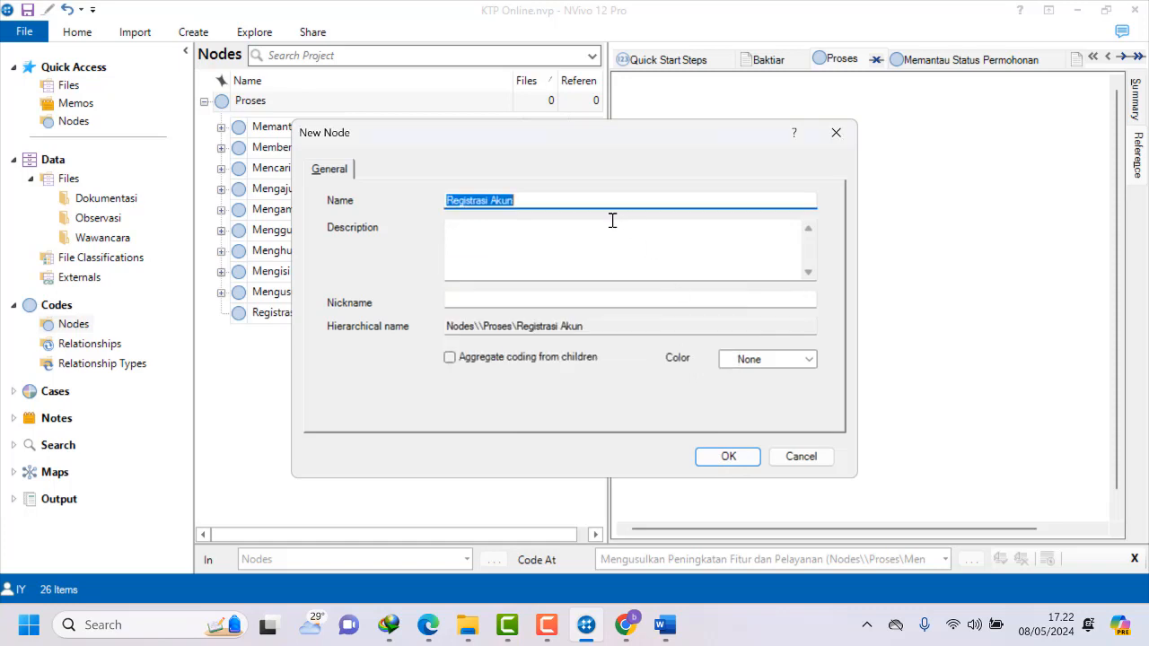
{"action": "left_click", "coordinate": [549, 199]}
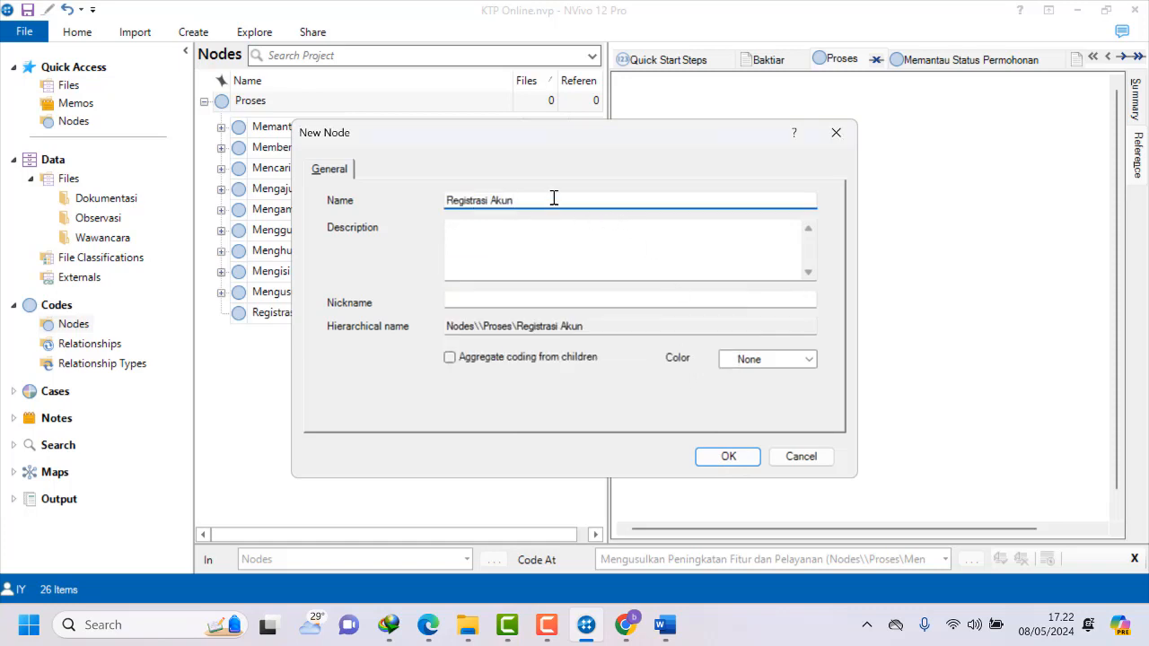
{"action": "type", "text": "_Kelomp"}
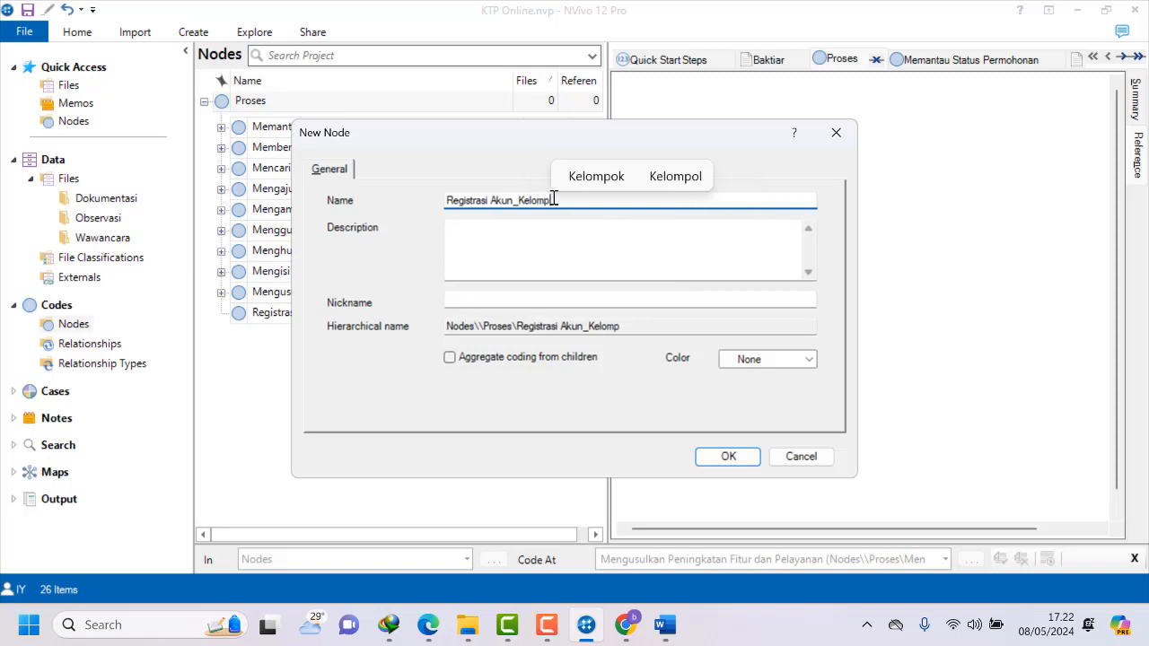
{"action": "type", "text": "ok 1-"}
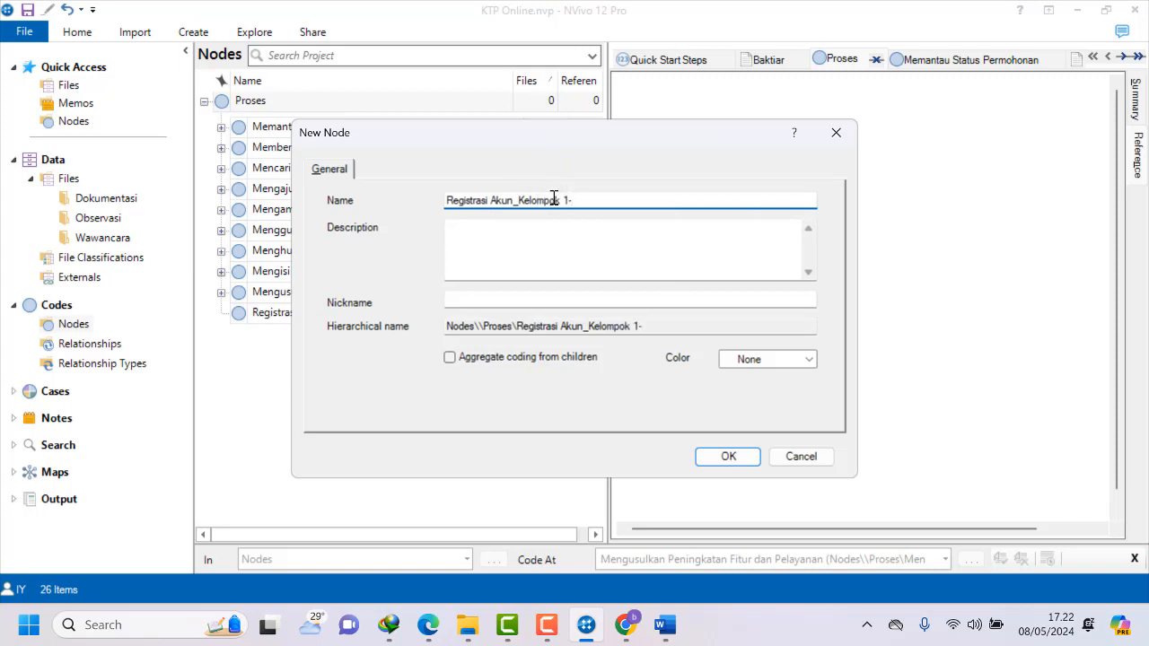
{"action": "key", "text": "BackSpace"}
{"action": "type", "text": "0"}
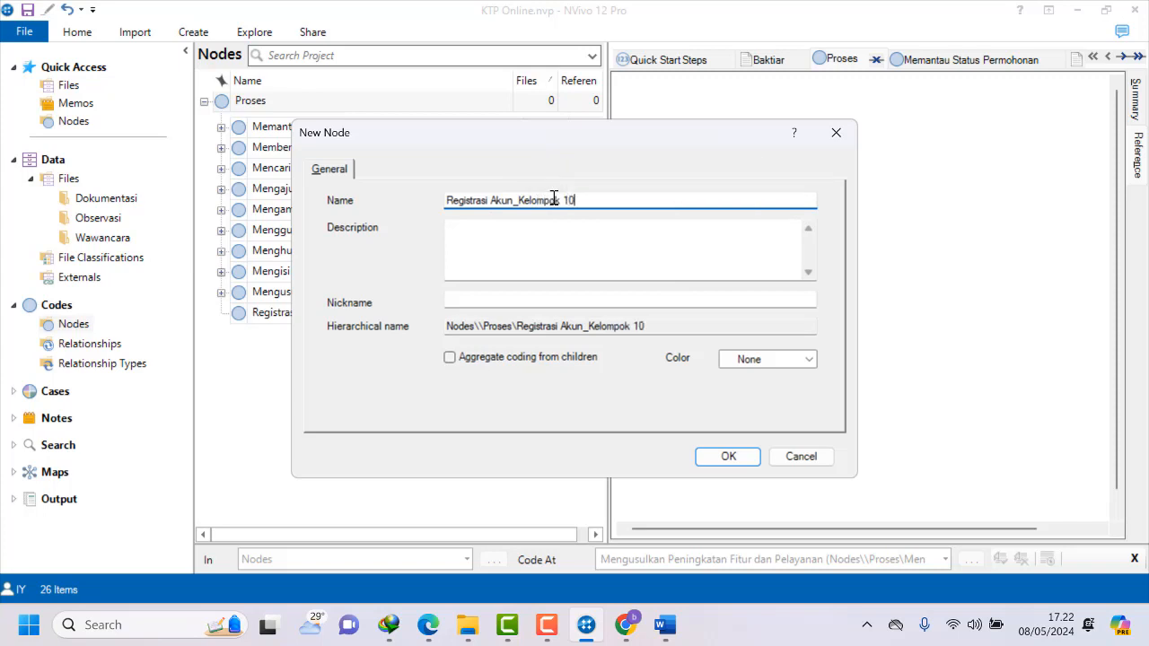
{"action": "left_click", "coordinate": [728, 456]}
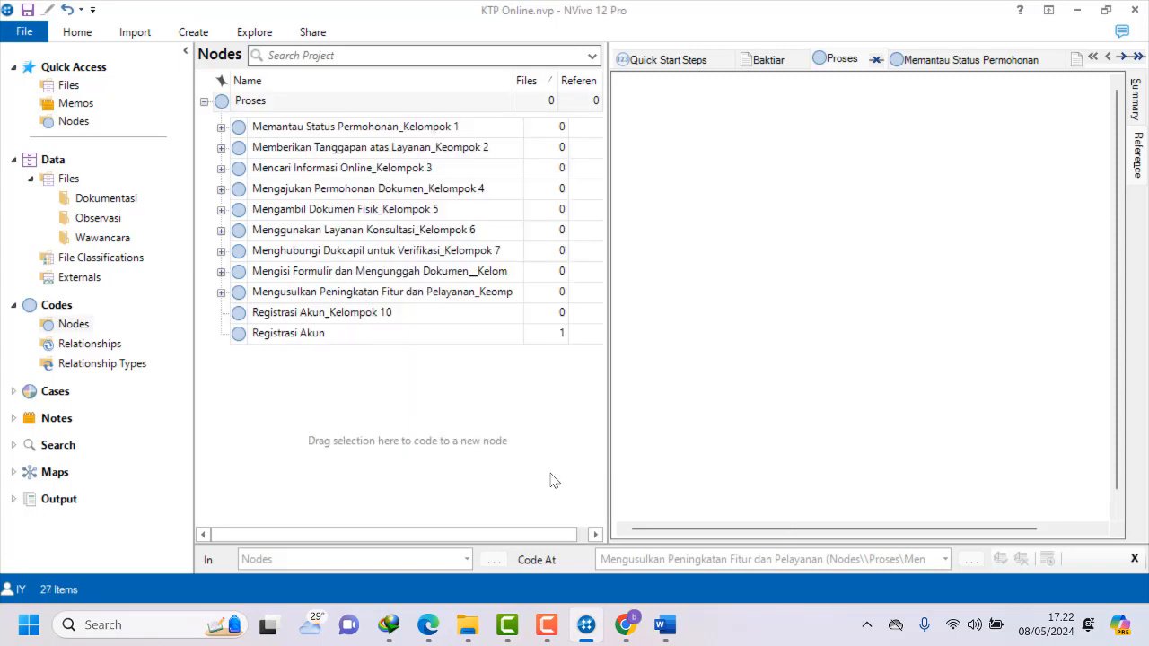
Try to nest the node "Registrasi Akun" under the "Registrasi Akun_Kelompok 10" group node.
{"action": "left_click", "coordinate": [236, 338]}
{"action": "mouse_move", "coordinate": [235, 339]}
{"action": "left_mouse_down"}
{"action": "mouse_move", "coordinate": [234, 316]}
{"action": "mouse_move", "coordinate": [241, 329]}
{"action": "left_mouse_up"}
{"action": "left_click", "coordinate": [246, 382]}
{"action": "left_click", "coordinate": [241, 337]}
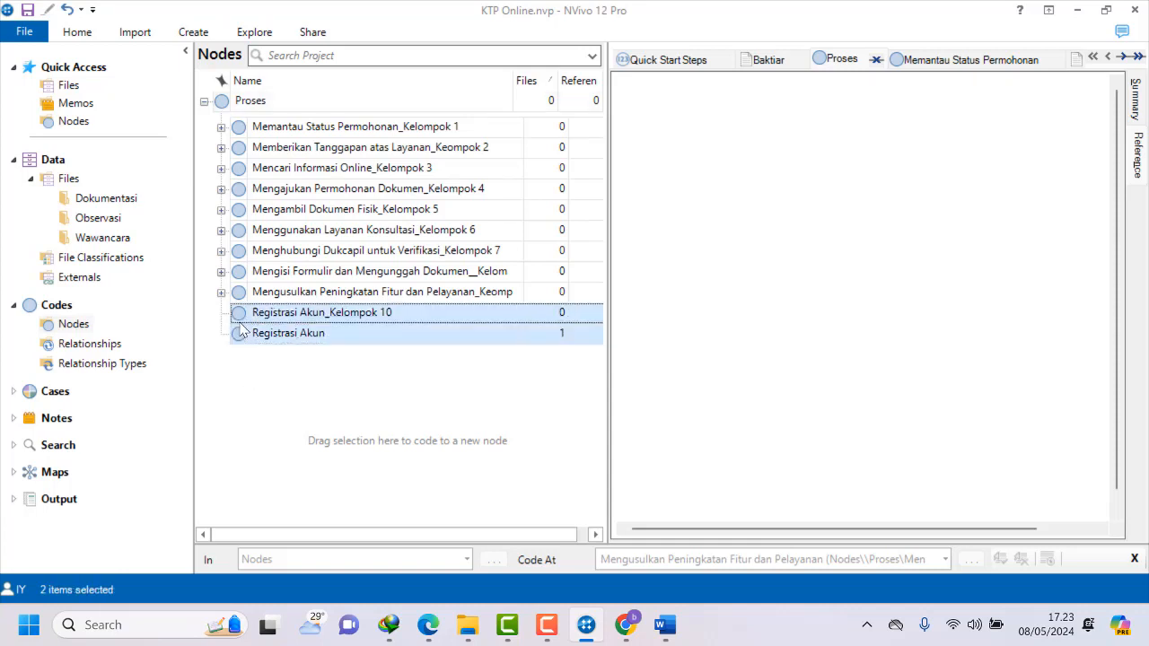
{"action": "left_click", "coordinate": [249, 378]}
{"action": "left_click", "coordinate": [238, 336]}
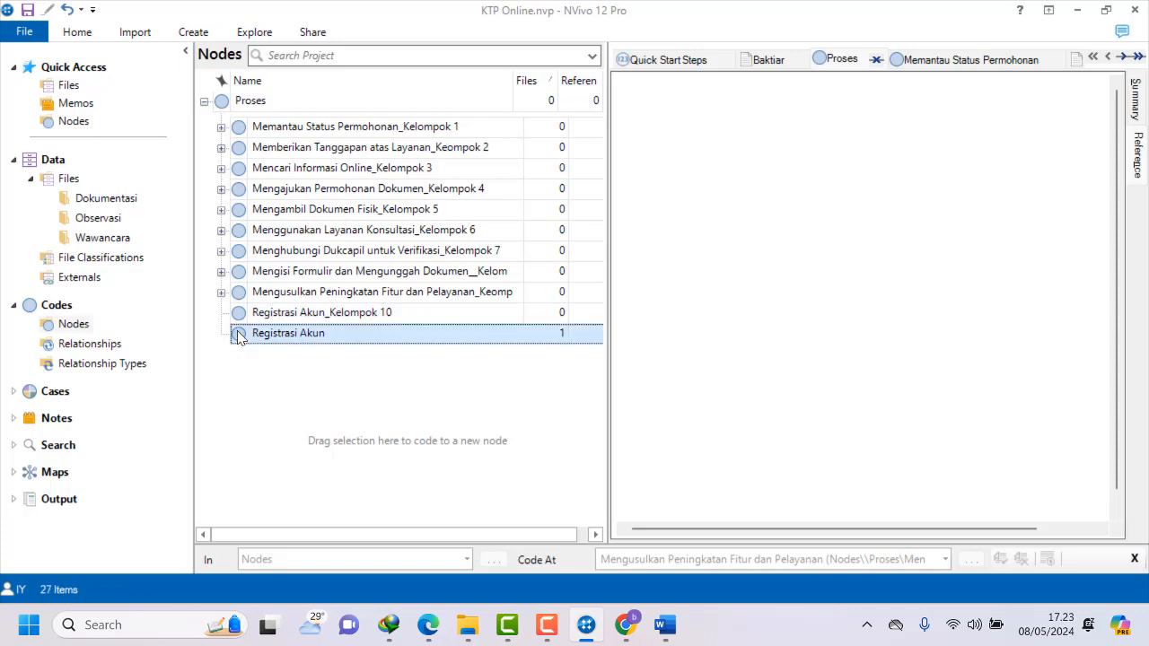
{"action": "left_click_drag", "start_coordinate": [239, 332], "coordinate": [235, 321]}
{"action": "left_click", "coordinate": [244, 372]}
{"action": "left_click", "coordinate": [240, 365]}
{"action": "left_click", "coordinate": [239, 341]}
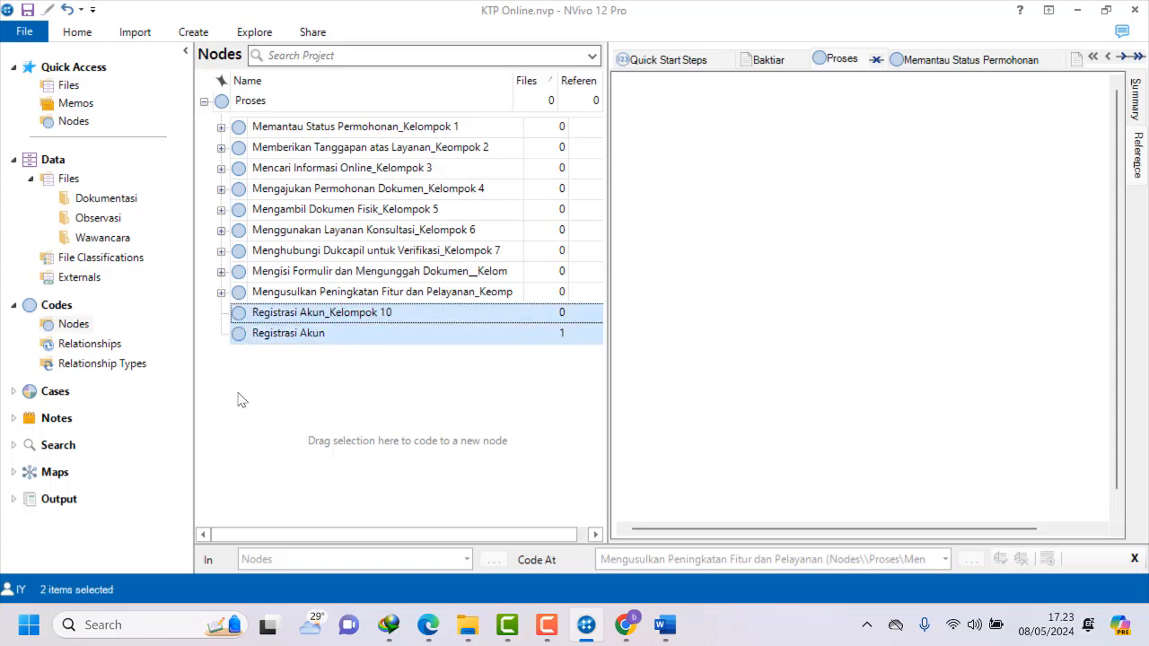
{"action": "left_click", "coordinate": [241, 399]}
{"action": "left_click", "coordinate": [241, 339]}
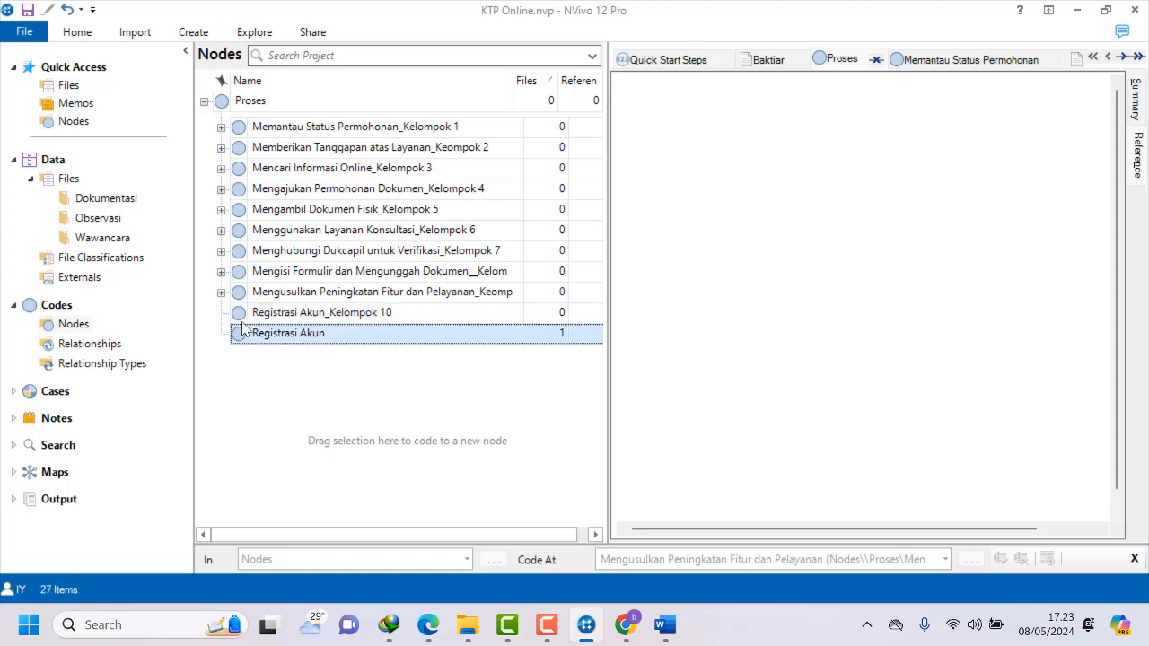
{"action": "mouse_move", "coordinate": [242, 329]}
{"action": "left_mouse_down"}
{"action": "mouse_move", "coordinate": [237, 320]}
{"action": "mouse_move", "coordinate": [244, 326]}
{"action": "left_mouse_up"}
{"action": "left_click", "coordinate": [251, 375]}
{"action": "left_click", "coordinate": [239, 341]}
{"action": "left_click", "coordinate": [248, 371]}
{"action": "left_click", "coordinate": [239, 337]}
{"action": "mouse_move", "coordinate": [241, 331]}
{"action": "left_mouse_down"}
{"action": "mouse_move", "coordinate": [251, 328]}
{"action": "mouse_move", "coordinate": [227, 328]}
{"action": "left_mouse_up"}
{"action": "left_click", "coordinate": [251, 374]}
{"action": "left_click", "coordinate": [248, 336]}
{"action": "left_click", "coordinate": [247, 377]}
{"action": "left_click", "coordinate": [237, 338]}
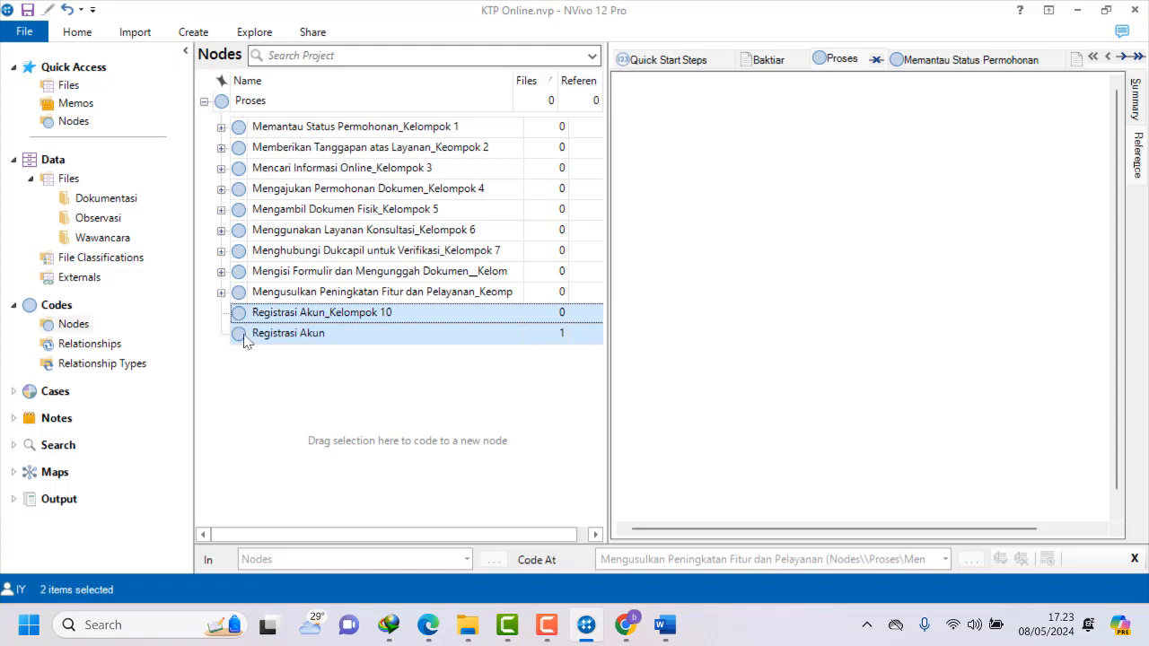
{"action": "left_click", "coordinate": [250, 380]}
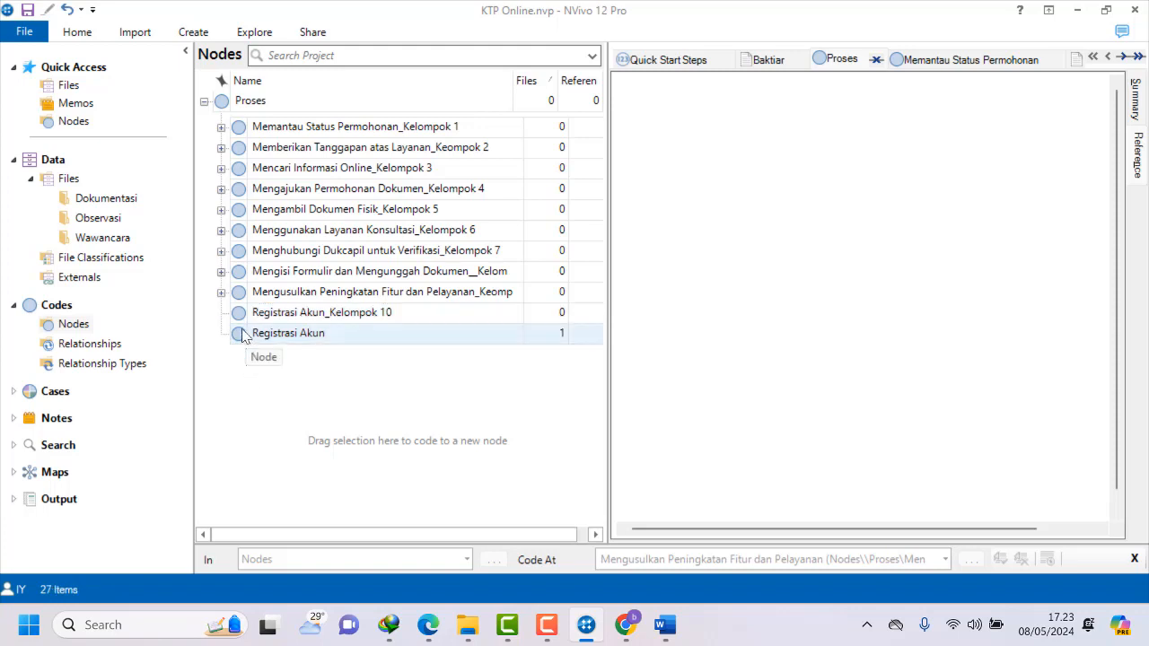
{"action": "left_click", "coordinate": [242, 340]}
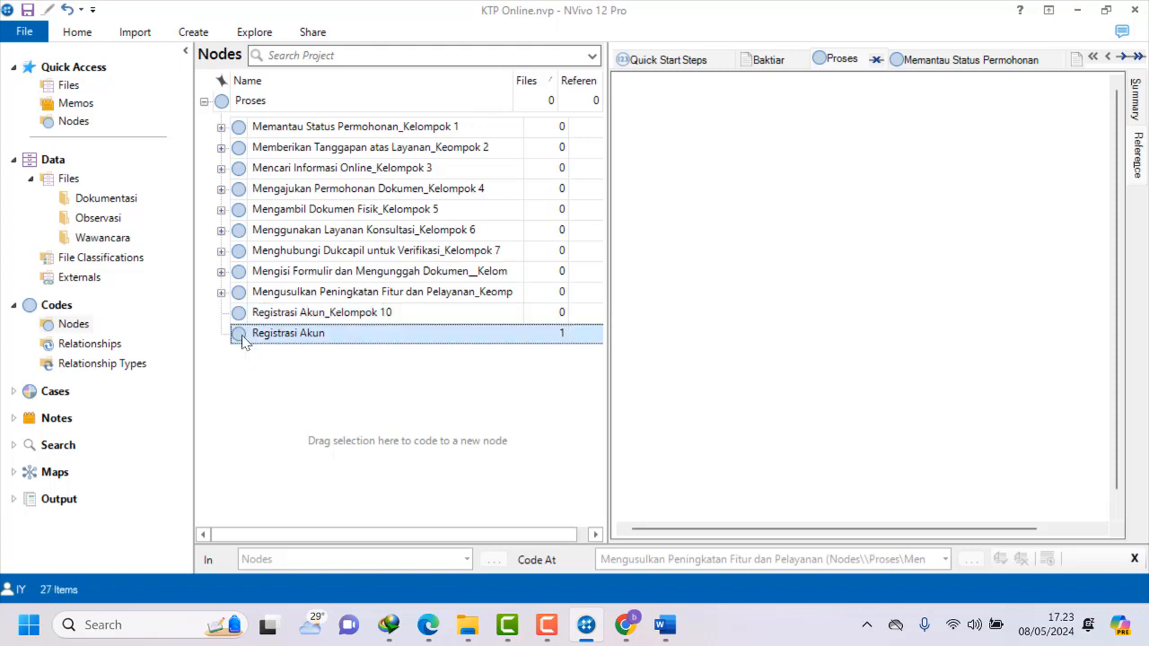
{"action": "left_click_drag", "start_coordinate": [242, 335], "coordinate": [243, 321]}
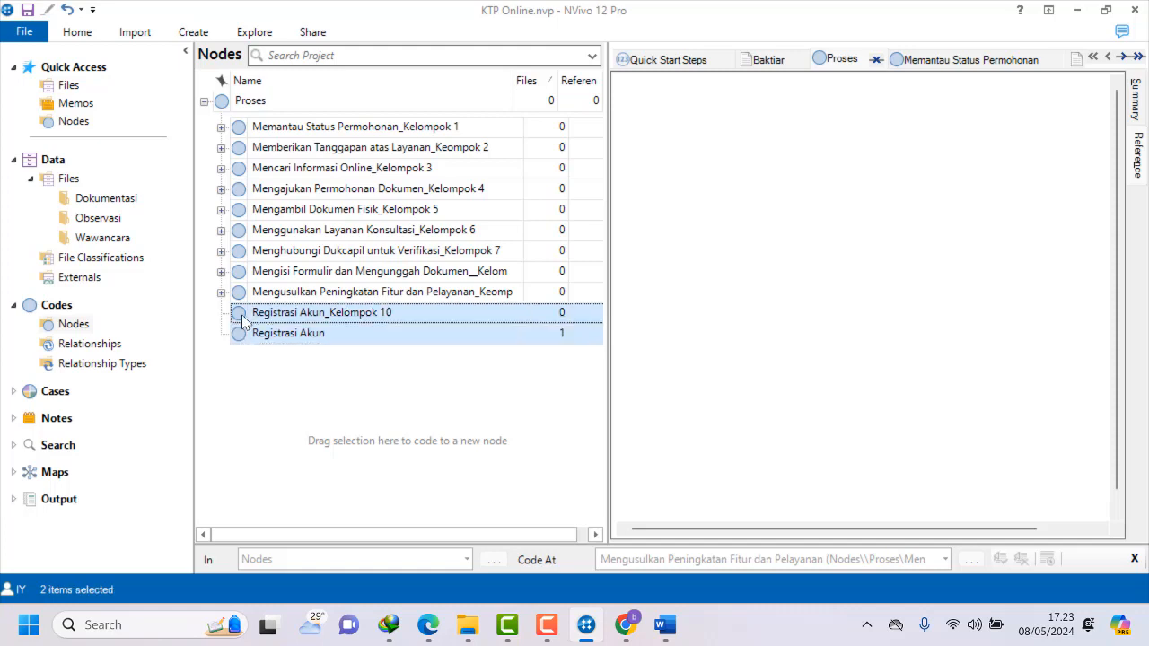
{"action": "left_click", "coordinate": [251, 384]}
{"action": "left_click", "coordinate": [236, 338]}
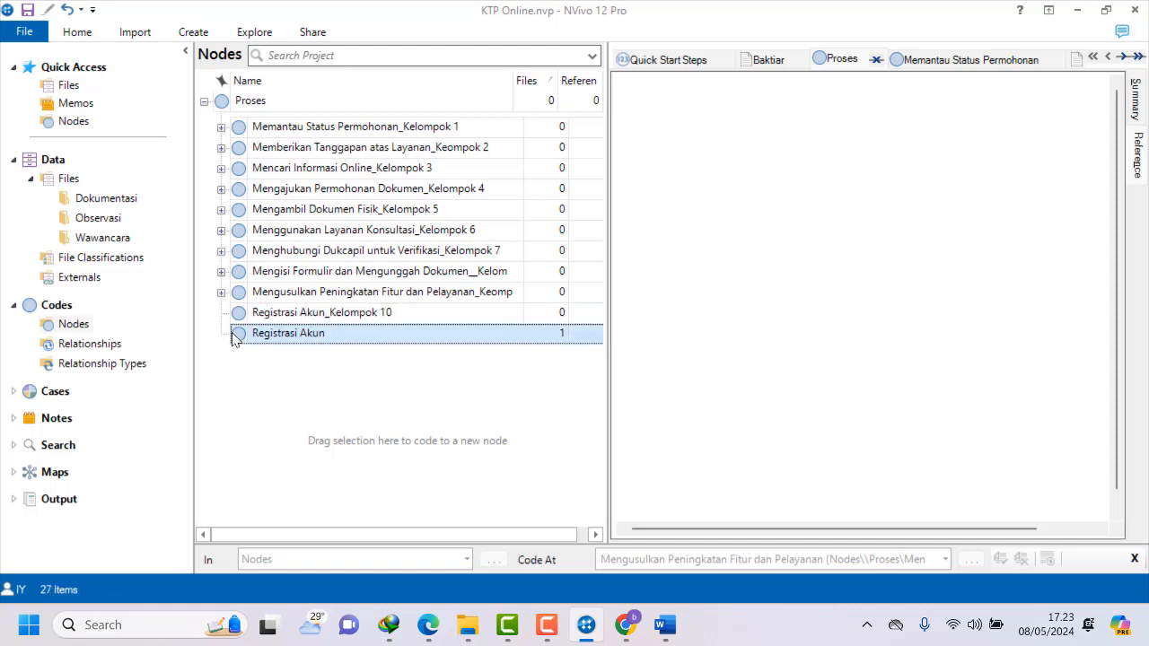
{"action": "left_click_drag", "start_coordinate": [227, 331], "coordinate": [240, 321]}
{"action": "left_click", "coordinate": [279, 399]}
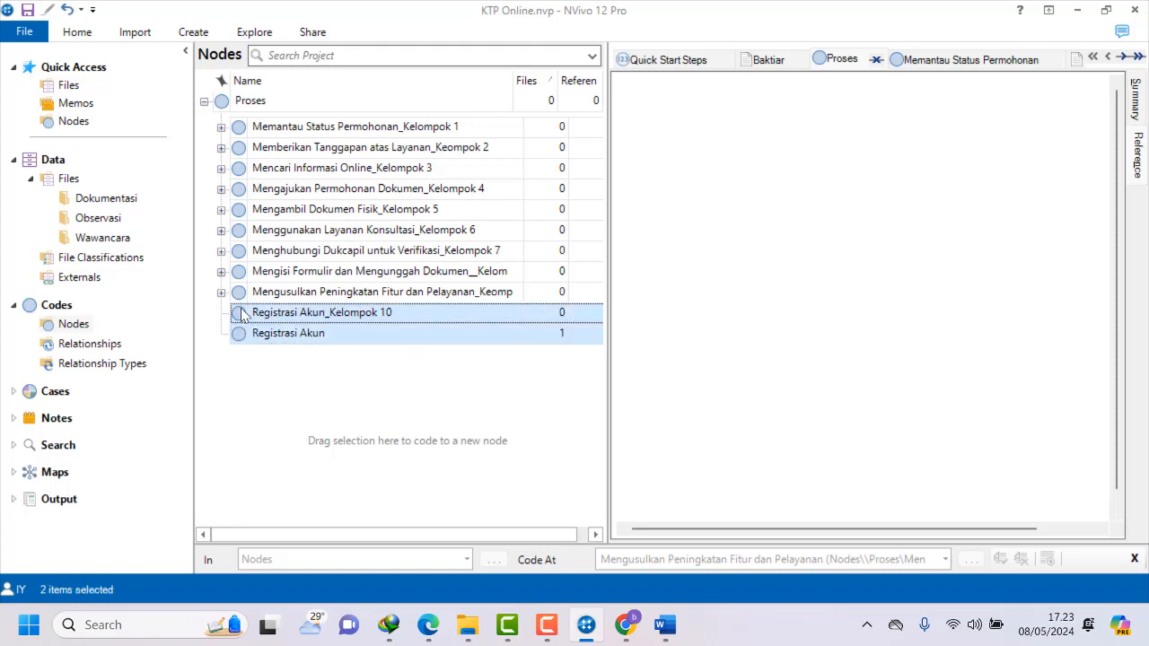
{"action": "left_click", "coordinate": [269, 404]}
{"action": "left_click", "coordinate": [239, 338]}
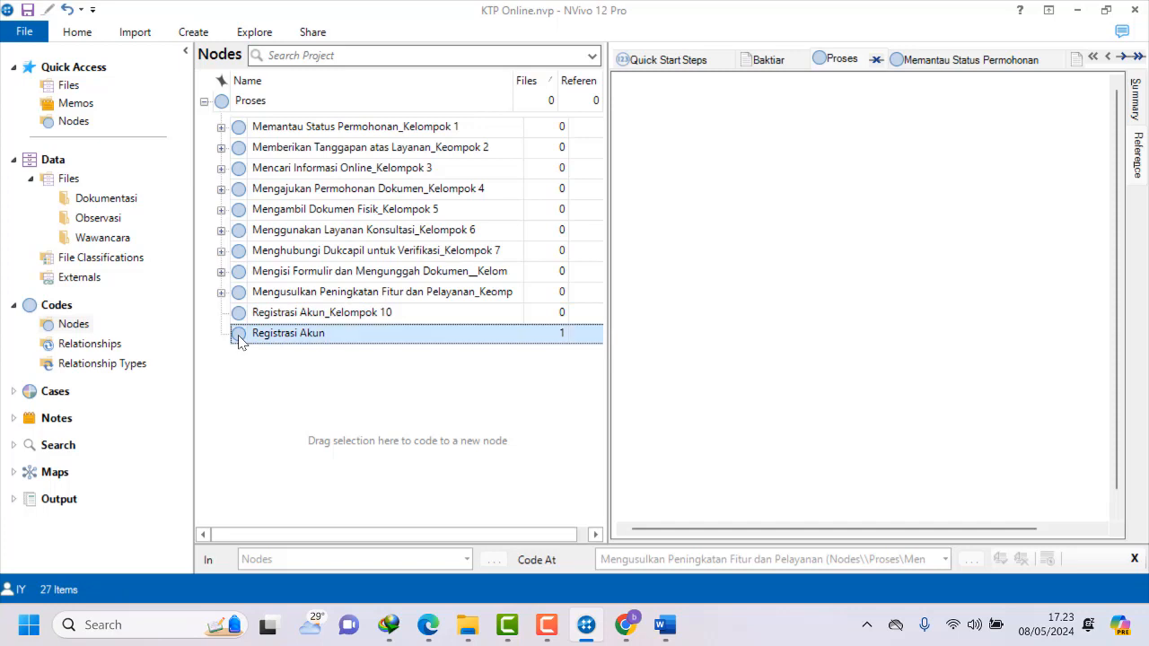
{"action": "left_click_drag", "start_coordinate": [239, 329], "coordinate": [239, 321]}
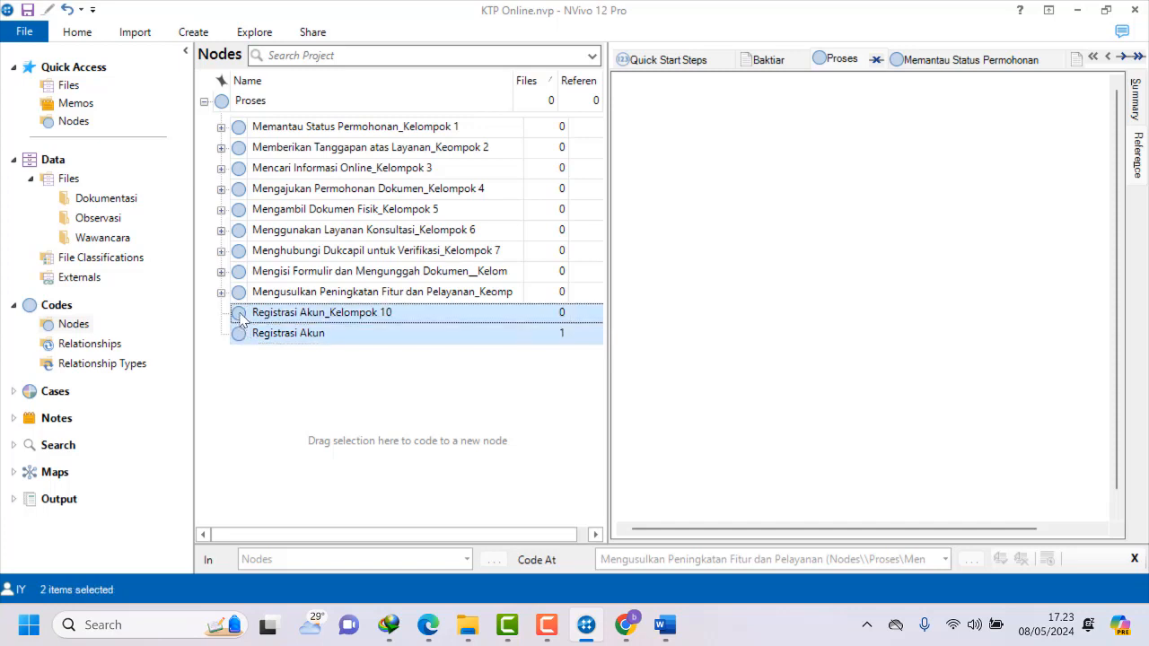
{"action": "left_click", "coordinate": [254, 388]}
{"action": "left_click", "coordinate": [239, 337]}
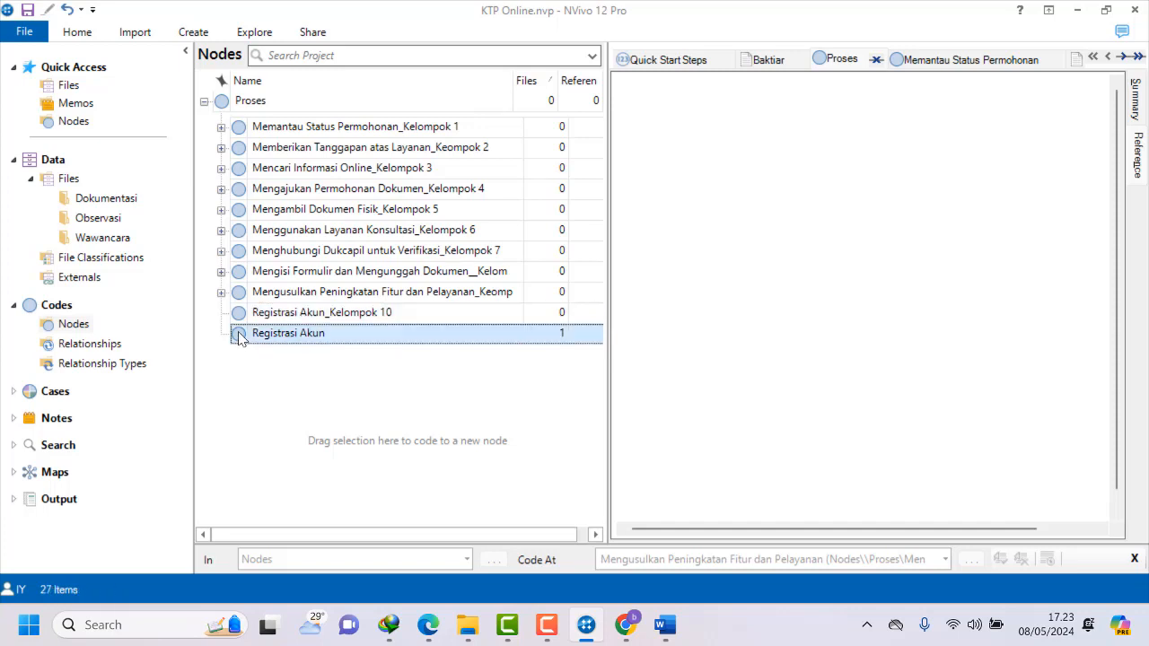
{"action": "left_click_drag", "start_coordinate": [239, 338], "coordinate": [254, 312]}
{"action": "left_click", "coordinate": [274, 421]}
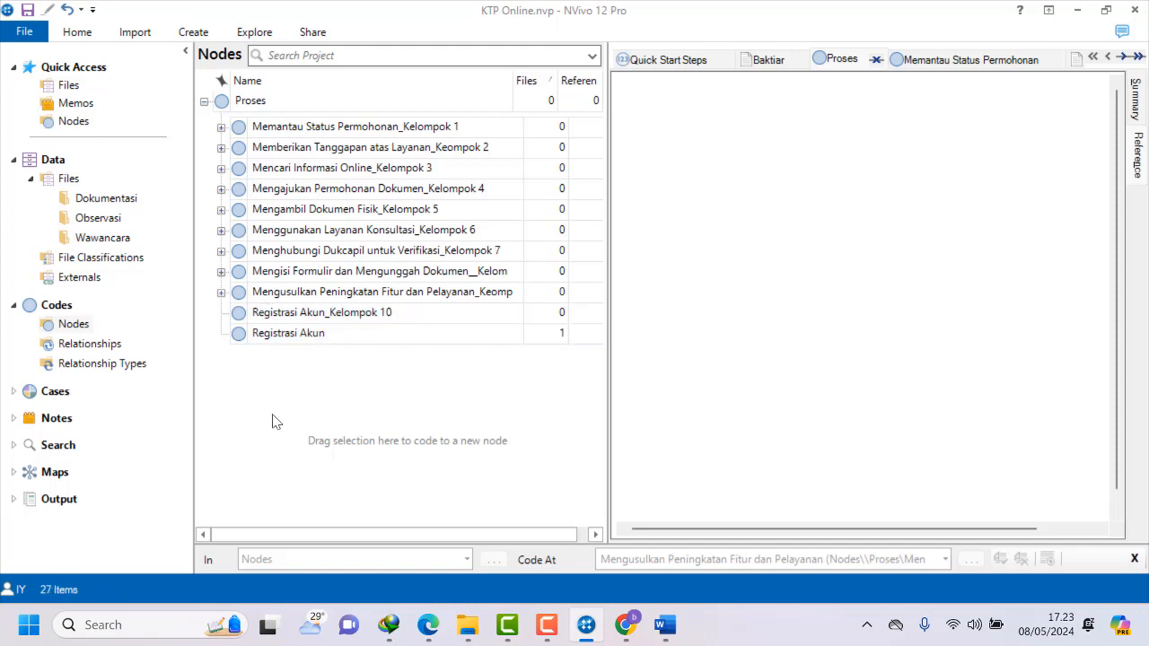
{"action": "left_click", "coordinate": [242, 334]}
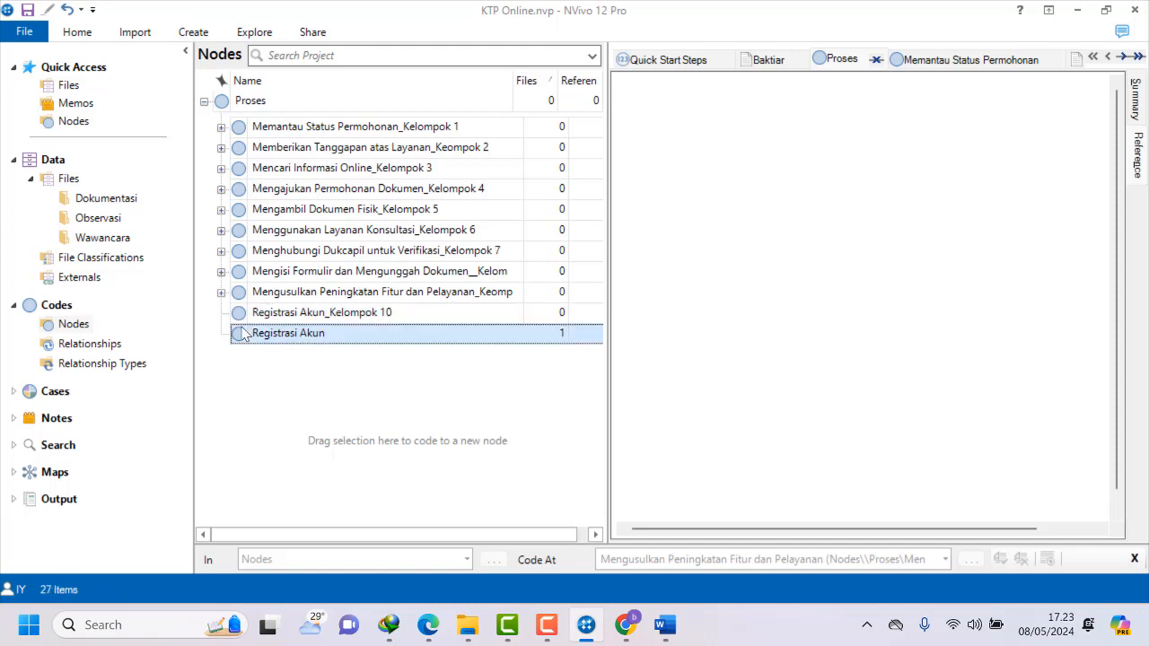
{"action": "left_click_drag", "start_coordinate": [242, 334], "coordinate": [245, 311]}
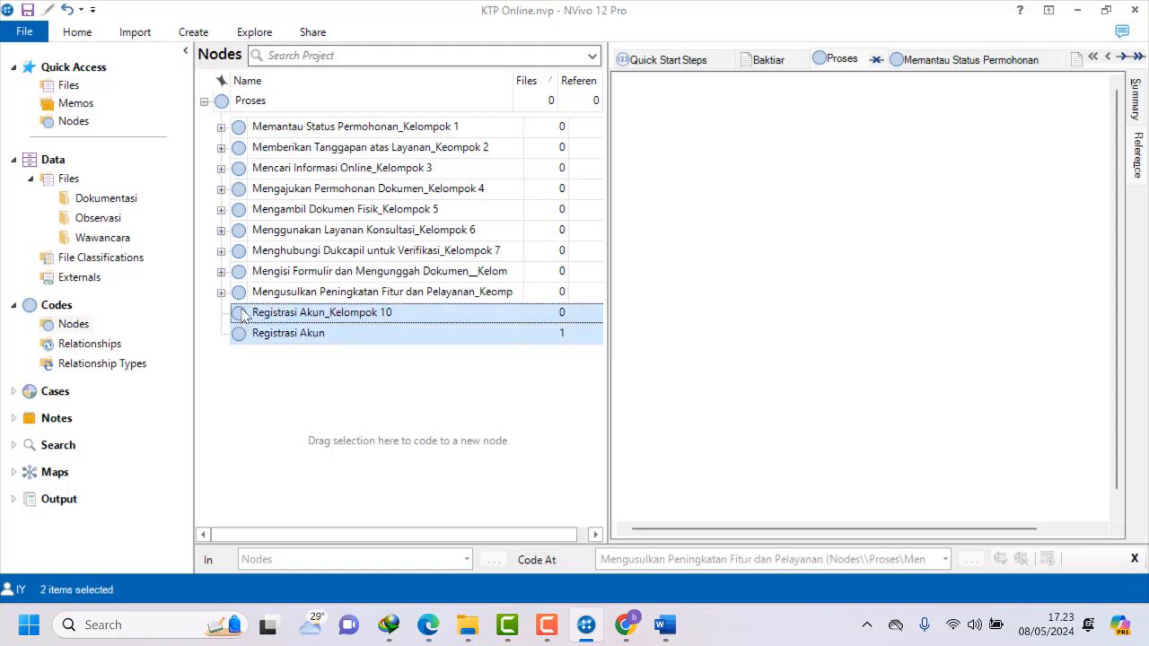
{"action": "left_click", "coordinate": [229, 361]}
{"action": "left_click", "coordinate": [237, 335]}
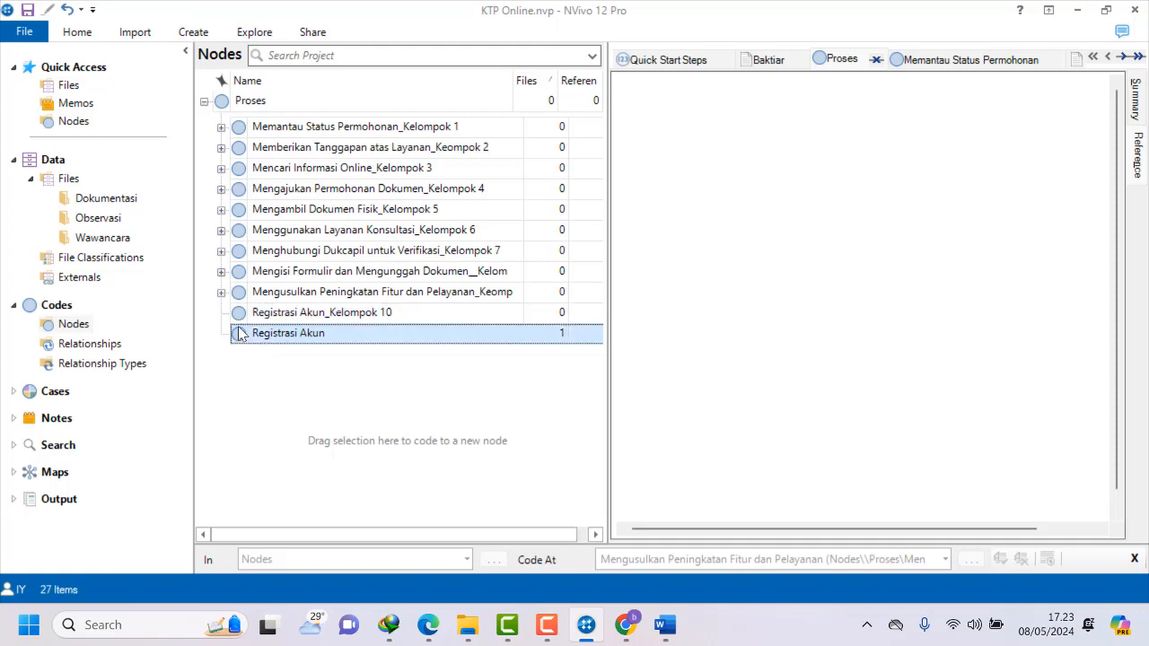
{"action": "left_click_drag", "start_coordinate": [240, 334], "coordinate": [248, 318]}
{"action": "left_click", "coordinate": [250, 396]}
{"action": "left_click", "coordinate": [242, 334]}
{"action": "left_click", "coordinate": [244, 362]}
{"action": "left_click", "coordinate": [239, 336]}
{"action": "left_click", "coordinate": [240, 393]}
{"action": "left_click", "coordinate": [240, 336]}
{"action": "left_click", "coordinate": [259, 386]}
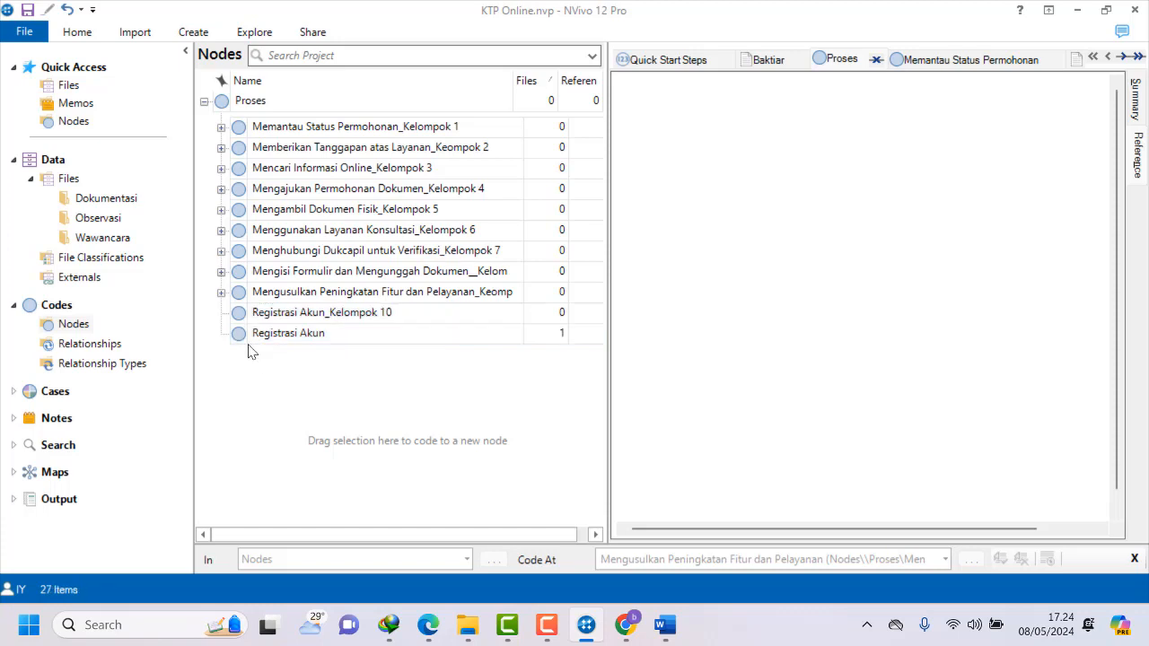
{"action": "left_click", "coordinate": [243, 337]}
{"action": "left_click_drag", "start_coordinate": [246, 332], "coordinate": [239, 321]}
{"action": "left_click", "coordinate": [282, 457]}
{"action": "left_click", "coordinate": [237, 334]}
{"action": "left_click", "coordinate": [250, 378]}
{"action": "left_click", "coordinate": [239, 333]}
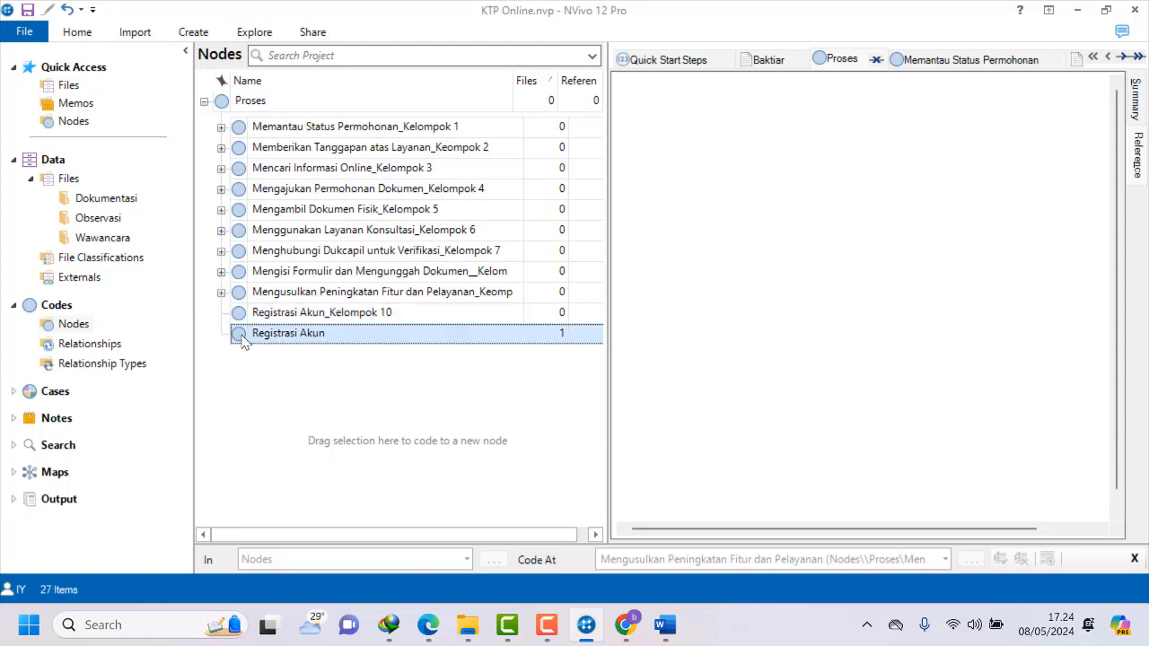
Try again to move the node "Registrasi Akun" into the "Registrasi Akun_Kelompok 10" group node.
{"action": "mouse_move", "coordinate": [240, 333]}
{"action": "left_mouse_down"}
{"action": "mouse_move", "coordinate": [235, 316]}
{"action": "mouse_move", "coordinate": [248, 320]}
{"action": "left_mouse_up"}
{"action": "left_click", "coordinate": [254, 372]}
{"action": "left_click", "coordinate": [239, 335]}
{"action": "left_click", "coordinate": [251, 406]}
{"action": "left_click", "coordinate": [240, 338]}
{"action": "left_click", "coordinate": [251, 386]}
{"action": "left_click", "coordinate": [248, 336]}
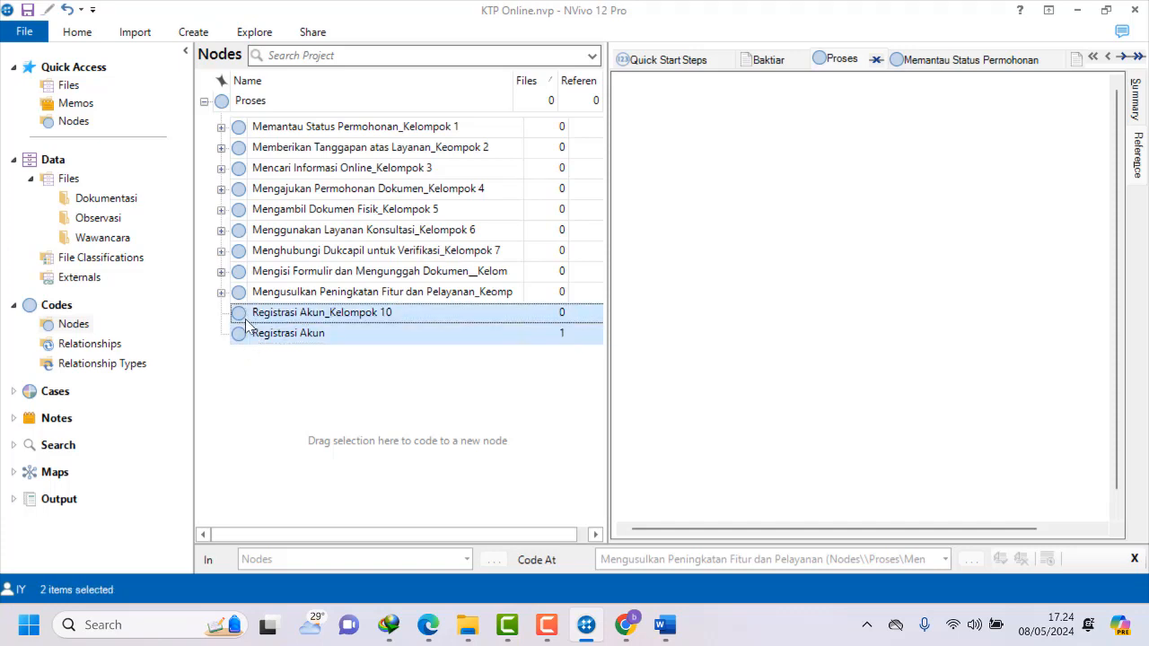
{"action": "left_click", "coordinate": [547, 625]}
{"action": "left_click", "coordinate": [1085, 561]}
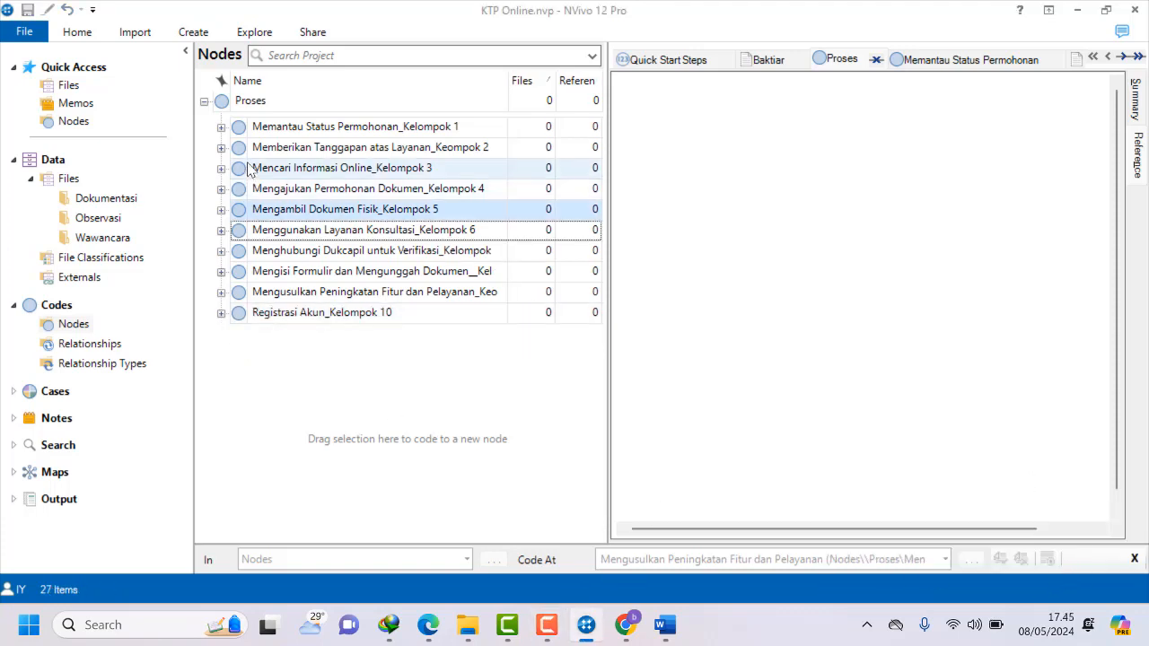
Expand all ten Kelompok group nodes under Proses and review the child nodes nested in each.
{"action": "left_click", "coordinate": [221, 128]}
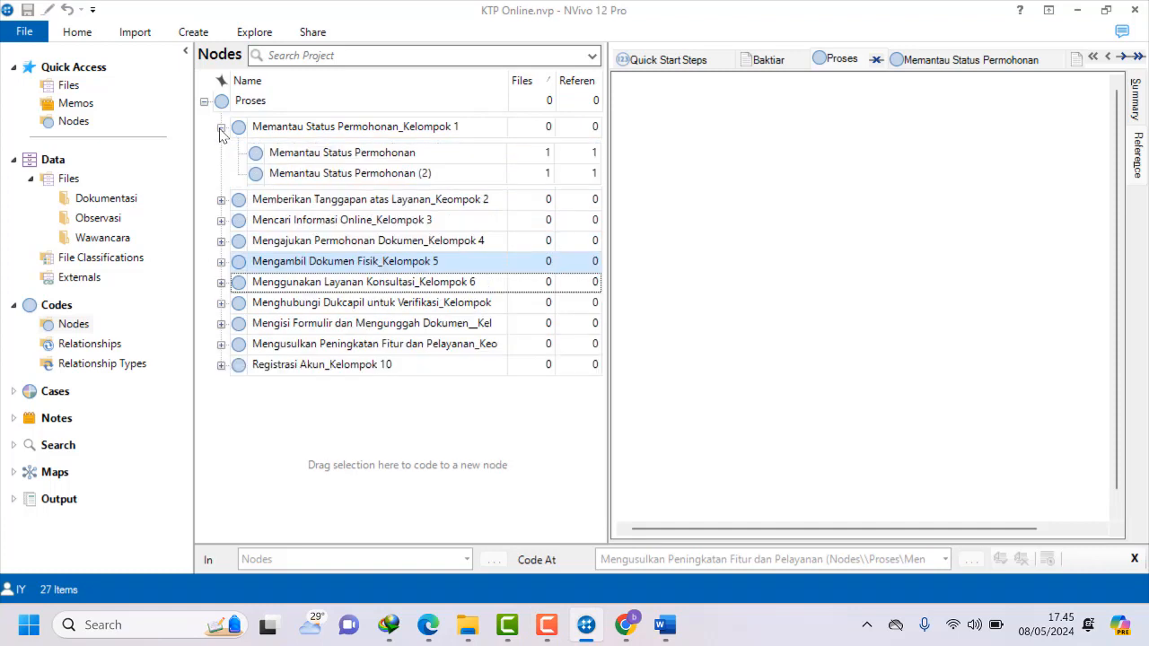
{"action": "left_click", "coordinate": [220, 199]}
{"action": "left_click", "coordinate": [221, 272]}
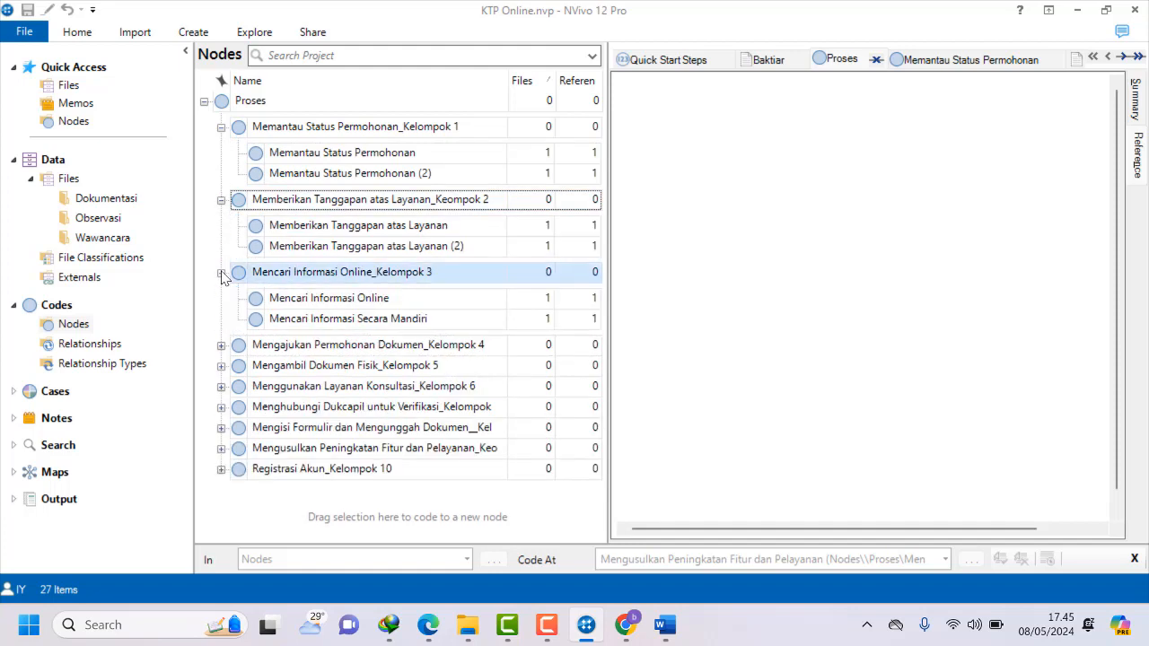
{"action": "left_click", "coordinate": [221, 346]}
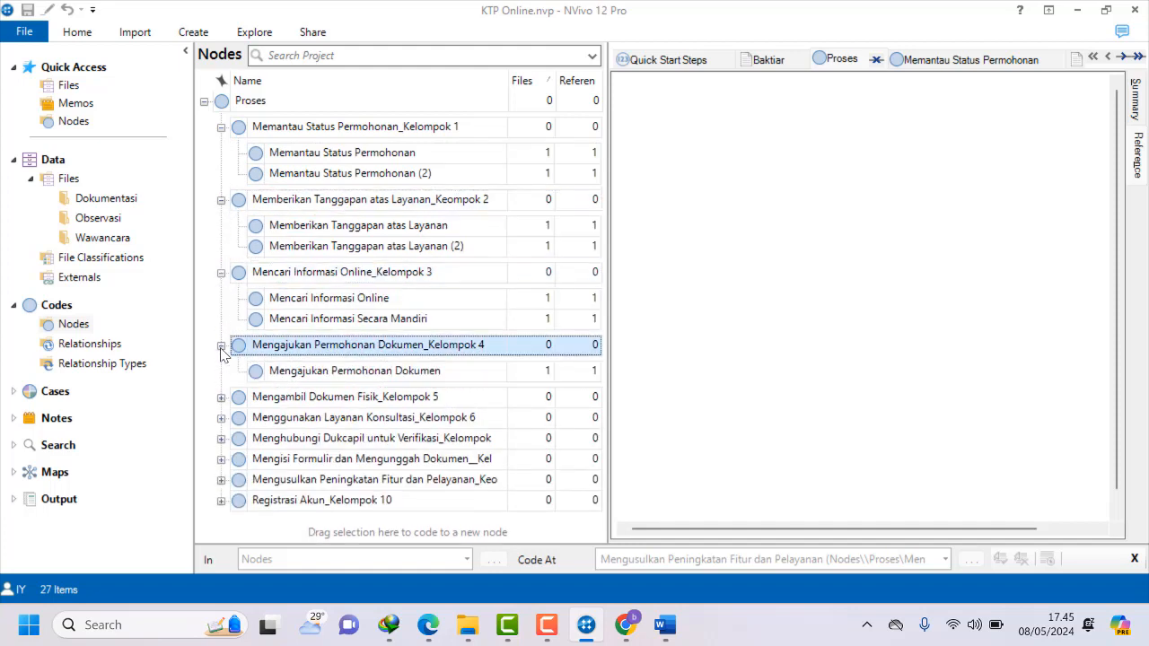
{"action": "left_click", "coordinate": [221, 397]}
{"action": "left_click", "coordinate": [220, 449]}
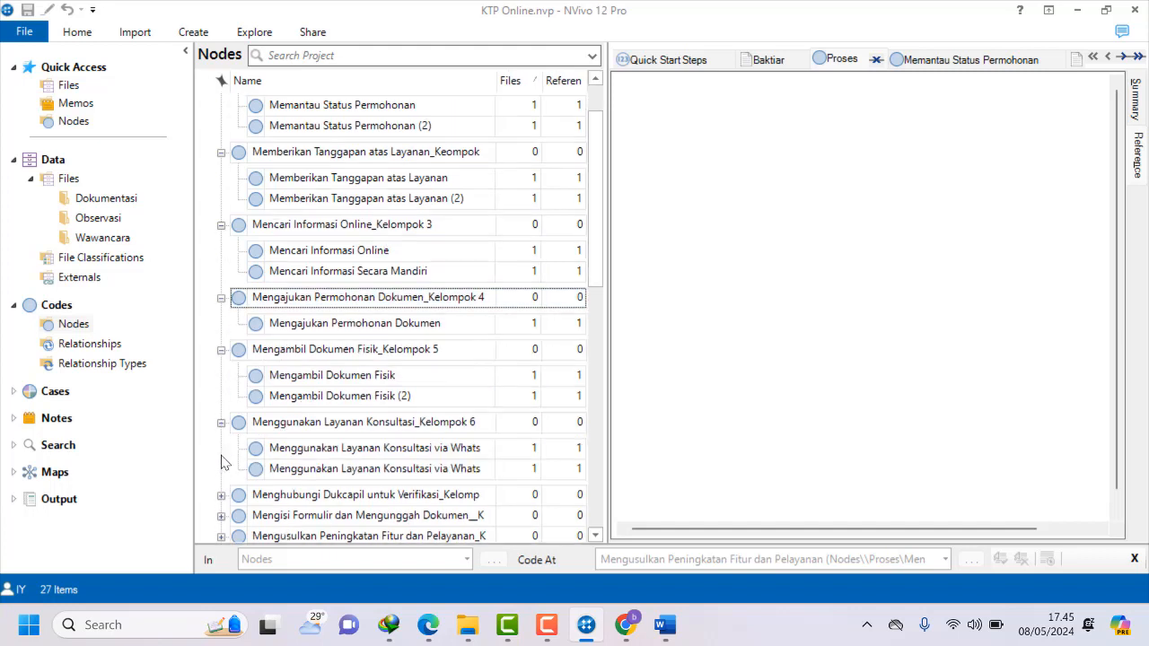
{"action": "left_click", "coordinate": [221, 494]}
{"action": "scroll", "coordinate": [431, 471], "scroll_direction": "down", "scroll_amount": 1}
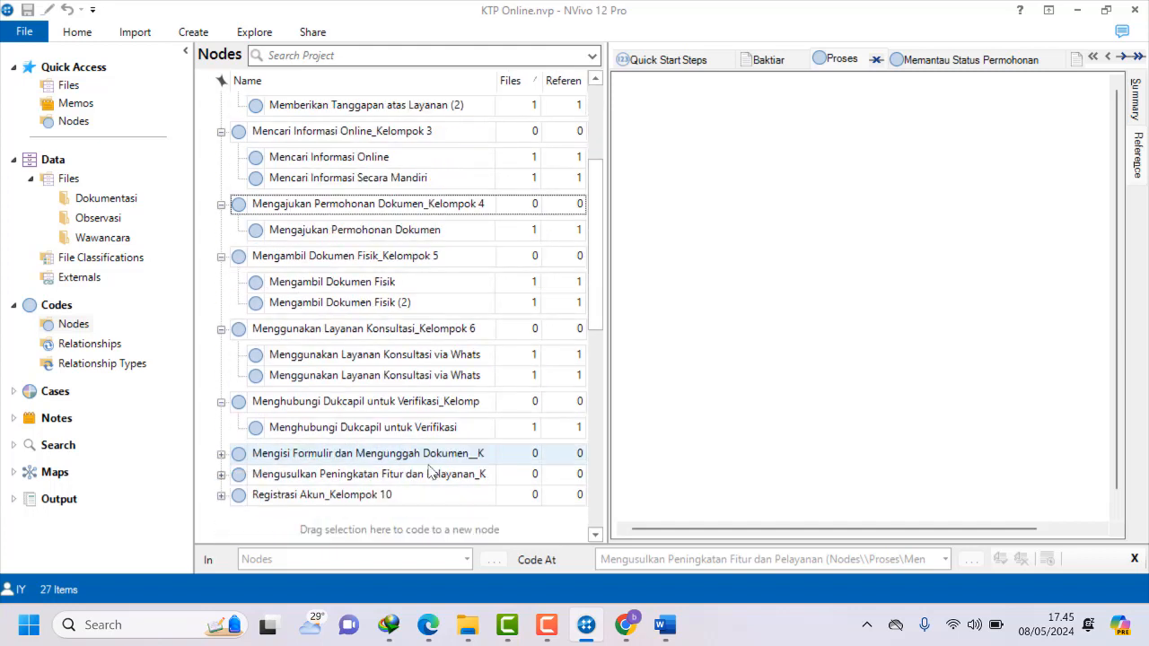
{"action": "left_click", "coordinate": [221, 454]}
{"action": "left_click", "coordinate": [222, 502]}
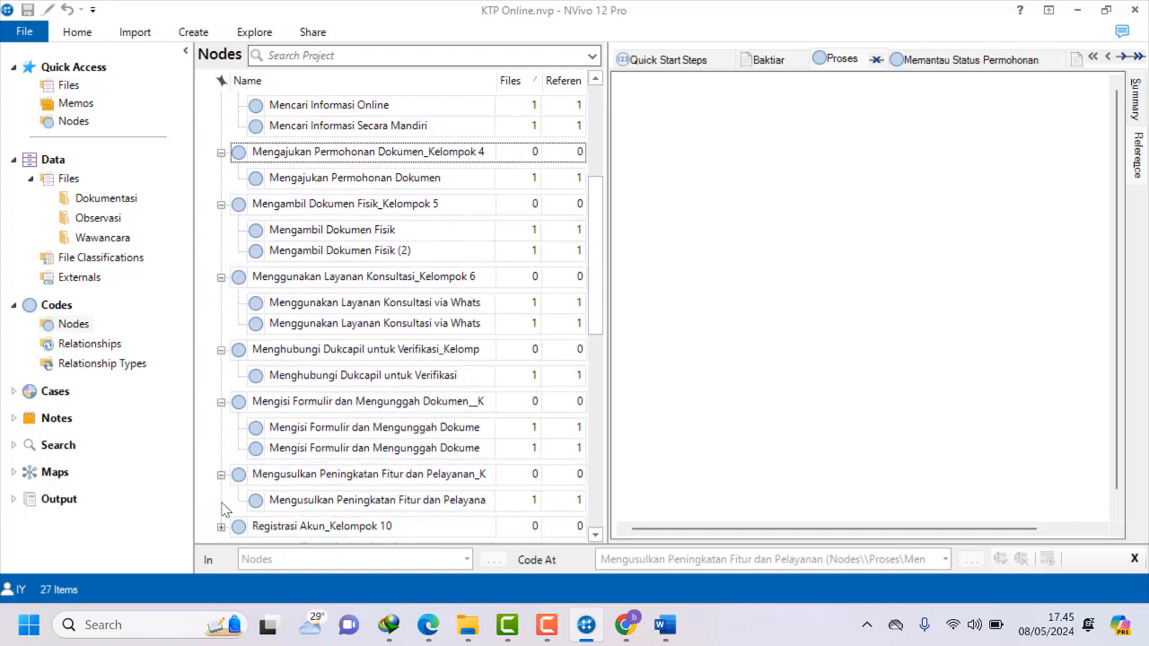
{"action": "scroll", "coordinate": [225, 516], "scroll_direction": "down", "scroll_amount": 1}
{"action": "left_click", "coordinate": [223, 458]}
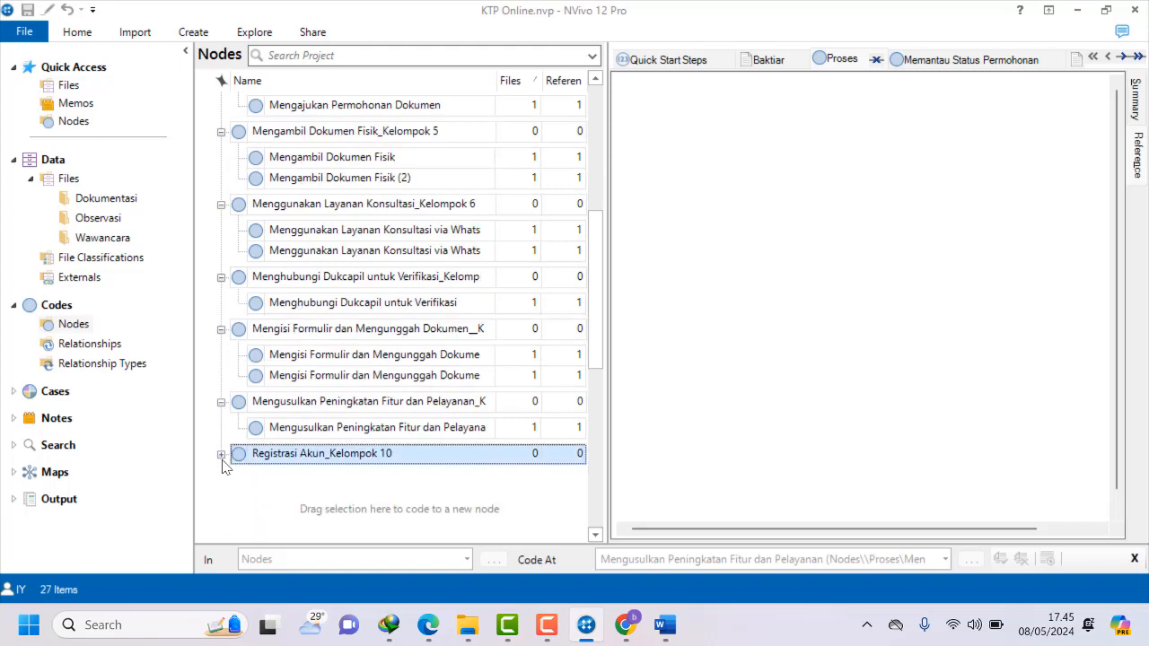
{"action": "left_click", "coordinate": [222, 454]}
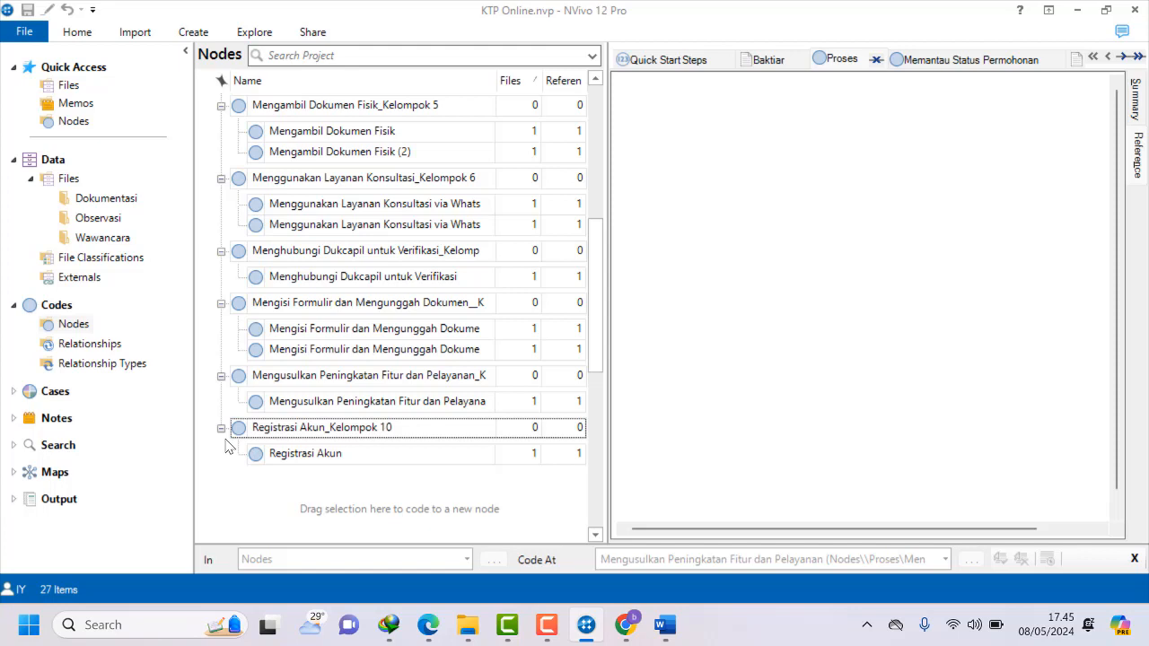
Create a new case classification named "Informan".
{"action": "left_click", "coordinate": [51, 391]}
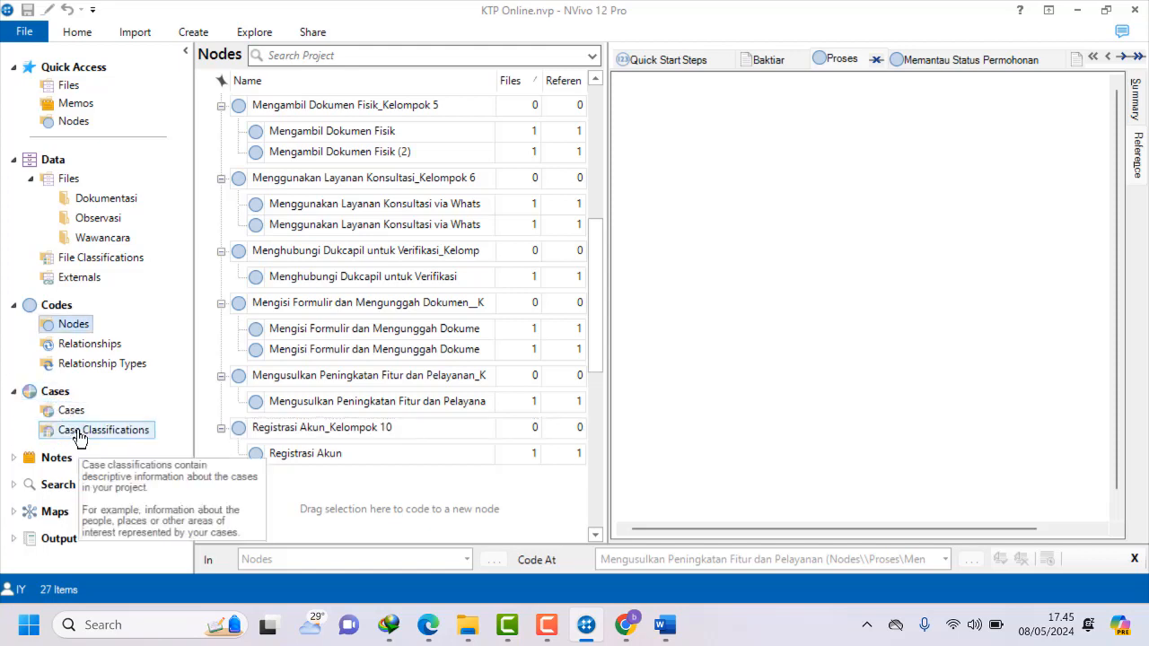
{"action": "right_click", "coordinate": [79, 436]}
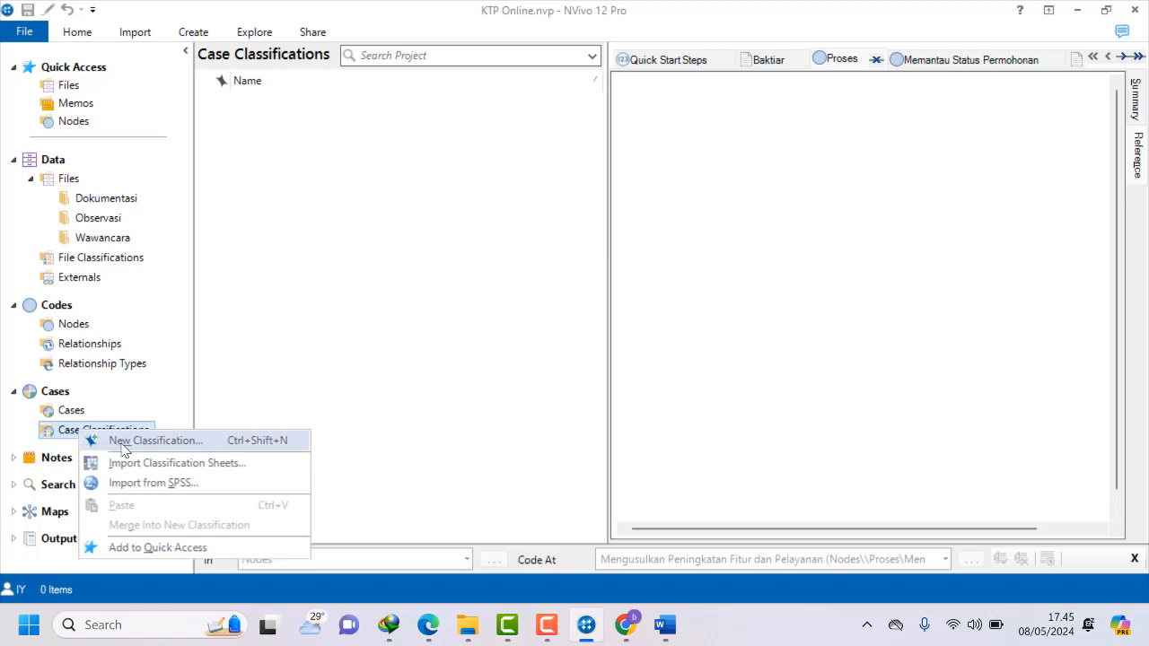
{"action": "left_click", "coordinate": [123, 445]}
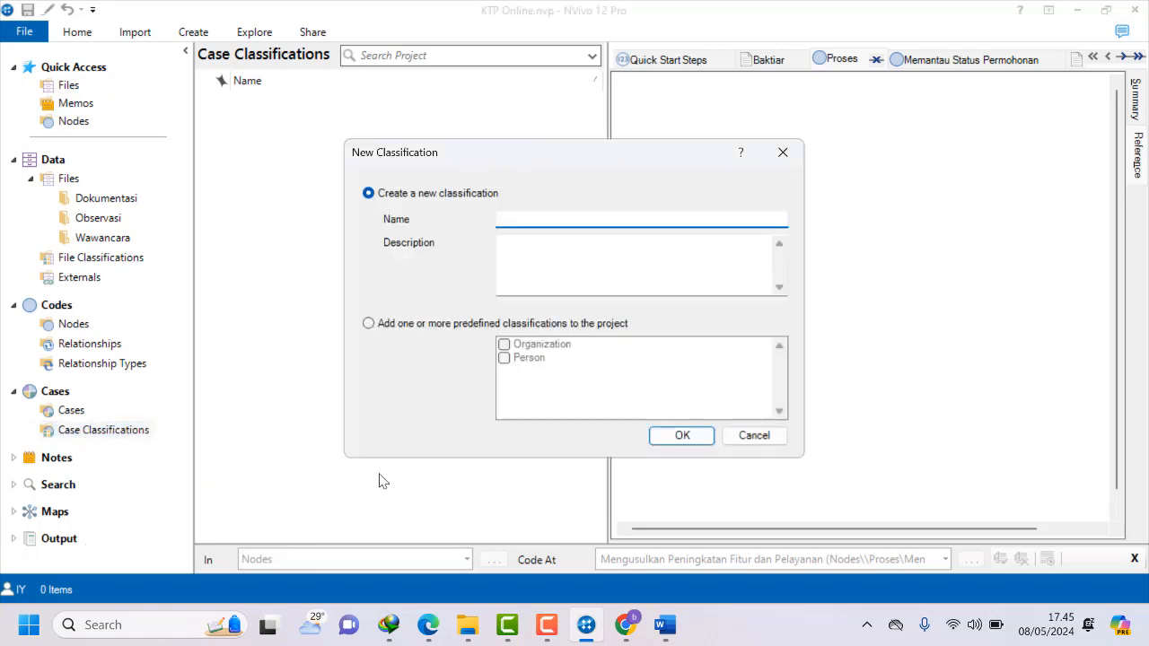
{"action": "type", "text": "I"}
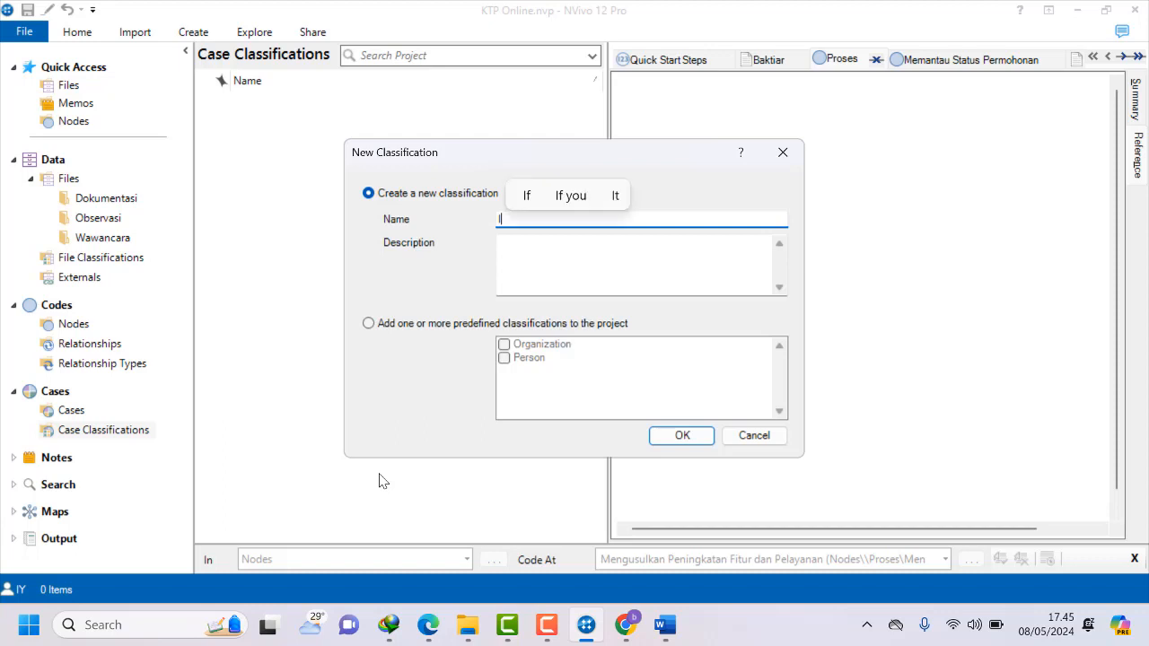
{"action": "type", "text": "nfor"}
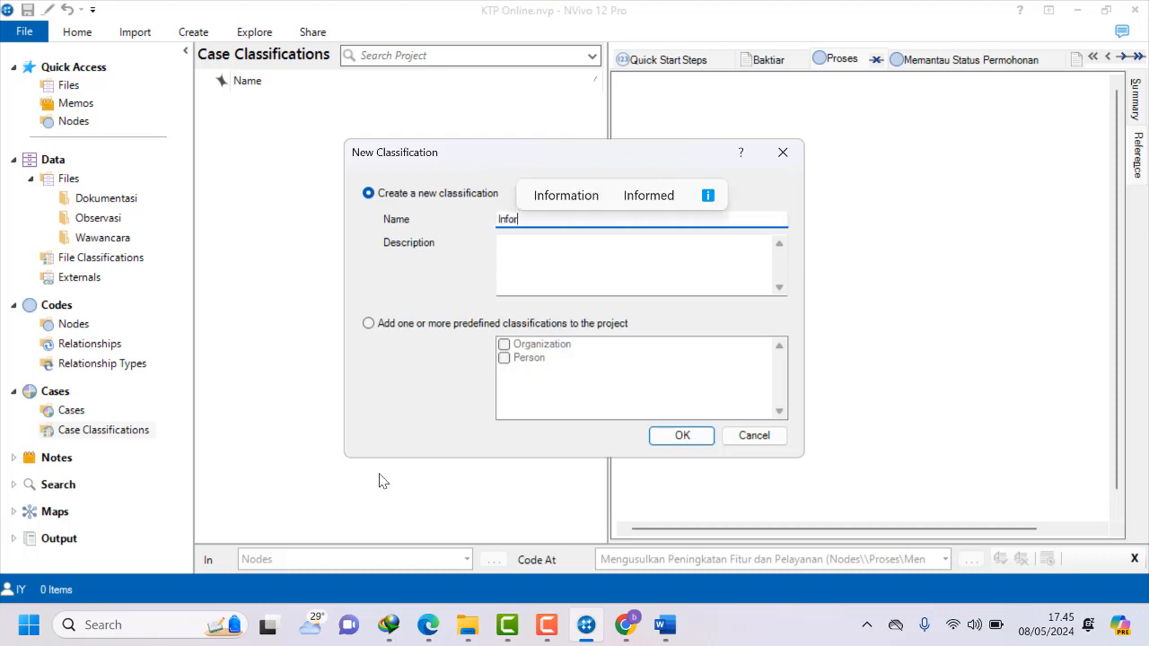
{"action": "type", "text": "man"}
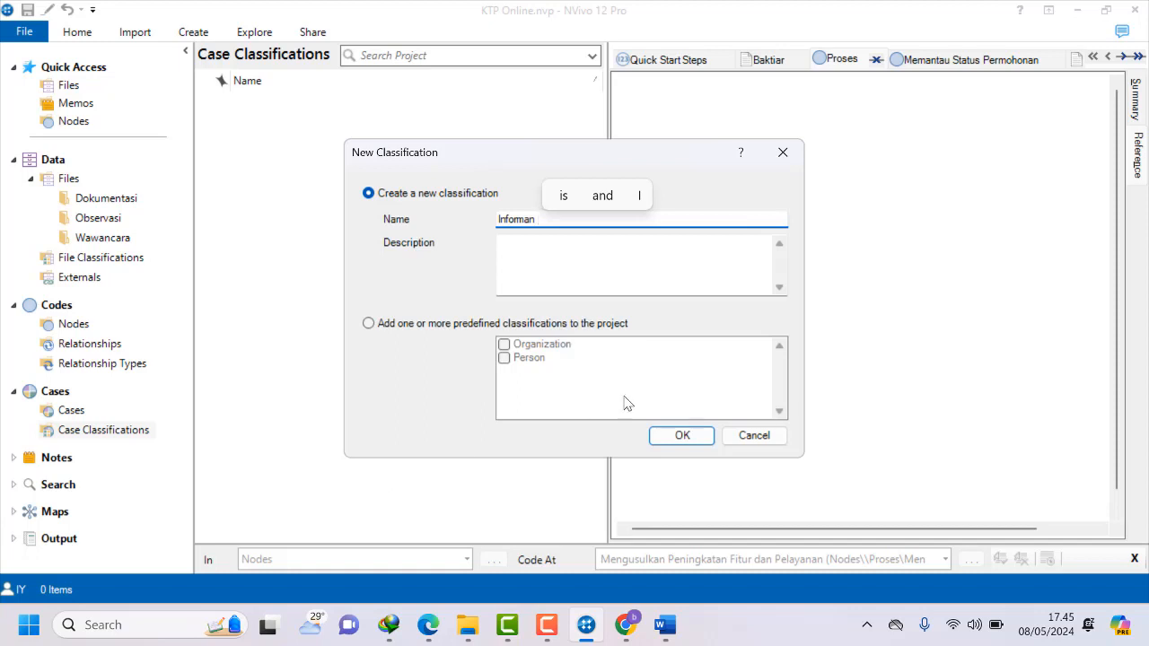
{"action": "left_click", "coordinate": [682, 437]}
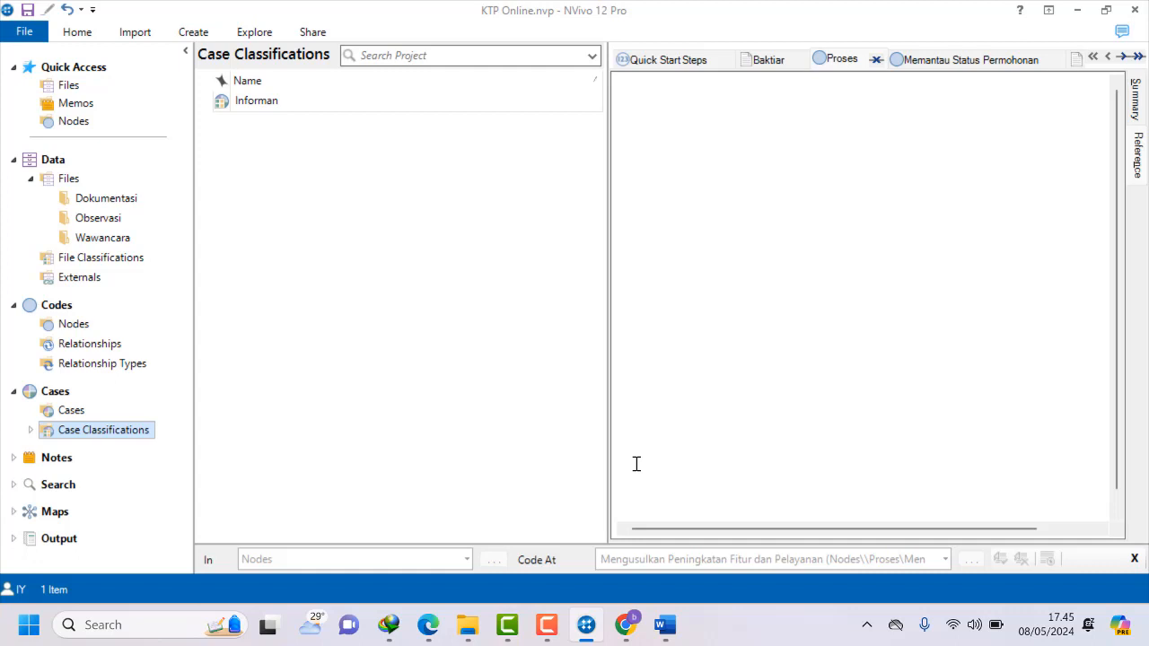
{"action": "right_click", "coordinate": [267, 105]}
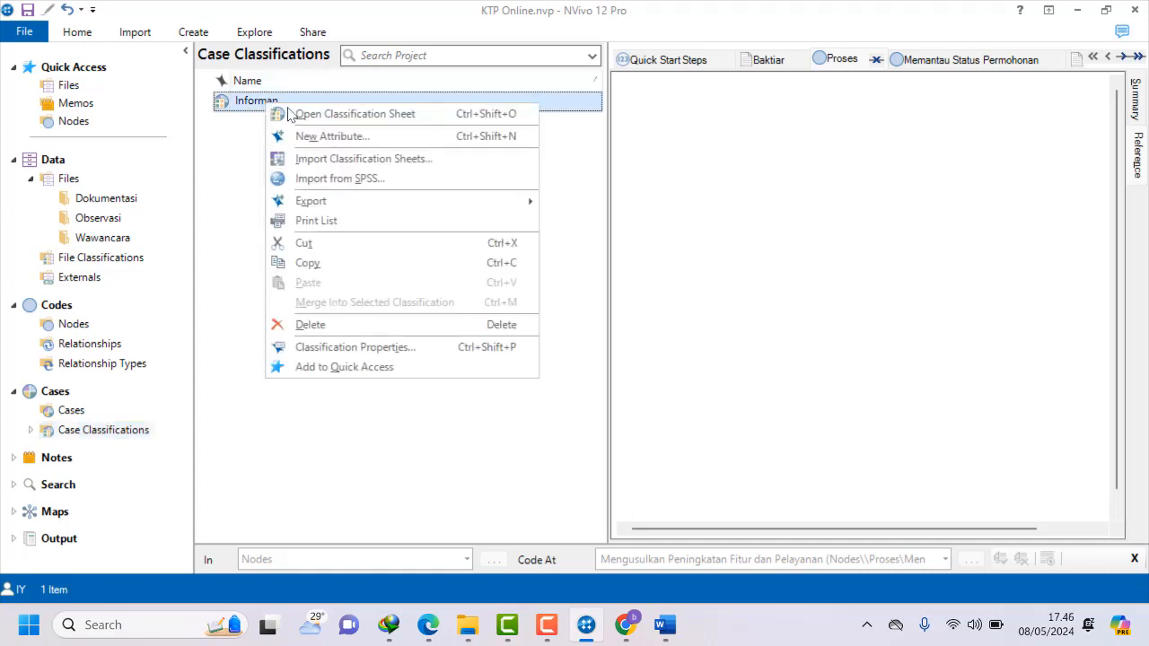
{"action": "left_click", "coordinate": [320, 145]}
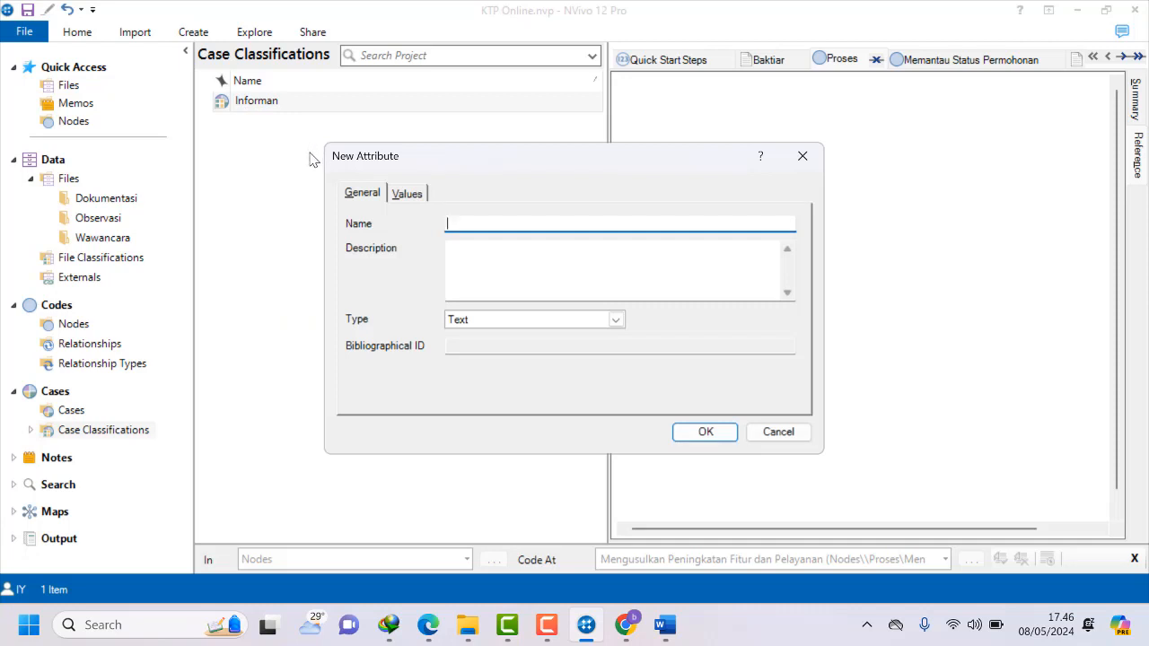
{"action": "left_click", "coordinate": [776, 435]}
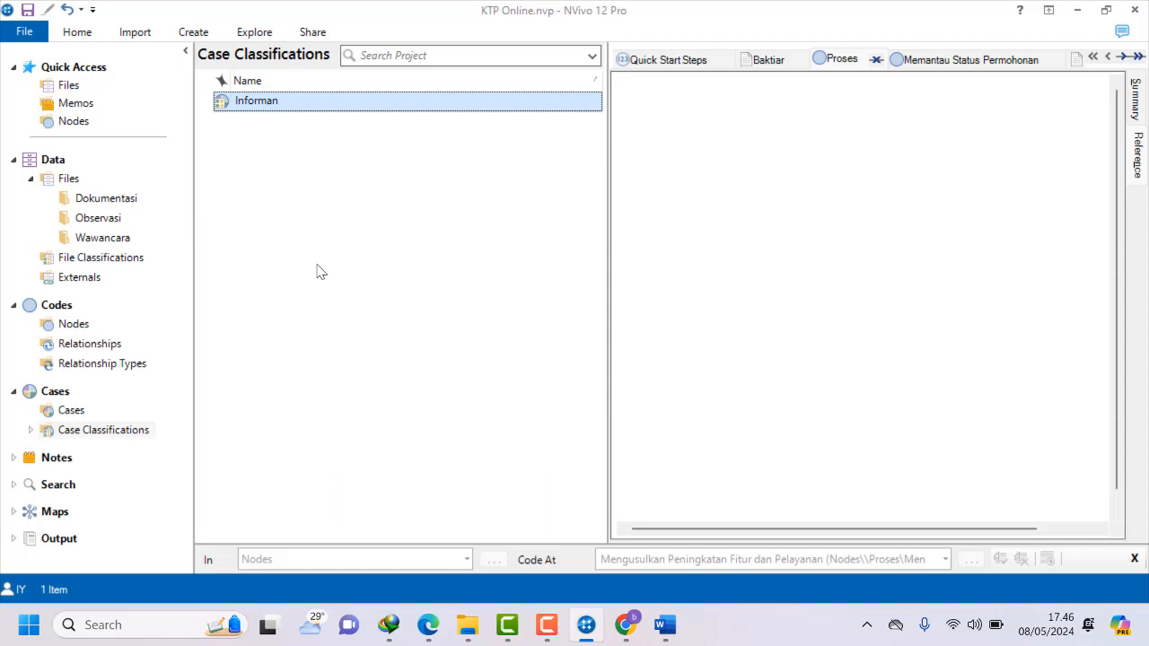
{"action": "left_click", "coordinate": [546, 624]}
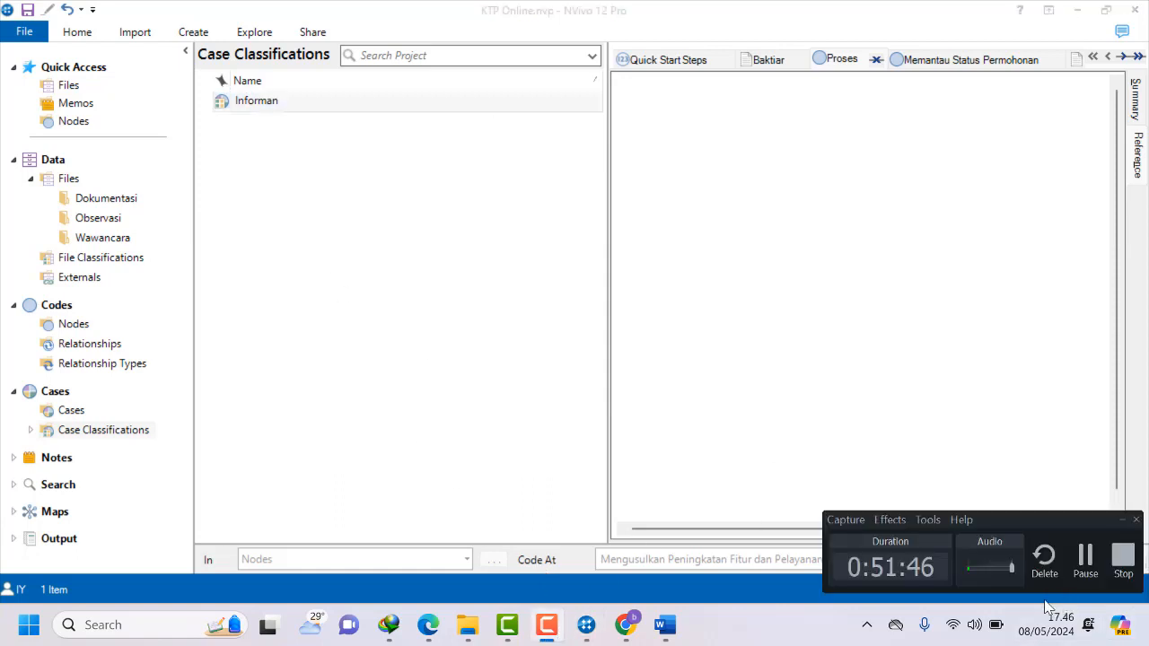
{"action": "left_click", "coordinate": [218, 149]}
Start a new attribute for the Informan classification and name it "Jenis Informan".
{"action": "right_click", "coordinate": [263, 105]}
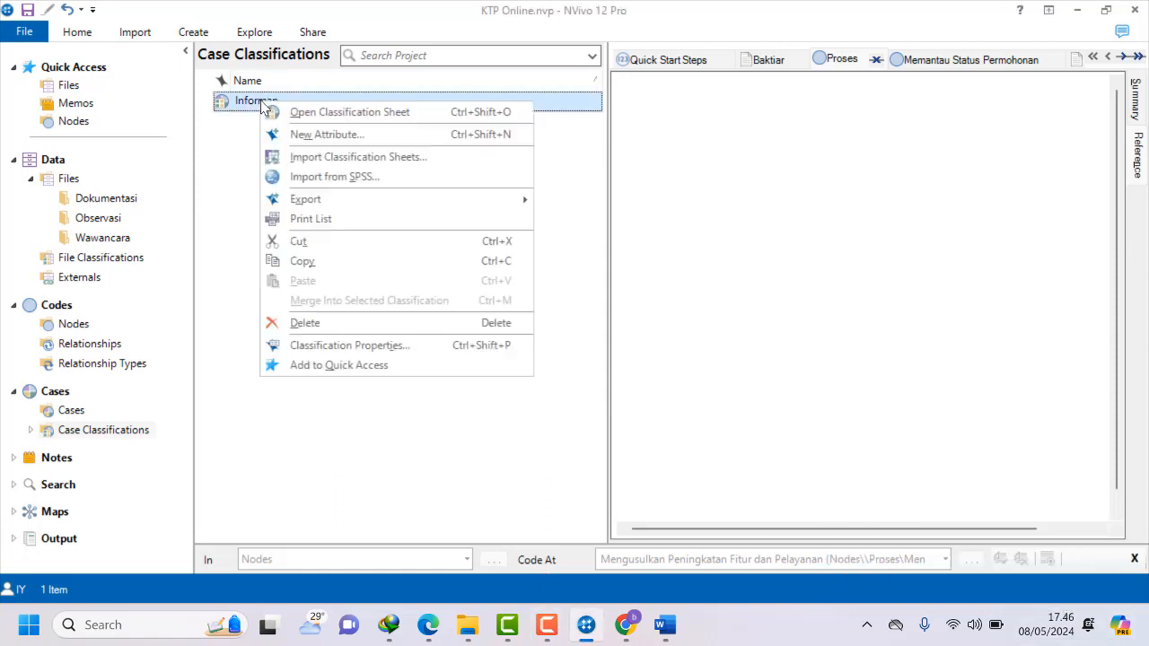
{"action": "left_click", "coordinate": [300, 134]}
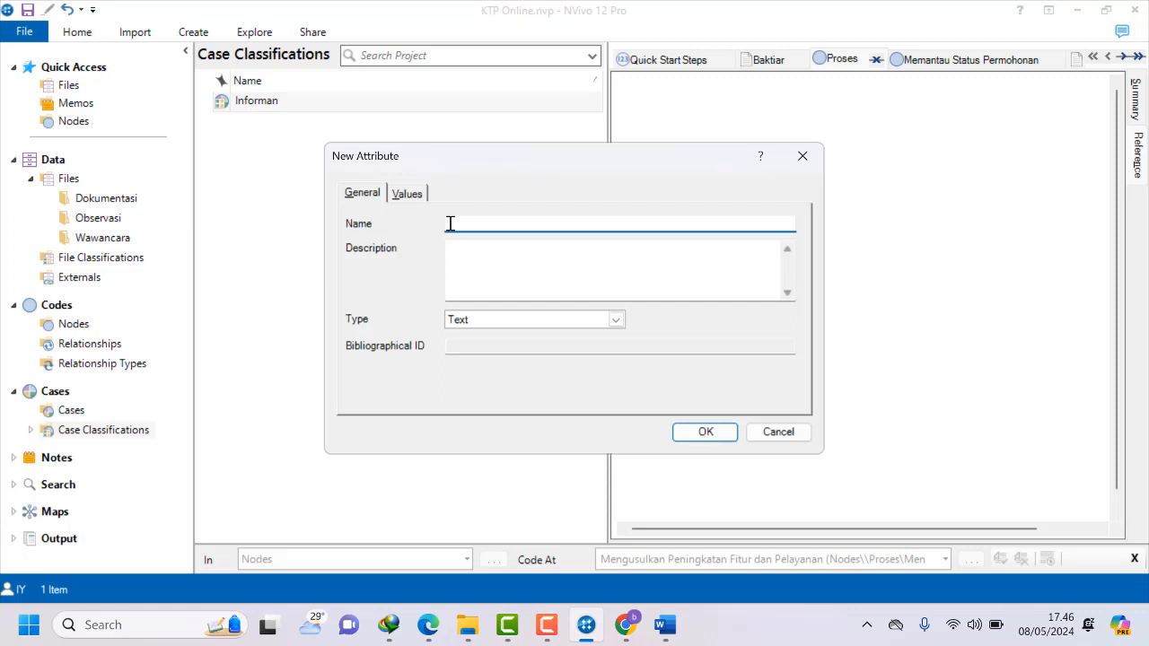
{"action": "type", "text": "Je"}
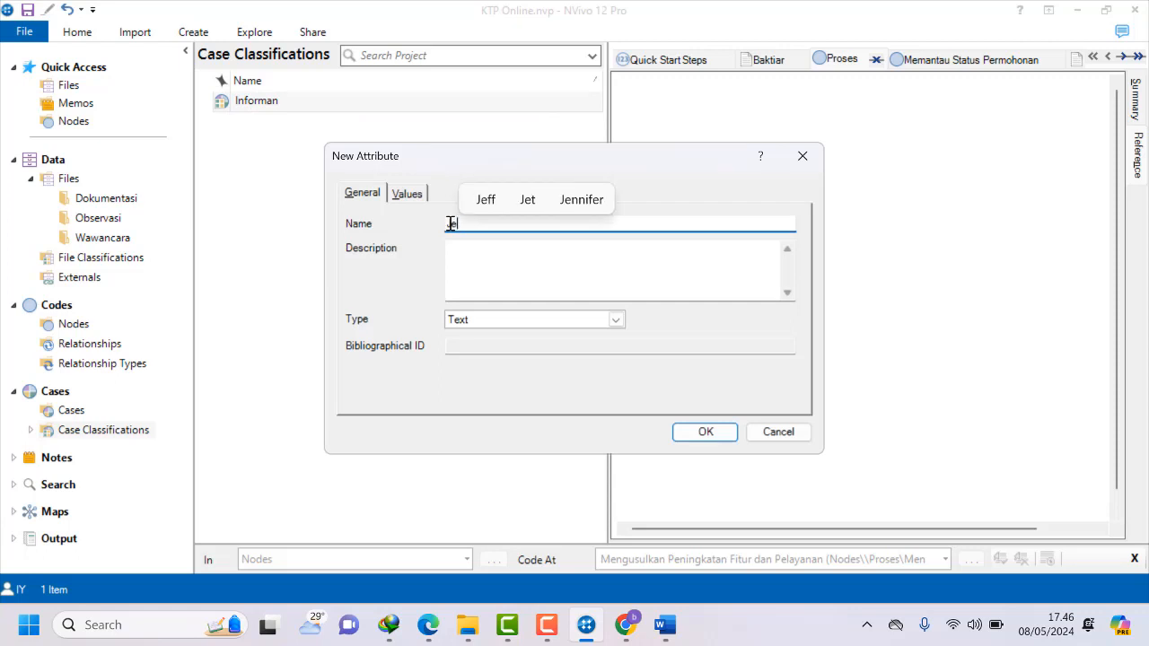
{"action": "type", "text": "nis "}
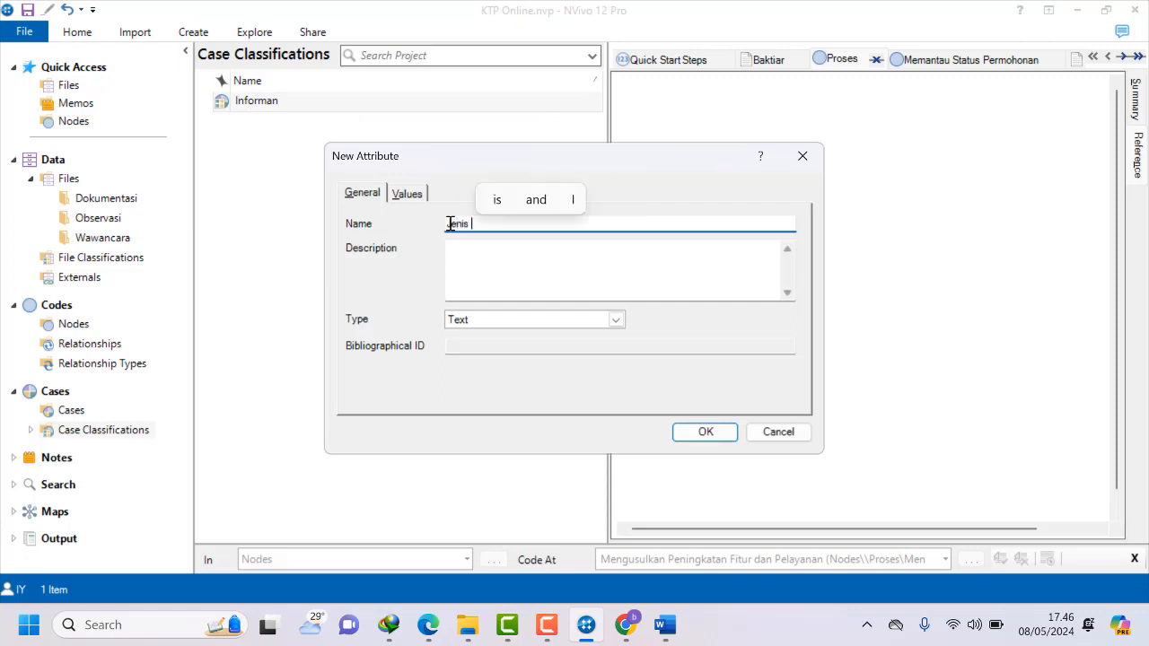
{"action": "type", "text": "Informan"}
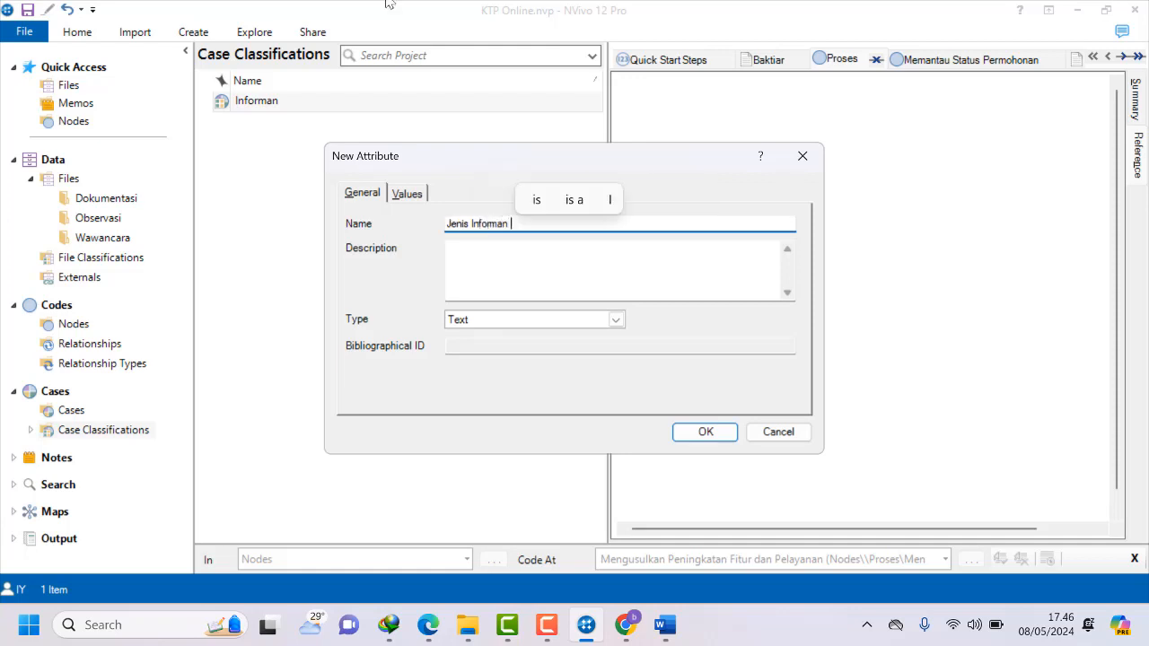
Add the values "Kunci", "Utama" and "Pendukung" to the Jenis Informan attribute and create the attribute.
{"action": "left_click", "coordinate": [406, 193]}
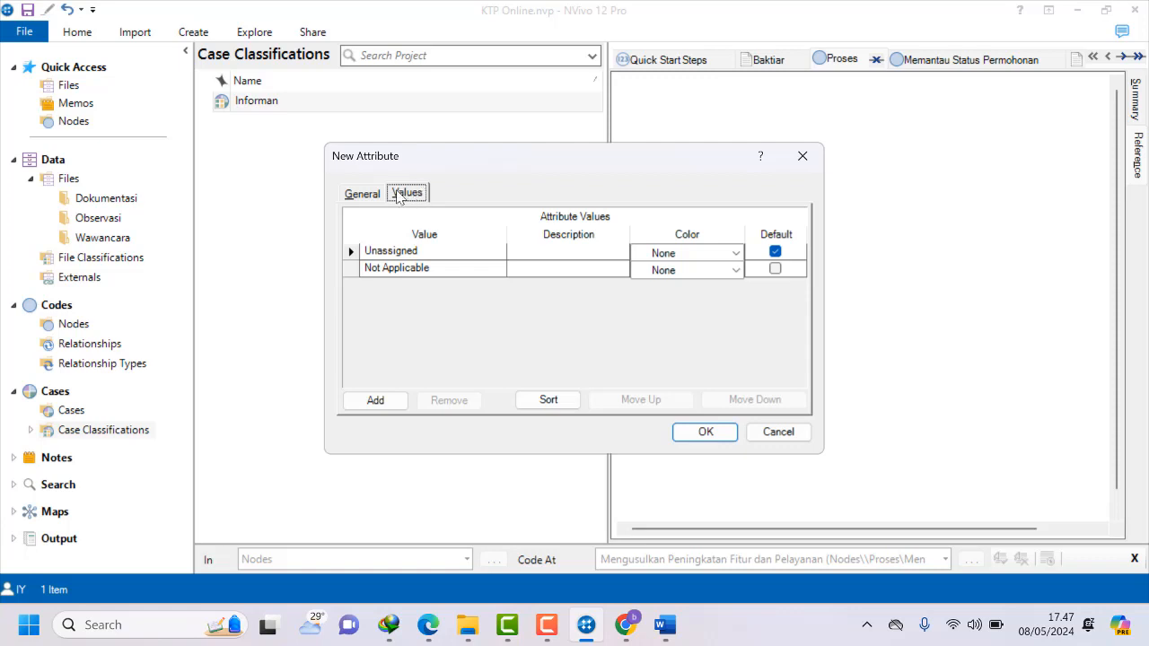
{"action": "left_click", "coordinate": [376, 400]}
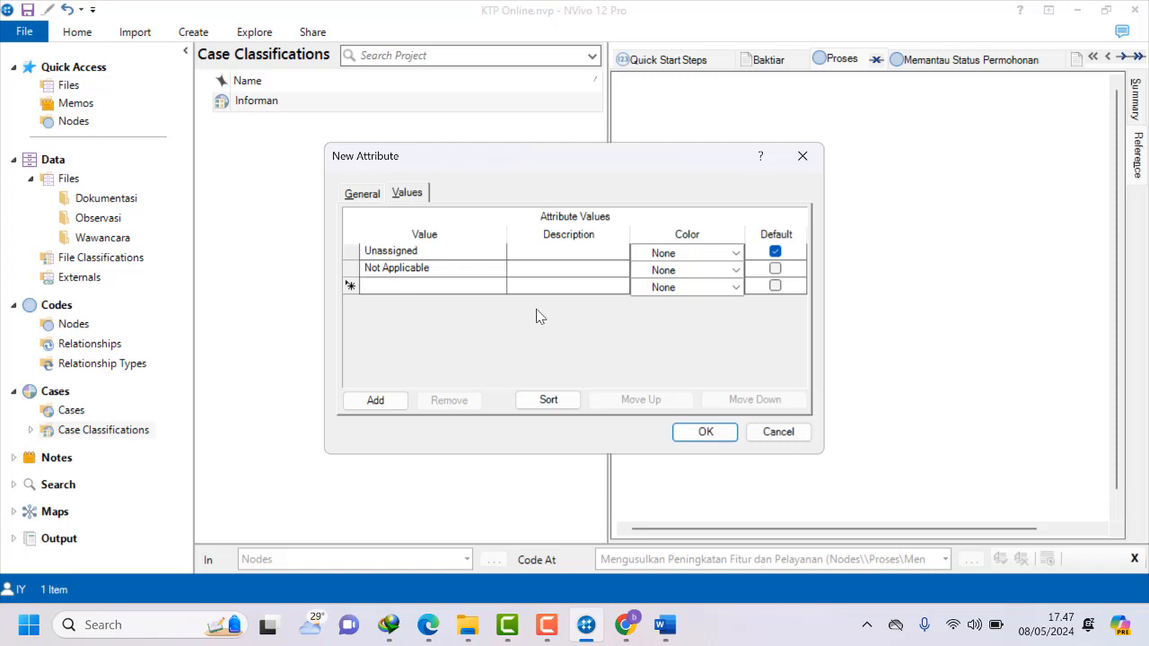
{"action": "type", "text": "Kunci"}
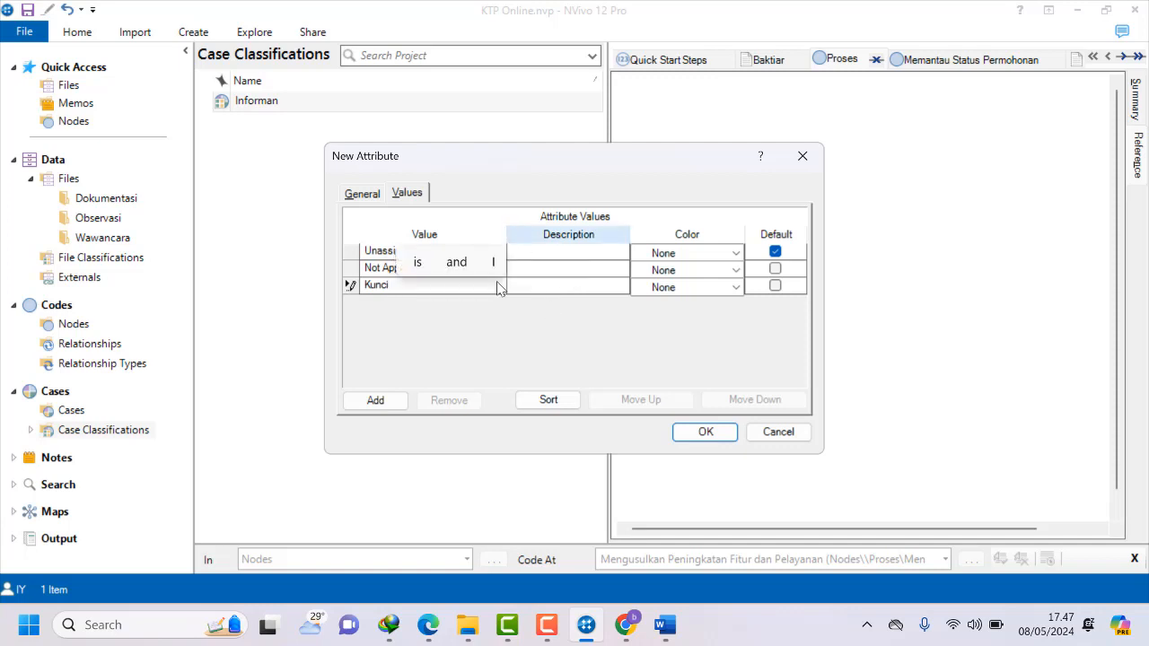
{"action": "left_click", "coordinate": [377, 401]}
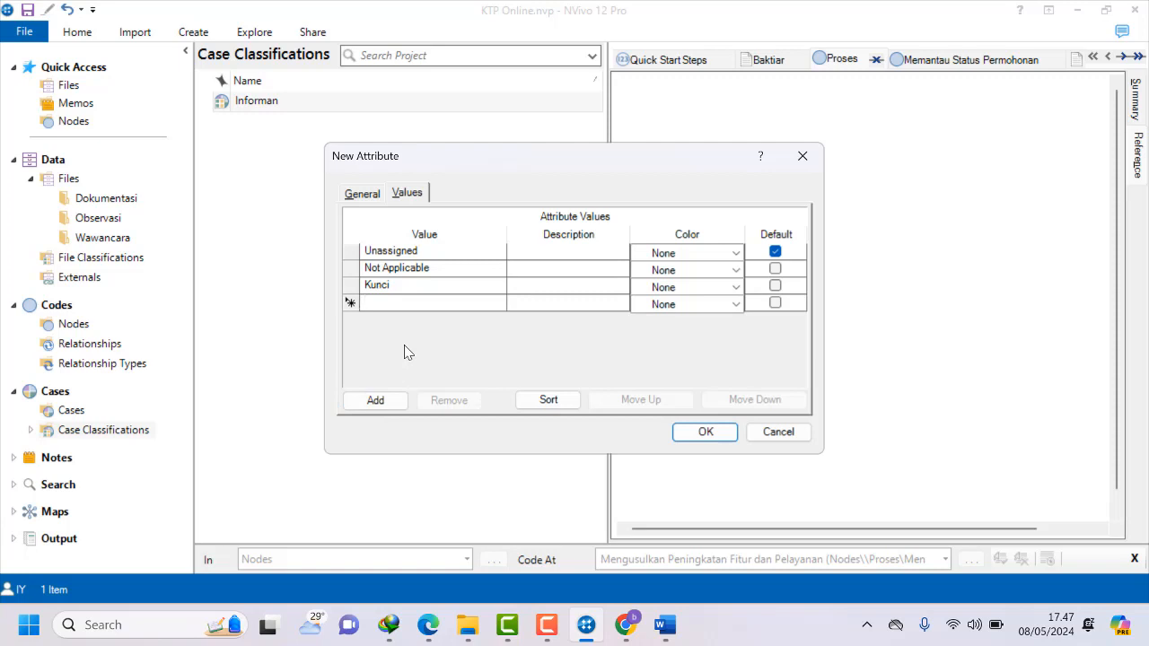
{"action": "type", "text": "Utama"}
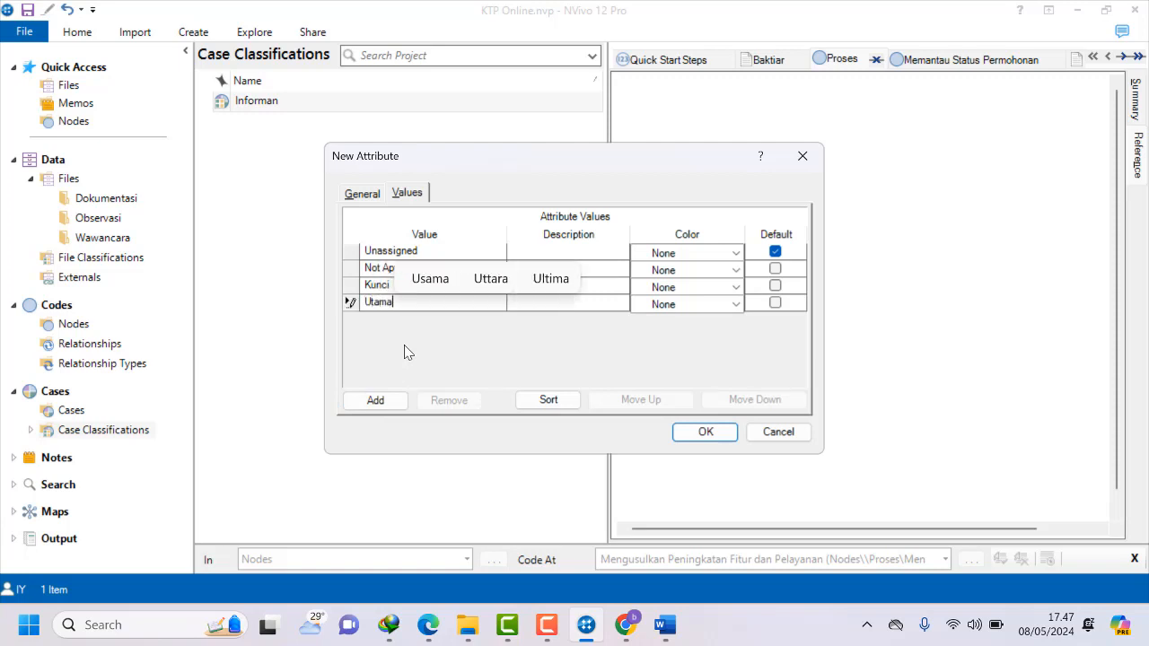
{"action": "left_click", "coordinate": [375, 401]}
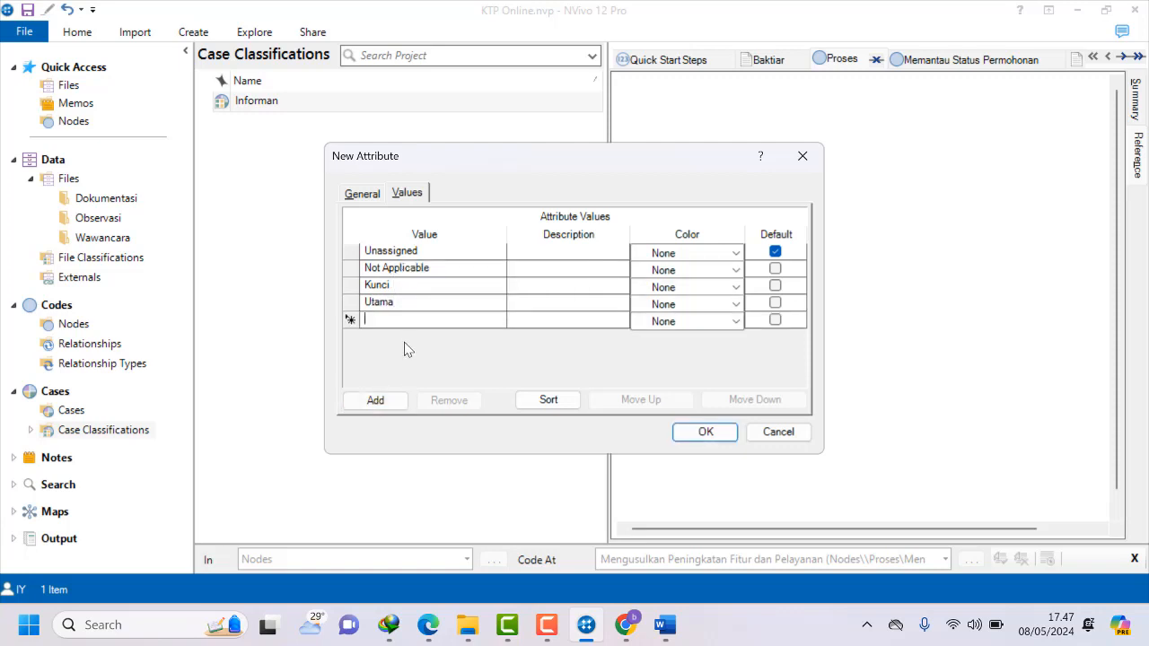
{"action": "type", "text": "Pen"}
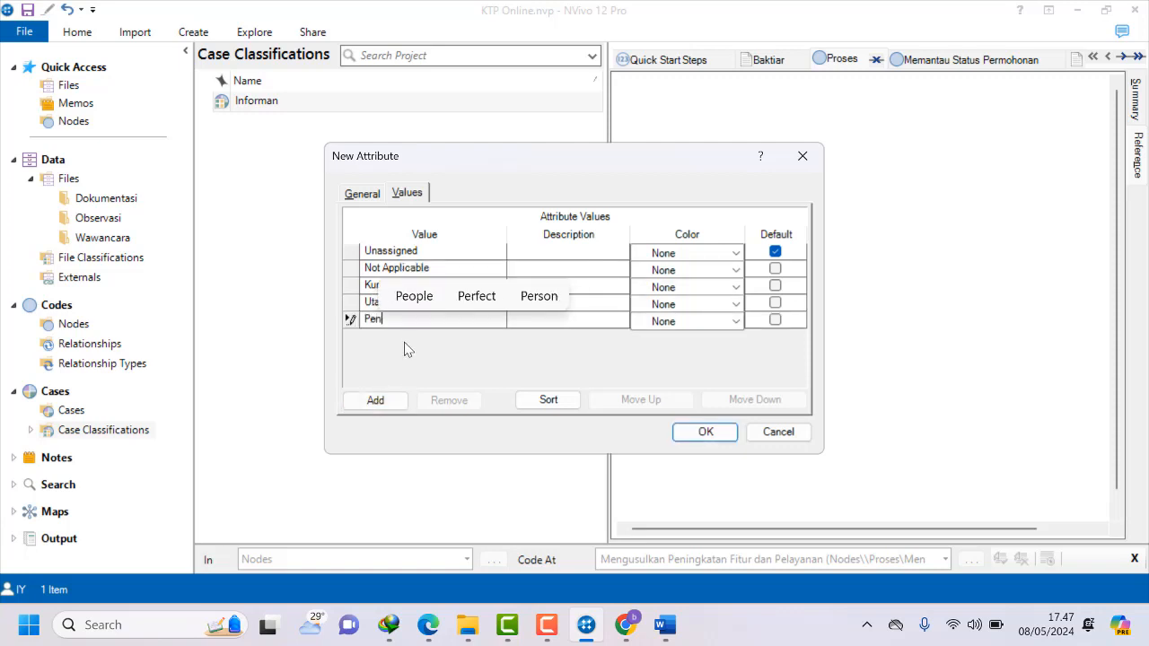
{"action": "type", "text": "dukung"}
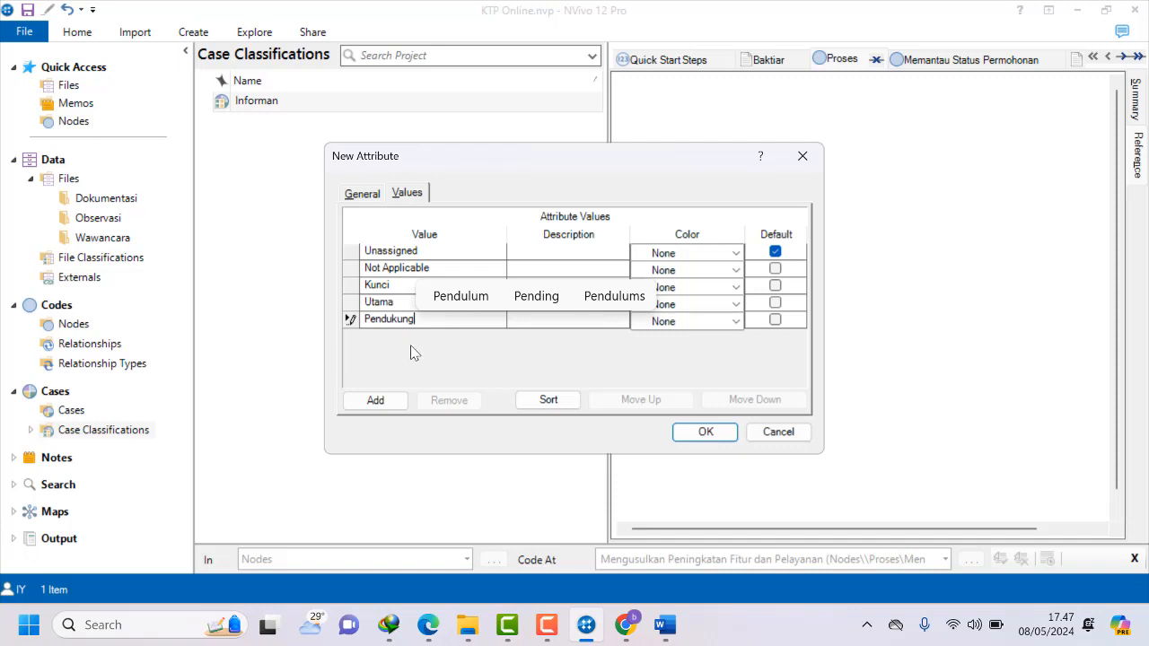
{"action": "left_click", "coordinate": [708, 433]}
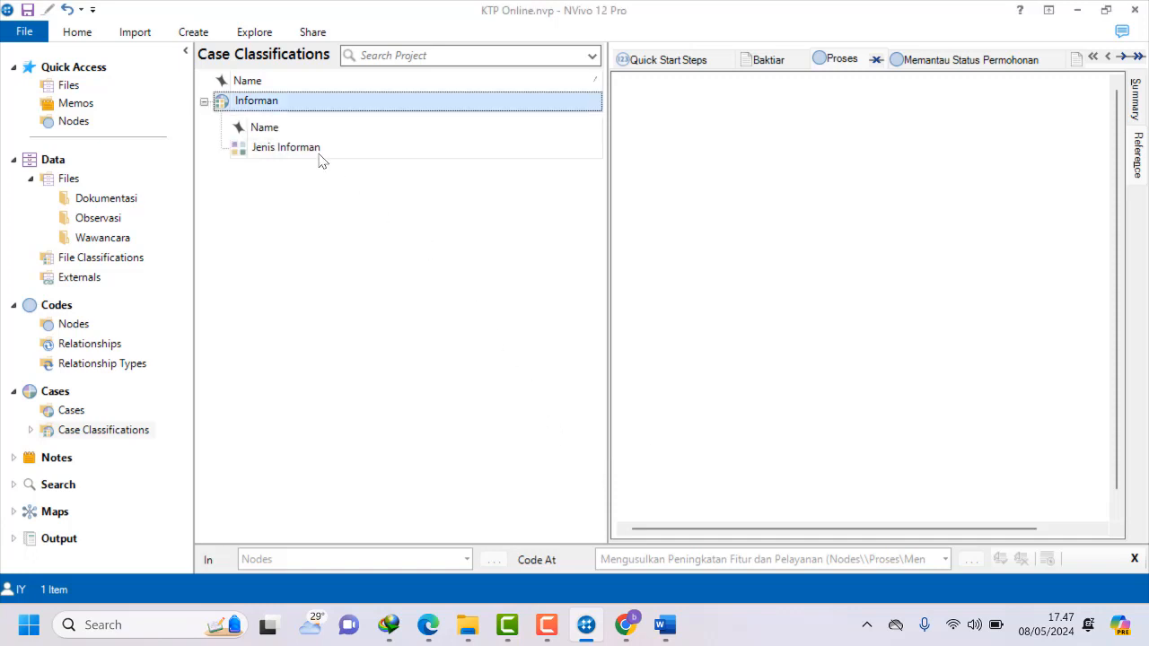
Start a new attribute for the Informan classification and name it "Jenis Kelamin".
{"action": "right_click", "coordinate": [271, 107]}
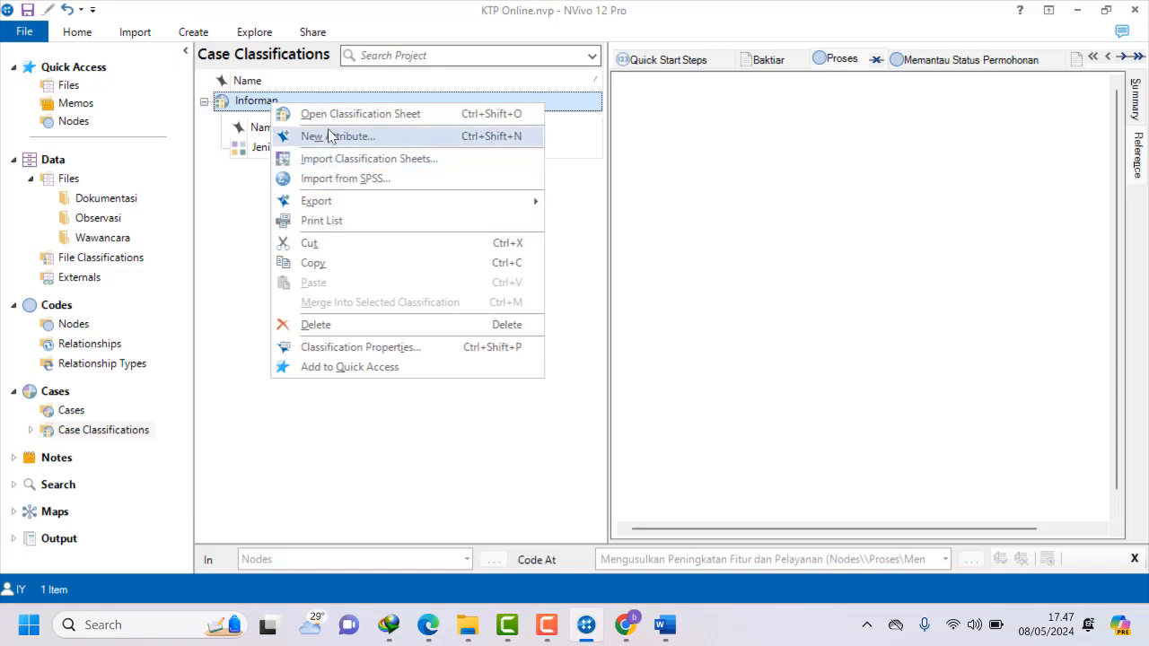
{"action": "left_click", "coordinate": [329, 137]}
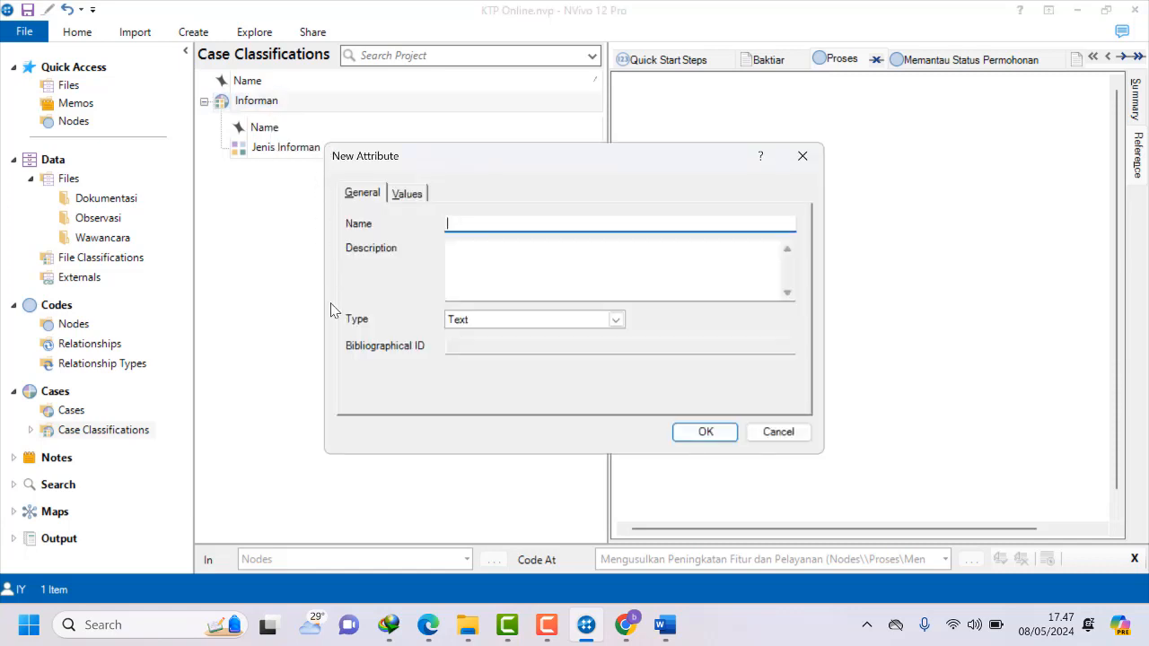
{"action": "type", "text": "Jenis"}
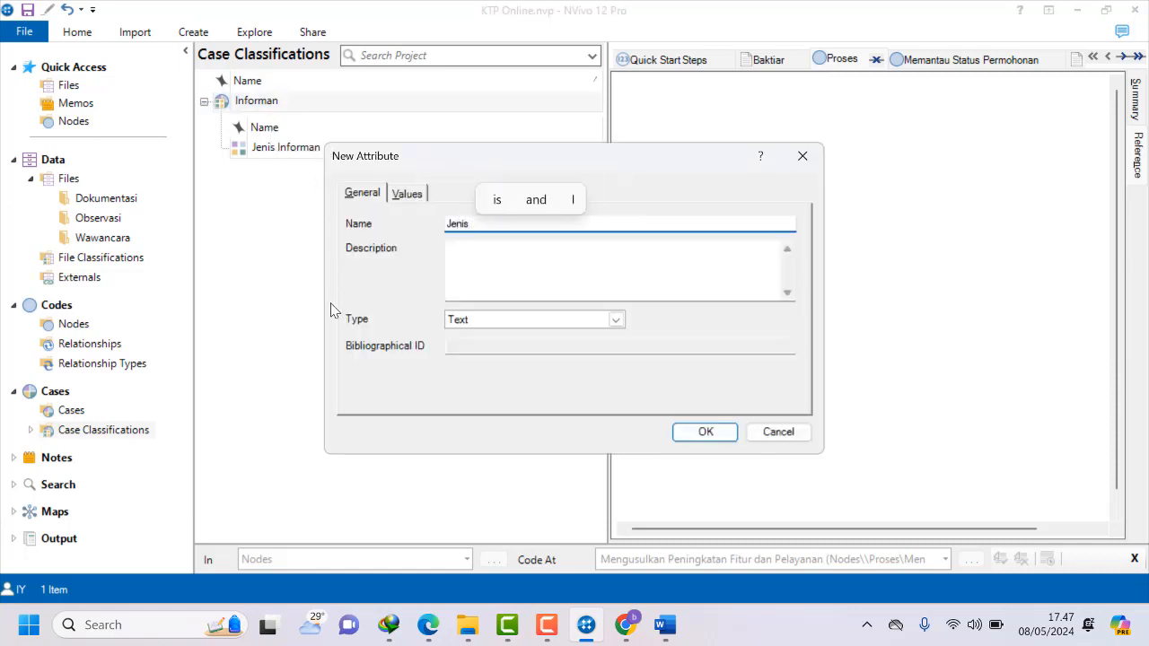
{"action": "type", "text": " KElamin"}
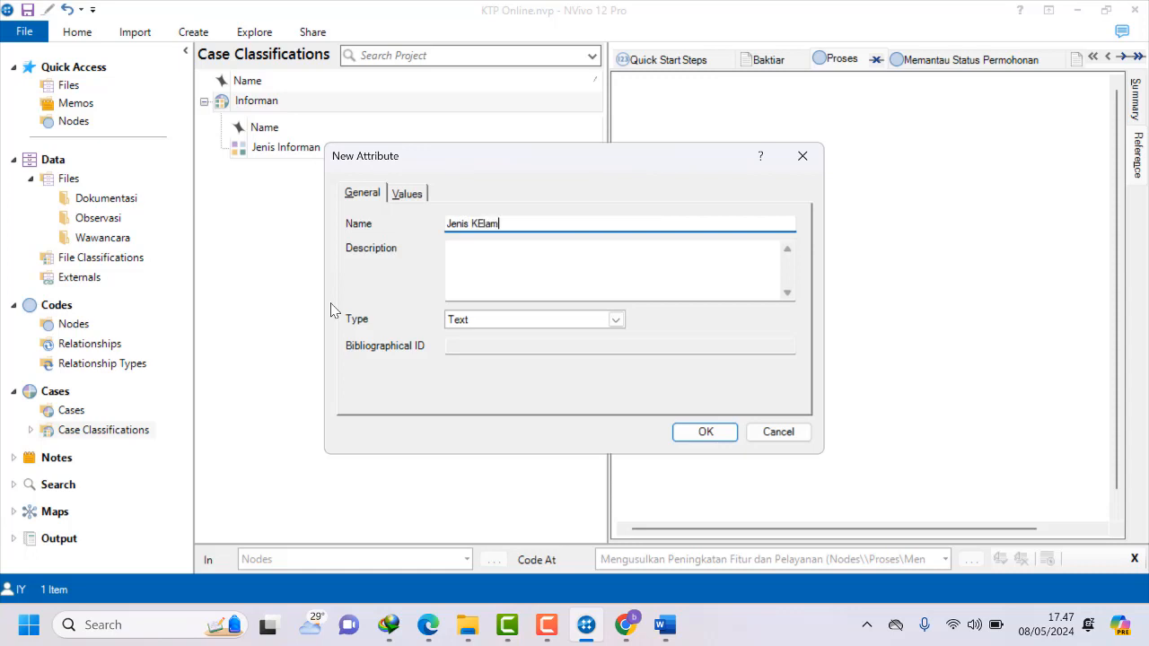
{"action": "key", "text": "BackSpace"}
{"action": "key", "text": "BackSpace"}
{"action": "key", "text": "BackSpace"}
{"action": "key", "text": "BackSpace"}
{"action": "key", "text": "BackSpace"}
{"action": "key", "text": "BackSpace"}
{"action": "type", "text": "ela"}
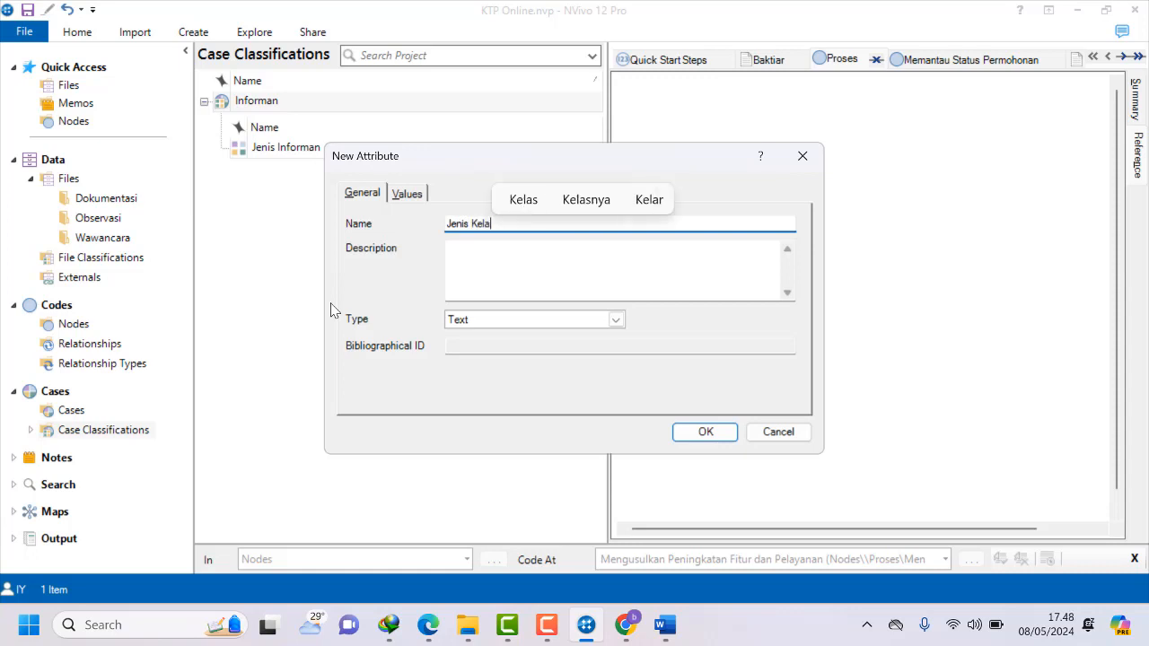
{"action": "type", "text": "min"}
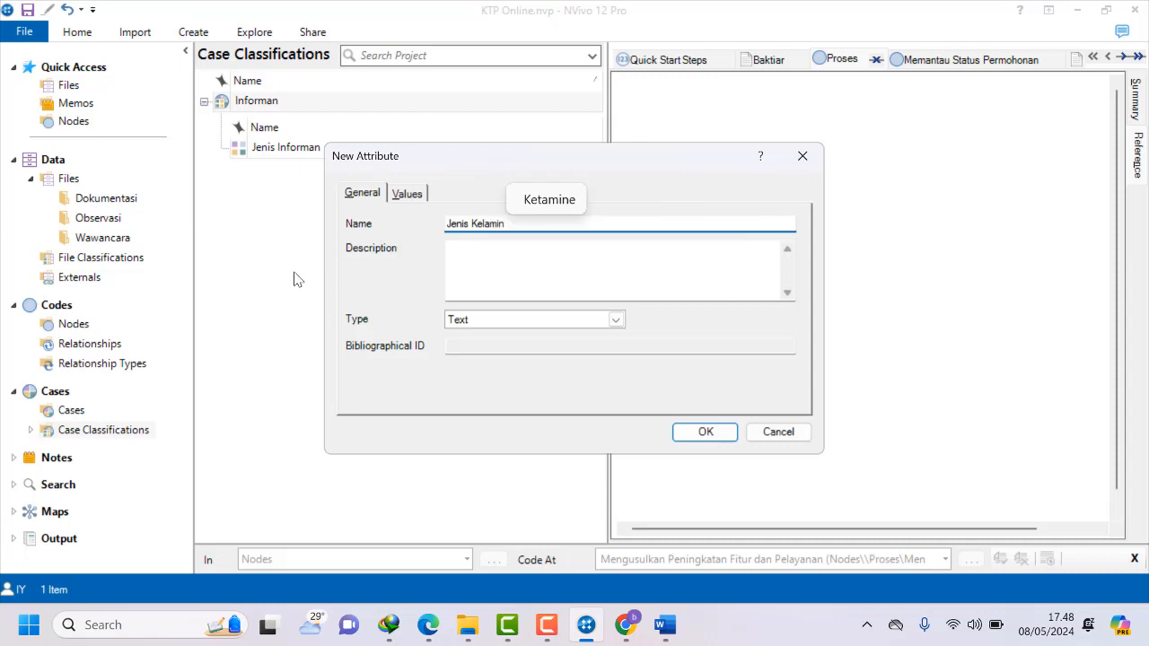
Add the values "Laki-Laki" and "Perempuan" to the Jenis Kelamin attribute and create the attribute.
{"action": "left_click", "coordinate": [415, 197]}
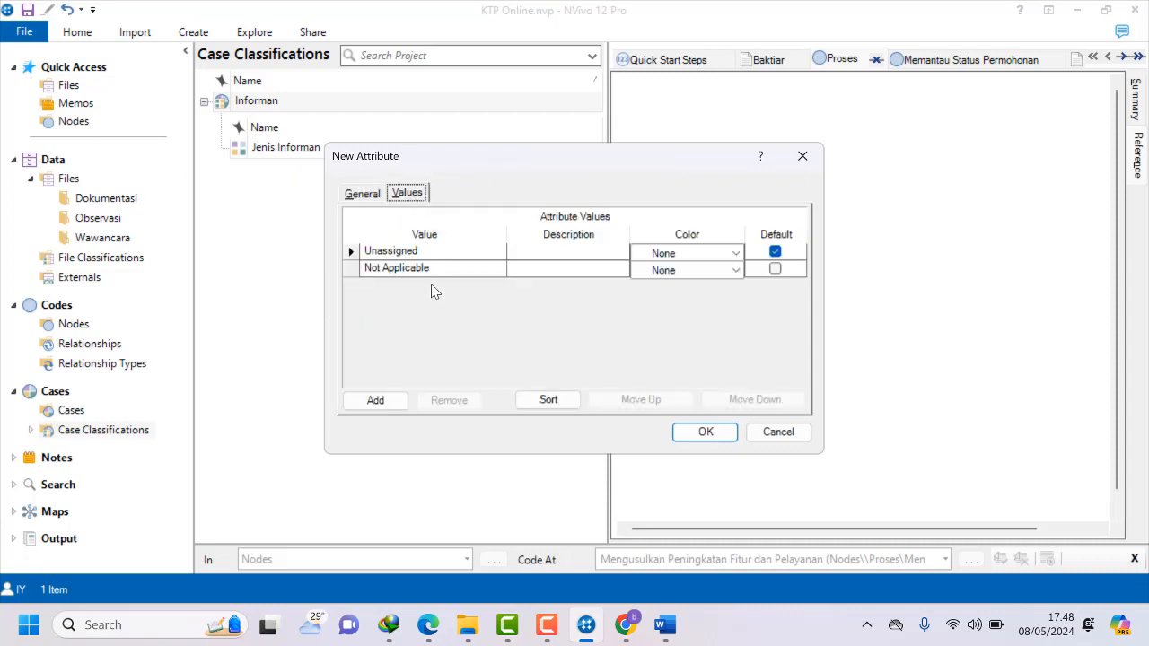
{"action": "left_click", "coordinate": [378, 401]}
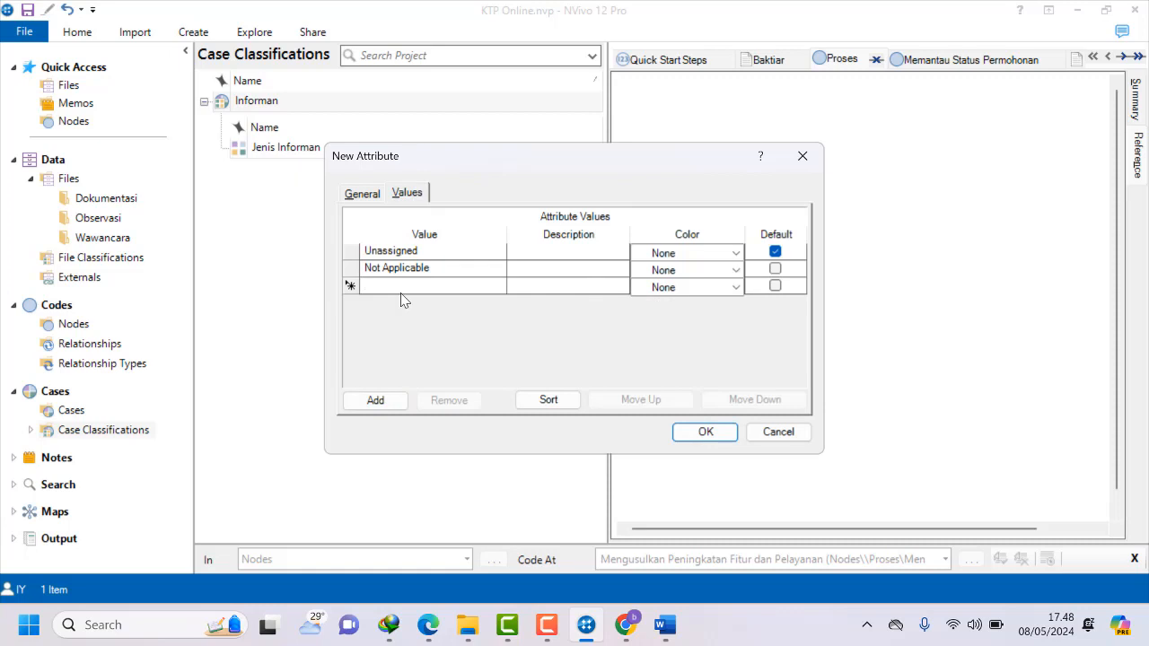
{"action": "type", "text": "Lela"}
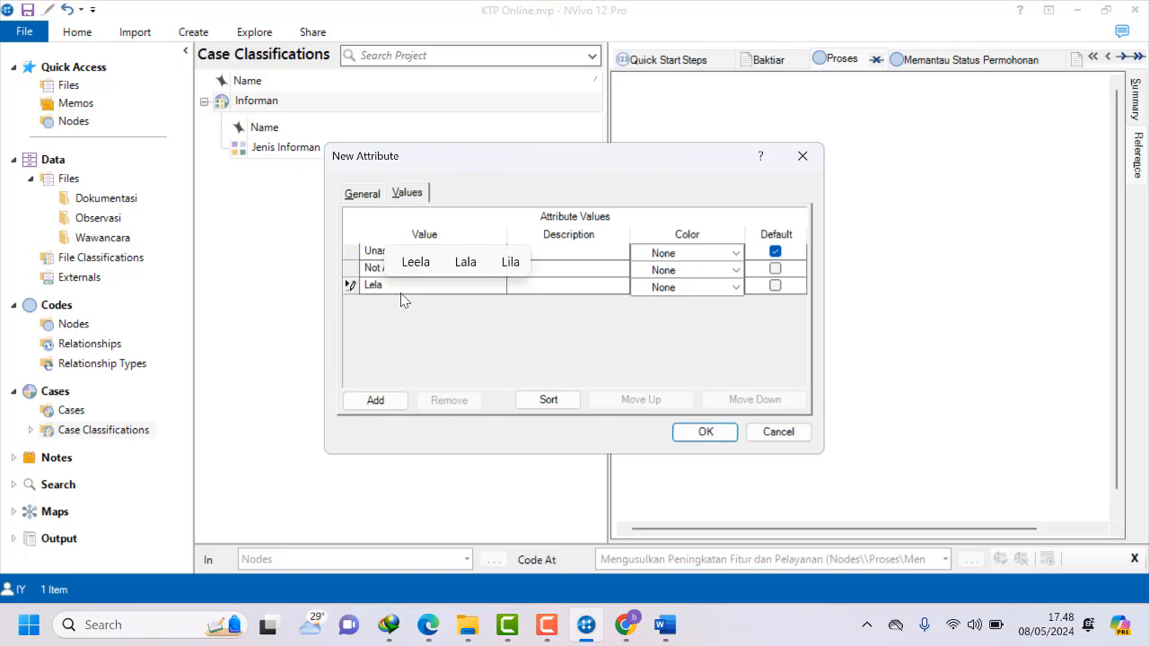
{"action": "key", "text": "BackSpace"}
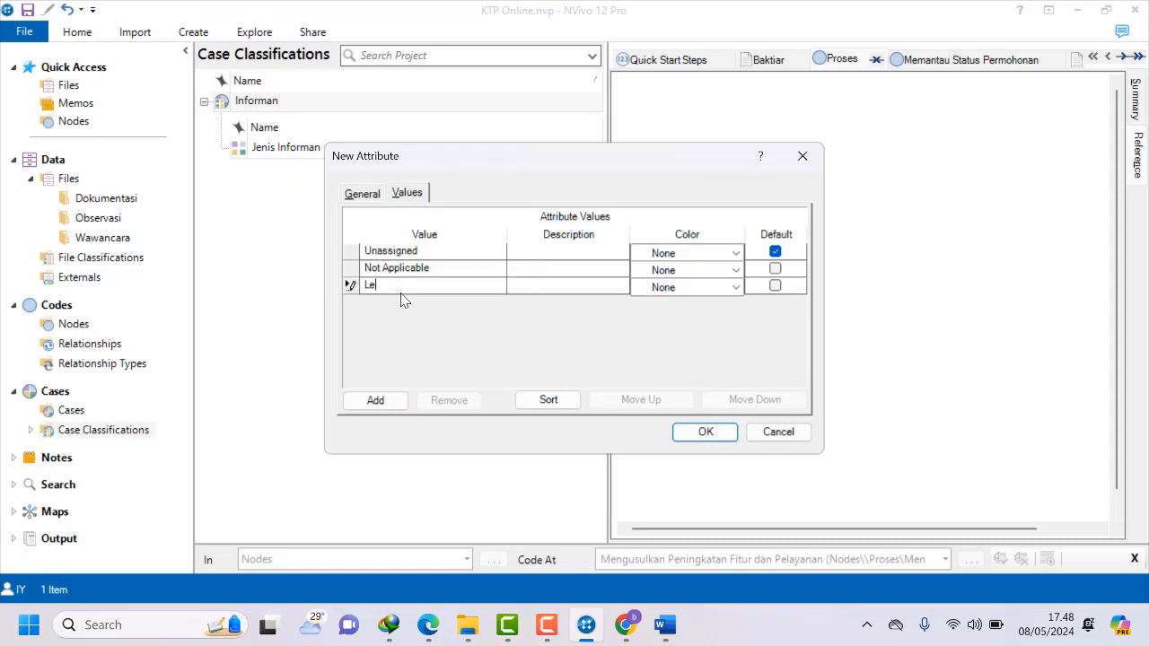
{"action": "type", "text": "ki"}
{"action": "key", "text": "BackSpace"}
{"action": "key", "text": "BackSpace"}
{"action": "key", "text": "BackSpace"}
{"action": "type", "text": "aki-laki"}
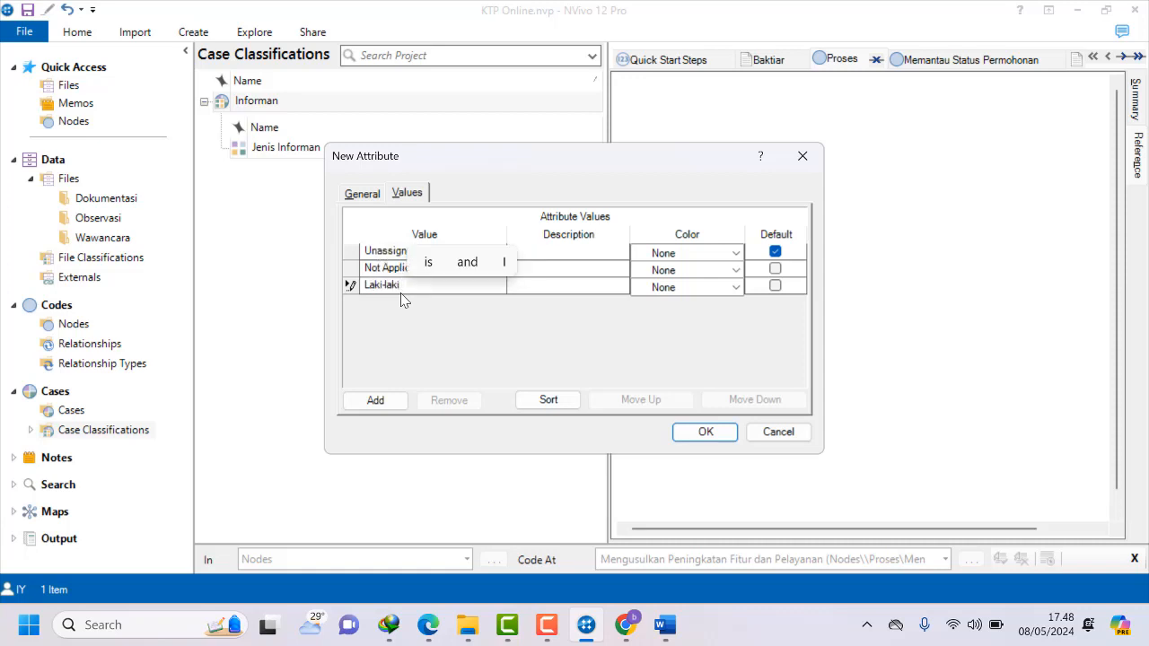
{"action": "key", "text": "BackSpace"}
{"action": "key", "text": "BackSpace"}
{"action": "key", "text": "BackSpace"}
{"action": "key", "text": "BackSpace"}
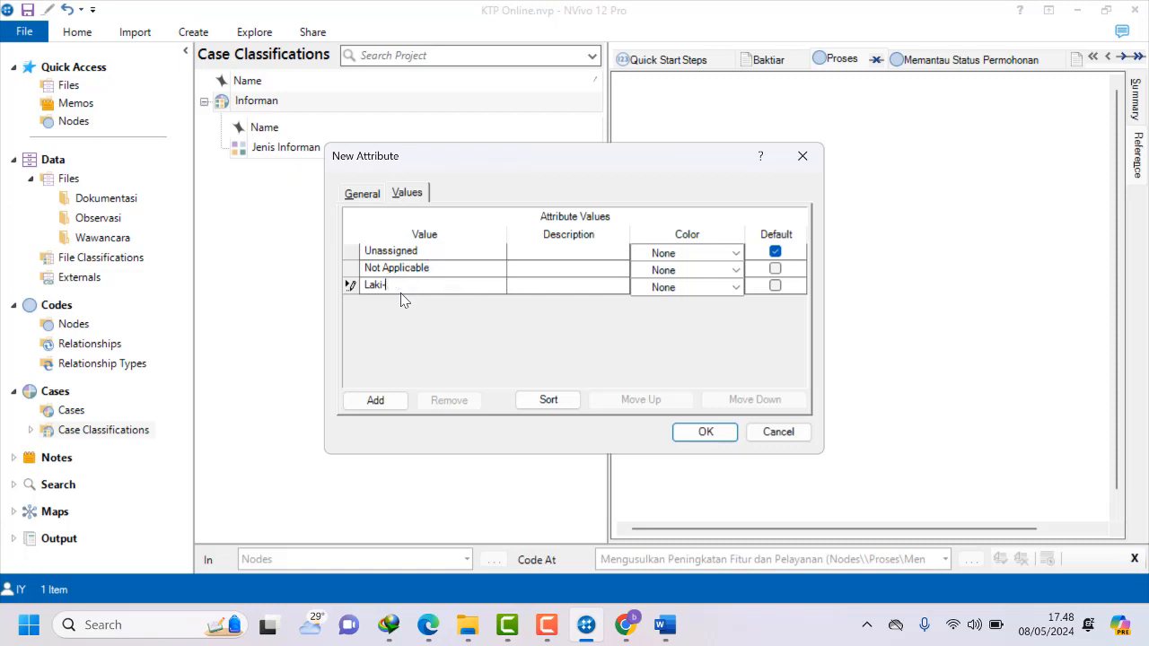
{"action": "type", "text": "Laki"}
{"action": "left_click", "coordinate": [377, 398]}
{"action": "type", "text": "Pe"}
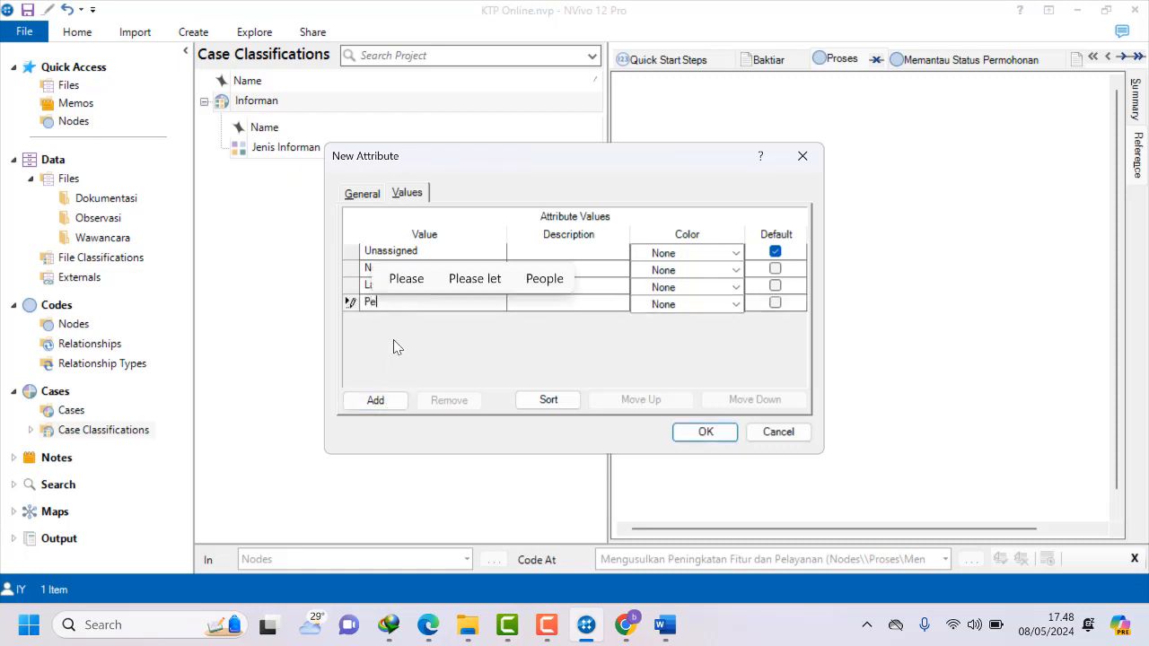
{"action": "type", "text": "rempuan"}
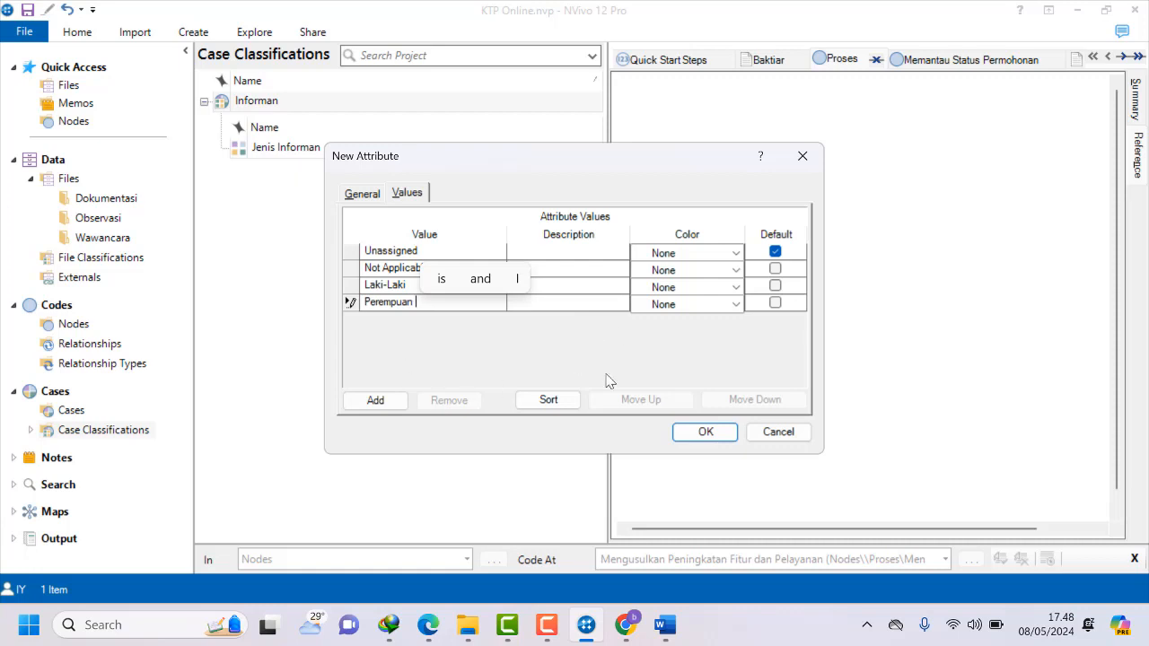
{"action": "left_click", "coordinate": [702, 432]}
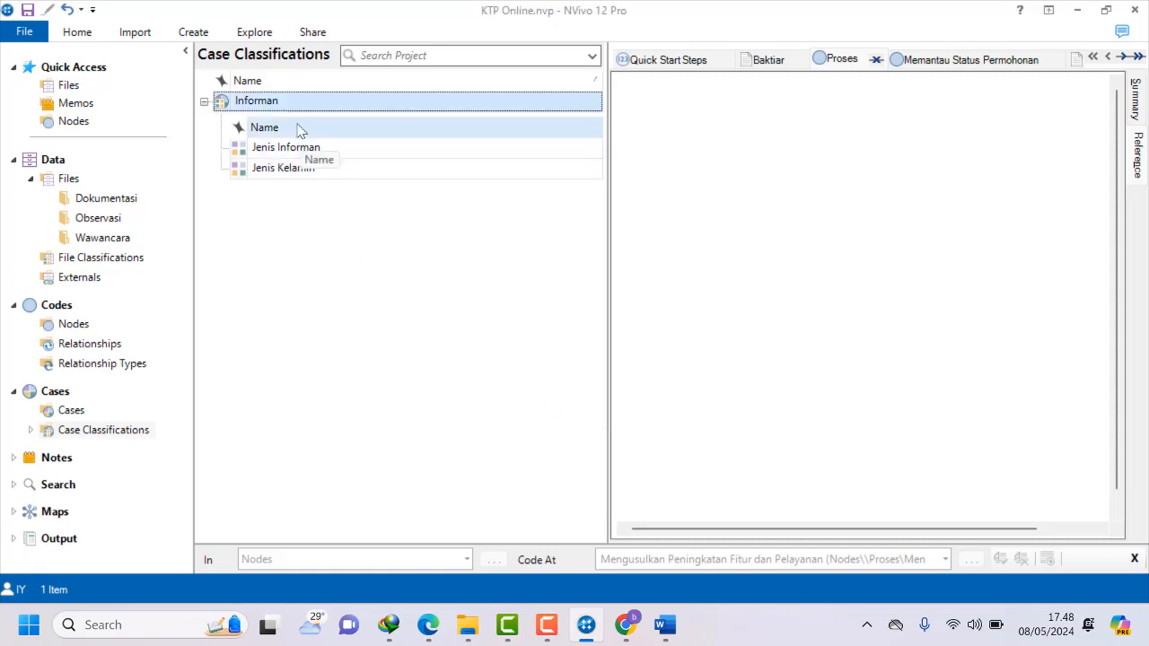
Start a new attribute for the Informan classification and name it "Umur".
{"action": "right_click", "coordinate": [301, 108]}
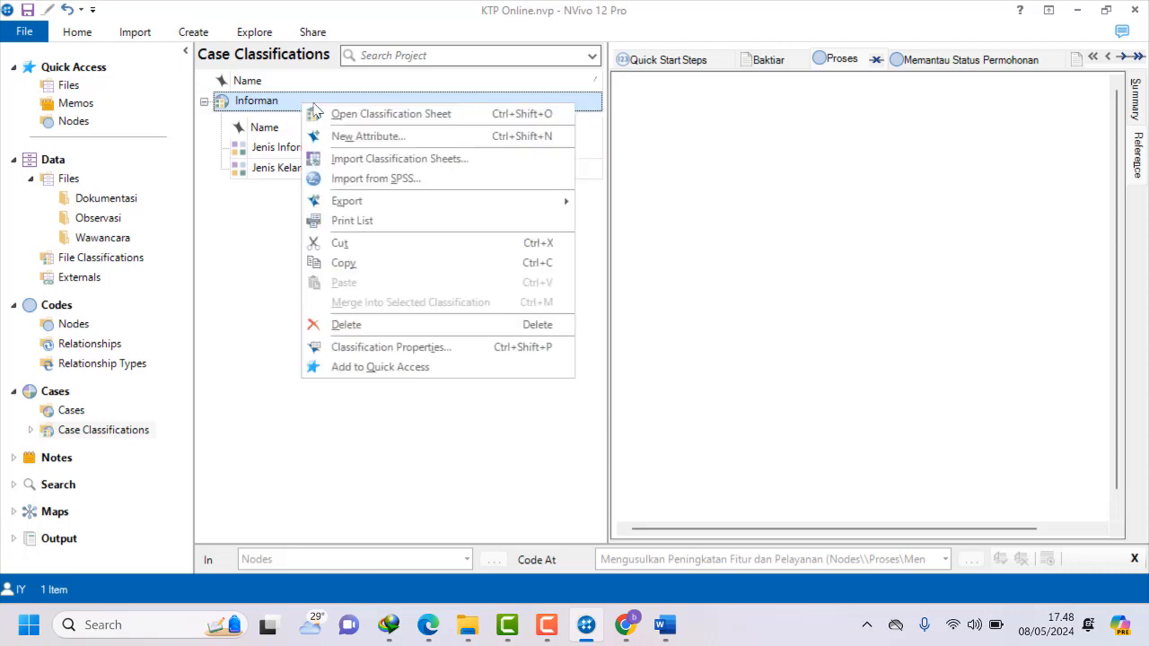
{"action": "left_click", "coordinate": [349, 138]}
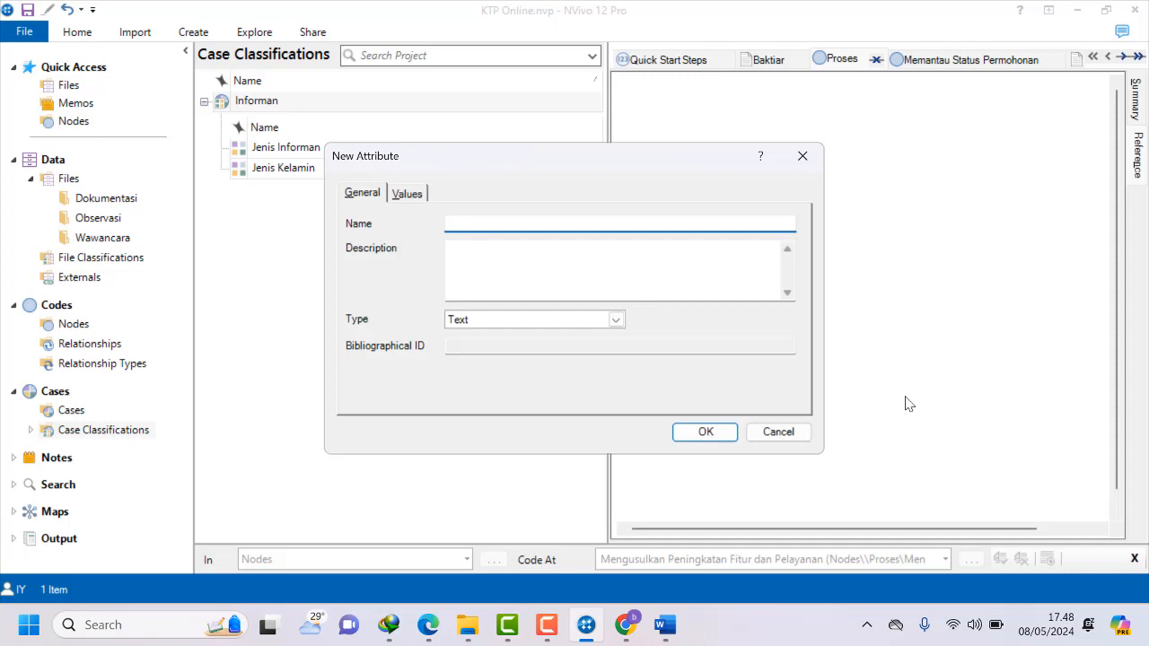
{"action": "type", "text": "Umur"}
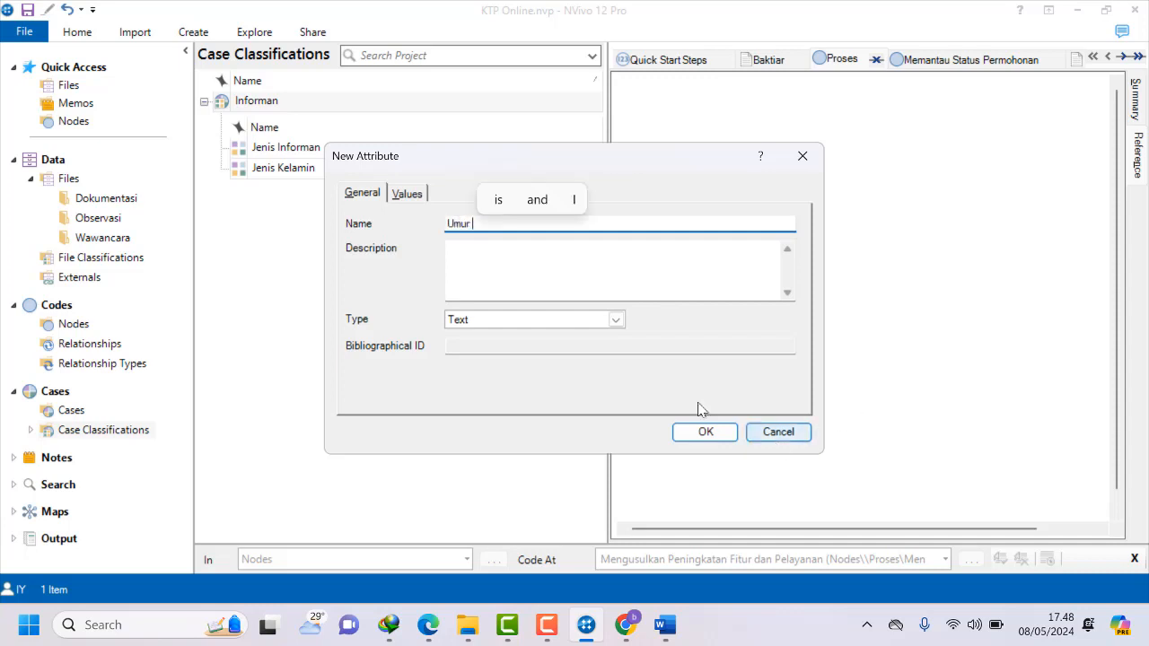
Add the values 20-29, 30-39, 40-49, 50-59 and 60-69 to the Umur attribute and create the attribute.
{"action": "left_click", "coordinate": [407, 195]}
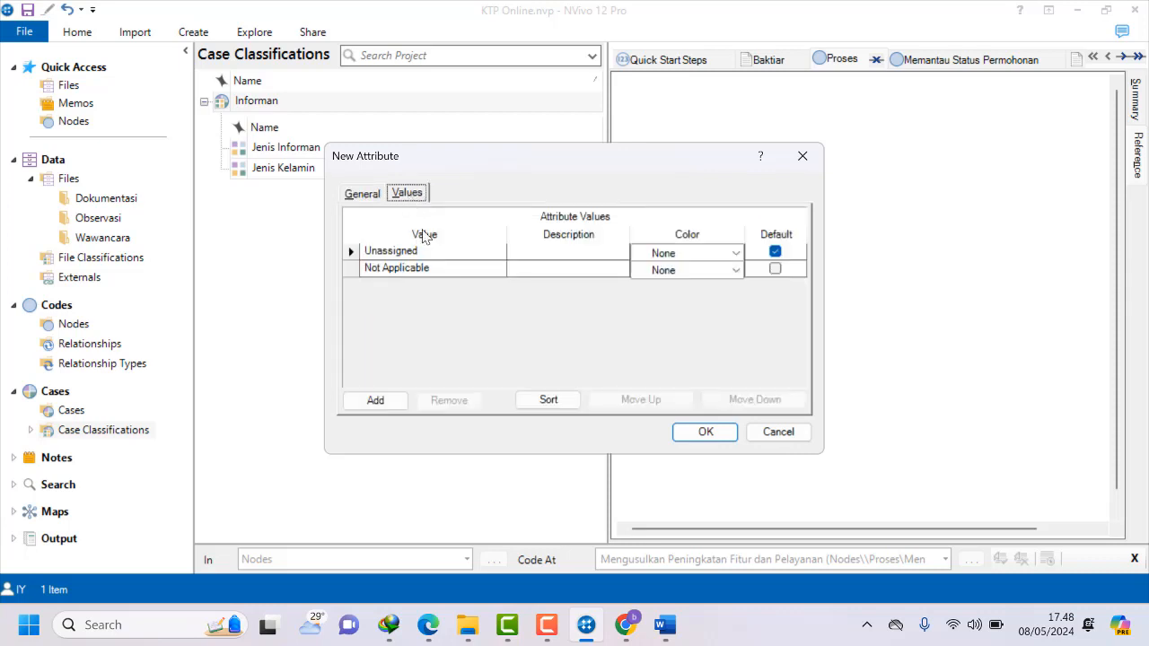
{"action": "left_click", "coordinate": [375, 401]}
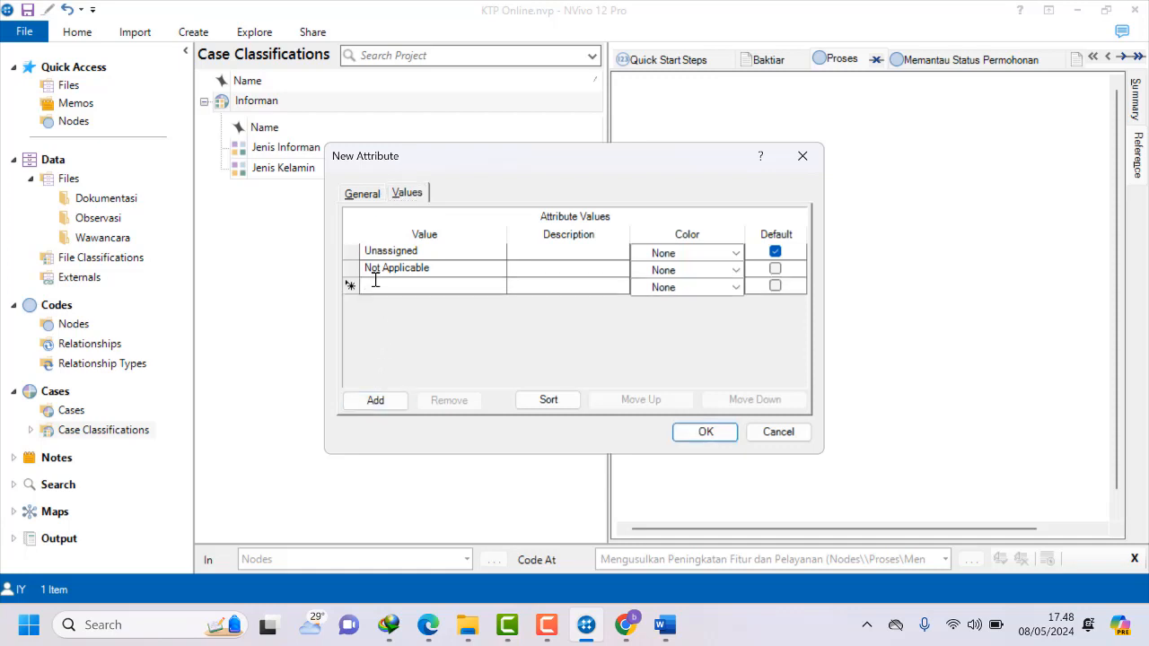
{"action": "type", "text": "20-29"}
{"action": "left_click", "coordinate": [375, 400]}
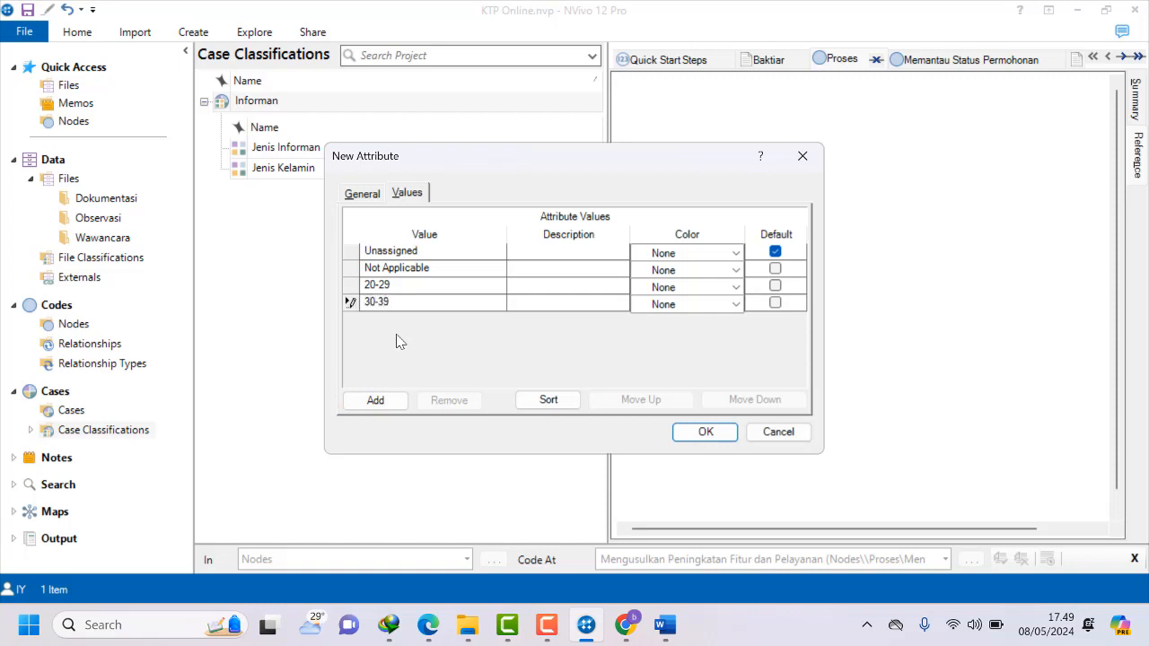
{"action": "left_click", "coordinate": [379, 399]}
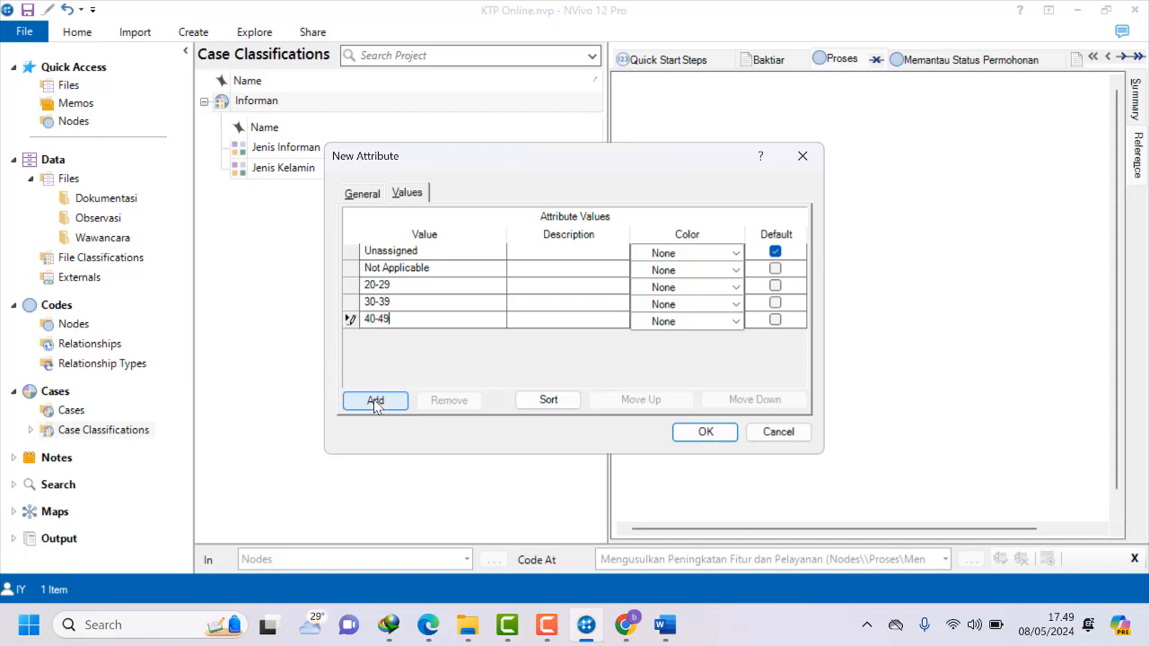
{"action": "left_click", "coordinate": [375, 400]}
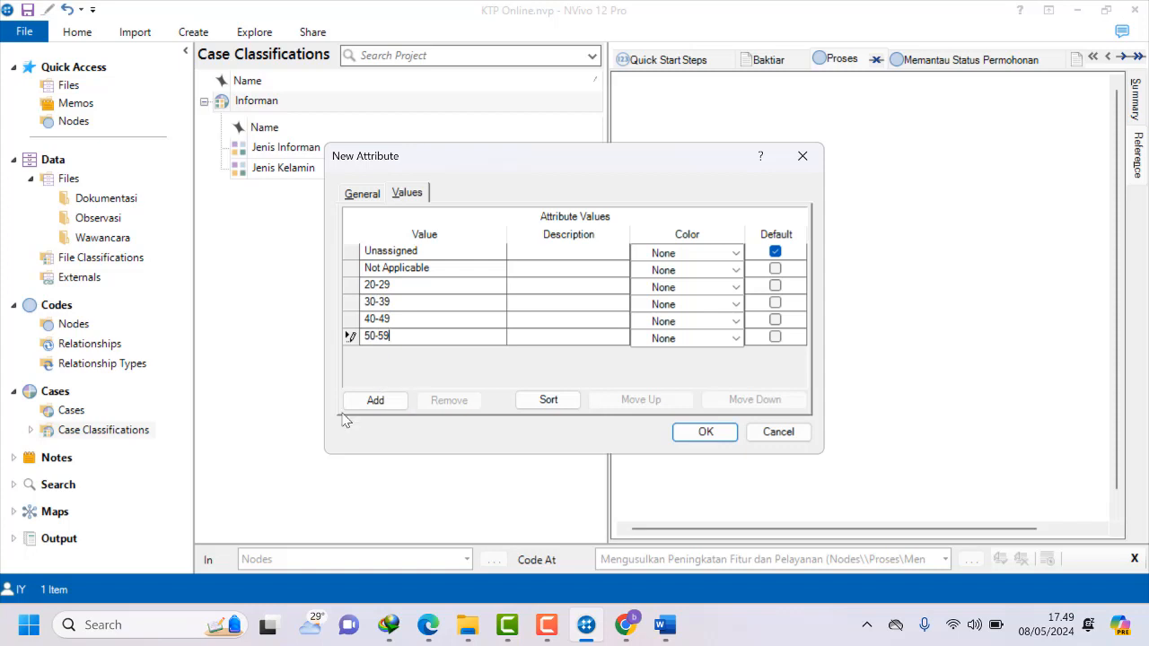
{"action": "left_click", "coordinate": [377, 407]}
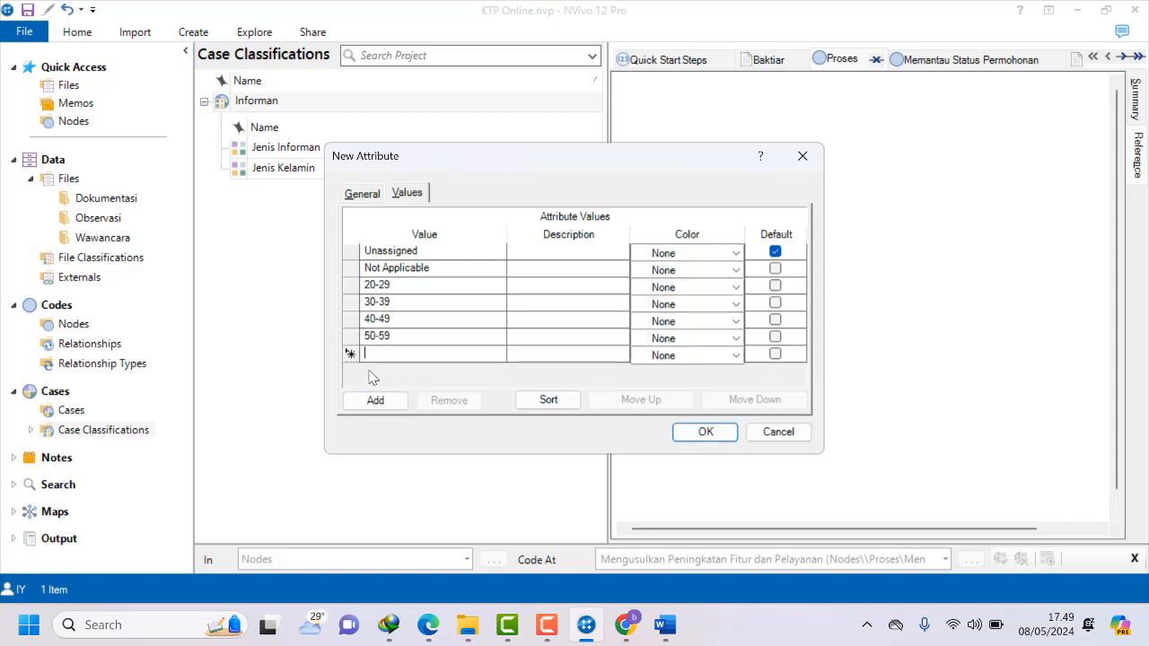
{"action": "type", "text": "60"}
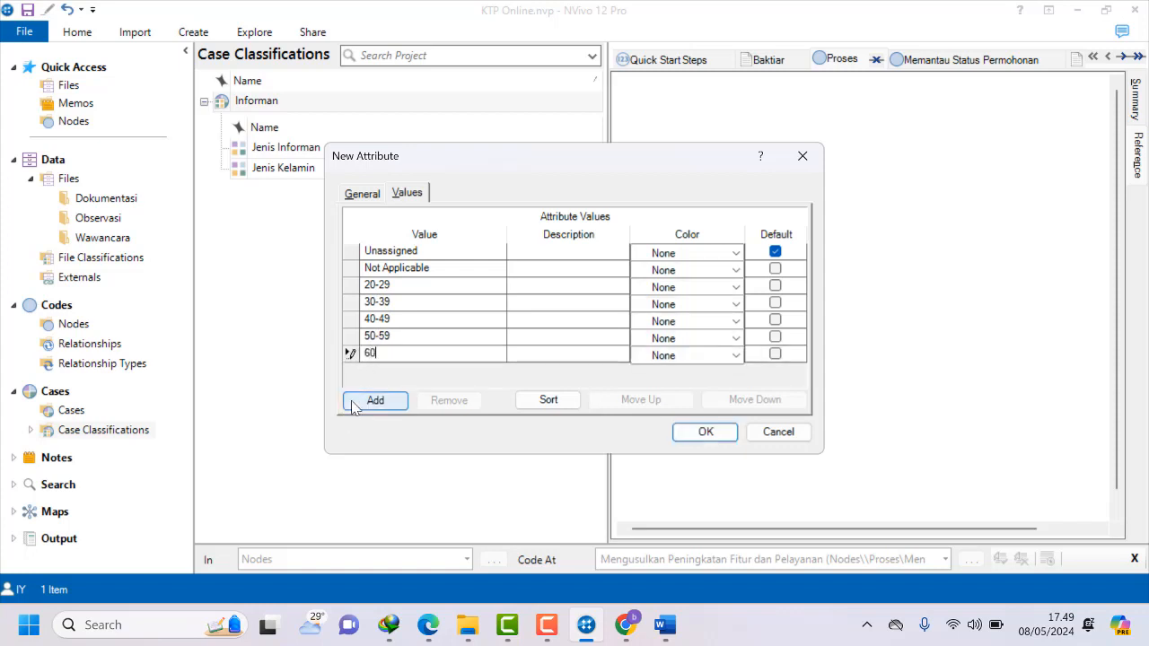
{"action": "type", "text": "-69"}
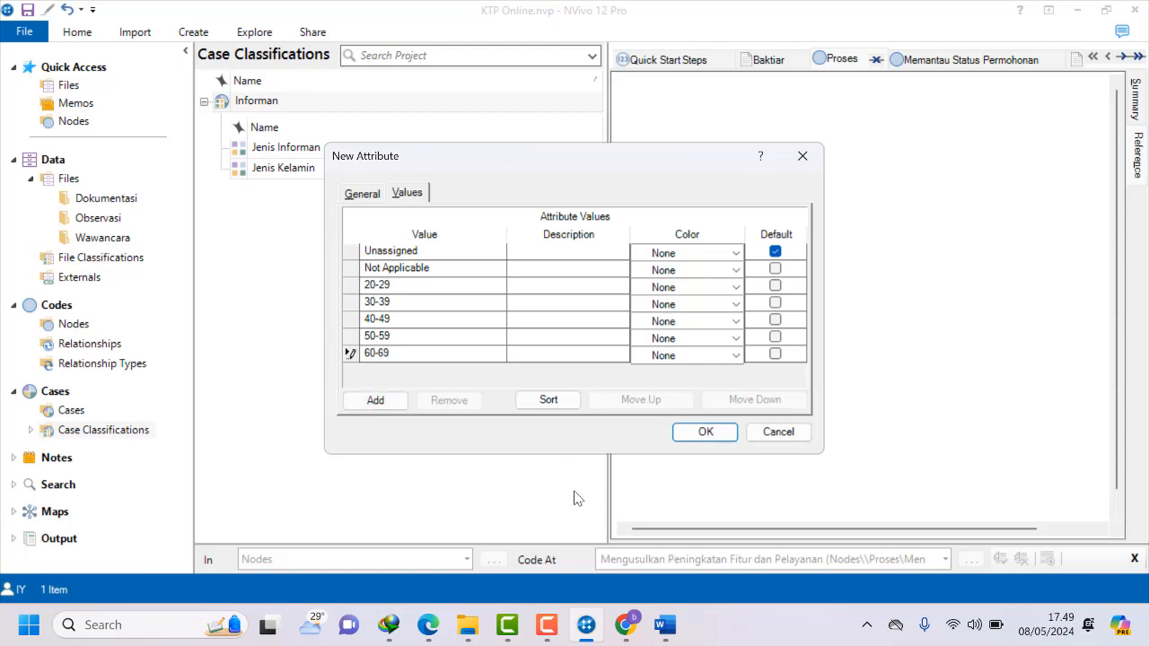
{"action": "left_click", "coordinate": [705, 431]}
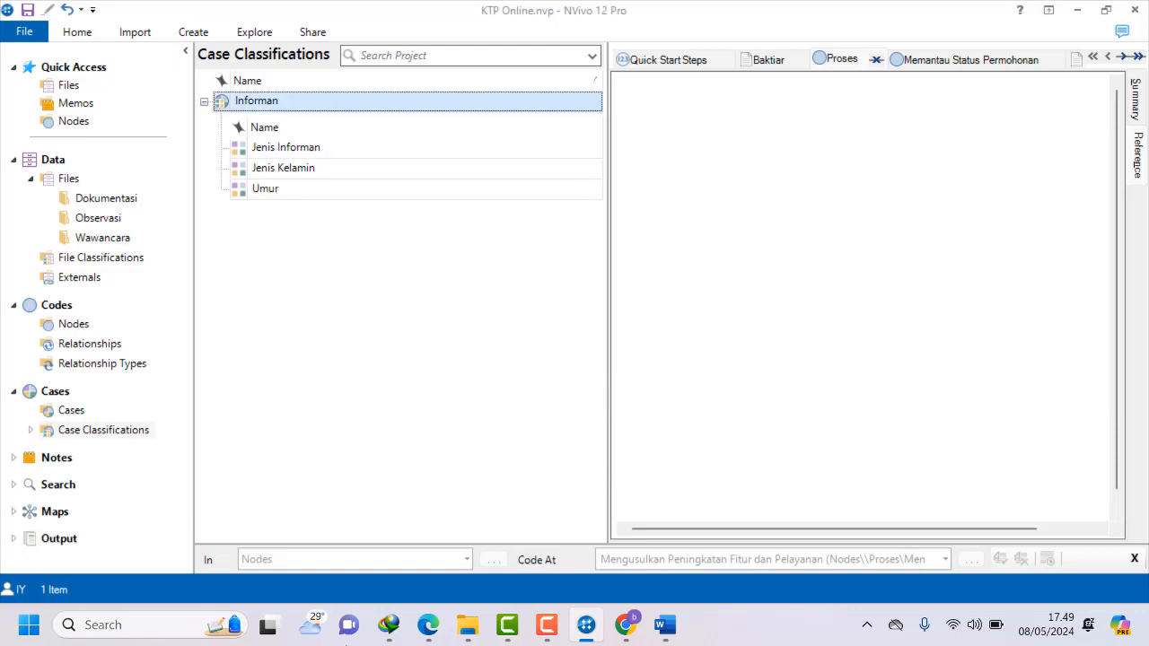
{"action": "left_click", "coordinate": [546, 625]}
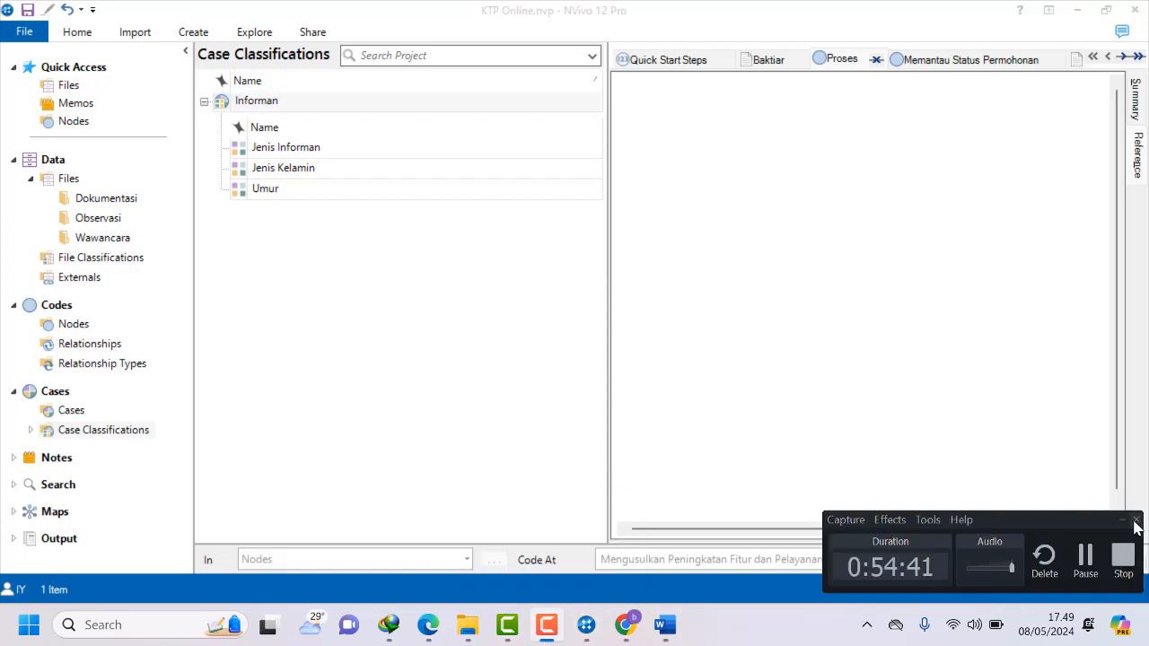
{"action": "left_click", "coordinate": [1088, 562]}
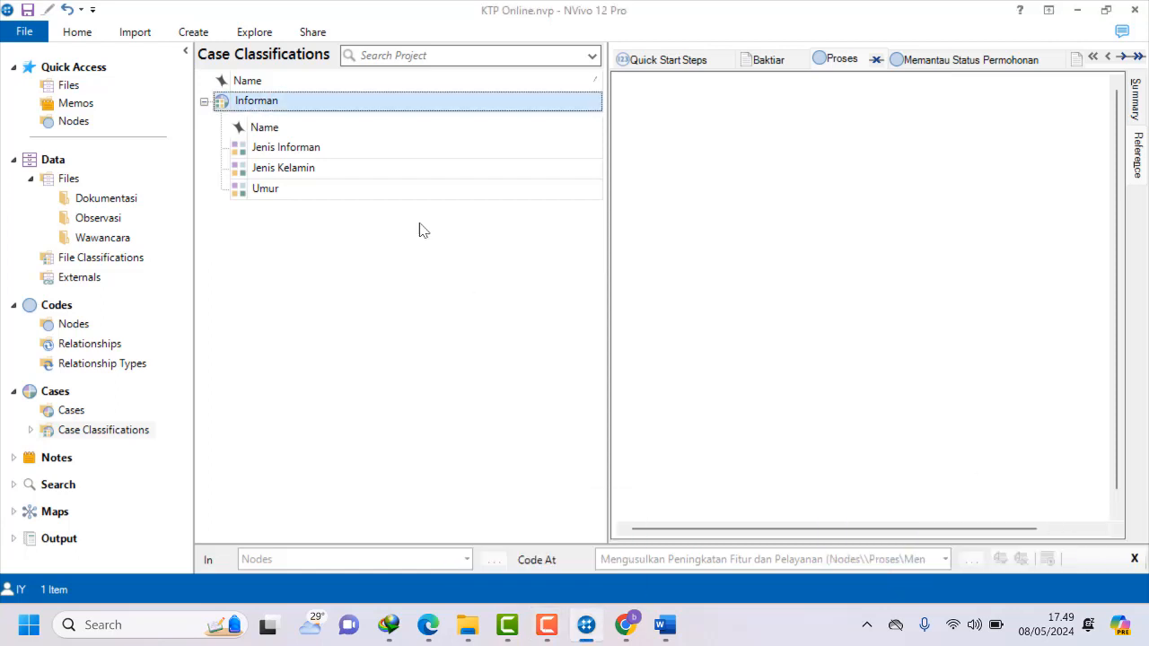
Start a new attribute for the Informan classification and name it "Suku".
{"action": "right_click", "coordinate": [293, 101]}
{"action": "left_click", "coordinate": [344, 130]}
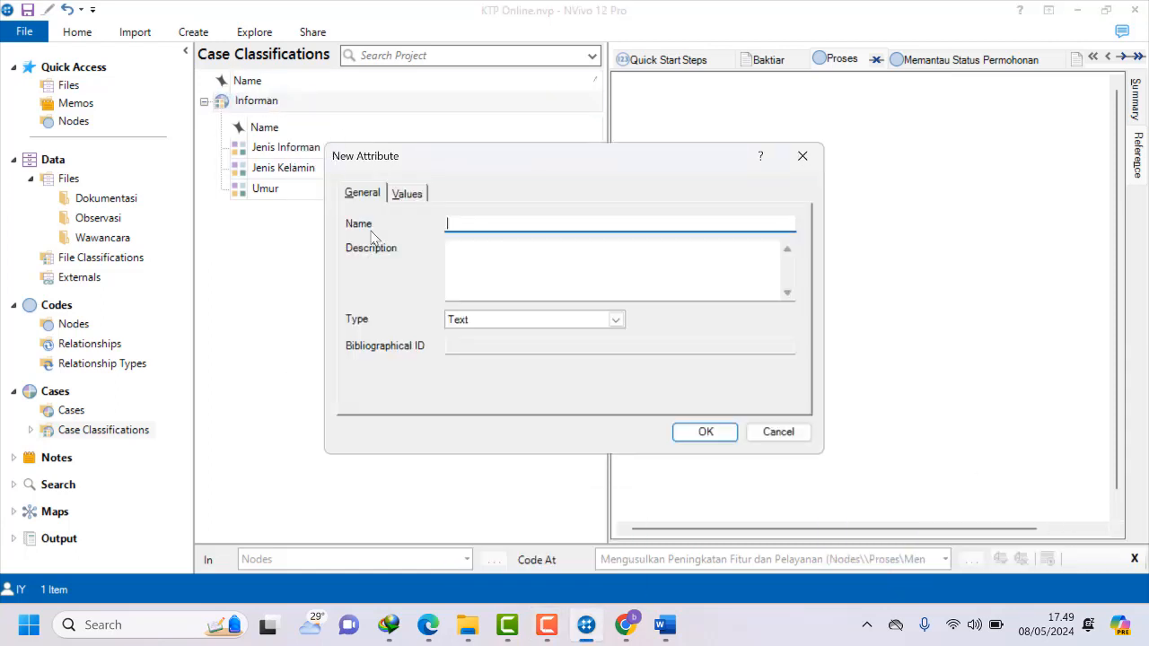
{"action": "type", "text": "Suku"}
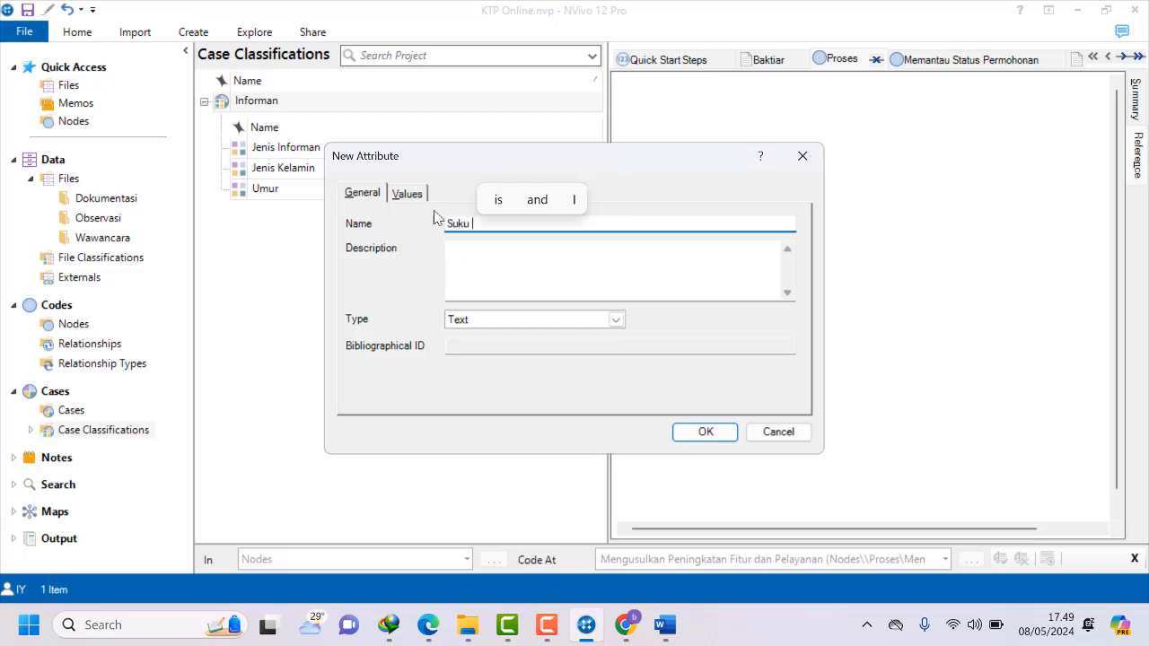
Add the values "Aceh", "Jawa" and "Batak" to the Suku attribute and create the attribute.
{"action": "left_click", "coordinate": [406, 194]}
{"action": "left_click", "coordinate": [376, 400]}
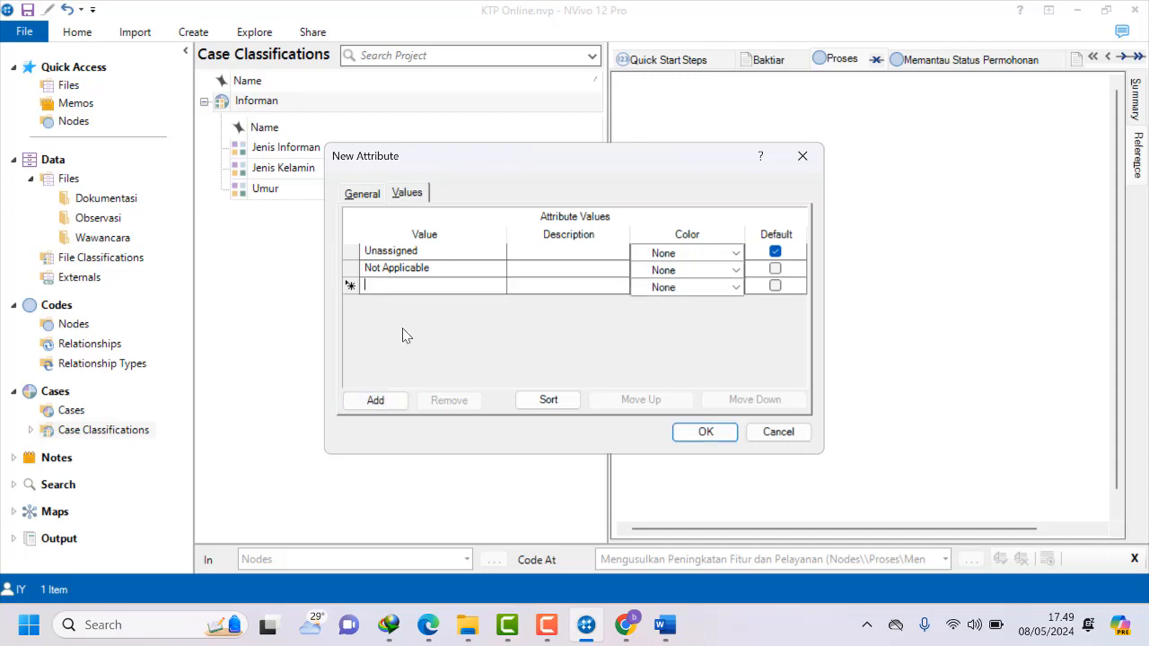
{"action": "type", "text": "Aceh"}
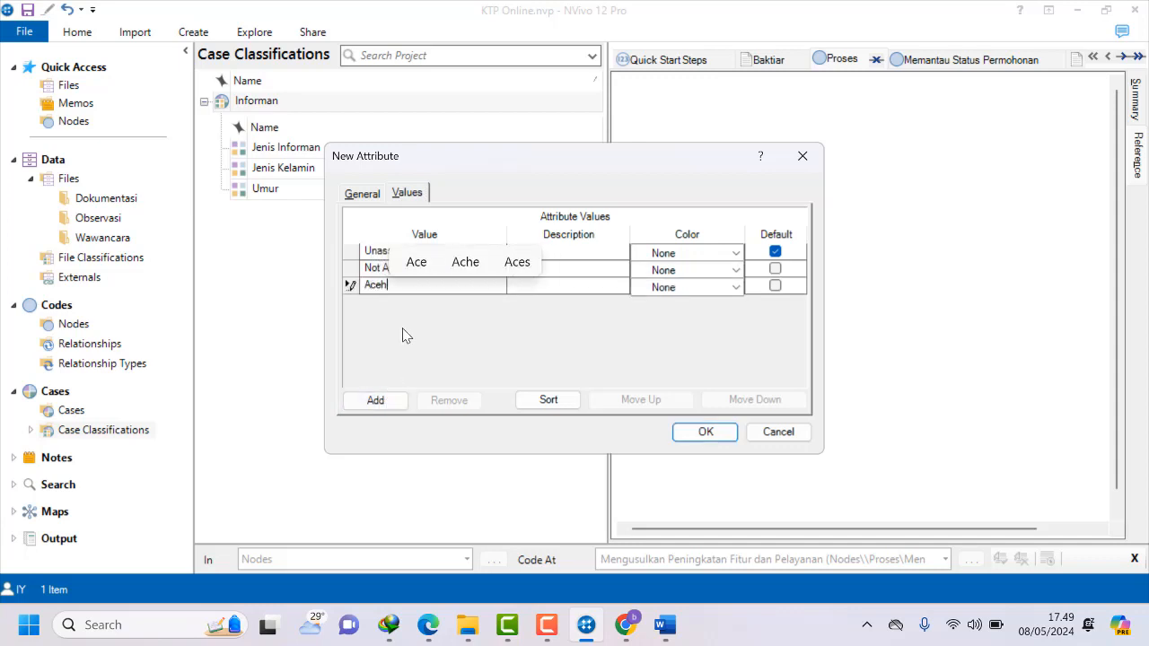
{"action": "left_click", "coordinate": [376, 401]}
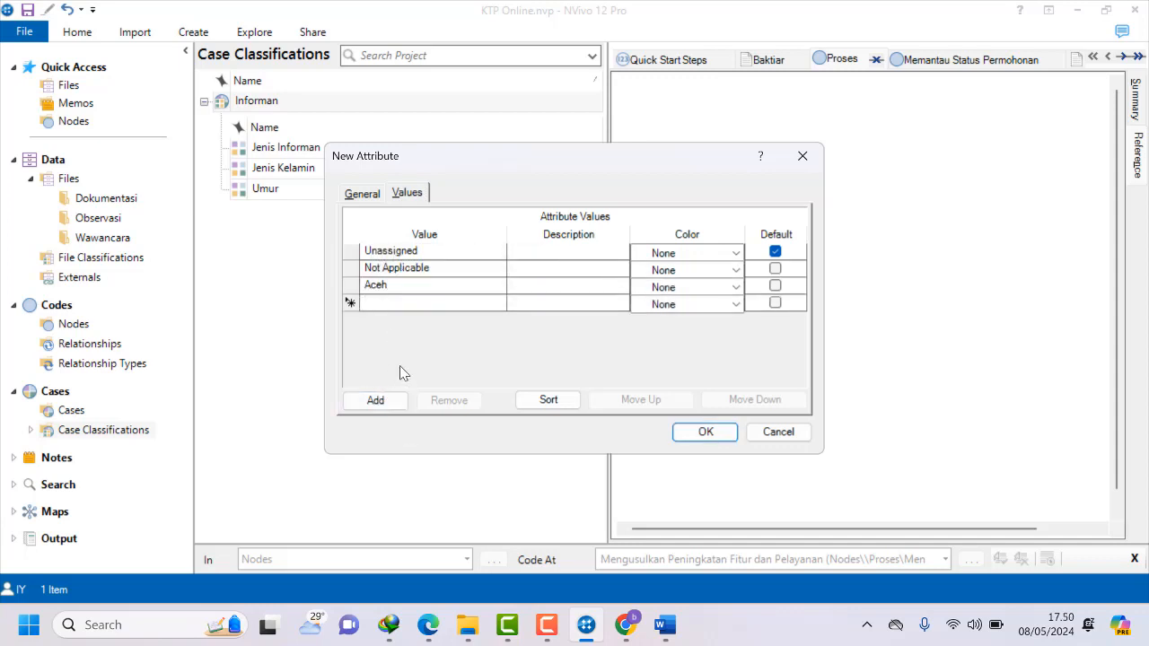
{"action": "type", "text": "Jawa"}
{"action": "left_click", "coordinate": [393, 397]}
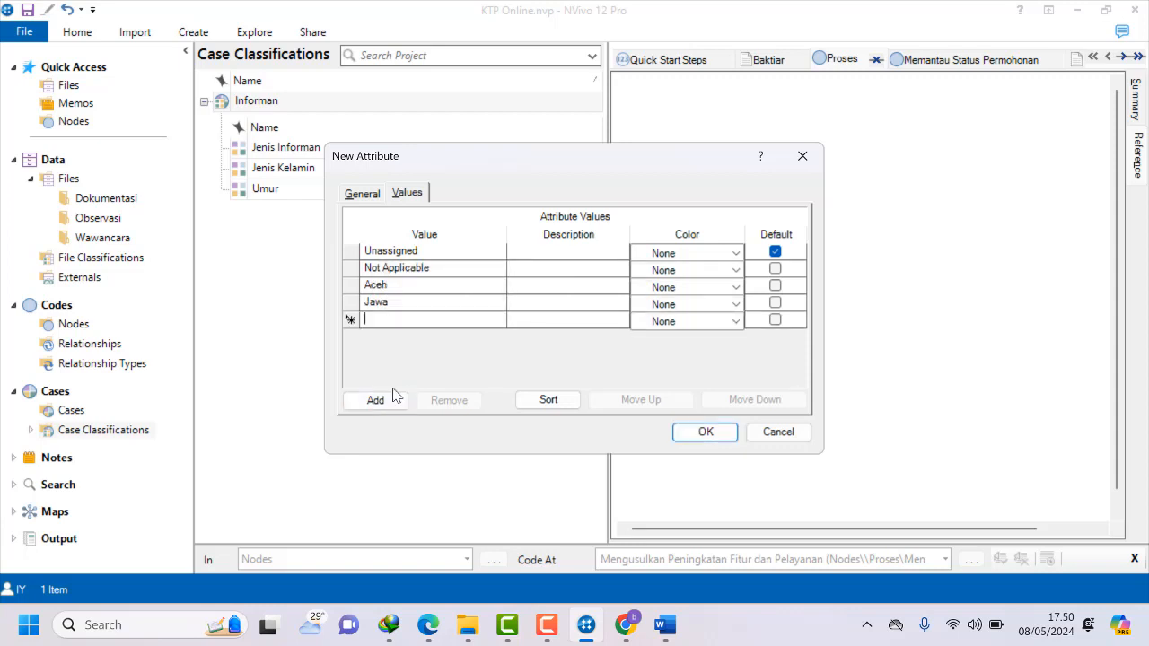
{"action": "type", "text": "Batak"}
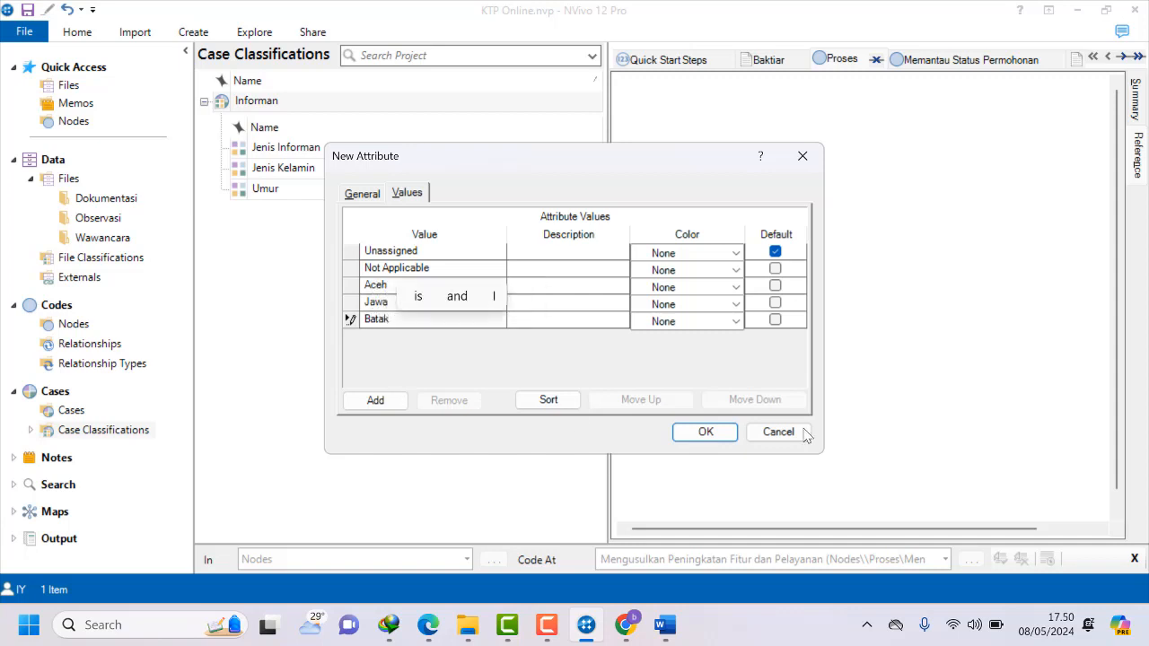
{"action": "left_click", "coordinate": [719, 431]}
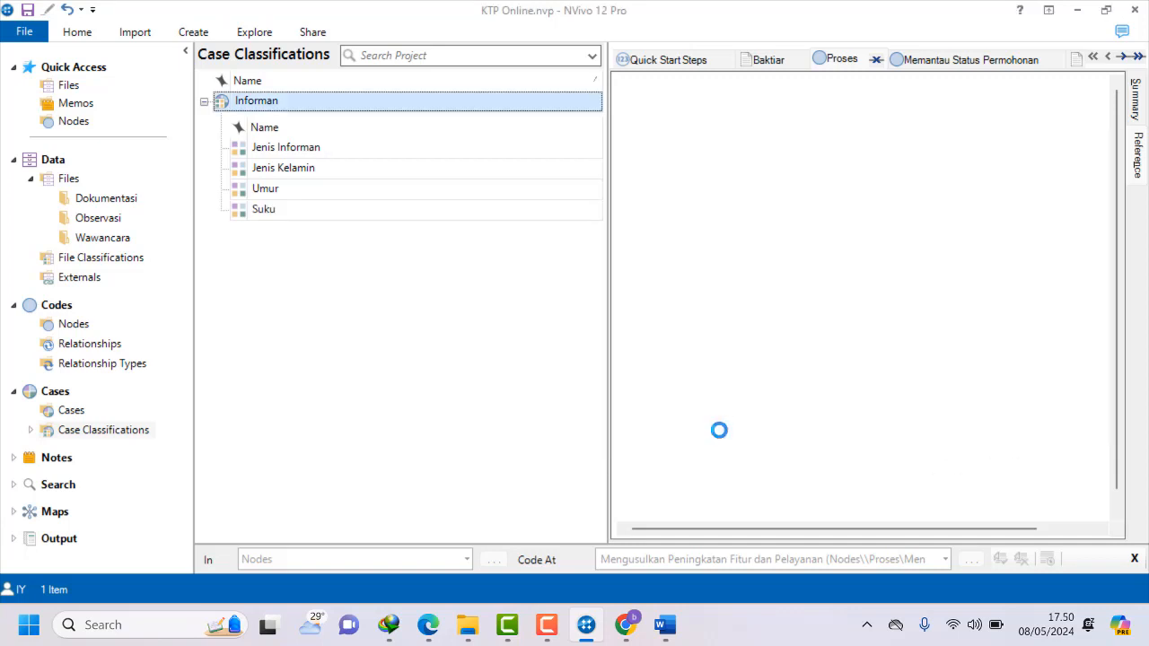
{"action": "left_click", "coordinate": [547, 625]}
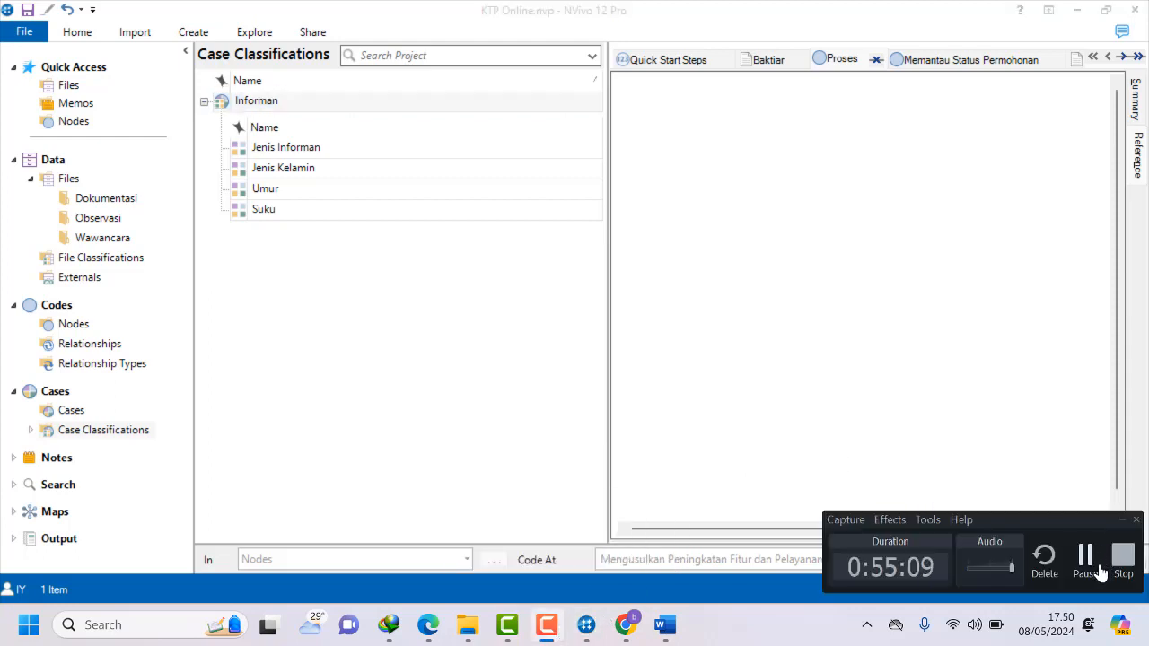
{"action": "left_click", "coordinate": [1087, 559]}
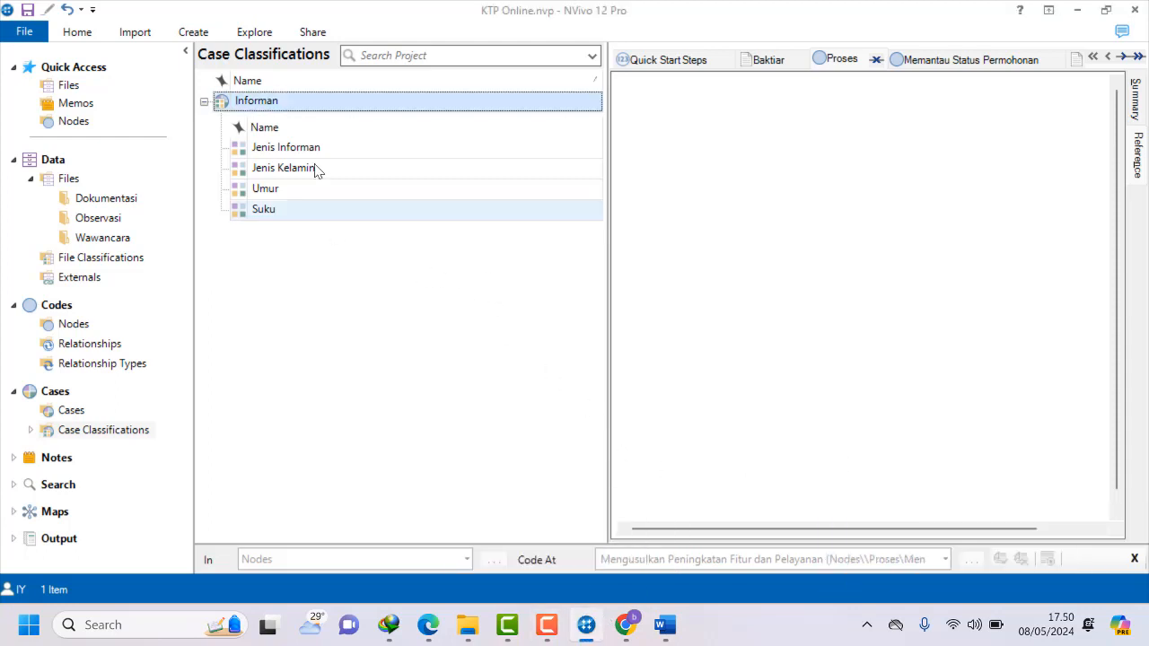
Start a new attribute for the Informan classification and name it "Agama".
{"action": "right_click", "coordinate": [294, 109]}
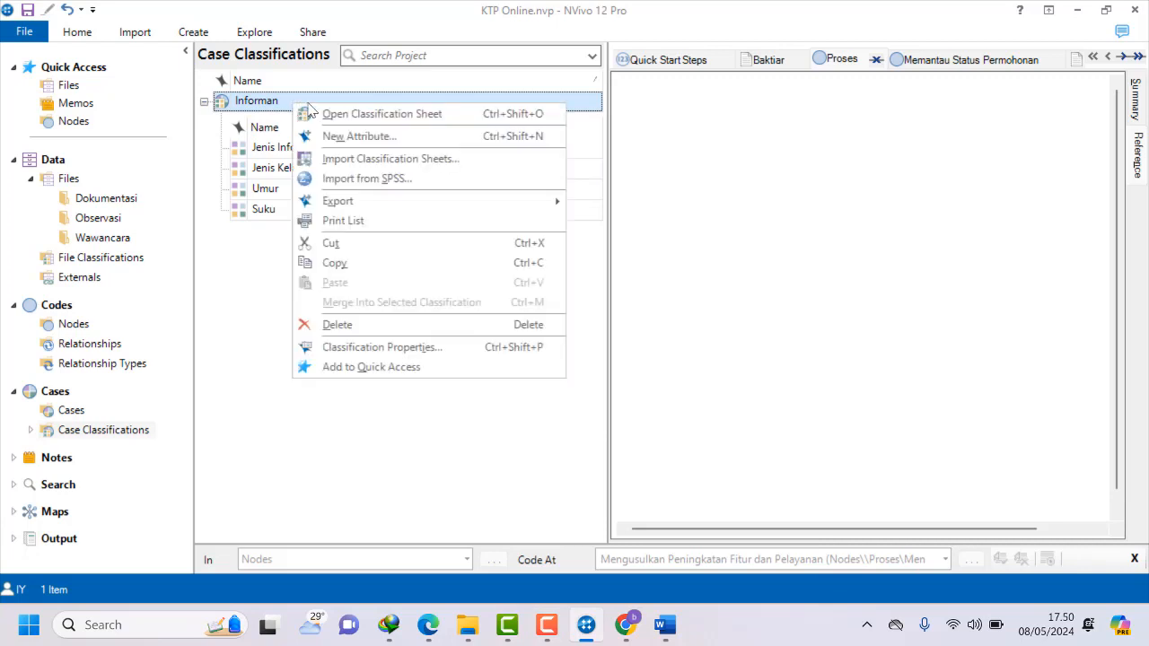
{"action": "left_click", "coordinate": [351, 139]}
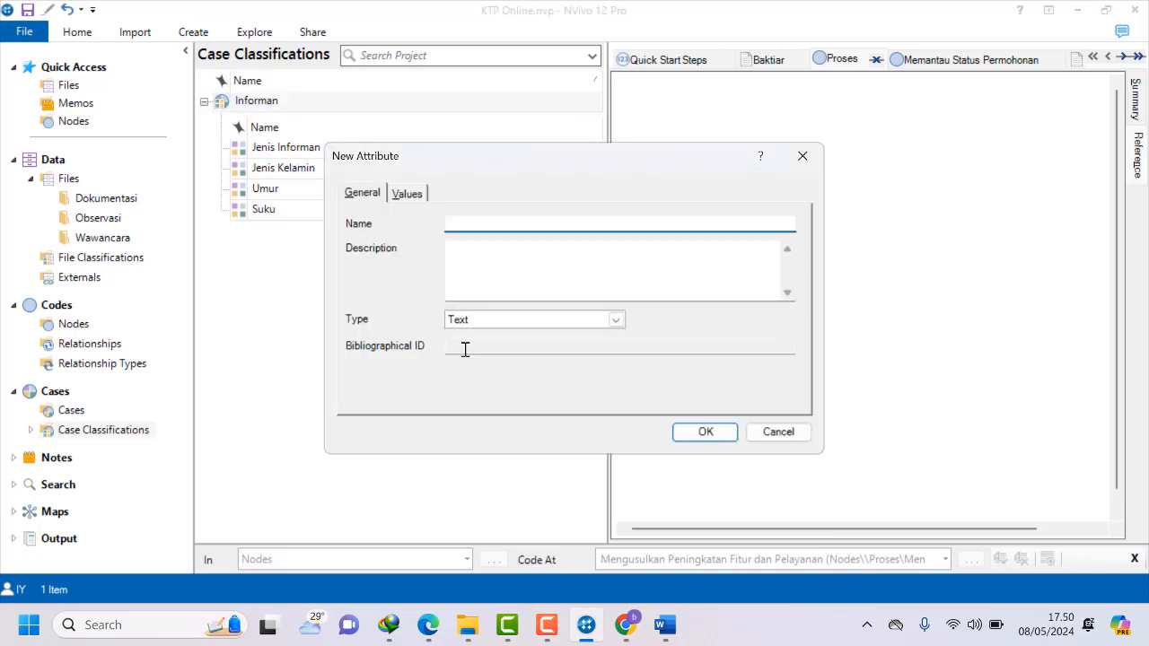
{"action": "type", "text": "Agama"}
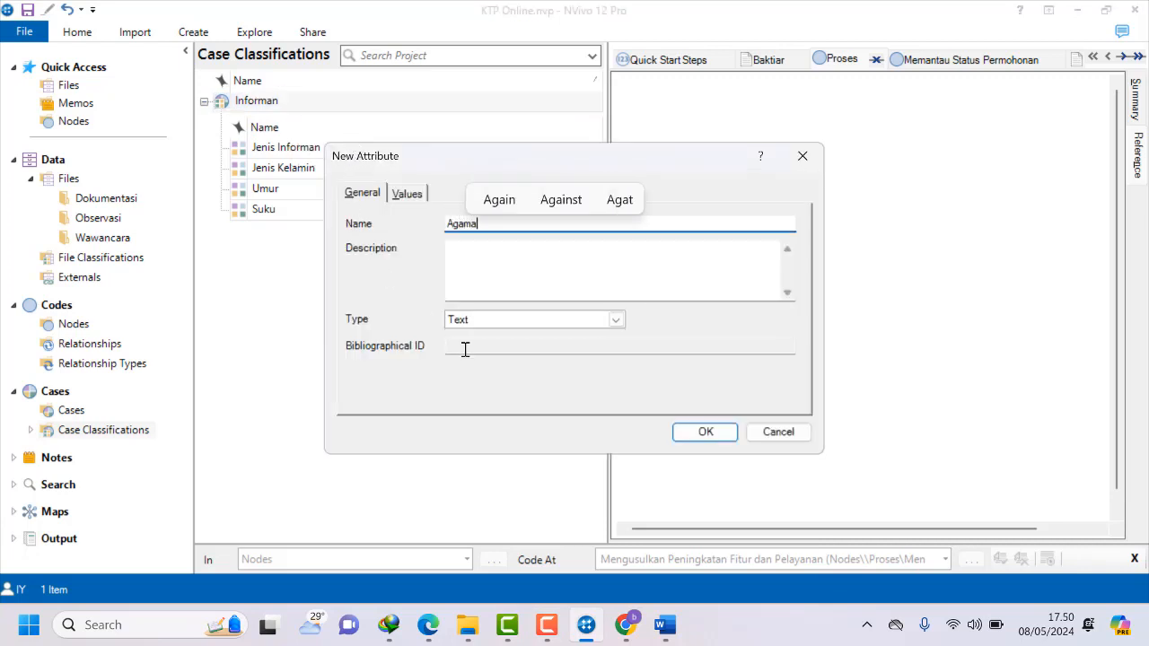
Add the values "Islam", "Kristen", "Hindu" and "Budha" to the Agama attribute and create the attribute.
{"action": "left_click", "coordinate": [412, 193]}
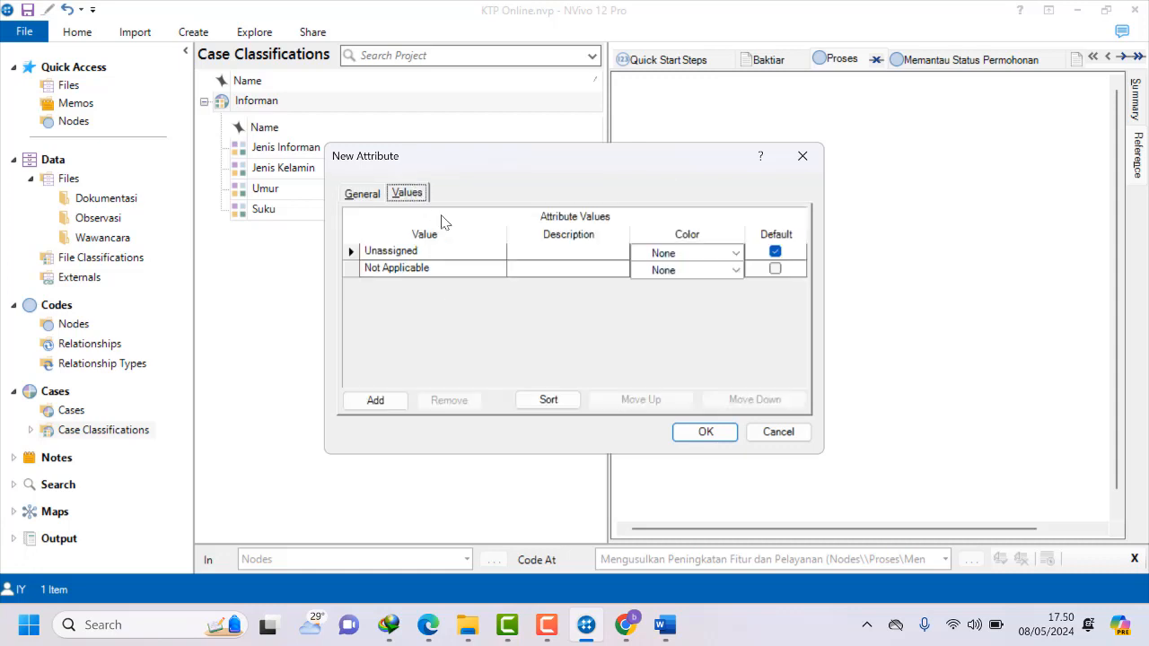
{"action": "left_click", "coordinate": [376, 400]}
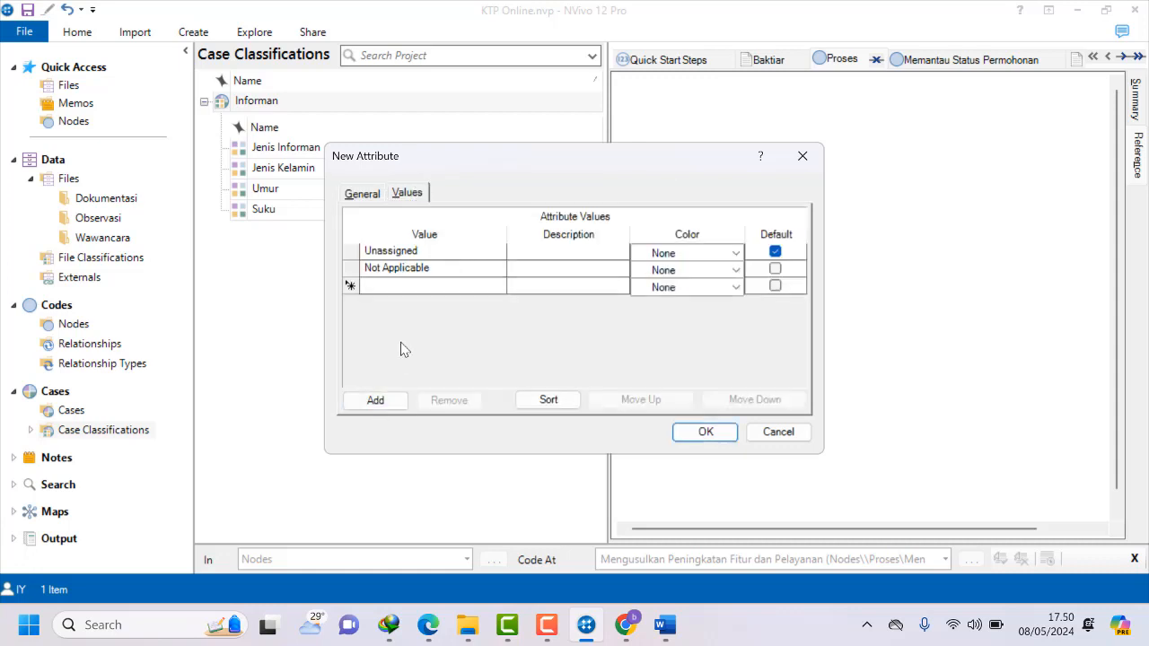
{"action": "type", "text": "Islam"}
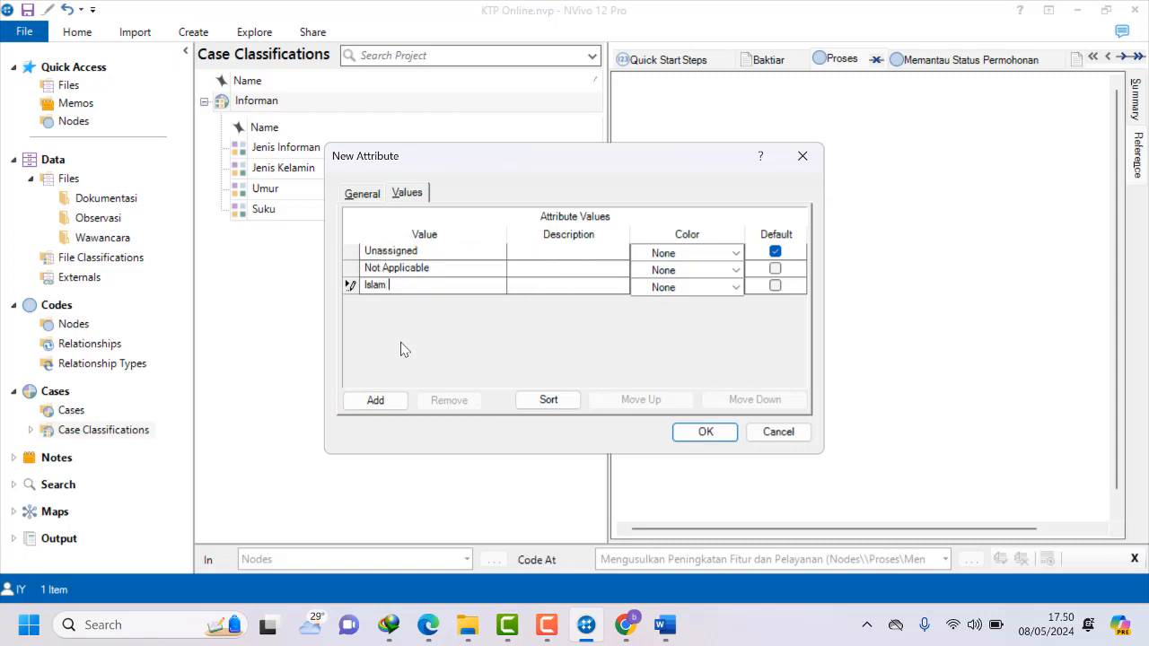
{"action": "left_click", "coordinate": [384, 407]}
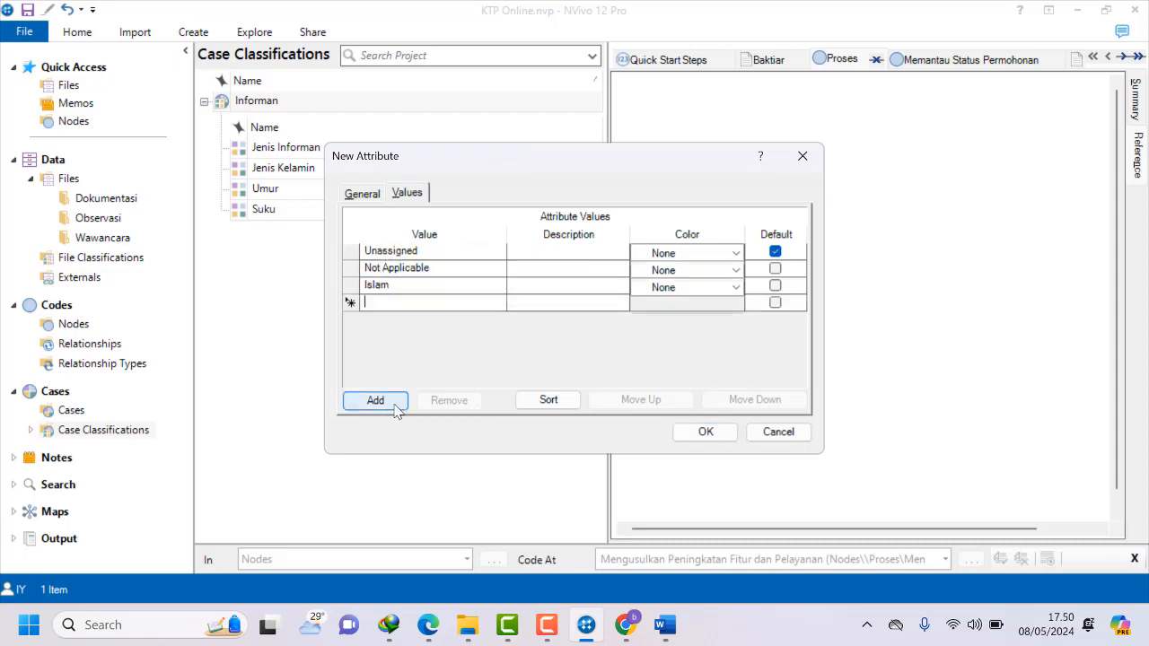
{"action": "type", "text": "Kristen"}
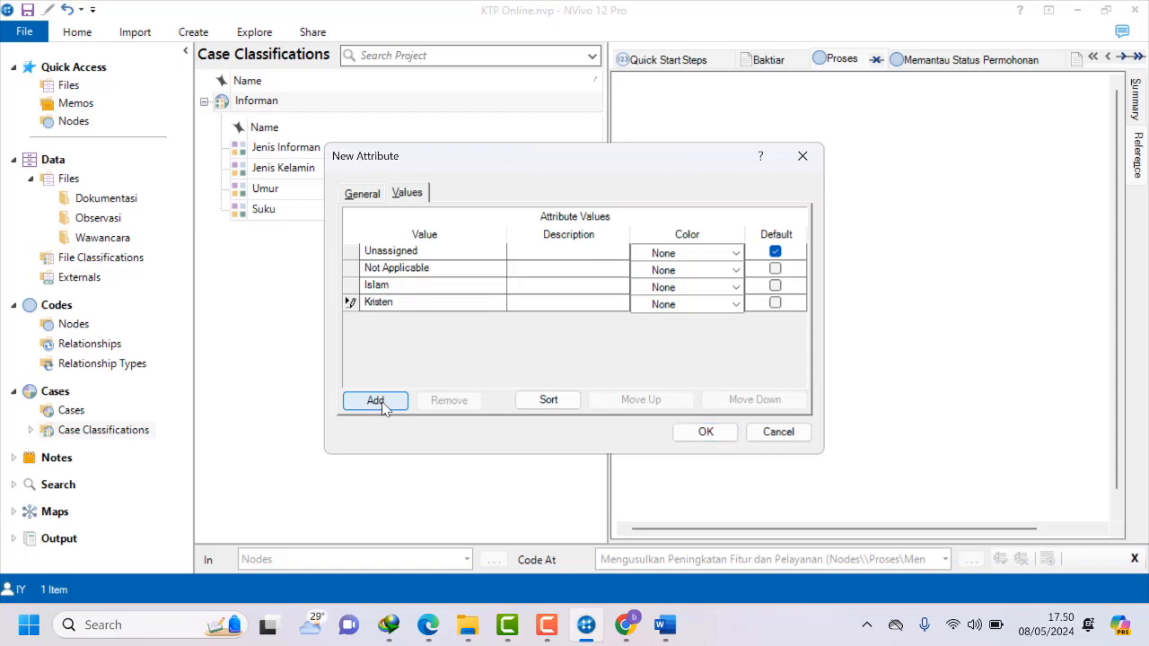
{"action": "left_click", "coordinate": [383, 406]}
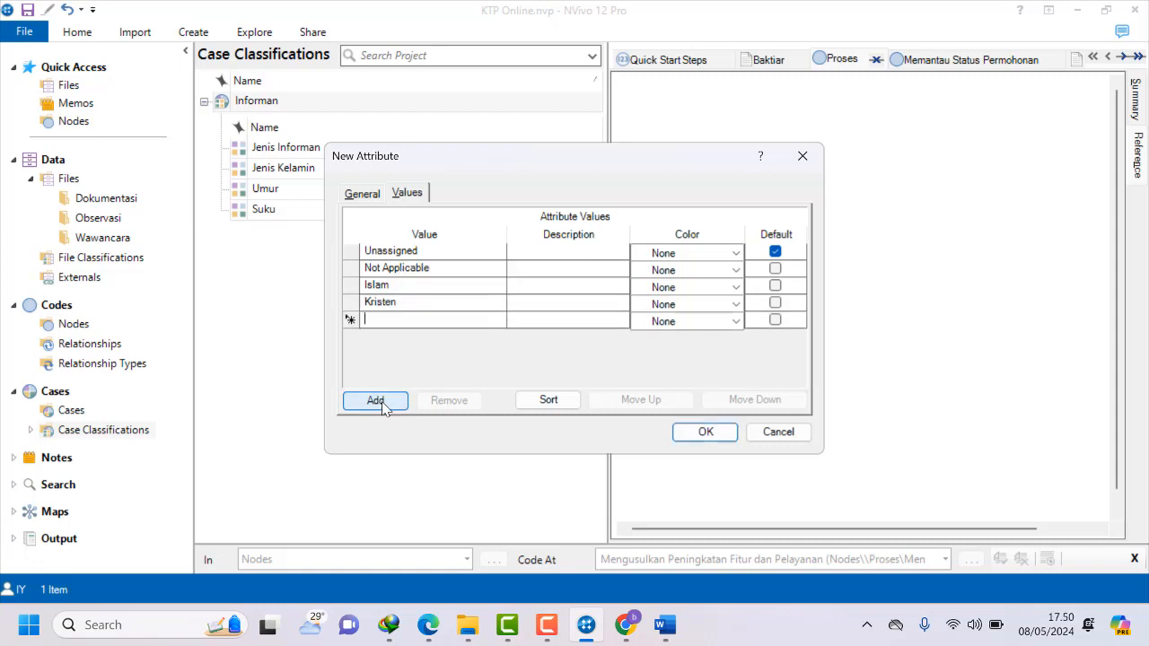
{"action": "type", "text": "Hindu"}
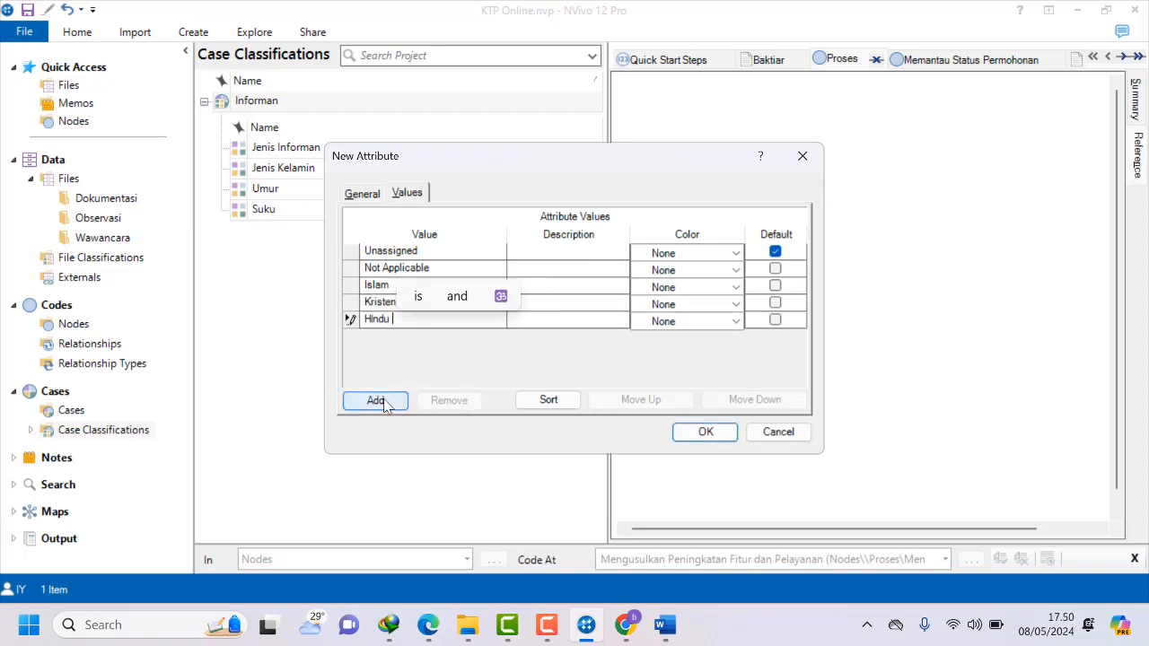
{"action": "left_click", "coordinate": [384, 405]}
{"action": "type", "text": "Budha"}
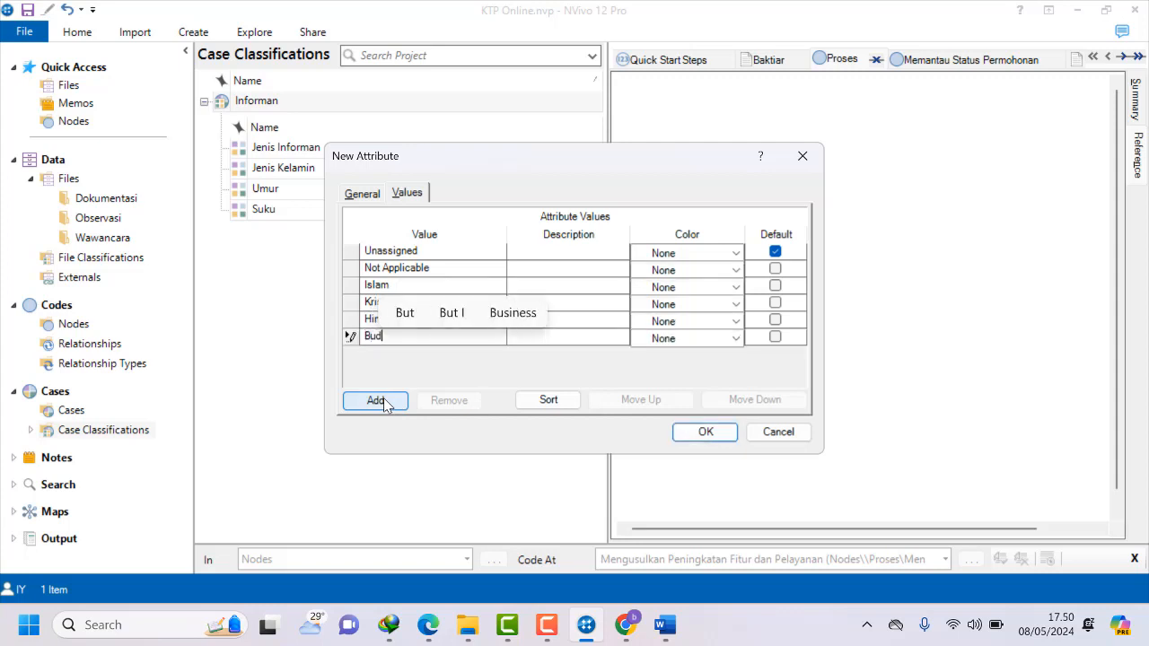
{"action": "left_click", "coordinate": [708, 434]}
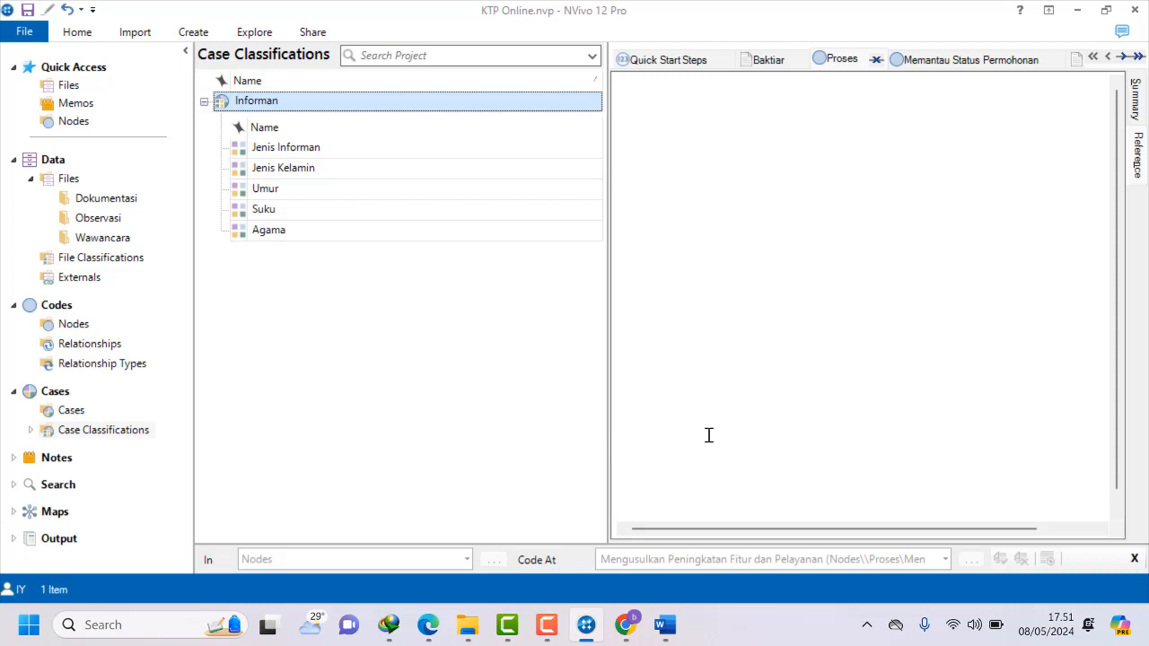
{"action": "left_click", "coordinate": [547, 627]}
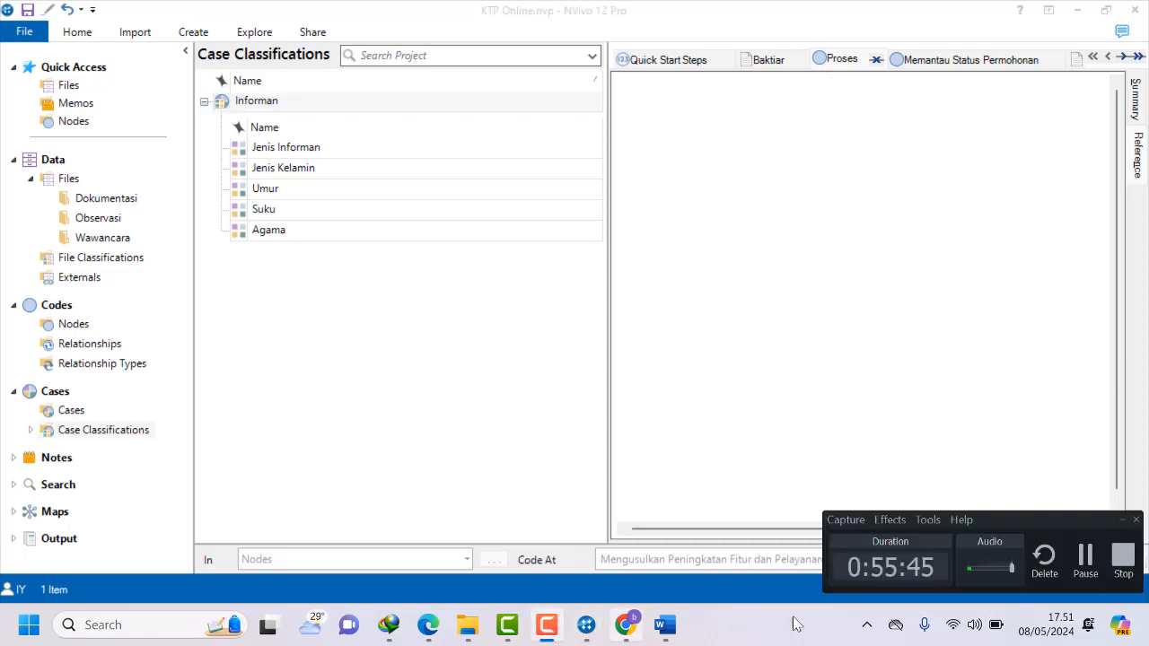
{"action": "left_click", "coordinate": [1084, 556]}
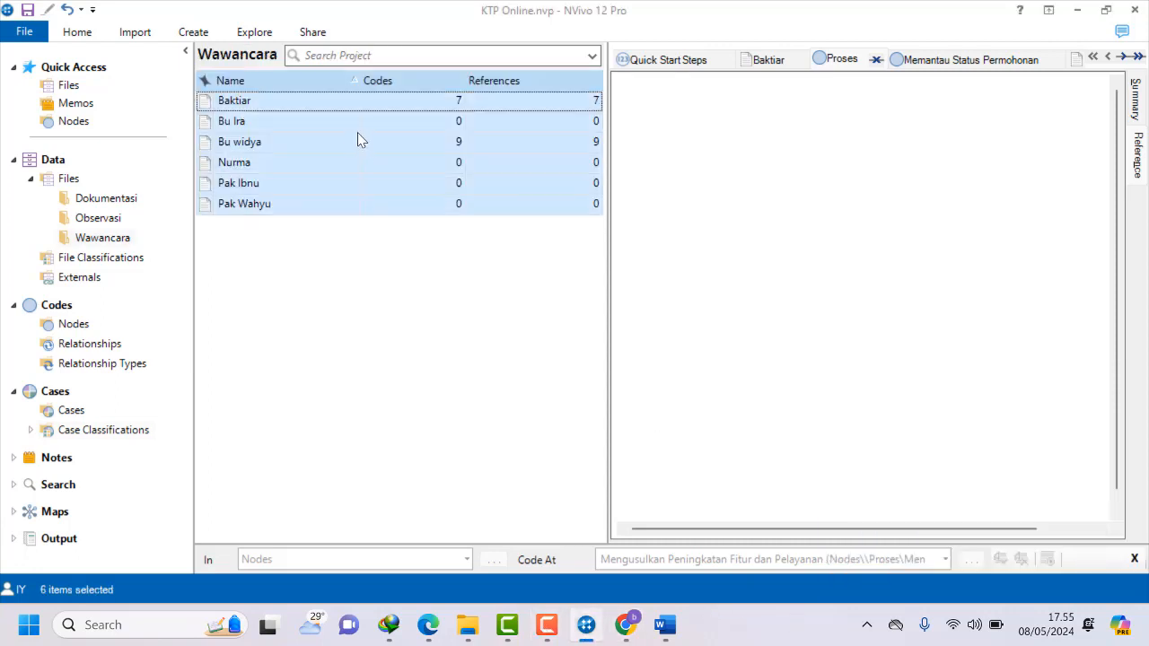
Open the Wawancara files folder and select all of its interview files.
{"action": "left_click", "coordinate": [103, 239]}
{"action": "key", "text": "F2"}
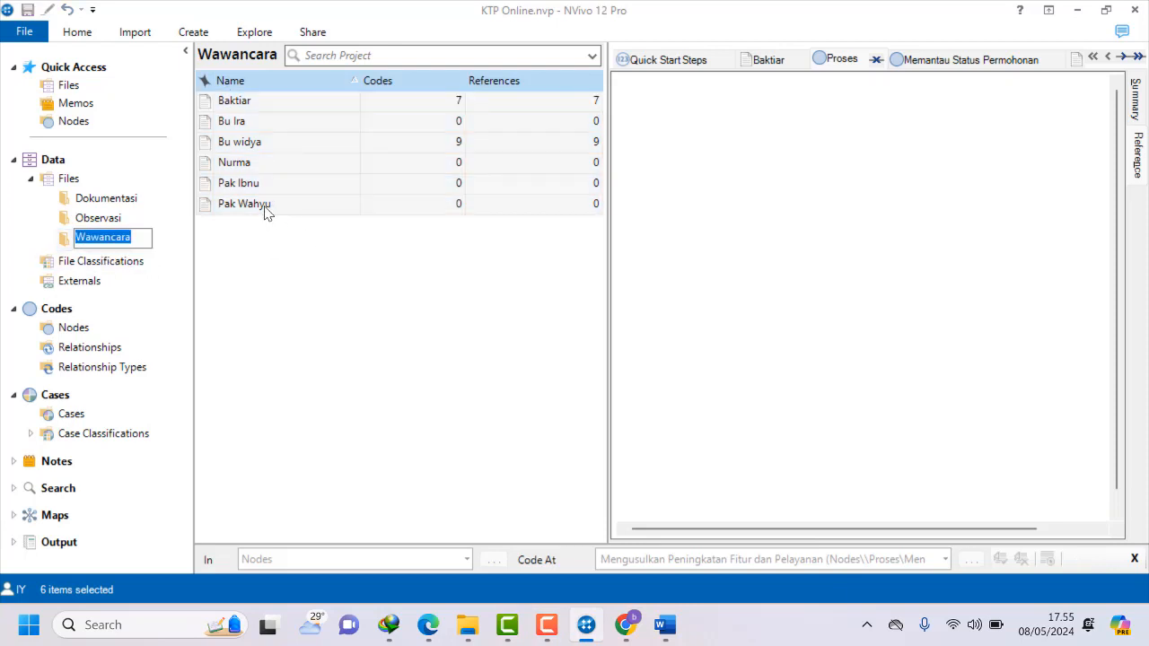
{"action": "key", "text": "Return"}
{"action": "left_click", "coordinate": [236, 104]}
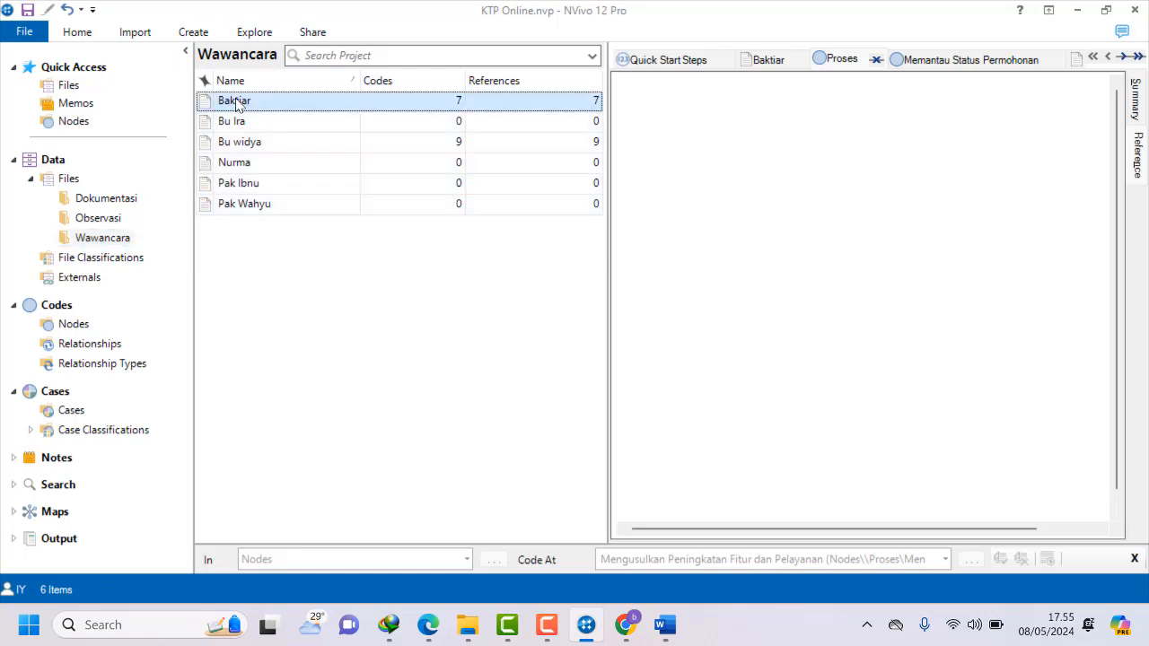
{"action": "key", "text": "ctrl+a"}
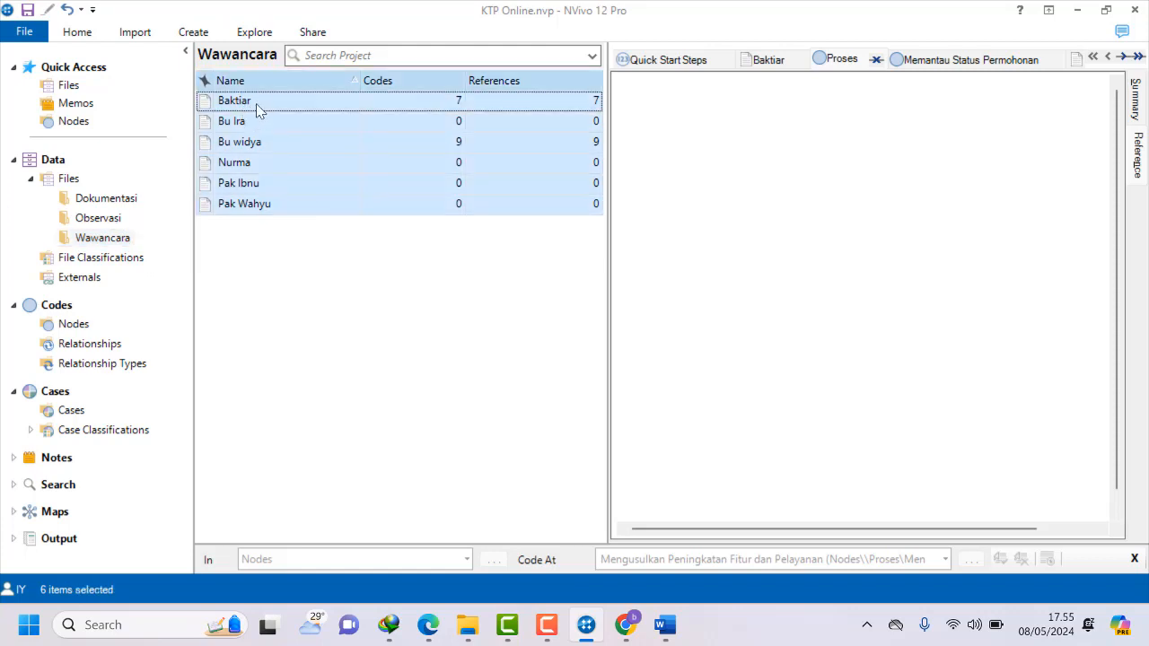
Switch to the Codebook document in Word to read the notes on creating cases from the Wawancara files, and return to NVivo.
{"action": "right_click", "coordinate": [257, 107]}
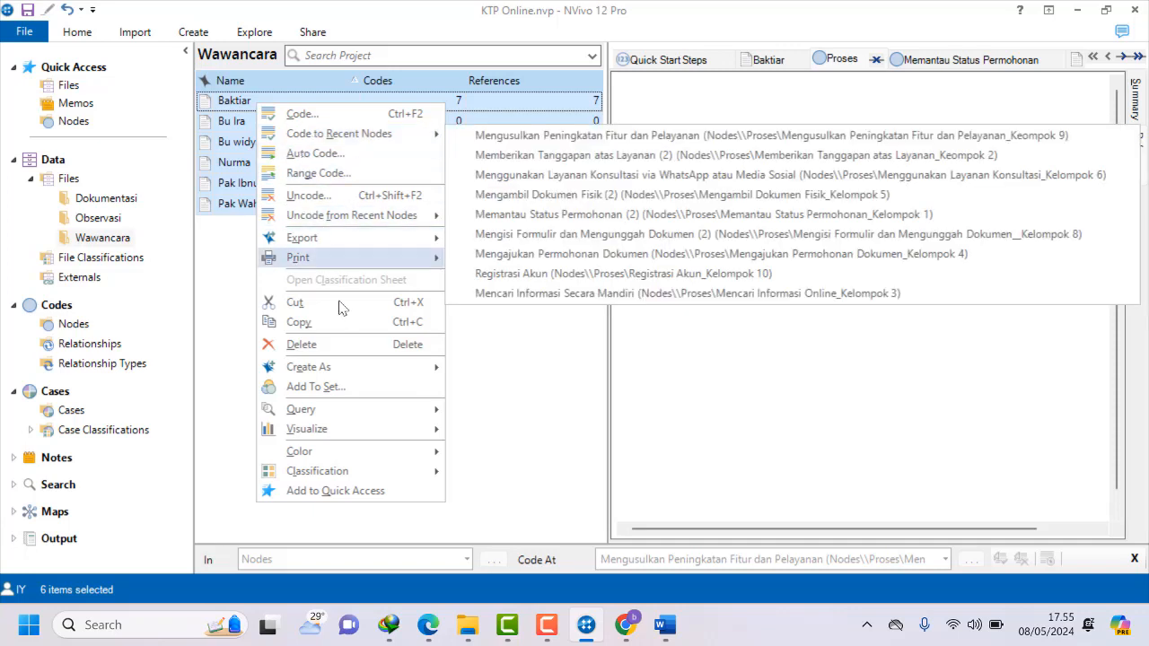
{"action": "mouse_move", "coordinate": [379, 376]}
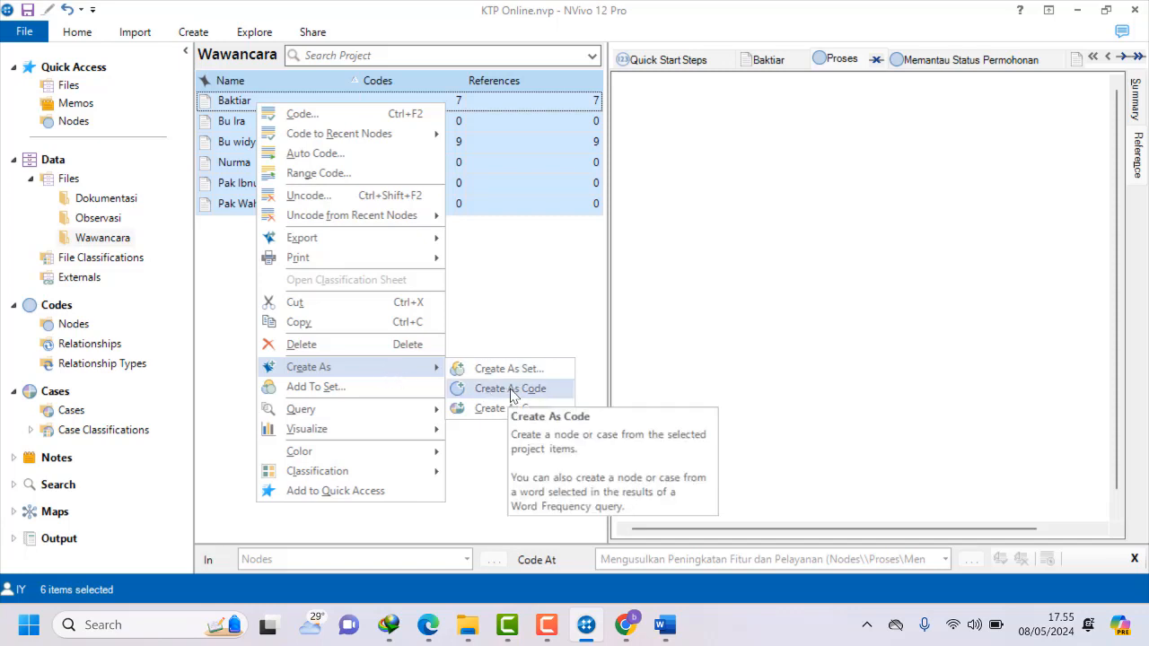
{"action": "left_click", "coordinate": [667, 632]}
{"action": "left_click", "coordinate": [735, 584]}
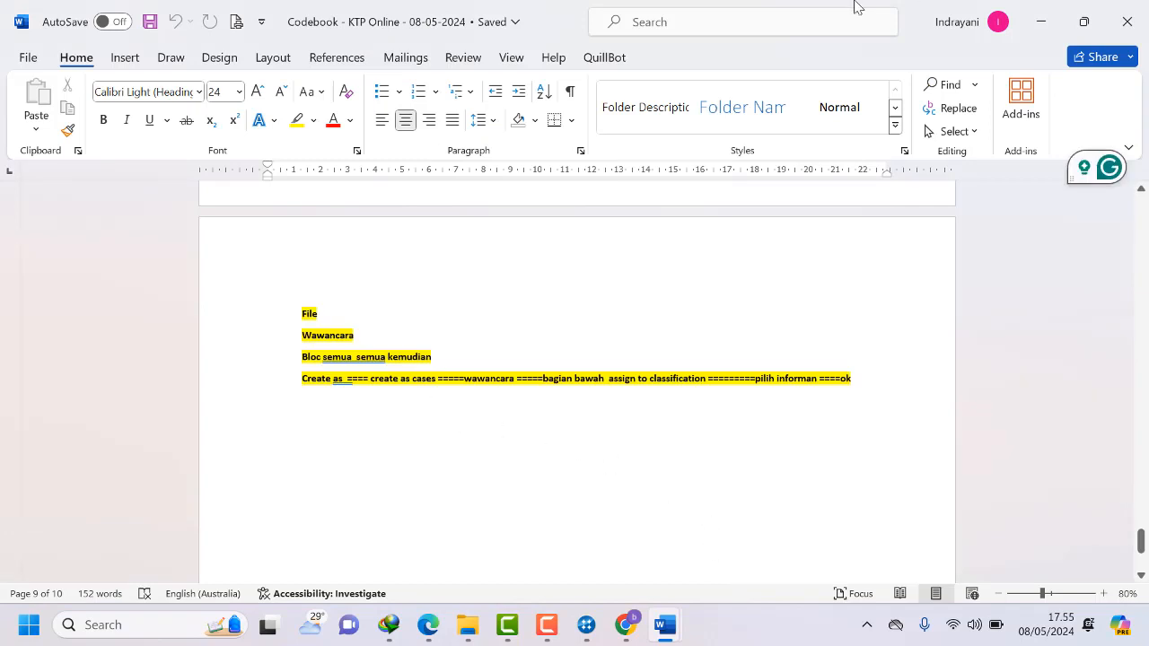
{"action": "left_click", "coordinate": [1042, 32]}
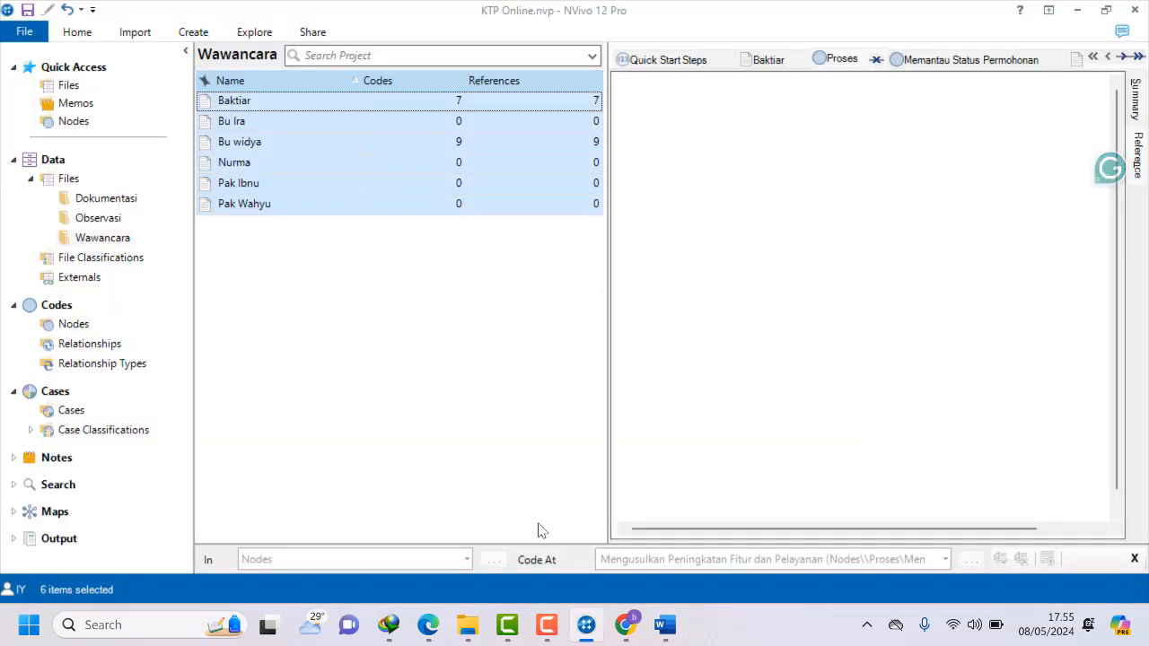
Start creating cases from the selected Wawancara interview files.
{"action": "right_click", "coordinate": [373, 208]}
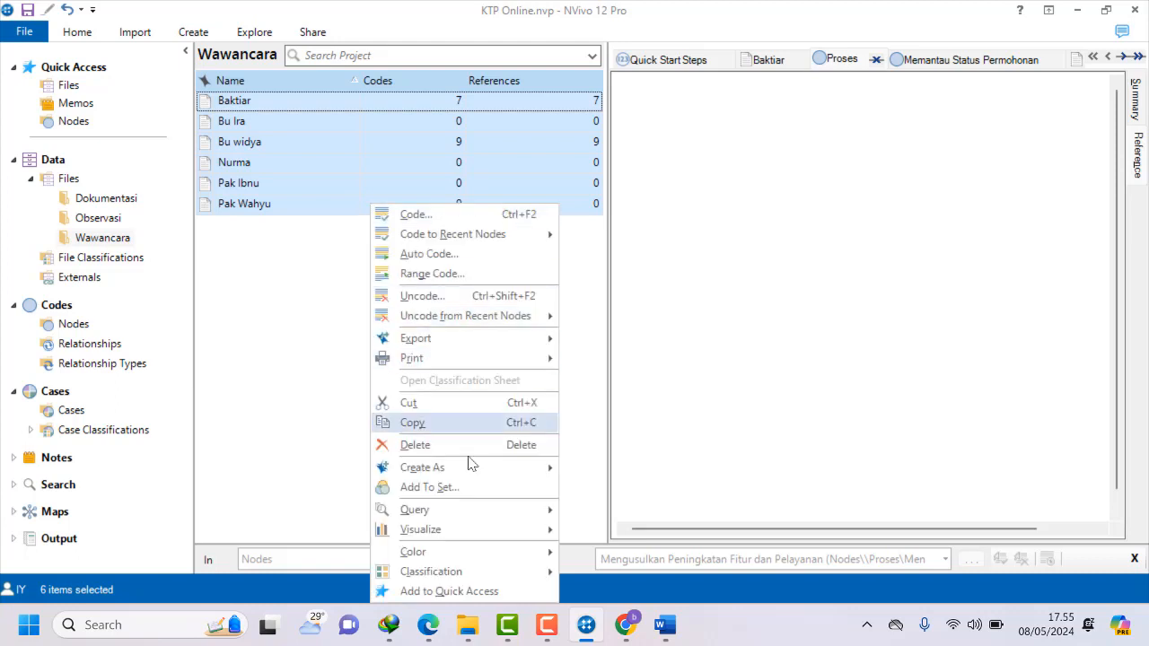
{"action": "mouse_move", "coordinate": [470, 472]}
{"action": "left_click", "coordinate": [629, 509]}
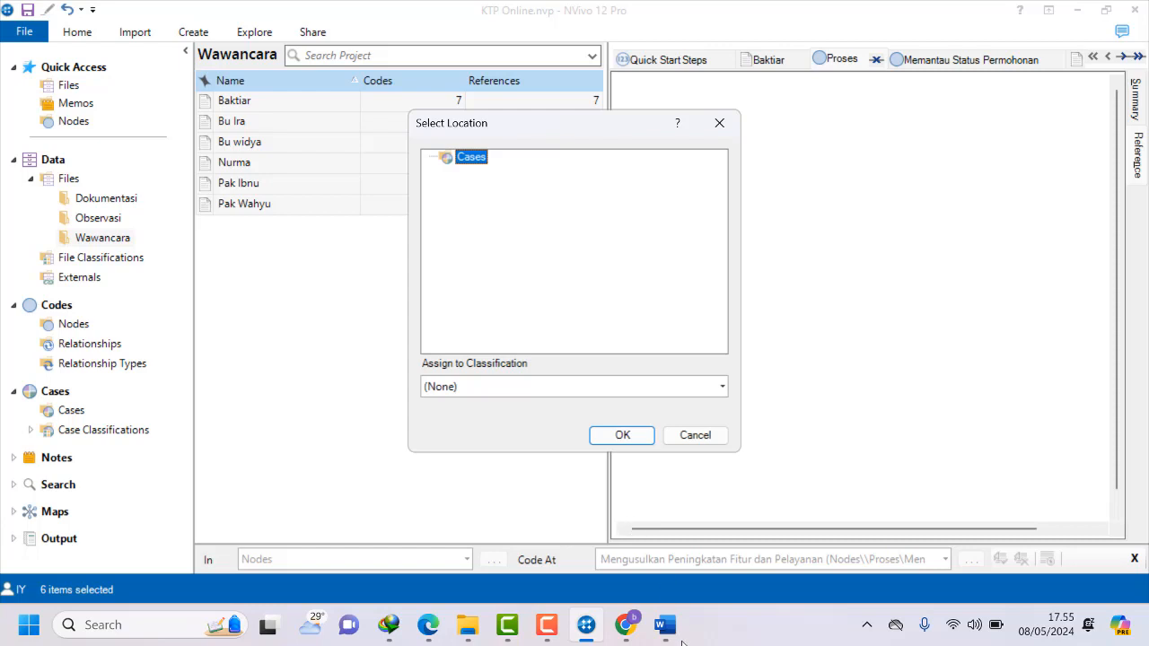
Recheck the Codebook notes in Word on assigning the classification, and return to the case location dialog in NVivo.
{"action": "left_click", "coordinate": [729, 588]}
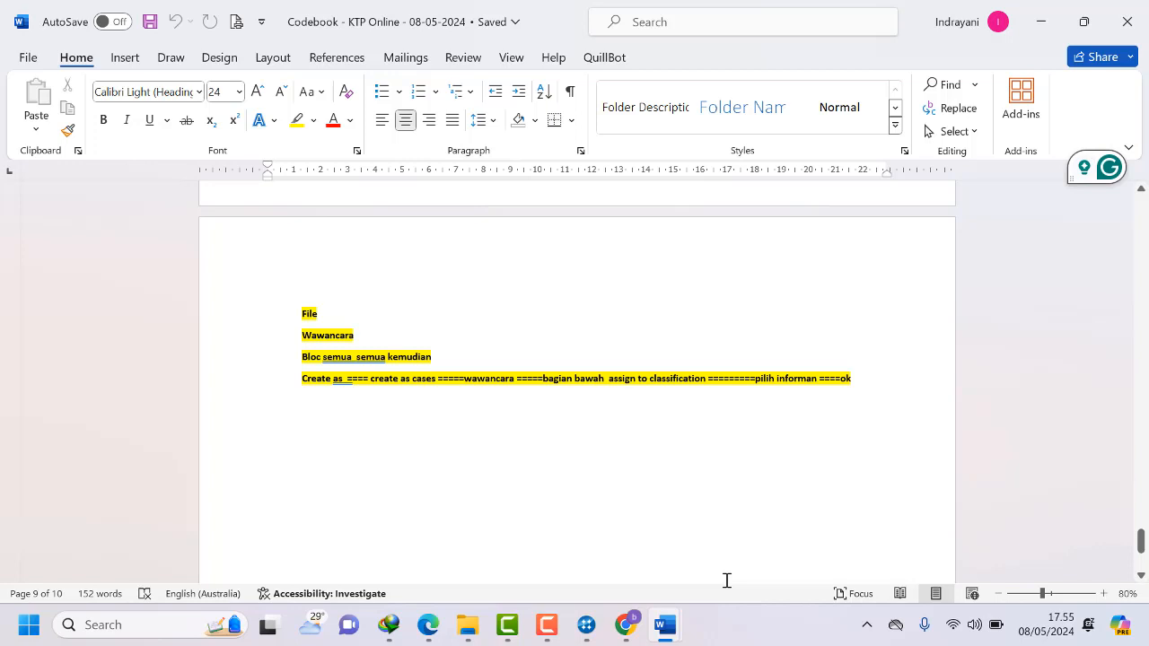
{"action": "mouse_move", "coordinate": [665, 625]}
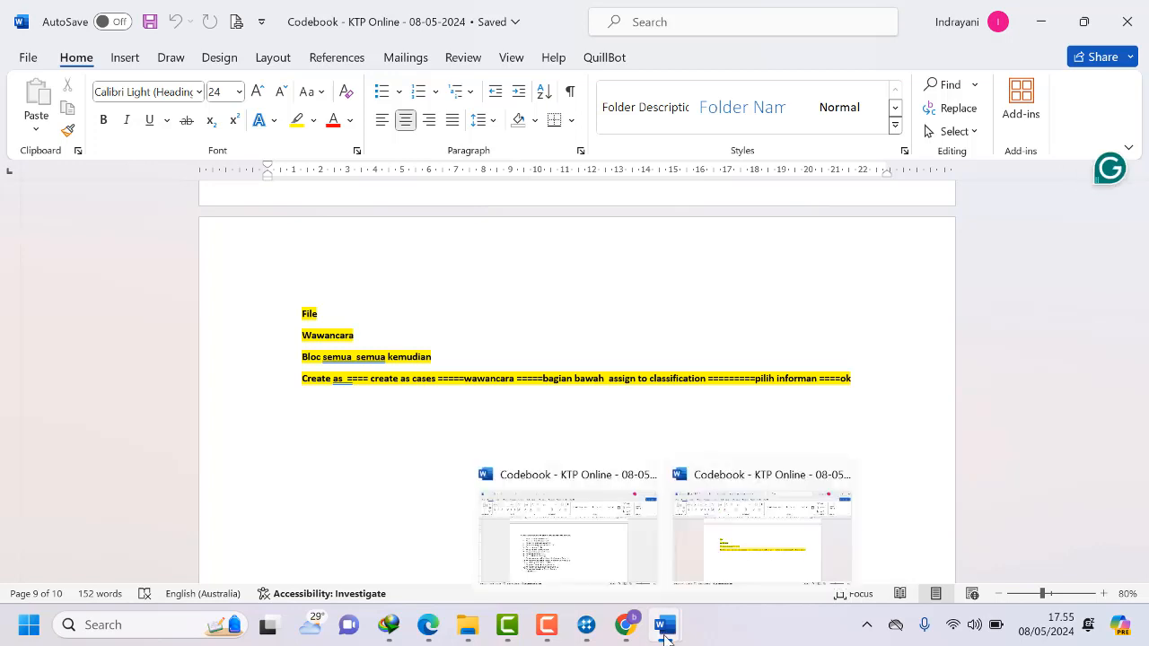
{"action": "left_click", "coordinate": [586, 628]}
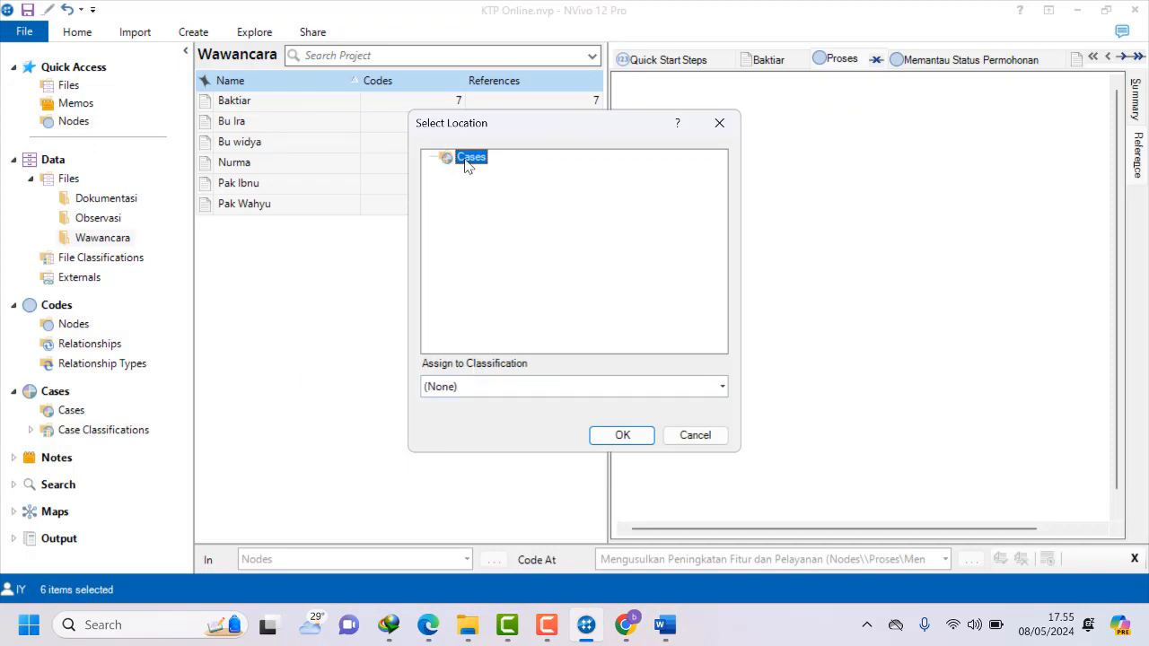
List the classifications available for the new cases, and switch to the Codebook document in Word to reread its classification notes.
{"action": "left_click", "coordinate": [721, 388]}
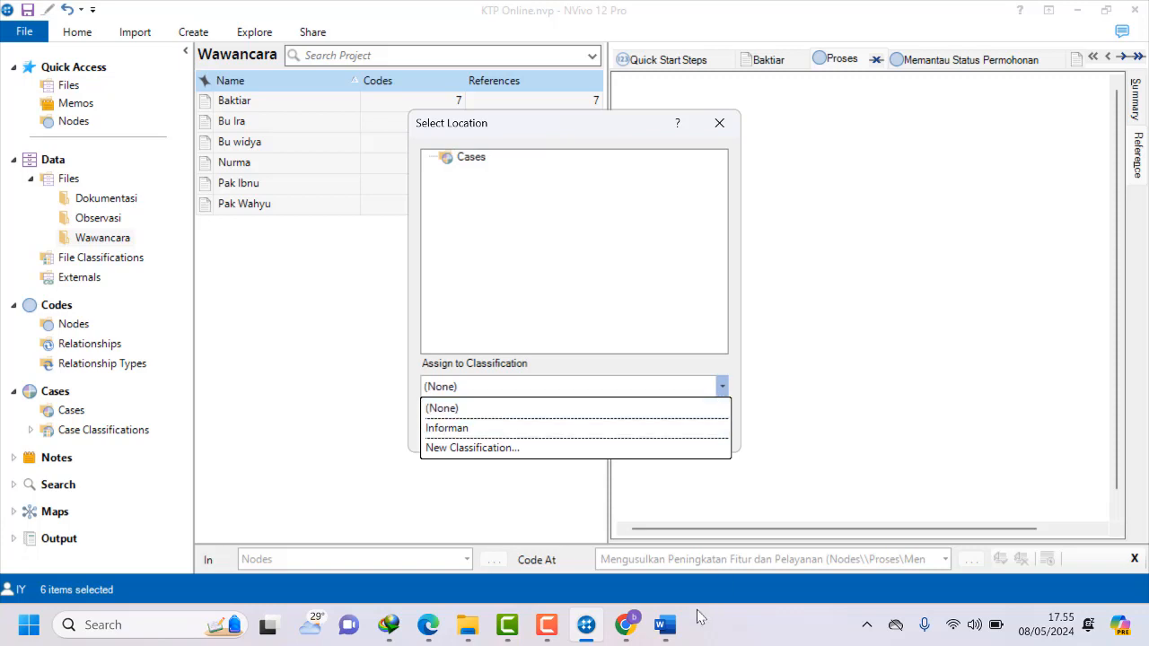
{"action": "left_click", "coordinate": [665, 624]}
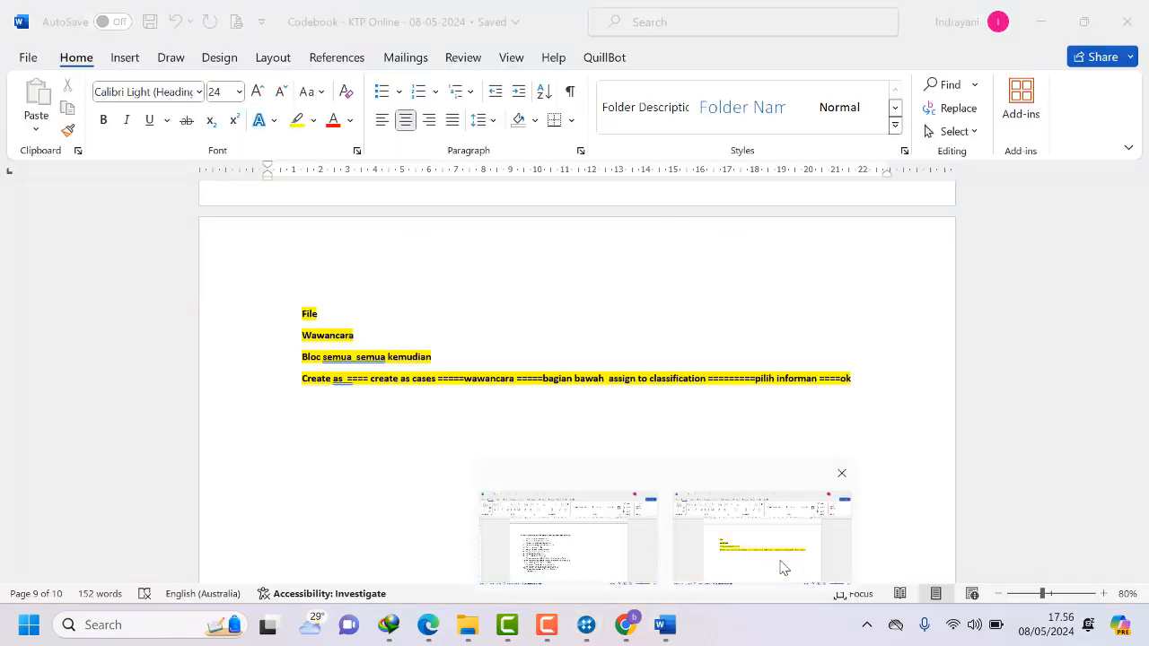
{"action": "left_click", "coordinate": [781, 567]}
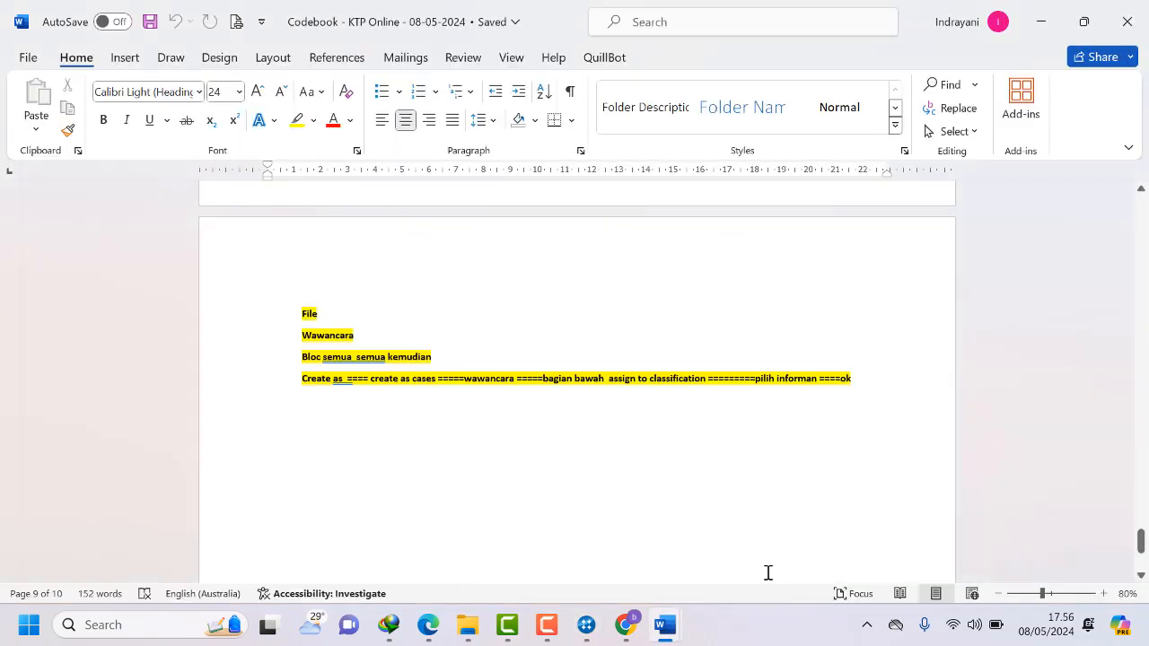
{"action": "left_click", "coordinate": [547, 625]}
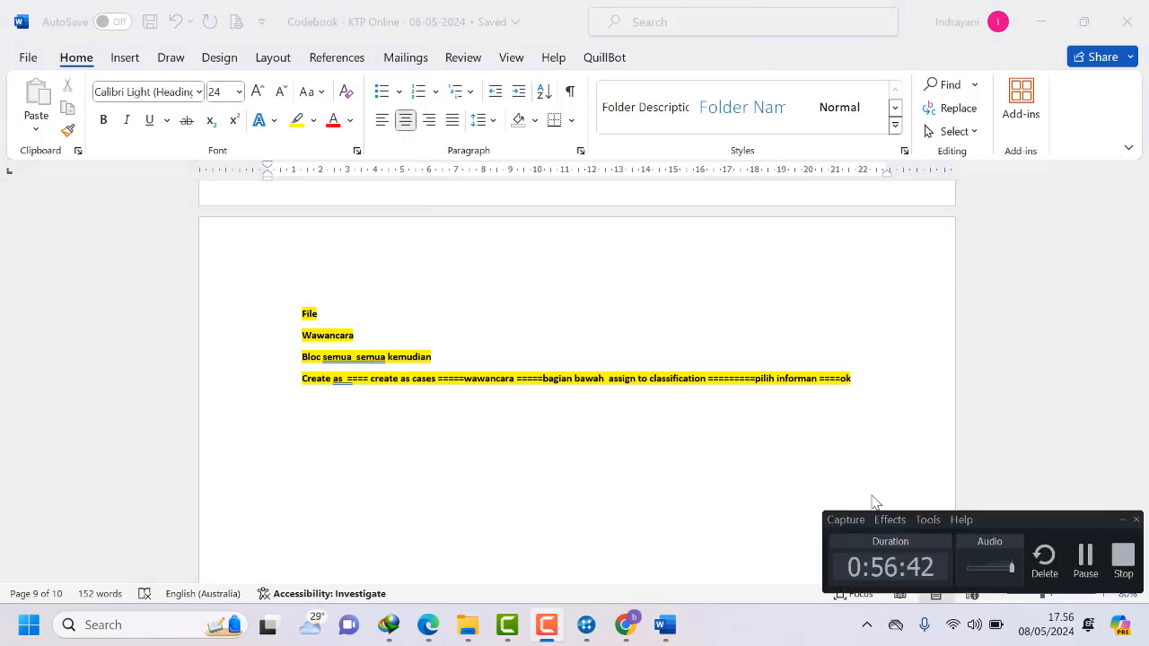
{"action": "left_click", "coordinate": [1086, 558]}
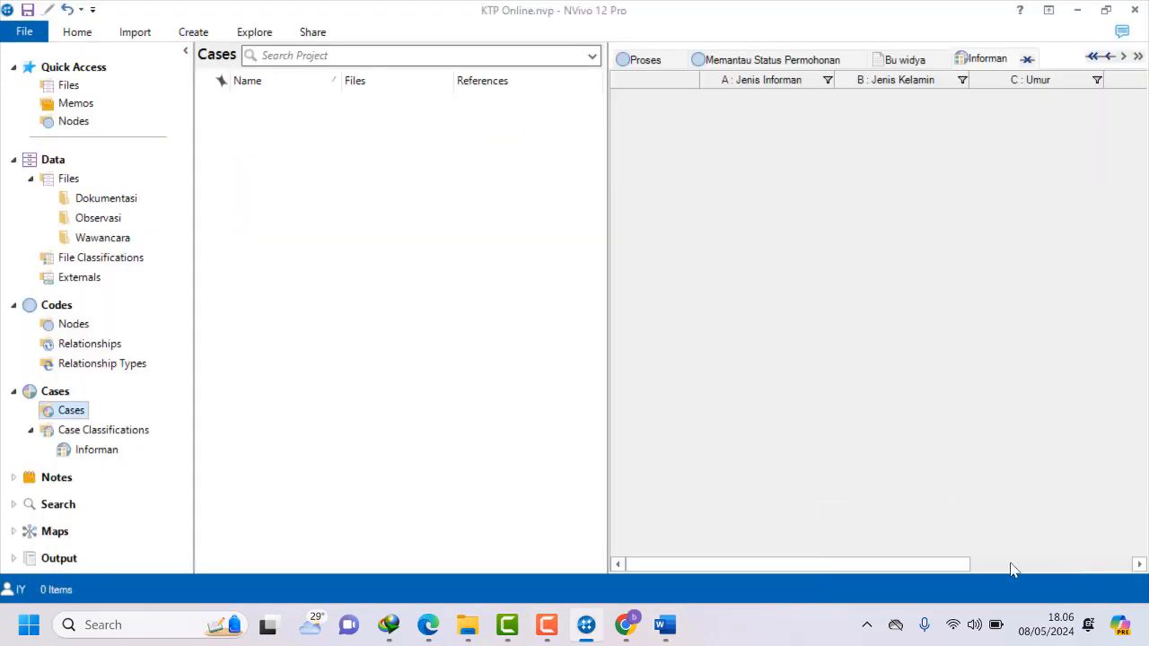
Create a new folder named Wawancara under Cases in NVivo.
{"action": "right_click", "coordinate": [75, 418]}
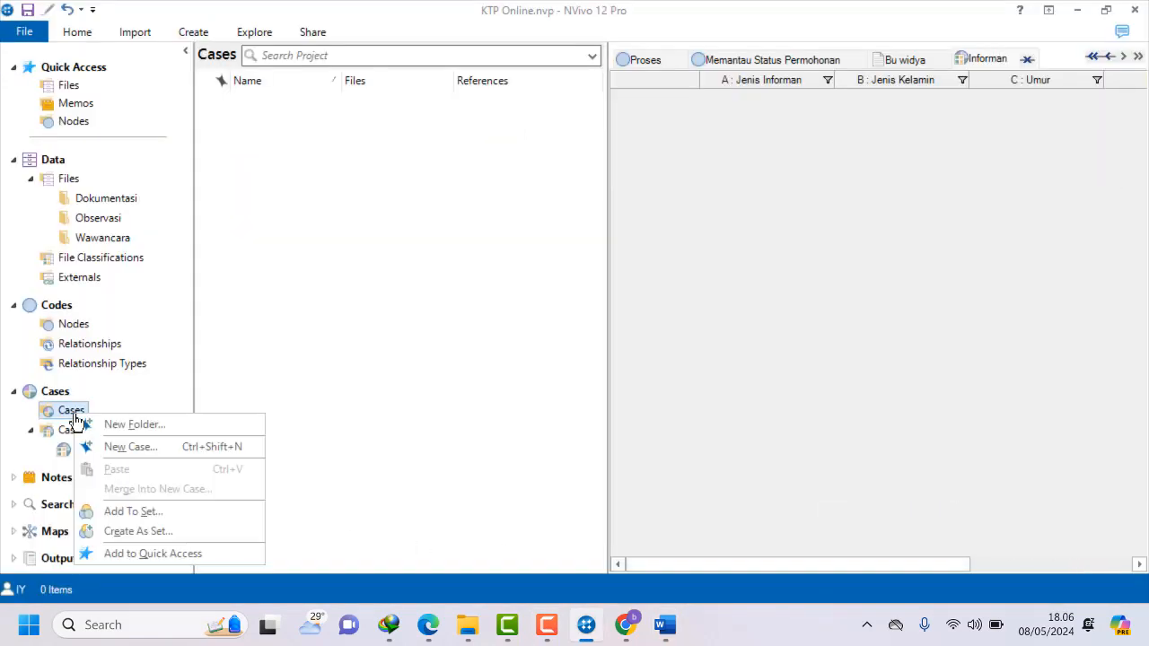
{"action": "left_click", "coordinate": [127, 428]}
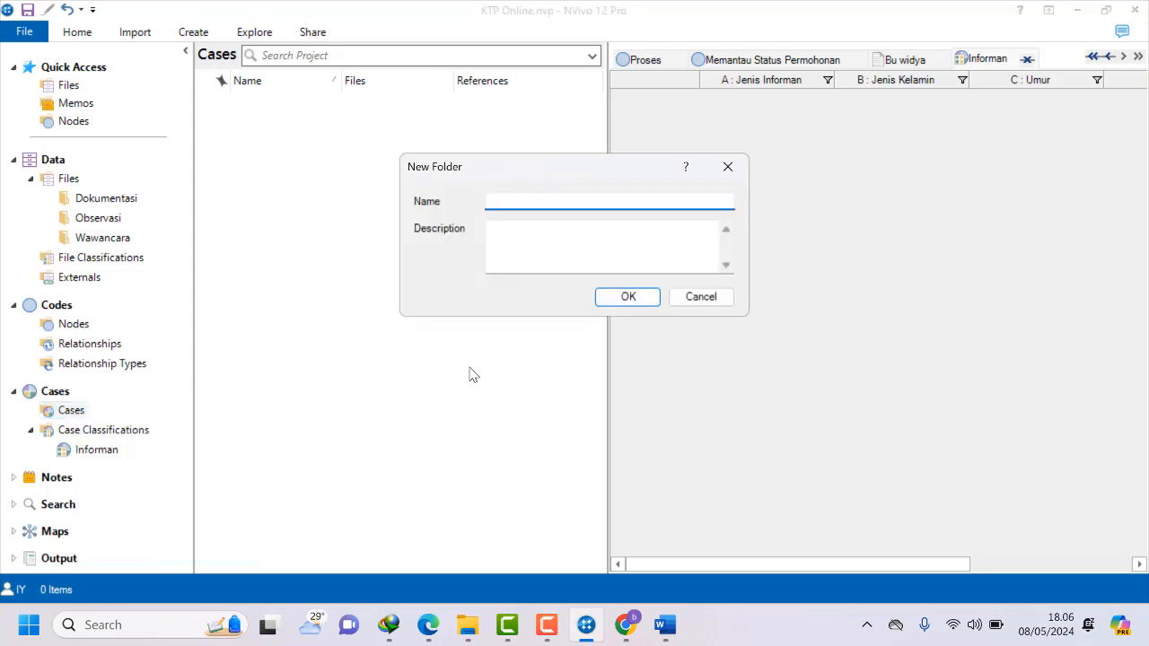
{"action": "type", "text": "awan"}
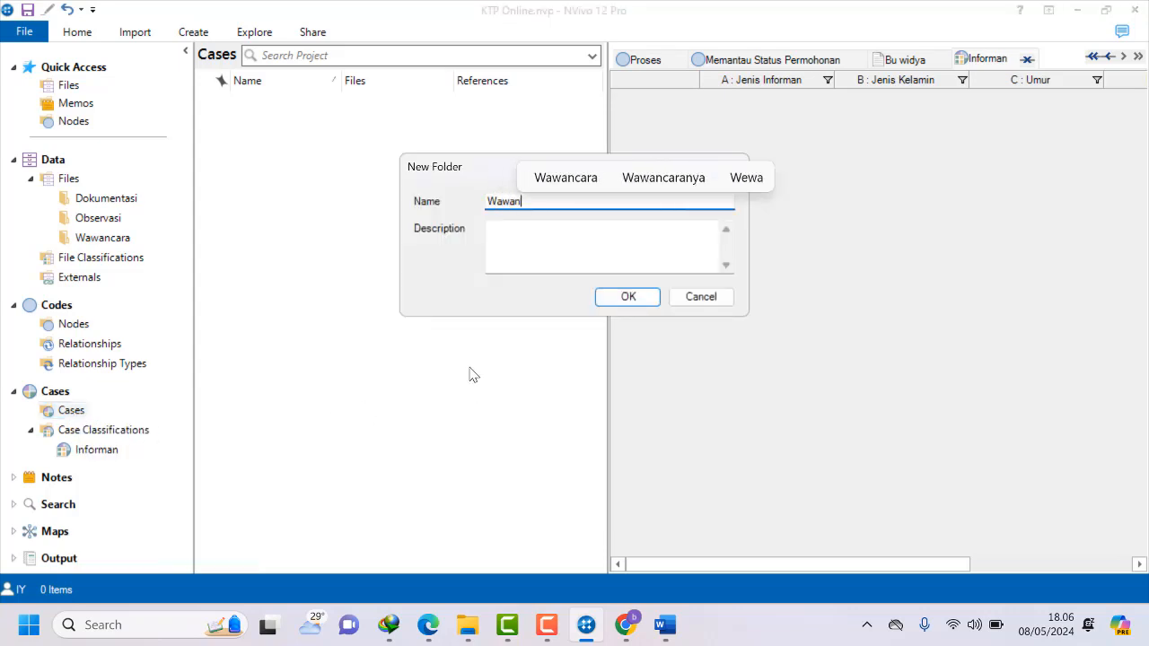
{"action": "type", "text": "cara"}
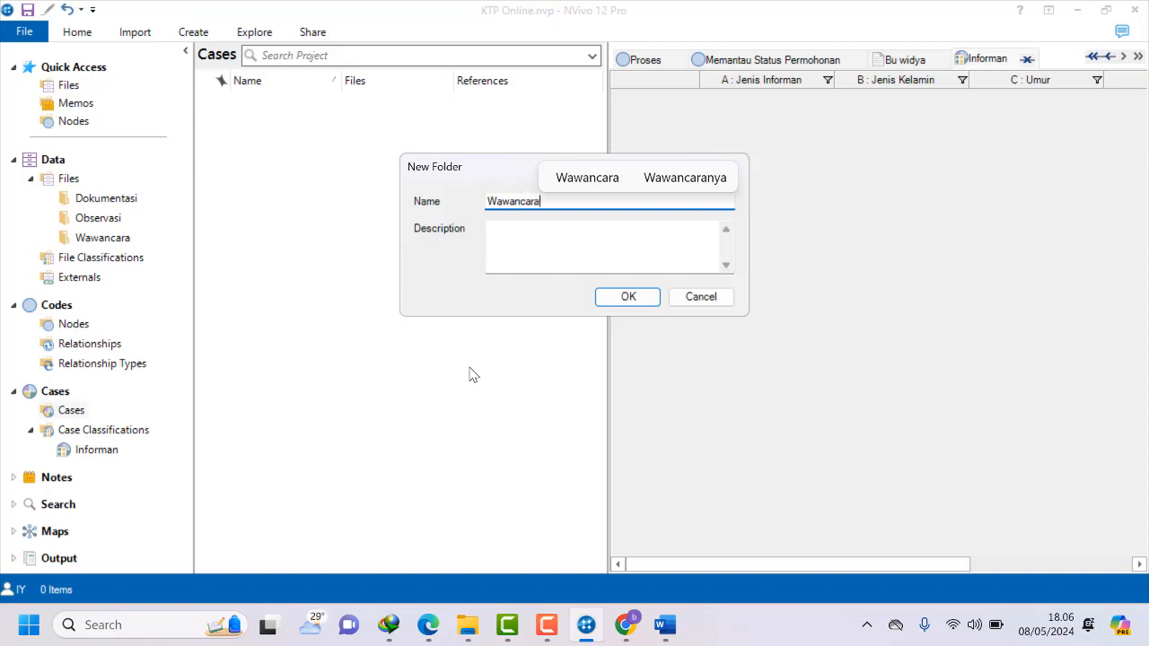
{"action": "left_click", "coordinate": [643, 300]}
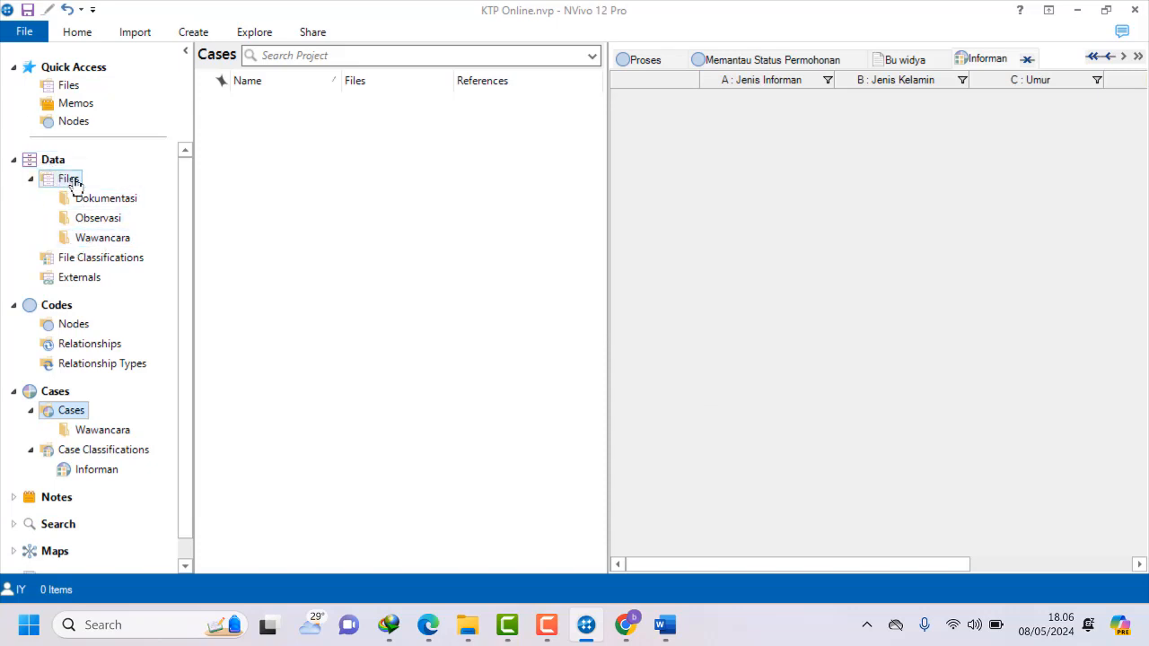
Create cases from all files in the Wawancara files folder, placing them in the Wawancara cases folder and assigning them to the Informan classification.
{"action": "left_click", "coordinate": [92, 237]}
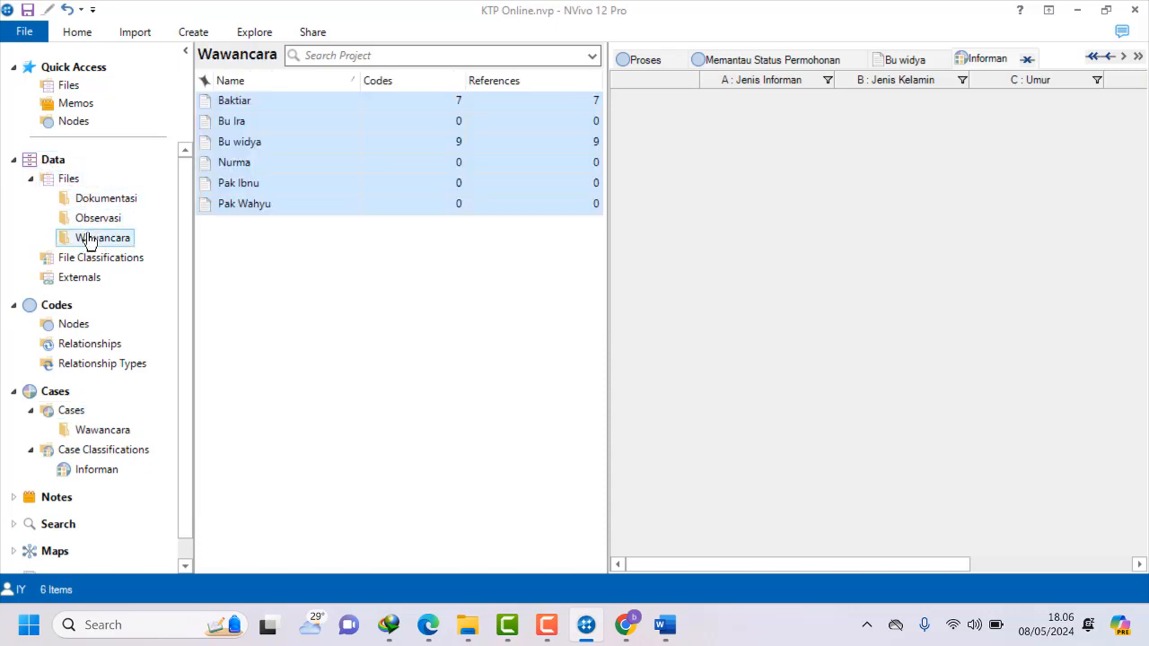
{"action": "right_click", "coordinate": [277, 144]}
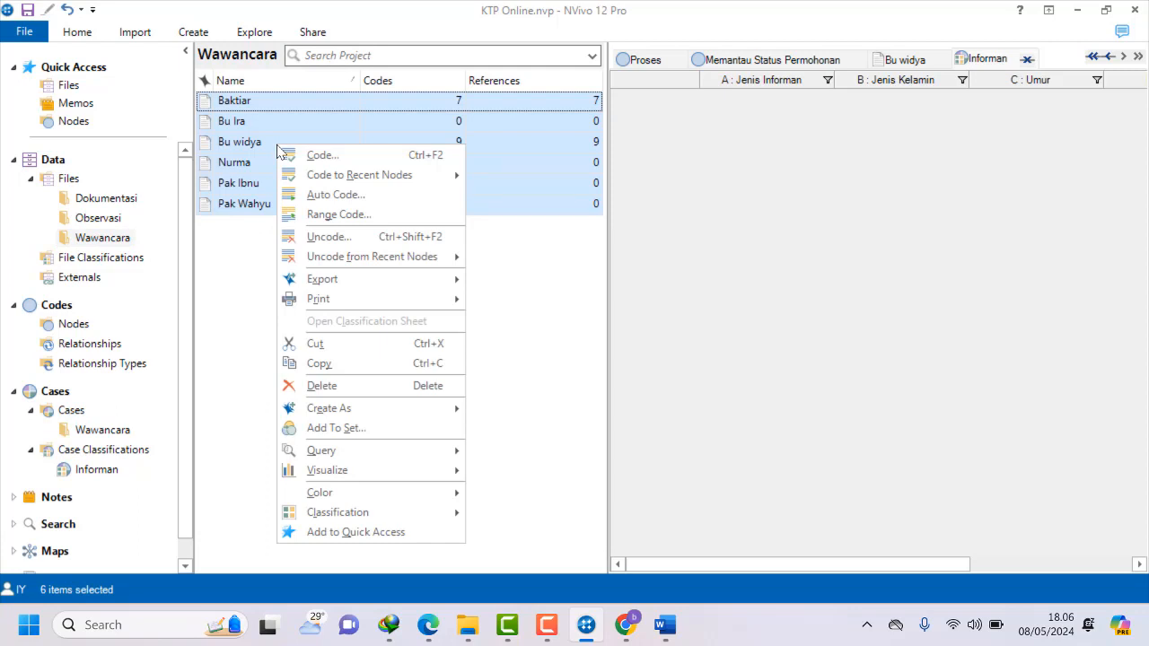
{"action": "mouse_move", "coordinate": [411, 419]}
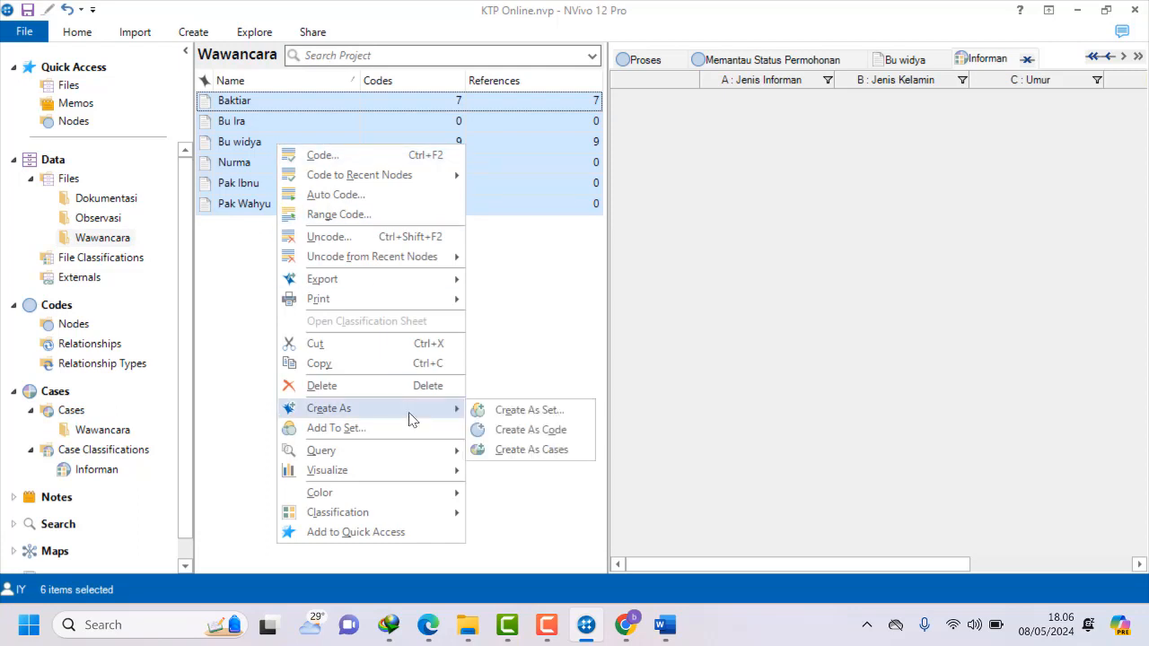
{"action": "left_click", "coordinate": [531, 450]}
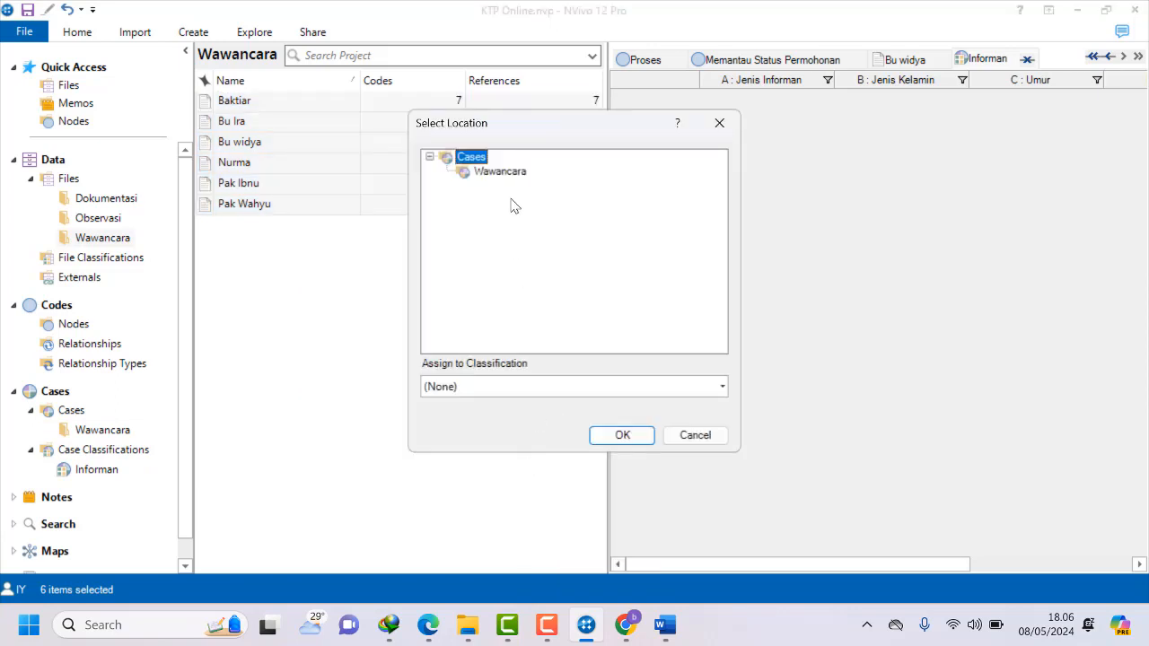
{"action": "left_click", "coordinate": [508, 173]}
{"action": "left_click", "coordinate": [722, 386]}
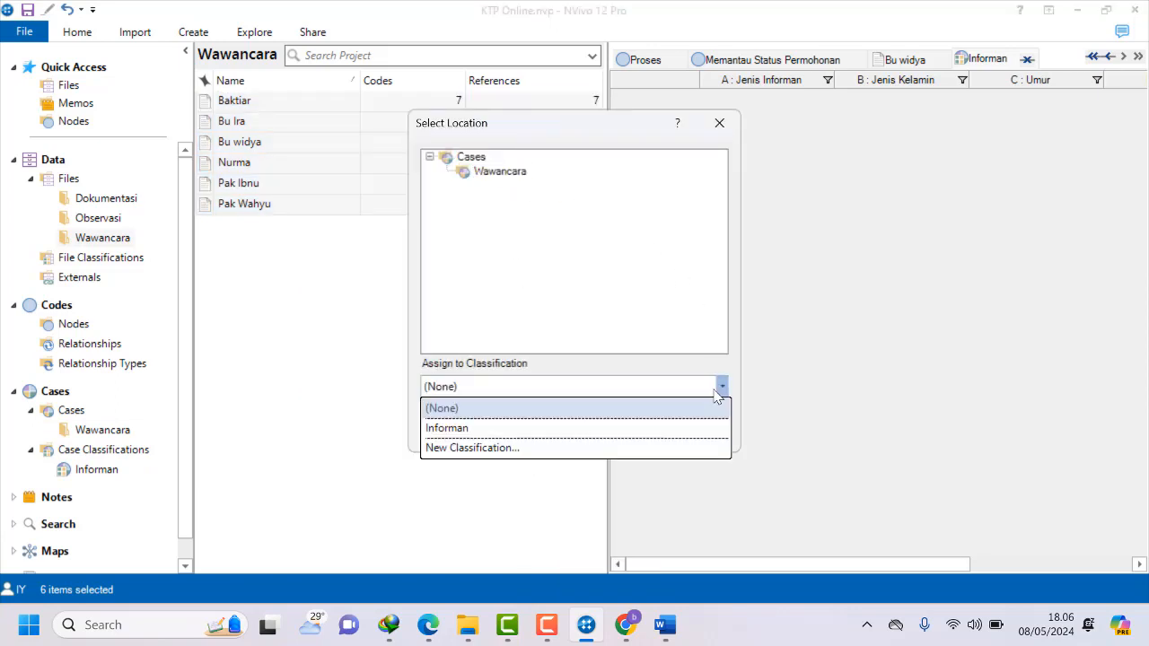
{"action": "left_click", "coordinate": [674, 433]}
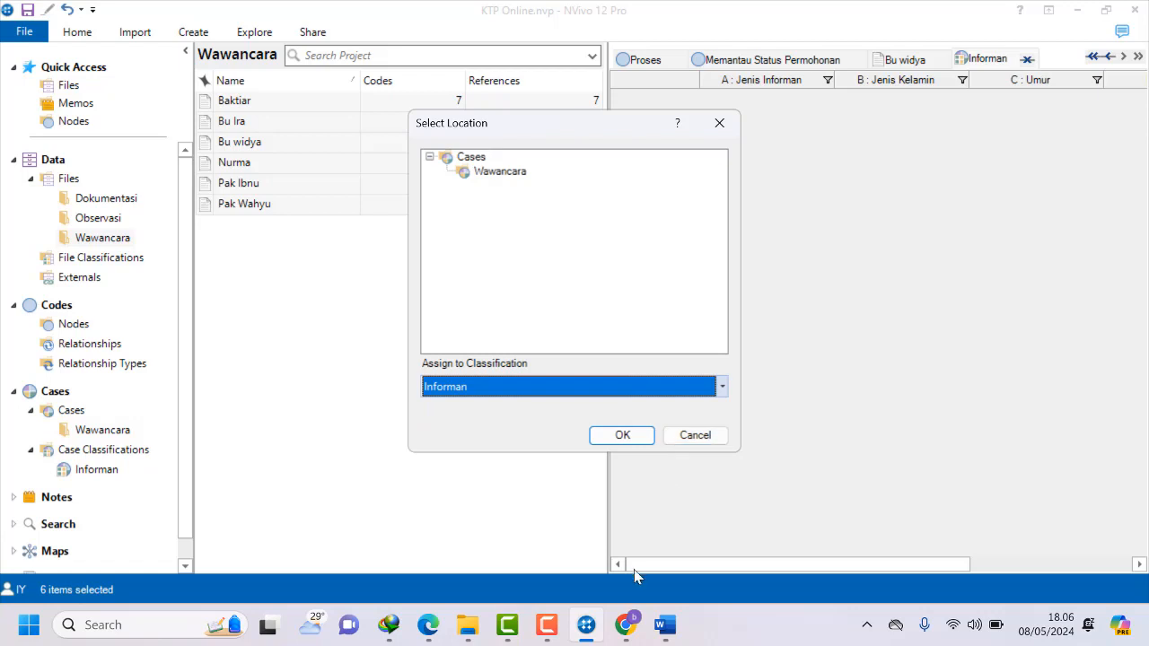
{"action": "left_click", "coordinate": [636, 438]}
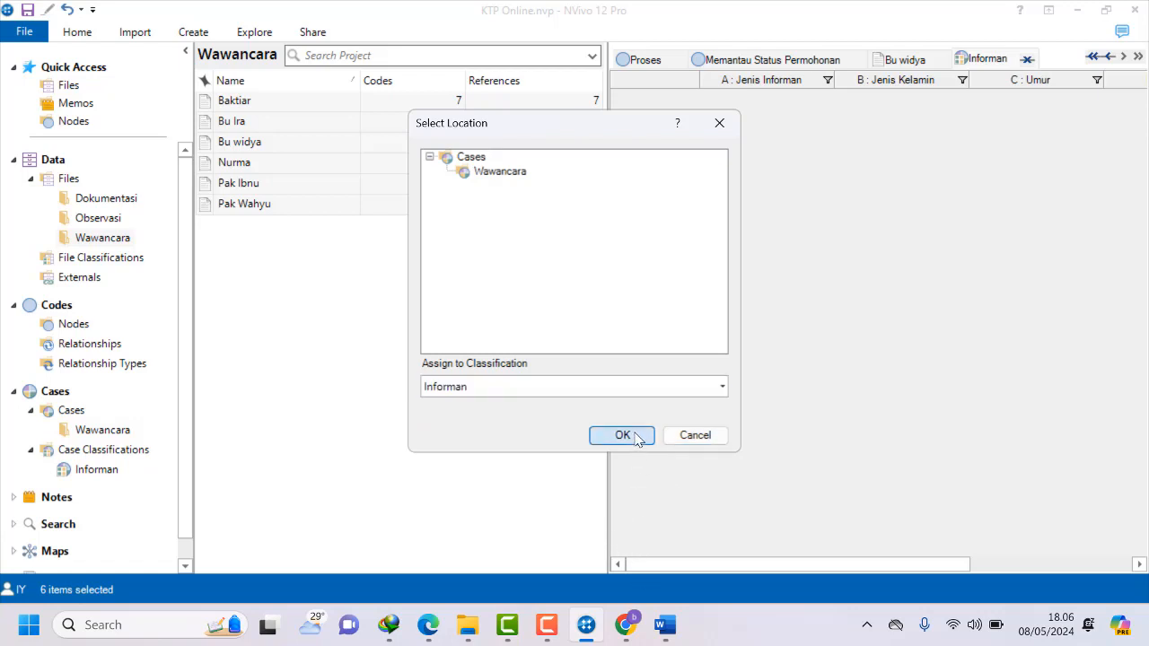
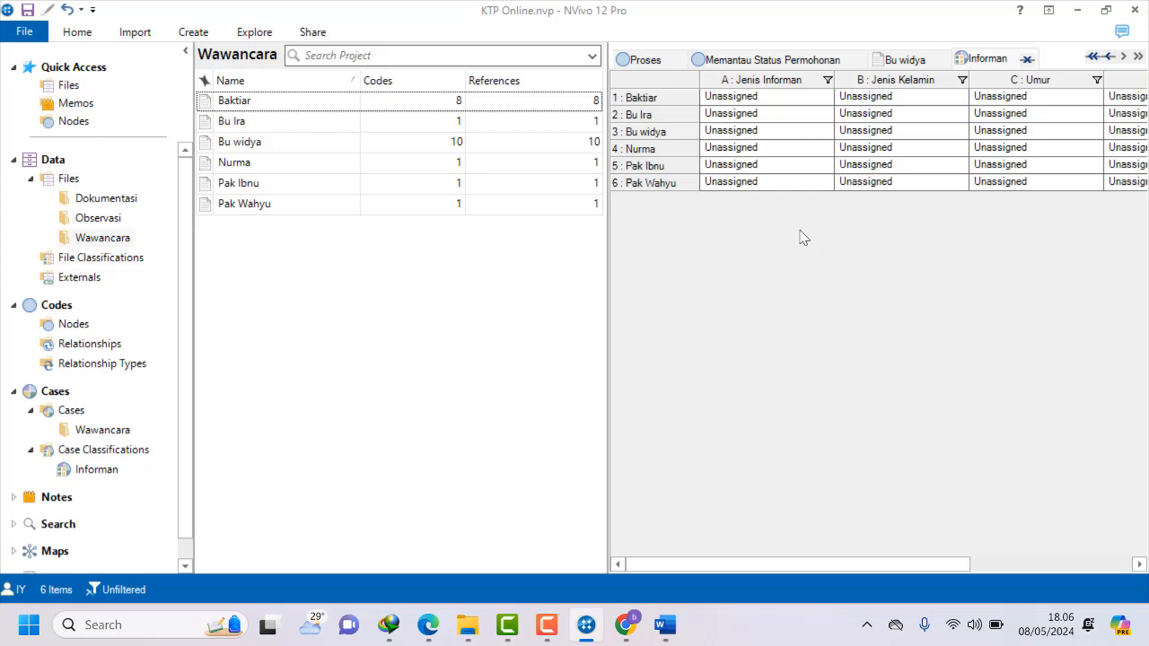
In the Informan classification sheet, set Jenis Informan to Kunci for case 1 and to Utama for cases 2 and 3.
{"action": "left_click", "coordinate": [762, 99]}
{"action": "left_click", "coordinate": [825, 97]}
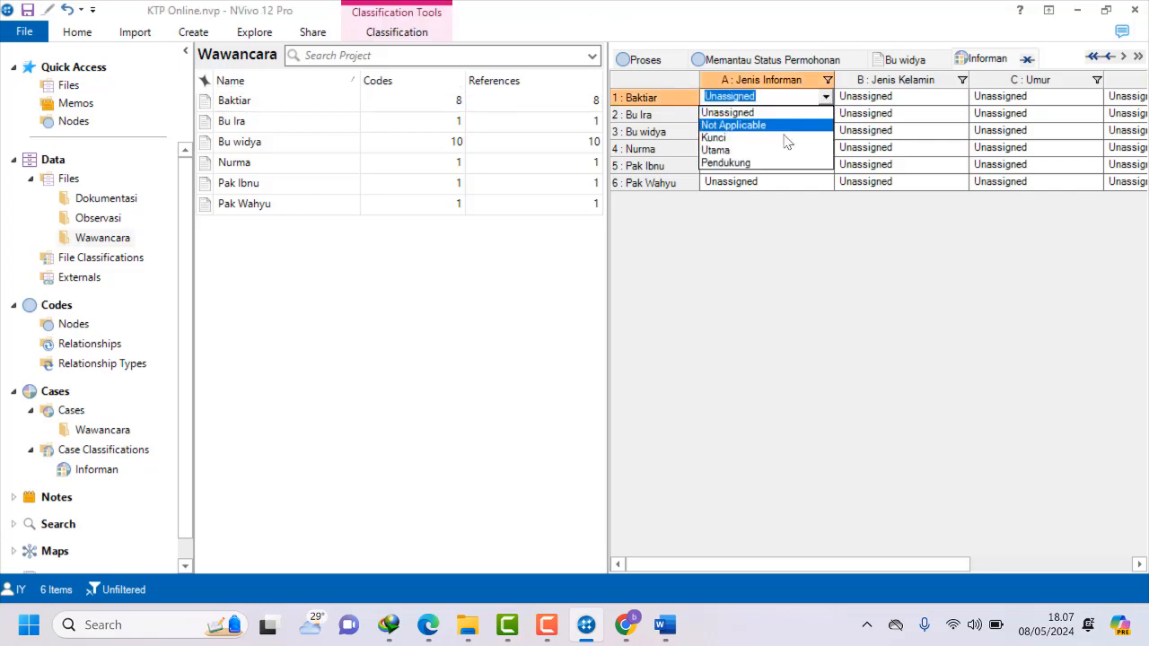
{"action": "left_click", "coordinate": [777, 148]}
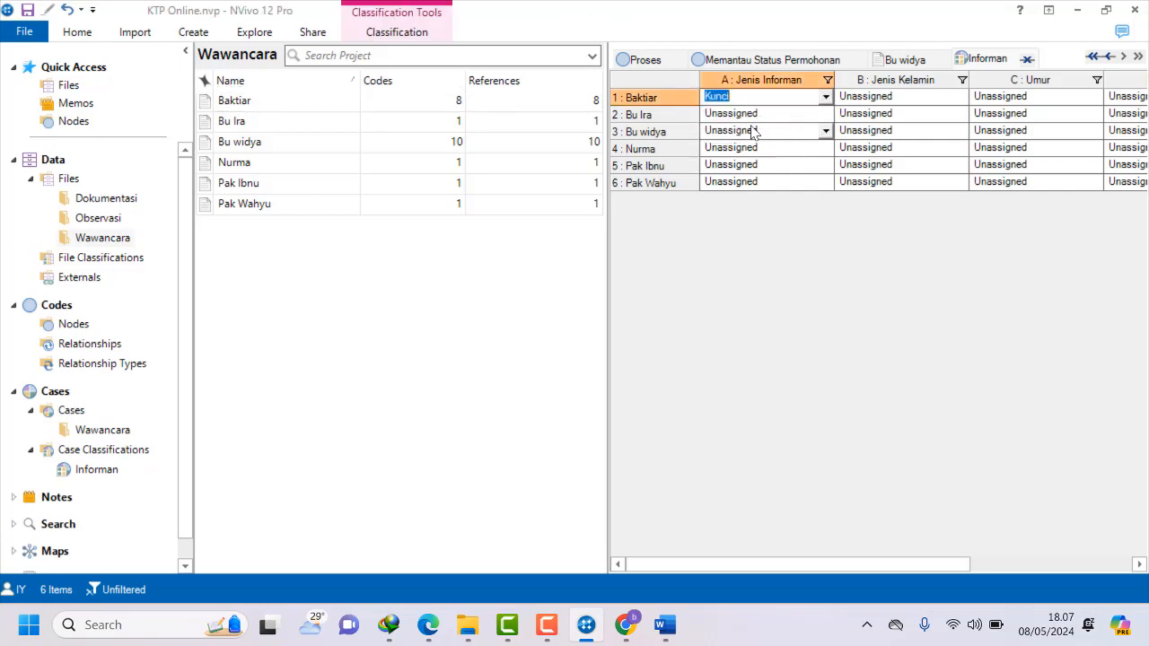
{"action": "left_click", "coordinate": [825, 114]}
{"action": "left_click", "coordinate": [769, 166]}
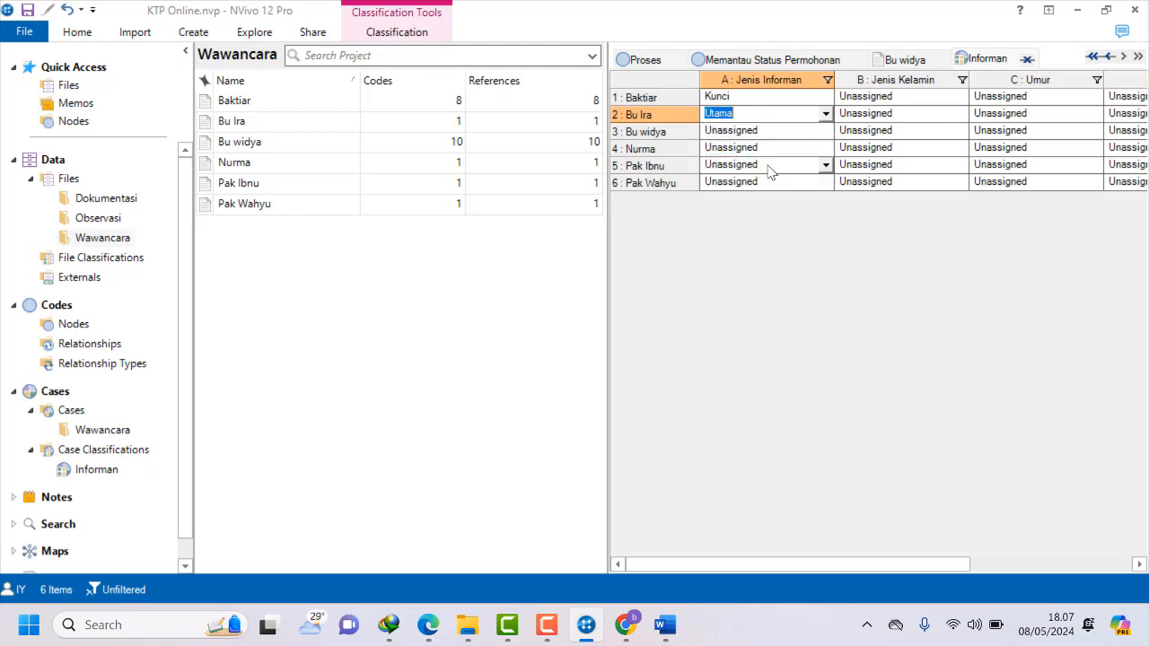
{"action": "left_click", "coordinate": [825, 135]}
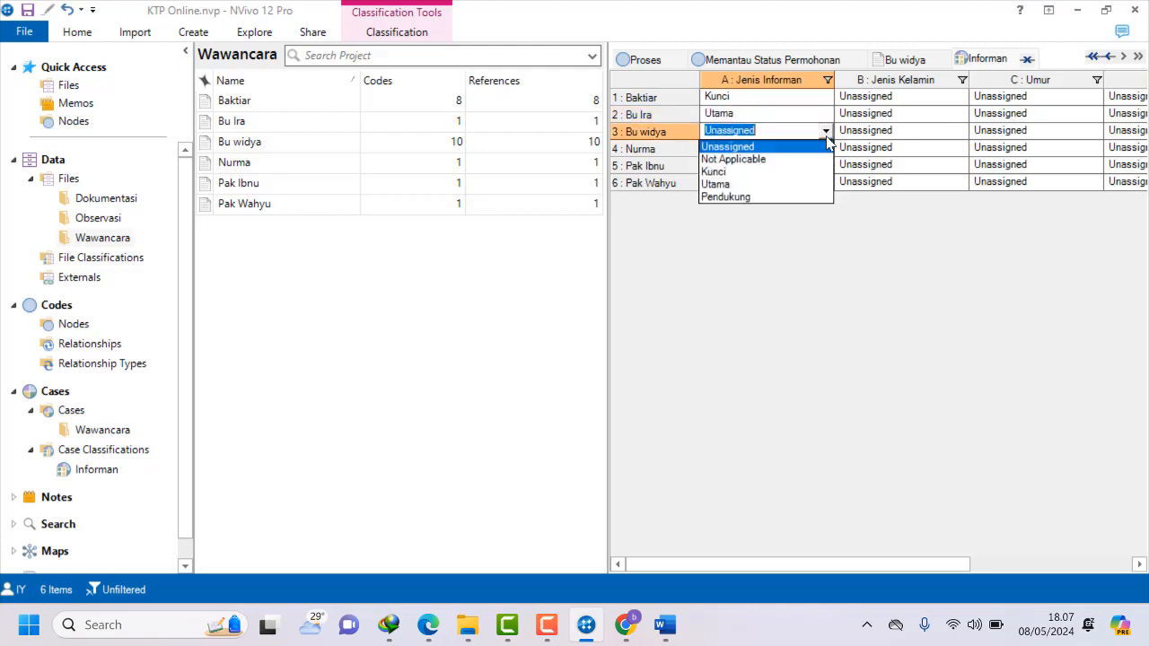
{"action": "left_click", "coordinate": [787, 186]}
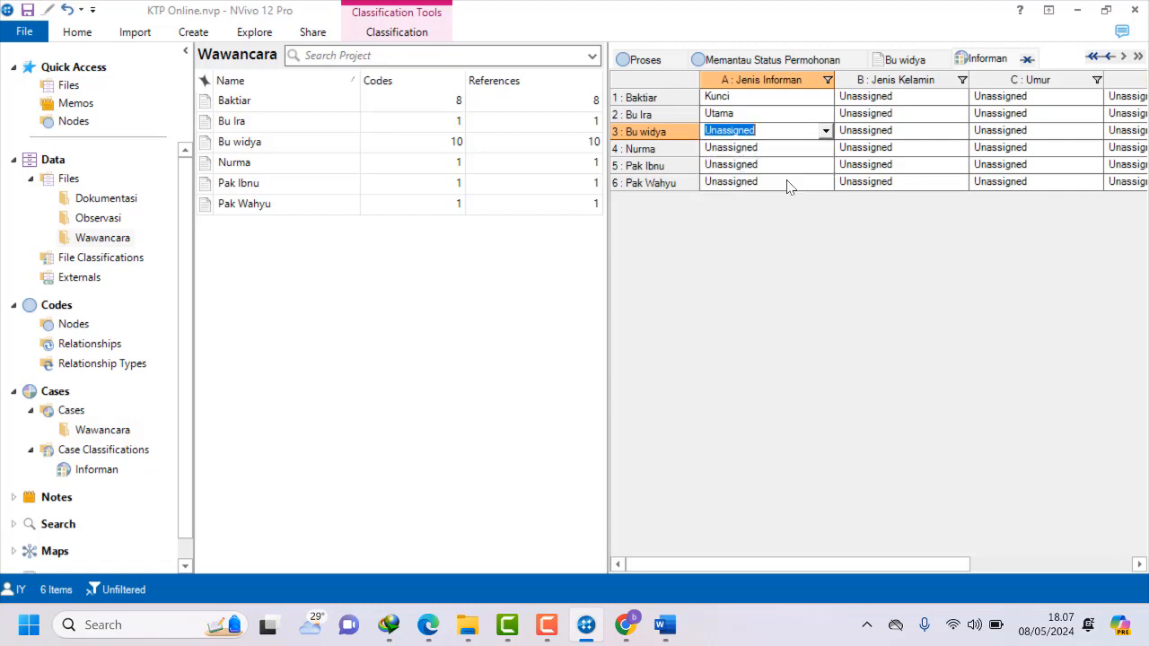
Set Jenis Informan to Pendukung for cases 4, 5 and 6 in the Informan classification sheet.
{"action": "left_click", "coordinate": [822, 150]}
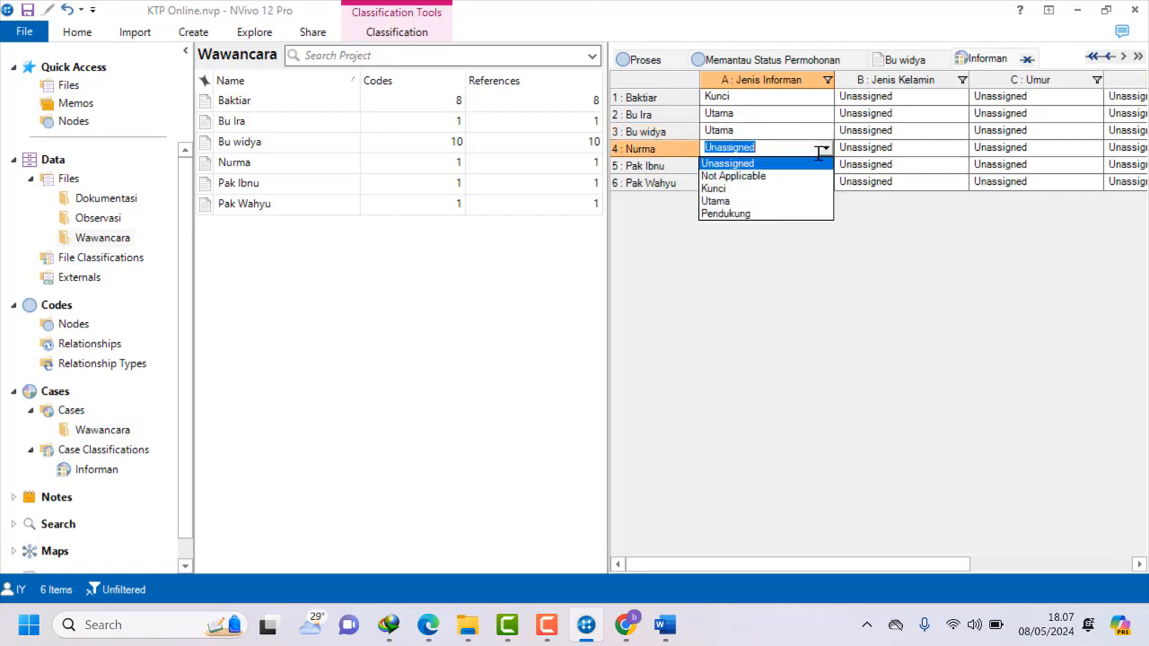
{"action": "left_click", "coordinate": [787, 214]}
{"action": "left_click", "coordinate": [825, 167]}
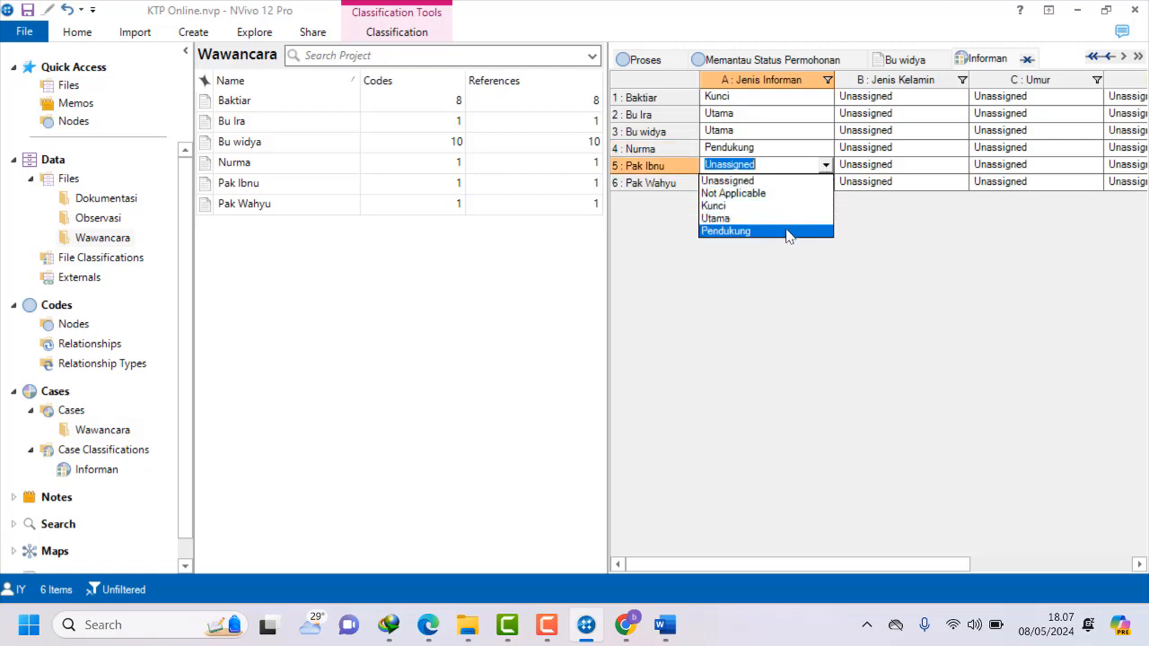
{"action": "left_click", "coordinate": [787, 232]}
{"action": "left_click", "coordinate": [818, 183]}
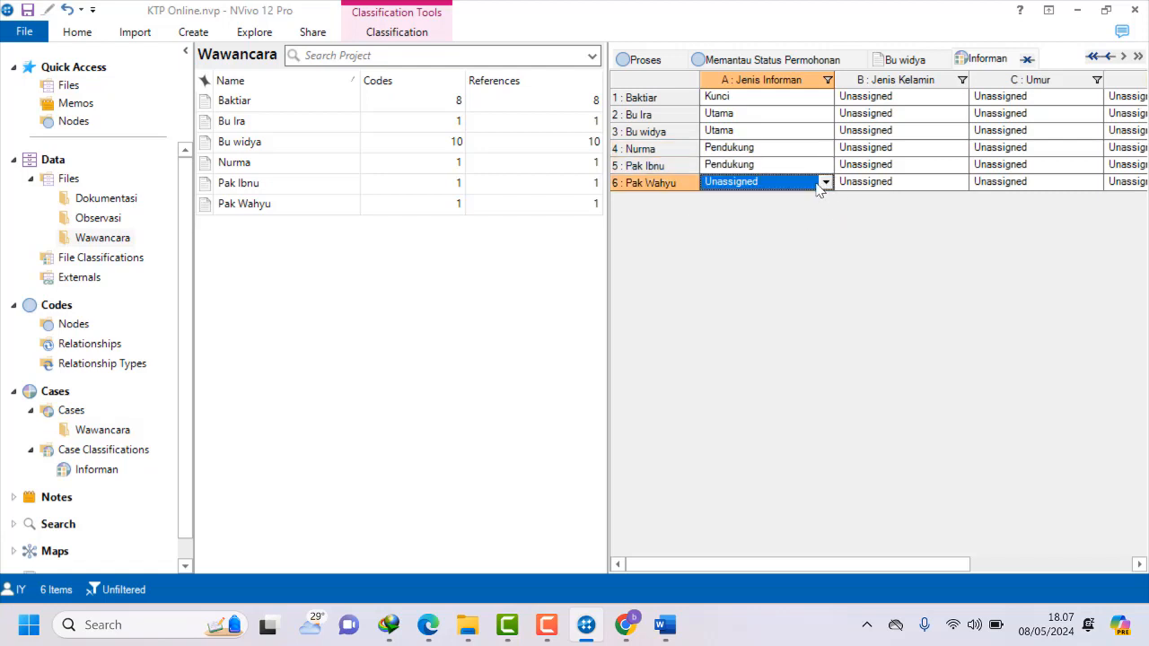
{"action": "left_click", "coordinate": [824, 182]}
{"action": "left_click", "coordinate": [785, 246]}
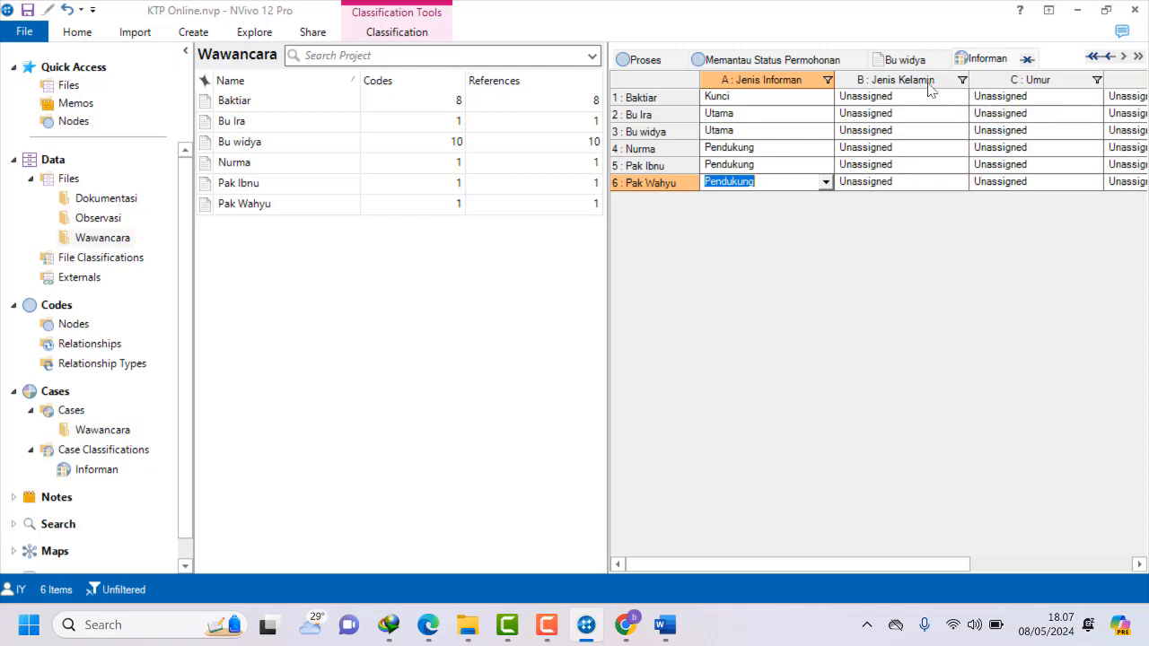
Set Jenis Kelamin to Laki-Laki for case 1 and to Perempuan for cases 2 and 3.
{"action": "left_click", "coordinate": [914, 100]}
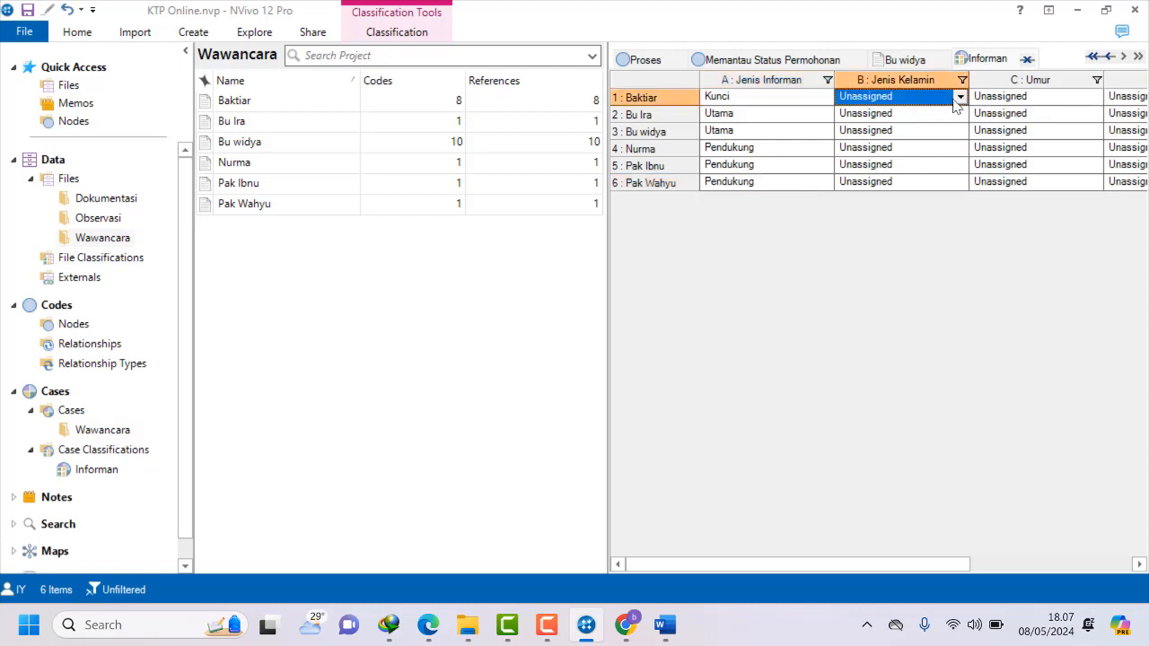
{"action": "left_click", "coordinate": [958, 97]}
{"action": "left_click", "coordinate": [922, 136]}
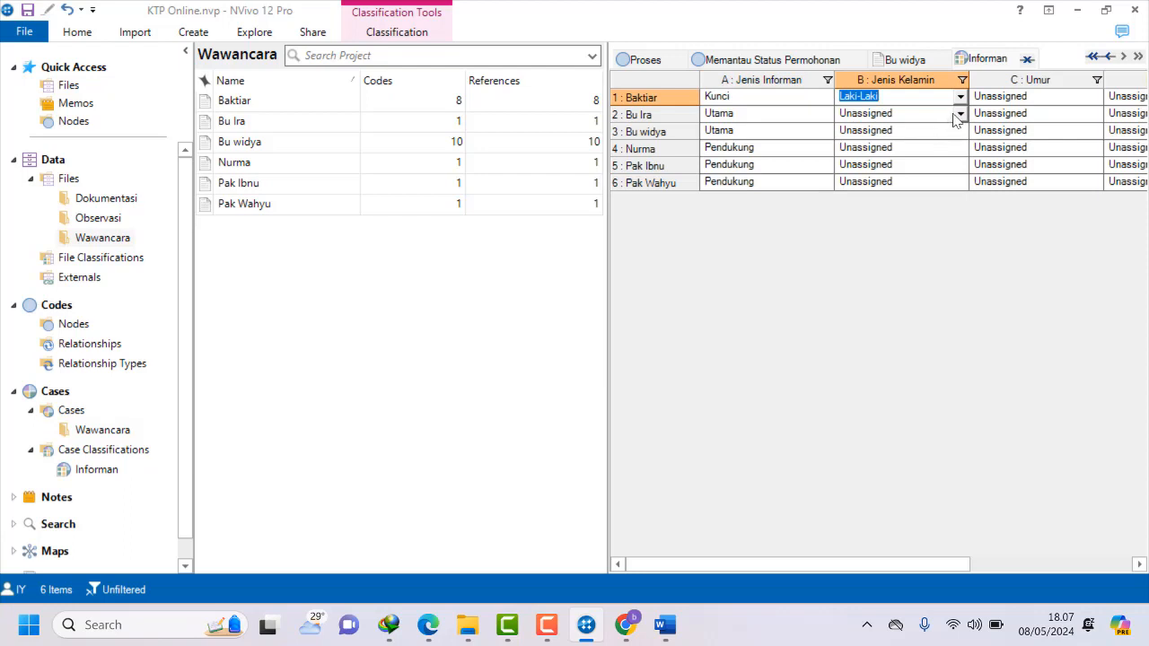
{"action": "left_click", "coordinate": [960, 115]}
{"action": "left_click", "coordinate": [910, 169]}
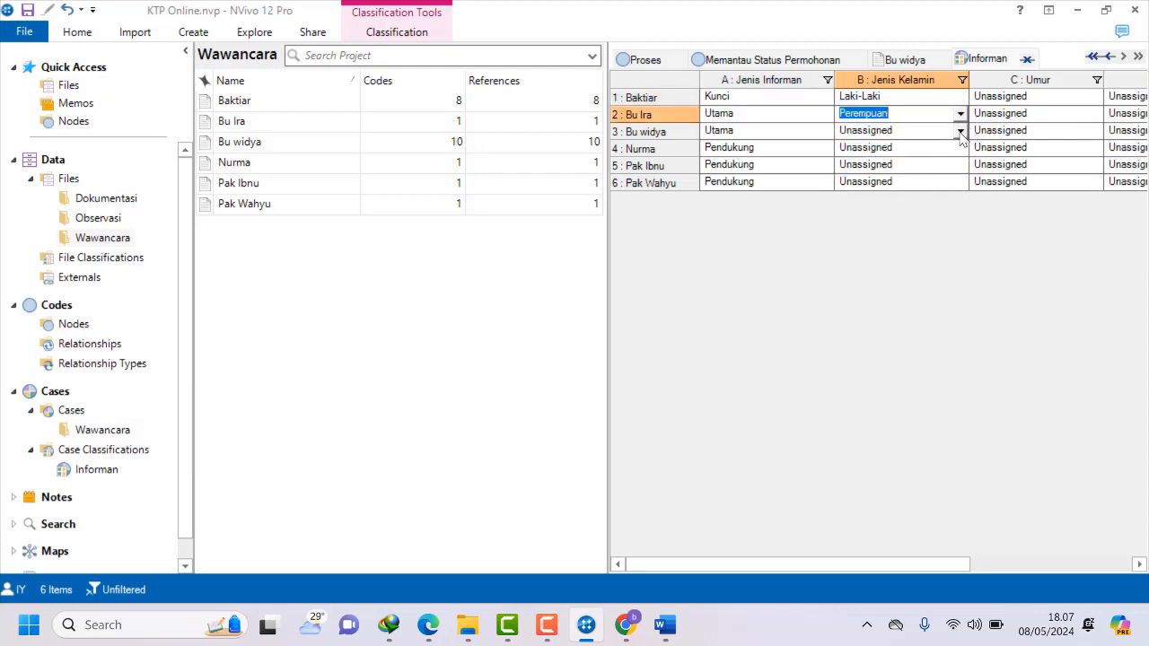
{"action": "left_click", "coordinate": [959, 130]}
{"action": "left_click", "coordinate": [910, 184]}
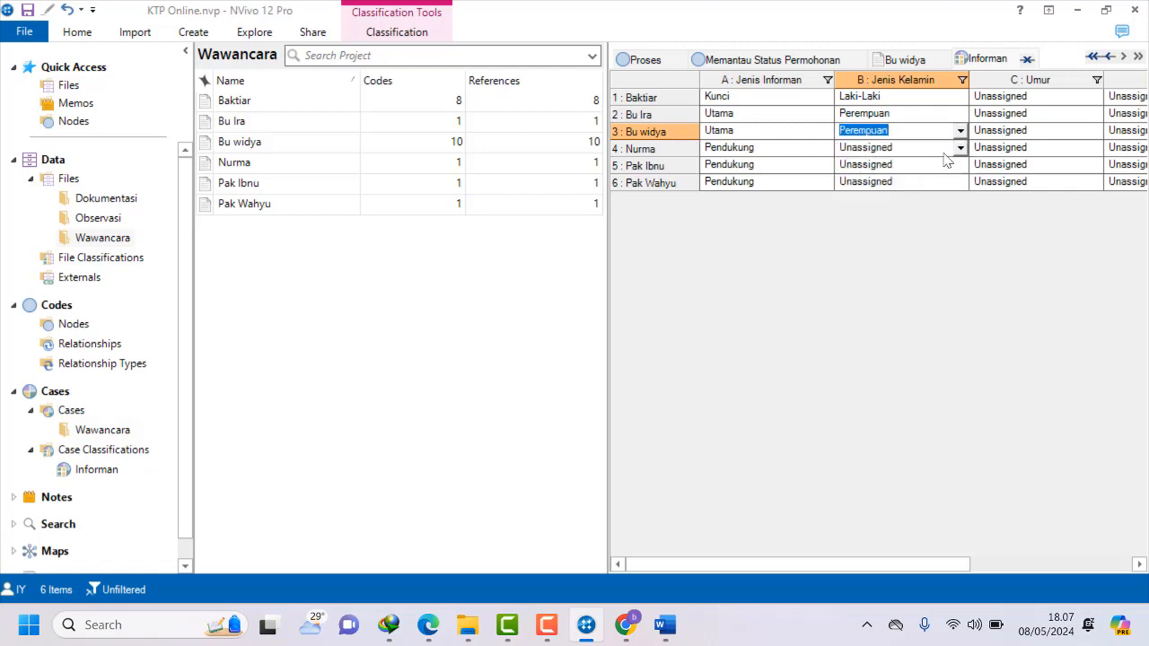
Set Jenis Kelamin to Perempuan for case 4 and to Laki-Laki for cases 5 and 6.
{"action": "left_click", "coordinate": [960, 147]}
{"action": "left_click", "coordinate": [960, 148]}
{"action": "left_click", "coordinate": [910, 201]}
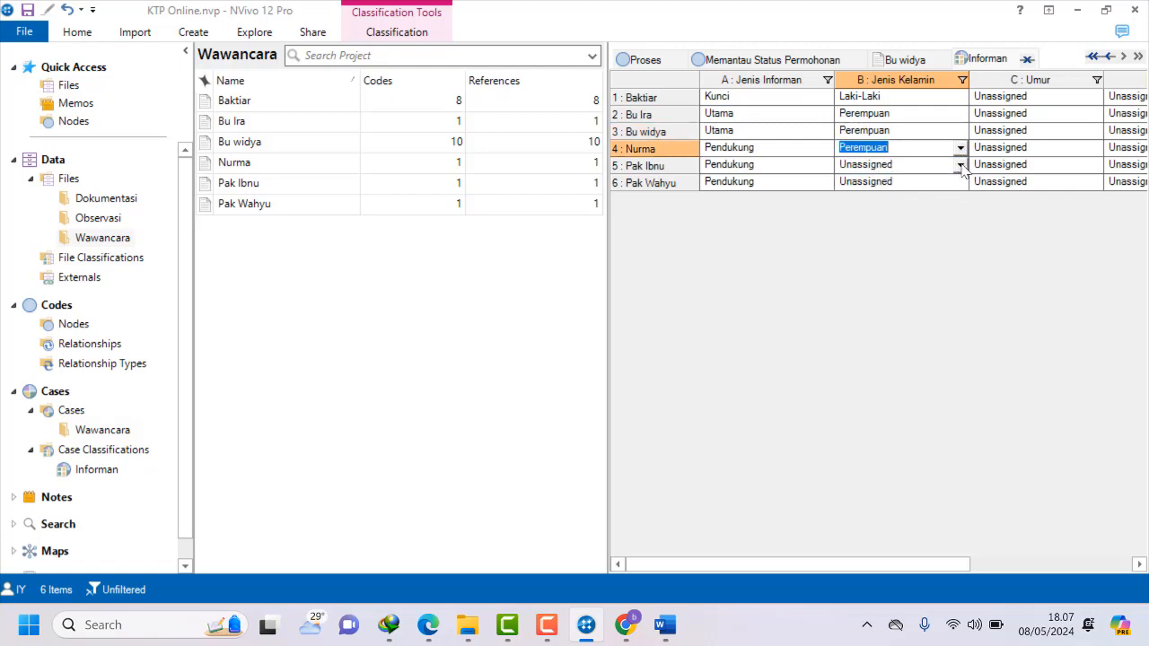
{"action": "left_click", "coordinate": [960, 164]}
{"action": "left_click", "coordinate": [943, 205]}
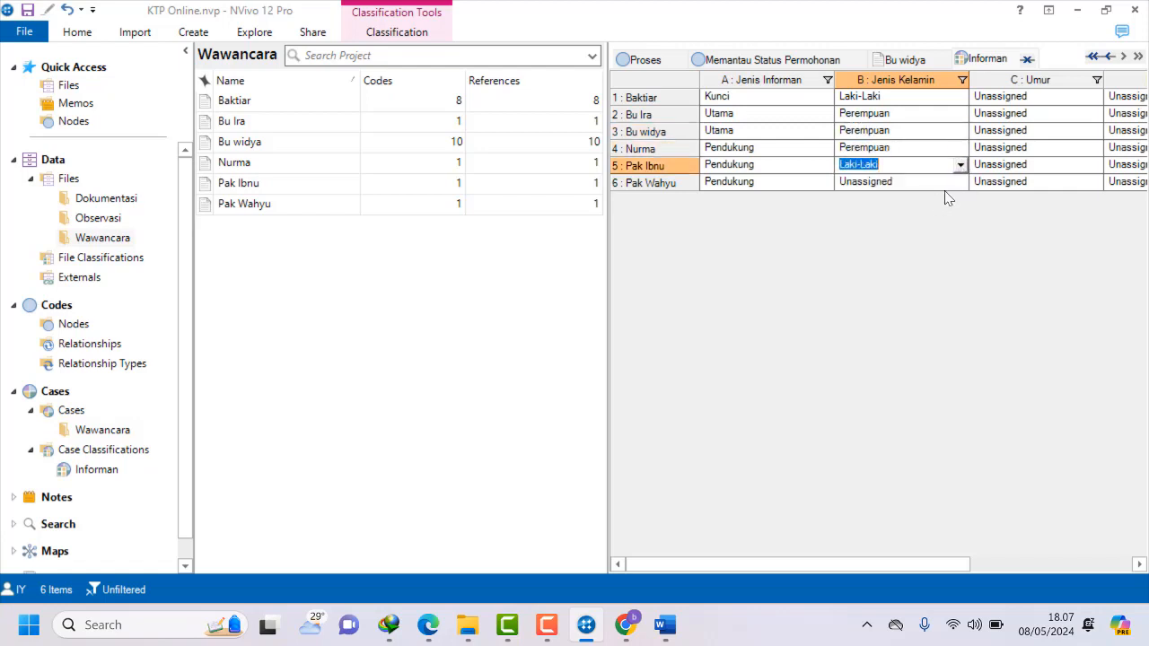
{"action": "left_click", "coordinate": [960, 182]}
{"action": "left_click", "coordinate": [923, 223]}
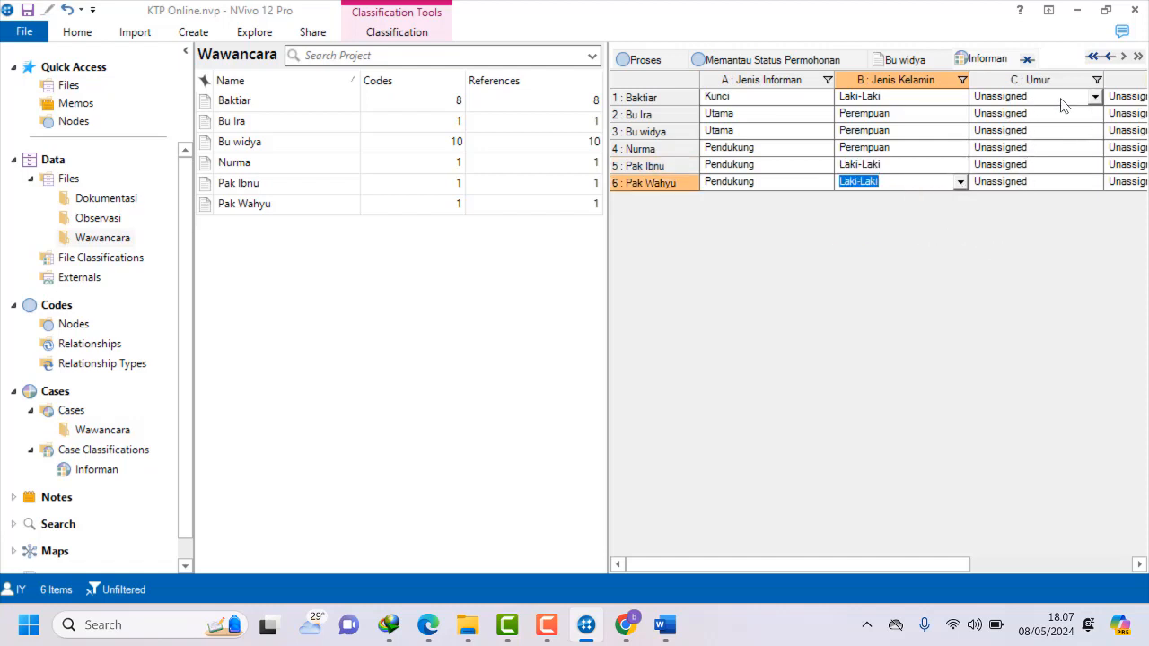
In the Informan classification sheet, set Umur to 60-69 for case 1, 30-39 for case 2 and 20-29 for case 3.
{"action": "left_click", "coordinate": [1094, 97]}
{"action": "left_click", "coordinate": [1026, 187]}
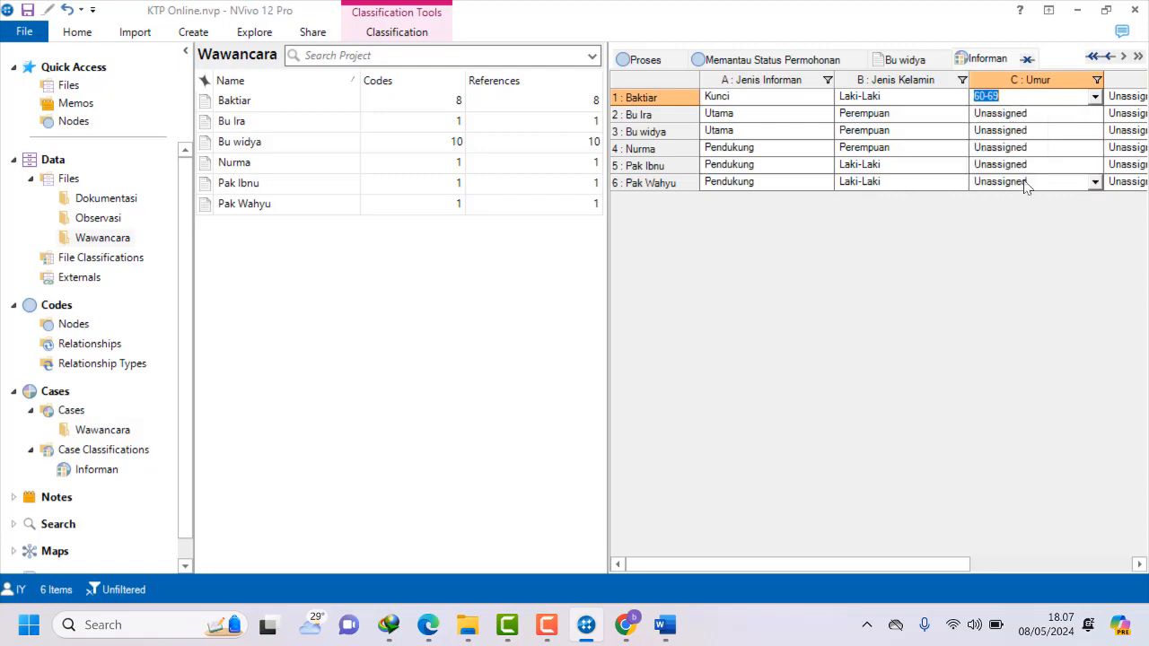
{"action": "left_click", "coordinate": [1090, 117]}
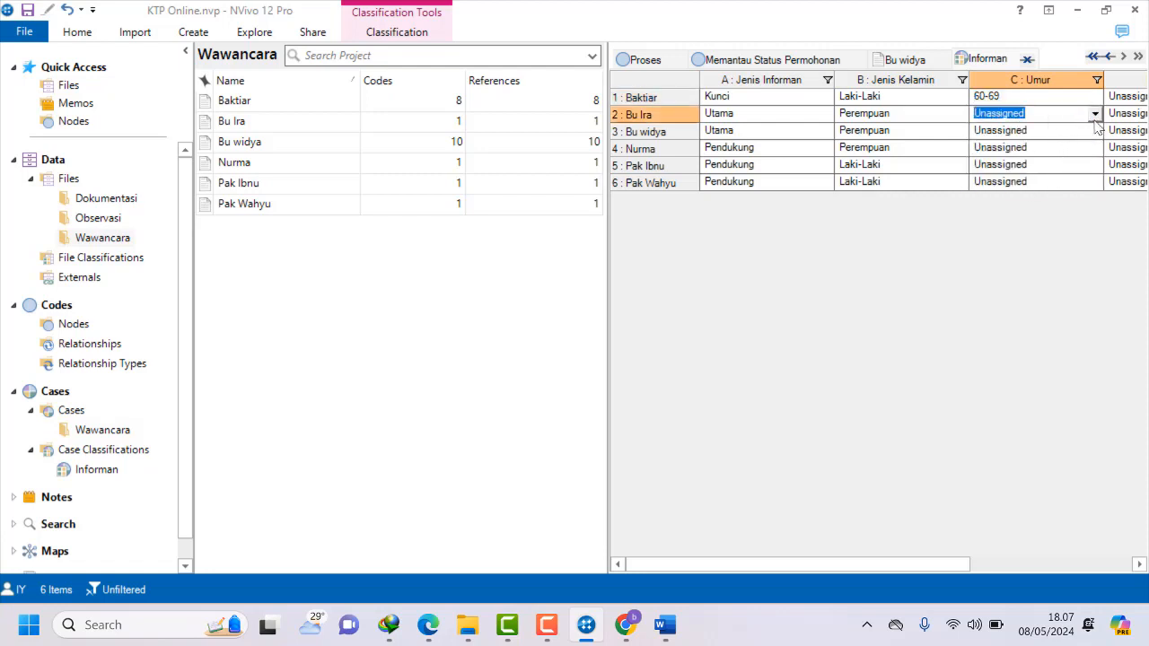
{"action": "left_click", "coordinate": [1094, 114]}
{"action": "left_click", "coordinate": [1059, 167]}
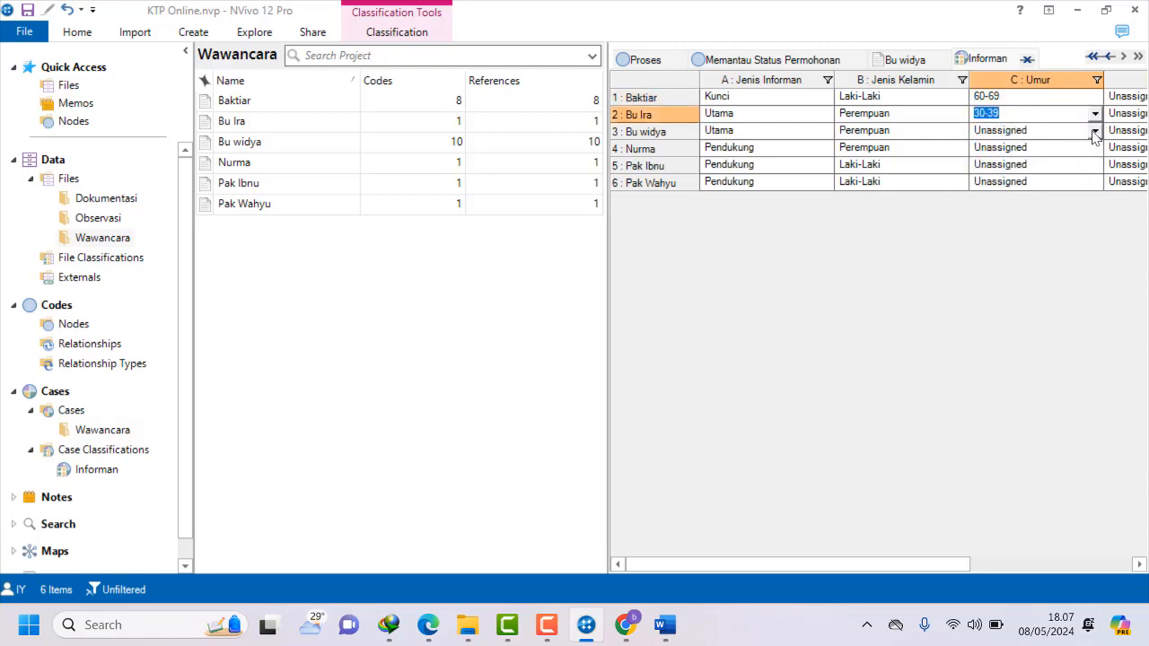
{"action": "left_click", "coordinate": [1094, 134]}
{"action": "left_click", "coordinate": [1095, 131]}
{"action": "left_click", "coordinate": [1059, 171]}
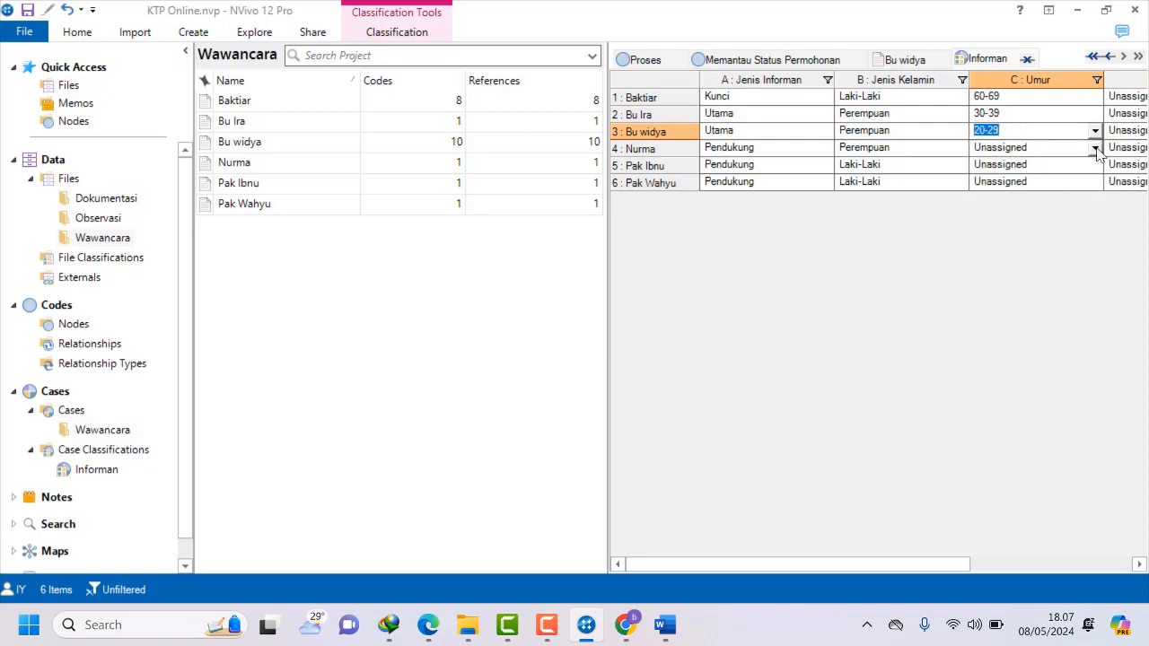
Set Umur to 50-59 for case 4, 60-69 for case 5 and 20-29 for case 6.
{"action": "left_click", "coordinate": [1094, 147]}
{"action": "left_click", "coordinate": [1058, 225]}
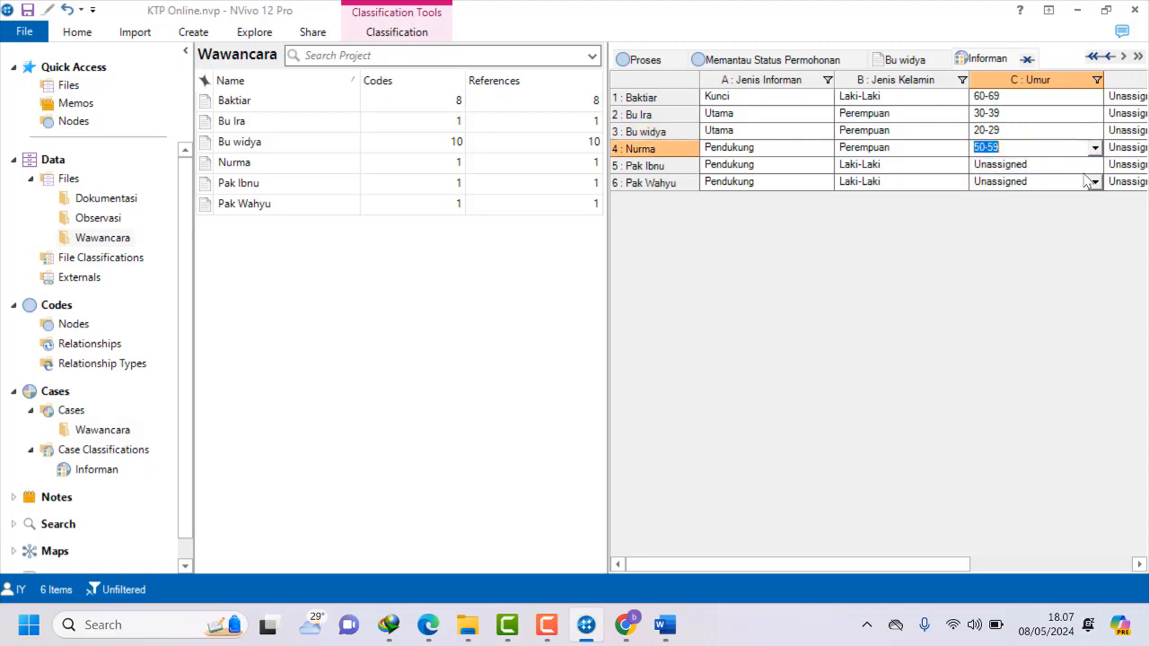
{"action": "left_click", "coordinate": [1095, 167]}
{"action": "left_click", "coordinate": [1095, 167]}
{"action": "left_click", "coordinate": [1041, 264]}
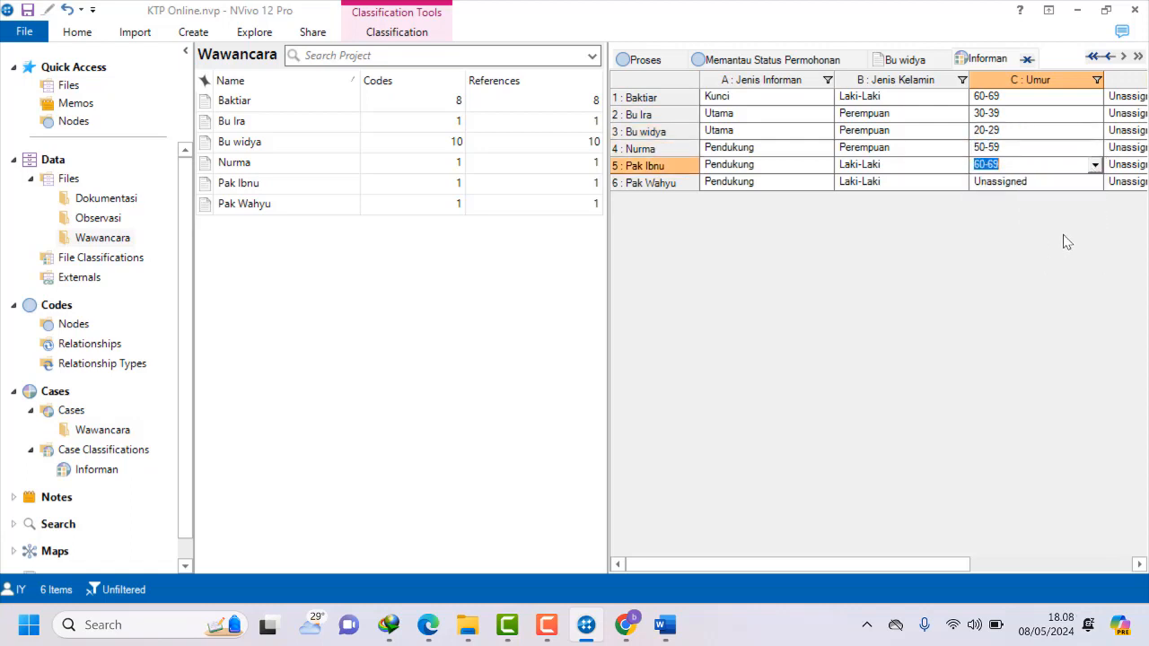
{"action": "left_click", "coordinate": [1095, 183]}
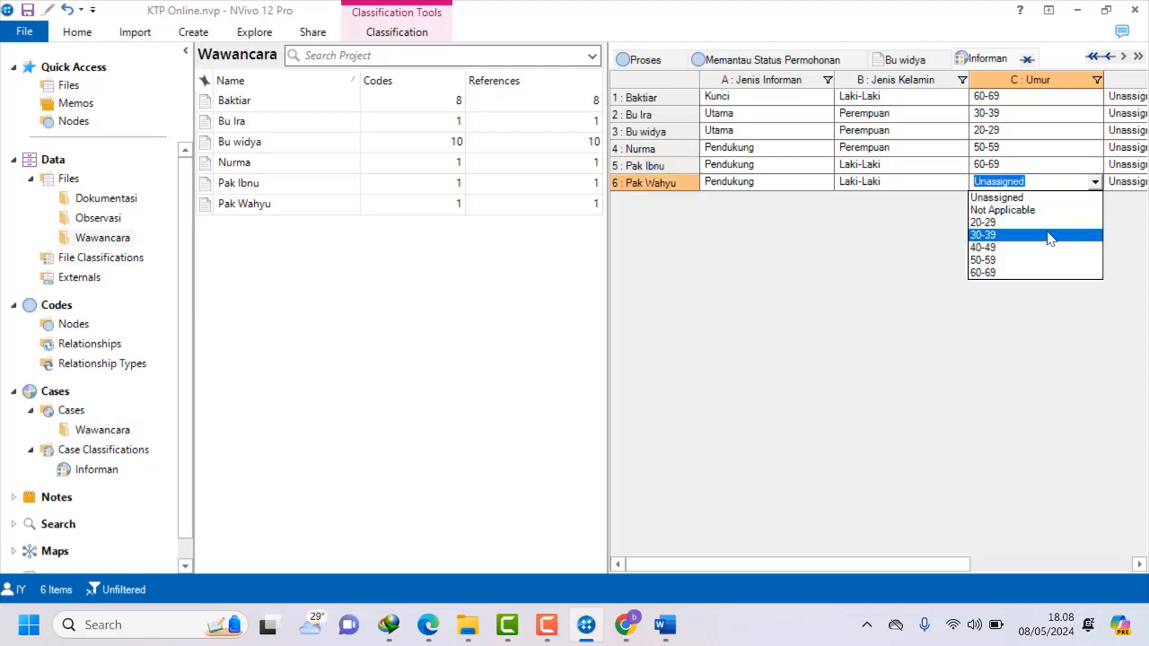
{"action": "left_click", "coordinate": [1046, 222]}
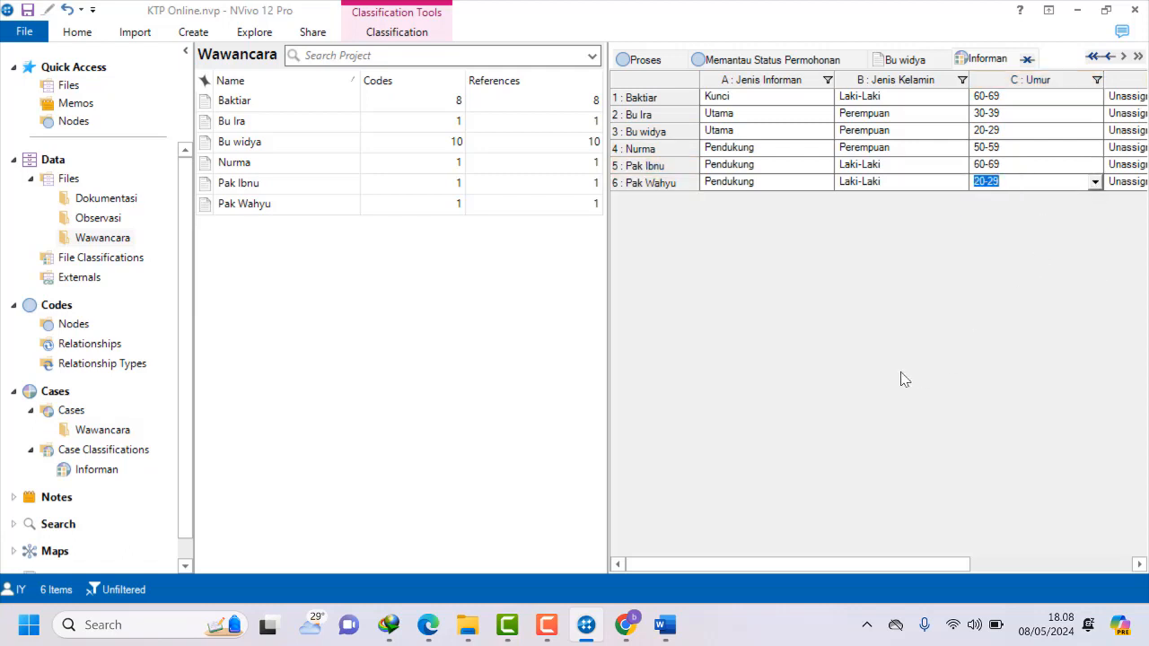
Set Suku to Aceh for case 1, Batak for case 2 and Jawa for case 3.
{"action": "left_click_drag", "start_coordinate": [911, 567], "coordinate": [969, 569]}
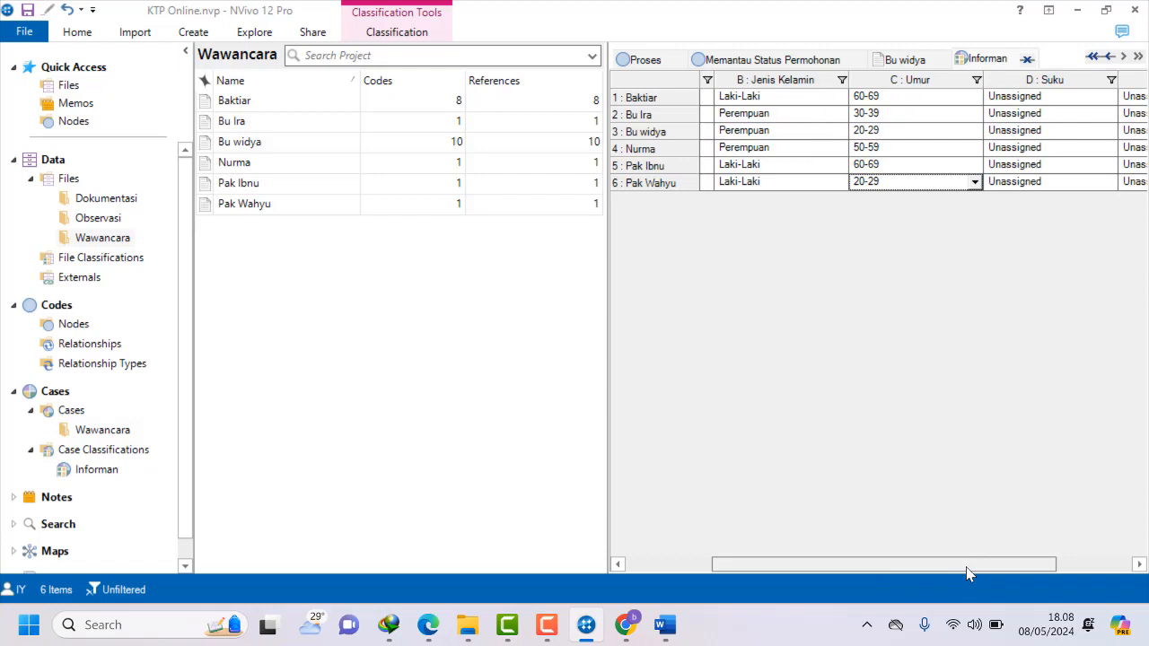
{"action": "left_click", "coordinate": [1110, 97]}
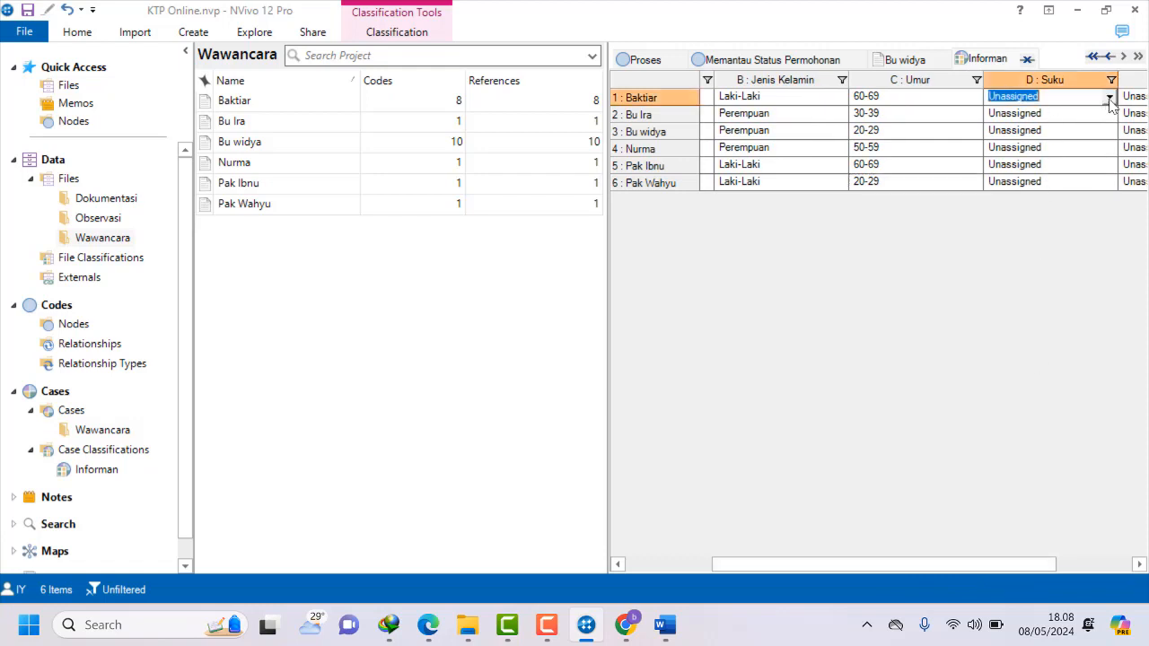
{"action": "left_click", "coordinate": [1109, 97]}
{"action": "left_click", "coordinate": [1065, 149]}
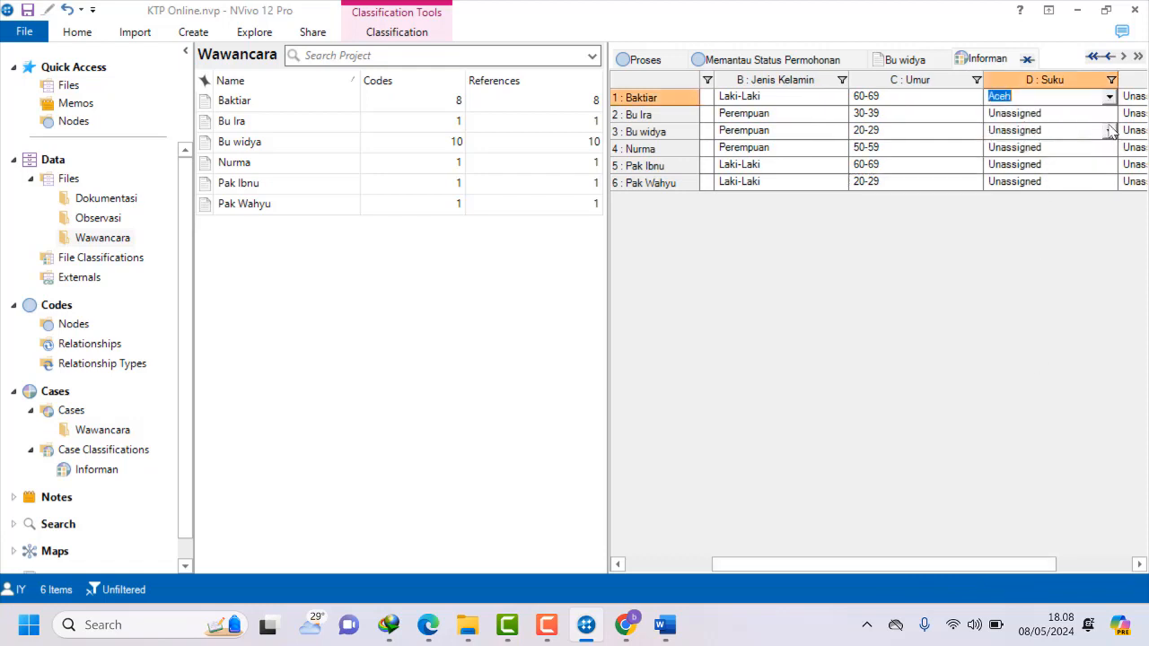
{"action": "left_click", "coordinate": [1109, 114]}
{"action": "left_click", "coordinate": [1062, 182]}
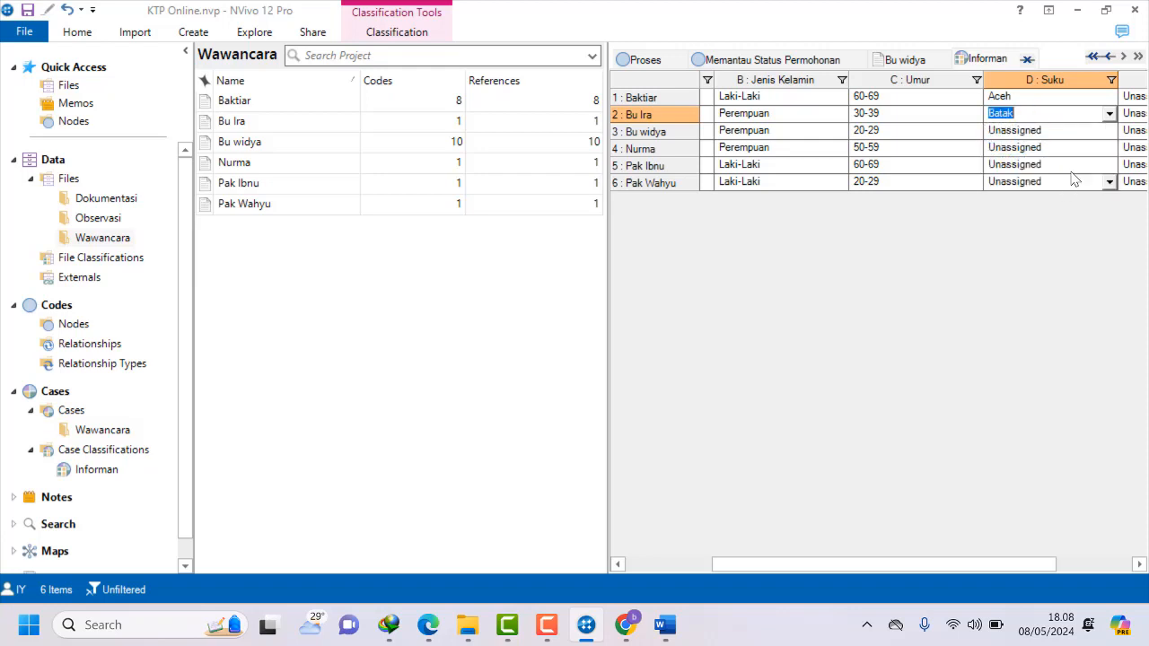
{"action": "left_click", "coordinate": [1109, 131]}
{"action": "left_click", "coordinate": [1064, 182]}
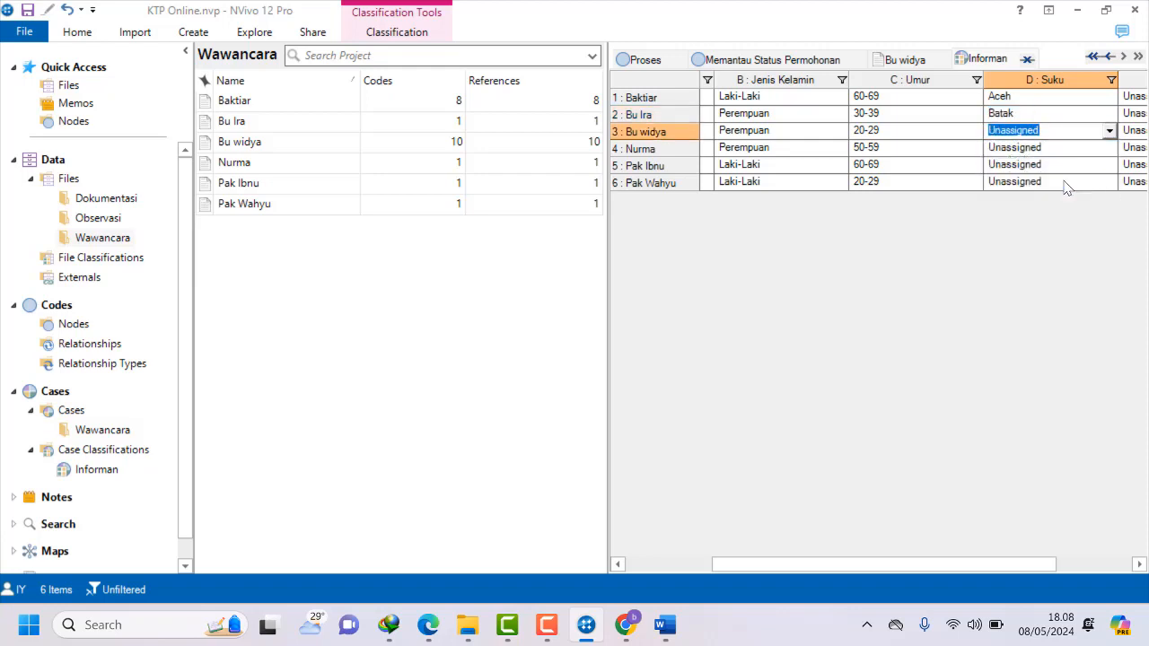
Set Suku to Jawa for case 4 and to Batak for cases 5 and 6.
{"action": "left_click", "coordinate": [1108, 149]}
{"action": "left_click", "coordinate": [1110, 148]}
{"action": "left_click", "coordinate": [1071, 203]}
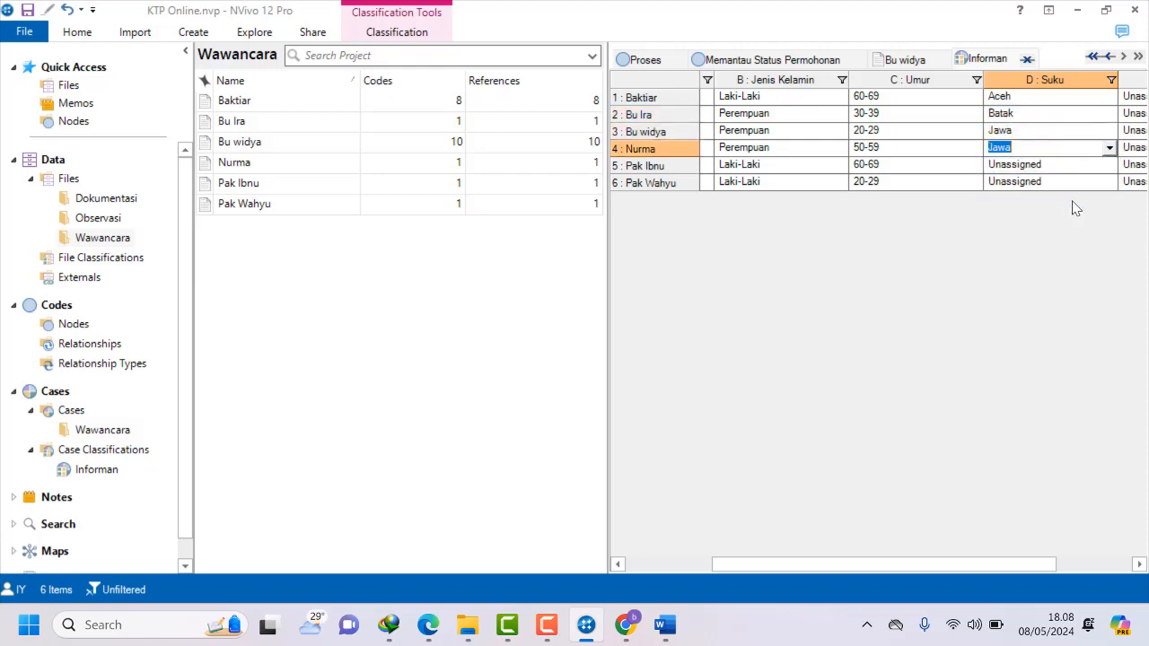
{"action": "left_click", "coordinate": [1107, 164]}
{"action": "left_click", "coordinate": [1067, 230]}
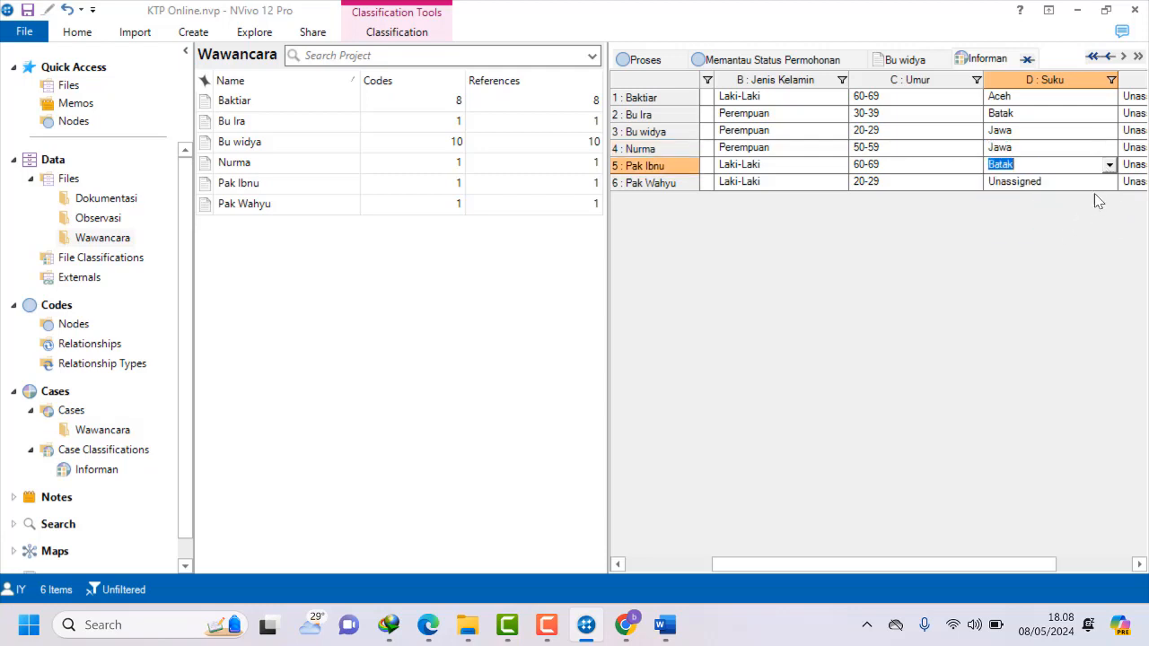
{"action": "left_click", "coordinate": [1109, 182]}
{"action": "left_click", "coordinate": [1059, 247]}
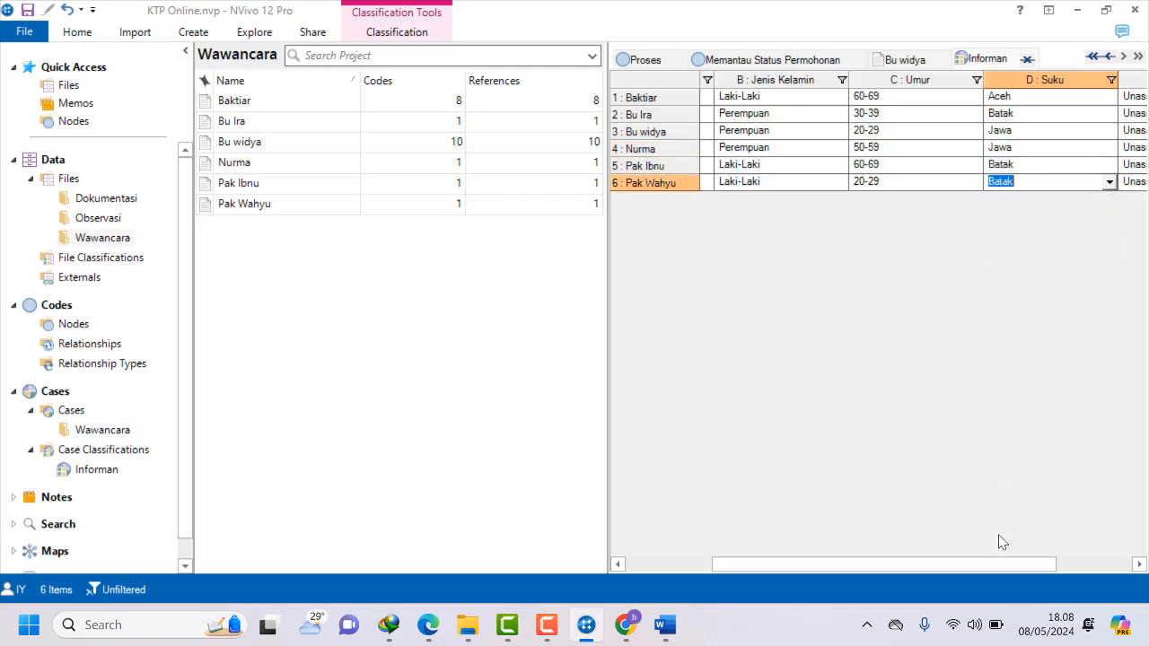
Set Agama to Islam for case 1, Kristen for case 2 and Hindu for case 3.
{"action": "left_click_drag", "start_coordinate": [993, 567], "coordinate": [1081, 567]}
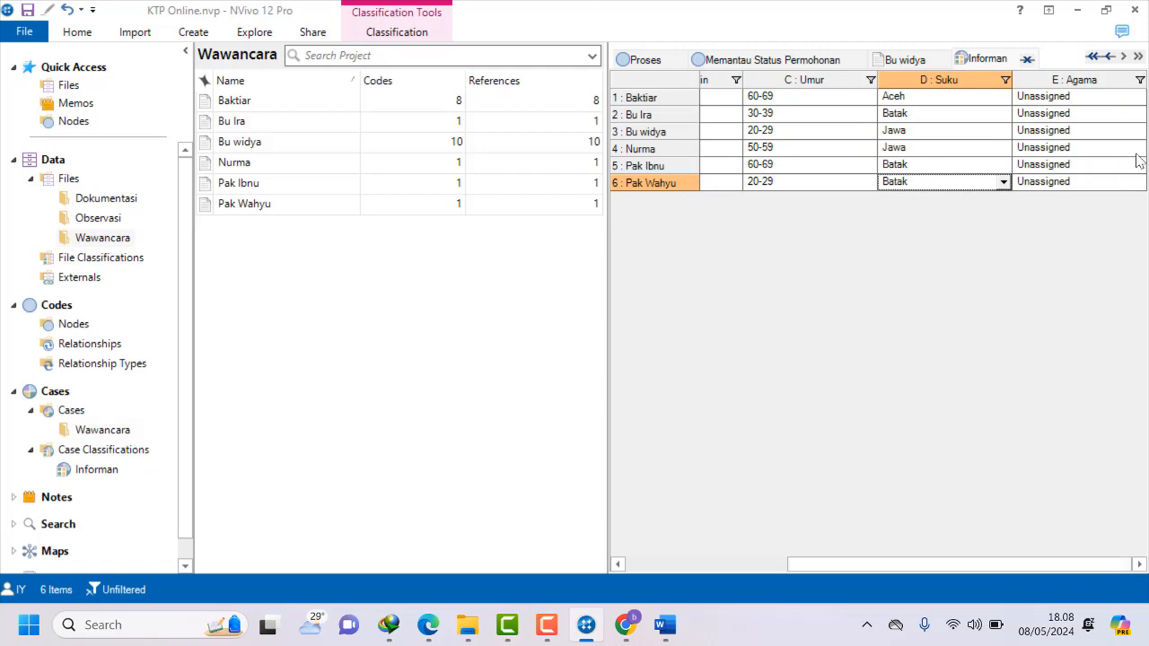
{"action": "left_click", "coordinate": [1135, 99]}
{"action": "left_click", "coordinate": [1136, 99]}
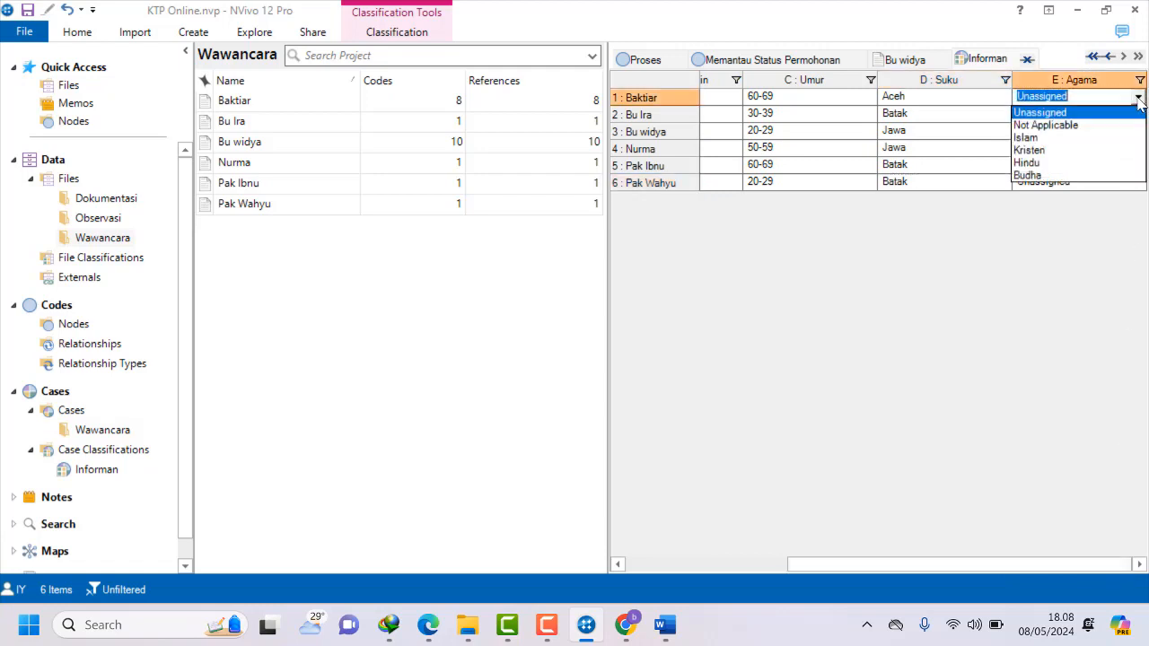
{"action": "left_click", "coordinate": [1104, 137]}
{"action": "left_click", "coordinate": [1136, 114]}
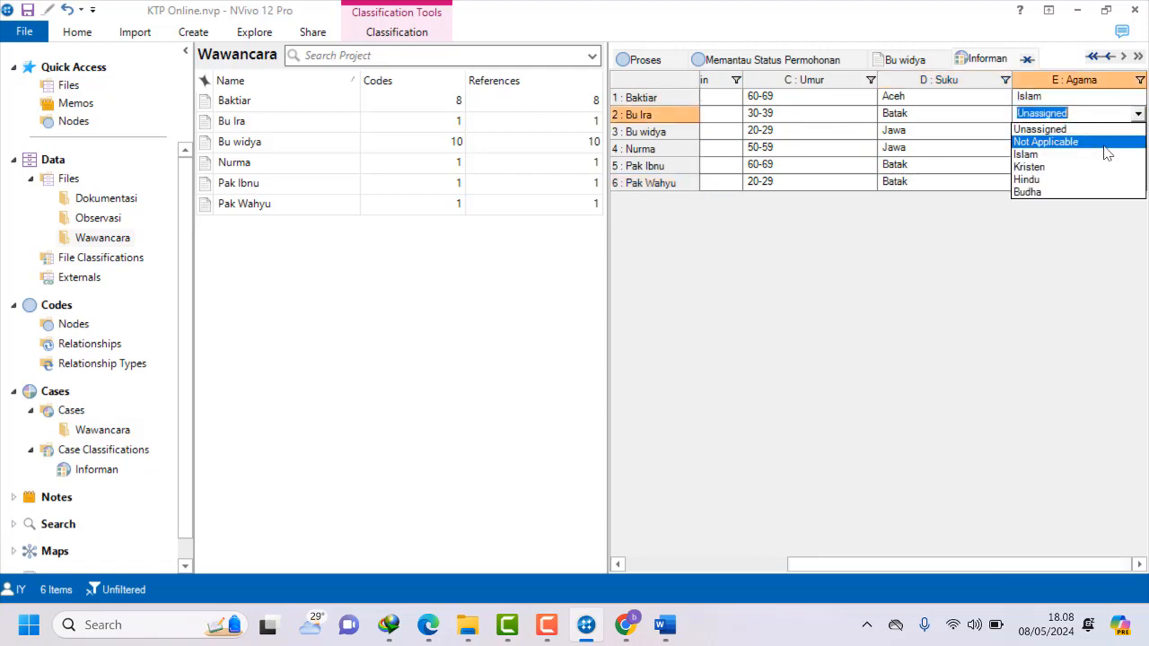
{"action": "left_click", "coordinate": [1097, 167]}
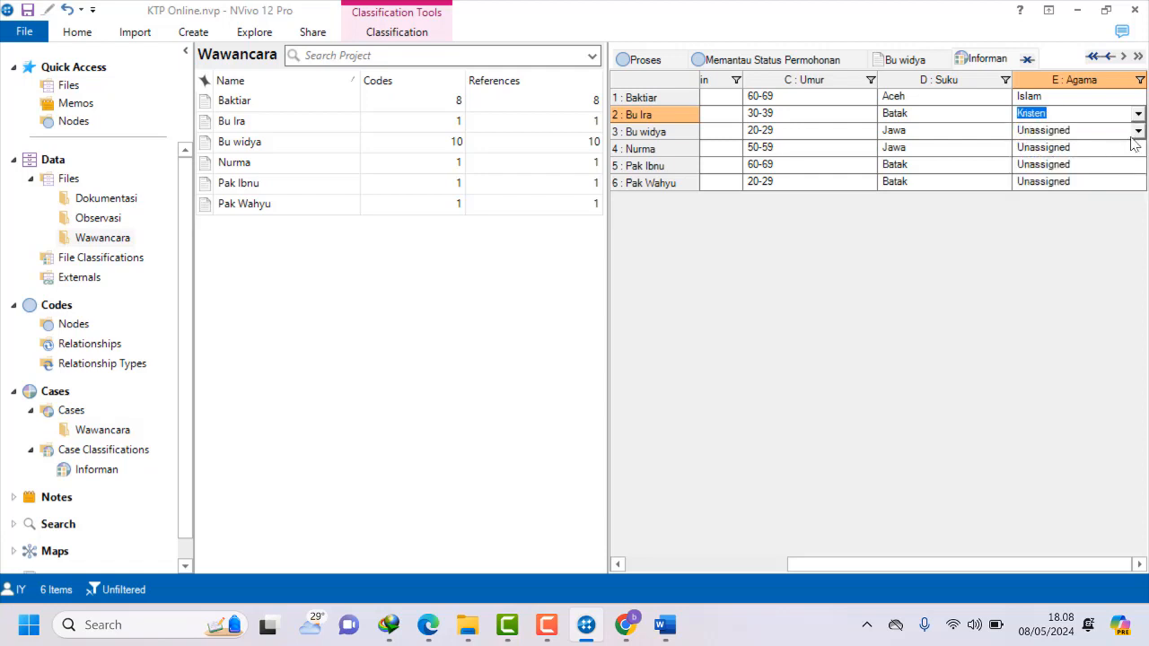
{"action": "left_click", "coordinate": [1137, 132]}
{"action": "left_click", "coordinate": [1103, 197]}
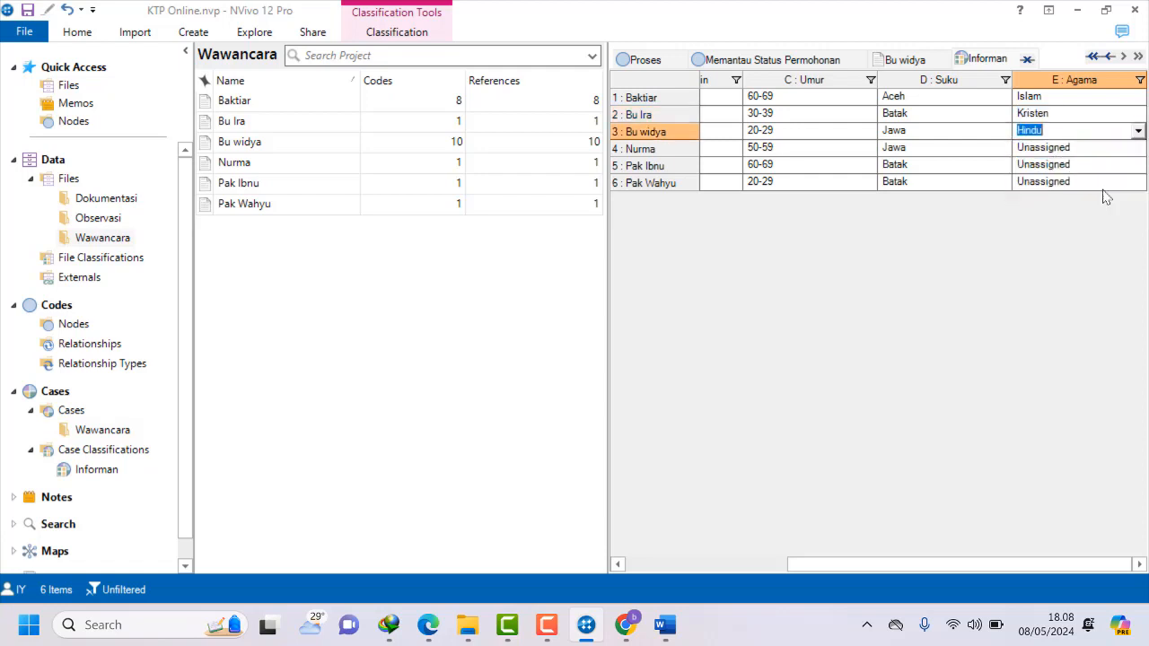
Set Agama to Budha for case 4, Islam for case 5 and Kristen for case 6.
{"action": "left_click", "coordinate": [1136, 149]}
{"action": "left_click", "coordinate": [1126, 224]}
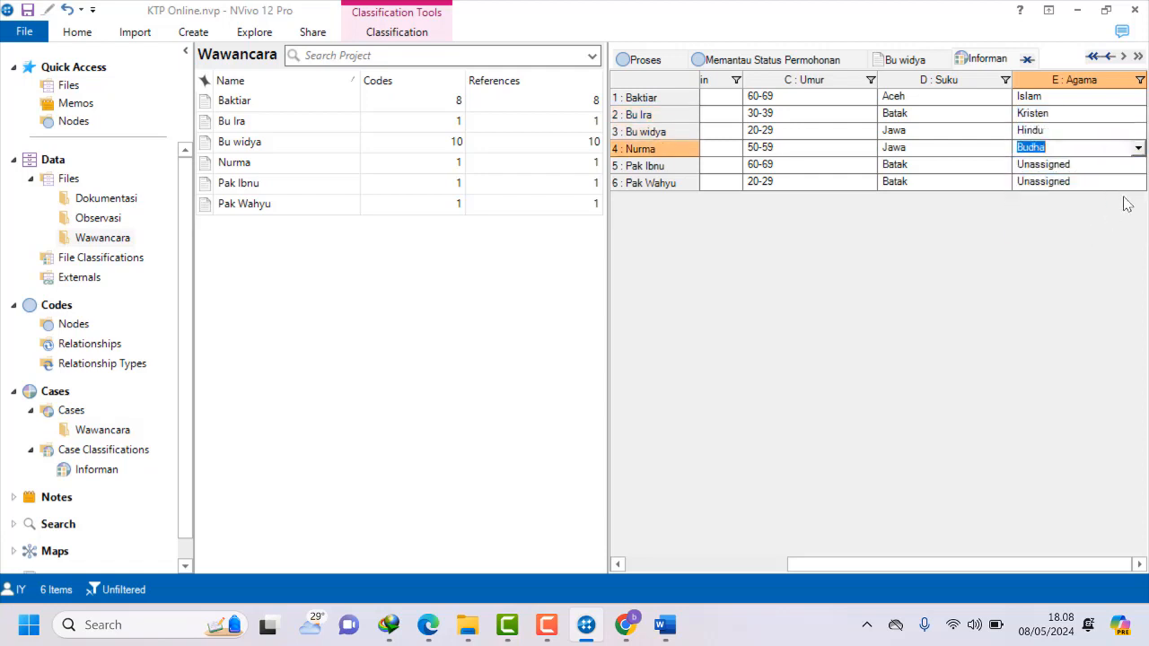
{"action": "left_click", "coordinate": [1137, 166]}
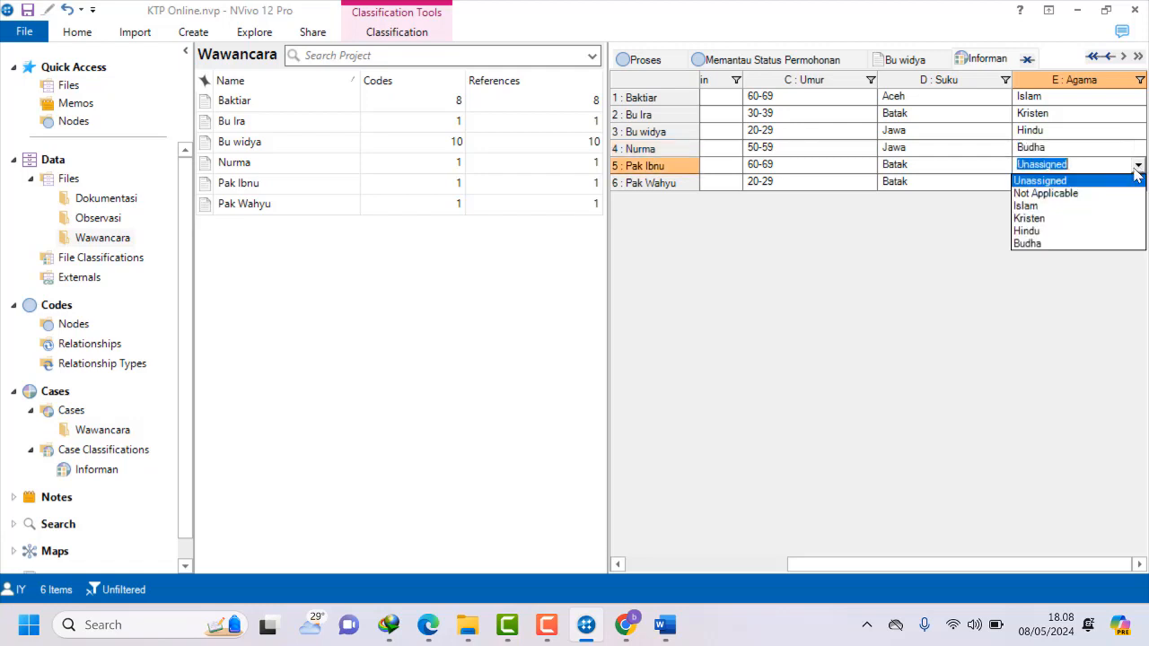
{"action": "left_click", "coordinate": [1096, 206]}
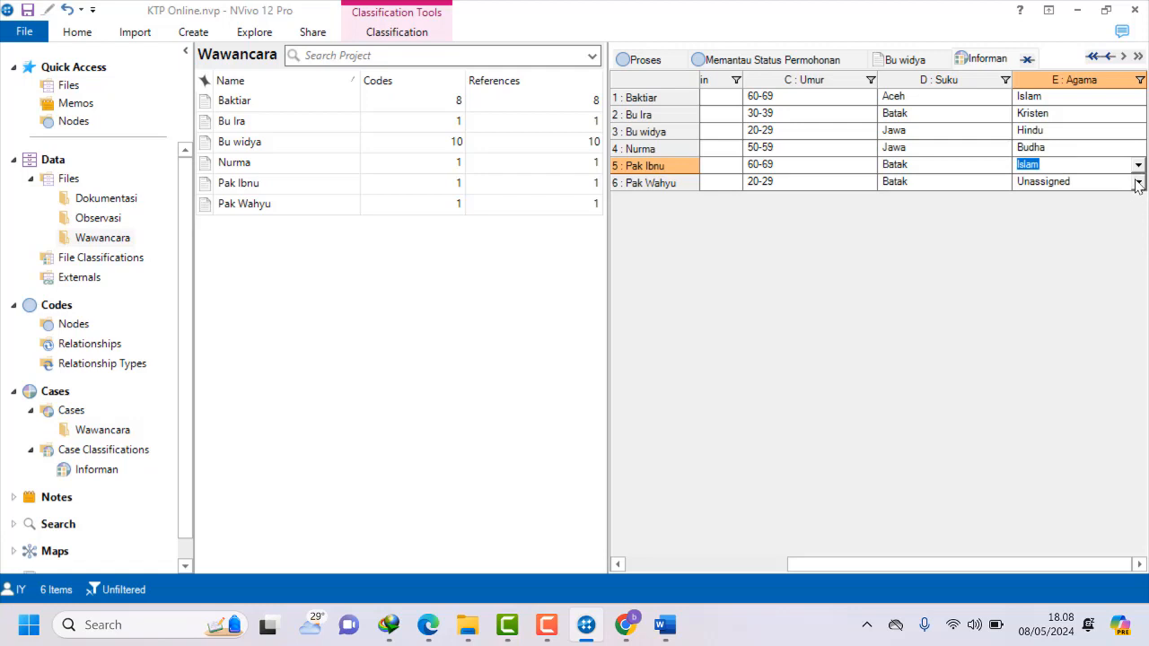
{"action": "left_click", "coordinate": [1137, 182]}
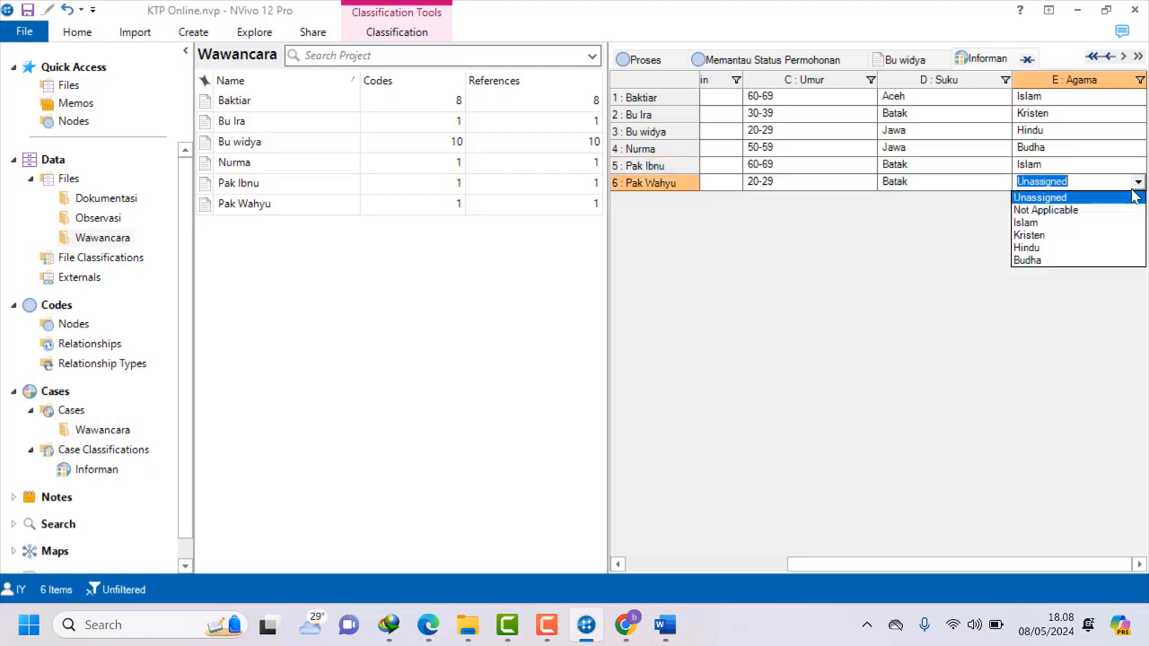
{"action": "left_click", "coordinate": [1095, 235]}
{"action": "left_click_drag", "start_coordinate": [959, 558], "coordinate": [771, 564]}
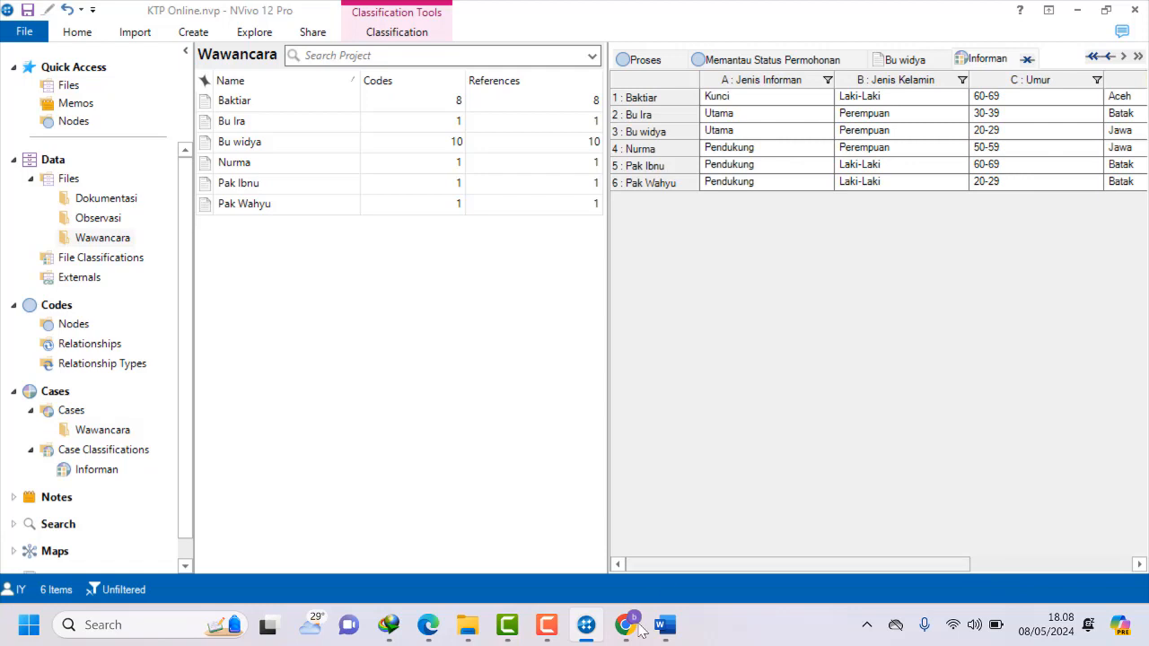
{"action": "left_click", "coordinate": [546, 625]}
{"action": "left_click", "coordinate": [1083, 575]}
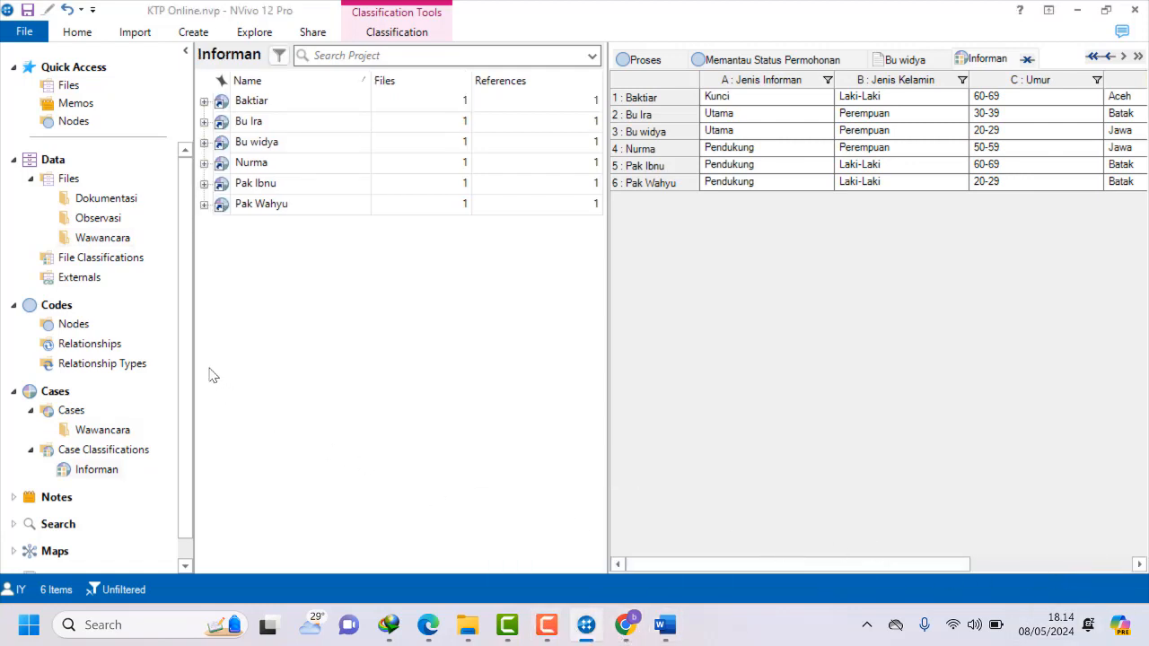
Open the Nodes list and enable Aggregate Coding from Children for the Memantau Status node under Proses.
{"action": "left_click", "coordinate": [70, 326]}
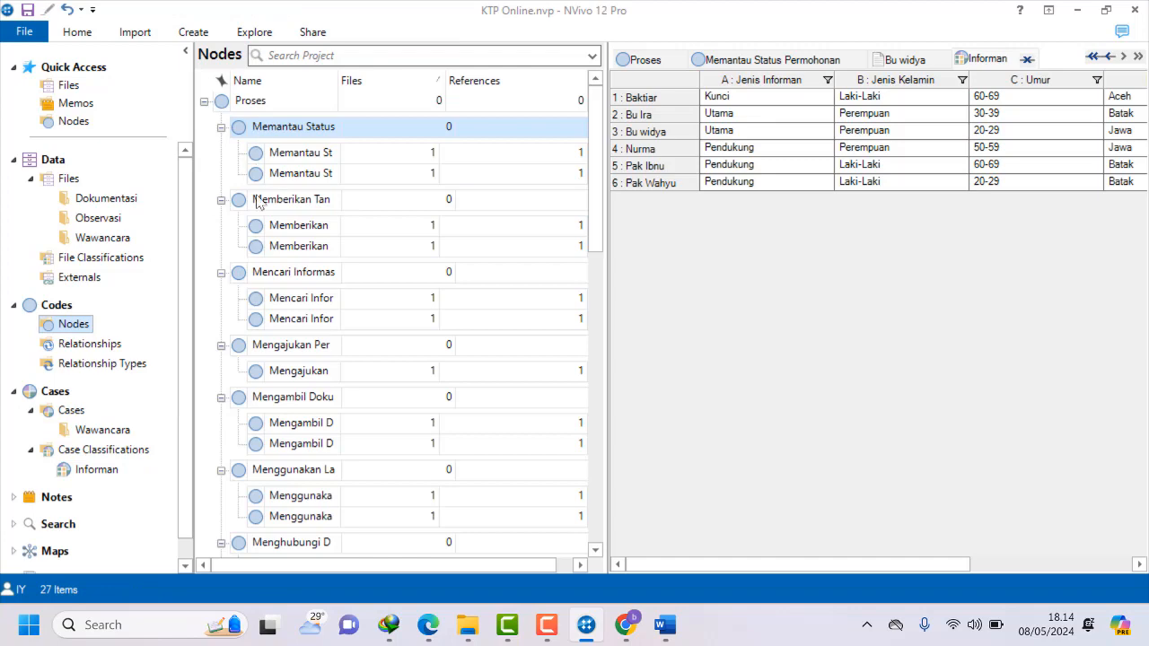
{"action": "scroll", "coordinate": [258, 201], "scroll_direction": "down", "scroll_amount": 6}
{"action": "scroll", "coordinate": [248, 344], "scroll_direction": "up", "scroll_amount": 6}
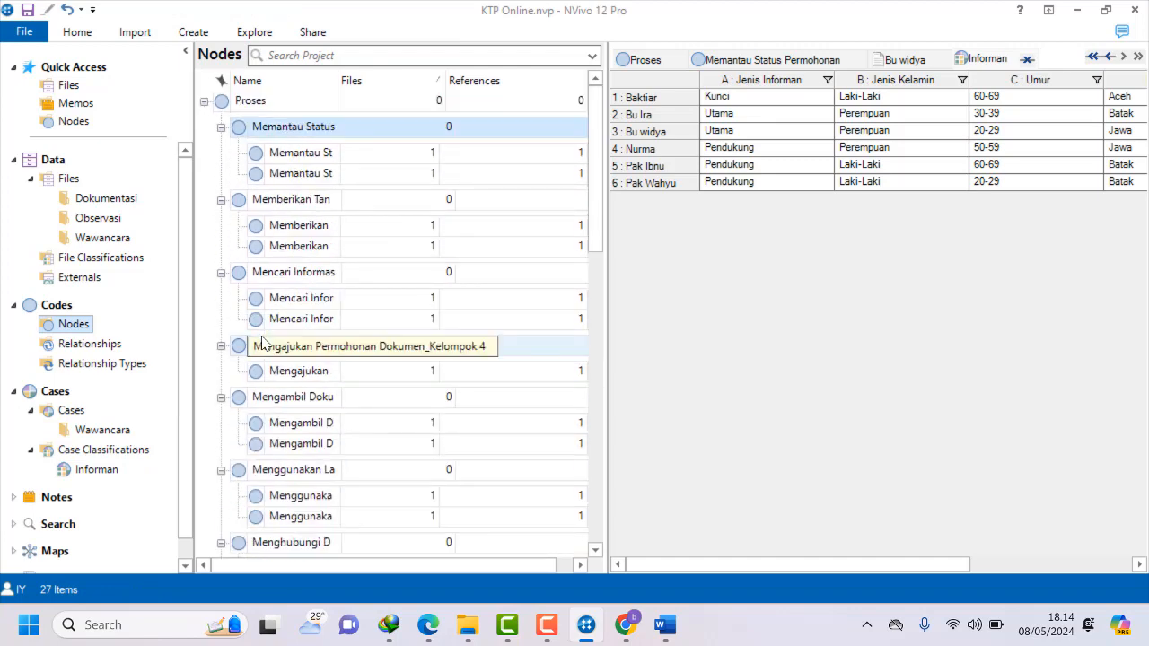
{"action": "right_click", "coordinate": [221, 133]}
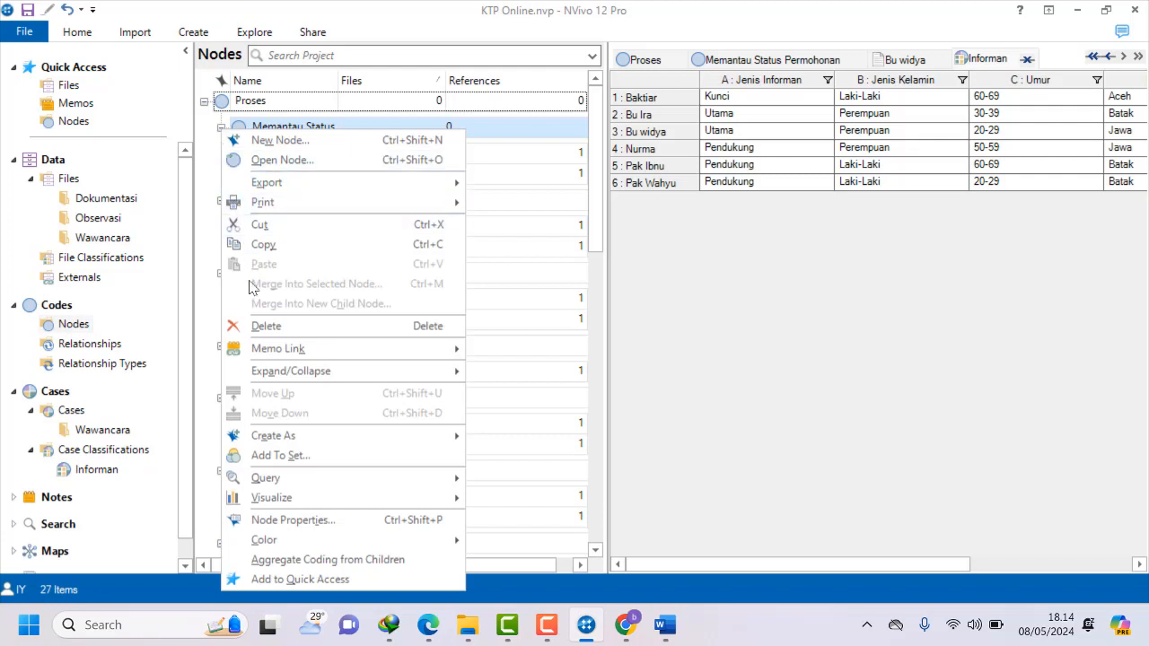
{"action": "left_click", "coordinate": [325, 561]}
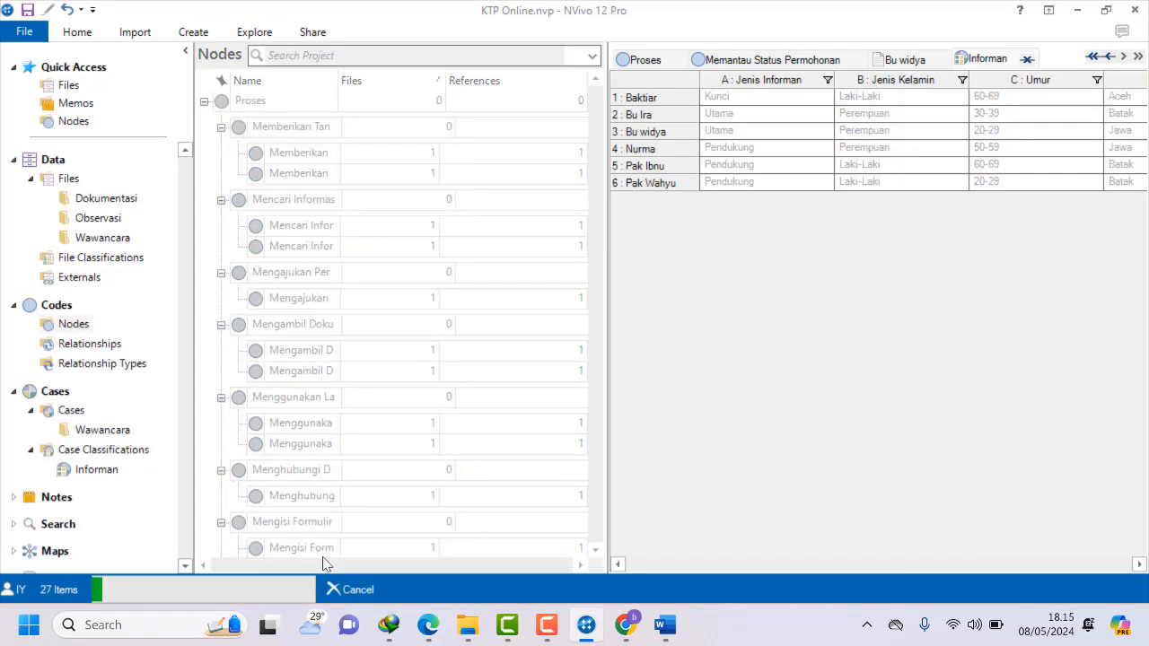
Enable Aggregate Coding from Children for the Mencari Informasi node under Proses.
{"action": "left_click", "coordinate": [221, 200]}
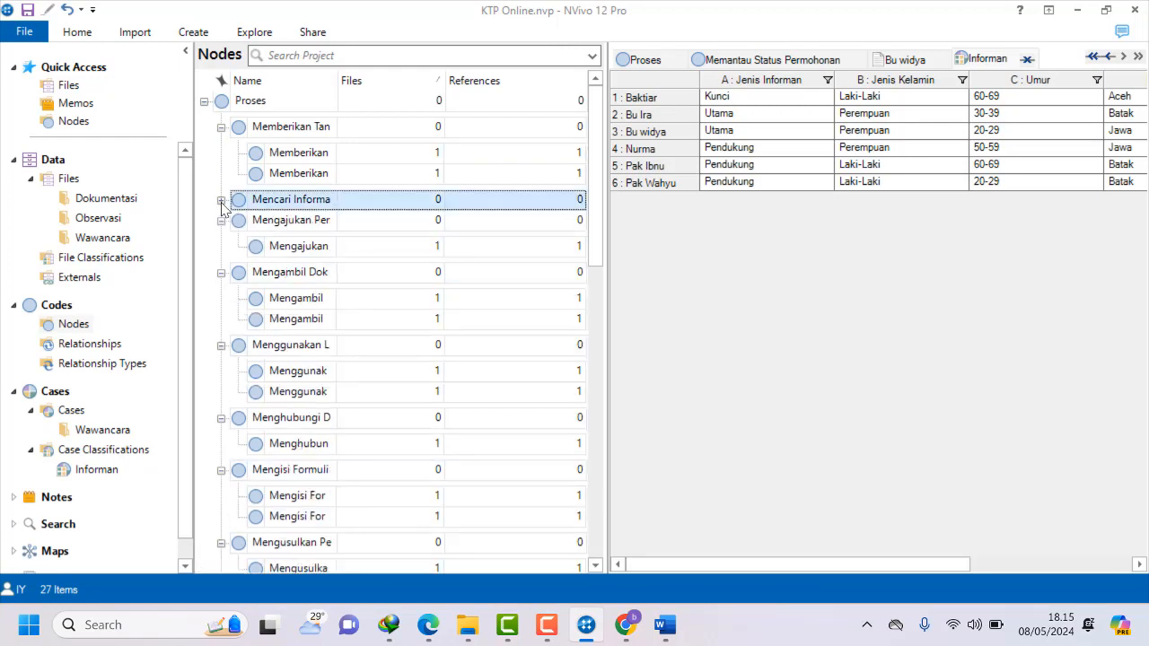
{"action": "left_click", "coordinate": [221, 200]}
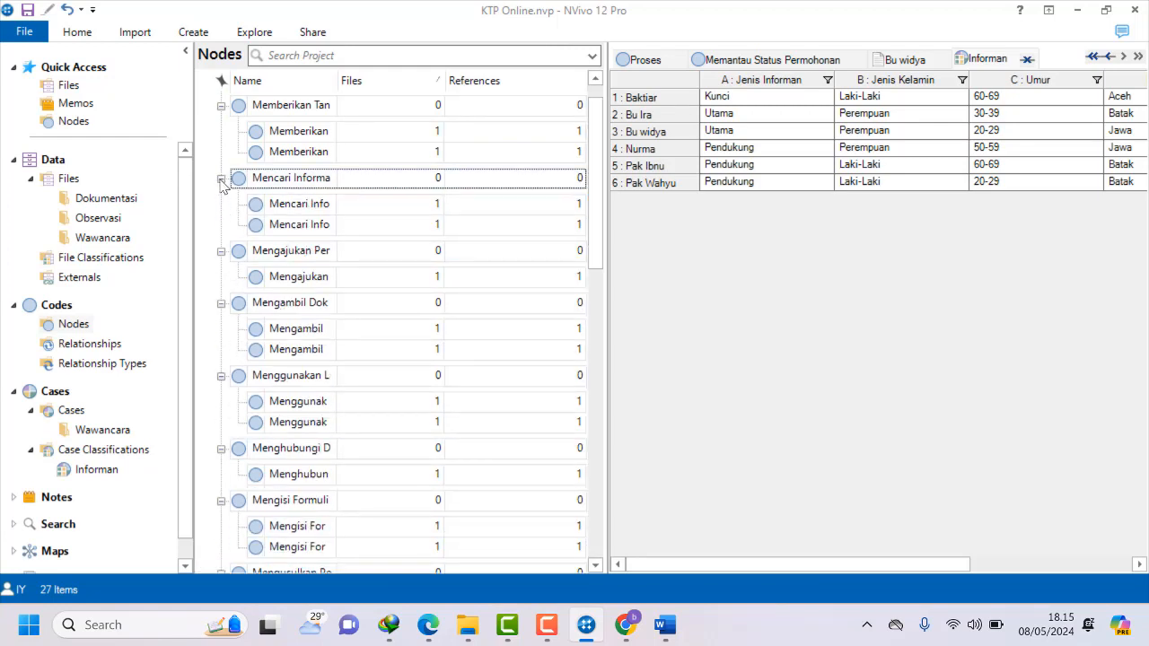
{"action": "right_click", "coordinate": [221, 182]}
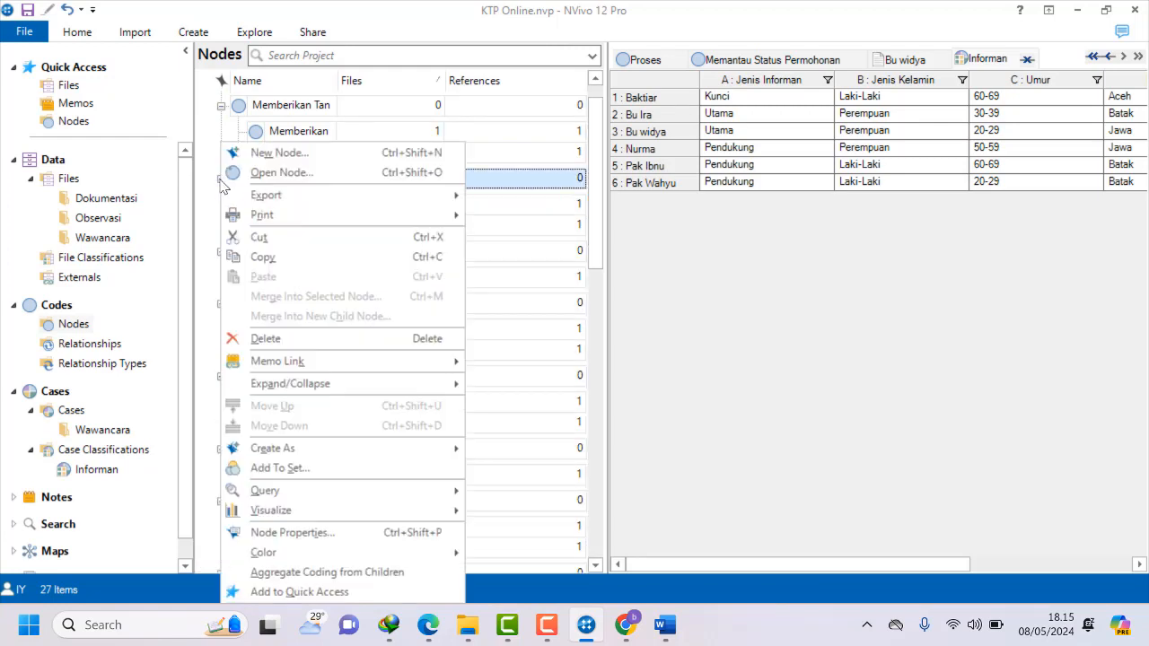
{"action": "left_click", "coordinate": [314, 576]}
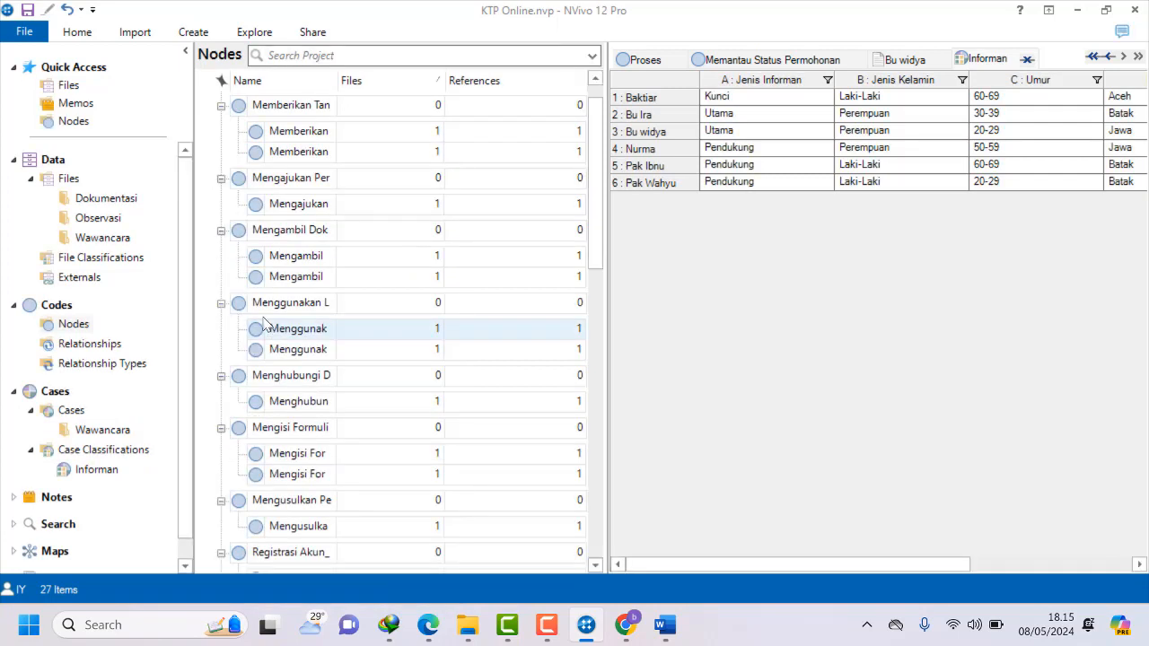
Enable Aggregate Coding from Children for the Mengambil Dokumen Fisik group node under Proses.
{"action": "left_click", "coordinate": [221, 231]}
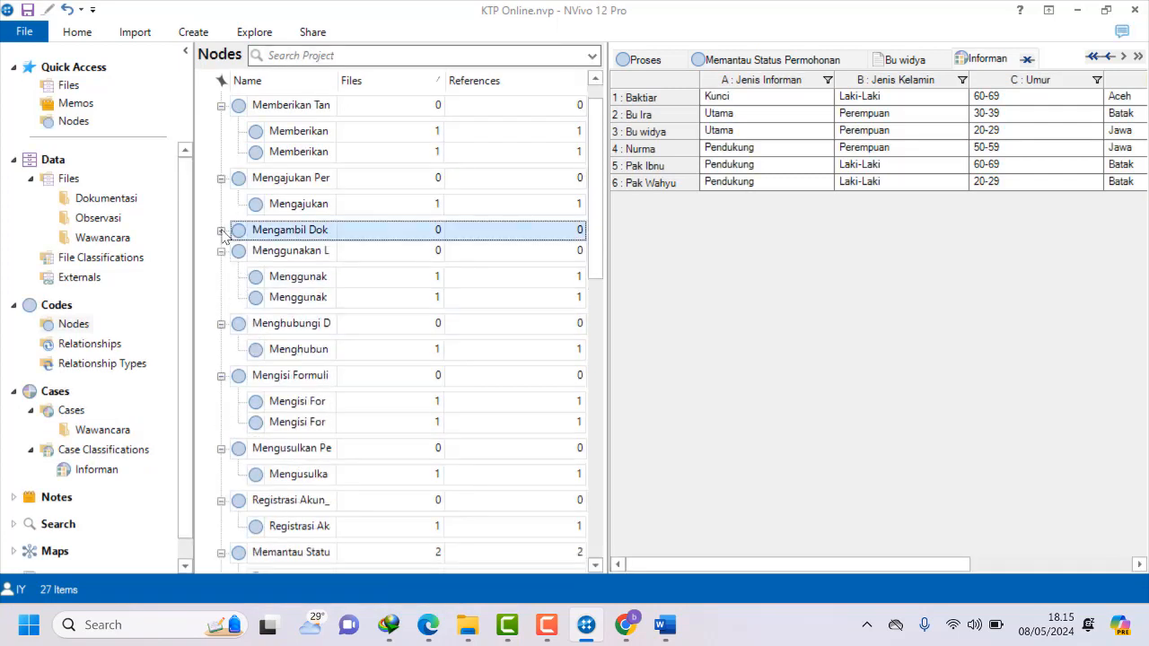
{"action": "left_click", "coordinate": [221, 230]}
{"action": "right_click", "coordinate": [225, 210]}
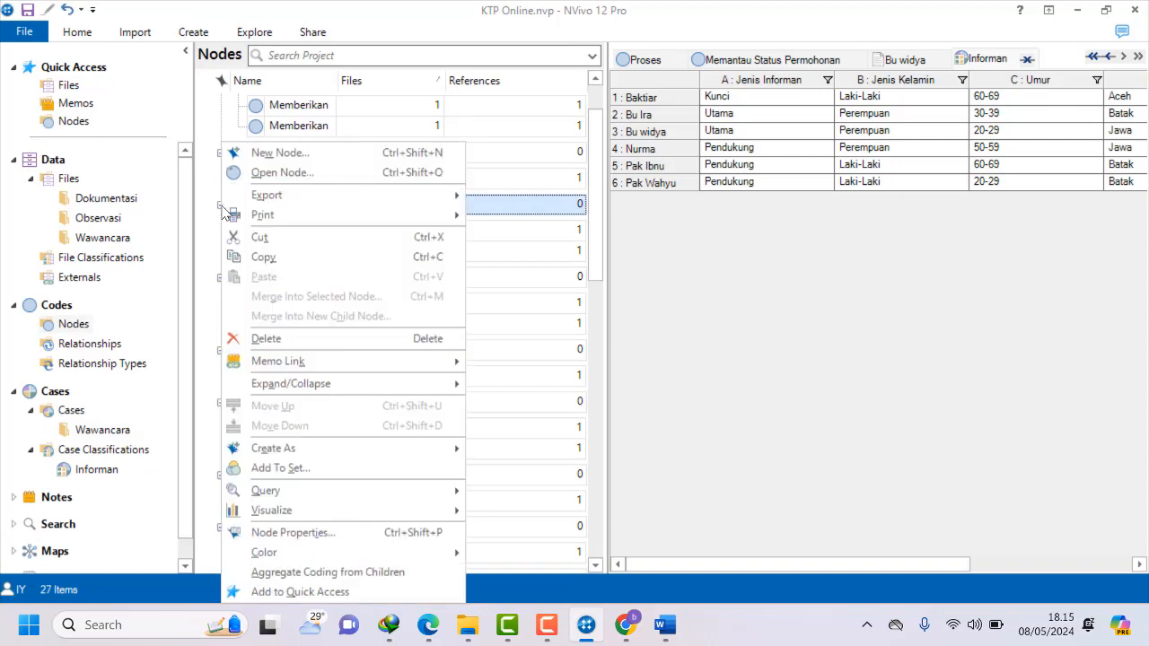
{"action": "left_click", "coordinate": [310, 571]}
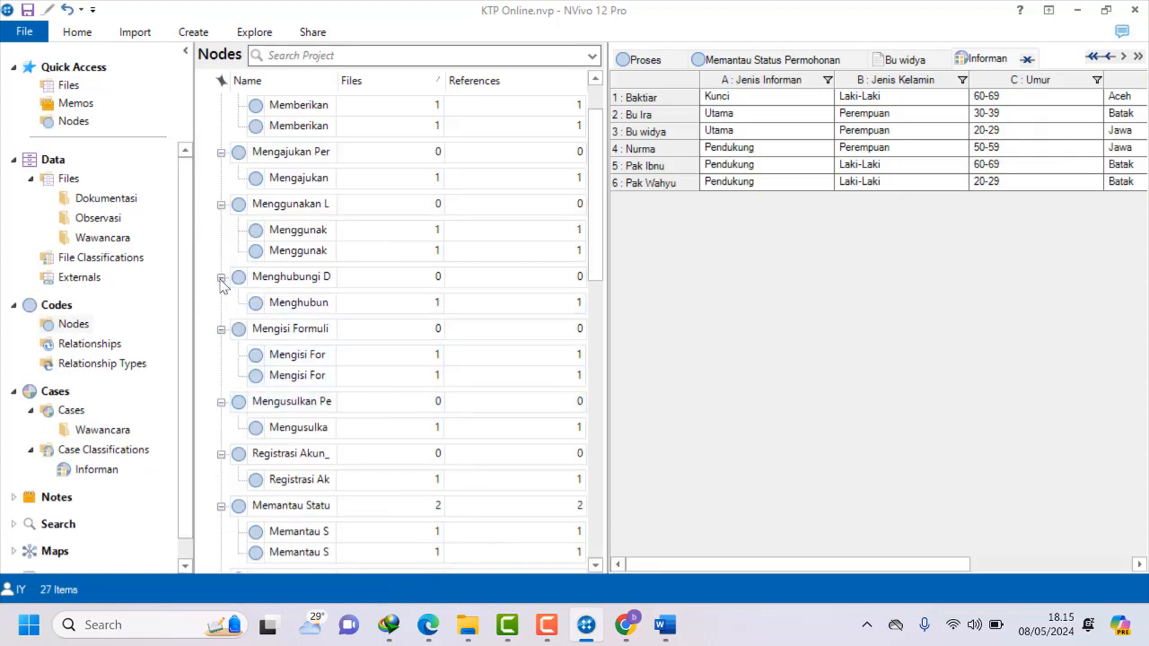
Enable Aggregate Coding from Children for the Menghubungi Dukcapil untuk Verifikasi group node.
{"action": "left_click", "coordinate": [221, 278]}
{"action": "left_click", "coordinate": [220, 278]}
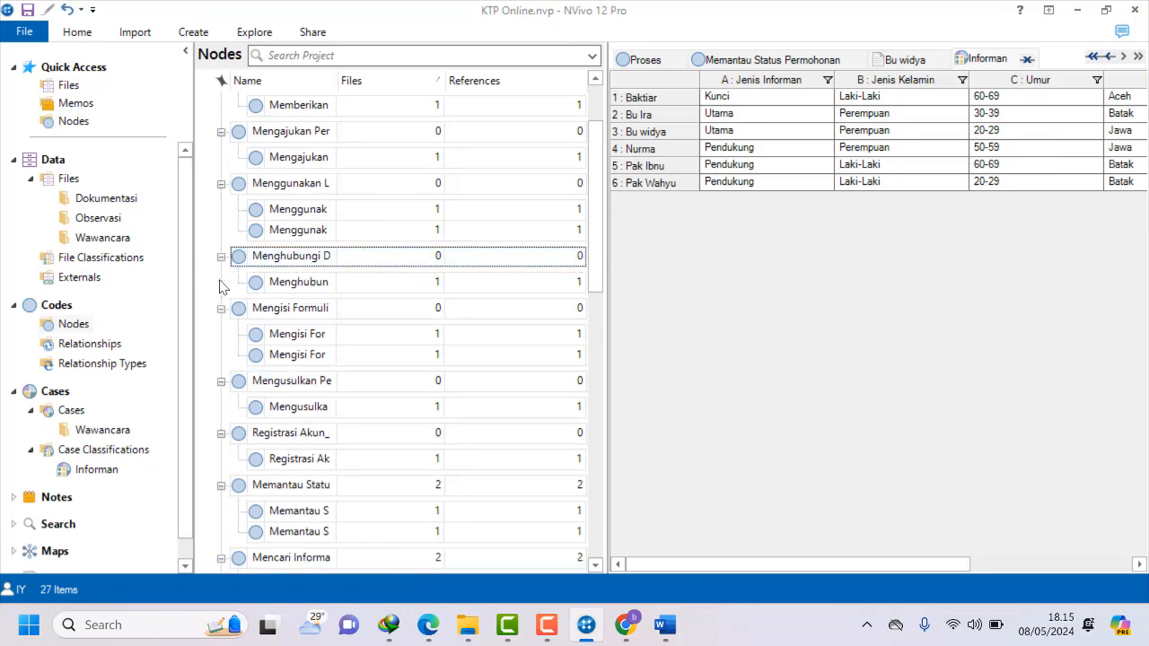
{"action": "right_click", "coordinate": [224, 261]}
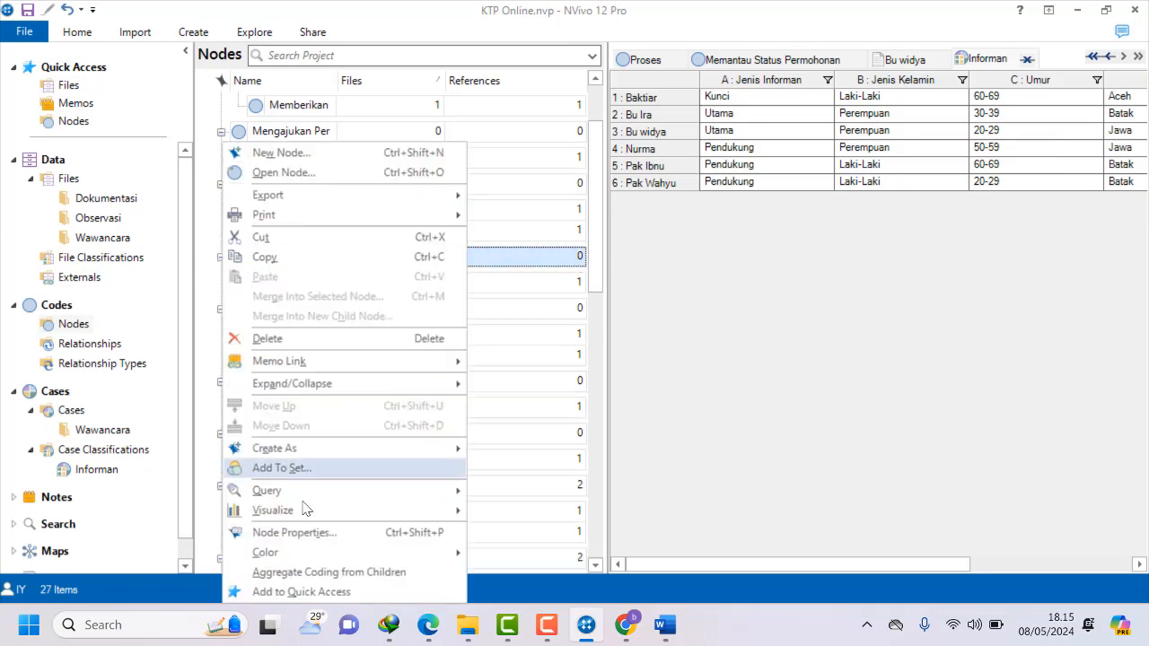
{"action": "left_click", "coordinate": [323, 569]}
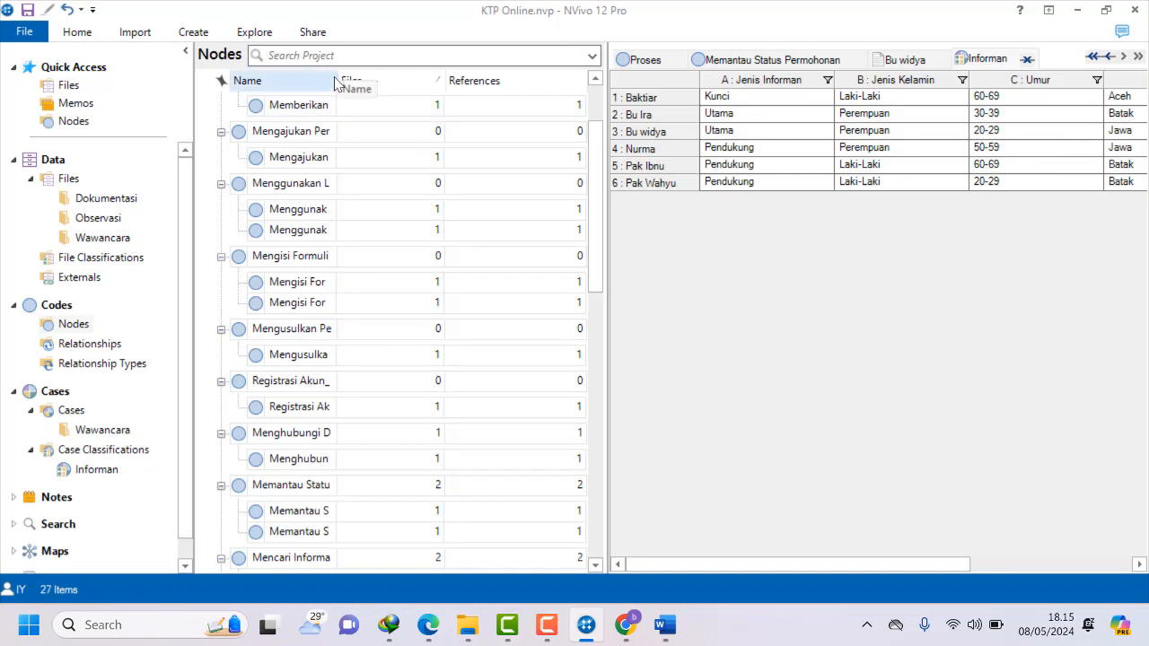
Widen the Name column of the node list and enable Aggregate Coding from Children for the Mengusulkan Peningkatan Fitur dan Pelayanan group node.
{"action": "left_click_drag", "start_coordinate": [338, 78], "coordinate": [516, 101]}
{"action": "left_click", "coordinate": [449, 112]}
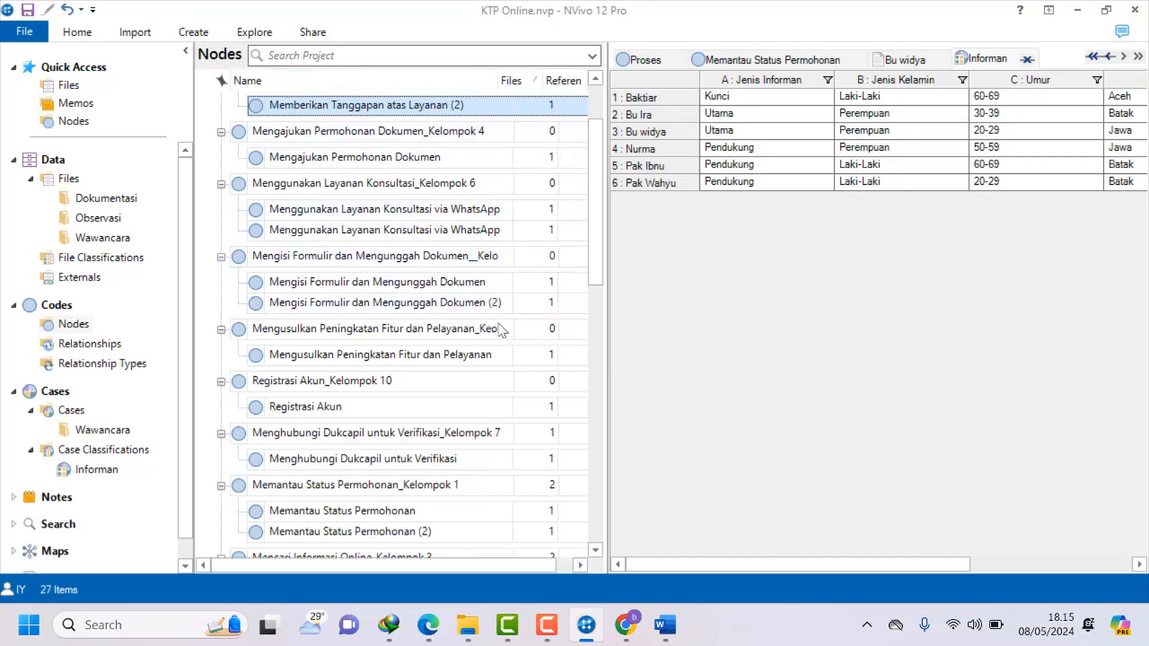
{"action": "right_click", "coordinate": [224, 336]}
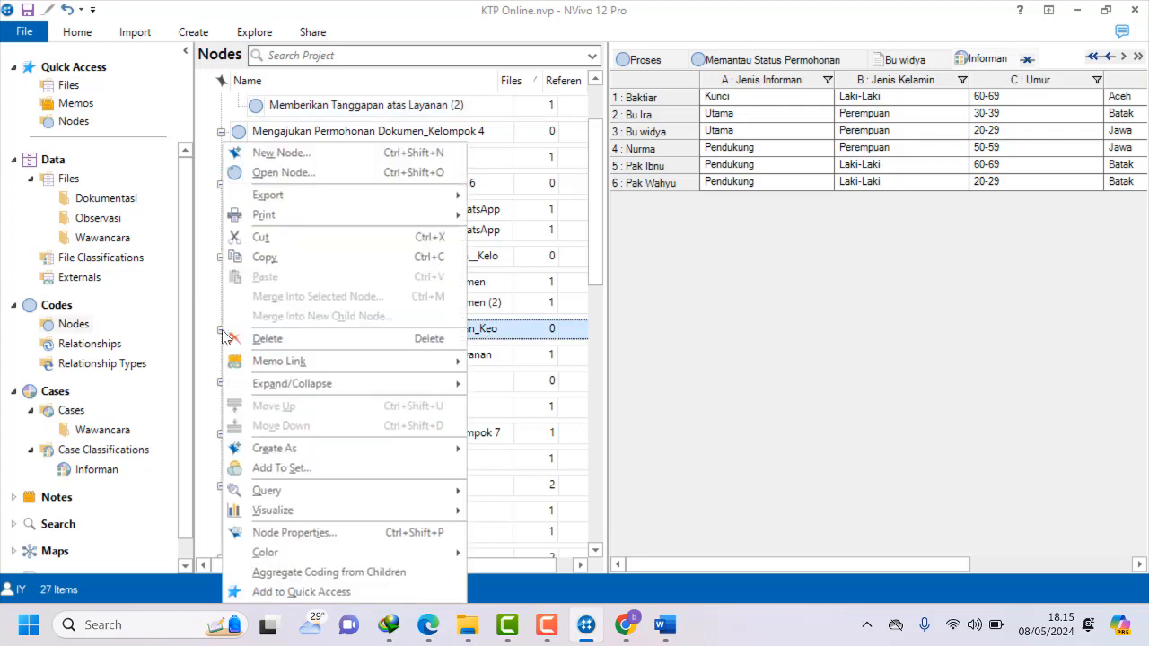
{"action": "left_click", "coordinate": [296, 572]}
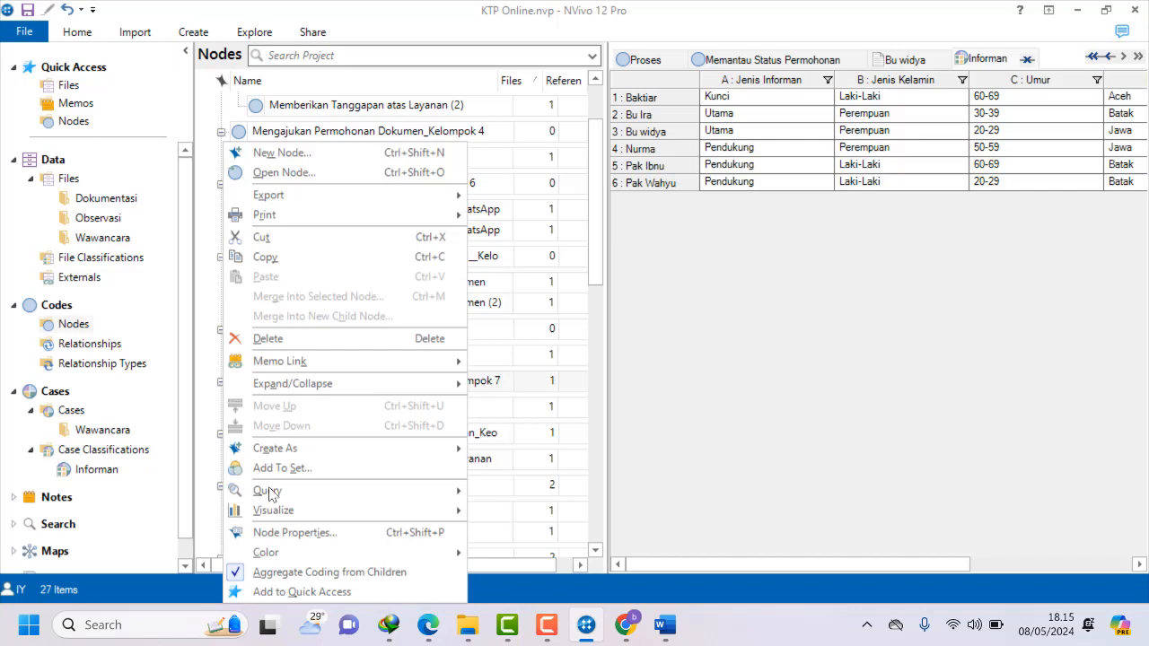
Turn off Aggregate Coding from Children for Menghubungi Dukcapil untuk Verifikasi_Kelompok 7, and switch it on and off again for Registrasi Akun_Kelompok 10.
{"action": "left_click", "coordinate": [299, 575]}
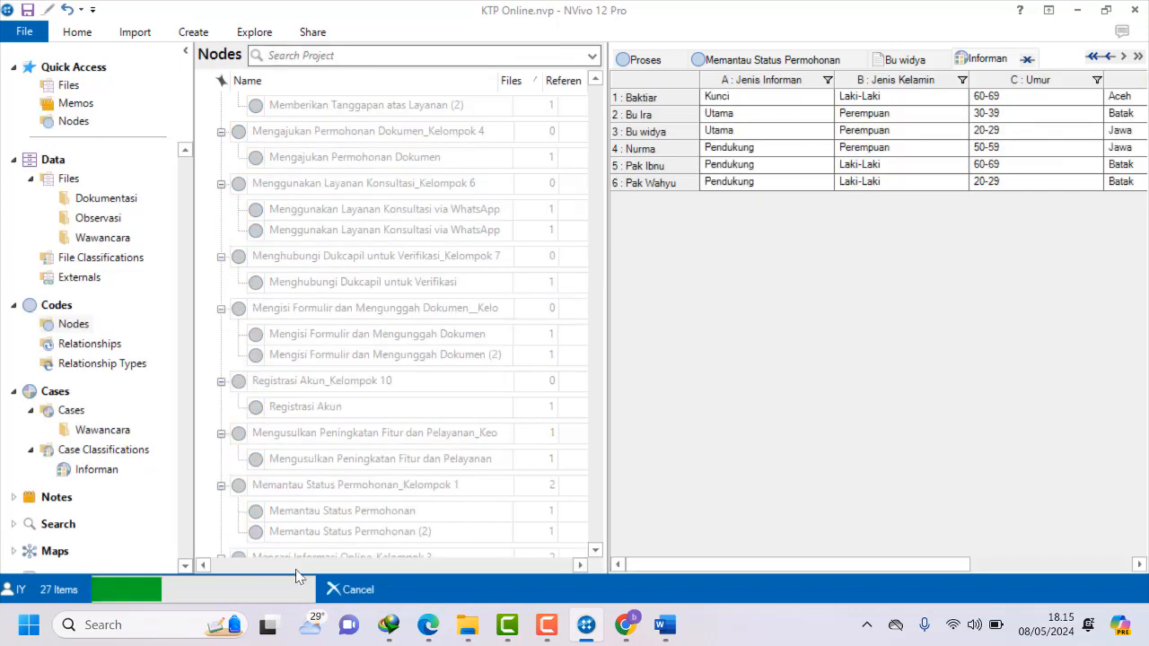
{"action": "right_click", "coordinate": [223, 389]}
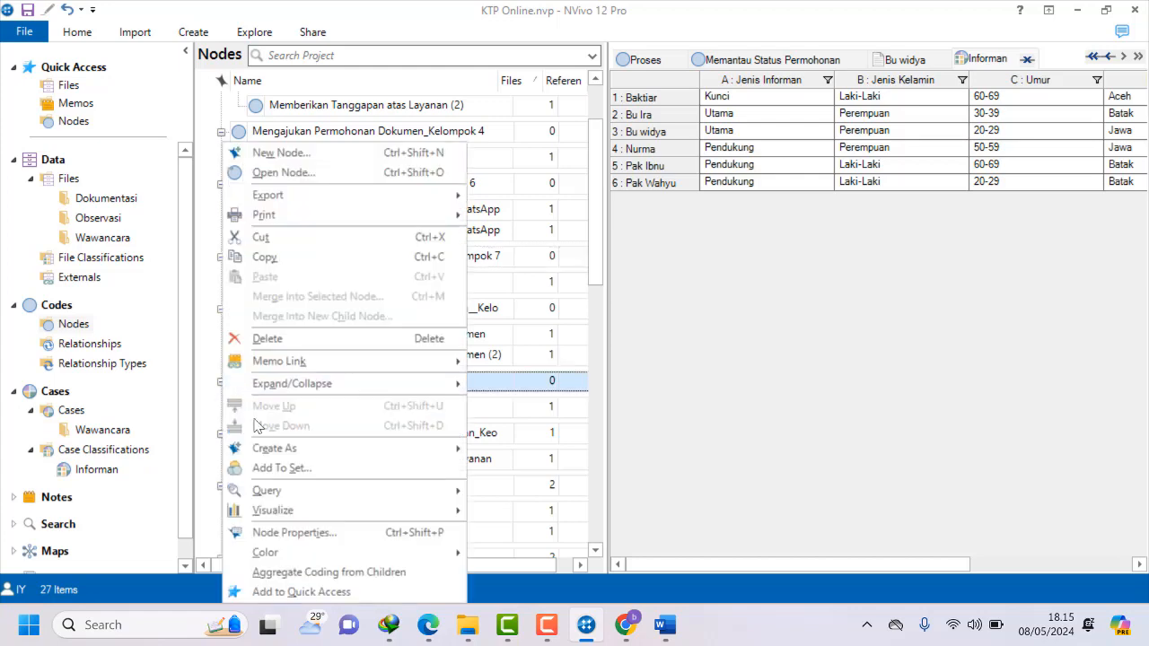
{"action": "left_click", "coordinate": [285, 574]}
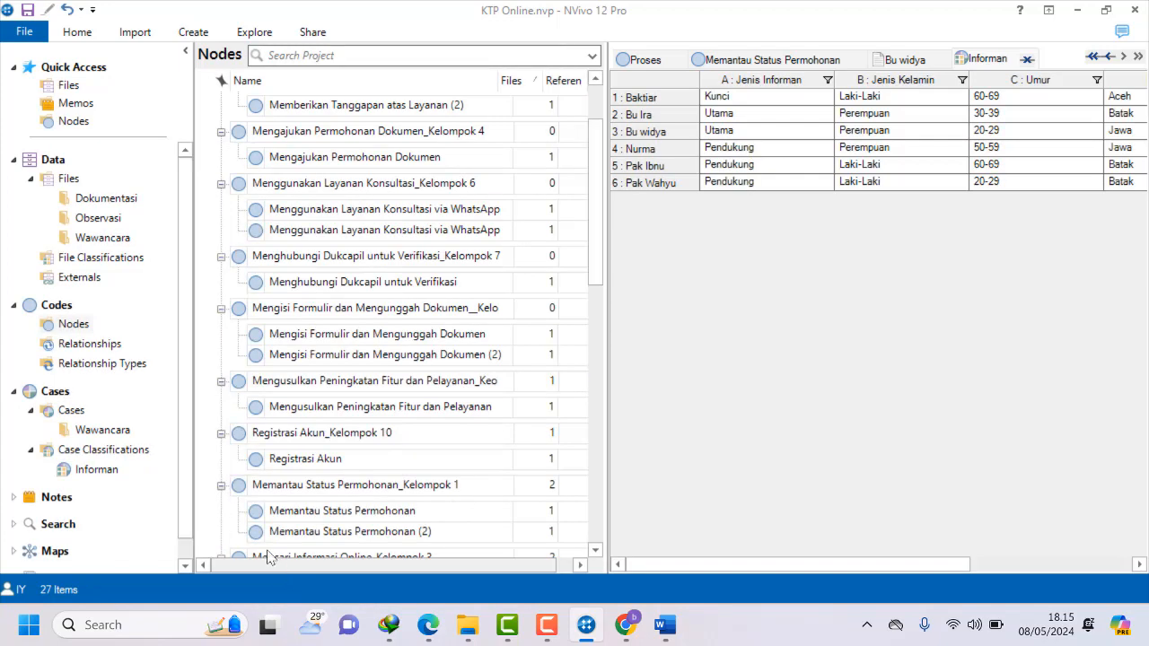
{"action": "right_click", "coordinate": [222, 440]}
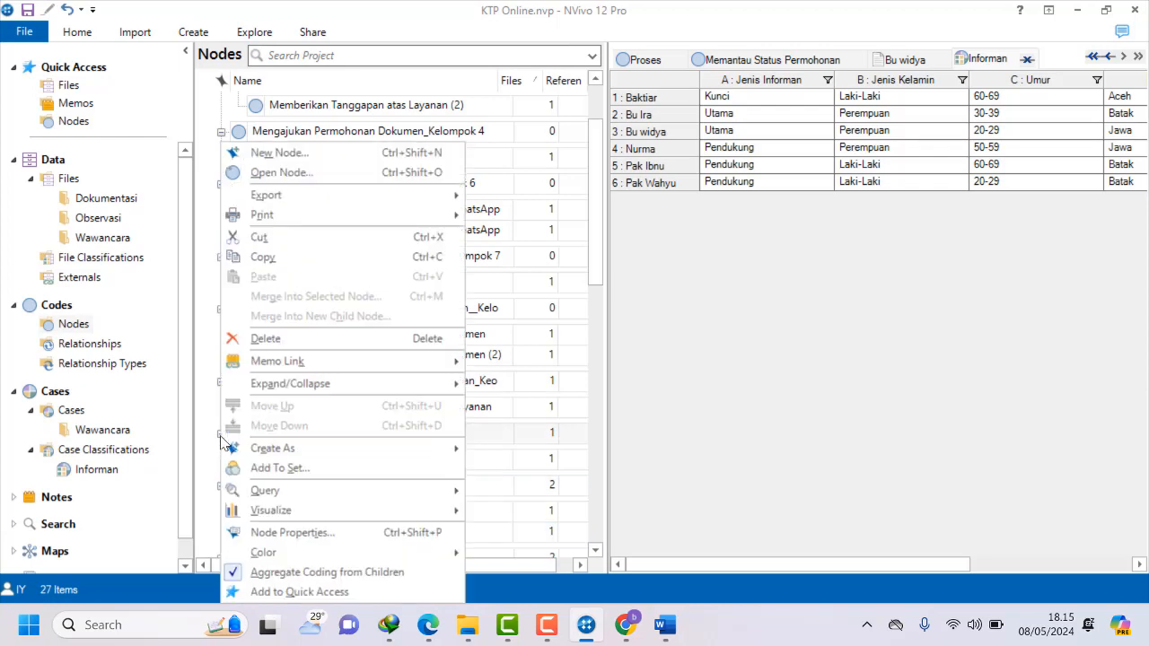
{"action": "left_click", "coordinate": [292, 575]}
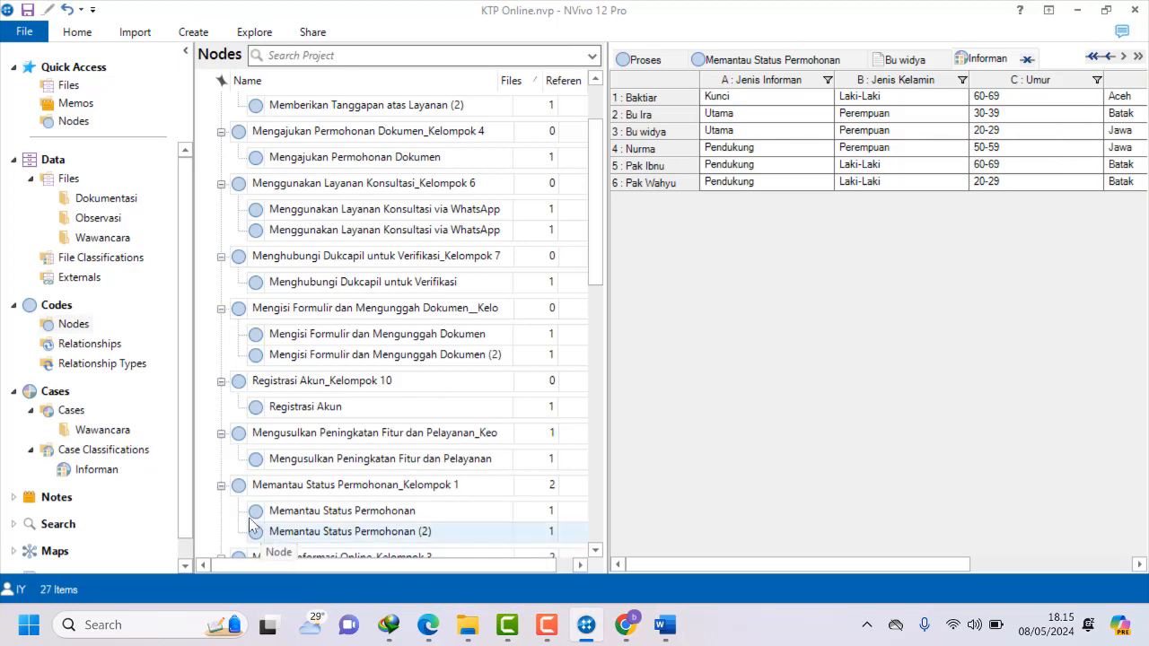
Check whether Aggregate Coding from Children is enabled for Memantau Status Permohonan_Kelompok 1, leaving the setting as it is.
{"action": "left_click", "coordinate": [225, 495]}
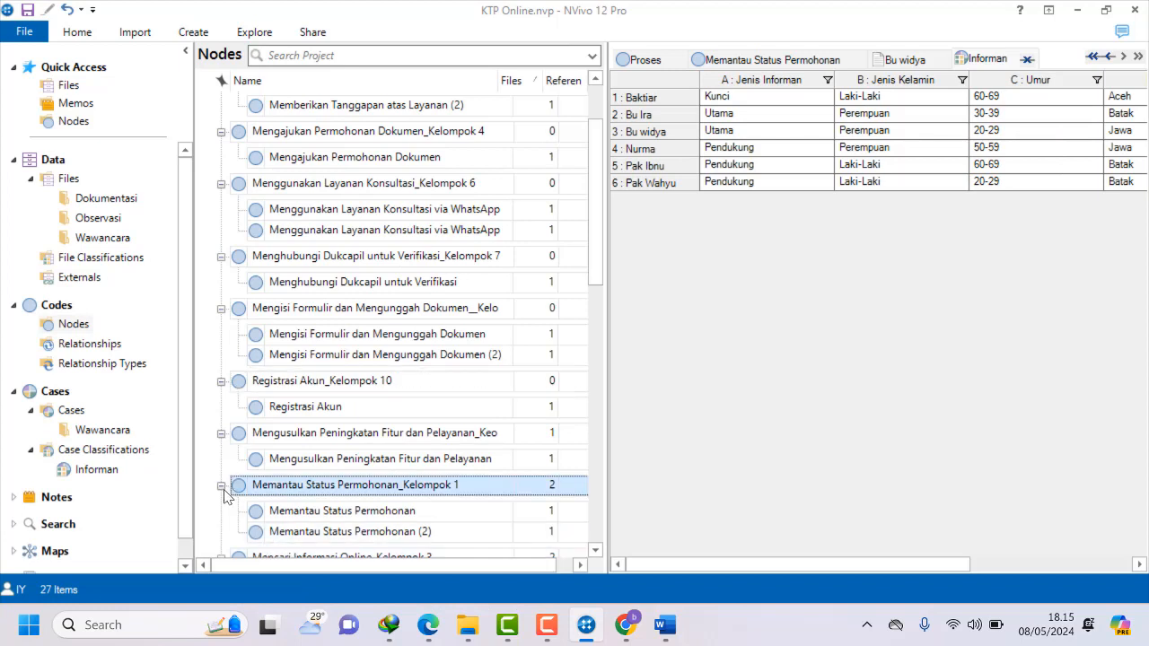
{"action": "scroll", "coordinate": [226, 480], "scroll_direction": "down", "scroll_amount": 1}
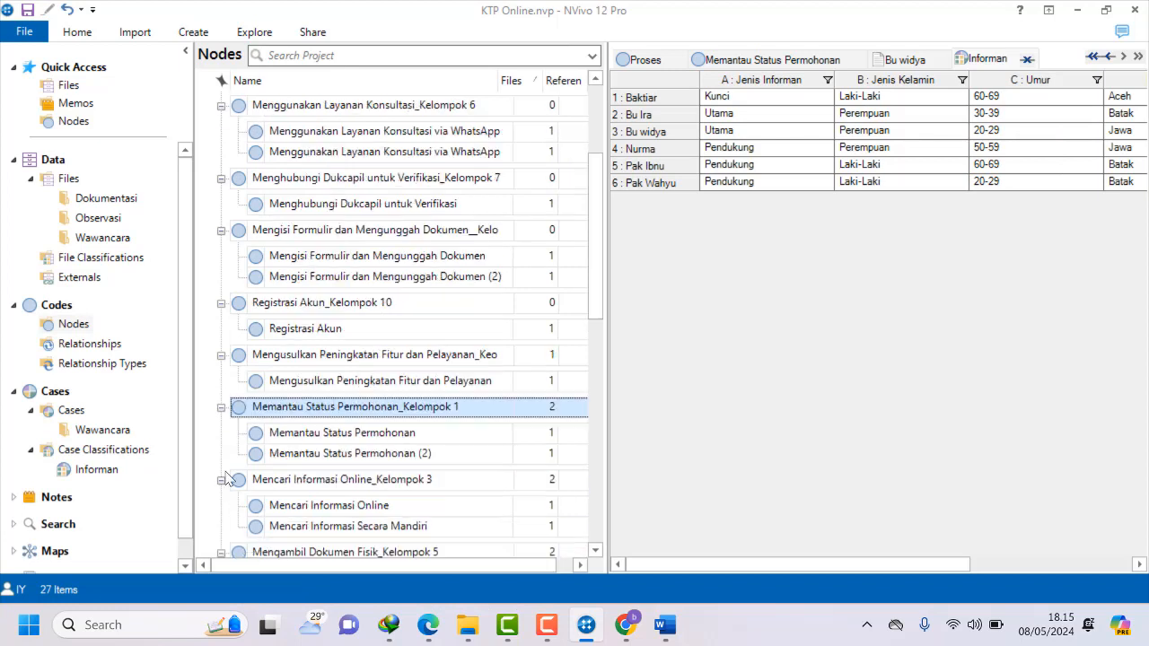
{"action": "right_click", "coordinate": [225, 418]}
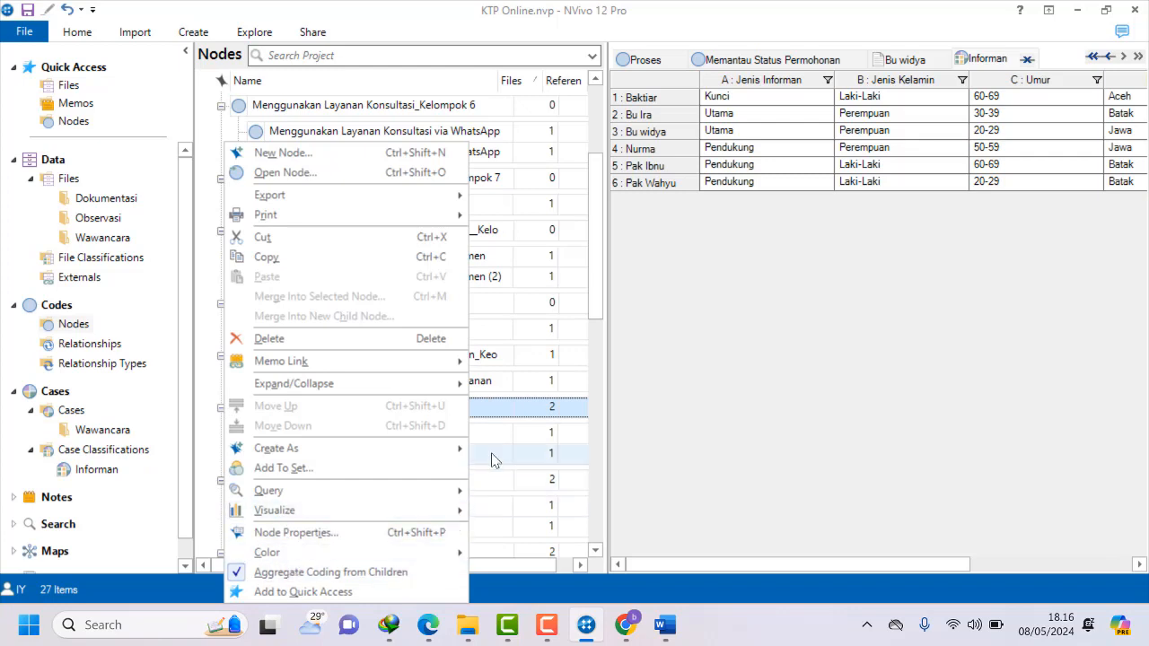
{"action": "left_click", "coordinate": [222, 475]}
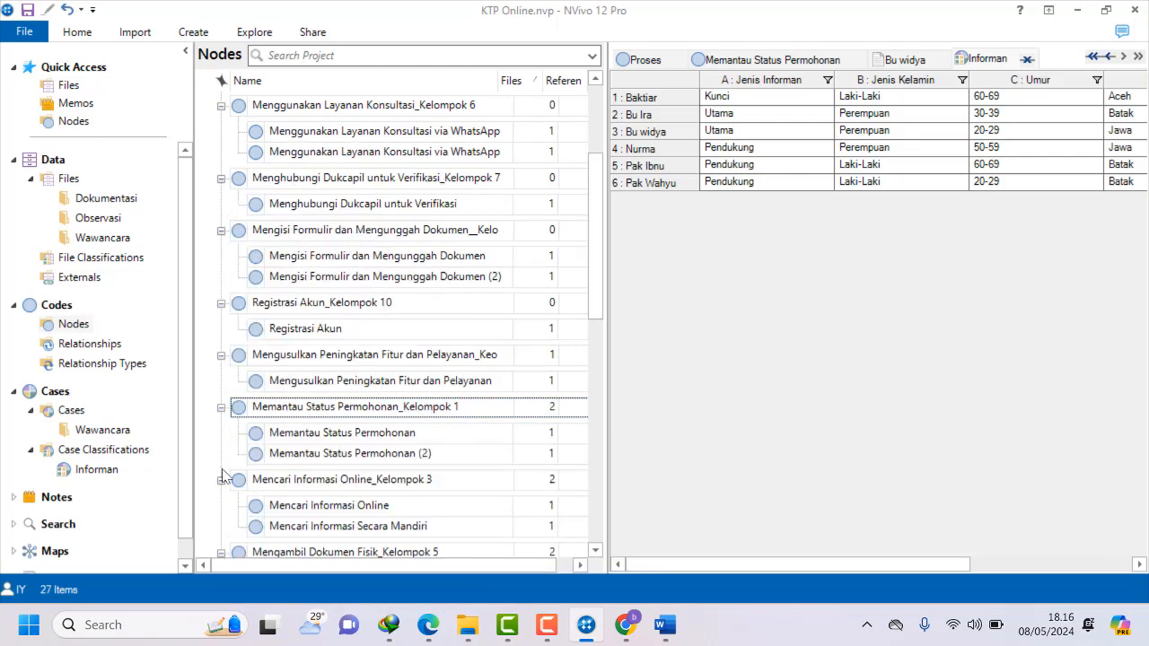
Turn off Aggregate Coding from Children for Mencari Informasi Online_Kelompok 3 and Mengambil Dokumen Fisik_Kelompok 5.
{"action": "left_click", "coordinate": [221, 480]}
{"action": "left_click", "coordinate": [222, 481]}
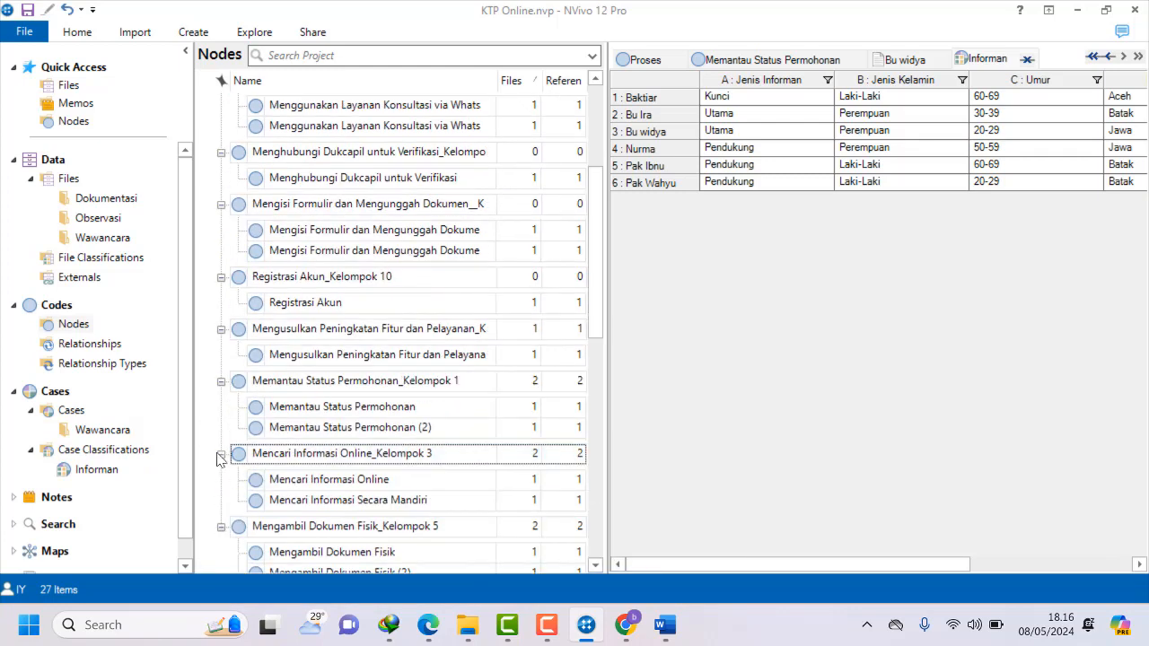
{"action": "right_click", "coordinate": [221, 459]}
{"action": "left_click", "coordinate": [264, 574]}
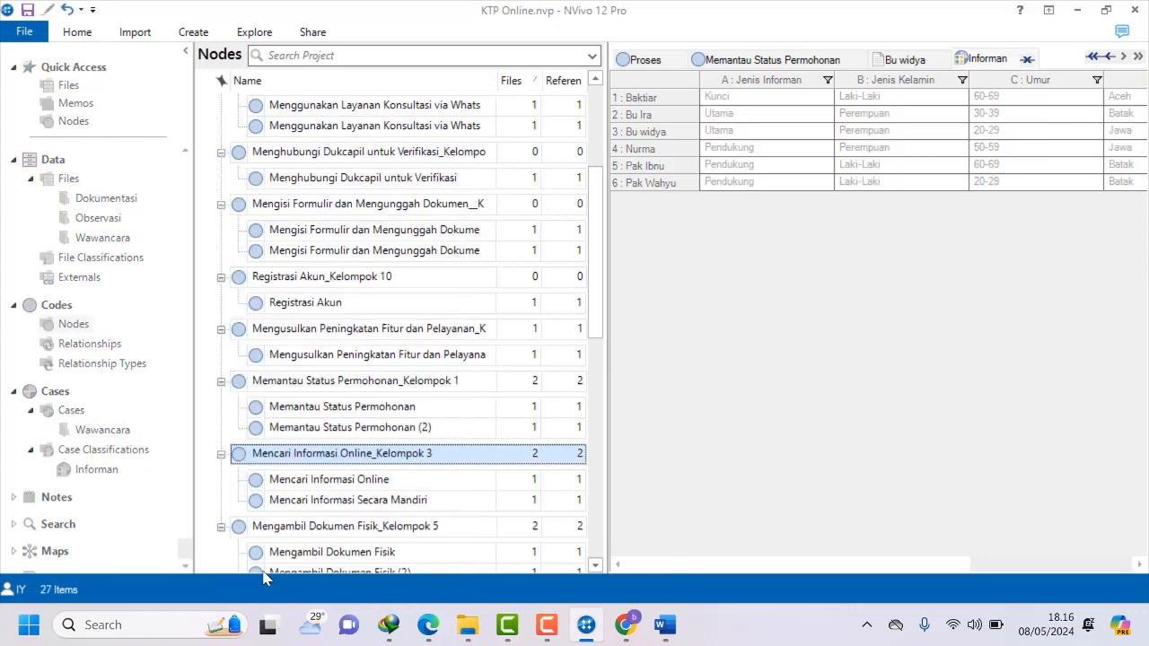
{"action": "right_click", "coordinate": [222, 535]}
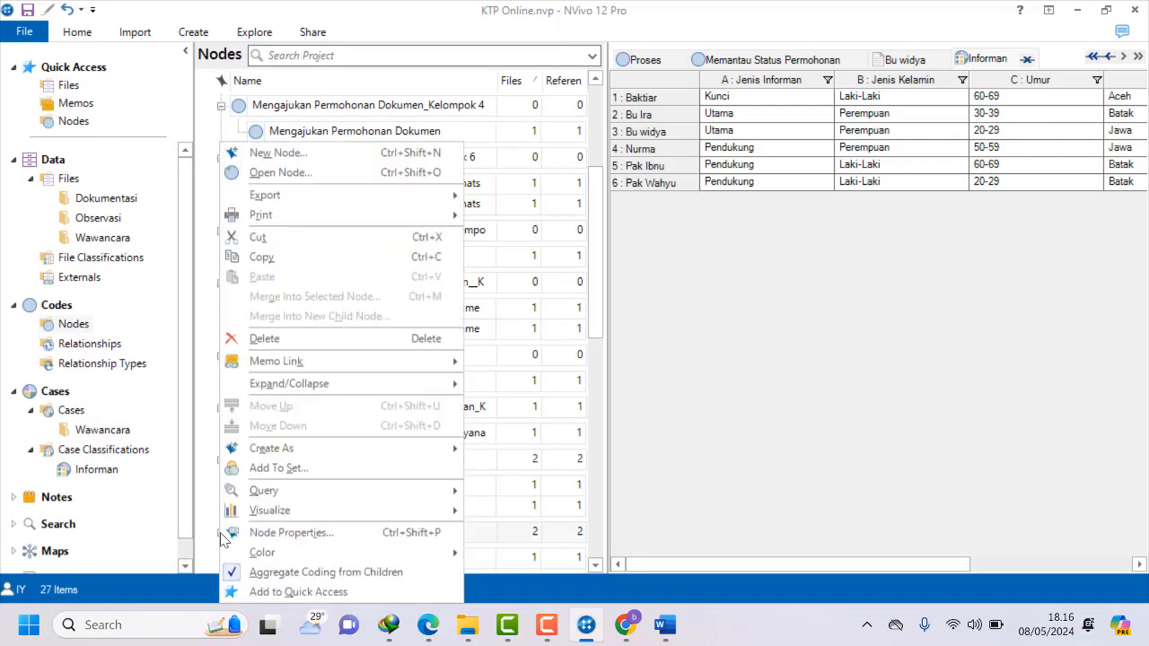
{"action": "left_click", "coordinate": [267, 572]}
Enable Aggregate Coding from Children for Mengajukan Permohonan Dokumen_Kelompok 4 and the Menghubungi Dukcapil untuk Verifikasi group node.
{"action": "scroll", "coordinate": [323, 495], "scroll_direction": "down", "scroll_amount": 2}
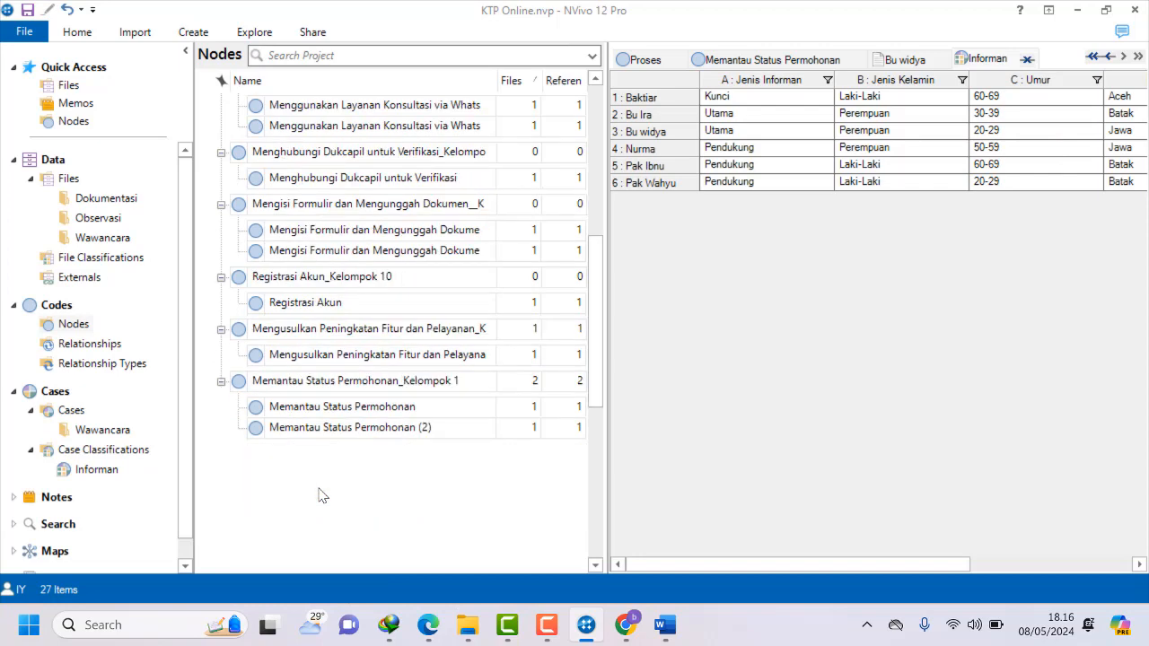
{"action": "scroll", "coordinate": [309, 492], "scroll_direction": "up", "scroll_amount": 5}
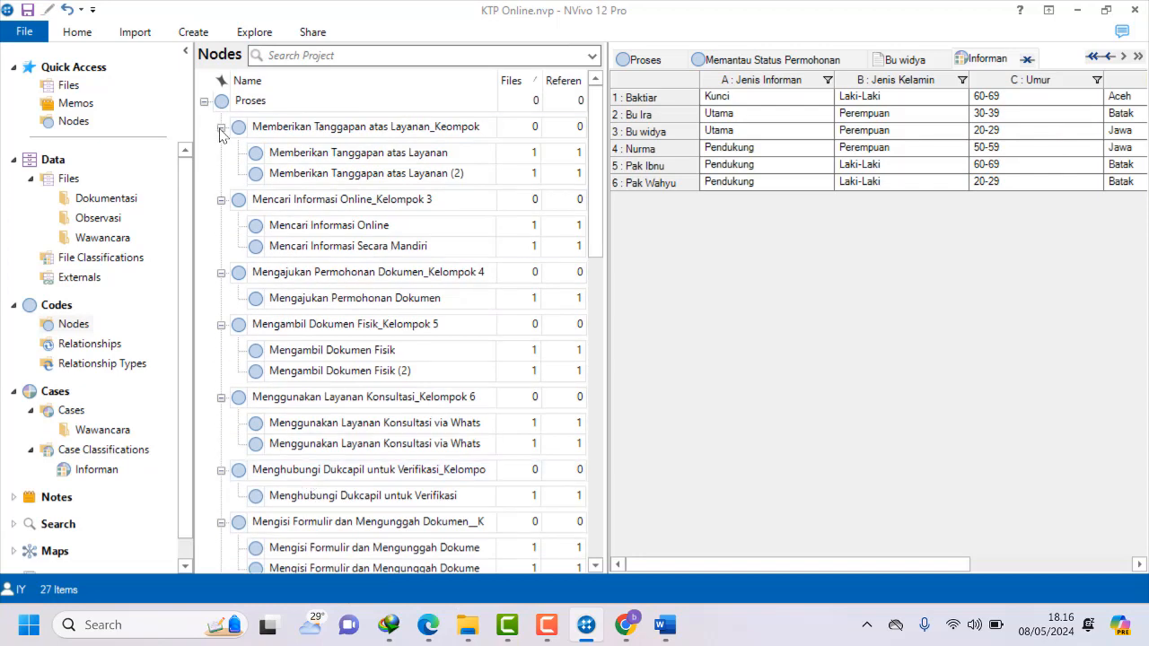
{"action": "right_click", "coordinate": [224, 280]}
{"action": "left_click", "coordinate": [300, 572]}
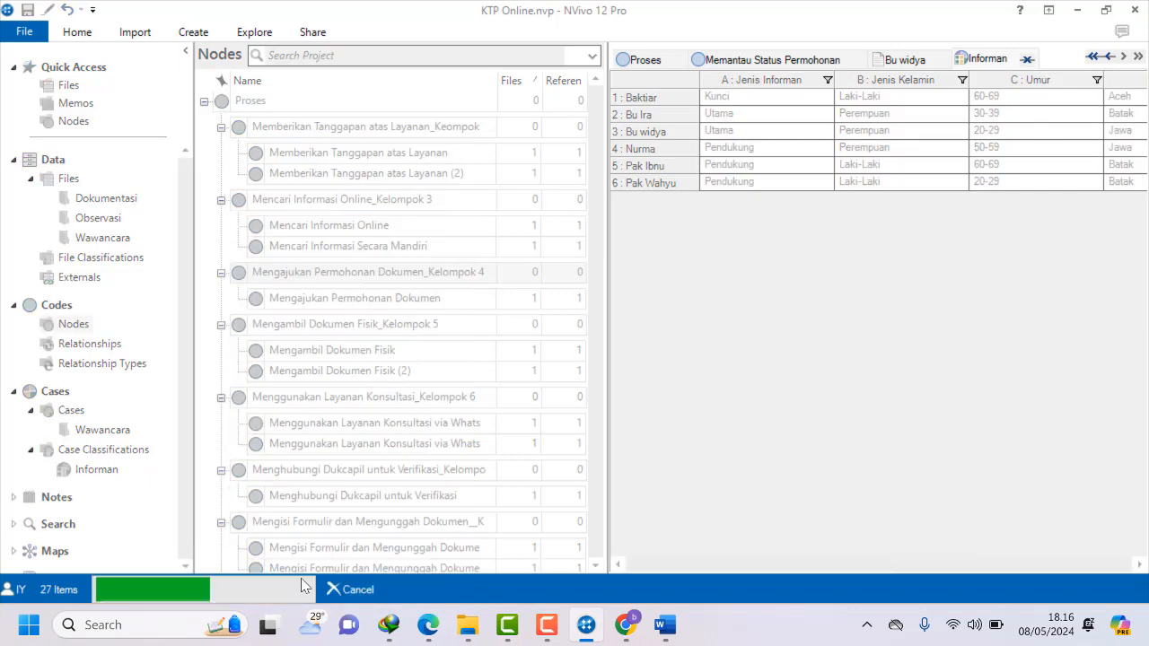
{"action": "right_click", "coordinate": [226, 429]}
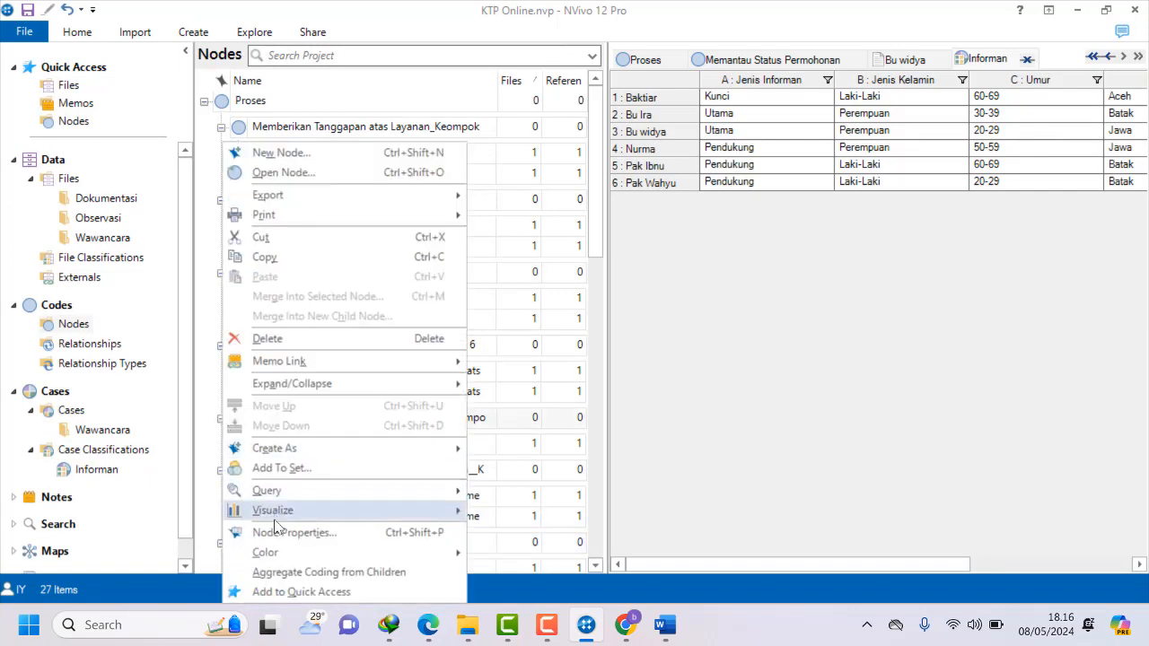
{"action": "left_click", "coordinate": [288, 572]}
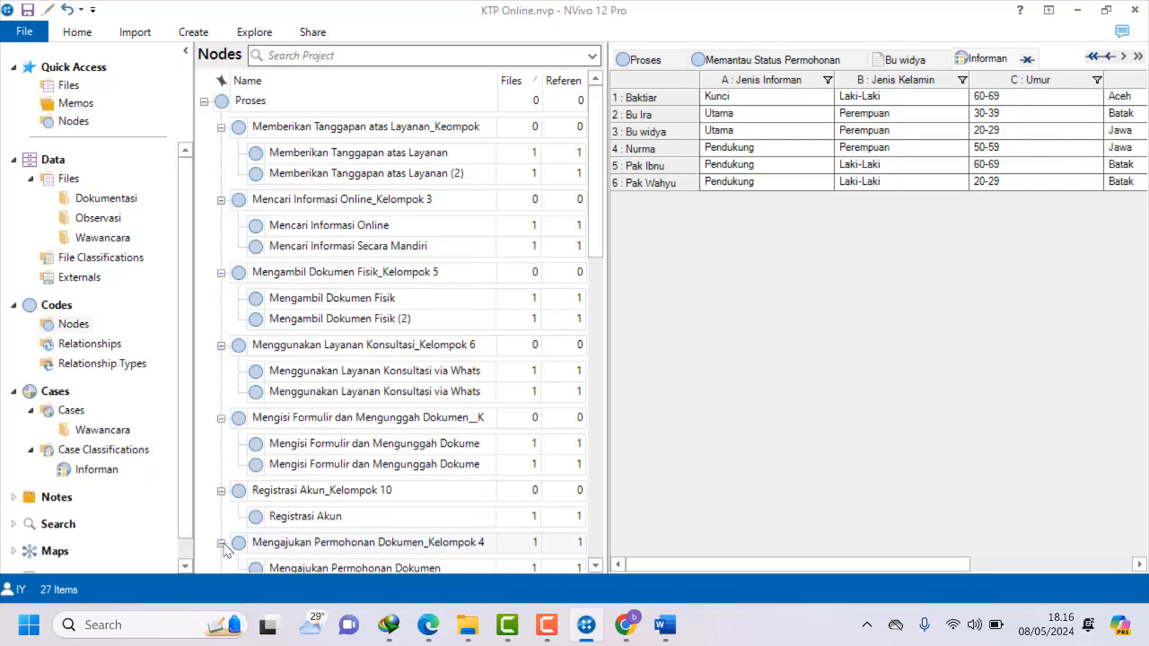
Turn off Aggregate Coding from Children for Mengajukan Permohonan Dokumen_Kelompok 4 and look over the group nodes under Proses.
{"action": "right_click", "coordinate": [224, 550]}
{"action": "left_click", "coordinate": [260, 571]}
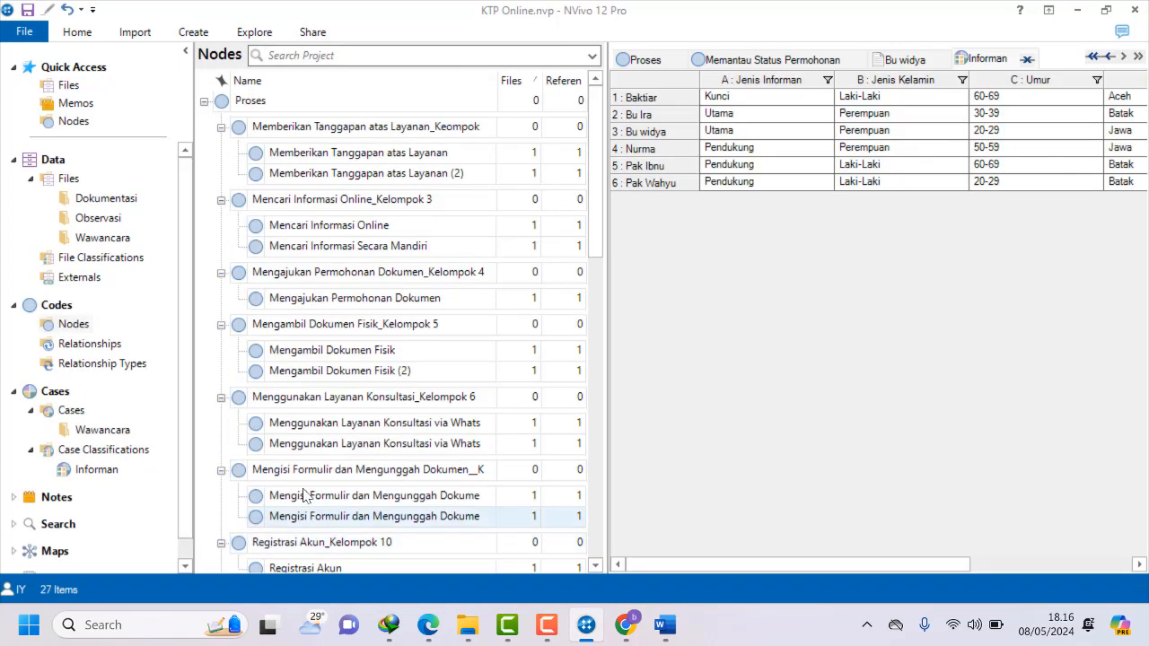
{"action": "scroll", "coordinate": [305, 350], "scroll_direction": "down", "scroll_amount": 5}
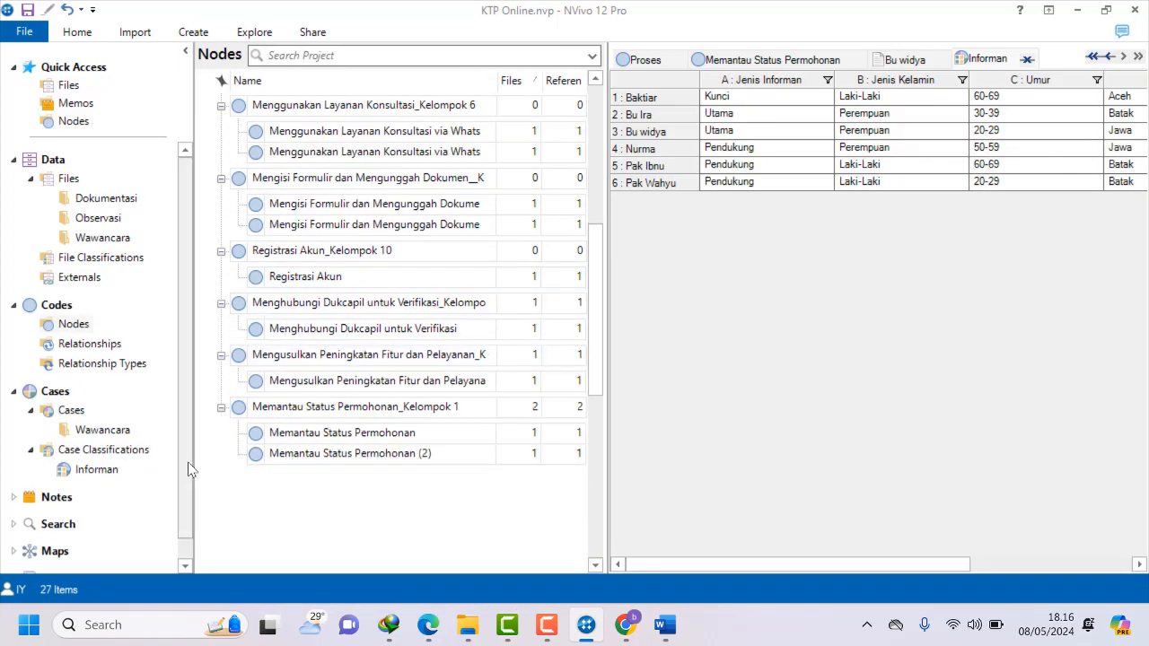
{"action": "scroll", "coordinate": [222, 414], "scroll_direction": "up", "scroll_amount": 5}
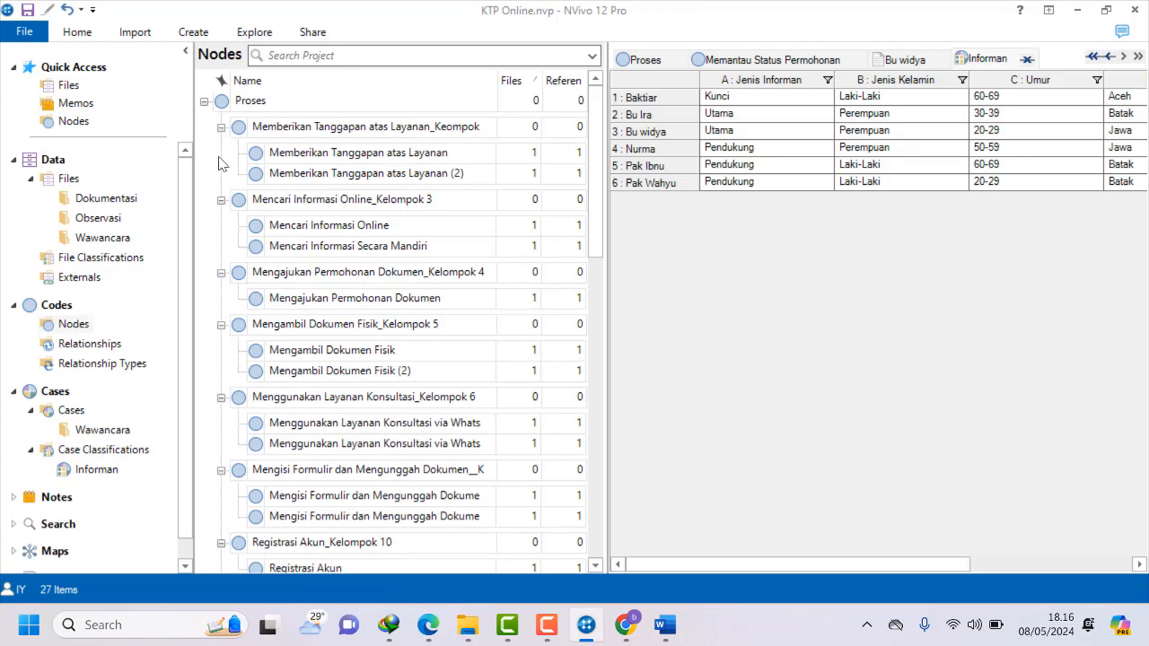
Enable Aggregate Coding from Children for the Memberikan Tanggapan atas Layanan group node and Mengajukan Permohonan Dokumen_Kelompok 4.
{"action": "right_click", "coordinate": [224, 132]}
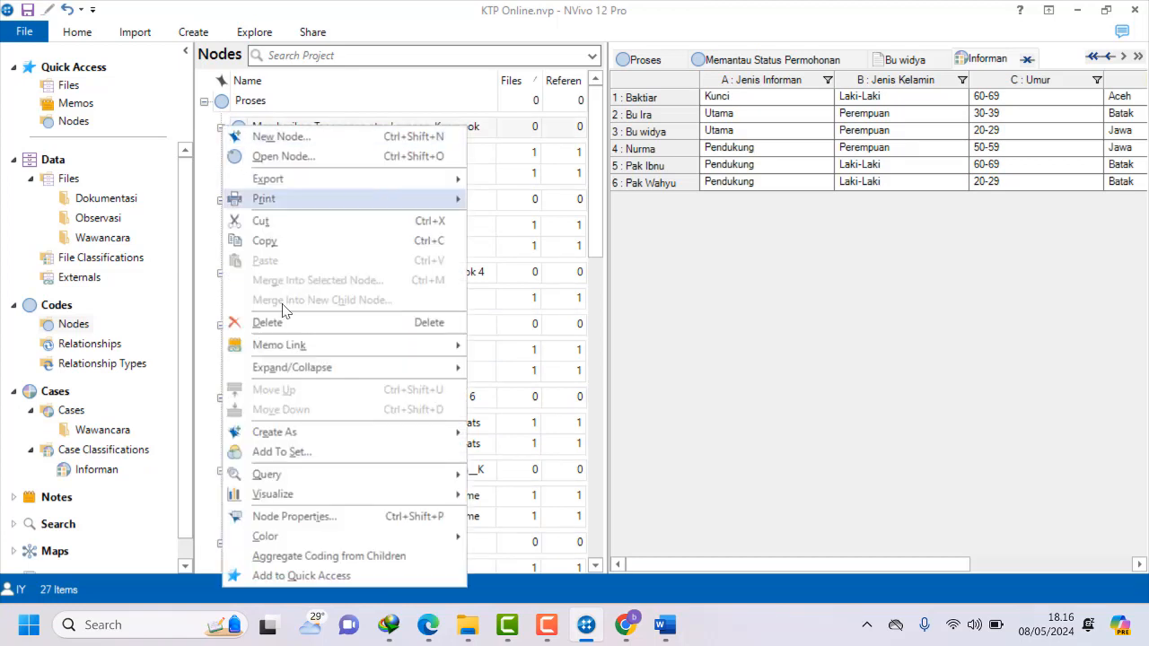
{"action": "left_click", "coordinate": [319, 556]}
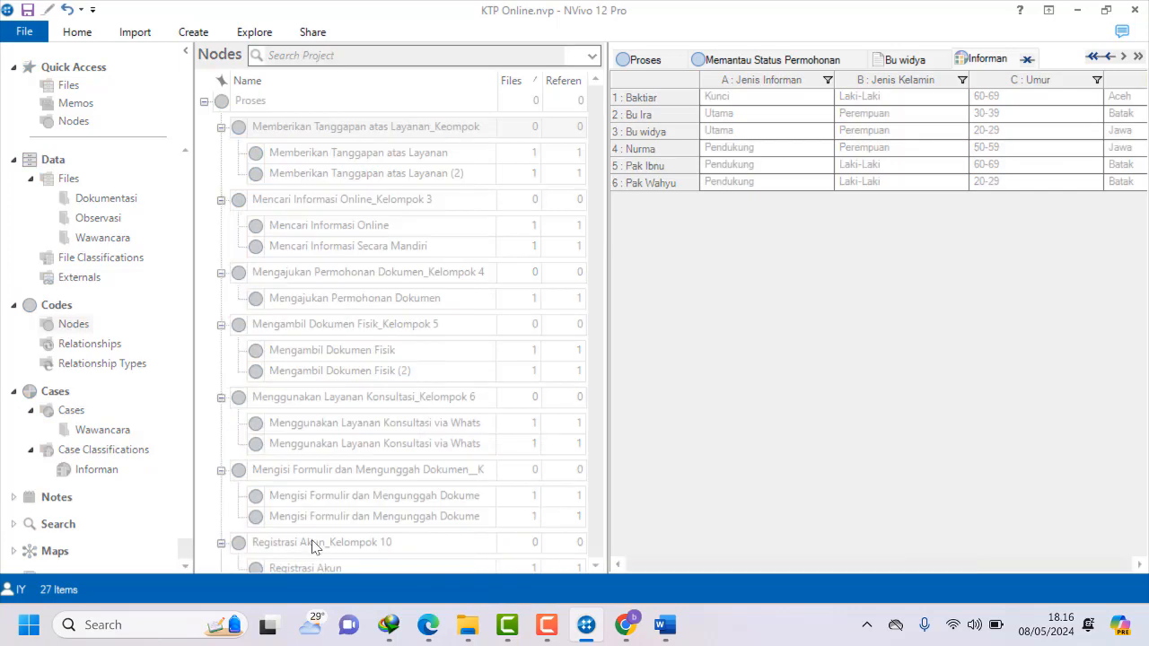
{"action": "right_click", "coordinate": [224, 207]}
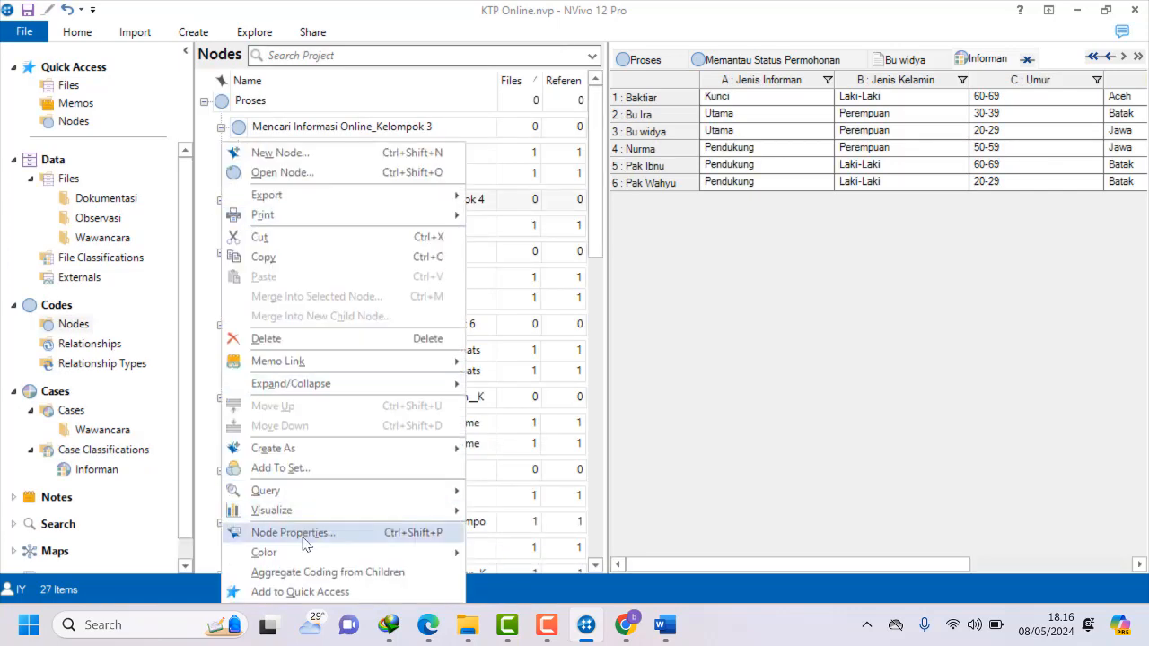
{"action": "left_click", "coordinate": [314, 573]}
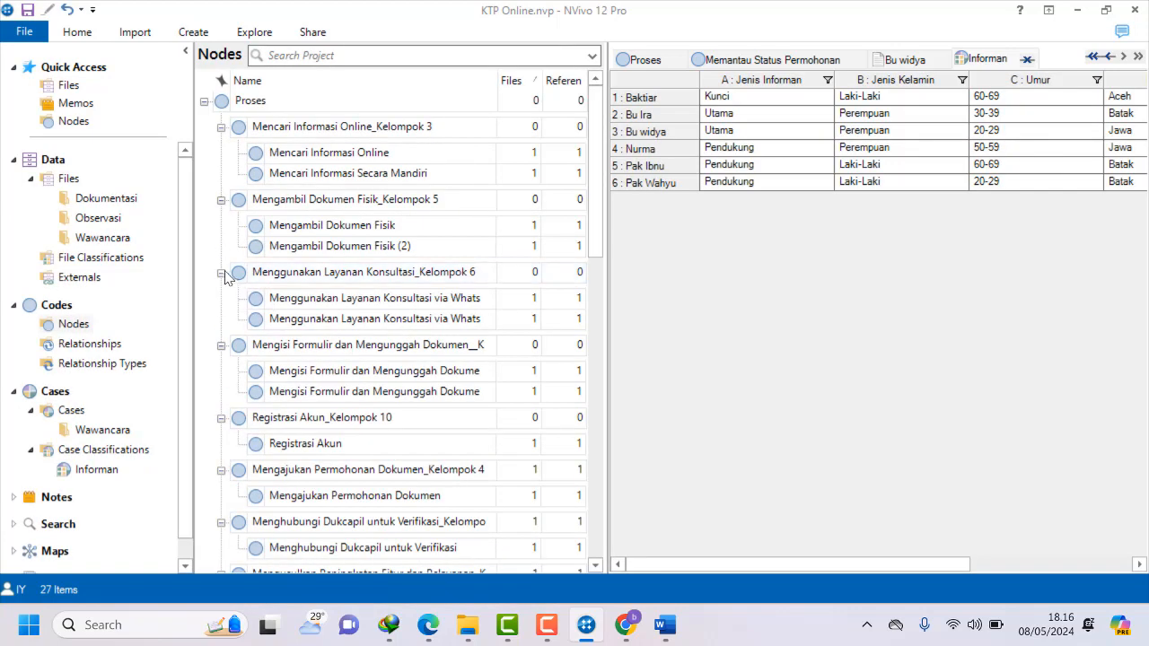
Enable Aggregate Coding from Children for the Menggunakan Layanan Konsultasi_Kelompok 6 and Mencari Informasi Online_Kelompok 3 group nodes.
{"action": "left_click", "coordinate": [222, 276]}
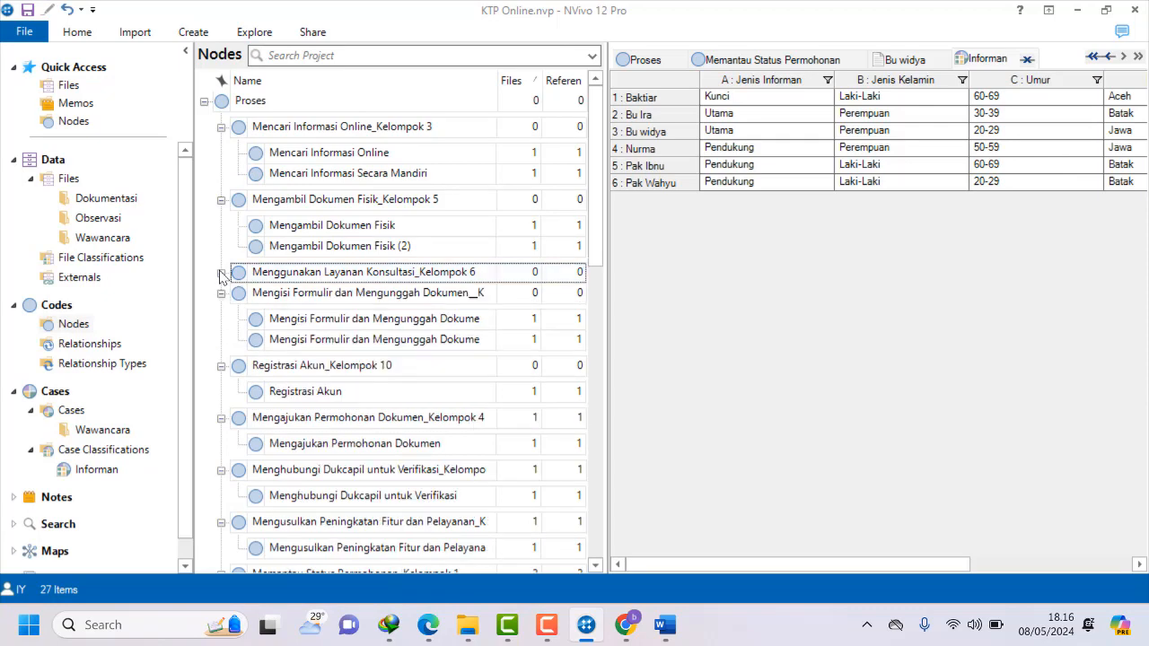
{"action": "scroll", "coordinate": [223, 276], "scroll_direction": "down", "scroll_amount": 1}
{"action": "right_click", "coordinate": [225, 260]}
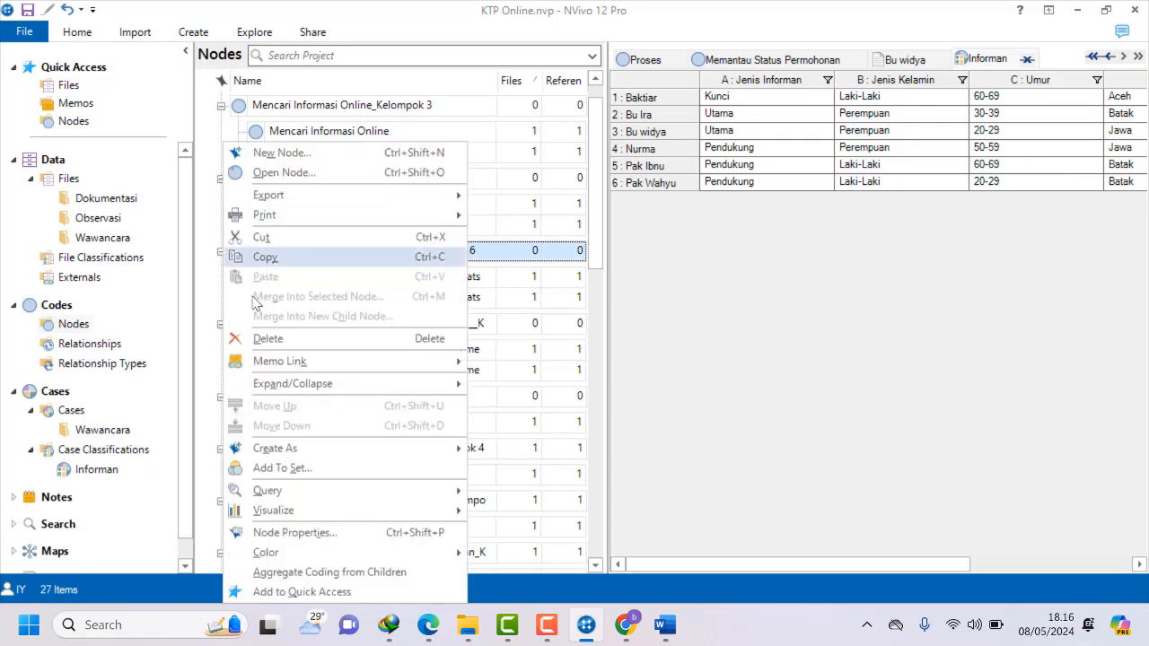
{"action": "left_click", "coordinate": [310, 572]}
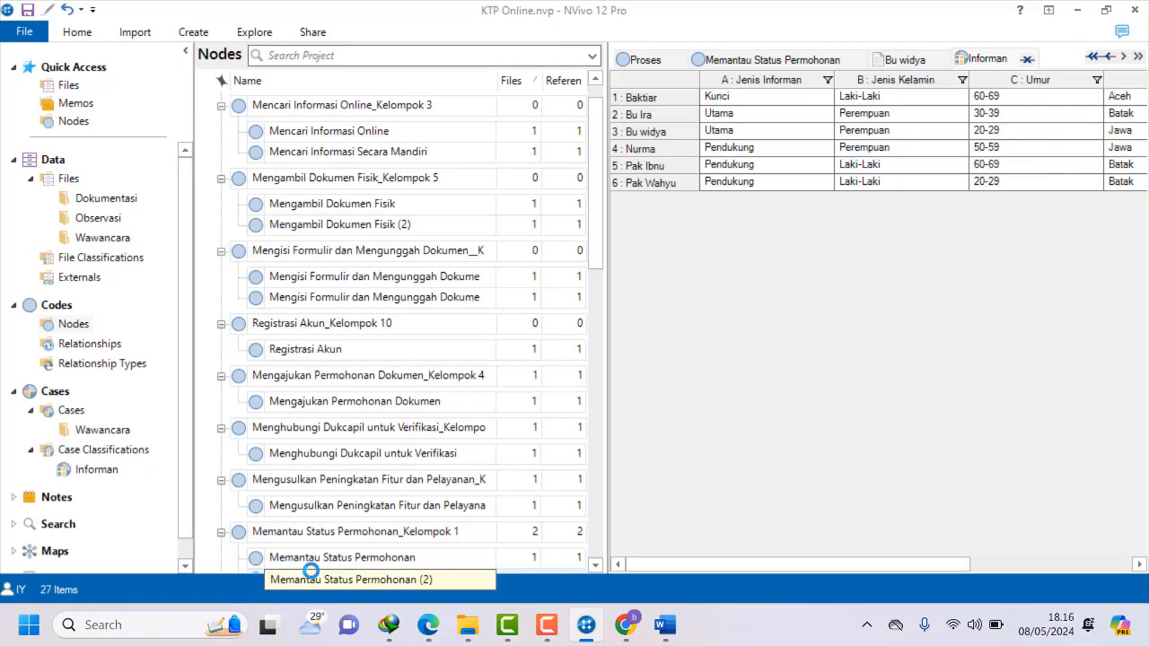
{"action": "right_click", "coordinate": [222, 112]}
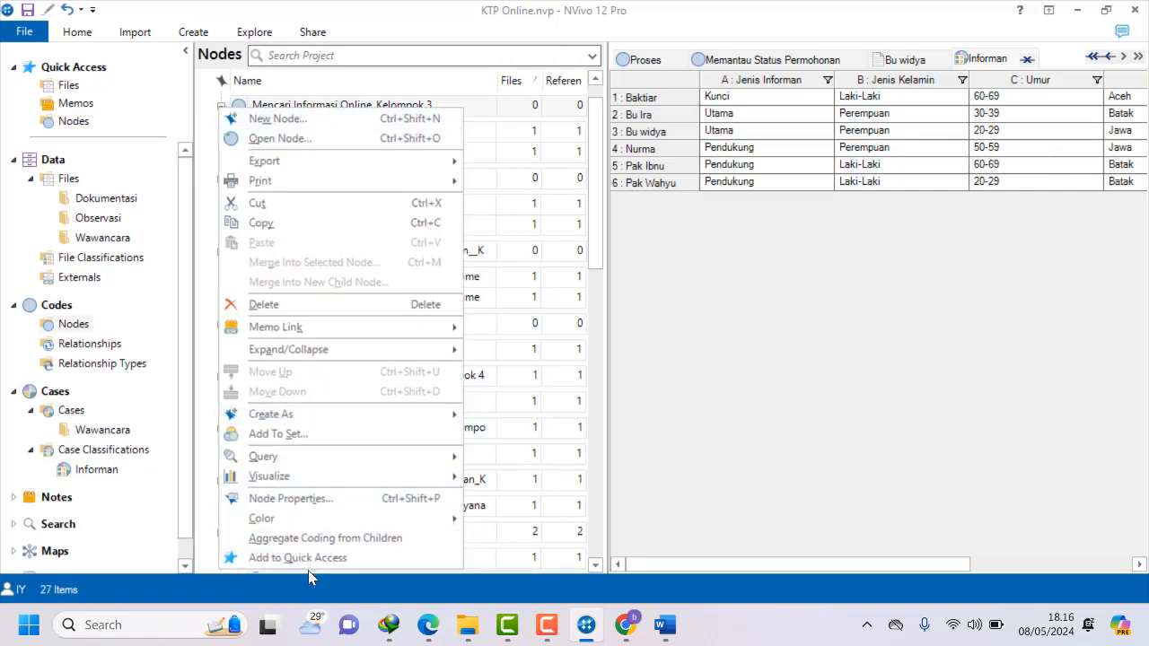
{"action": "left_click", "coordinate": [309, 538]}
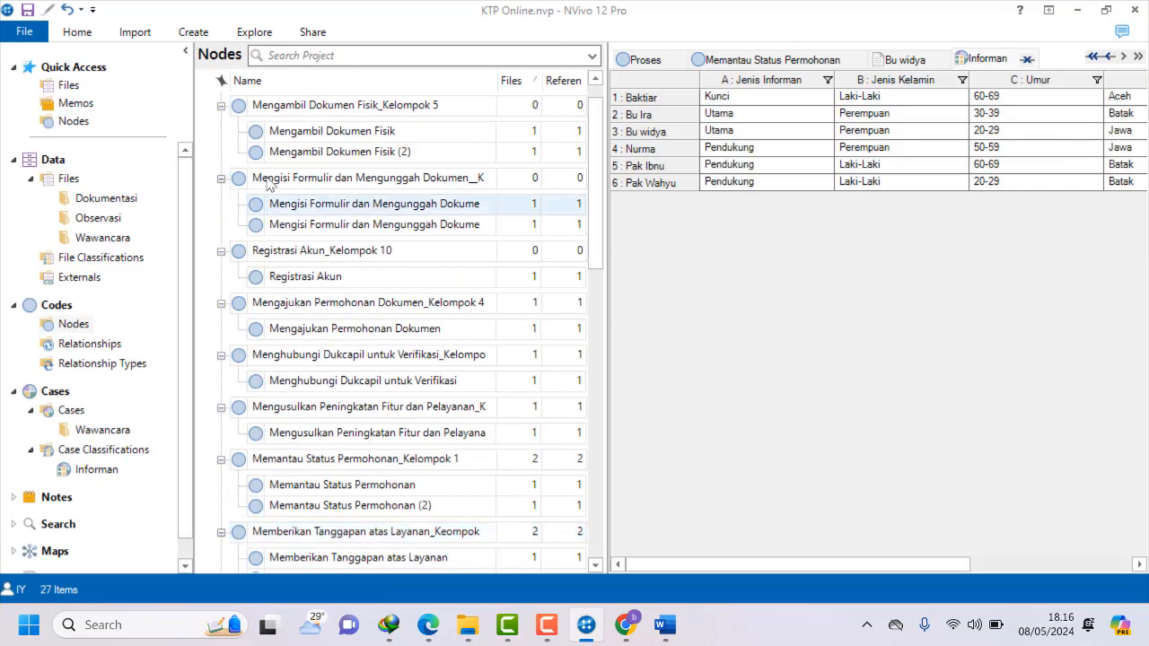
Enable Aggregate Coding from Children for Mengambil Dokumen Fisik_Kelompok 5, the Mengisi Formulir dan Mengunggah Dokumen group node and Registrasi Akun_Kelompok 10.
{"action": "right_click", "coordinate": [226, 111]}
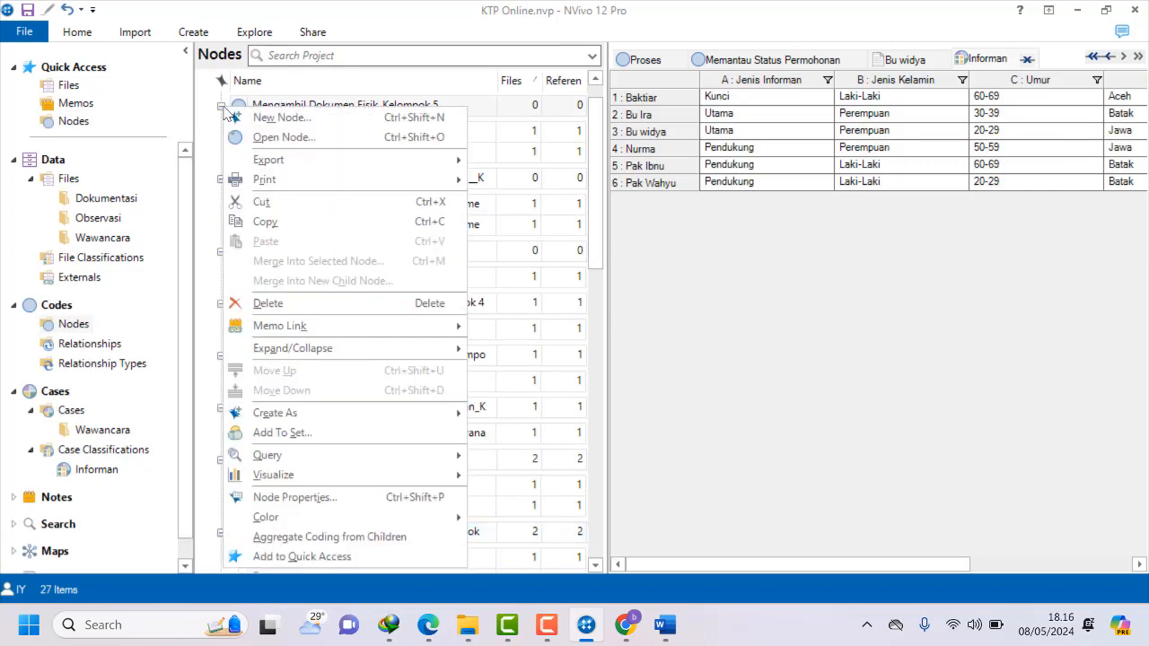
{"action": "left_click", "coordinate": [307, 538]}
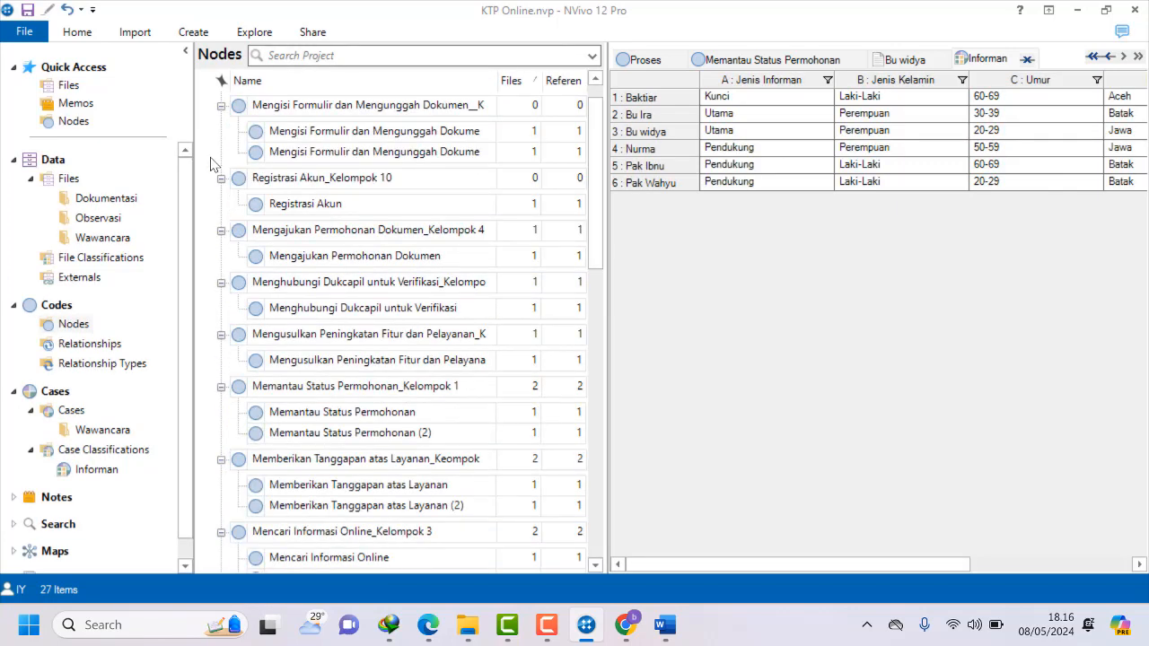
{"action": "right_click", "coordinate": [226, 111]}
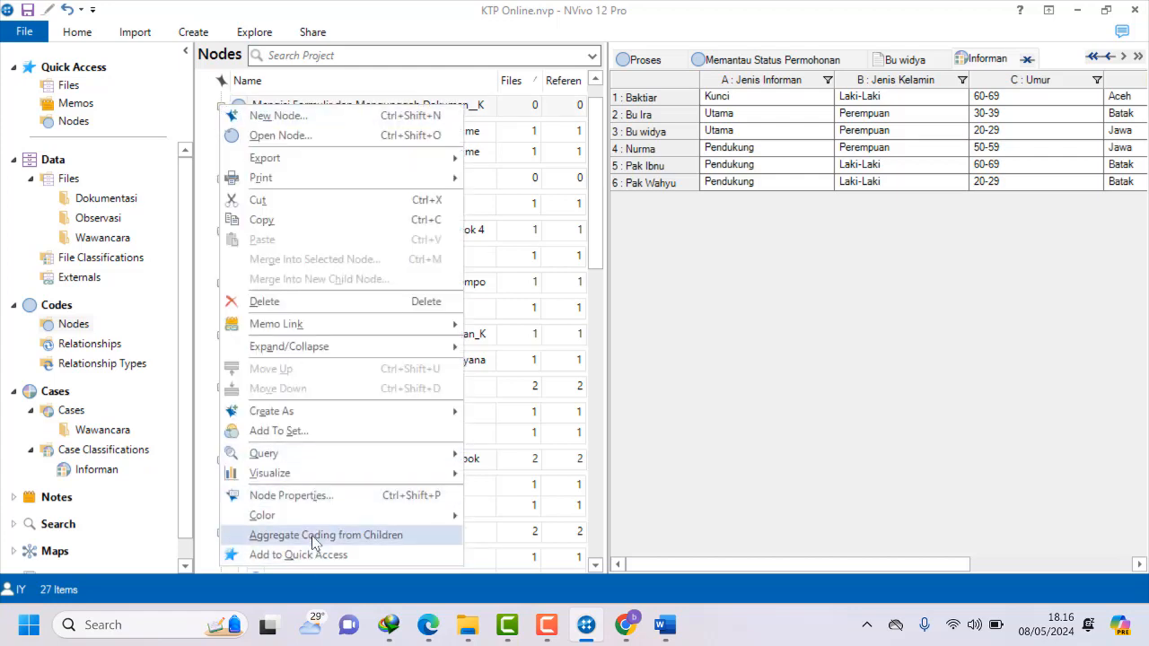
{"action": "left_click", "coordinate": [310, 538]}
{"action": "right_click", "coordinate": [224, 111]}
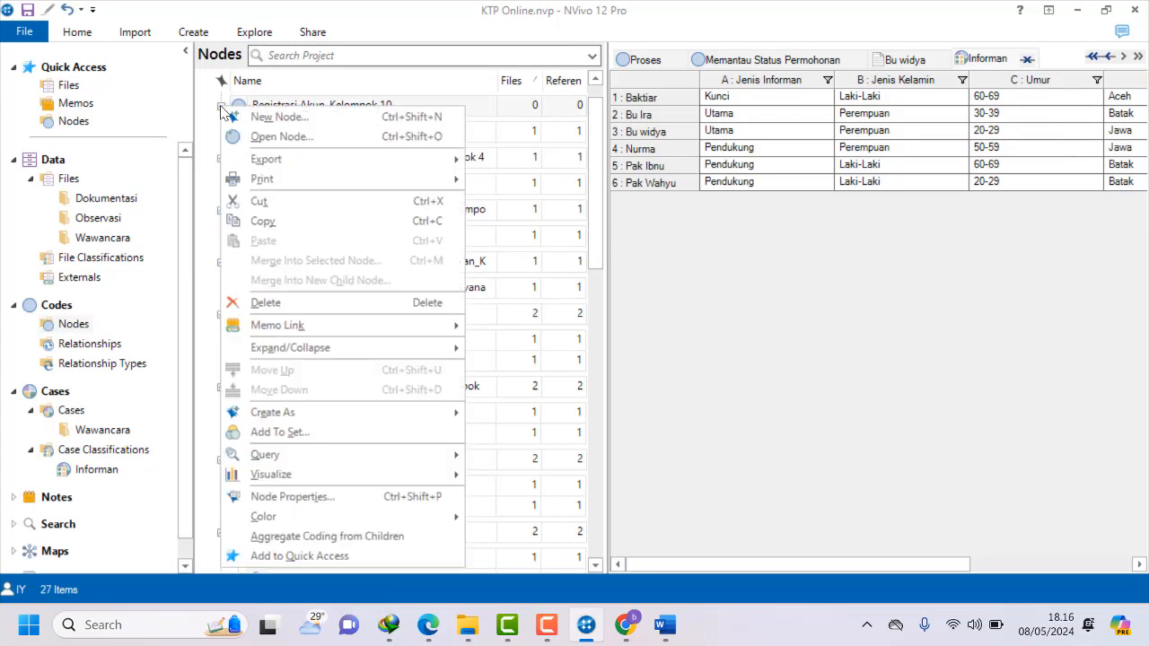
{"action": "left_click", "coordinate": [301, 536]}
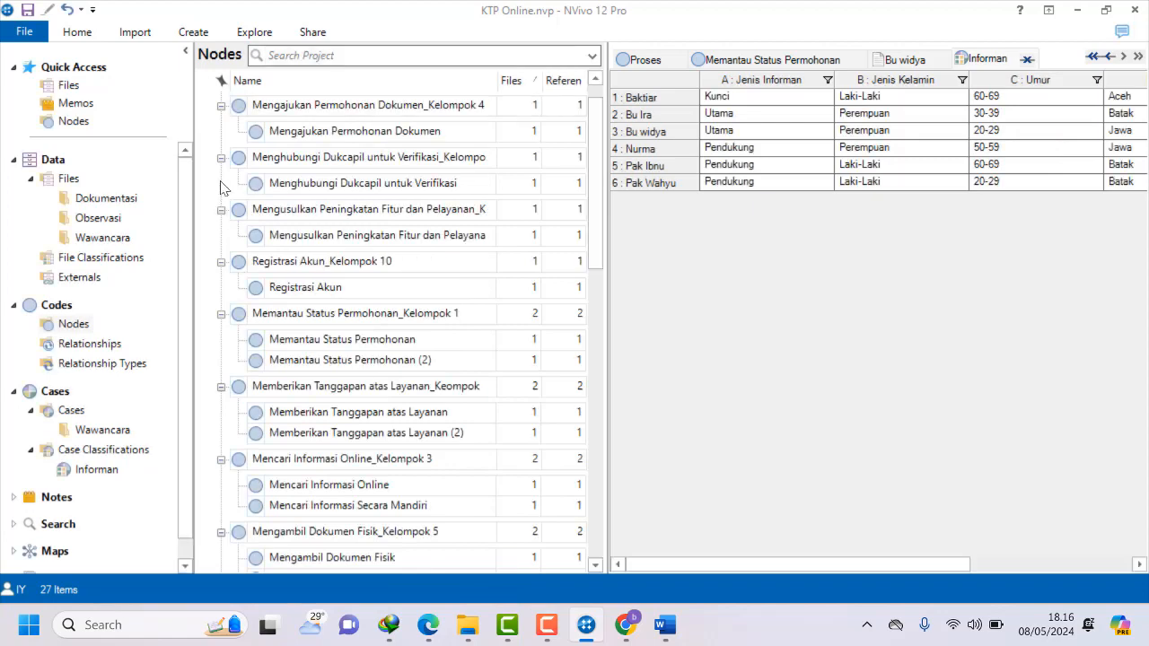
Switch Aggregate Coding from Children off and on again for Mengajukan Permohonan Dokumen_Kelompok 4 and the Menghubungi Dukcapil untuk Verifikasi group node.
{"action": "right_click", "coordinate": [226, 112]}
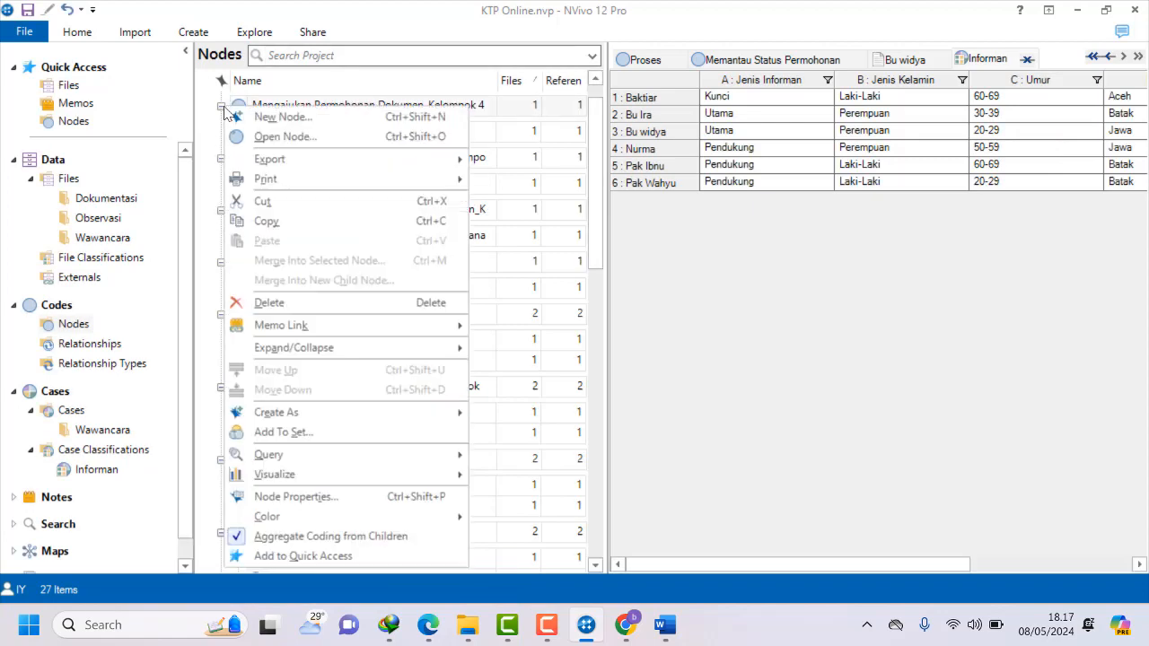
{"action": "left_click", "coordinate": [303, 535]}
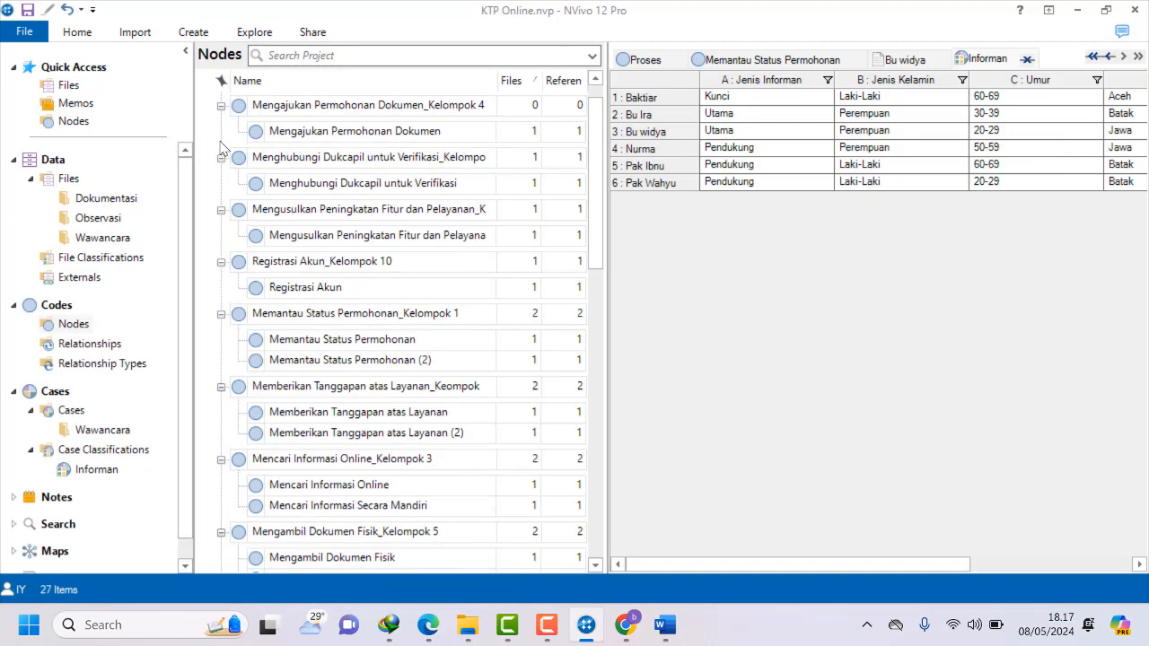
{"action": "right_click", "coordinate": [222, 110]}
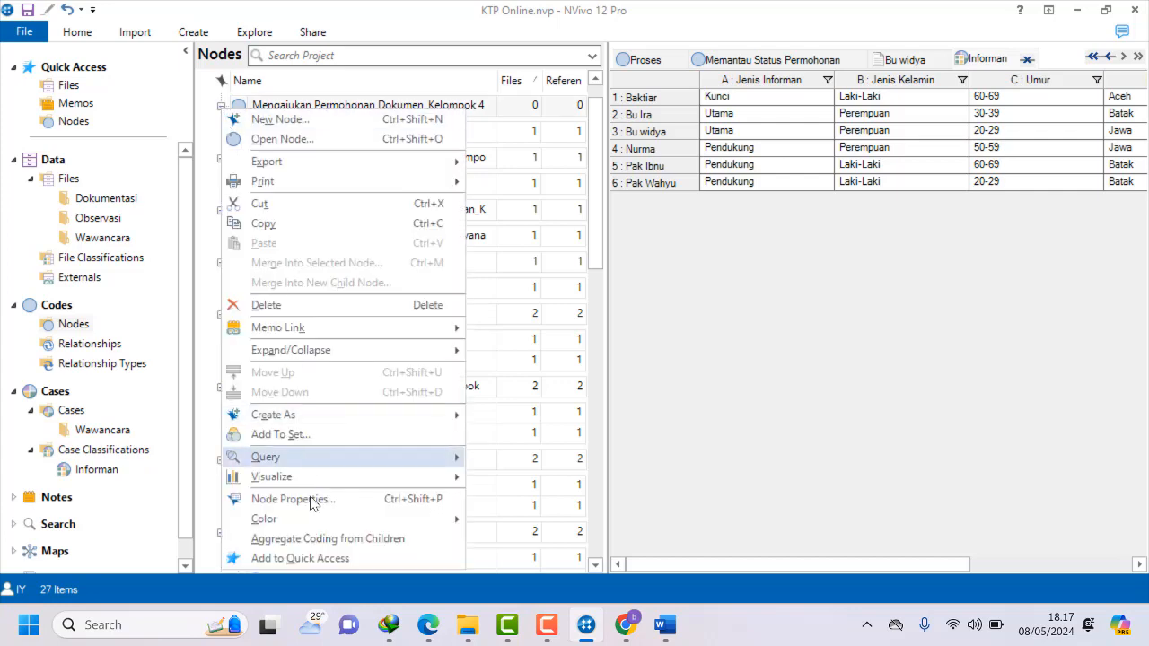
{"action": "left_click", "coordinate": [310, 544]}
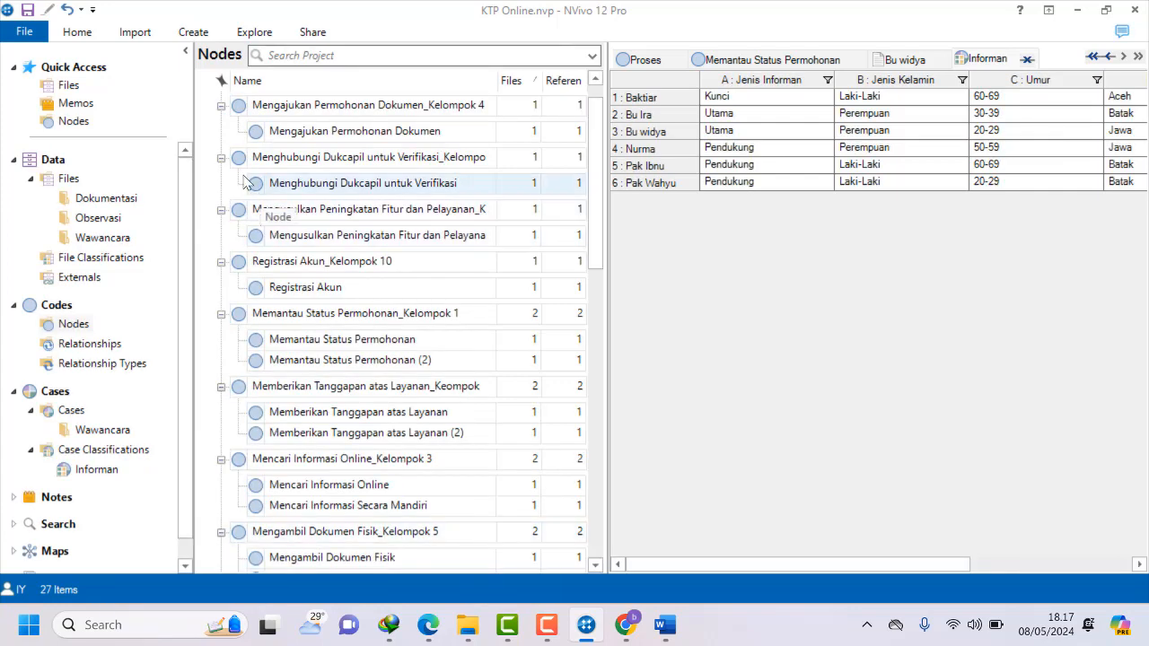
{"action": "right_click", "coordinate": [226, 158]}
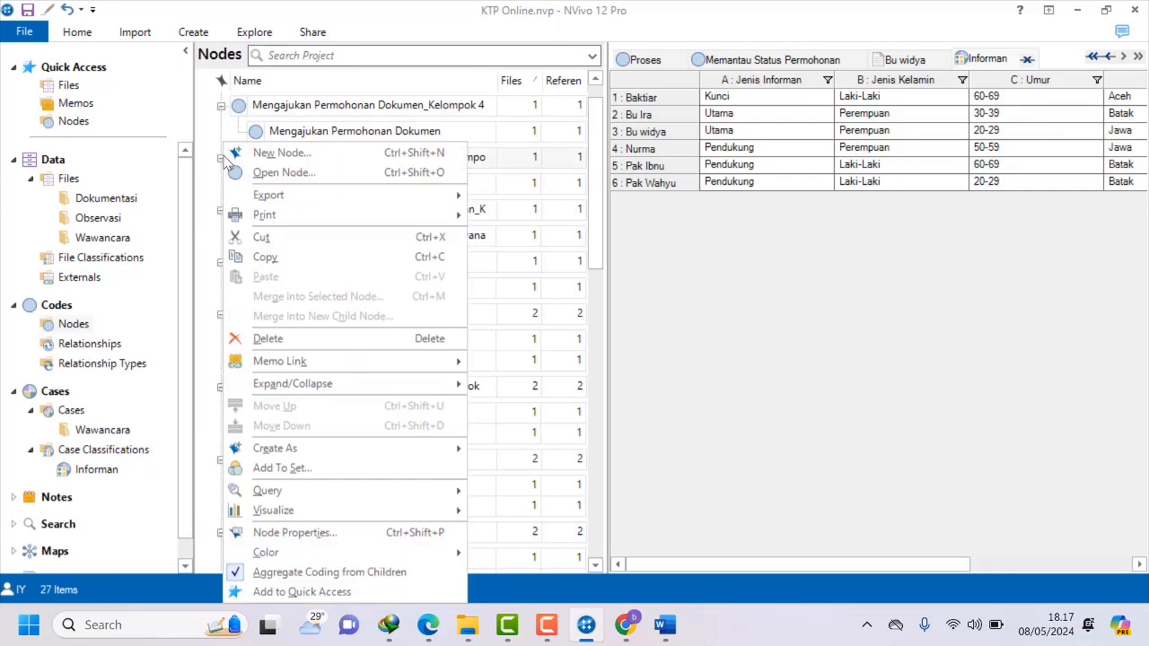
{"action": "left_click", "coordinate": [310, 572]}
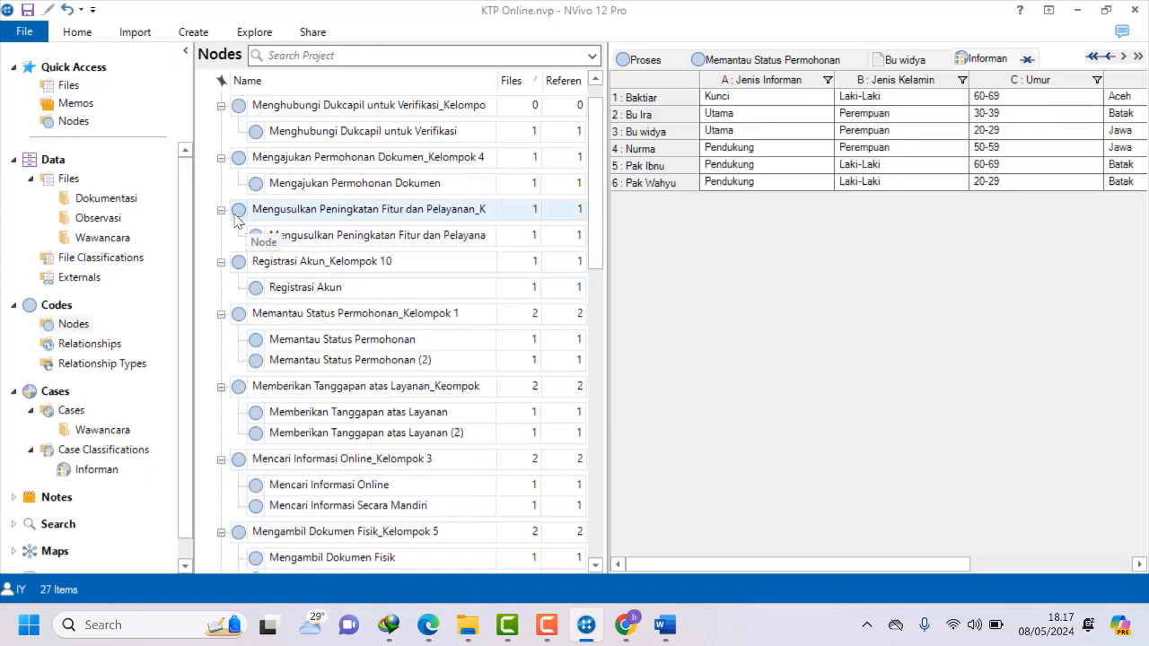
{"action": "right_click", "coordinate": [223, 117]}
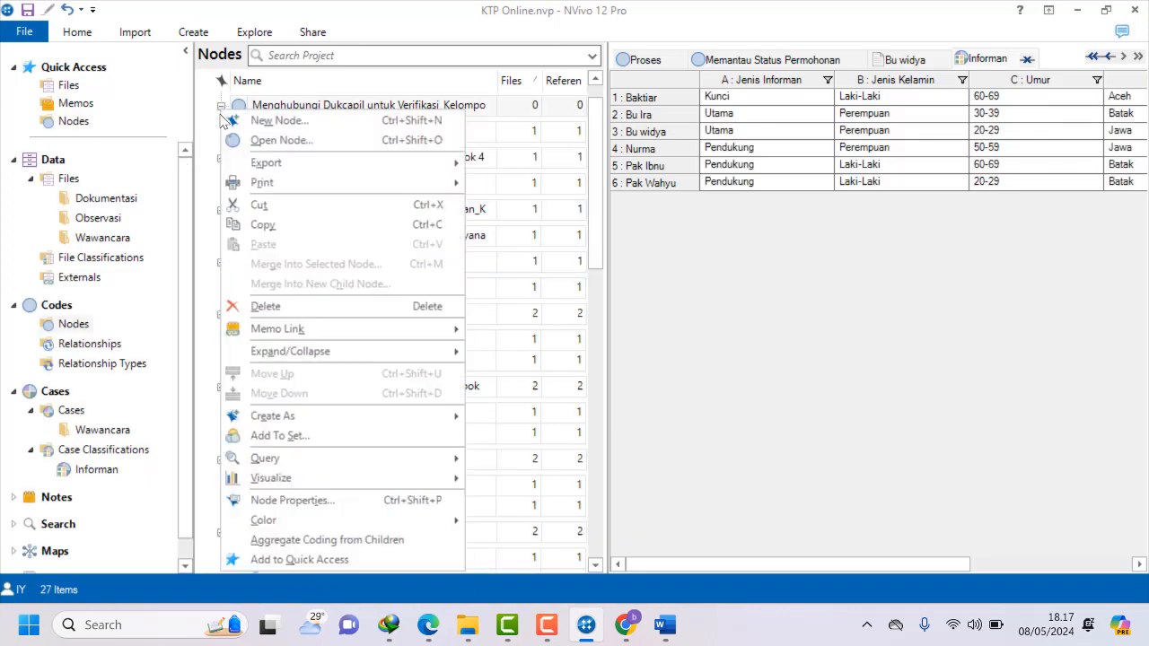
{"action": "left_click", "coordinate": [285, 531]}
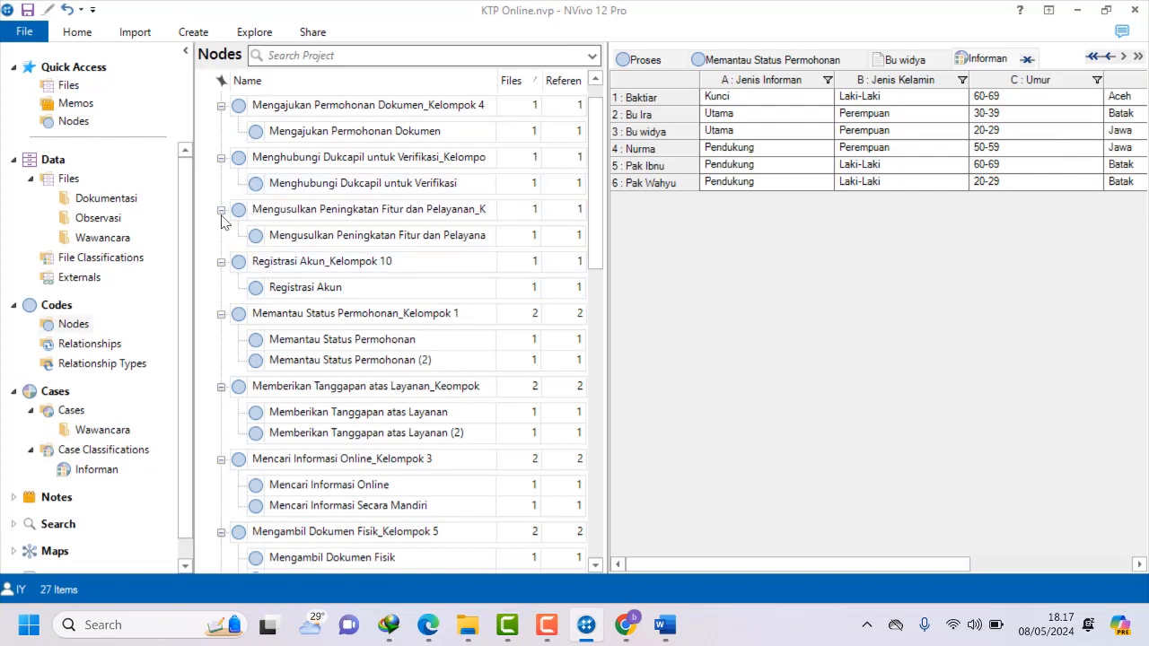
Check the file and reference counts of the group nodes under Proses, and review the Informan classification's attributes and cases.
{"action": "scroll", "coordinate": [235, 503], "scroll_direction": "down", "scroll_amount": 2}
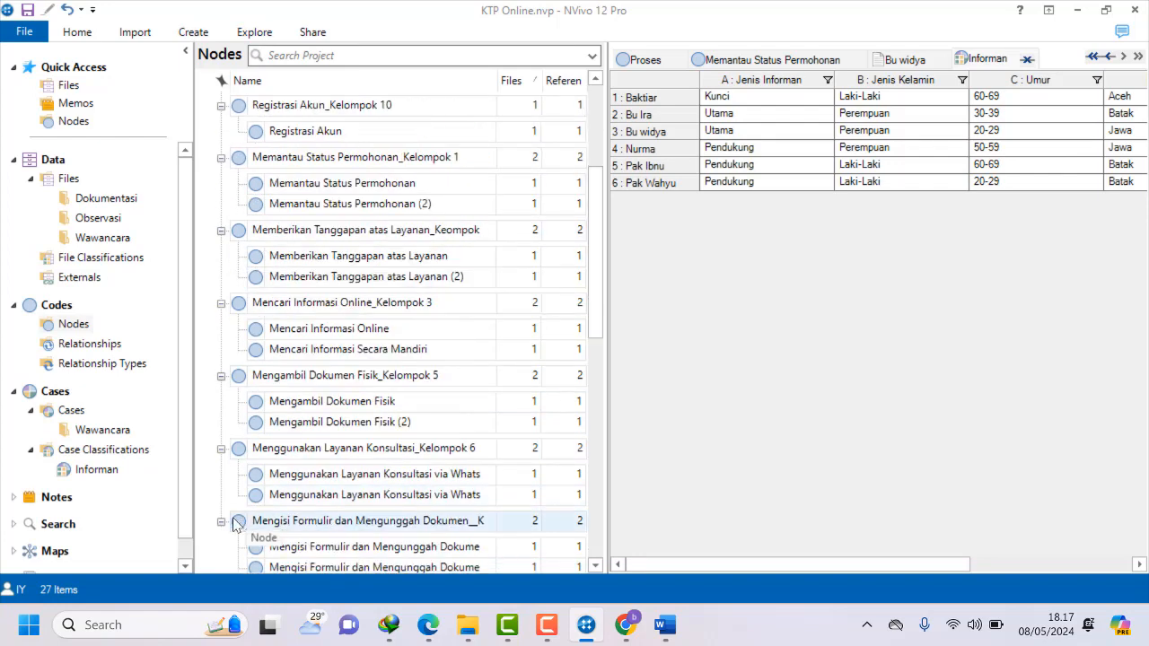
{"action": "scroll", "coordinate": [229, 512], "scroll_direction": "down", "scroll_amount": 4}
{"action": "scroll", "coordinate": [225, 494], "scroll_direction": "up", "scroll_amount": 6}
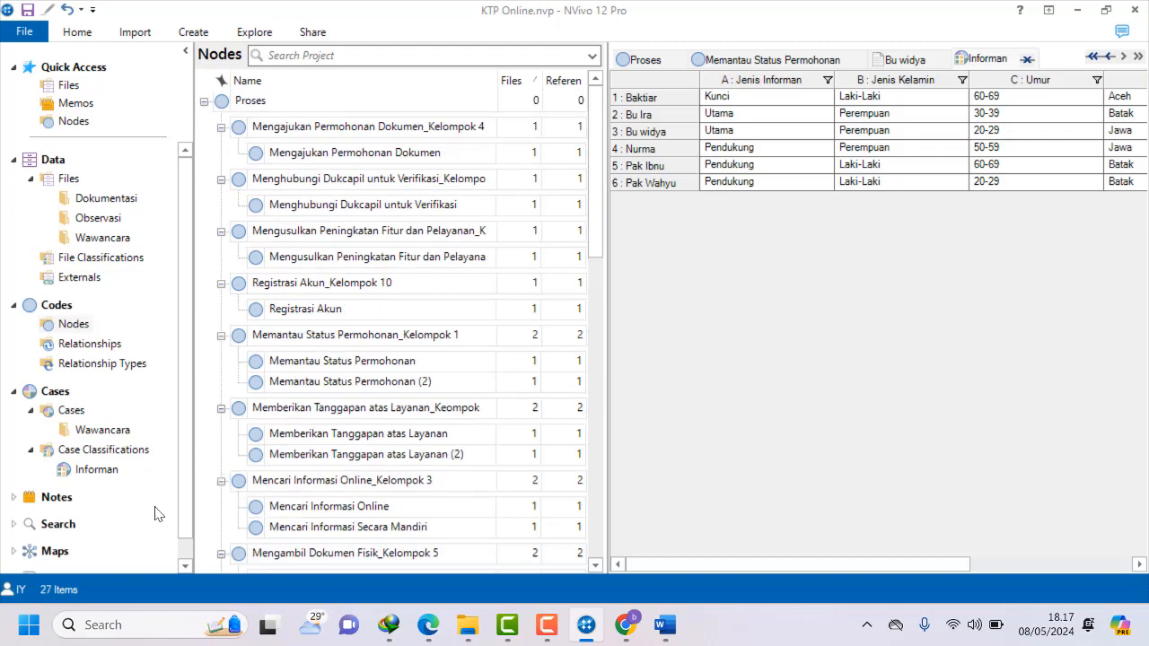
{"action": "left_click", "coordinate": [95, 469]}
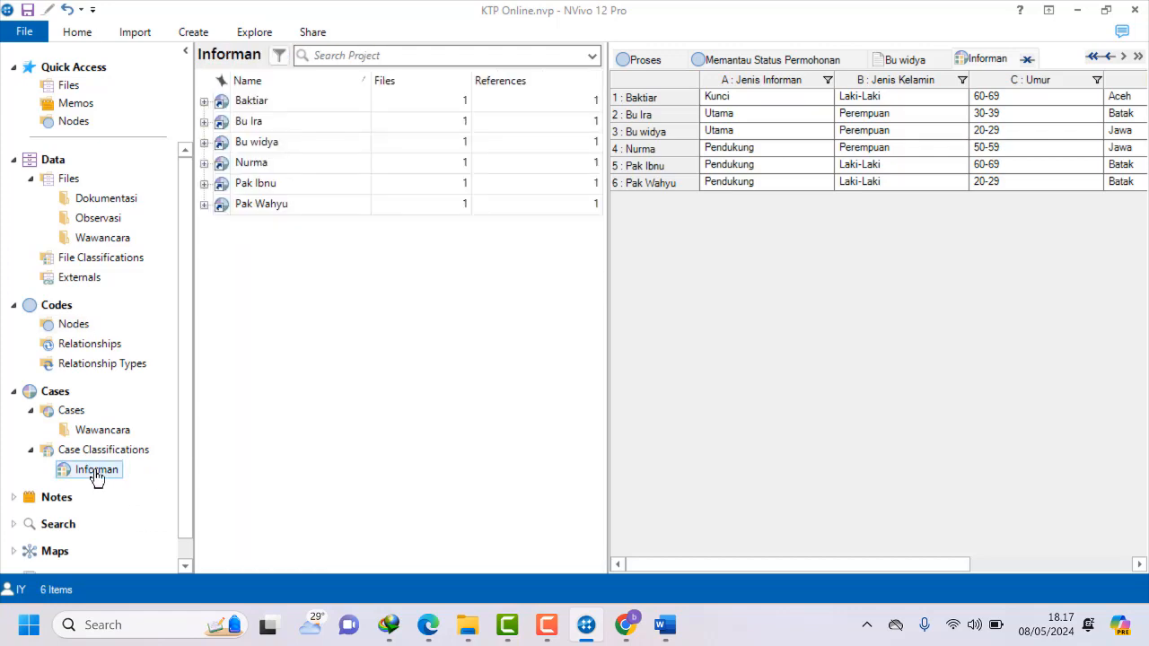
{"action": "left_click", "coordinate": [94, 451]}
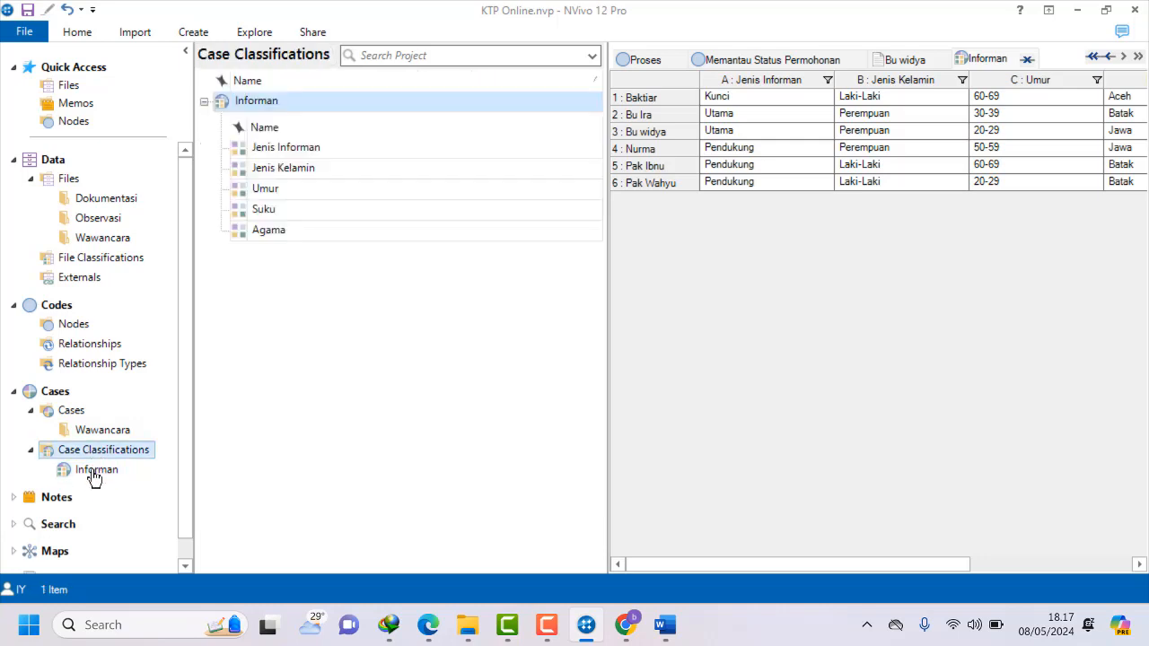
{"action": "left_click", "coordinate": [94, 472]}
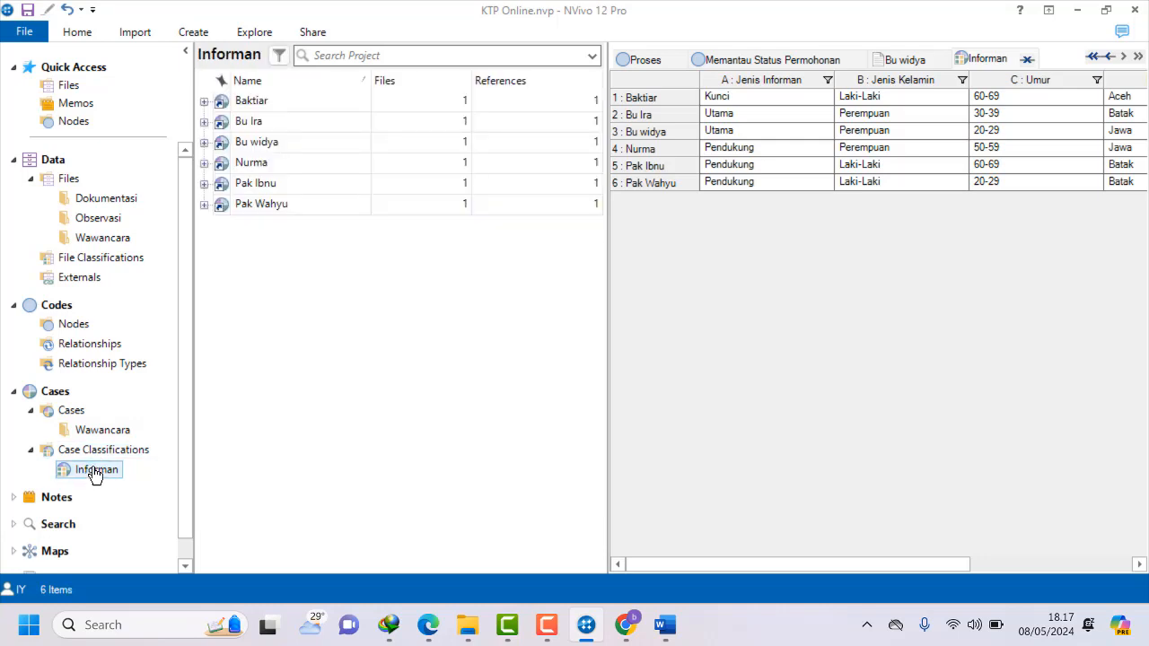
Start a Matrix Coding query and add the Jenis Informan attribute values Kunci, Utama and Pendukung as its rows.
{"action": "left_click", "coordinate": [254, 34]}
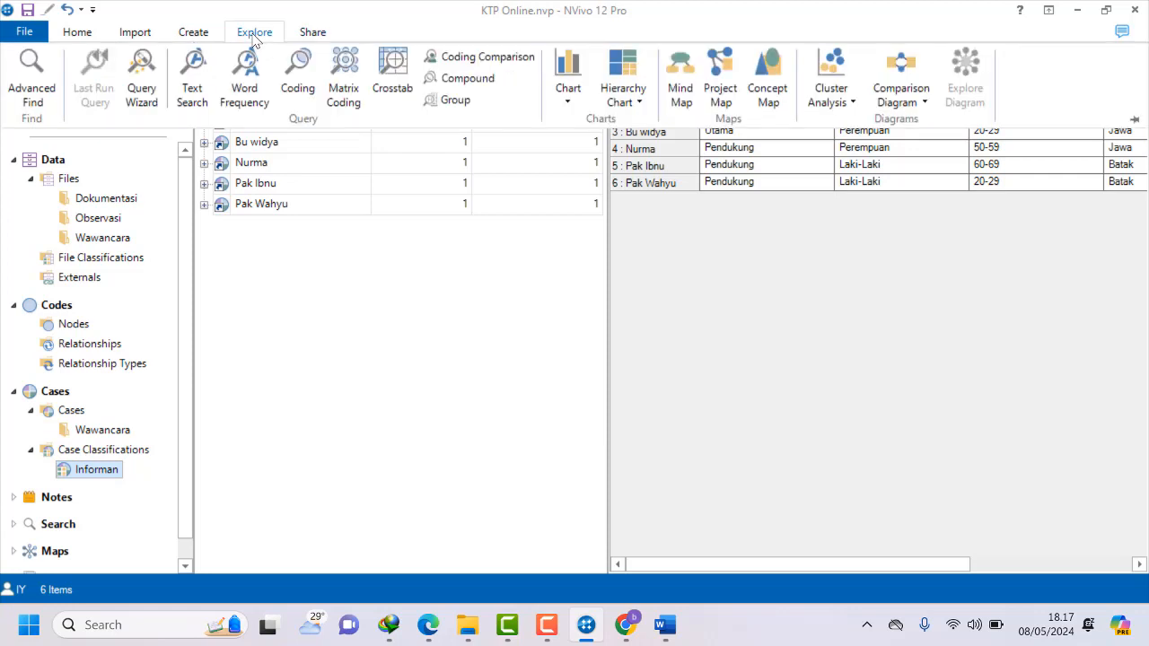
{"action": "left_click", "coordinate": [347, 108]}
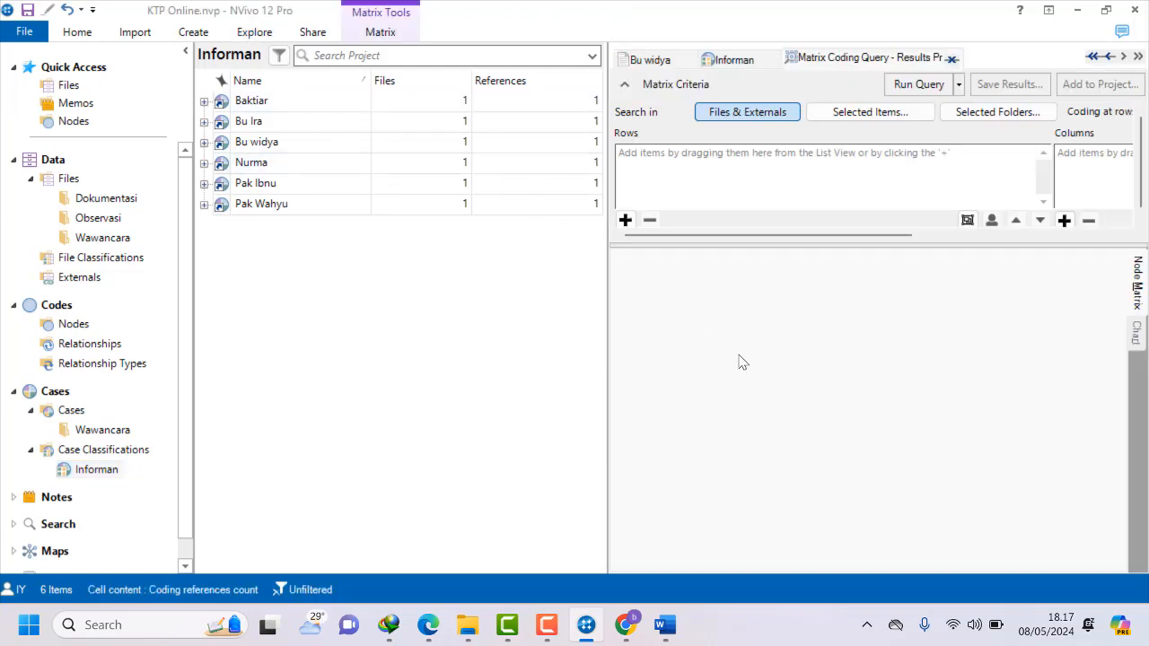
{"action": "left_click", "coordinate": [625, 219]}
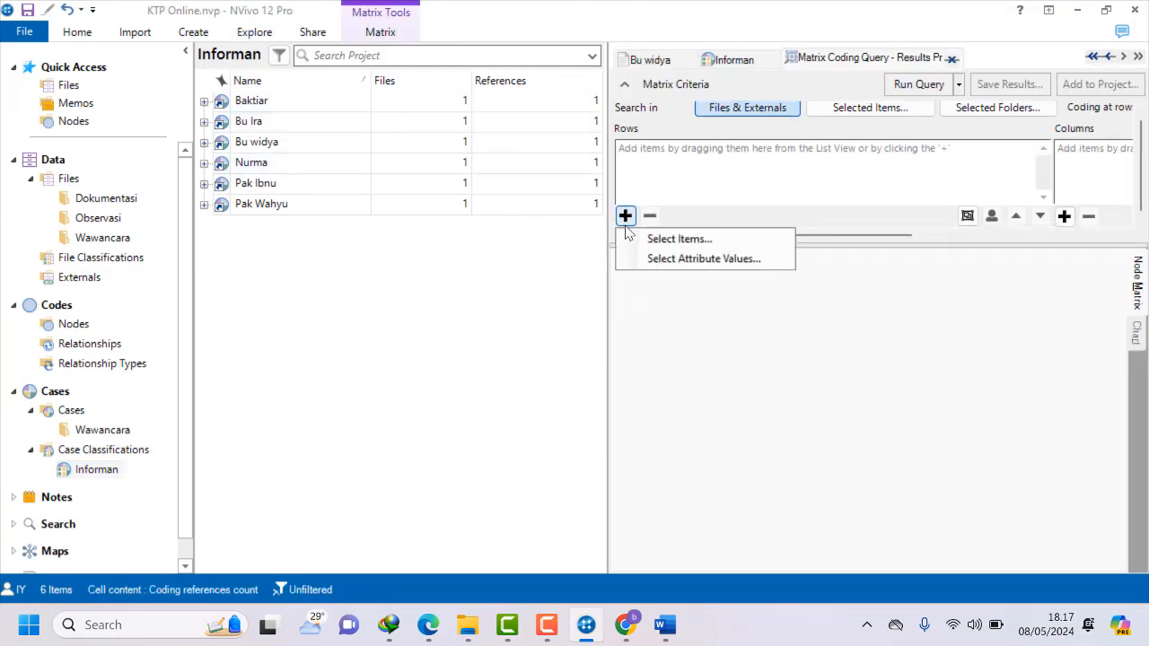
{"action": "left_click", "coordinate": [650, 240]}
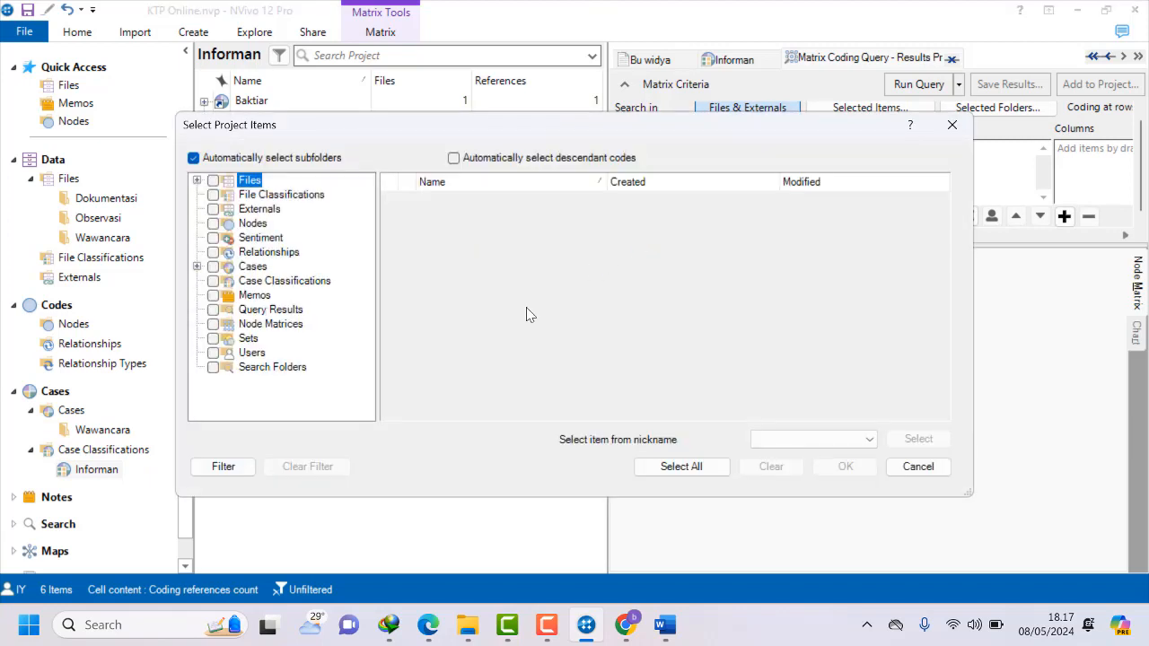
{"action": "left_click", "coordinate": [287, 281]}
{"action": "left_click", "coordinate": [388, 199]}
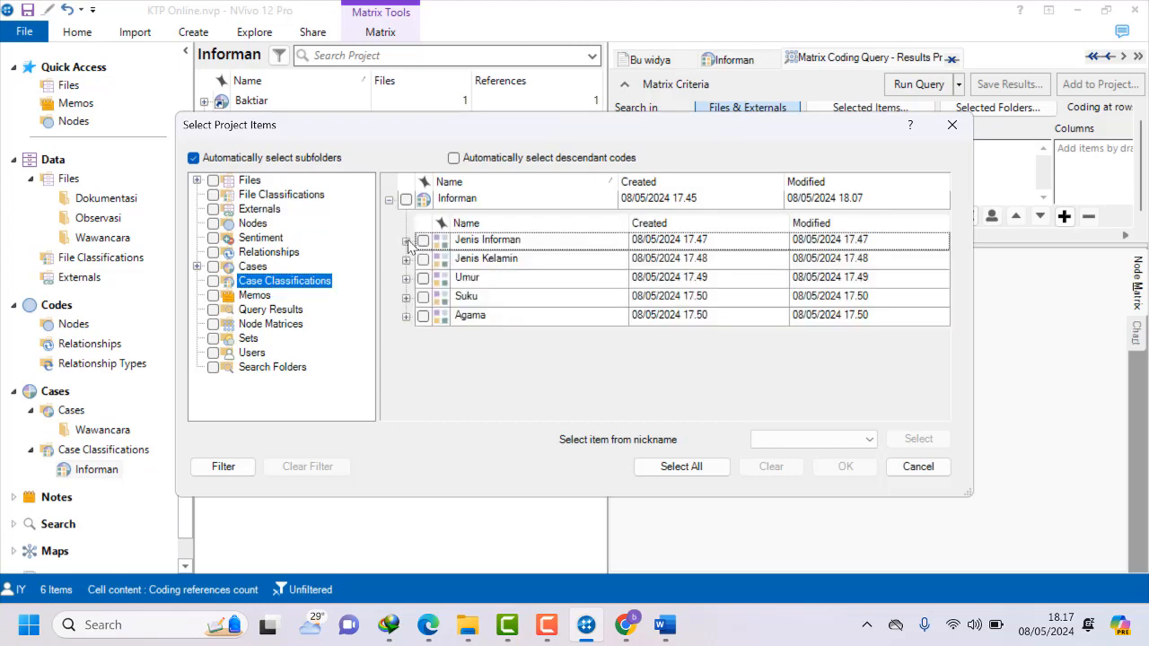
{"action": "left_click", "coordinate": [405, 242]}
{"action": "left_click", "coordinate": [440, 319]}
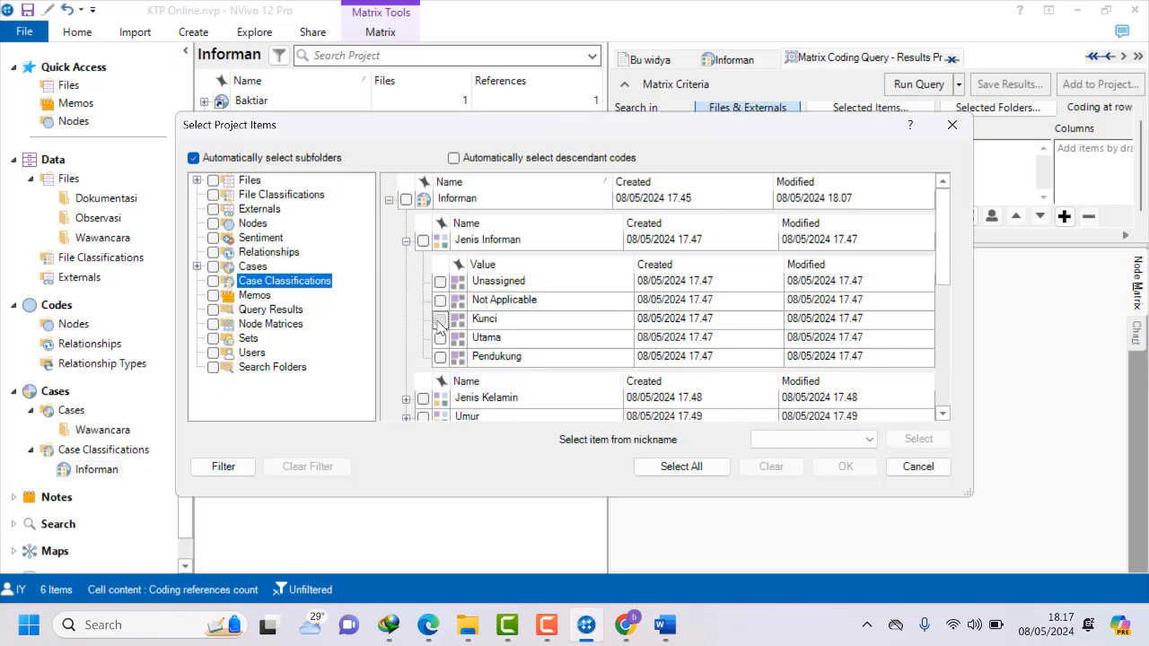
{"action": "left_click", "coordinate": [439, 338]}
{"action": "left_click", "coordinate": [440, 358]}
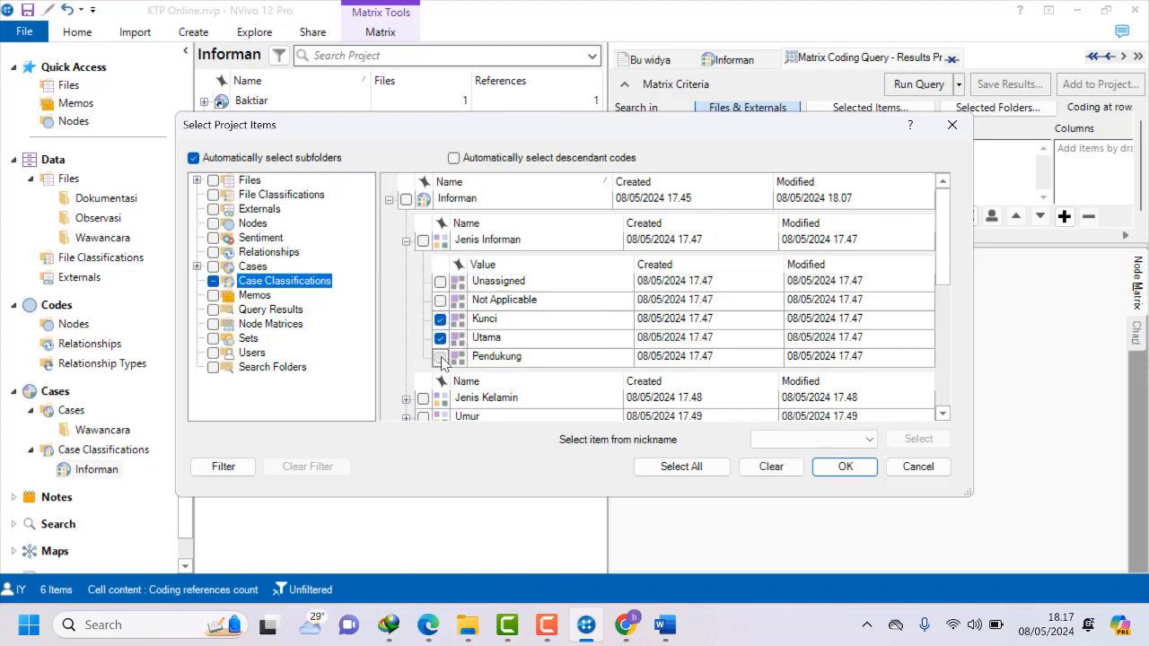
{"action": "left_click", "coordinate": [841, 467]}
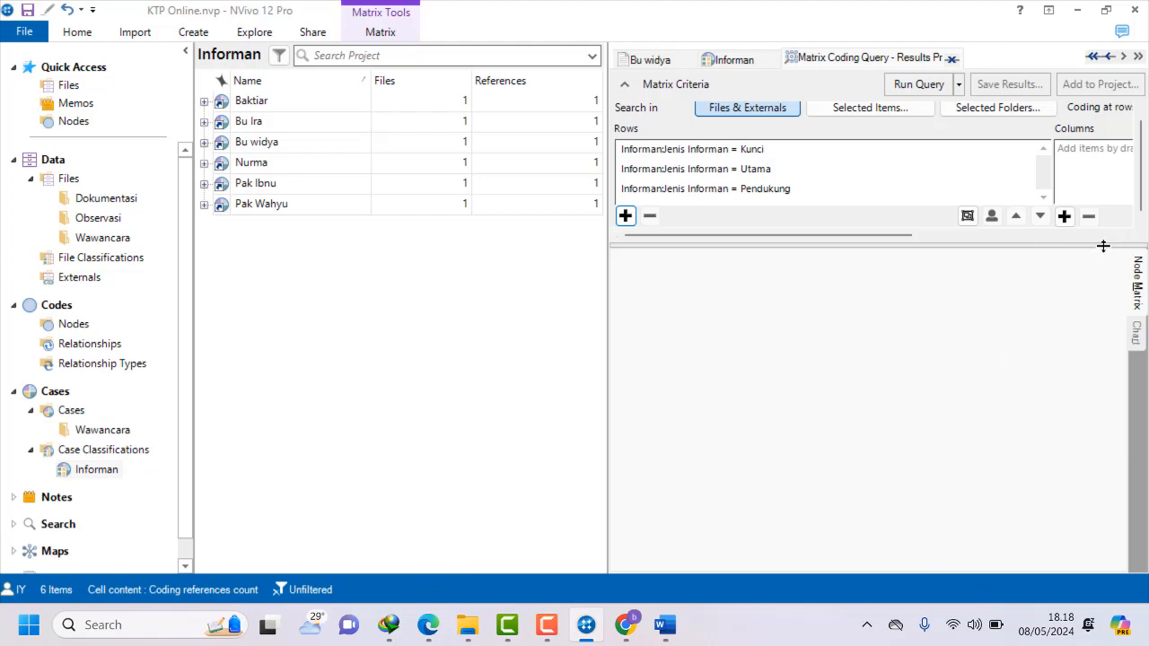
Add all ten group nodes directly under Proses, from Memantau Status Permohonan to Registrasi Akun_Kelompok 10, as the columns of the Jenis Informan matrix.
{"action": "left_click_drag", "start_coordinate": [903, 237], "coordinate": [985, 241]}
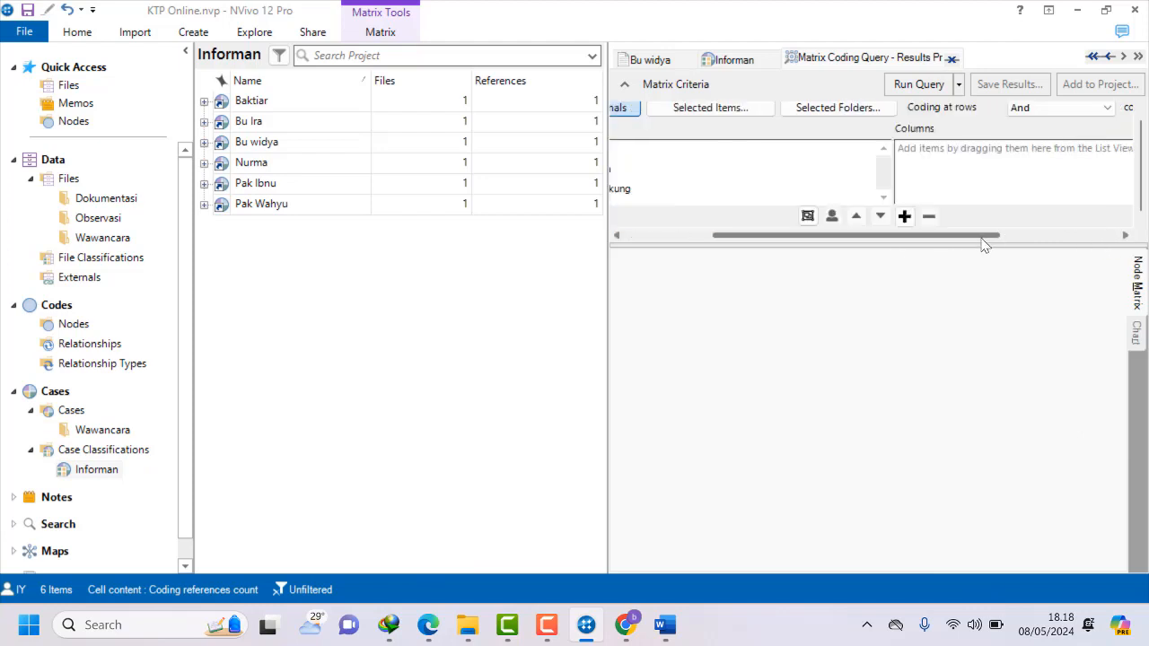
{"action": "left_click", "coordinate": [904, 216]}
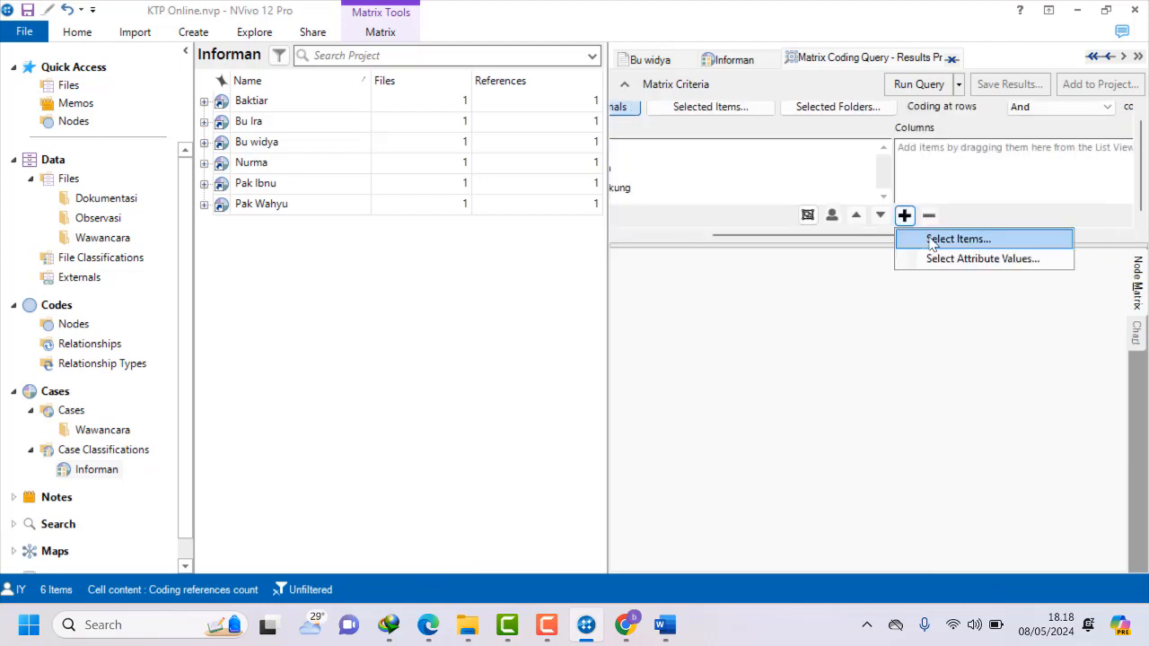
{"action": "left_click", "coordinate": [933, 237]}
{"action": "left_click", "coordinate": [254, 224]}
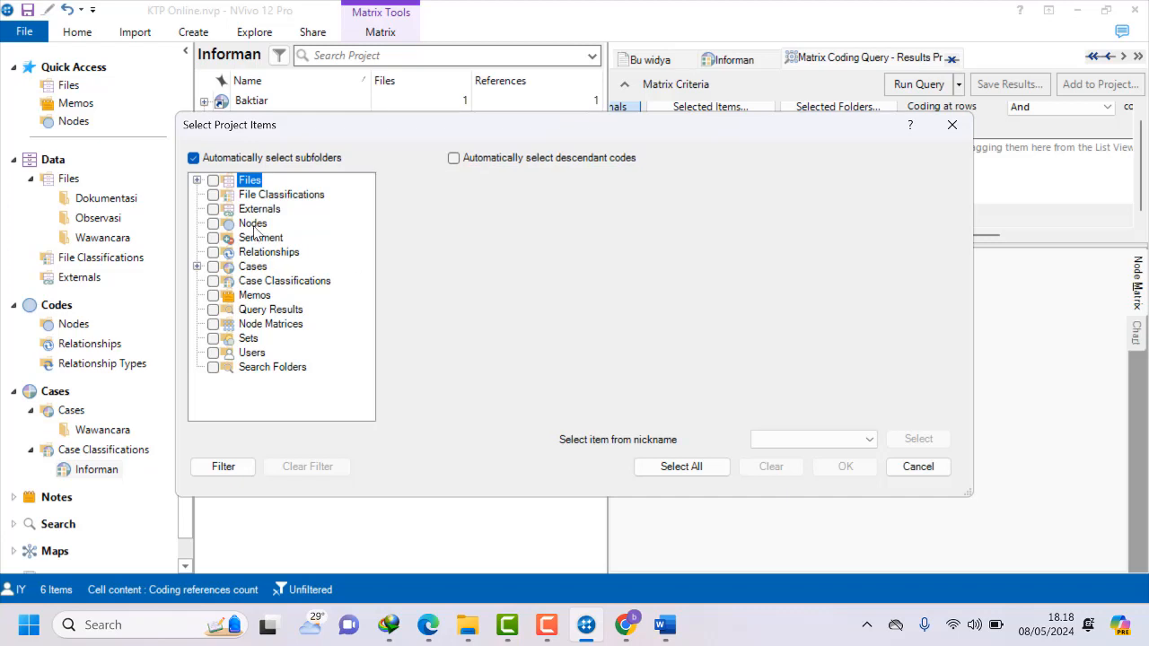
{"action": "left_click", "coordinate": [389, 200]}
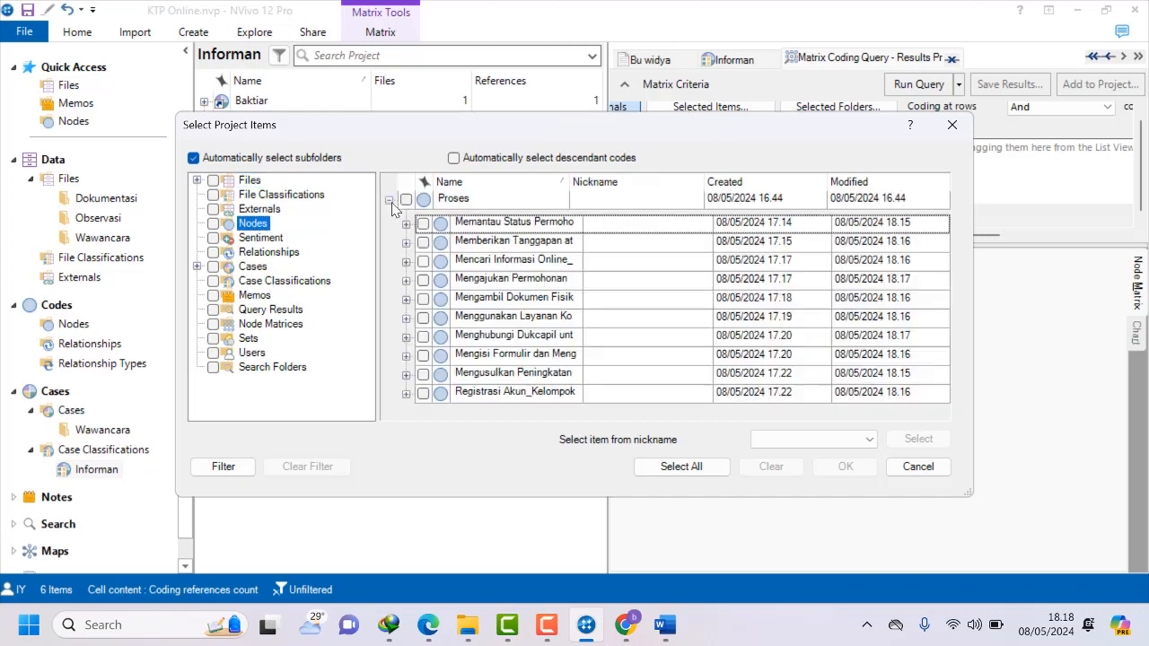
{"action": "left_click", "coordinate": [423, 223]}
{"action": "left_click", "coordinate": [423, 242]}
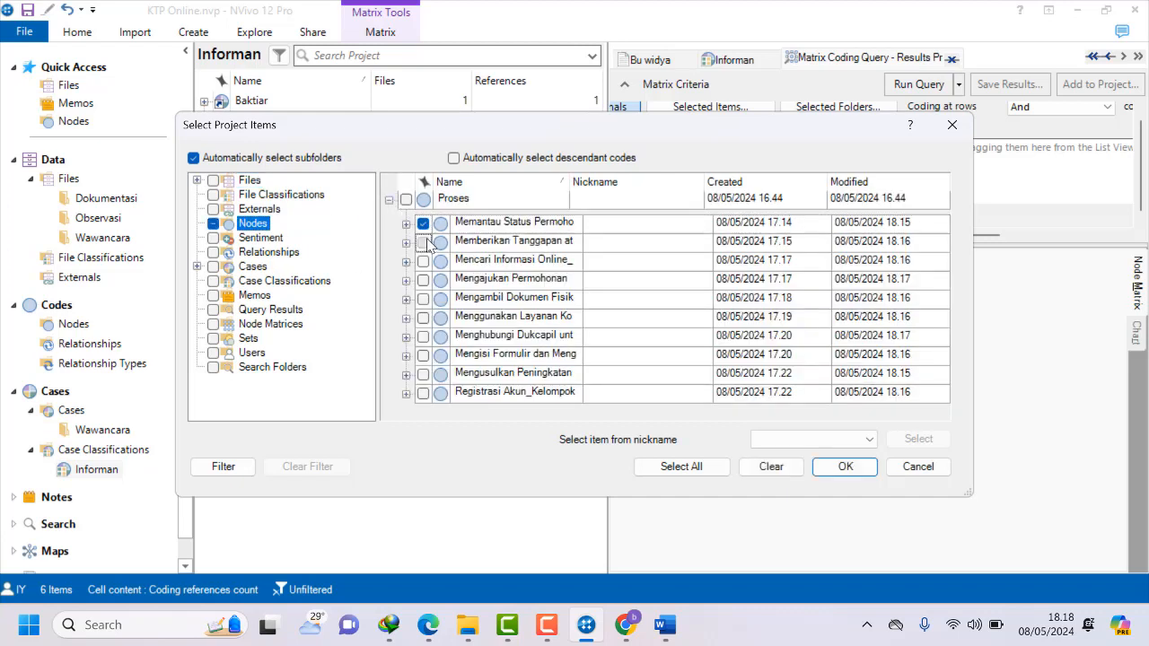
{"action": "left_click", "coordinate": [423, 261]}
{"action": "left_click", "coordinate": [423, 280]}
{"action": "left_click", "coordinate": [422, 299]}
{"action": "left_click", "coordinate": [422, 318]}
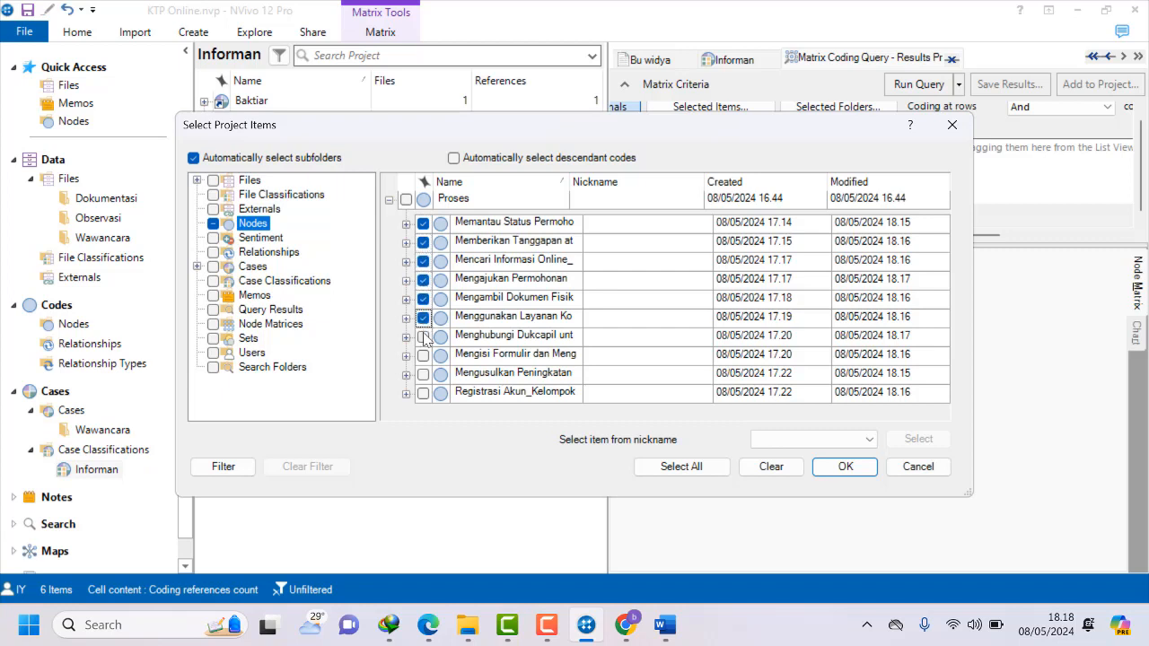
{"action": "left_click", "coordinate": [423, 336]}
{"action": "left_click", "coordinate": [423, 356]}
{"action": "left_click", "coordinate": [423, 374]}
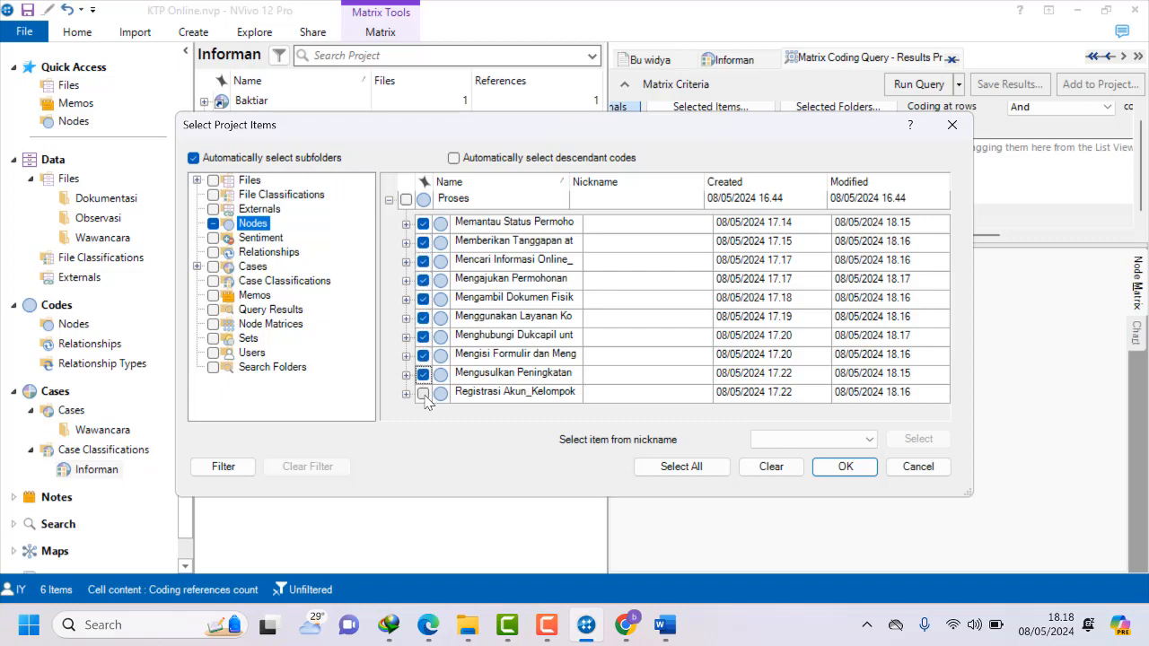
{"action": "left_click", "coordinate": [422, 393]}
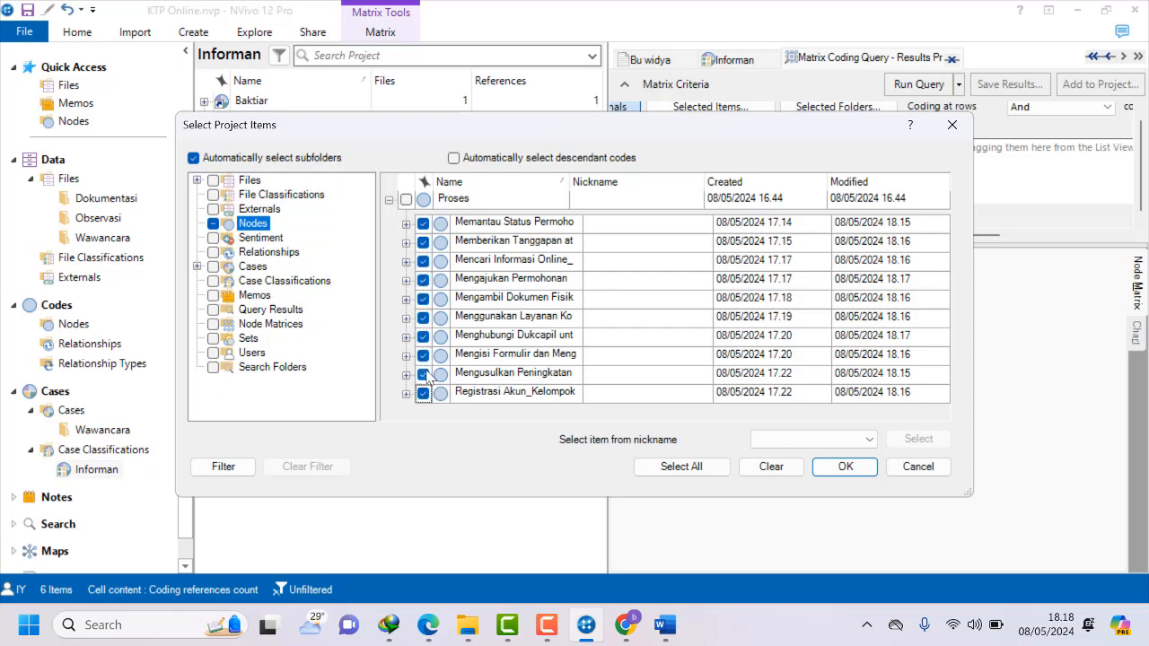
{"action": "left_click", "coordinate": [860, 472]}
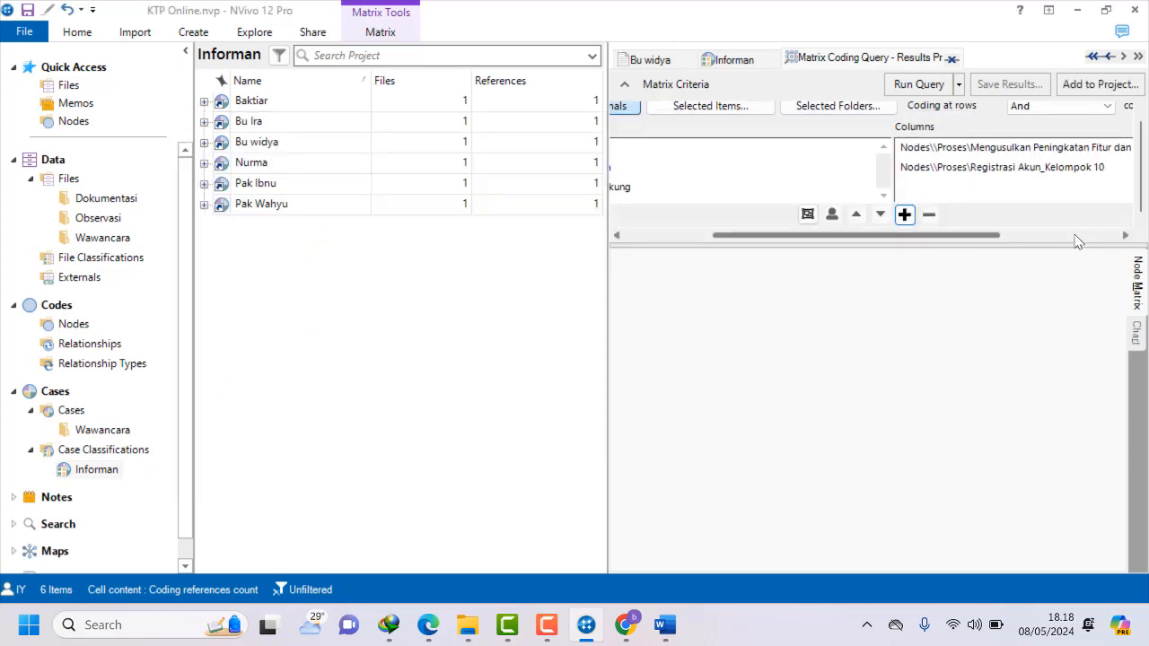
Run the Jenis Informan matrix coding query and widen the row header column of the results to show the full attribute labels.
{"action": "left_click", "coordinate": [917, 83]}
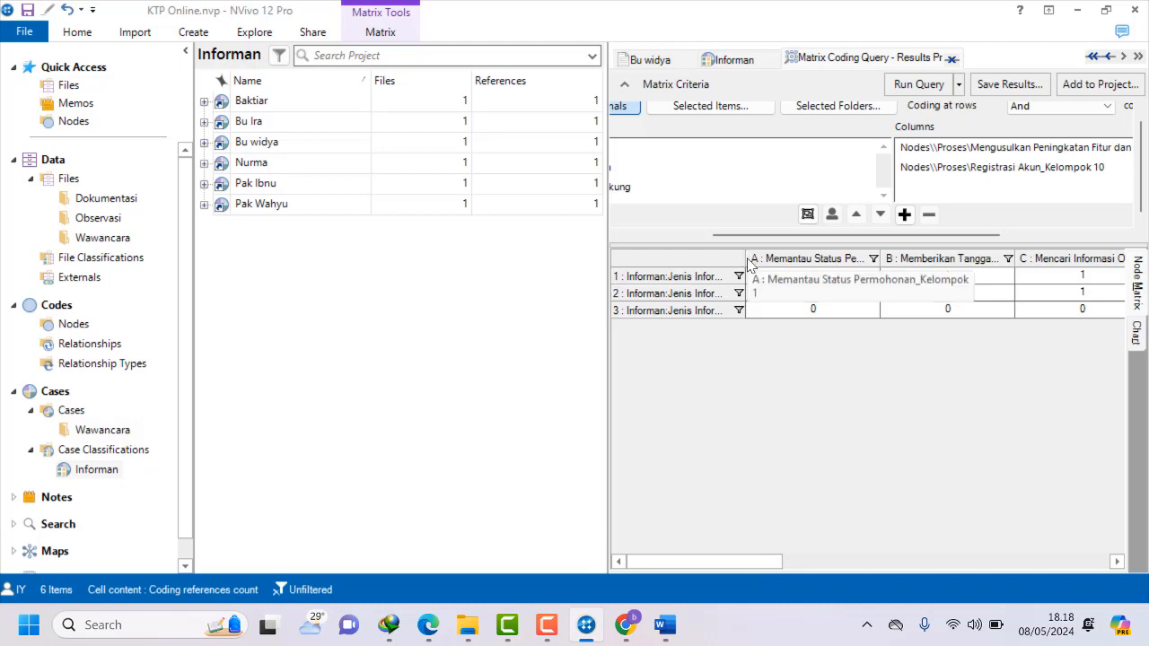
{"action": "left_click_drag", "start_coordinate": [744, 258], "coordinate": [833, 258]}
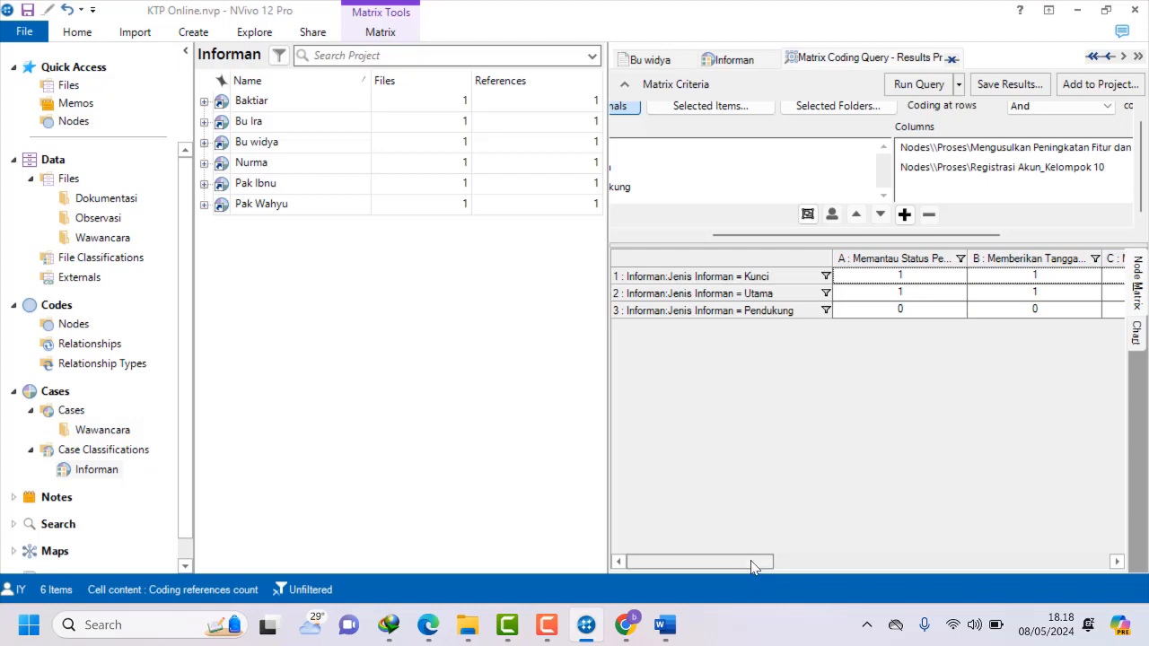
{"action": "left_click_drag", "start_coordinate": [757, 564], "coordinate": [697, 561]}
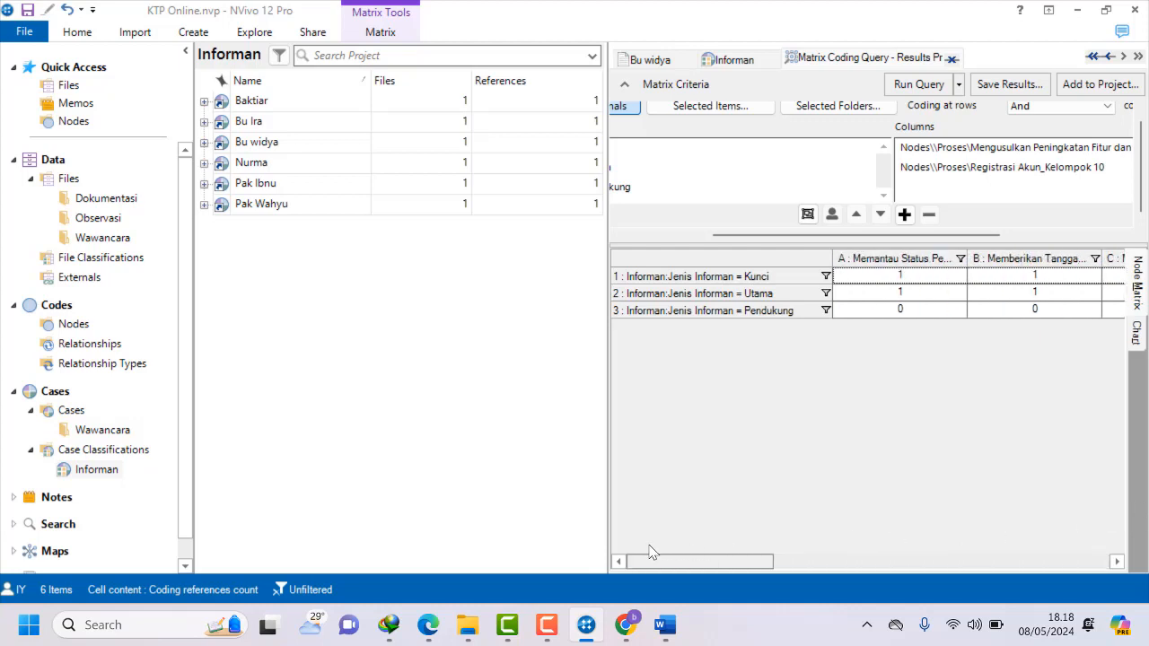
{"action": "left_click", "coordinate": [550, 629]}
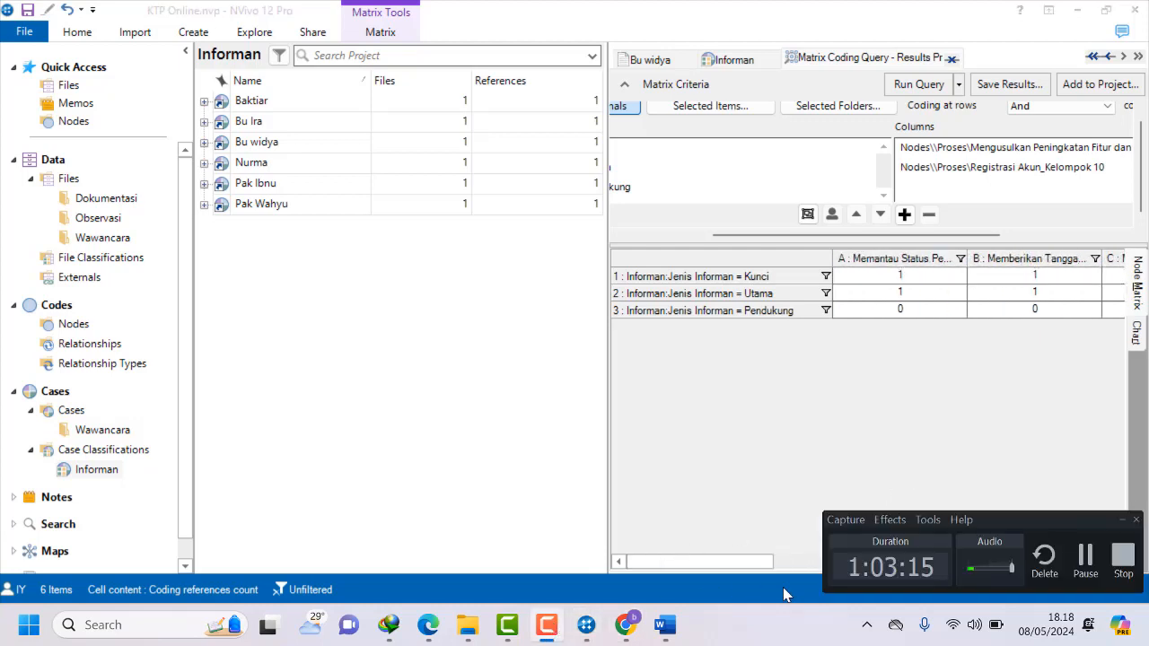
{"action": "left_click", "coordinate": [1088, 566]}
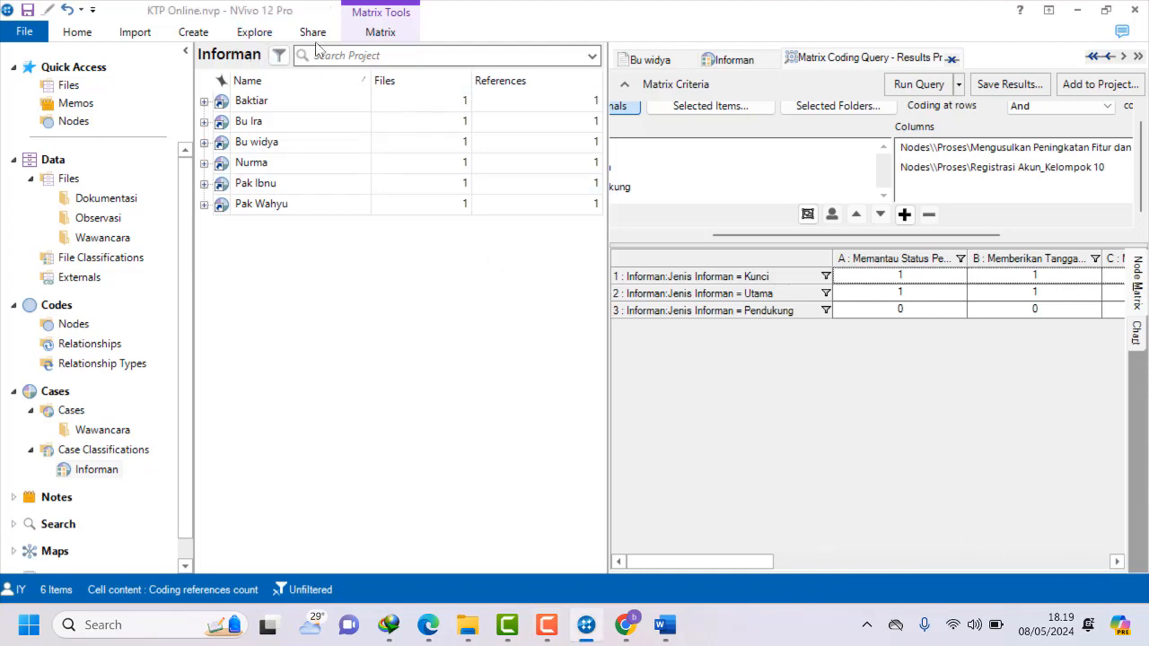
Start another Matrix Coding query and add the Informan classification's Jenis Kelamin values Laki-Laki and Perempuan as its rows.
{"action": "left_click", "coordinate": [260, 34]}
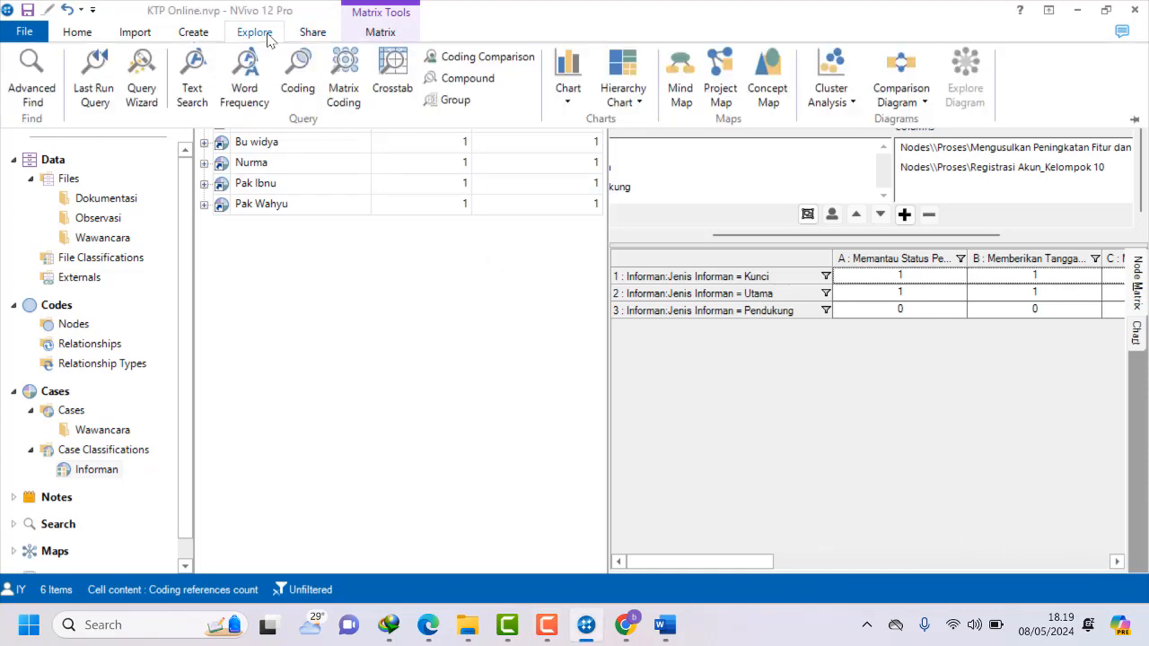
{"action": "left_click", "coordinate": [342, 86]}
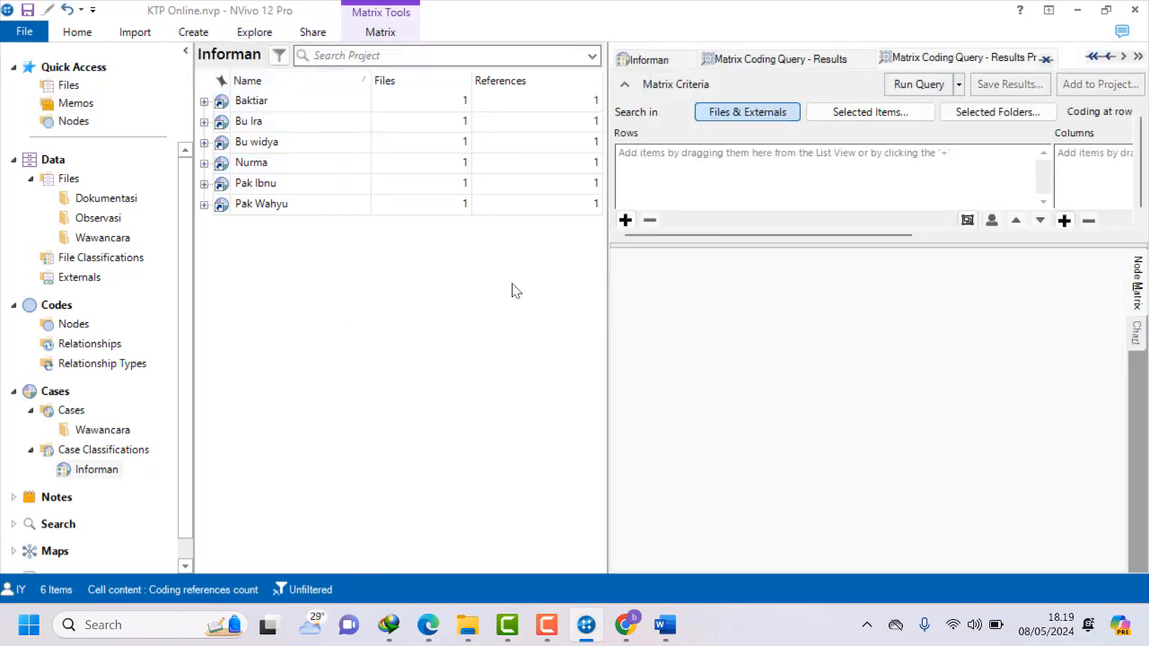
{"action": "left_click", "coordinate": [626, 220]}
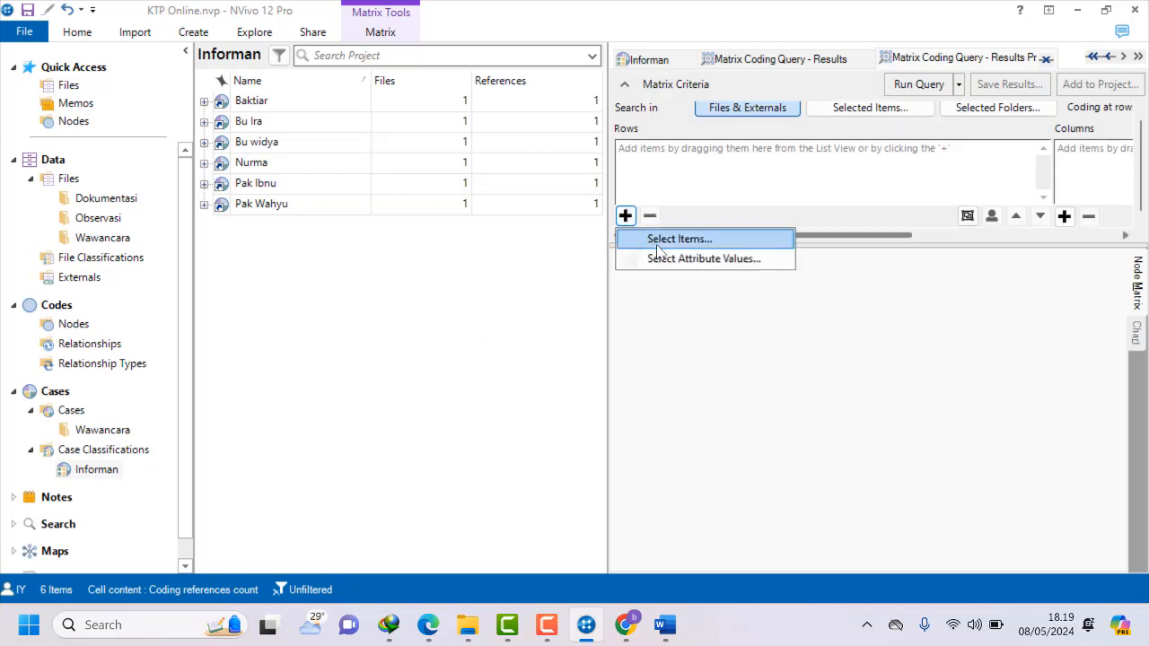
{"action": "left_click", "coordinate": [653, 238]}
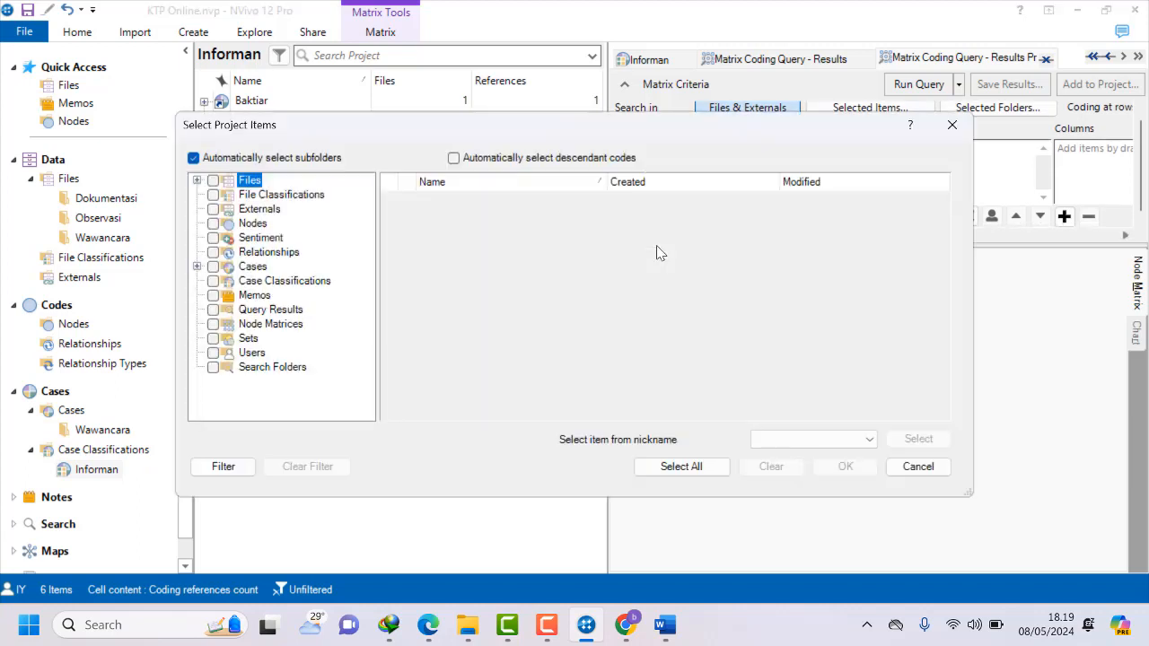
{"action": "left_click", "coordinate": [295, 282]}
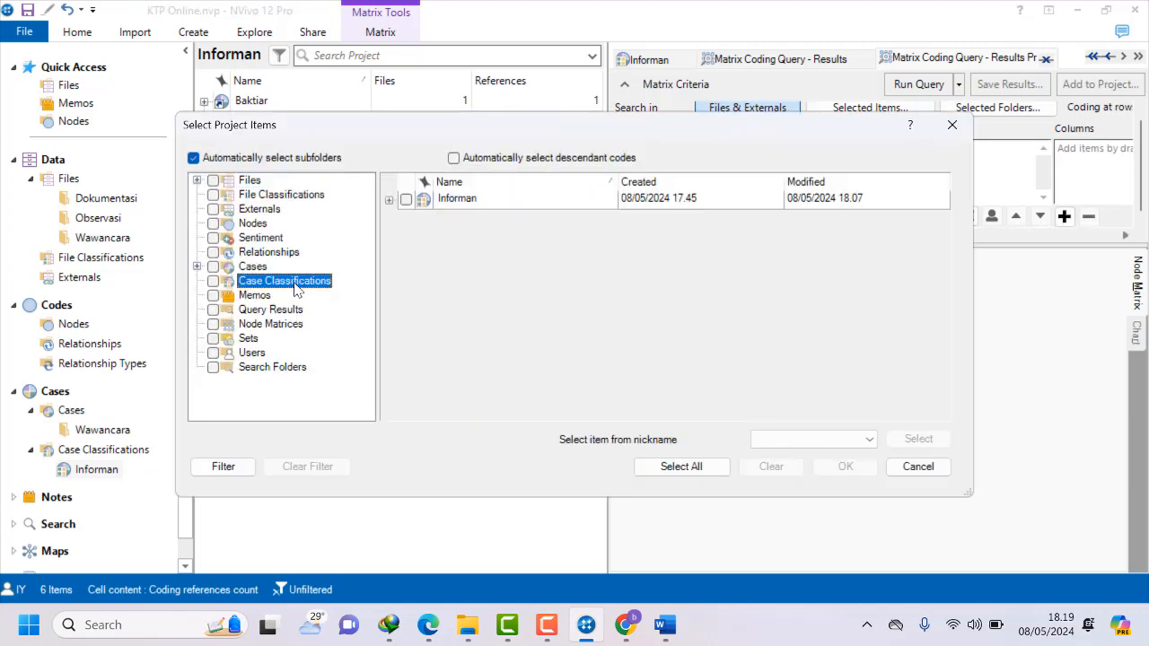
{"action": "left_click", "coordinate": [390, 199]}
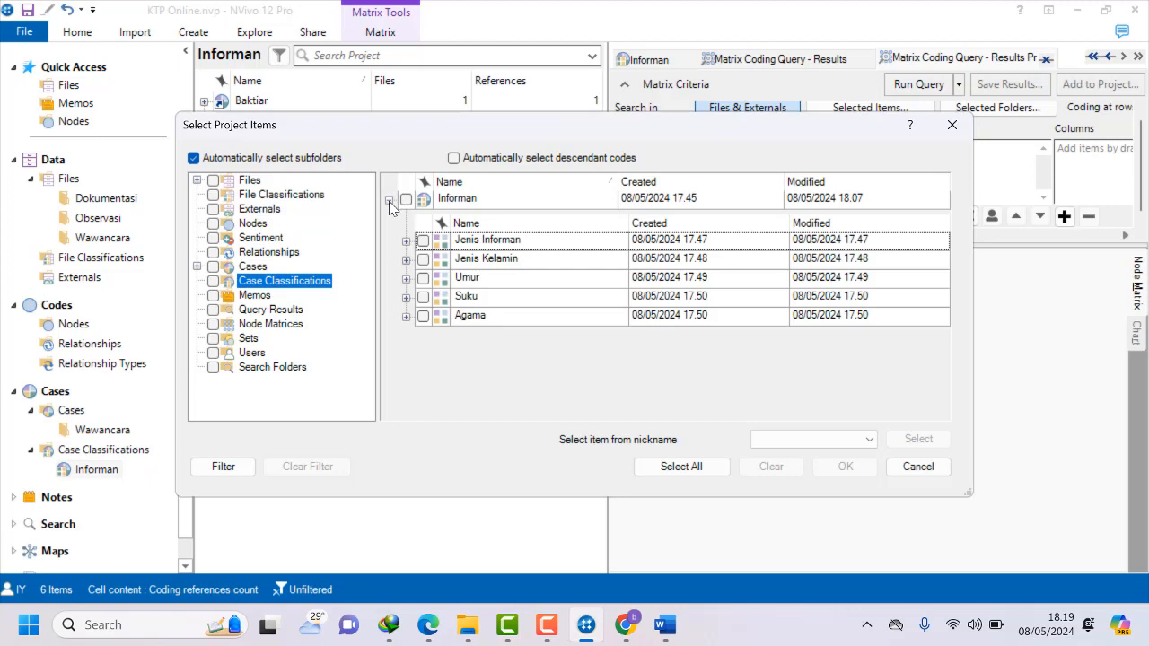
{"action": "left_click", "coordinate": [405, 261]}
{"action": "left_click", "coordinate": [439, 337]}
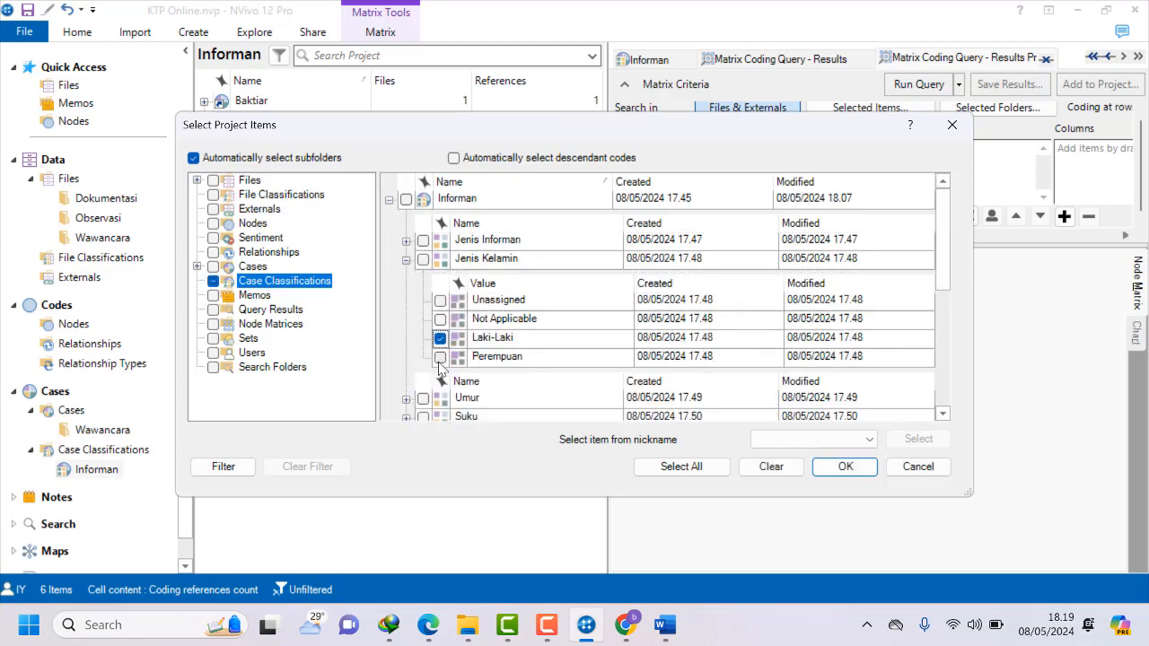
{"action": "left_click", "coordinate": [440, 358]}
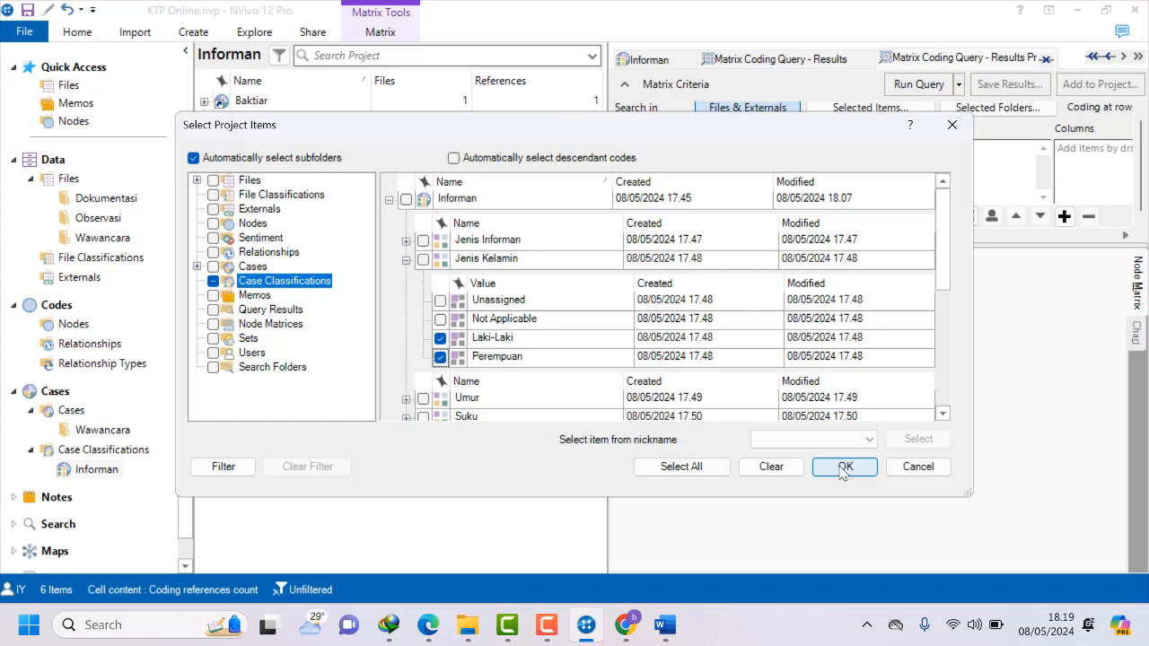
{"action": "left_click", "coordinate": [843, 469]}
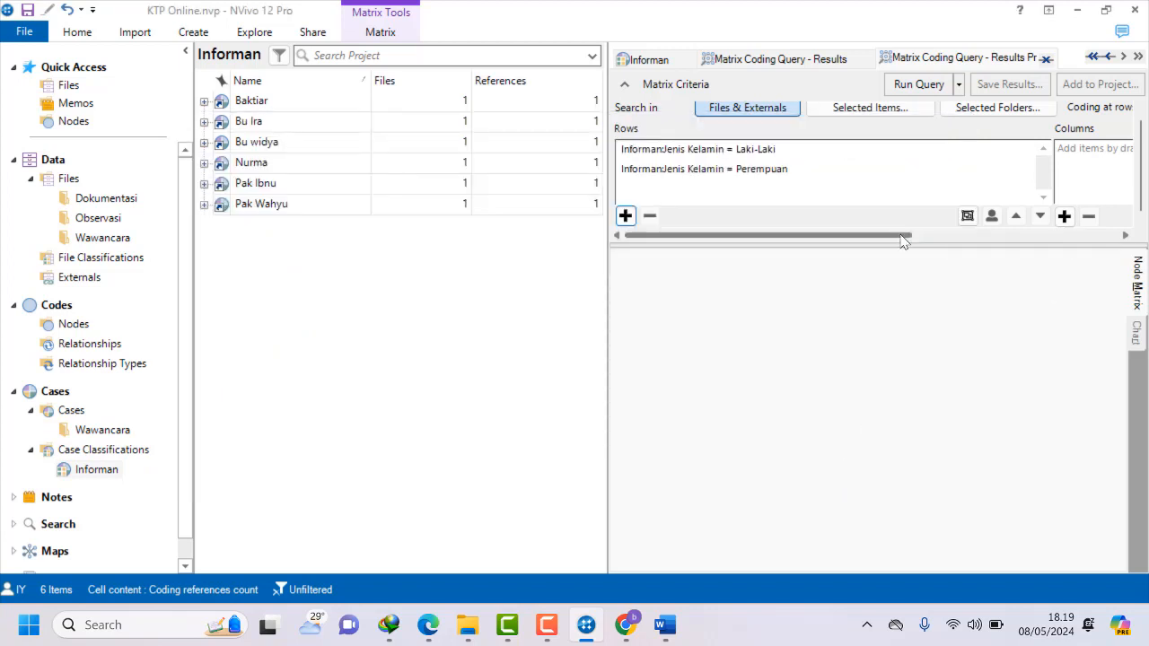
Add the ten group nodes directly under Proses as the columns of the Jenis Kelamin matrix coding query.
{"action": "left_click_drag", "start_coordinate": [905, 235], "coordinate": [979, 247]}
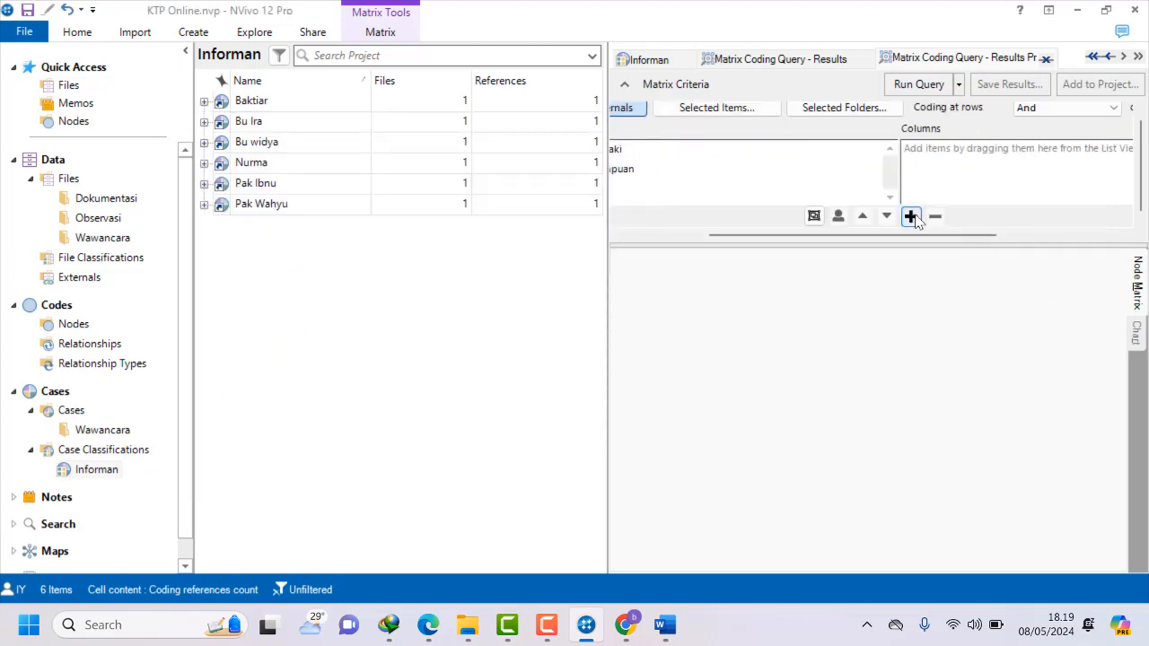
{"action": "left_click", "coordinate": [911, 217]}
{"action": "left_click", "coordinate": [948, 240]}
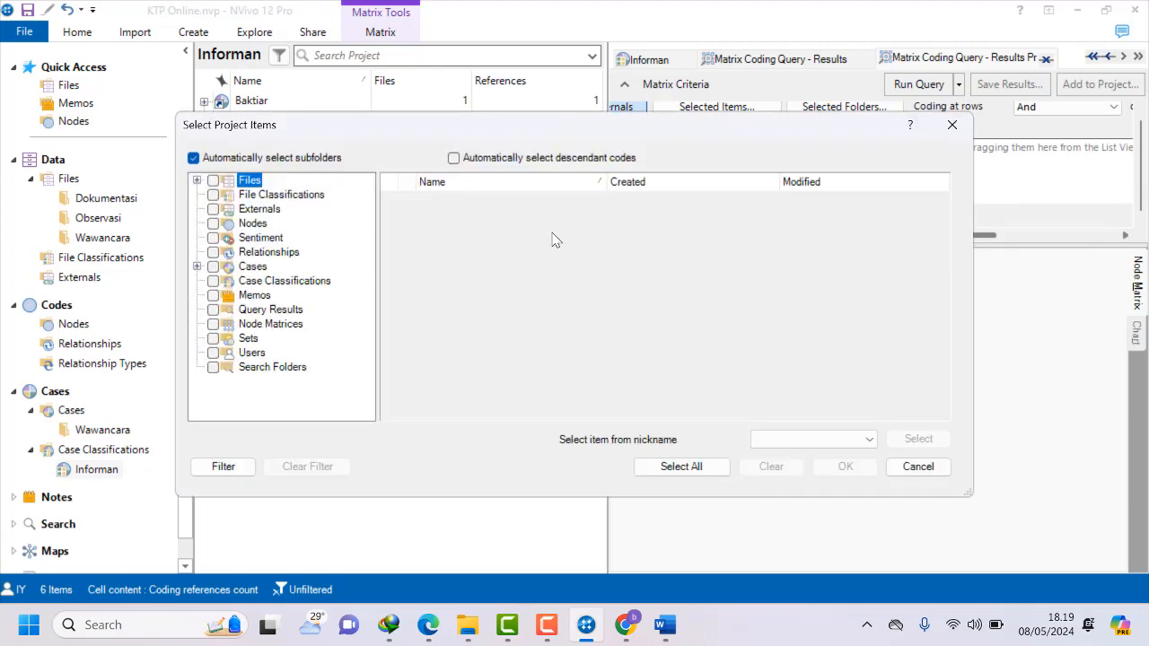
{"action": "left_click", "coordinate": [254, 225]}
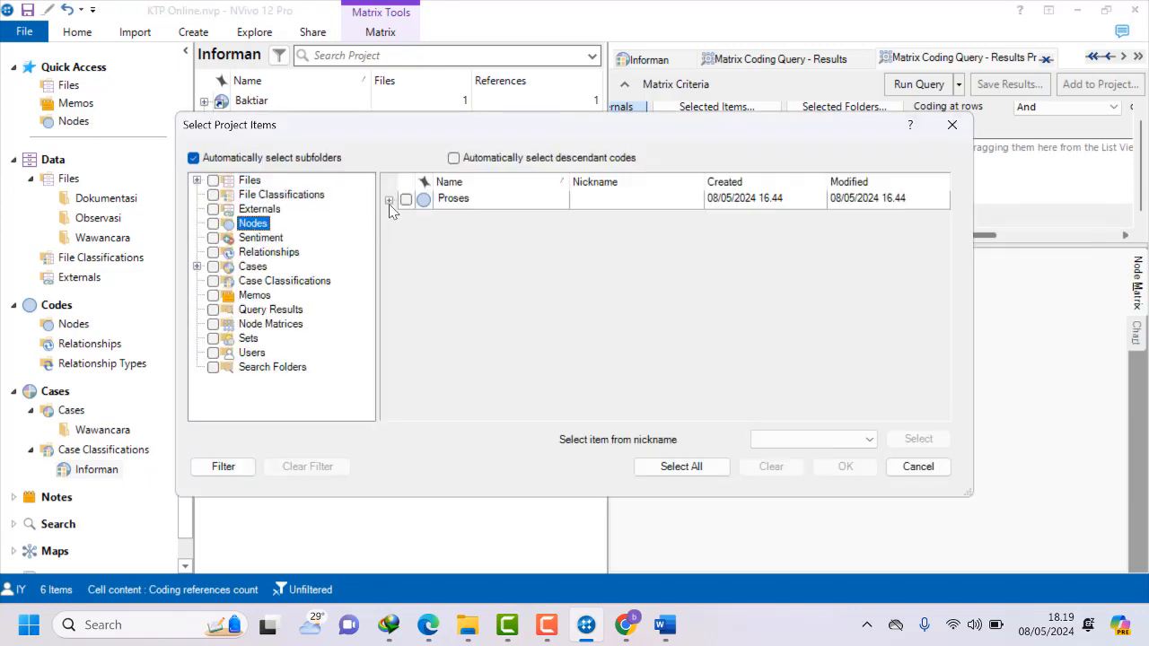
{"action": "left_click", "coordinate": [389, 200]}
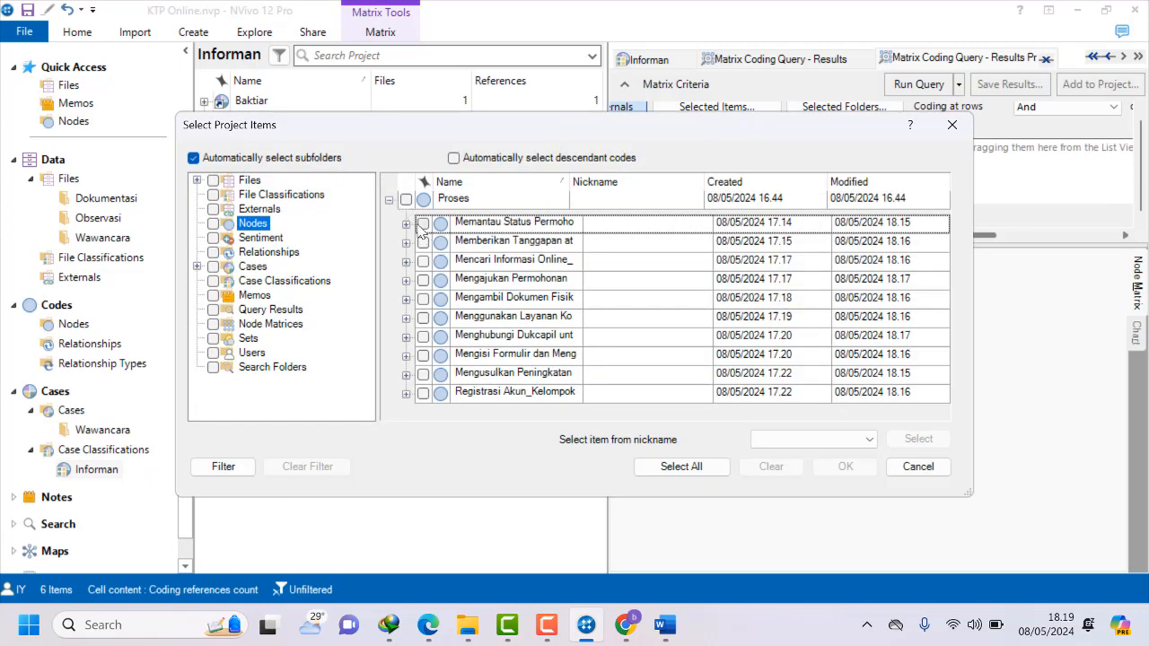
{"action": "left_click", "coordinate": [423, 223]}
{"action": "left_click", "coordinate": [423, 242]}
{"action": "left_click", "coordinate": [422, 261]}
{"action": "left_click", "coordinate": [423, 280]}
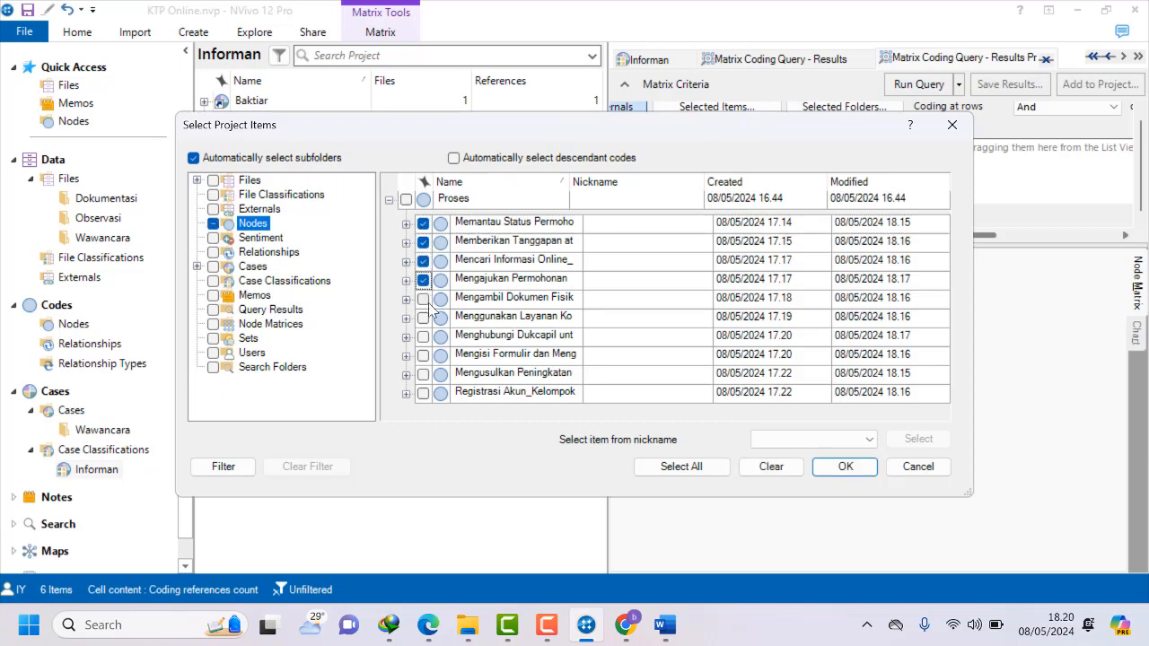
{"action": "left_click", "coordinate": [422, 299]}
{"action": "left_click", "coordinate": [423, 318]}
{"action": "left_click", "coordinate": [423, 337]}
{"action": "left_click", "coordinate": [423, 355]}
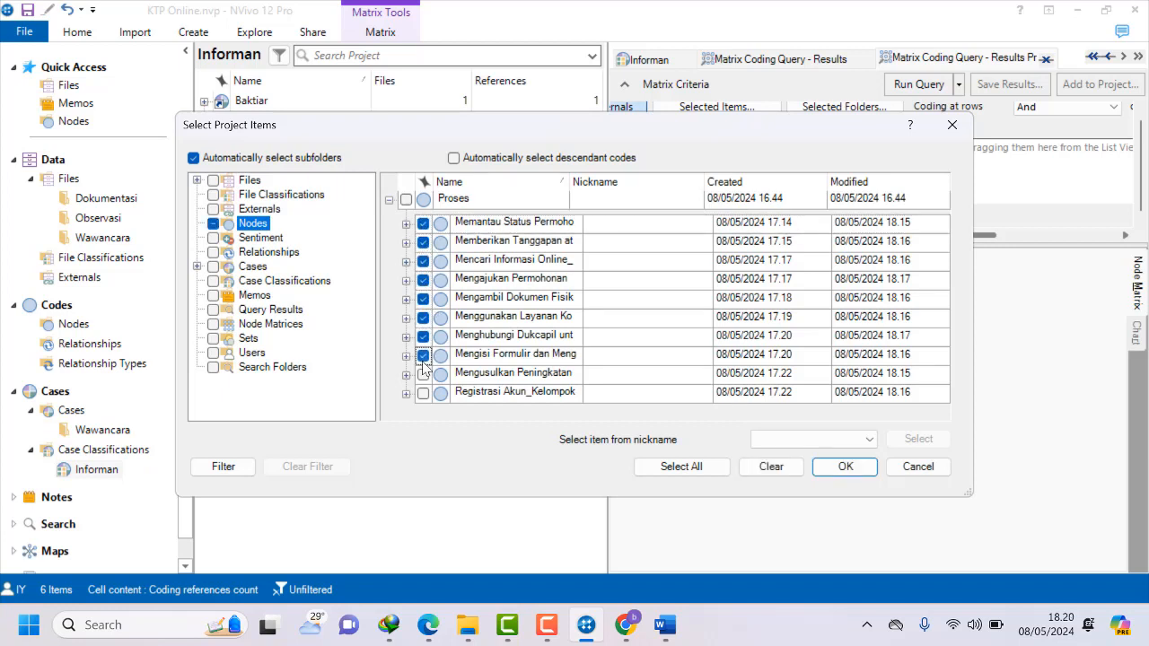
{"action": "left_click", "coordinate": [423, 374]}
{"action": "left_click", "coordinate": [422, 393]}
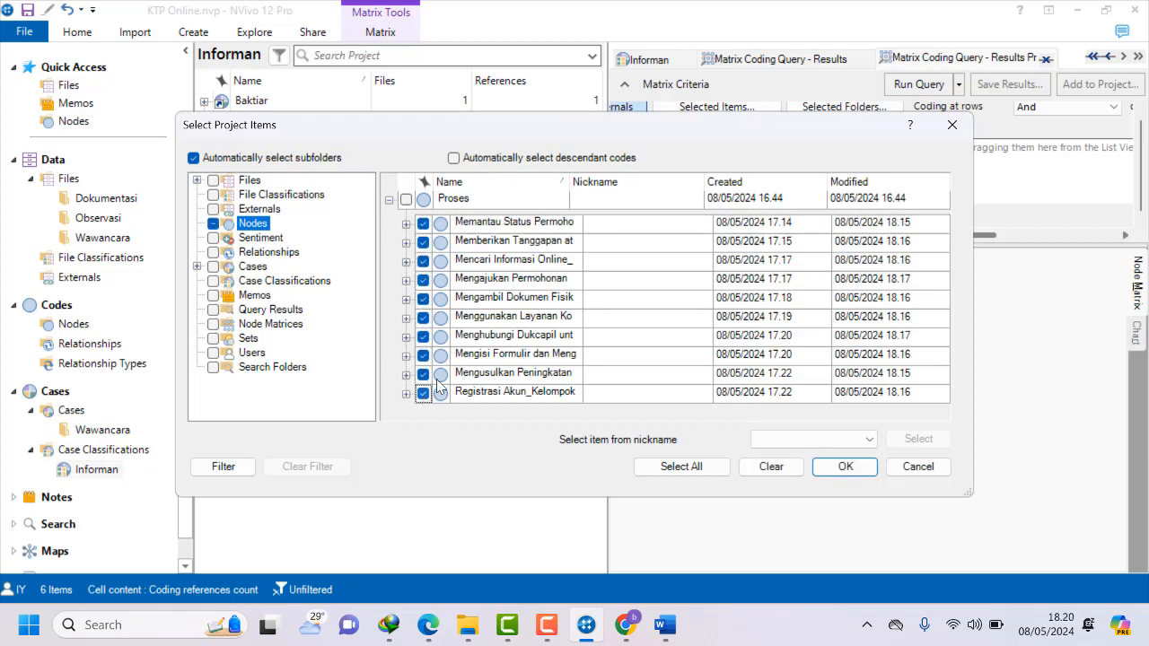
{"action": "left_click", "coordinate": [841, 467]}
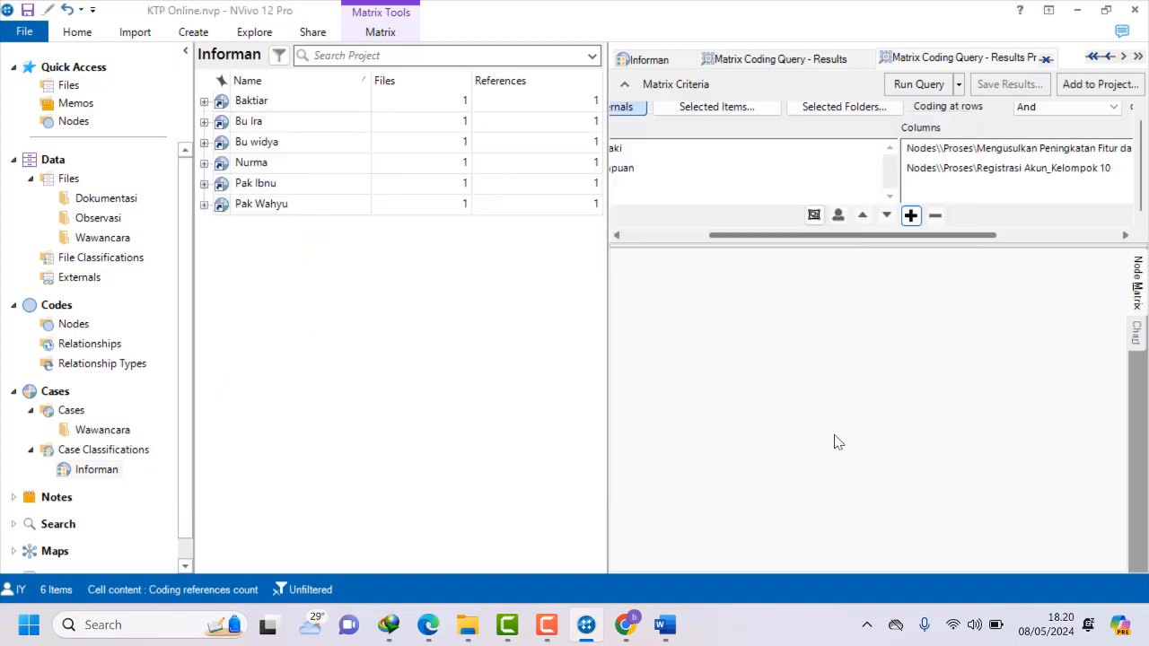
Run the Jenis Kelamin matrix coding query and widen the row header column of its results to show the full labels.
{"action": "left_click", "coordinate": [929, 85]}
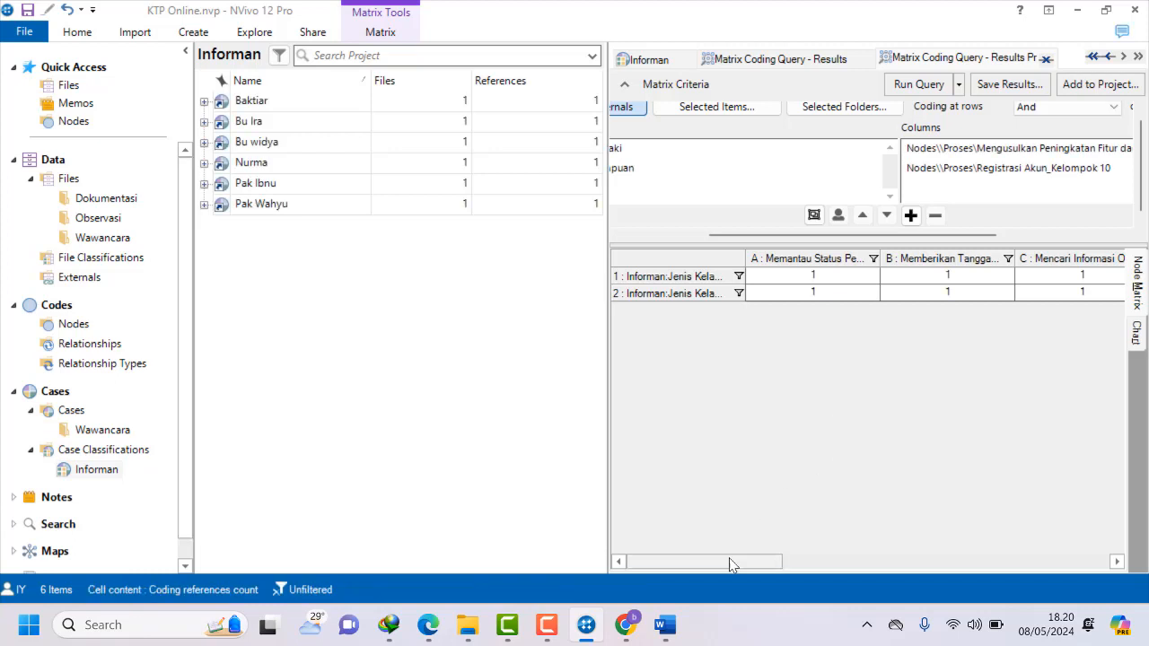
{"action": "left_click_drag", "start_coordinate": [730, 559], "coordinate": [672, 502]}
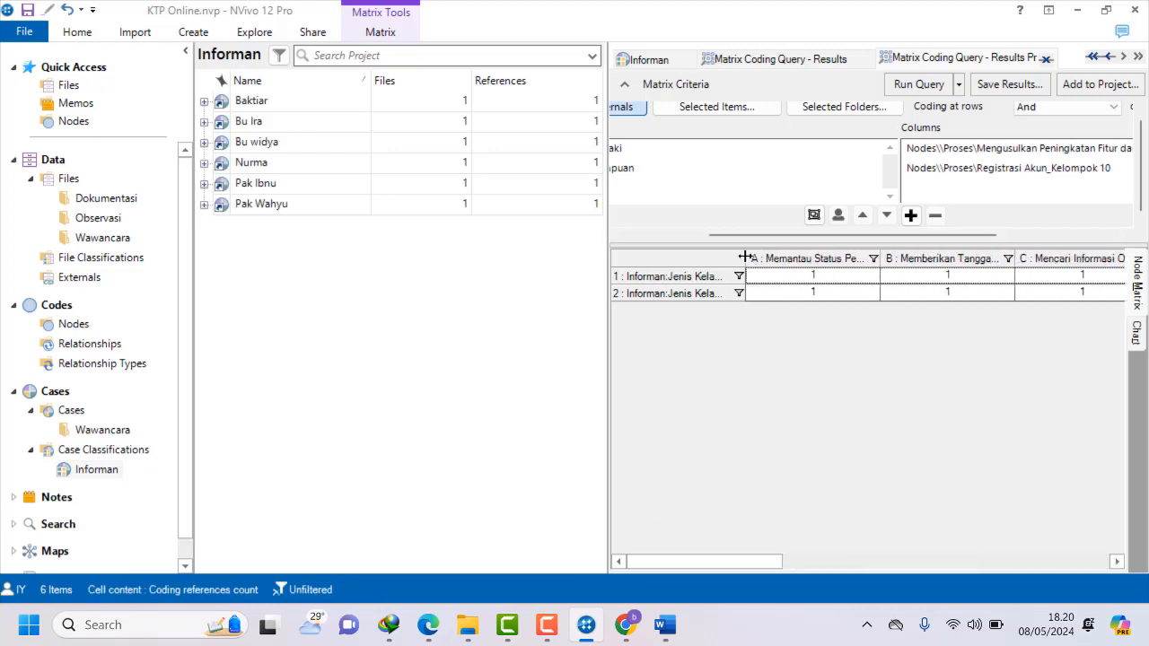
{"action": "left_click_drag", "start_coordinate": [744, 258], "coordinate": [841, 292]}
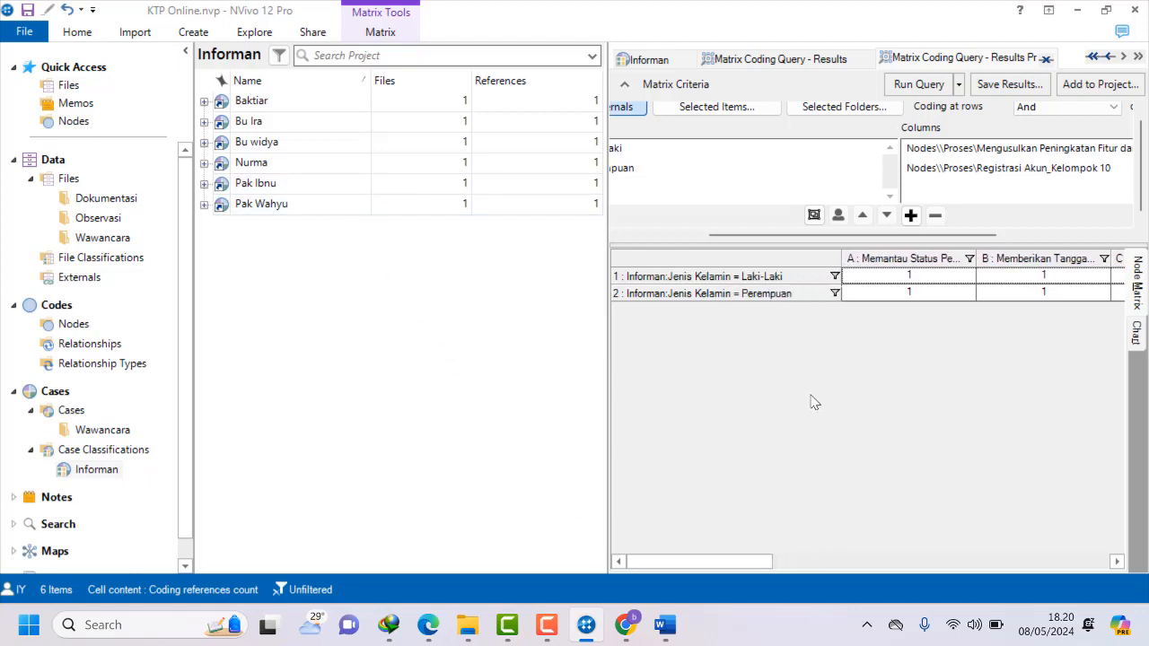
{"action": "left_click", "coordinate": [547, 625]}
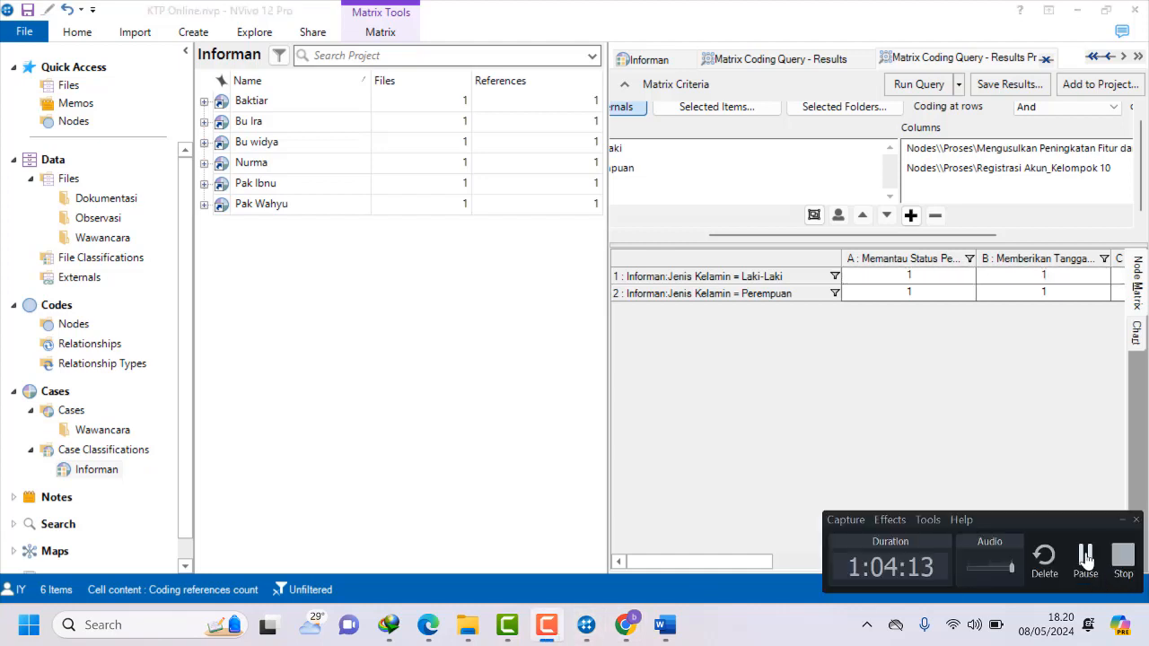
Display the Jenis Kelamin matrix coding query results as a chart and zoom it out to 59%.
{"action": "left_click", "coordinate": [1085, 558]}
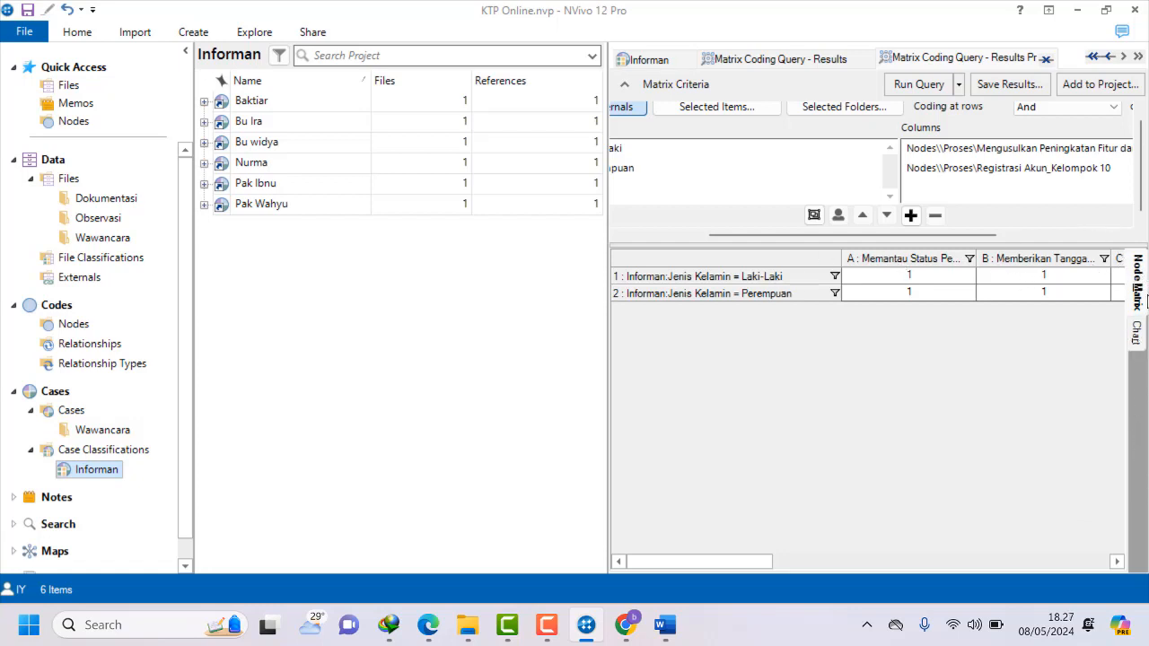
{"action": "left_click", "coordinate": [1137, 340]}
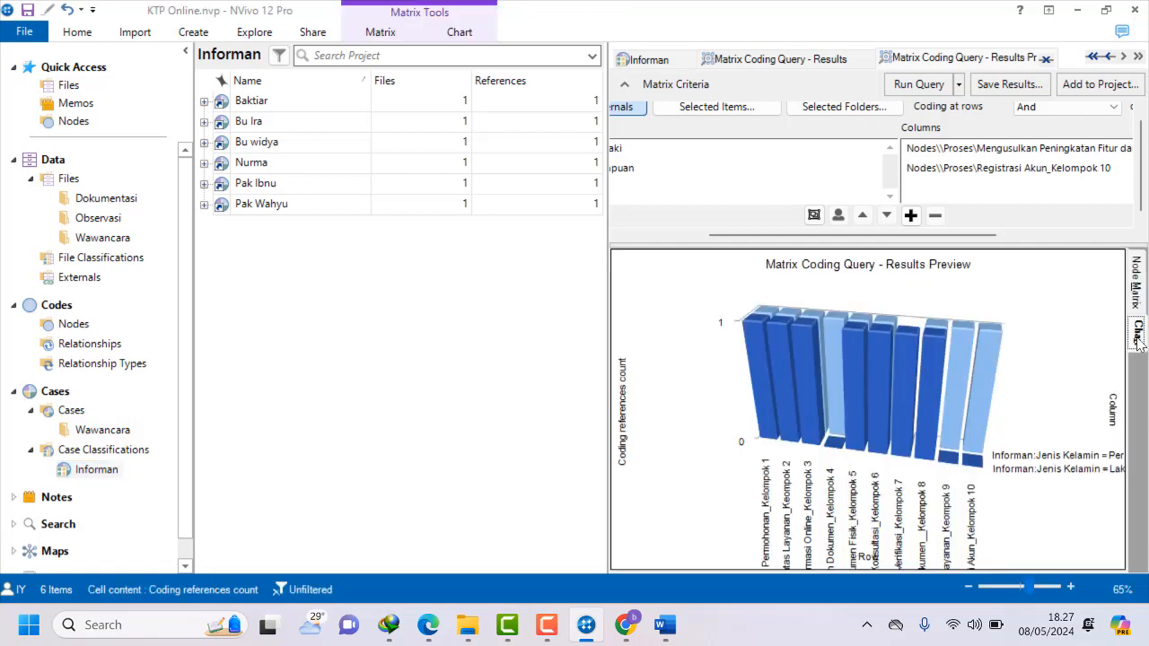
{"action": "scroll", "coordinate": [782, 384], "scroll_direction": "down", "scroll_amount": 2}
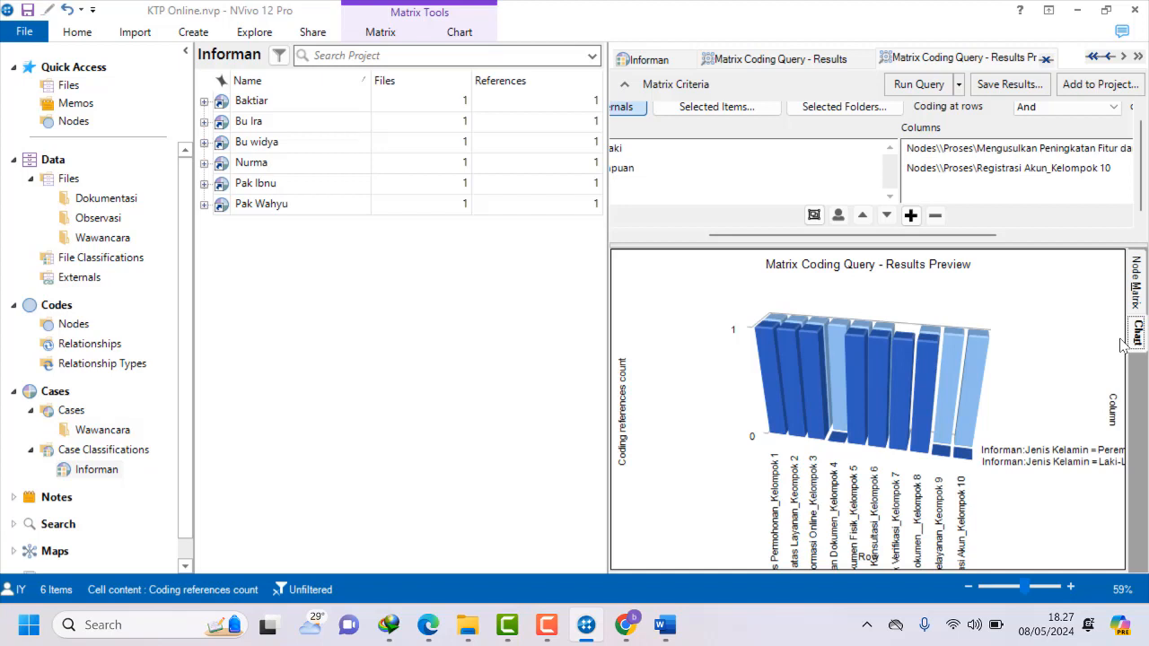
Create a Hierarchy Chart of Nodes from the ten group nodes directly under Proses.
{"action": "left_click", "coordinate": [73, 323]}
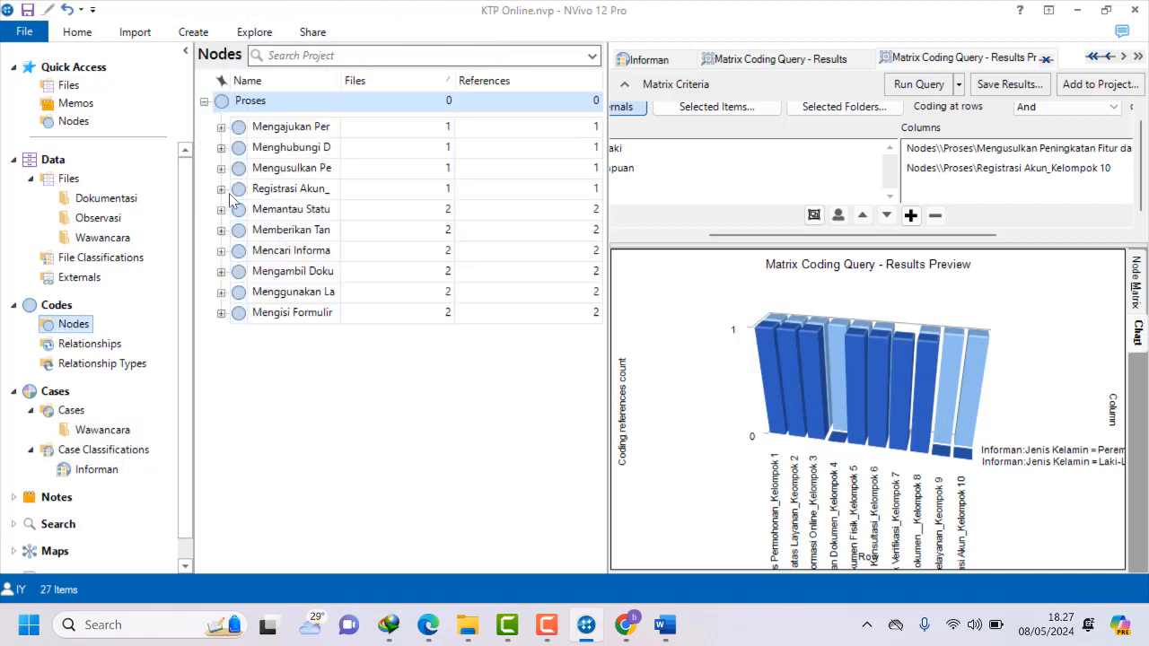
{"action": "left_click", "coordinate": [254, 130]}
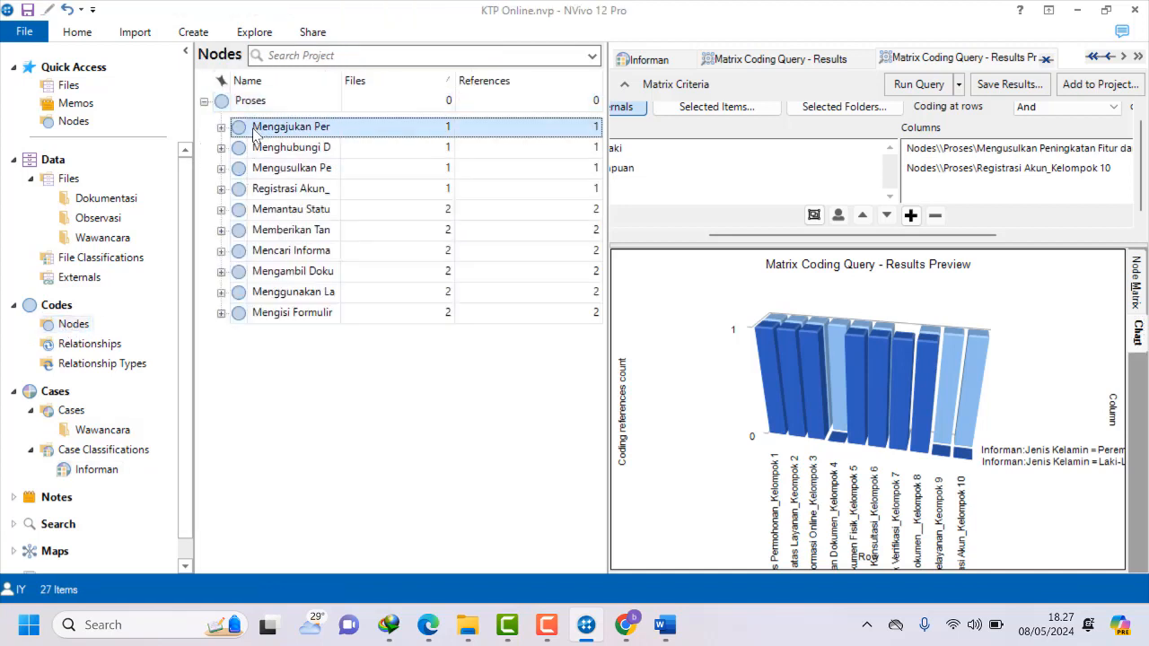
{"action": "double_click", "coordinate": [254, 134]}
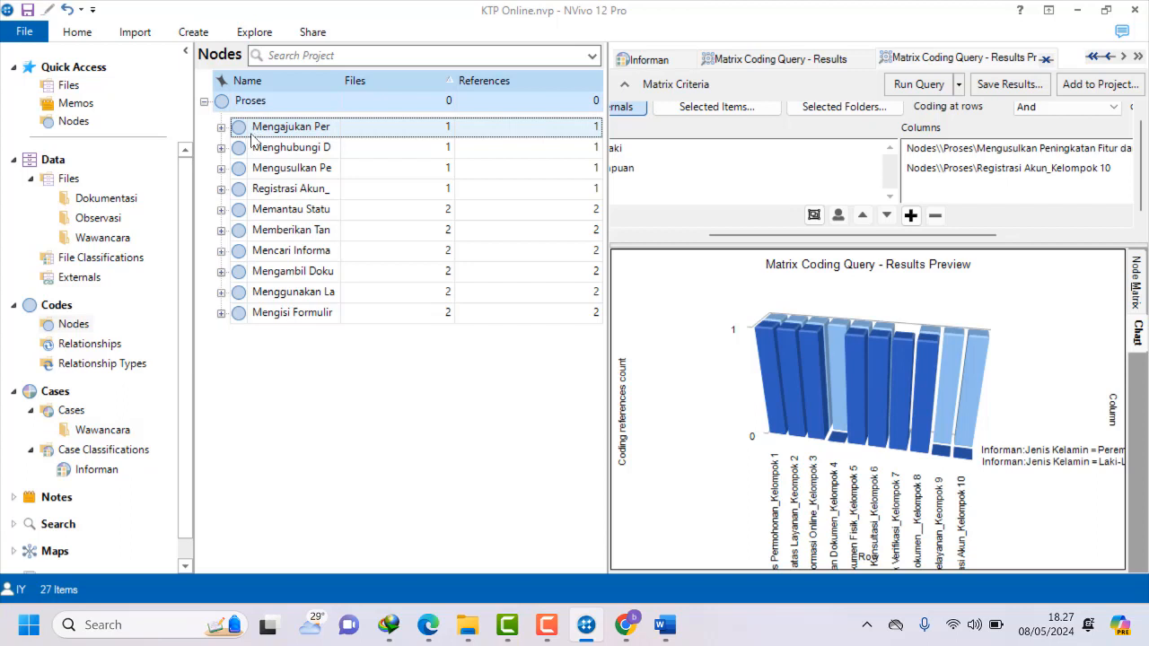
{"action": "left_click", "coordinate": [269, 132]}
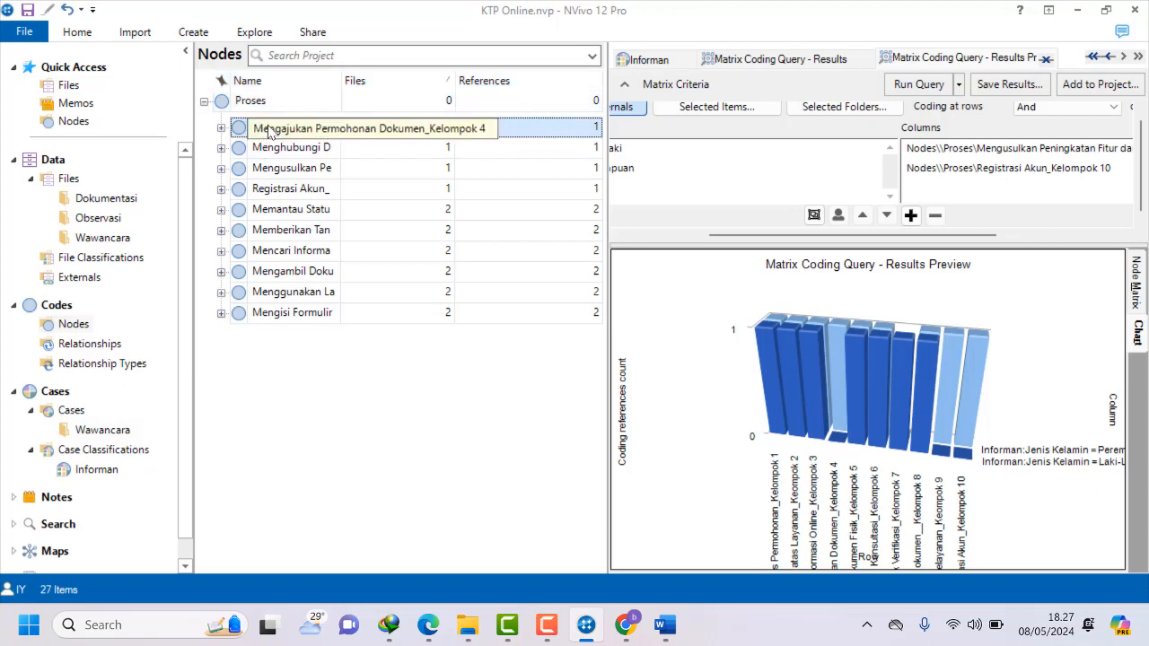
{"action": "key", "text": "shift+Down"}
{"action": "key", "text": "shift+Down"}
{"action": "key", "text": "shift+Down"}
{"action": "key", "text": "shift+Down"}
{"action": "key", "text": "shift+Down"}
{"action": "key", "text": "shift+Down"}
{"action": "key", "text": "shift+Down"}
{"action": "key", "text": "shift+Down"}
{"action": "key", "text": "shift+Down"}
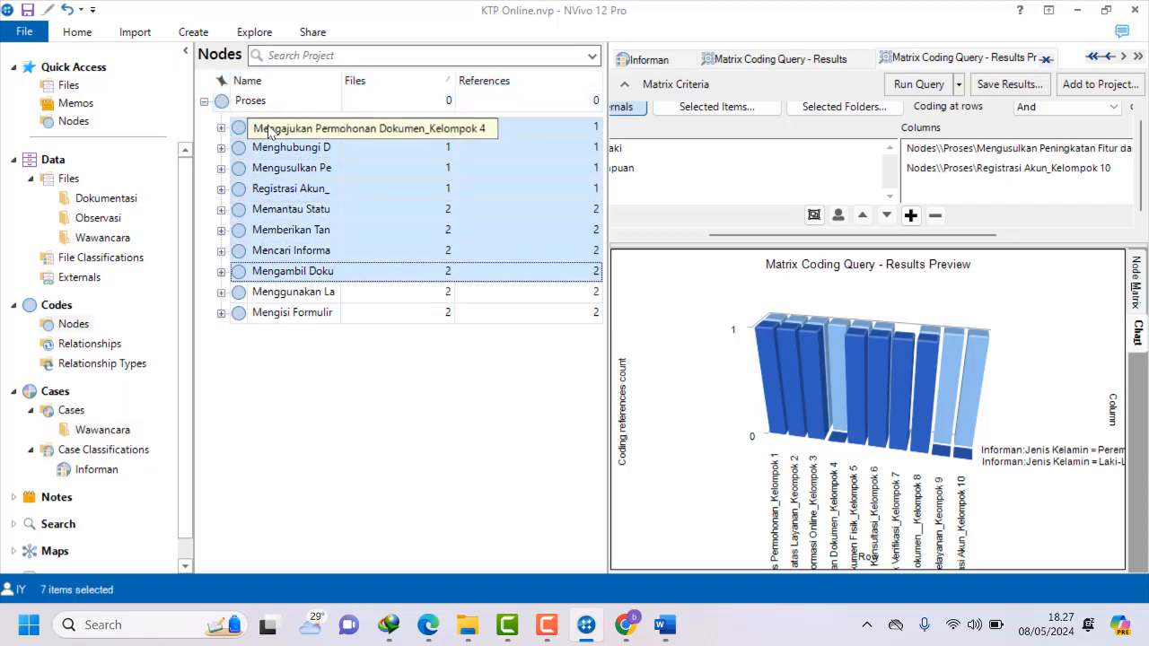
{"action": "right_click", "coordinate": [285, 235]}
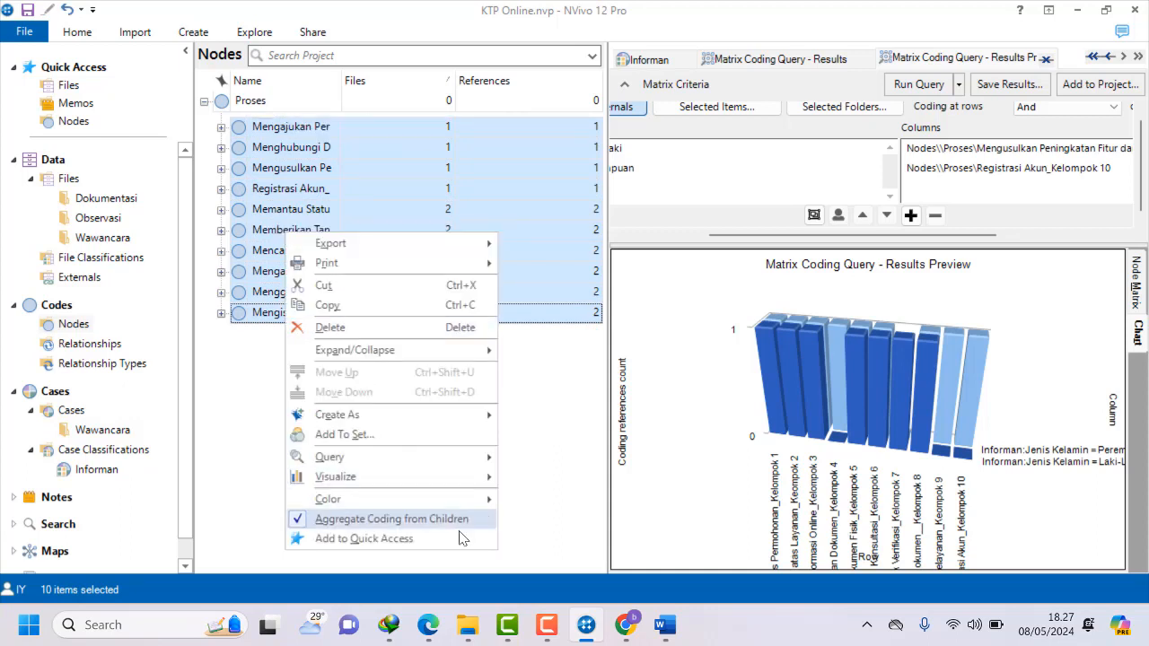
{"action": "mouse_move", "coordinate": [482, 478]}
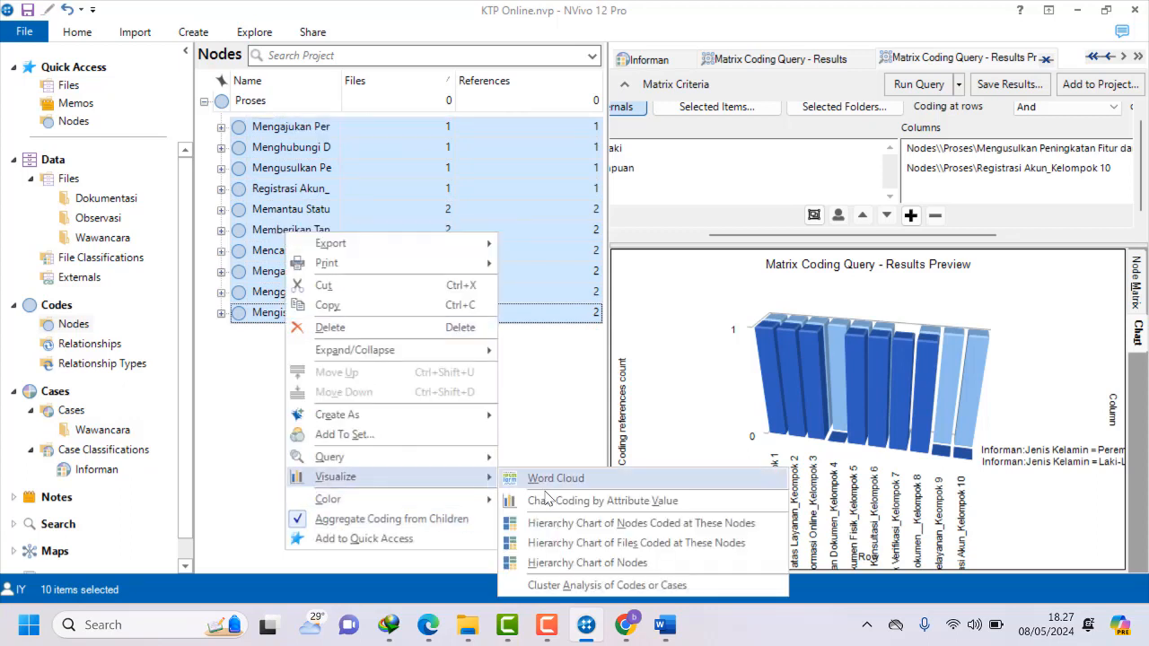
{"action": "left_click", "coordinate": [587, 562]}
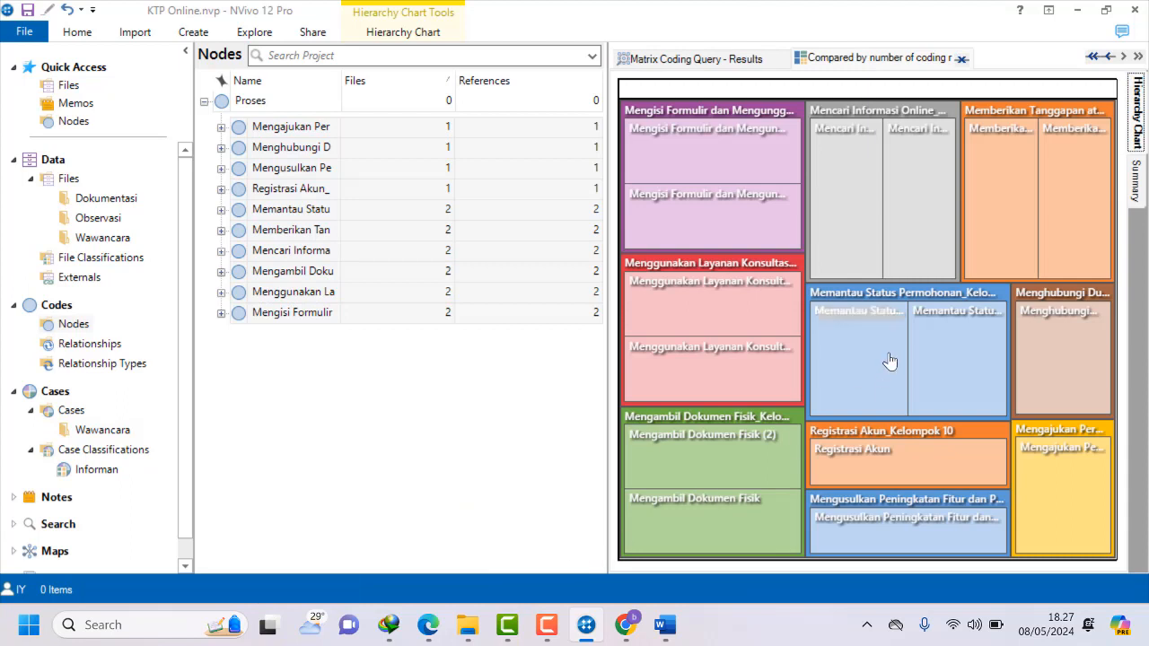
Change the hierarchy chart's type from the treemap to the circular sunburst.
{"action": "mouse_move", "coordinate": [890, 361]}
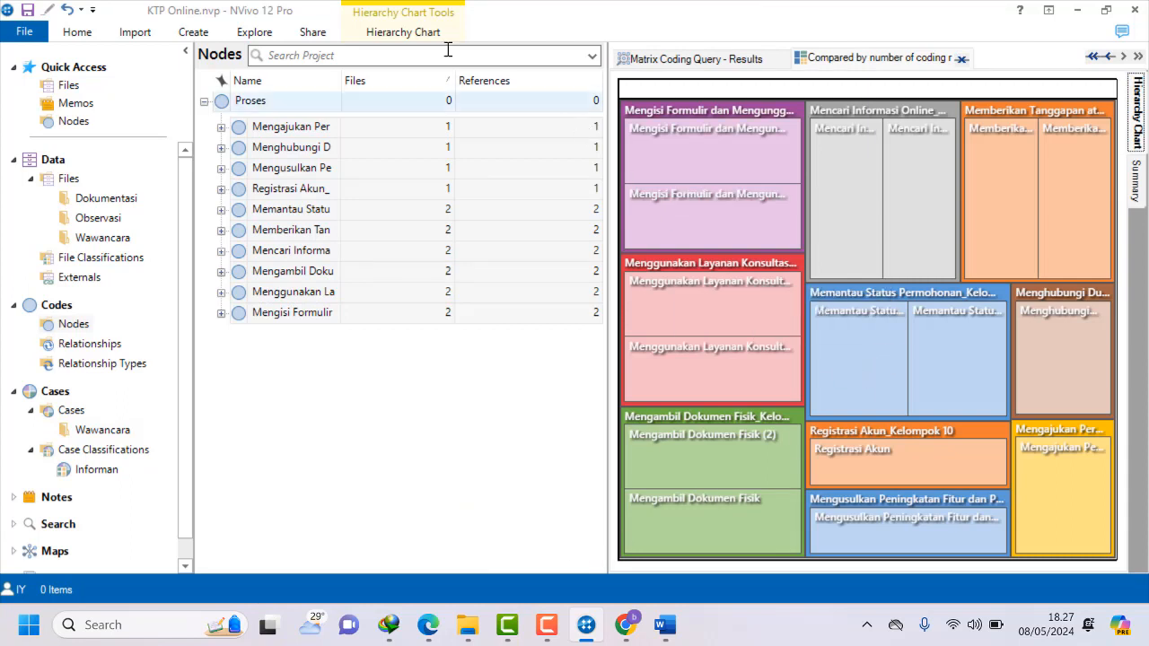
{"action": "left_click", "coordinate": [423, 35]}
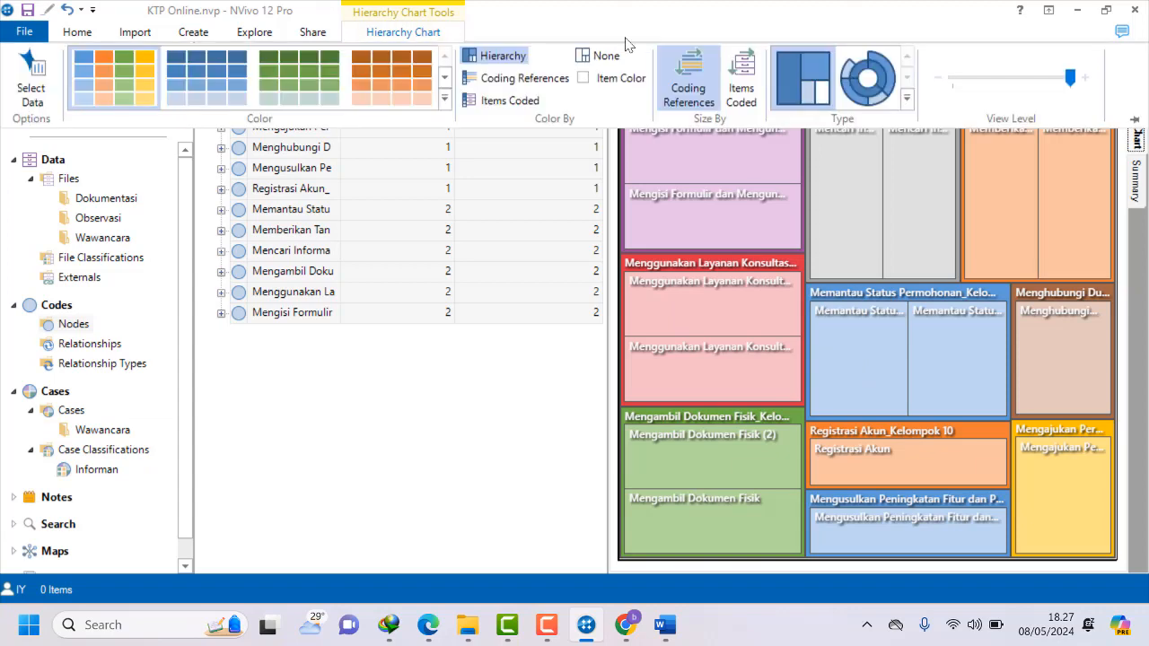
{"action": "left_click", "coordinate": [870, 82]}
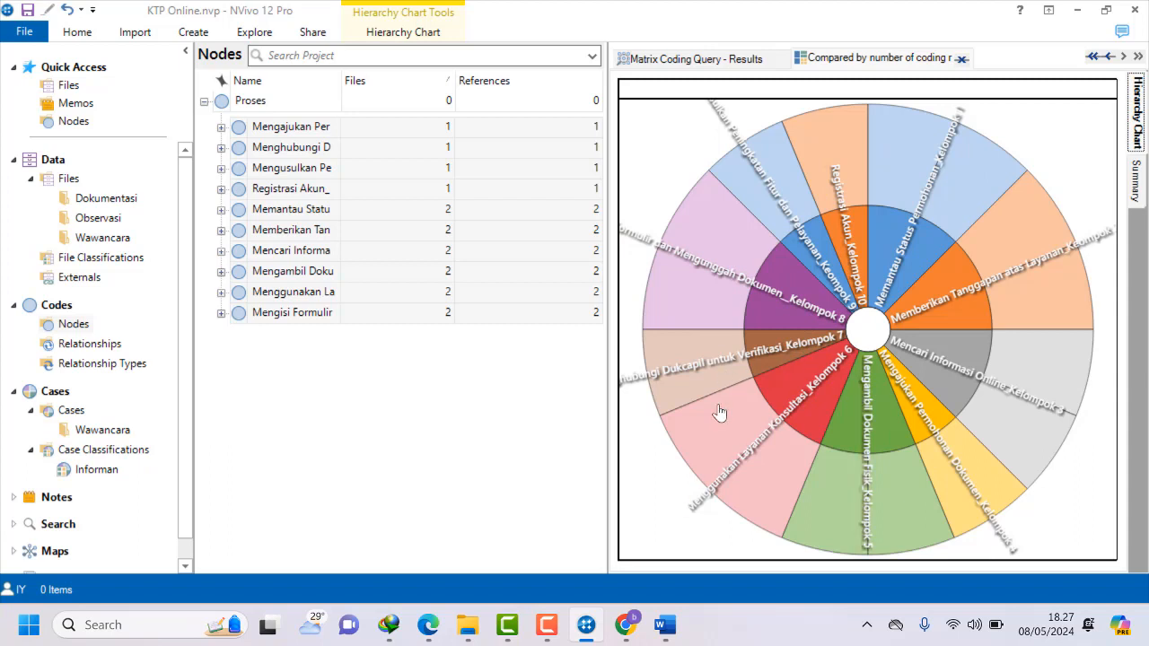
{"action": "left_click", "coordinate": [545, 626]}
Create a new project map named KTP Online 2.
{"action": "left_click", "coordinate": [254, 32]}
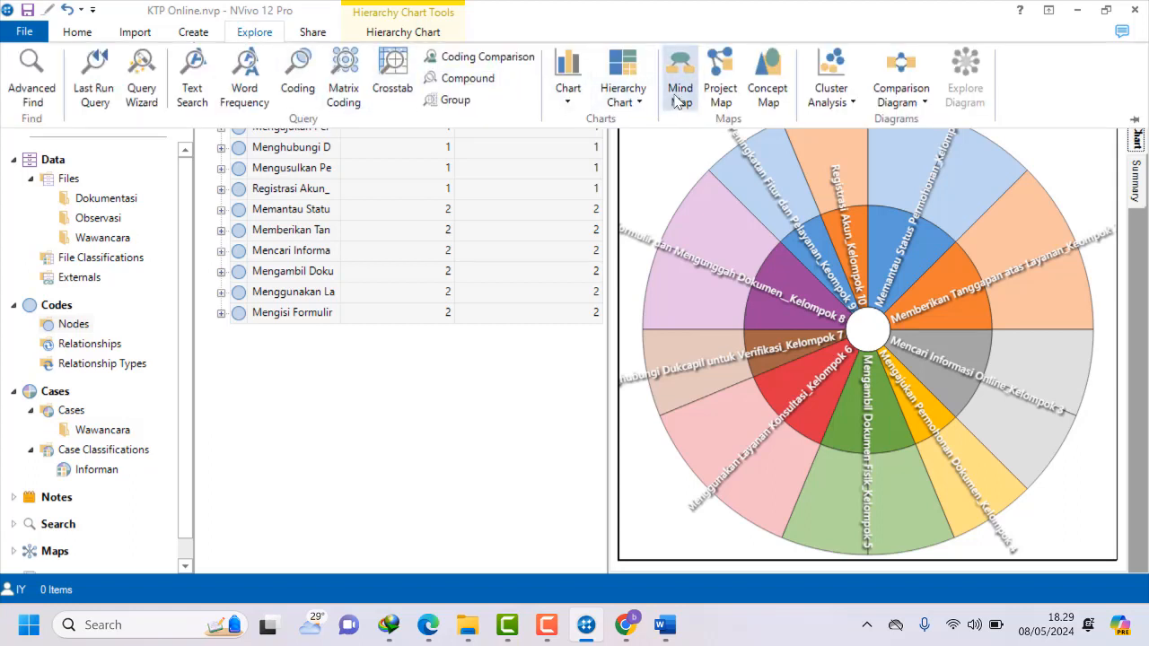
{"action": "left_click", "coordinate": [720, 80]}
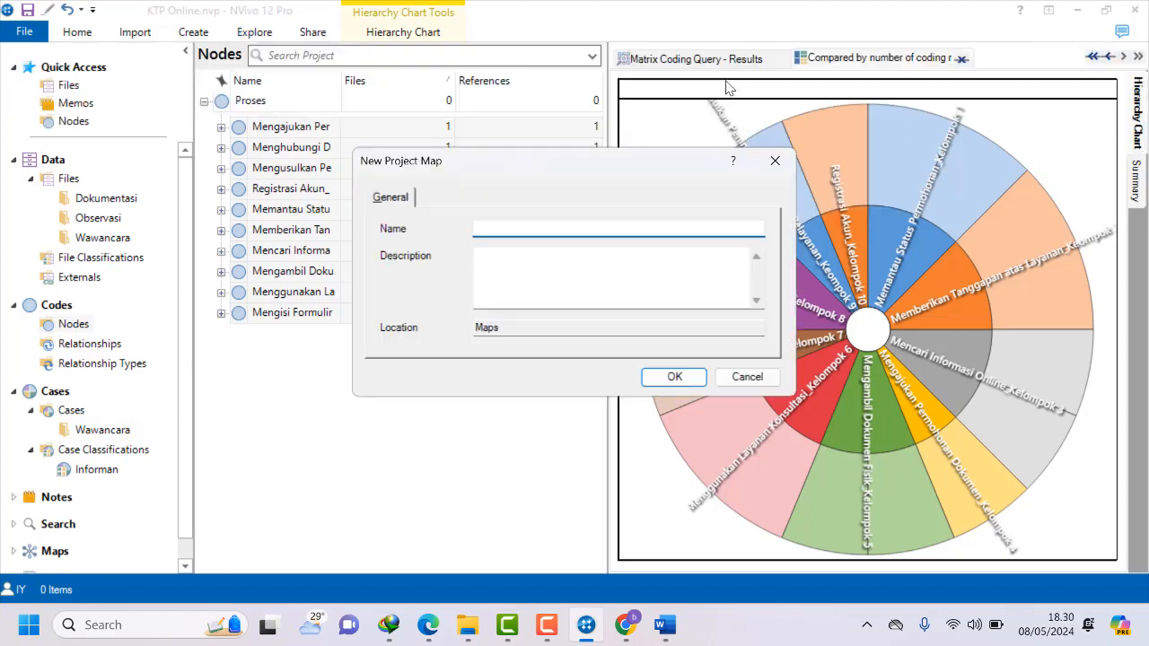
{"action": "type", "text": "KTP Onl"}
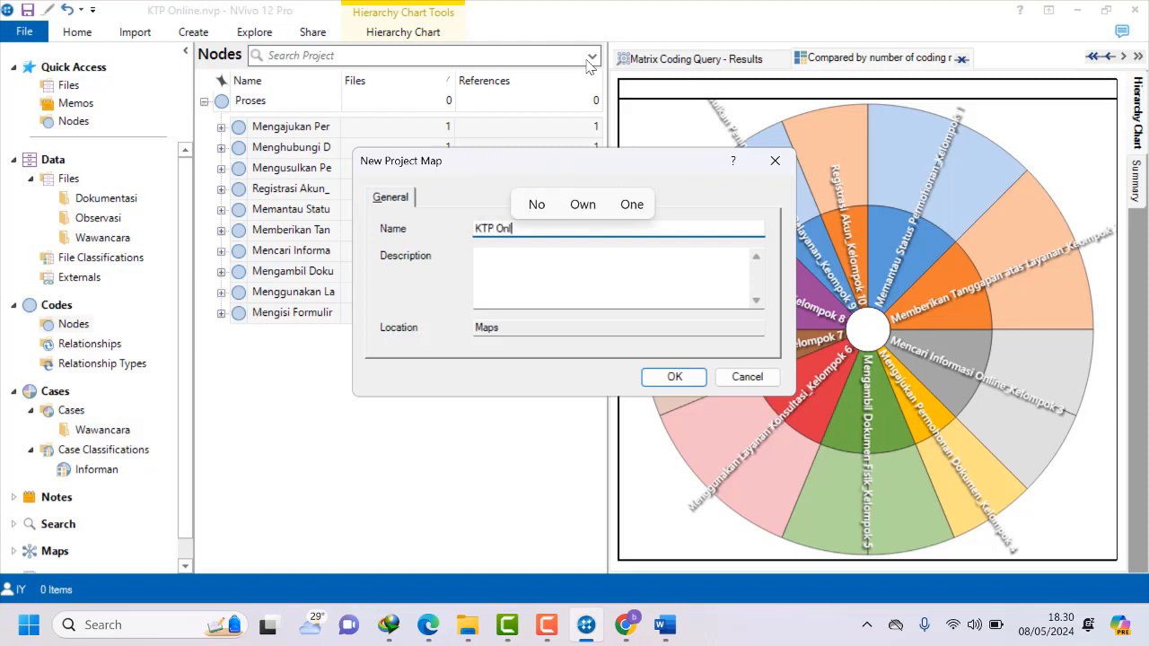
{"action": "type", "text": "ine 2"}
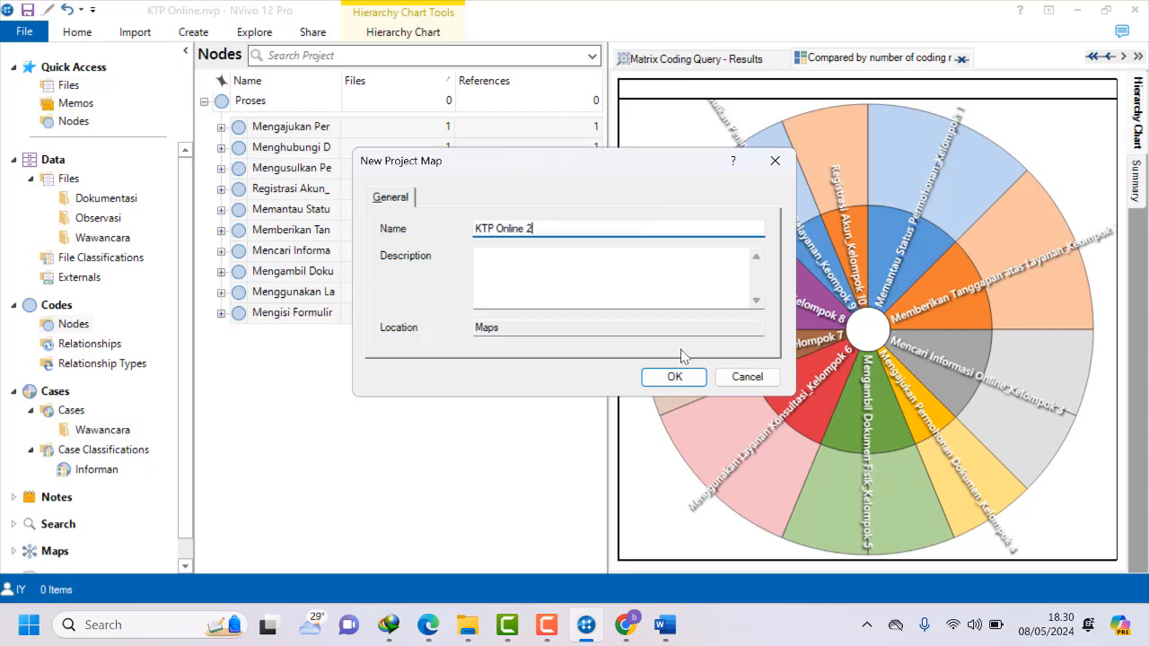
{"action": "left_click", "coordinate": [674, 378]}
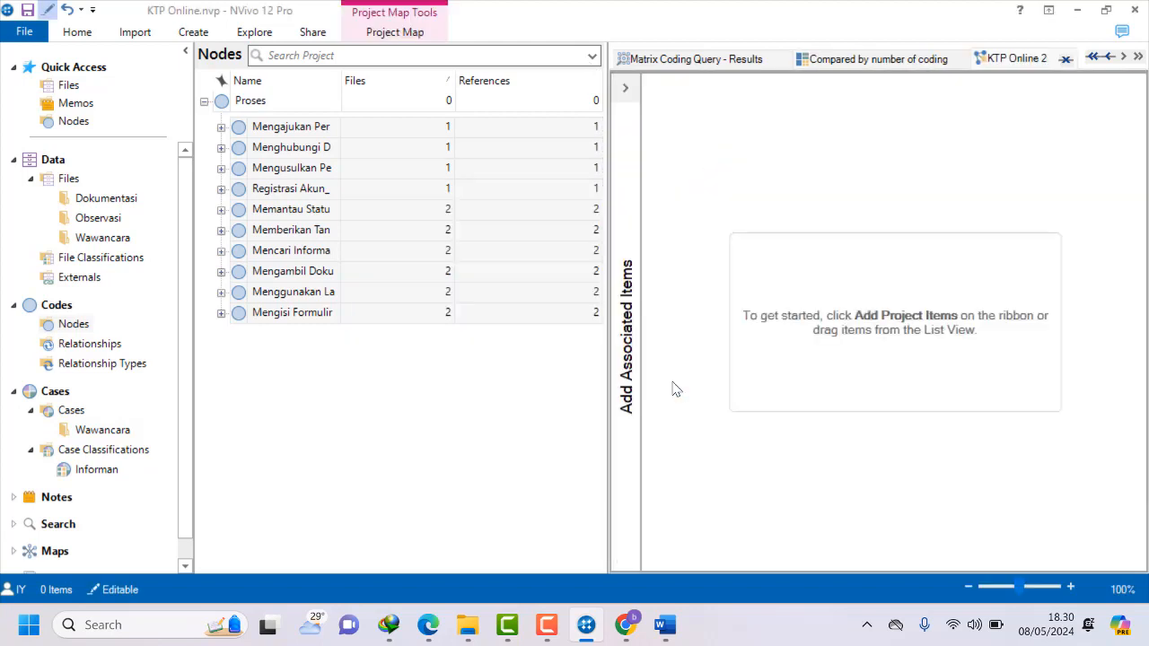
{"action": "right_click", "coordinate": [929, 322]}
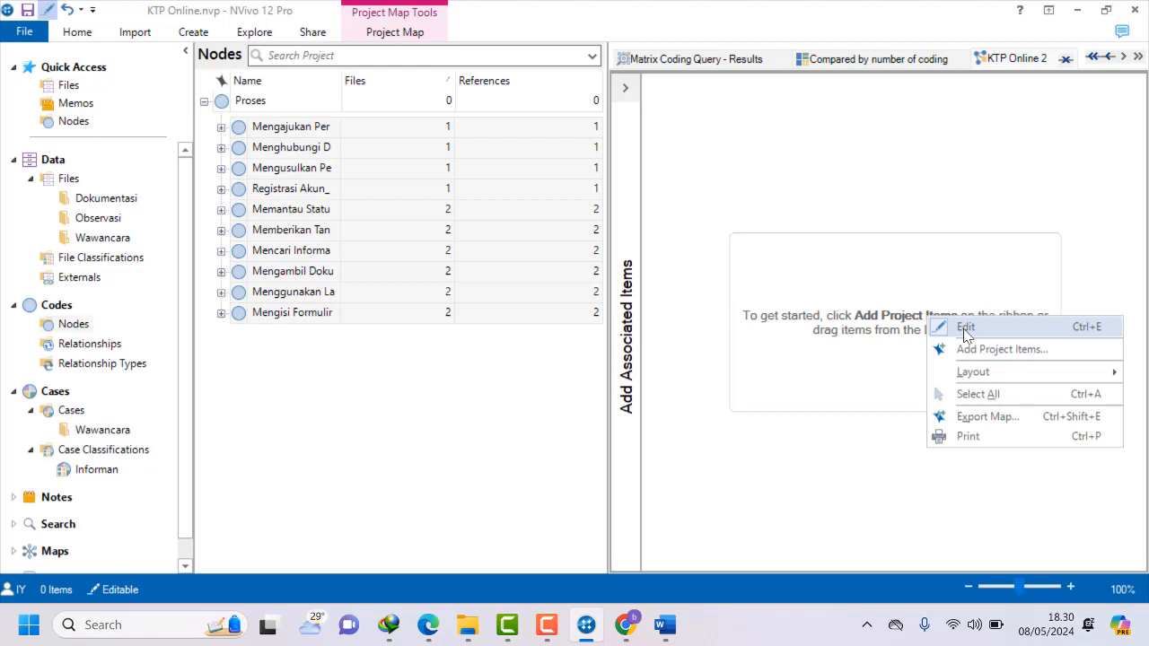
{"action": "left_click", "coordinate": [853, 436]}
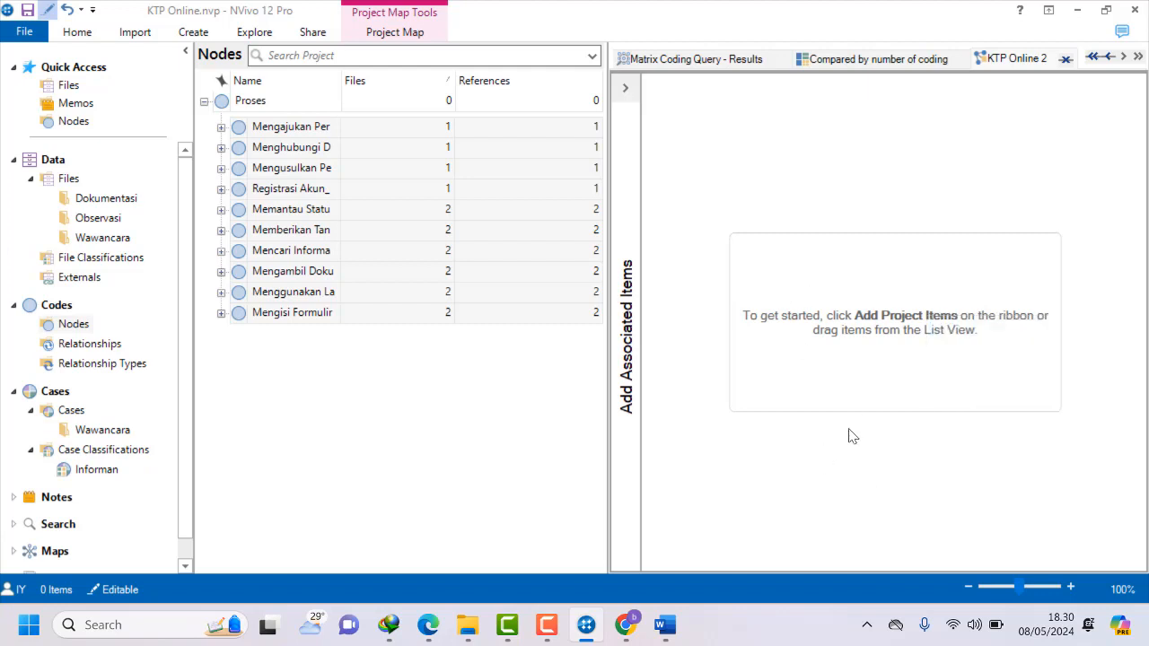
{"action": "right_click", "coordinate": [896, 319]}
{"action": "left_click", "coordinate": [935, 329]}
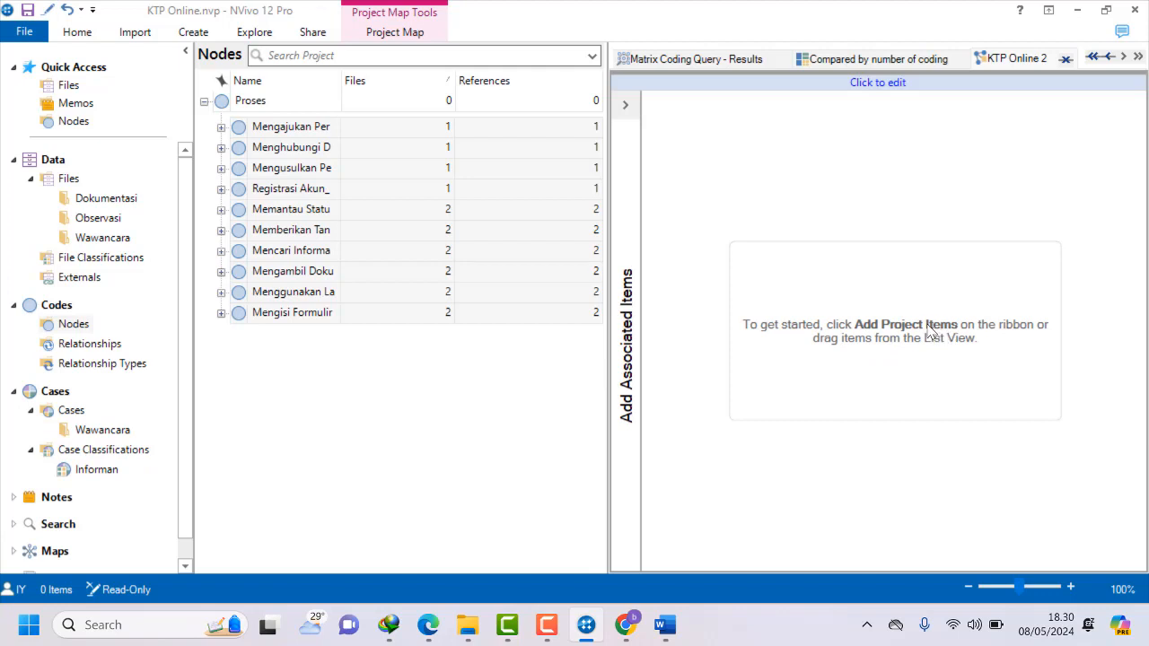
{"action": "right_click", "coordinate": [931, 332]}
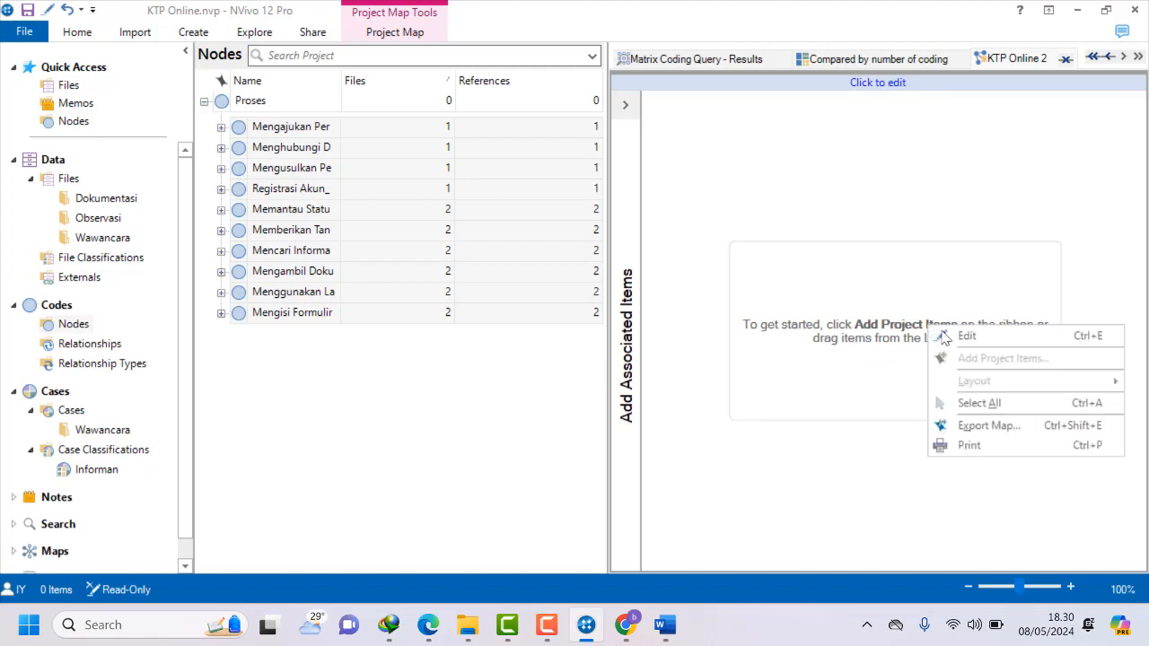
{"action": "left_click", "coordinate": [954, 334]}
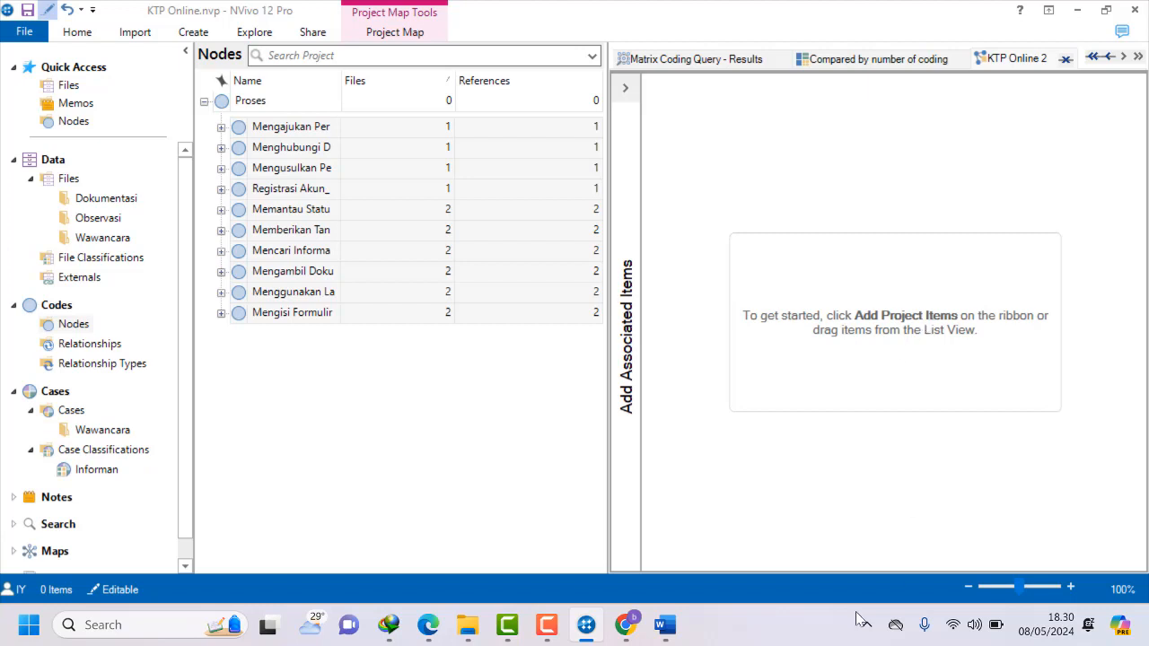
{"action": "left_click", "coordinate": [546, 624]}
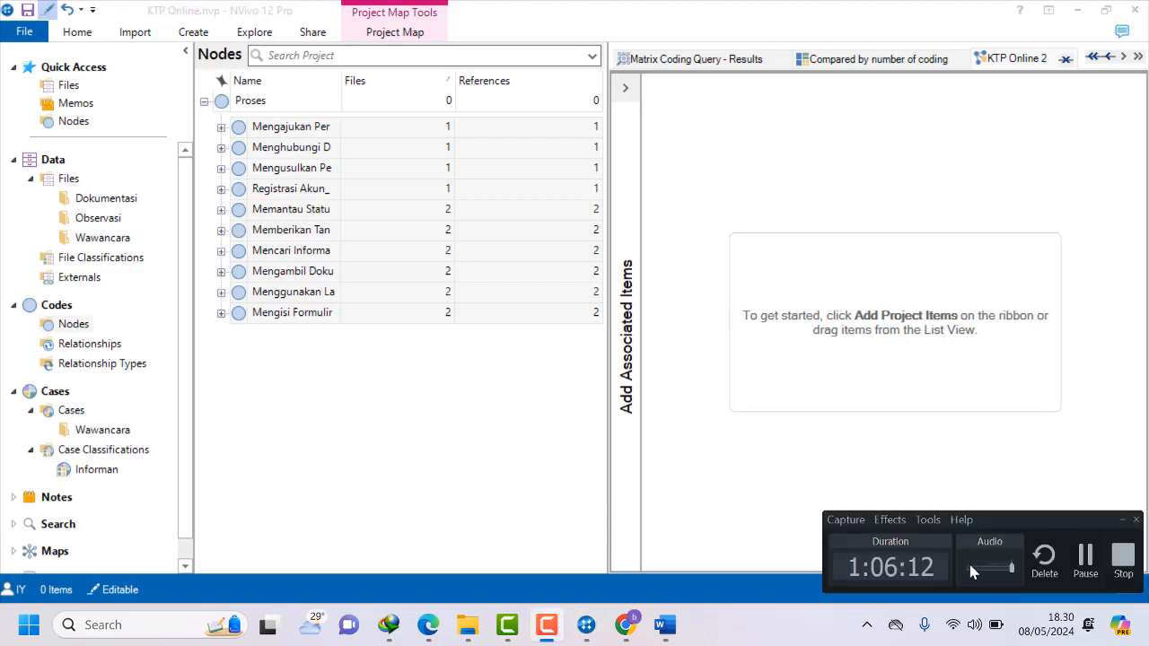
{"action": "left_click", "coordinate": [1084, 557]}
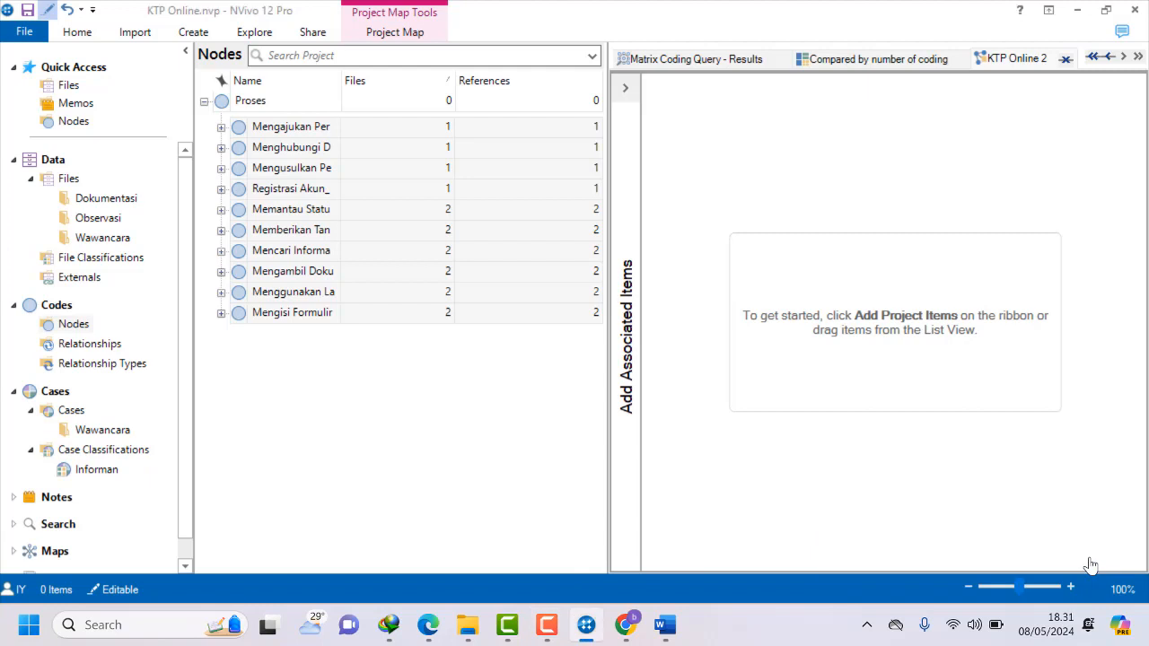
Start adding project items to the KTP Online 2 map and select all ten group nodes directly under Proses.
{"action": "right_click", "coordinate": [902, 316]}
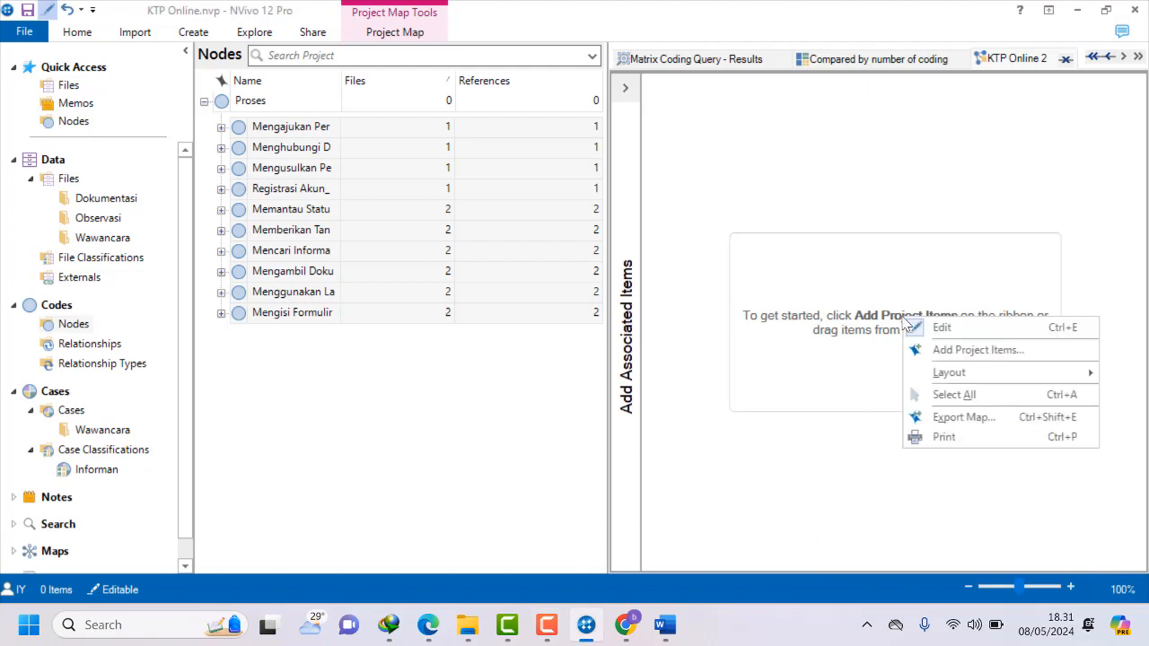
{"action": "left_click", "coordinate": [950, 353]}
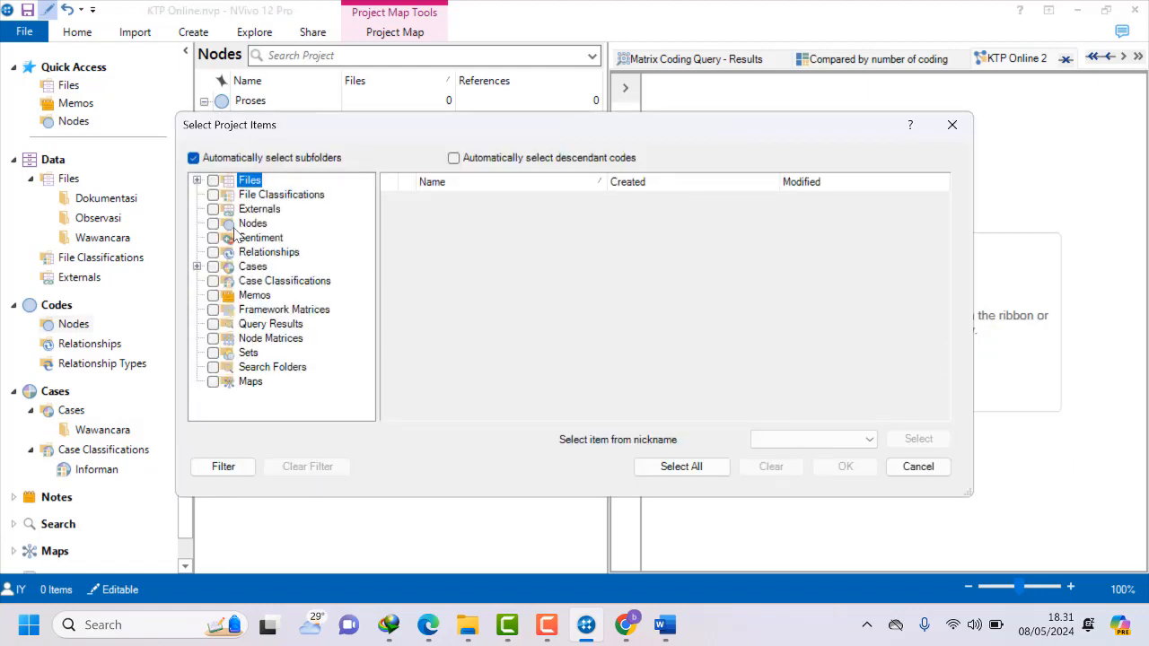
{"action": "left_click", "coordinate": [243, 224]}
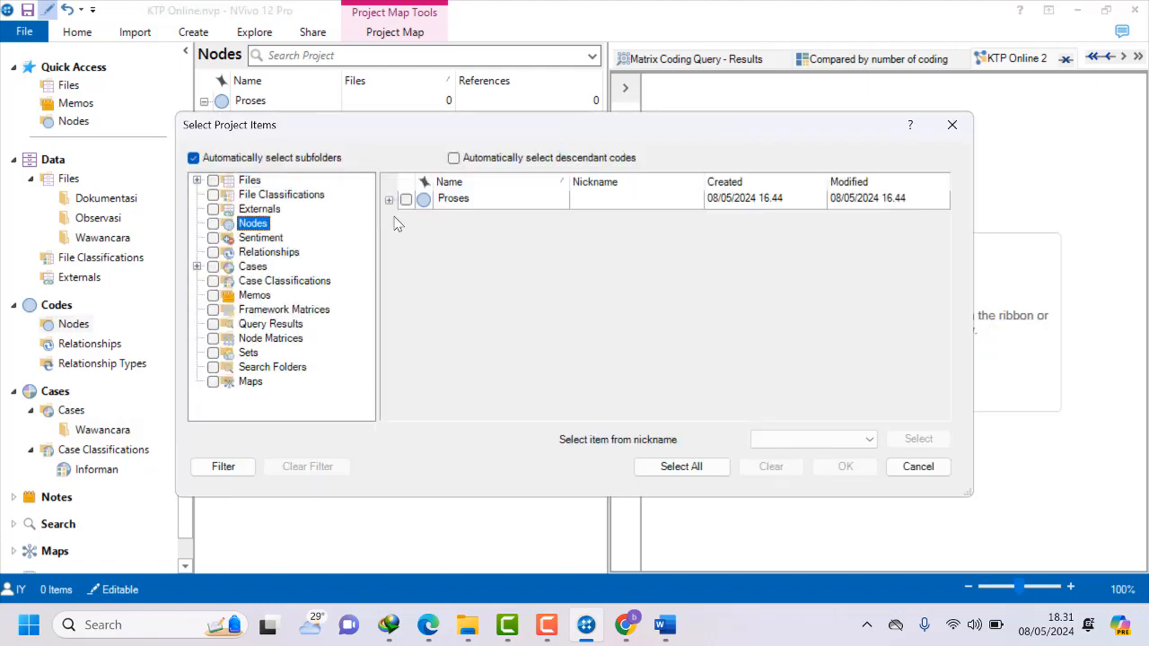
{"action": "left_click", "coordinate": [388, 199]}
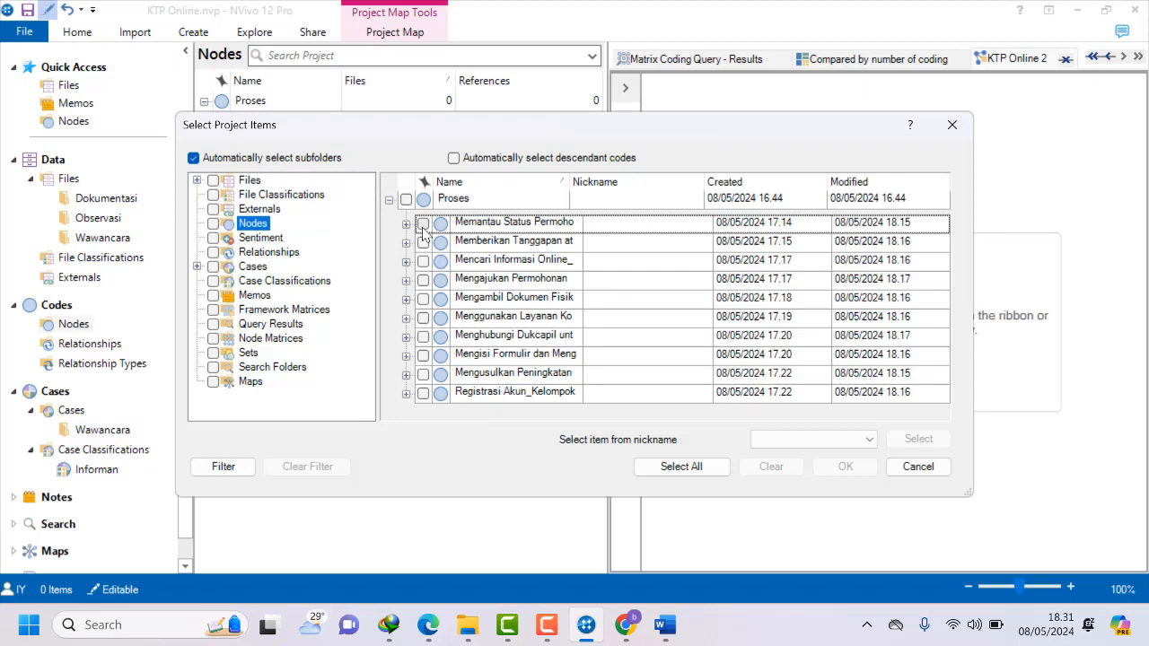
{"action": "left_click", "coordinate": [423, 224]}
{"action": "left_click", "coordinate": [423, 242]}
{"action": "left_click", "coordinate": [423, 261]}
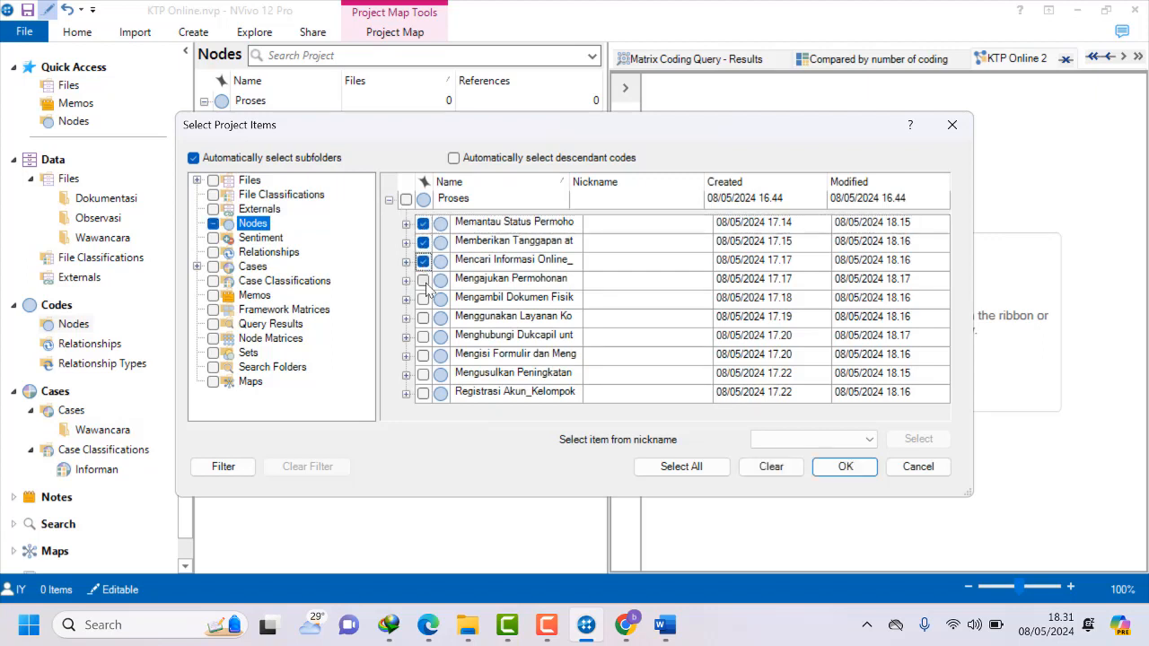
{"action": "left_click", "coordinate": [422, 280]}
{"action": "left_click", "coordinate": [422, 298]}
{"action": "left_click", "coordinate": [422, 318]}
{"action": "left_click", "coordinate": [423, 336]}
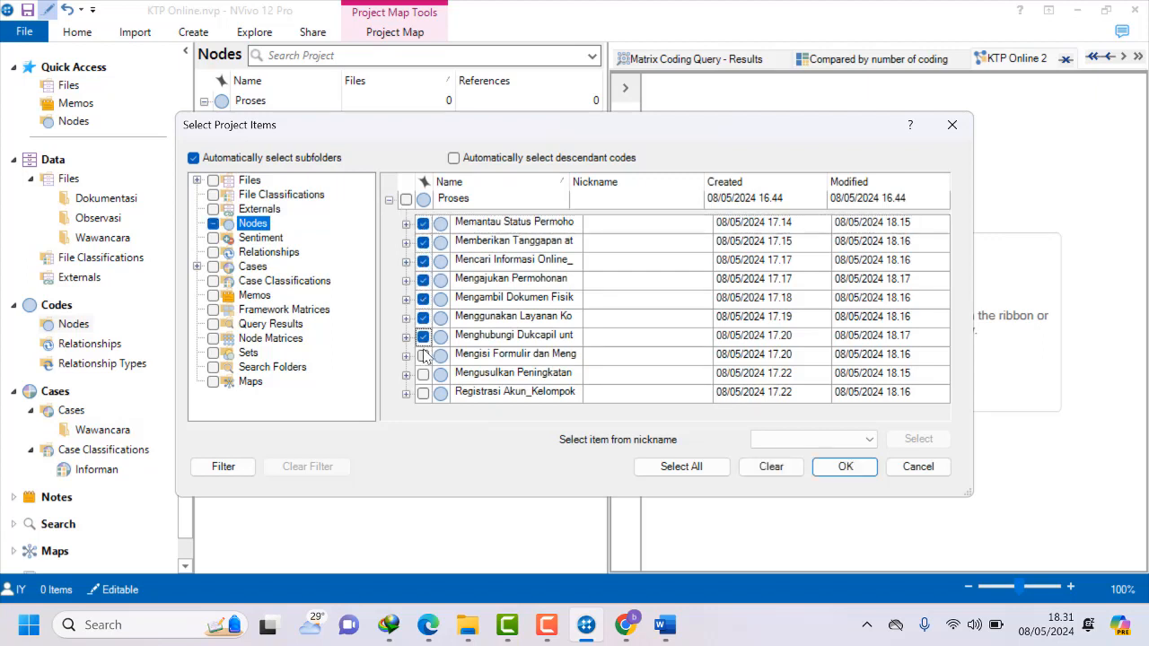
{"action": "left_click", "coordinate": [423, 356]}
{"action": "left_click", "coordinate": [422, 374]}
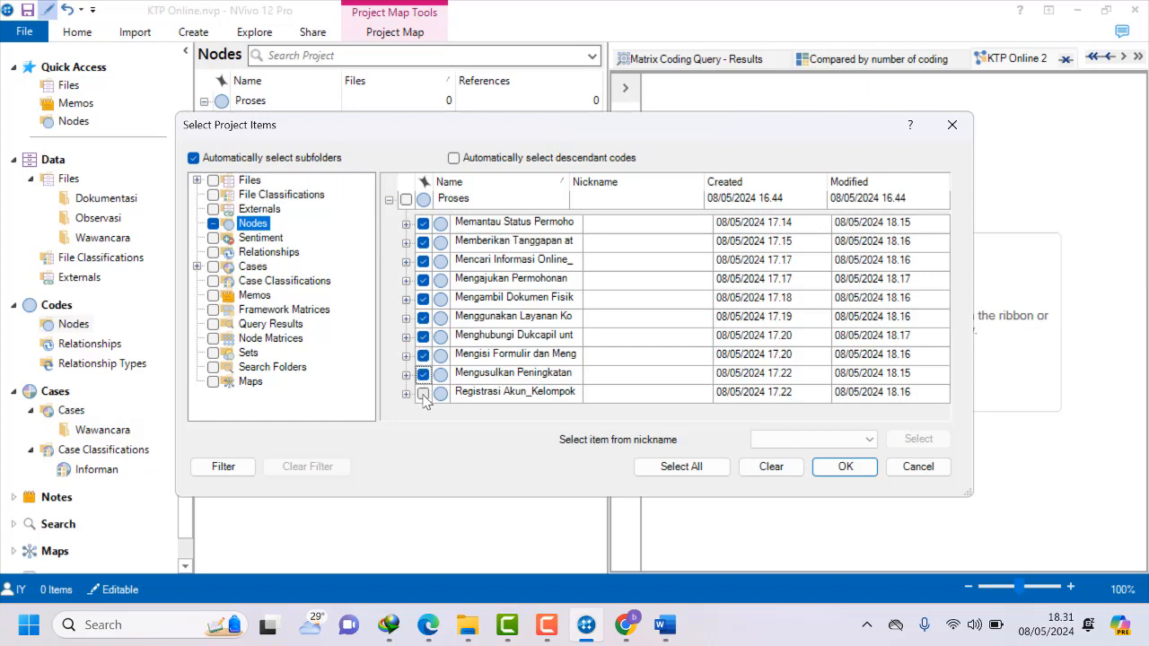
{"action": "left_click", "coordinate": [422, 394]}
Include all six interview files from the Wawancara folder in the project item selection for the map.
{"action": "double_click", "coordinate": [244, 182]}
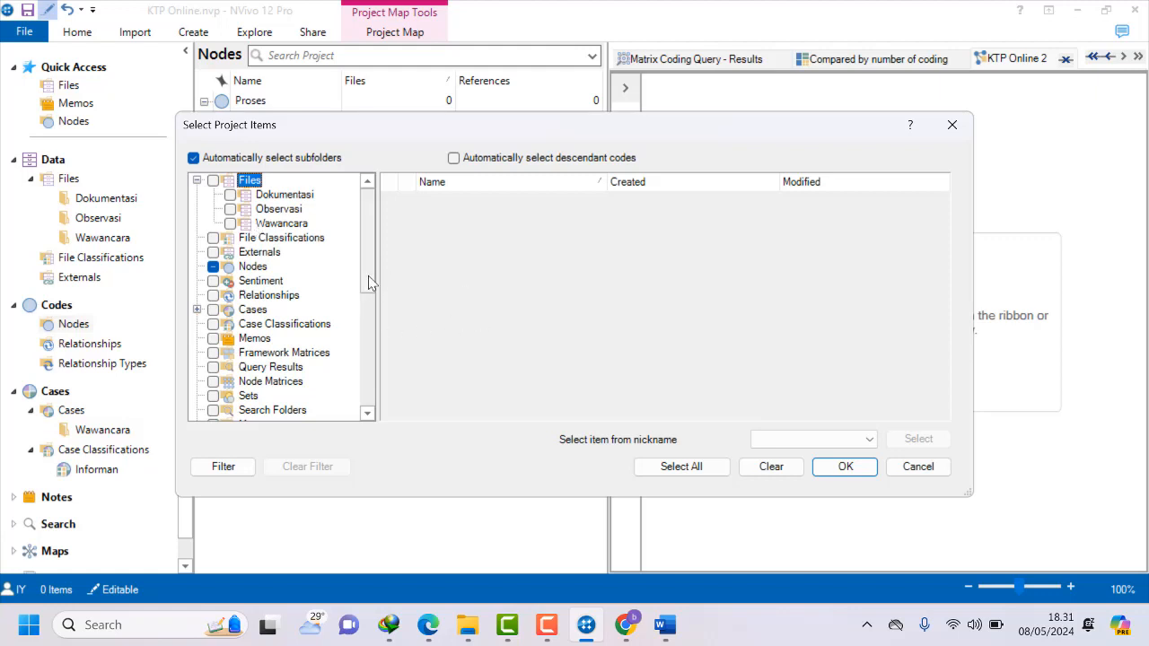
{"action": "left_click", "coordinate": [274, 223]}
{"action": "left_click", "coordinate": [389, 198]}
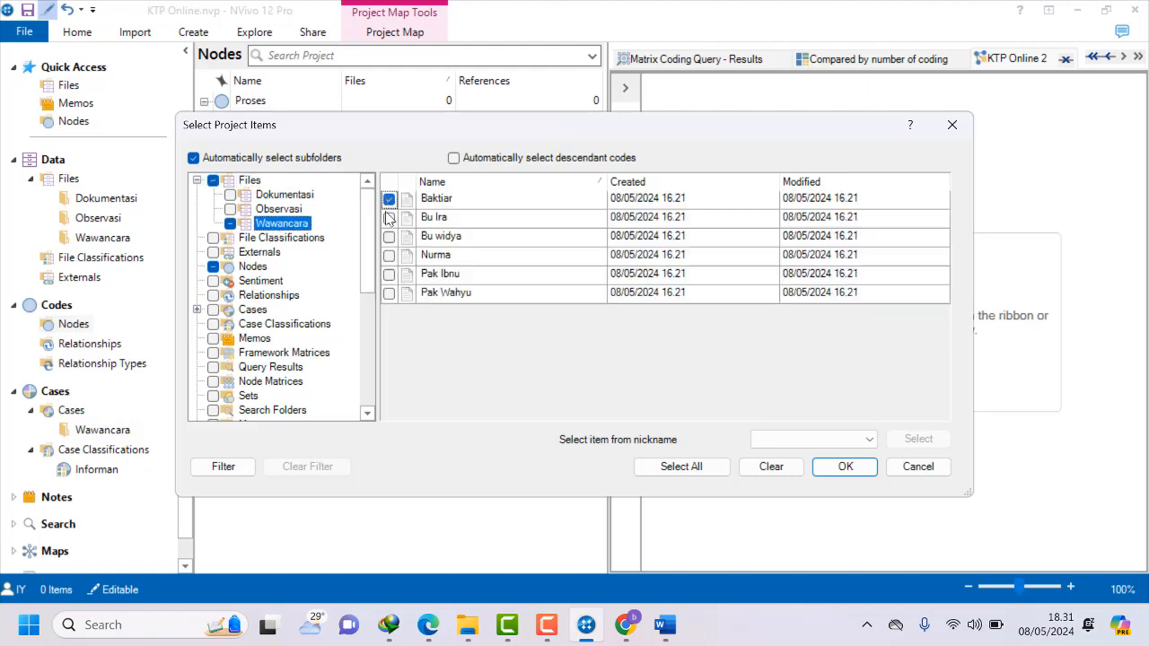
{"action": "left_click", "coordinate": [389, 217]}
{"action": "left_click", "coordinate": [388, 236]}
{"action": "left_click", "coordinate": [389, 255]}
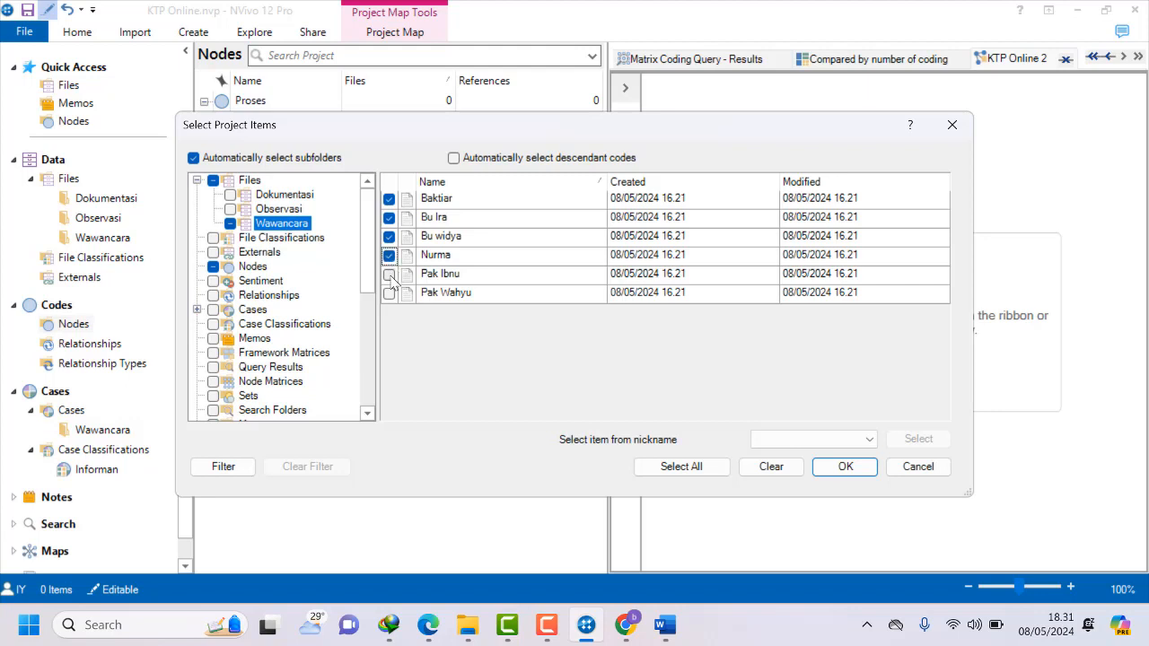
{"action": "left_click", "coordinate": [389, 274]}
{"action": "left_click", "coordinate": [389, 293]}
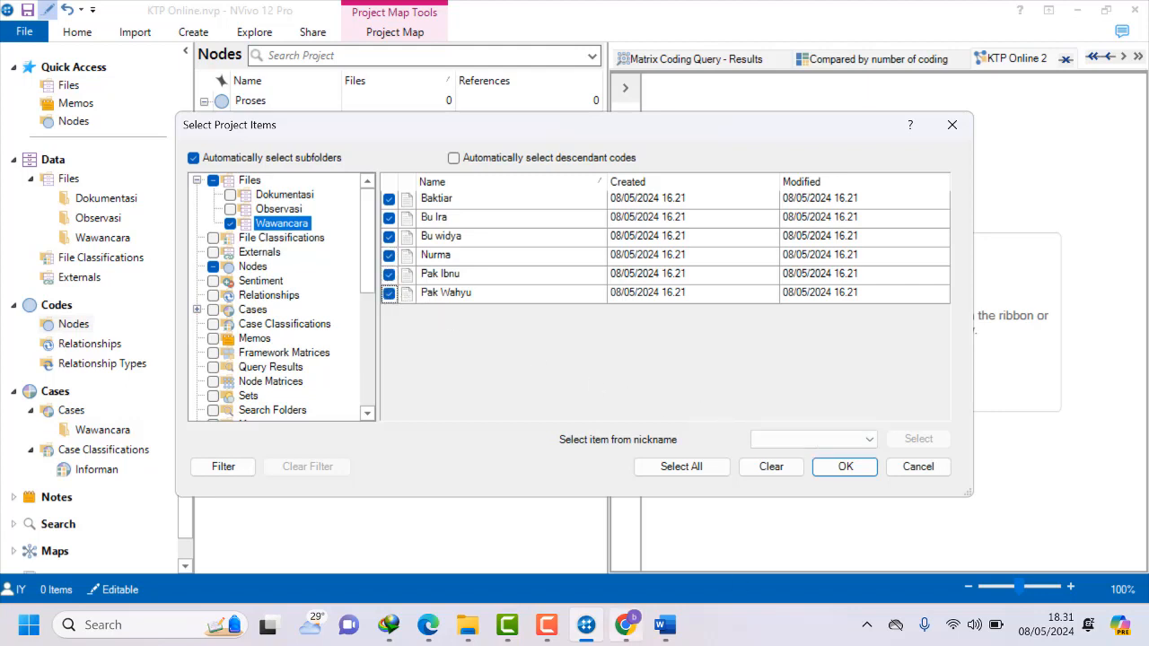
{"action": "left_click", "coordinate": [547, 625]}
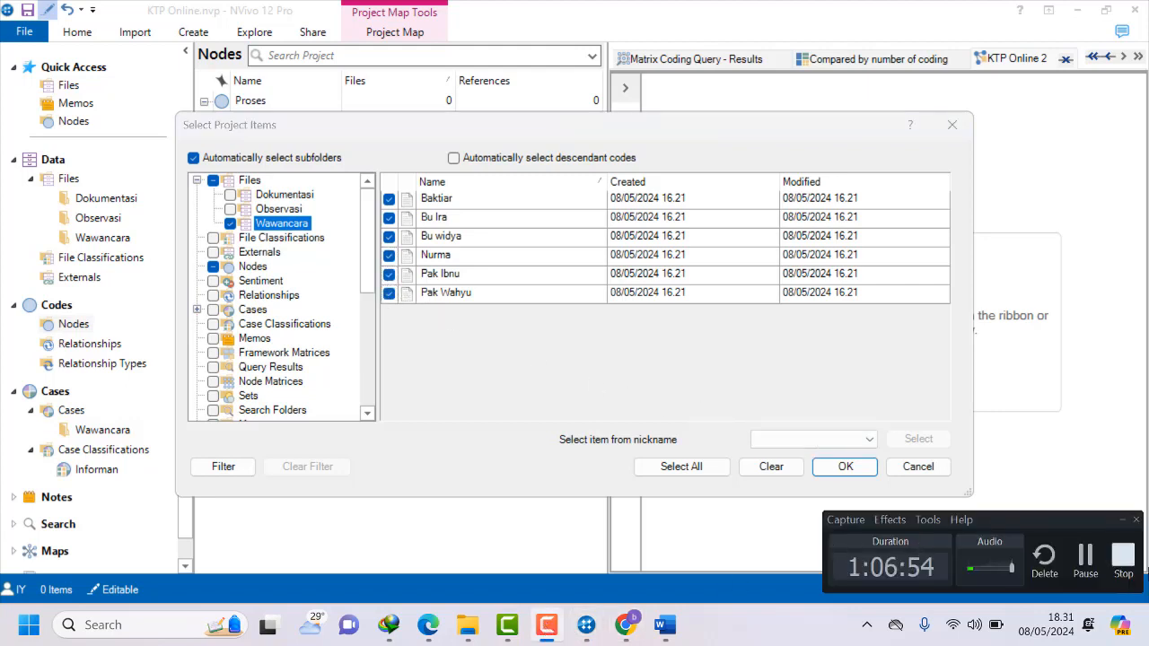
{"action": "left_click", "coordinate": [1085, 558]}
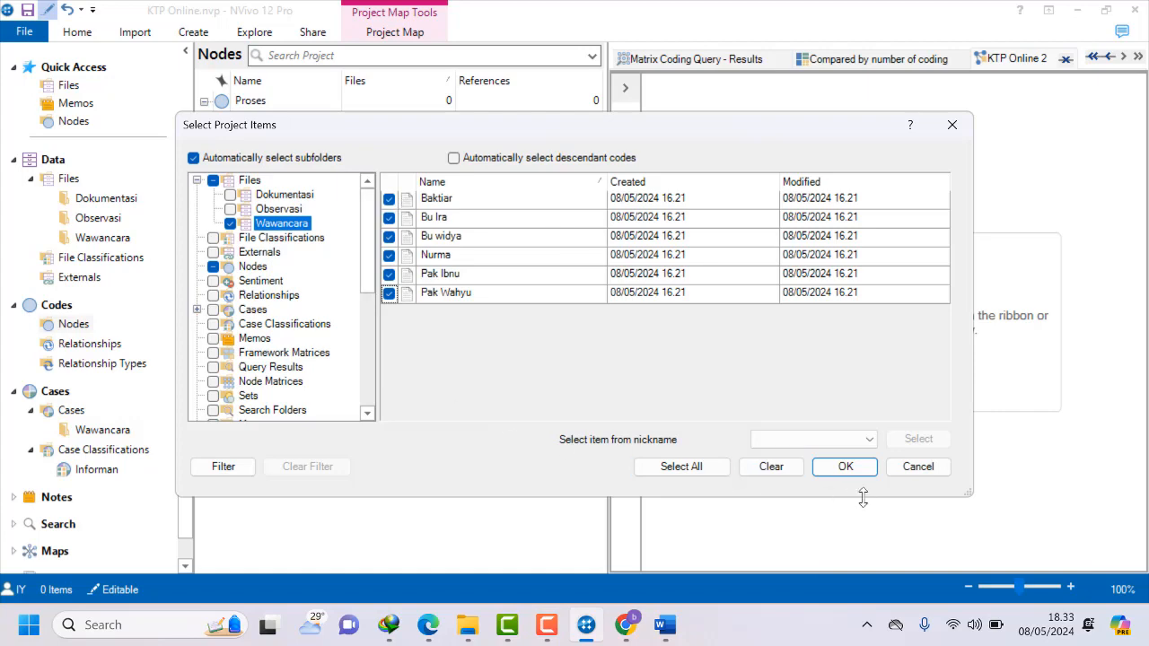
Add the selected nodes and interview files to the KTP Online 2 map and arrange them in the Circular layout.
{"action": "left_click", "coordinate": [846, 468]}
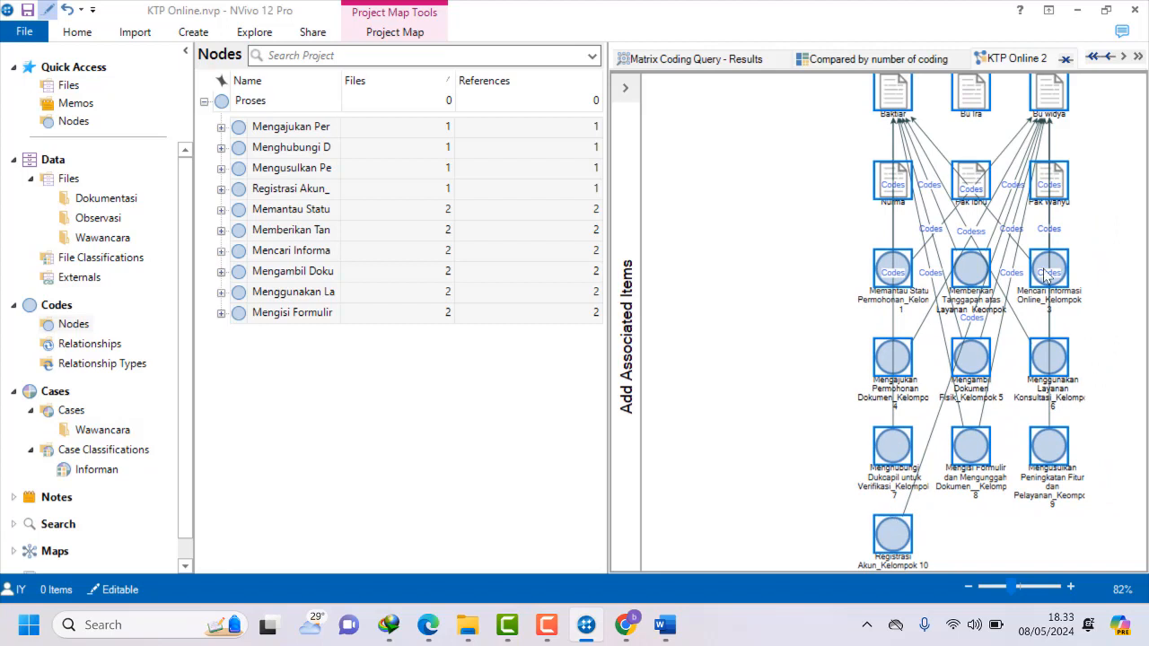
{"action": "right_click", "coordinate": [968, 187]}
{"action": "mouse_move", "coordinate": [988, 282]}
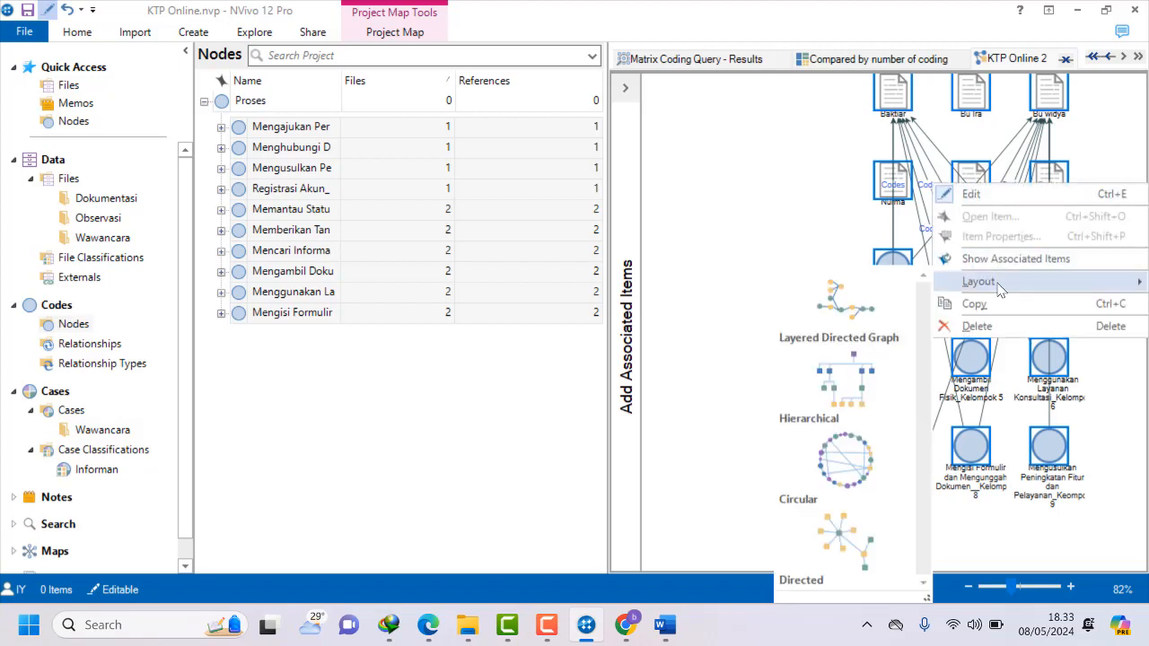
{"action": "left_click", "coordinate": [844, 484]}
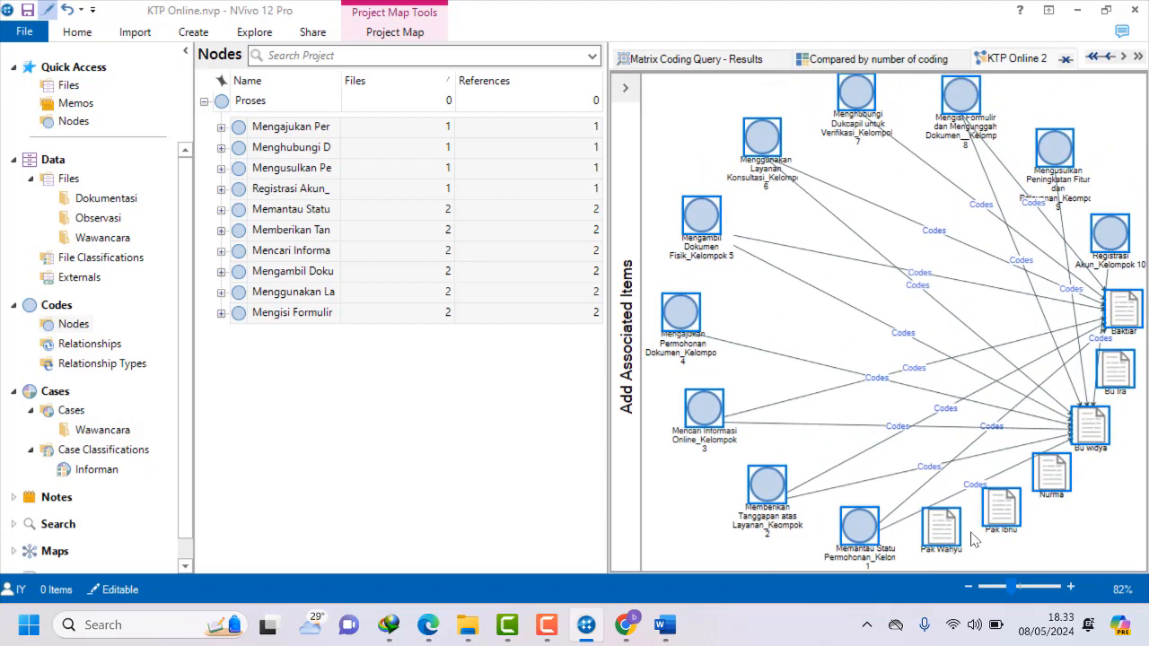
Try the Layered Directed Graph and Hierarchical layouts on the project map.
{"action": "right_click", "coordinate": [993, 280]}
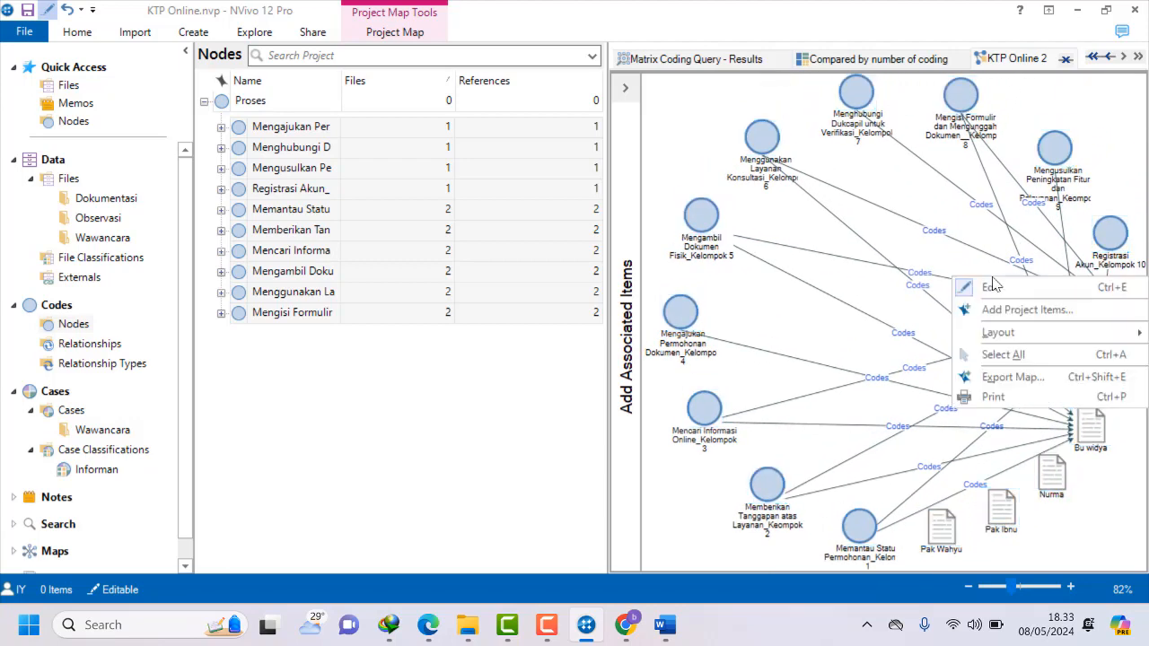
{"action": "mouse_move", "coordinate": [998, 332]}
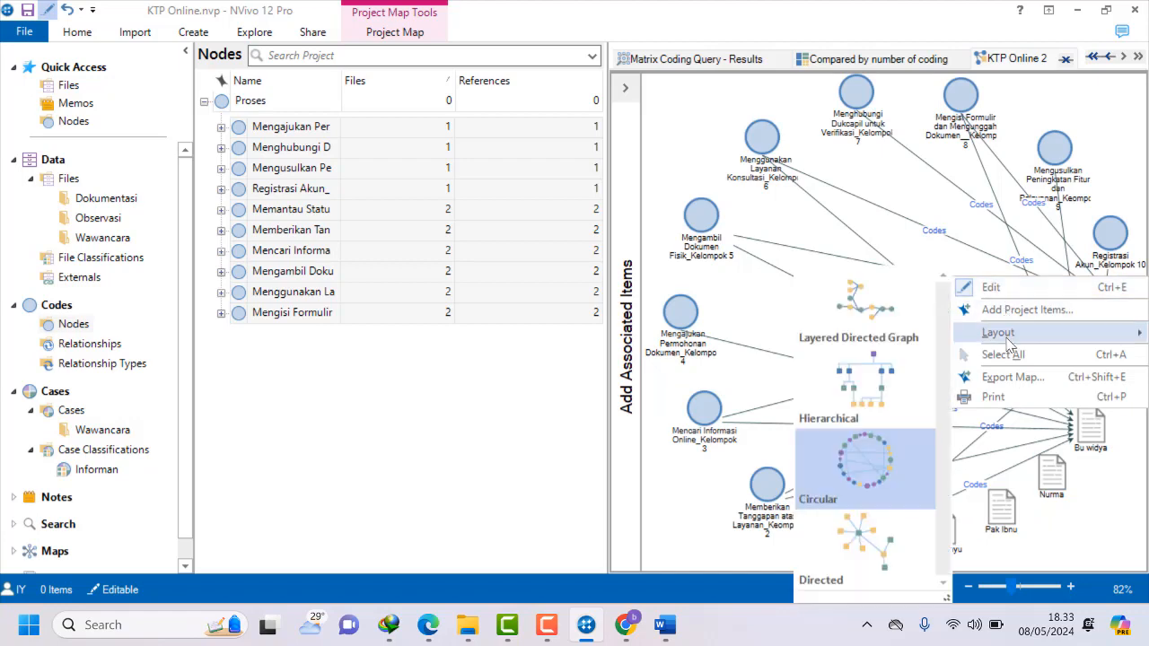
{"action": "left_click", "coordinate": [888, 314]}
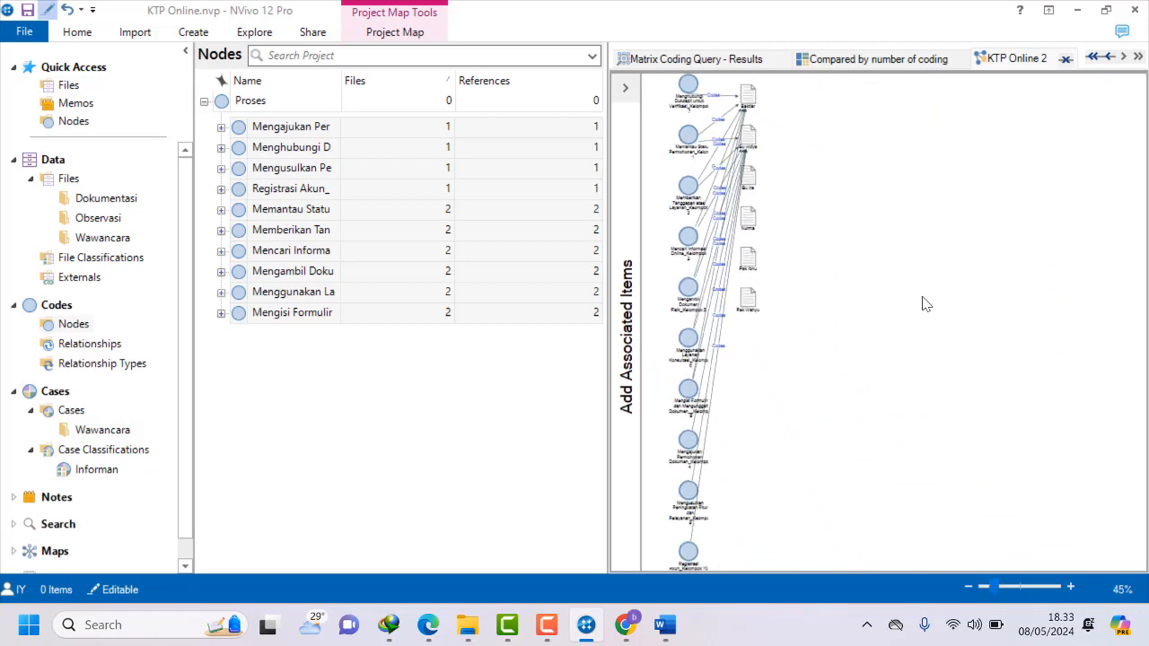
{"action": "right_click", "coordinate": [962, 283]}
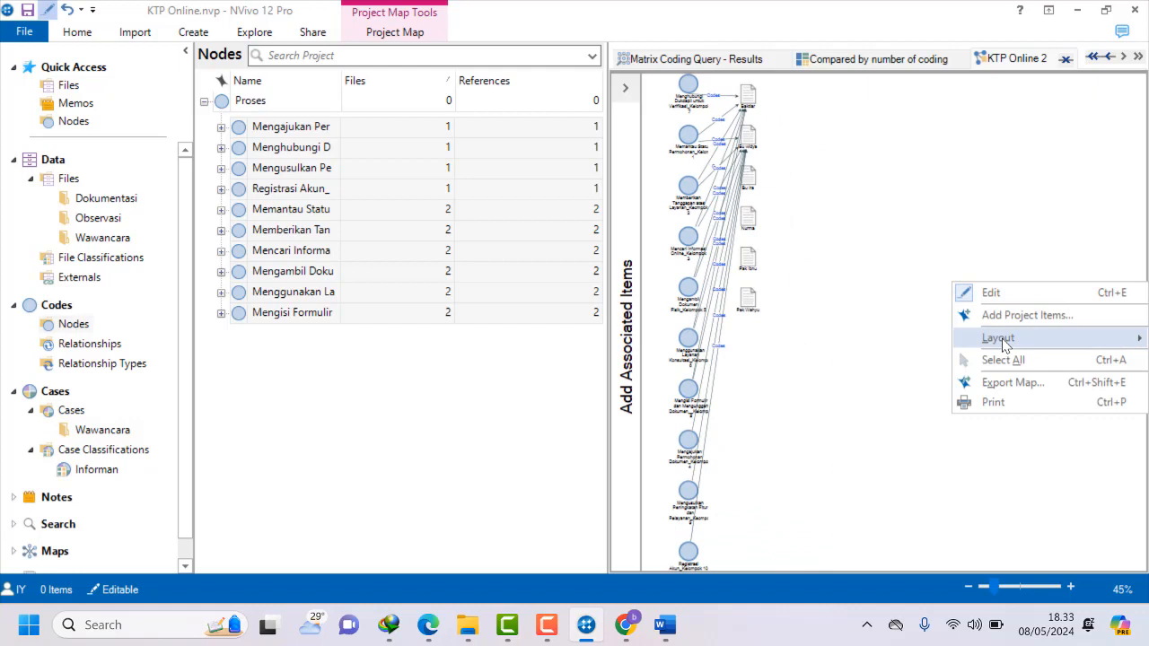
{"action": "mouse_move", "coordinate": [1000, 345]}
{"action": "left_click", "coordinate": [902, 379]}
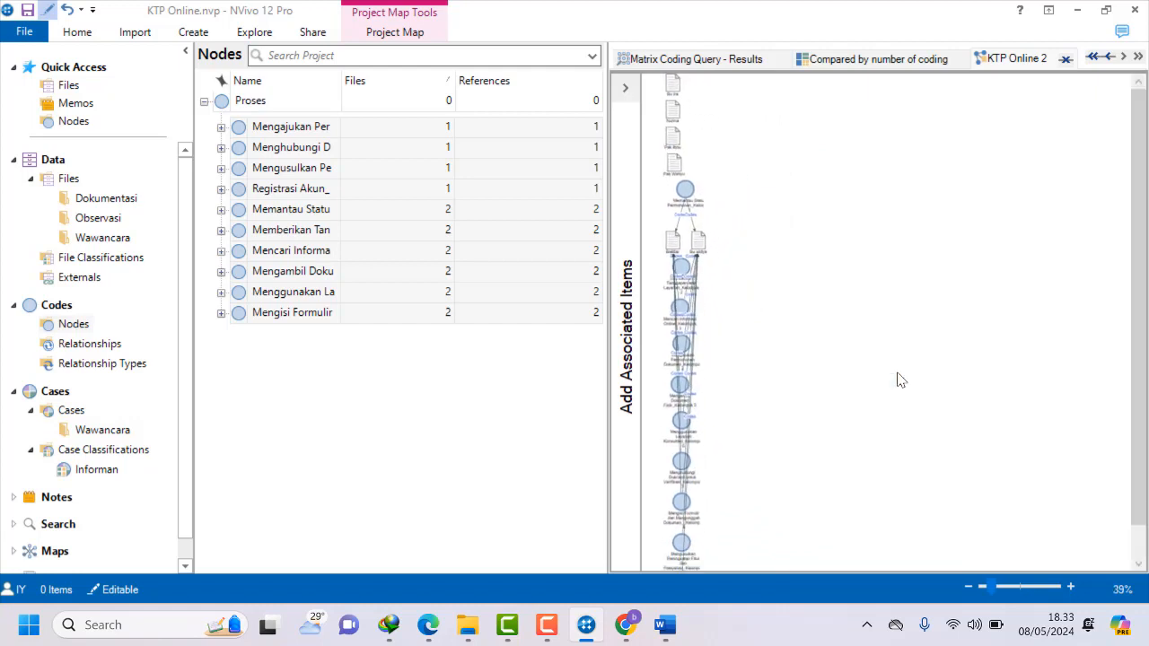
Try the Directed layout on the project map.
{"action": "right_click", "coordinate": [953, 275]}
{"action": "mouse_move", "coordinate": [1005, 340]}
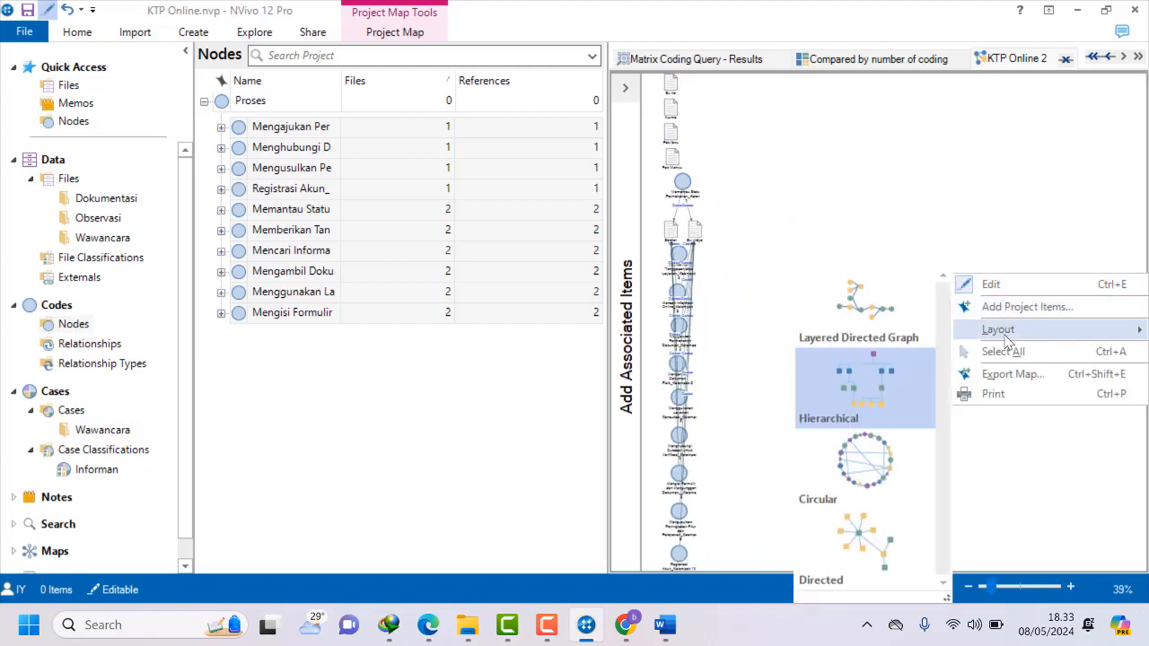
{"action": "left_click", "coordinate": [878, 549]}
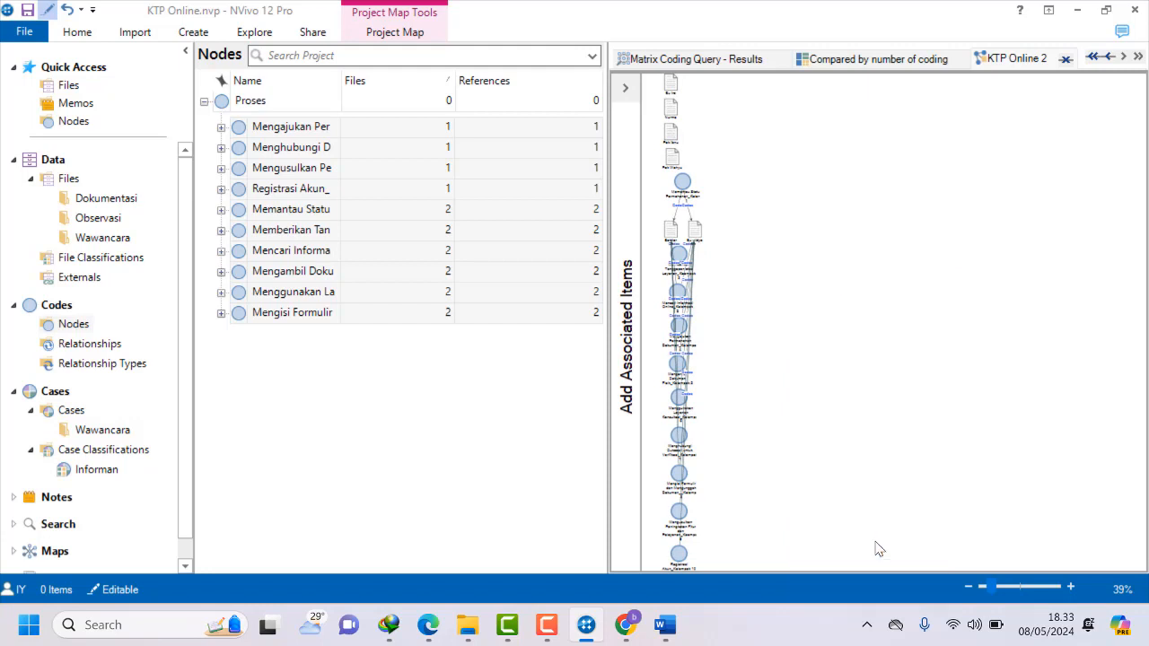
Return the KTP Online 2 map to the Circular layout.
{"action": "right_click", "coordinate": [1018, 348]}
{"action": "mouse_move", "coordinate": [1037, 399]}
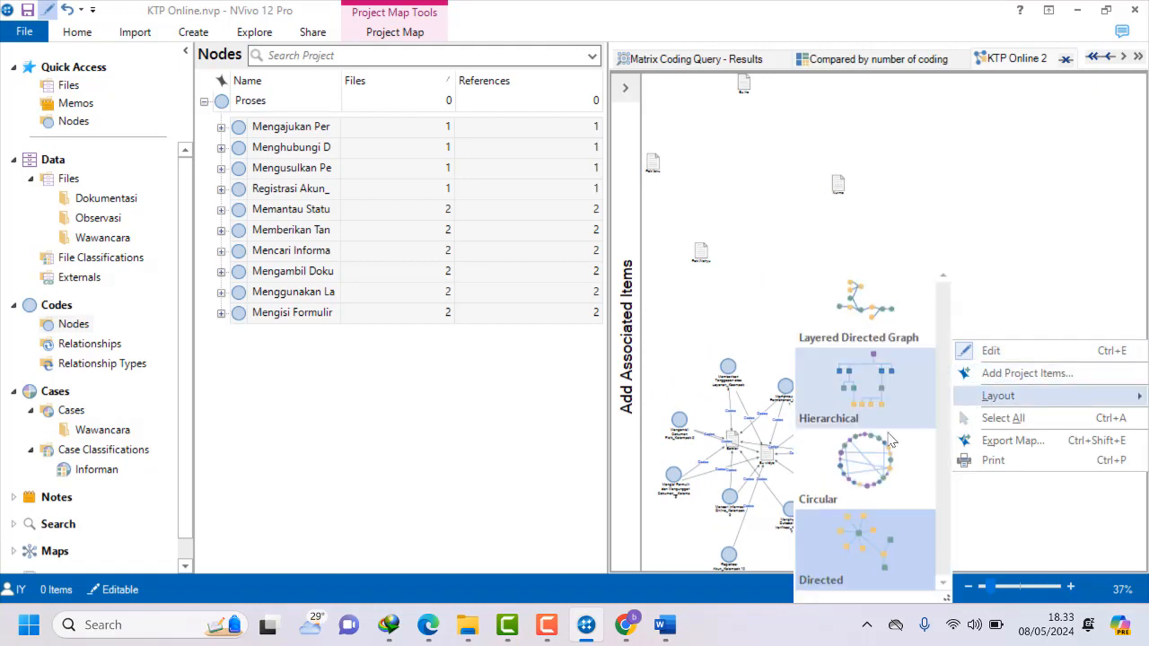
{"action": "left_click", "coordinate": [893, 462]}
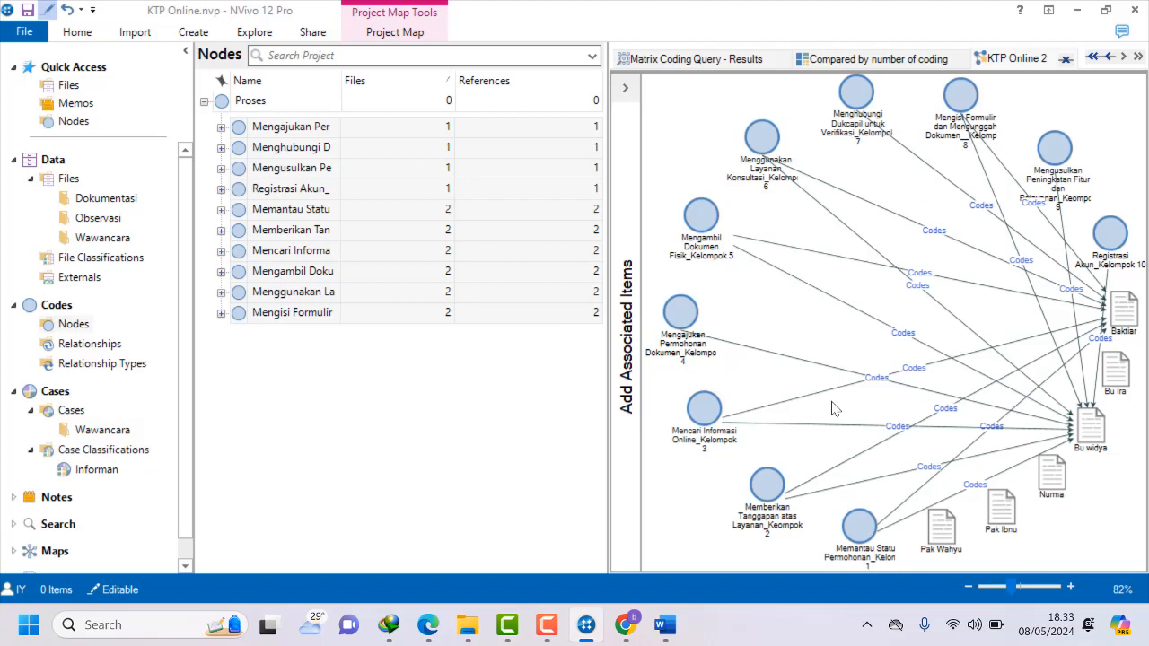
{"action": "mouse_move", "coordinate": [553, 641]}
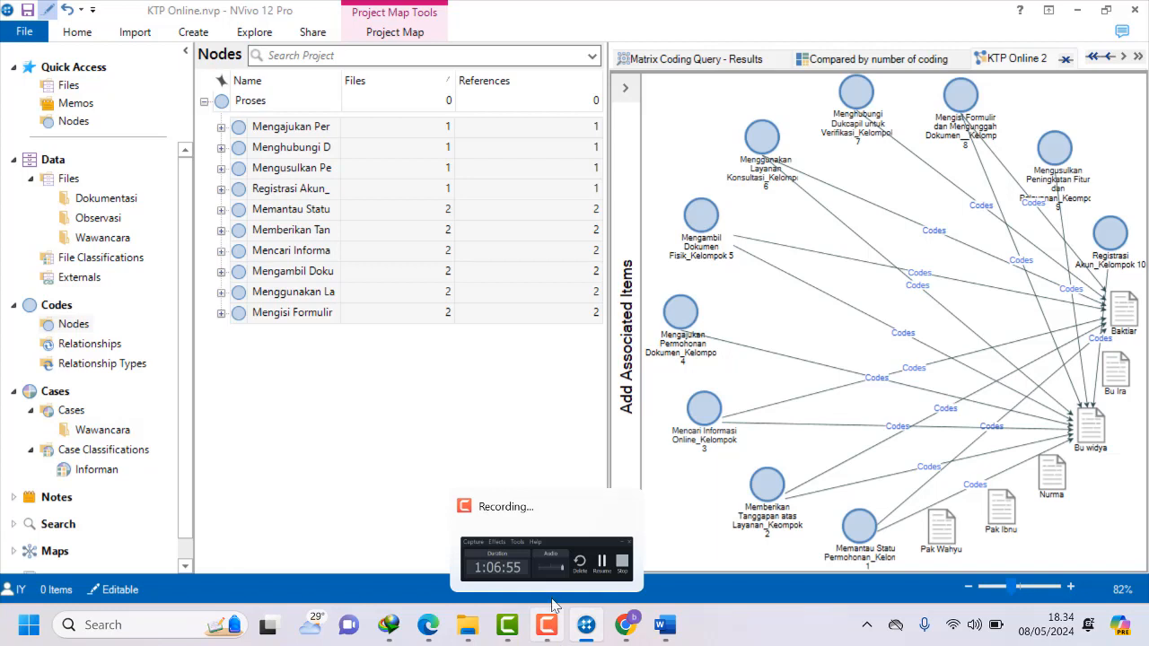
{"action": "left_click", "coordinate": [545, 563]}
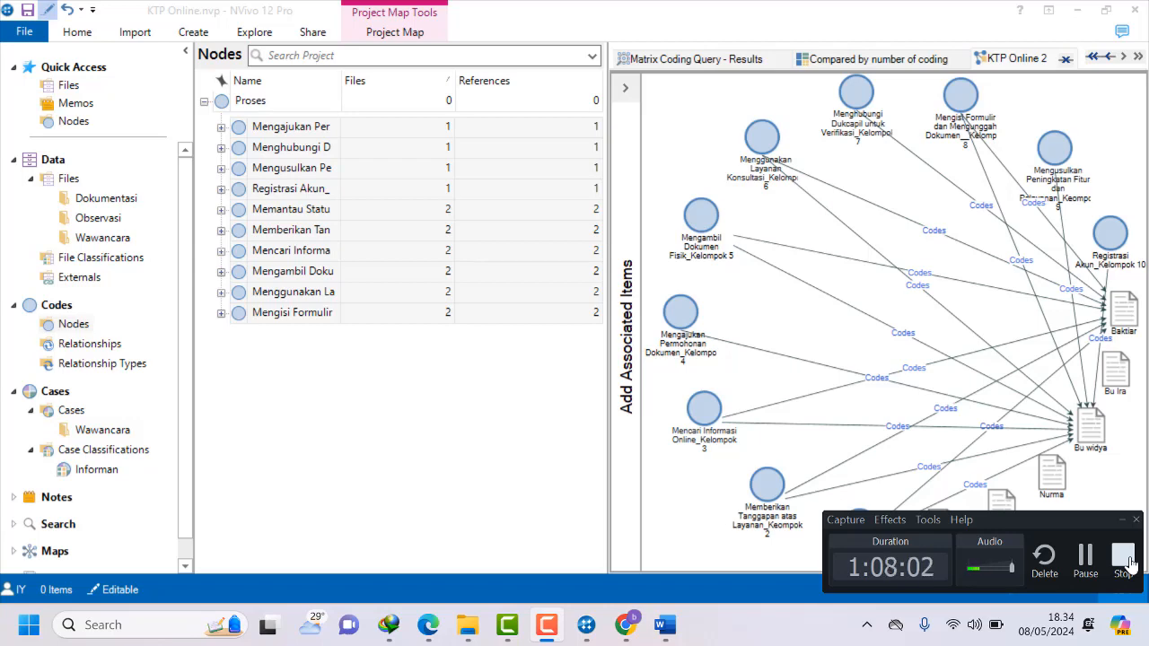
{"action": "left_click", "coordinate": [1124, 559]}
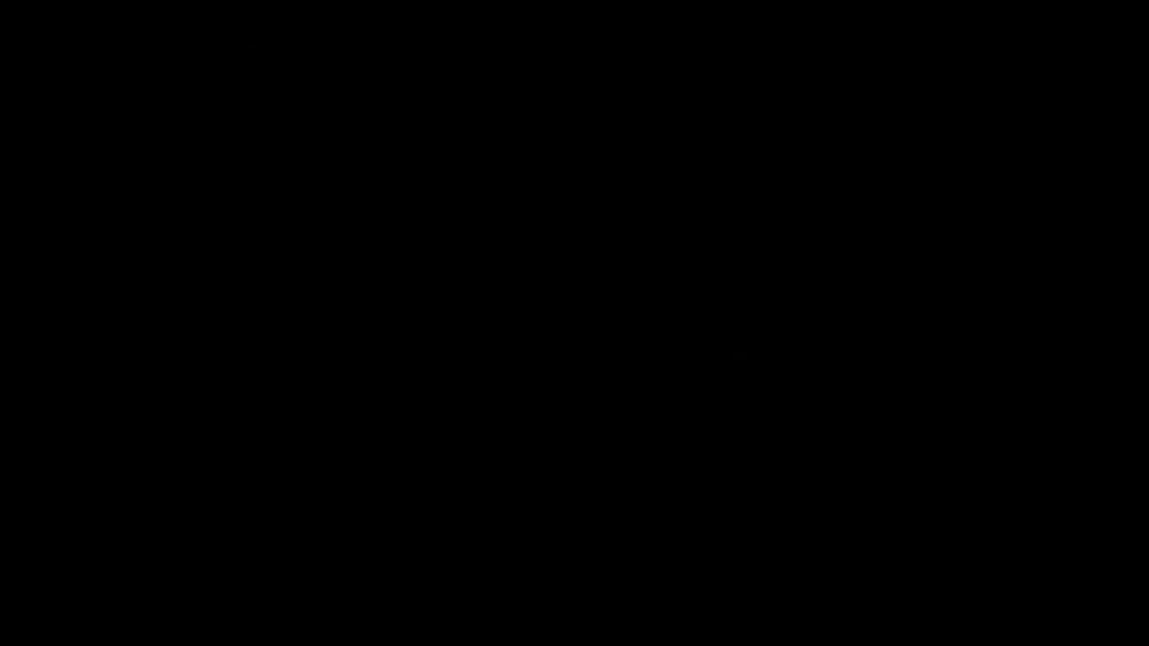